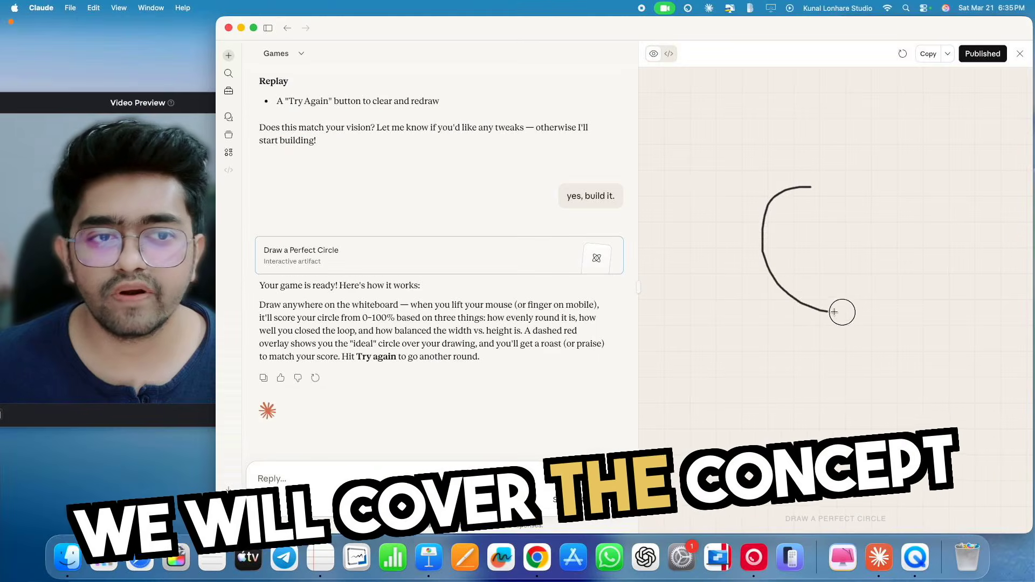
- Draw a closed circle on the whiteboard of the Draw a Perfect Circle game
{"action": "mouse_move", "coordinate": [834, 312]}
{"action": "left_mouse_down"}
{"action": "mouse_move", "coordinate": [850, 189]}
{"action": "mouse_move", "coordinate": [805, 186]}
{"action": "left_mouse_up"}
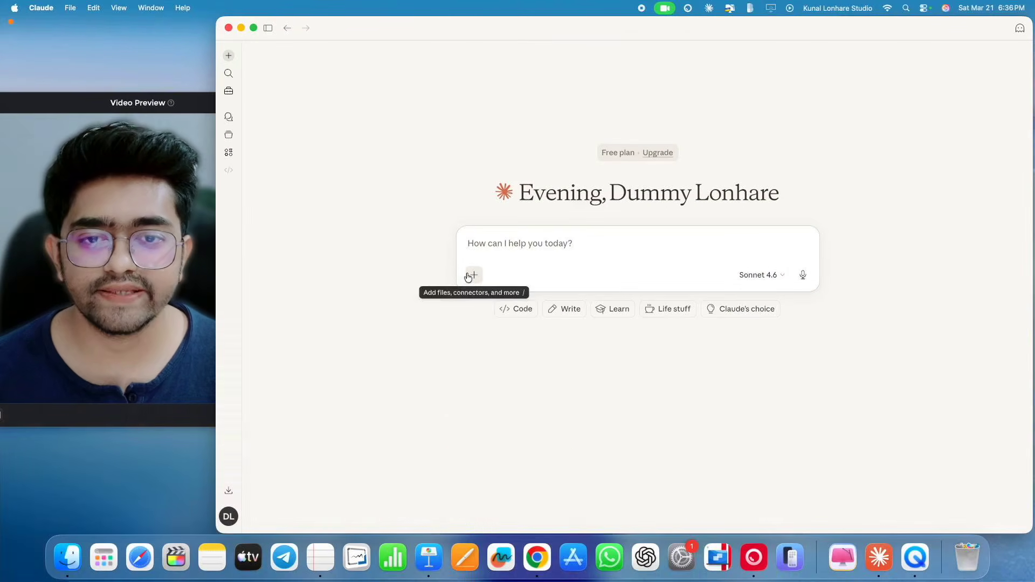
{"action": "left_click", "coordinate": [470, 268]}
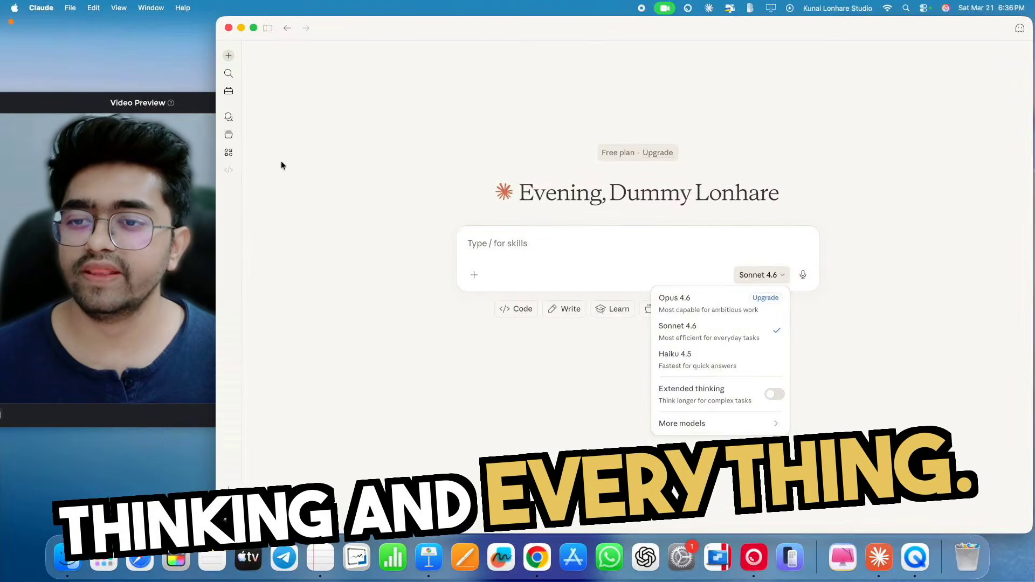
{"action": "left_click", "coordinate": [399, 328]}
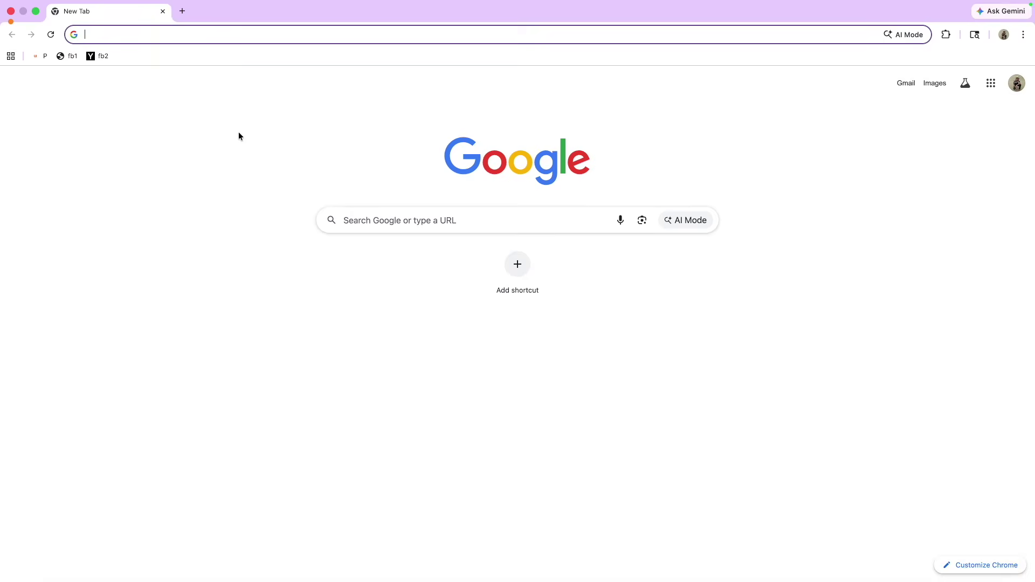
- Search Google for CLAUDE, open the claude.ai result and accept all cookies on the site
{"action": "type", "text": "CLAUDE"}
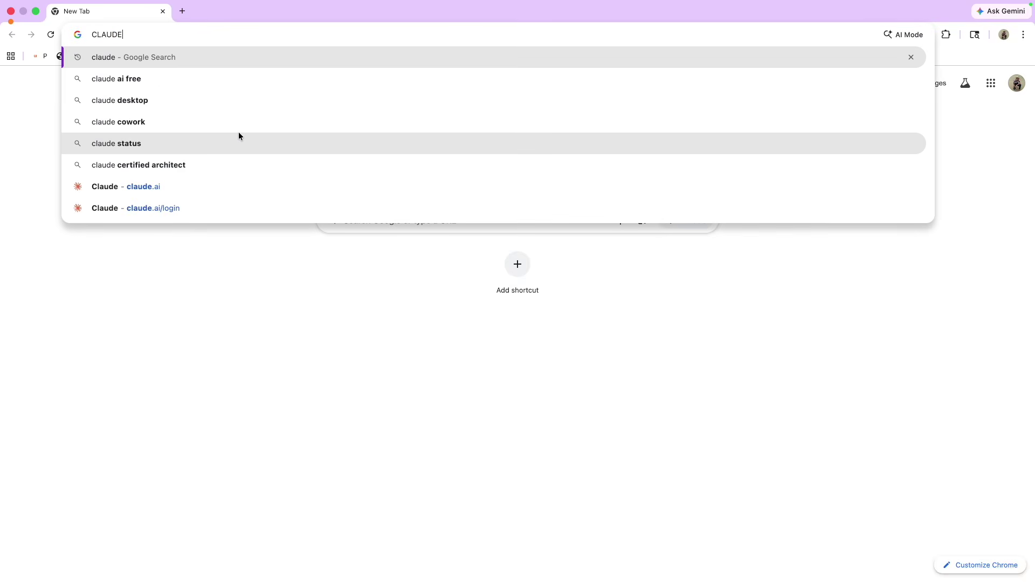
{"action": "key", "text": "Return"}
{"action": "scroll", "coordinate": [142, 178], "scroll_direction": "up", "scroll_amount": 5}
{"action": "scroll", "coordinate": [144, 178], "scroll_direction": "up", "scroll_amount": 2}
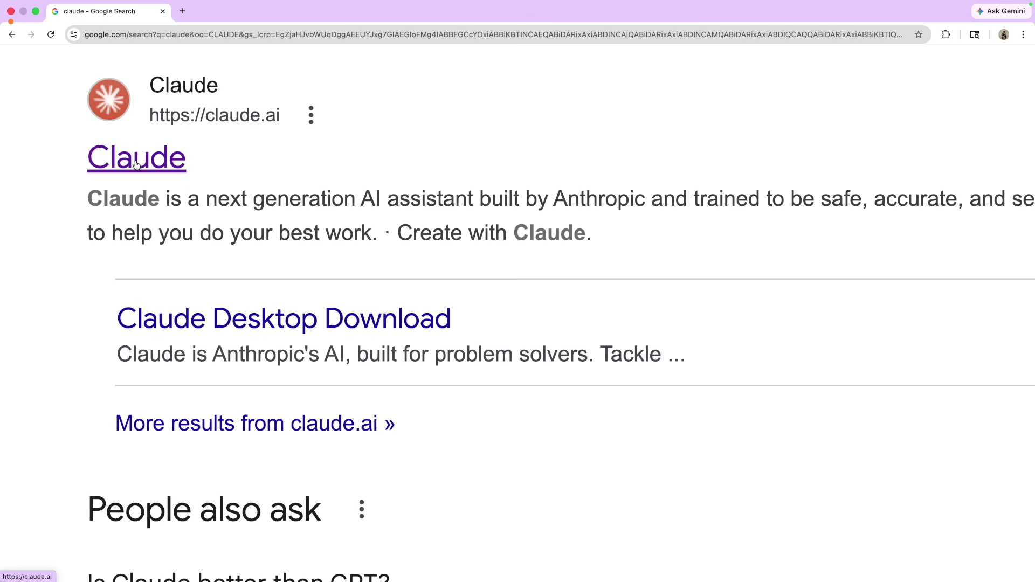
{"action": "left_click", "coordinate": [137, 164]}
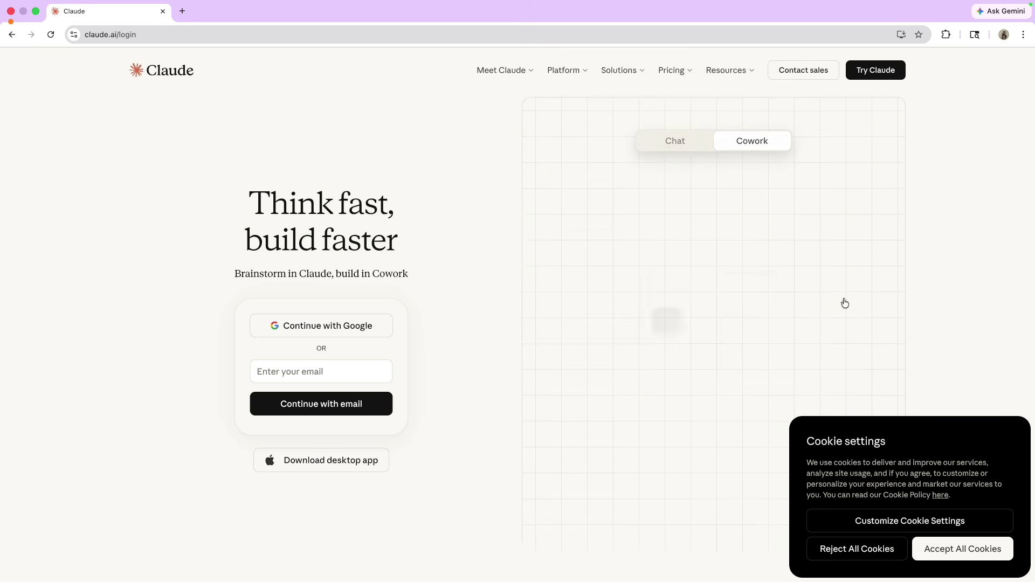
{"action": "left_click", "coordinate": [974, 563]}
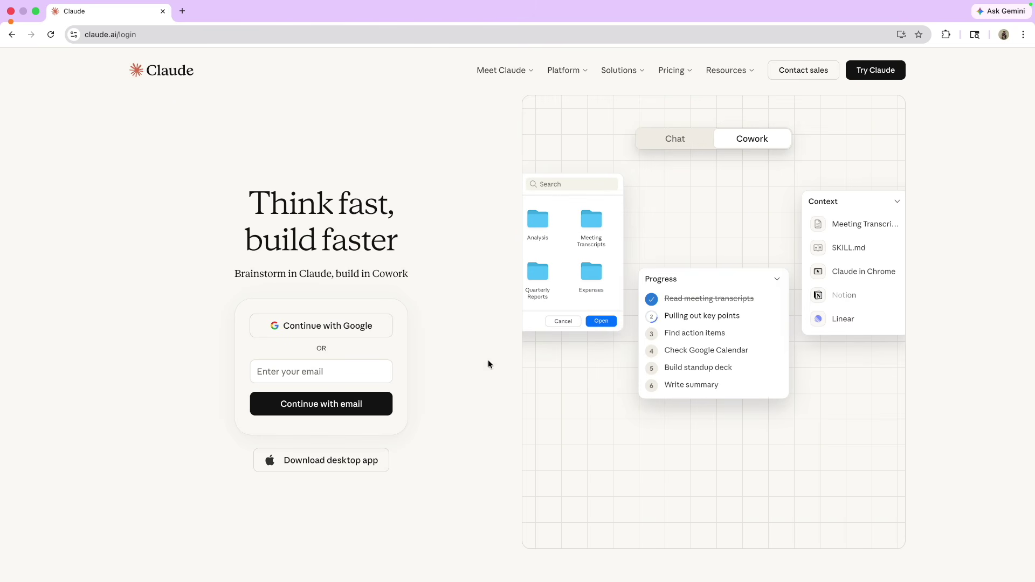
- Examine the products, features and models listed under Meet Claude, and the subscription plans further down the page
{"action": "mouse_move", "coordinate": [501, 63]}
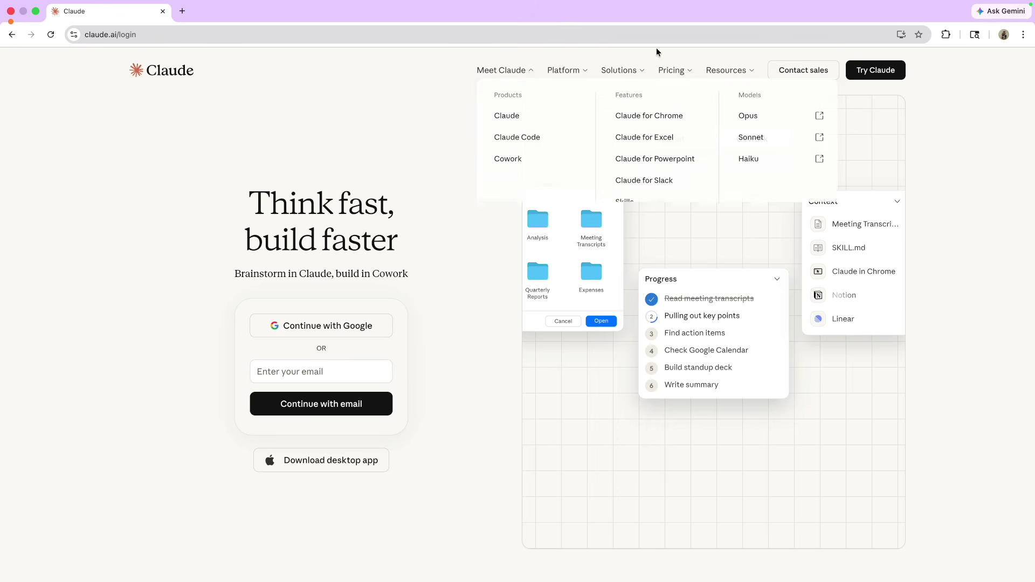
{"action": "scroll", "coordinate": [500, 89], "scroll_direction": "up", "scroll_amount": 5}
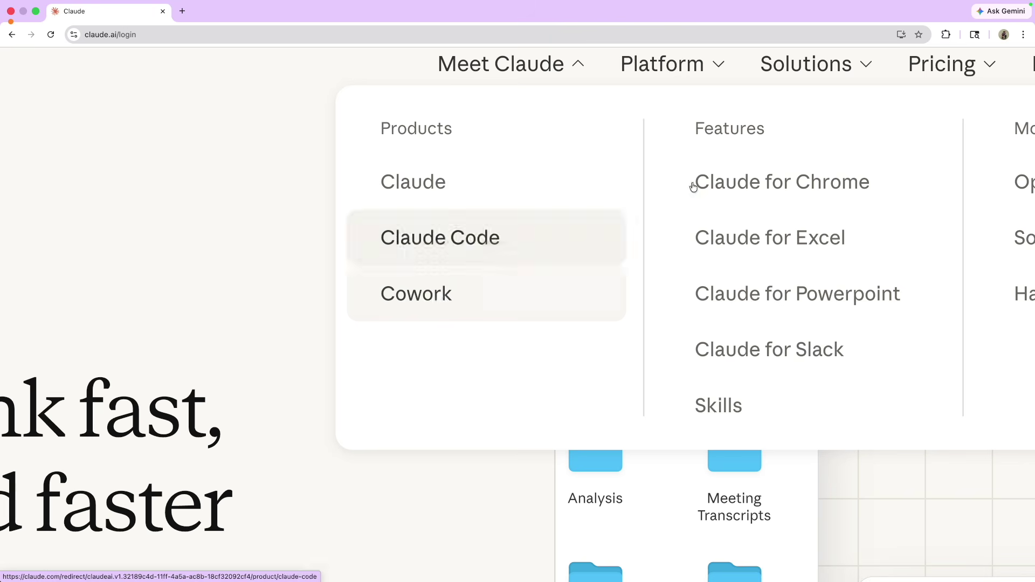
{"action": "scroll", "coordinate": [792, 162], "scroll_direction": "right", "scroll_amount": 4}
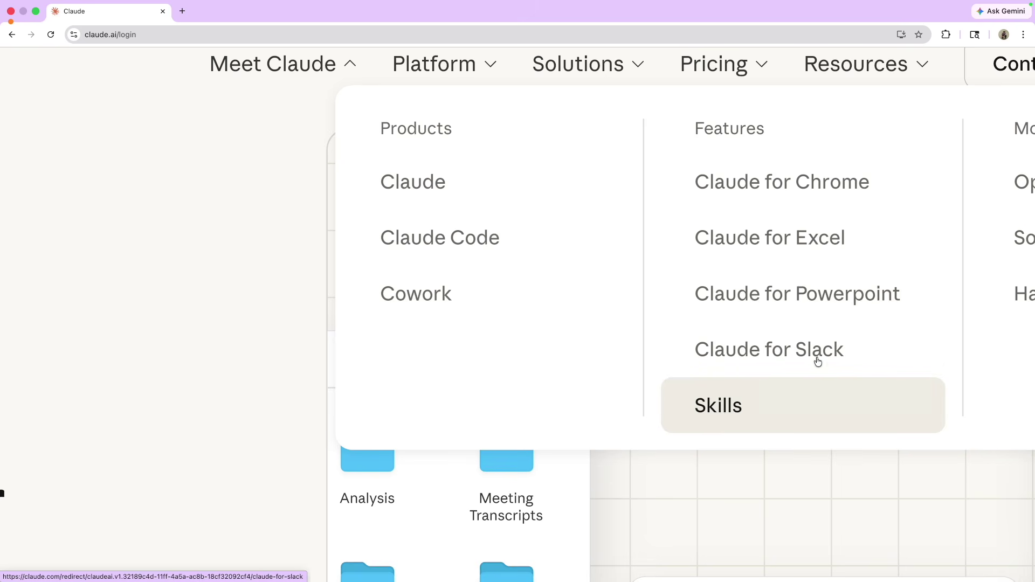
{"action": "scroll", "coordinate": [846, 345], "scroll_direction": "right", "scroll_amount": 4}
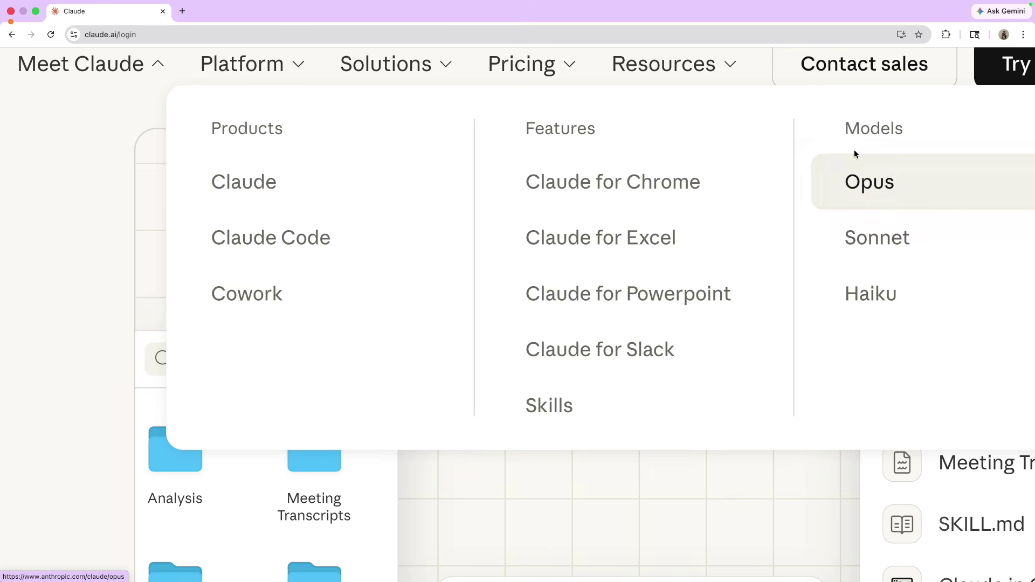
{"action": "scroll", "coordinate": [876, 254], "scroll_direction": "right", "scroll_amount": 5}
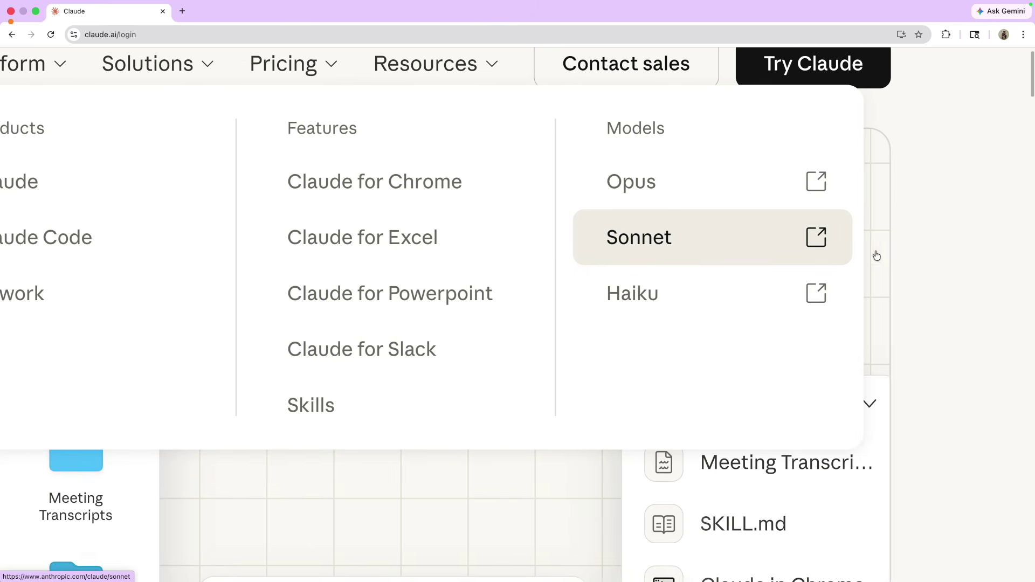
{"action": "scroll", "coordinate": [548, 298], "scroll_direction": "down", "scroll_amount": 5}
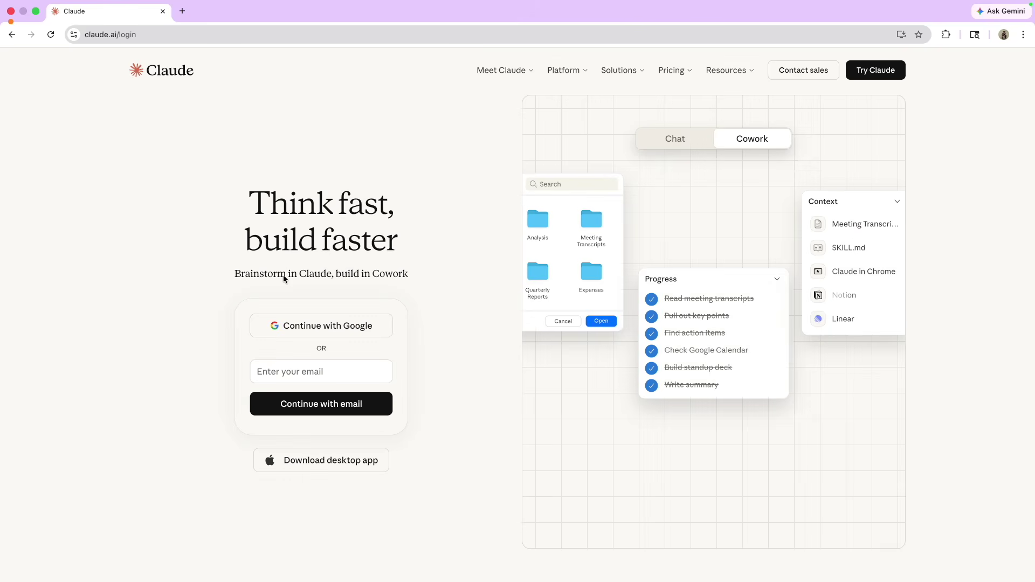
{"action": "scroll", "coordinate": [422, 384], "scroll_direction": "down", "scroll_amount": 20}
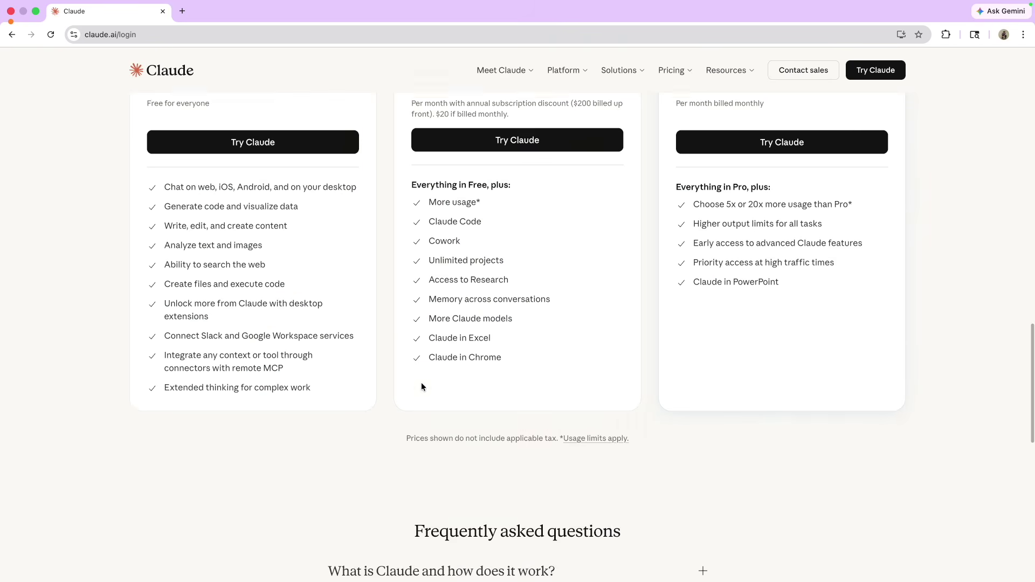
{"action": "scroll", "coordinate": [422, 382], "scroll_direction": "up", "scroll_amount": 20}
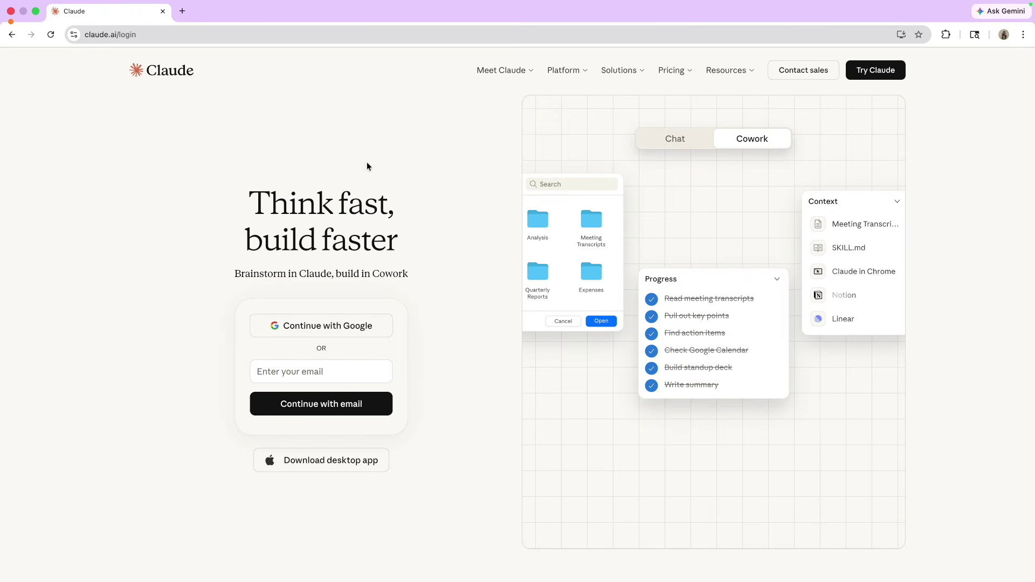
{"action": "key", "text": "ctrl+Left"}
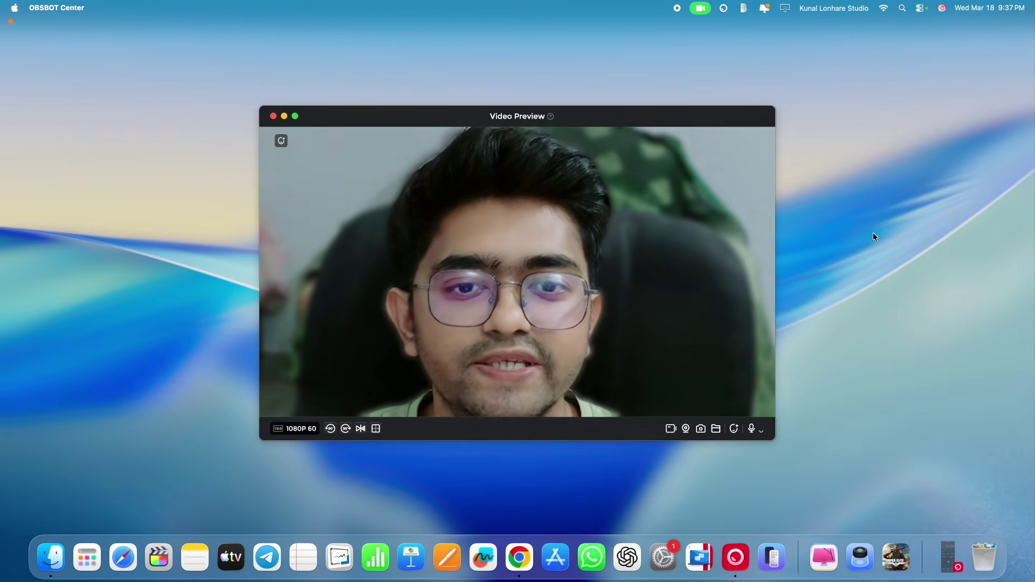
{"action": "key", "text": "ctrl+Right"}
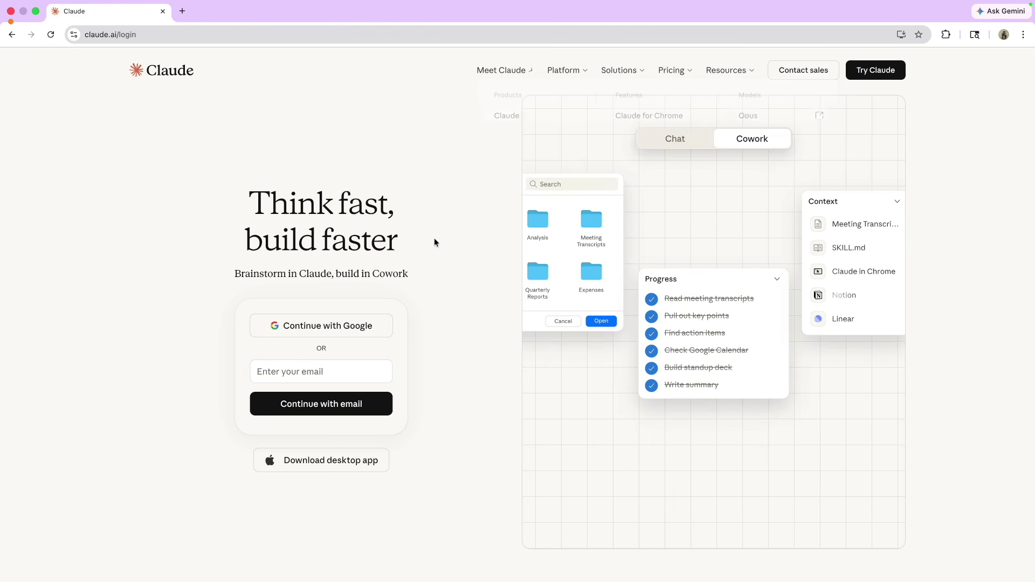
{"action": "key", "text": "ctrl+Left"}
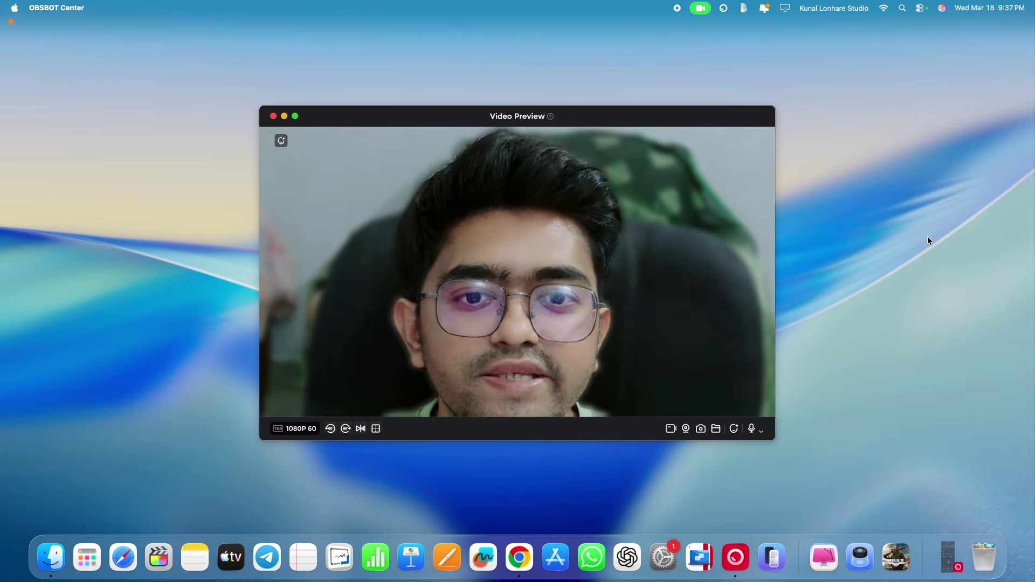
{"action": "key", "text": "ctrl+Right"}
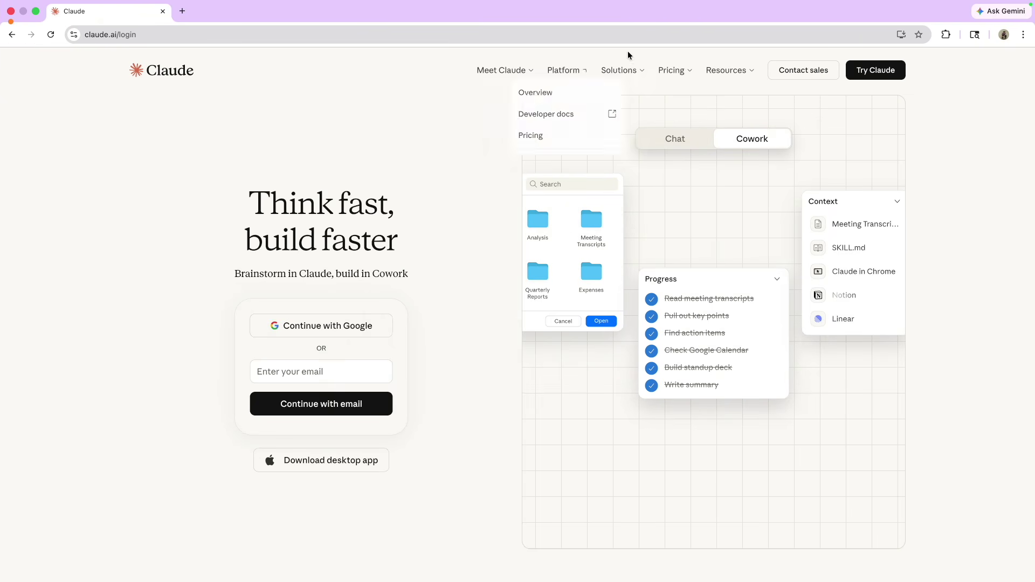
{"action": "left_click", "coordinate": [723, 69]}
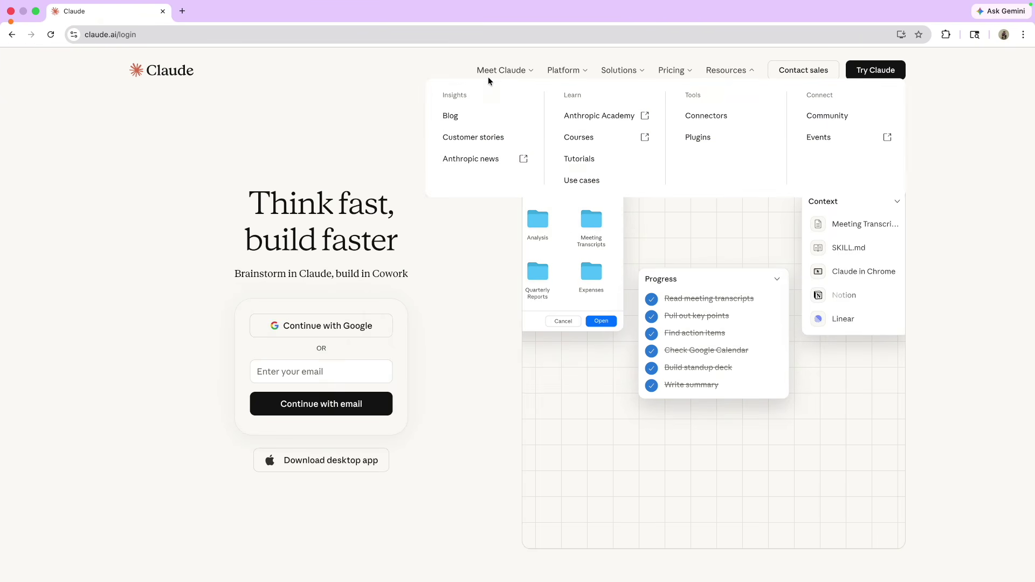
{"action": "key", "text": "ctrl+Left"}
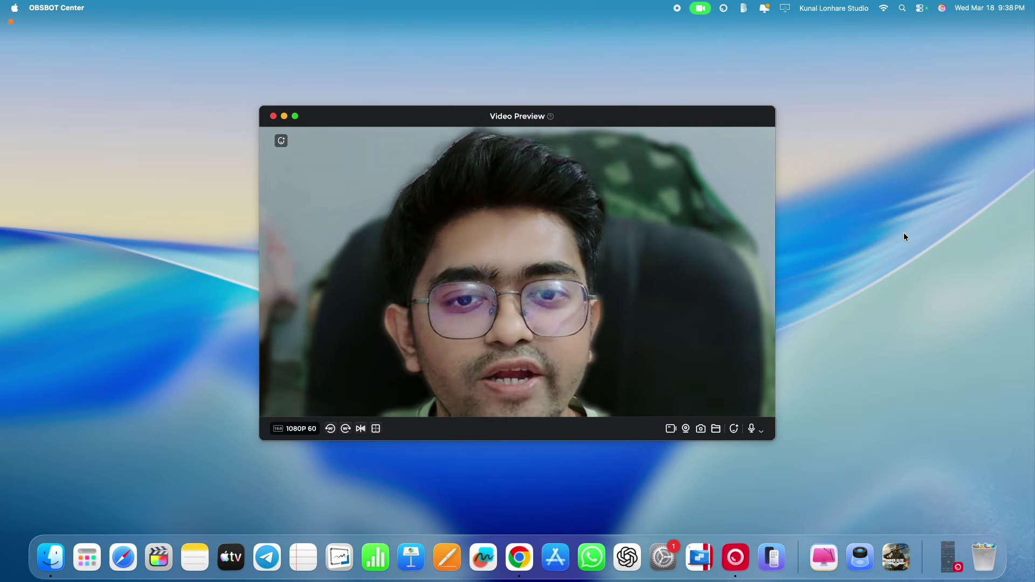
{"action": "key", "text": "ctrl+Right"}
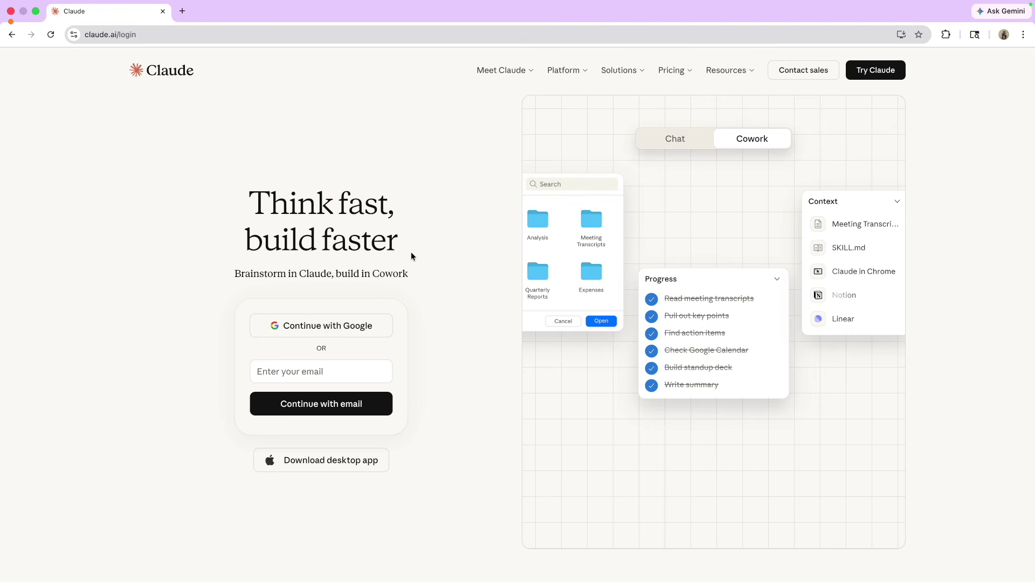
{"action": "key", "text": "ctrl+Left"}
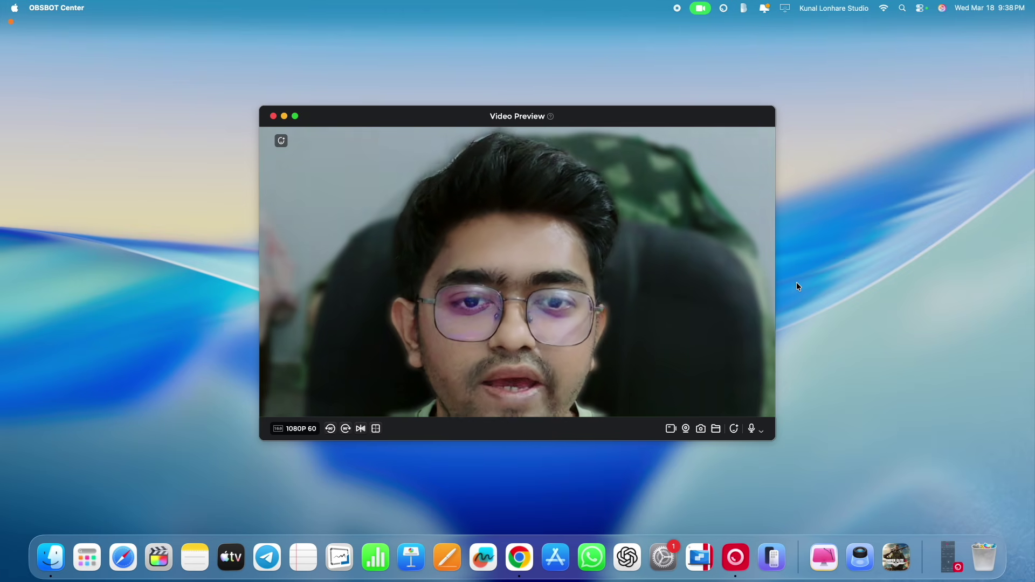
{"action": "key", "text": "ctrl+Right"}
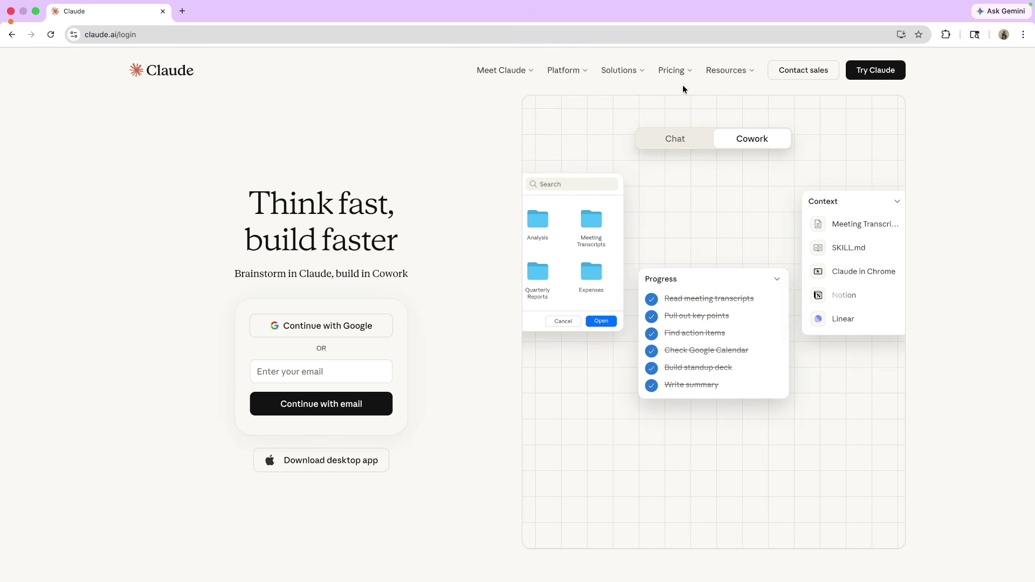
- Sign in to Claude with the existing Google account and allow it to share the name, profile picture and email address
{"action": "scroll", "coordinate": [897, 65], "scroll_direction": "up", "scroll_amount": 5}
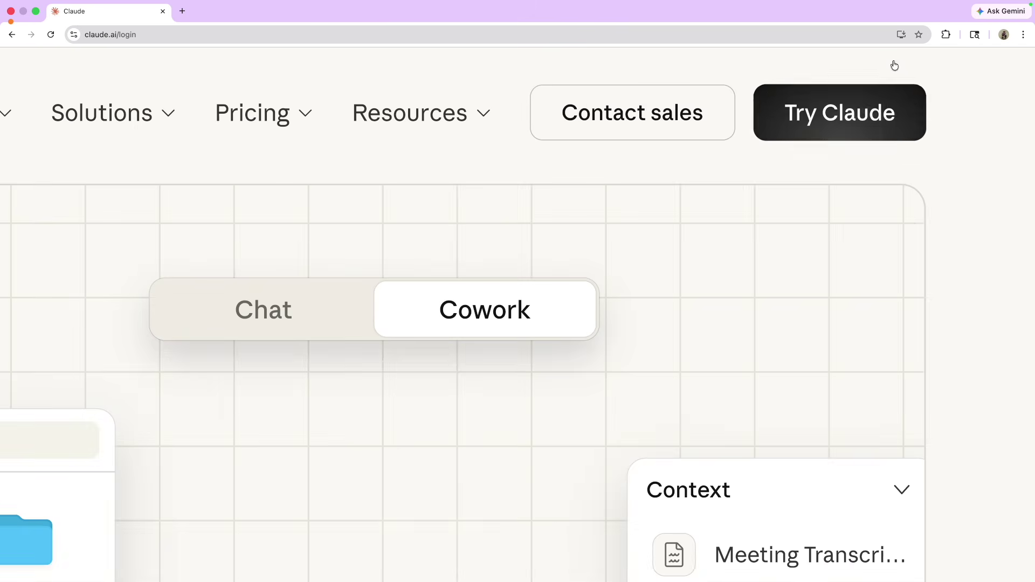
{"action": "scroll", "coordinate": [833, 112], "scroll_direction": "down", "scroll_amount": 5}
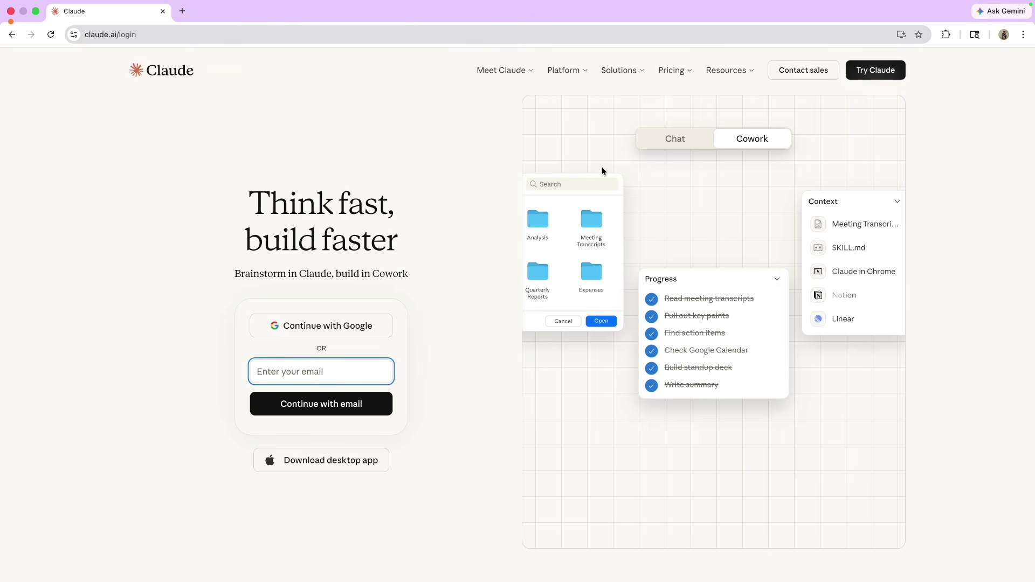
{"action": "scroll", "coordinate": [287, 354], "scroll_direction": "up", "scroll_amount": 5}
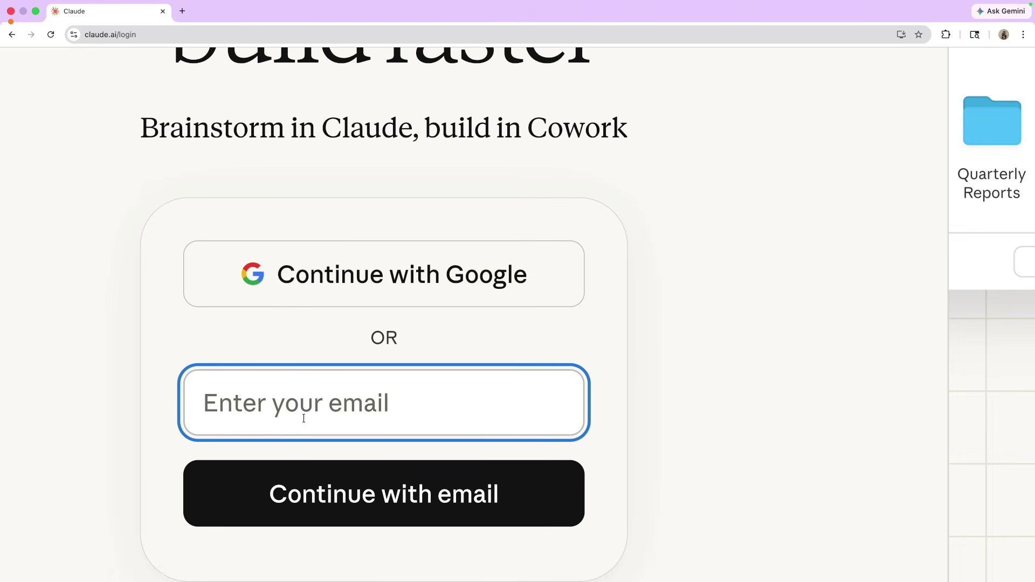
{"action": "scroll", "coordinate": [394, 387], "scroll_direction": "down", "scroll_amount": 5}
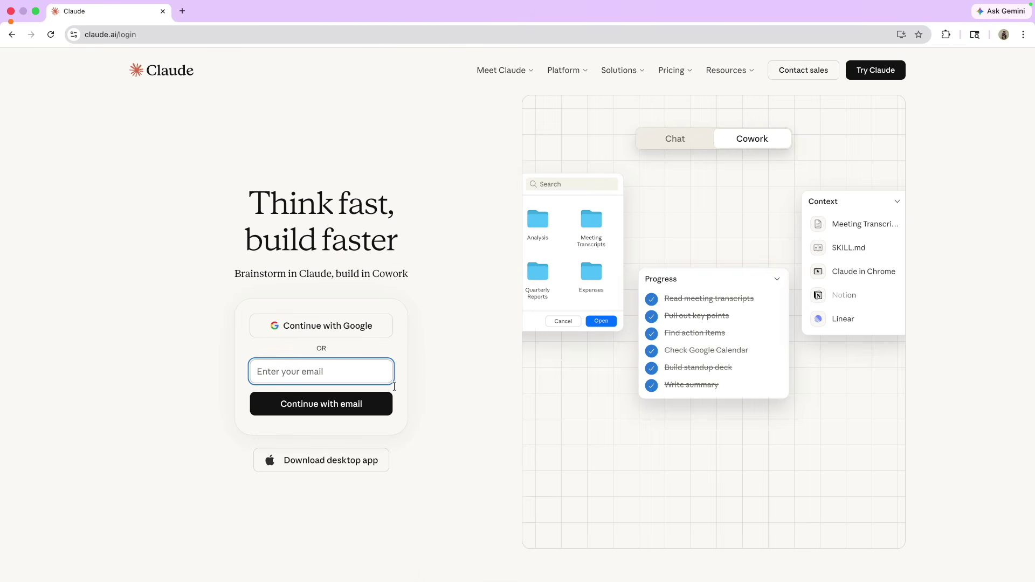
{"action": "left_click", "coordinate": [312, 326]}
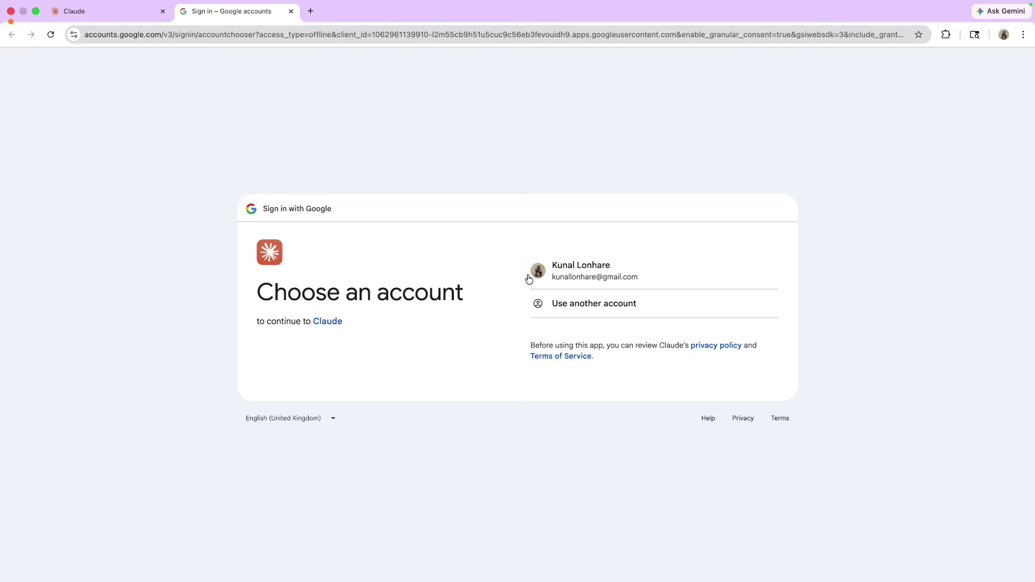
{"action": "left_click", "coordinate": [585, 269]}
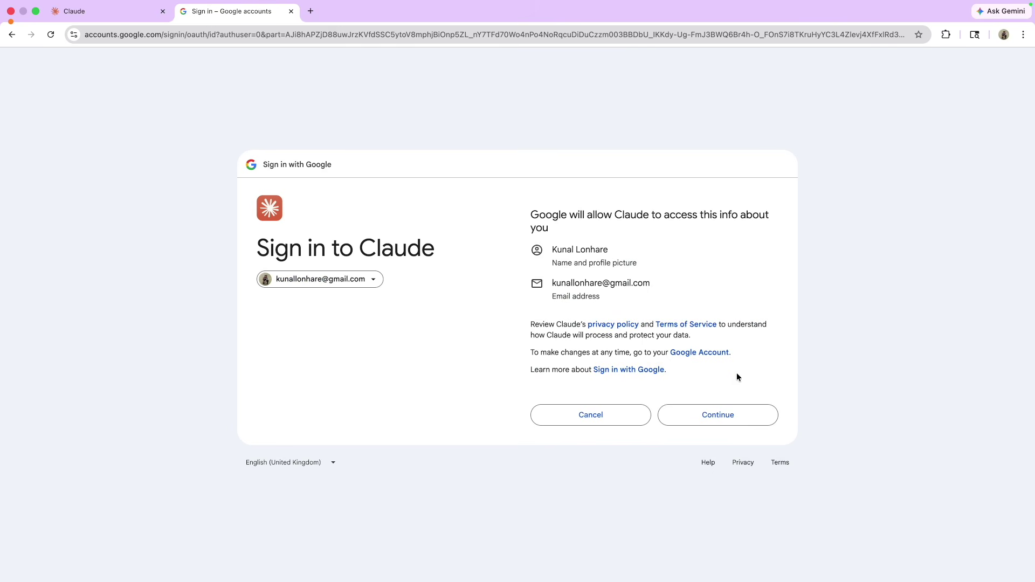
{"action": "left_click", "coordinate": [720, 423]}
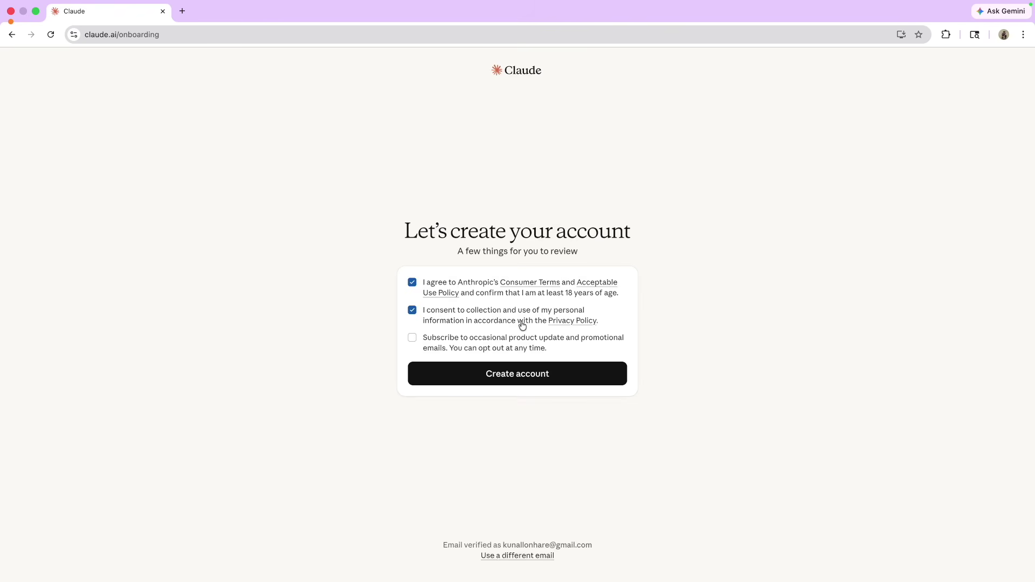
- Review the consent options and create the Claude account without subscribing to promotional emails
{"action": "scroll", "coordinate": [522, 325], "scroll_direction": "up", "scroll_amount": 5}
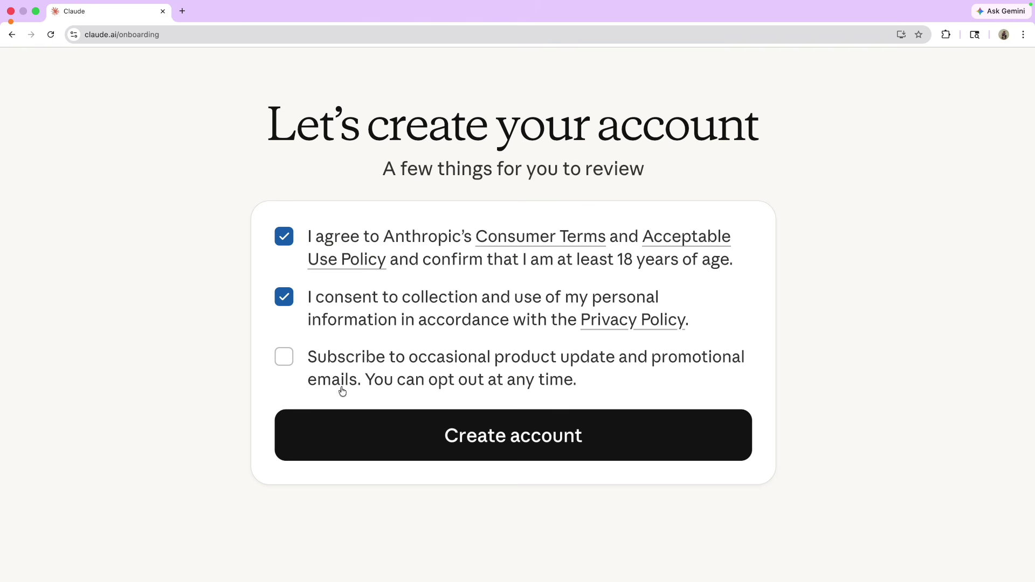
{"action": "scroll", "coordinate": [417, 374], "scroll_direction": "down", "scroll_amount": 5}
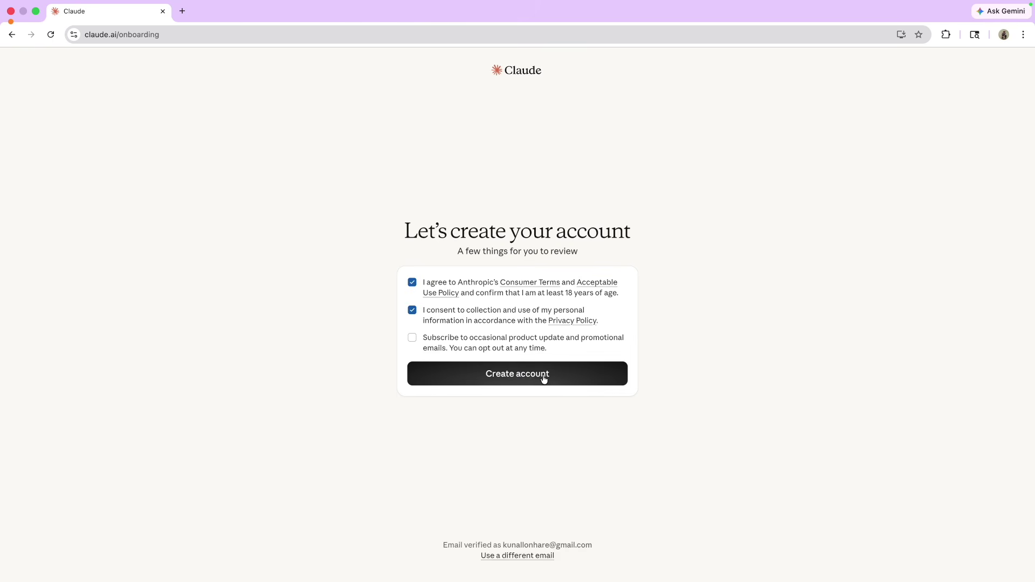
{"action": "left_click", "coordinate": [507, 378]}
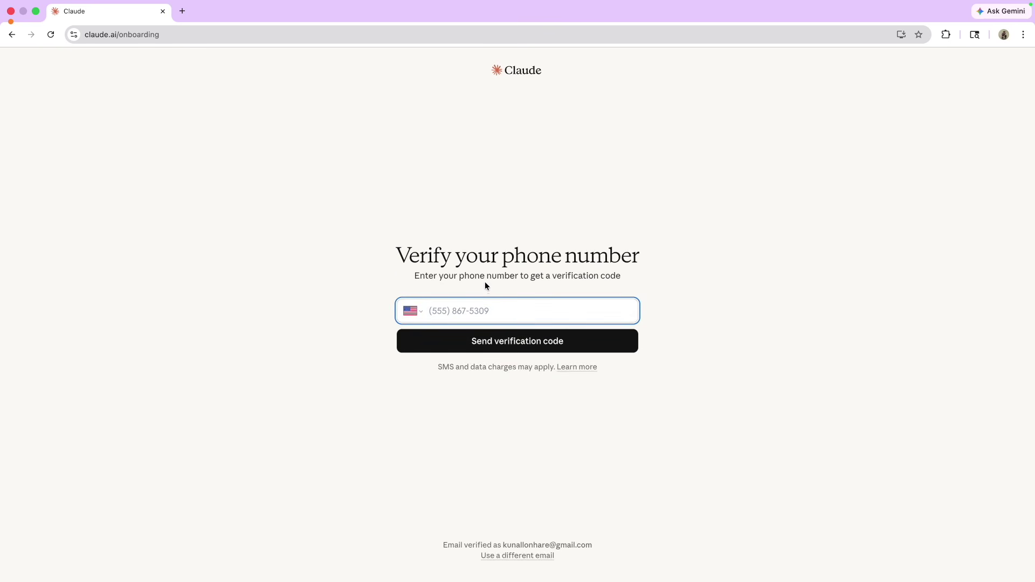
- Choose the country for the phone number on the phone verification form
{"action": "left_click", "coordinate": [412, 312]}
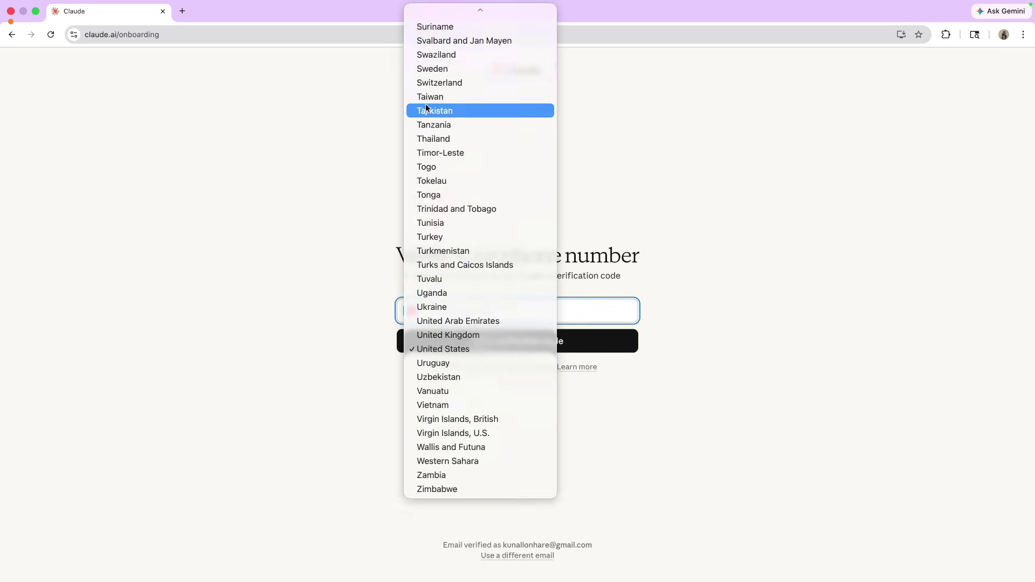
{"action": "scroll", "coordinate": [464, 141], "scroll_direction": "up", "scroll_amount": 5}
{"action": "scroll", "coordinate": [464, 391], "scroll_direction": "up", "scroll_amount": 4}
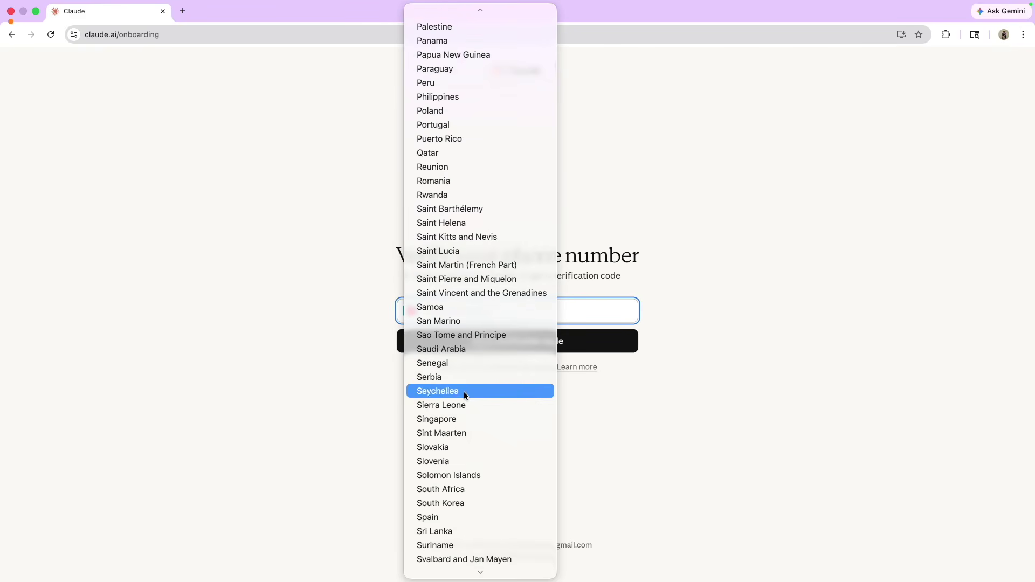
{"action": "scroll", "coordinate": [453, 209], "scroll_direction": "up", "scroll_amount": 5}
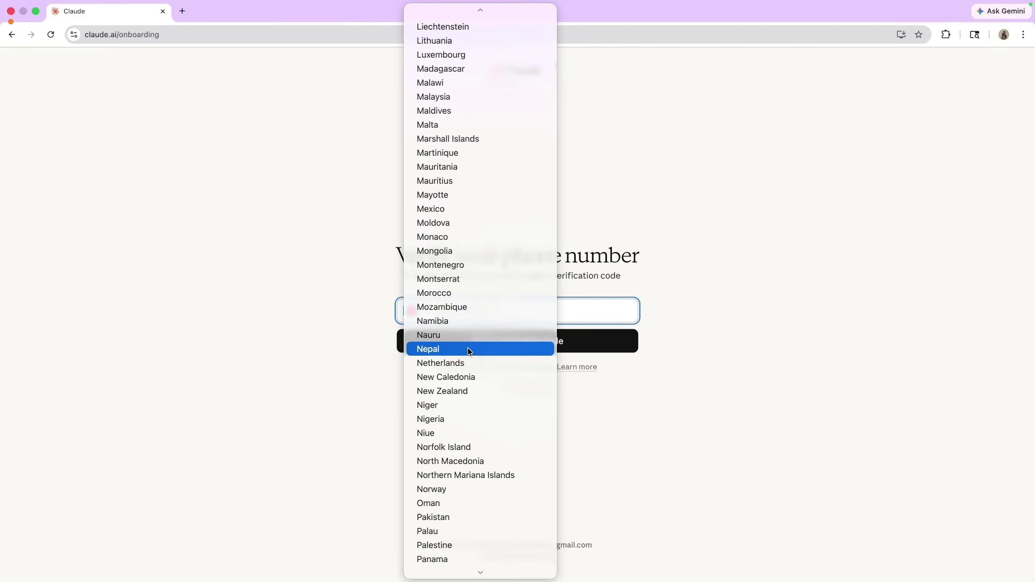
{"action": "scroll", "coordinate": [468, 347], "scroll_direction": "up", "scroll_amount": 4}
{"action": "left_click", "coordinate": [440, 138]}
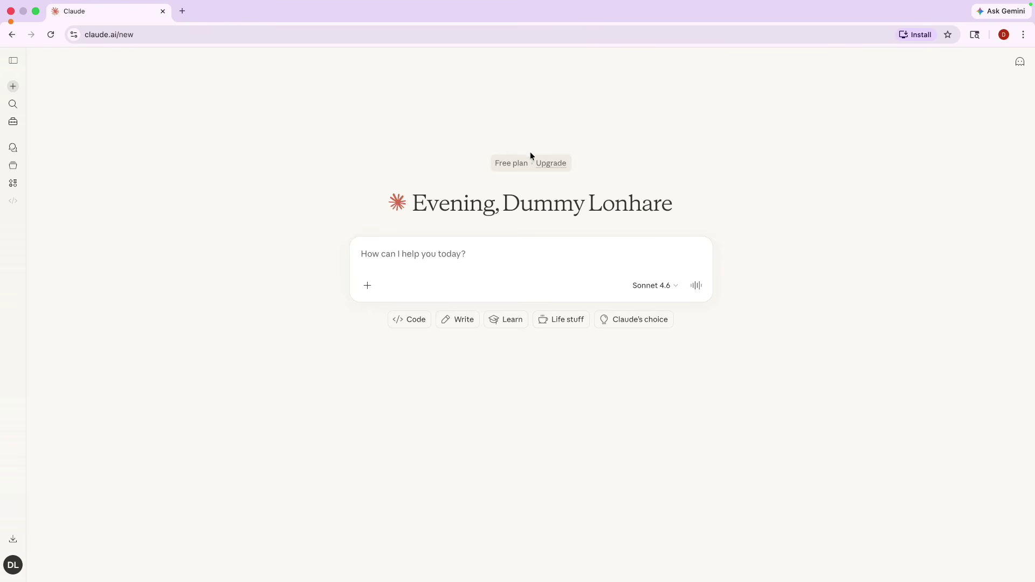
- Send the message "hi" to Claude with Sonnet 4.6, and start a new chat
{"action": "scroll", "coordinate": [530, 153], "scroll_direction": "up", "scroll_amount": 5}
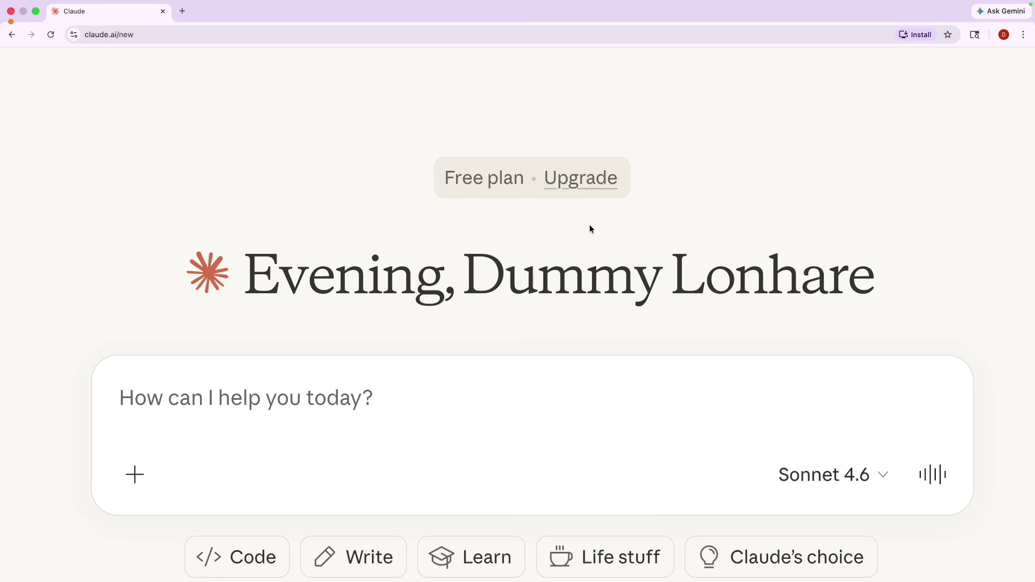
{"action": "scroll", "coordinate": [590, 225], "scroll_direction": "down", "scroll_amount": 5}
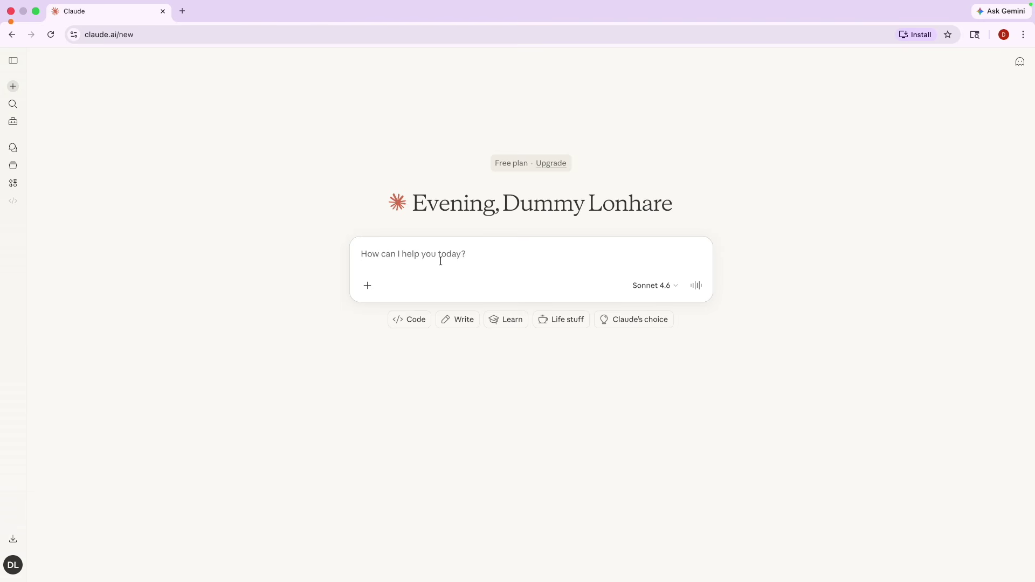
{"action": "scroll", "coordinate": [441, 261], "scroll_direction": "up", "scroll_amount": 5}
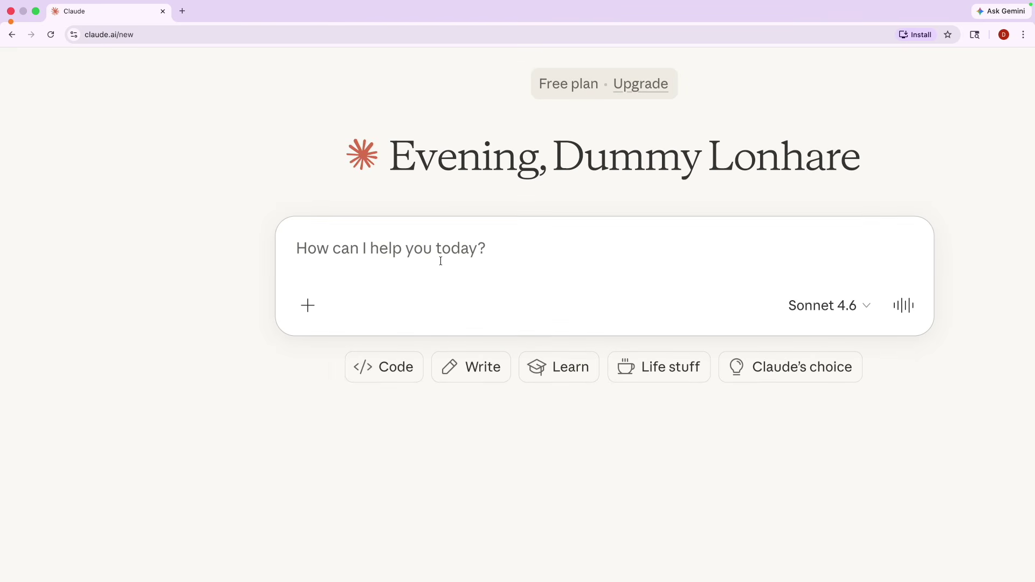
{"action": "type", "text": "hi"}
{"action": "scroll", "coordinate": [441, 260], "scroll_direction": "down", "scroll_amount": 5}
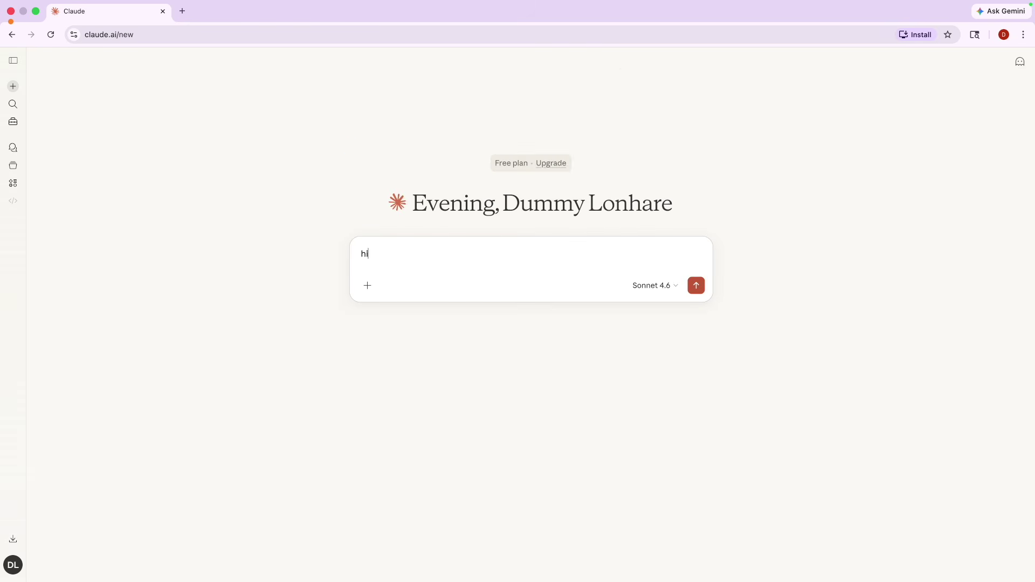
{"action": "left_click", "coordinate": [700, 289]}
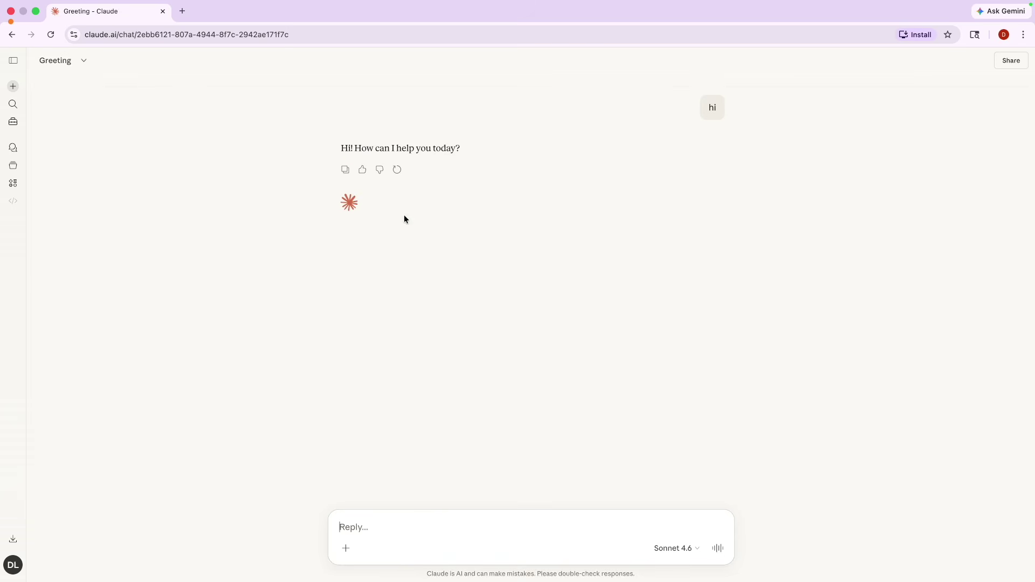
{"action": "left_click", "coordinate": [21, 88]}
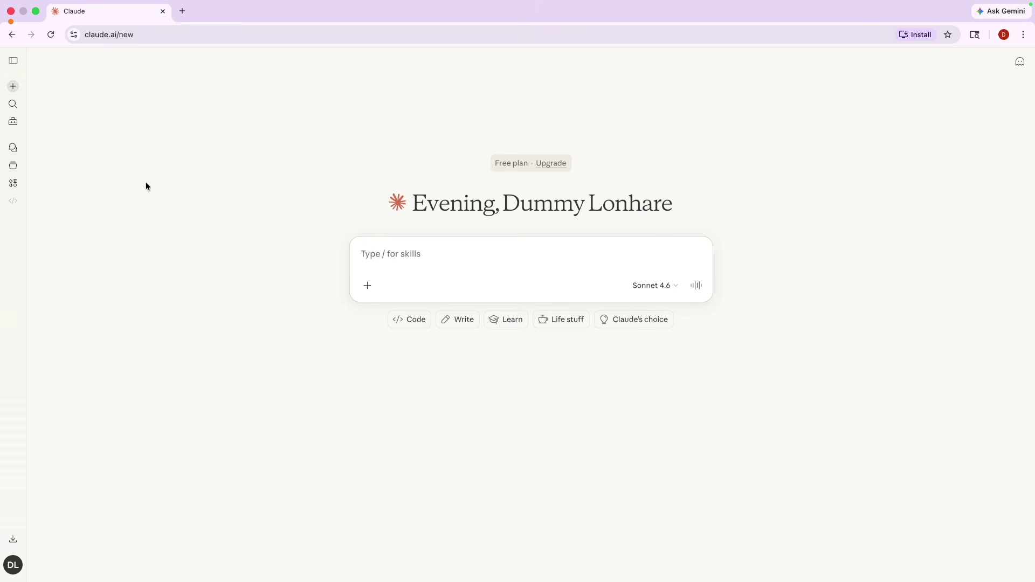
- Search Google for claude desktop download in a new tab and open the claude.com download page
{"action": "left_click", "coordinate": [182, 11]}
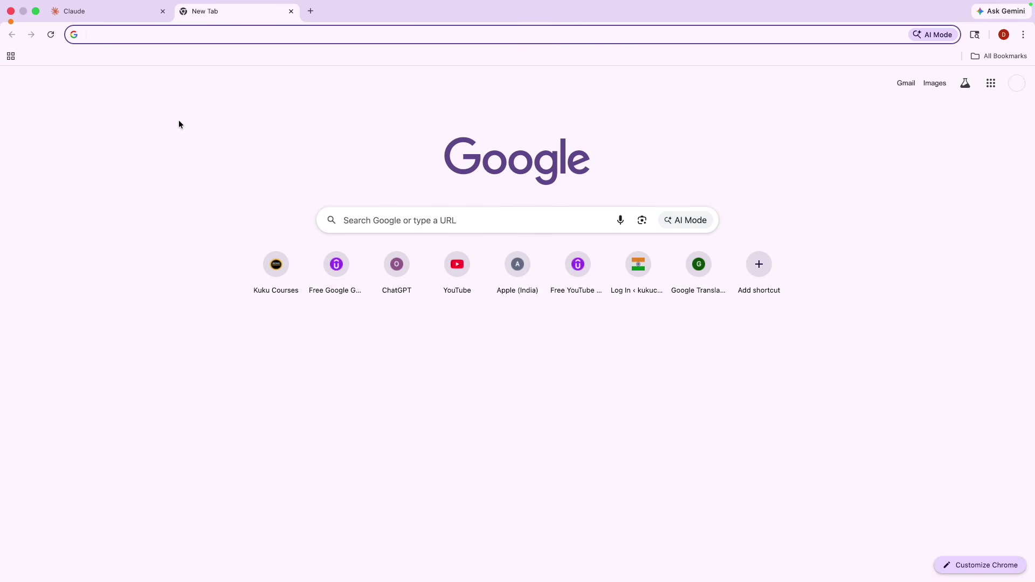
{"action": "type", "text": "claude de"}
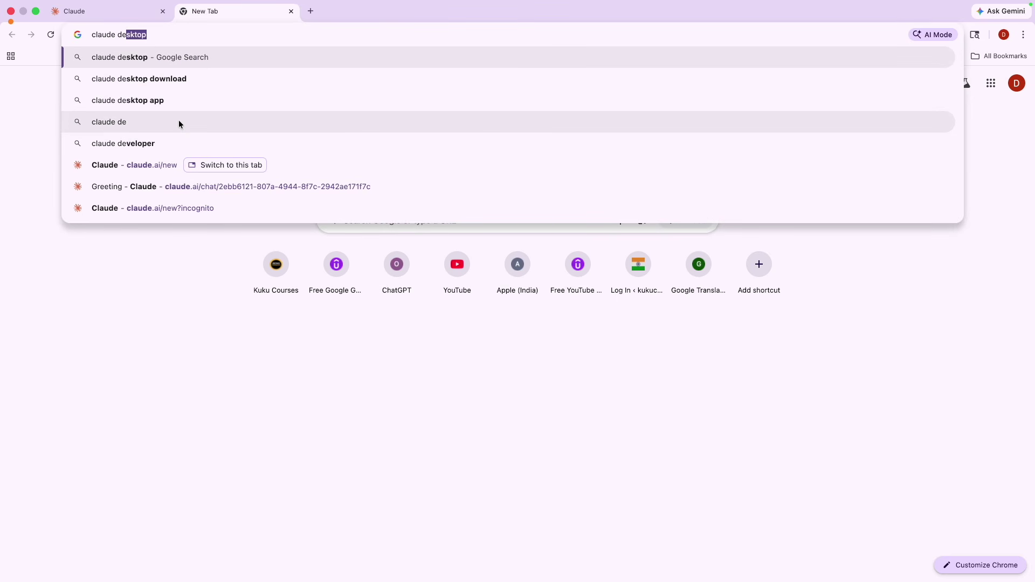
{"action": "key", "text": "Down"}
{"action": "key", "text": "Return"}
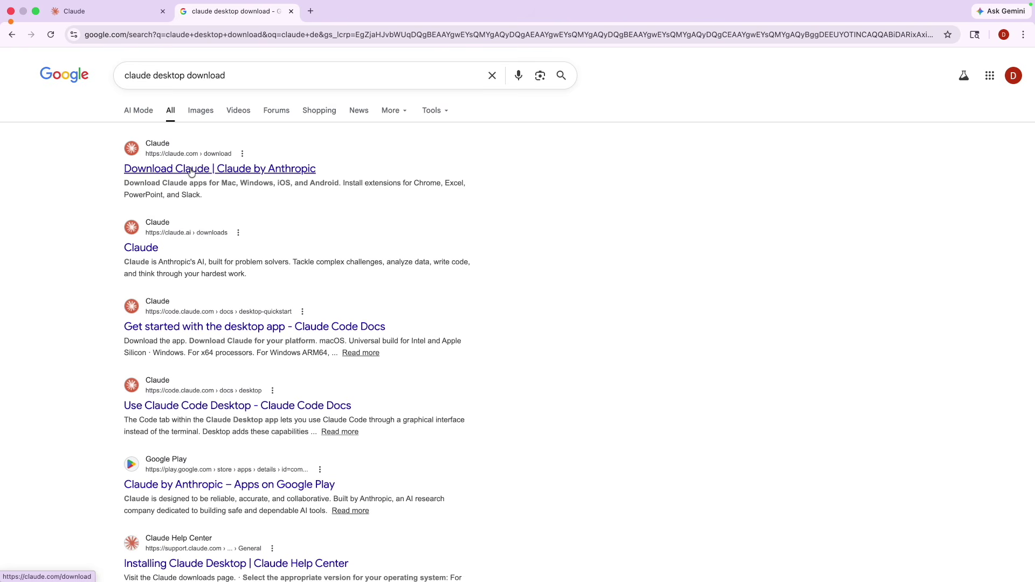
{"action": "left_click", "coordinate": [213, 169]}
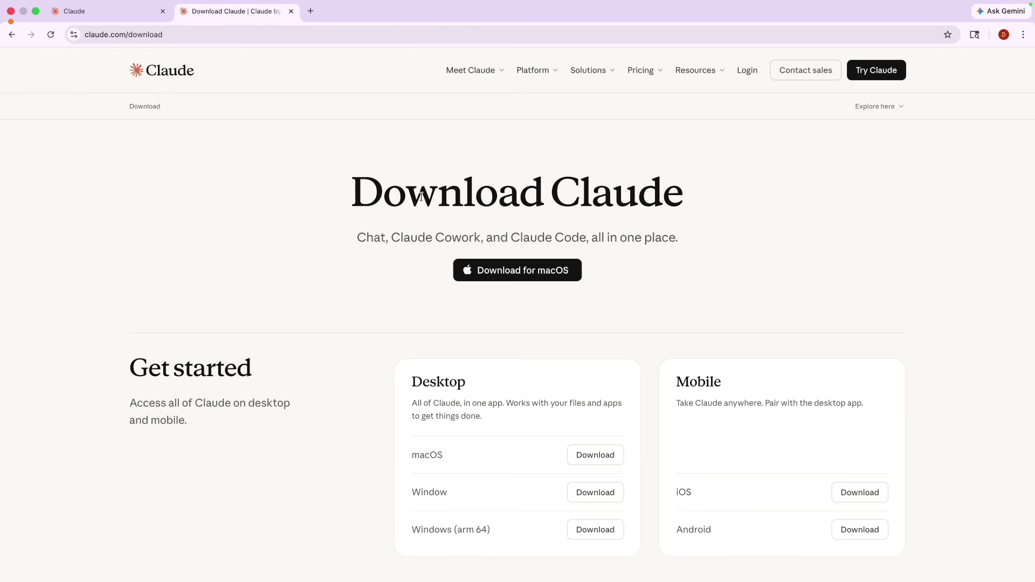
{"action": "left_click_drag", "start_coordinate": [409, 197], "coordinate": [613, 200]}
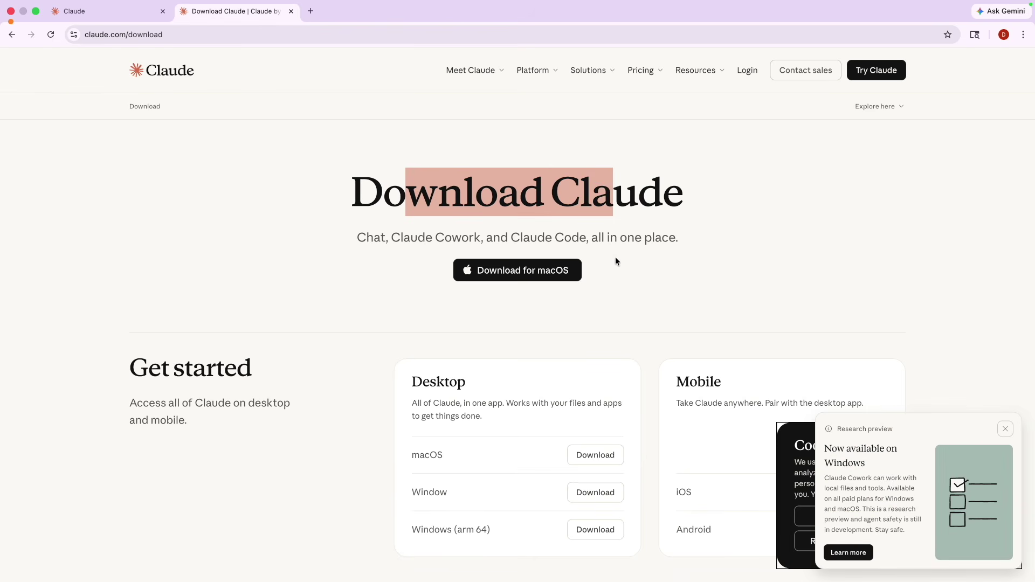
{"action": "scroll", "coordinate": [564, 296], "scroll_direction": "up", "scroll_amount": 5}
{"action": "left_click", "coordinate": [564, 296]}
{"action": "key", "text": "shift+super+p"}
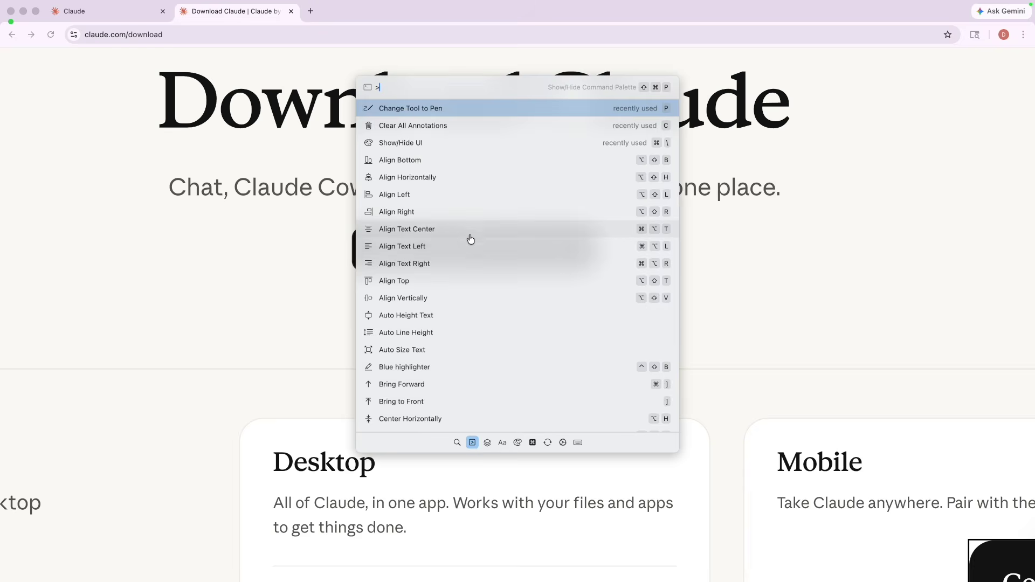
{"action": "key", "text": "Escape"}
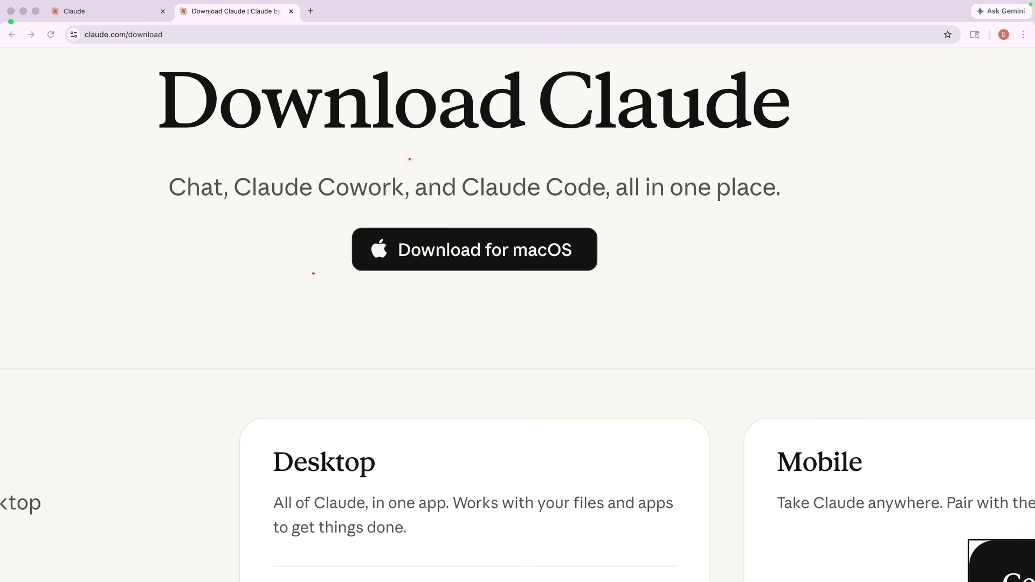
{"action": "mouse_move", "coordinate": [410, 159]}
{"action": "left_mouse_down"}
{"action": "mouse_move", "coordinate": [566, 282]}
{"action": "mouse_move", "coordinate": [430, 230]}
{"action": "left_mouse_up"}
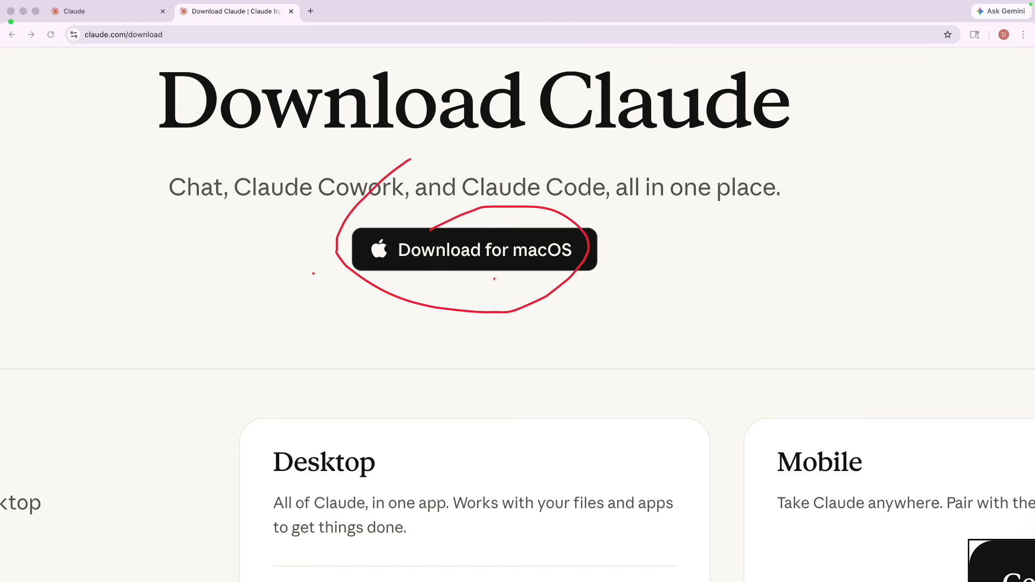
{"action": "key", "text": "Escape"}
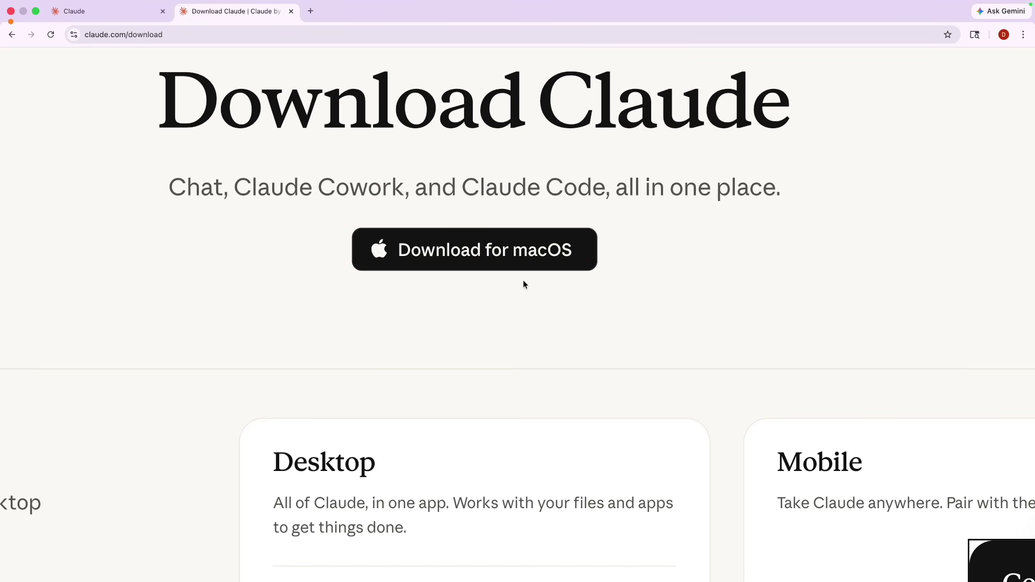
- Download Claude for macOS and check the progress of Claude.dmg in the recent downloads
{"action": "left_click", "coordinate": [485, 260]}
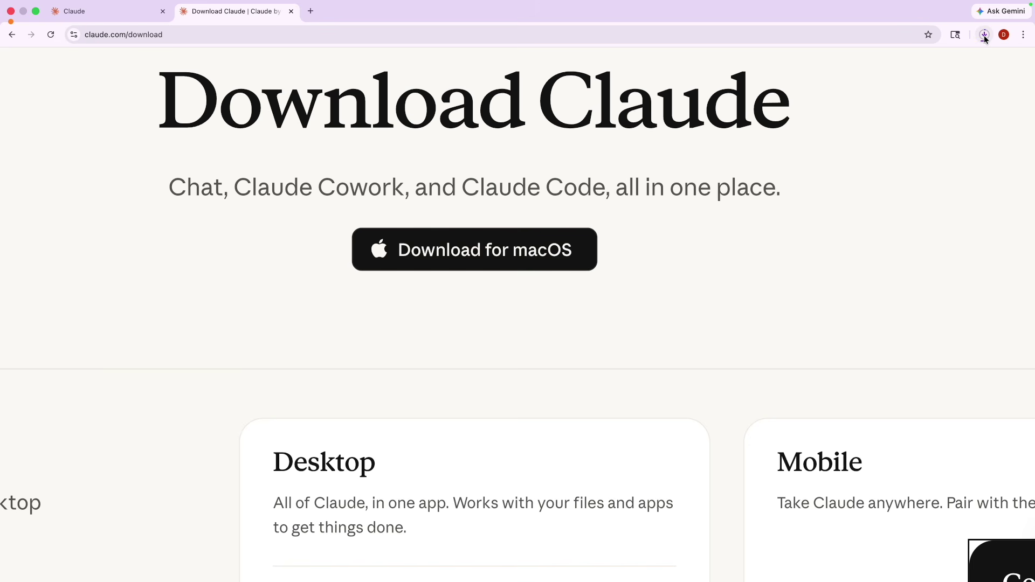
{"action": "left_click", "coordinate": [985, 36]}
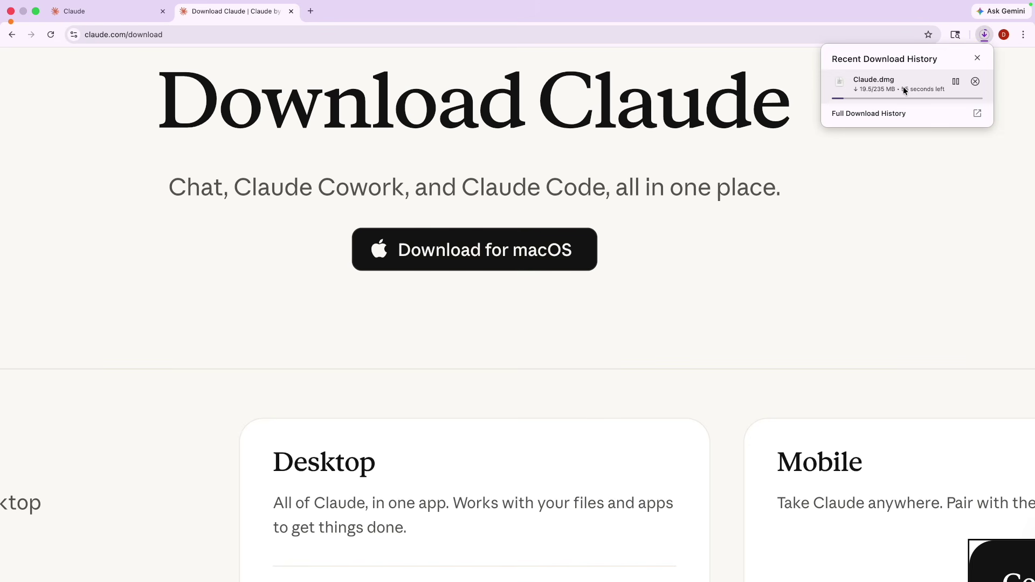
{"action": "left_click", "coordinate": [620, 118]}
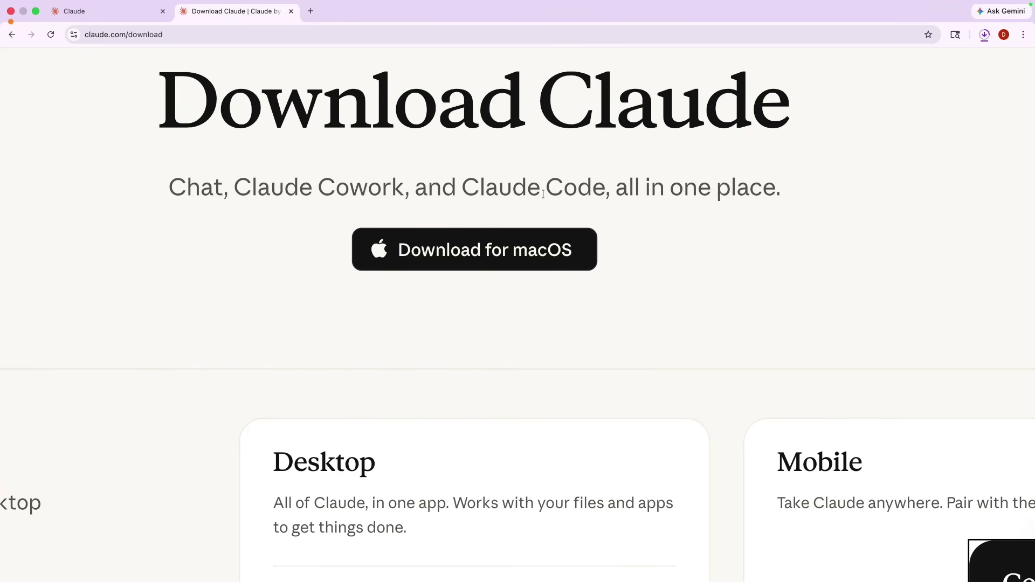
- Examine the tools included in the Claude app and the desktop and mobile versions offered on the download page
{"action": "left_click_drag", "start_coordinate": [251, 189], "coordinate": [376, 183]}
{"action": "left_click_drag", "start_coordinate": [462, 185], "coordinate": [556, 185]}
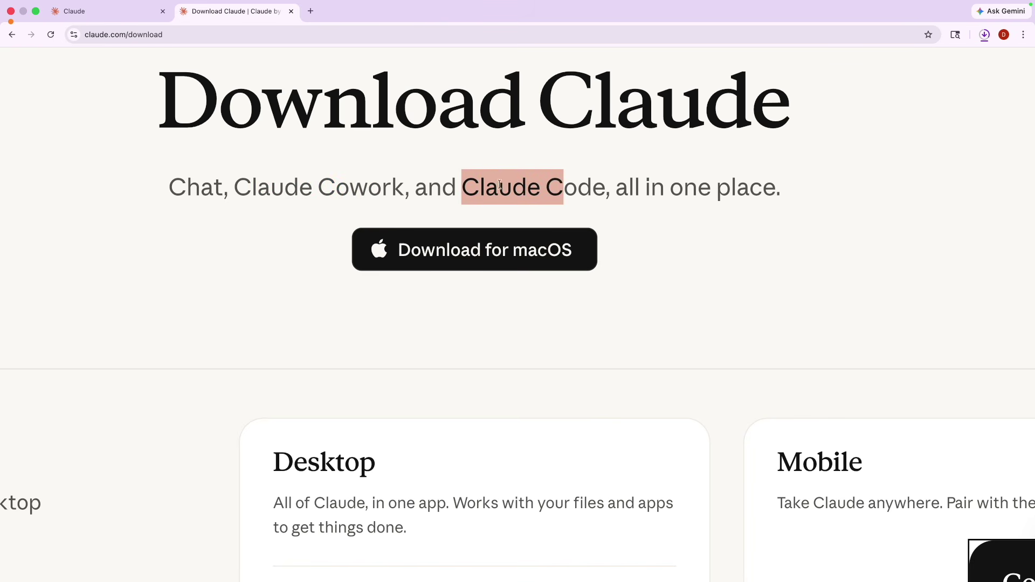
{"action": "left_click_drag", "start_coordinate": [170, 189], "coordinate": [224, 189]}
{"action": "left_click", "coordinate": [350, 188]}
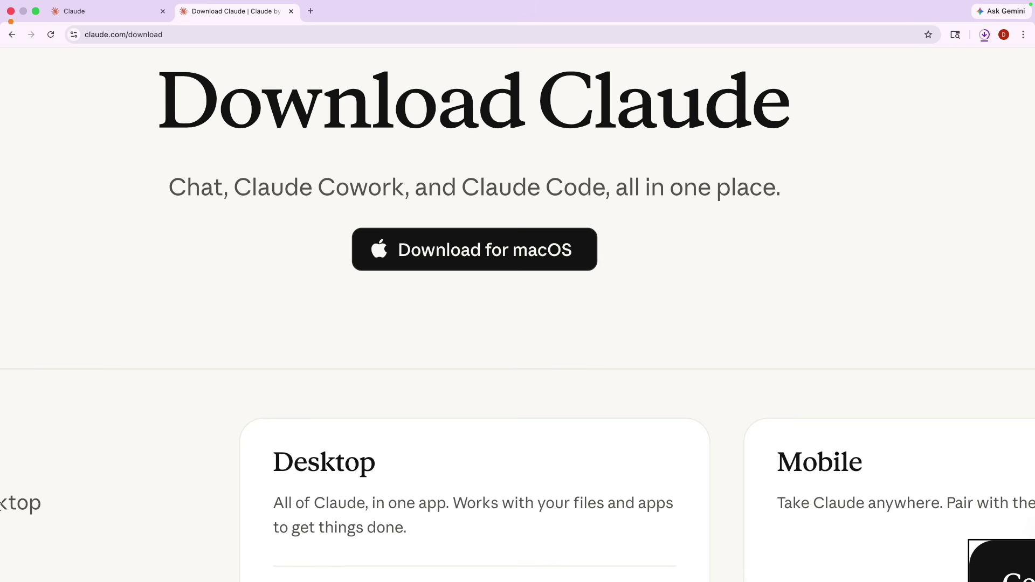
{"action": "scroll", "coordinate": [474, 319], "scroll_direction": "down", "scroll_amount": 5}
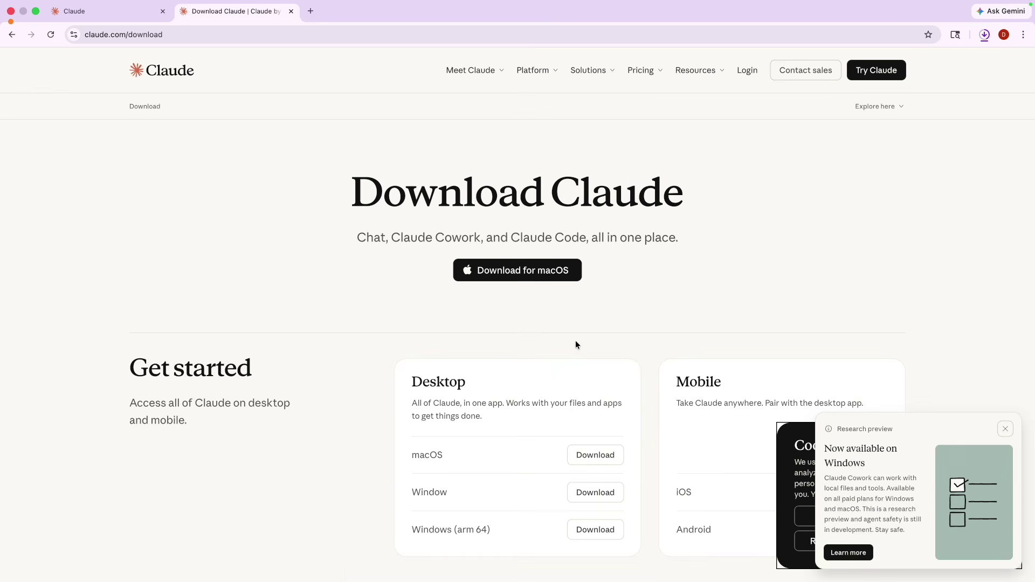
{"action": "scroll", "coordinate": [616, 352], "scroll_direction": "down", "scroll_amount": 2}
{"action": "scroll", "coordinate": [616, 353], "scroll_direction": "down", "scroll_amount": 2}
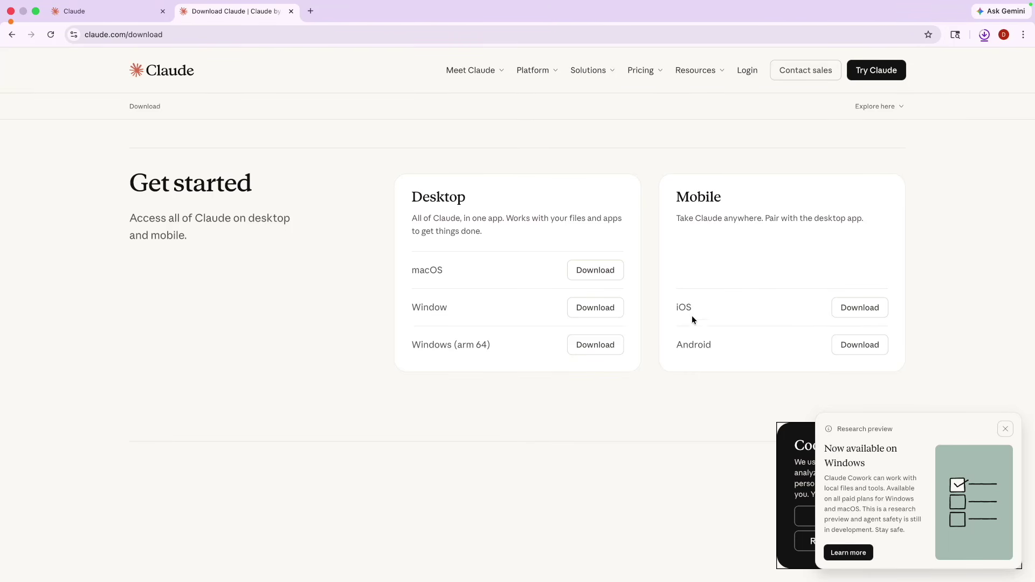
- Switch to the App Store, search for claude and look through the iPhone & iPad apps, and return to the Claude download page
{"action": "key", "text": "ctrl+Left"}
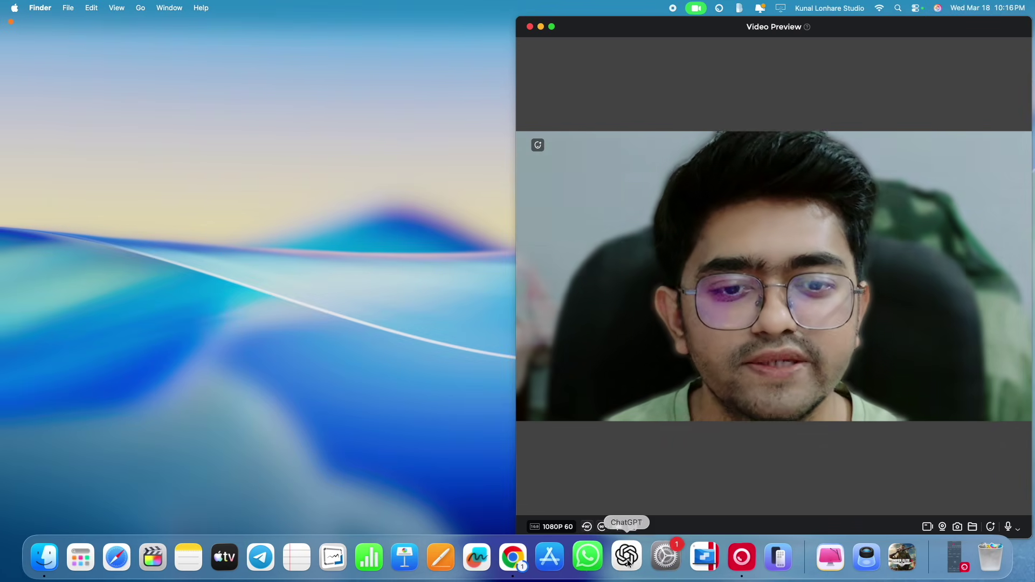
{"action": "left_click", "coordinate": [556, 557]}
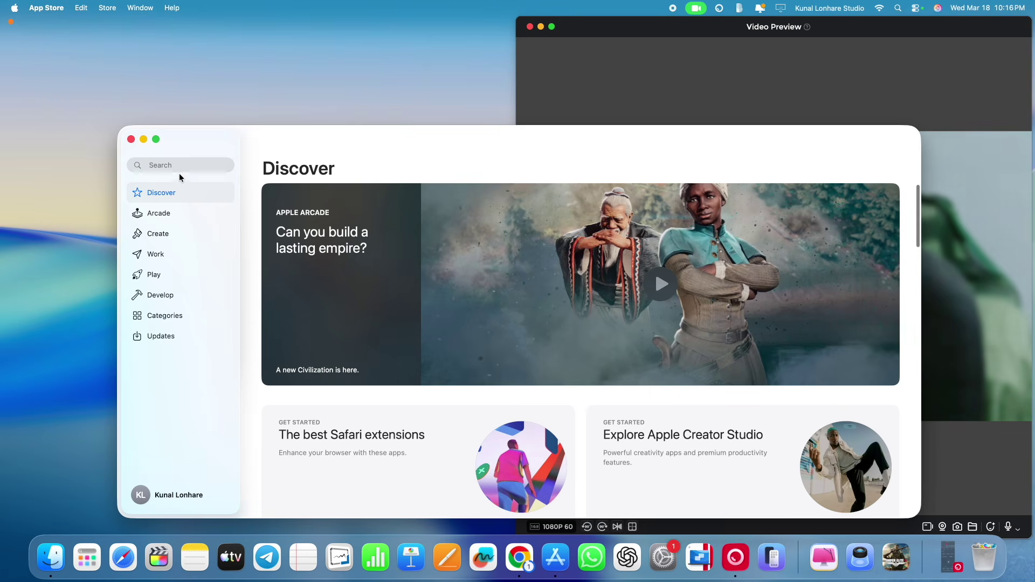
{"action": "left_click", "coordinate": [181, 165]}
{"action": "type", "text": "dlaude"}
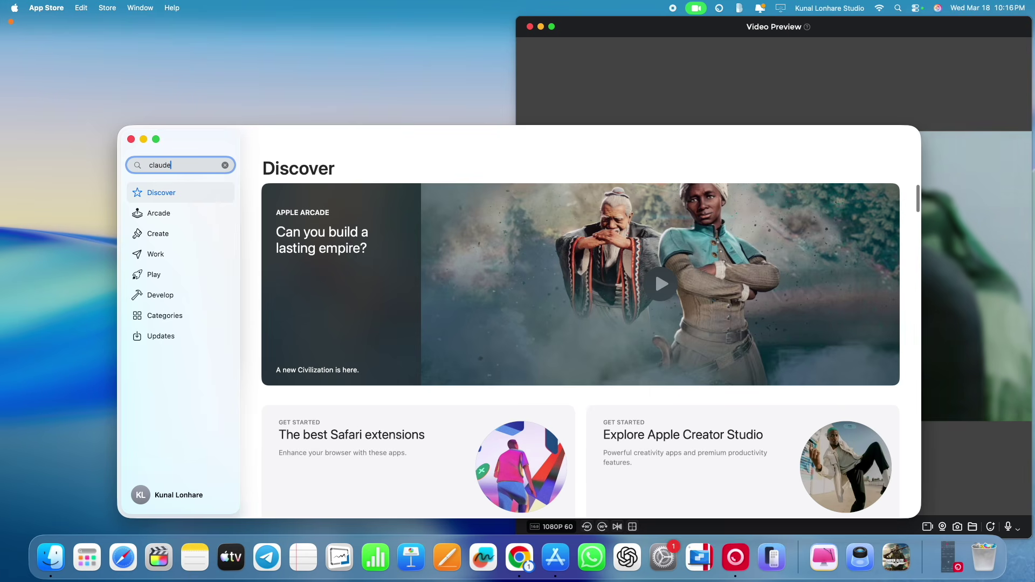
{"action": "key", "text": "Return"}
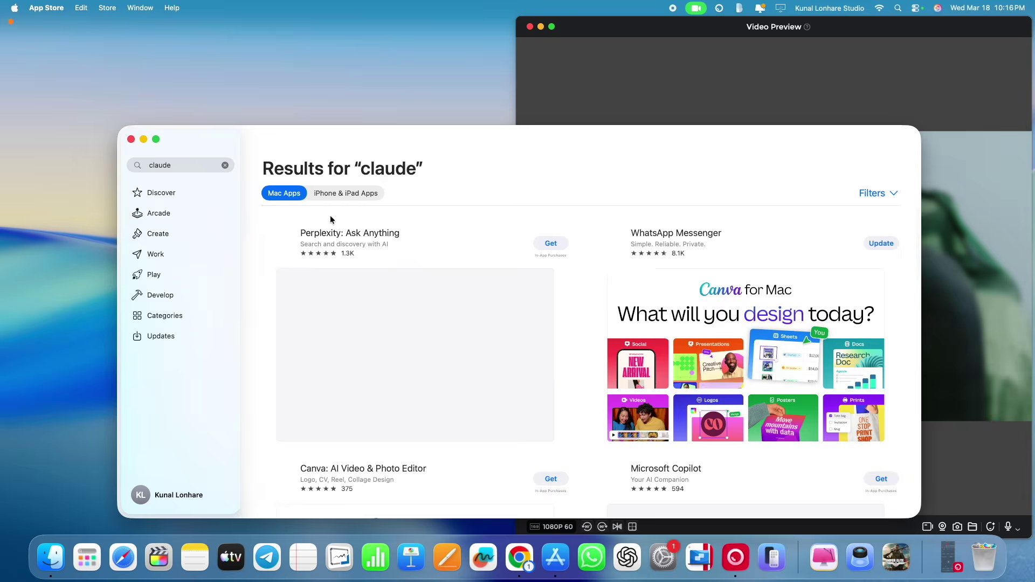
{"action": "left_click", "coordinate": [346, 194]}
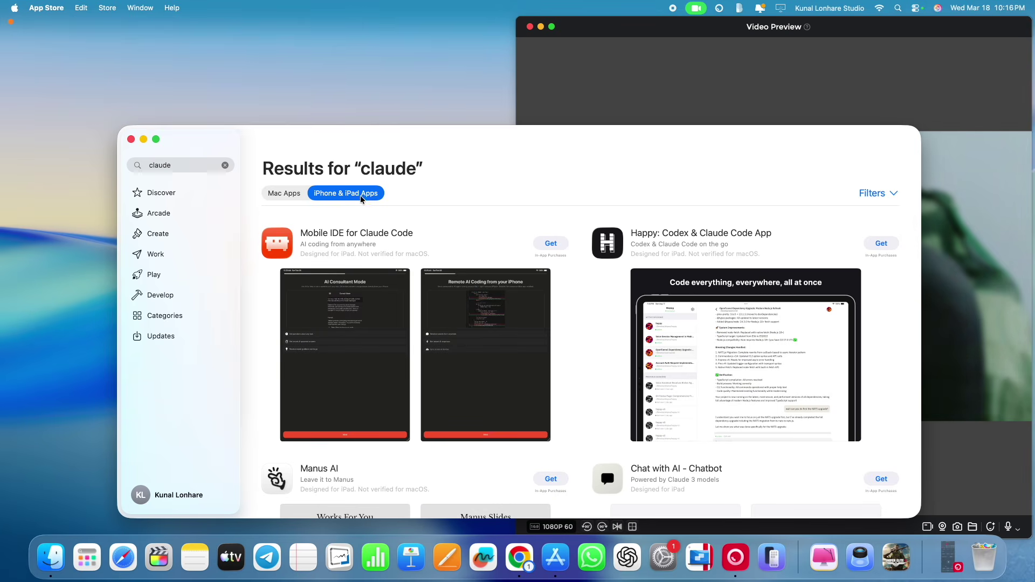
{"action": "scroll", "coordinate": [468, 269], "scroll_direction": "down", "scroll_amount": 3}
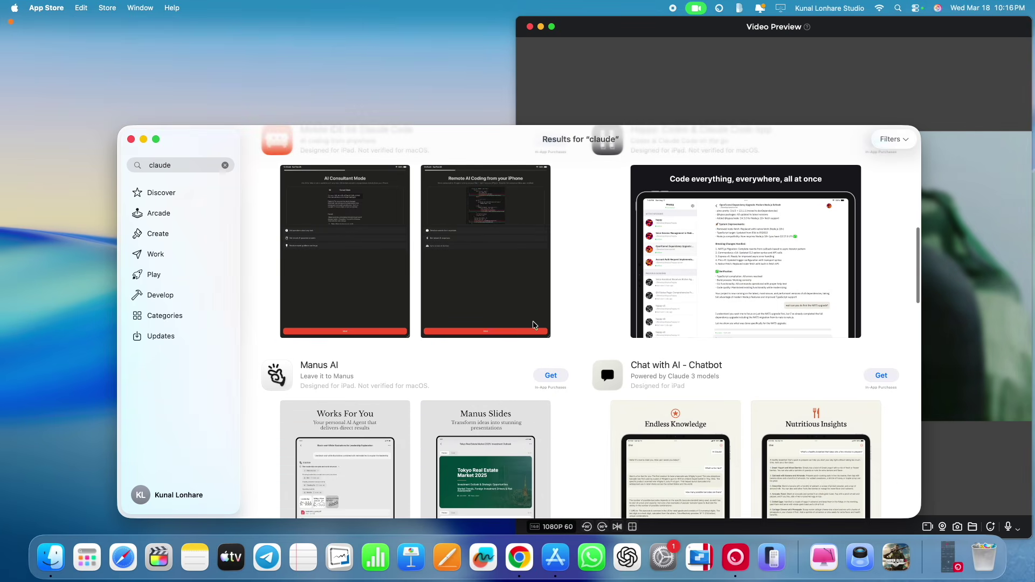
{"action": "scroll", "coordinate": [411, 291], "scroll_direction": "down", "scroll_amount": 5}
{"action": "scroll", "coordinate": [411, 291], "scroll_direction": "up", "scroll_amount": 10}
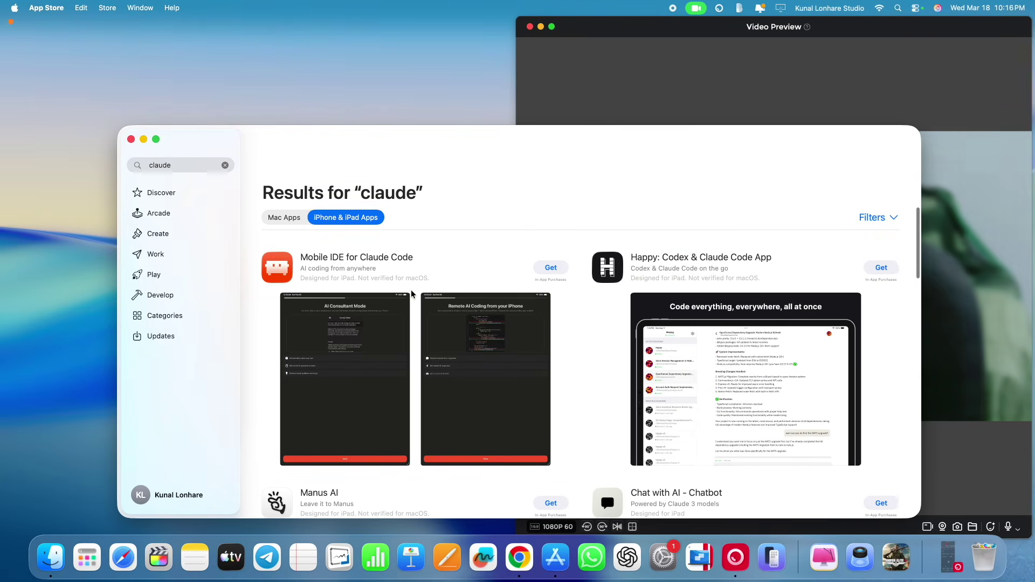
{"action": "left_click", "coordinate": [130, 139]}
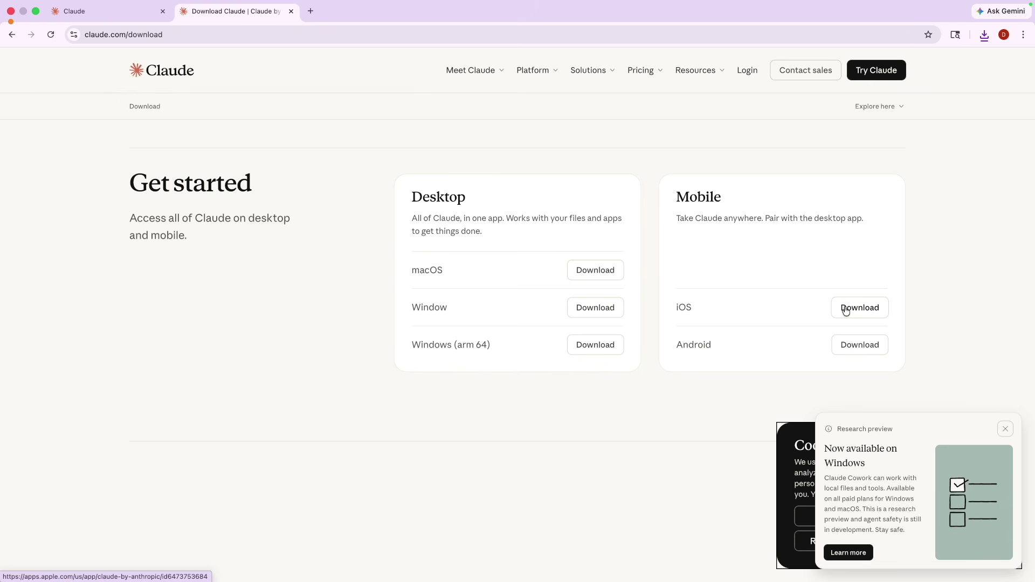
{"action": "scroll", "coordinate": [681, 395], "scroll_direction": "up", "scroll_amount": 4}
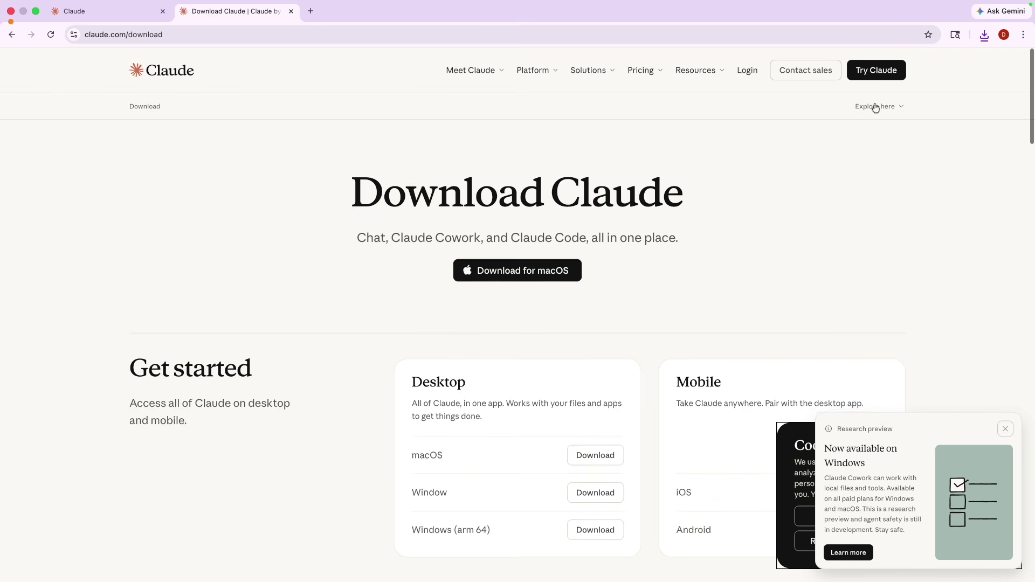
- Check that Claude.dmg is in the recent downloads, switch to Finder, and open Claude.dmg from the Downloads folder
{"action": "left_click", "coordinate": [982, 37]}
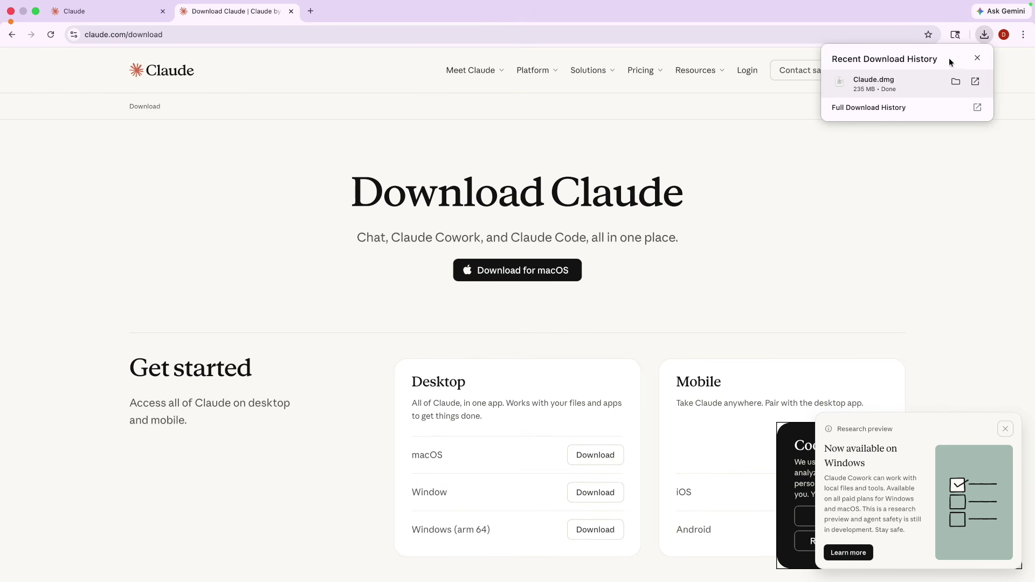
{"action": "left_click", "coordinate": [601, 197]}
{"action": "key", "text": "ctrl+Left"}
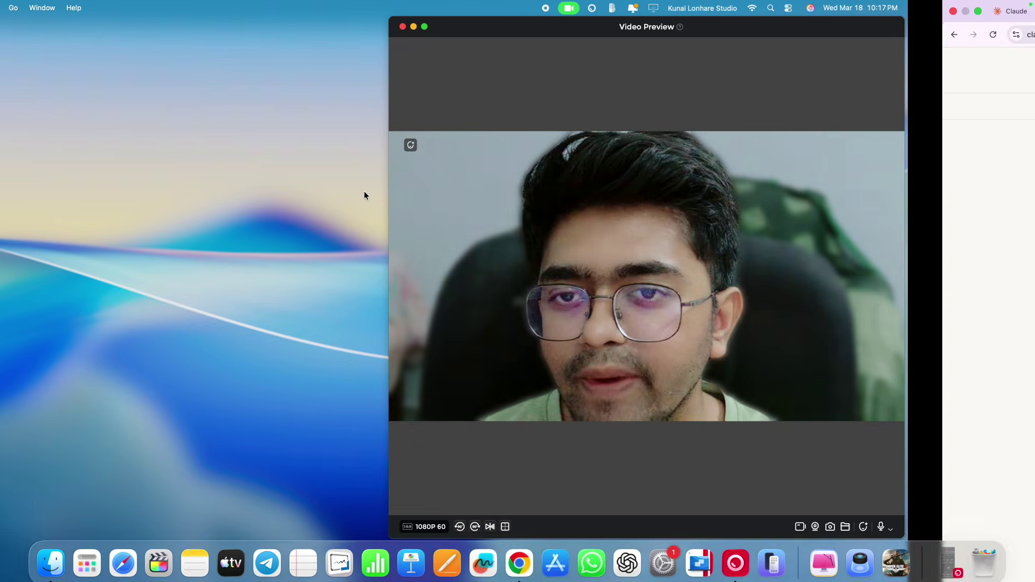
{"action": "left_click", "coordinate": [48, 556]}
{"action": "left_click", "coordinate": [442, 243]}
{"action": "left_click", "coordinate": [548, 137]}
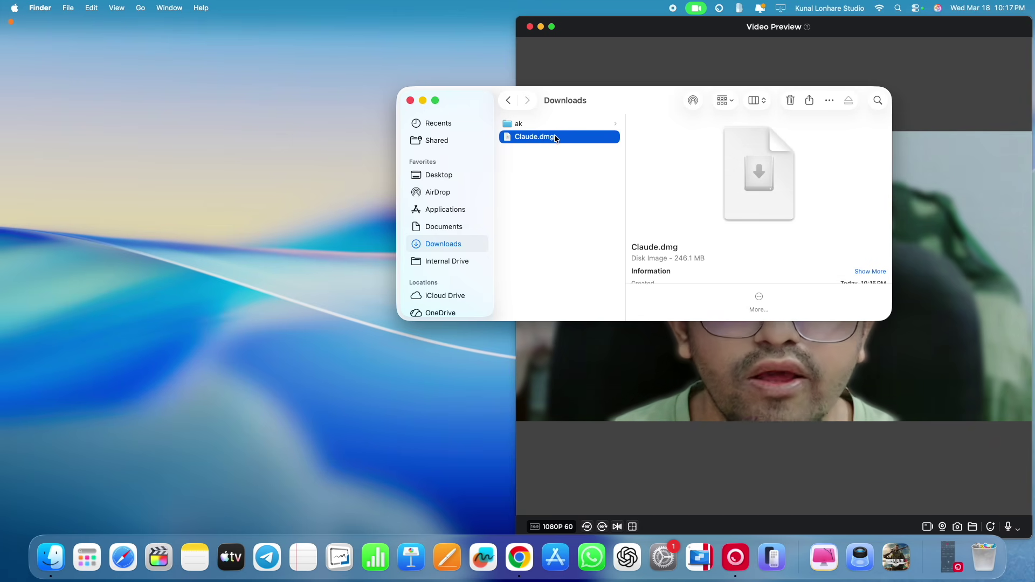
{"action": "left_click_drag", "start_coordinate": [608, 99], "coordinate": [354, 241]}
{"action": "double_click", "coordinate": [282, 287]}
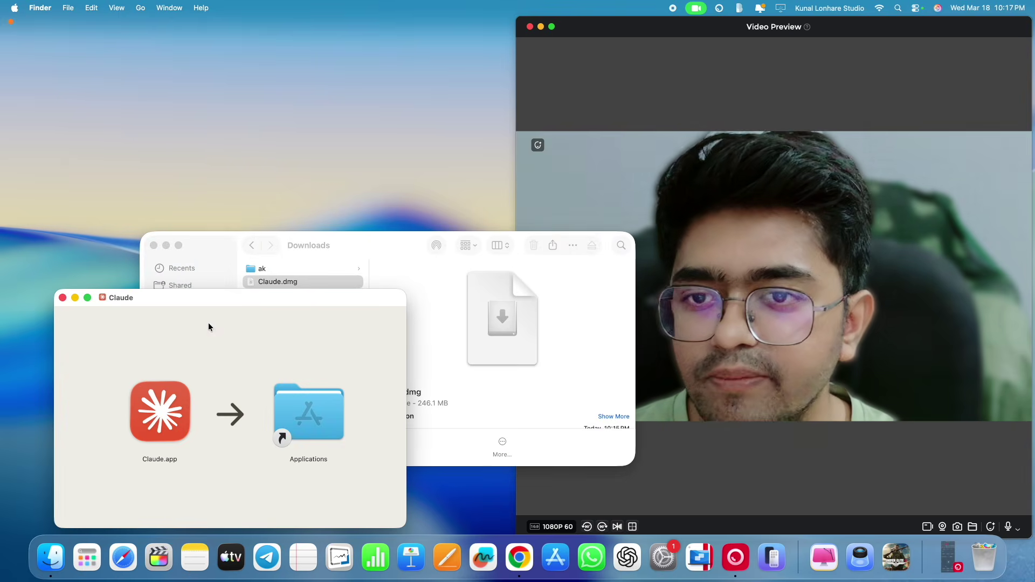
- Install Claude.app by copying it to the Applications folder, and close the installer window
{"action": "left_click", "coordinate": [159, 420]}
{"action": "left_click_drag", "start_coordinate": [160, 420], "coordinate": [335, 430]}
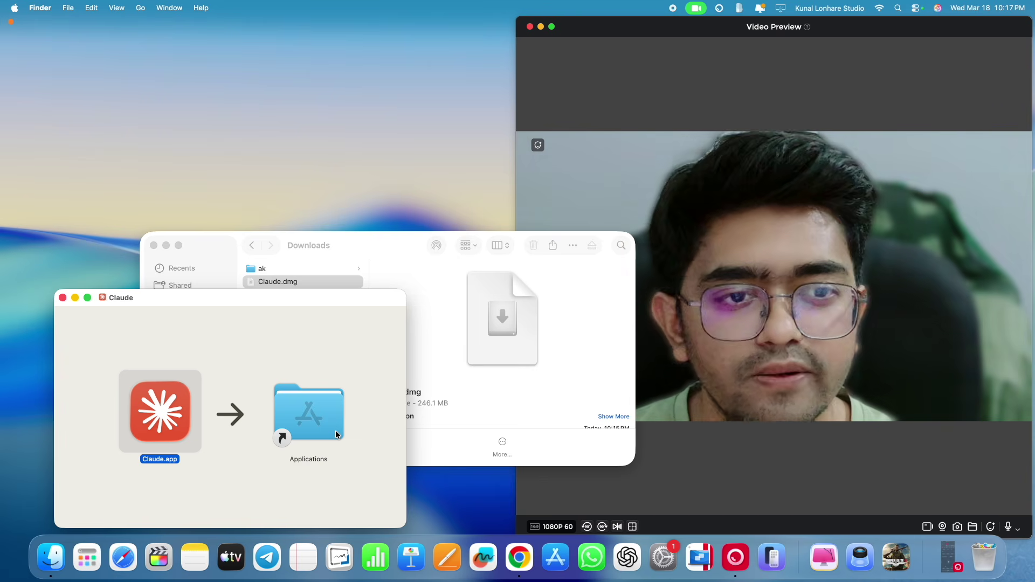
{"action": "left_click", "coordinate": [62, 298]}
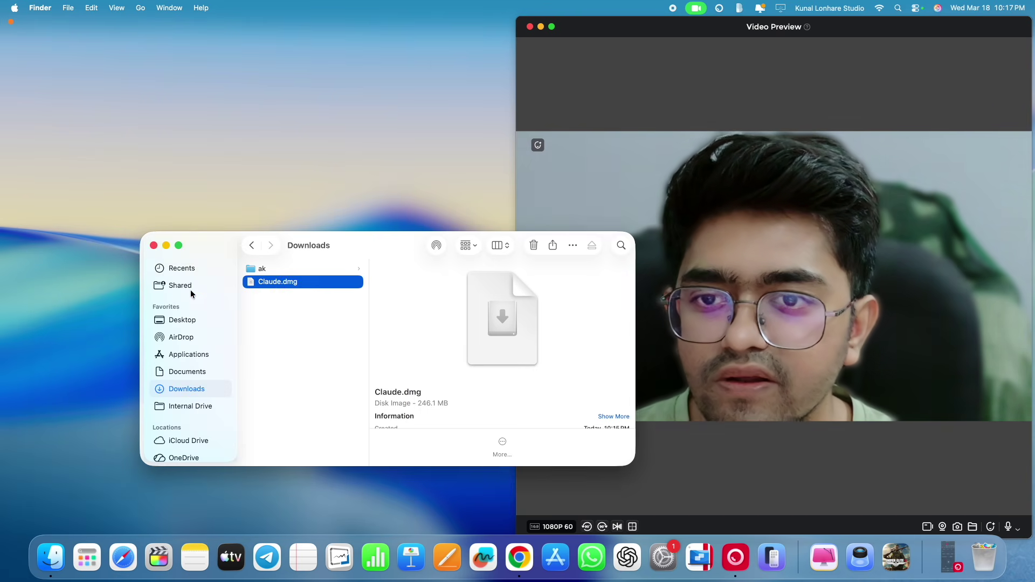
- Remove the Claude.dmg installer from the Downloads folder and close the Finder window
{"action": "right_click", "coordinate": [289, 281]}
{"action": "left_click", "coordinate": [320, 305]}
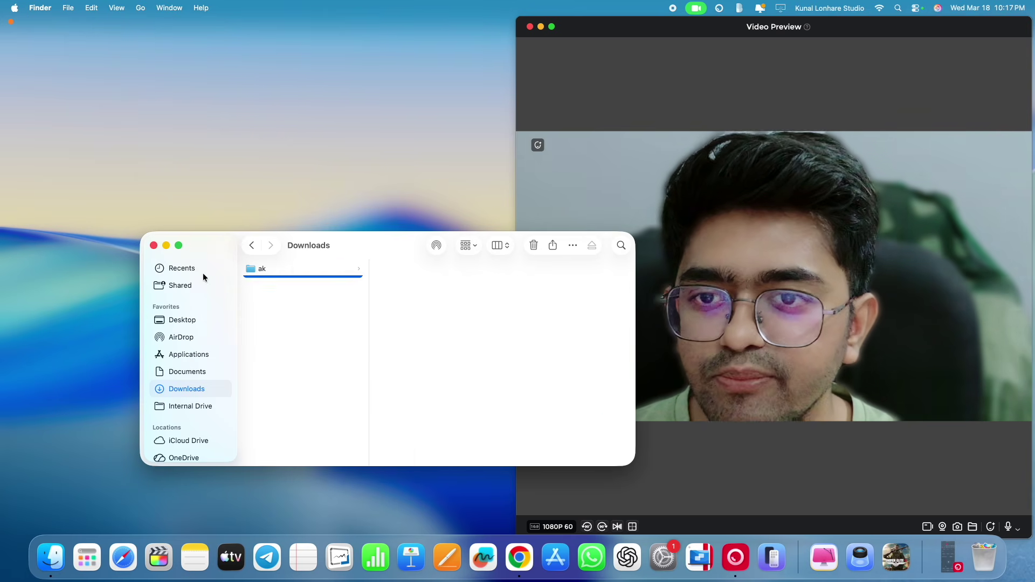
{"action": "left_click", "coordinate": [154, 245]}
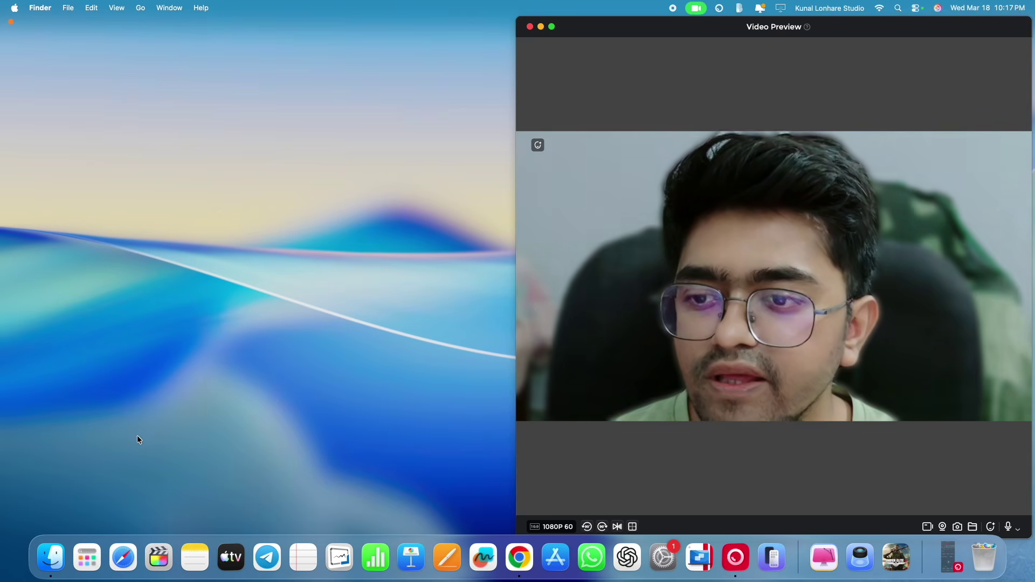
- Search the installed applications for claude.app, launch it, and allow the downloaded app to open
{"action": "left_click", "coordinate": [88, 556]}
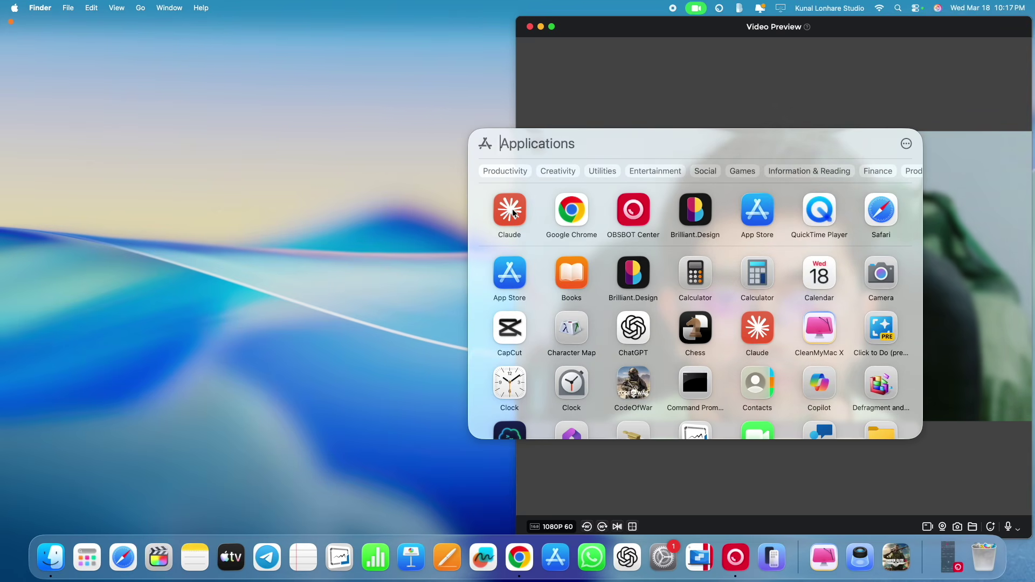
{"action": "type", "text": "c"}
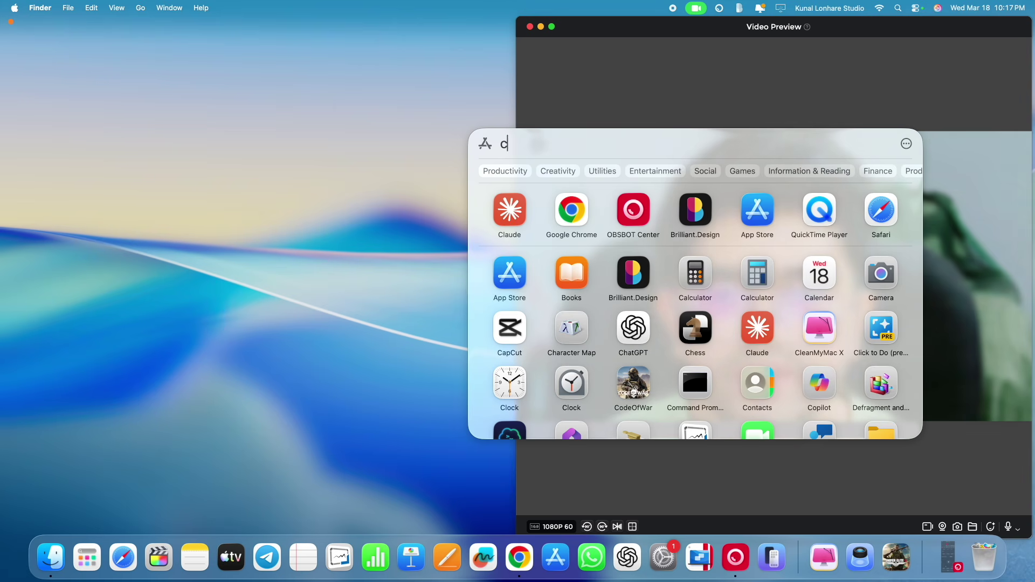
{"action": "type", "text": "laude.app"}
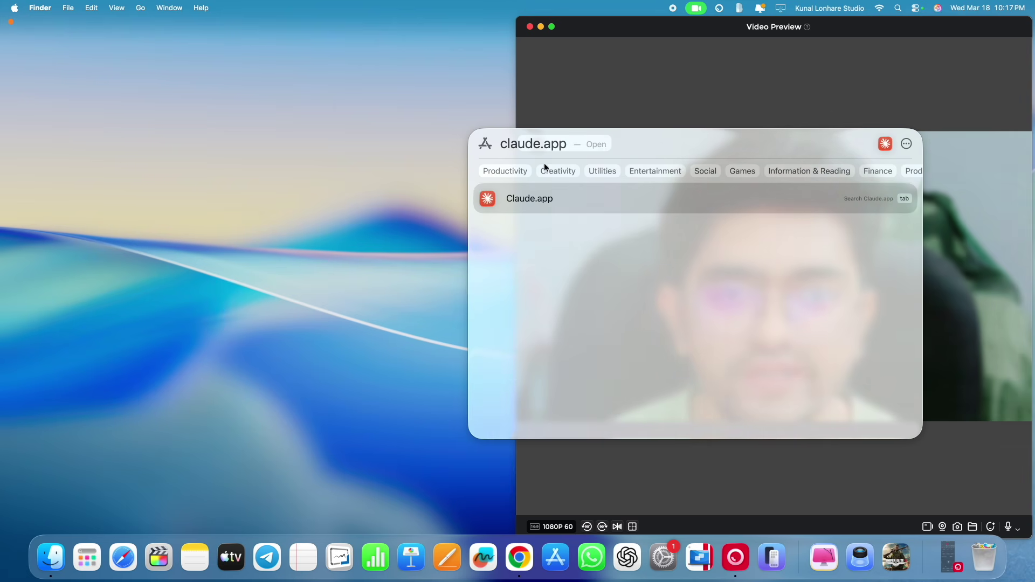
{"action": "key", "text": "Return"}
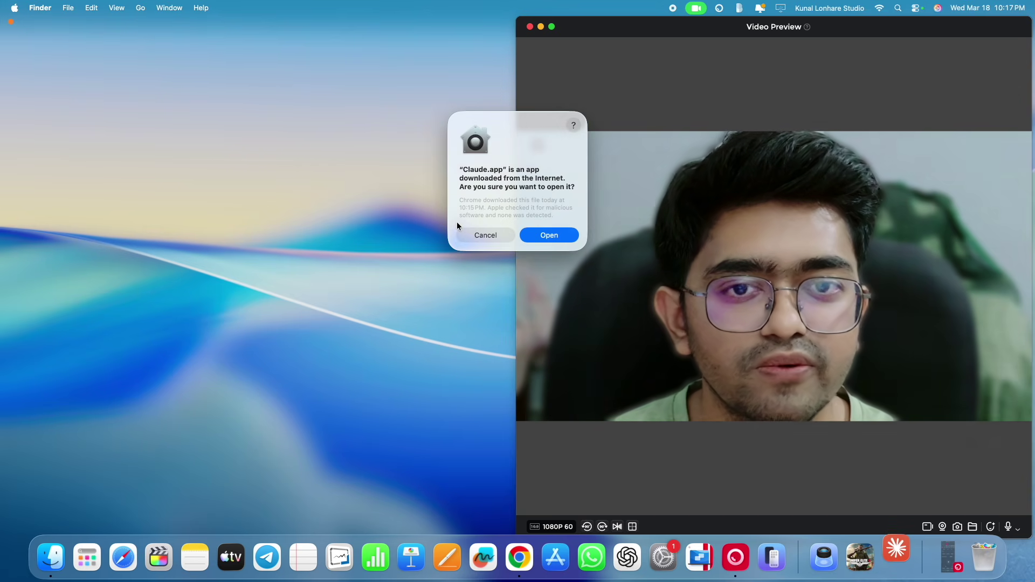
{"action": "left_click", "coordinate": [546, 235]}
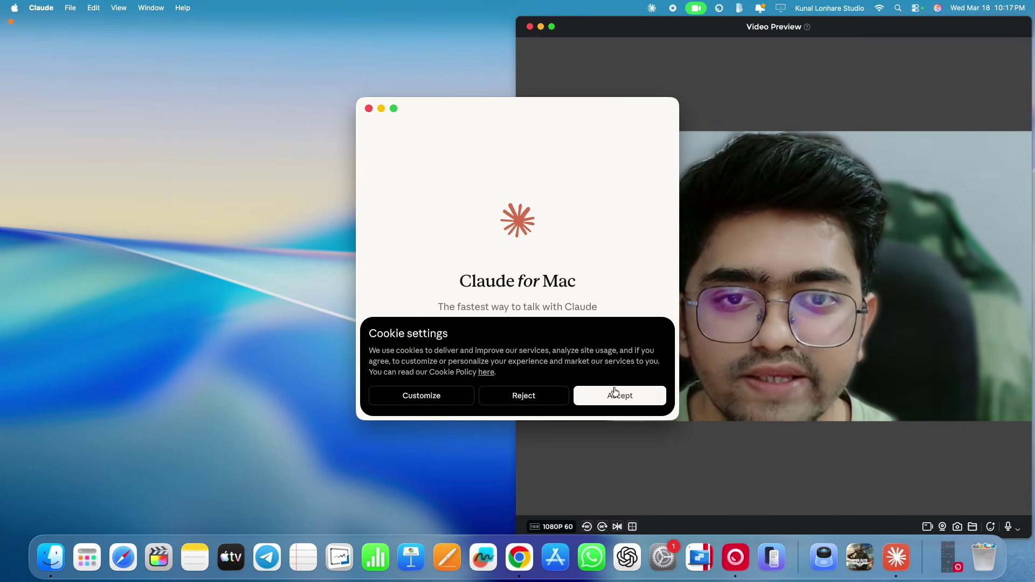
- Accept the cookies in Claude for Mac and sign in with the existing Google account
{"action": "left_click", "coordinate": [615, 394]}
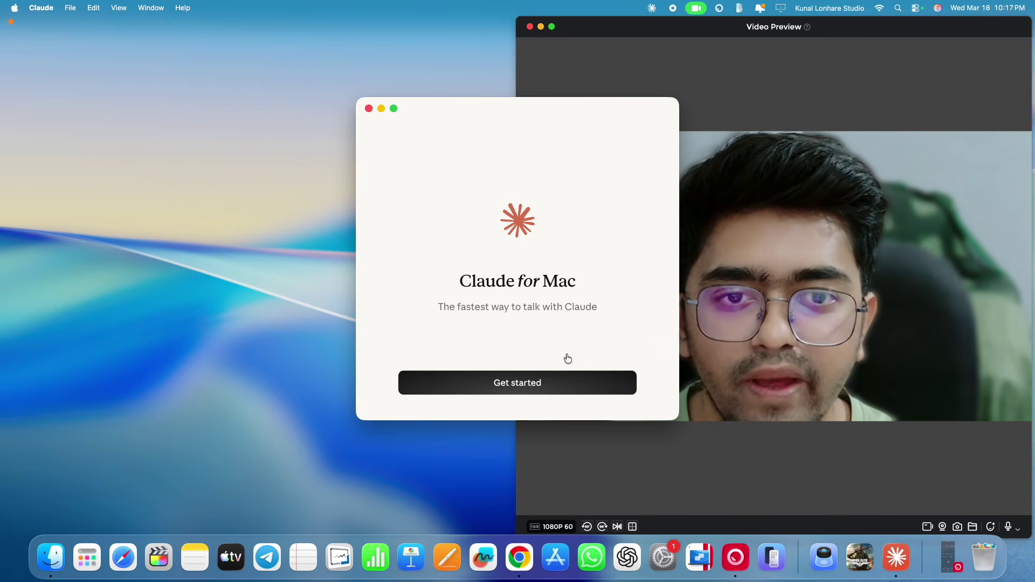
{"action": "left_click", "coordinate": [515, 385]}
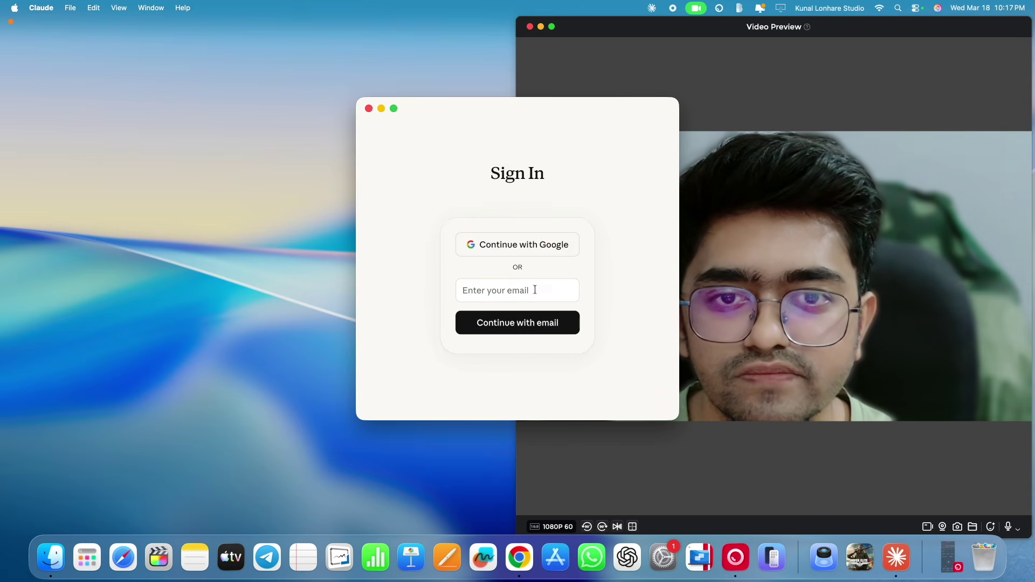
{"action": "left_click", "coordinate": [516, 245]}
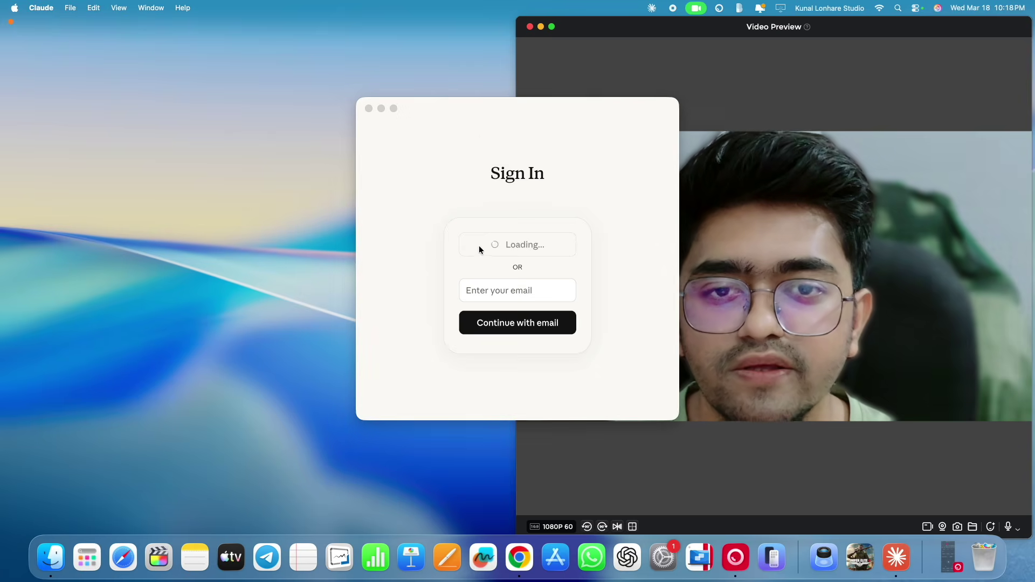
{"action": "left_click", "coordinate": [538, 212]}
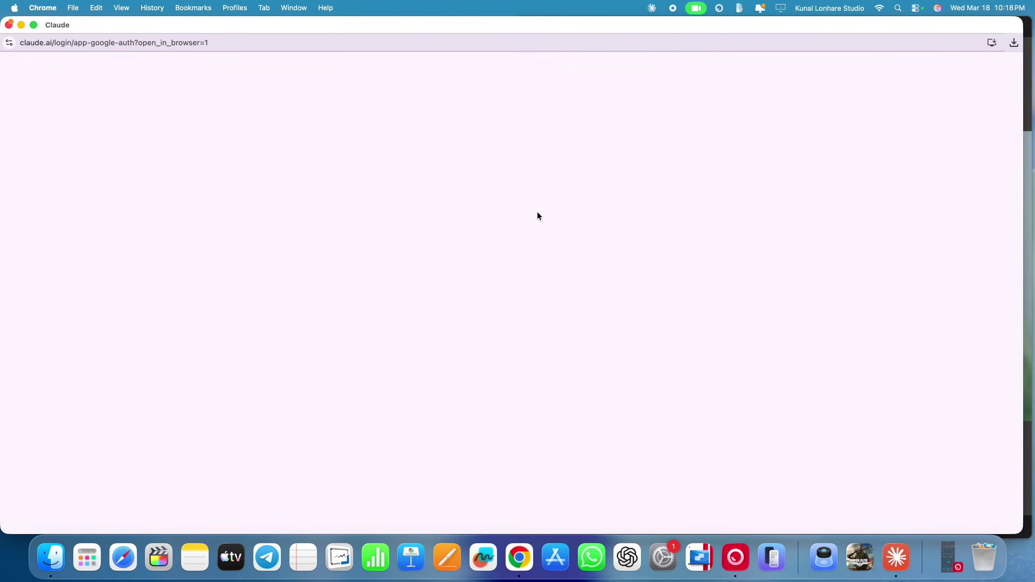
{"action": "left_click", "coordinate": [482, 330]}
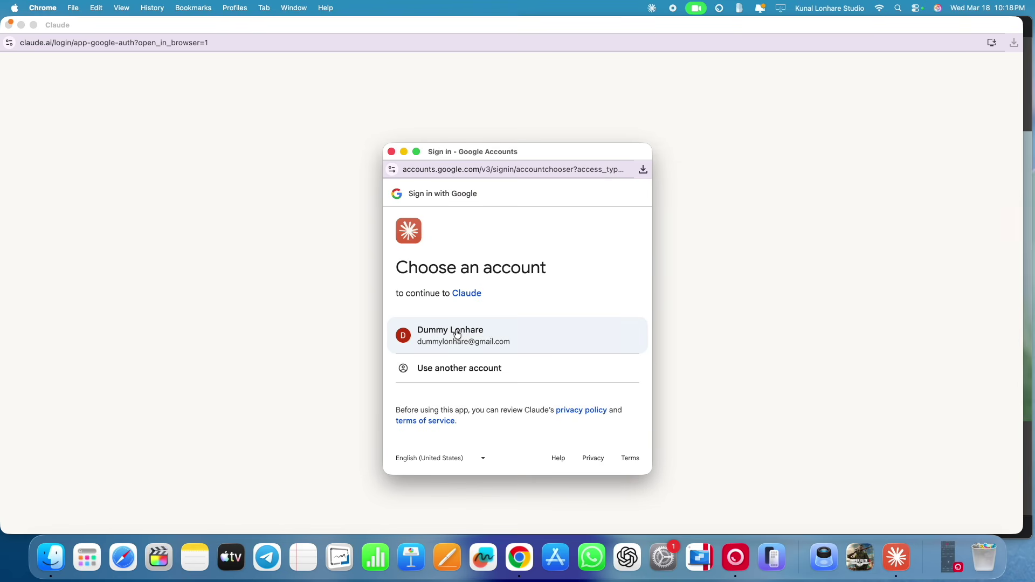
{"action": "left_click", "coordinate": [457, 333]}
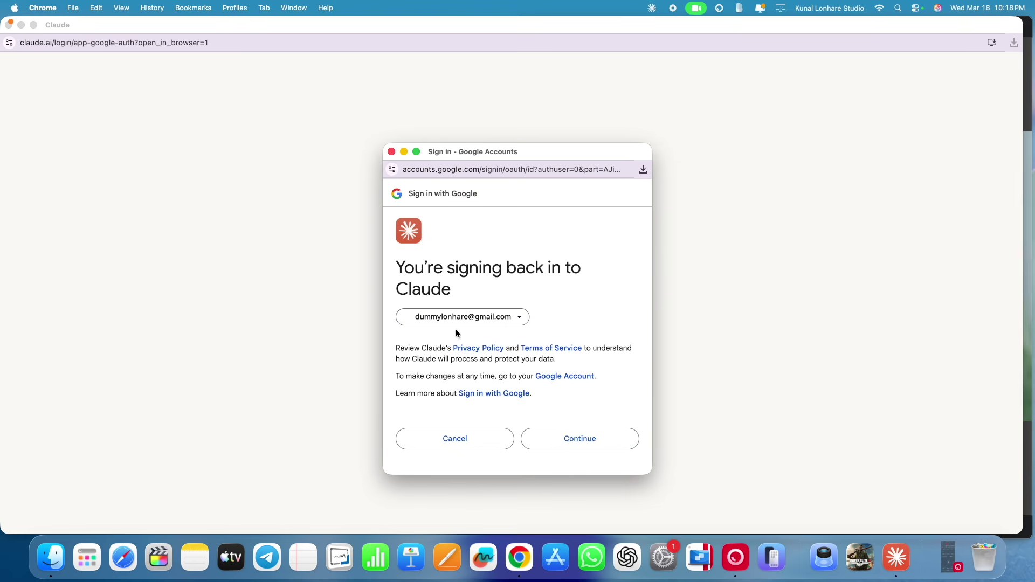
{"action": "left_click", "coordinate": [579, 443]}
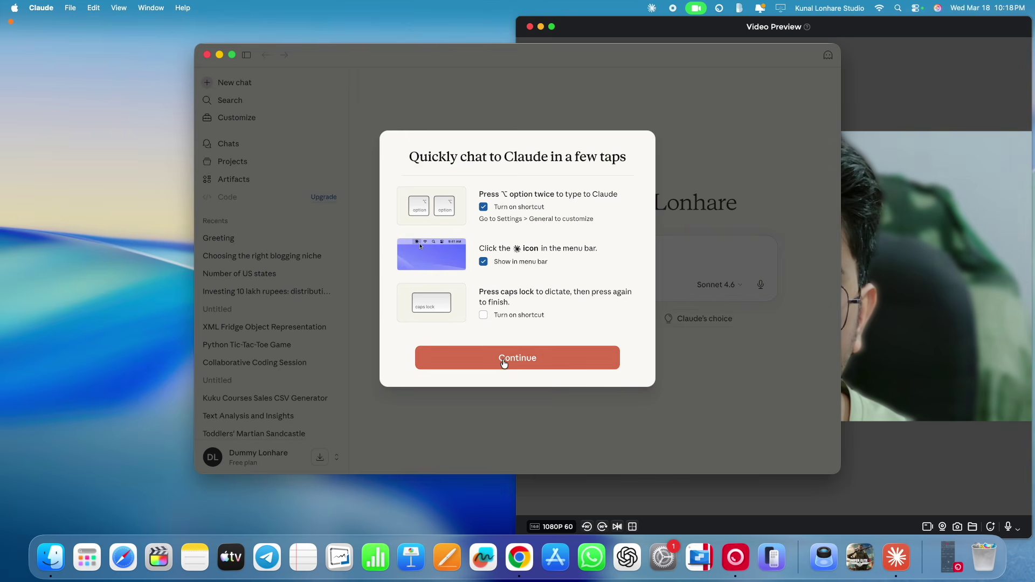
- Accept the default quick-chat shortcut settings in the Claude desktop app and hide its sidebar
{"action": "left_click", "coordinate": [501, 363]}
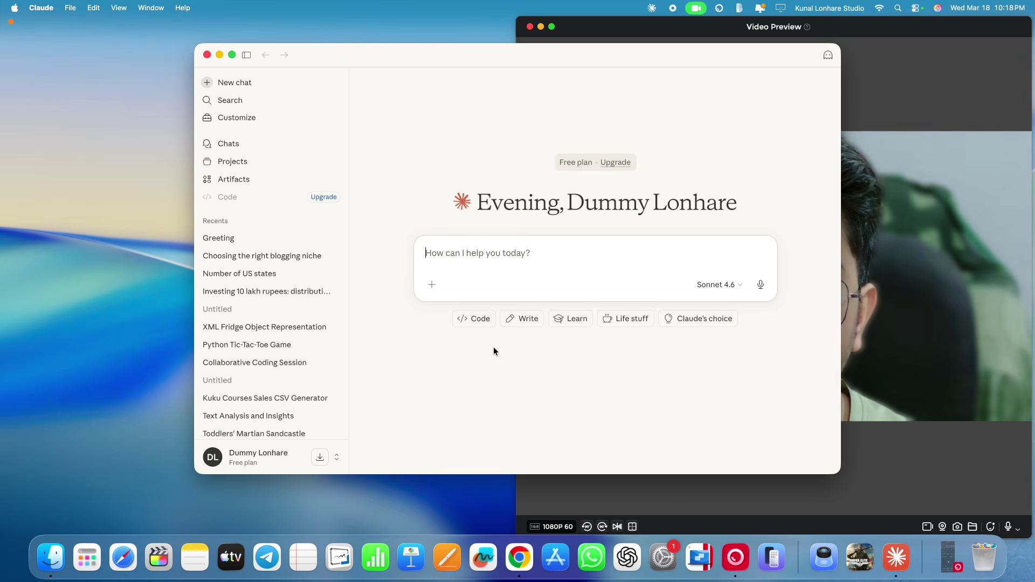
{"action": "left_click", "coordinate": [247, 55]}
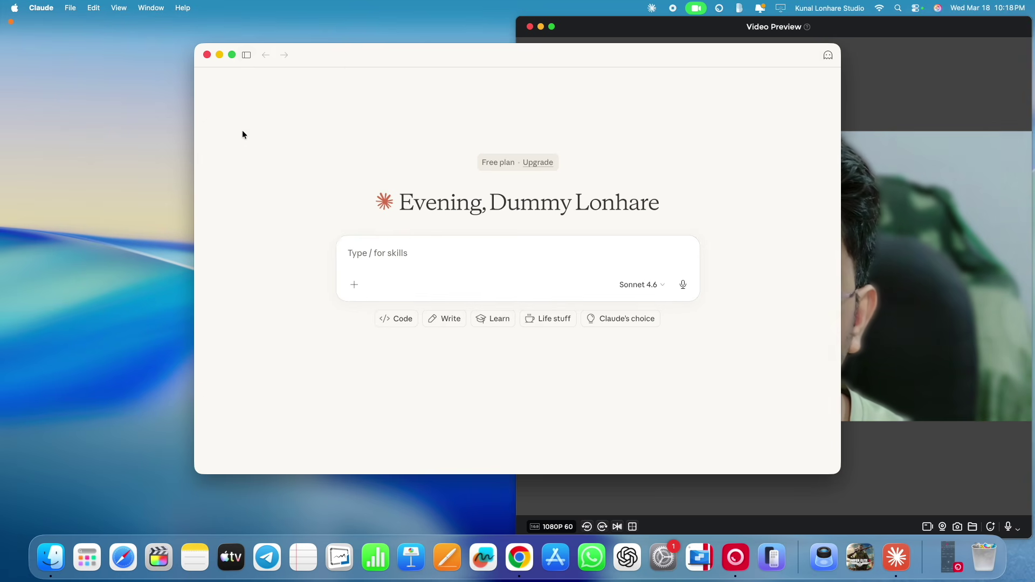
- Look through the options for adding files, projects, styles and connectors to a chat, and shift the Claude window aside
{"action": "left_click", "coordinate": [355, 286]}
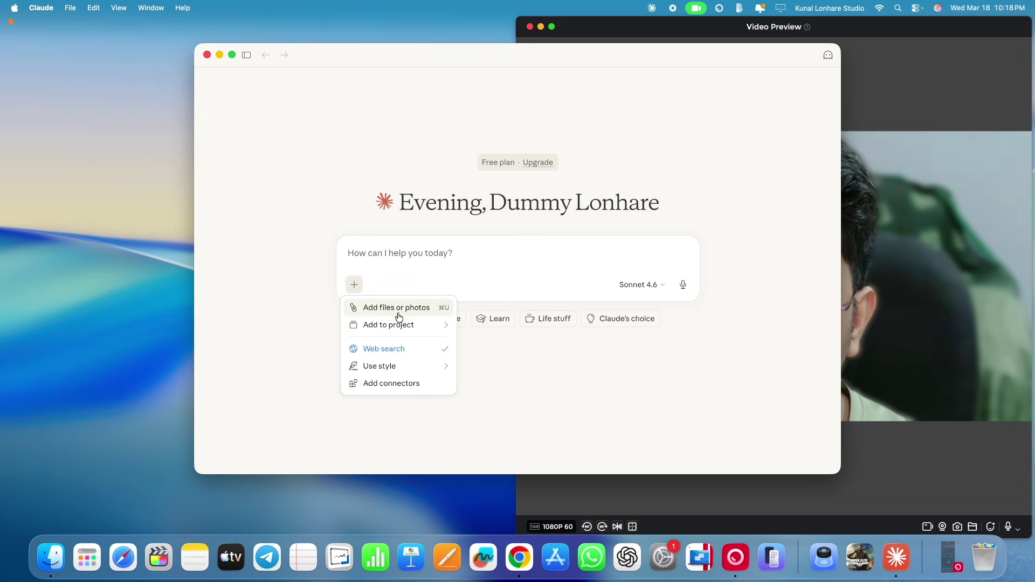
{"action": "mouse_move", "coordinate": [420, 327]}
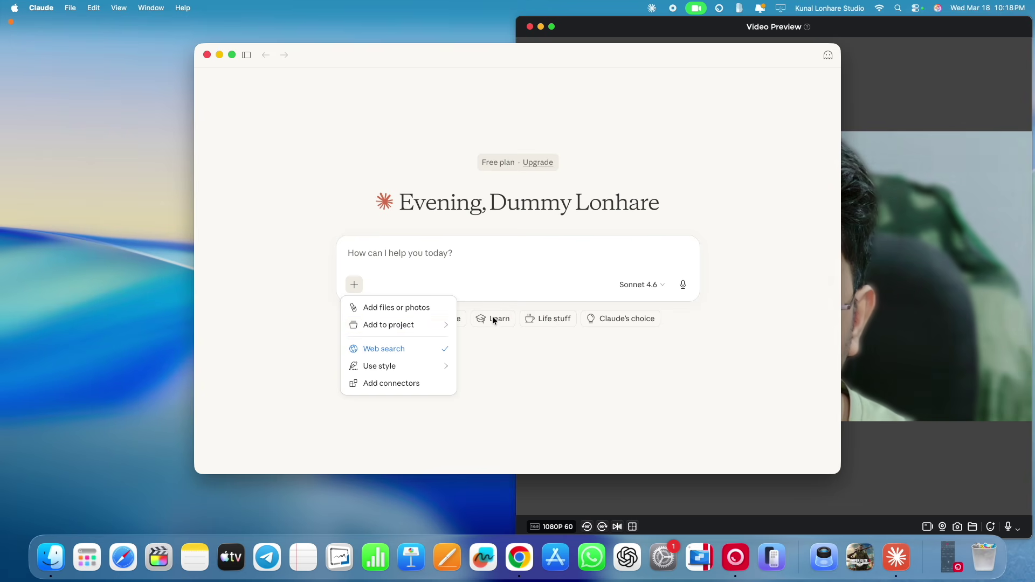
{"action": "key", "text": "Escape"}
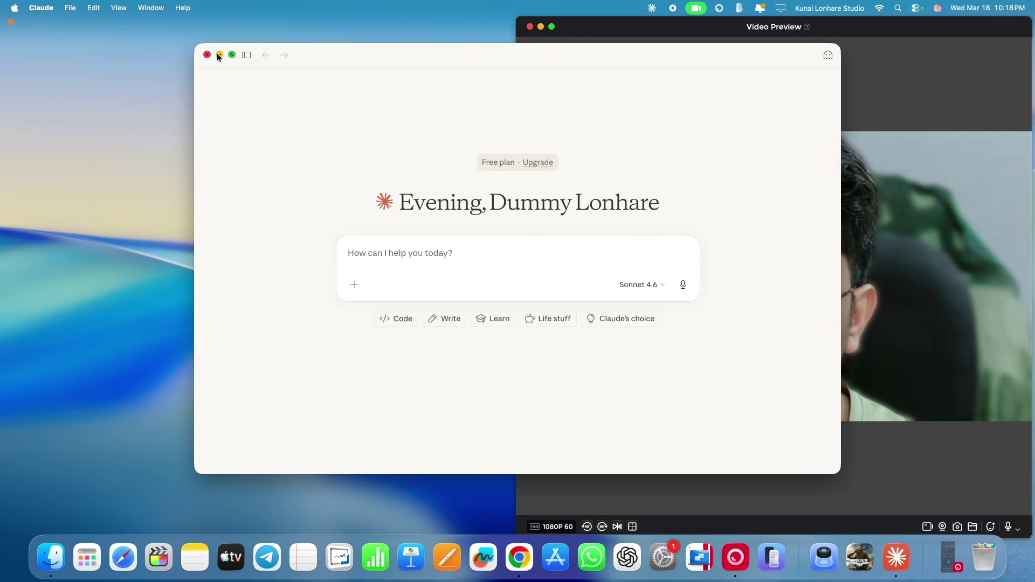
{"action": "left_click_drag", "start_coordinate": [511, 64], "coordinate": [326, 74]}
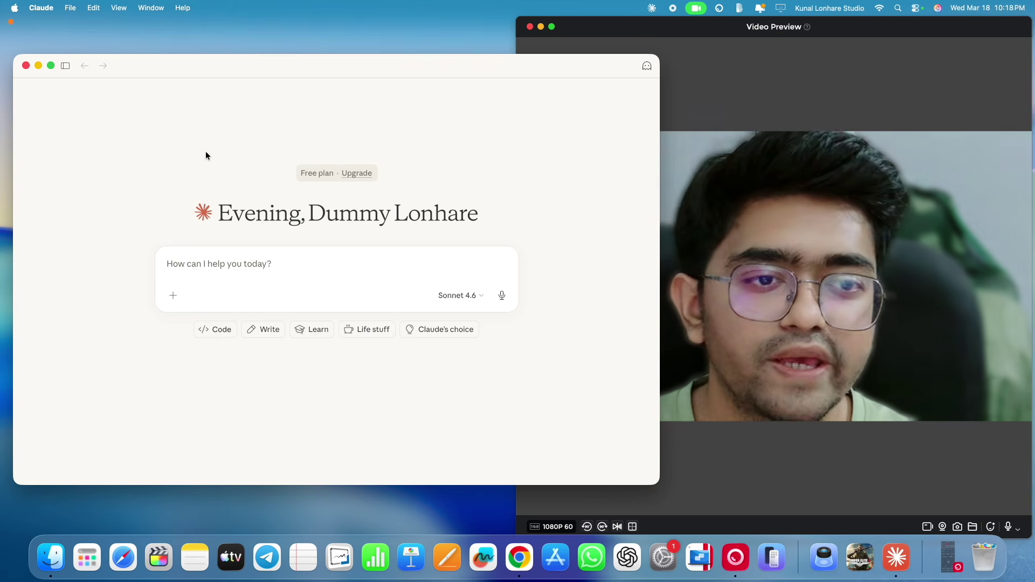
- Switch to Chrome to compare the claude.ai web chat with the desktop app, and return to the desktop app
{"action": "key", "text": "ctrl+Right"}
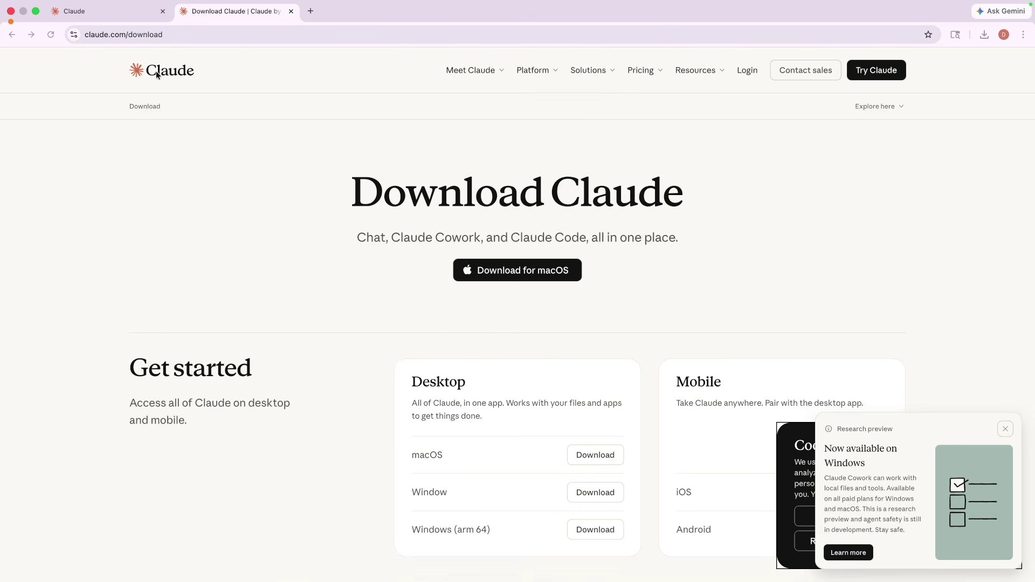
{"action": "left_click", "coordinate": [132, 16]}
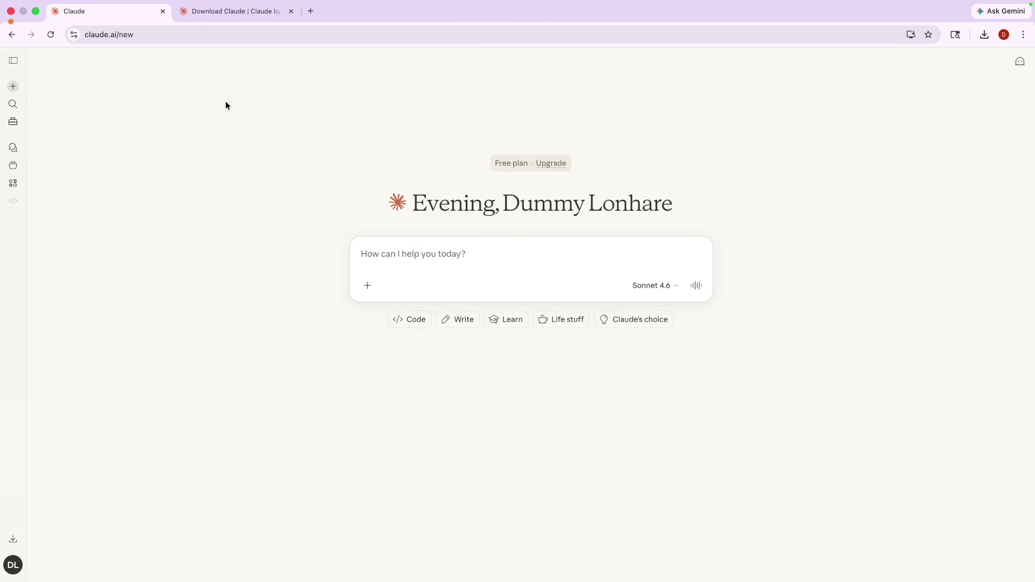
{"action": "left_click", "coordinate": [215, 12]}
{"action": "key", "text": "ctrl+Left"}
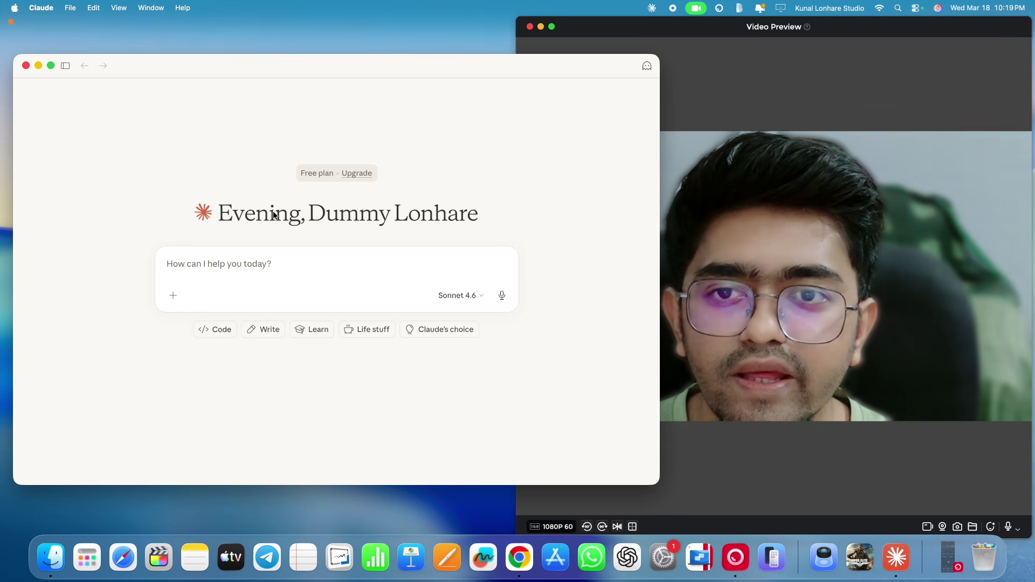
- Return to Chrome, close the Claude download page, and open the plan upgrade page on claude.ai
{"action": "key", "text": "ctrl+Right"}
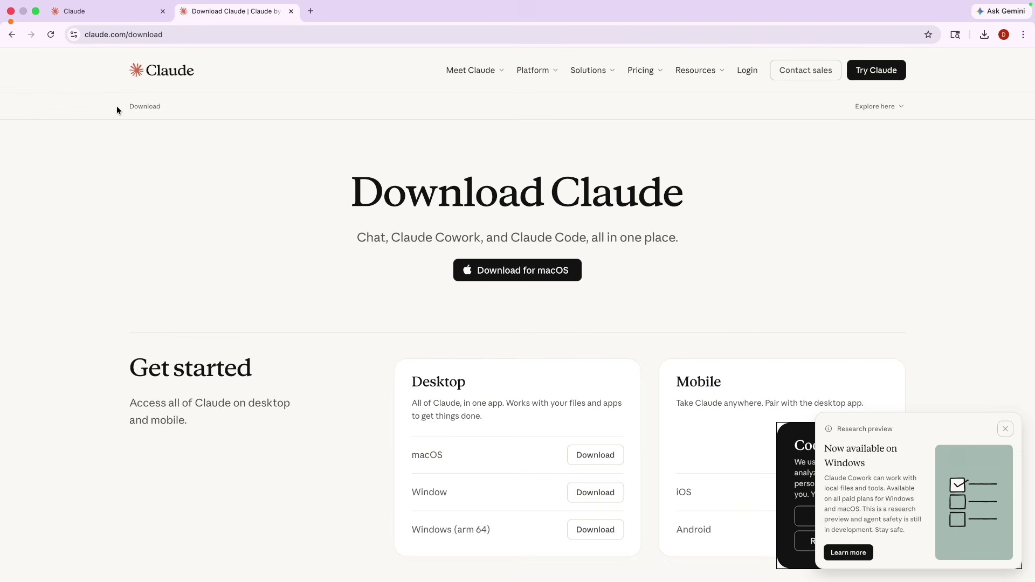
{"action": "left_click", "coordinate": [119, 7]}
{"action": "left_click", "coordinate": [82, 29]}
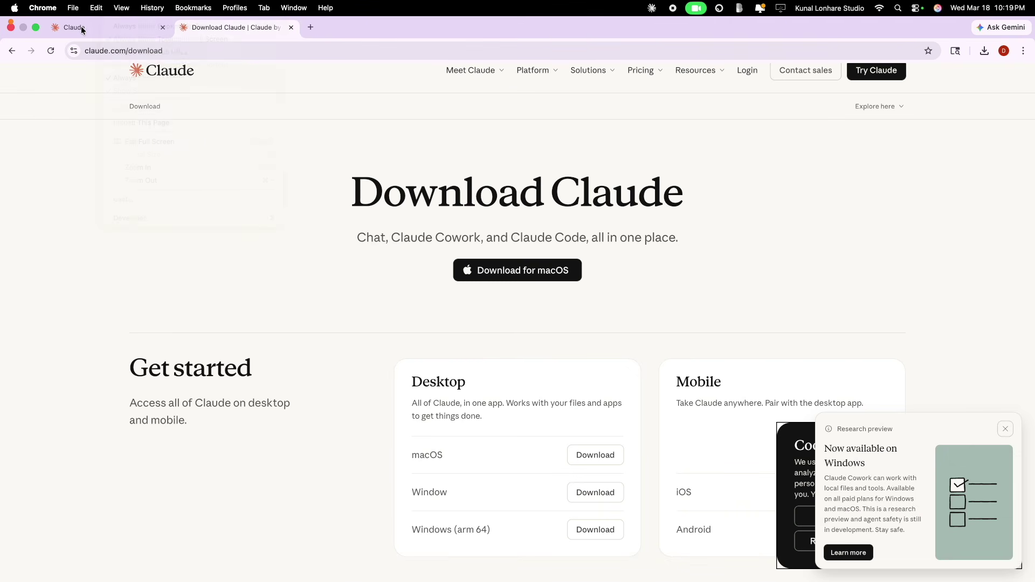
{"action": "left_click", "coordinate": [82, 29]}
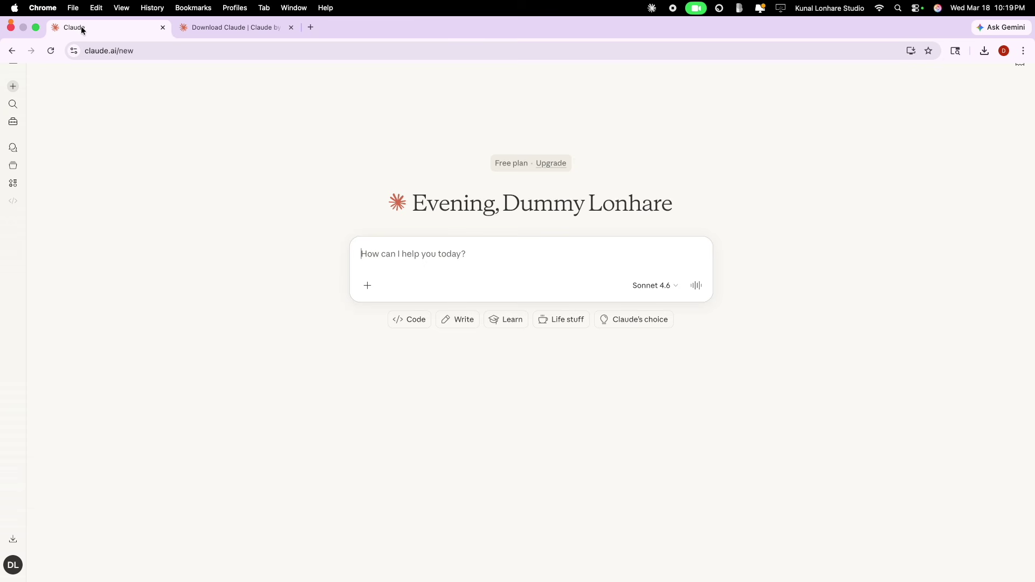
{"action": "left_click", "coordinate": [292, 28]}
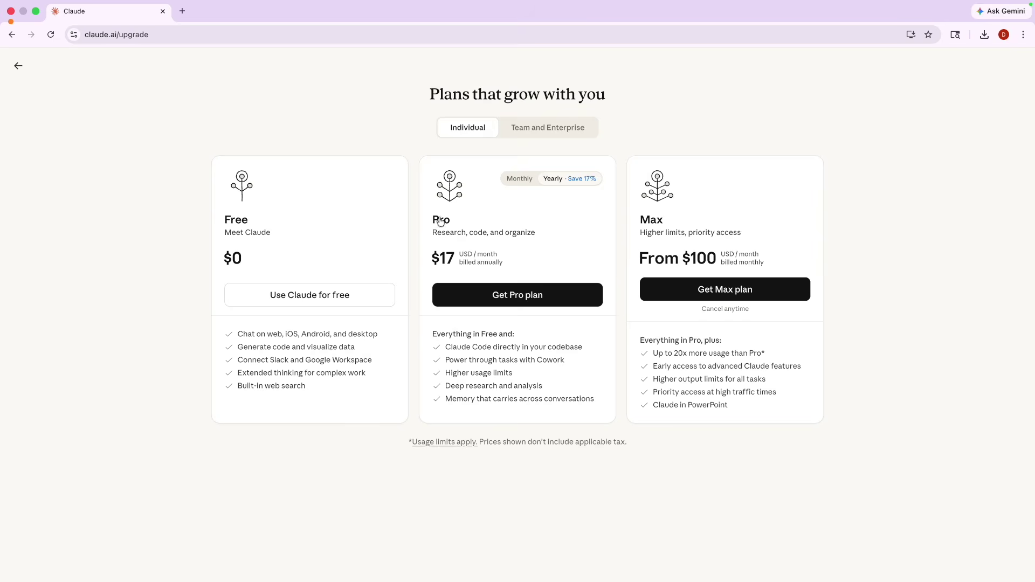
- Examine the features and prices of the Free, Pro and Max plans, glancing at the desktop app in between
{"action": "scroll", "coordinate": [438, 358], "scroll_direction": "up", "scroll_amount": 5}
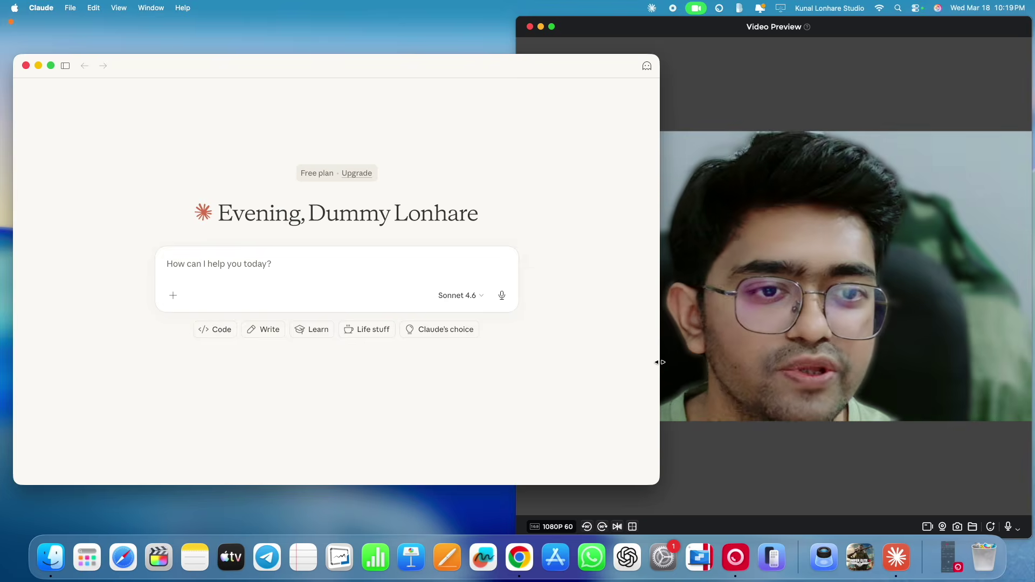
{"action": "key", "text": "ctrl+Right"}
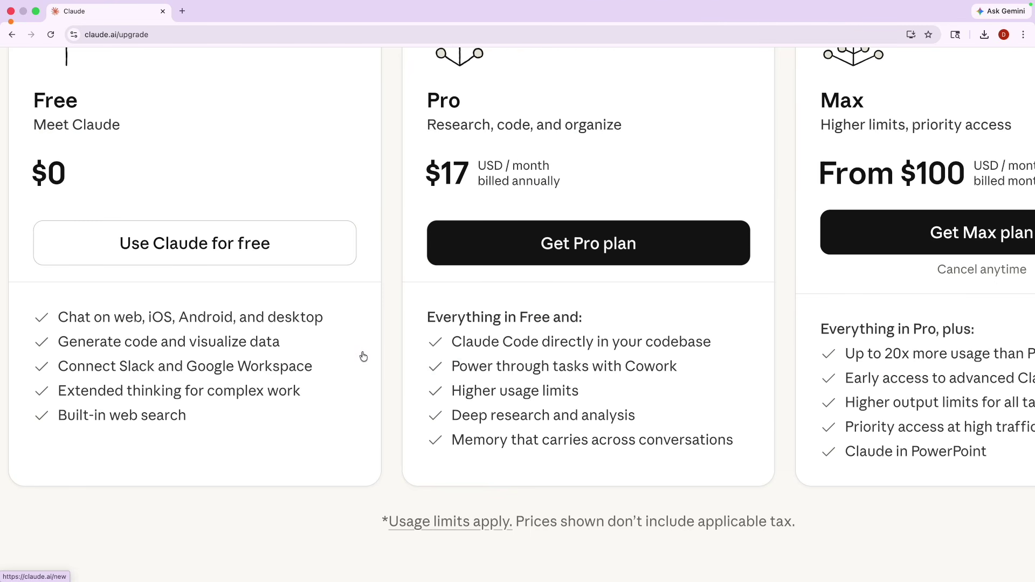
- Return to the Claude desktop app and examine the Opus 4.6, Sonnet 4.6 and Haiku 4.5 entries in the model choices
{"action": "key", "text": "ctrl+Left"}
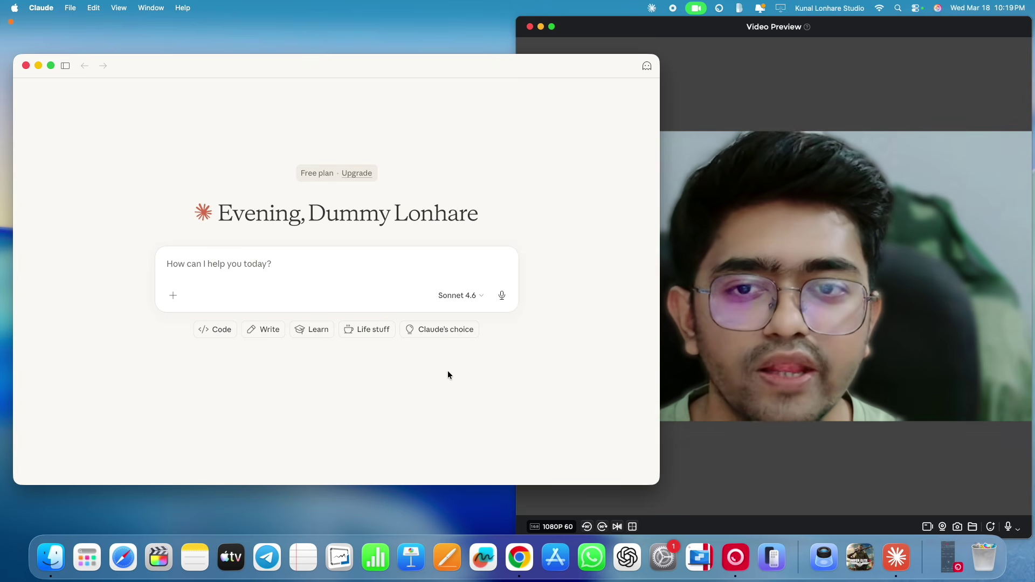
{"action": "left_click", "coordinate": [468, 301]}
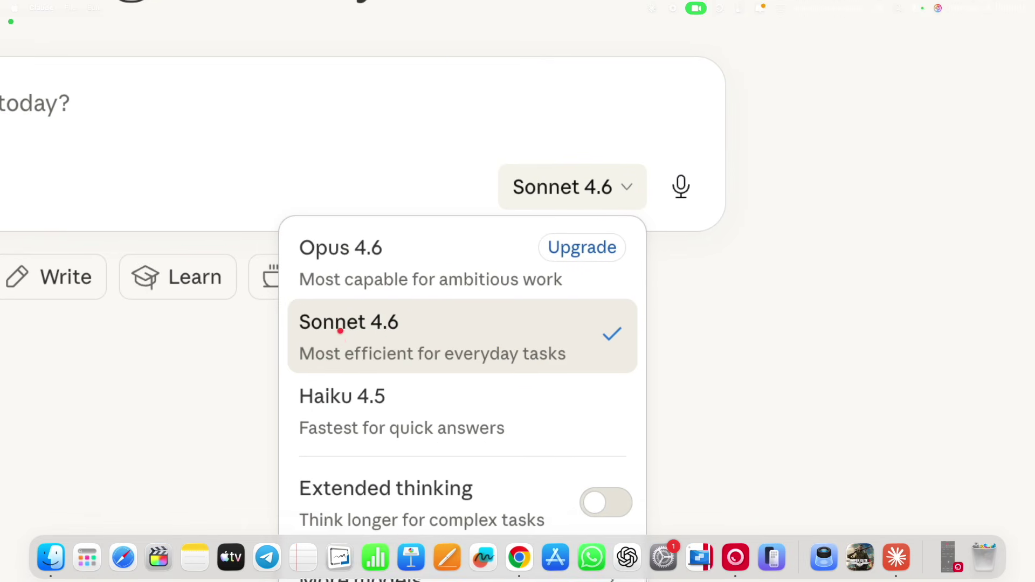
{"action": "left_click_drag", "start_coordinate": [314, 378], "coordinate": [374, 377]}
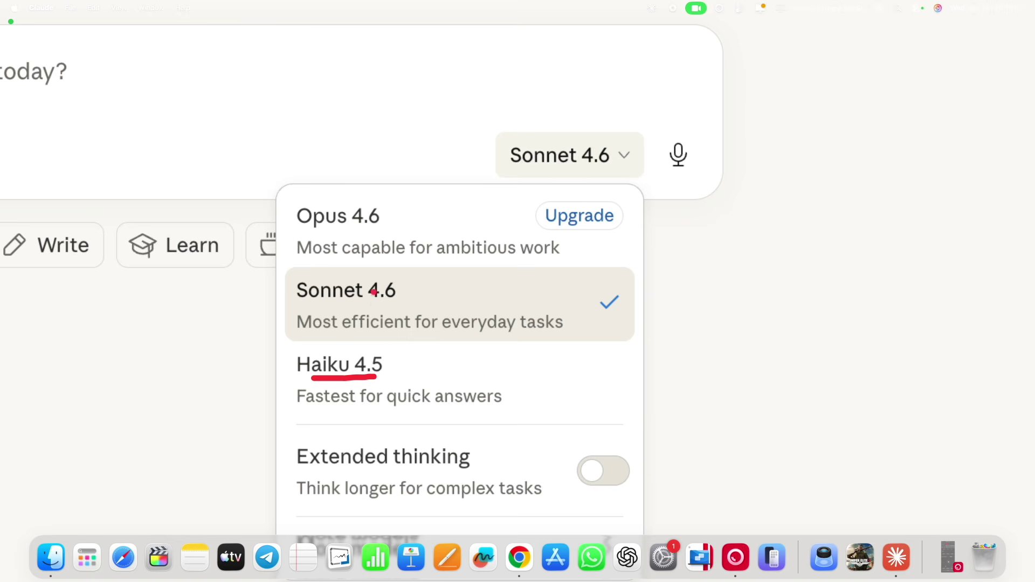
{"action": "mouse_move", "coordinate": [386, 351]}
{"action": "left_mouse_down"}
{"action": "mouse_move", "coordinate": [298, 371]}
{"action": "mouse_move", "coordinate": [393, 346]}
{"action": "left_mouse_up"}
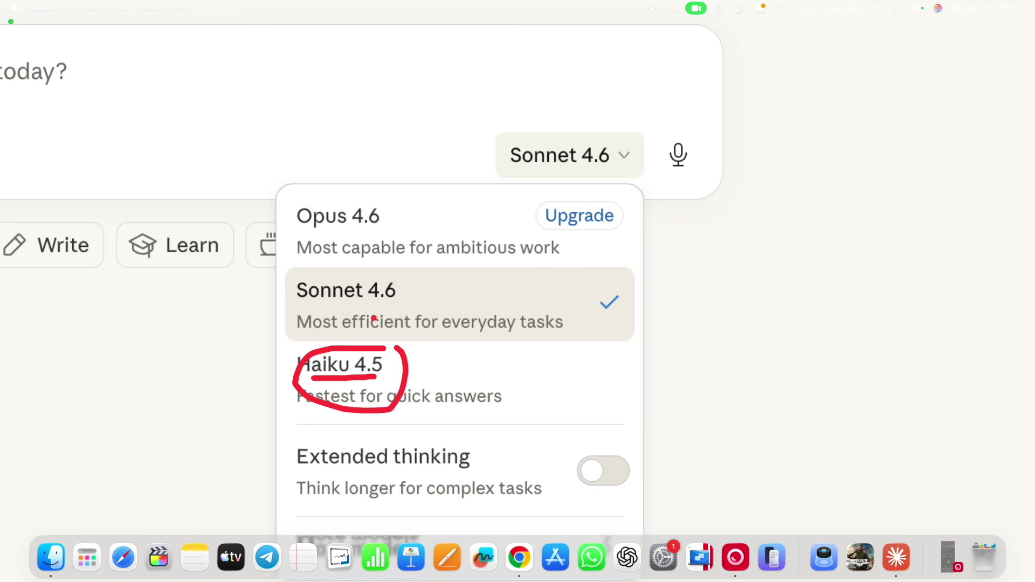
{"action": "mouse_move", "coordinate": [353, 273]}
{"action": "left_mouse_down"}
{"action": "mouse_move", "coordinate": [448, 291]}
{"action": "mouse_move", "coordinate": [337, 272]}
{"action": "left_mouse_up"}
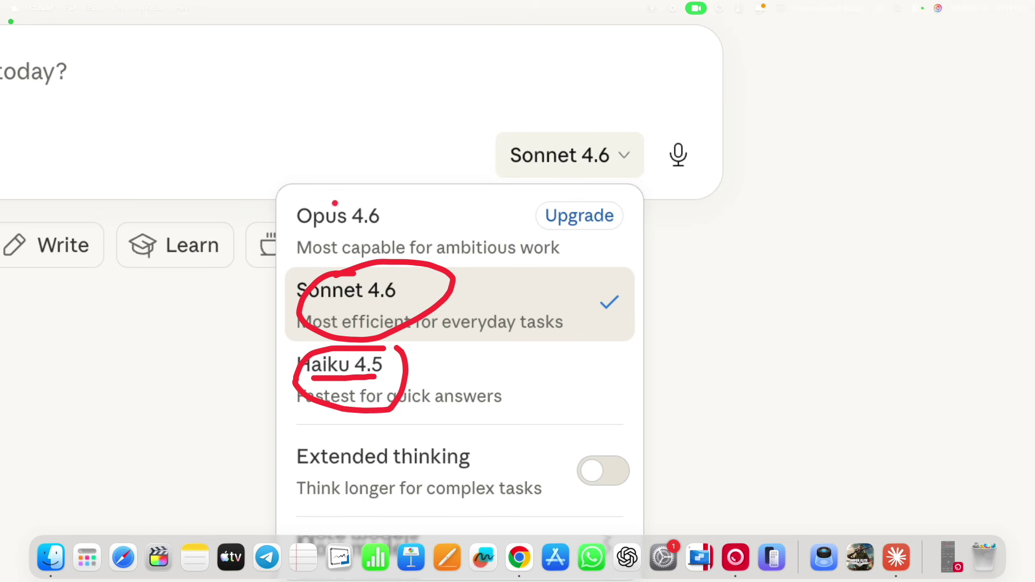
{"action": "mouse_move", "coordinate": [332, 195]}
{"action": "left_mouse_down"}
{"action": "mouse_move", "coordinate": [306, 264]}
{"action": "mouse_move", "coordinate": [418, 233]}
{"action": "mouse_move", "coordinate": [358, 193]}
{"action": "left_mouse_up"}
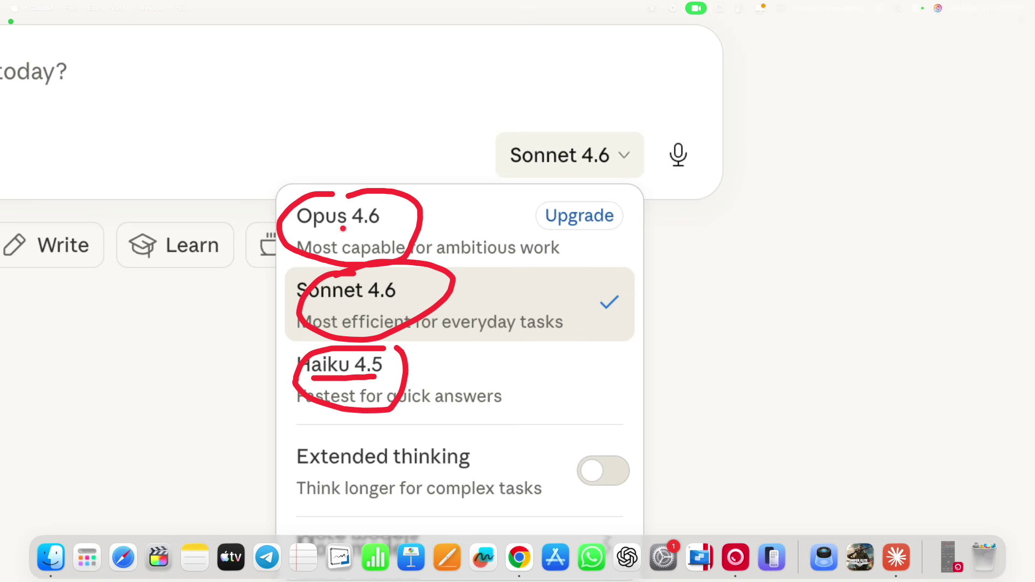
{"action": "left_click_drag", "start_coordinate": [338, 230], "coordinate": [379, 229]}
{"action": "mouse_move", "coordinate": [418, 212]}
{"action": "left_mouse_down"}
{"action": "mouse_move", "coordinate": [469, 201]}
{"action": "mouse_move", "coordinate": [607, 218]}
{"action": "mouse_move", "coordinate": [564, 197]}
{"action": "left_mouse_up"}
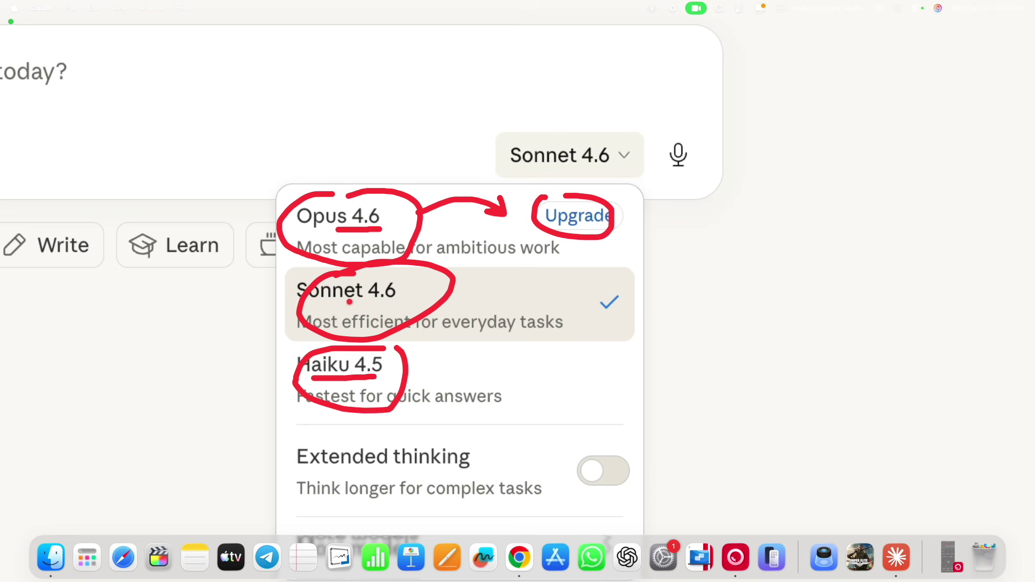
{"action": "key", "text": "Escape"}
{"action": "mouse_move", "coordinate": [338, 275]}
{"action": "left_mouse_down"}
{"action": "mouse_move", "coordinate": [287, 272]}
{"action": "mouse_move", "coordinate": [305, 411]}
{"action": "mouse_move", "coordinate": [471, 414]}
{"action": "mouse_move", "coordinate": [594, 349]}
{"action": "mouse_move", "coordinate": [492, 276]}
{"action": "mouse_move", "coordinate": [329, 295]}
{"action": "left_mouse_up"}
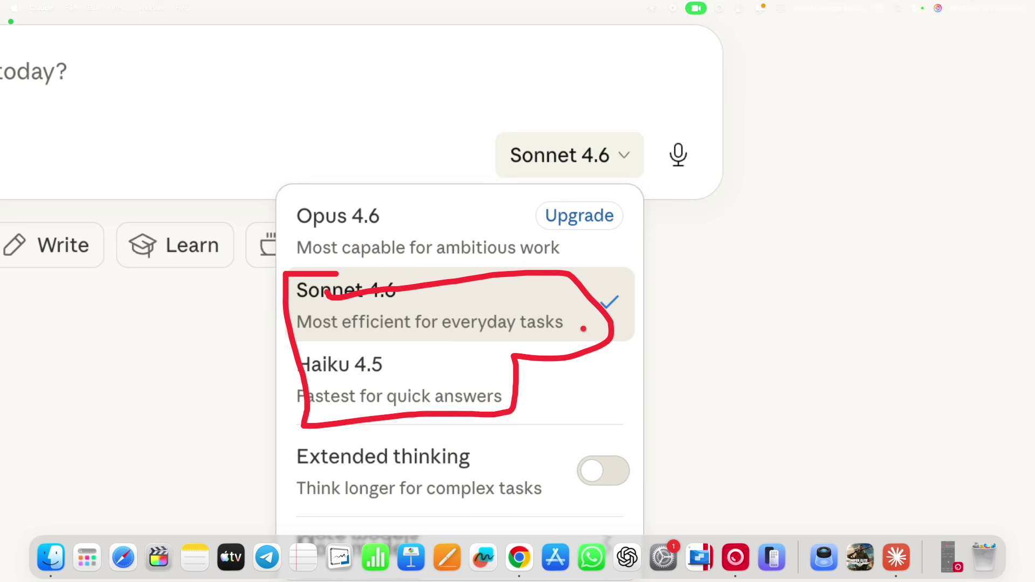
{"action": "left_click_drag", "start_coordinate": [582, 327], "coordinate": [678, 315]}
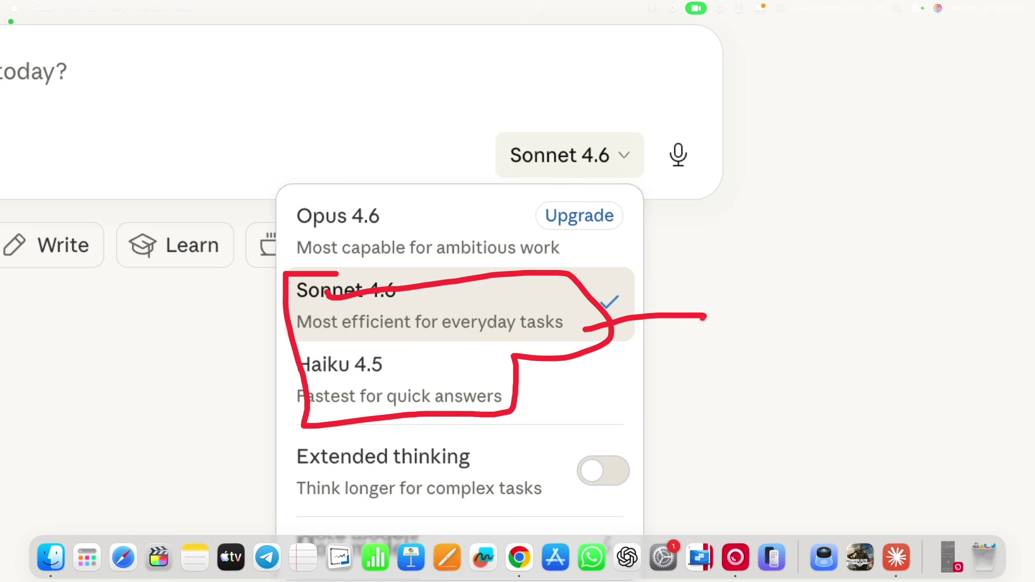
{"action": "mouse_move", "coordinate": [753, 303]}
{"action": "left_mouse_down"}
{"action": "mouse_move", "coordinate": [631, 108]}
{"action": "mouse_move", "coordinate": [424, 96]}
{"action": "left_mouse_up"}
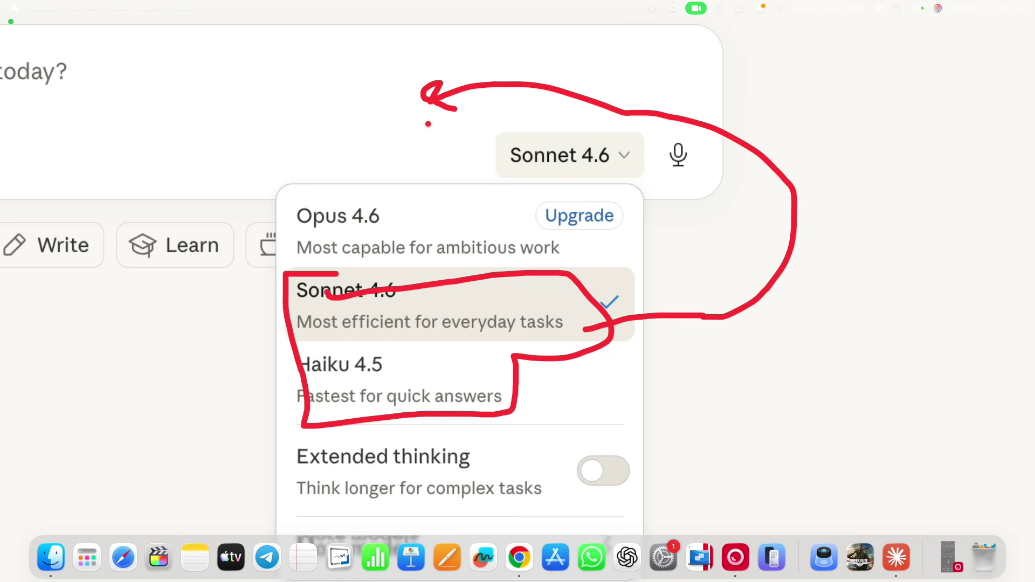
{"action": "mouse_move", "coordinate": [569, 194]}
{"action": "left_mouse_down"}
{"action": "mouse_move", "coordinate": [594, 259]}
{"action": "mouse_move", "coordinate": [593, 193]}
{"action": "left_mouse_up"}
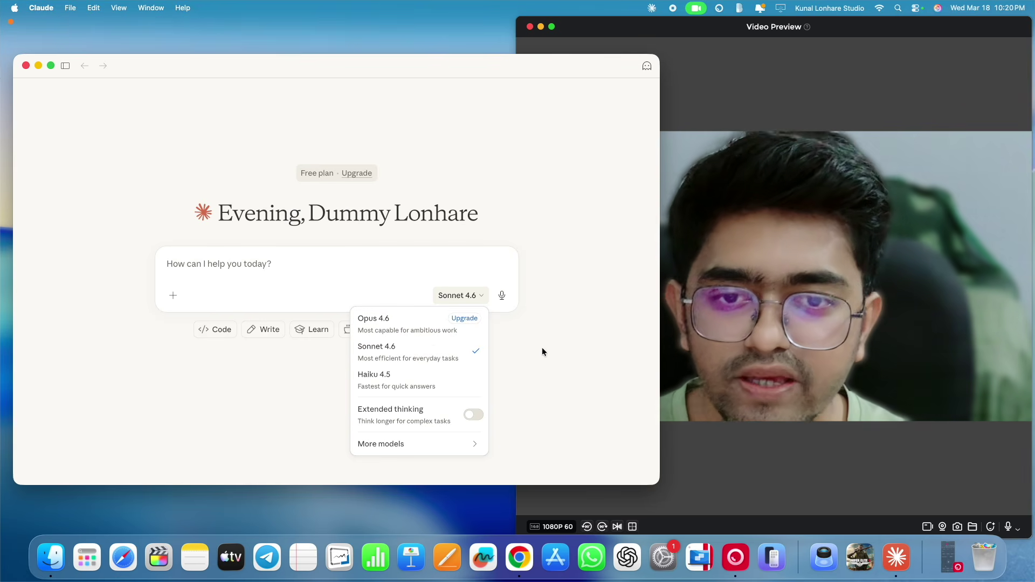
{"action": "left_click", "coordinate": [537, 353]}
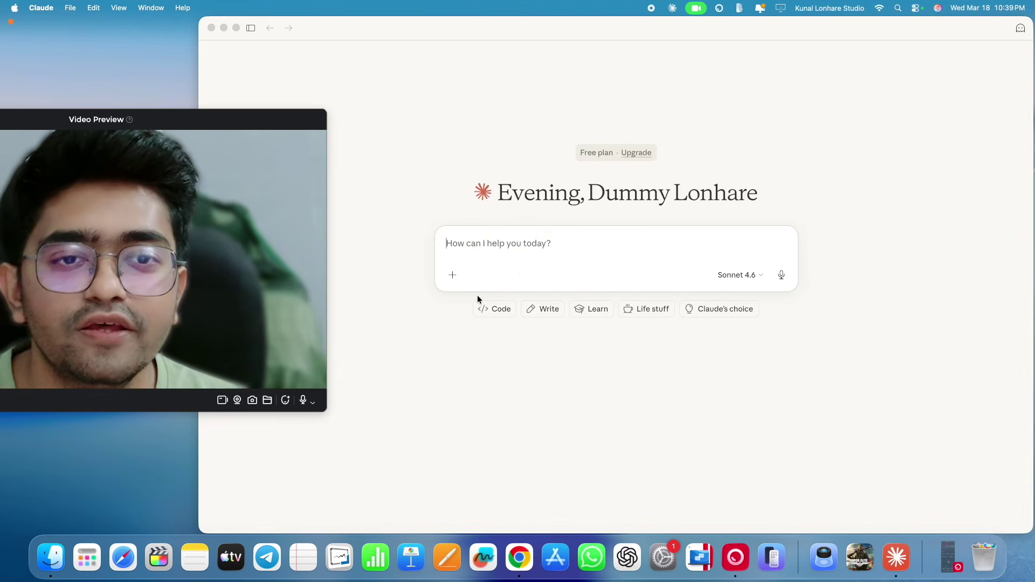
- Glance at the prompt engineering slide, return to the Claude desktop app and check the available models again
{"action": "key", "text": "ctrl+Right"}
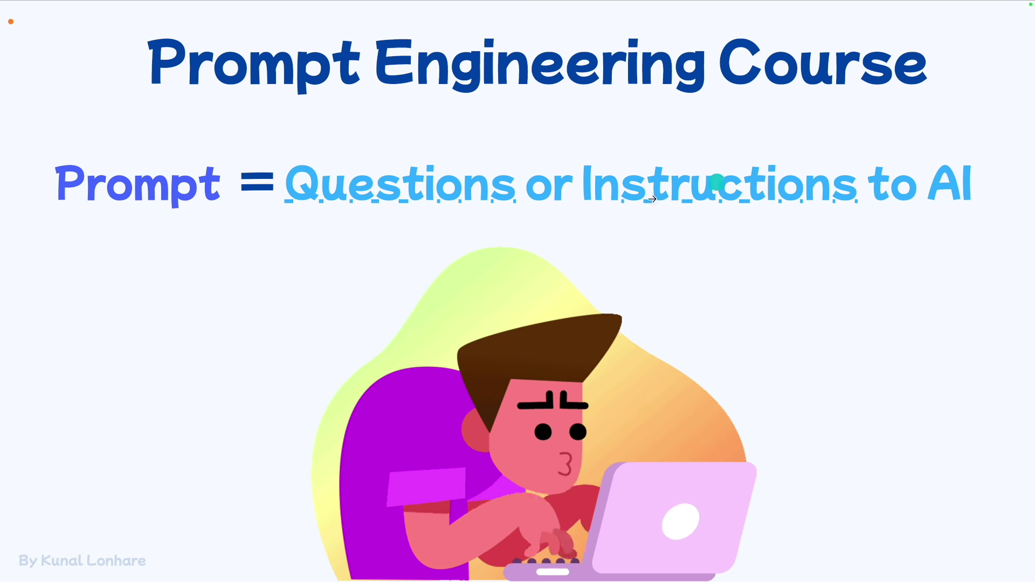
{"action": "key", "text": "ctrl+Left"}
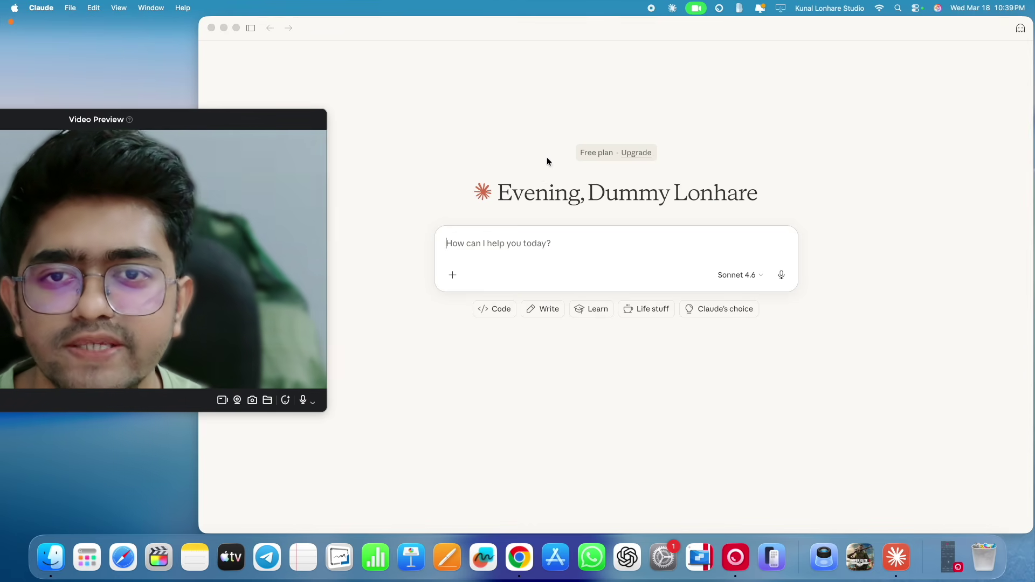
{"action": "left_click", "coordinate": [520, 120]}
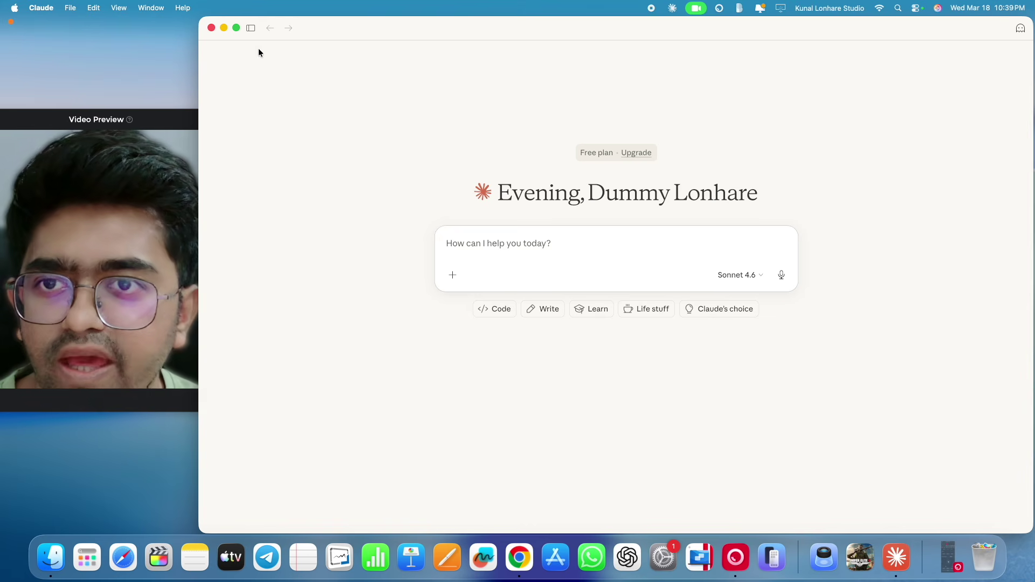
{"action": "left_click", "coordinate": [745, 282]}
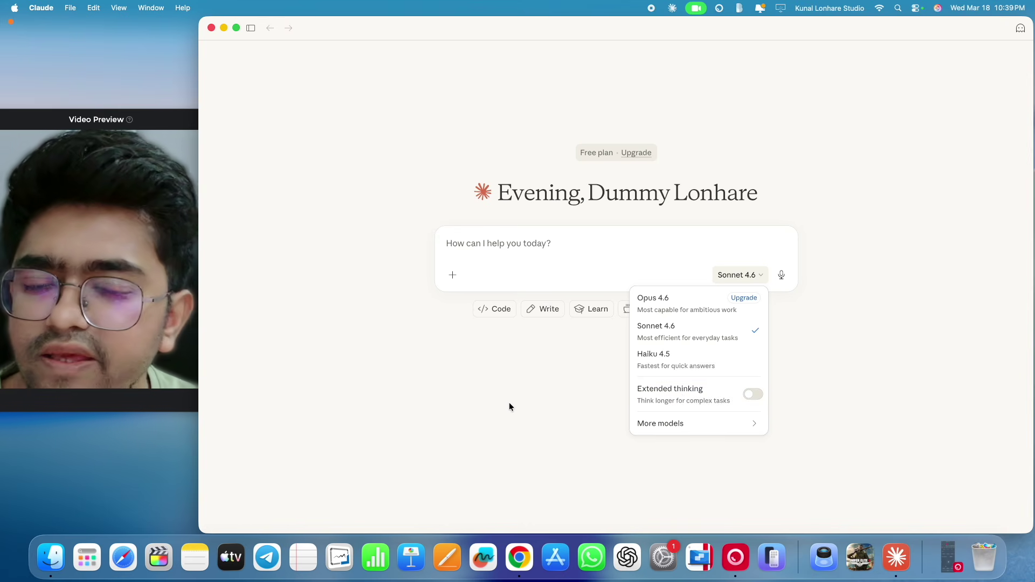
{"action": "left_click", "coordinate": [445, 404]}
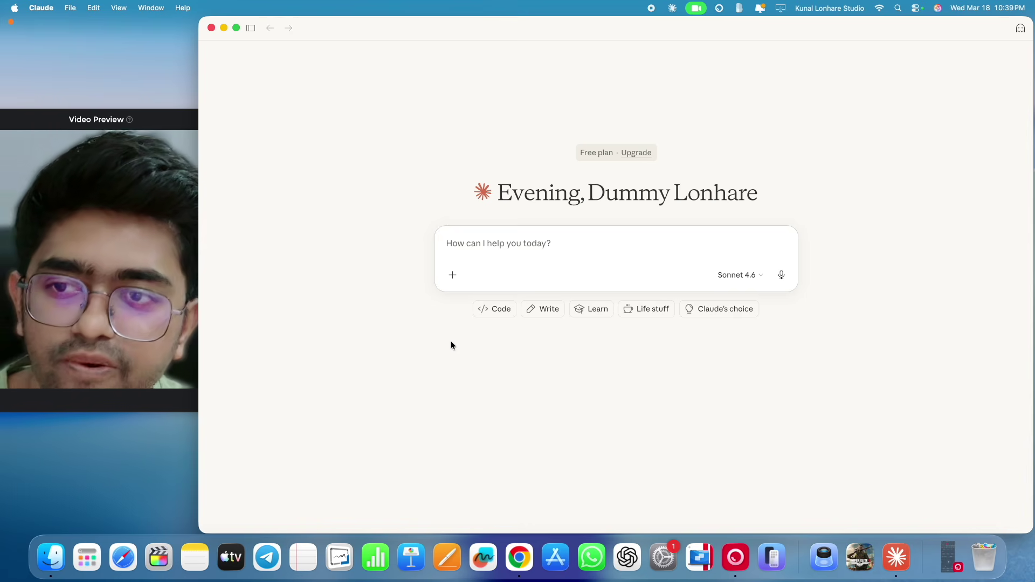
{"action": "key", "text": "ctrl+Right"}
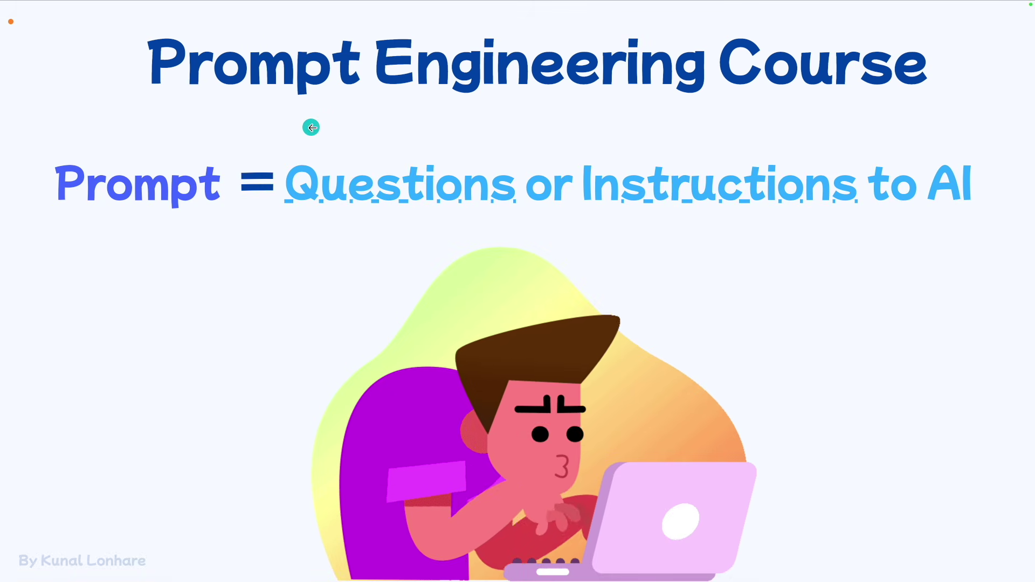
{"action": "mouse_move", "coordinate": [224, 99]}
{"action": "left_mouse_down"}
{"action": "mouse_move", "coordinate": [635, 107]}
{"action": "mouse_move", "coordinate": [901, 89]}
{"action": "left_mouse_up"}
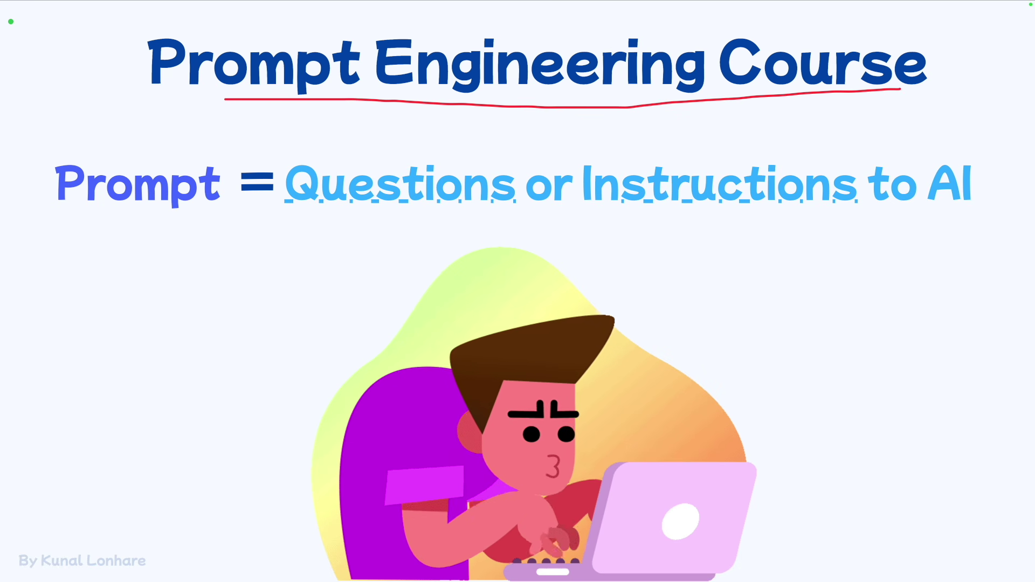
{"action": "mouse_move", "coordinate": [74, 155]}
{"action": "left_mouse_down"}
{"action": "mouse_move", "coordinate": [48, 167]}
{"action": "mouse_move", "coordinate": [49, 200]}
{"action": "mouse_move", "coordinate": [210, 245]}
{"action": "mouse_move", "coordinate": [252, 162]}
{"action": "mouse_move", "coordinate": [81, 151]}
{"action": "left_mouse_up"}
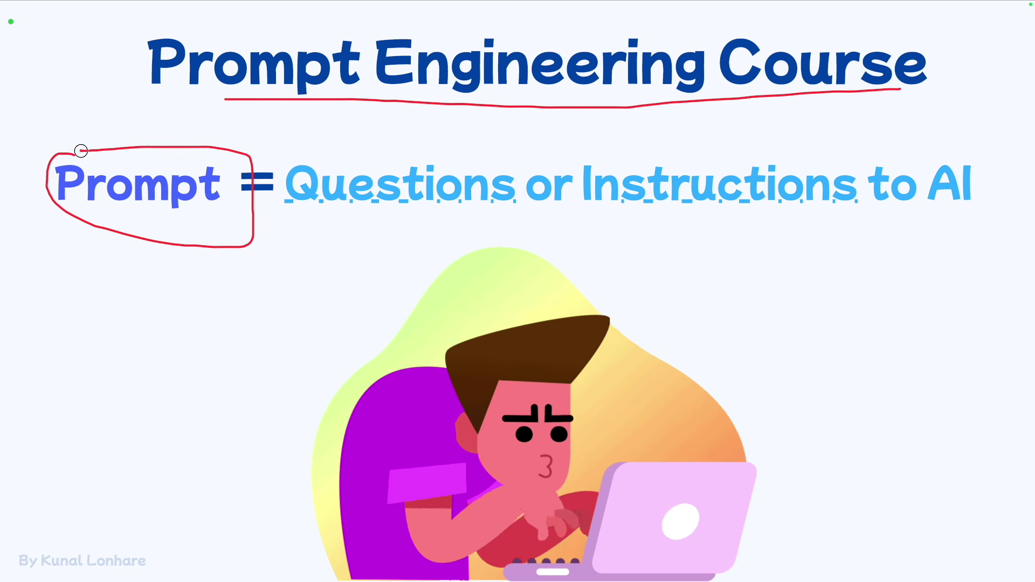
{"action": "left_click_drag", "start_coordinate": [163, 100], "coordinate": [670, 96]}
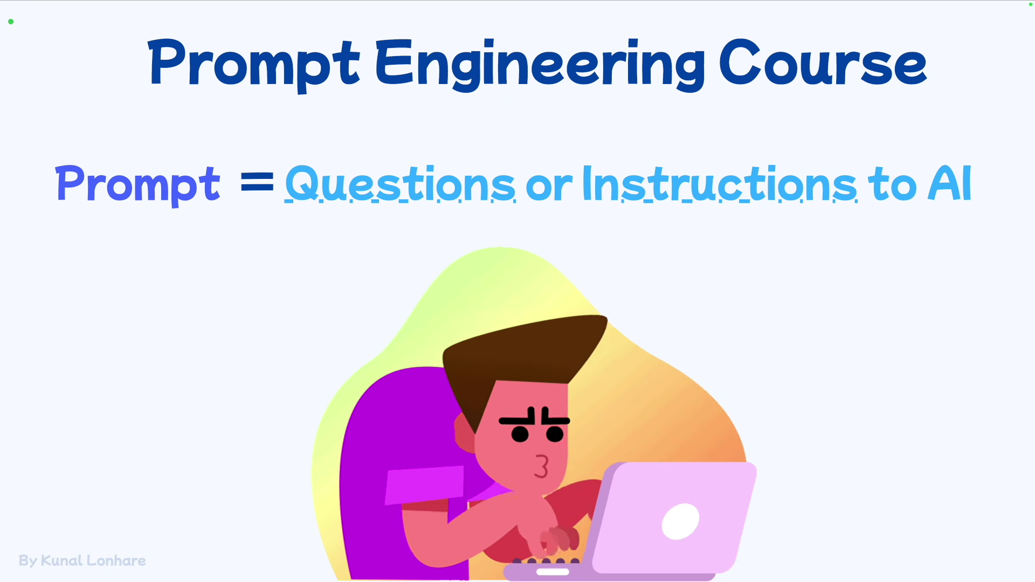
{"action": "mouse_move", "coordinate": [295, 33]}
{"action": "left_mouse_down"}
{"action": "mouse_move", "coordinate": [169, 25]}
{"action": "mouse_move", "coordinate": [132, 36]}
{"action": "mouse_move", "coordinate": [127, 92]}
{"action": "mouse_move", "coordinate": [363, 106]}
{"action": "mouse_move", "coordinate": [342, 32]}
{"action": "mouse_move", "coordinate": [311, 35]}
{"action": "left_mouse_up"}
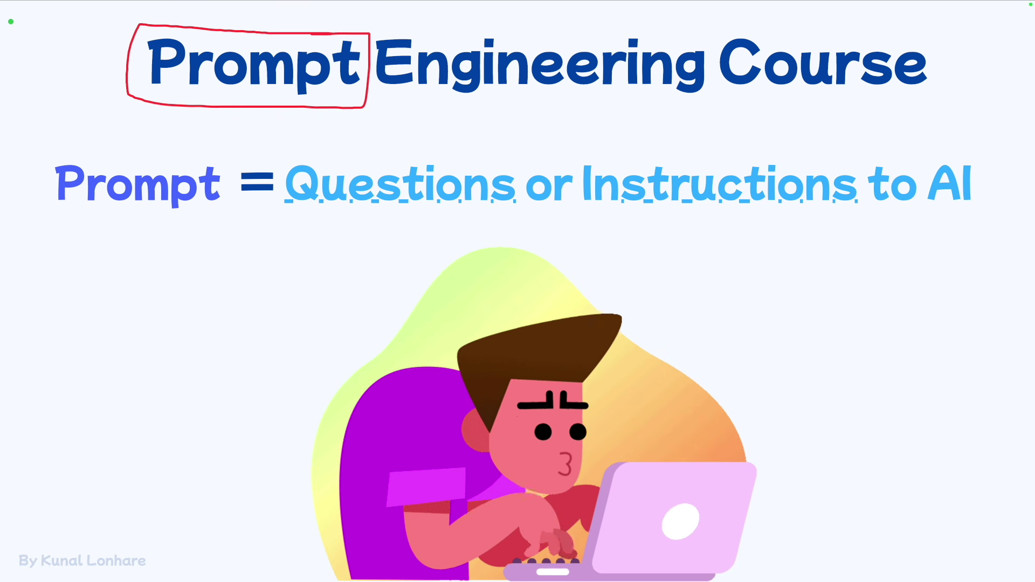
{"action": "left_click_drag", "start_coordinate": [332, 213], "coordinate": [853, 208]}
{"action": "mouse_move", "coordinate": [767, 167]}
{"action": "left_mouse_down"}
{"action": "mouse_move", "coordinate": [806, 140]}
{"action": "mouse_move", "coordinate": [926, 129]}
{"action": "mouse_move", "coordinate": [950, 212]}
{"action": "mouse_move", "coordinate": [933, 136]}
{"action": "left_mouse_up"}
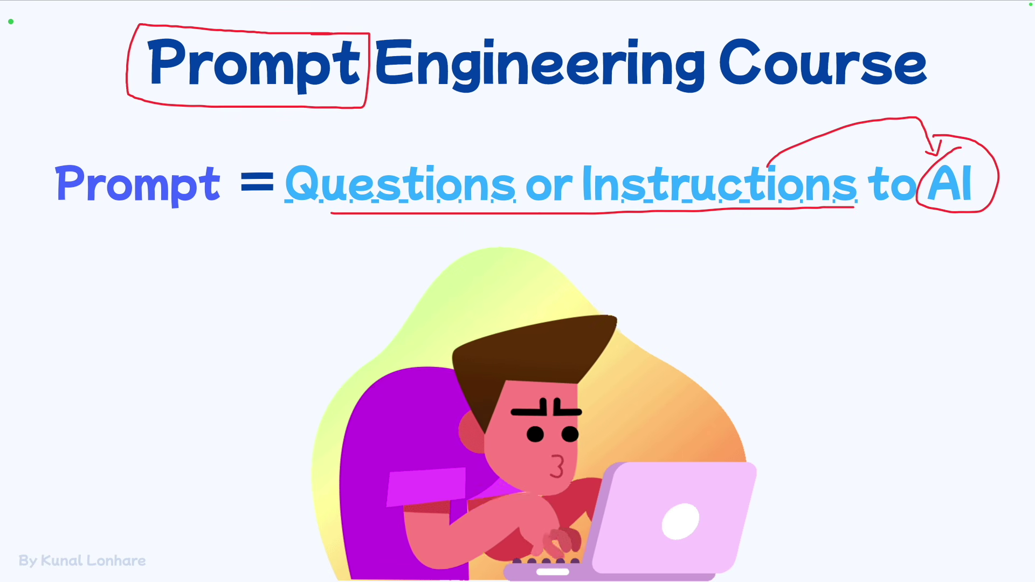
{"action": "left_click_drag", "start_coordinate": [119, 151], "coordinate": [194, 237]}
{"action": "key", "text": "Escape"}
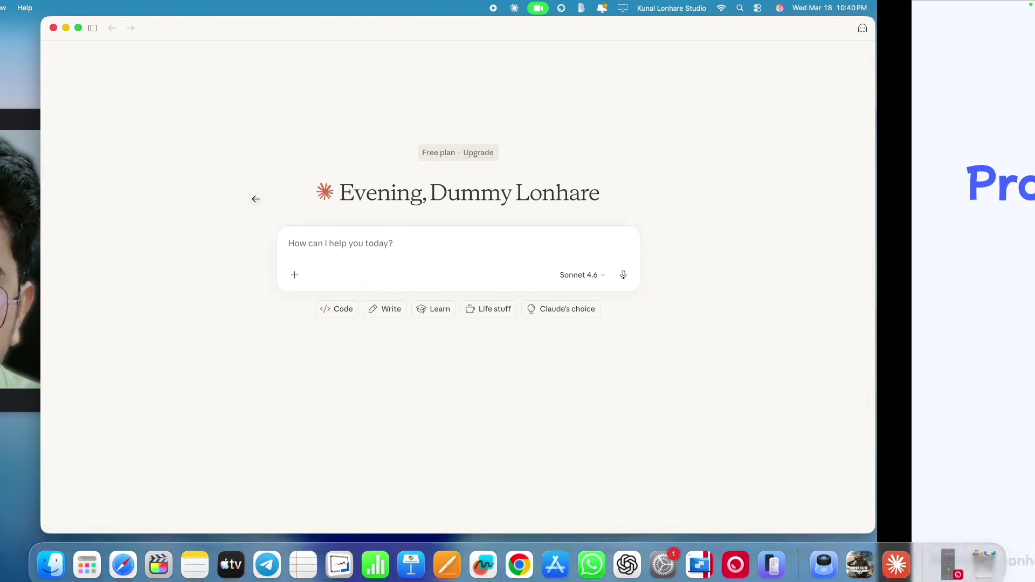
- Switch back to the Claude desktop app and write the prompt "hey how many states US has?" in the new chat
{"action": "key", "text": "ctrl+Left"}
{"action": "left_click", "coordinate": [457, 250]}
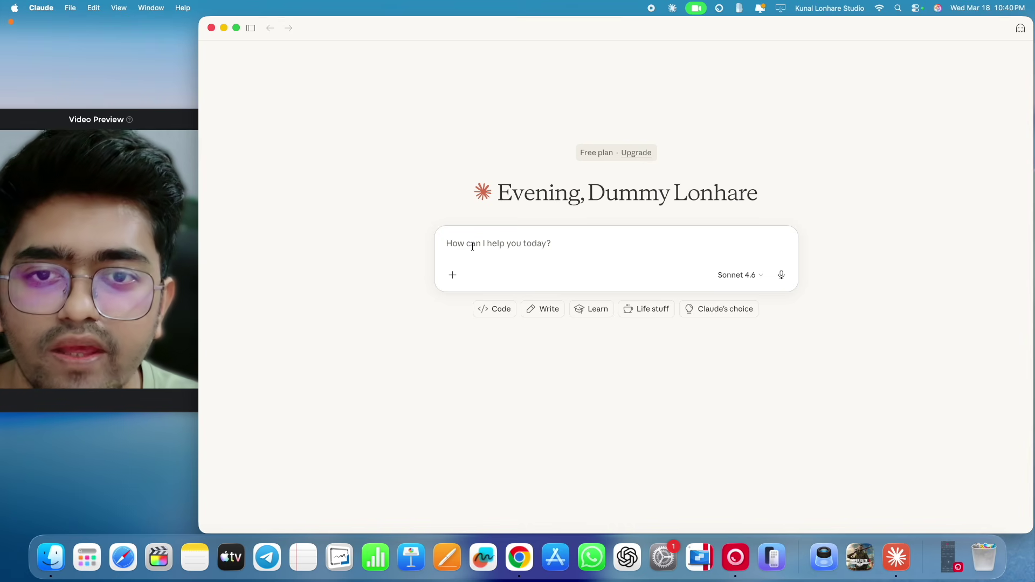
{"action": "type", "text": "hey how many states US has?"}
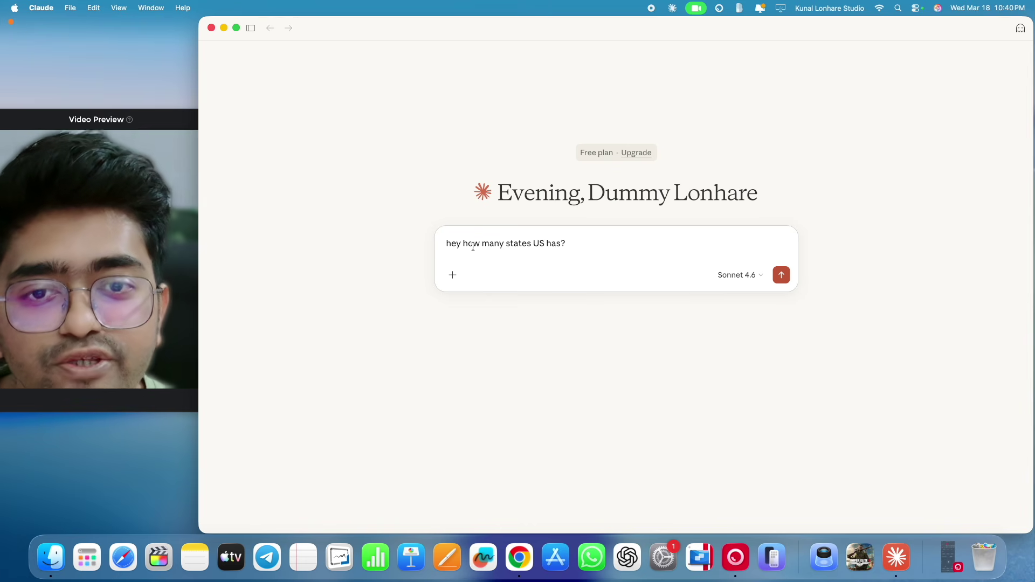
{"action": "left_click_drag", "start_coordinate": [449, 245], "coordinate": [573, 241]}
{"action": "left_click", "coordinate": [462, 243]}
{"action": "left_click", "coordinate": [579, 242]}
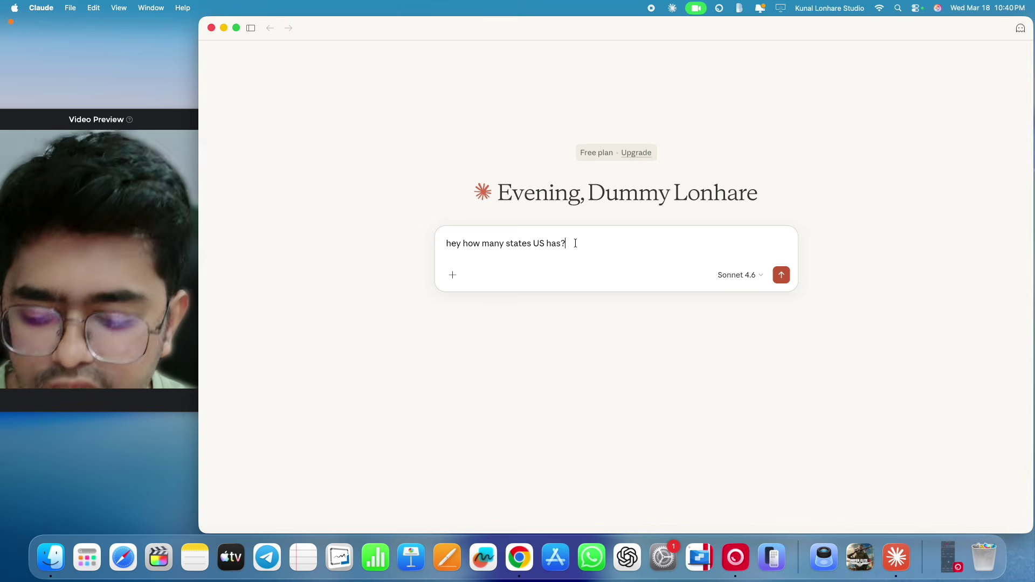
{"action": "mouse_move", "coordinate": [564, 235]}
{"action": "left_mouse_down"}
{"action": "mouse_move", "coordinate": [460, 225]}
{"action": "mouse_move", "coordinate": [451, 238]}
{"action": "mouse_move", "coordinate": [574, 261]}
{"action": "mouse_move", "coordinate": [568, 243]}
{"action": "left_mouse_up"}
{"action": "mouse_move", "coordinate": [511, 369]}
{"action": "left_mouse_down"}
{"action": "mouse_move", "coordinate": [529, 268]}
{"action": "mouse_move", "coordinate": [550, 254]}
{"action": "mouse_move", "coordinate": [554, 288]}
{"action": "left_mouse_up"}
{"action": "mouse_move", "coordinate": [485, 390]}
{"action": "left_mouse_down"}
{"action": "mouse_move", "coordinate": [488, 402]}
{"action": "mouse_move", "coordinate": [542, 403]}
{"action": "mouse_move", "coordinate": [612, 377]}
{"action": "mouse_move", "coordinate": [630, 408]}
{"action": "left_mouse_up"}
{"action": "left_click_drag", "start_coordinate": [585, 381], "coordinate": [629, 381]}
{"action": "left_click_drag", "start_coordinate": [559, 430], "coordinate": [612, 430]}
{"action": "left_click_drag", "start_coordinate": [563, 444], "coordinate": [610, 441]}
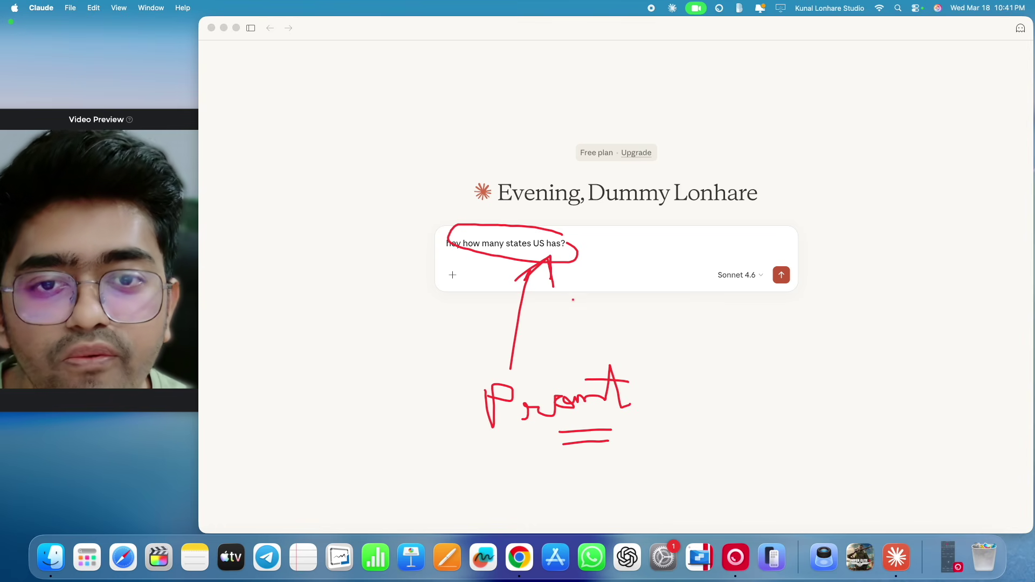
{"action": "key", "text": "Escape"}
- Send the prompt about the number of US states and read through Claude's reply
{"action": "left_click", "coordinate": [469, 270]}
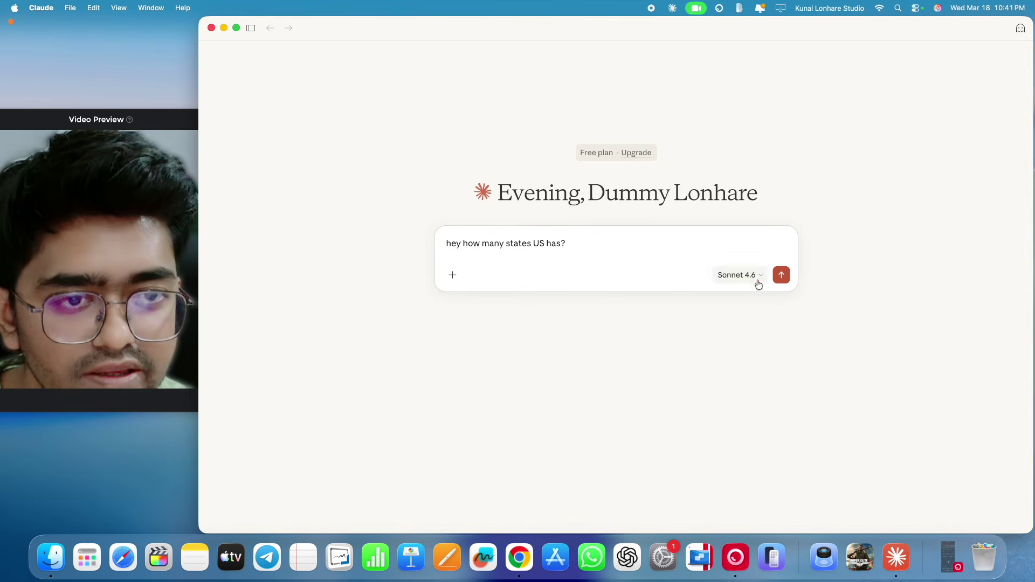
{"action": "left_click", "coordinate": [780, 276]}
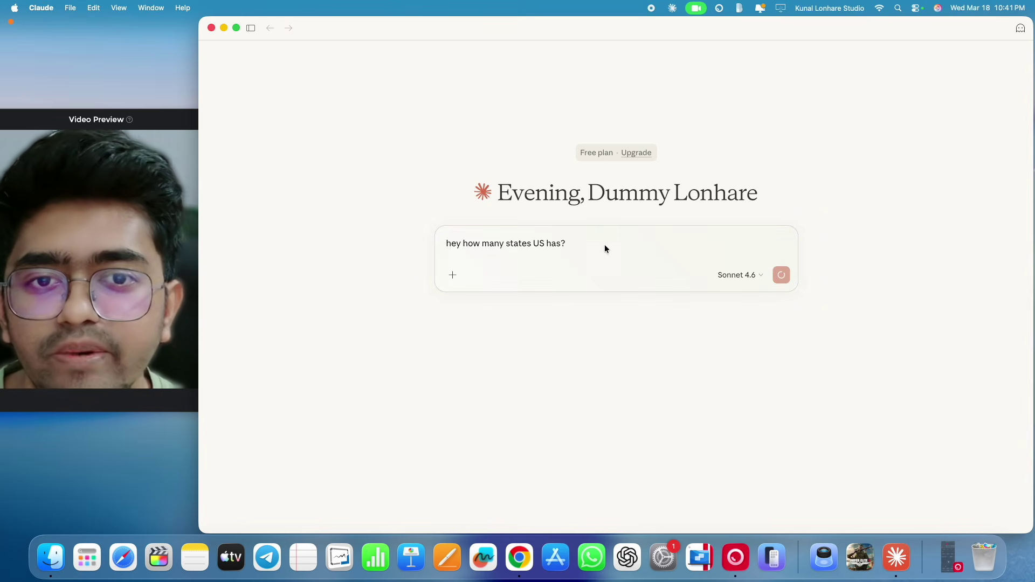
{"action": "left_click_drag", "start_coordinate": [688, 107], "coordinate": [758, 107]}
{"action": "left_click", "coordinate": [704, 113]}
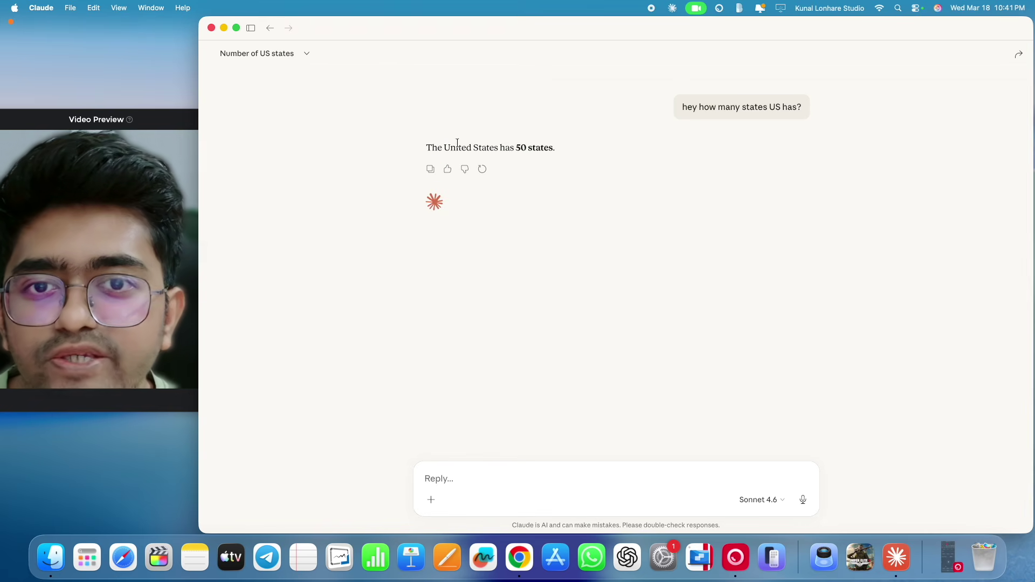
{"action": "left_click_drag", "start_coordinate": [429, 146], "coordinate": [551, 147]}
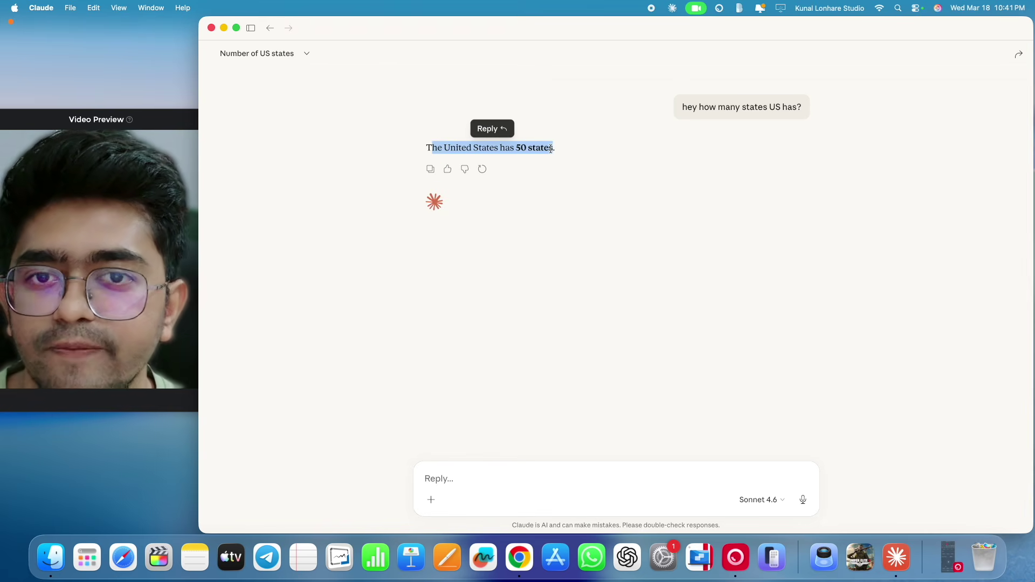
{"action": "left_click", "coordinate": [563, 174]}
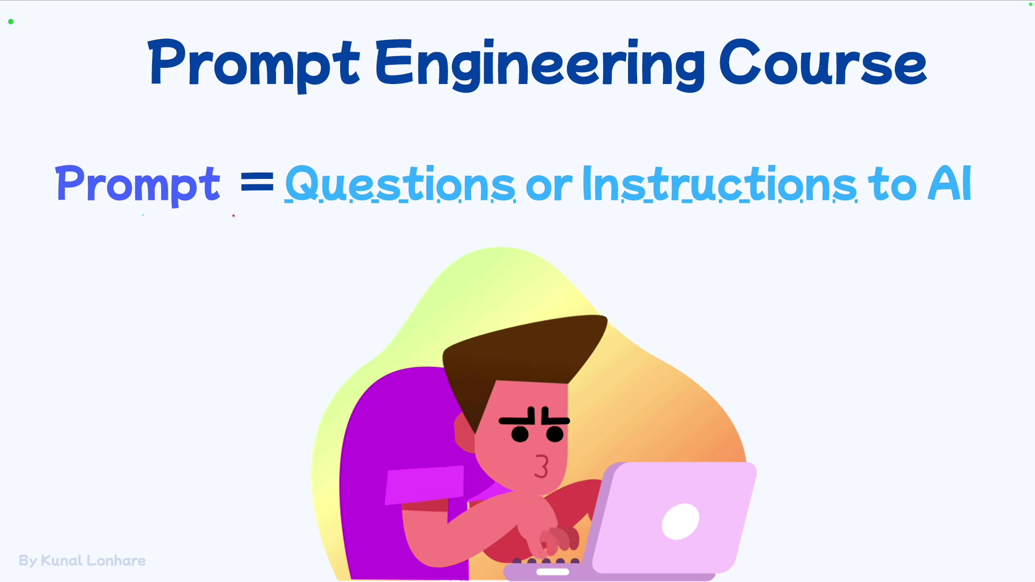
{"action": "mouse_move", "coordinate": [304, 213]}
{"action": "left_mouse_down"}
{"action": "mouse_move", "coordinate": [494, 220]}
{"action": "mouse_move", "coordinate": [810, 211]}
{"action": "left_mouse_up"}
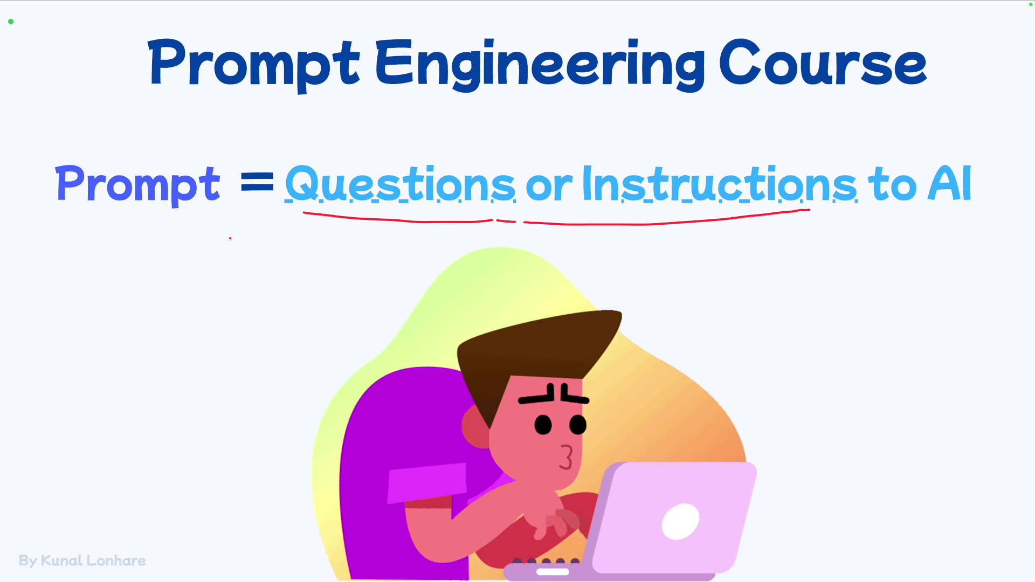
{"action": "mouse_move", "coordinate": [949, 145]}
{"action": "left_mouse_down"}
{"action": "mouse_move", "coordinate": [923, 186]}
{"action": "mouse_move", "coordinate": [977, 198]}
{"action": "mouse_move", "coordinate": [926, 150]}
{"action": "left_mouse_up"}
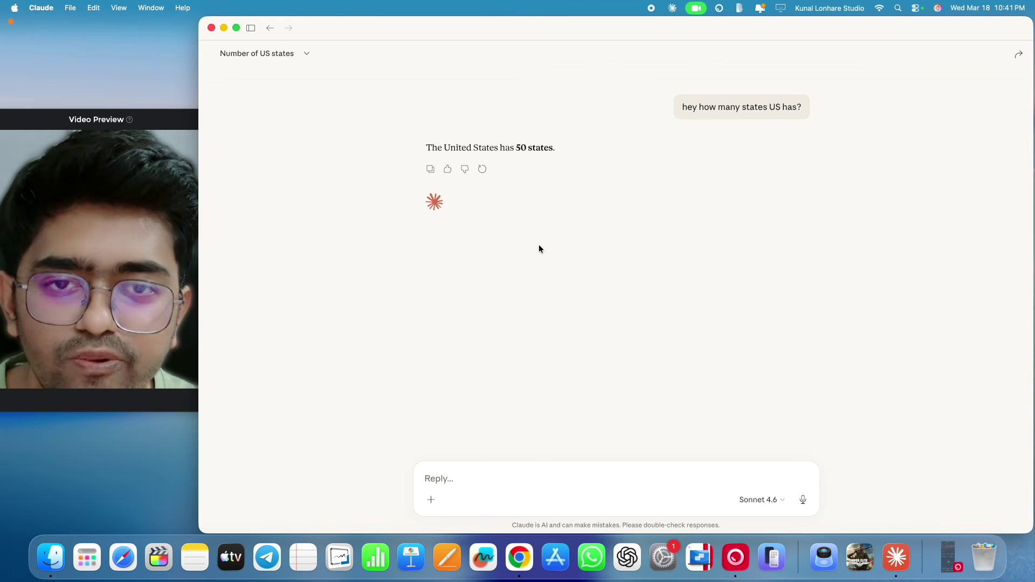
- Read through the question about US states and Claude's reply in the chat, highlighting each in turn
{"action": "left_click_drag", "start_coordinate": [700, 107], "coordinate": [804, 106]}
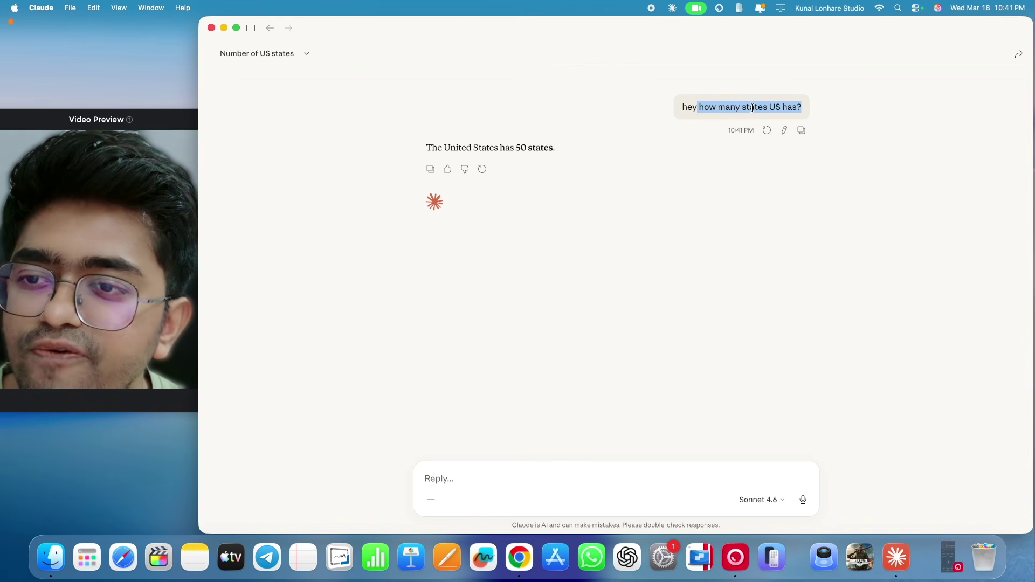
{"action": "left_click_drag", "start_coordinate": [432, 148], "coordinate": [553, 149]}
{"action": "left_click", "coordinate": [571, 178]}
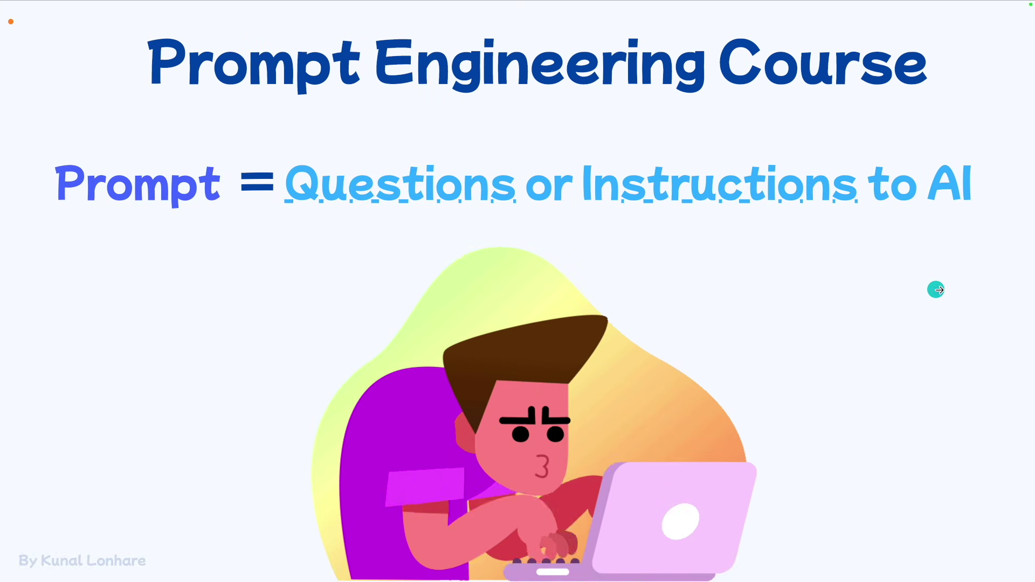
- Switch to the Prompt Engineering Course presentation and review the slides defining a prompt and prompt engineering
{"action": "left_click", "coordinate": [953, 291]}
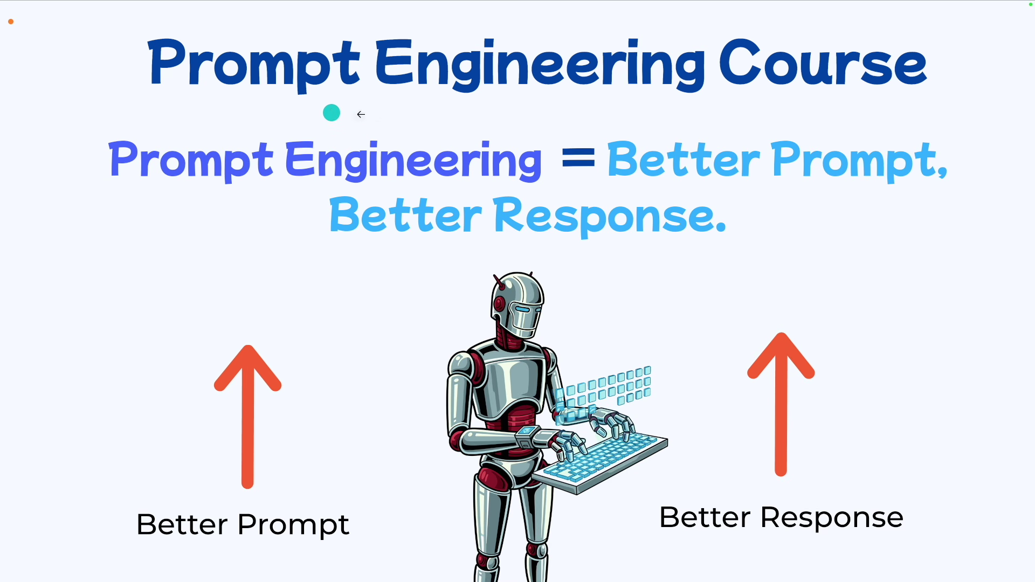
{"action": "left_click", "coordinate": [245, 148]}
{"action": "mouse_move", "coordinate": [256, 39]}
{"action": "left_mouse_down"}
{"action": "mouse_move", "coordinate": [204, 107]}
{"action": "mouse_move", "coordinate": [270, 52]}
{"action": "left_mouse_up"}
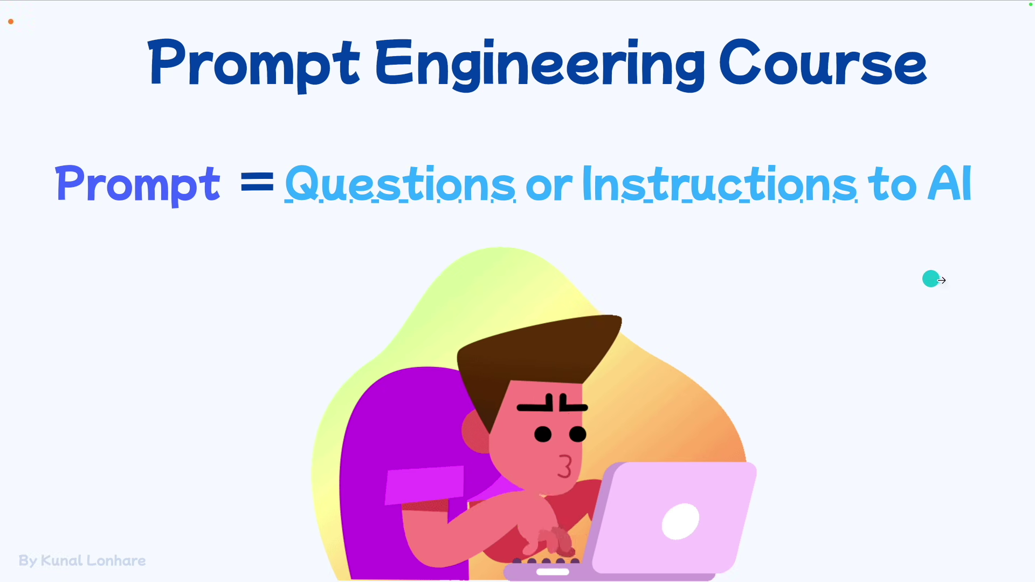
{"action": "left_click", "coordinate": [930, 282]}
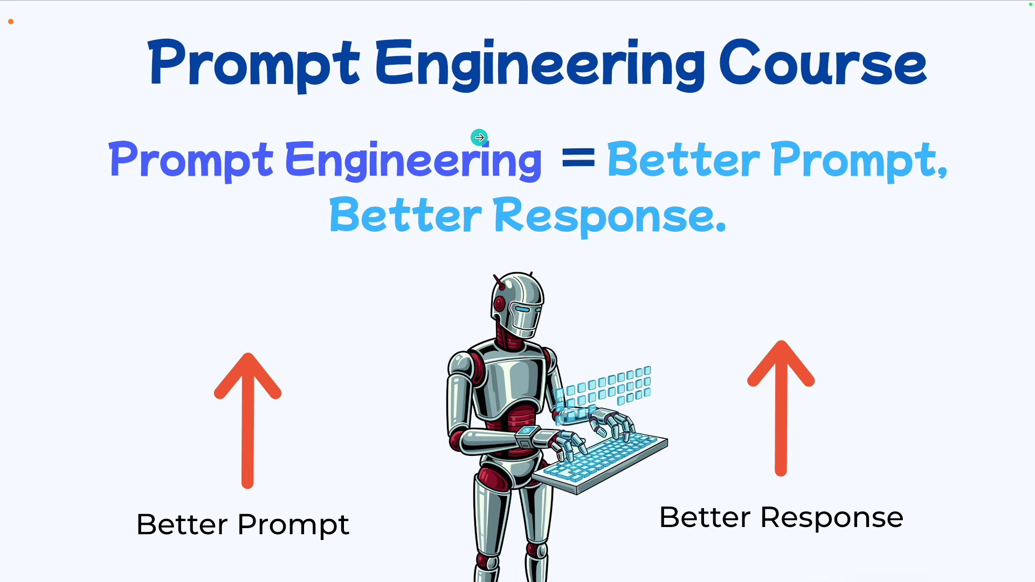
{"action": "mouse_move", "coordinate": [420, 112]}
{"action": "left_mouse_down"}
{"action": "mouse_move", "coordinate": [663, 111]}
{"action": "mouse_move", "coordinate": [580, 30]}
{"action": "mouse_move", "coordinate": [387, 72]}
{"action": "left_mouse_up"}
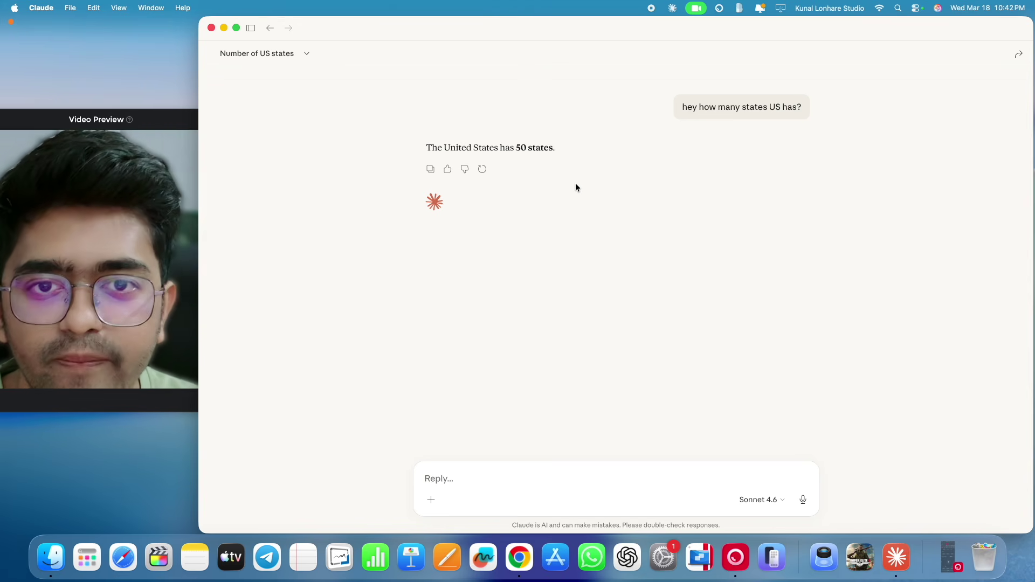
- Return to the prompt engineering slide, underline "Better Prompt" and "Better Response" in red, and leave the annotation mode
{"action": "key", "text": "ctrl+Right"}
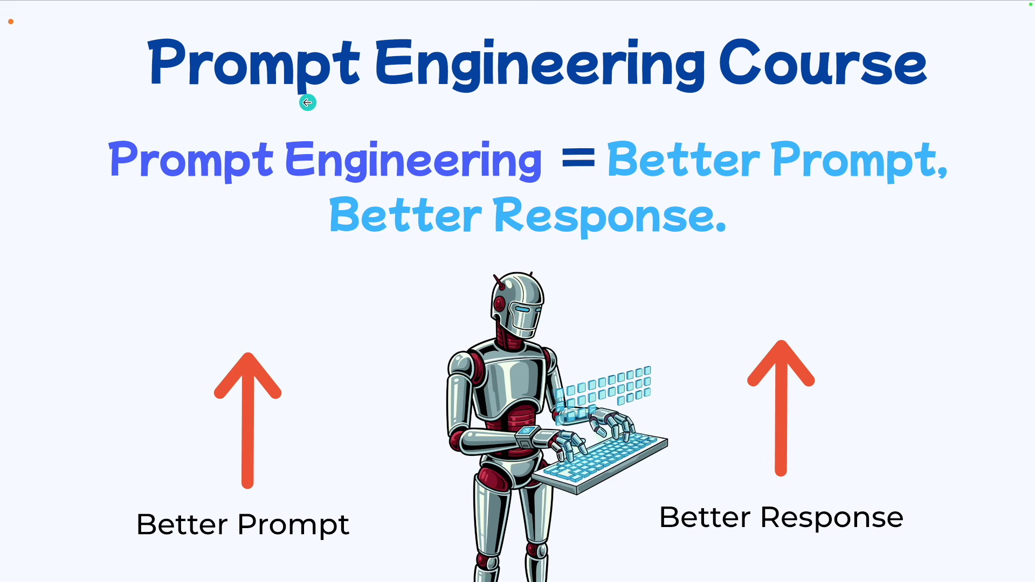
{"action": "mouse_move", "coordinate": [245, 40]}
{"action": "left_mouse_down"}
{"action": "mouse_move", "coordinate": [144, 51]}
{"action": "mouse_move", "coordinate": [612, 131]}
{"action": "mouse_move", "coordinate": [638, 31]}
{"action": "mouse_move", "coordinate": [311, 47]}
{"action": "left_mouse_up"}
{"action": "left_click_drag", "start_coordinate": [629, 182], "coordinate": [906, 174]}
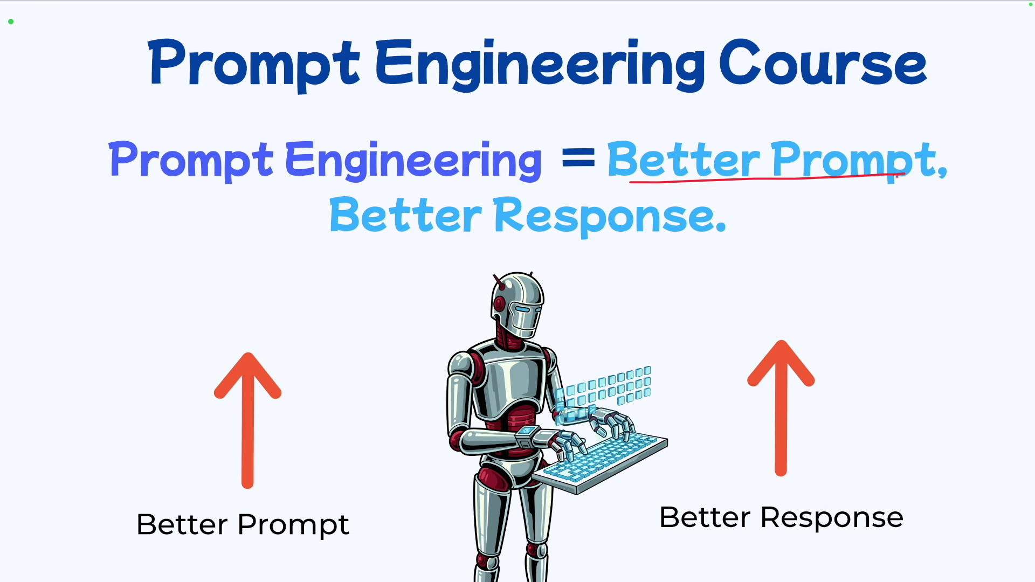
{"action": "left_click_drag", "start_coordinate": [377, 242], "coordinate": [655, 242]}
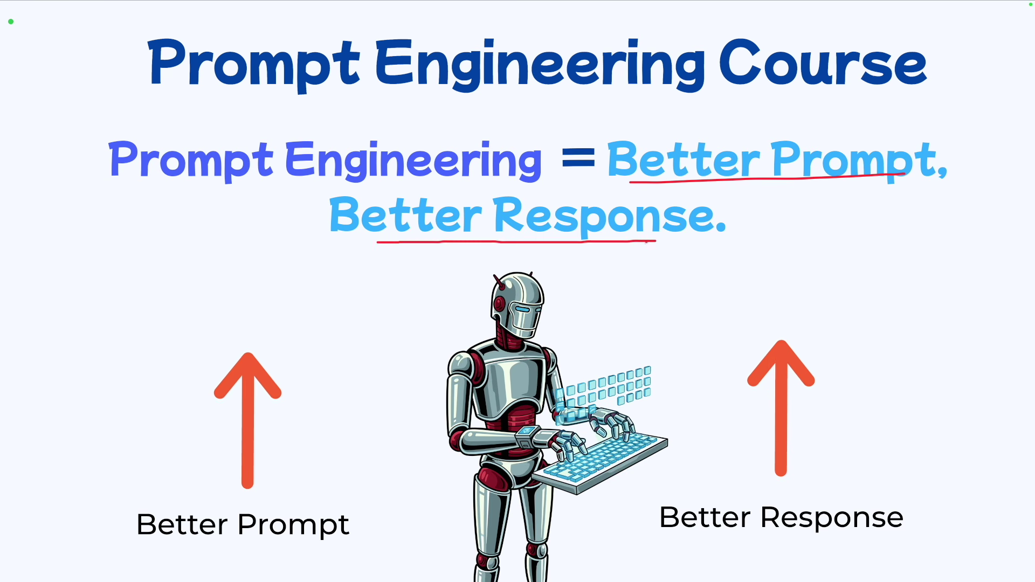
{"action": "key", "text": "Escape"}
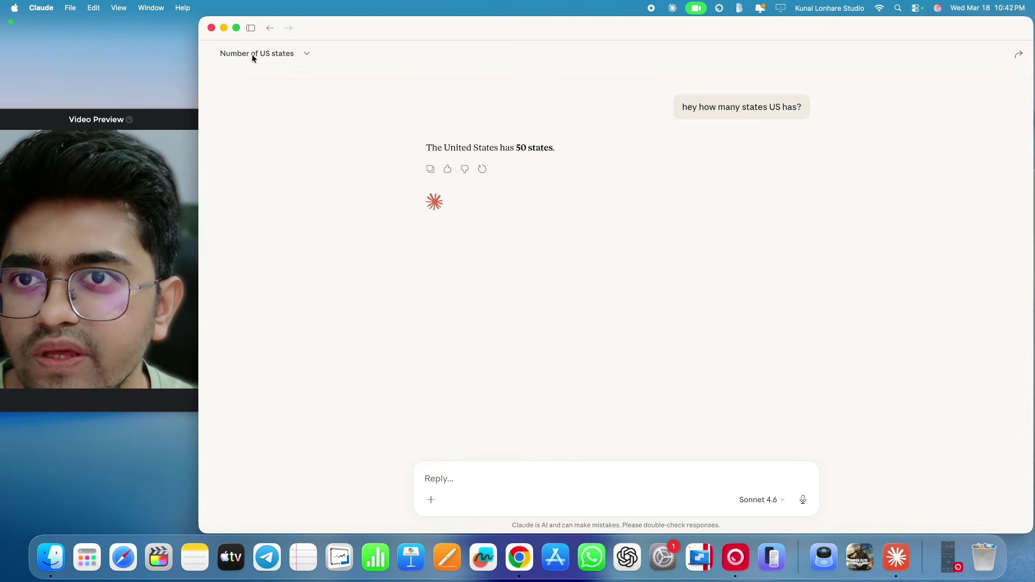
{"action": "left_click", "coordinate": [251, 28]}
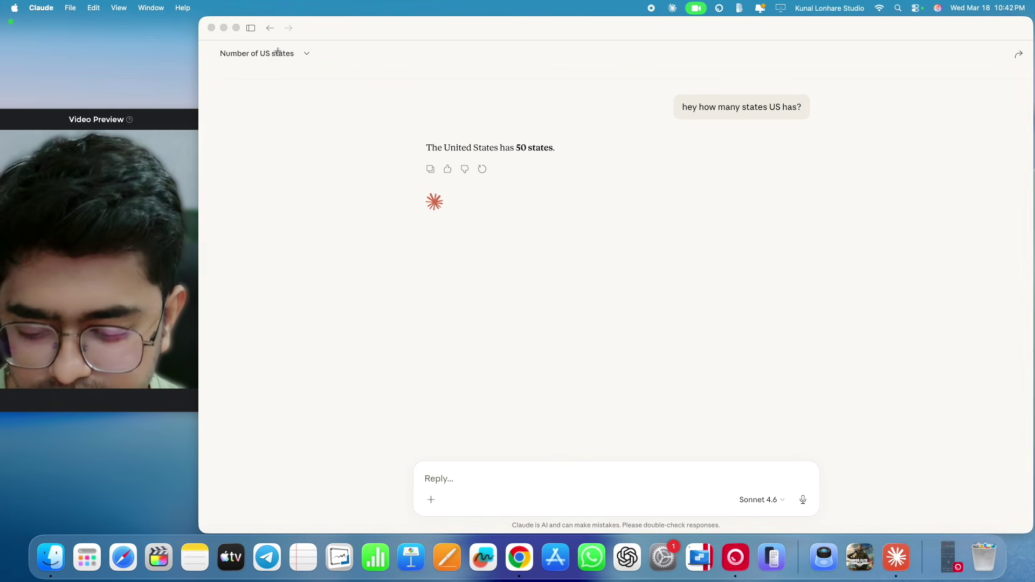
{"action": "left_click", "coordinate": [336, 147]}
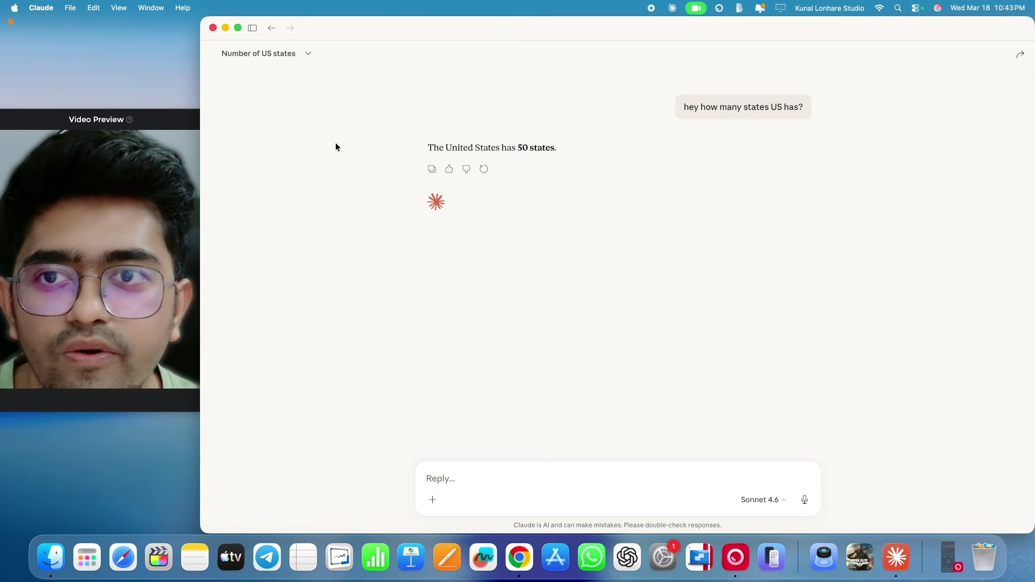
{"action": "left_click", "coordinate": [278, 53]}
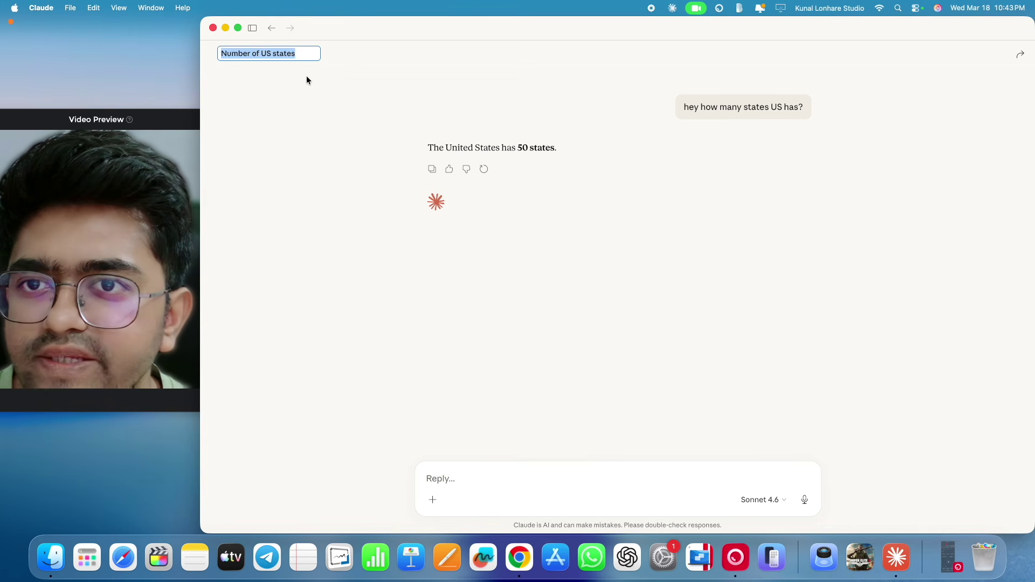
{"action": "left_click", "coordinate": [287, 79]}
- Start a new chat in Claude and hide the sidebar
{"action": "left_click", "coordinate": [252, 28]}
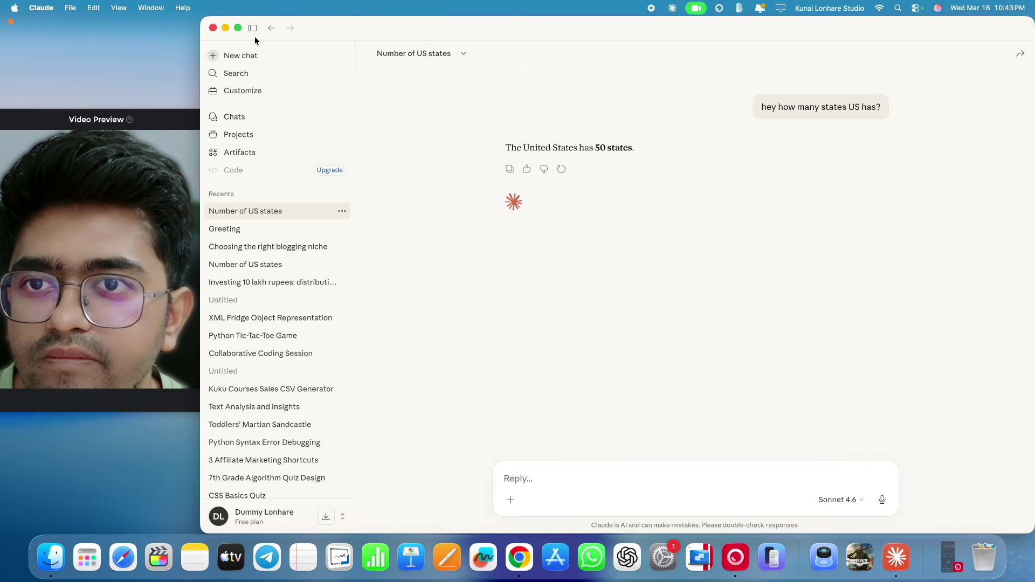
{"action": "left_click", "coordinate": [243, 57]}
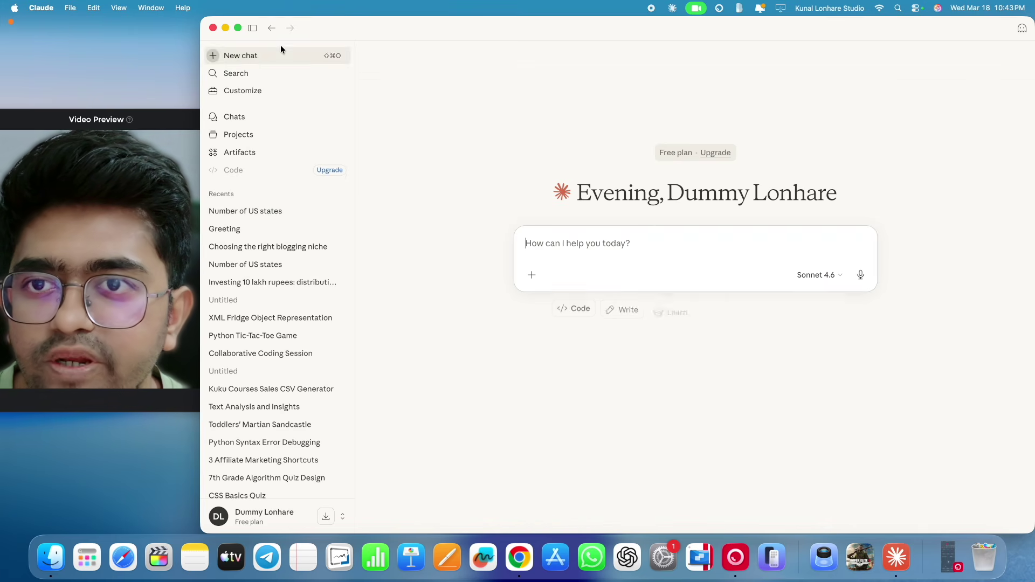
{"action": "left_click", "coordinate": [252, 28]}
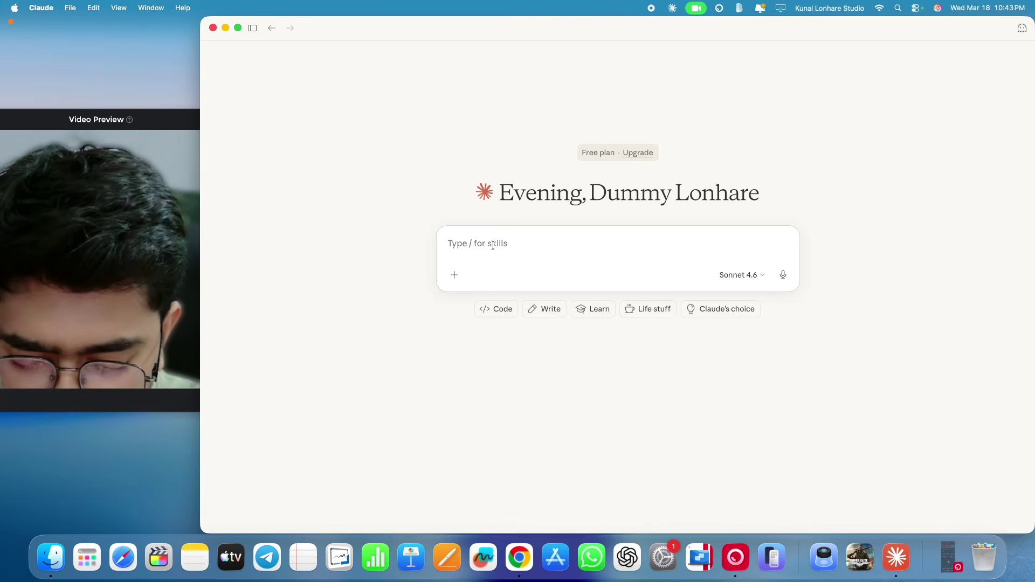
- Write the prompt "create a story in 1 paragraph." in the new chat and send it
{"action": "type", "text": "create a story in 1 paragraph."}
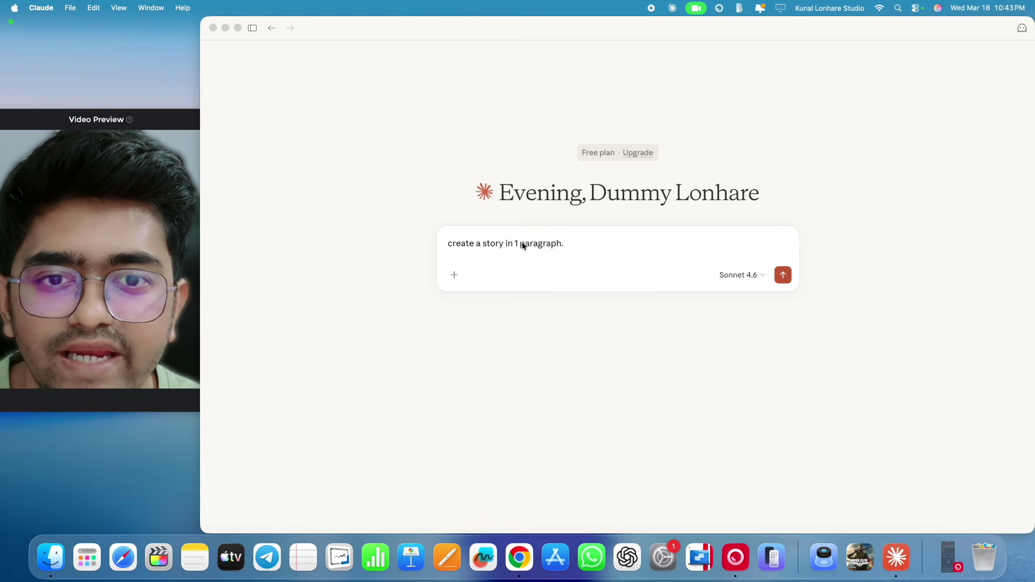
{"action": "left_click", "coordinate": [570, 246]}
{"action": "left_click_drag", "start_coordinate": [565, 243], "coordinate": [432, 246]}
{"action": "left_click", "coordinate": [451, 244]}
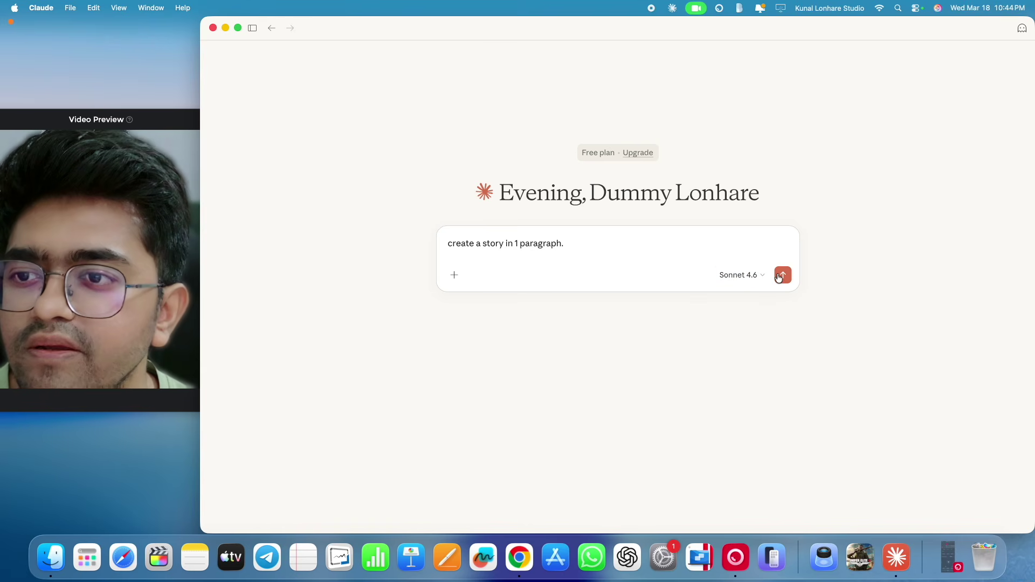
{"action": "left_click", "coordinate": [782, 277]}
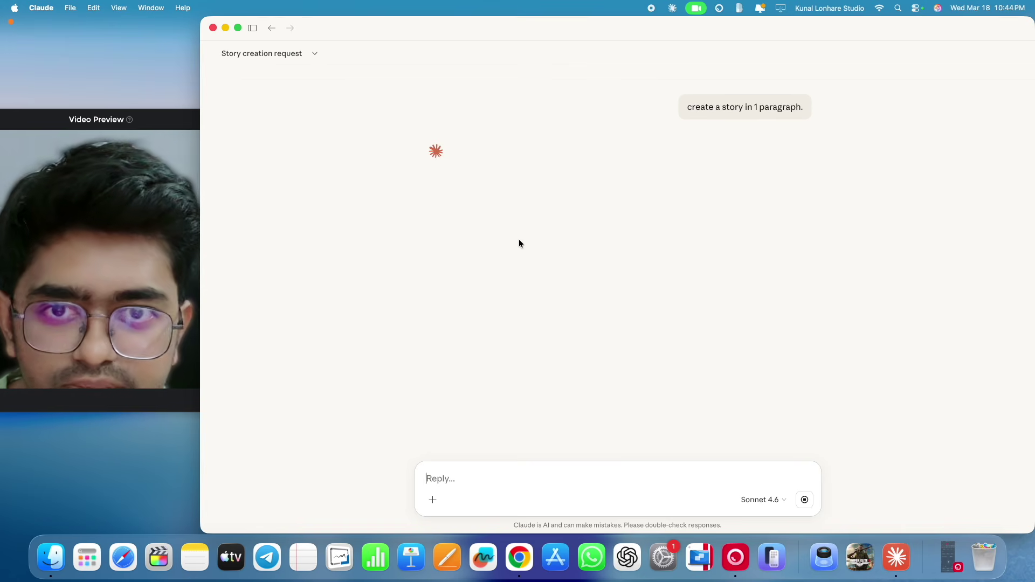
- Examine the generated one-paragraph story against the short prompt that requested it
{"action": "left_click_drag", "start_coordinate": [692, 107], "coordinate": [790, 106]}
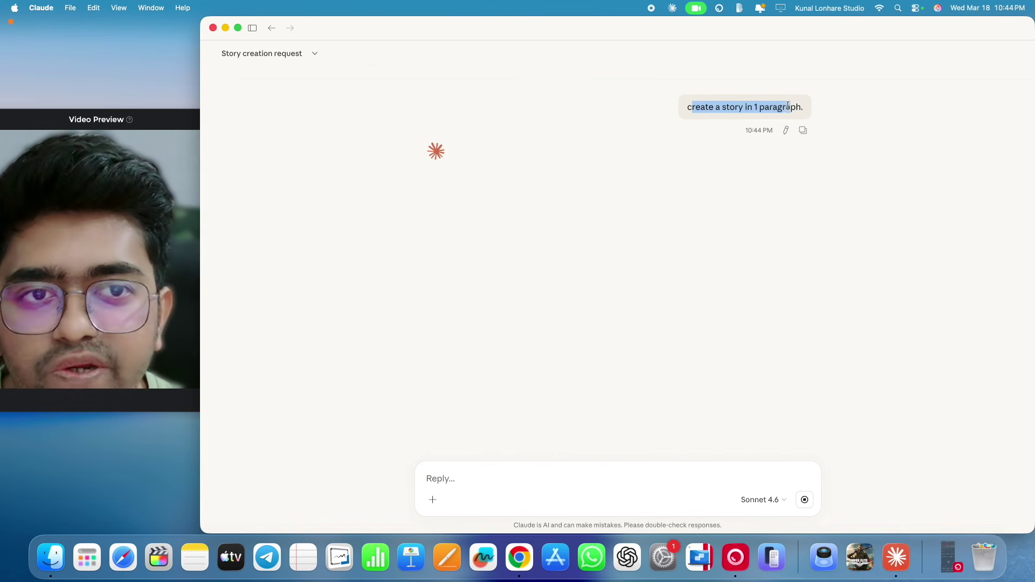
{"action": "left_click", "coordinate": [394, 236]}
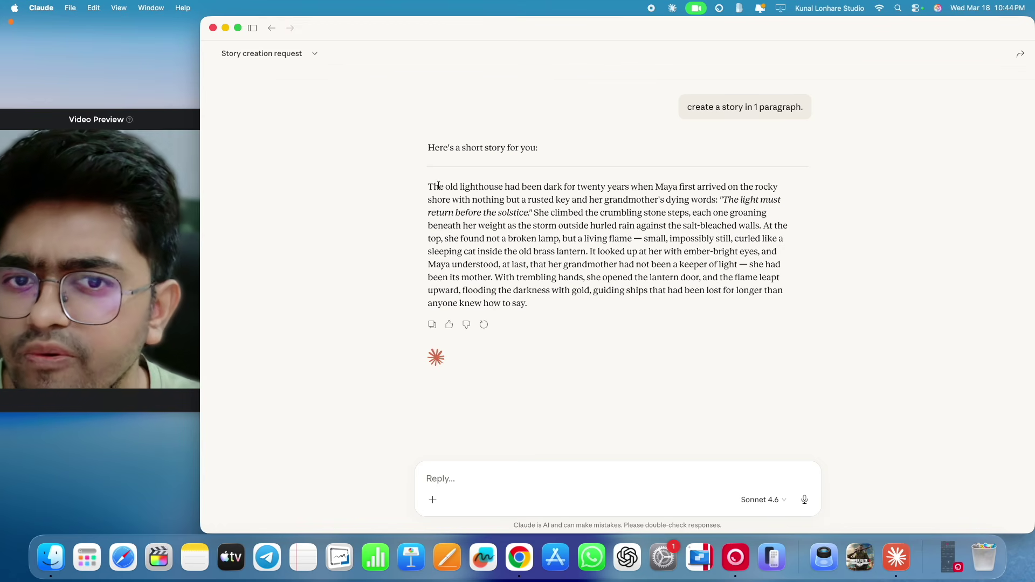
{"action": "left_click_drag", "start_coordinate": [431, 186], "coordinate": [537, 302]}
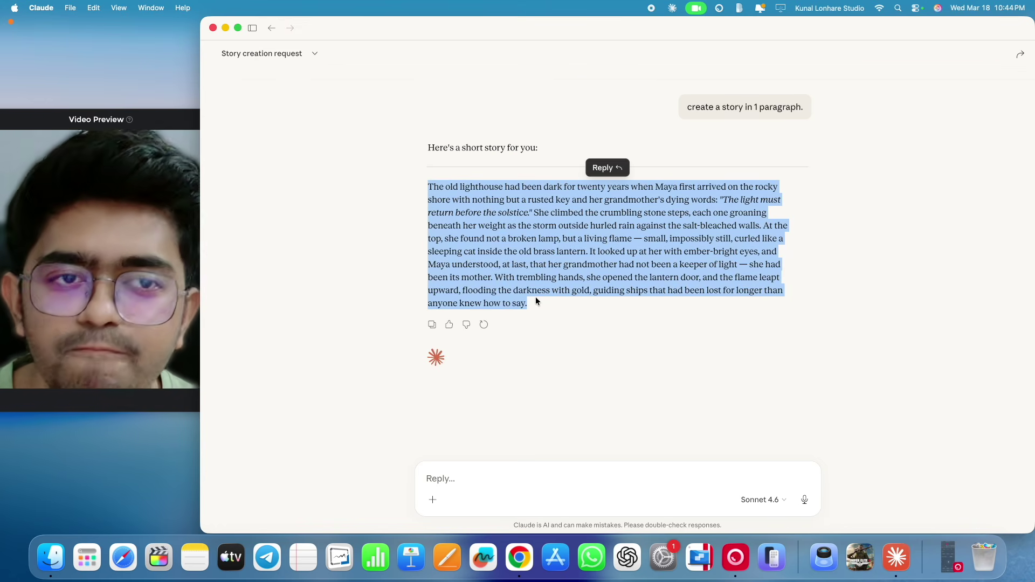
{"action": "left_click", "coordinate": [879, 171]}
{"action": "left_click_drag", "start_coordinate": [708, 107], "coordinate": [785, 108]}
{"action": "left_click", "coordinate": [892, 215]}
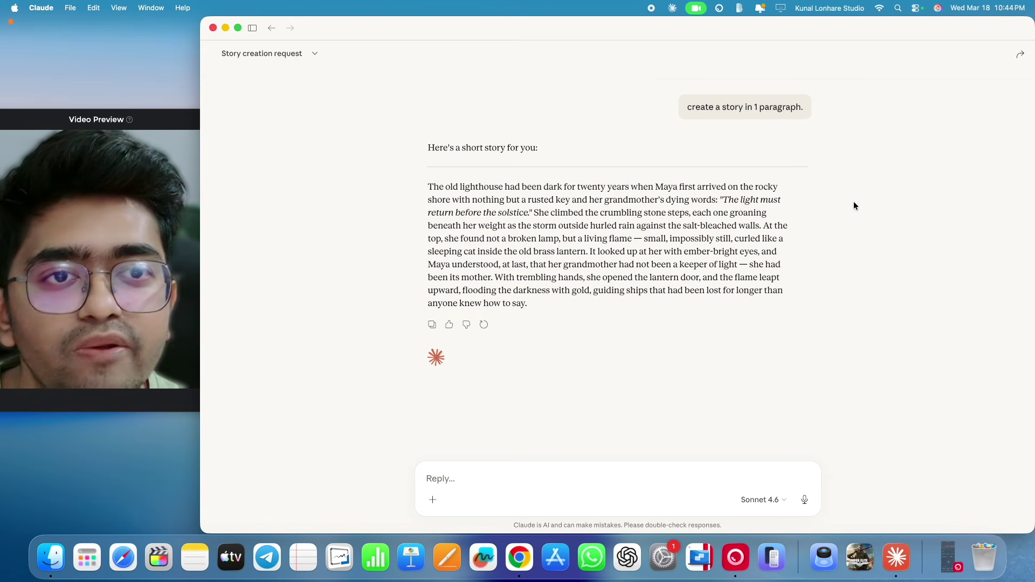
{"action": "type", "text": "a"}
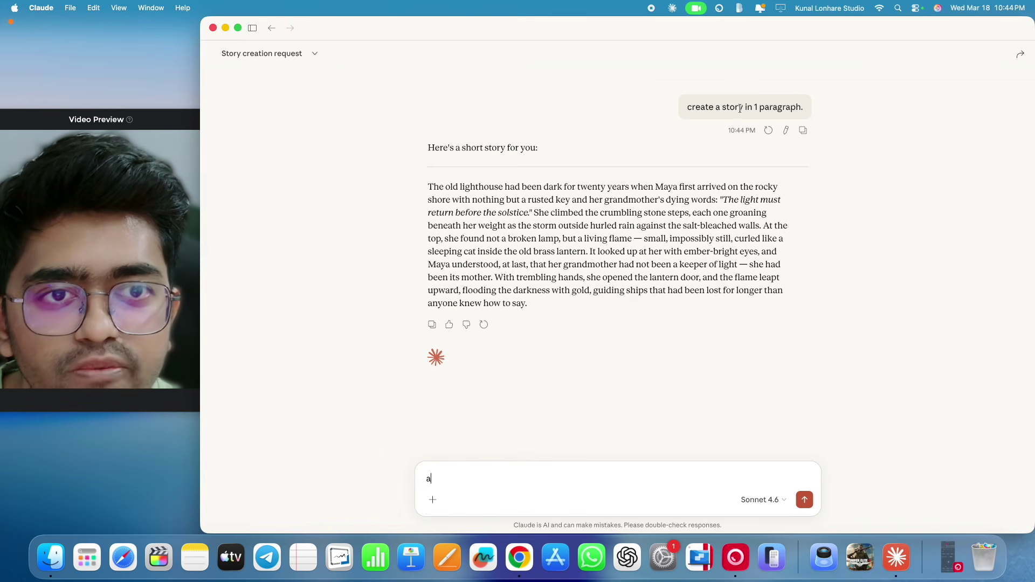
{"action": "key", "text": "BackSpace"}
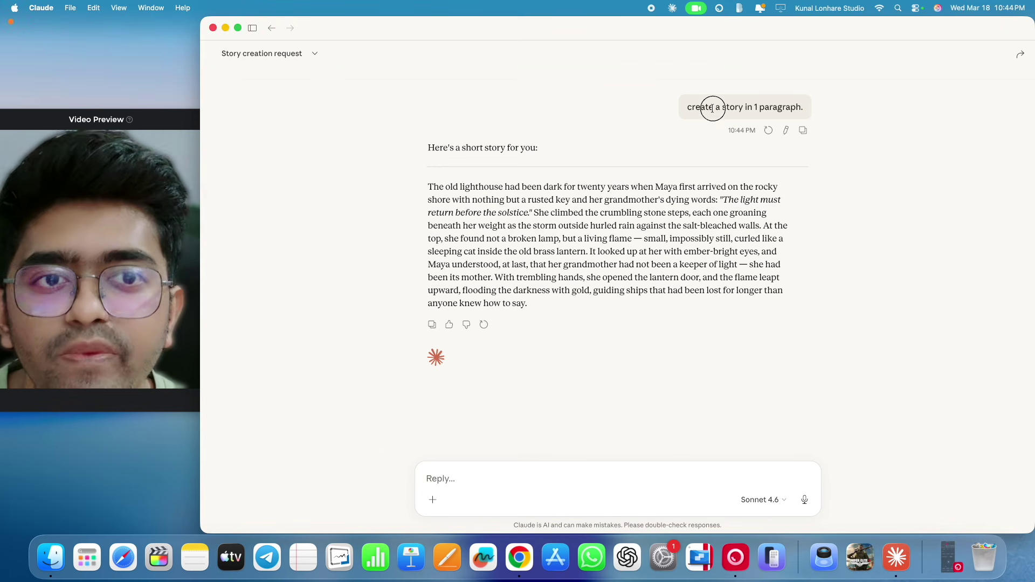
{"action": "left_click_drag", "start_coordinate": [714, 107], "coordinate": [760, 107]}
{"action": "left_click", "coordinate": [786, 105]}
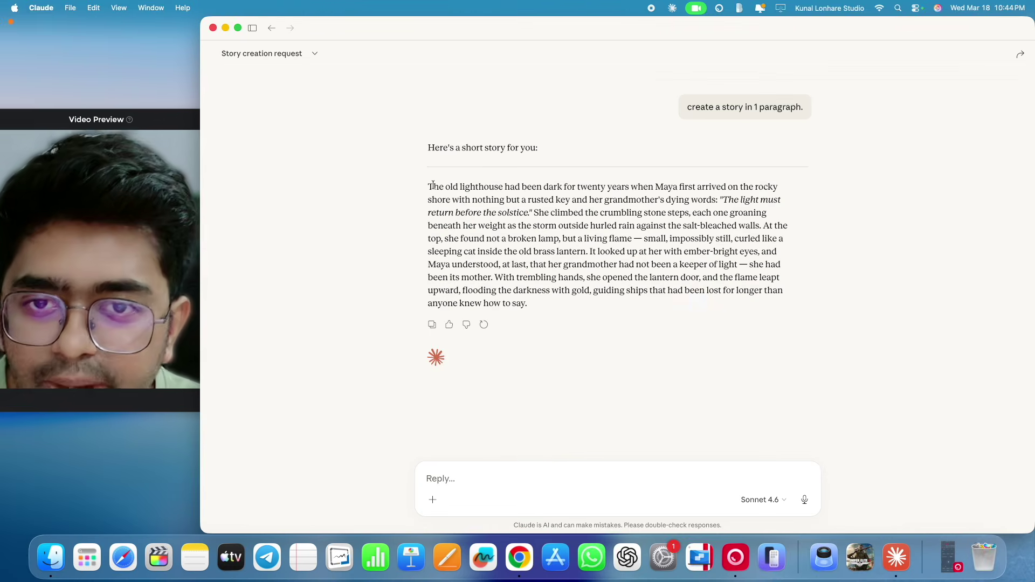
{"action": "left_click_drag", "start_coordinate": [428, 186], "coordinate": [538, 311]}
{"action": "left_click", "coordinate": [537, 308]}
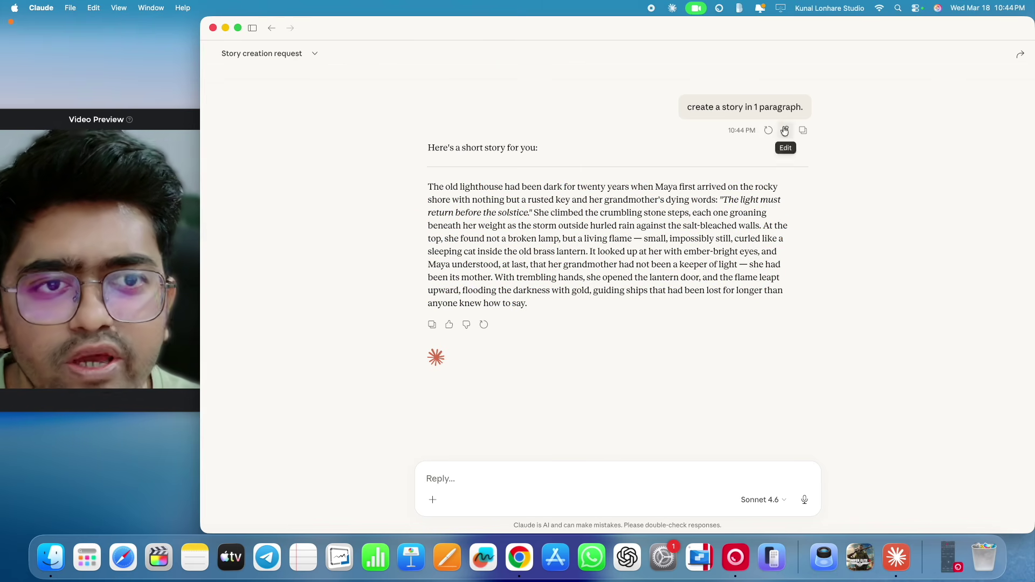
- Edit the sent story prompt and insert "You are expert in writing short stories." before the existing sentence
{"action": "left_click", "coordinate": [787, 132]}
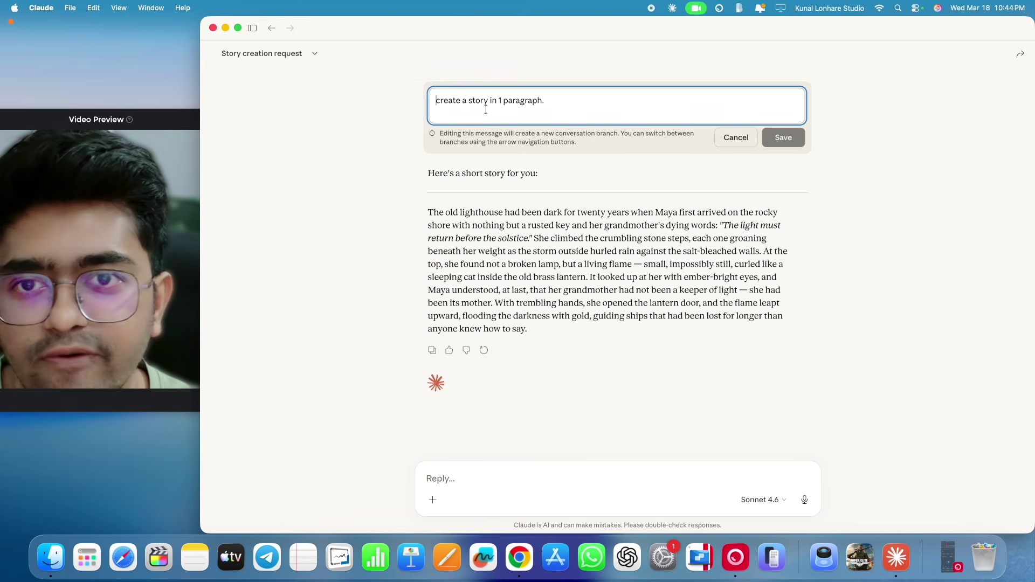
{"action": "key", "text": "Caps_Lock"}
{"action": "type", "text": "You are "}
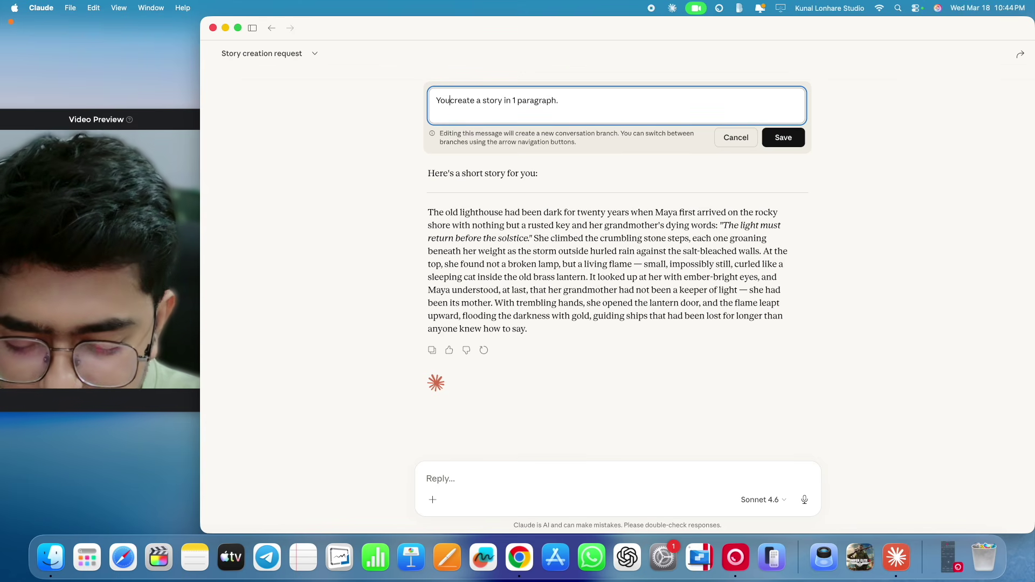
{"action": "type", "text": "expert in"}
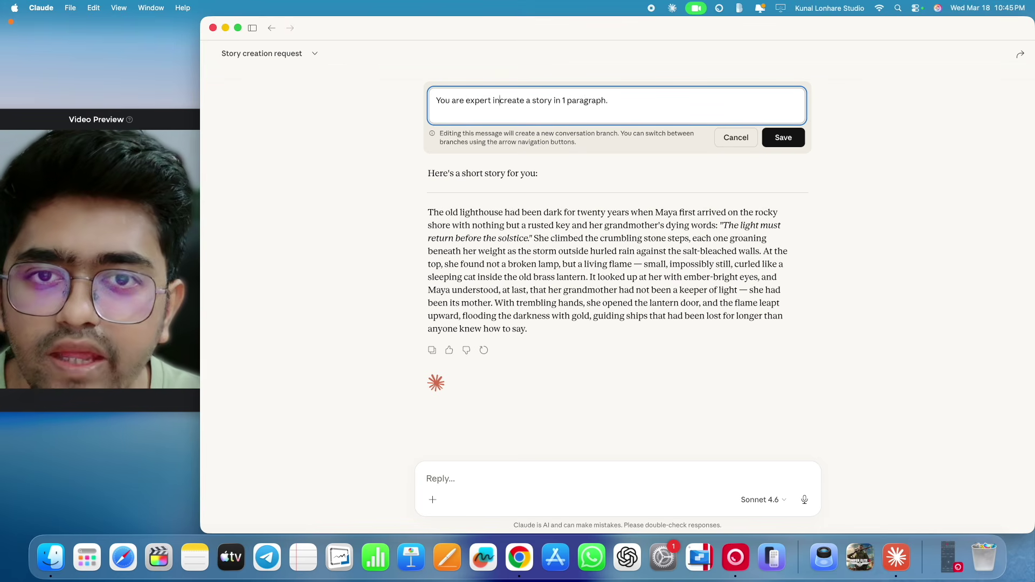
{"action": "type", "text": " writ"}
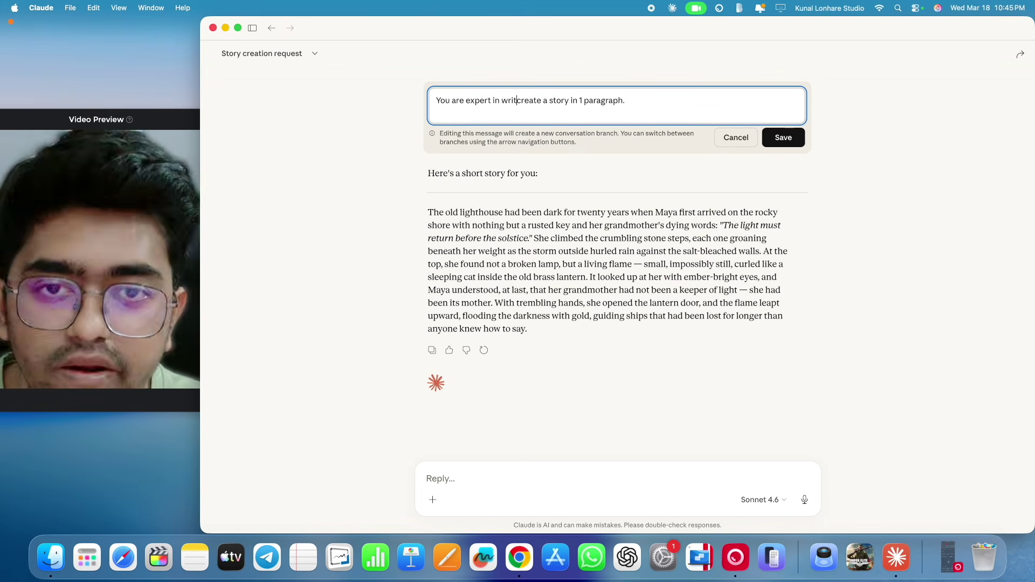
{"action": "type", "text": "ing shor"}
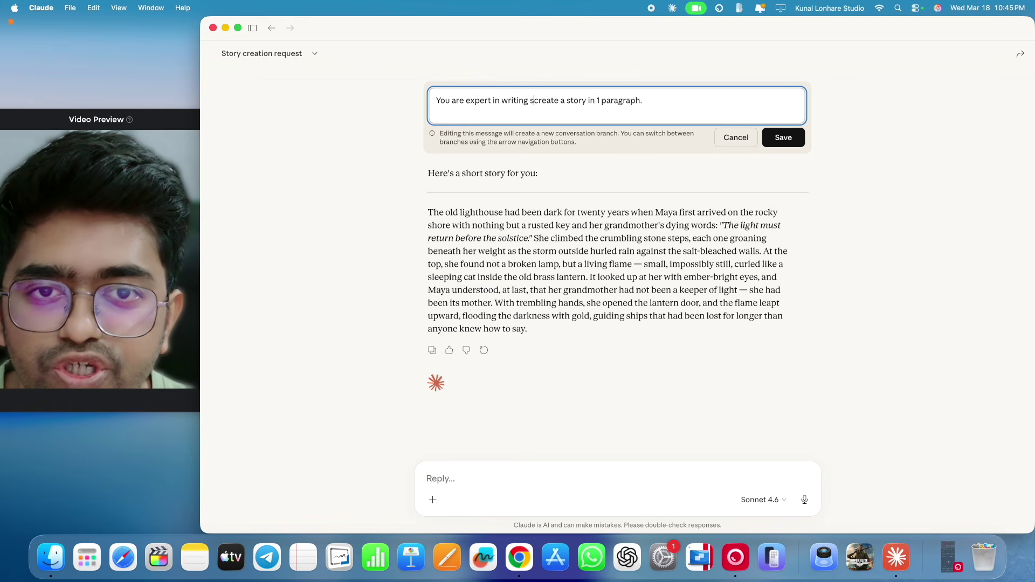
{"action": "type", "text": "t storie"}
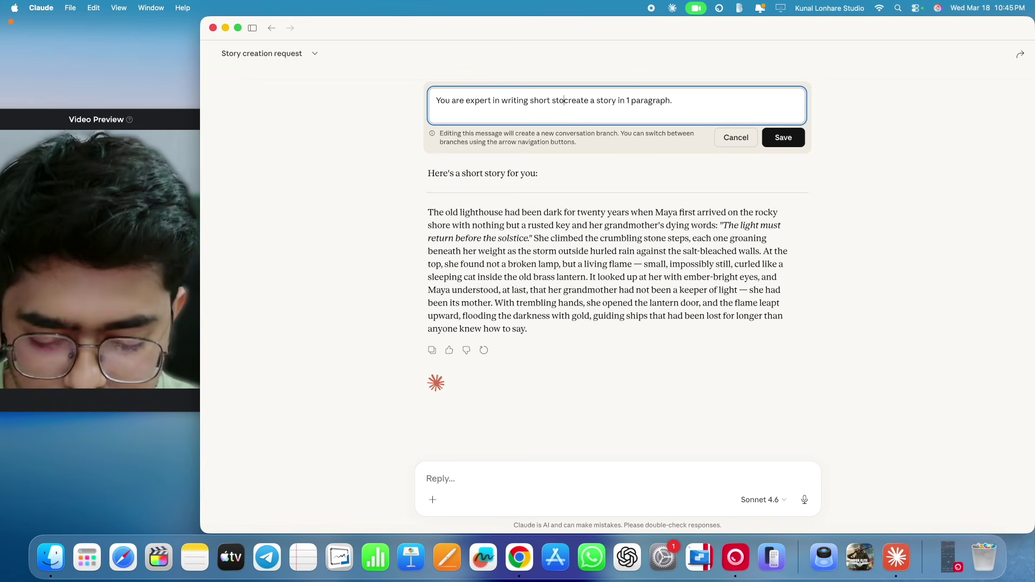
{"action": "type", "text": "s."}
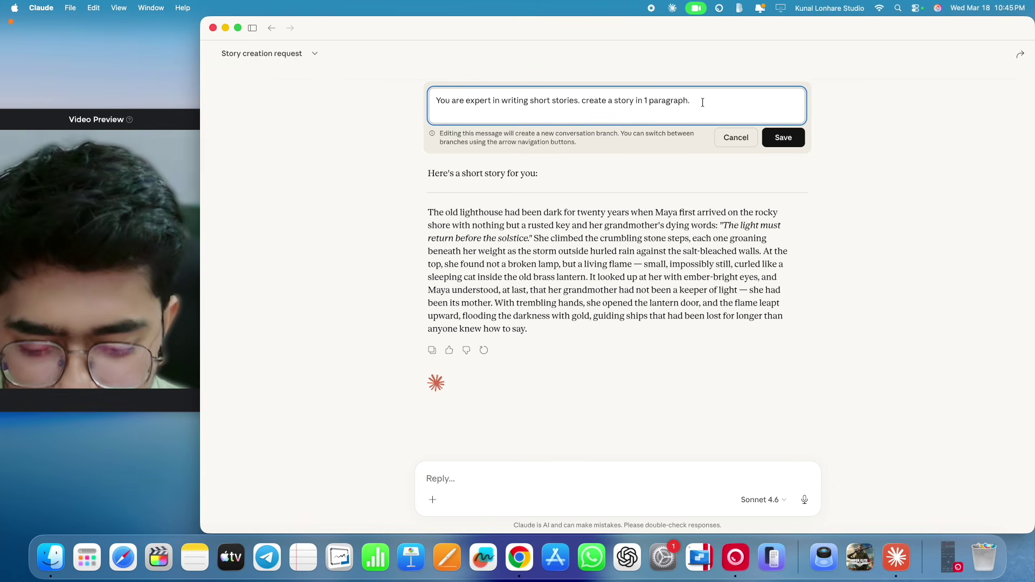
- Append "I want a story of turtle and fox. I want story to be funny and simple. I want story in 1 paragraph with emojis."
{"action": "type", "text": "I want a "}
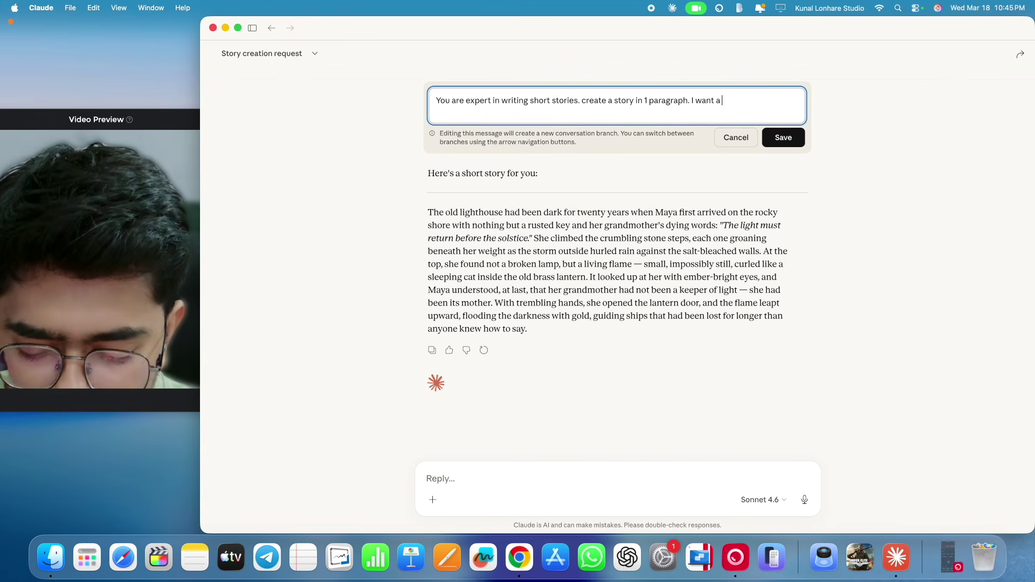
{"action": "type", "text": "story of t"}
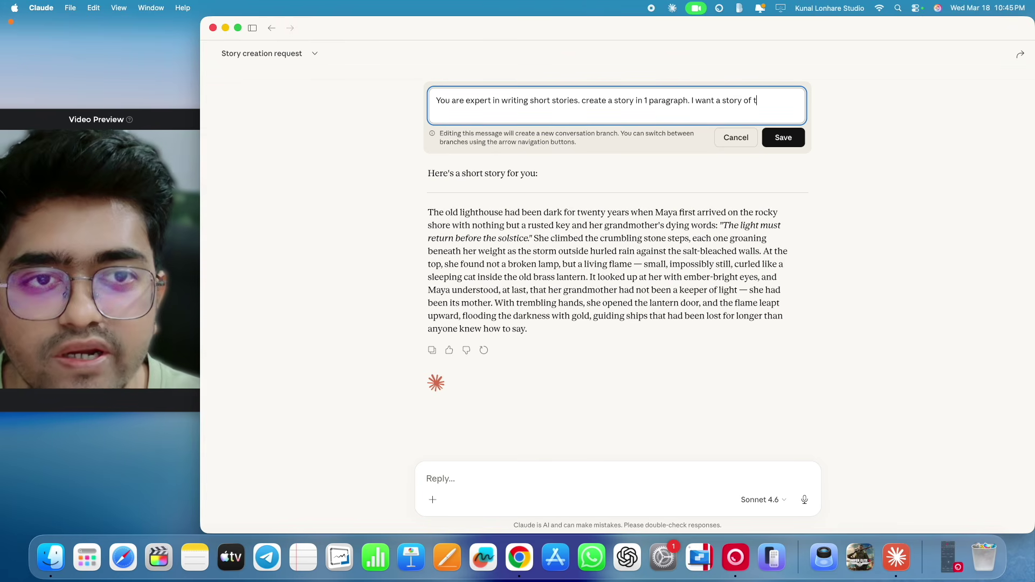
{"action": "type", "text": "urle an"}
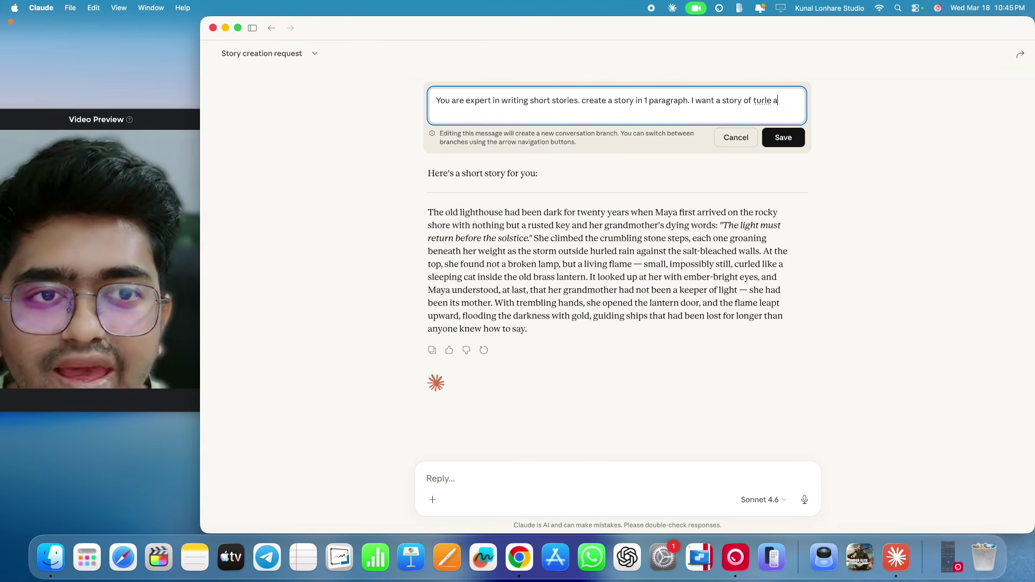
{"action": "key", "text": "BackSpace"}
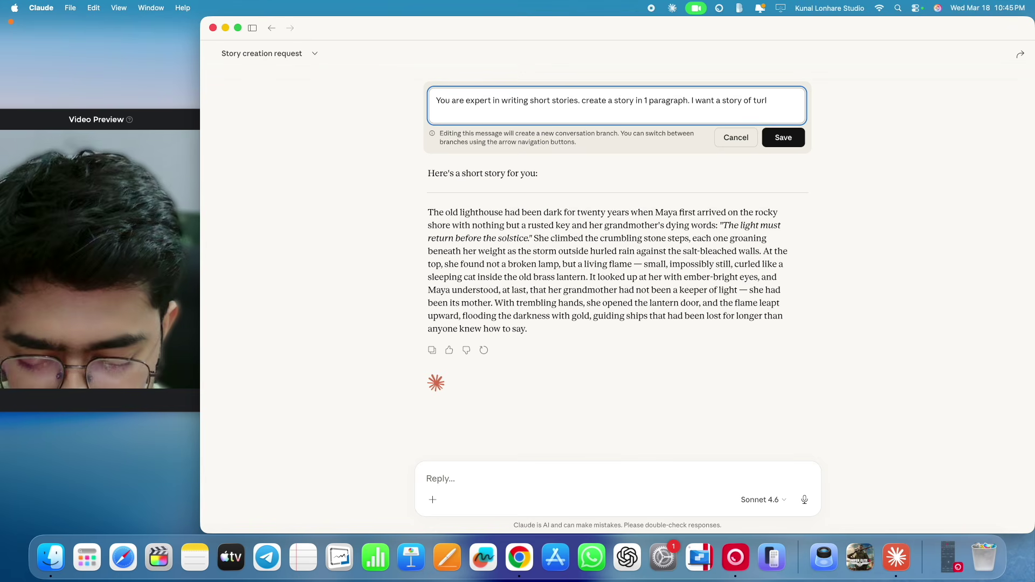
{"action": "type", "text": "tle and "}
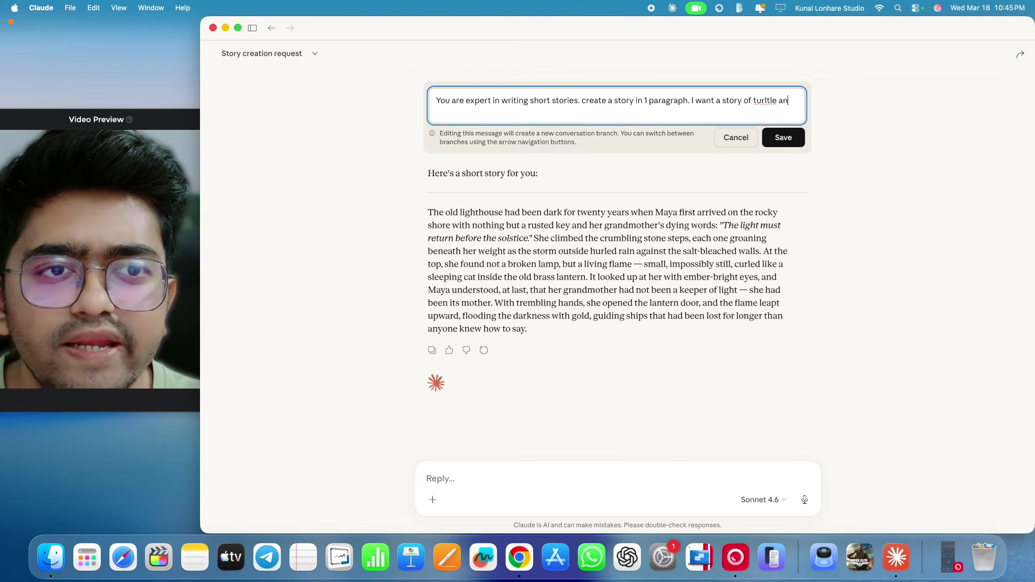
{"action": "type", "text": "fox. I want story to be funny and simple. I want story in 1 paragraph with emojis."}
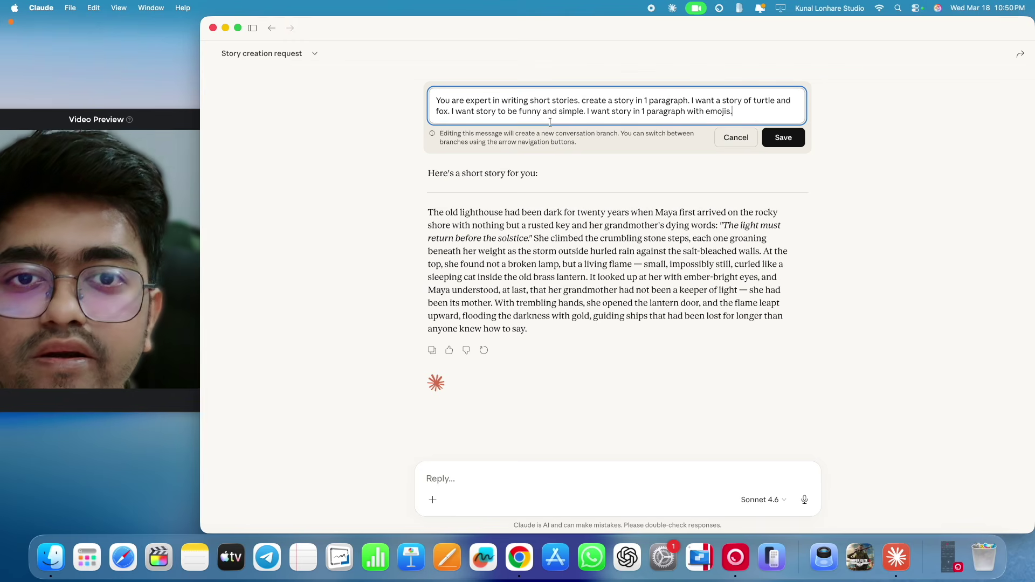
- Underline the prompt's tone and format sentences in red, clear the marks, and leave the annotation mode
{"action": "key", "text": "ctrl+Tab"}
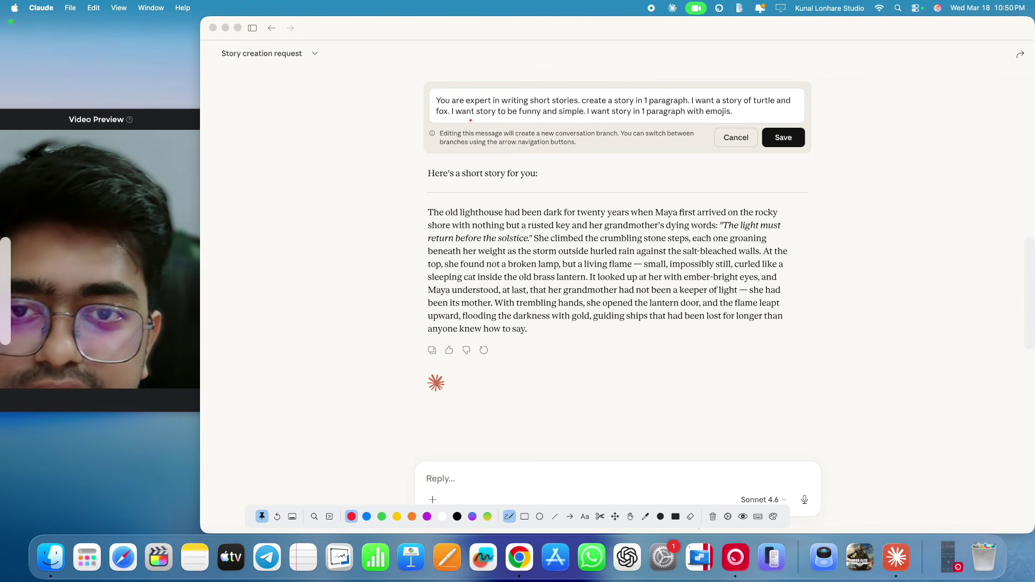
{"action": "left_click_drag", "start_coordinate": [457, 119], "coordinate": [582, 120]}
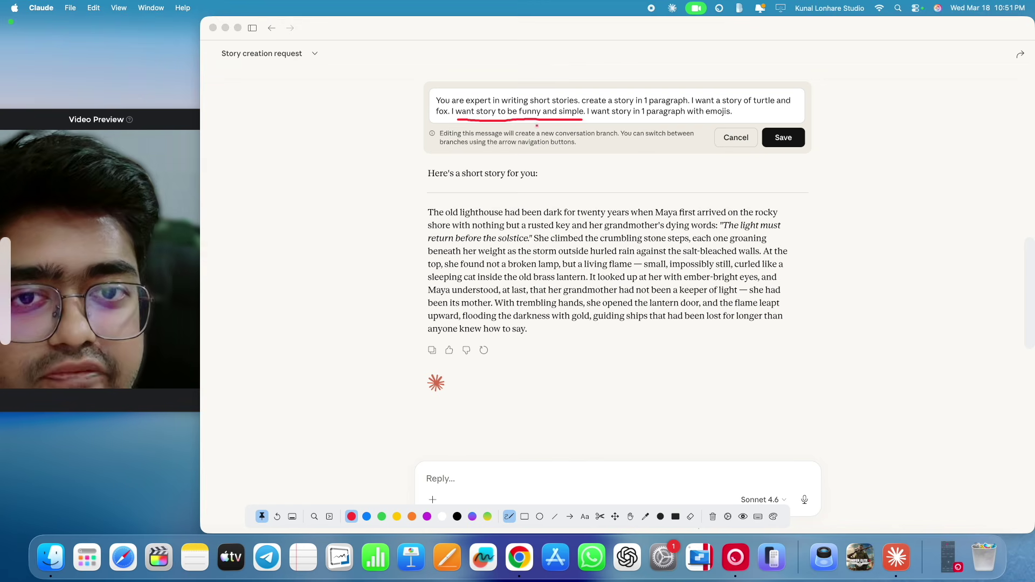
{"action": "left_click_drag", "start_coordinate": [593, 118], "coordinate": [711, 120]}
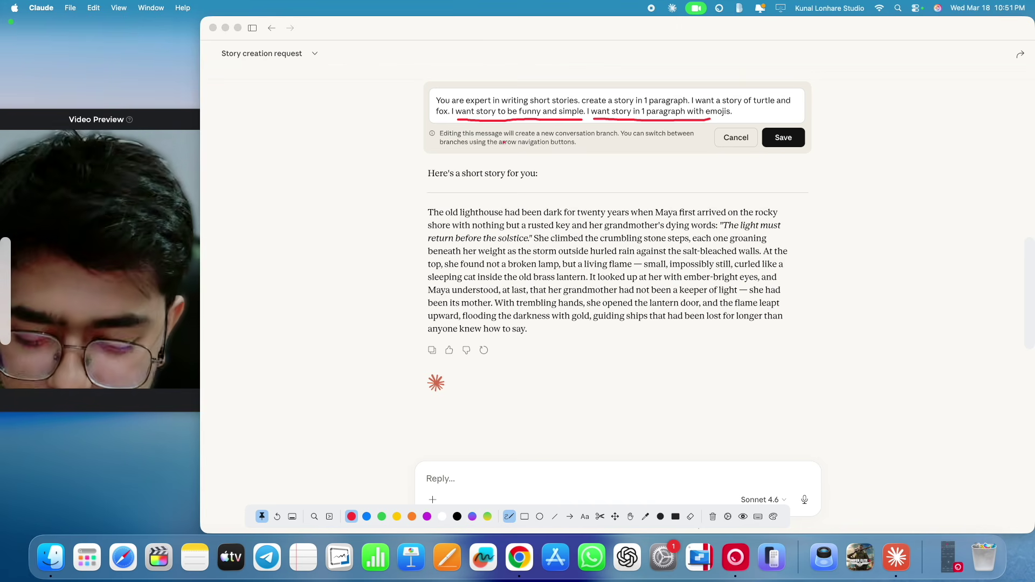
{"action": "mouse_move", "coordinate": [476, 84]}
{"action": "left_mouse_down"}
{"action": "mouse_move", "coordinate": [417, 107]}
{"action": "mouse_move", "coordinate": [826, 137]}
{"action": "mouse_move", "coordinate": [752, 84]}
{"action": "mouse_move", "coordinate": [464, 84]}
{"action": "left_mouse_up"}
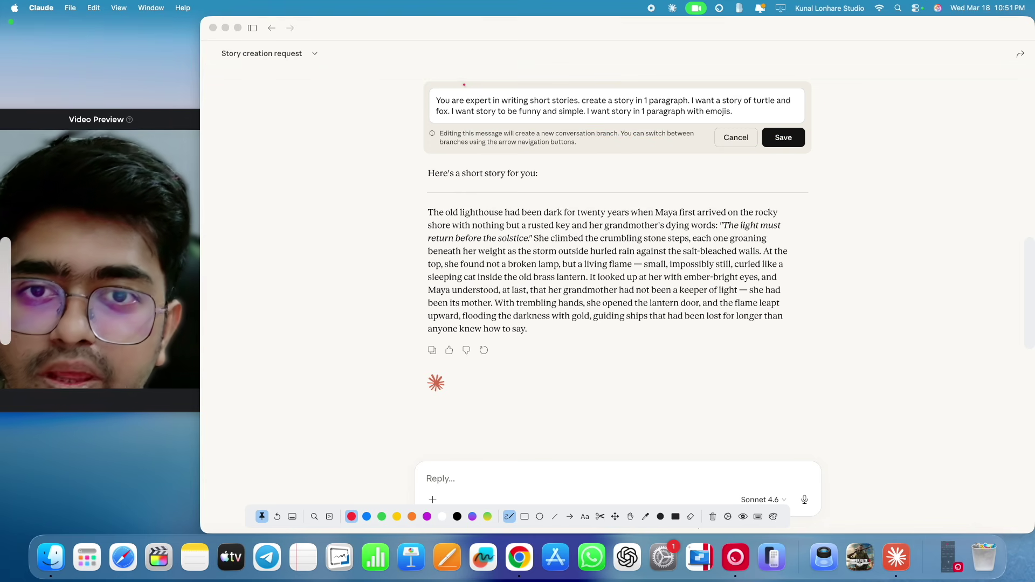
{"action": "key", "text": "Escape"}
- Highlight the whole edited prompt and save it to generate a new response
{"action": "double_click", "coordinate": [478, 101]}
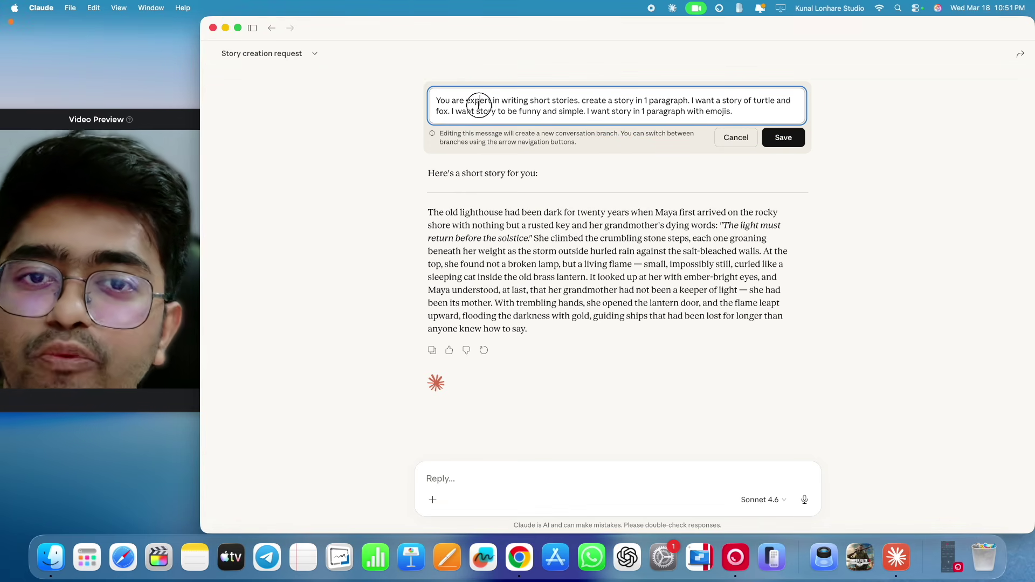
{"action": "key", "text": "super+a"}
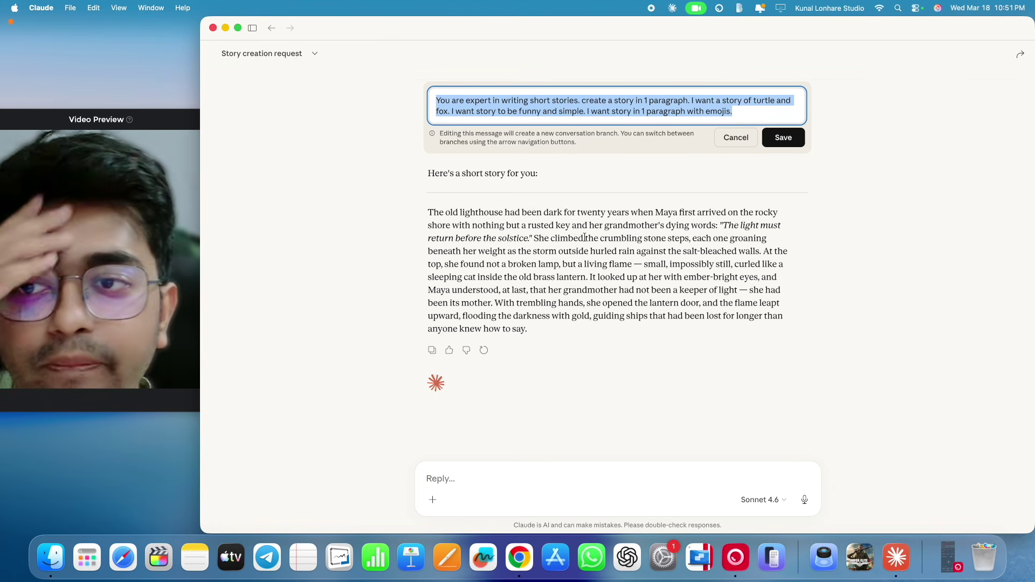
{"action": "left_click", "coordinate": [783, 138]}
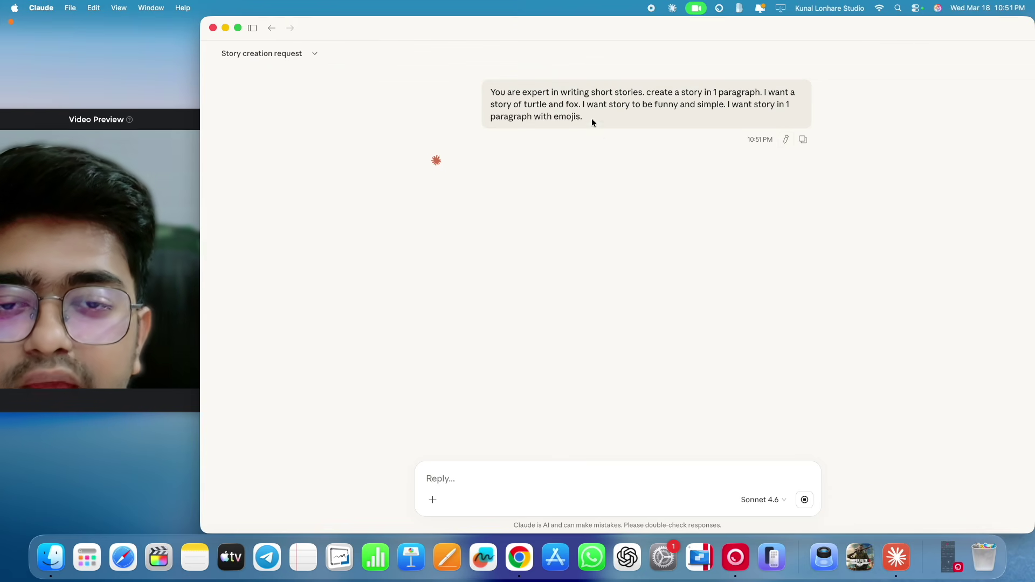
- Examine the generated turtle and fox story, its title and its emojis against the refined prompt
{"action": "triple_click", "coordinate": [492, 91]}
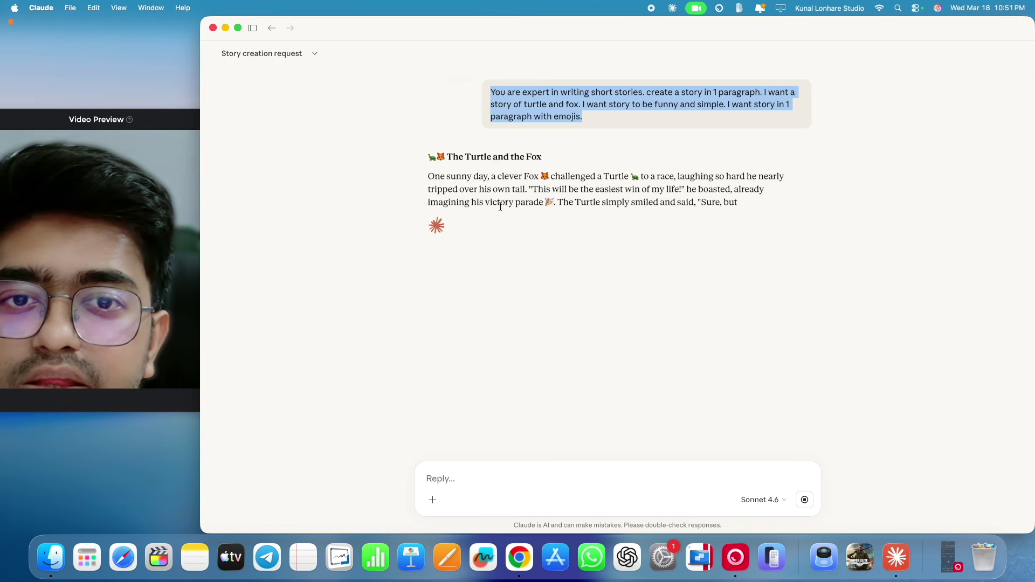
{"action": "left_click", "coordinate": [408, 253]}
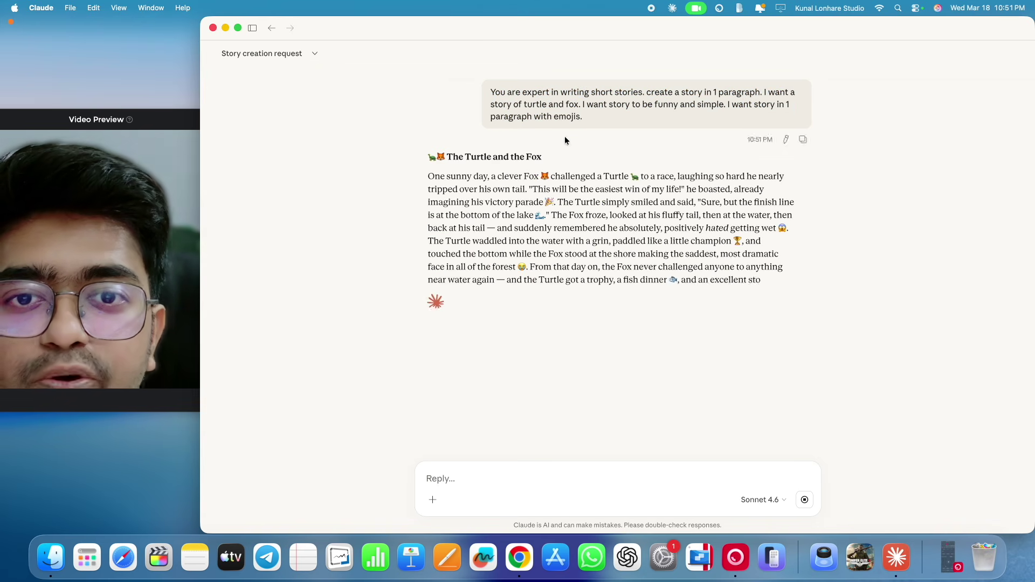
{"action": "left_click_drag", "start_coordinate": [471, 156], "coordinate": [542, 157]}
{"action": "double_click", "coordinate": [544, 176]}
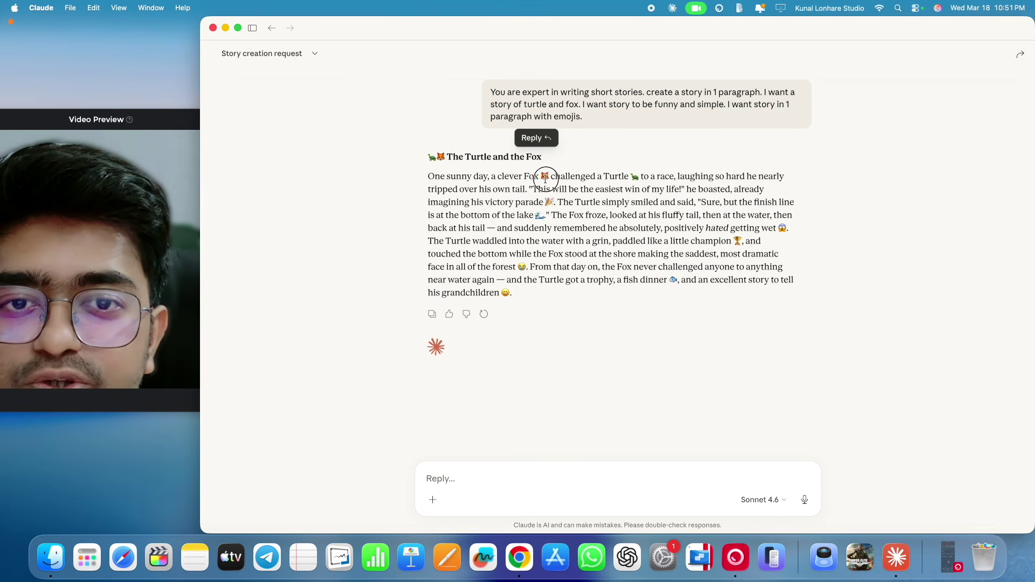
{"action": "double_click", "coordinate": [549, 203]}
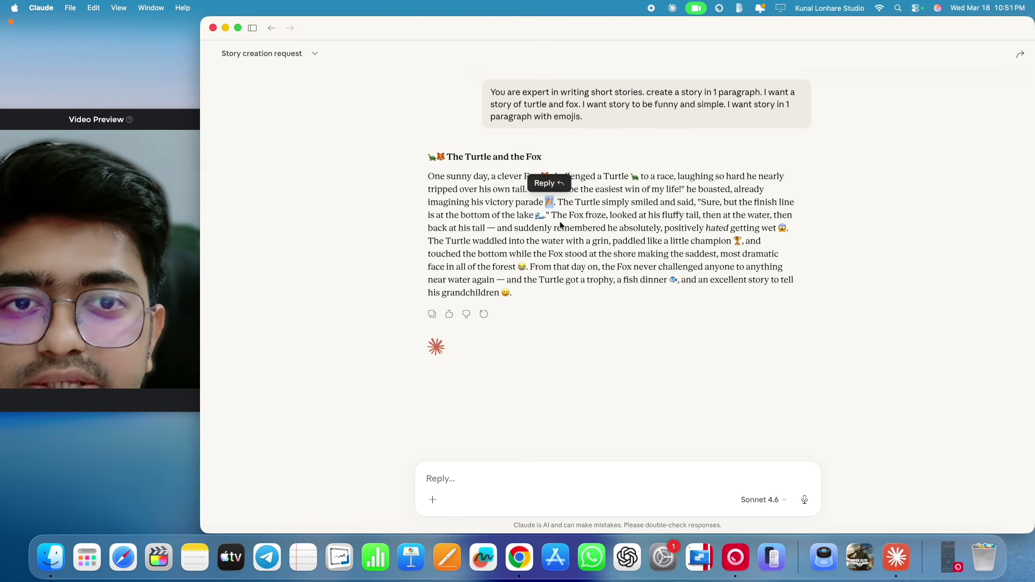
{"action": "left_click", "coordinate": [561, 140]}
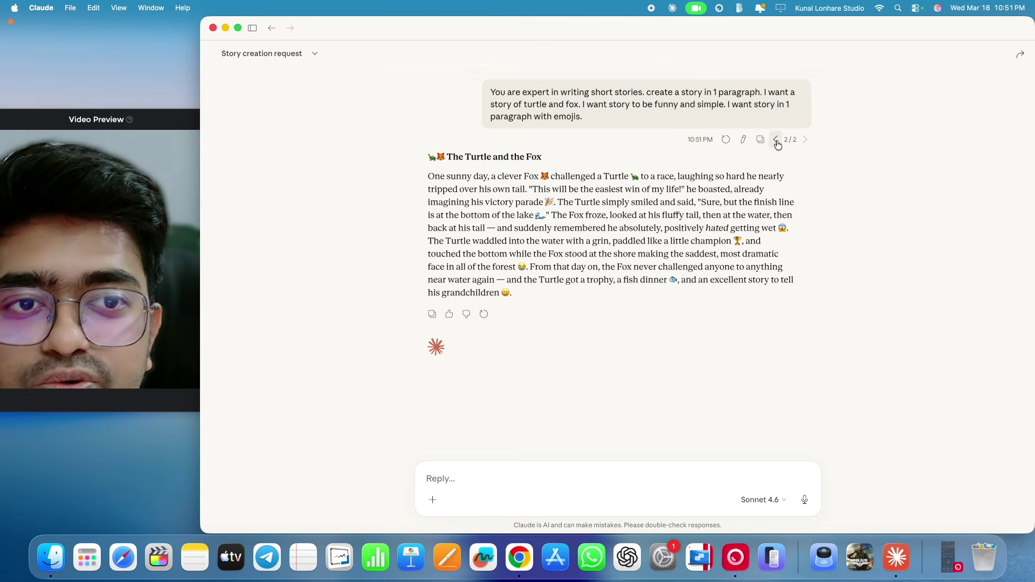
- Switch back to the first version of the conversation and highlight its short prompt and story for comparison
{"action": "left_click", "coordinate": [776, 139]}
{"action": "left_click_drag", "start_coordinate": [701, 92], "coordinate": [773, 92]}
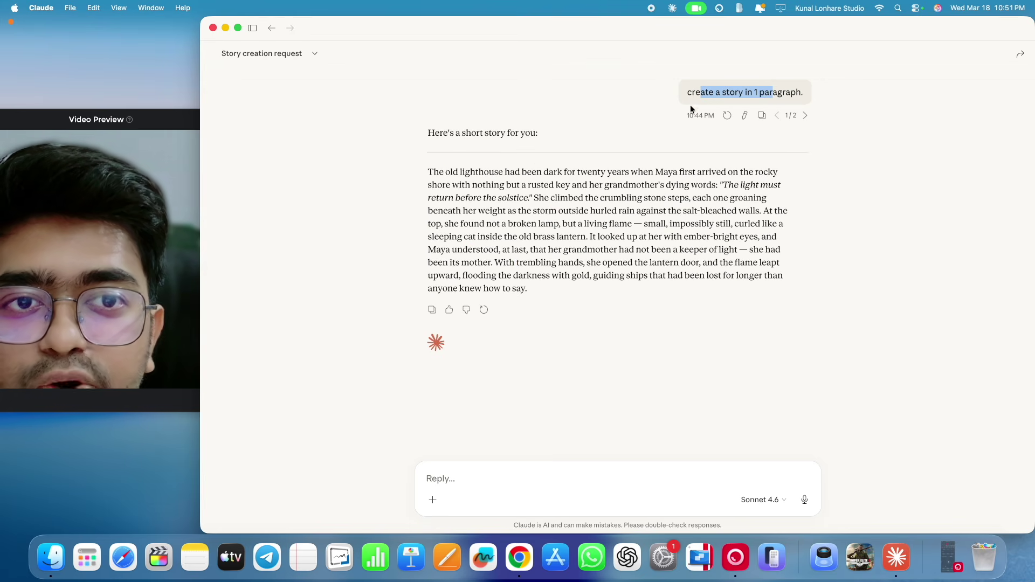
{"action": "left_click_drag", "start_coordinate": [423, 172], "coordinate": [538, 291]}
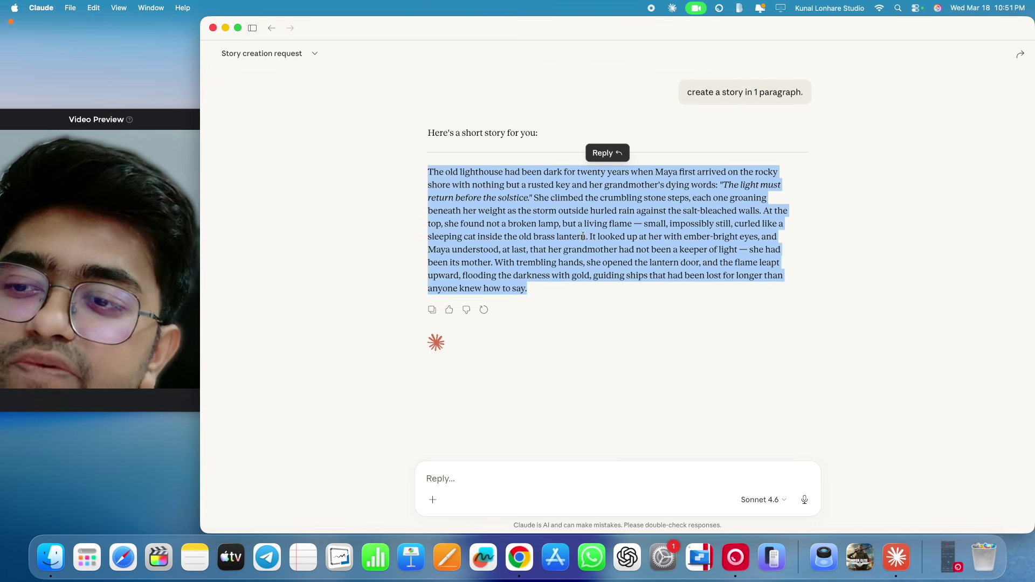
{"action": "left_click", "coordinate": [823, 152]}
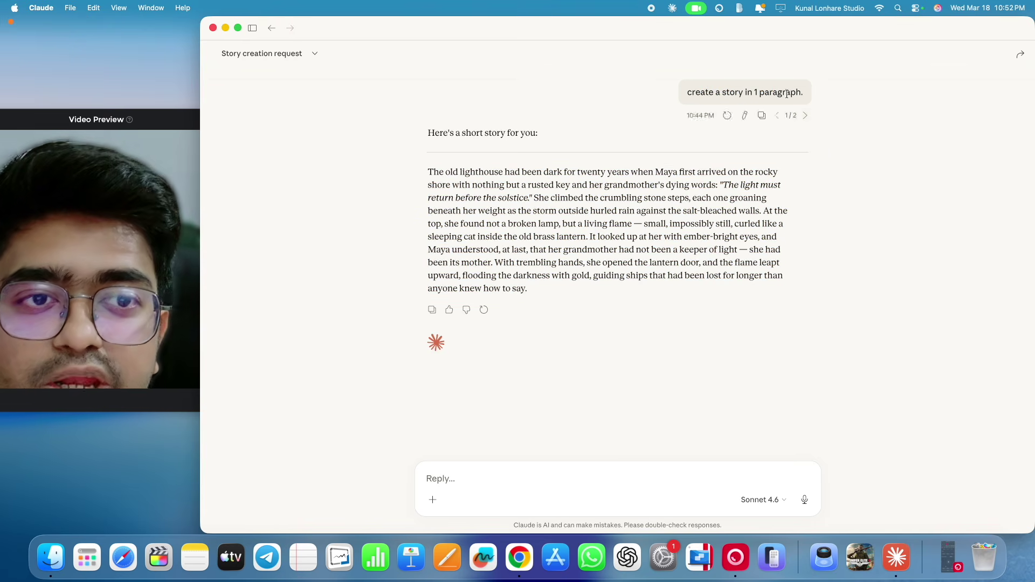
- Return to the second version of the conversation and highlight its detailed prompt and story
{"action": "left_click", "coordinate": [804, 115]}
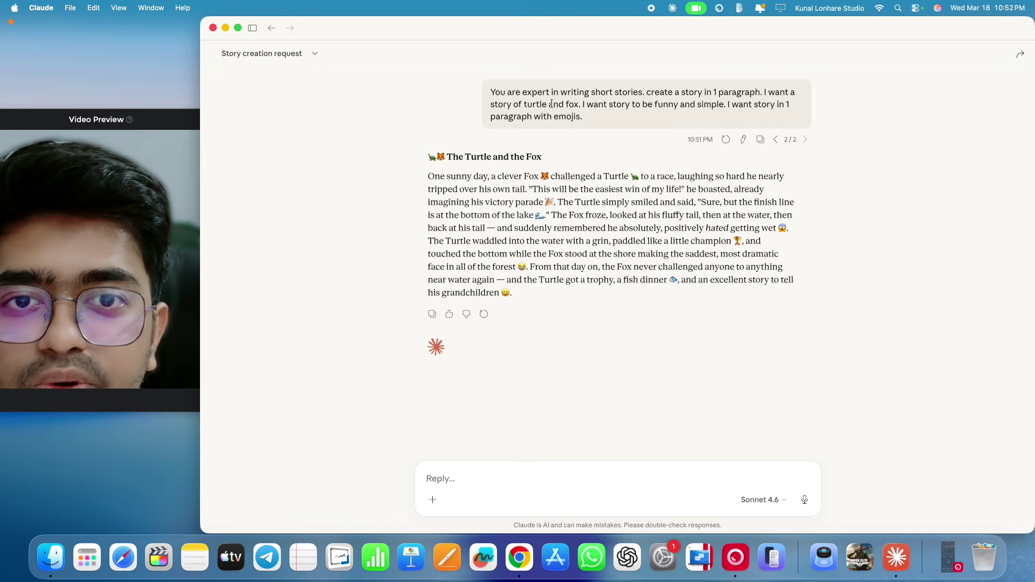
{"action": "left_click_drag", "start_coordinate": [584, 117], "coordinate": [511, 93]}
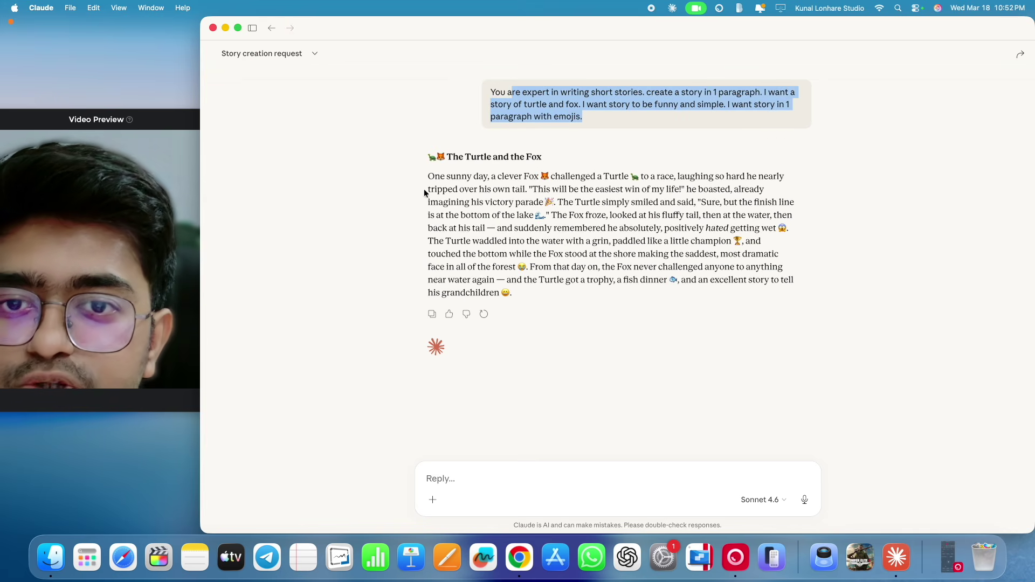
{"action": "left_click_drag", "start_coordinate": [425, 174], "coordinate": [522, 294]}
{"action": "left_click", "coordinate": [522, 294]}
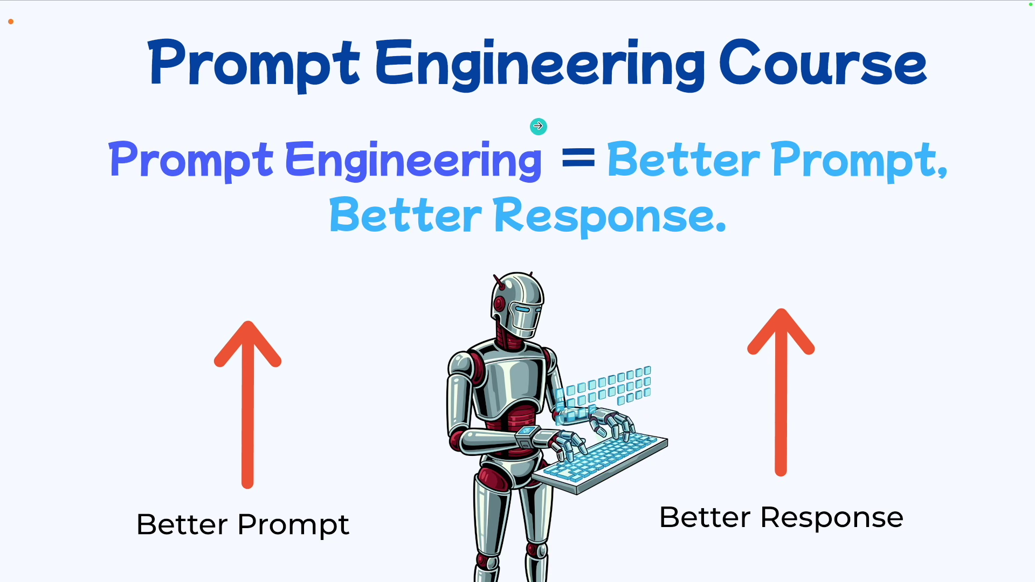
- On the prompt engineering slide, underline "Better Prompt" and "Better Response" in red, and clear the annotations
{"action": "key", "text": "ctrl+shift+a"}
{"action": "left_click_drag", "start_coordinate": [629, 185], "coordinate": [902, 177]}
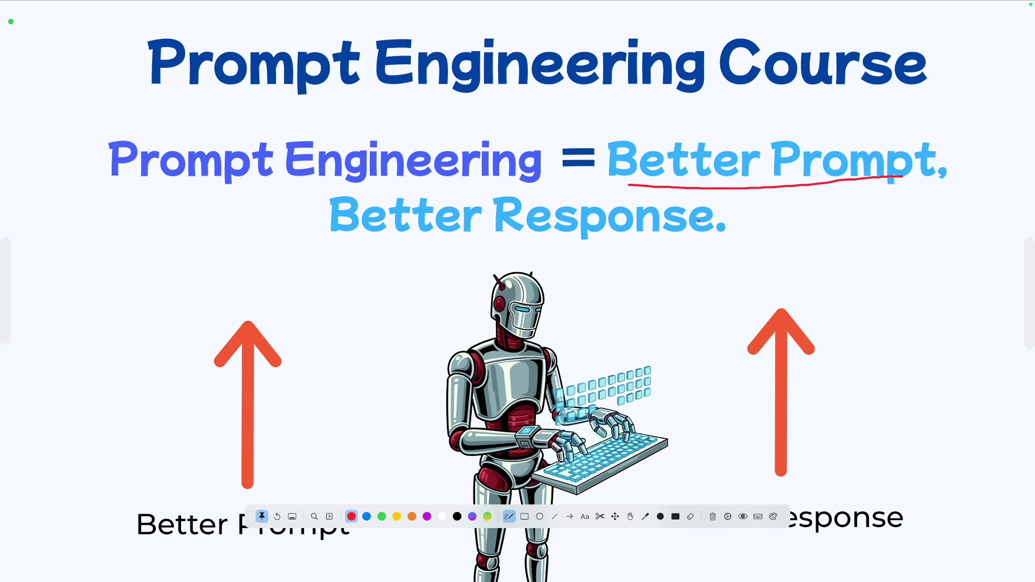
{"action": "left_click_drag", "start_coordinate": [379, 241], "coordinate": [677, 244]}
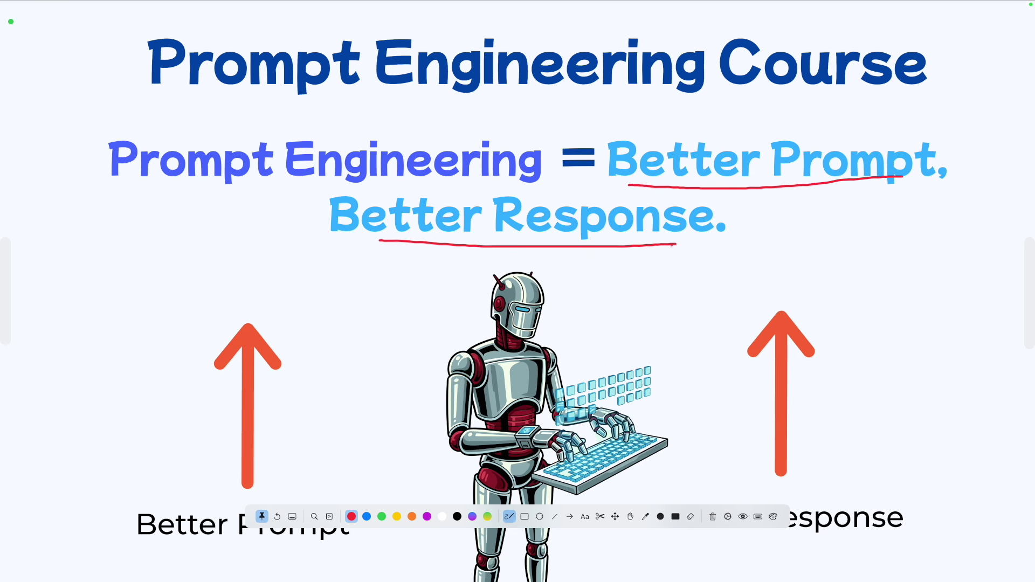
{"action": "mouse_move", "coordinate": [264, 134]}
{"action": "left_mouse_down"}
{"action": "mouse_move", "coordinate": [166, 125]}
{"action": "mouse_move", "coordinate": [87, 161]}
{"action": "mouse_move", "coordinate": [222, 205]}
{"action": "mouse_move", "coordinate": [553, 199]}
{"action": "mouse_move", "coordinate": [499, 135]}
{"action": "mouse_move", "coordinate": [315, 130]}
{"action": "left_mouse_up"}
{"action": "key", "text": "Delete"}
- Move the annotation toolbar off the slide's labels, mark the two upward arrows, clear the marks, and switch back to the Claude chat
{"action": "mouse_move", "coordinate": [300, 510]}
{"action": "left_mouse_down"}
{"action": "mouse_move", "coordinate": [454, 308]}
{"action": "mouse_move", "coordinate": [420, 191]}
{"action": "left_mouse_up"}
{"action": "mouse_move", "coordinate": [219, 333]}
{"action": "left_mouse_down"}
{"action": "mouse_move", "coordinate": [194, 574]}
{"action": "mouse_move", "coordinate": [229, 312]}
{"action": "left_mouse_up"}
{"action": "mouse_move", "coordinate": [747, 332]}
{"action": "left_mouse_down"}
{"action": "mouse_move", "coordinate": [590, 513]}
{"action": "mouse_move", "coordinate": [719, 342]}
{"action": "left_mouse_up"}
{"action": "key", "text": "Delete"}
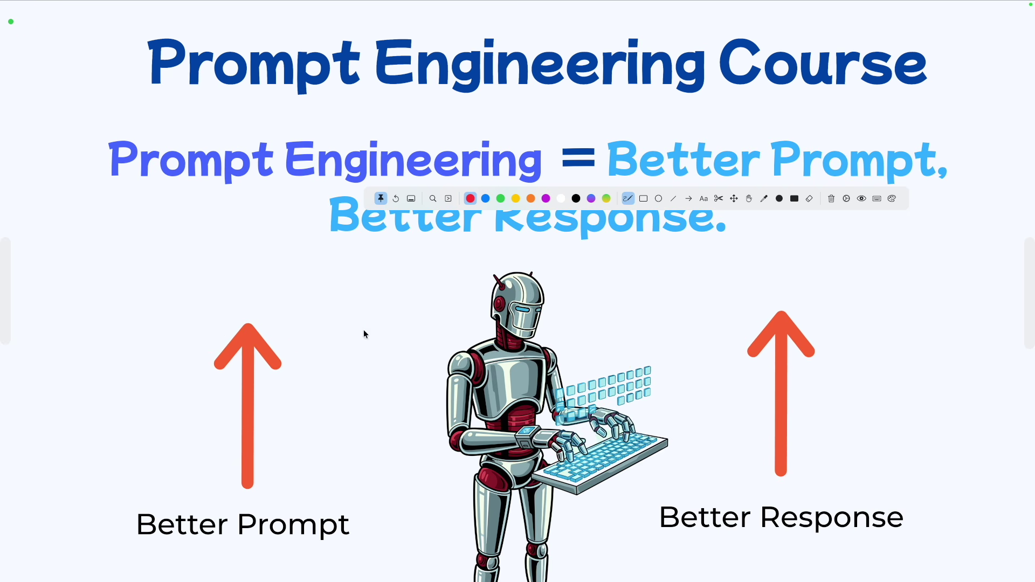
{"action": "key", "text": "Escape"}
{"action": "key", "text": "ctrl+Left"}
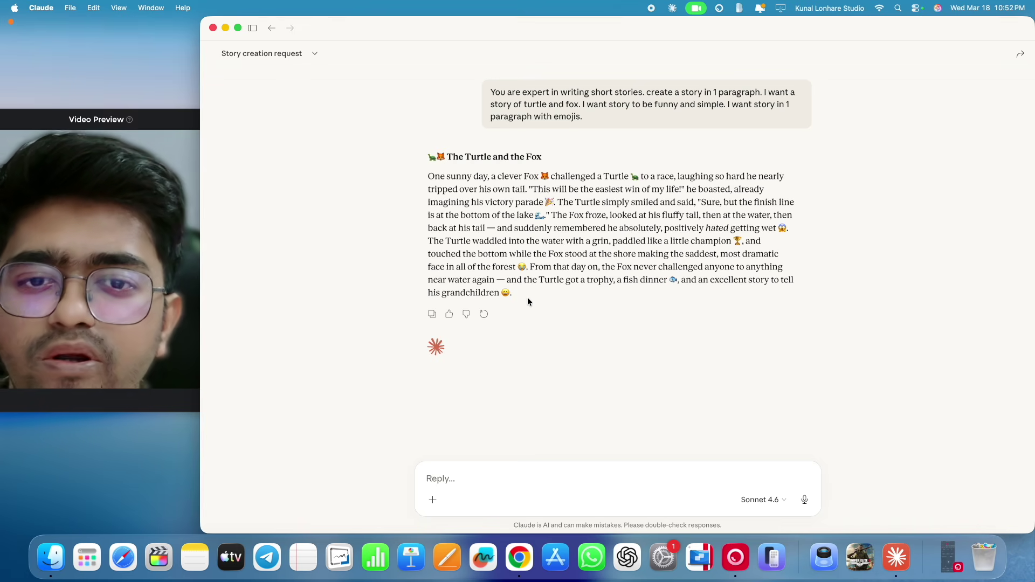
- Highlight the full turtle and fox story paragraph twice, deselecting it each time
{"action": "left_click_drag", "start_coordinate": [528, 300], "coordinate": [423, 177]}
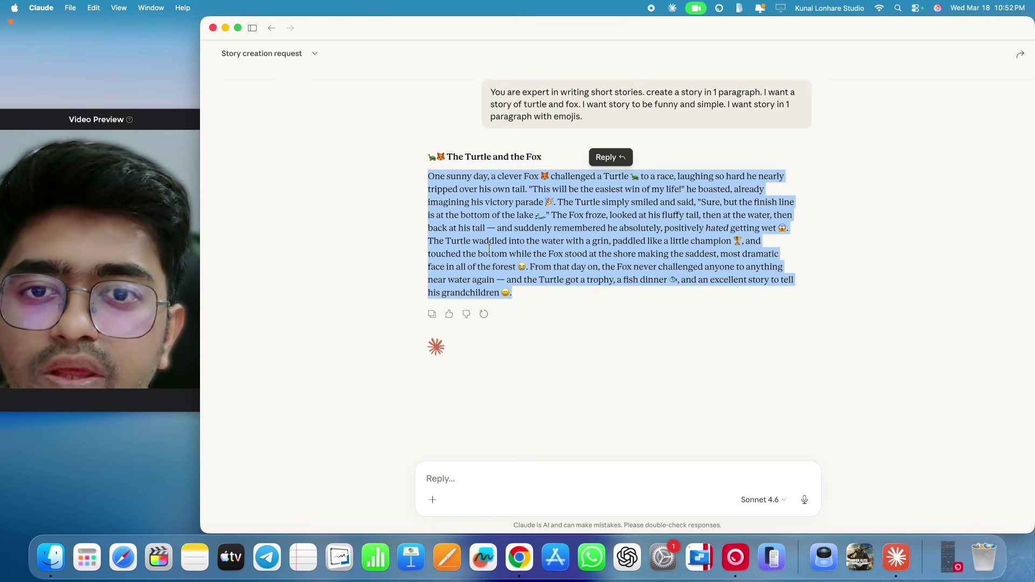
{"action": "left_click", "coordinate": [461, 210]}
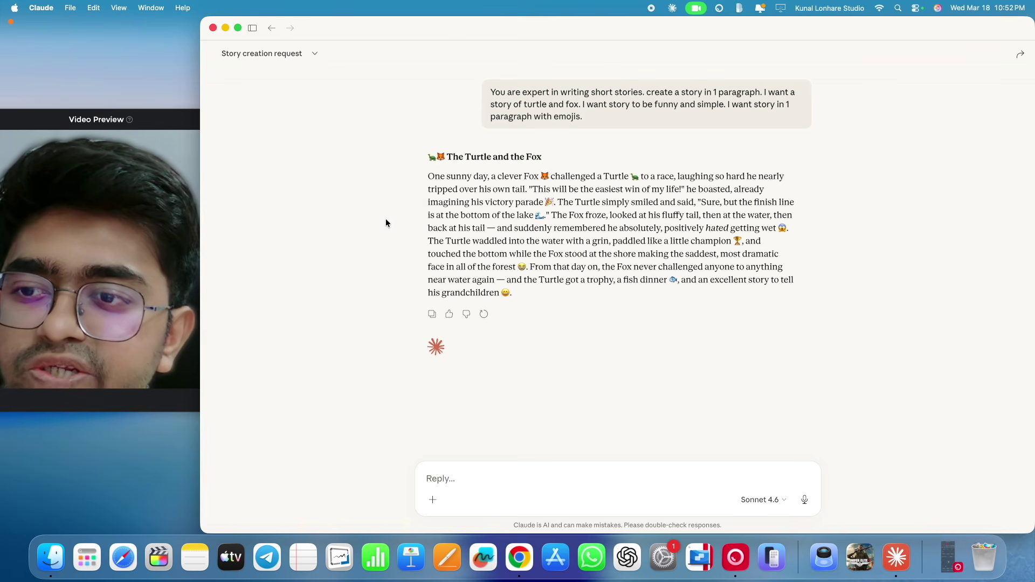
{"action": "left_click_drag", "start_coordinate": [425, 176], "coordinate": [525, 296]}
{"action": "left_click", "coordinate": [514, 294]}
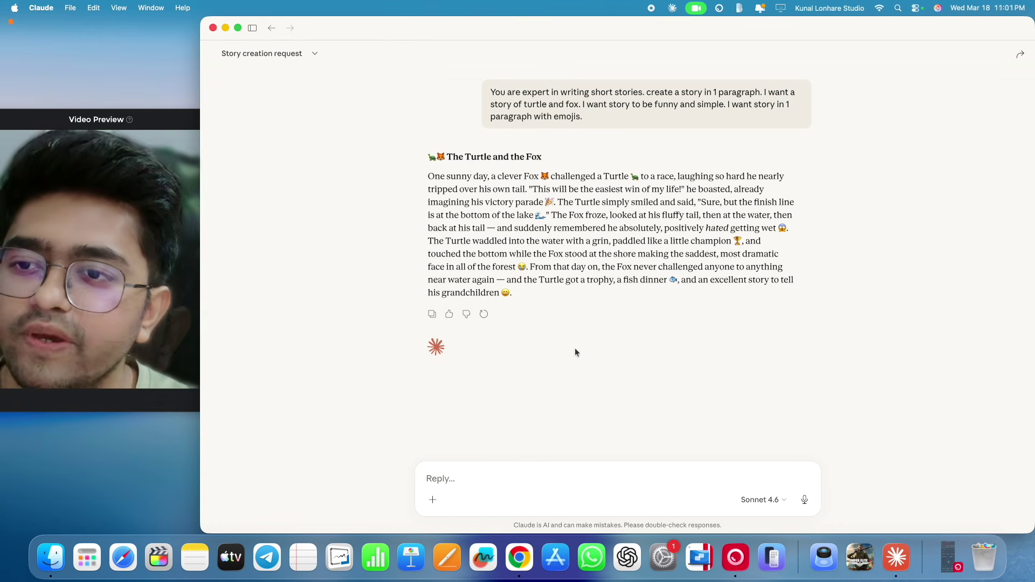
- On the Prompt Engineering Course slide, underline the title and "Prompt Engineering Elements" in red, and move the annotation toolbar off the text
{"action": "key", "text": "ctrl+Right"}
{"action": "left_click_drag", "start_coordinate": [361, 84], "coordinate": [780, 86]}
{"action": "left_click_drag", "start_coordinate": [429, 164], "coordinate": [649, 163]}
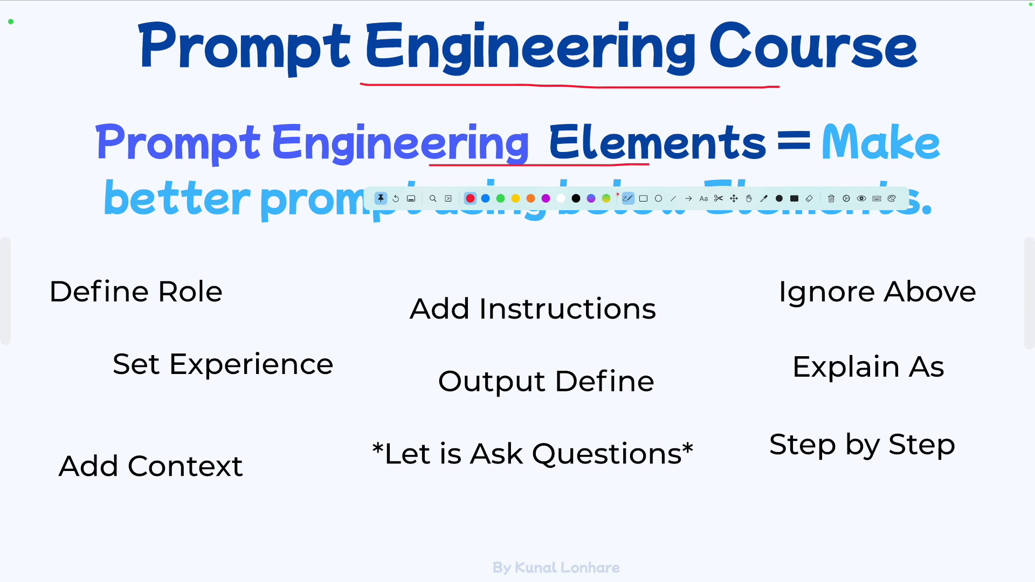
{"action": "mouse_move", "coordinate": [423, 193]}
{"action": "left_mouse_down"}
{"action": "mouse_move", "coordinate": [390, 354]}
{"action": "mouse_move", "coordinate": [326, 550]}
{"action": "left_mouse_up"}
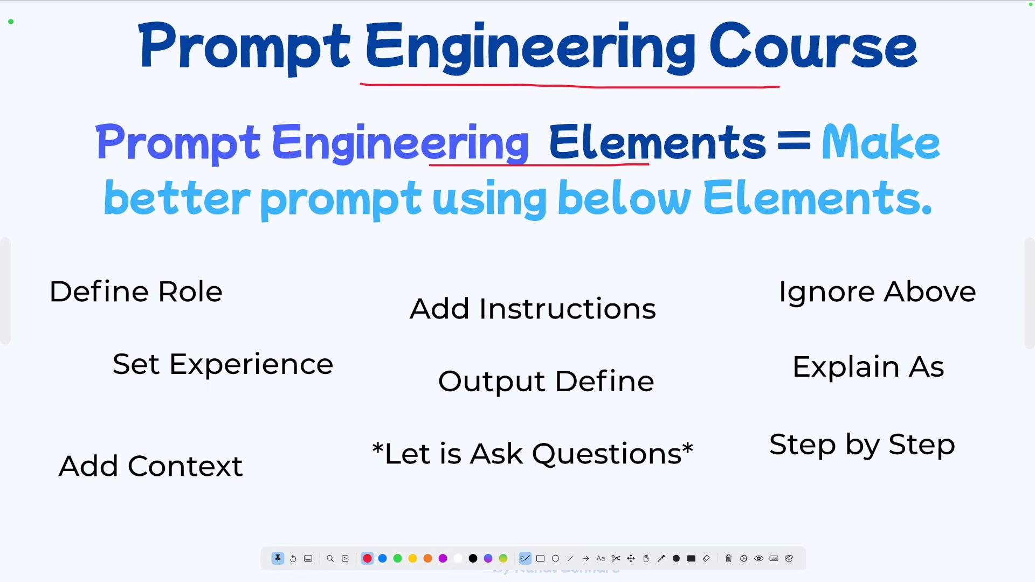
- Mark "Elements" and underline "Make better prompt" in red on the slide, clearing the earlier marks
{"action": "mouse_move", "coordinate": [678, 115]}
{"action": "left_mouse_down"}
{"action": "mouse_move", "coordinate": [607, 106]}
{"action": "mouse_move", "coordinate": [680, 171]}
{"action": "mouse_move", "coordinate": [712, 124]}
{"action": "left_mouse_up"}
{"action": "left_click_drag", "start_coordinate": [856, 169], "coordinate": [957, 168]}
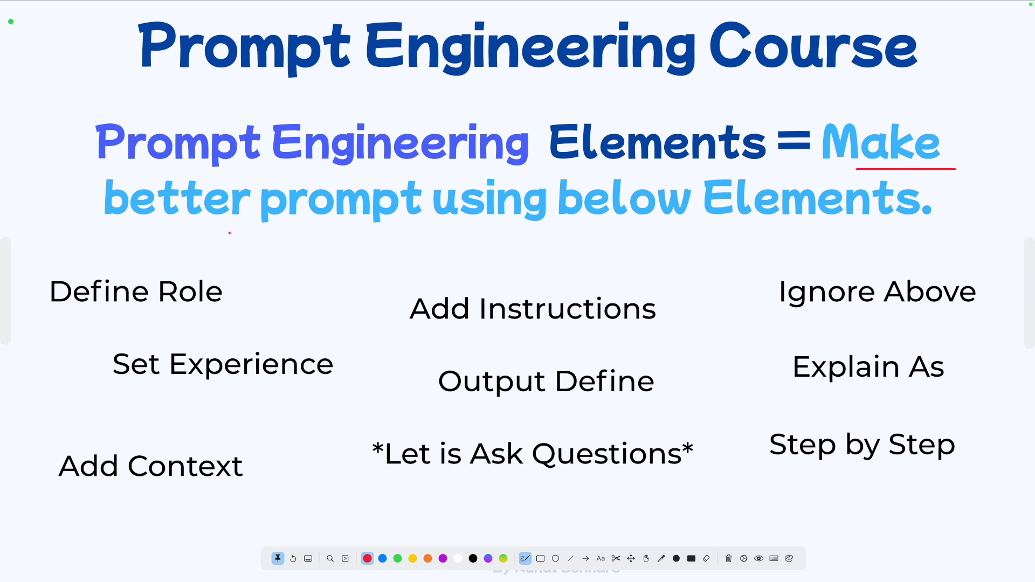
{"action": "left_click_drag", "start_coordinate": [169, 228], "coordinate": [404, 227]}
{"action": "mouse_move", "coordinate": [639, 115]}
{"action": "left_mouse_down"}
{"action": "mouse_move", "coordinate": [551, 129]}
{"action": "mouse_move", "coordinate": [606, 163]}
{"action": "mouse_move", "coordinate": [771, 156]}
{"action": "mouse_move", "coordinate": [629, 104]}
{"action": "left_mouse_up"}
{"action": "left_click_drag", "start_coordinate": [277, 224], "coordinate": [358, 224]}
{"action": "left_click_drag", "start_coordinate": [139, 220], "coordinate": [280, 225]}
- Underline "Define Role" in red, clear the mark, and switch back to the Claude chat
{"action": "mouse_move", "coordinate": [95, 315]}
{"action": "left_mouse_down"}
{"action": "mouse_move", "coordinate": [86, 311]}
{"action": "mouse_move", "coordinate": [199, 310]}
{"action": "left_mouse_up"}
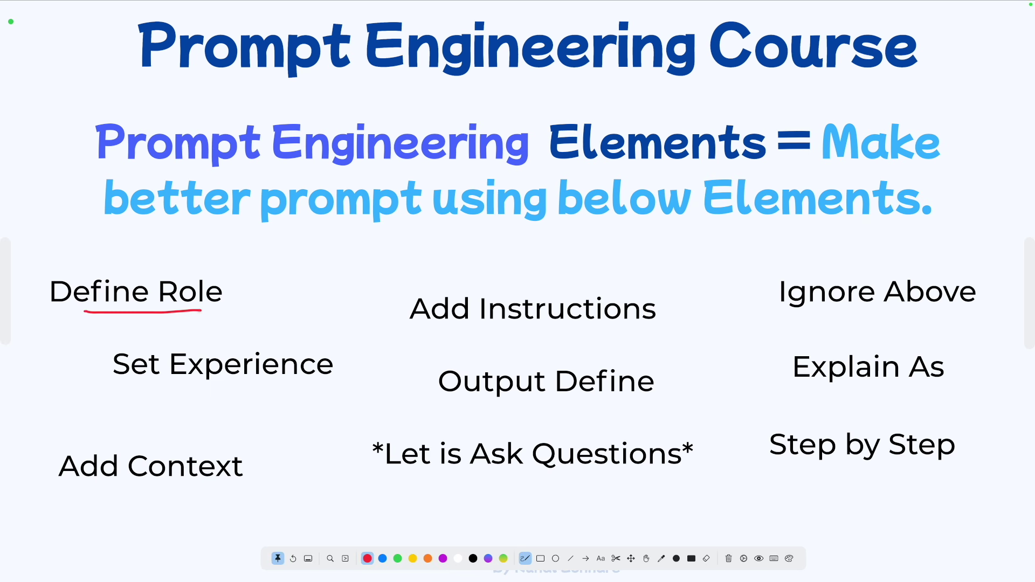
{"action": "key", "text": "Escape"}
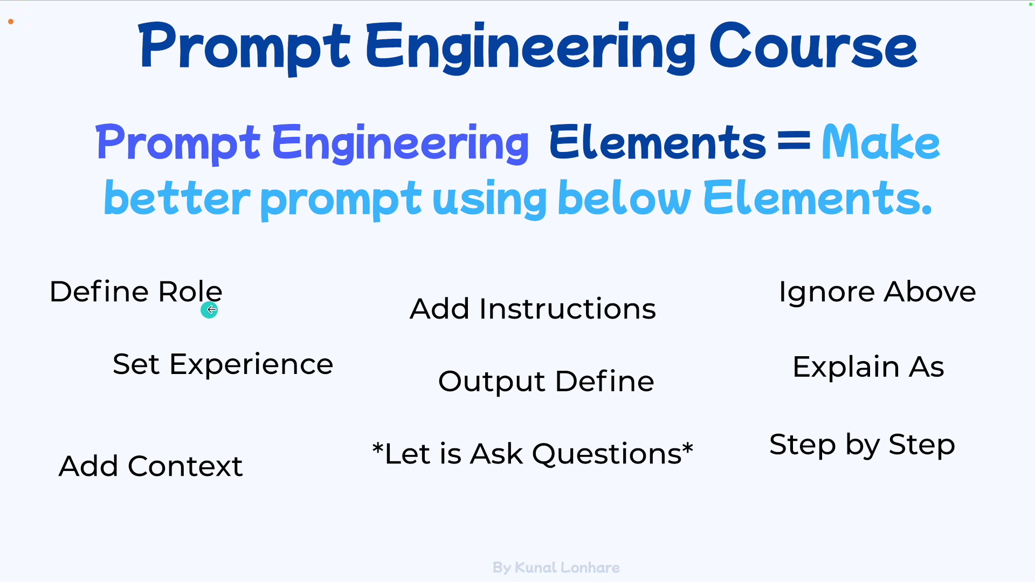
{"action": "key", "text": "ctrl+Left"}
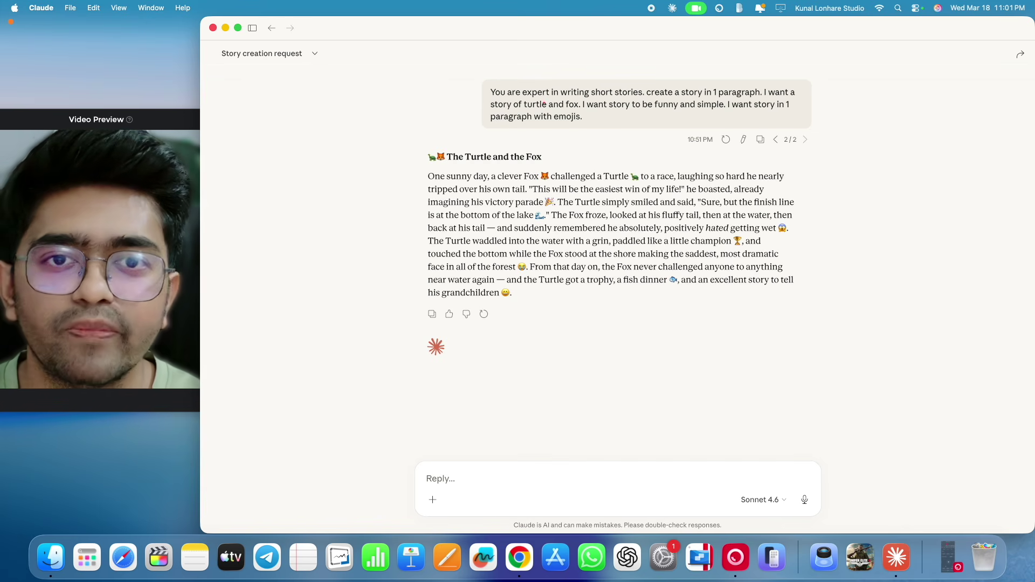
- Underline the role phrase "You are expert in writing short stories" in the prompt in red, and clear the annotation
{"action": "key", "text": "ctrl+a"}
{"action": "left_click_drag", "start_coordinate": [493, 99], "coordinate": [620, 99]}
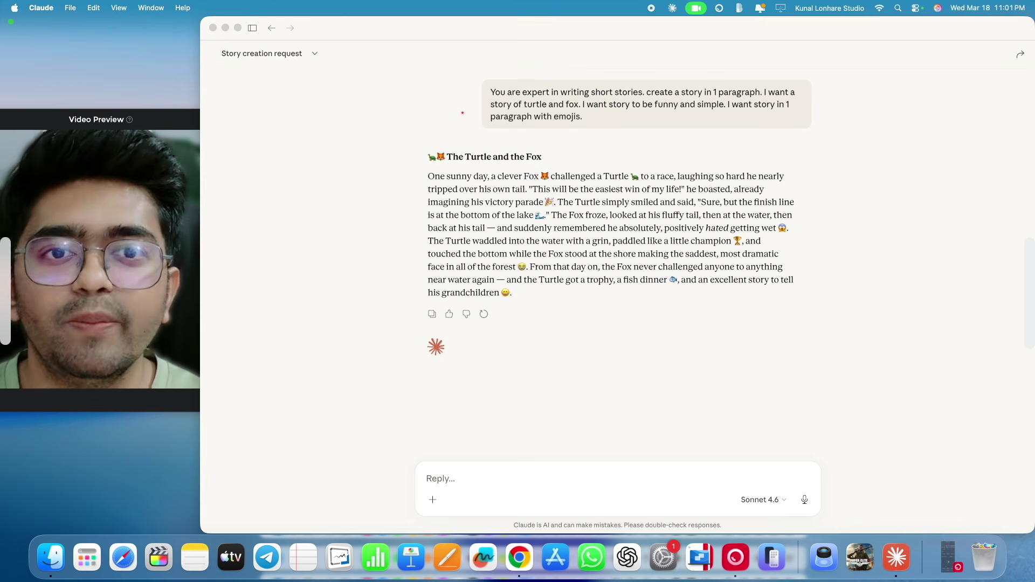
{"action": "key", "text": "Escape"}
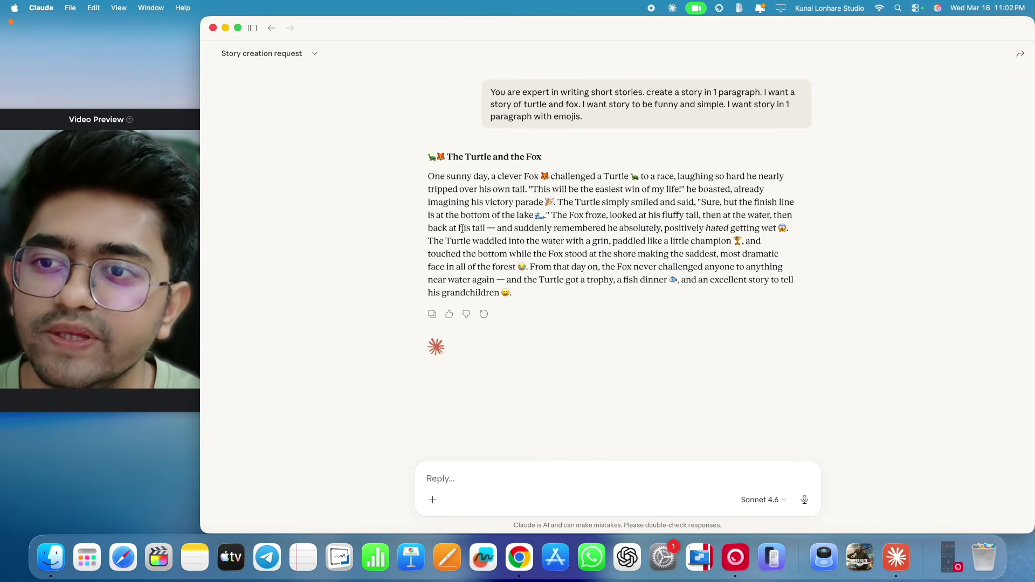
- Check the elements slide, return to the chat, underline "I want a story of turtle and fox" in red, and clear the marks
{"action": "key", "text": "ctrl+Right"}
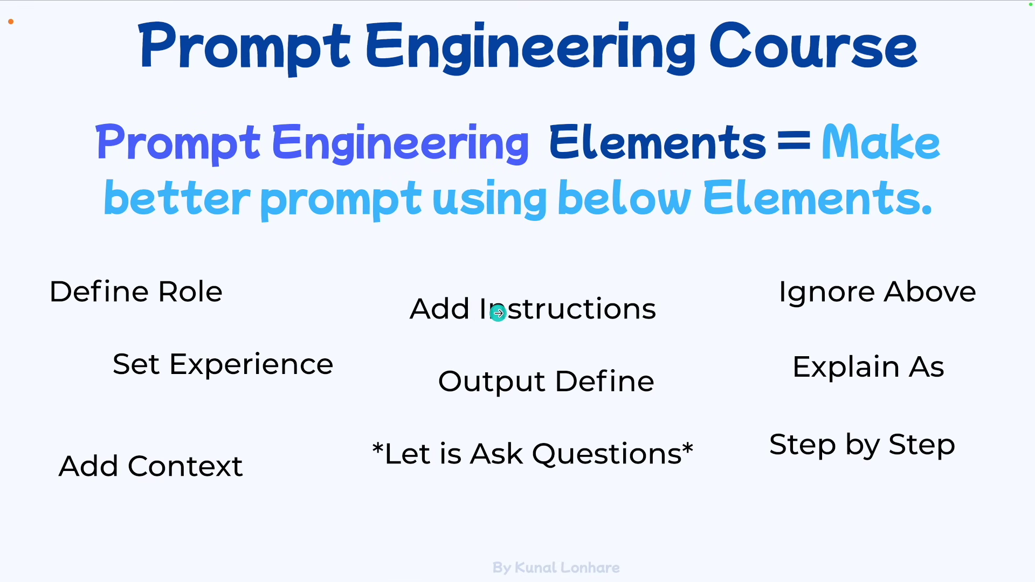
{"action": "key", "text": "ctrl+Left"}
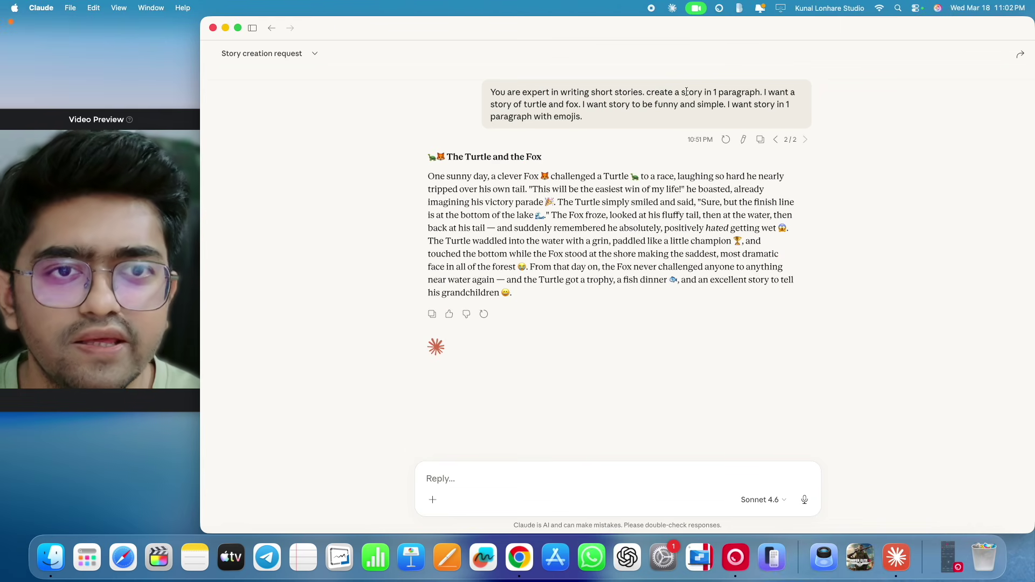
{"action": "key", "text": "ctrl+Tab"}
{"action": "left_click_drag", "start_coordinate": [763, 97], "coordinate": [794, 97]}
{"action": "left_click_drag", "start_coordinate": [502, 110], "coordinate": [575, 111]}
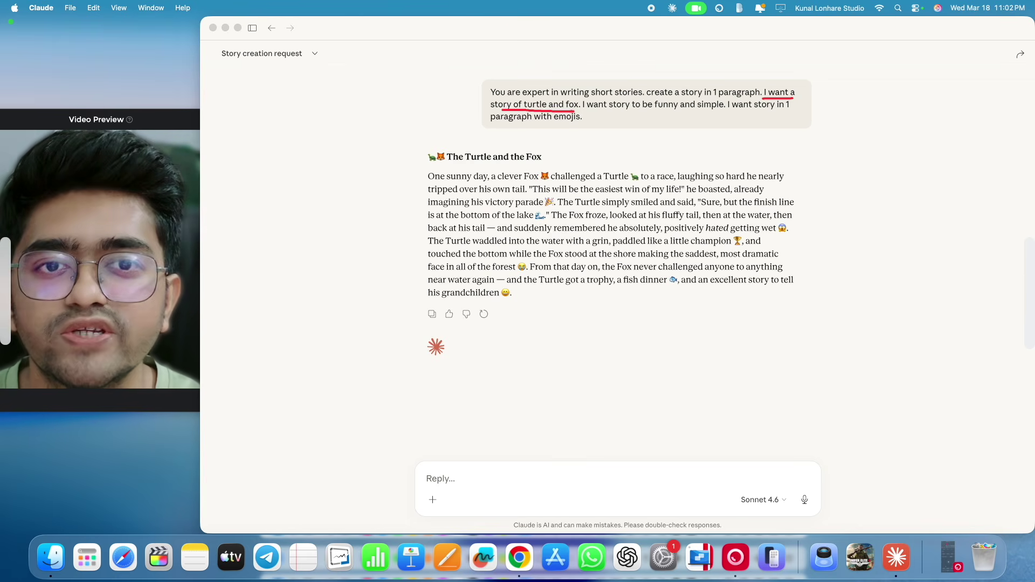
{"action": "key", "text": "Escape"}
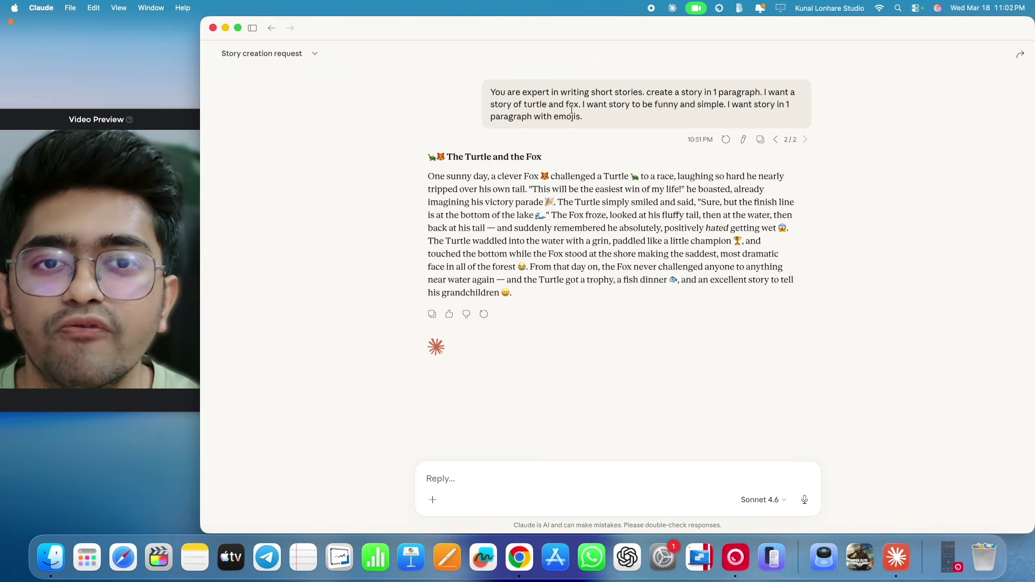
- Highlight the story and the turtle and fox wording in the prompt to show how they relate, and deselect the text
{"action": "left_click_drag", "start_coordinate": [447, 176], "coordinate": [530, 267]}
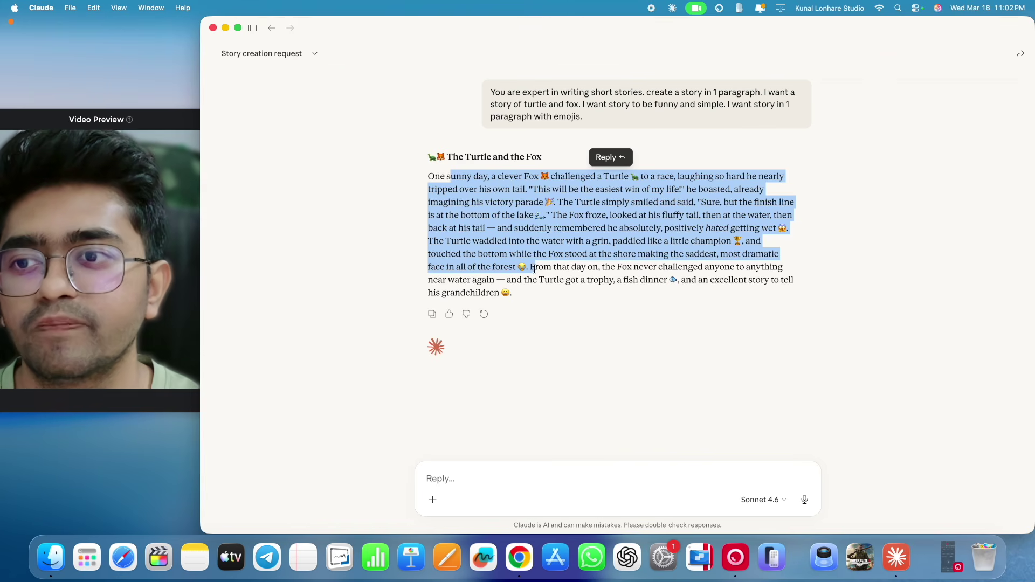
{"action": "left_click", "coordinate": [556, 213]}
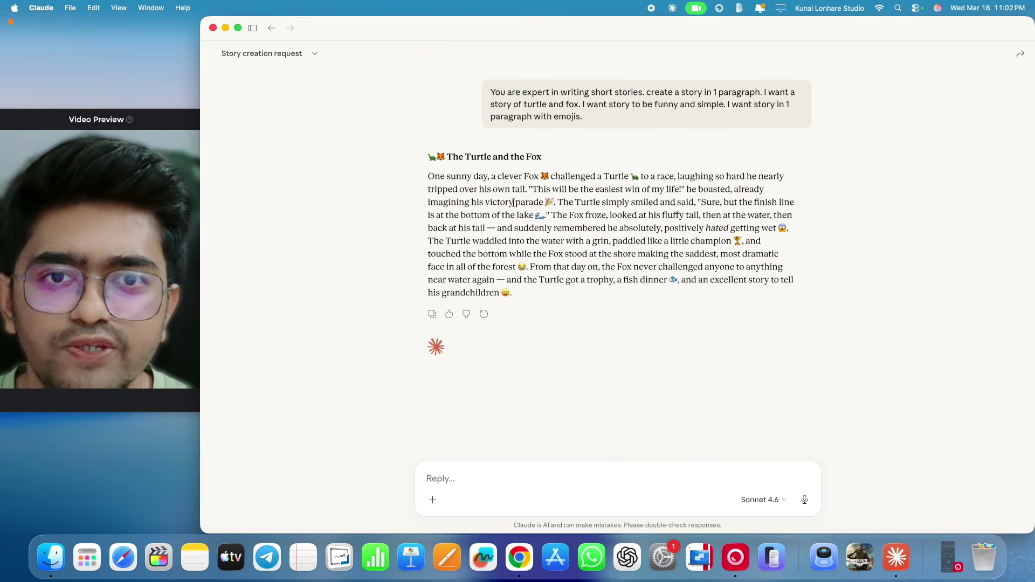
{"action": "left_click_drag", "start_coordinate": [531, 106], "coordinate": [555, 106]}
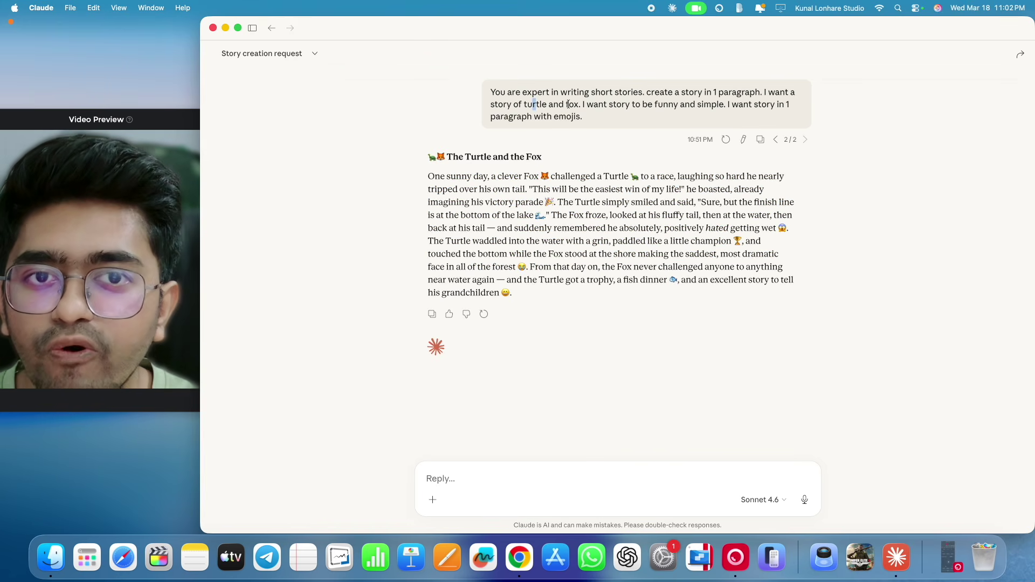
{"action": "left_click_drag", "start_coordinate": [421, 176], "coordinate": [525, 291]}
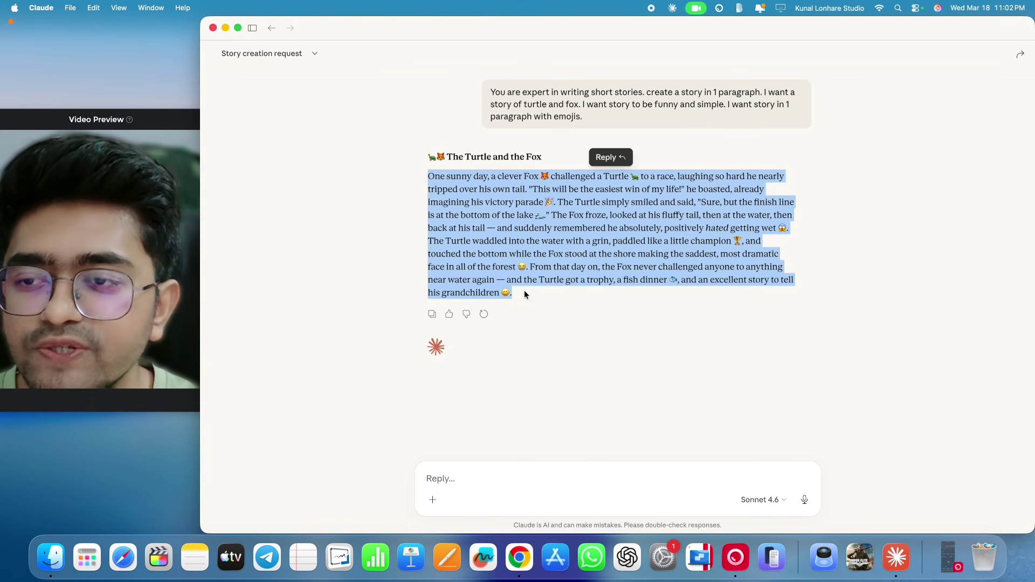
{"action": "left_click", "coordinate": [372, 247]}
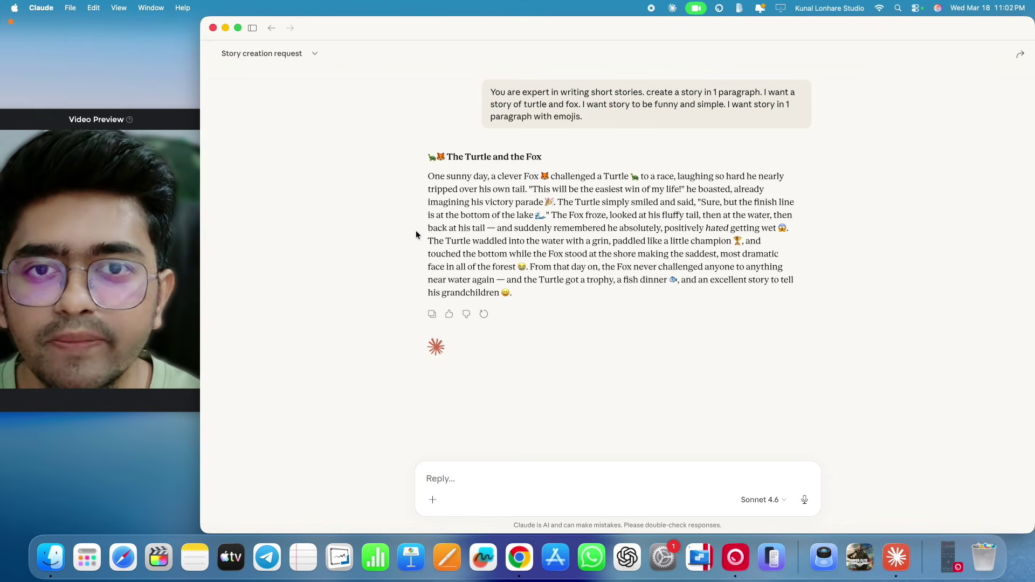
- Mark "Add Context" in red on the elements slide, close the annotation, and return to the Claude chat
{"action": "key", "text": "ctrl+Right"}
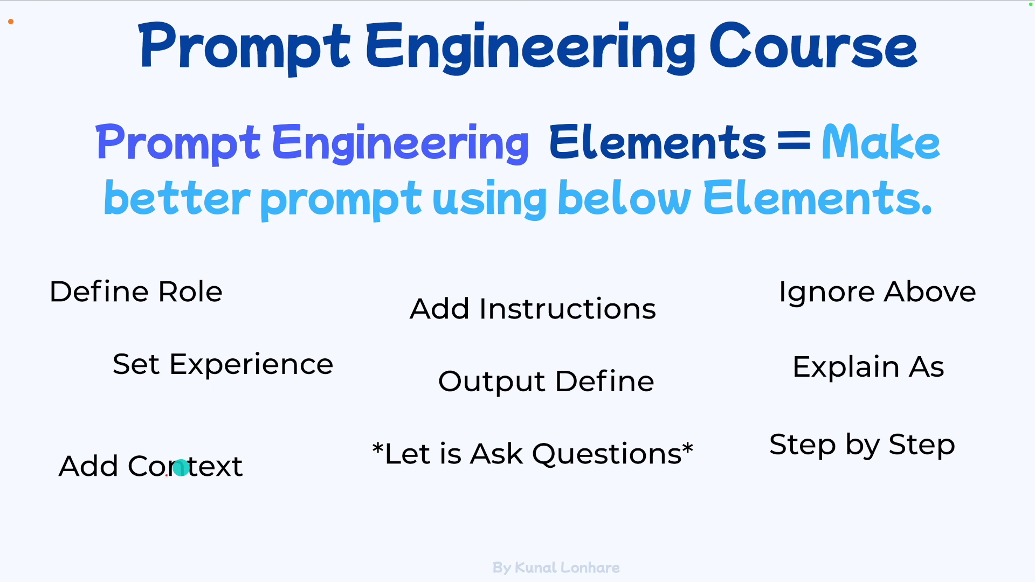
{"action": "key", "text": "ctrl+shift+a"}
{"action": "mouse_move", "coordinate": [127, 449]}
{"action": "left_mouse_down"}
{"action": "mouse_move", "coordinate": [47, 488]}
{"action": "mouse_move", "coordinate": [132, 430]}
{"action": "left_mouse_up"}
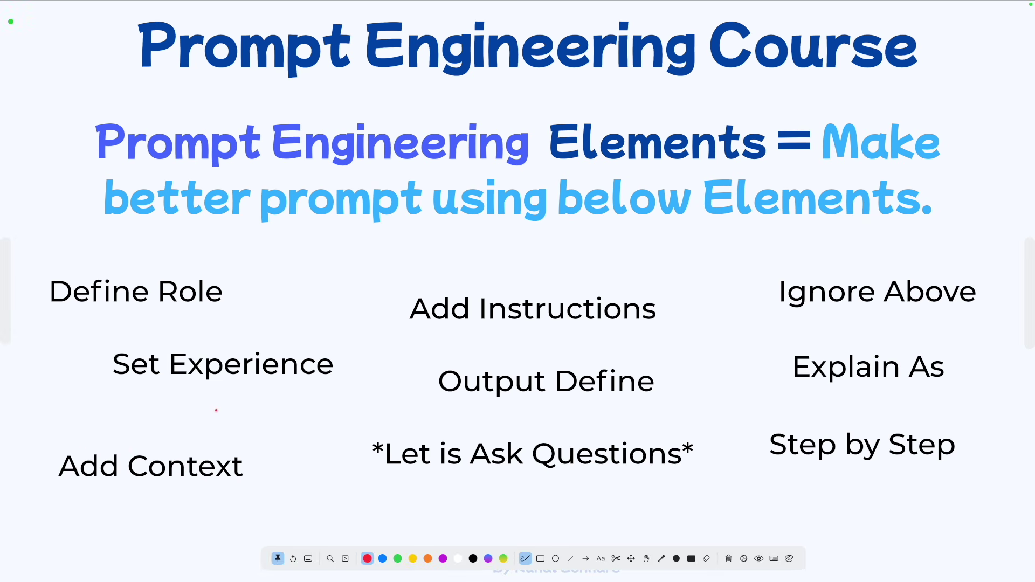
{"action": "key", "text": "ctrl+shift+a"}
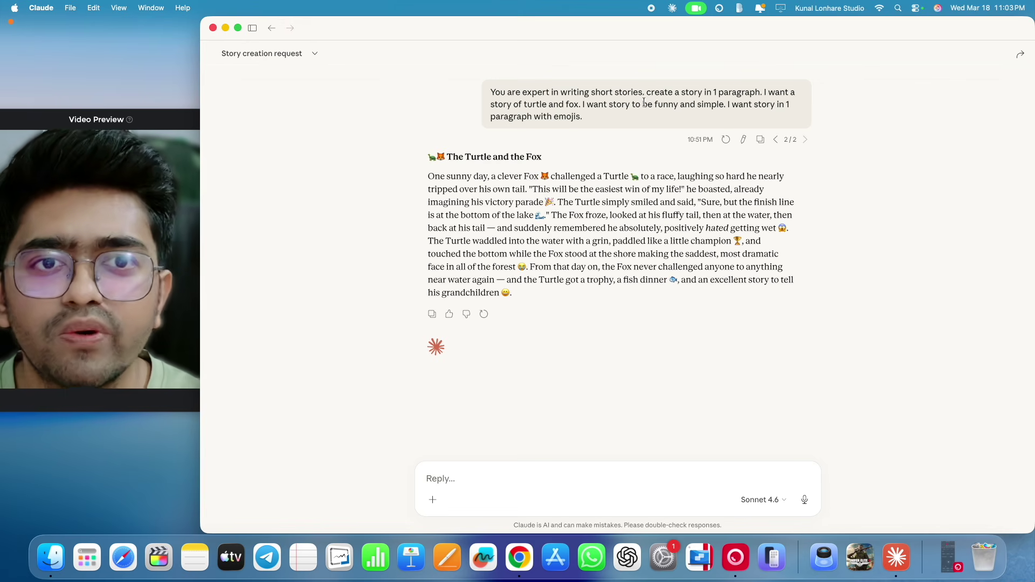
- Underline "funny and simple" in the prompt in red, mark the story below it, and clear the annotations
{"action": "key", "text": "ctrl+shift+a"}
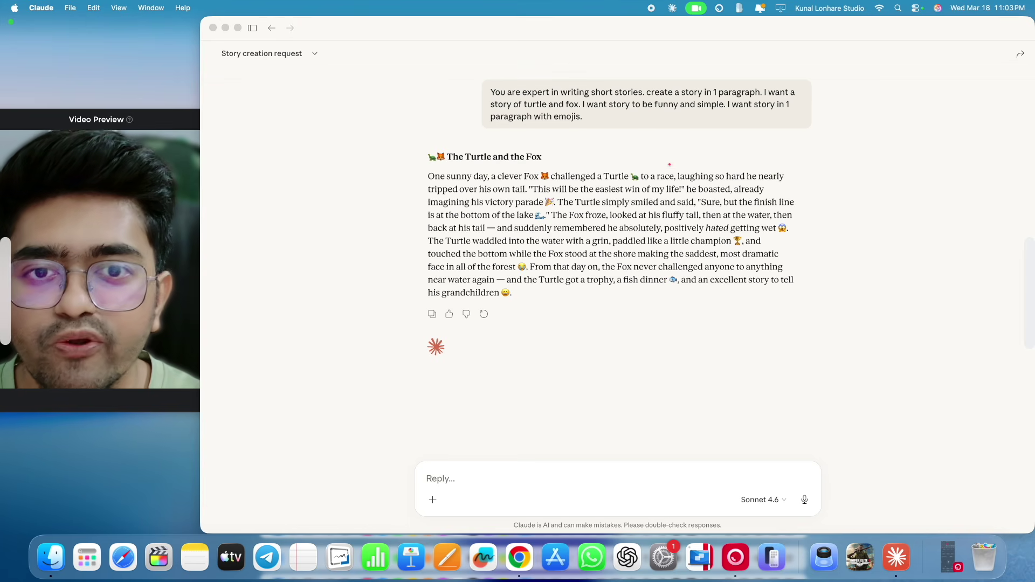
{"action": "left_click_drag", "start_coordinate": [648, 114], "coordinate": [711, 114]}
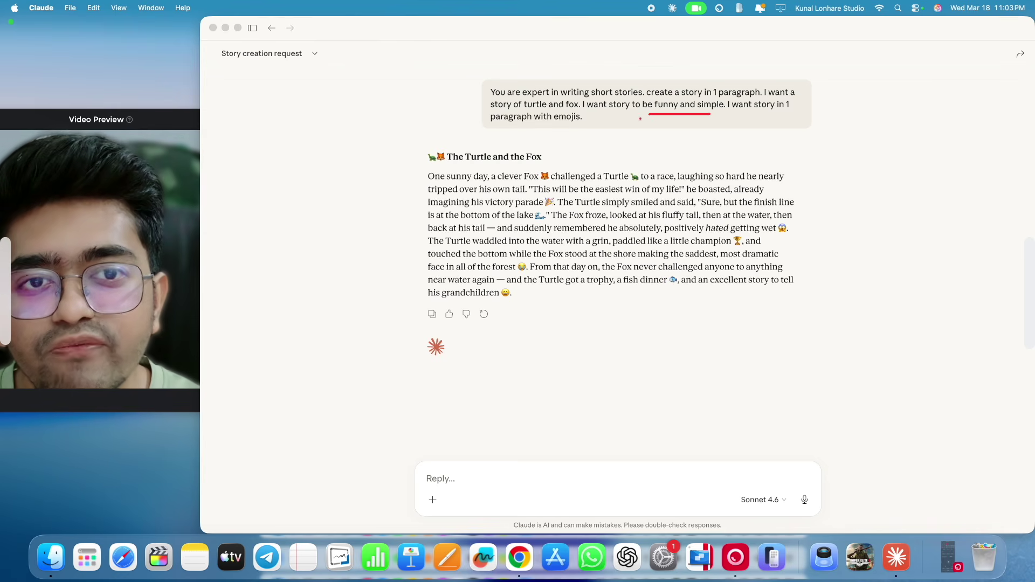
{"action": "mouse_move", "coordinate": [664, 118]}
{"action": "left_mouse_down"}
{"action": "mouse_move", "coordinate": [674, 162]}
{"action": "mouse_move", "coordinate": [717, 146]}
{"action": "mouse_move", "coordinate": [715, 154]}
{"action": "mouse_move", "coordinate": [749, 148]}
{"action": "mouse_move", "coordinate": [736, 157]}
{"action": "left_mouse_up"}
{"action": "mouse_move", "coordinate": [512, 170]}
{"action": "left_mouse_down"}
{"action": "mouse_move", "coordinate": [374, 256]}
{"action": "mouse_move", "coordinate": [489, 190]}
{"action": "left_mouse_up"}
{"action": "key", "text": "Escape"}
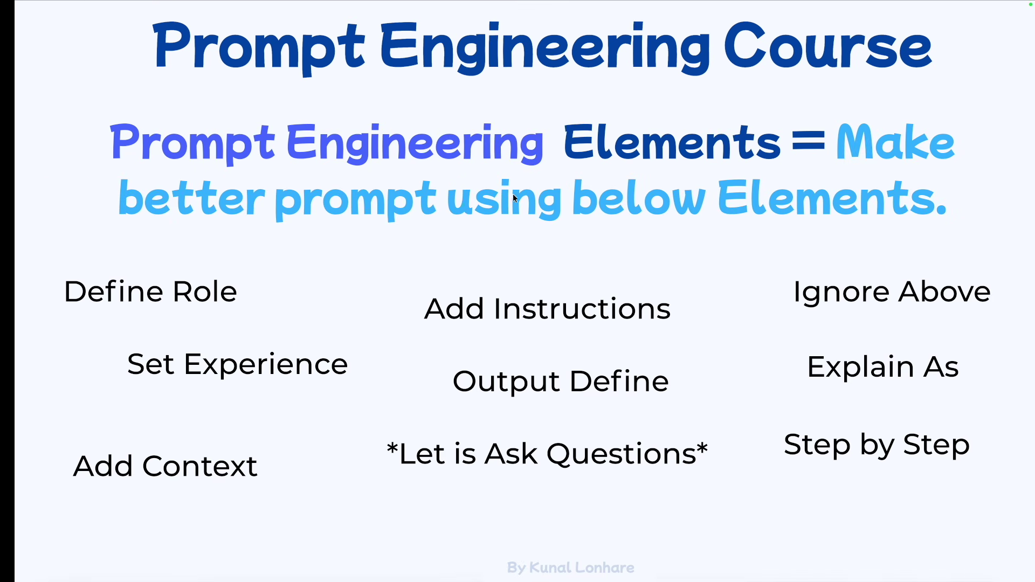
- On the elements slide, underline "Define Role", "Add Instructions" and "Add Context", mark "Output Define", clear the marks, and return to the chat
{"action": "key", "text": "super+shift+a"}
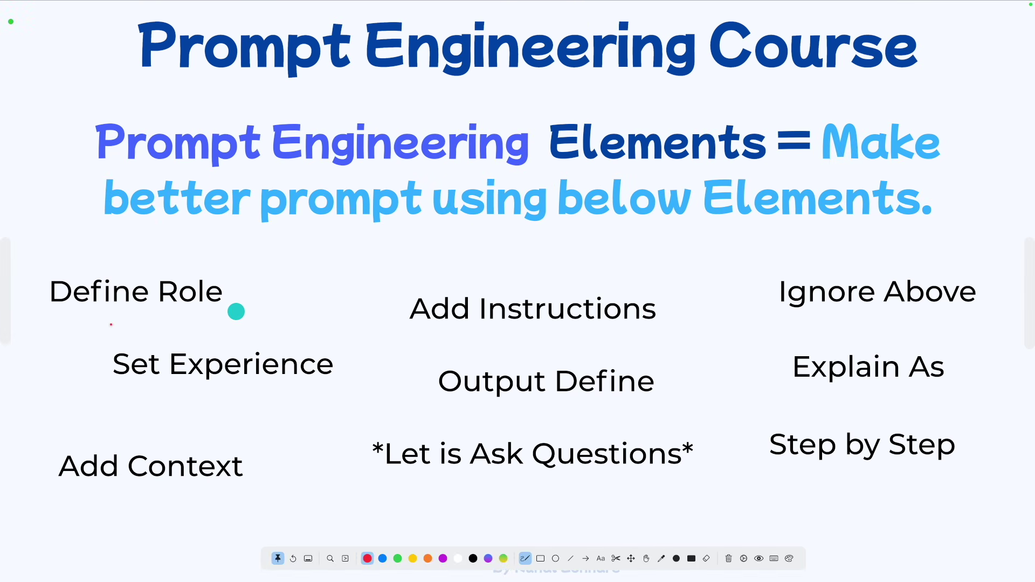
{"action": "left_click_drag", "start_coordinate": [100, 315], "coordinate": [212, 317]}
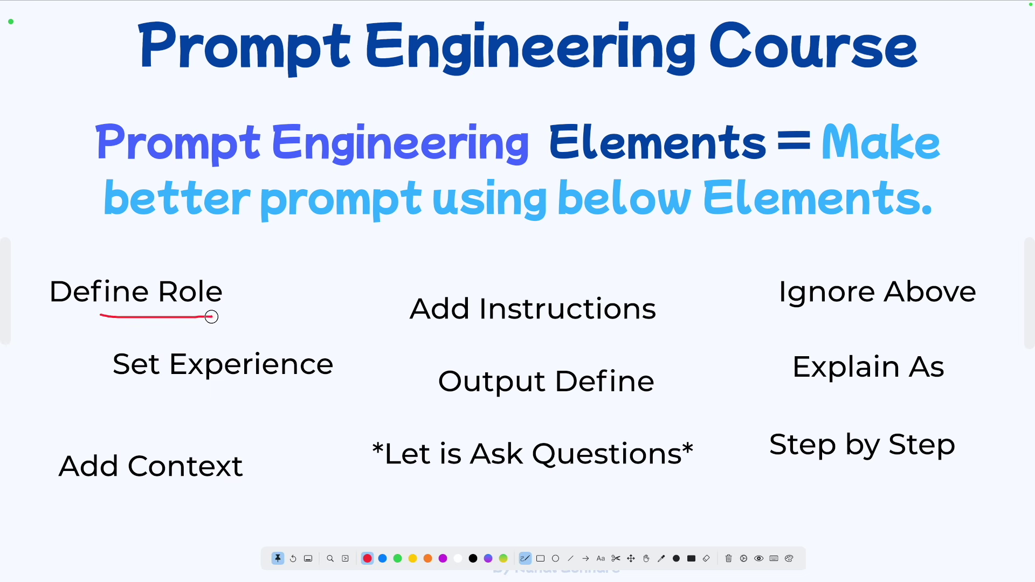
{"action": "left_click_drag", "start_coordinate": [478, 333], "coordinate": [617, 323]}
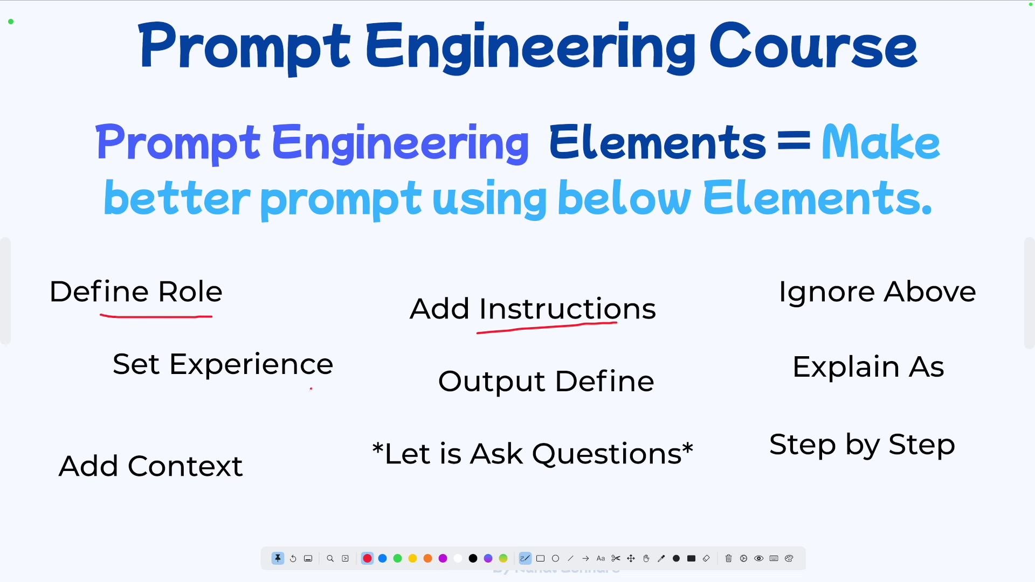
{"action": "left_click_drag", "start_coordinate": [121, 490], "coordinate": [246, 486]}
{"action": "mouse_move", "coordinate": [460, 410]}
{"action": "left_mouse_down"}
{"action": "mouse_move", "coordinate": [670, 403]}
{"action": "mouse_move", "coordinate": [548, 358]}
{"action": "mouse_move", "coordinate": [435, 393]}
{"action": "mouse_move", "coordinate": [465, 412]}
{"action": "left_mouse_up"}
{"action": "key", "text": "Delete"}
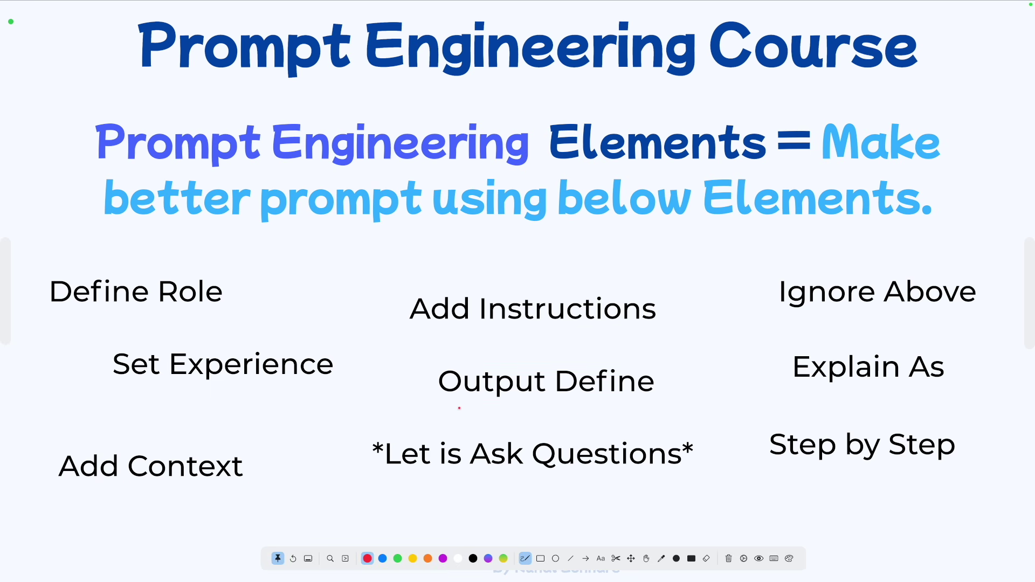
{"action": "key", "text": "Escape"}
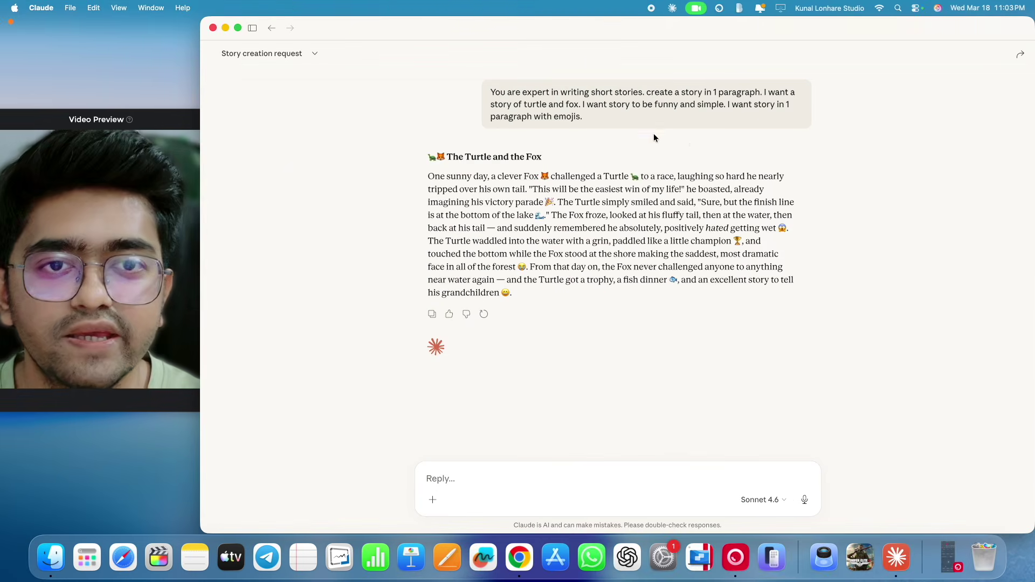
- Underline "I want story in 1 paragraph with emojis" in the prompt and outline the whole story paragraph in red
{"action": "key", "text": "ctrl+shift+a"}
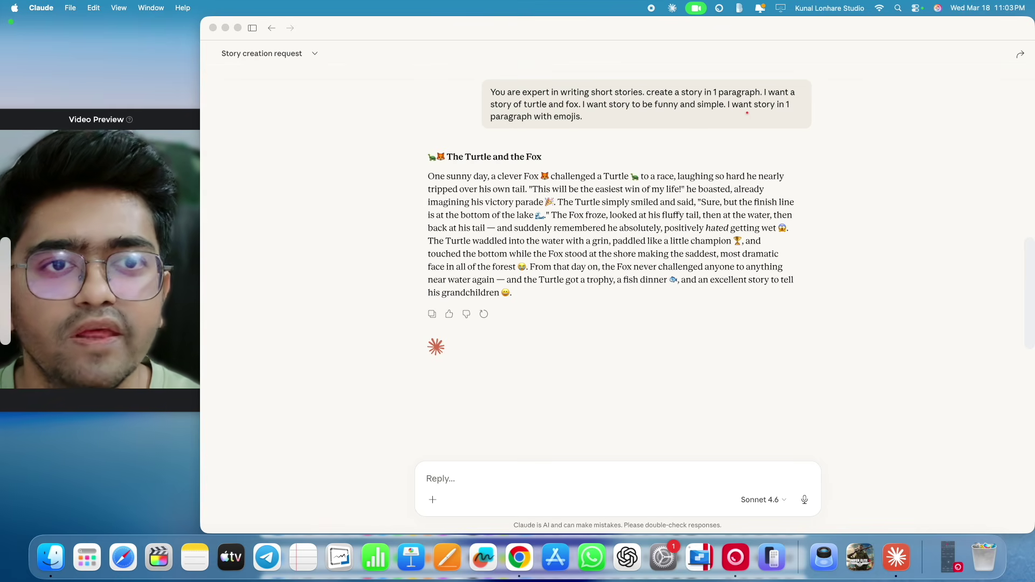
{"action": "left_click_drag", "start_coordinate": [734, 114], "coordinate": [791, 113]}
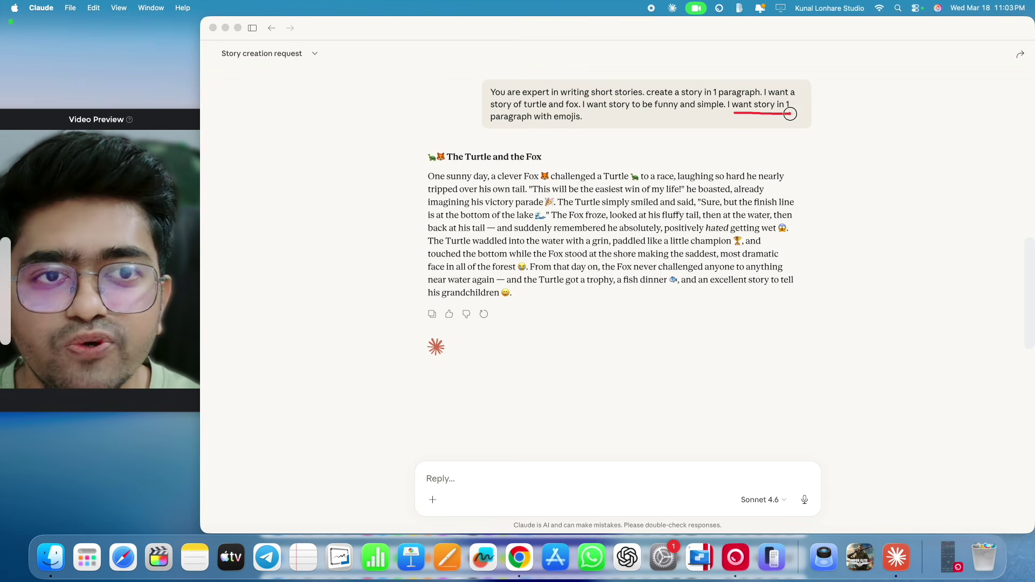
{"action": "left_click_drag", "start_coordinate": [490, 131], "coordinate": [601, 130]}
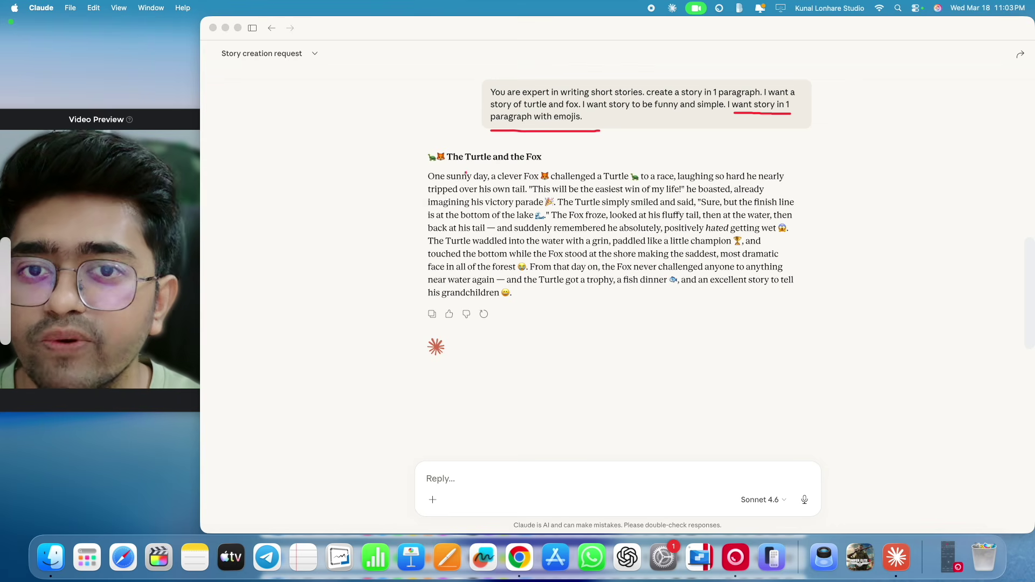
{"action": "mouse_move", "coordinate": [456, 170]}
{"action": "left_mouse_down"}
{"action": "mouse_move", "coordinate": [404, 294]}
{"action": "mouse_move", "coordinate": [747, 318]}
{"action": "mouse_move", "coordinate": [839, 183]}
{"action": "mouse_move", "coordinate": [467, 179]}
{"action": "left_mouse_up"}
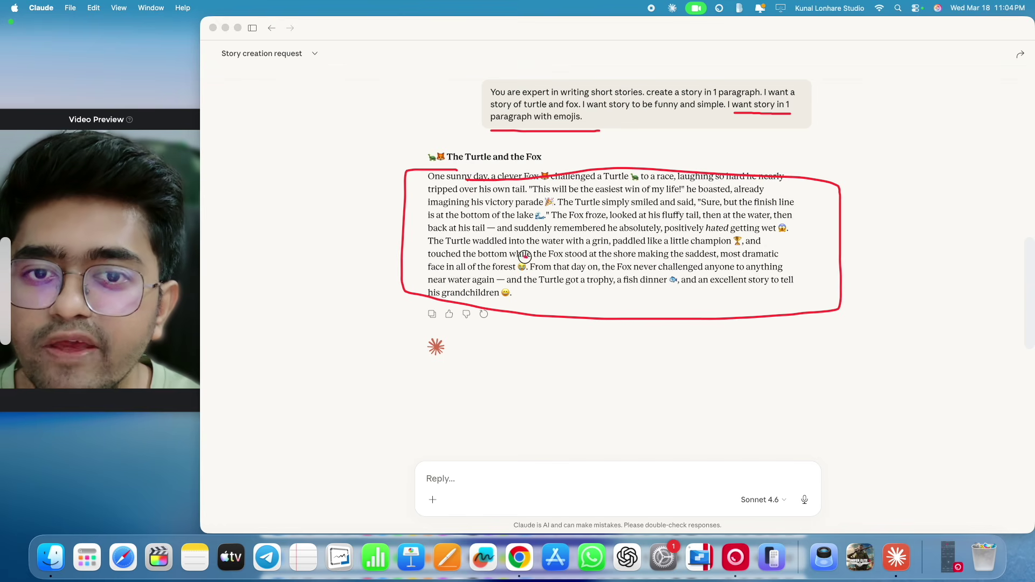
- Circle several emojis in the turtle and fox story in red, and clear the annotations
{"action": "left_click_drag", "start_coordinate": [534, 261], "coordinate": [532, 260]}
{"action": "mouse_move", "coordinate": [739, 229]}
{"action": "left_mouse_down"}
{"action": "mouse_move", "coordinate": [735, 251]}
{"action": "mouse_move", "coordinate": [746, 232]}
{"action": "left_mouse_up"}
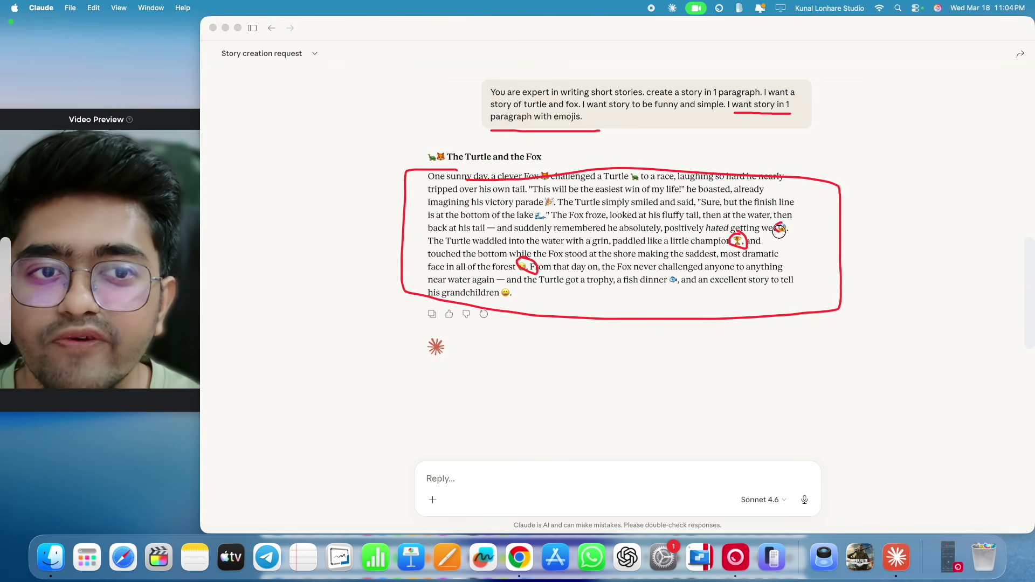
{"action": "key", "text": "Escape"}
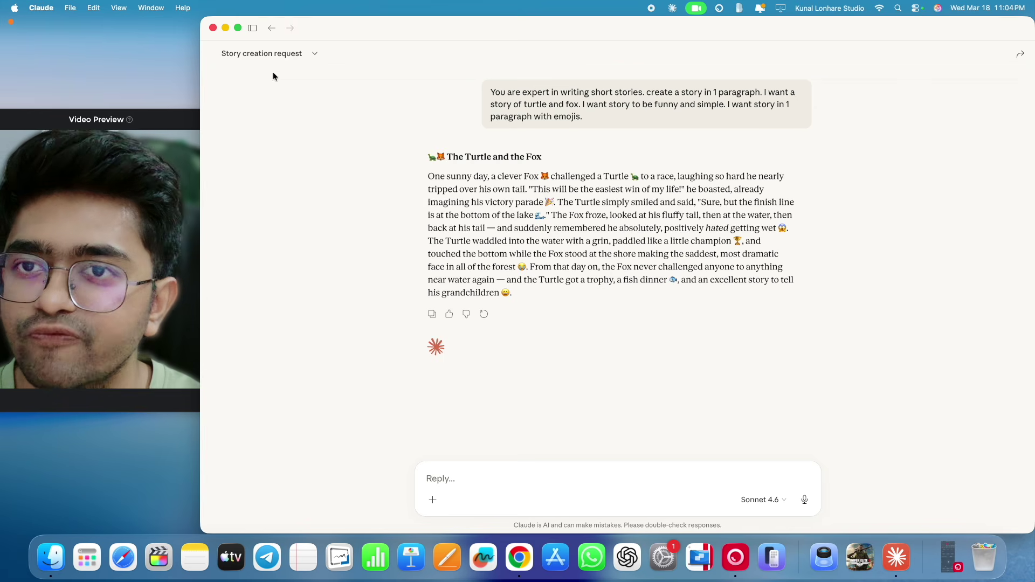
- Start a new chat and write the role sentence "You are expert in teaching prompt engineering." in the prompt
{"action": "left_click", "coordinate": [256, 35]}
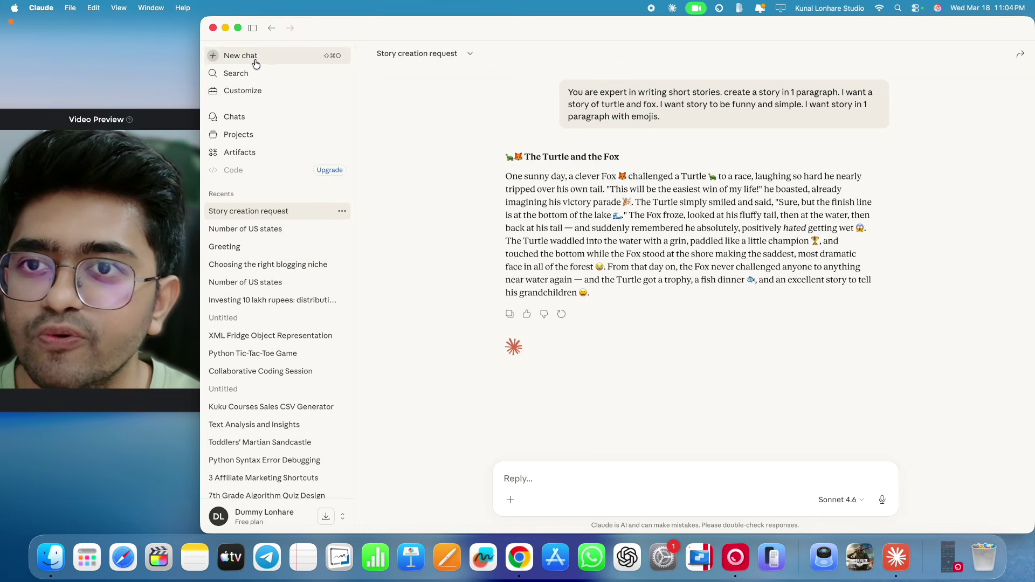
{"action": "left_click", "coordinate": [252, 57]}
{"action": "left_click", "coordinate": [256, 33]}
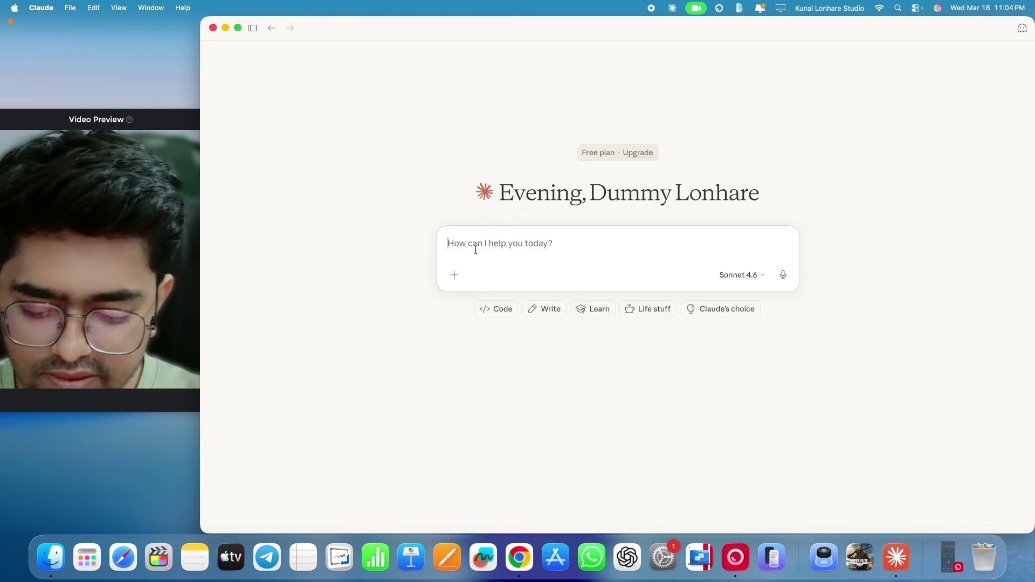
{"action": "type", "text": "You ar"}
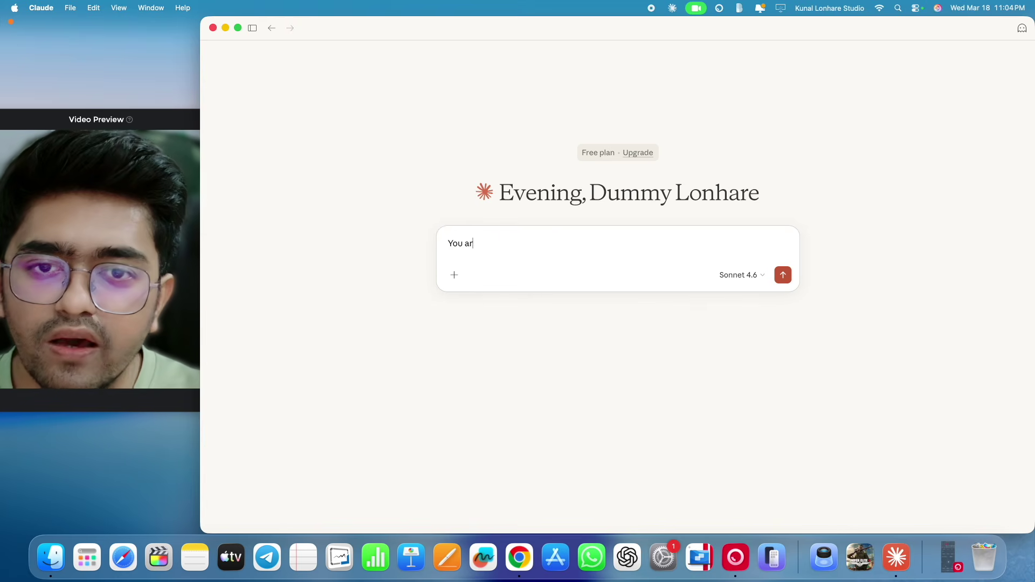
{"action": "type", "text": "e expert in teaching promp"}
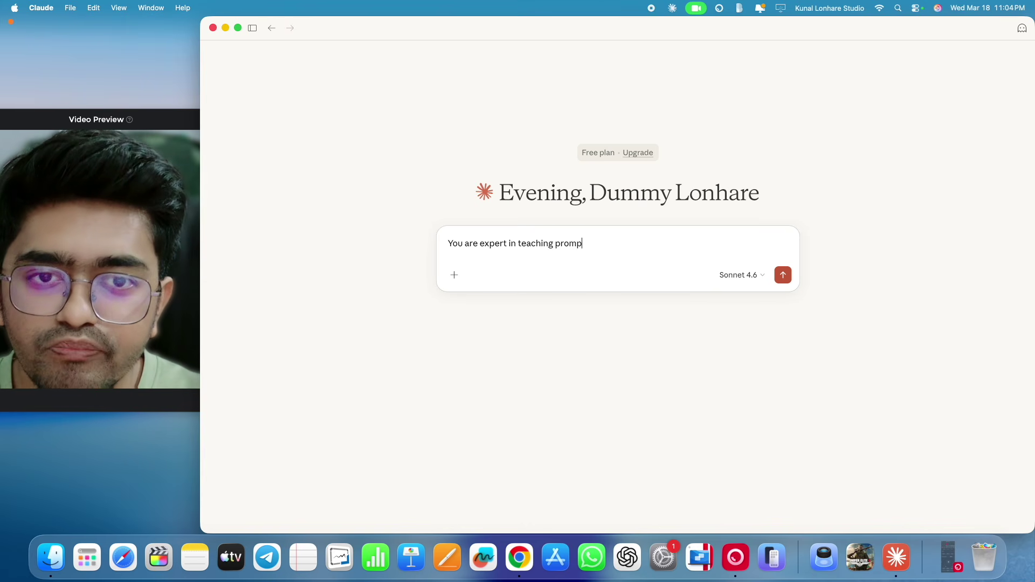
{"action": "type", "text": "t engine"}
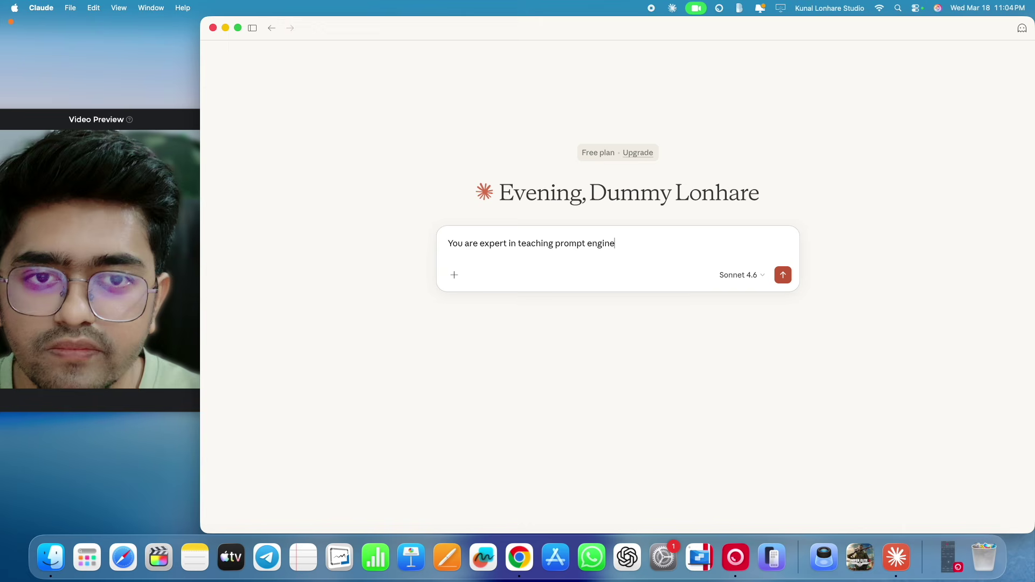
{"action": "type", "text": "ering."}
{"action": "left_click_drag", "start_coordinate": [472, 244], "coordinate": [636, 252]}
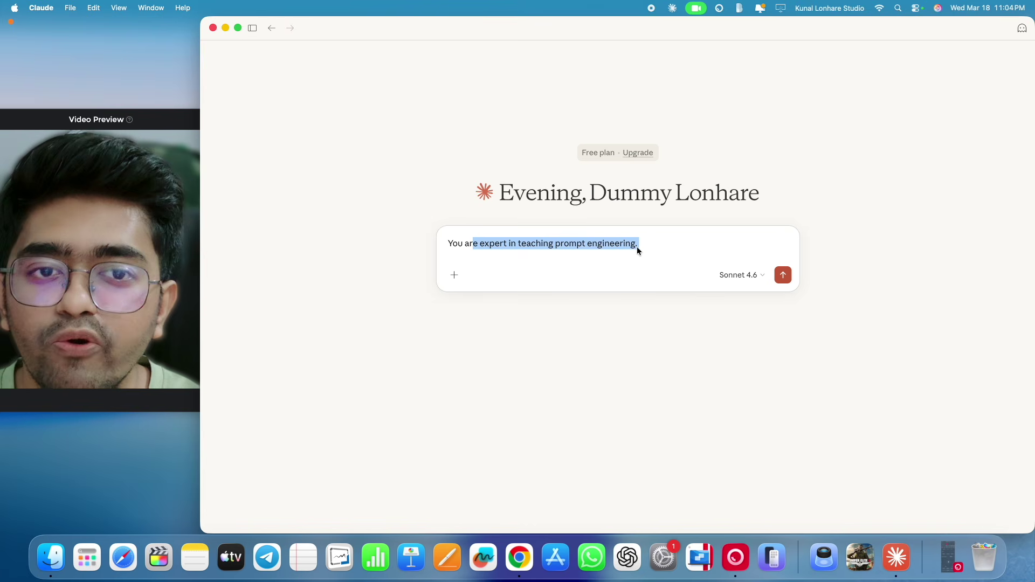
{"action": "left_click", "coordinate": [637, 251]}
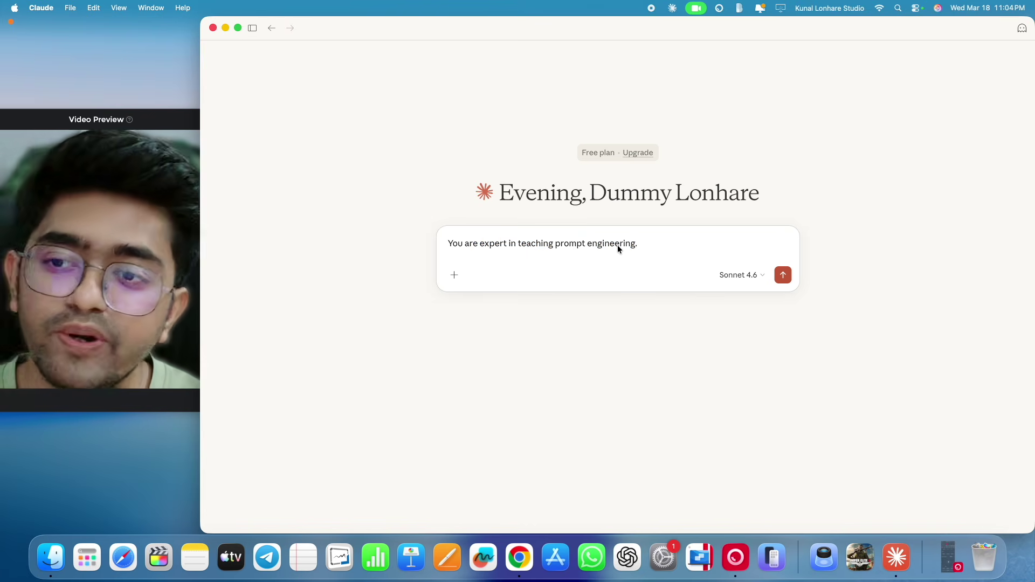
- Check "Define Role" and "Set Experience" on the elements slide, and add "You have 3 years of experience teaching prompt engineering to students." to the prompt
{"action": "key", "text": "ctrl+Right"}
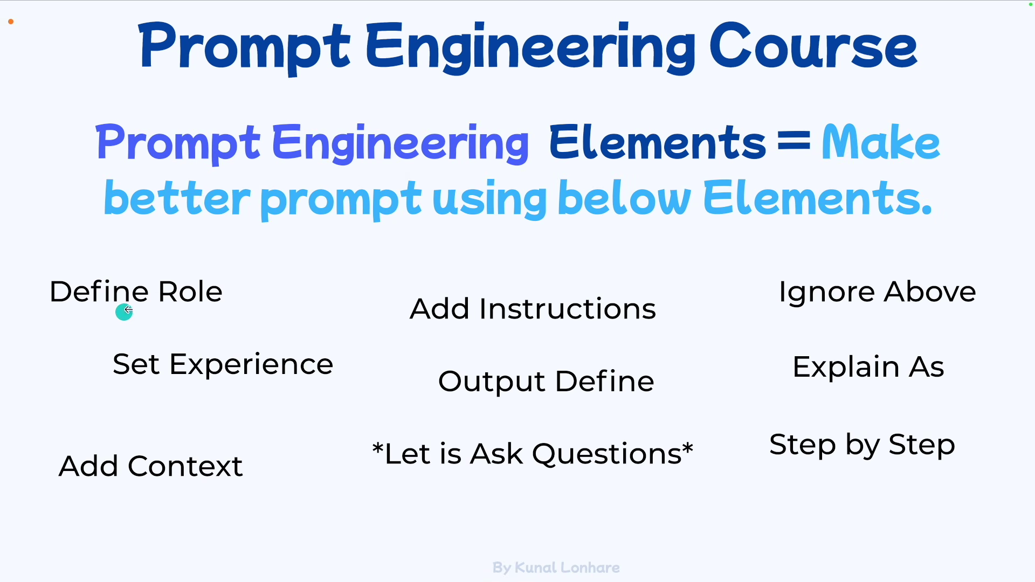
{"action": "key", "text": "ctrl+Left"}
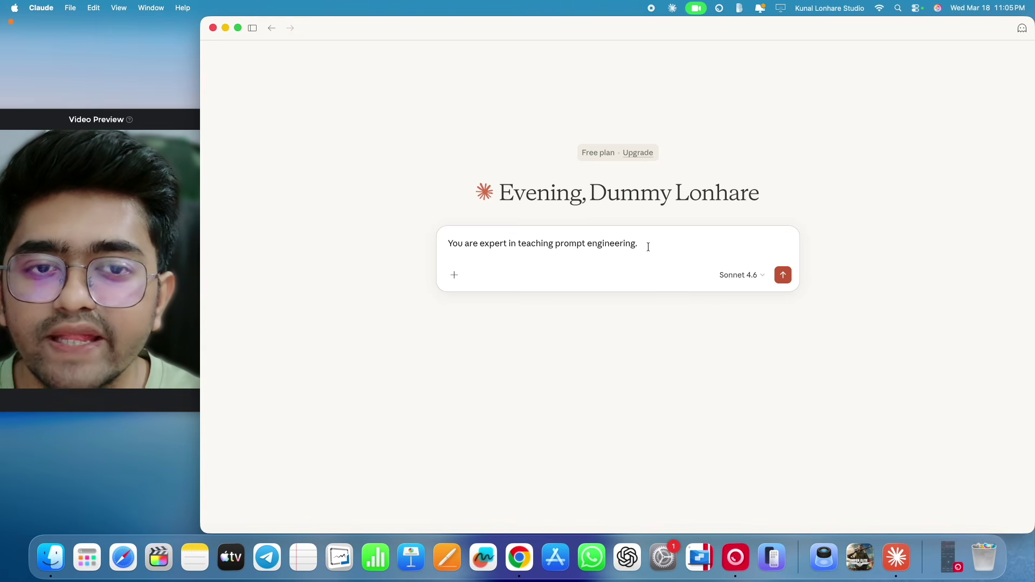
{"action": "key", "text": "ctrl+Right"}
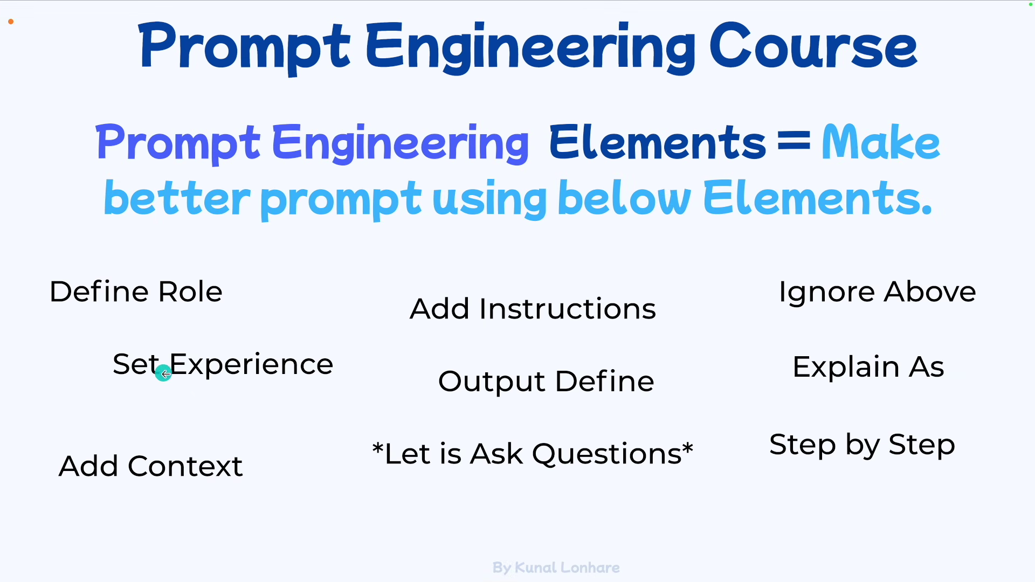
{"action": "key", "text": "ctrl+Left"}
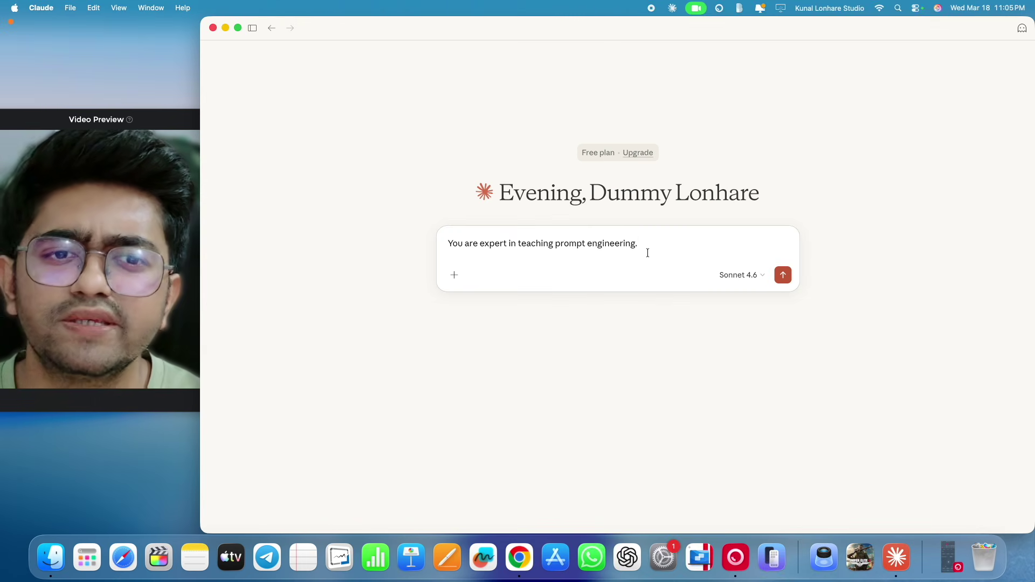
{"action": "type", "text": "You"}
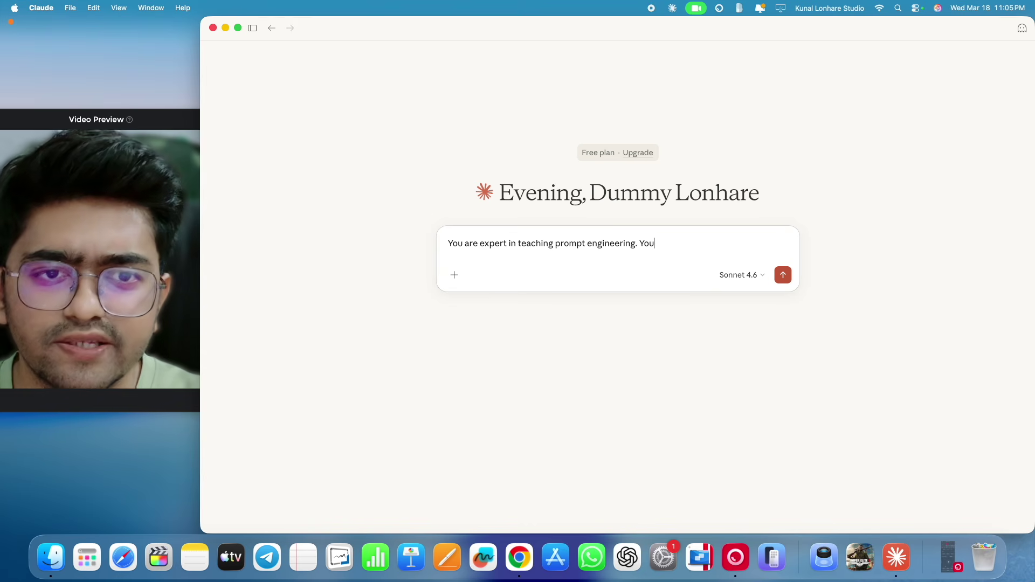
{"action": "type", "text": " have"}
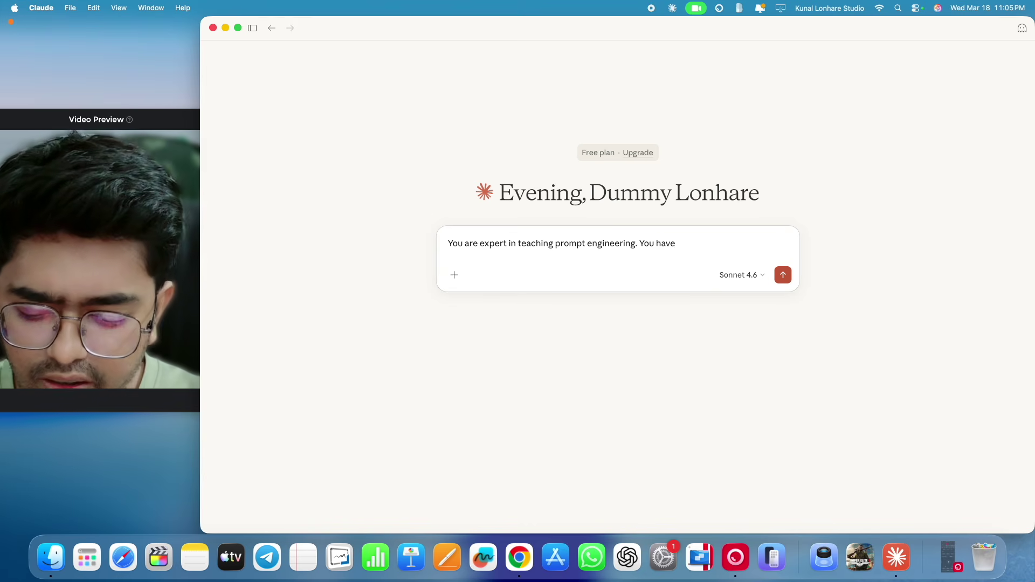
{"action": "type", "text": " 3 years "}
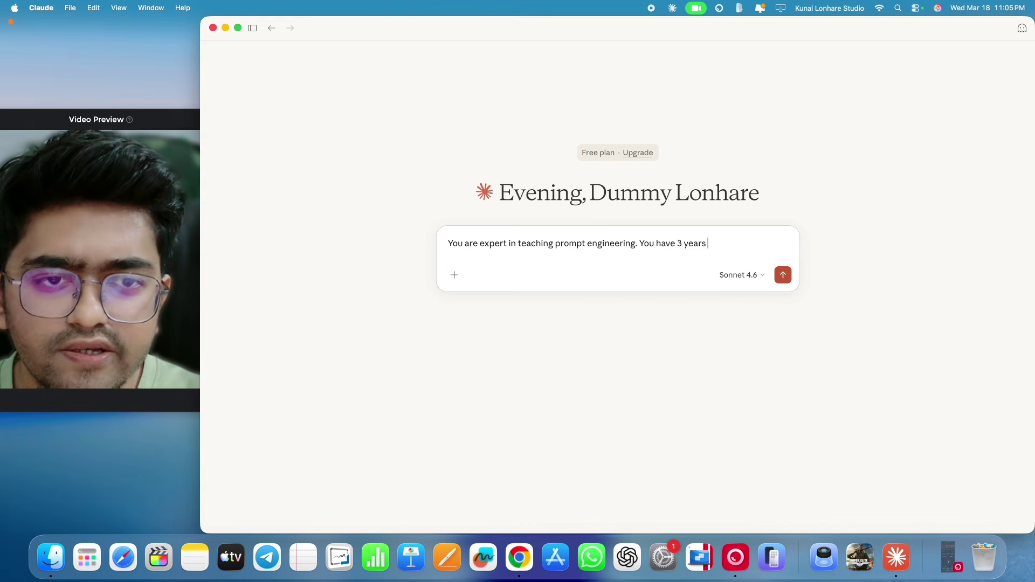
{"action": "type", "text": "of exper"}
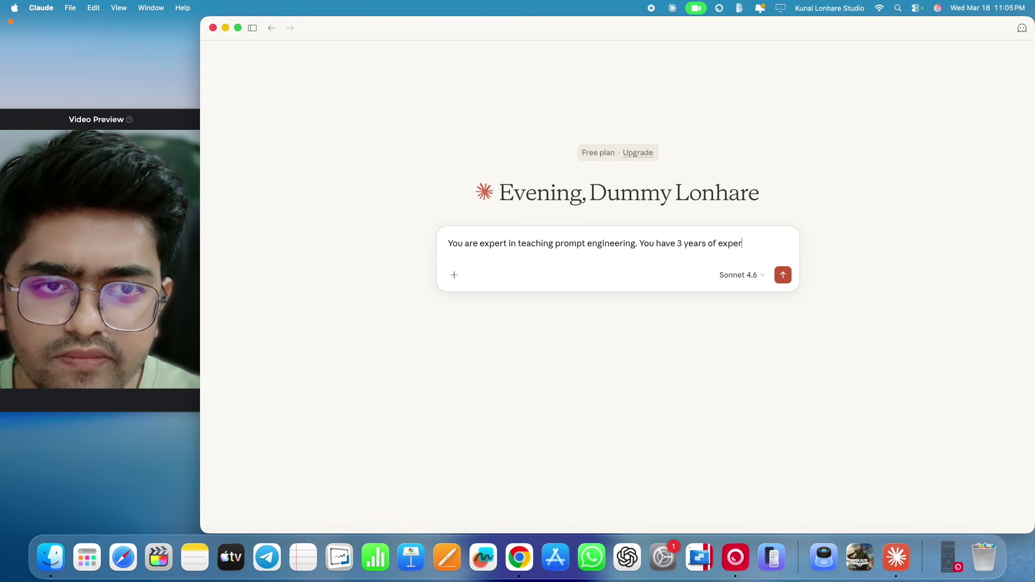
{"action": "type", "text": "ience "}
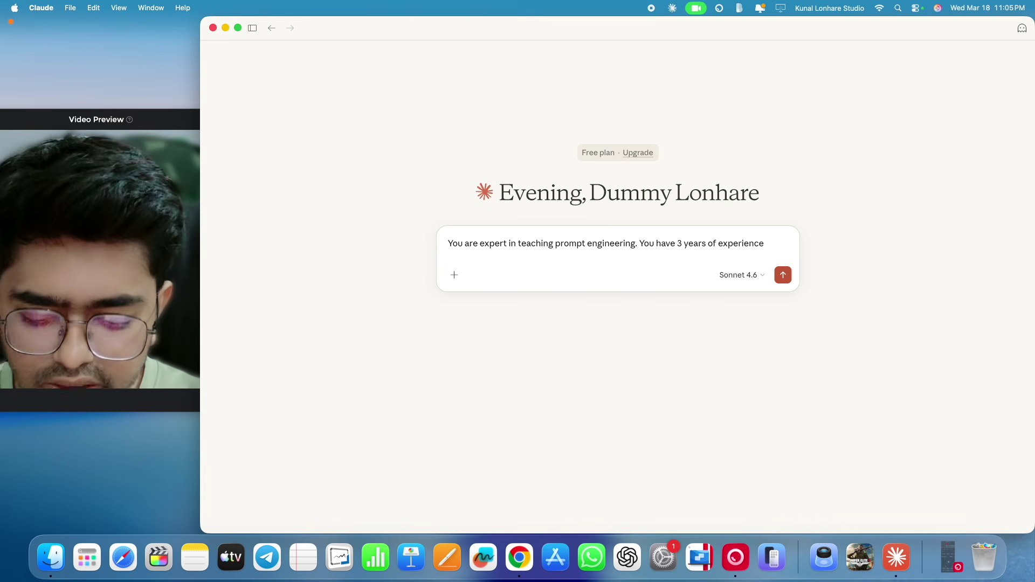
{"action": "type", "text": "teaching"}
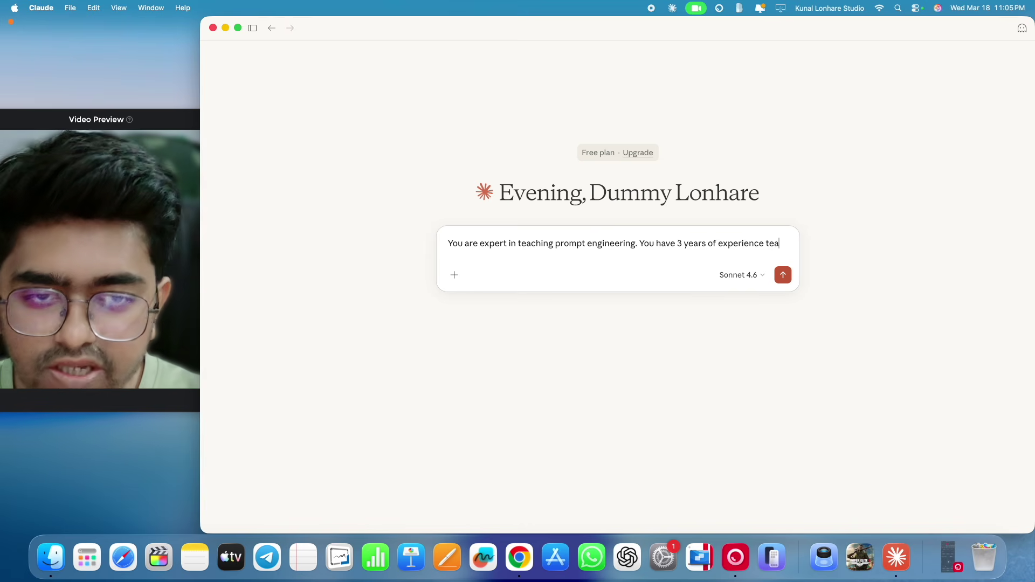
{"action": "type", "text": " t"}
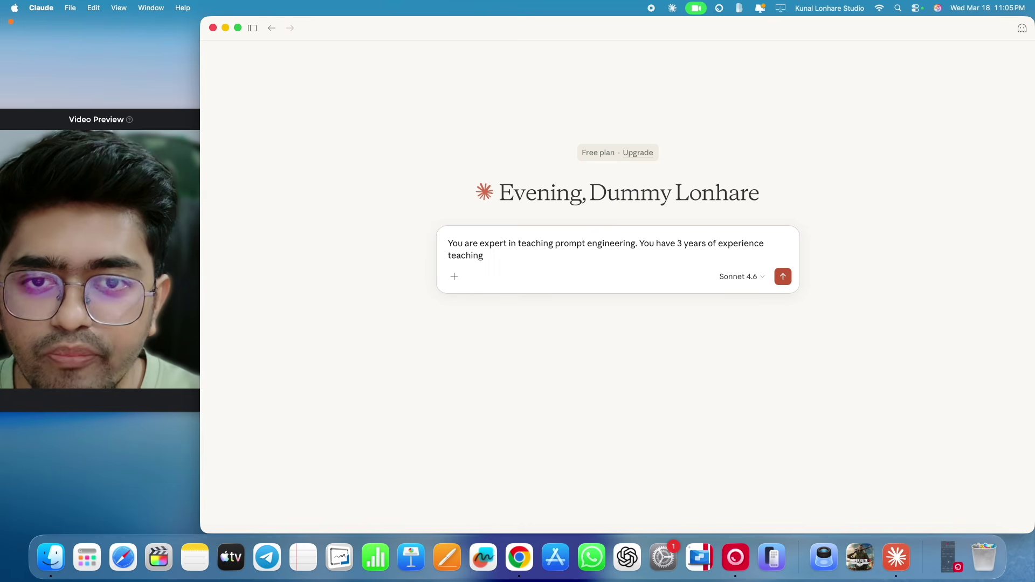
{"action": "type", "text": " prompt engineering to students."}
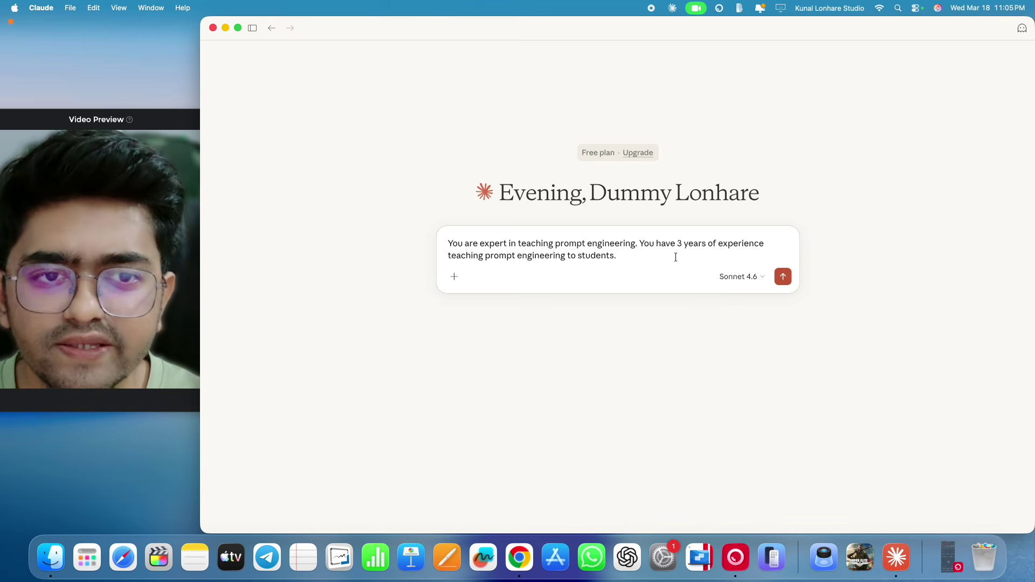
- Check "Add Instructions" on the elements slide, and add "I want you to explain me prompt engineering in simple and funny way." to the prompt
{"action": "key", "text": "ctrl+Right"}
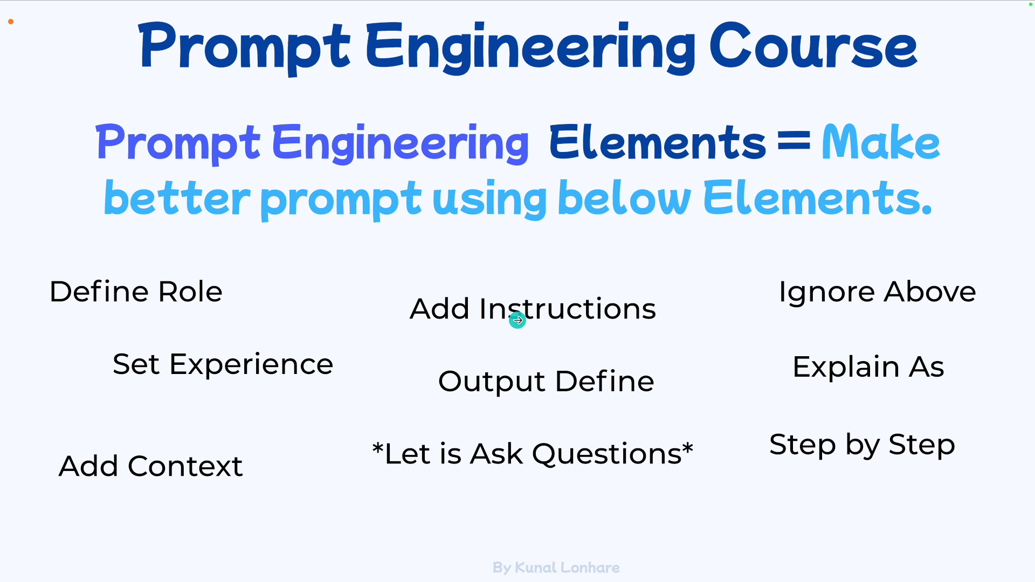
{"action": "key", "text": "ctrl+Left"}
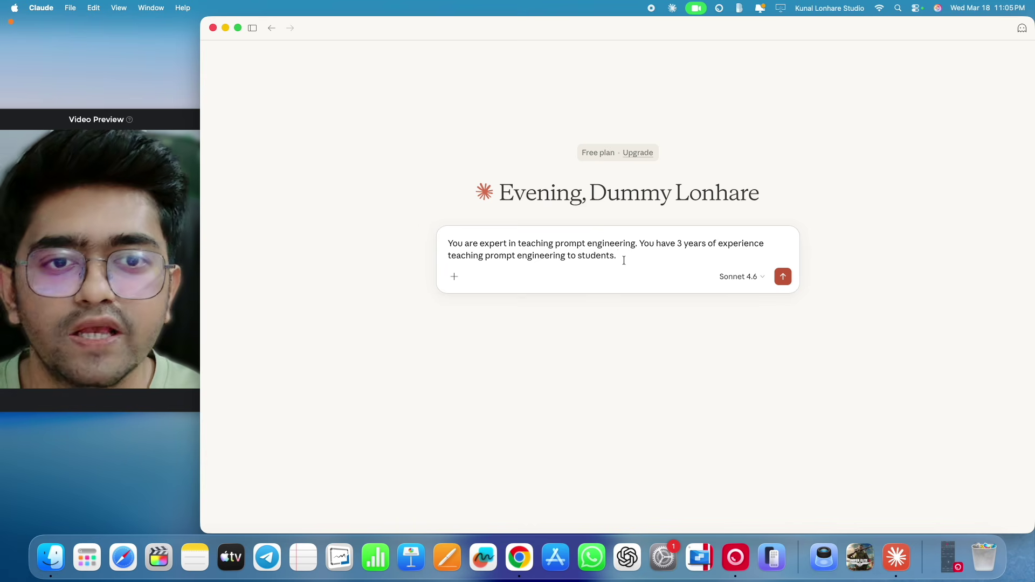
{"action": "left_click", "coordinate": [618, 268]}
{"action": "type", "text": "I want yo"}
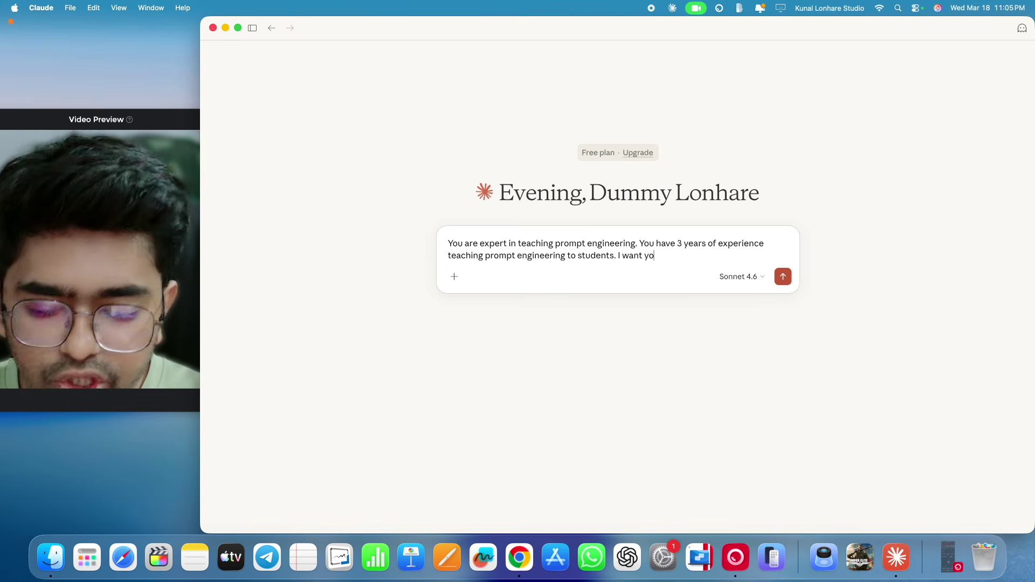
{"action": "type", "text": "u to explain me "}
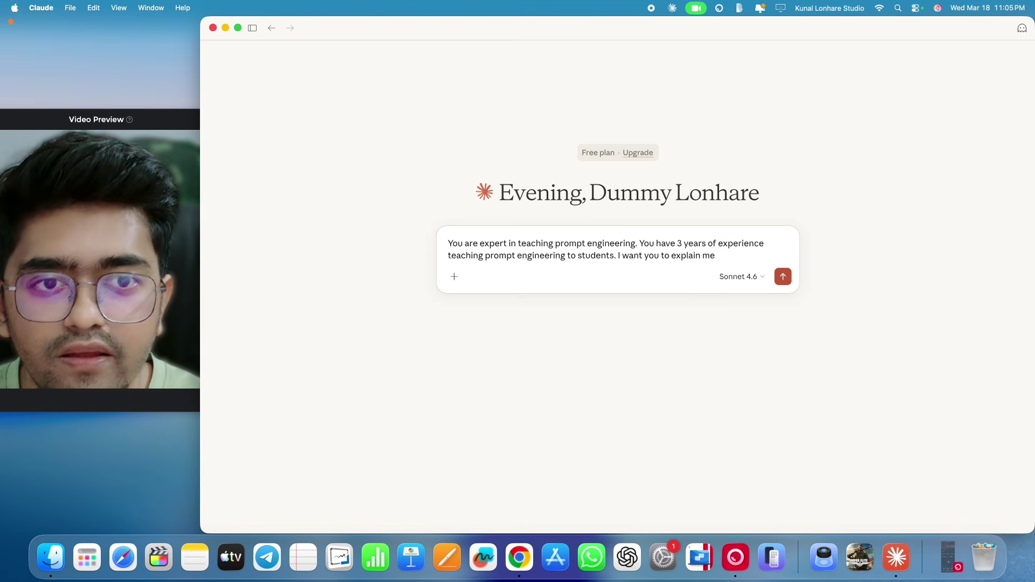
{"action": "type", "text": "prompt en"}
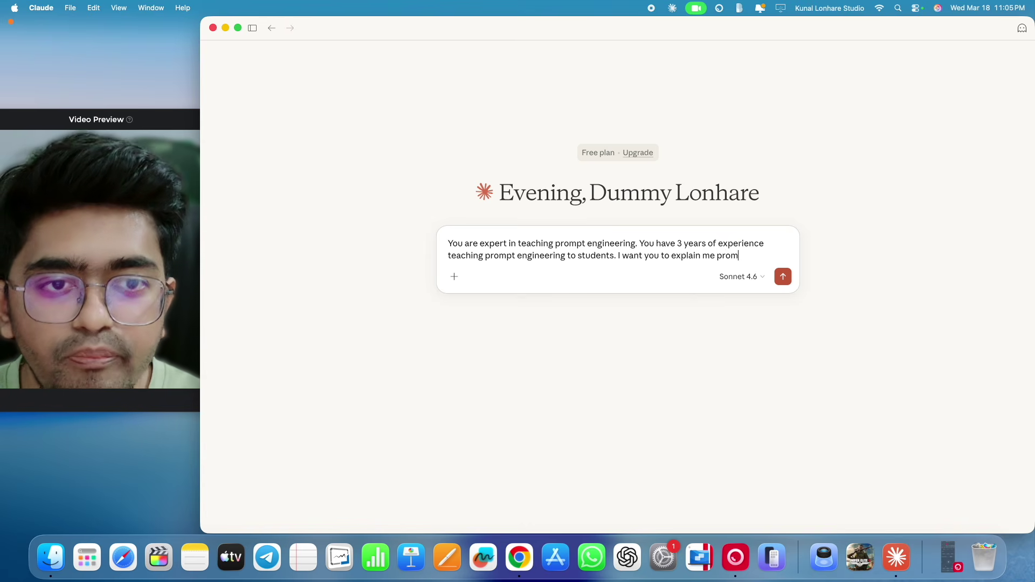
{"action": "type", "text": "gineerign"}
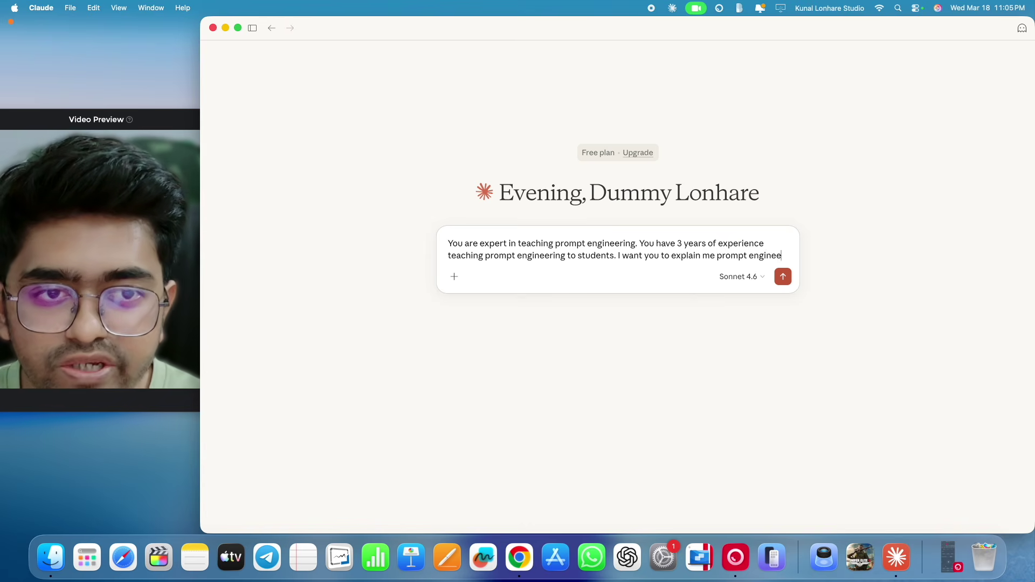
{"action": "key", "text": "BackSpace"}
{"action": "key", "text": "BackSpace"}
{"action": "type", "text": "ng in"}
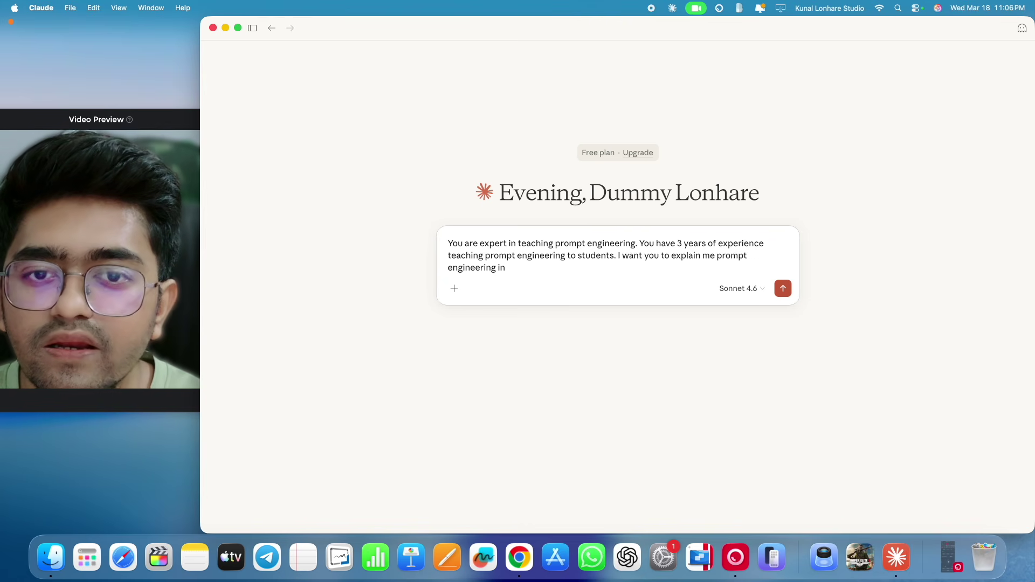
{"action": "type", "text": " simple and funny way."}
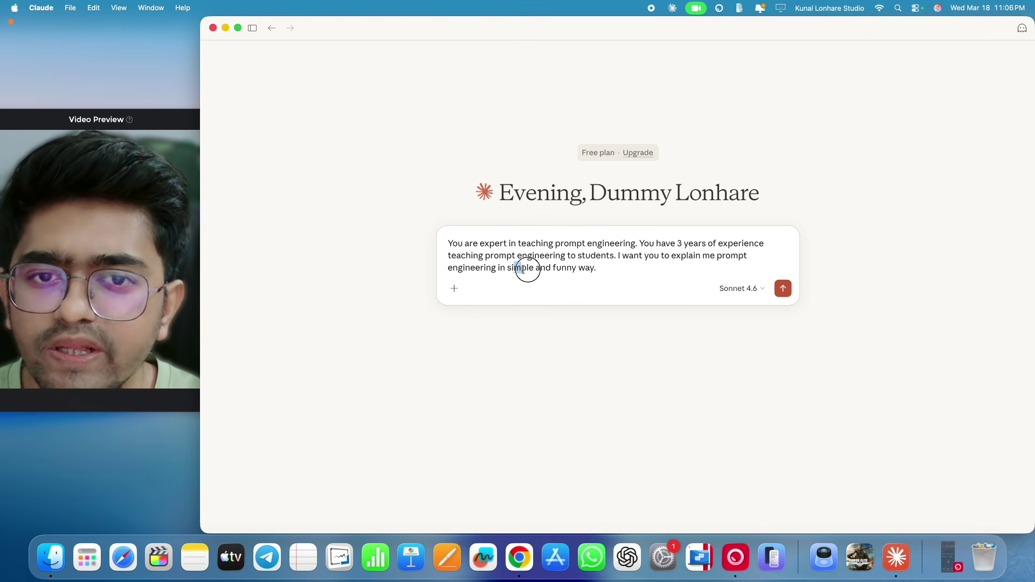
{"action": "left_click_drag", "start_coordinate": [567, 268], "coordinate": [606, 269]}
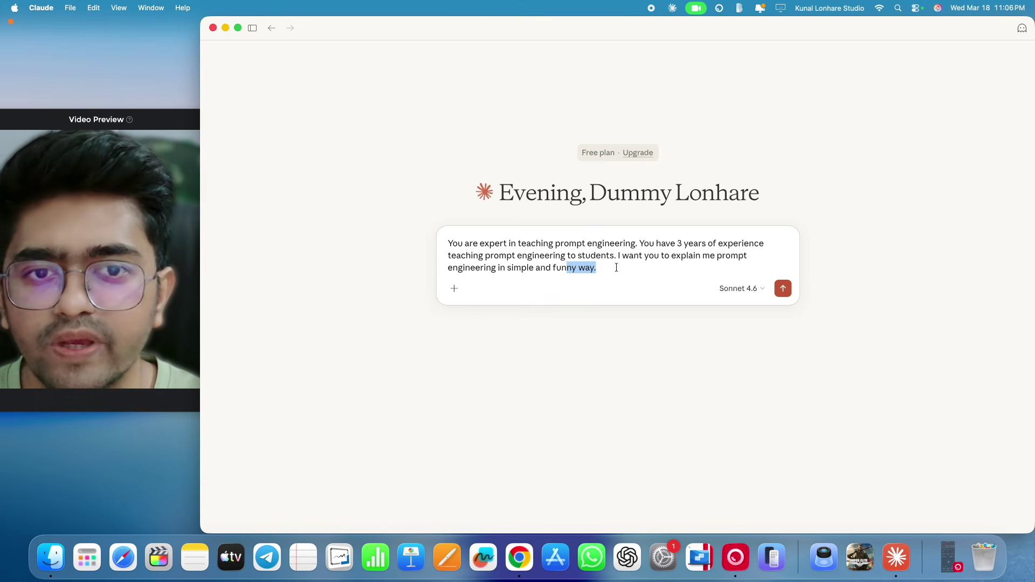
{"action": "left_click", "coordinate": [617, 268]}
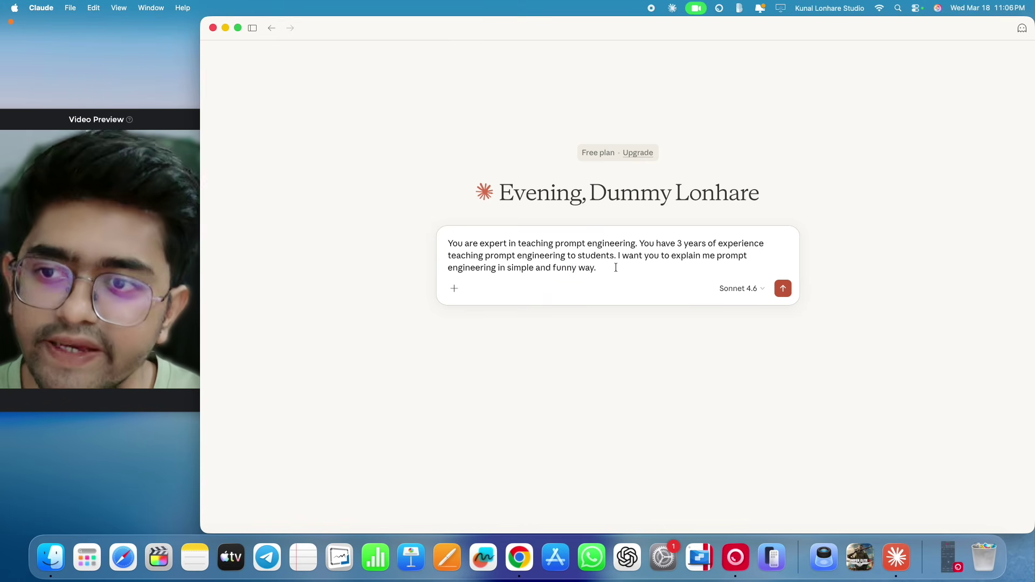
- On the elements slide, underline "Define Role", "Set Experience", "Add Instructions", "Output Define" and "Add Context" in red
{"action": "key", "text": "ctrl+Right"}
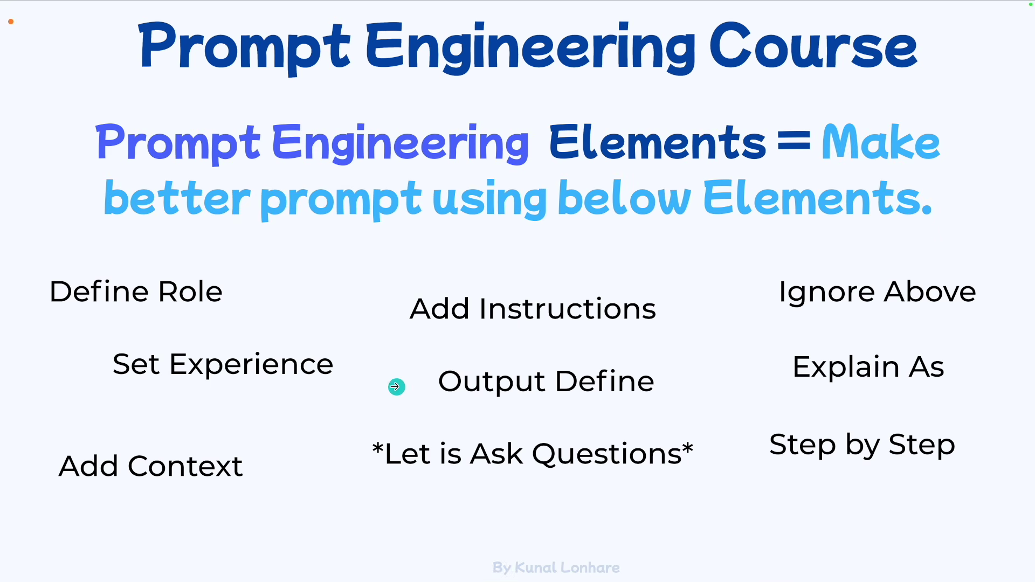
{"action": "key", "text": "ctrl+shift+a"}
{"action": "left_click_drag", "start_coordinate": [132, 315], "coordinate": [202, 307]}
{"action": "left_click_drag", "start_coordinate": [181, 390], "coordinate": [294, 381]}
{"action": "left_click_drag", "start_coordinate": [498, 327], "coordinate": [594, 324]}
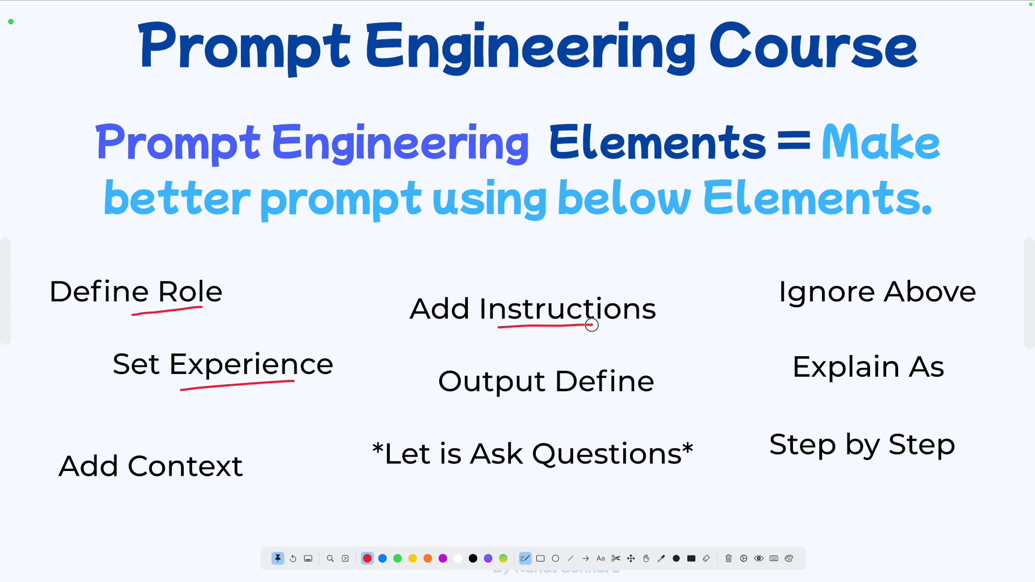
{"action": "left_click_drag", "start_coordinate": [531, 396], "coordinate": [631, 398]}
{"action": "left_click_drag", "start_coordinate": [134, 484], "coordinate": [226, 496]}
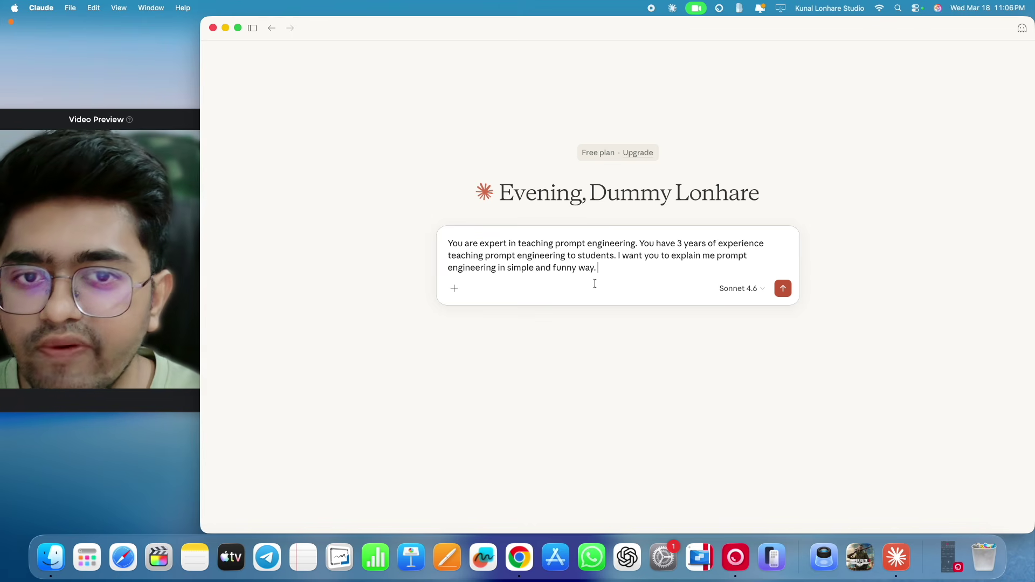
- Add the output instruction "I want you to explain in 2 paragraph" to the end of the prompt
{"action": "left_click", "coordinate": [597, 286]}
{"action": "type", "text": "I"}
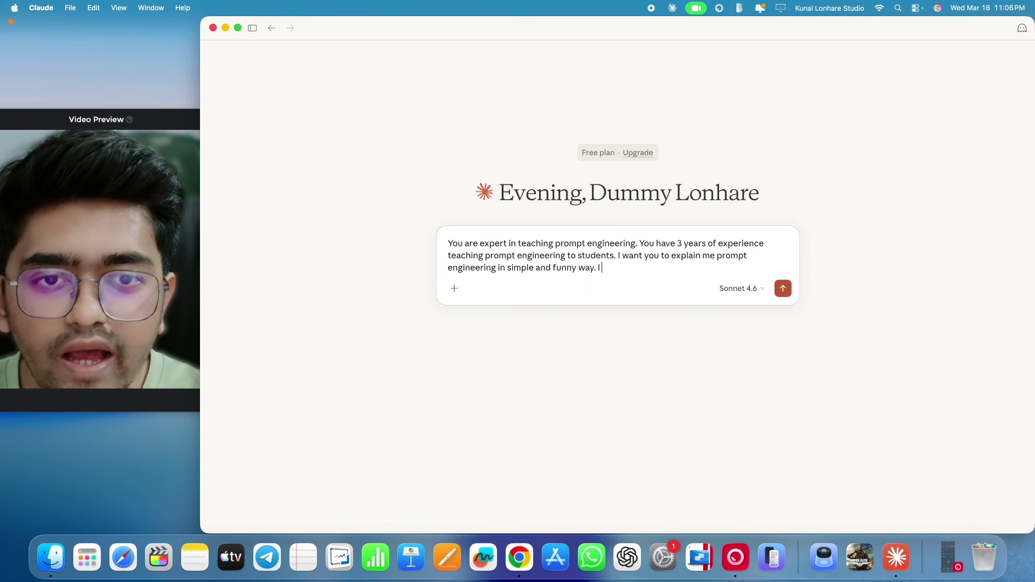
{"action": "type", "text": " want you"}
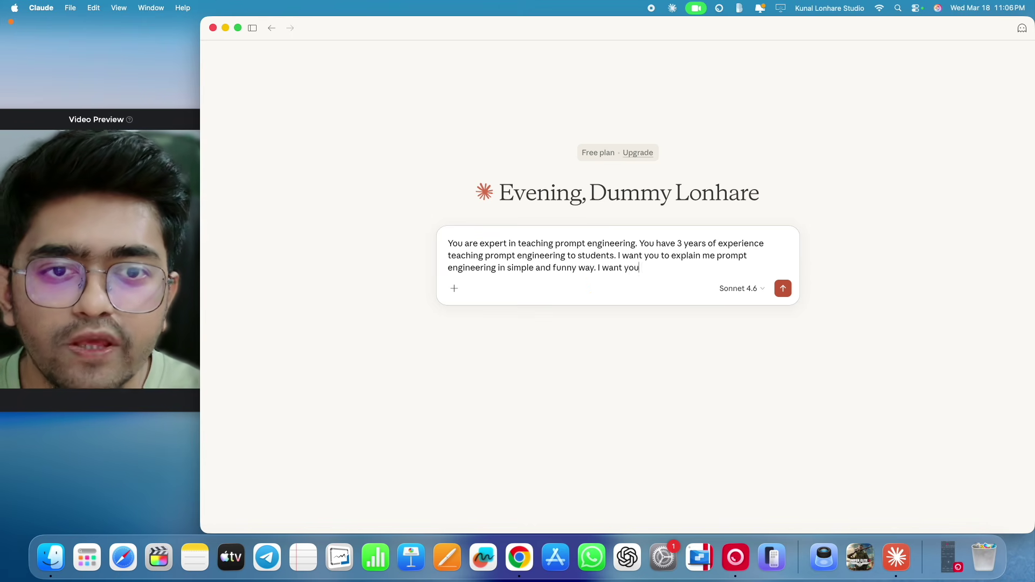
{"action": "type", "text": " to expl"}
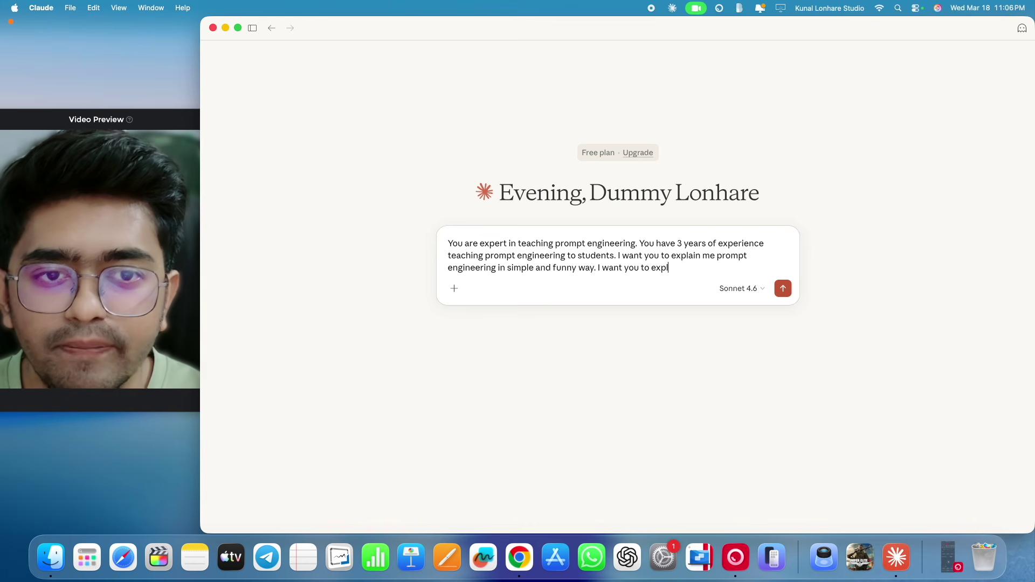
{"action": "key", "text": "BackSpace"}
{"action": "key", "text": "BackSpace"}
{"action": "key", "text": "BackSpace"}
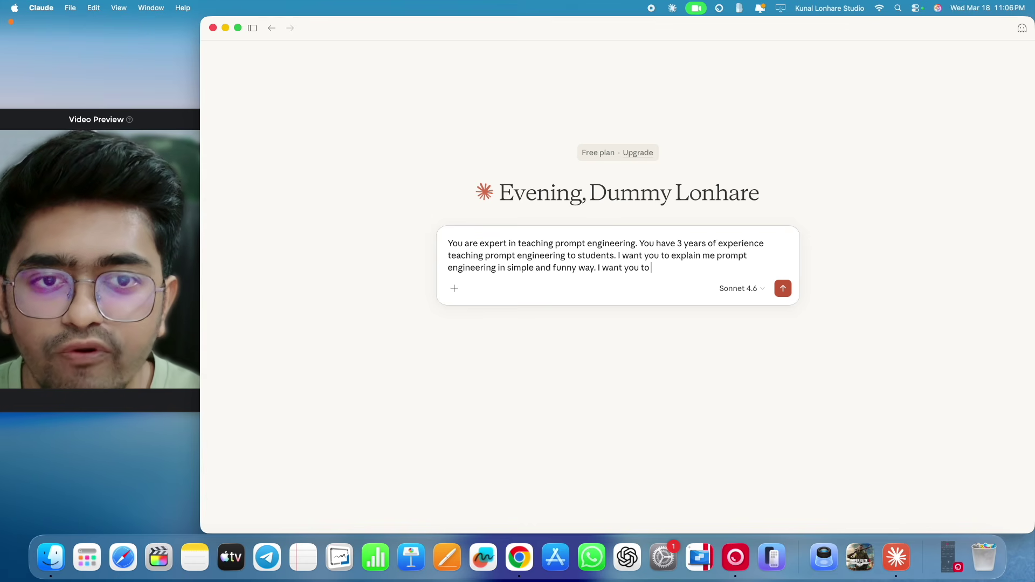
{"action": "key", "text": "BackSpace"}
{"action": "key", "text": "BackSpace"}
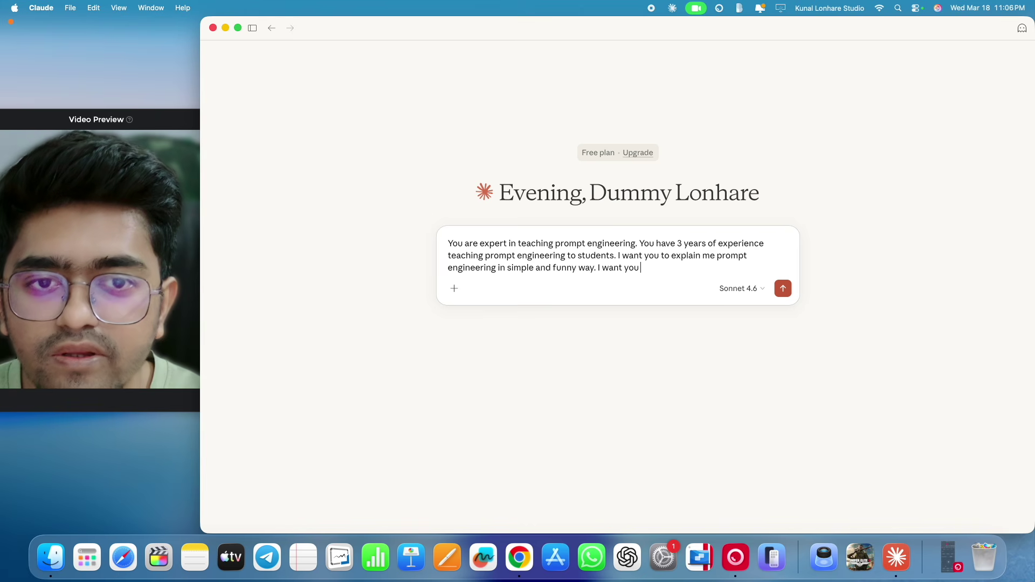
{"action": "type", "text": "u to "}
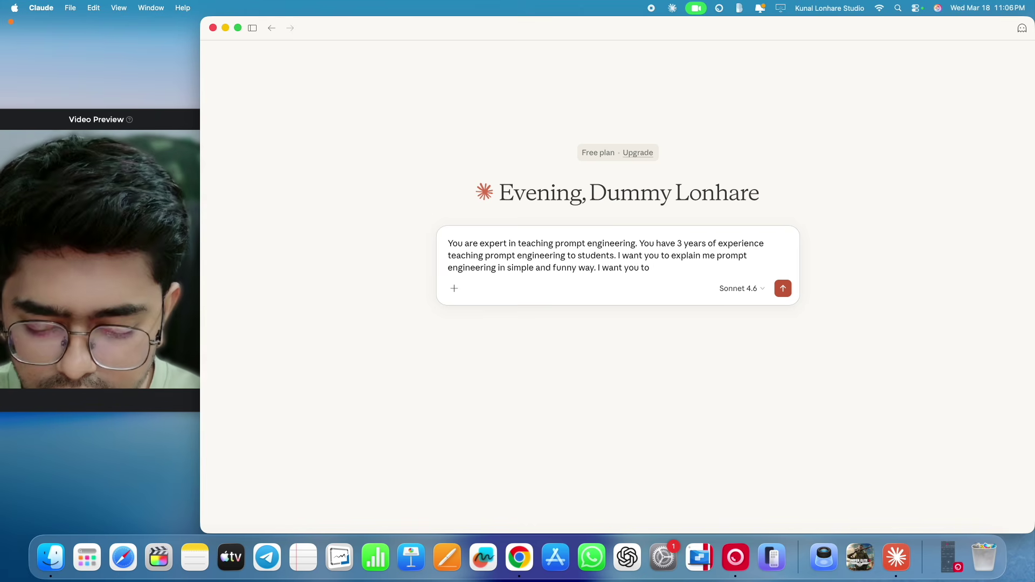
{"action": "type", "text": "w"}
{"action": "key", "text": "BackSpace"}
{"action": "type", "text": "explain"}
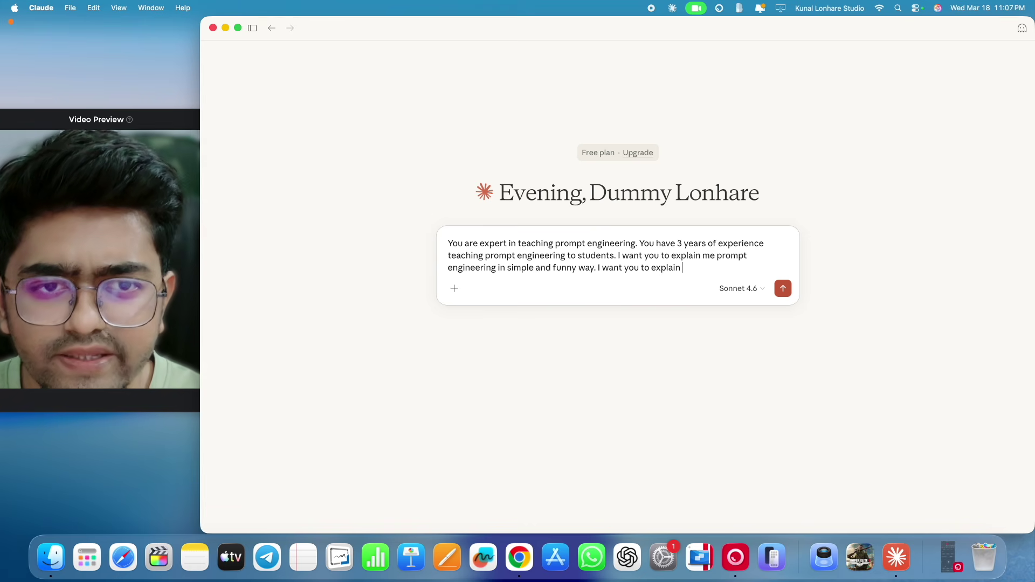
{"action": "type", "text": " in 2 pa"}
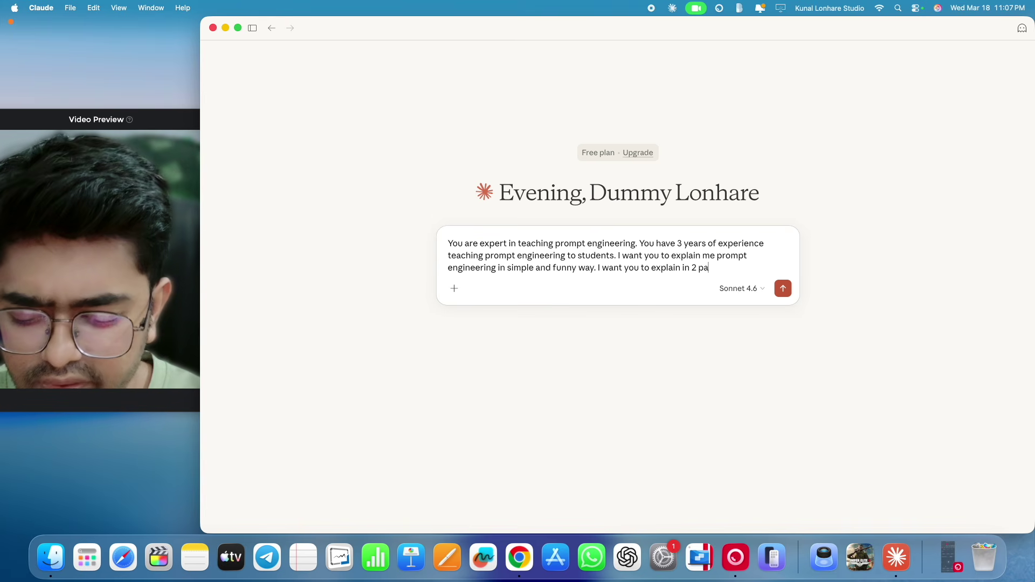
{"action": "type", "text": "ragraph"}
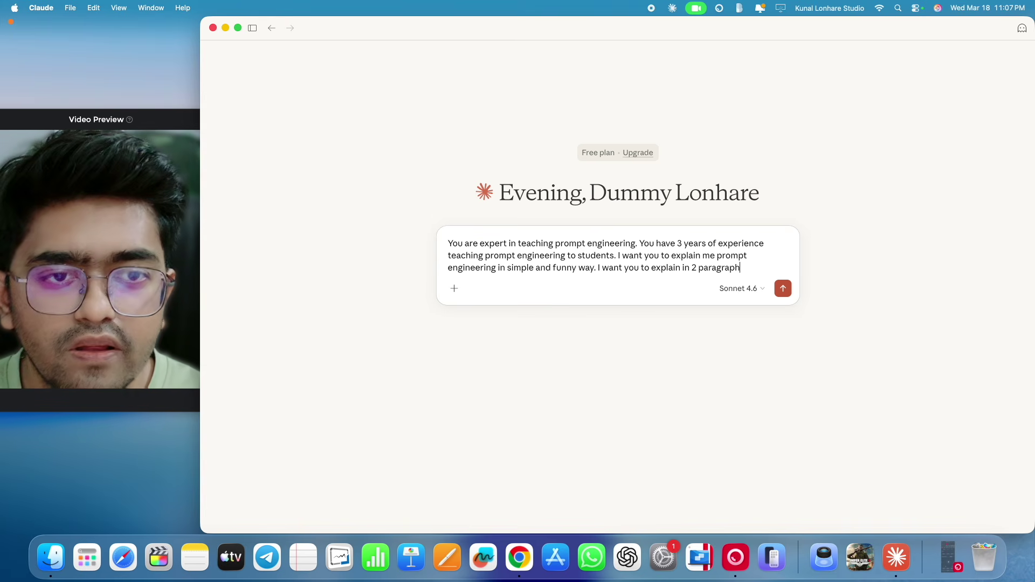
- Complete the two-paragraph output sentence with "with emojis."
{"action": "type", "text": "s."}
{"action": "key", "text": "BackSpace"}
{"action": "key", "text": "BackSpace"}
{"action": "key", "text": "BackSpace"}
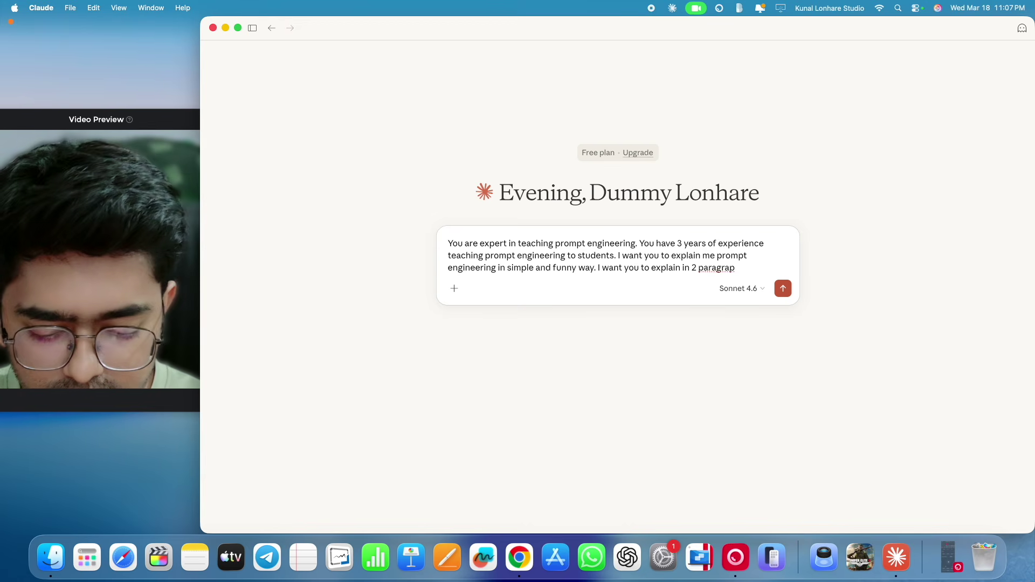
{"action": "type", "text": "h with "}
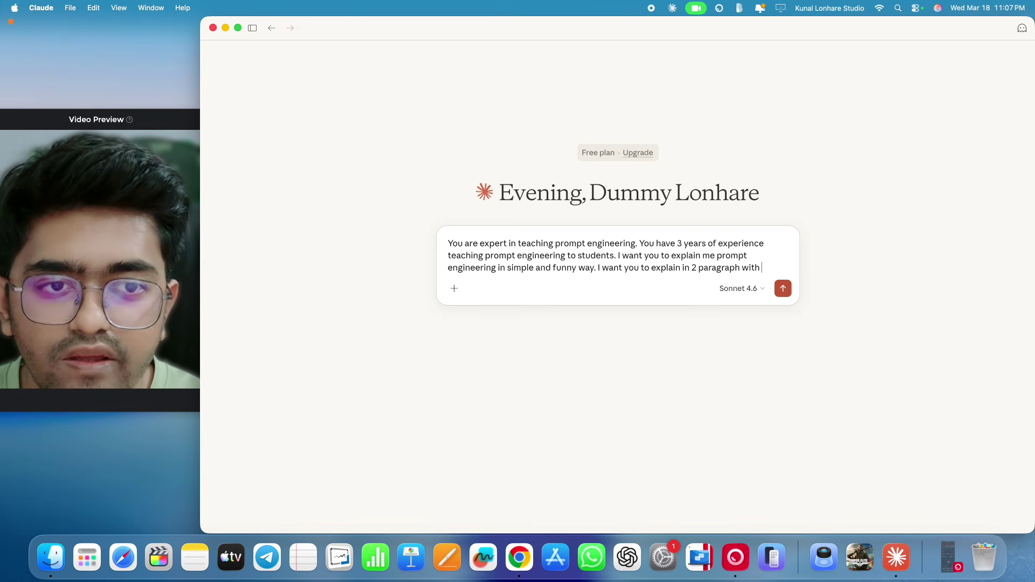
{"action": "type", "text": "emojis"}
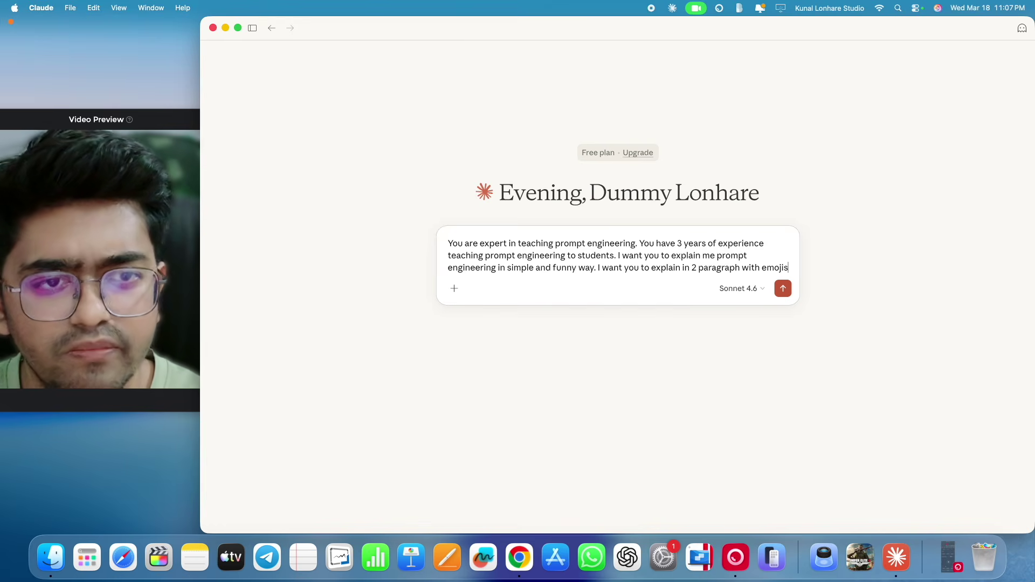
{"action": "type", "text": "."}
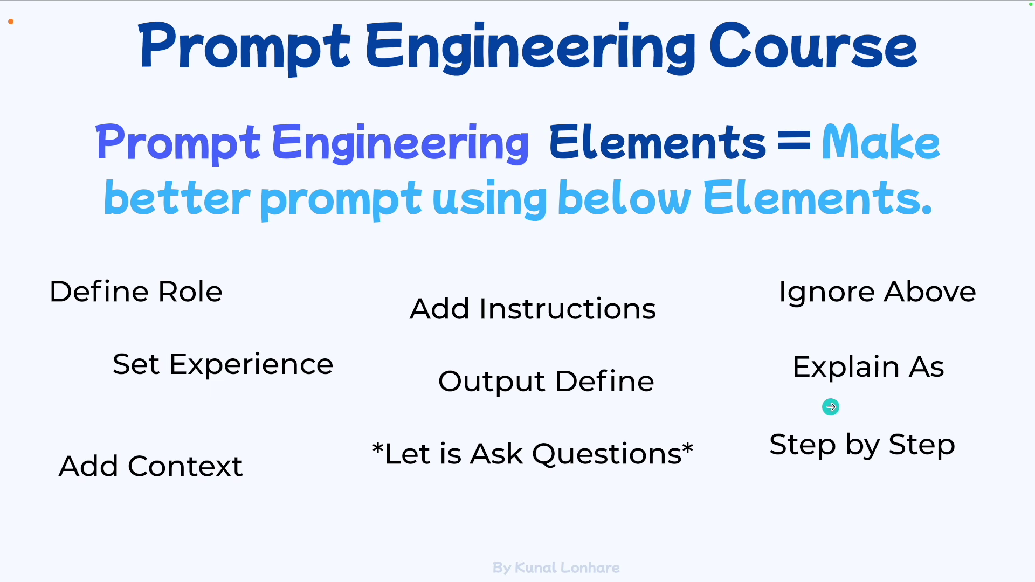
- Add "Explain me as you are teaching to 5 years old kid." to the prompt and highlight that sentence briefly
{"action": "key", "text": "ctrl+Left"}
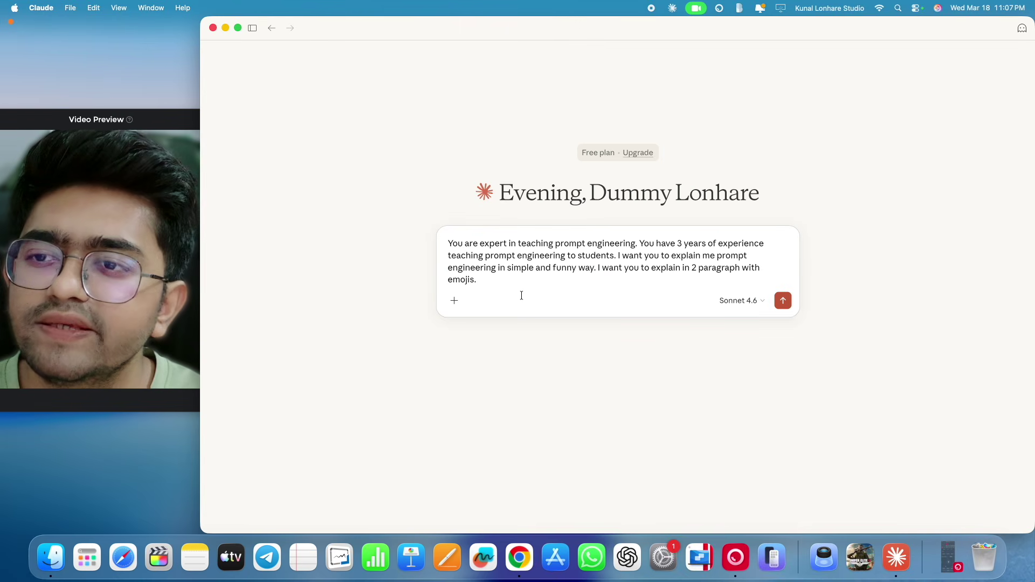
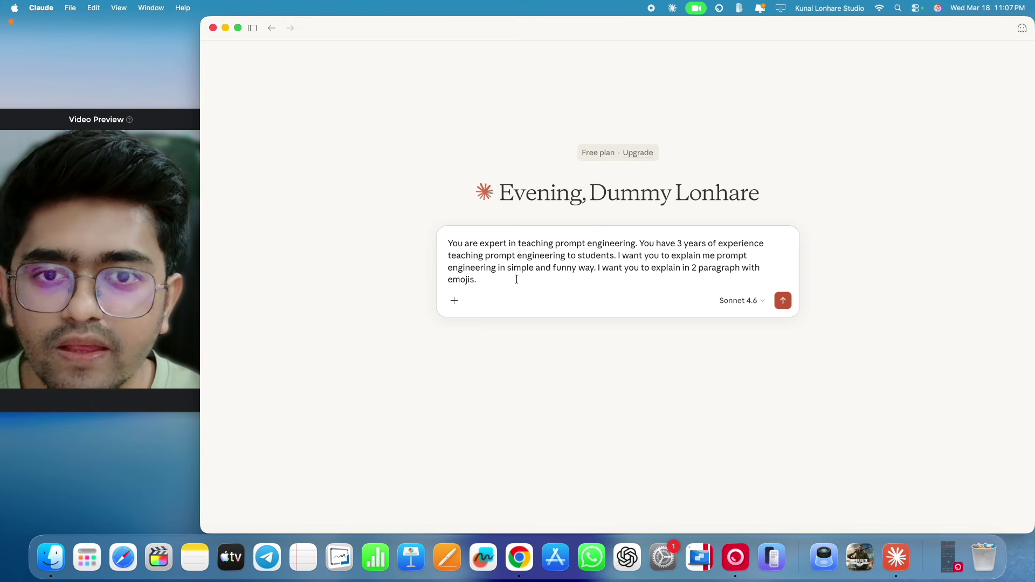
{"action": "type", "text": "Expla"}
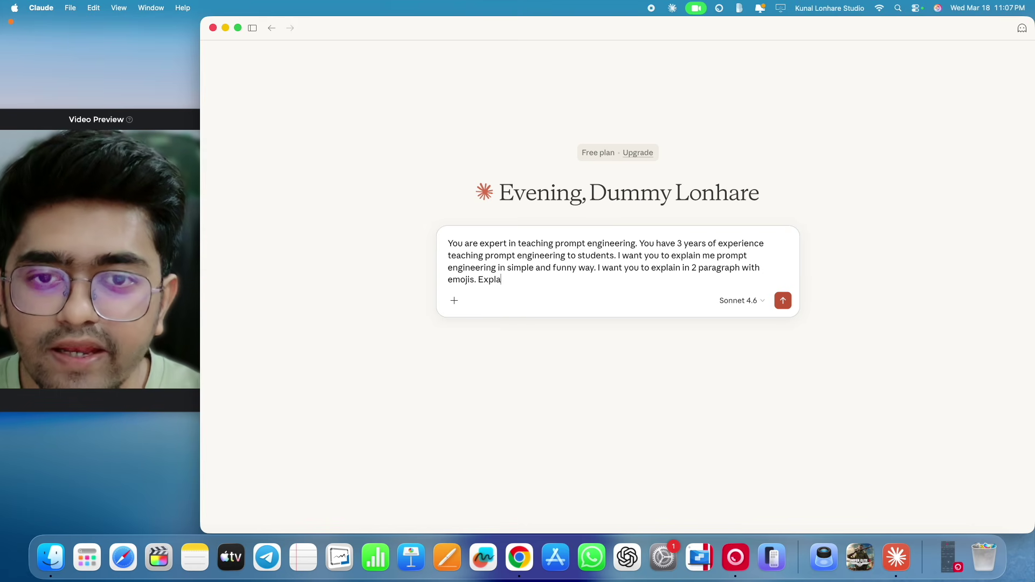
{"action": "type", "text": "in me"}
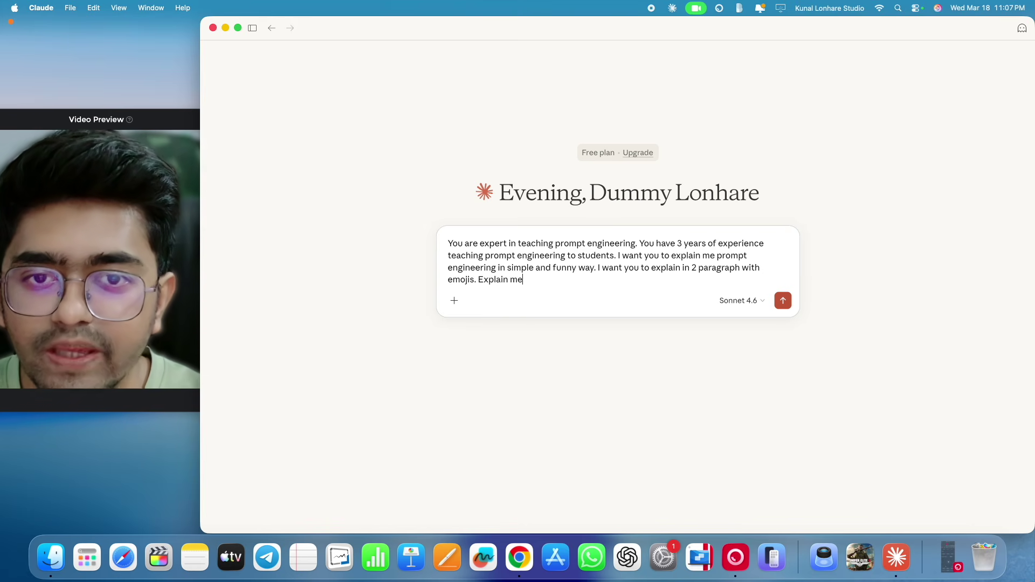
{"action": "type", "text": " as you are teaching to "}
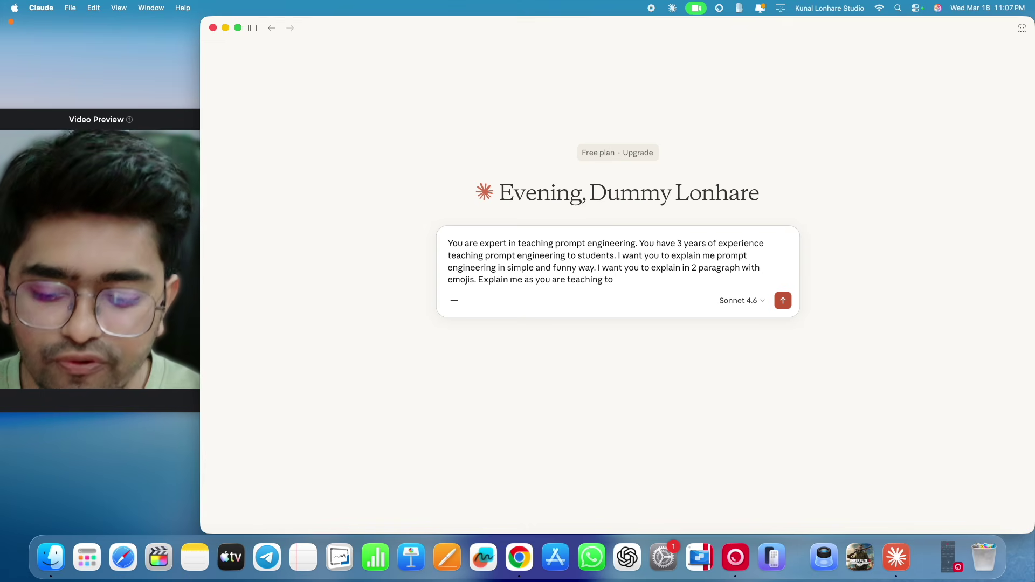
{"action": "type", "text": "5 years"}
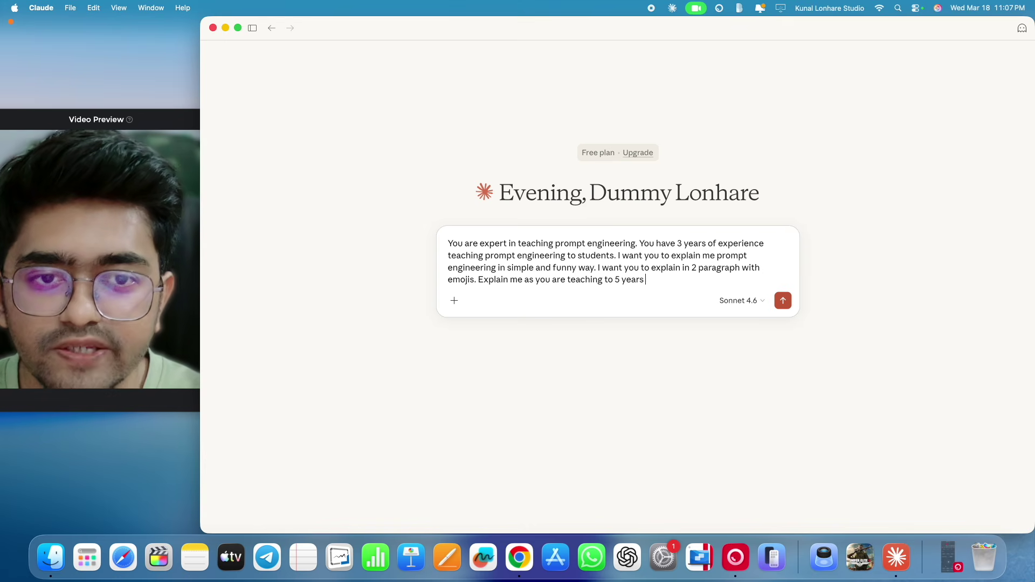
{"action": "type", "text": " old kid"}
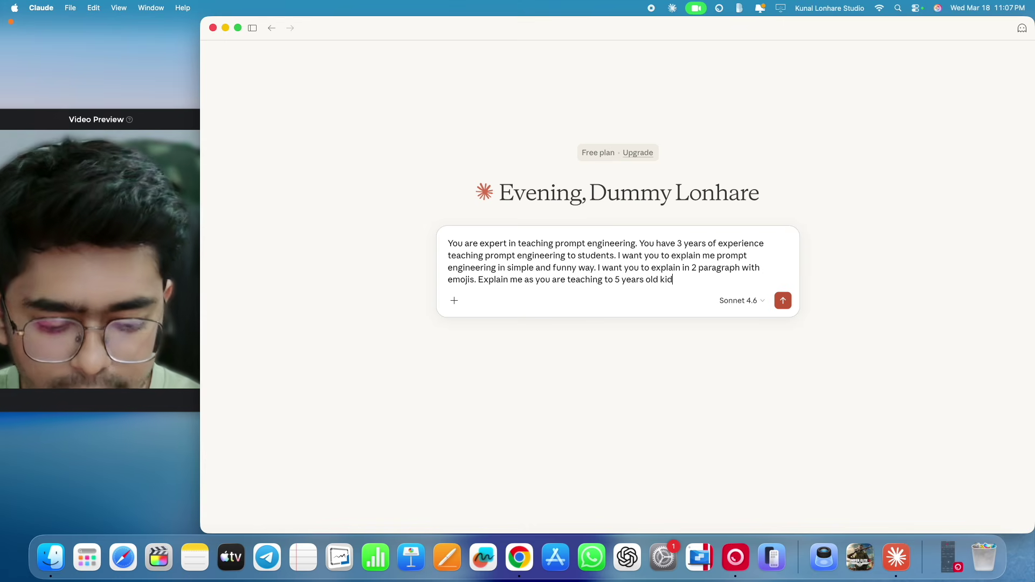
{"action": "type", "text": "."}
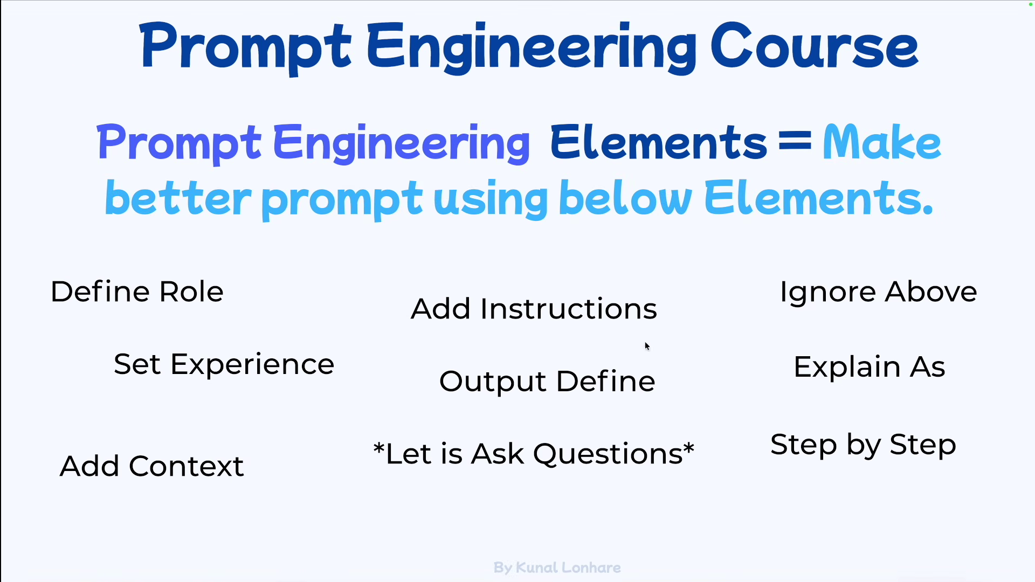
{"action": "key", "text": "ctrl+Left"}
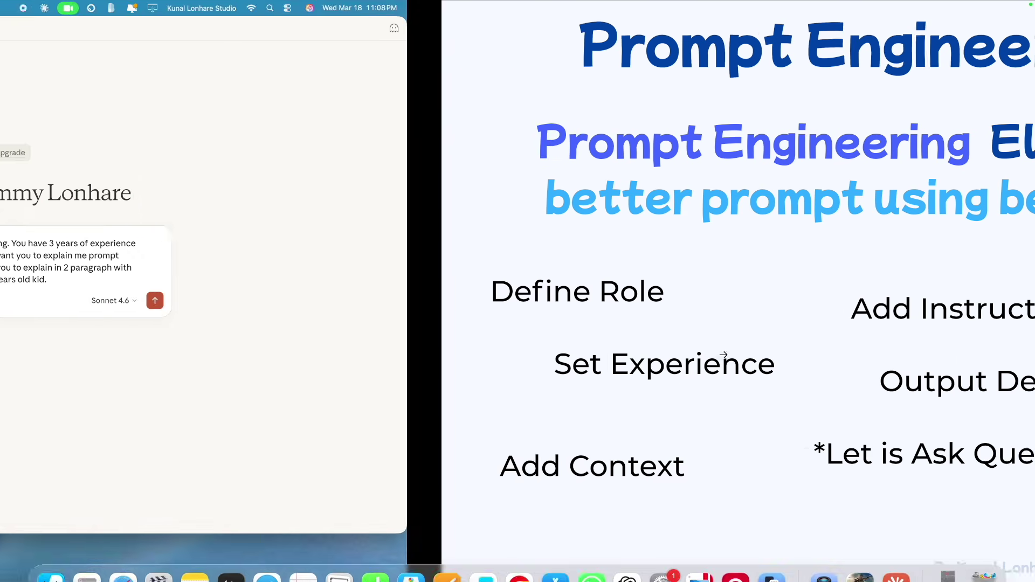
{"action": "left_click_drag", "start_coordinate": [479, 281], "coordinate": [673, 283]}
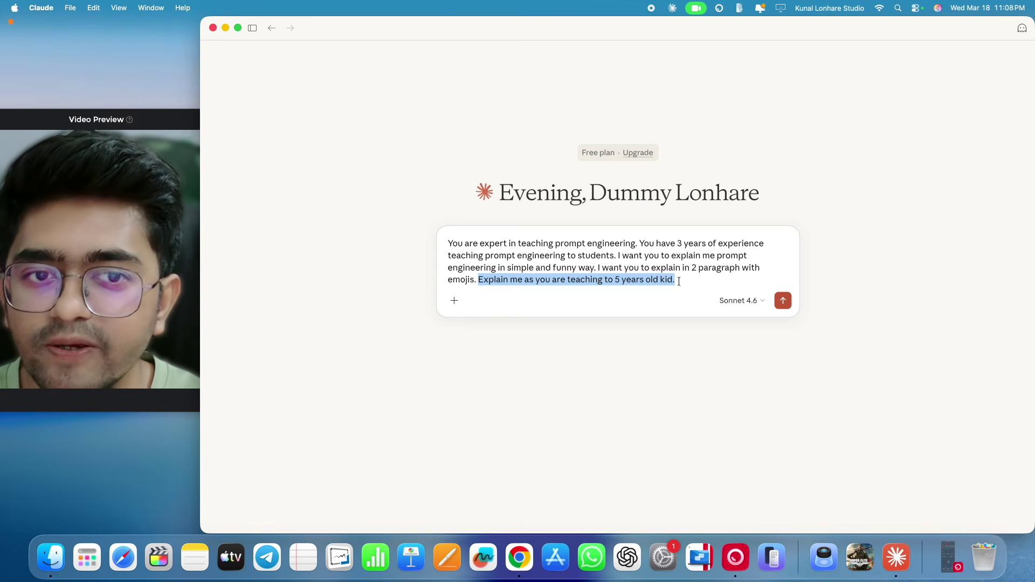
{"action": "left_click", "coordinate": [679, 281]}
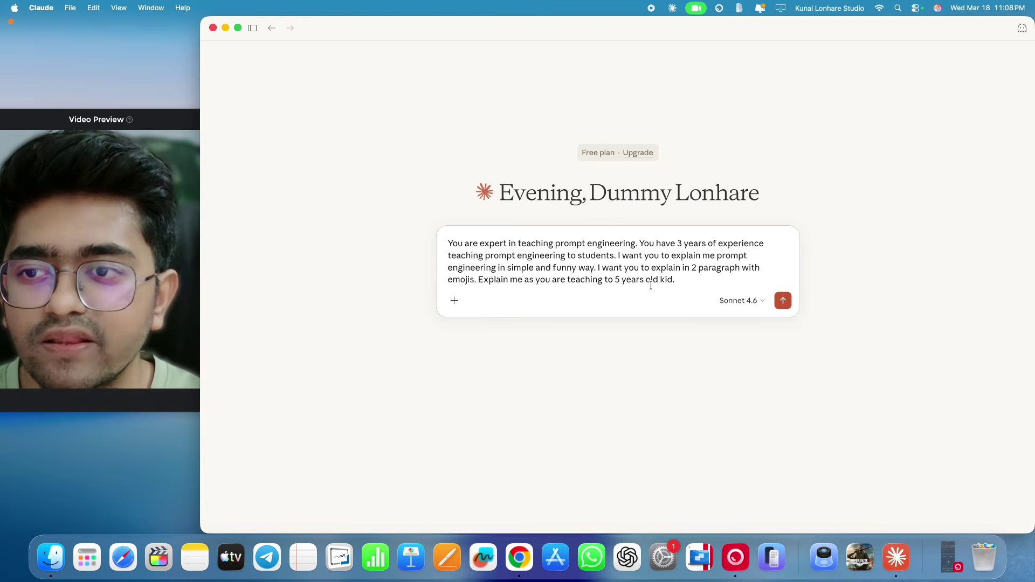
- Consult the elements slide, extend the prompt's last sentence with "step by step", and highlight the added words briefly
{"action": "key", "text": "ctrl+Right"}
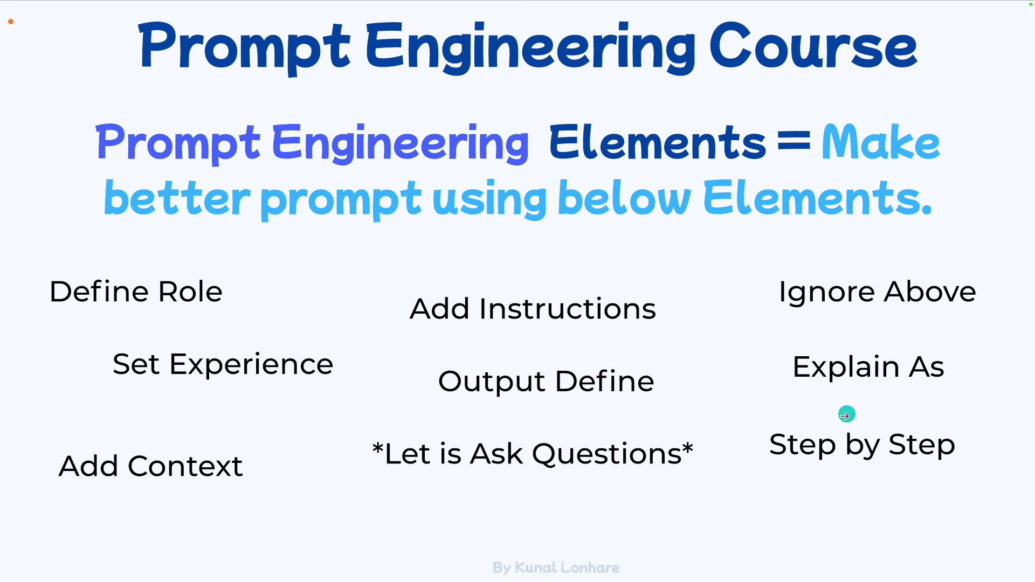
{"action": "key", "text": "ctrl+Left"}
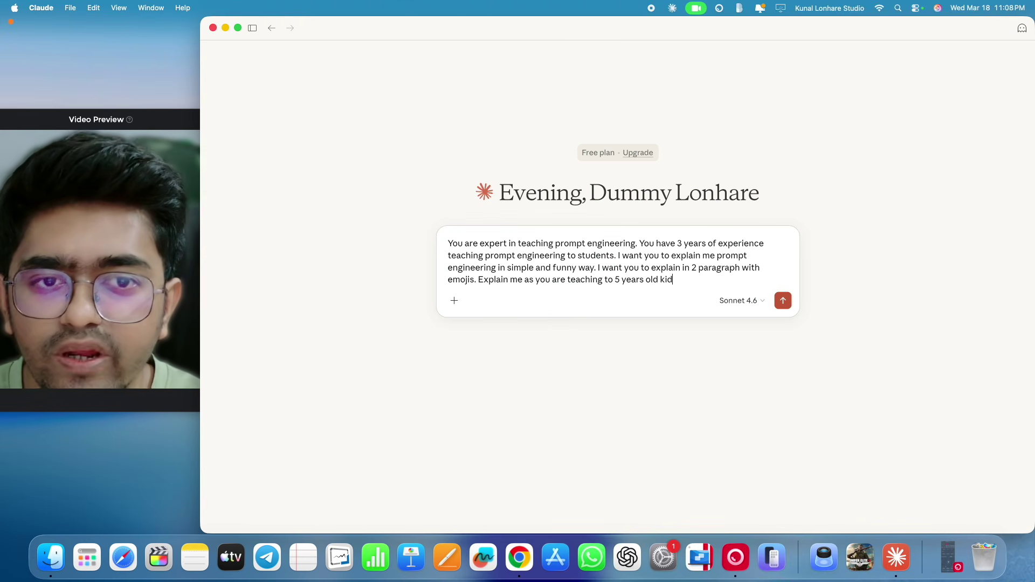
{"action": "key", "text": "BackSpace"}
{"action": "type", "text": "step by step"}
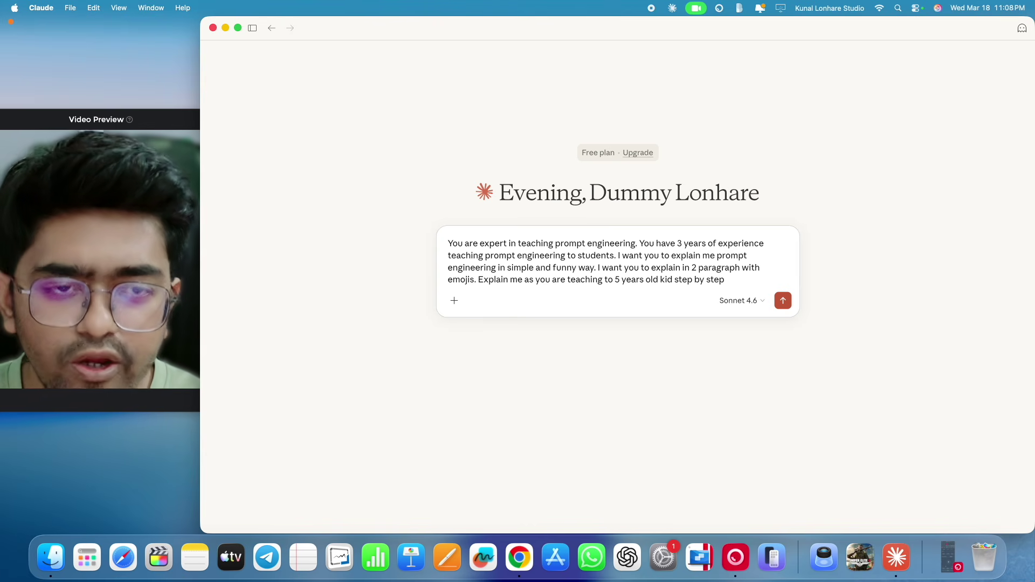
{"action": "type", "text": "."}
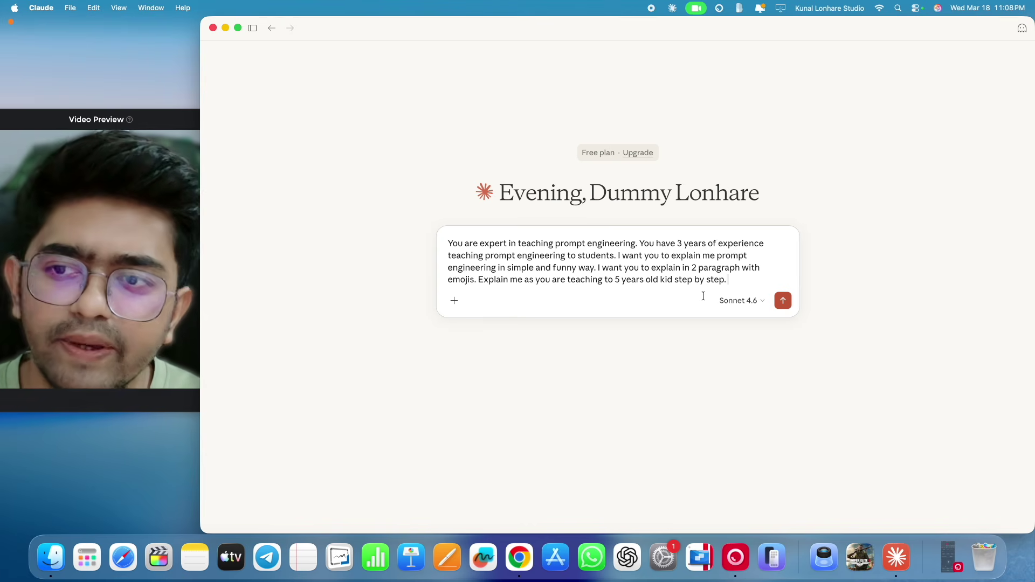
{"action": "left_click_drag", "start_coordinate": [674, 280], "coordinate": [732, 280]}
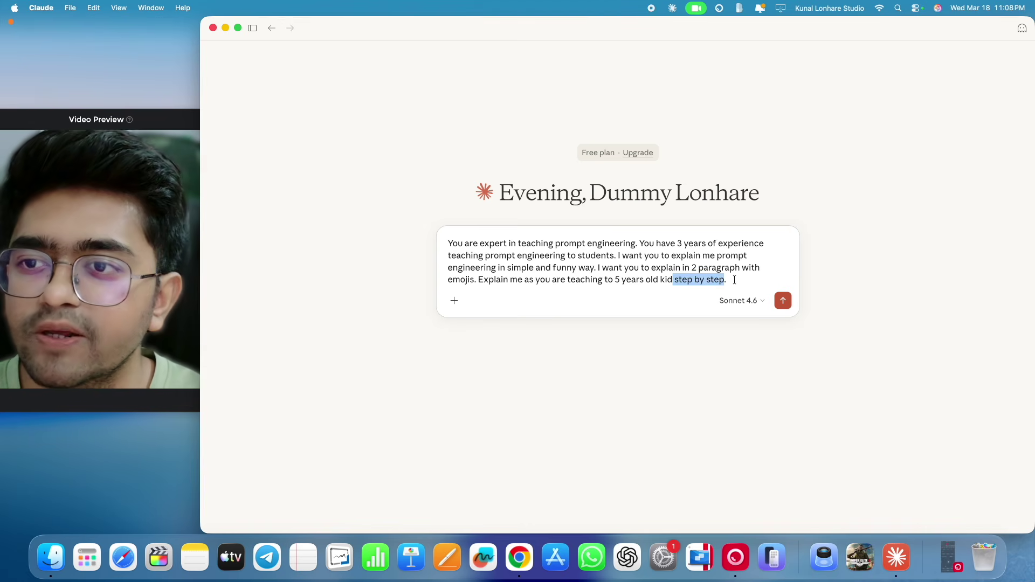
{"action": "left_click", "coordinate": [734, 280]}
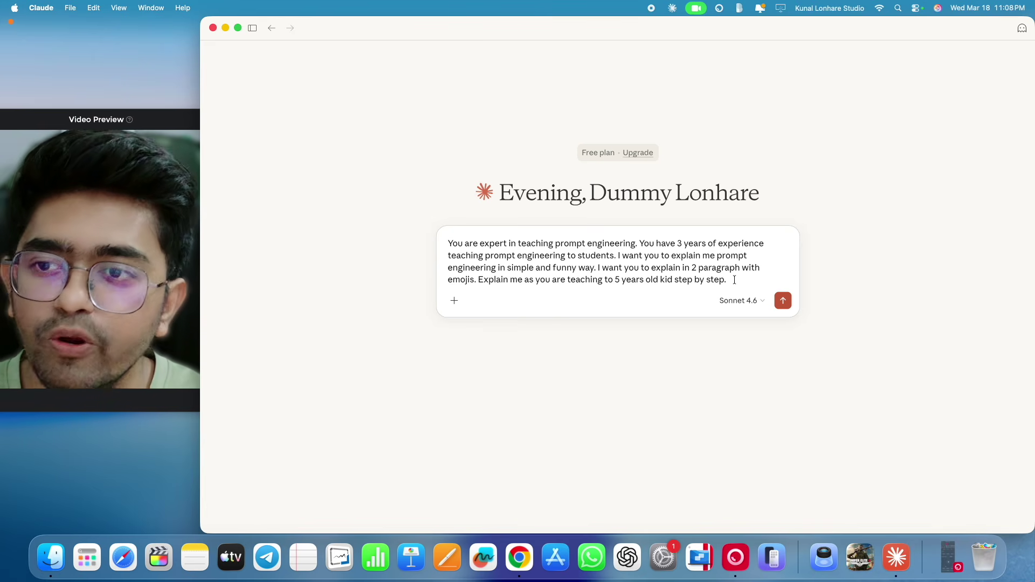
{"action": "left_click_drag", "start_coordinate": [735, 280], "coordinate": [675, 280]}
{"action": "left_click", "coordinate": [747, 280]}
- On the elements slide, underline the role, experience, instructions, output, "Explain As", "Step by Step" and context elements in red, and box "*Let is Ask Questions*"
{"action": "key", "text": "ctrl+Right"}
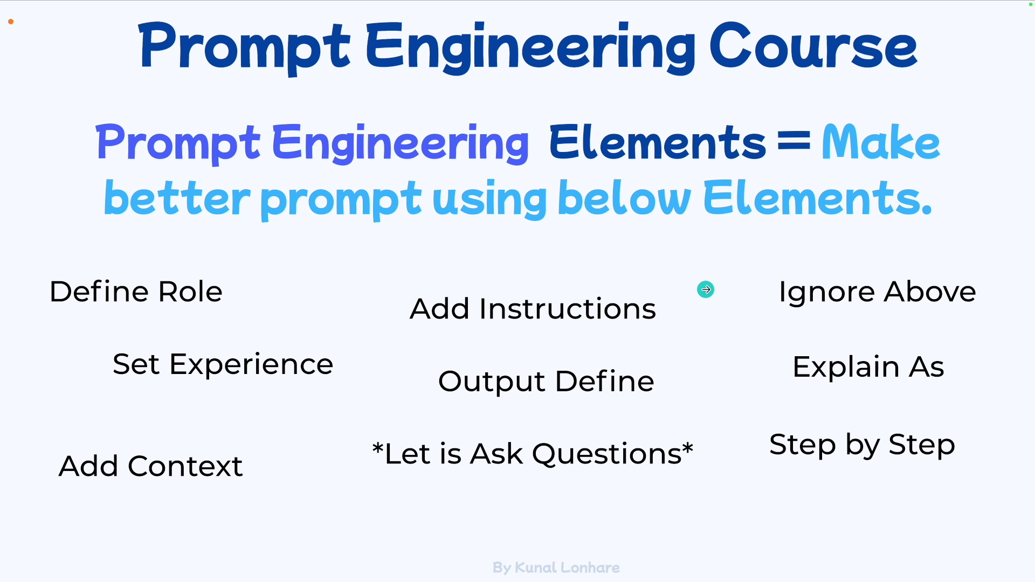
{"action": "key", "text": "ctrl+alt+a"}
{"action": "left_click_drag", "start_coordinate": [105, 313], "coordinate": [204, 309]}
{"action": "left_click_drag", "start_coordinate": [160, 385], "coordinate": [259, 384]}
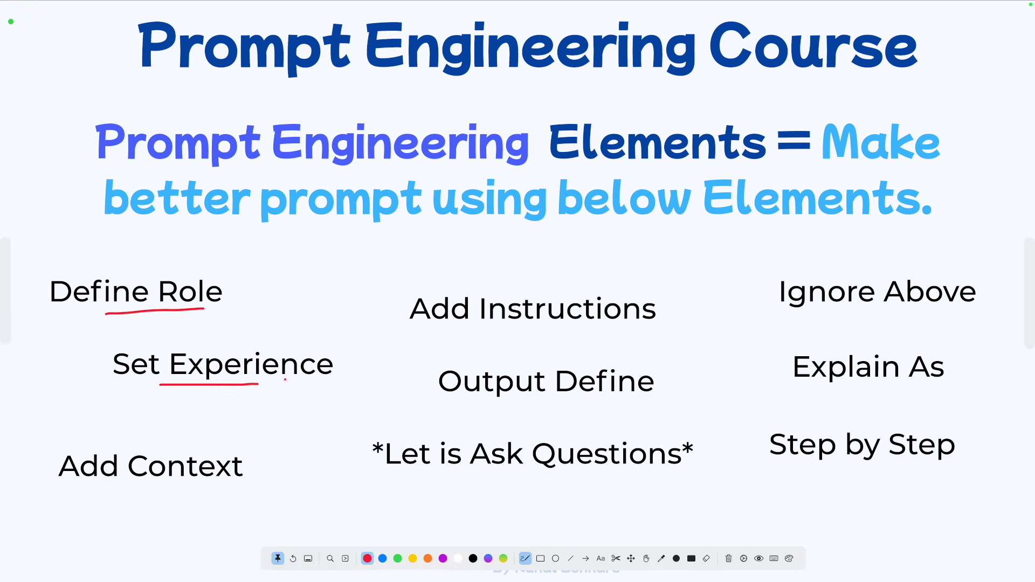
{"action": "left_click_drag", "start_coordinate": [469, 328], "coordinate": [564, 323]}
{"action": "left_click_drag", "start_coordinate": [488, 400], "coordinate": [596, 397]}
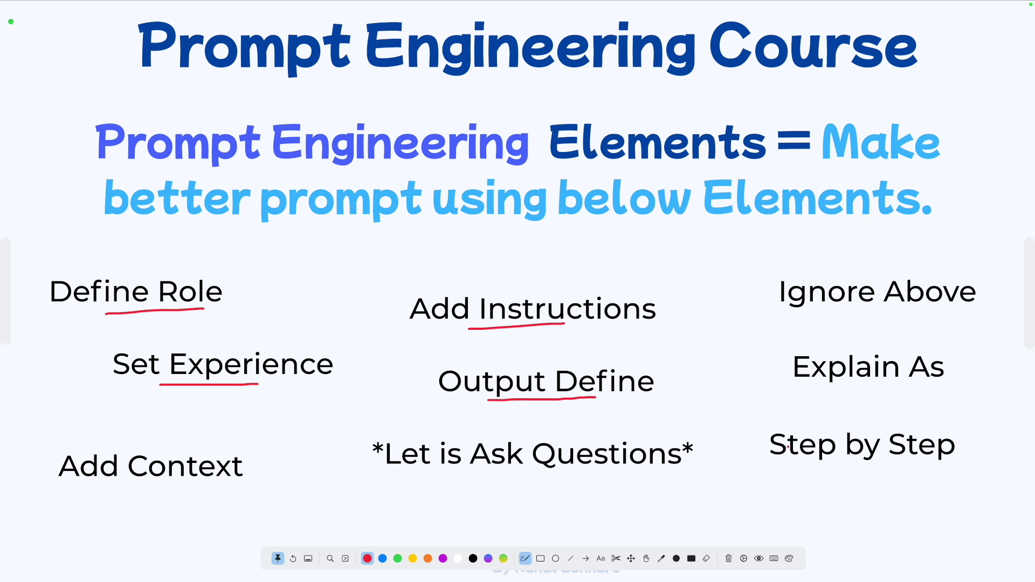
{"action": "left_click_drag", "start_coordinate": [820, 384], "coordinate": [940, 381]}
{"action": "left_click_drag", "start_coordinate": [816, 471], "coordinate": [898, 464]}
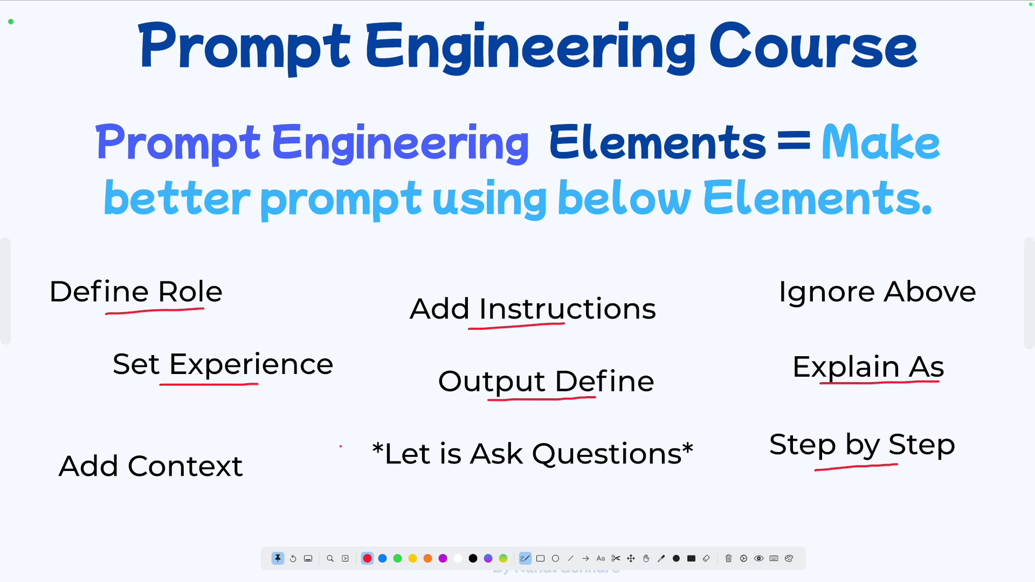
{"action": "left_click_drag", "start_coordinate": [133, 491], "coordinate": [220, 492]}
{"action": "mouse_move", "coordinate": [419, 432]}
{"action": "left_mouse_down"}
{"action": "mouse_move", "coordinate": [363, 427]}
{"action": "mouse_move", "coordinate": [358, 478]}
{"action": "mouse_move", "coordinate": [716, 493]}
{"action": "mouse_move", "coordinate": [721, 404]}
{"action": "mouse_move", "coordinate": [424, 414]}
{"action": "left_mouse_up"}
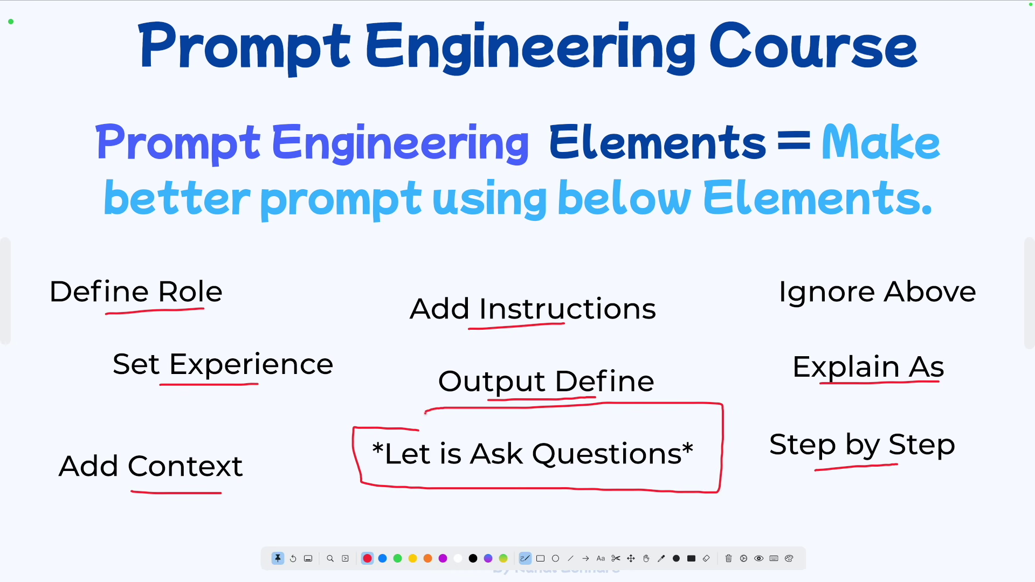
- Clear the red annotations from the elements slide, briefly mark both ends of "*Let is Ask Questions*", and leave drawing mode
{"action": "key", "text": "Delete"}
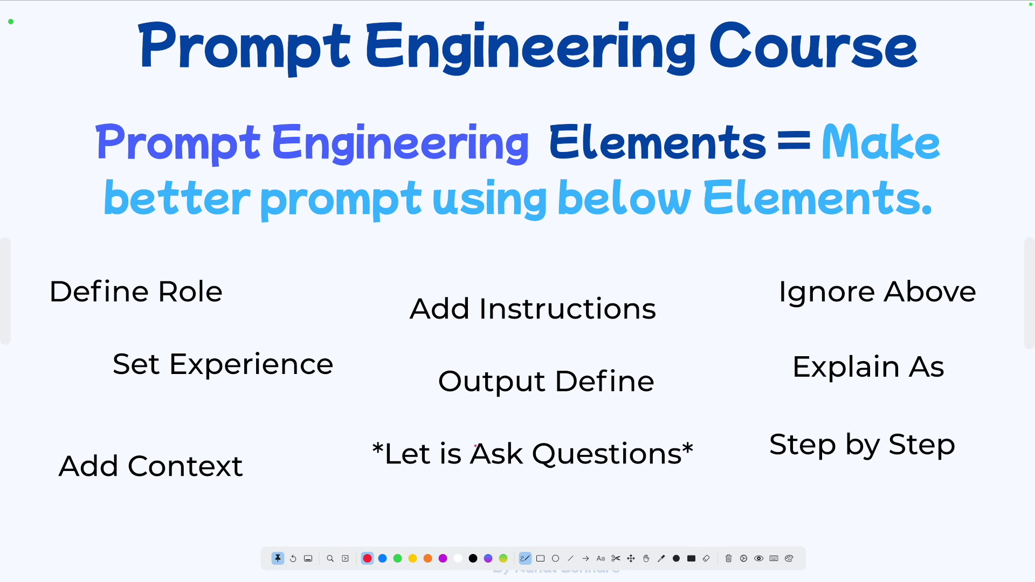
{"action": "mouse_move", "coordinate": [389, 437]}
{"action": "left_mouse_down"}
{"action": "mouse_move", "coordinate": [378, 435]}
{"action": "mouse_move", "coordinate": [394, 458]}
{"action": "mouse_move", "coordinate": [400, 438]}
{"action": "left_mouse_up"}
{"action": "mouse_move", "coordinate": [700, 444]}
{"action": "left_mouse_down"}
{"action": "mouse_move", "coordinate": [677, 434]}
{"action": "mouse_move", "coordinate": [712, 447]}
{"action": "left_mouse_up"}
{"action": "key", "text": "Delete"}
{"action": "key", "text": "Escape"}
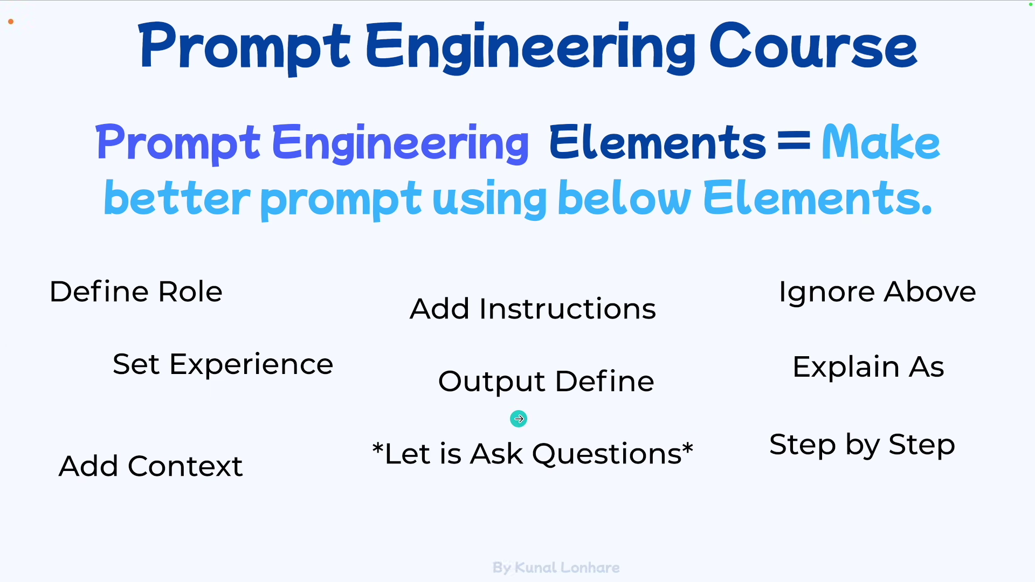
- Switch back to Claude and briefly highlight the whole drafted prompt
{"action": "key", "text": "ctrl+Left"}
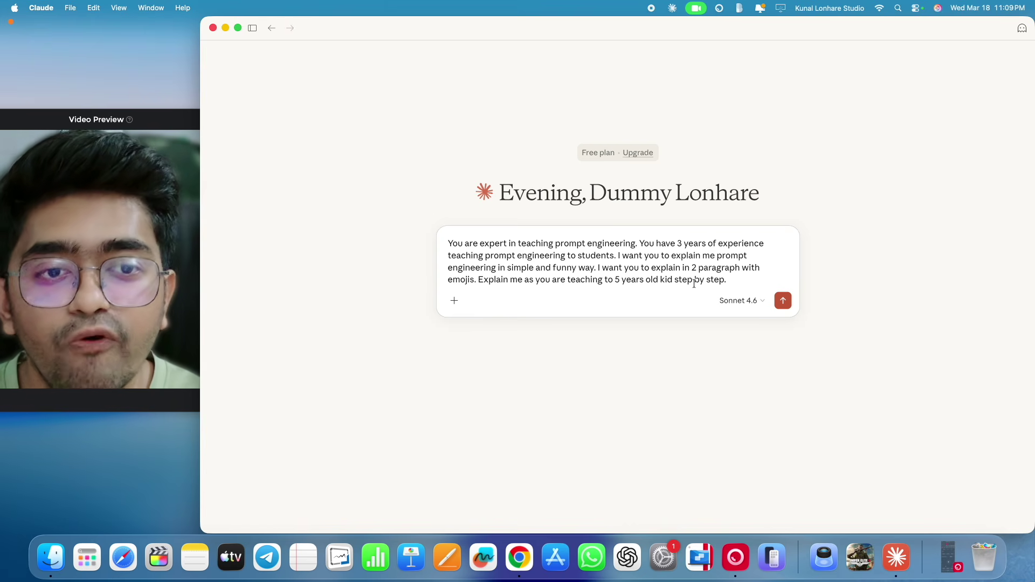
{"action": "left_click_drag", "start_coordinate": [449, 242], "coordinate": [728, 279]}
{"action": "left_click", "coordinate": [745, 280]}
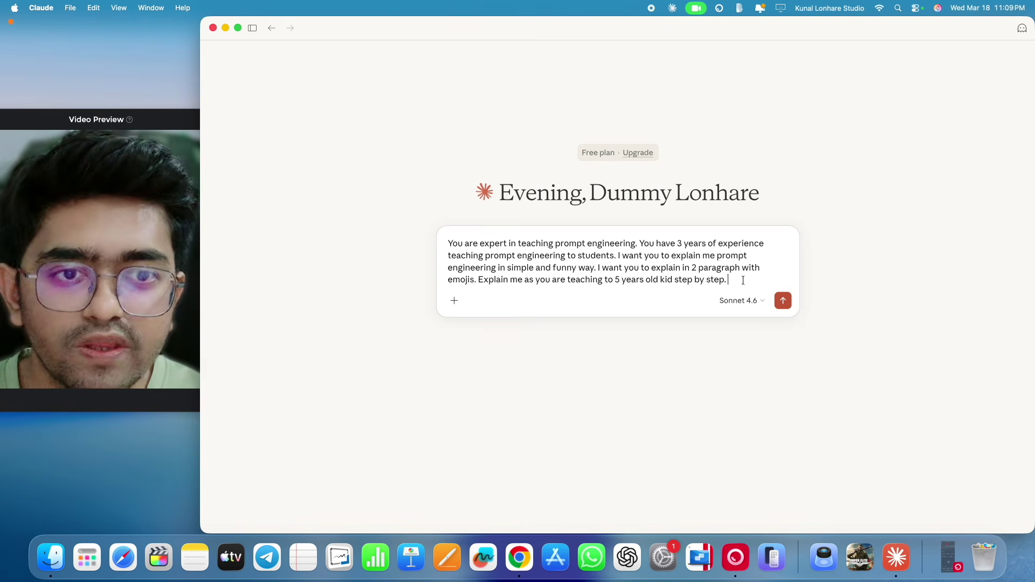
- Add "If you have any question ask me before generating the response." to the end of the prompt
{"action": "key", "text": "Caps_Lock"}
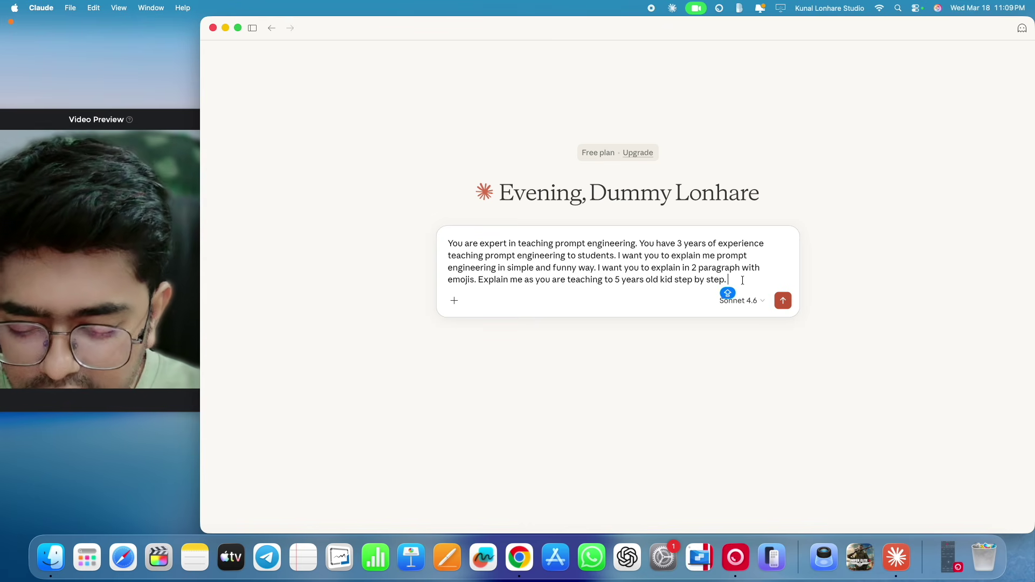
{"action": "type", "text": "Y"}
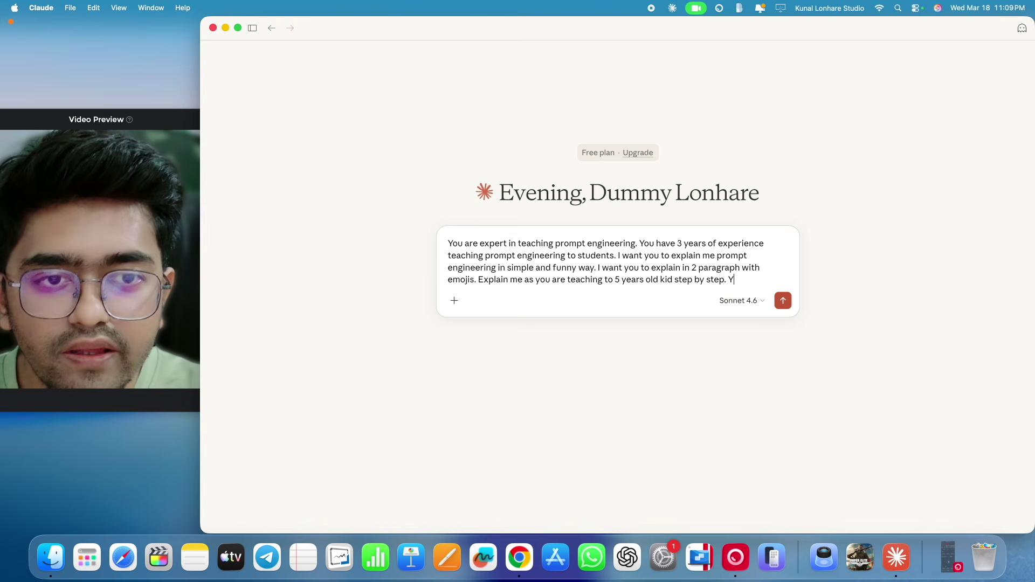
{"action": "key", "text": "BackSpace"}
{"action": "type", "text": "If you "}
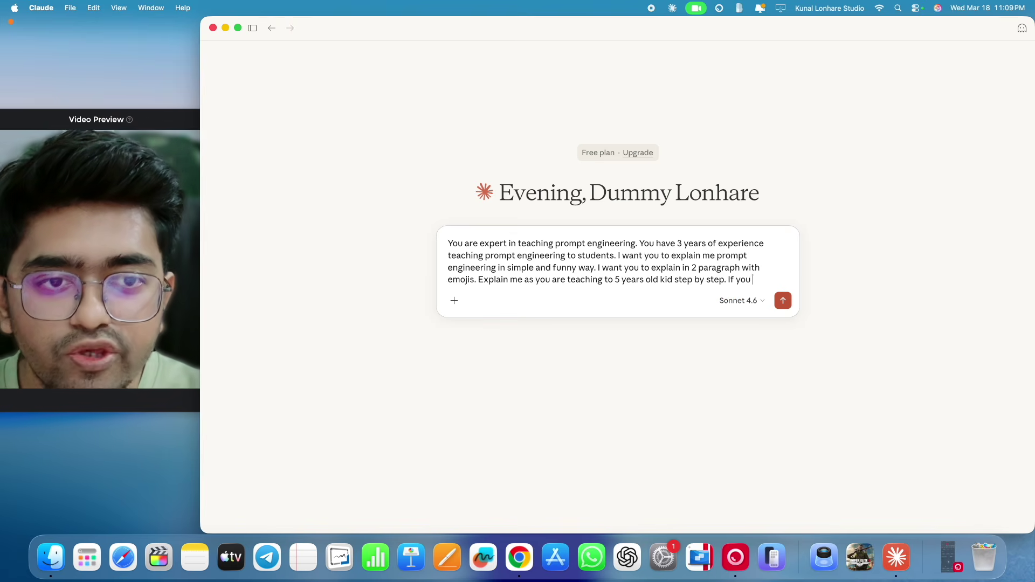
{"action": "type", "text": "have any quest"}
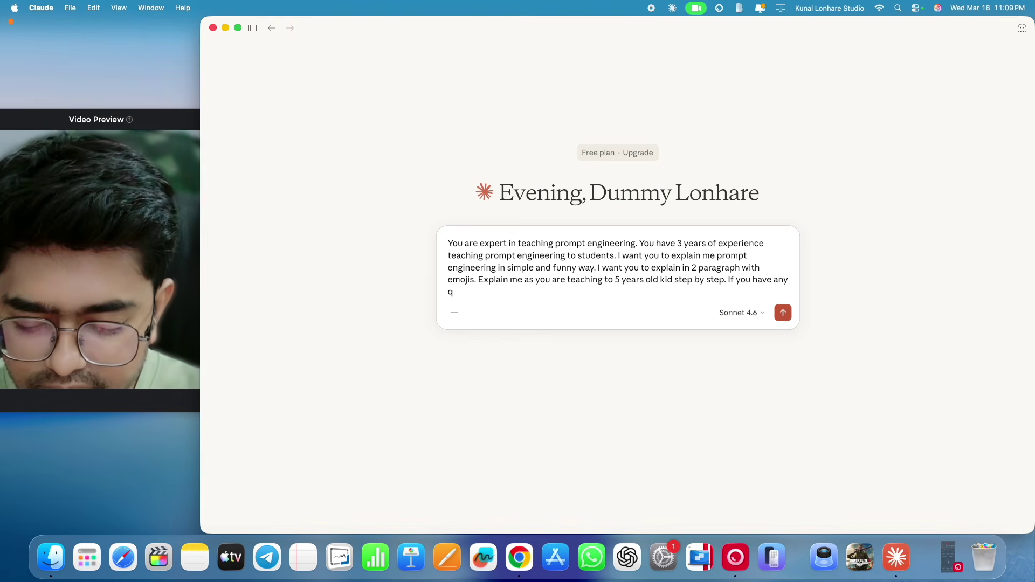
{"action": "type", "text": "ion a"}
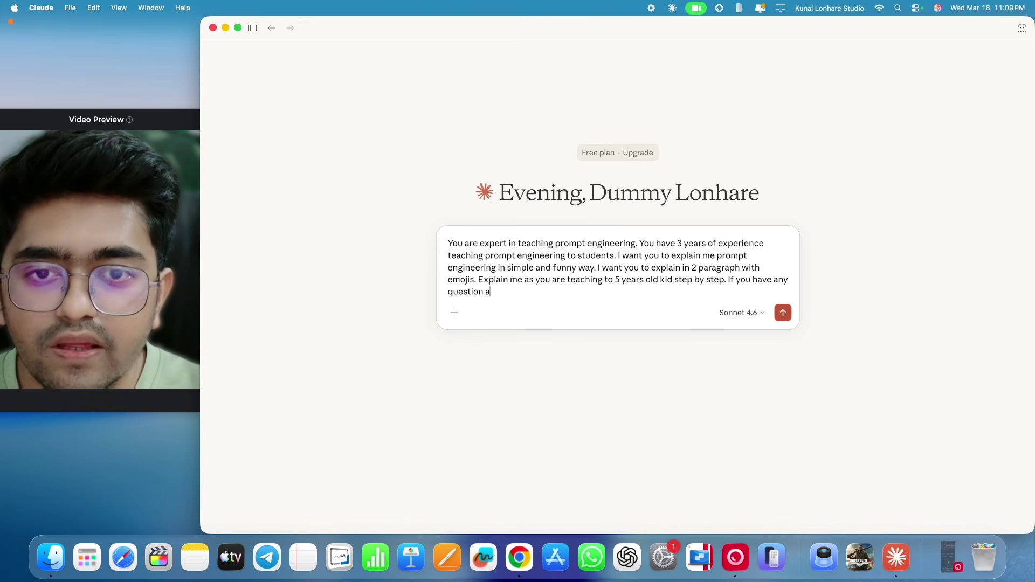
{"action": "type", "text": "sk me befo"}
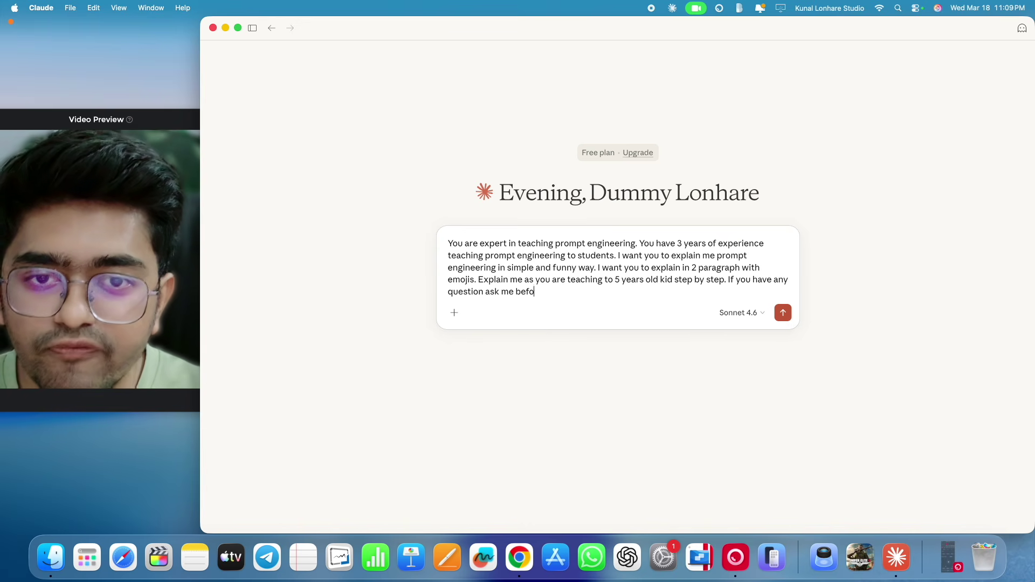
{"action": "type", "text": "re generat"}
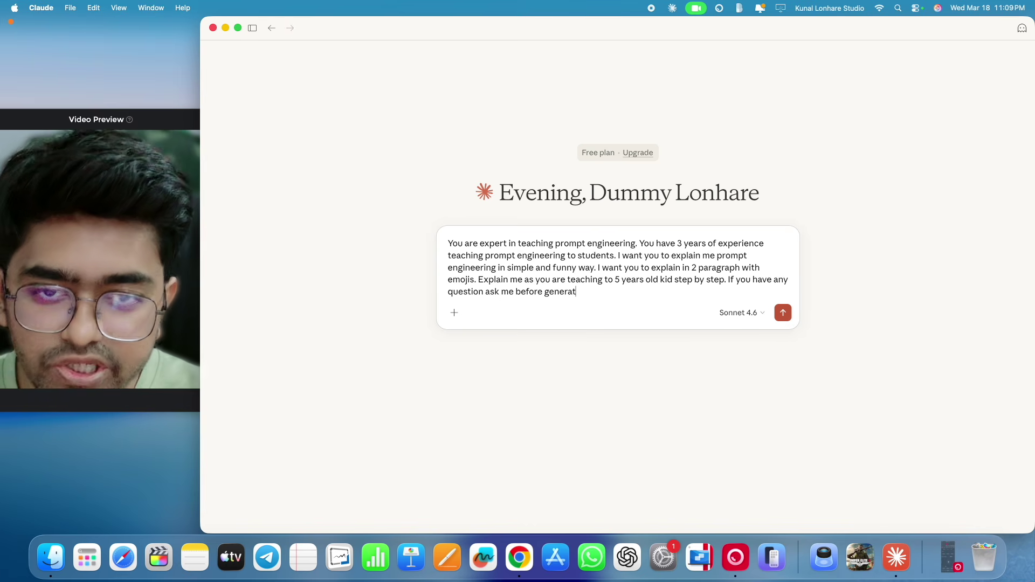
{"action": "type", "text": "ing the re"}
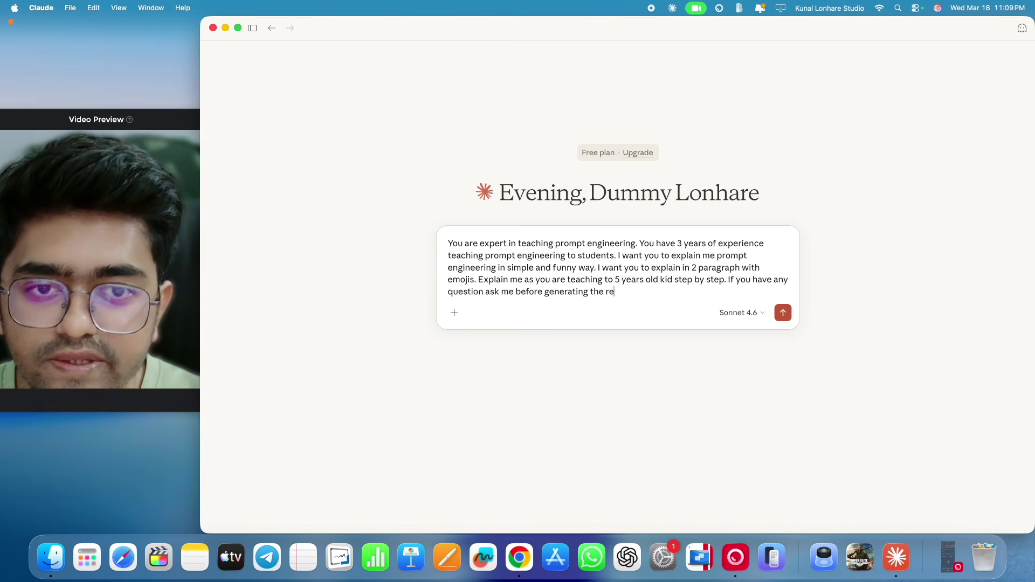
{"action": "type", "text": "sponse."}
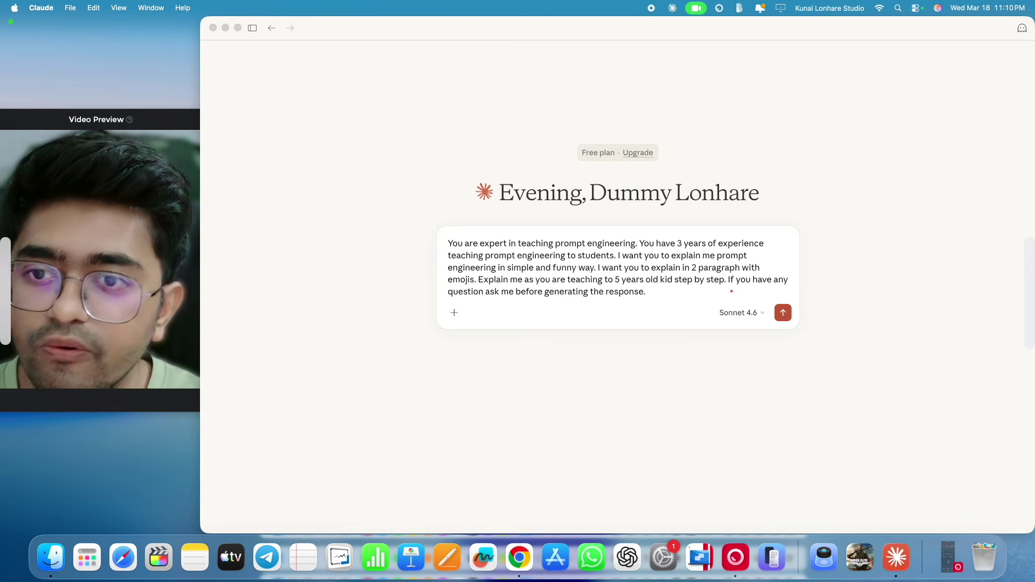
- Briefly underline the added question sentence in red and submit the prompt
{"action": "left_click_drag", "start_coordinate": [731, 289], "coordinate": [783, 289]}
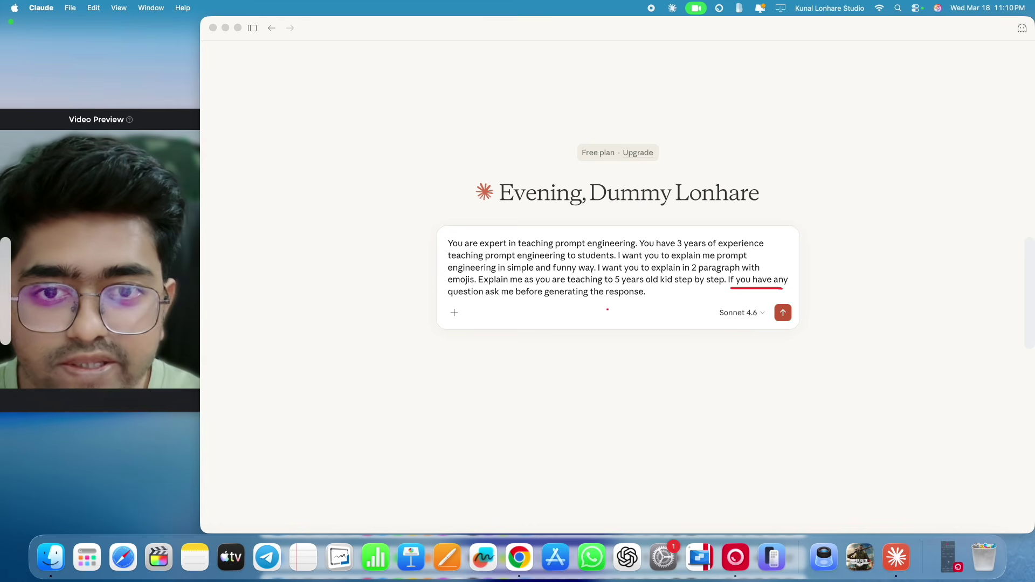
{"action": "left_click_drag", "start_coordinate": [459, 305], "coordinate": [629, 305]}
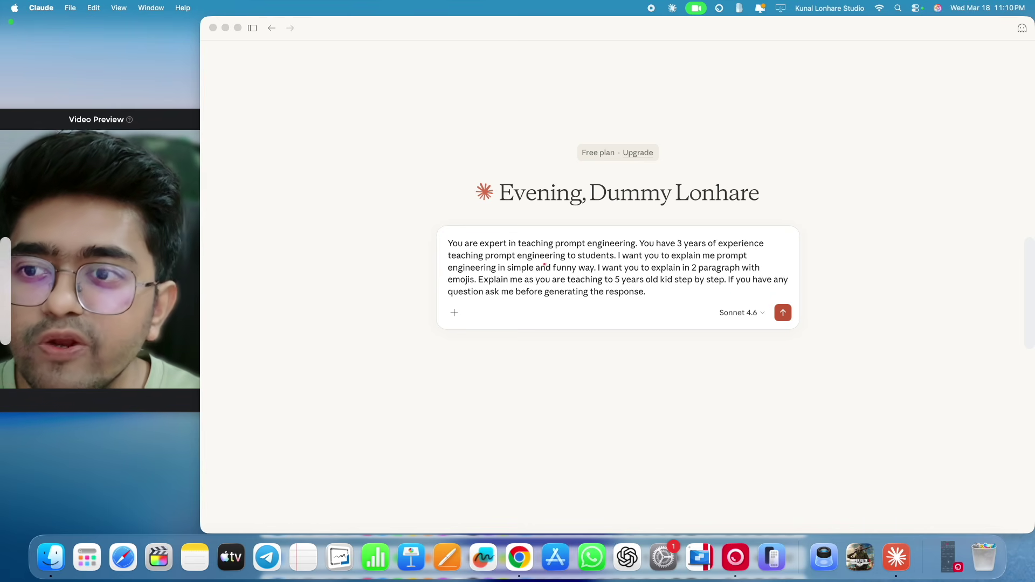
{"action": "key", "text": "Escape"}
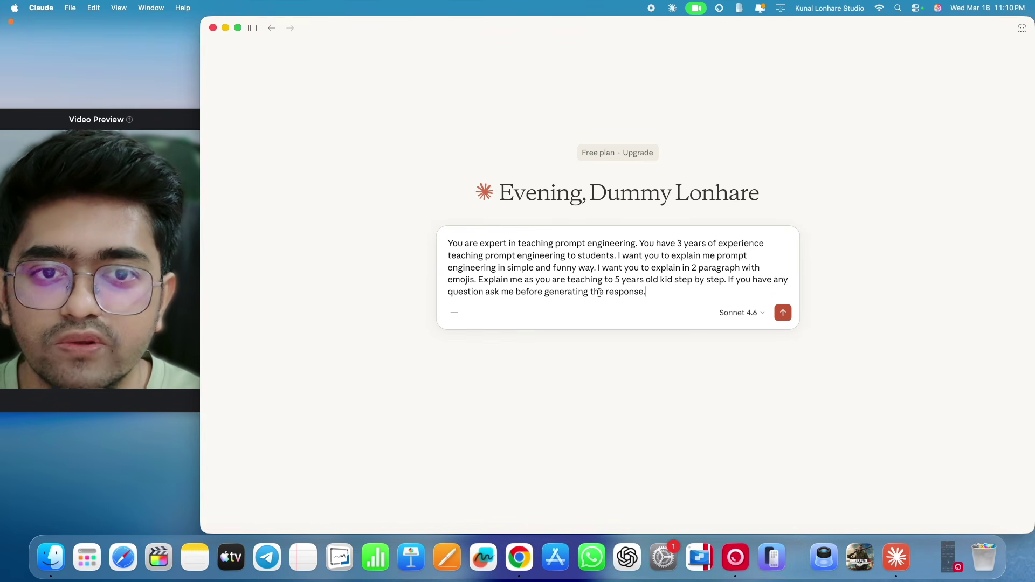
{"action": "left_click", "coordinate": [784, 316]}
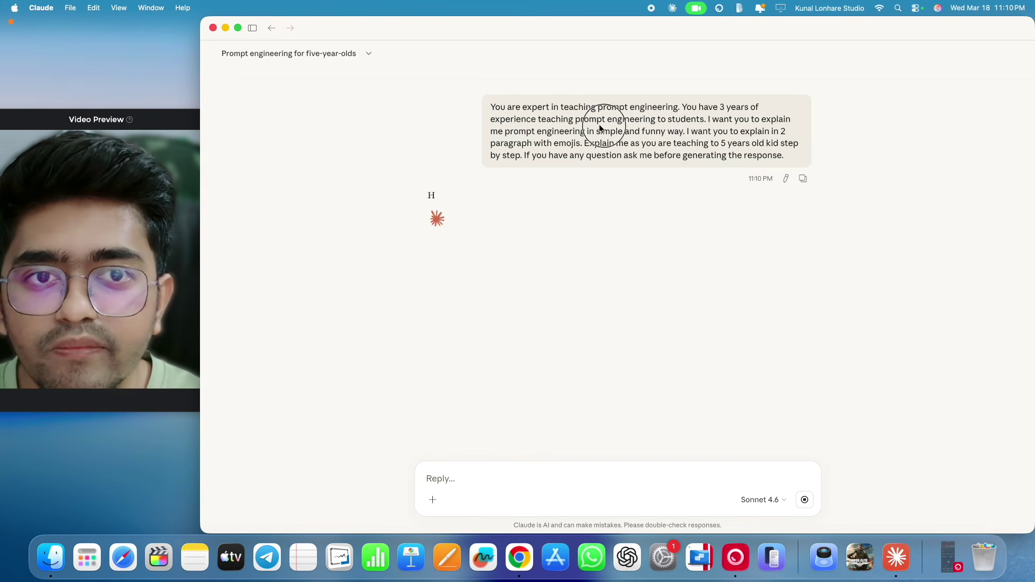
- Briefly highlight the sent prompt and the first paragraph of the response
{"action": "left_click_drag", "start_coordinate": [786, 157], "coordinate": [495, 103]}
{"action": "left_click", "coordinate": [503, 122]}
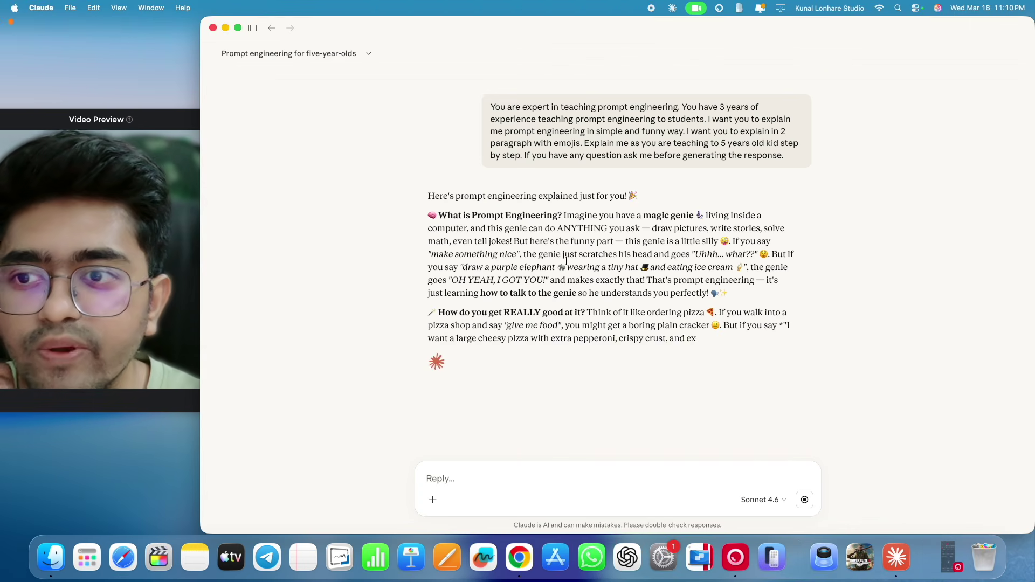
{"action": "triple_click", "coordinate": [563, 127]}
{"action": "left_click", "coordinate": [563, 128]}
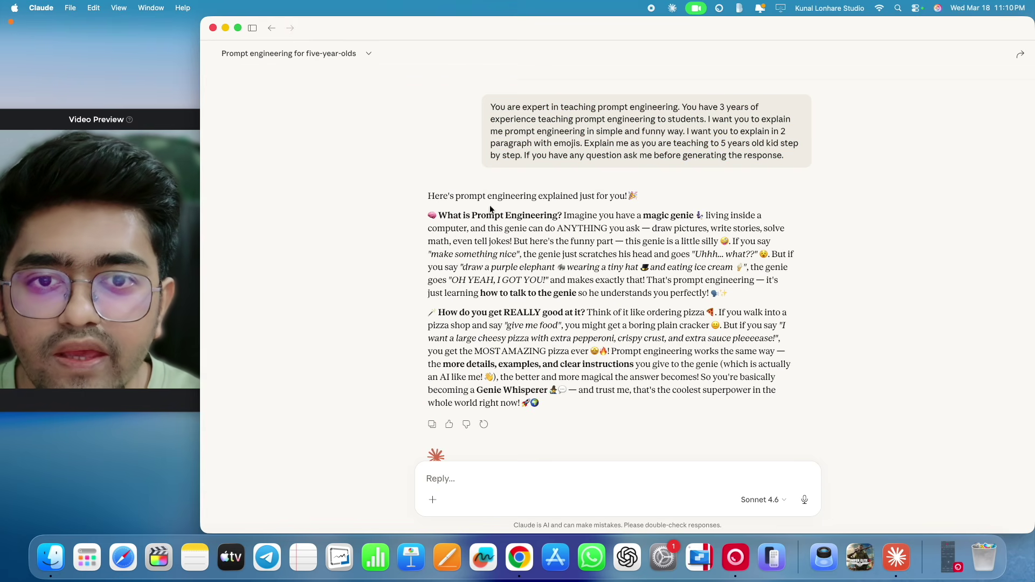
{"action": "left_click_drag", "start_coordinate": [430, 215], "coordinate": [752, 293]}
{"action": "left_click", "coordinate": [751, 292]}
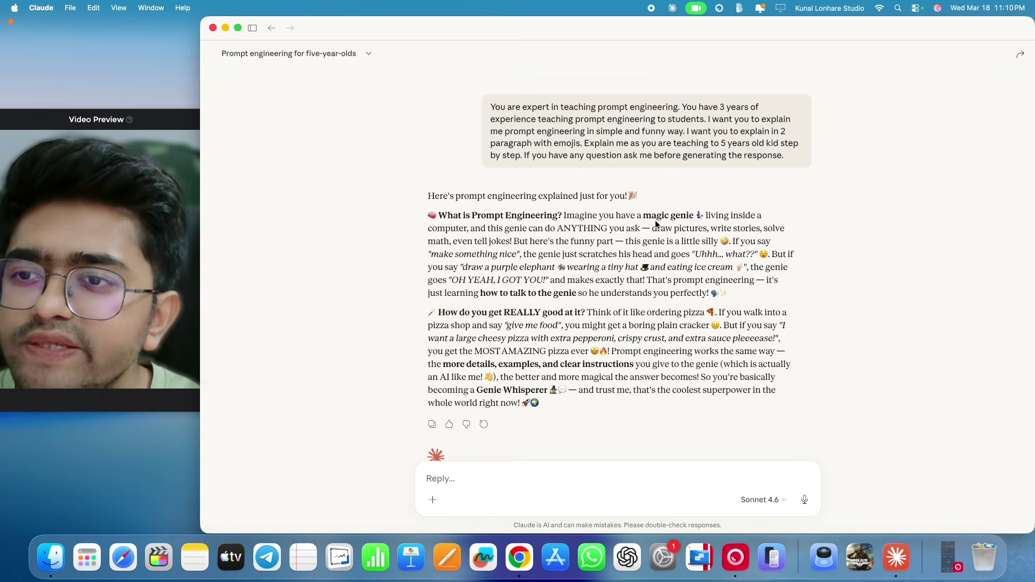
- Briefly underline "magic genie" and the prompt's 5-year-old kid instruction in red, and highlight both response paragraphs
{"action": "left_click_drag", "start_coordinate": [646, 220], "coordinate": [692, 223]}
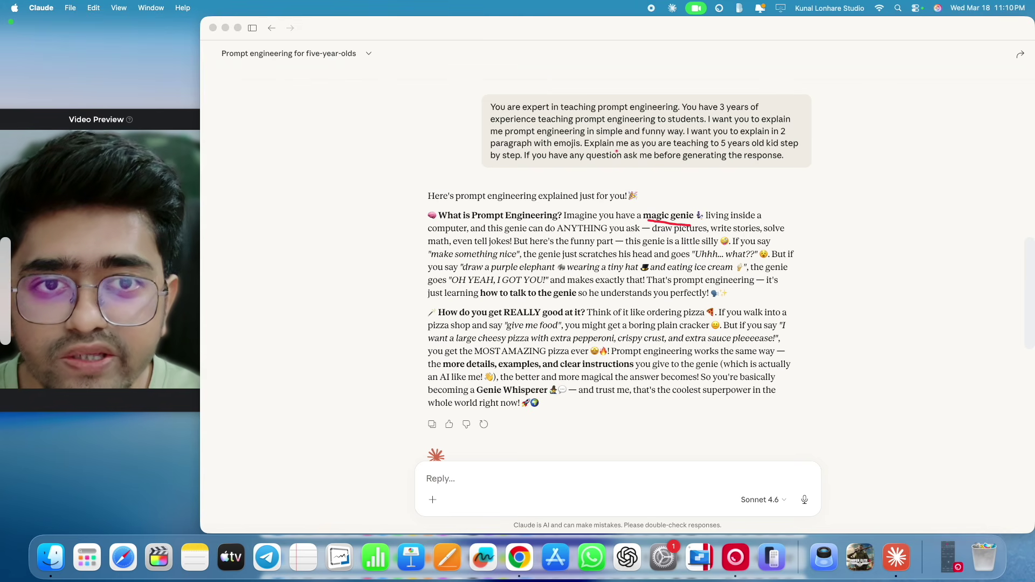
{"action": "left_click_drag", "start_coordinate": [591, 149], "coordinate": [747, 152]}
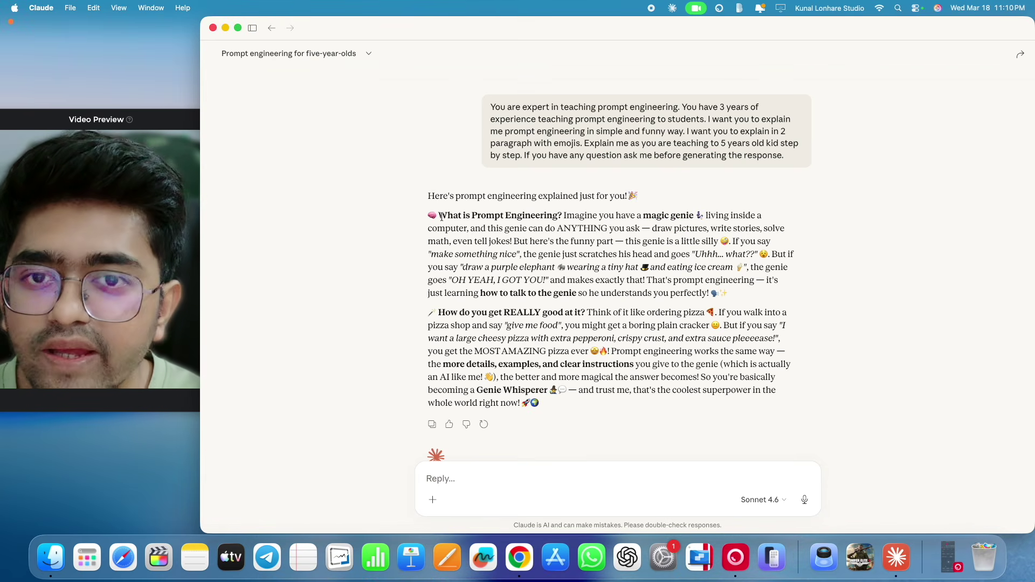
{"action": "left_click_drag", "start_coordinate": [432, 213], "coordinate": [588, 397]}
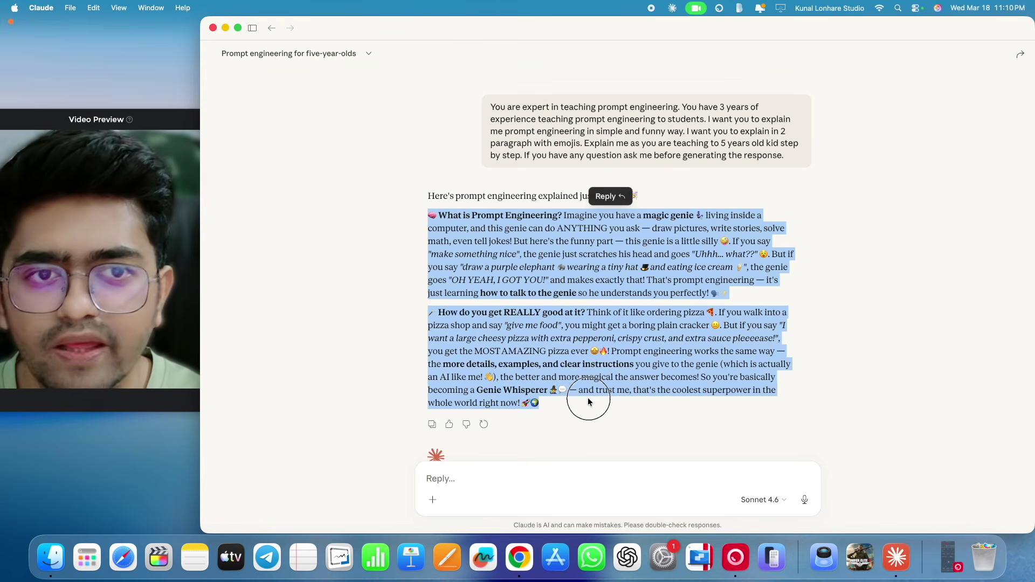
{"action": "left_click", "coordinate": [710, 208]}
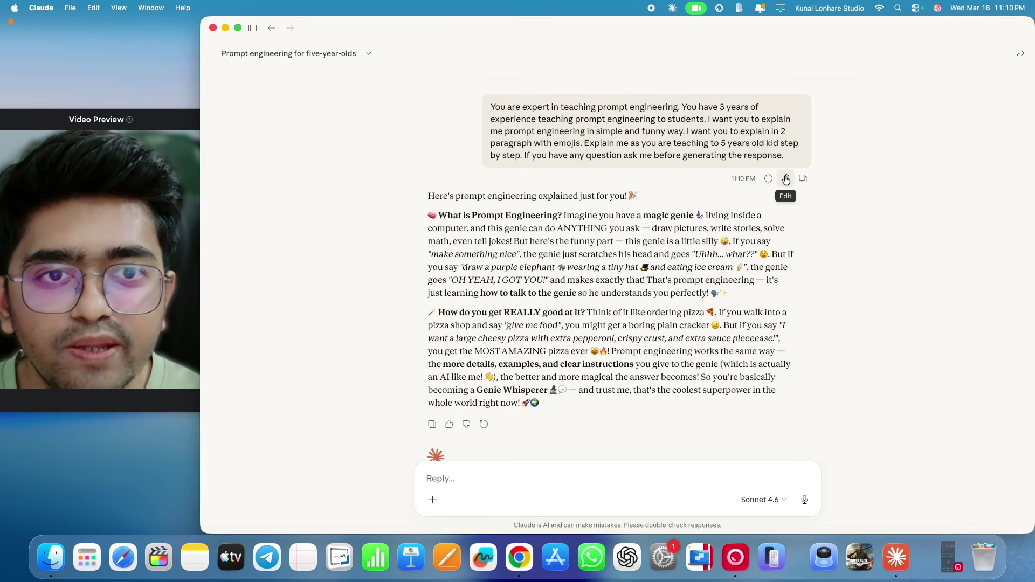
- Edit the sent prompt to remove "Explain me as you are teaching to 5 years old kid step by step." and resubmit it
{"action": "left_click", "coordinate": [785, 178]}
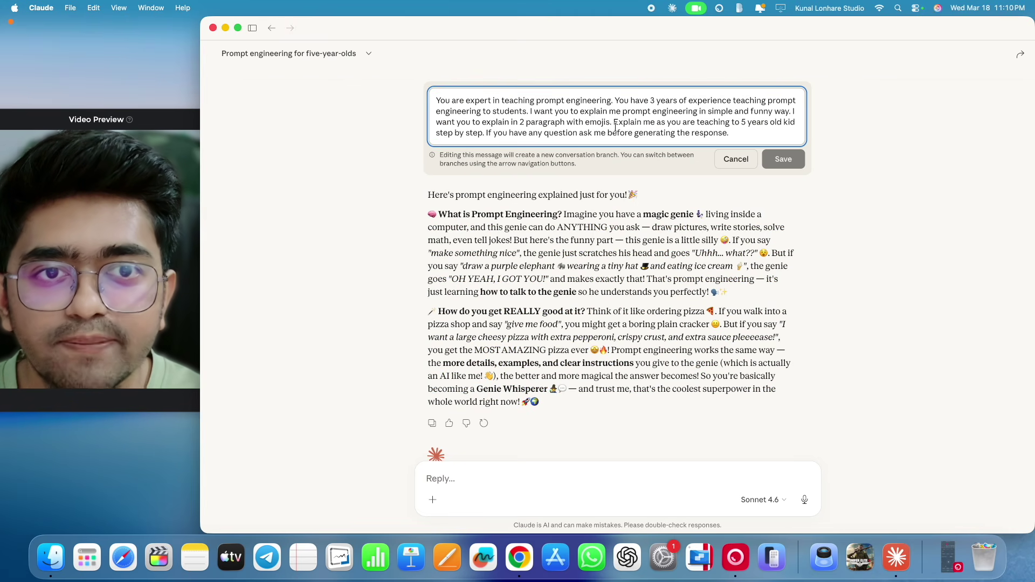
{"action": "left_click_drag", "start_coordinate": [614, 123], "coordinate": [486, 132]}
{"action": "key", "text": "BackSpace"}
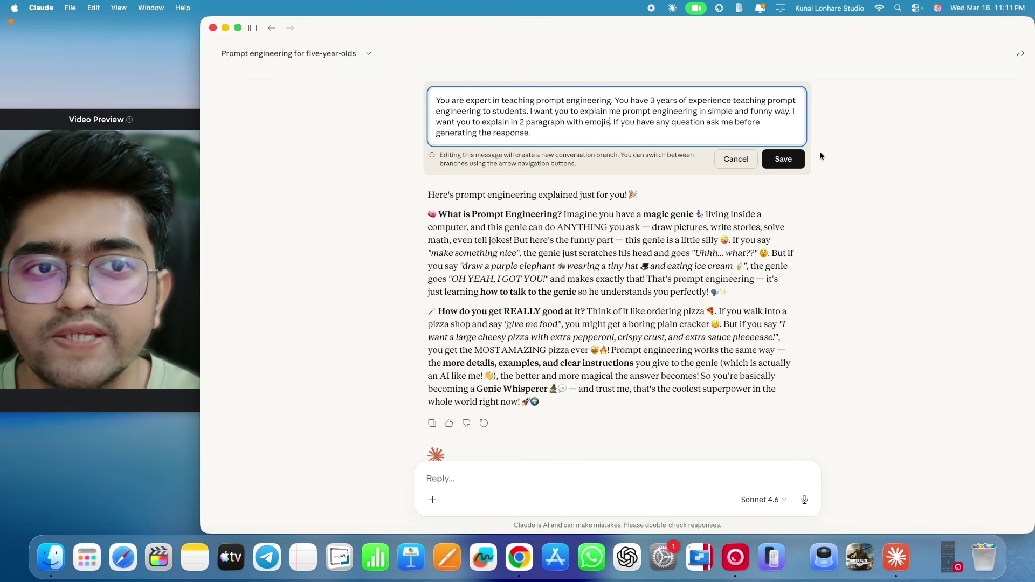
{"action": "left_click", "coordinate": [791, 161]}
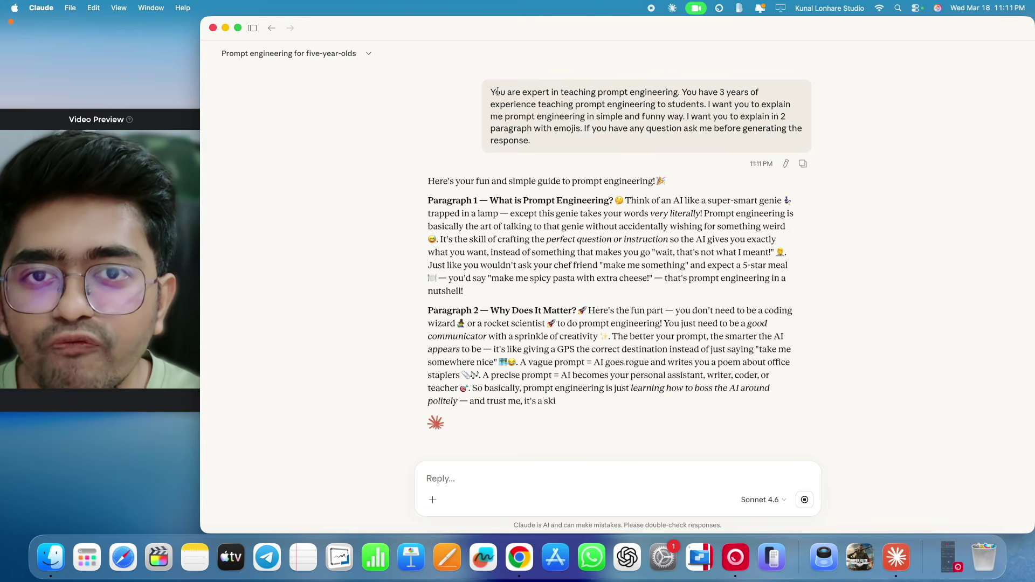
- Review the edited prompt by highlighting its full text several times beside the new response
{"action": "left_click_drag", "start_coordinate": [491, 92], "coordinate": [534, 140]}
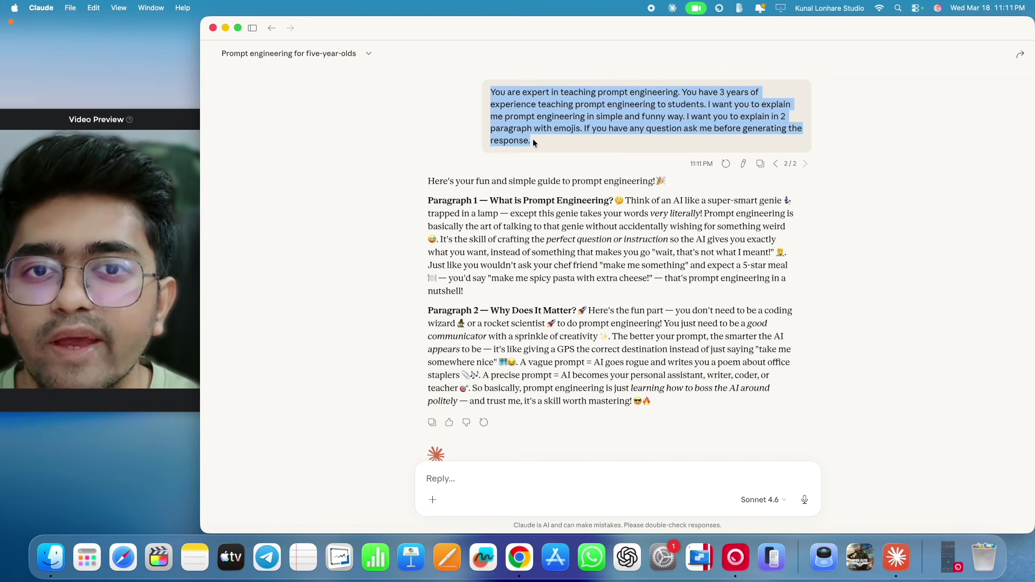
{"action": "left_click_drag", "start_coordinate": [533, 142], "coordinate": [490, 92]}
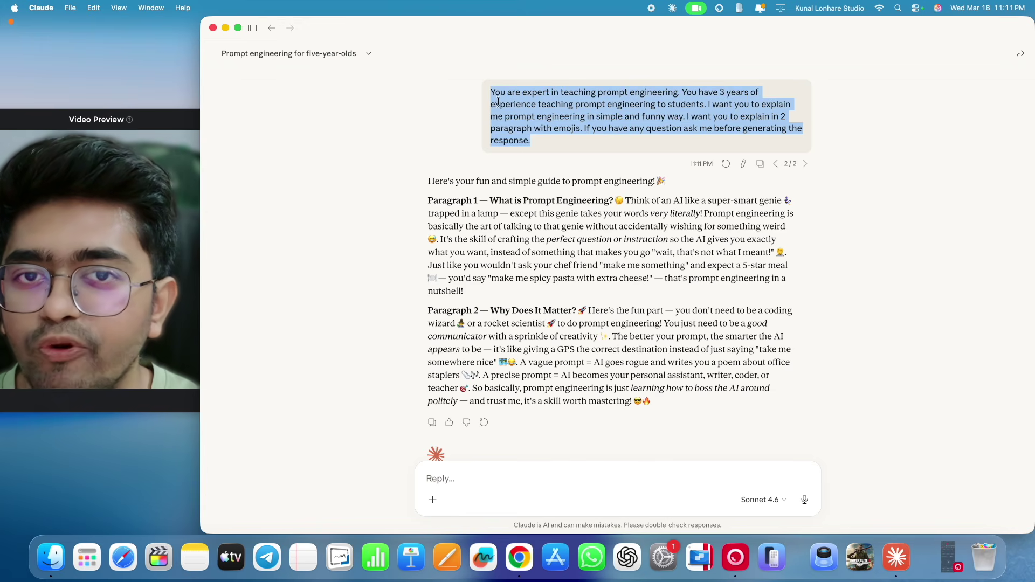
{"action": "left_click_drag", "start_coordinate": [536, 143], "coordinate": [491, 92]}
{"action": "left_click", "coordinate": [530, 141]}
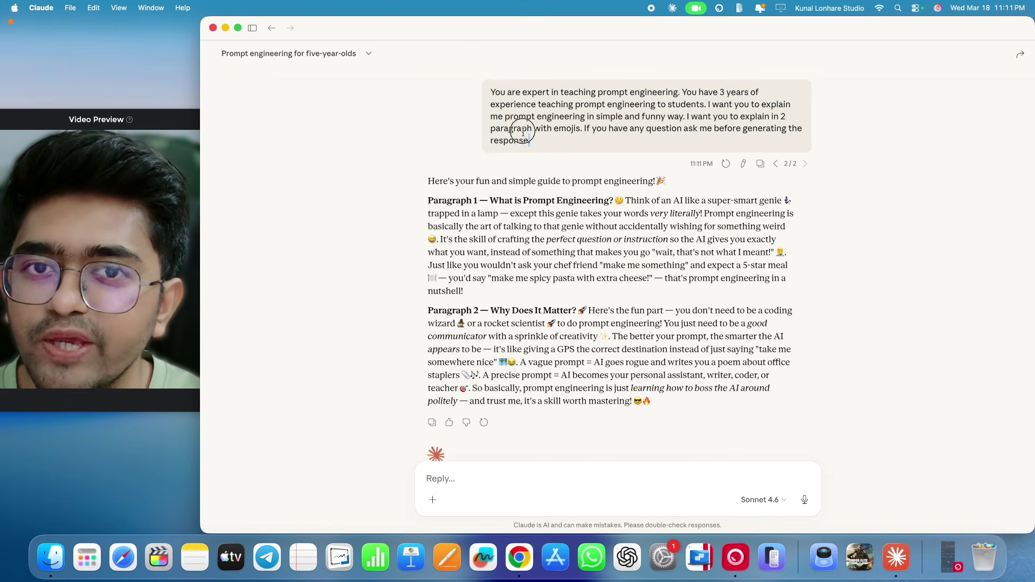
{"action": "left_click_drag", "start_coordinate": [531, 142], "coordinate": [491, 96]}
{"action": "left_click", "coordinate": [537, 158]}
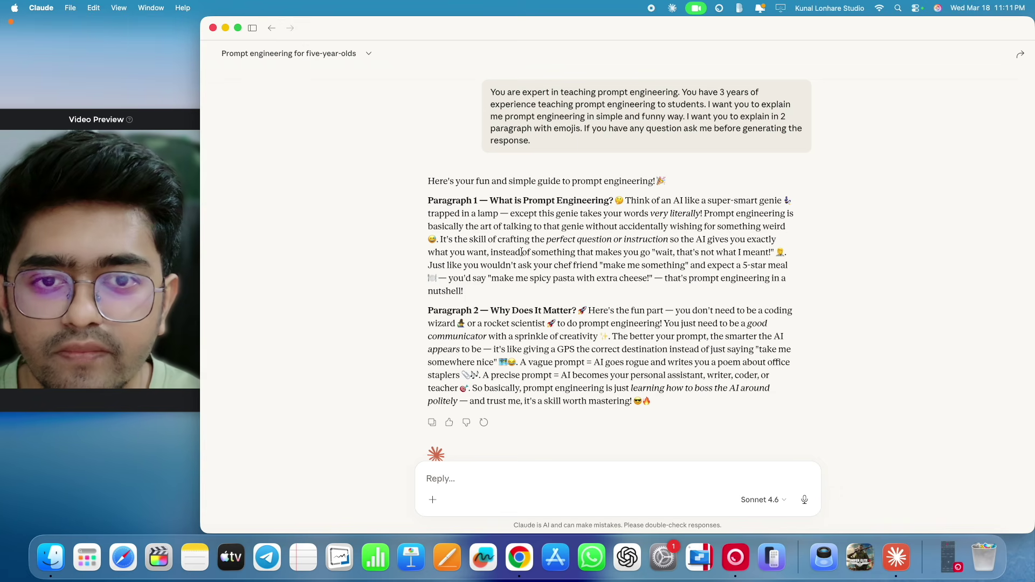
{"action": "left_click_drag", "start_coordinate": [491, 92], "coordinate": [534, 143]}
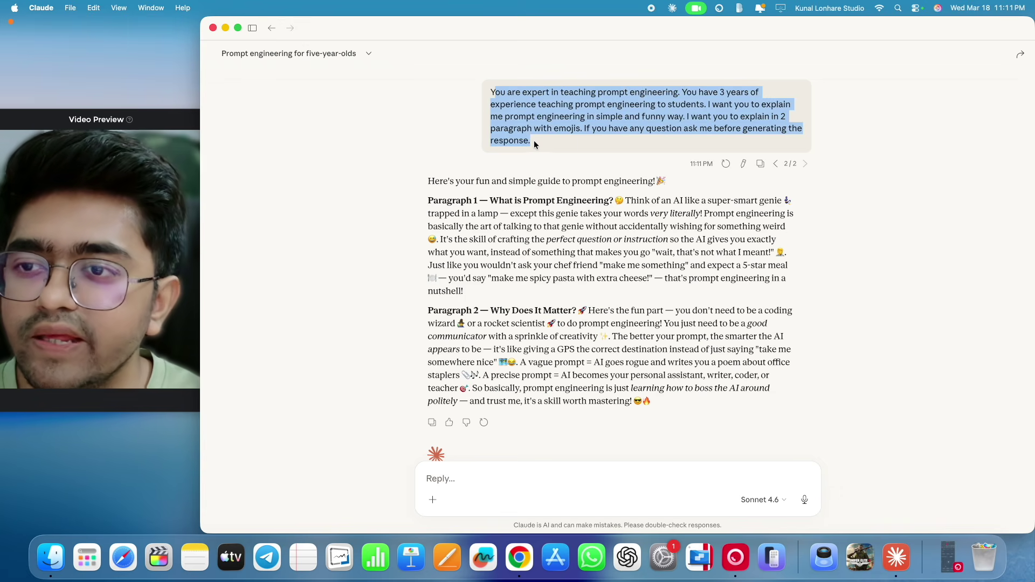
{"action": "left_click", "coordinate": [535, 141]}
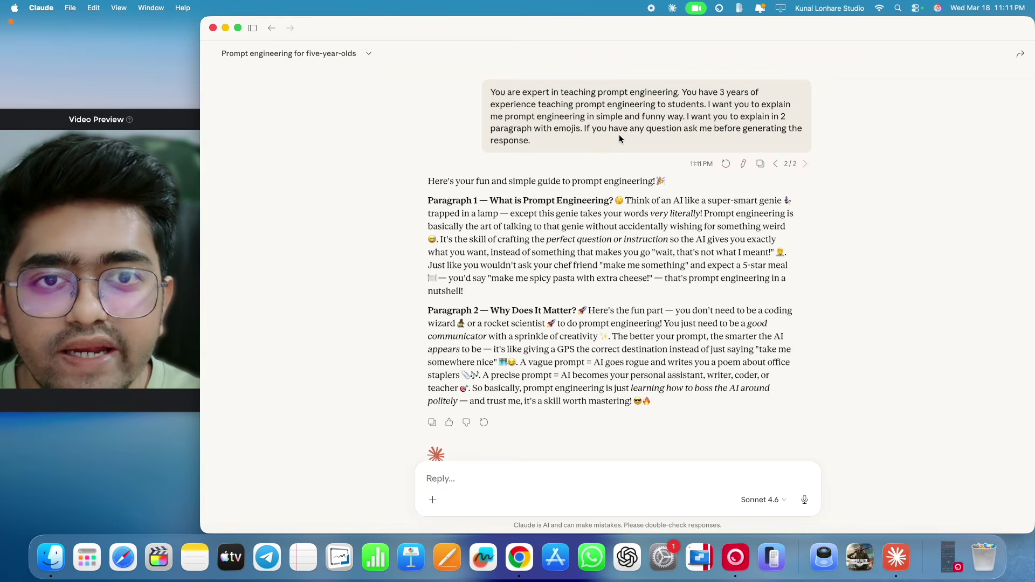
- Briefly underline "If you have any question ask me before generating the response." in red and return to the elements slide
{"action": "left_click_drag", "start_coordinate": [587, 137], "coordinate": [795, 138]}
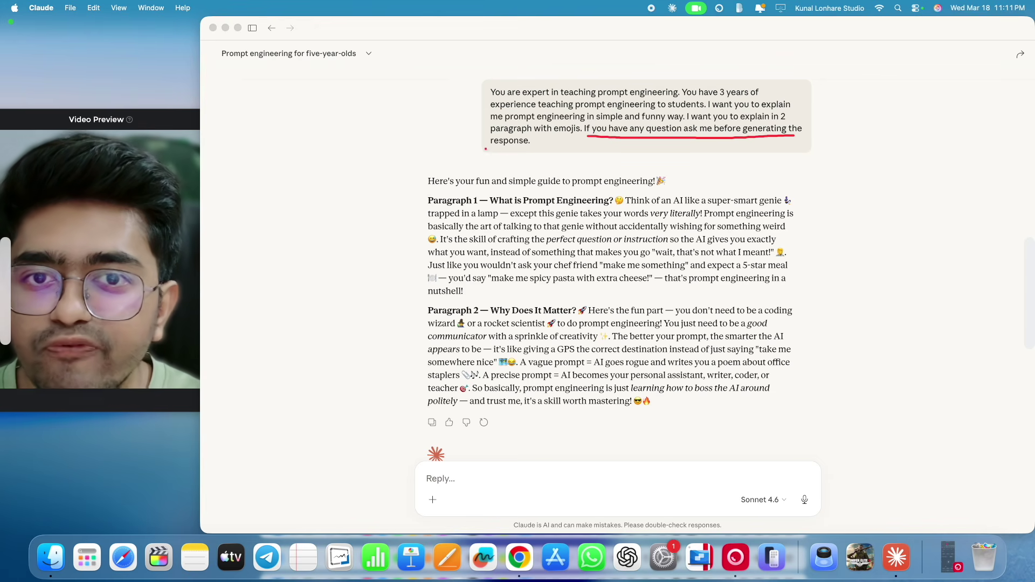
{"action": "left_click_drag", "start_coordinate": [485, 149], "coordinate": [549, 150]}
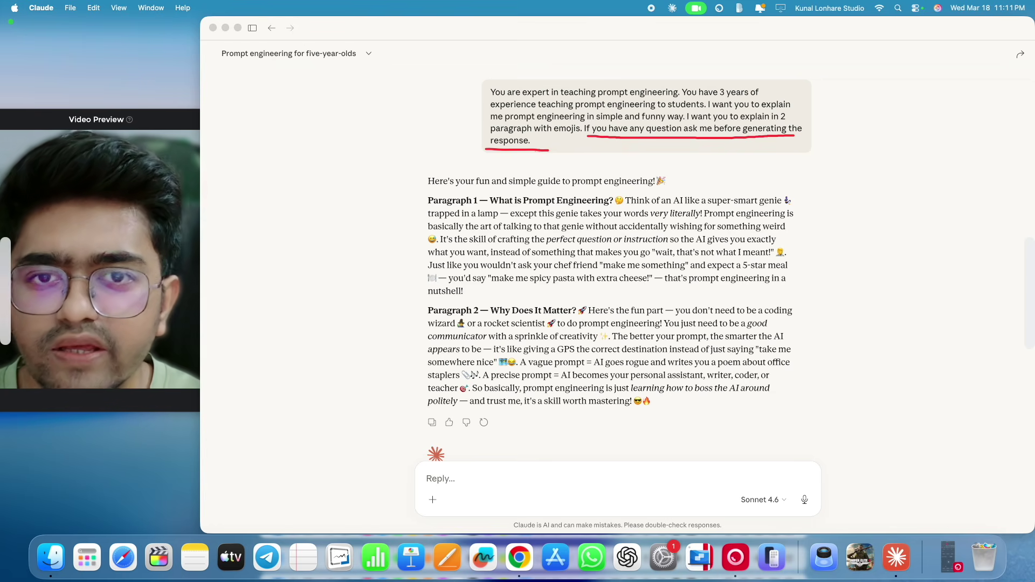
{"action": "mouse_move", "coordinate": [467, 195]}
{"action": "left_mouse_down"}
{"action": "mouse_move", "coordinate": [399, 211]}
{"action": "mouse_move", "coordinate": [787, 415]}
{"action": "mouse_move", "coordinate": [484, 174]}
{"action": "left_mouse_up"}
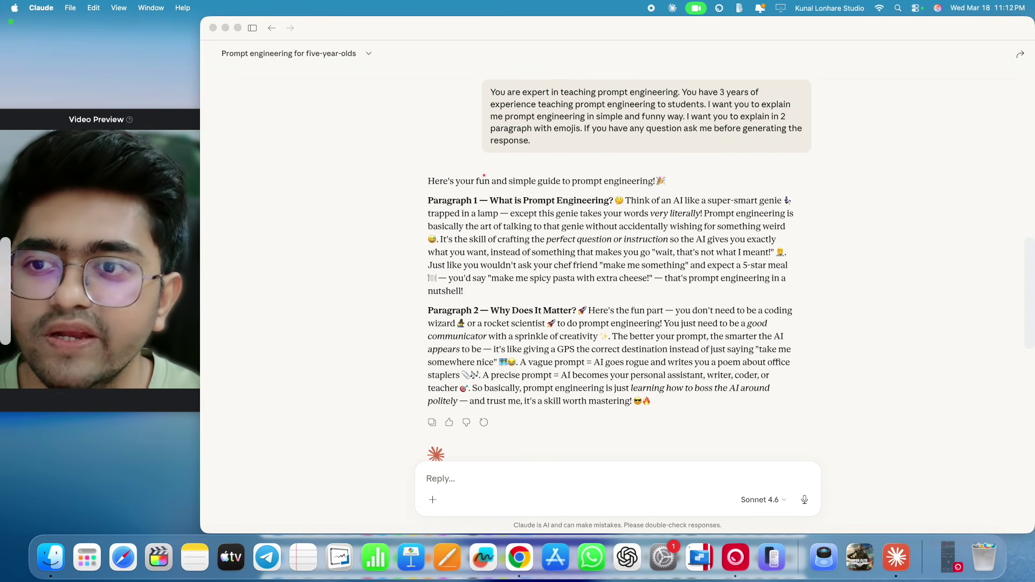
{"action": "key", "text": "Escape"}
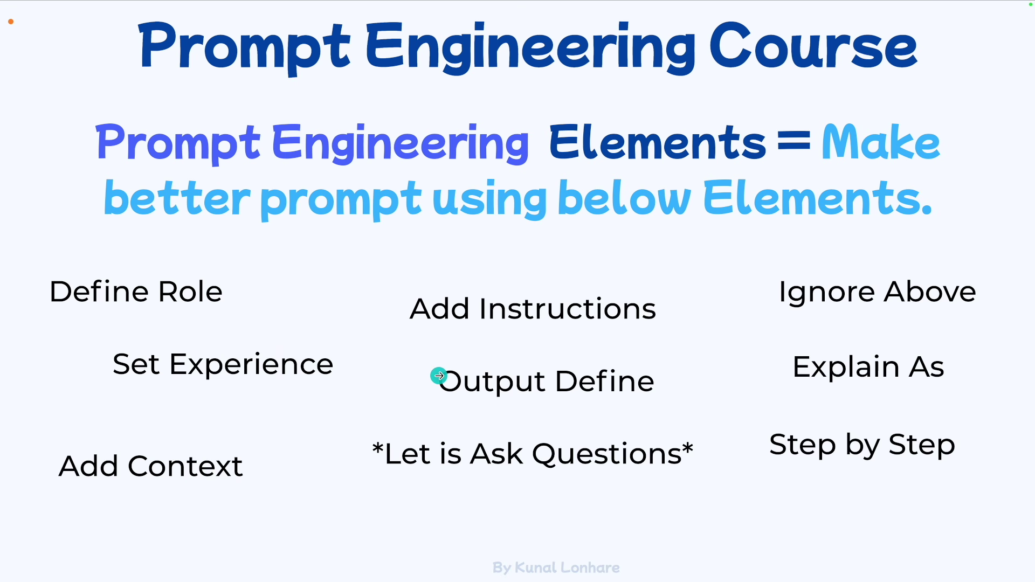
- Switch to the Claude app and review the earlier prompt on teaching prompt engineering and its two-paragraph response
{"action": "key", "text": "ctrl+Left"}
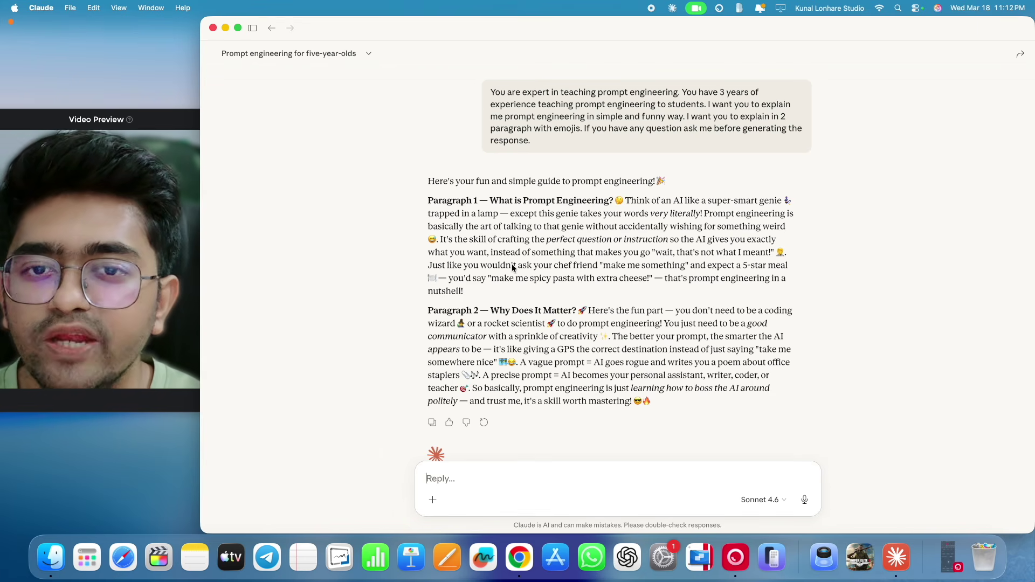
{"action": "left_click_drag", "start_coordinate": [536, 140], "coordinate": [486, 81]}
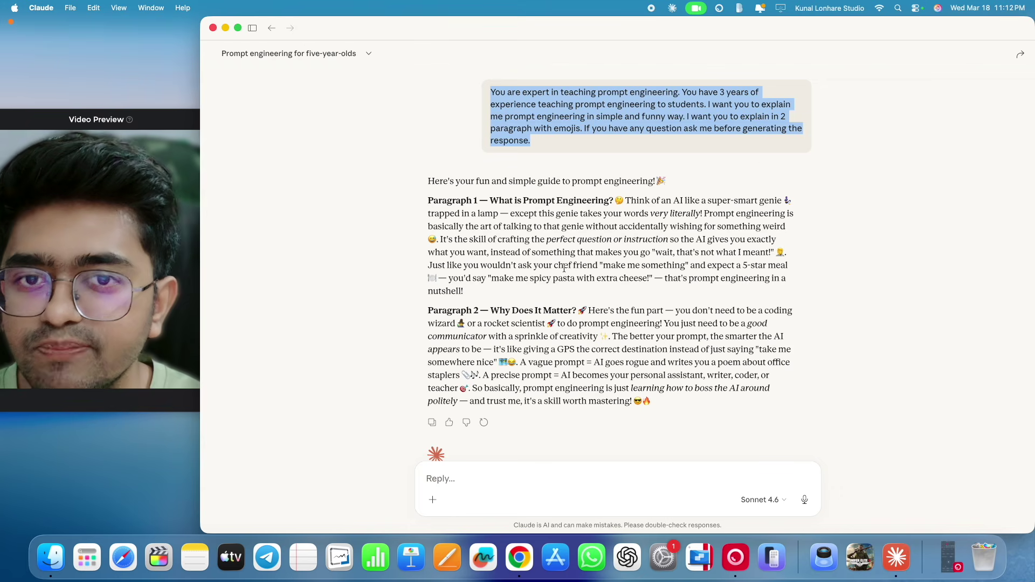
{"action": "scroll", "coordinate": [478, 291], "scroll_direction": "down", "scroll_amount": 2}
{"action": "left_click", "coordinate": [451, 482]}
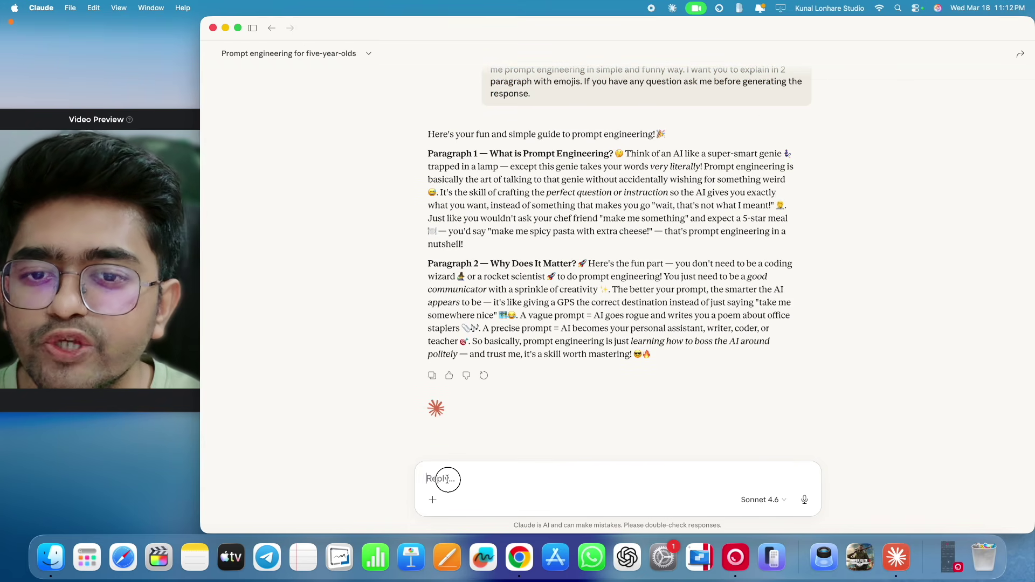
{"action": "type", "text": "Ignore a"}
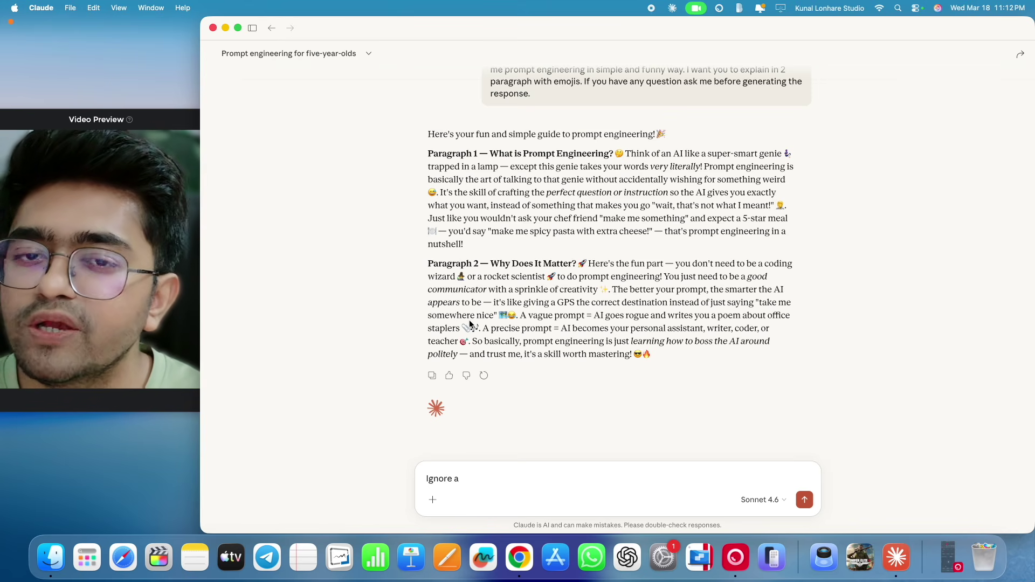
{"action": "key", "text": "super+a"}
{"action": "key", "text": "BackSpace"}
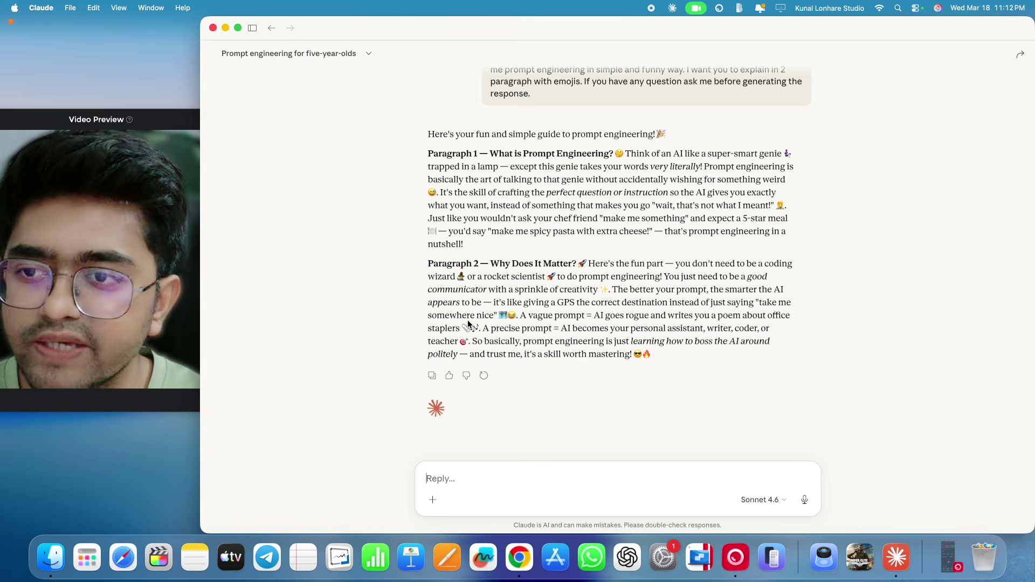
- Start a new chat in Claude with the sidebar collapsed and its message box ready for input
{"action": "left_click", "coordinate": [252, 27]}
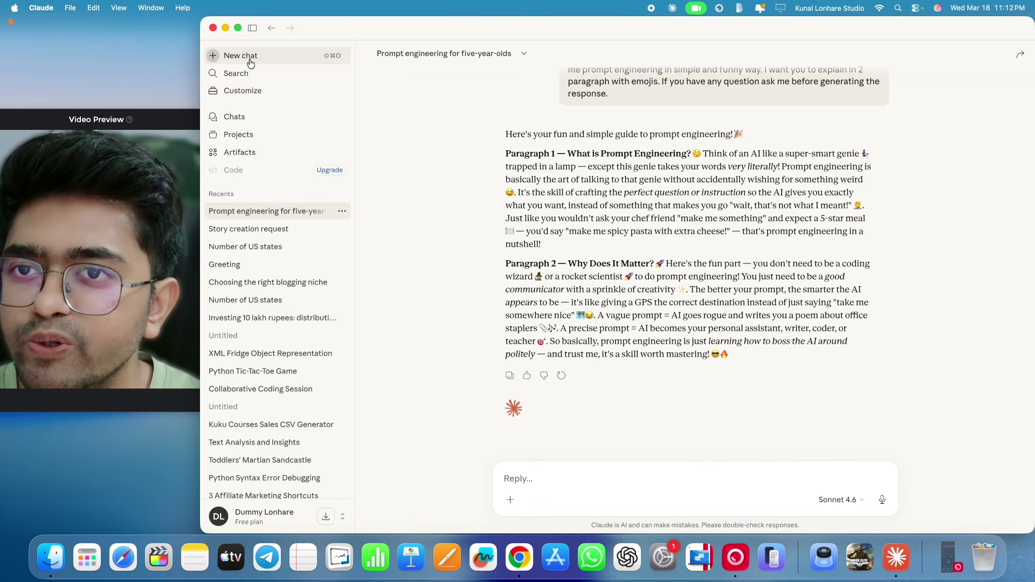
{"action": "left_click", "coordinate": [219, 56]}
{"action": "left_click", "coordinate": [253, 27]}
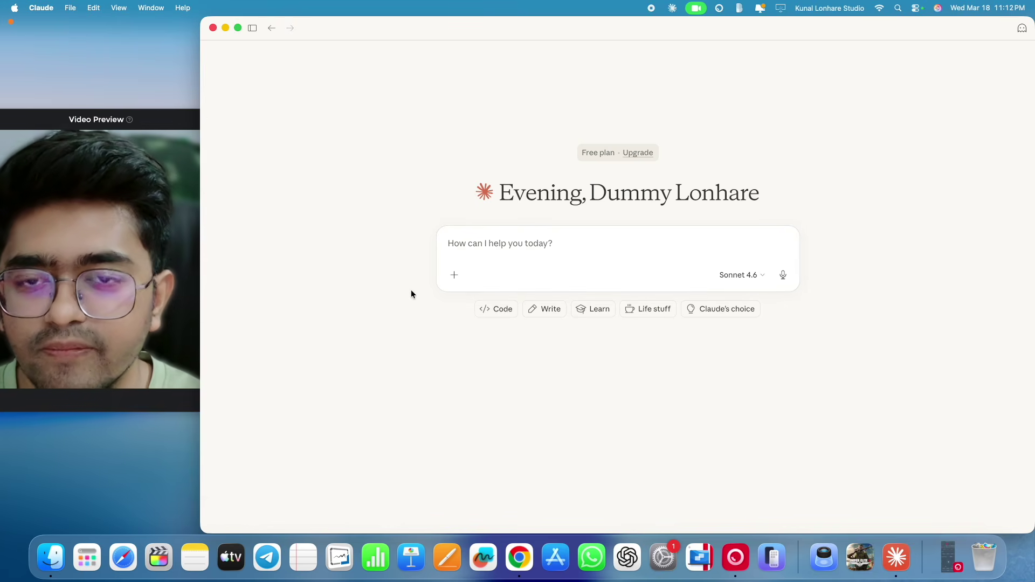
{"action": "left_click", "coordinate": [500, 238]}
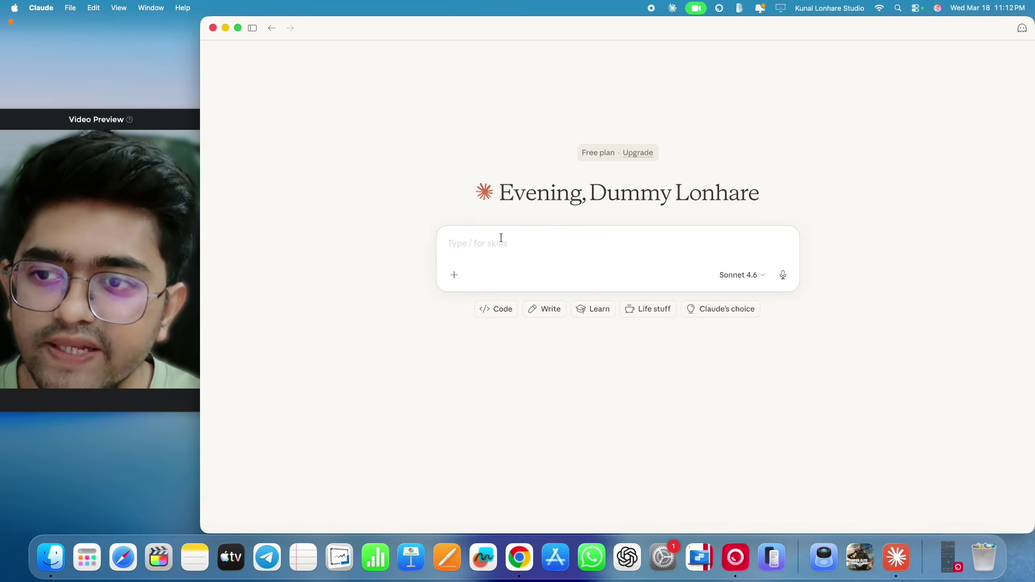
- Switch to the Chrome window and open chatgpt.com in a new tab
{"action": "key", "text": "ctrl+Right"}
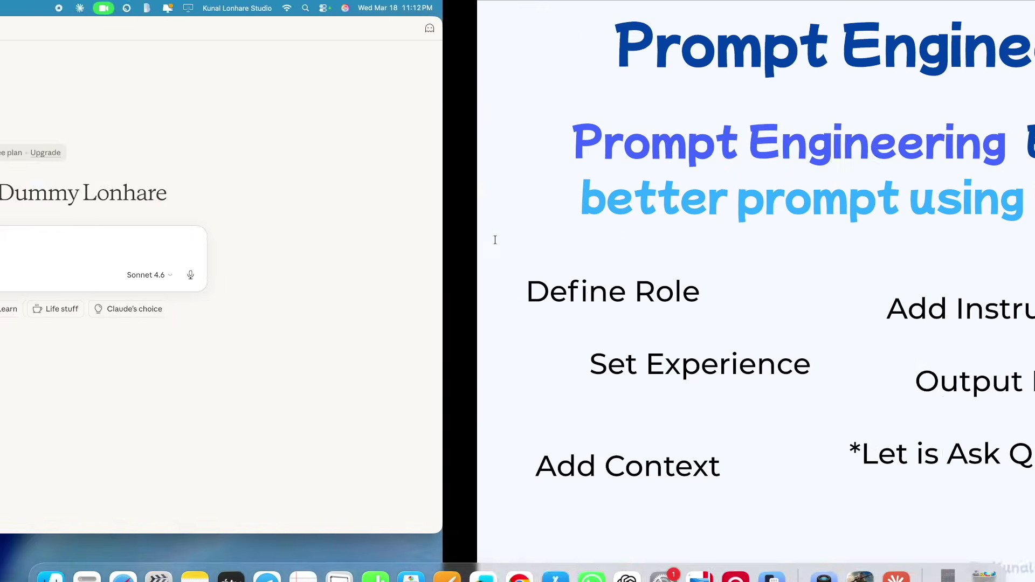
{"action": "key", "text": "ctrl+Right"}
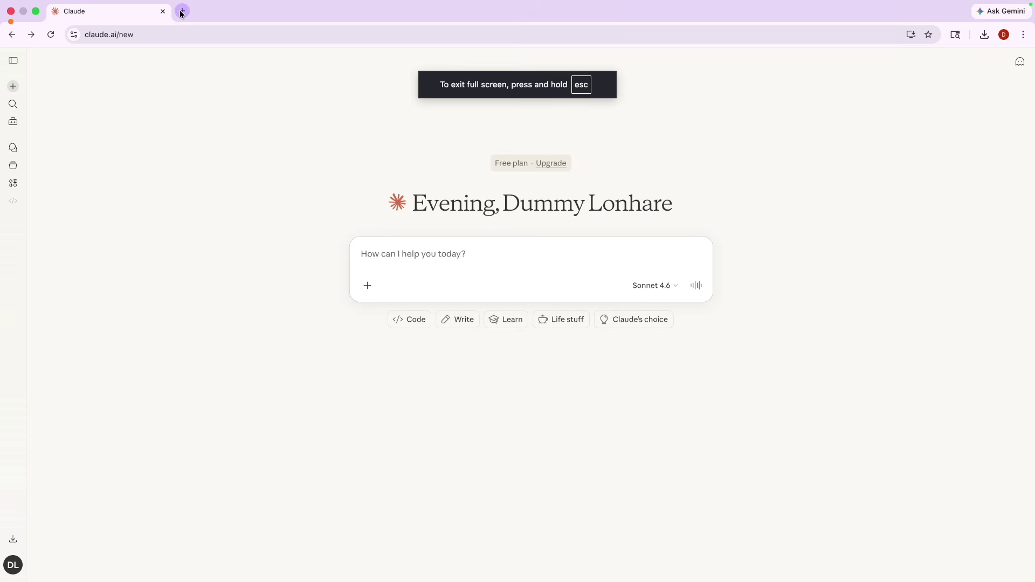
{"action": "left_click", "coordinate": [182, 12]}
{"action": "type", "text": "chatgpt.com"}
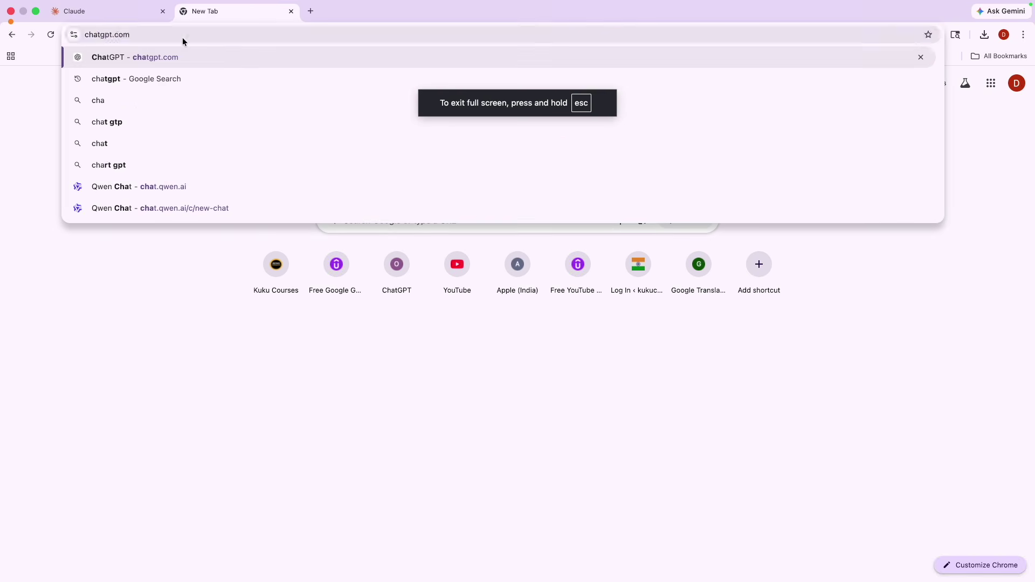
{"action": "key", "text": "Return"}
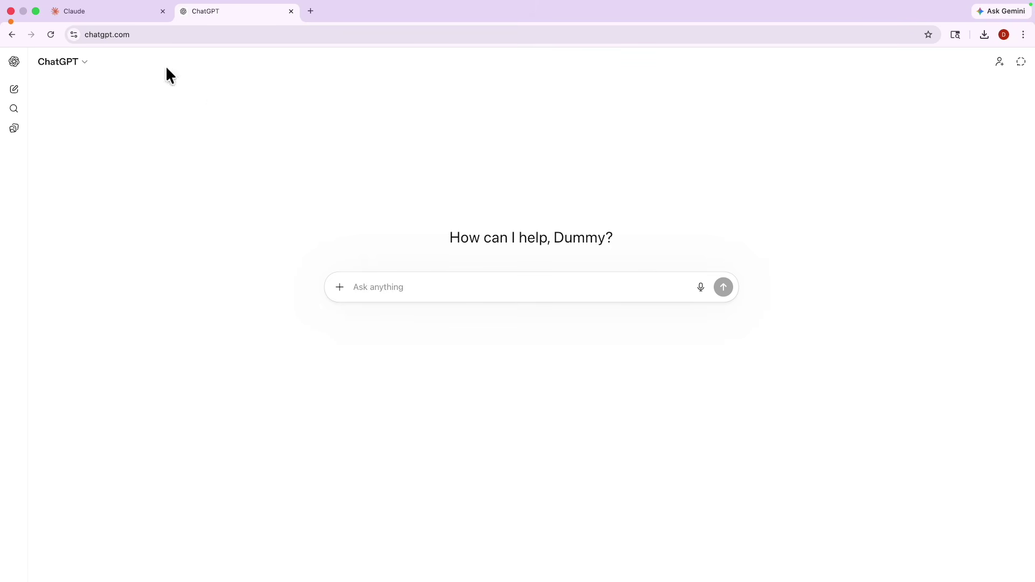
- Return to the Claude browser tab and check which attachments and tools can be added to a message
{"action": "left_click", "coordinate": [119, 13]}
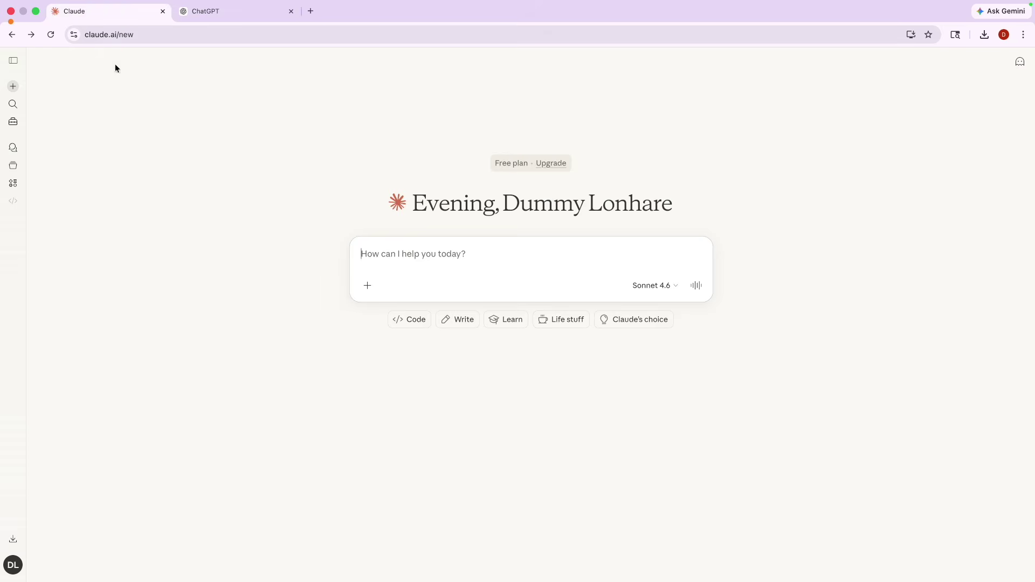
{"action": "left_click", "coordinate": [368, 285]}
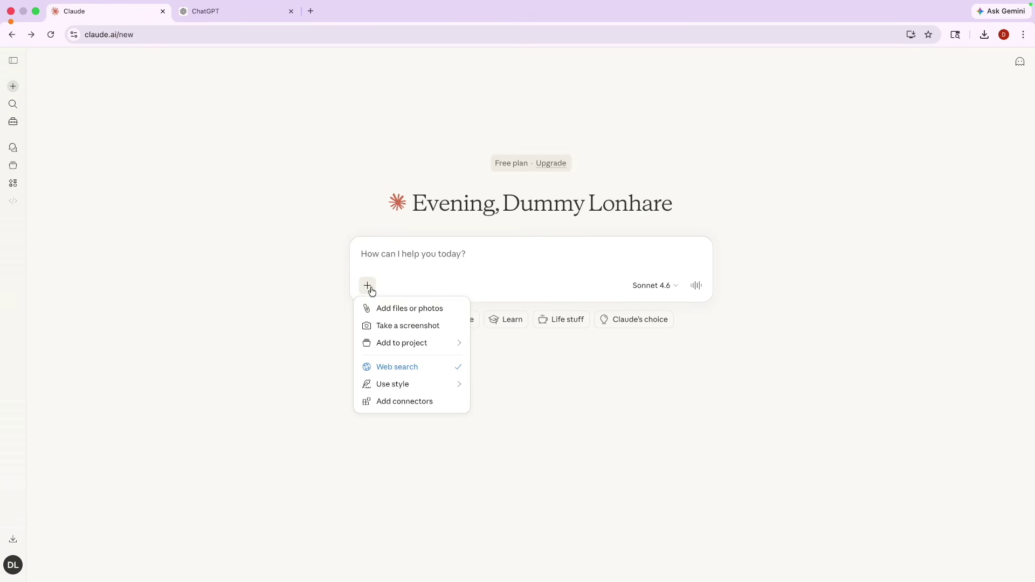
{"action": "left_click", "coordinate": [311, 316]}
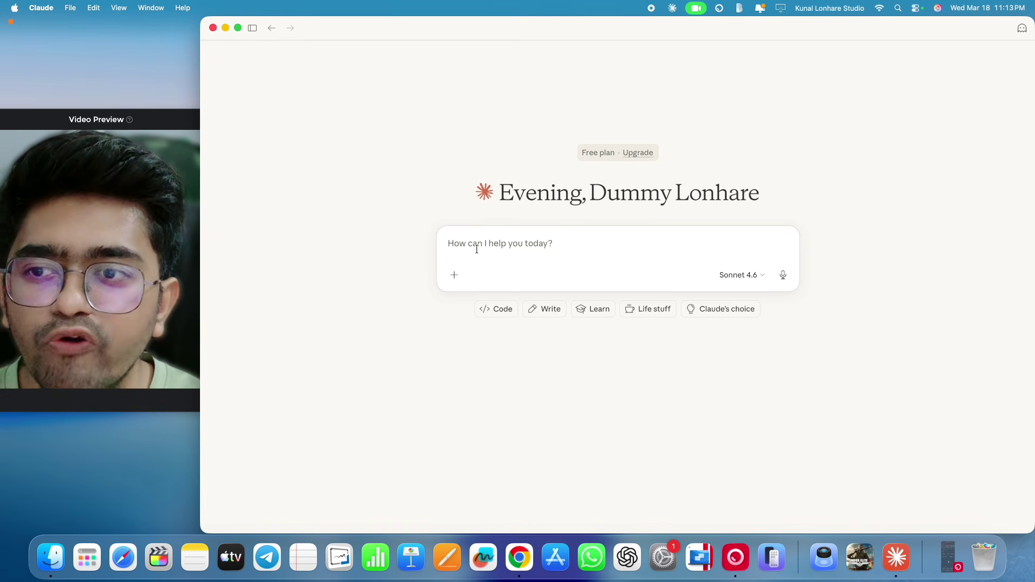
{"action": "key", "text": "ctrl+Right"}
{"action": "key", "text": "ctrl+Right"}
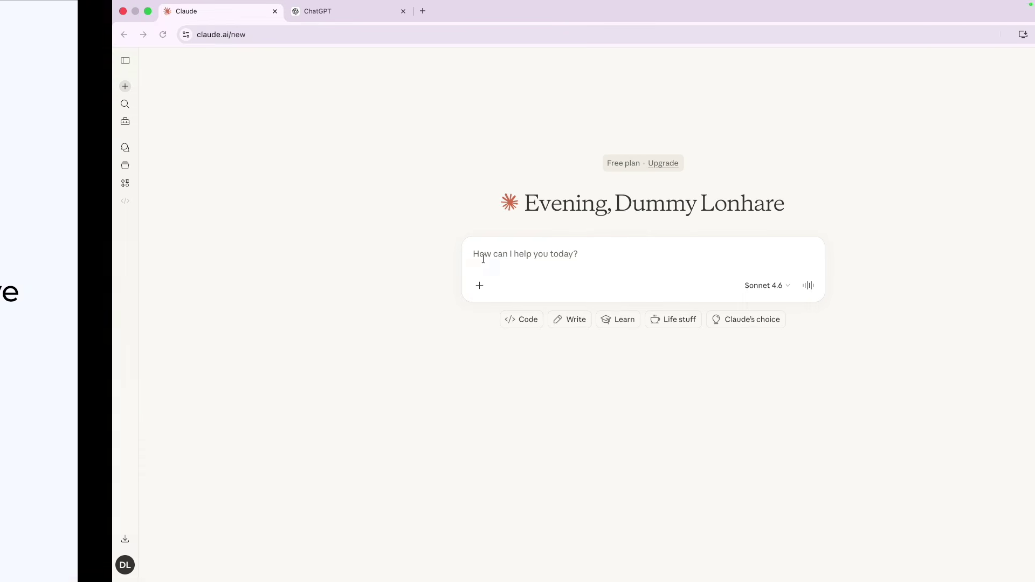
{"action": "left_click", "coordinate": [238, 13]}
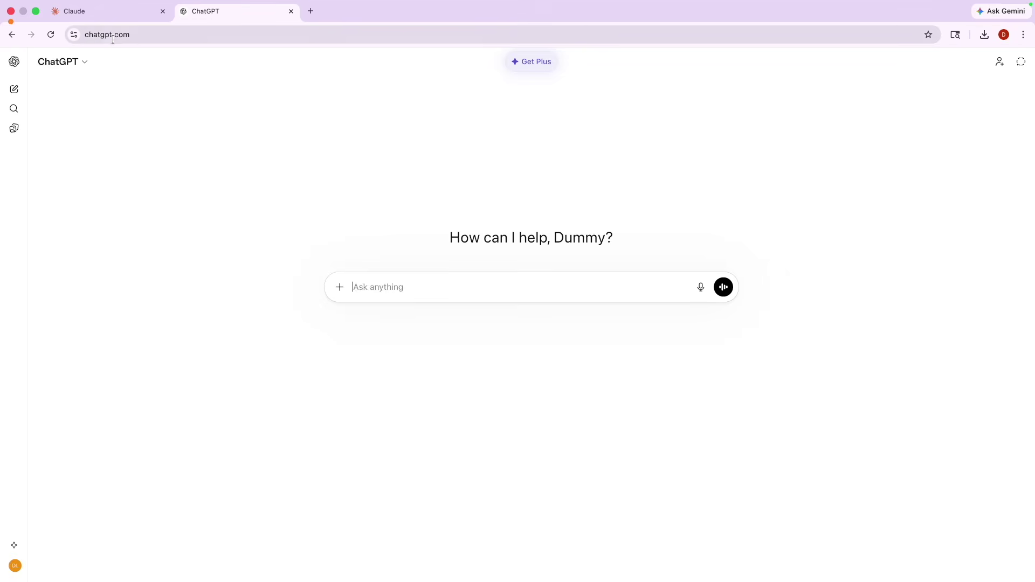
{"action": "left_click", "coordinate": [107, 14]}
{"action": "key", "text": "ctrl+Left"}
{"action": "key", "text": "ctrl+Left"}
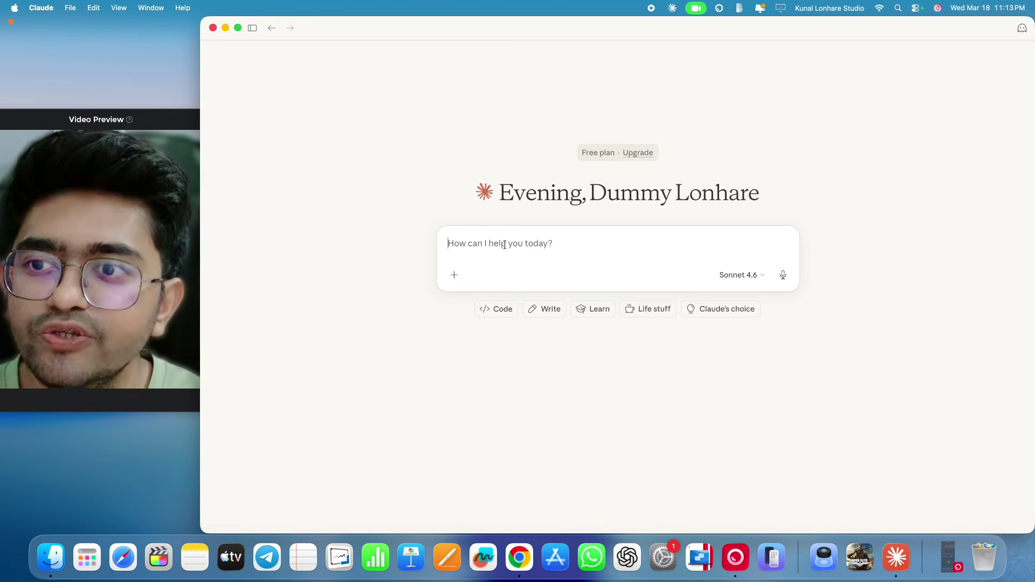
- Check the Define Role element on the slide and write "You are expert in generating prompt for image generation." in the Claude app's new chat
{"action": "key", "text": "ctrl+Right"}
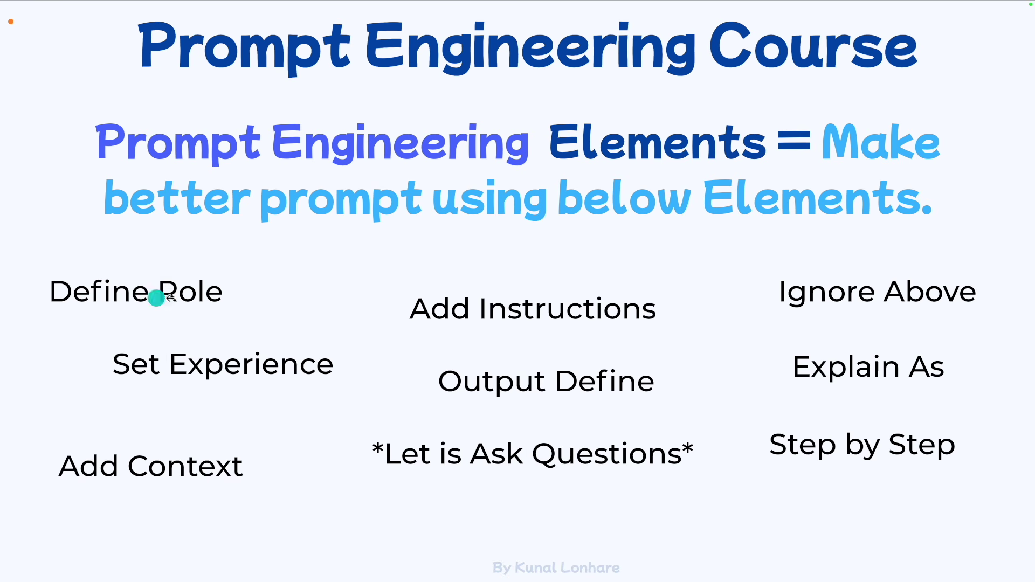
{"action": "key", "text": "ctrl+Left"}
{"action": "type", "text": "You"}
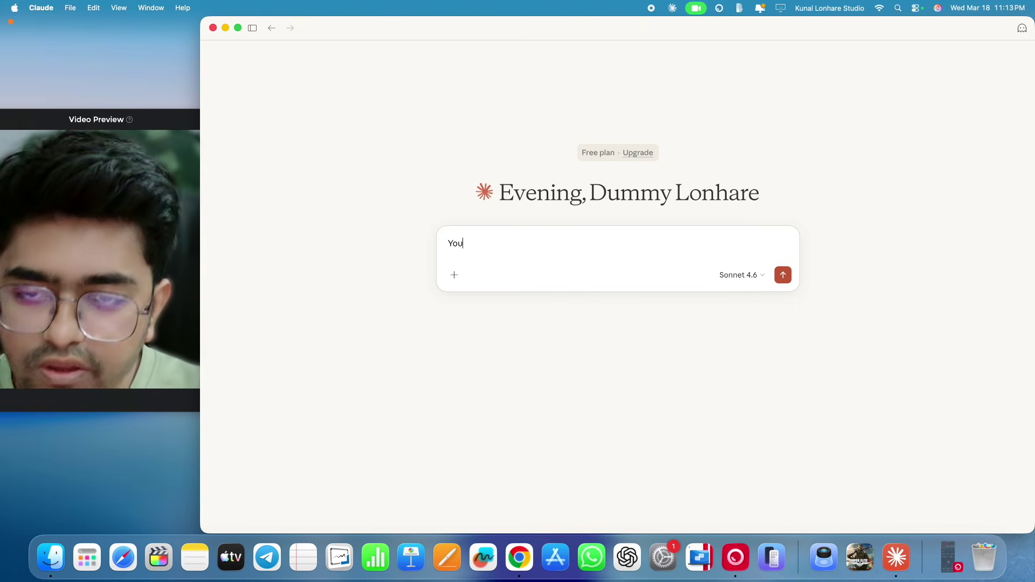
{"action": "type", "text": " are expert in gene"}
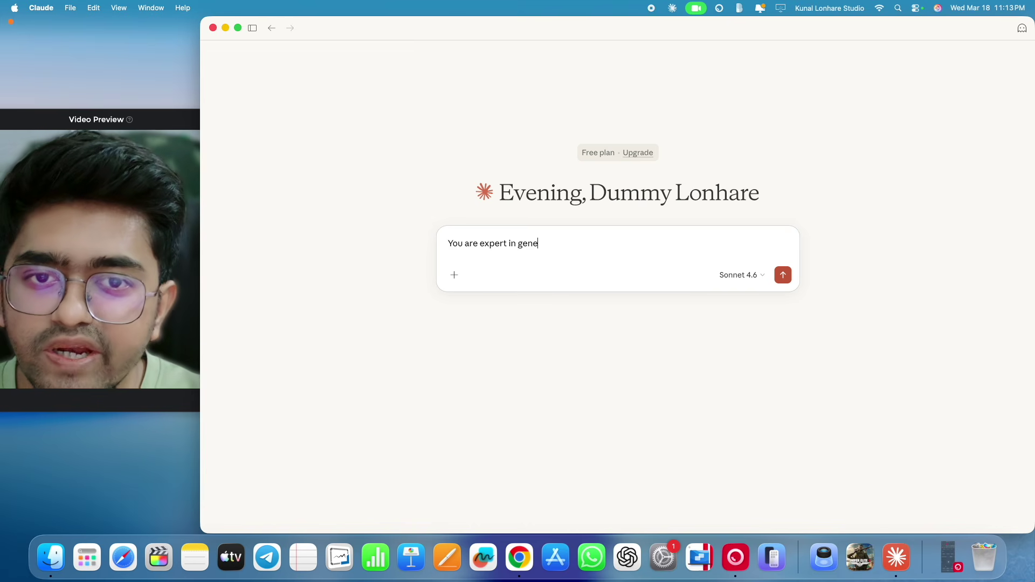
{"action": "type", "text": "rating pro"}
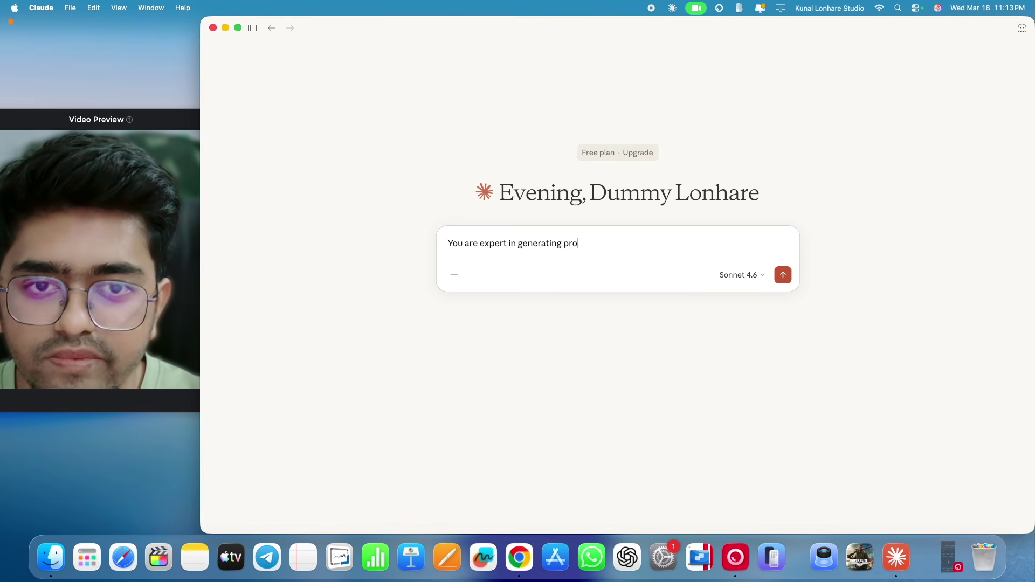
{"action": "type", "text": "mpt for ima"}
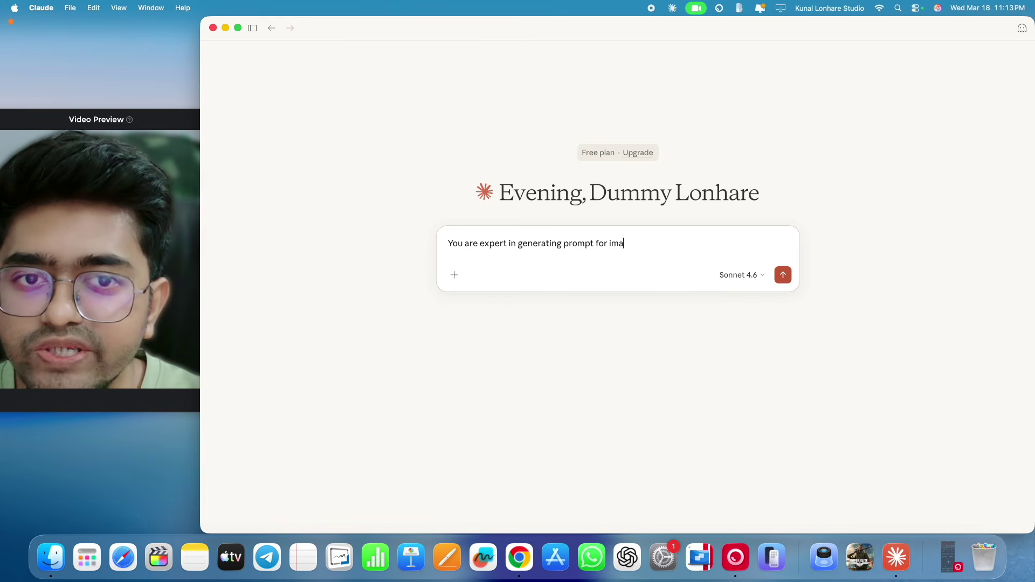
{"action": "type", "text": "ge generation."}
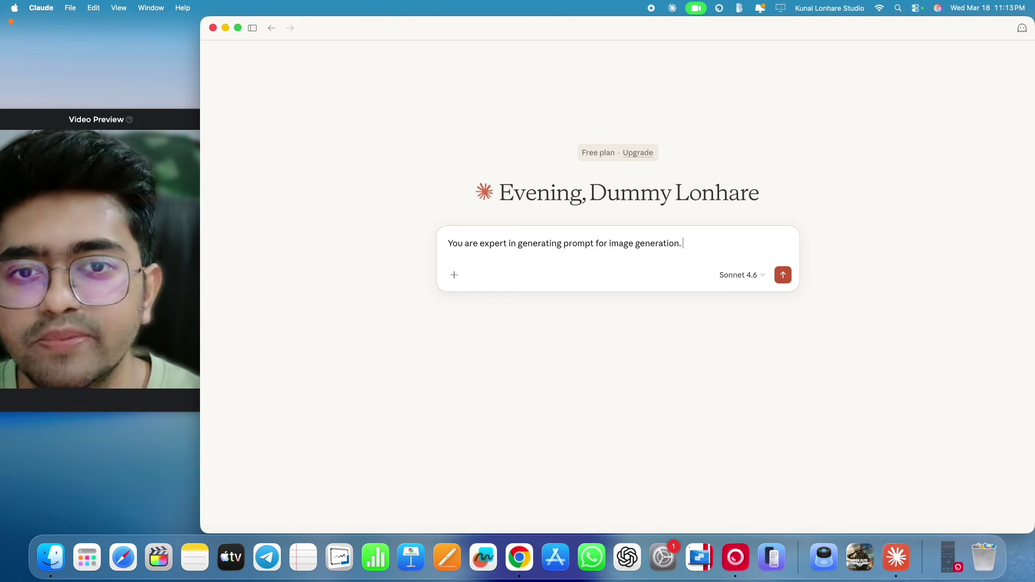
{"action": "left_click_drag", "start_coordinate": [518, 243], "coordinate": [652, 243]}
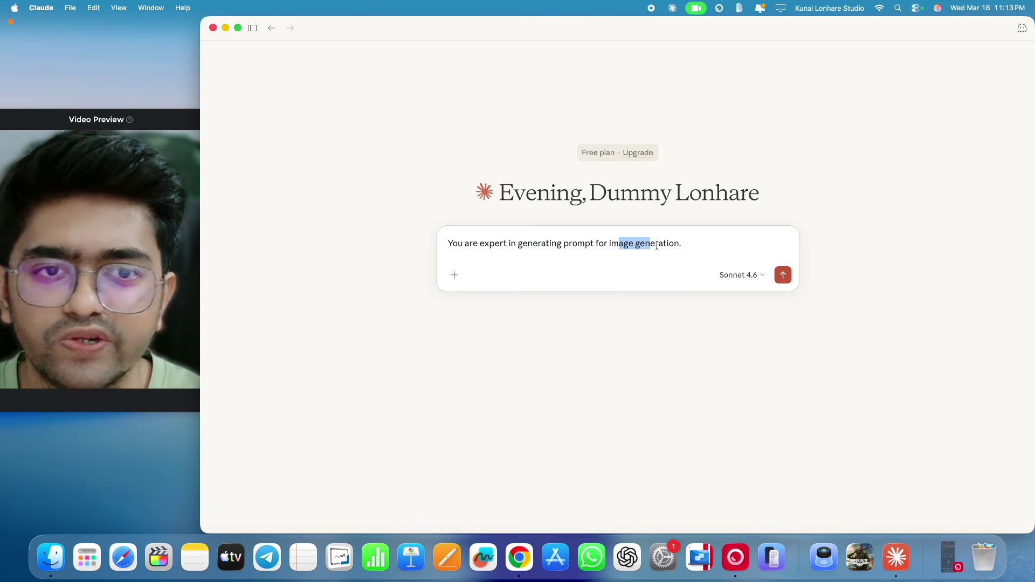
{"action": "left_click", "coordinate": [685, 244]}
{"action": "type", "text": "."}
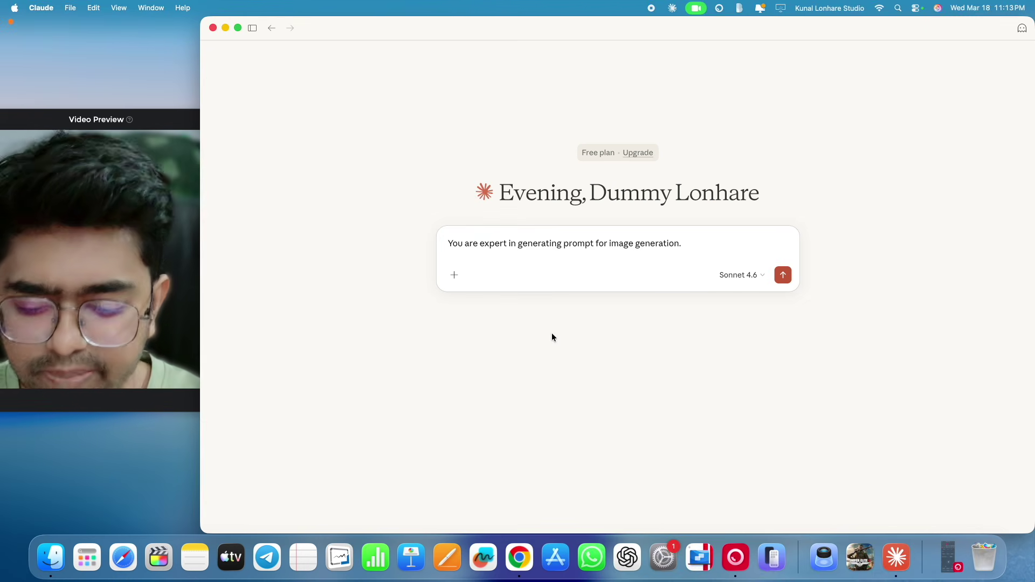
- Add the experience sentence "You have 20 years of experience in it." to the prompt
{"action": "type", "text": "You have "}
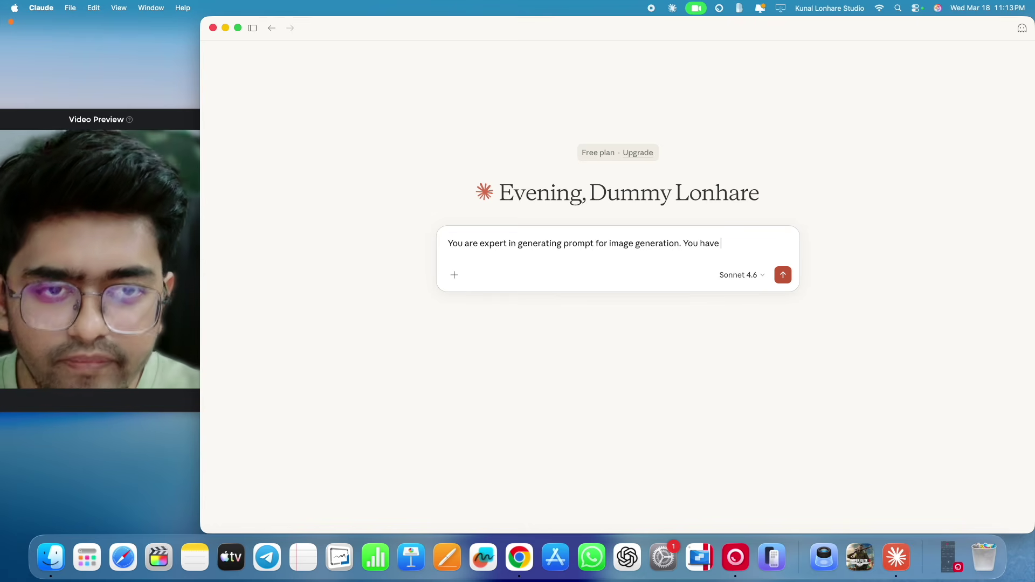
{"action": "type", "text": "20 years"}
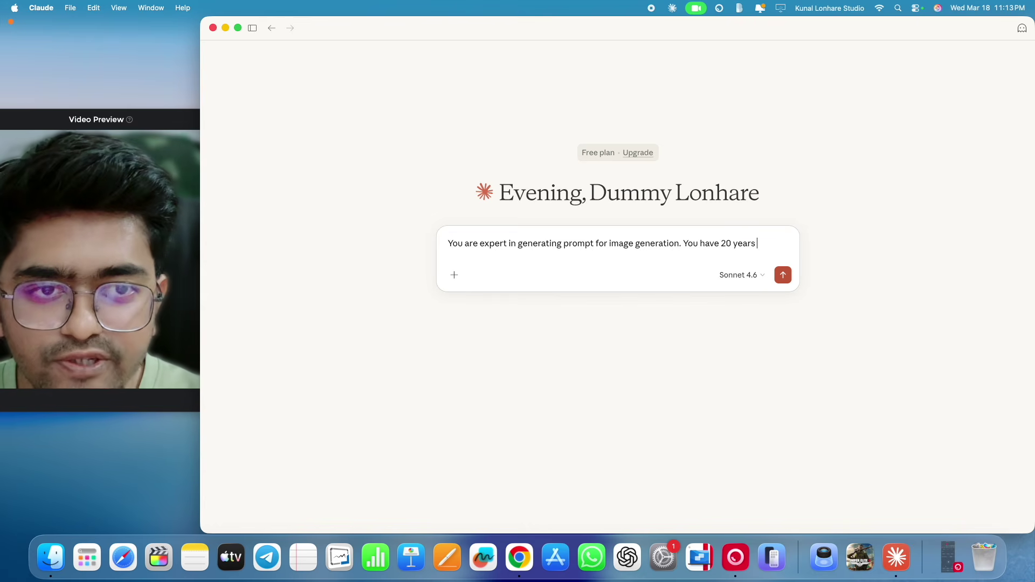
{"action": "type", "text": " of expe"}
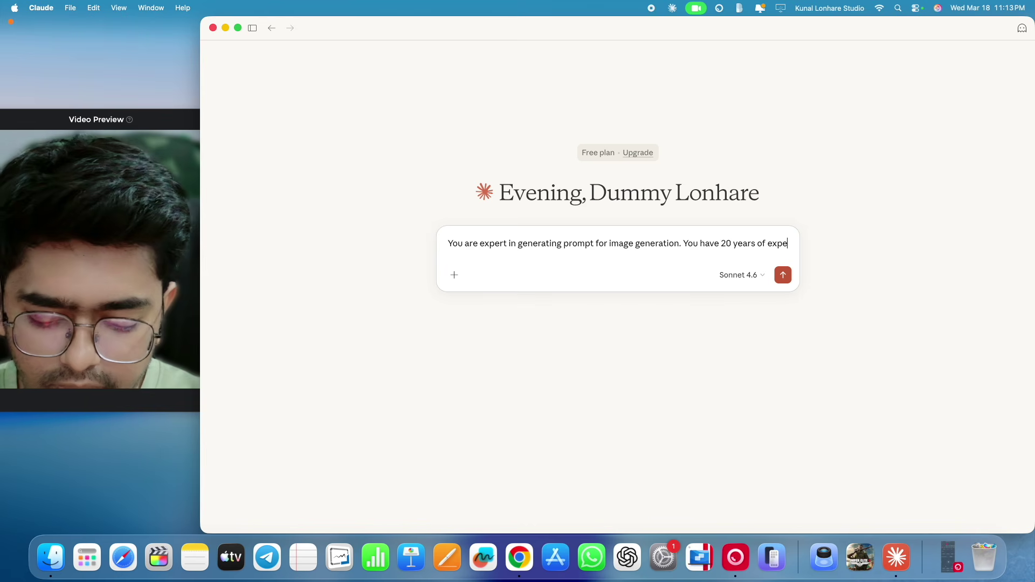
{"action": "type", "text": "rience in it."}
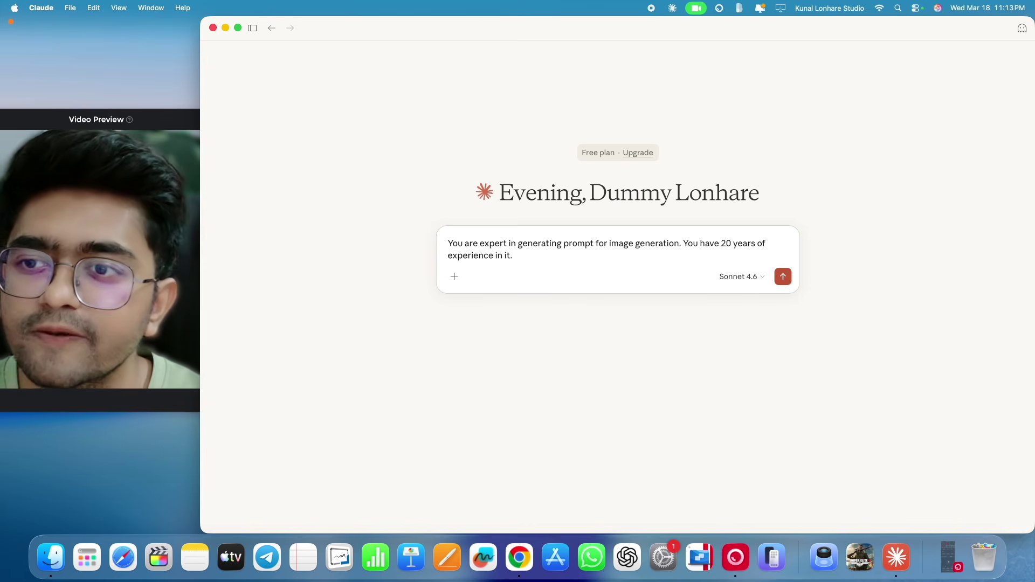
- Add the context sentence "I want to generate a image of a dog planning with monster." to the prompt
{"action": "key", "text": "ctrl+Right"}
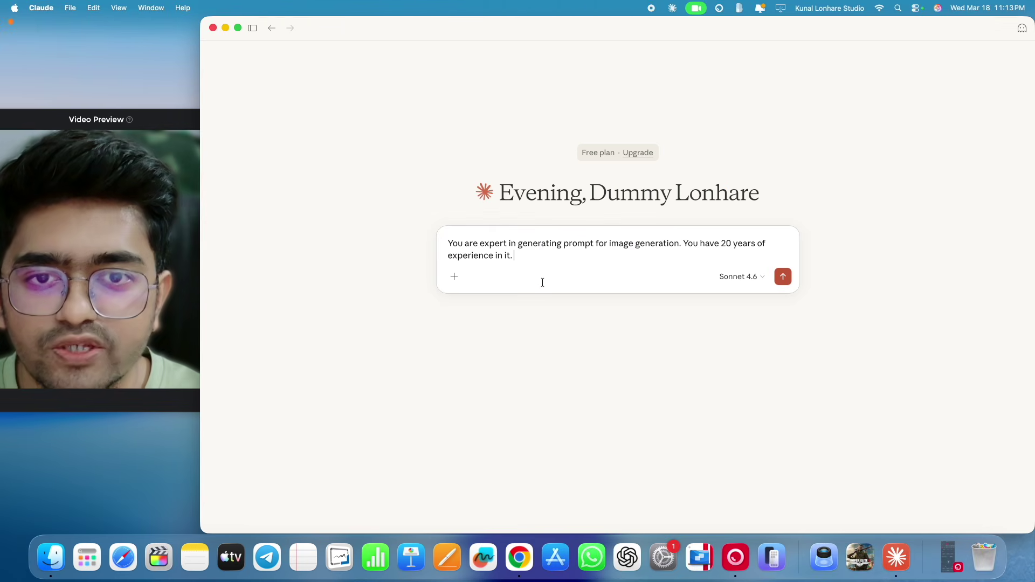
{"action": "key", "text": "Caps_Lock"}
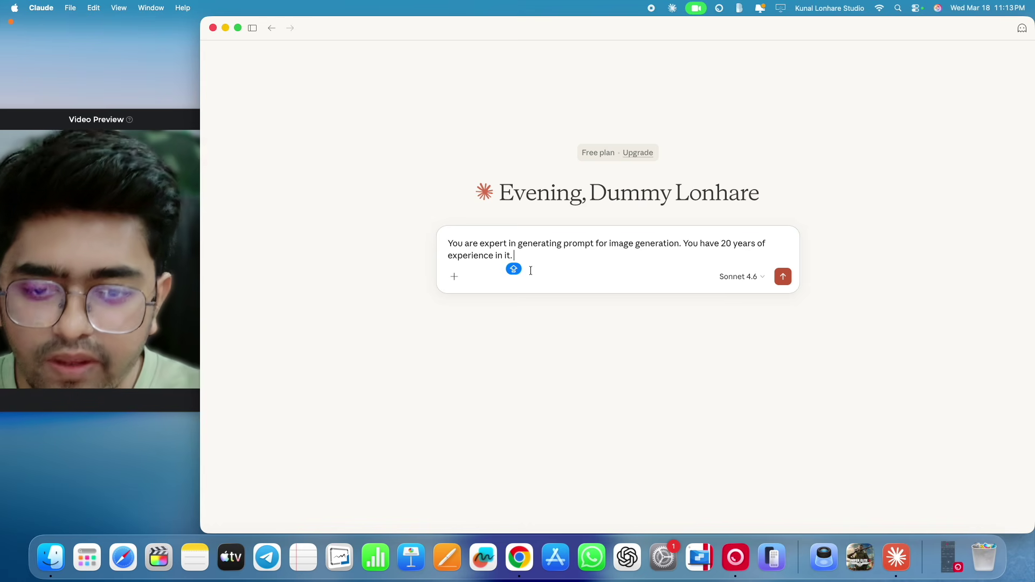
{"action": "type", "text": "I wan"}
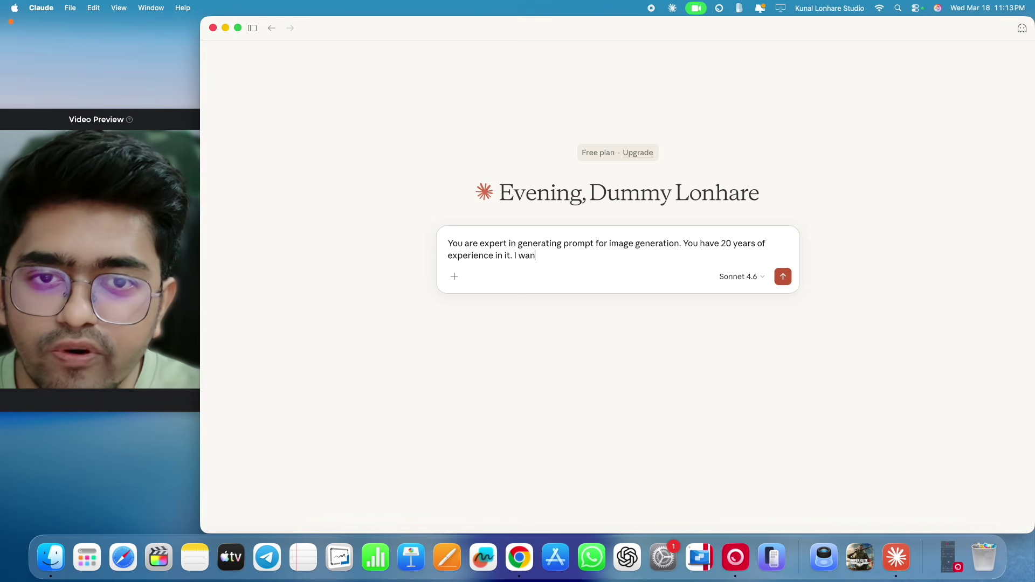
{"action": "type", "text": "t to gene"}
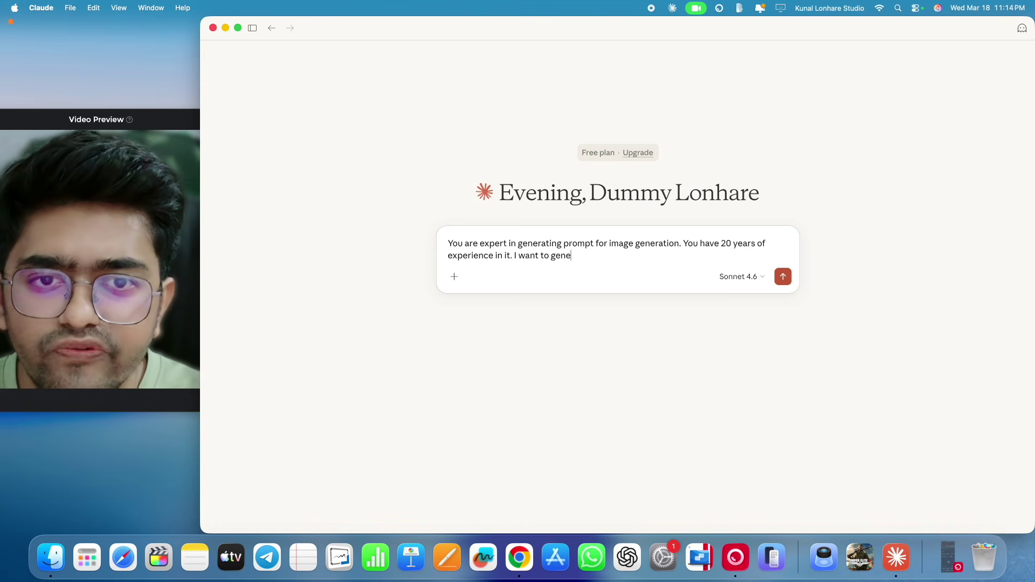
{"action": "type", "text": "rate a image of a"}
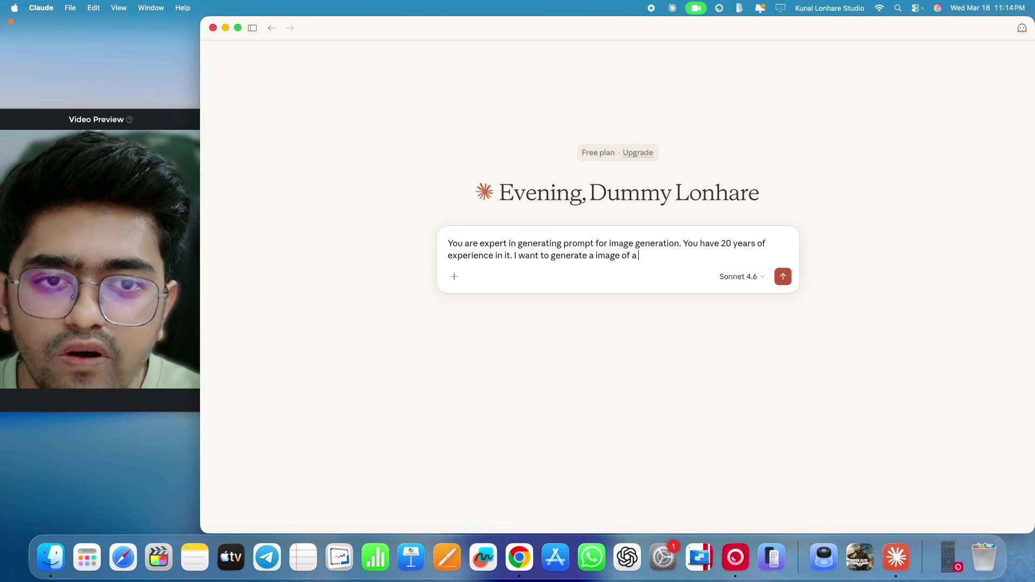
{"action": "type", "text": "dog"}
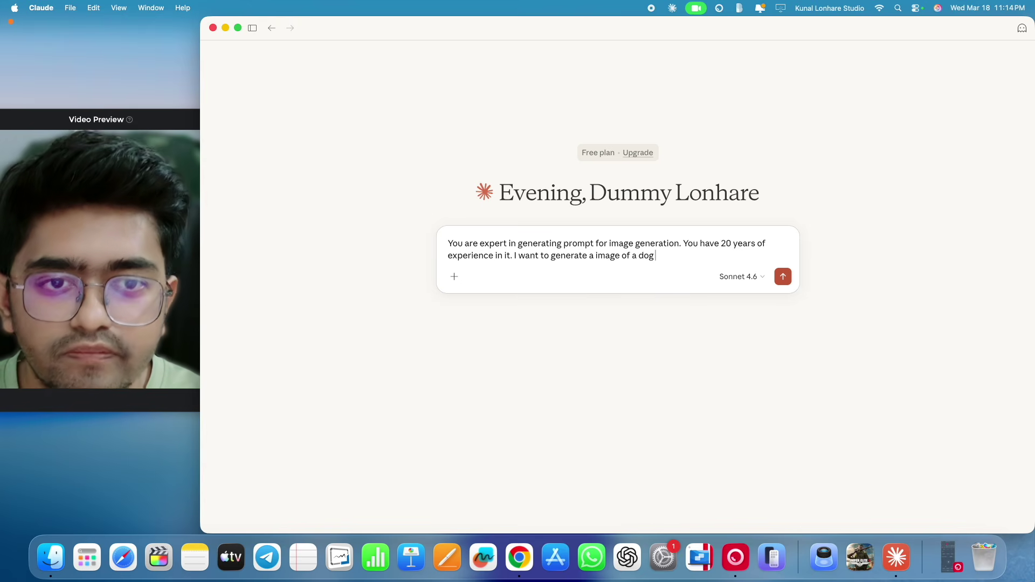
{"action": "type", "text": " plan"}
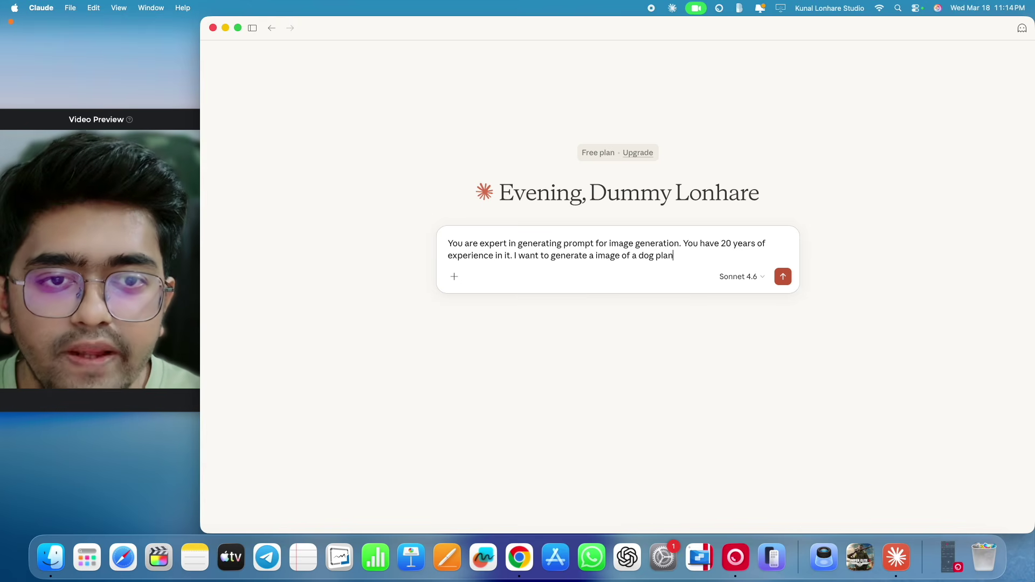
{"action": "type", "text": "ning with m"}
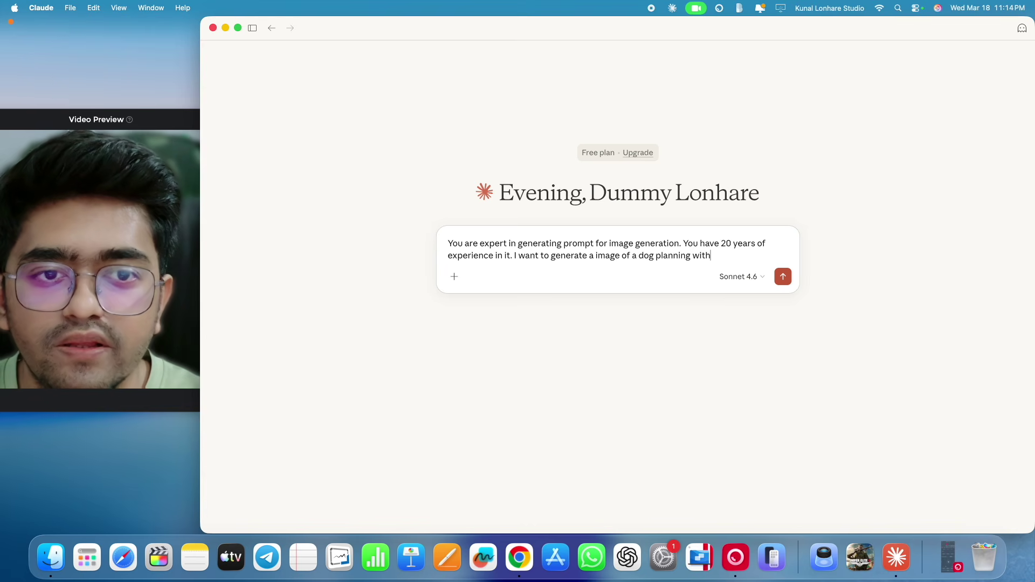
{"action": "type", "text": "onster."}
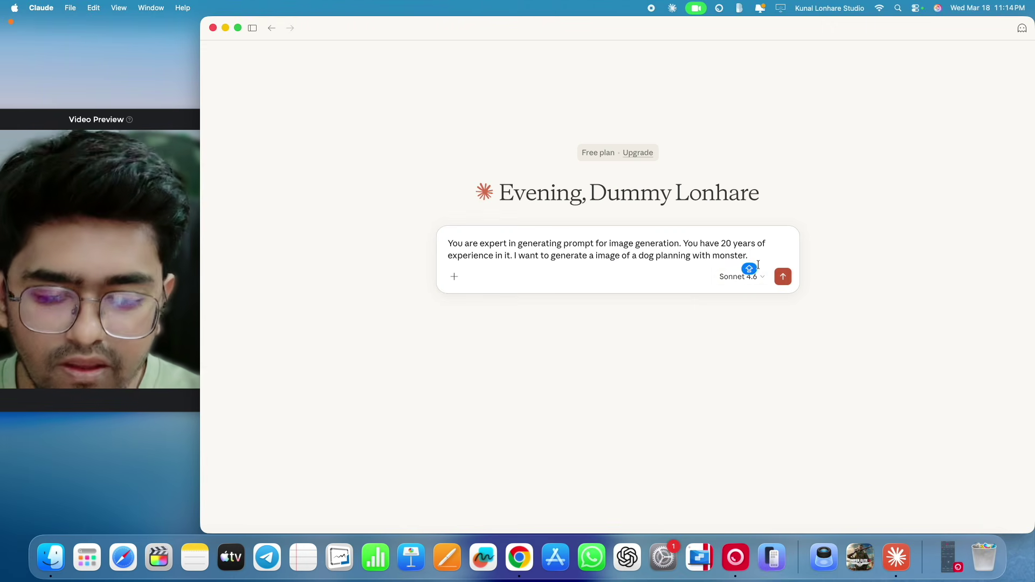
- Add the instruction "I want a scary image." to the end of the prompt
{"action": "type", "text": "I want"}
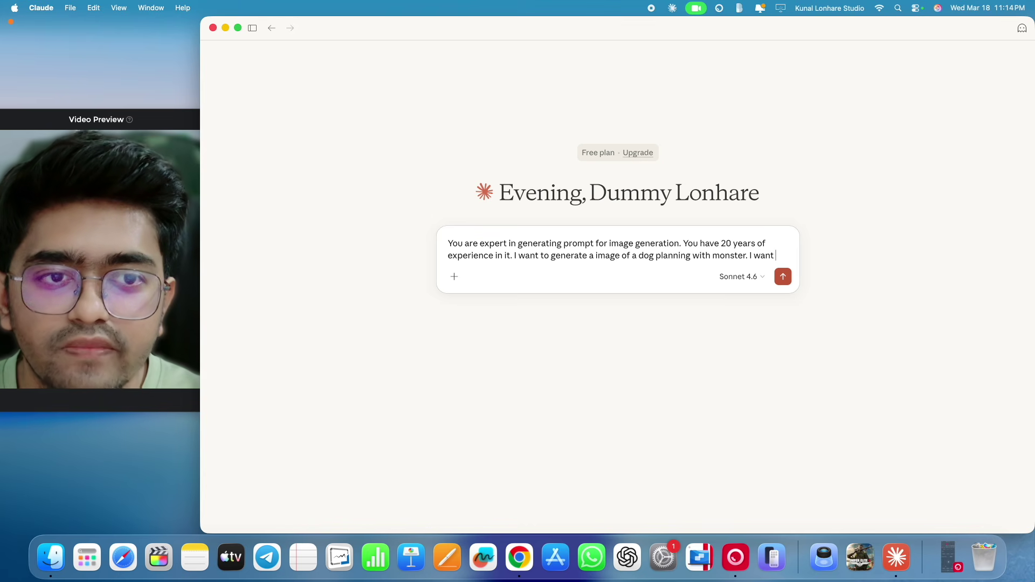
{"action": "type", "text": " a scar"}
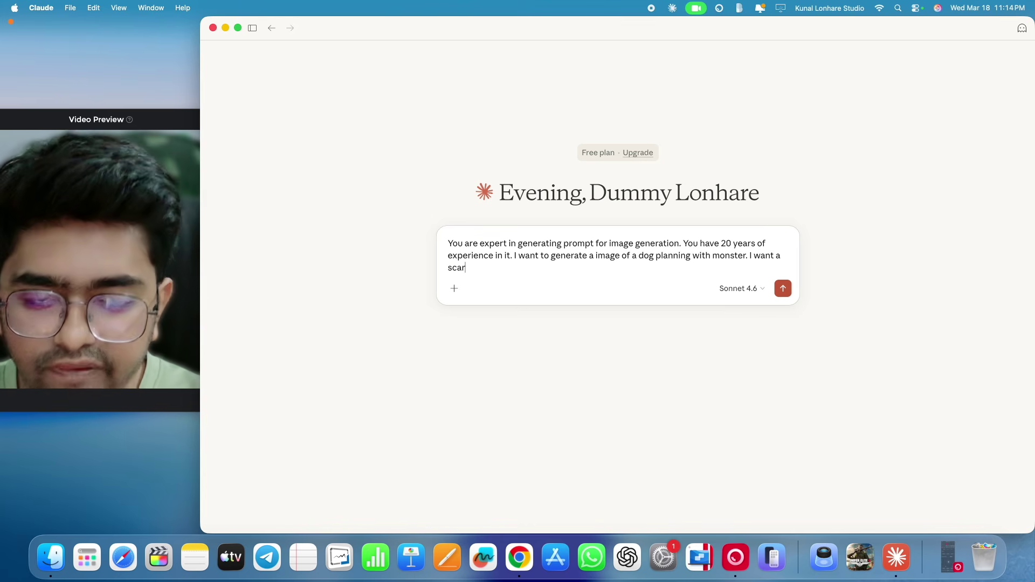
{"action": "type", "text": "y image."}
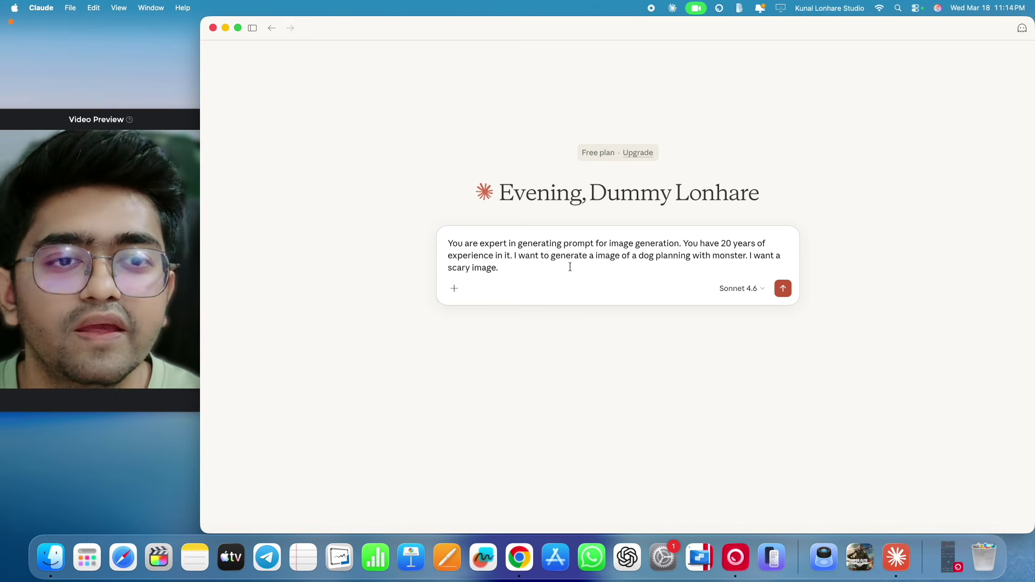
- Add the output definition "I want the image in 16:9 ratio rectangle format." to the prompt
{"action": "key", "text": "ctrl+Right"}
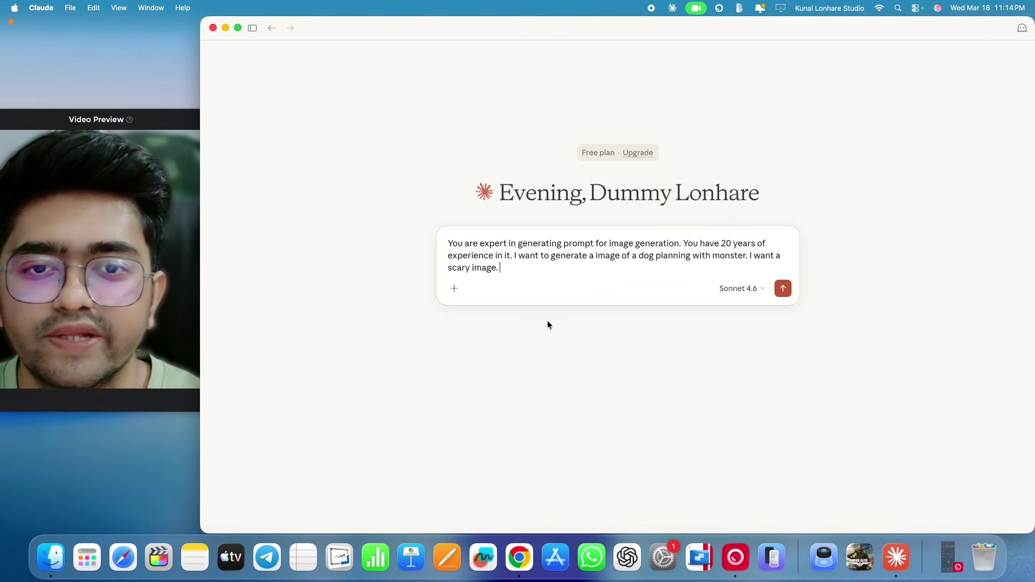
{"action": "type", "text": "I want the image"}
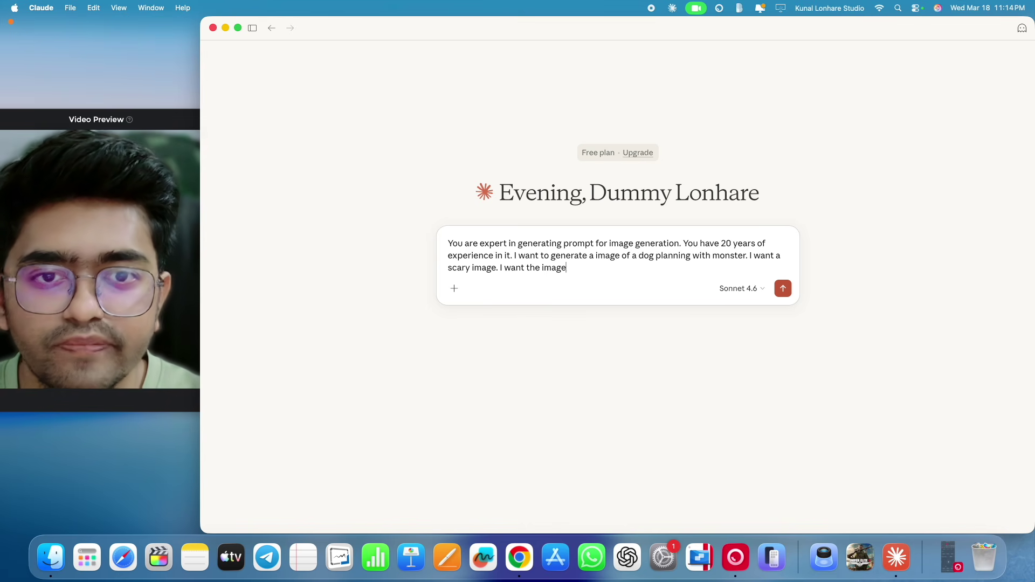
{"action": "type", "text": " in"}
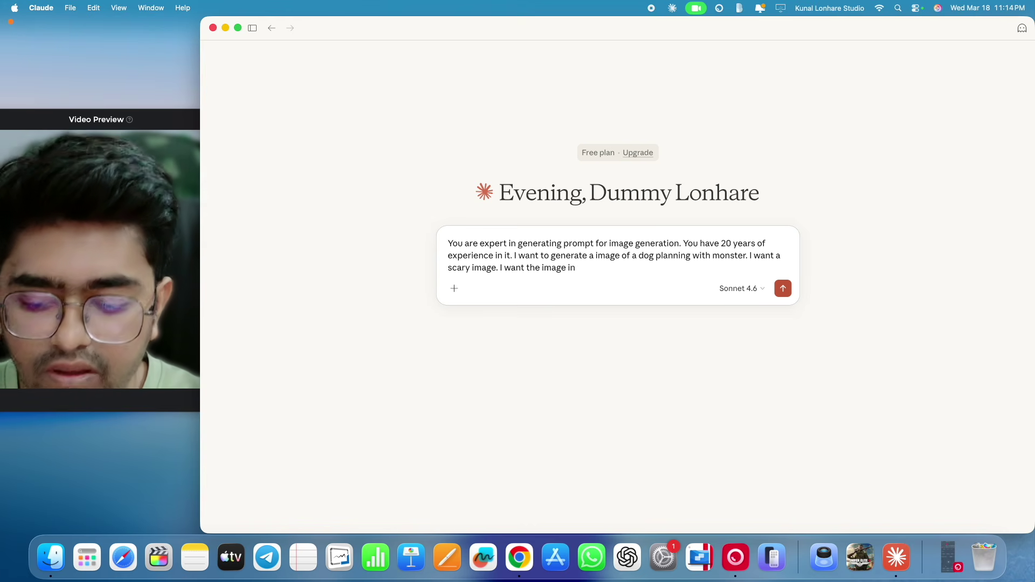
{"action": "type", "text": " 16"}
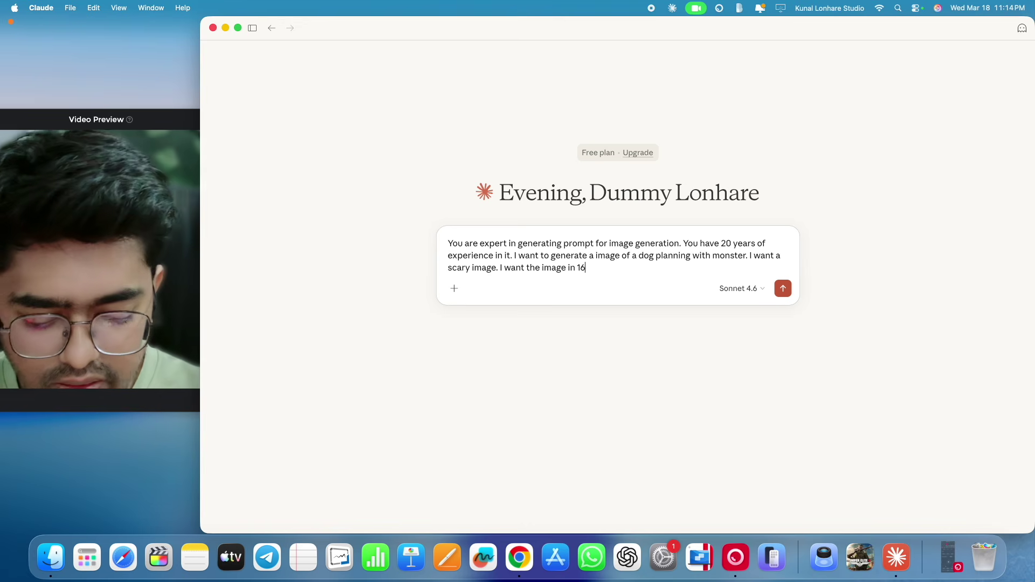
{"action": "type", "text": ":9 ratio"}
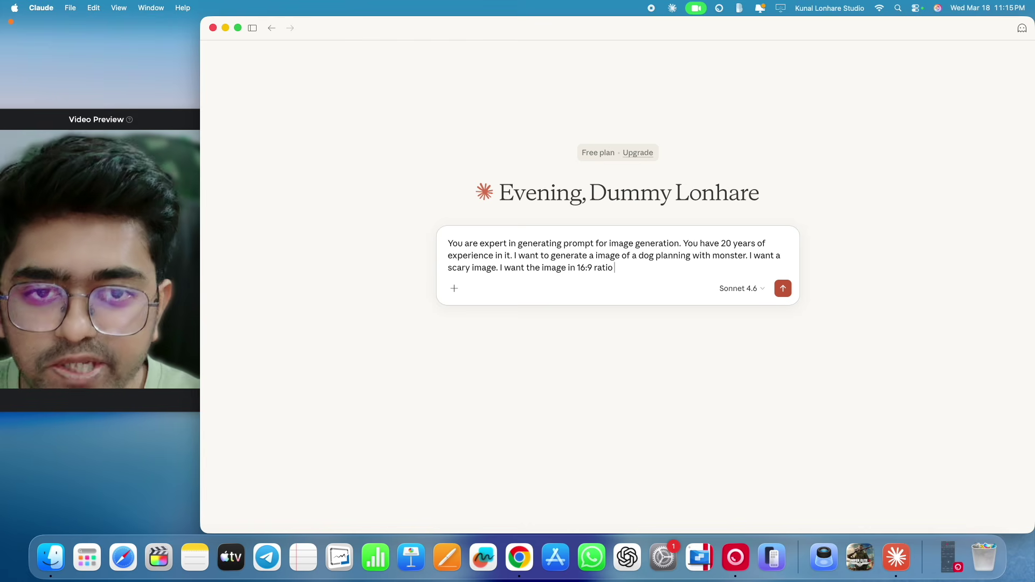
{"action": "type", "text": "rectang"}
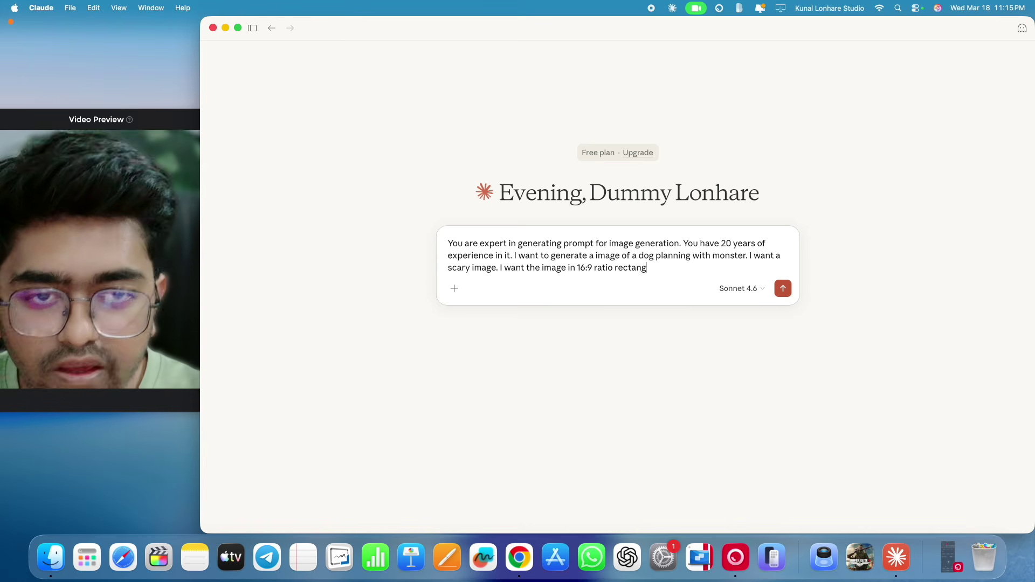
{"action": "type", "text": "le formay"}
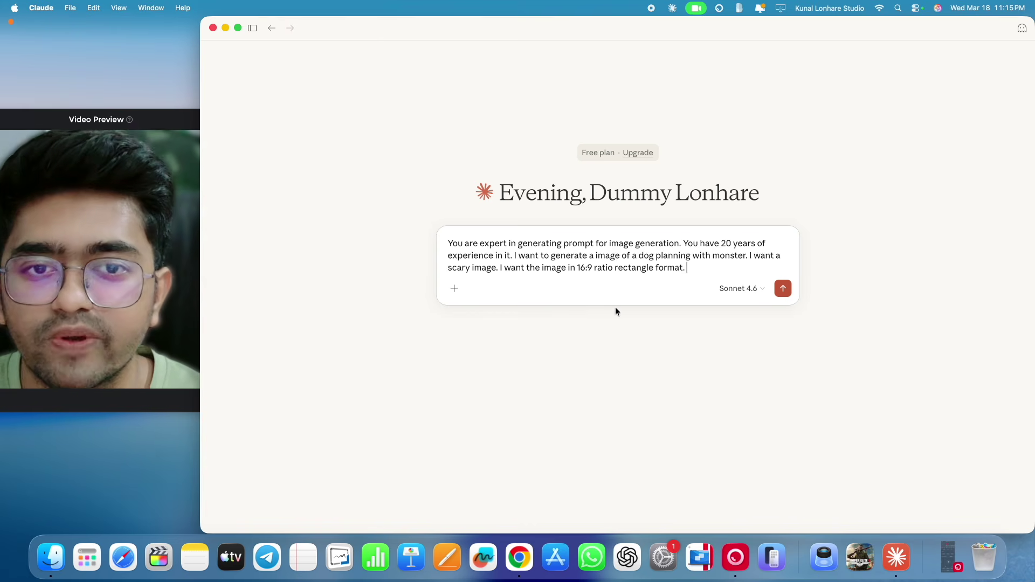
{"action": "left_click_drag", "start_coordinate": [556, 269], "coordinate": [632, 269]}
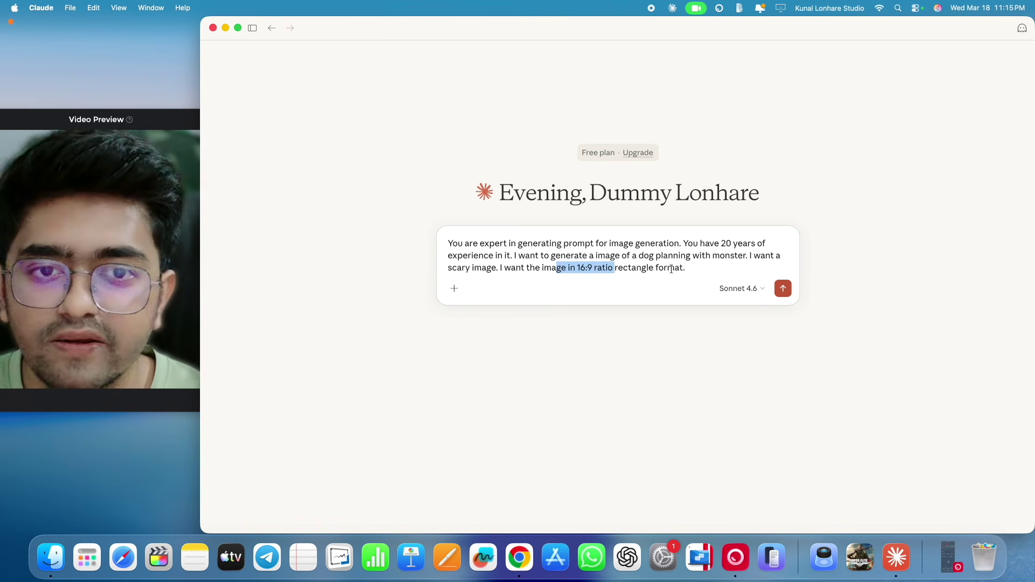
{"action": "left_click", "coordinate": [723, 268]}
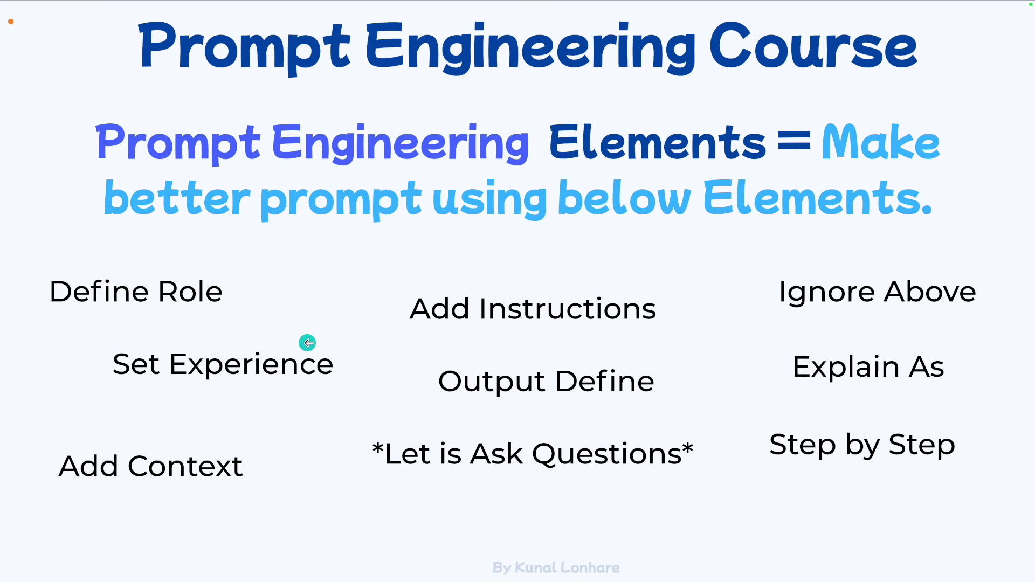
- Underline Define Role, Add Instructions, Set Experience, Output Define and Add Context in red on the slide, and clear the annotations
{"action": "left_click_drag", "start_coordinate": [120, 318], "coordinate": [220, 312]}
{"action": "left_click_drag", "start_coordinate": [452, 330], "coordinate": [594, 322]}
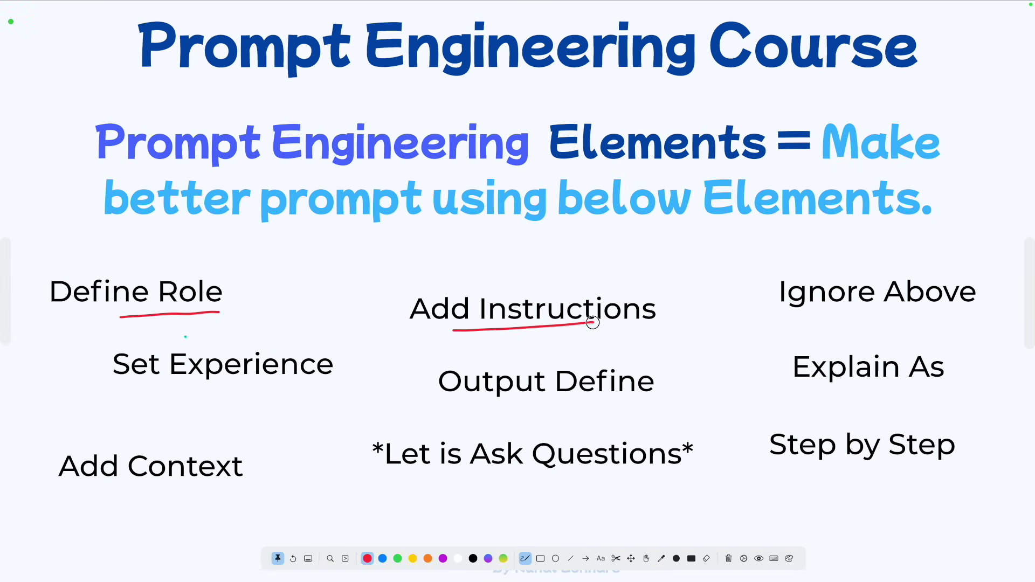
{"action": "left_click_drag", "start_coordinate": [185, 381], "coordinate": [255, 382]}
{"action": "left_click_drag", "start_coordinate": [517, 397], "coordinate": [594, 396]}
{"action": "left_click_drag", "start_coordinate": [120, 479], "coordinate": [216, 485]}
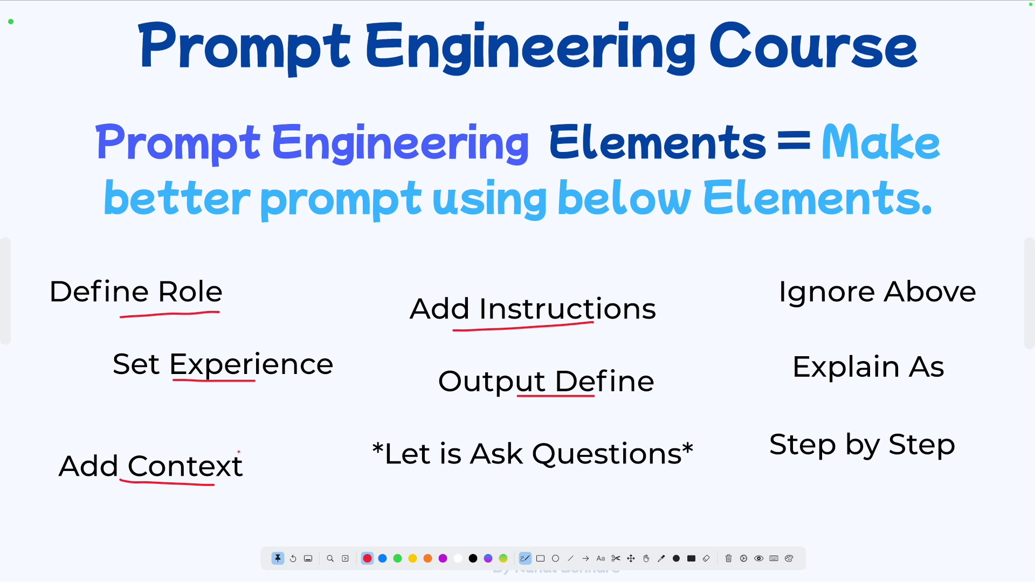
{"action": "mouse_move", "coordinate": [865, 268]}
{"action": "left_mouse_down"}
{"action": "mouse_move", "coordinate": [795, 269]}
{"action": "mouse_move", "coordinate": [802, 481]}
{"action": "mouse_move", "coordinate": [948, 273]}
{"action": "mouse_move", "coordinate": [802, 233]}
{"action": "left_mouse_up"}
{"action": "key", "text": "Escape"}
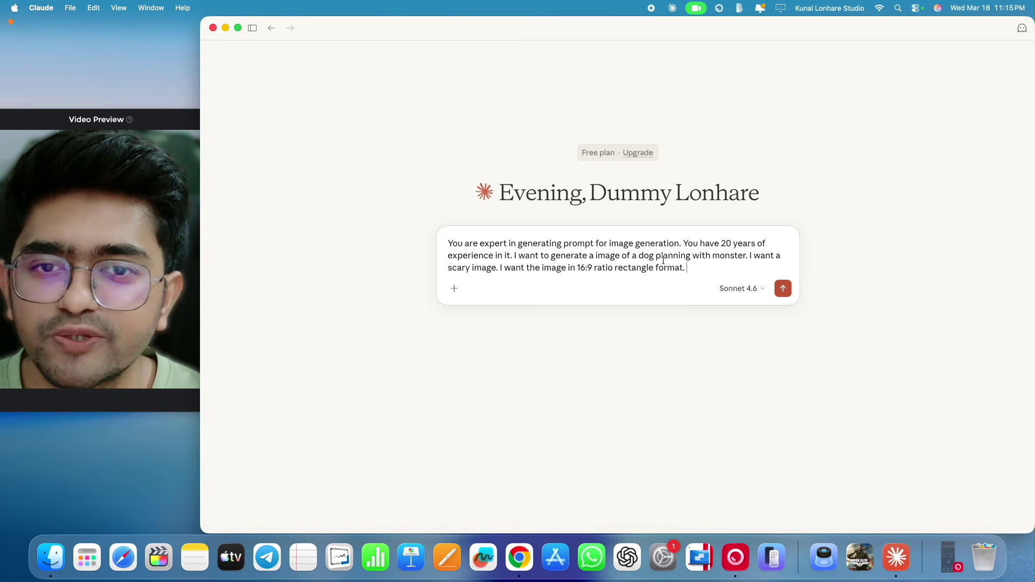
- Check the slide's elements and add "Before generating prompt if you have any doubts ask me." to the Claude prompt
{"action": "key", "text": "ctrl+Right"}
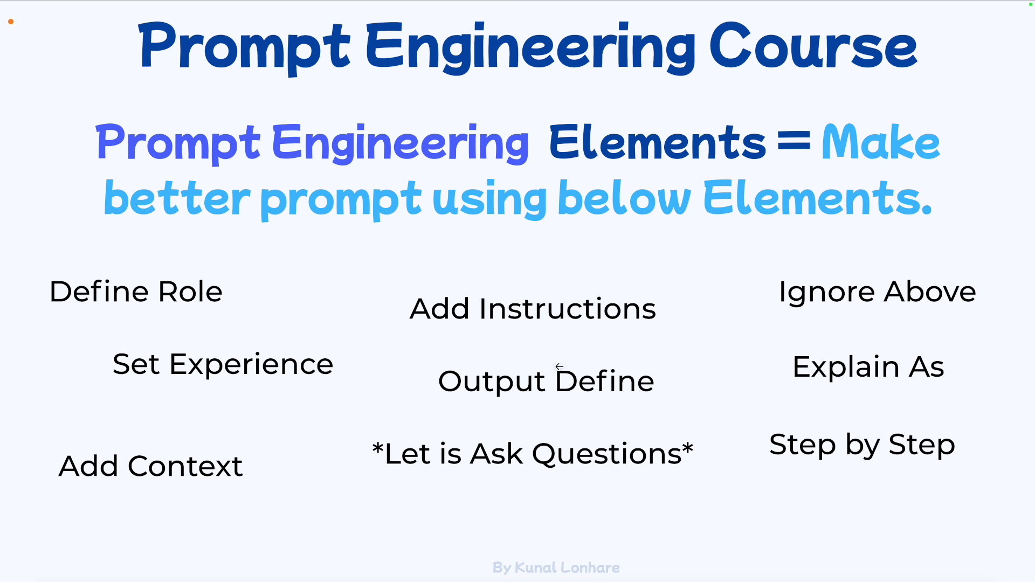
{"action": "key", "text": "ctrl+Left"}
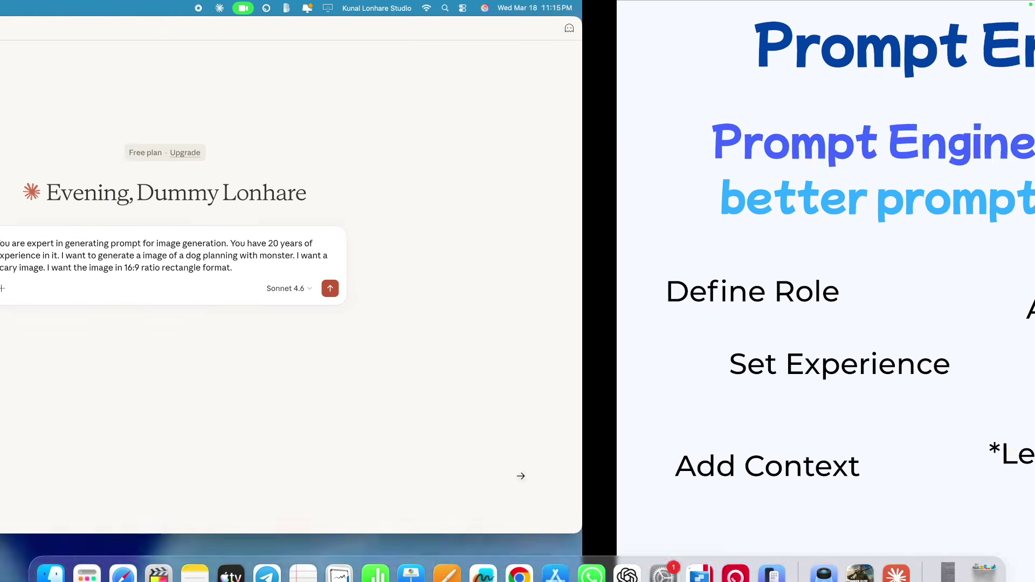
{"action": "key", "text": "Caps_Lock"}
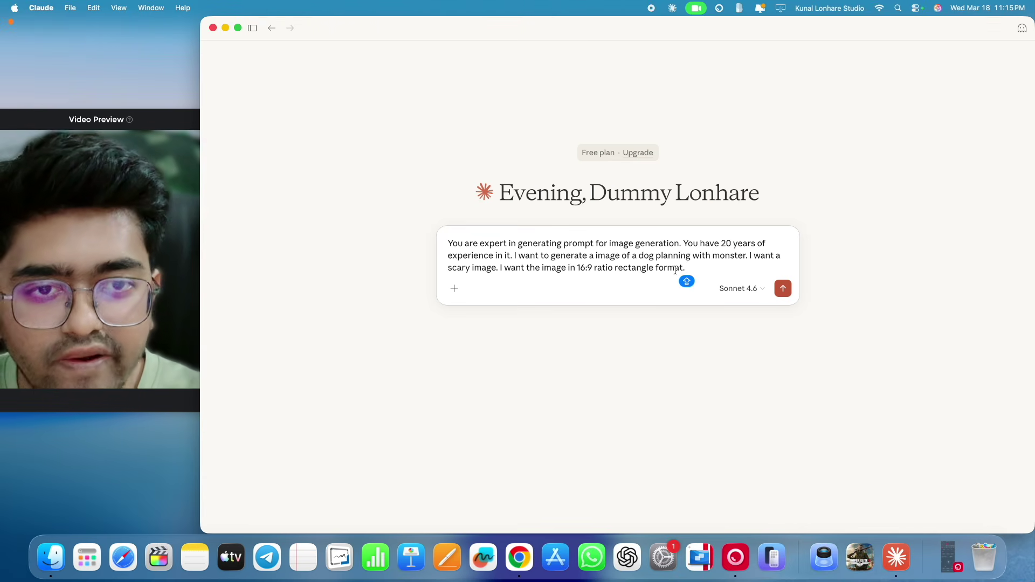
{"action": "key", "text": "Caps_Lock"}
{"action": "type", "text": "Be"}
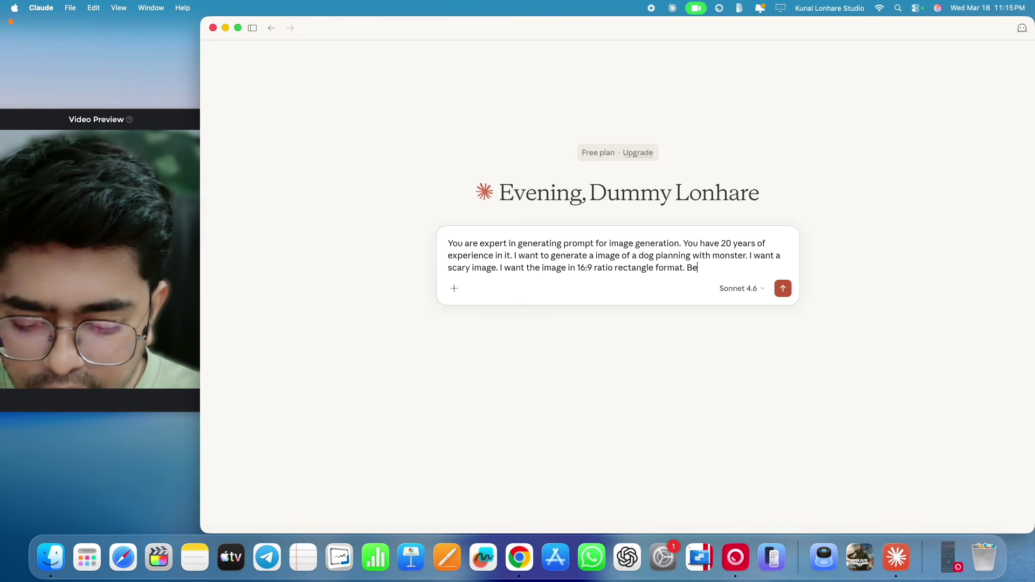
{"action": "type", "text": "fore ge"}
{"action": "key", "text": "BackSpace"}
{"action": "key", "text": "BackSpace"}
{"action": "type", "text": "geenr"}
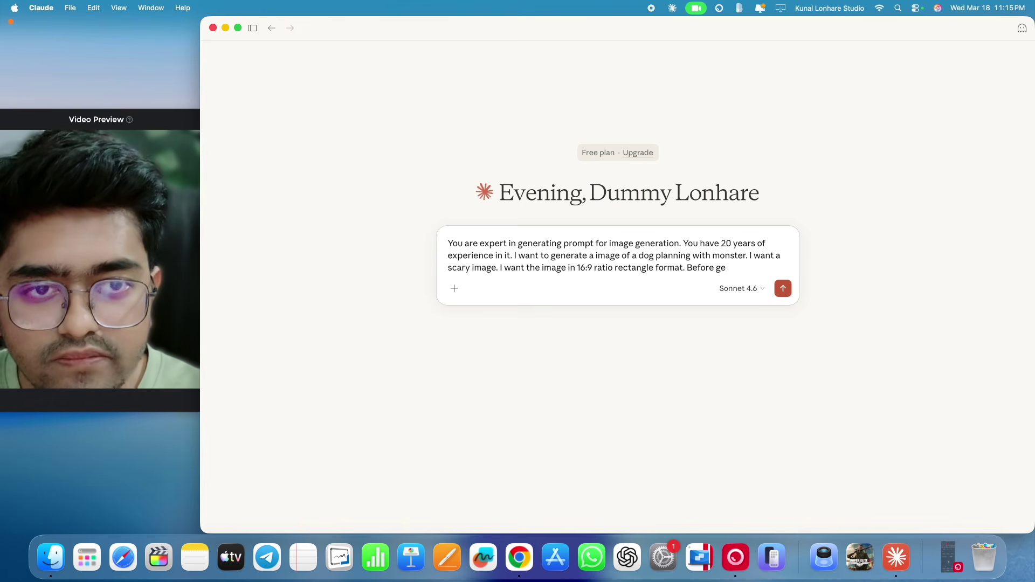
{"action": "key", "text": "BackSpace"}
{"action": "type", "text": "neratin"}
{"action": "type", "text": "g prompt if "}
{"action": "type", "text": "you have an"}
{"action": "type", "text": "y doubts "}
{"action": "type", "text": "ask me"}
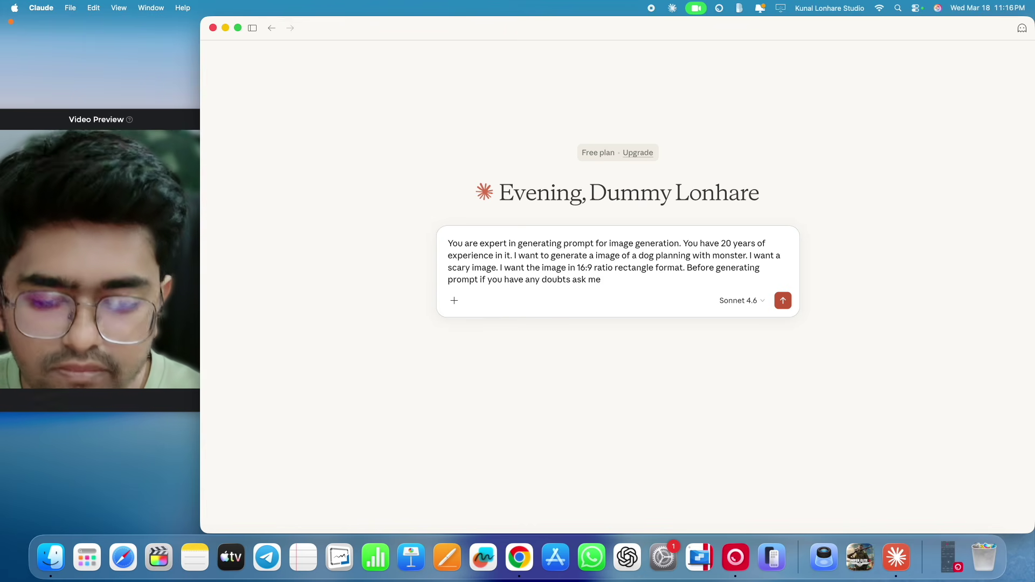
{"action": "type", "text": "."}
- Review the full prompt against the slide's elements and replace the word "planning" with "playing"
{"action": "left_click_drag", "start_coordinate": [602, 279], "coordinate": [456, 241]}
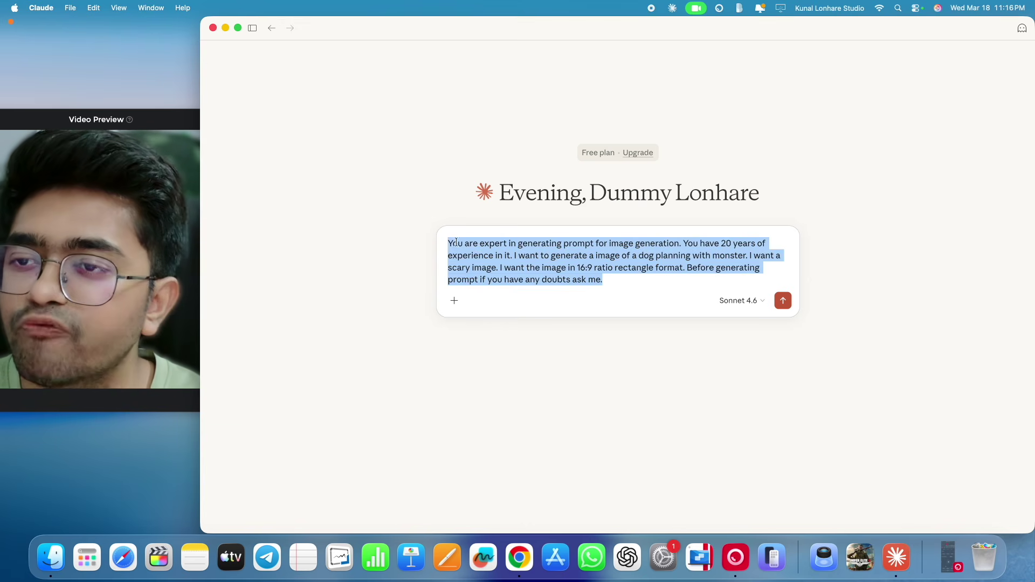
{"action": "key", "text": "ctrl+Right"}
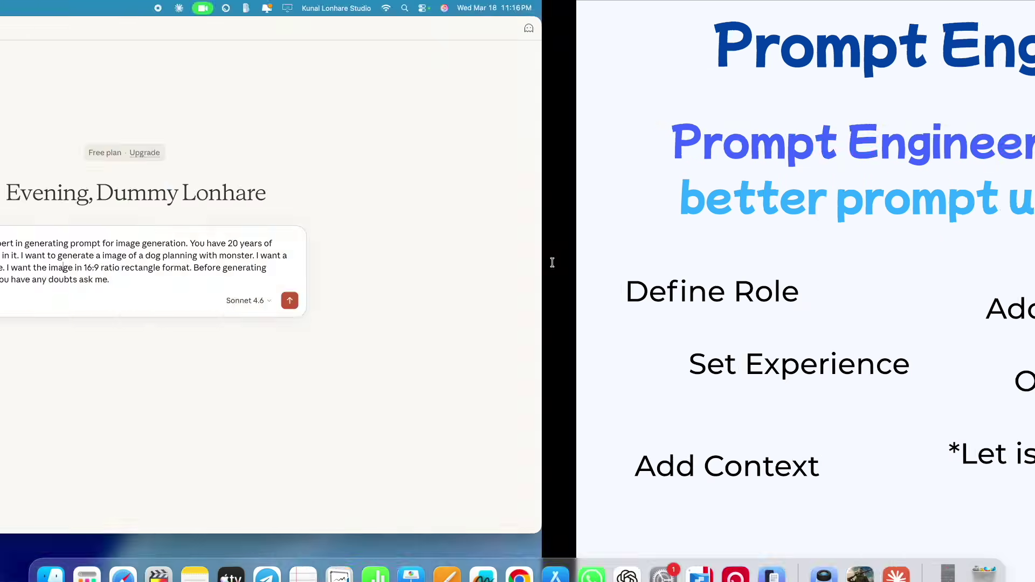
{"action": "key", "text": "ctrl+Left"}
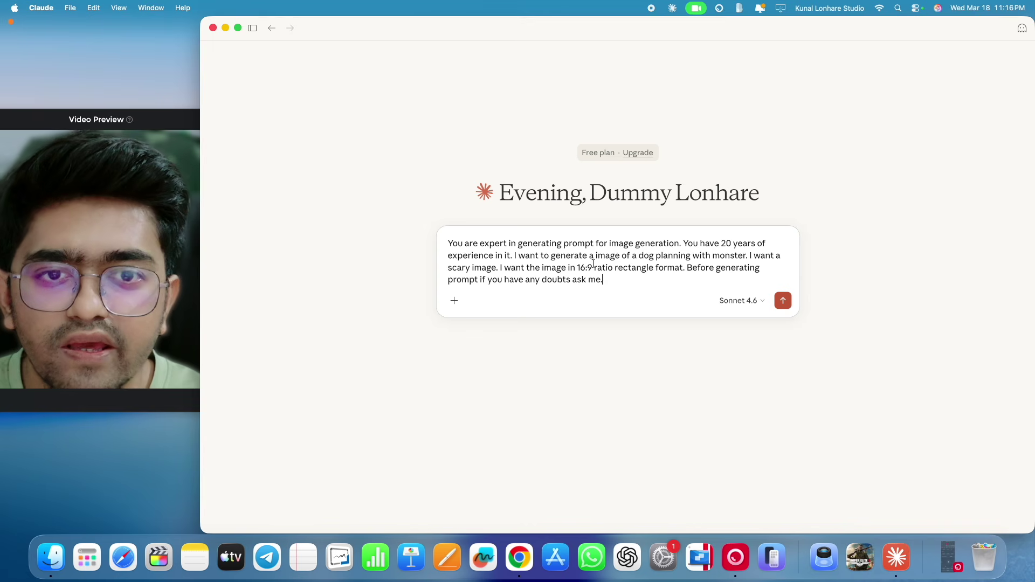
{"action": "left_click_drag", "start_coordinate": [621, 256], "coordinate": [656, 255]}
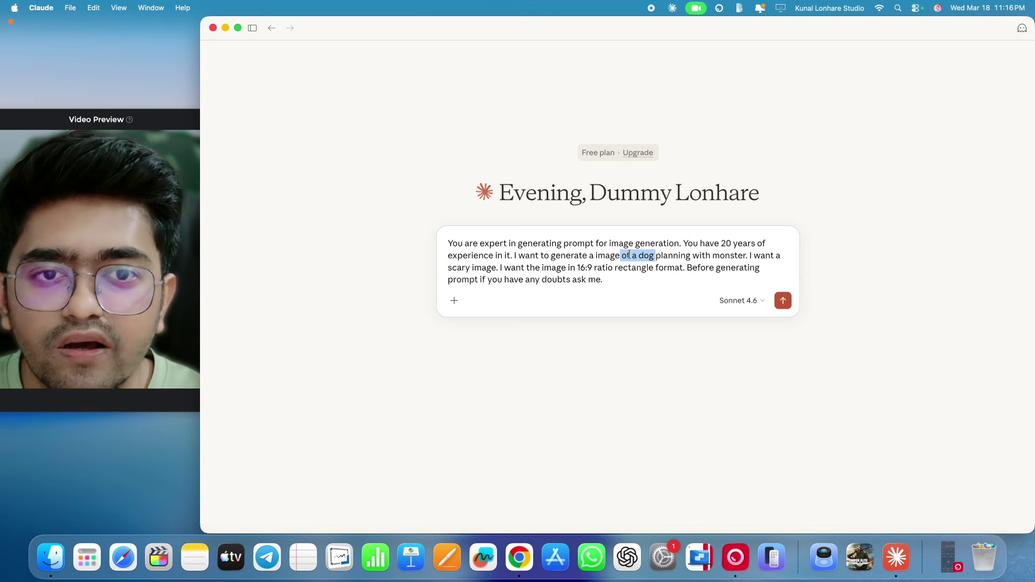
{"action": "left_click_drag", "start_coordinate": [656, 256], "coordinate": [690, 256]}
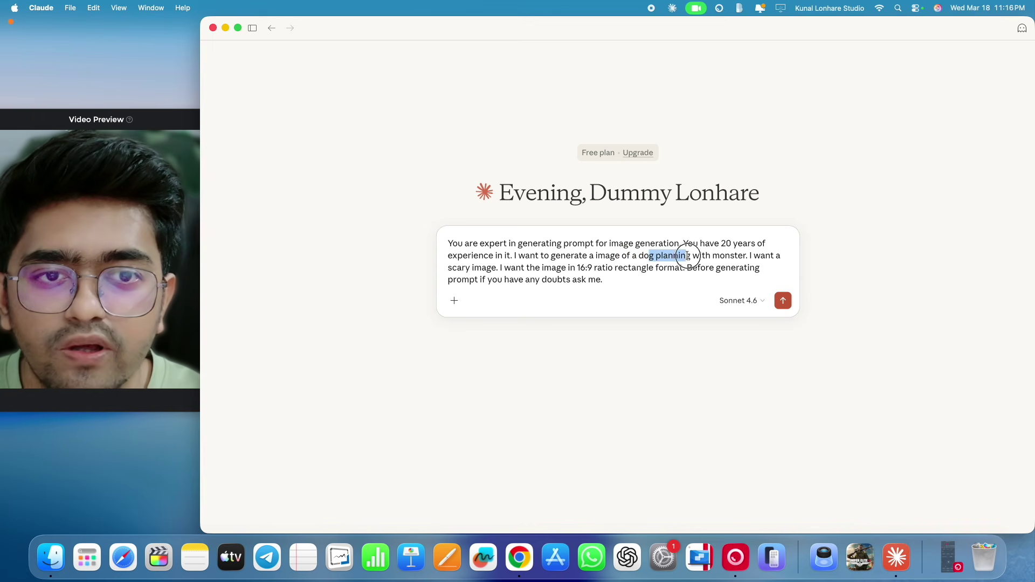
{"action": "left_click", "coordinate": [704, 255]}
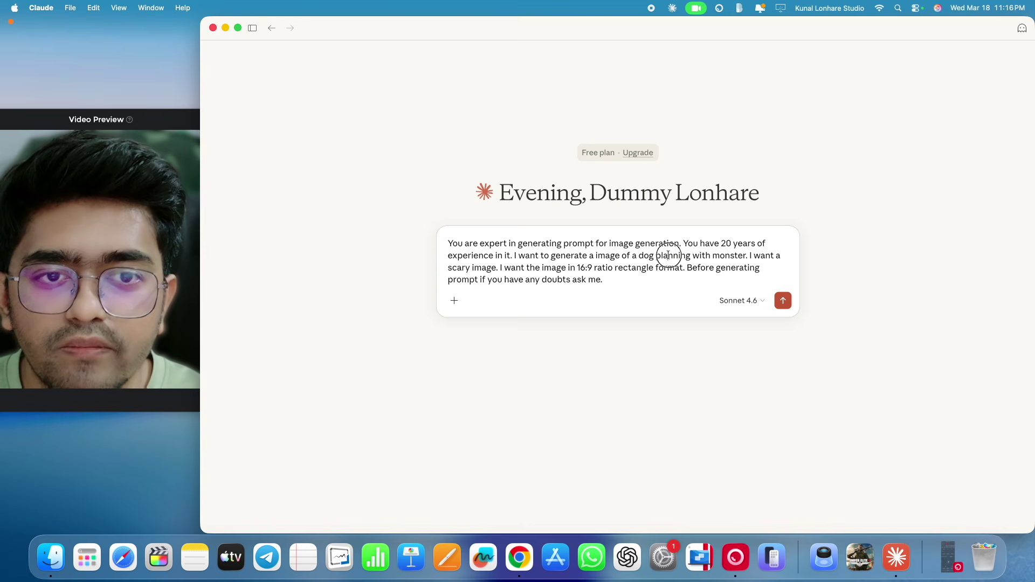
{"action": "double_click", "coordinate": [669, 255]}
{"action": "type", "text": "playi"}
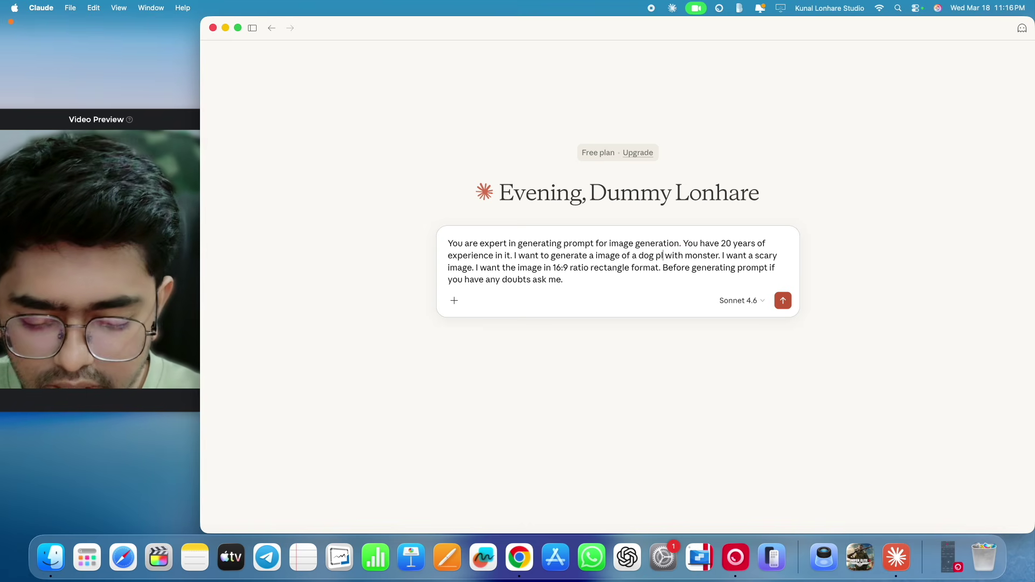
{"action": "type", "text": "ng"}
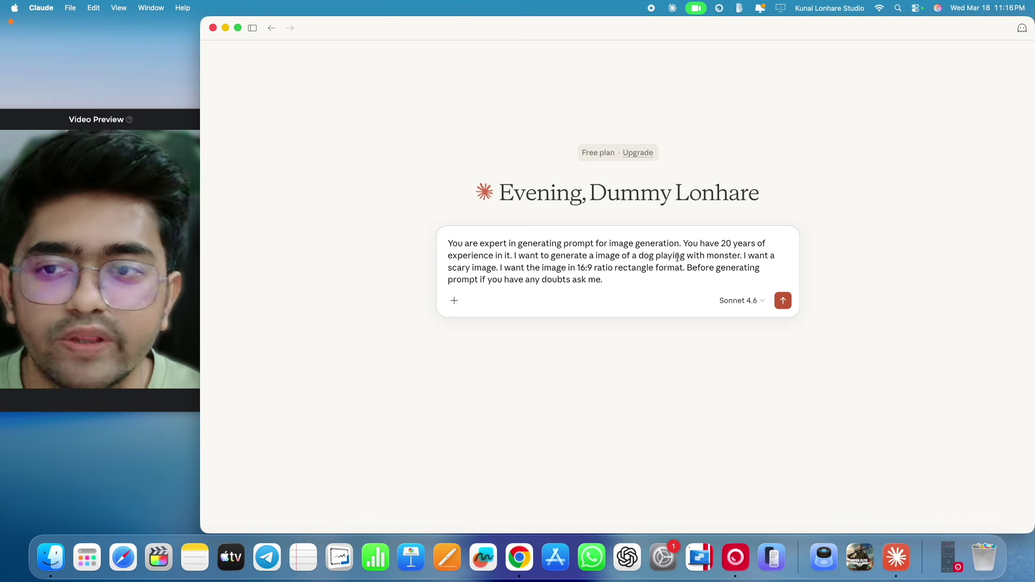
- Read through the corrected prompt and submit it to Claude
{"action": "left_click_drag", "start_coordinate": [644, 257], "coordinate": [708, 252]}
{"action": "left_click", "coordinate": [643, 269]}
{"action": "left_click_drag", "start_coordinate": [620, 278], "coordinate": [478, 241]}
{"action": "left_click", "coordinate": [451, 243]}
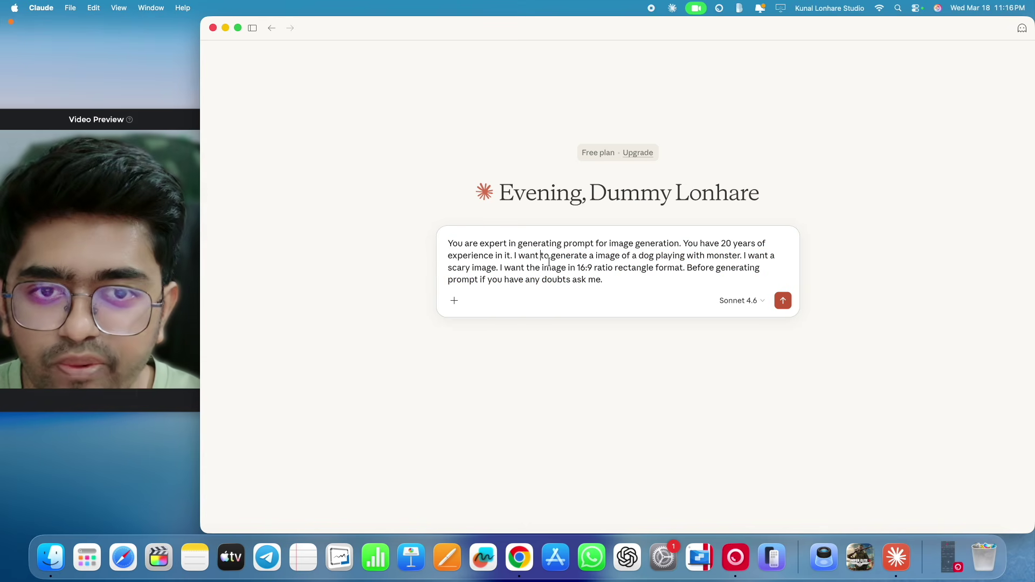
{"action": "left_click", "coordinate": [783, 301]}
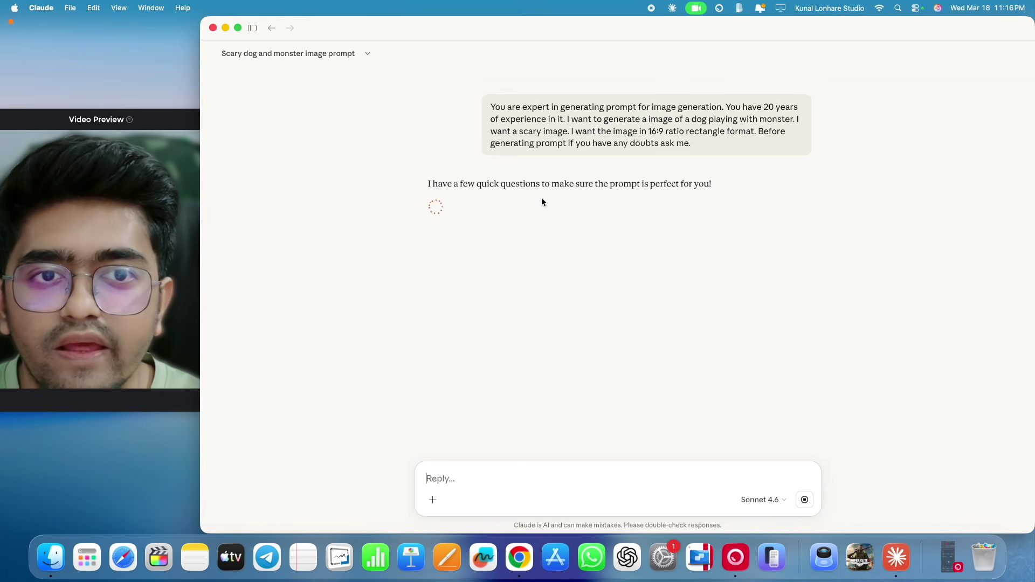
- Answer Claude's questions with Husky as the breed, Demon / Devil creature as the monster and Horror movie realism as the style
{"action": "left_click_drag", "start_coordinate": [475, 184], "coordinate": [716, 185]}
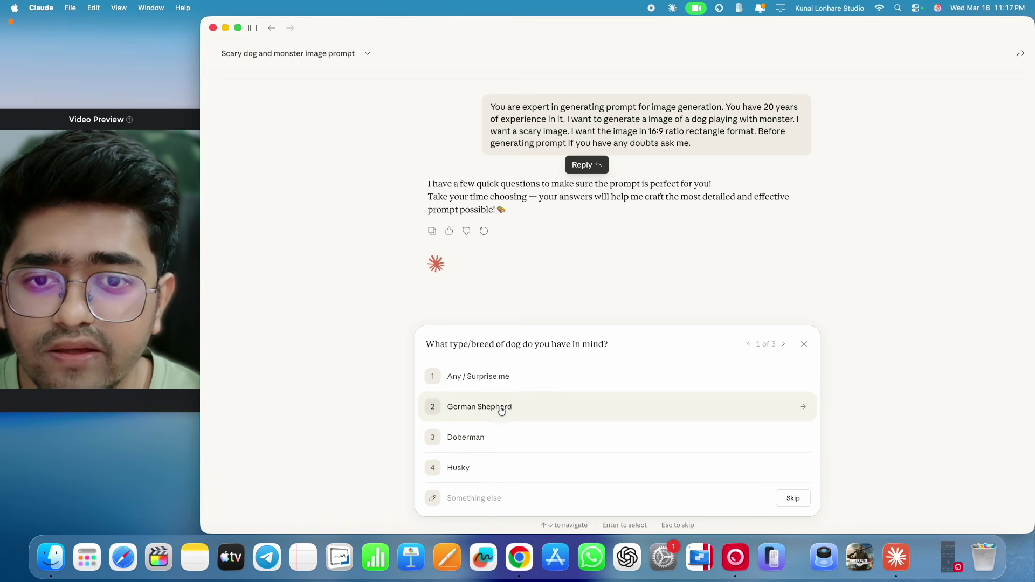
{"action": "left_click", "coordinate": [504, 464]}
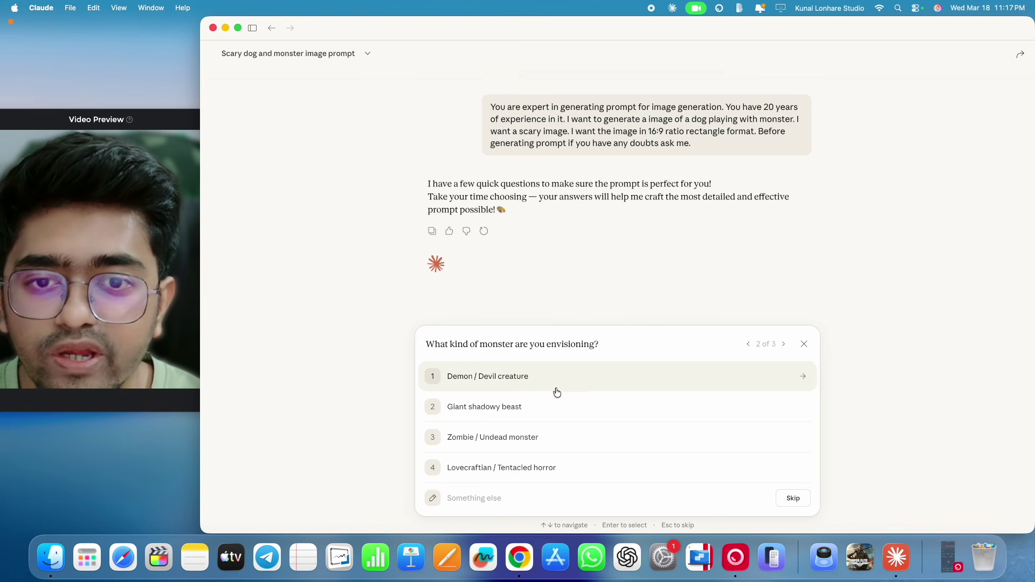
{"action": "left_click", "coordinate": [530, 389]}
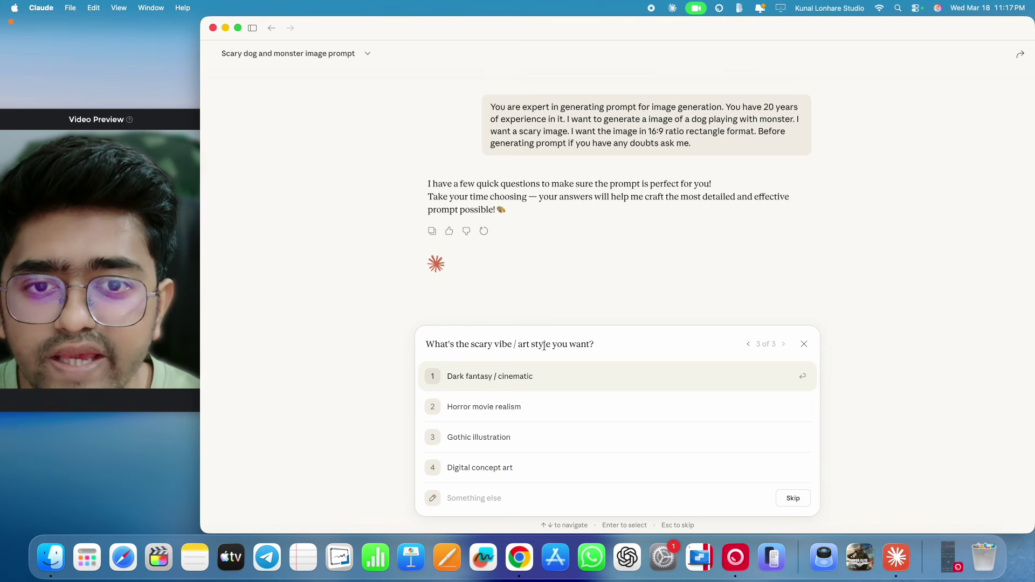
{"action": "left_click", "coordinate": [520, 408]}
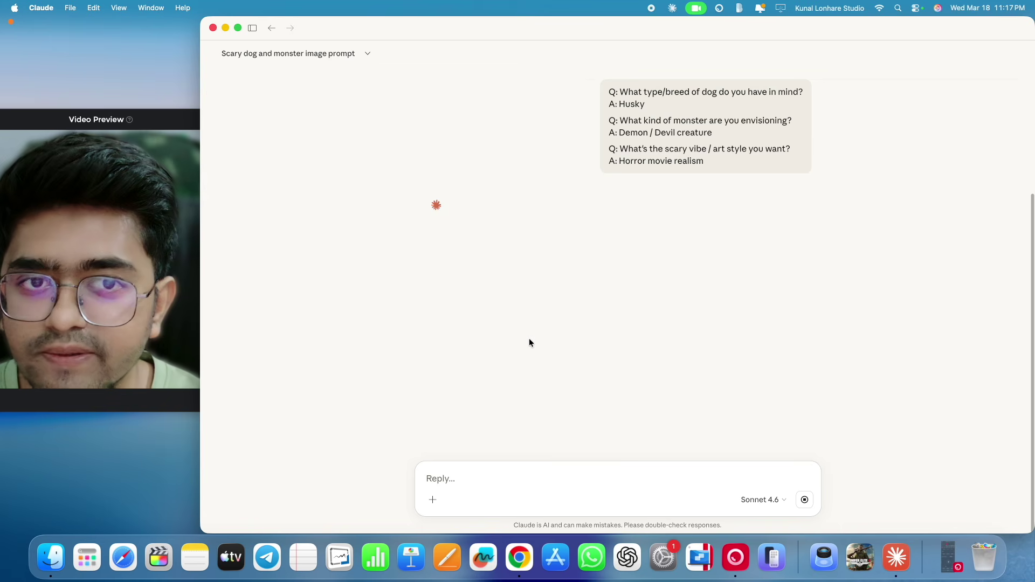
{"action": "left_click_drag", "start_coordinate": [609, 89], "coordinate": [699, 152]}
{"action": "left_click", "coordinate": [699, 152]}
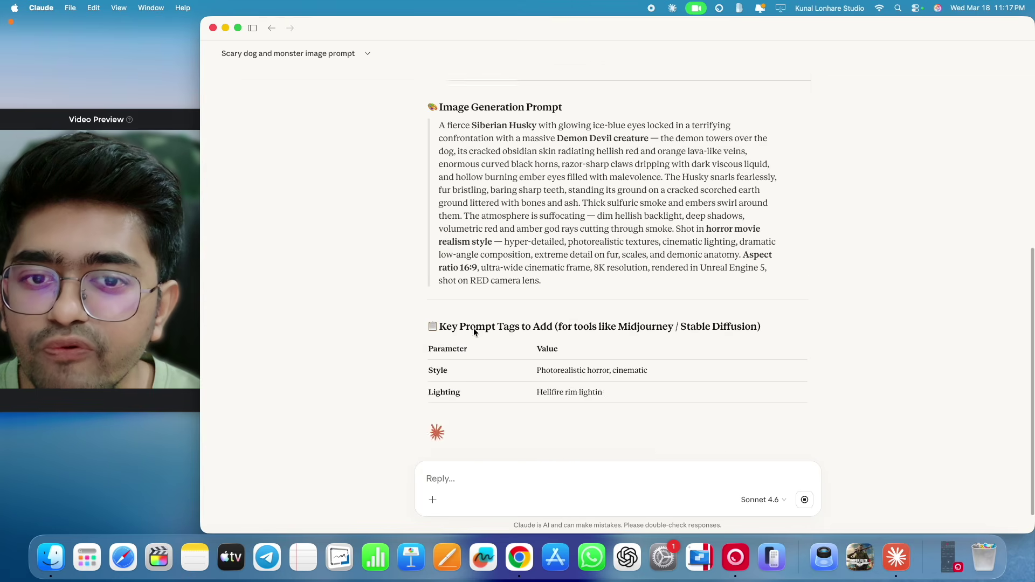
- Read Claude's reply and copy the text under the Image Generation Prompt heading
{"action": "scroll", "coordinate": [473, 330], "scroll_direction": "up", "scroll_amount": 5}
{"action": "scroll", "coordinate": [473, 330], "scroll_direction": "down", "scroll_amount": 3}
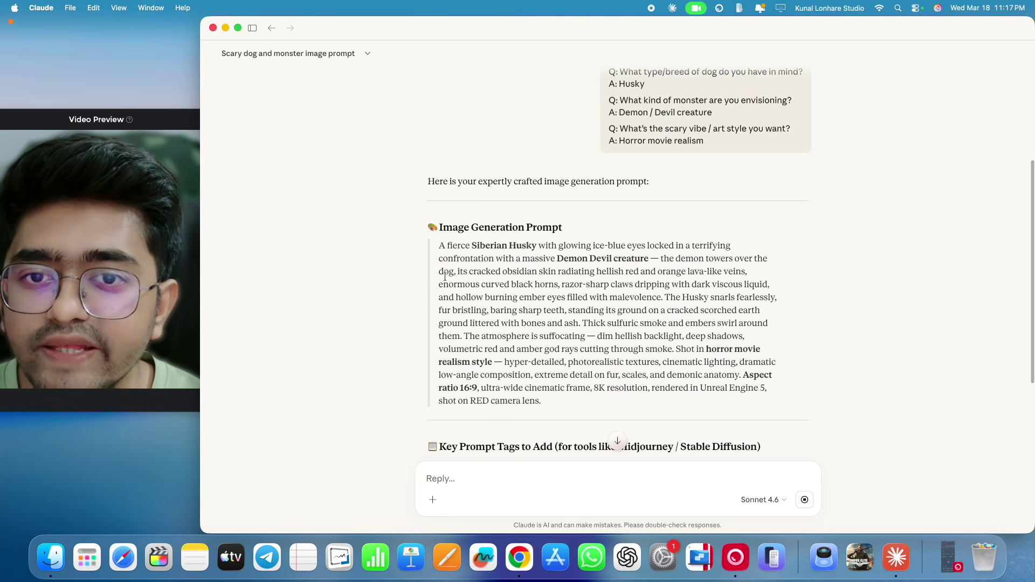
{"action": "left_click_drag", "start_coordinate": [551, 408], "coordinate": [497, 303]}
{"action": "left_click_drag", "start_coordinate": [428, 181], "coordinate": [449, 253]}
{"action": "left_click", "coordinate": [546, 370]}
{"action": "left_click_drag", "start_coordinate": [548, 396], "coordinate": [439, 239]}
{"action": "right_click", "coordinate": [481, 261]}
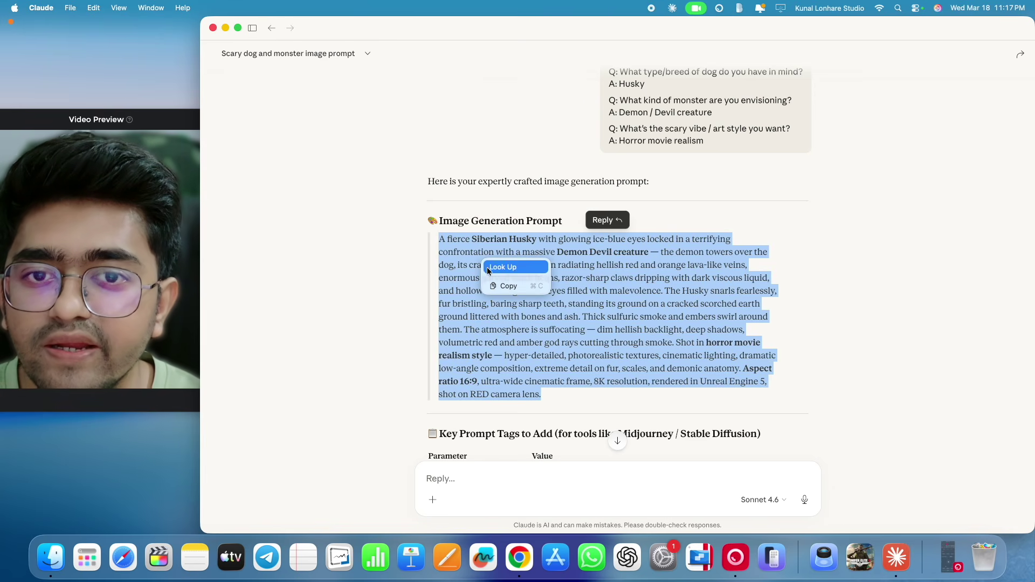
{"action": "left_click", "coordinate": [494, 286]}
{"action": "left_click", "coordinate": [380, 308]}
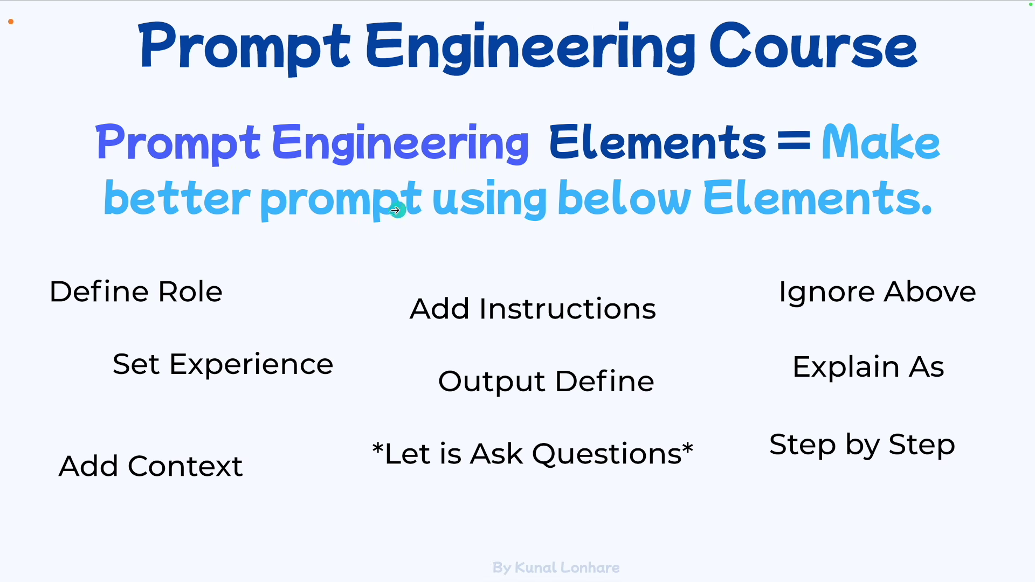
- Underline "Prompt Engineering" in the slide's second heading and clear the annotation
{"action": "key", "text": "super+shift+a"}
{"action": "left_click_drag", "start_coordinate": [237, 169], "coordinate": [511, 166]}
{"action": "key", "text": "Escape"}
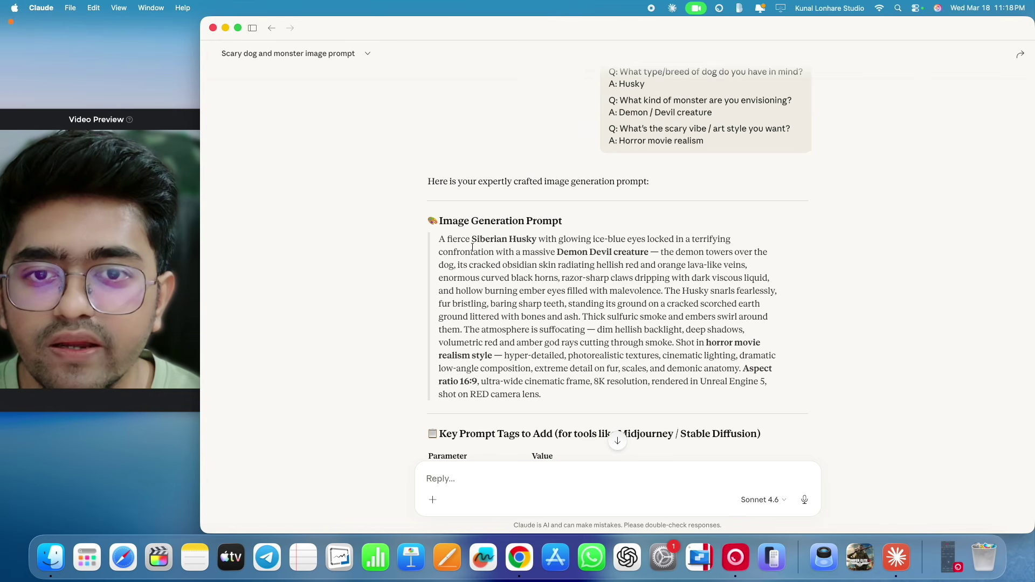
- Copy the complete Image Generation Prompt paragraph, paste it into a ChatGPT chat in the browser and submit it to create the image
{"action": "left_click_drag", "start_coordinate": [542, 394], "coordinate": [439, 240]}
{"action": "right_click", "coordinate": [460, 262]}
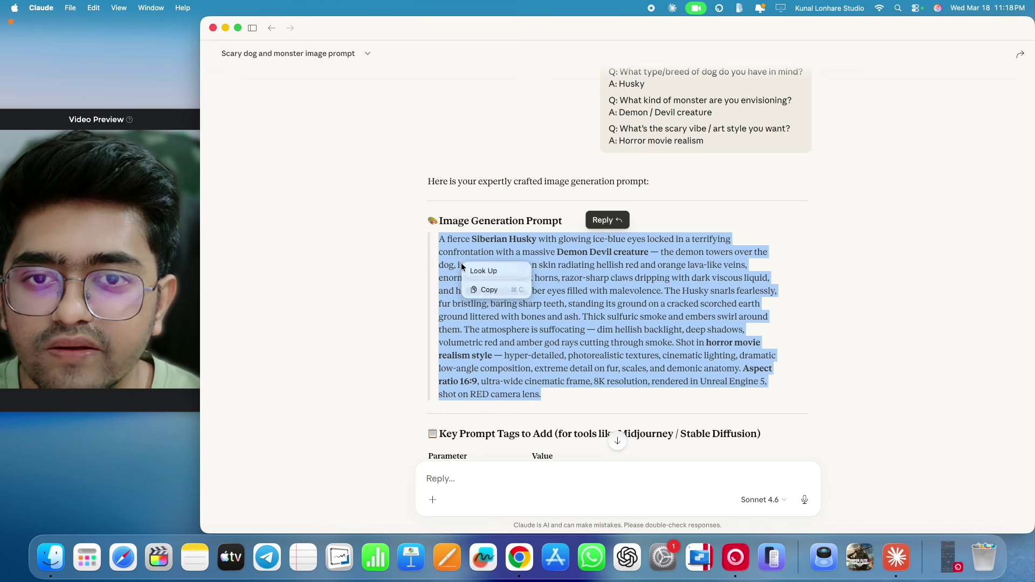
{"action": "left_click", "coordinate": [477, 287]}
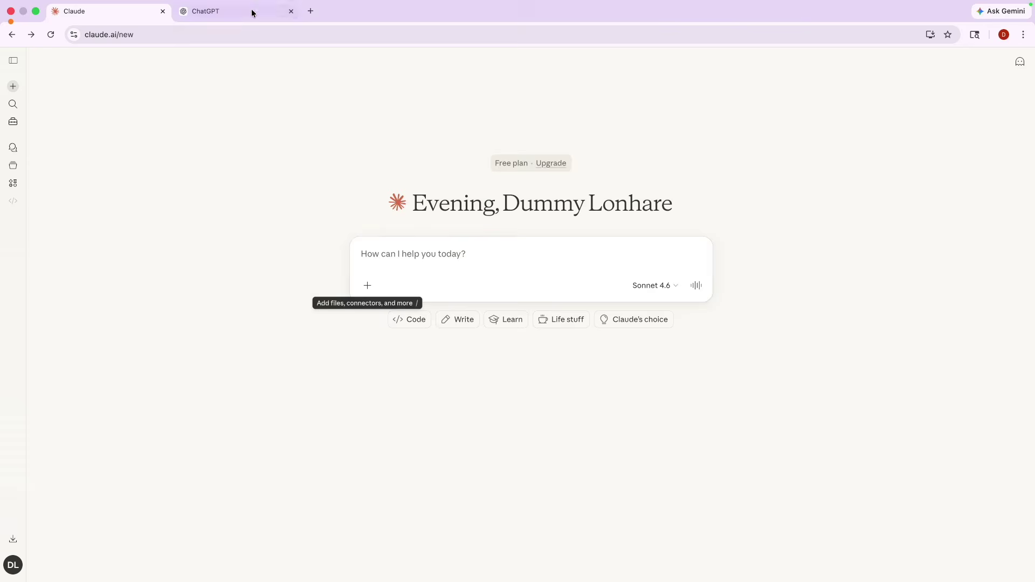
{"action": "left_click", "coordinate": [248, 9]}
{"action": "left_click", "coordinate": [141, 75]}
{"action": "left_click", "coordinate": [206, 35]}
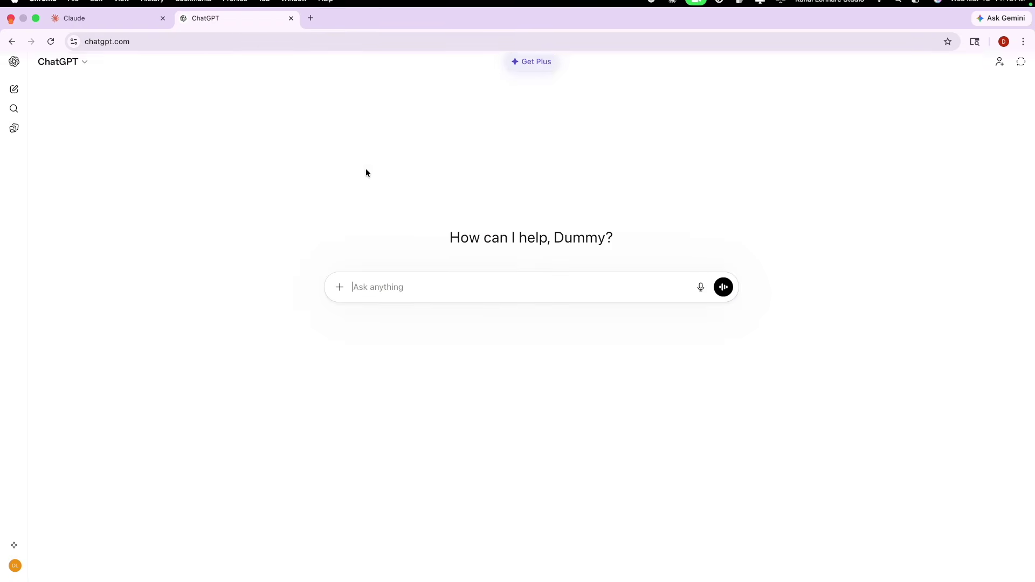
{"action": "left_click", "coordinate": [409, 298]}
{"action": "key", "text": "super+v"}
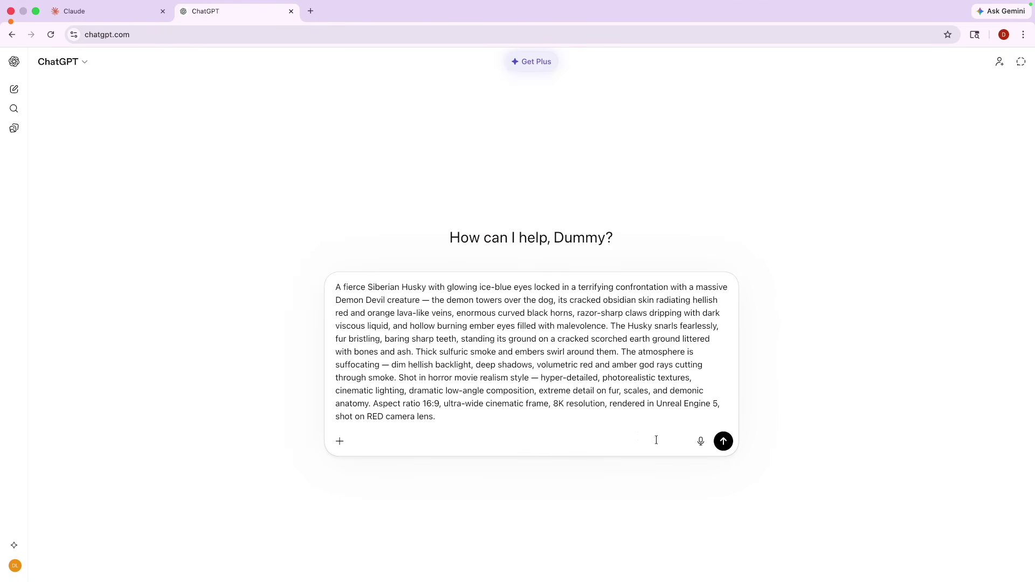
{"action": "left_click", "coordinate": [723, 441]}
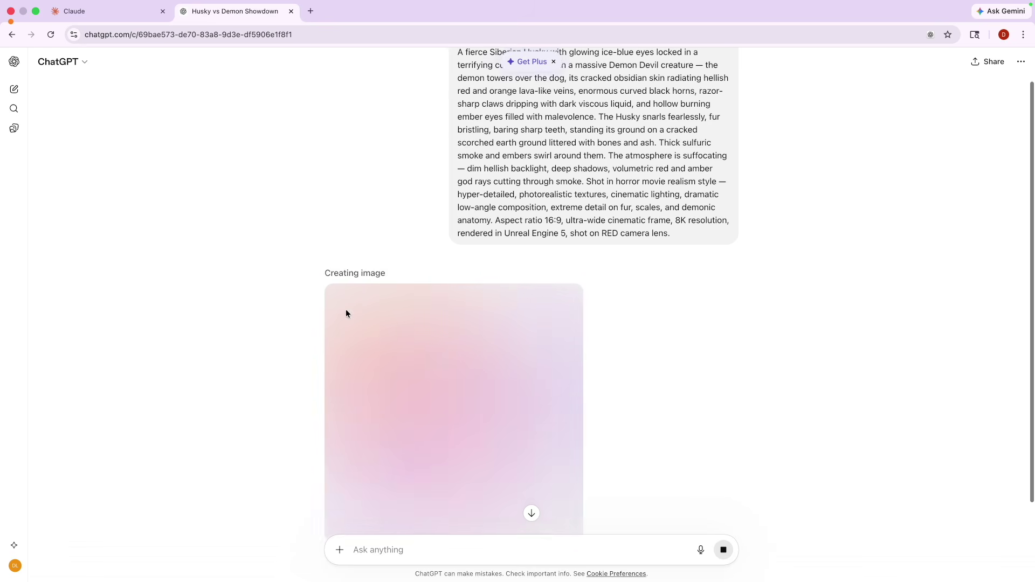
{"action": "scroll", "coordinate": [290, 325], "scroll_direction": "down", "scroll_amount": 2}
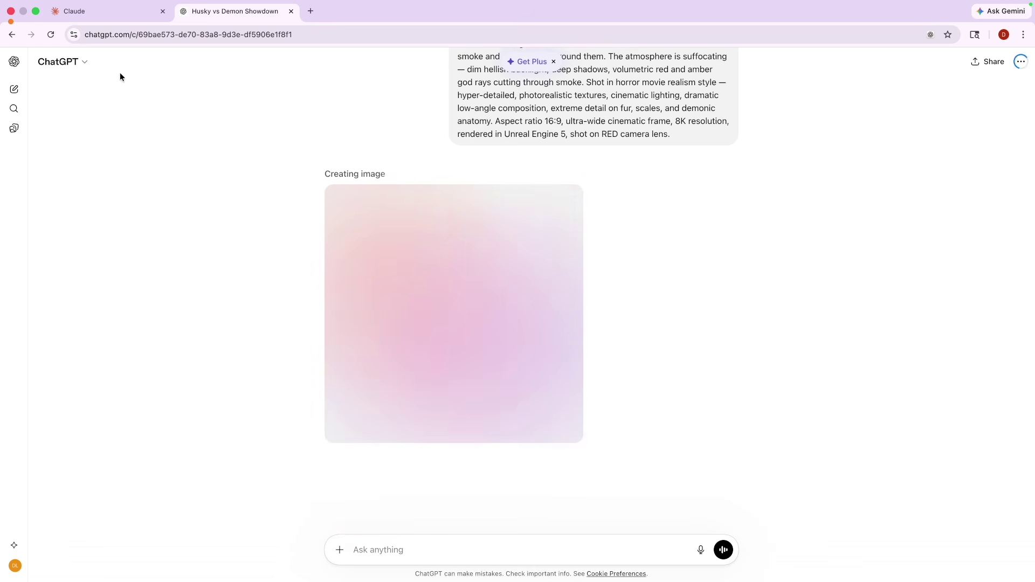
- Return to the Claude app and edit the first message's role sentence to read "You are expert in generating story."
{"action": "left_click", "coordinate": [128, 16]}
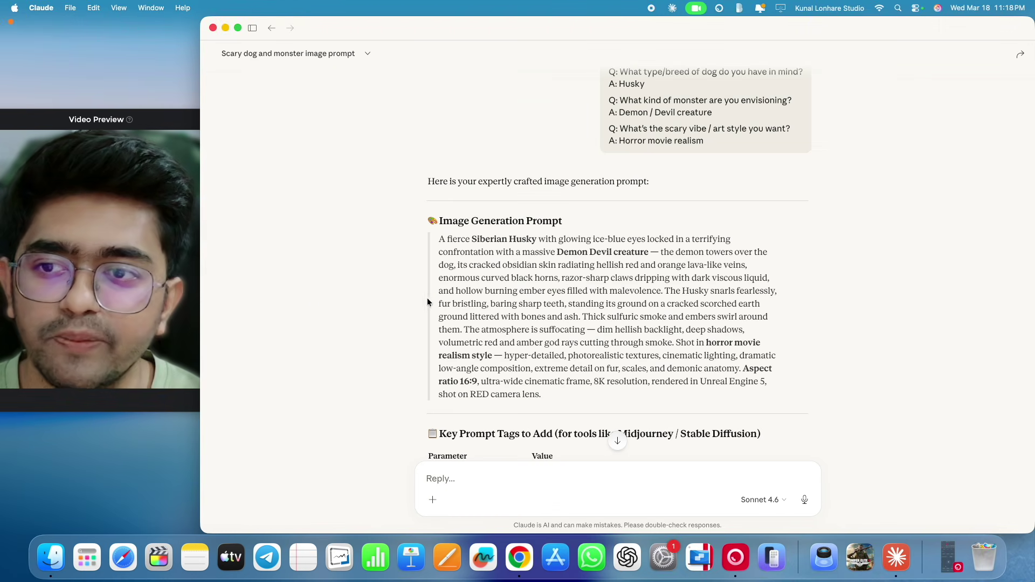
{"action": "left_click_drag", "start_coordinate": [446, 239], "coordinate": [545, 357]}
{"action": "left_click", "coordinate": [560, 373]}
{"action": "scroll", "coordinate": [688, 260], "scroll_direction": "up", "scroll_amount": 5}
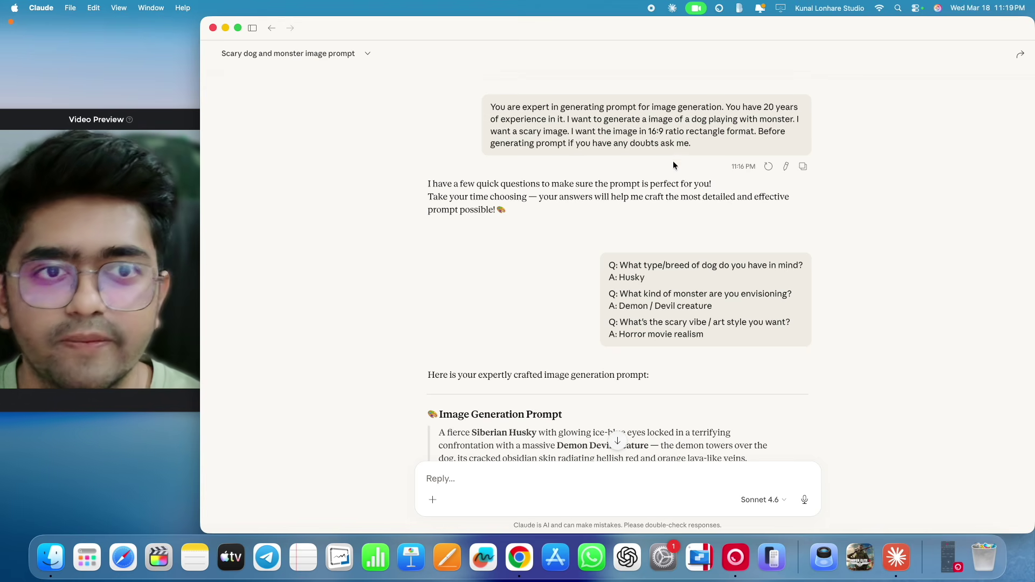
{"action": "left_click", "coordinate": [786, 166]}
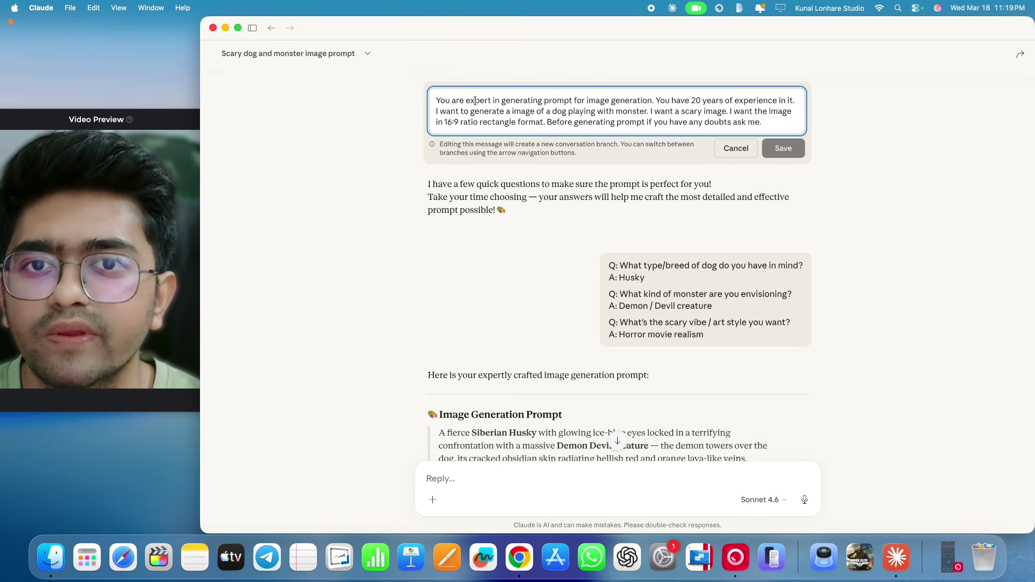
{"action": "double_click", "coordinate": [553, 101]}
{"action": "type", "text": "story"}
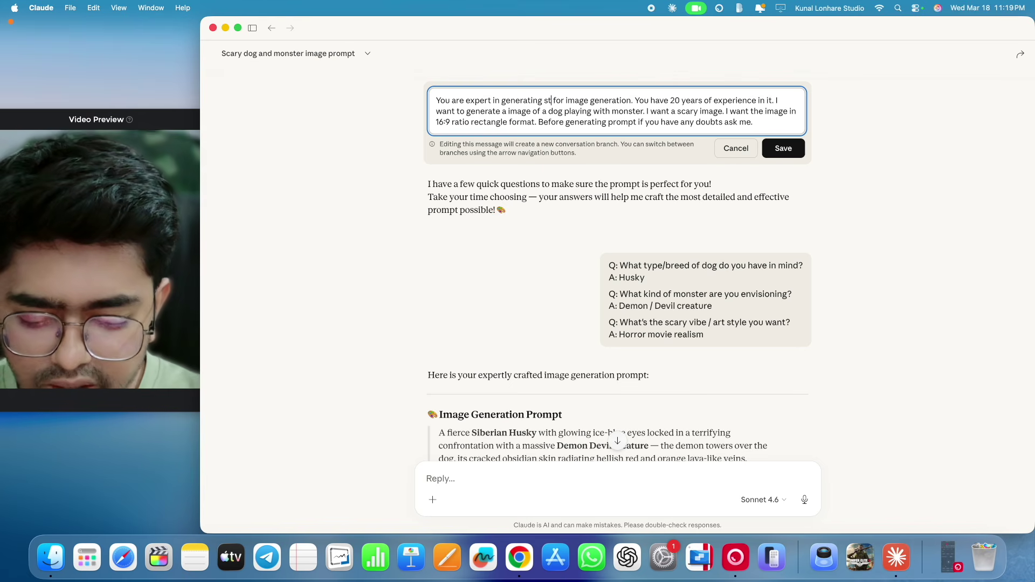
{"action": "left_click_drag", "start_coordinate": [643, 101], "coordinate": [567, 102]}
{"action": "key", "text": "BackSpace"}
{"action": "key", "text": "BackSpace"}
{"action": "key", "text": "BackSpace"}
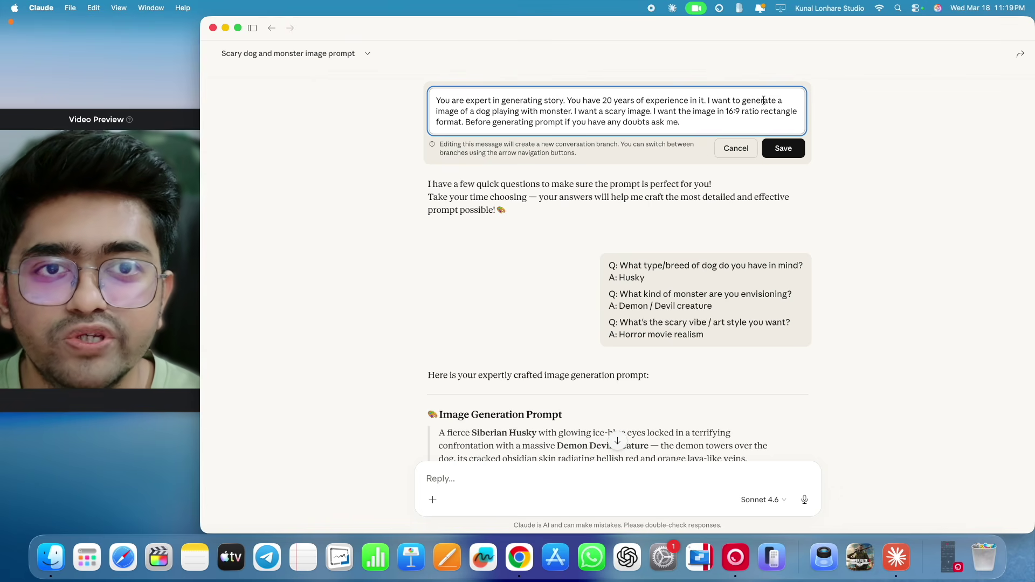
- Replace "image" with "story" in the context, instruction and output sentences of the edited message
{"action": "double_click", "coordinate": [443, 112]}
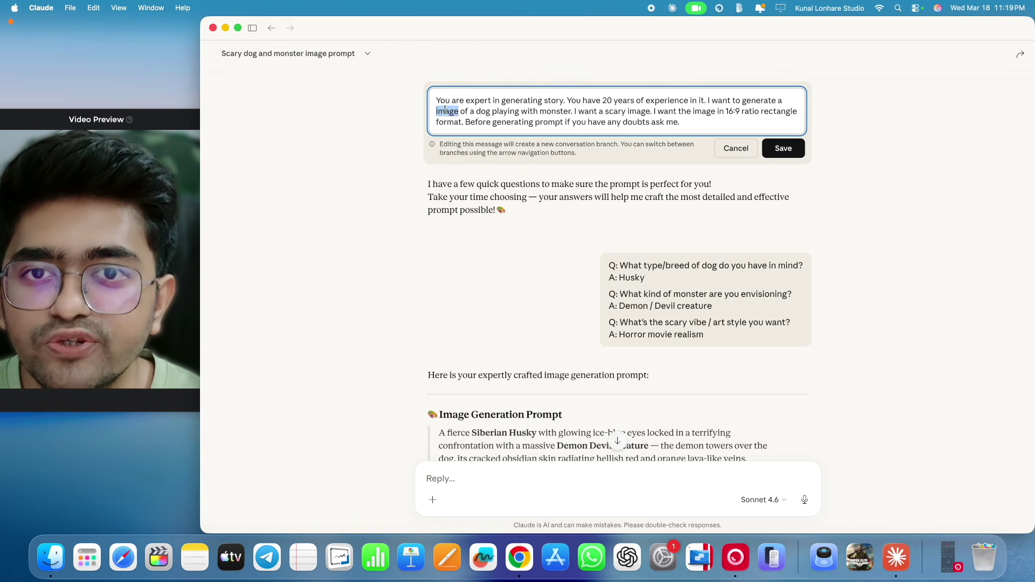
{"action": "type", "text": "story"}
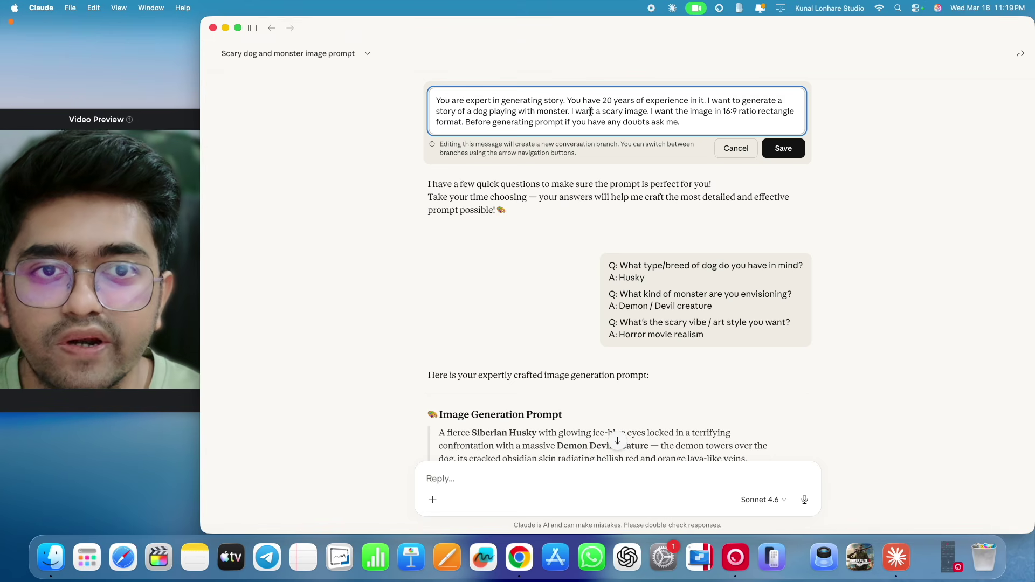
{"action": "double_click", "coordinate": [632, 111]}
{"action": "type", "text": "story"}
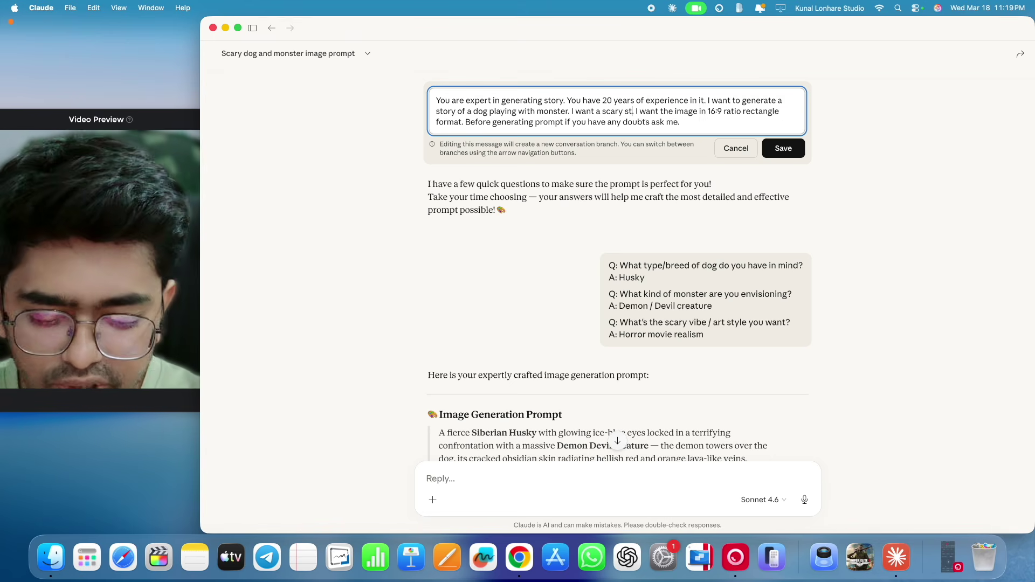
{"action": "double_click", "coordinate": [701, 111]}
{"action": "type", "text": "story"}
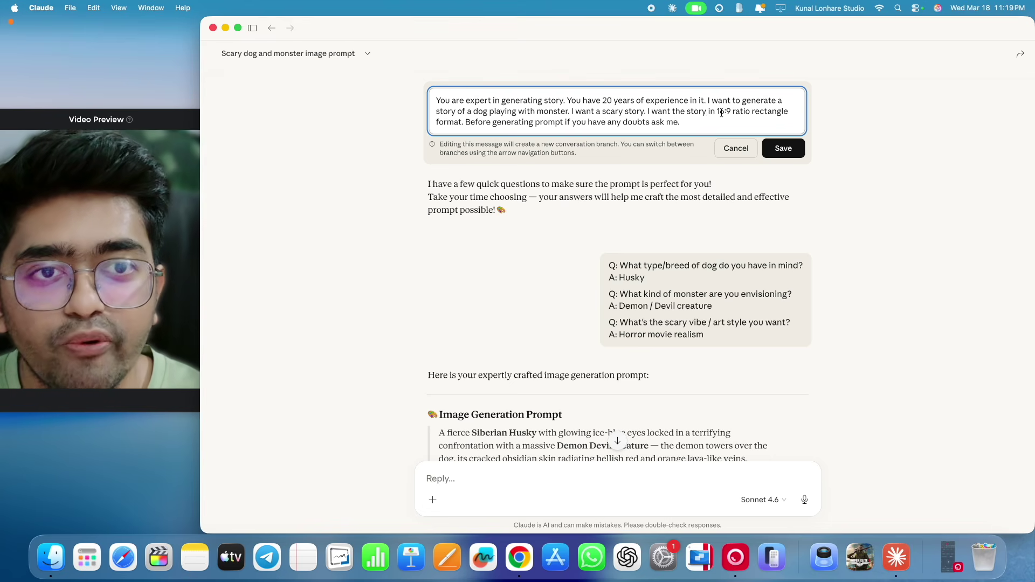
- Replace the 16:9 ratio rectangle format with "bullet list" and change "prompt" to "story" in the edited message's last sentence
{"action": "left_click_drag", "start_coordinate": [716, 111], "coordinate": [462, 120]}
{"action": "type", "text": "bullet"}
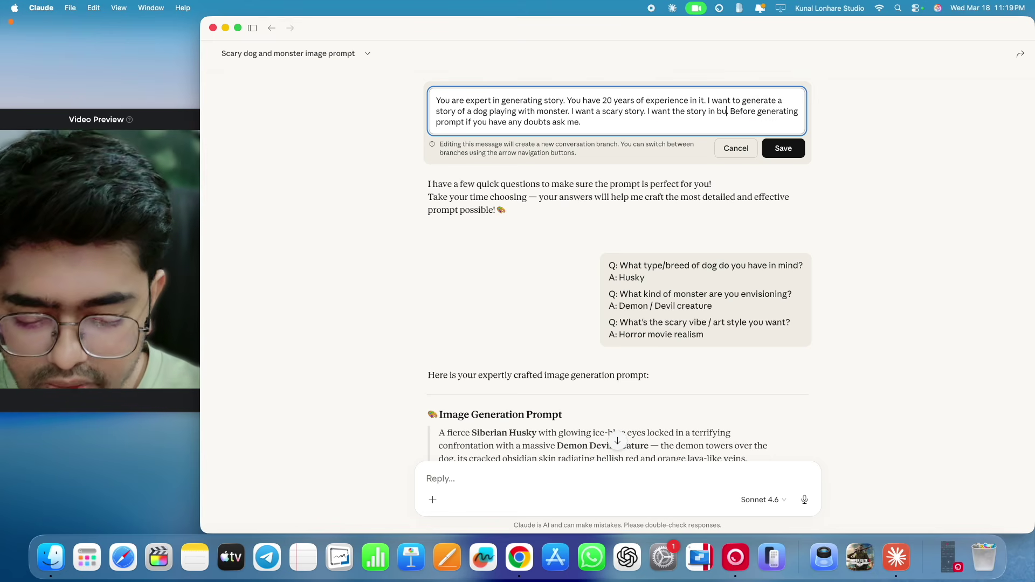
{"action": "type", "text": " list."}
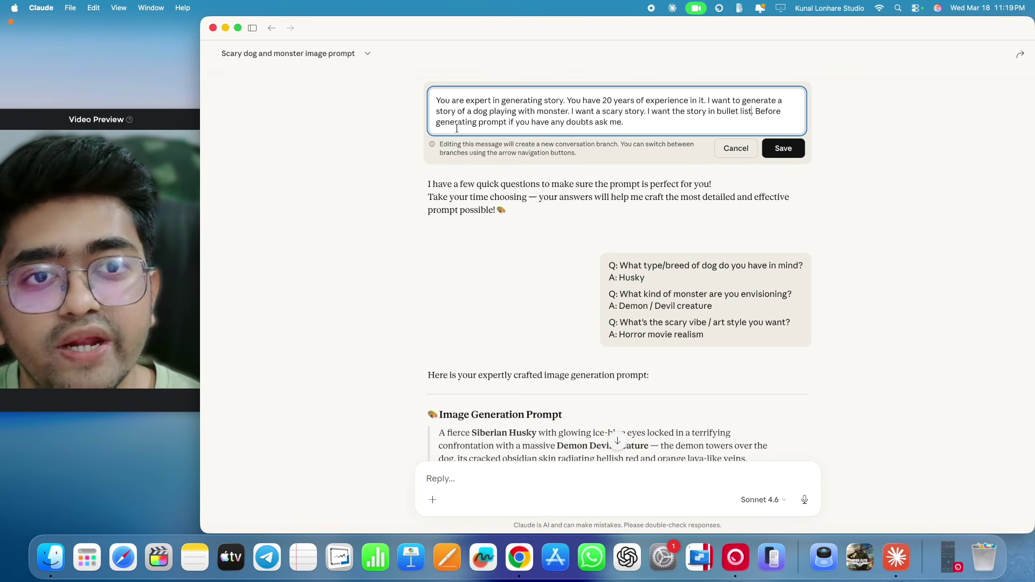
{"action": "double_click", "coordinate": [487, 122]}
{"action": "type", "text": "story"}
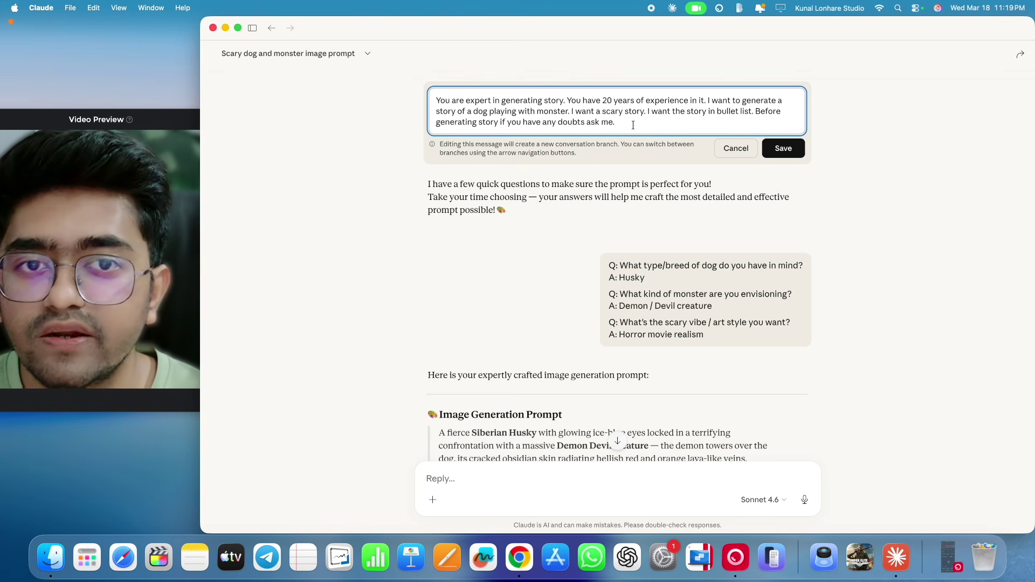
- Submit the edited story message and answer the follow-up questions with Brave & fearless, Forest beast and Dog survives (happy)
{"action": "left_click_drag", "start_coordinate": [631, 123], "coordinate": [437, 100]}
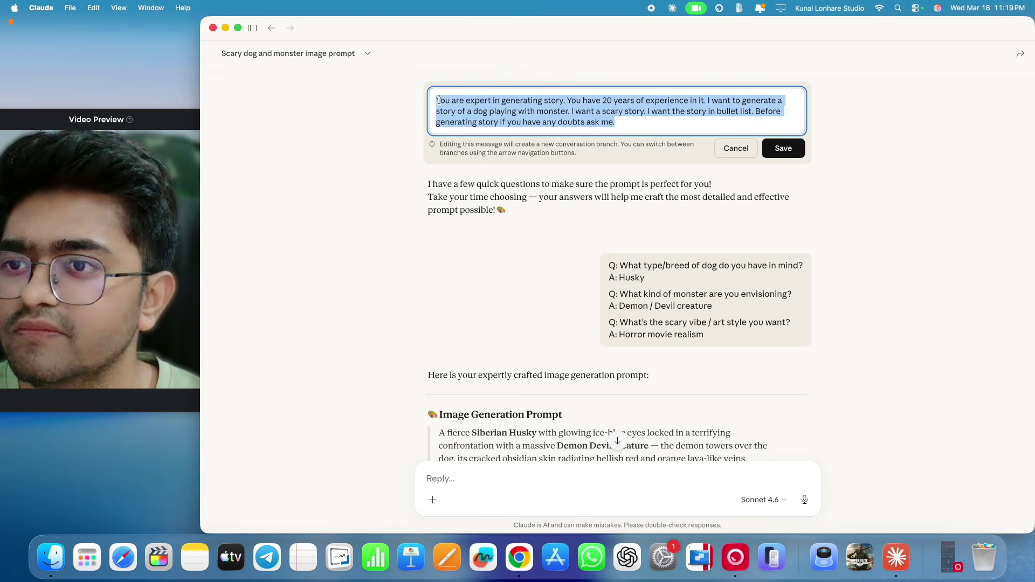
{"action": "left_click", "coordinate": [619, 121]}
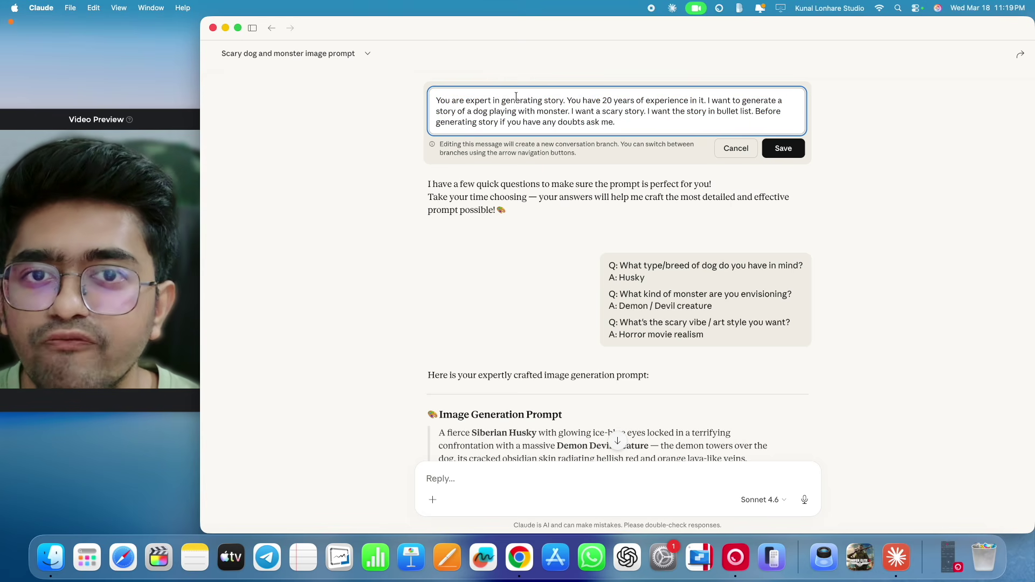
{"action": "left_click", "coordinate": [779, 148]}
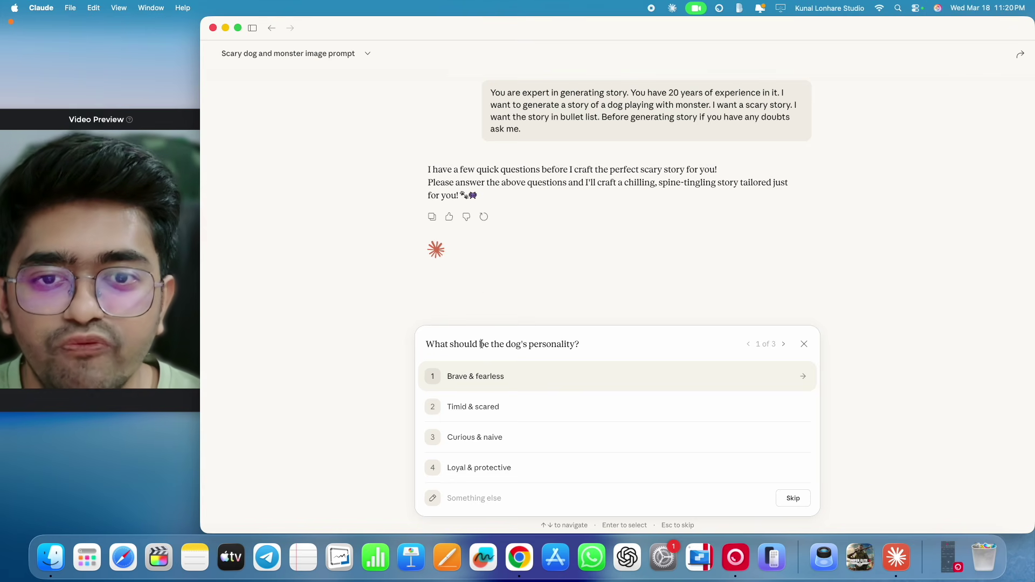
{"action": "left_click", "coordinate": [508, 376]}
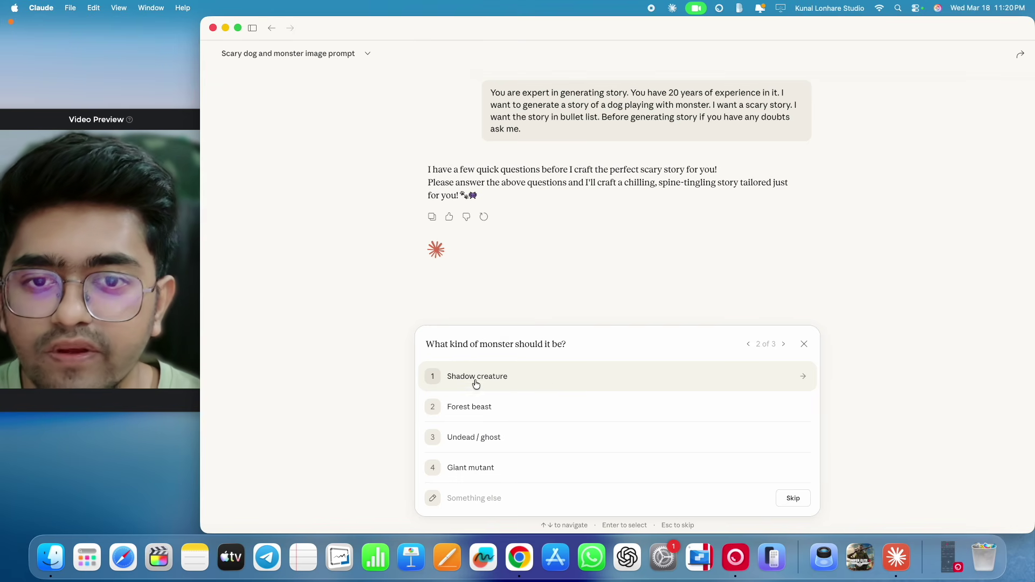
{"action": "left_click", "coordinate": [502, 413]}
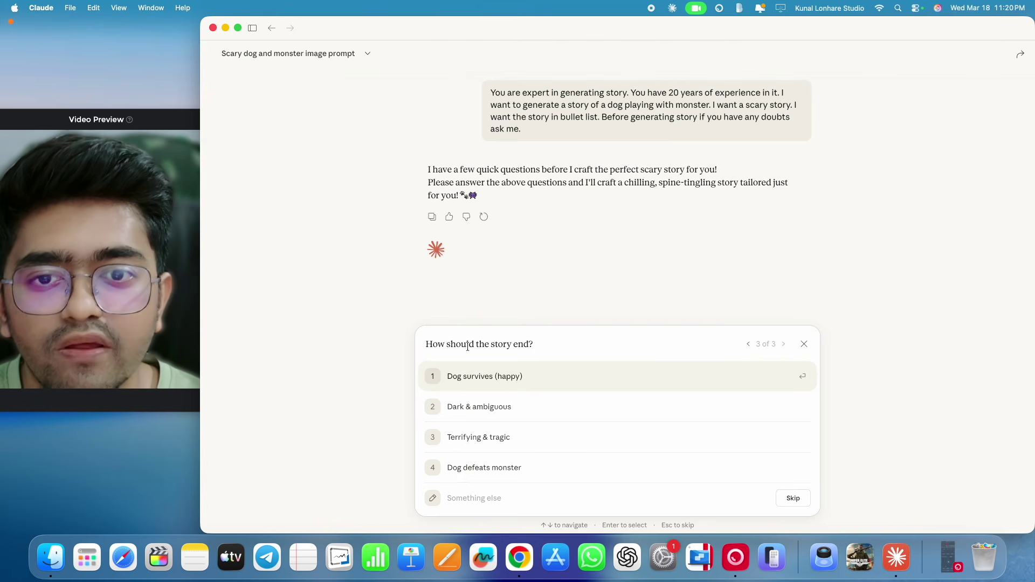
{"action": "left_click", "coordinate": [515, 388]}
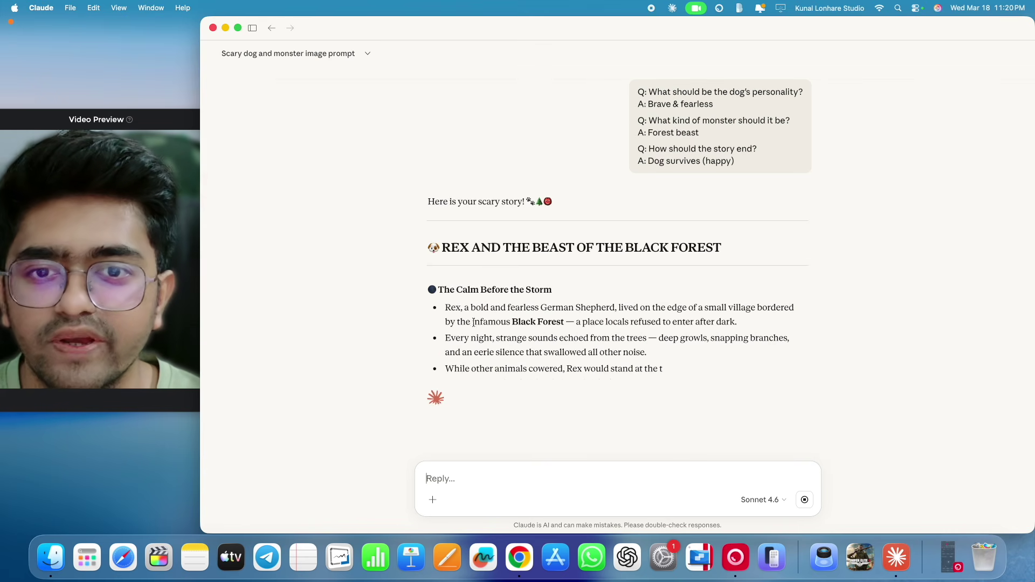
- Compare the generated story's opening bullets with the scary story and bullet list requests in the prompt
{"action": "left_click_drag", "start_coordinate": [449, 308], "coordinate": [536, 384]}
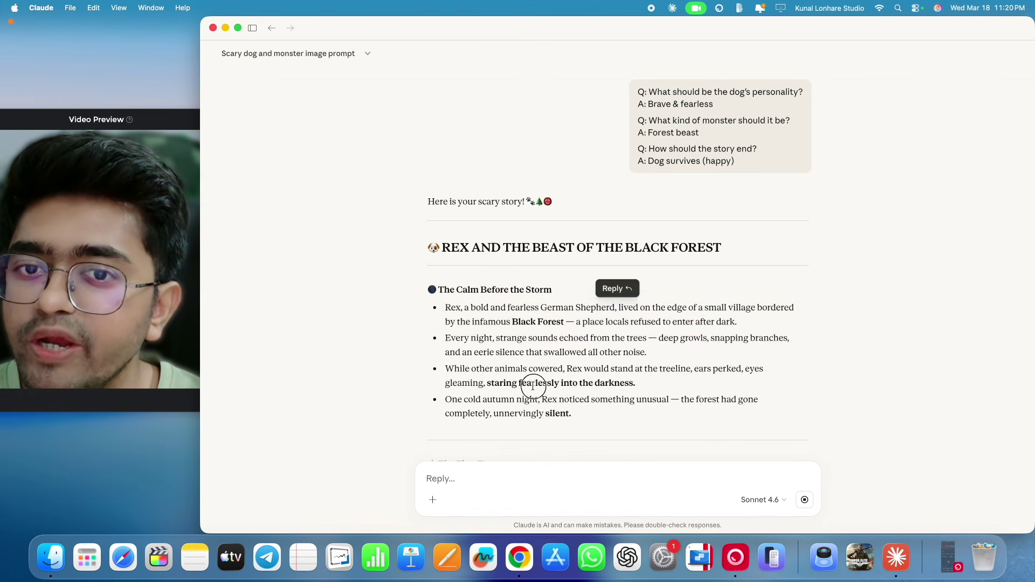
{"action": "scroll", "coordinate": [697, 154], "scroll_direction": "up", "scroll_amount": 5}
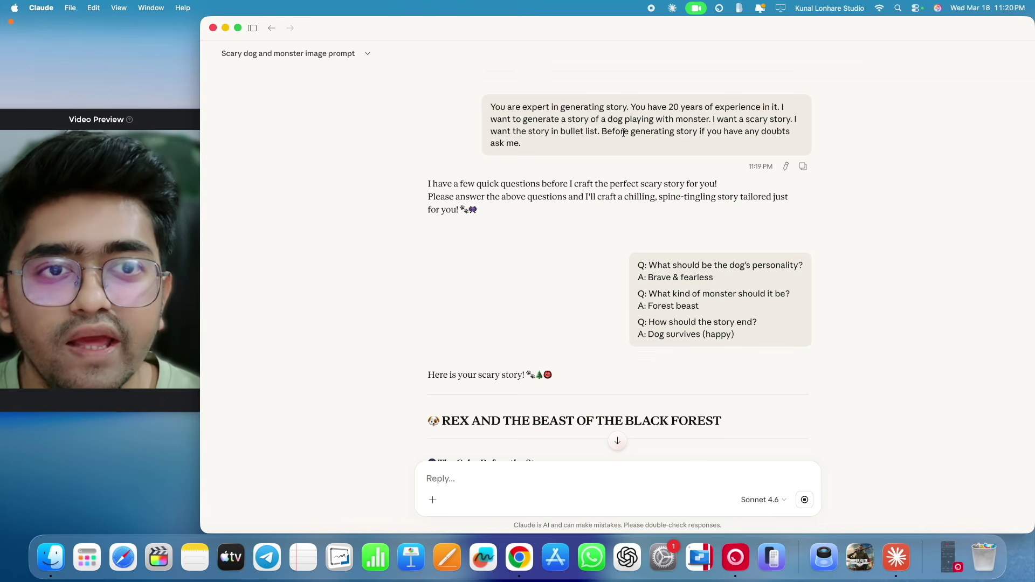
{"action": "left_click_drag", "start_coordinate": [621, 132], "coordinate": [627, 133]}
{"action": "left_click", "coordinate": [718, 120]}
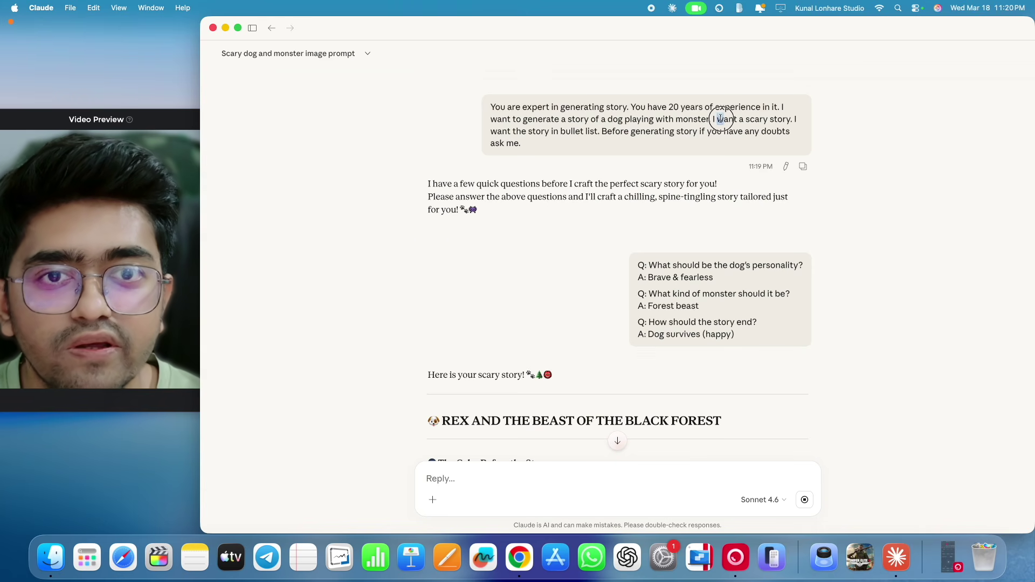
{"action": "left_click_drag", "start_coordinate": [561, 132], "coordinate": [588, 133]}
{"action": "key", "text": "ctrl+Right"}
{"action": "key", "text": "ctrl+Left"}
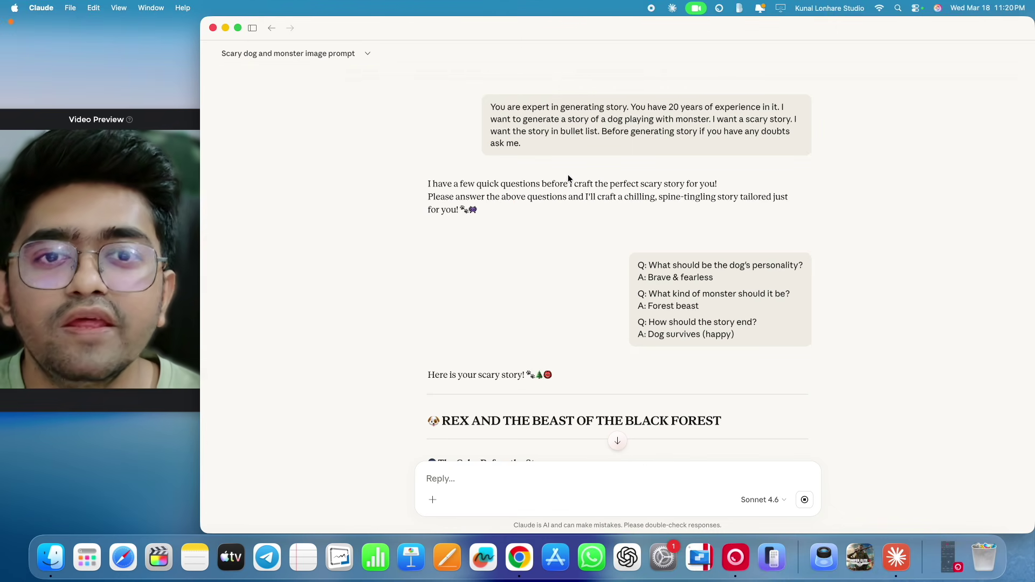
- Highlight the full story prompt and check it against the Prompt Engineering Elements slide
{"action": "left_click_drag", "start_coordinate": [513, 138], "coordinate": [490, 106]}
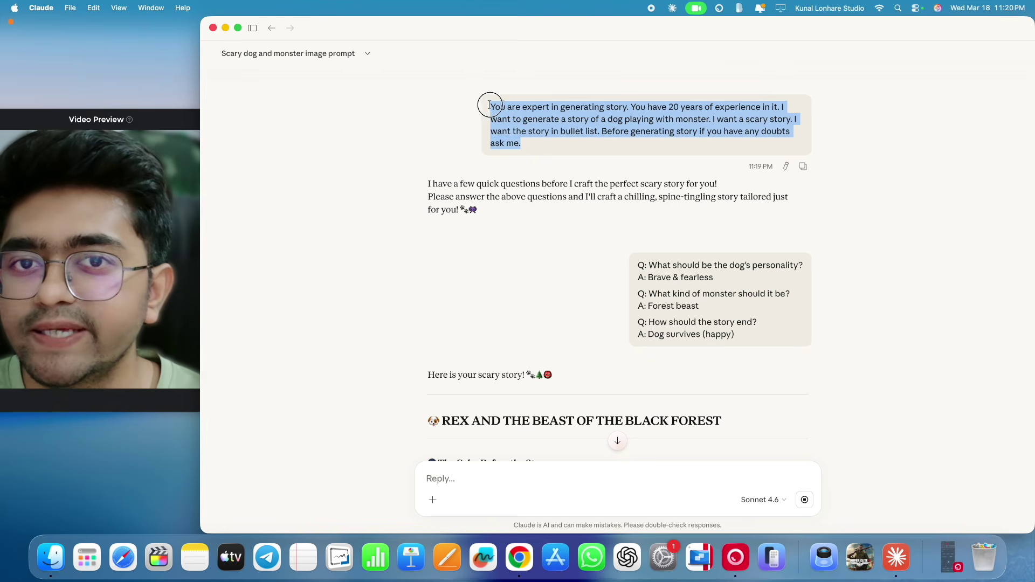
{"action": "left_click", "coordinate": [526, 145]}
{"action": "left_click_drag", "start_coordinate": [526, 145], "coordinate": [502, 115]}
{"action": "key", "text": "ctrl+Right"}
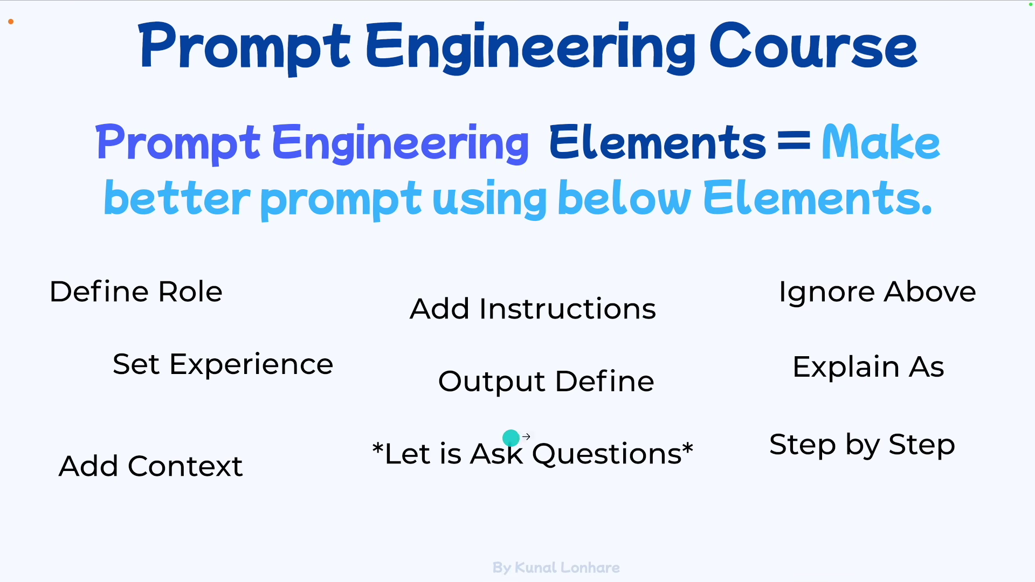
{"action": "key", "text": "ctrl+Left"}
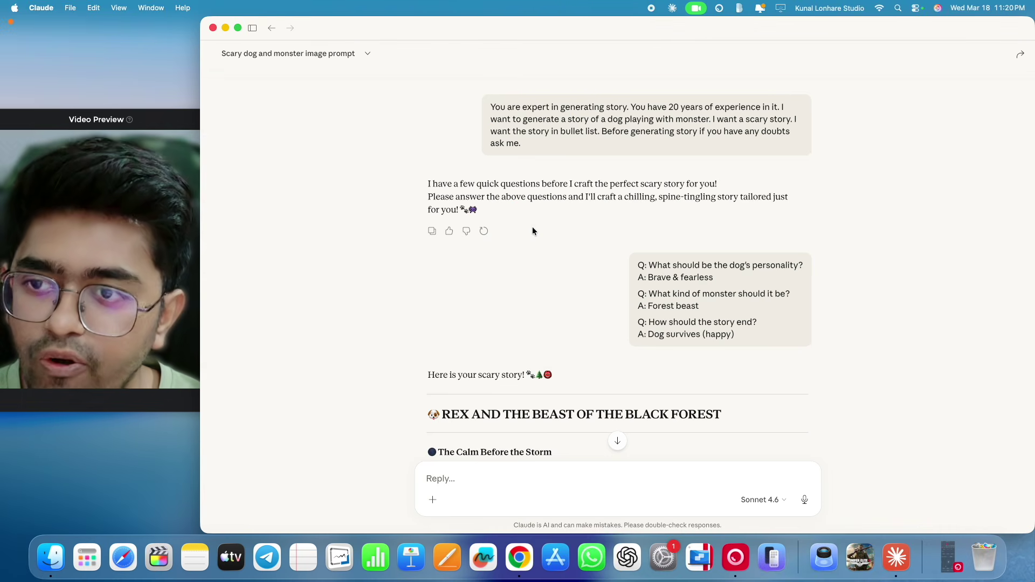
- Switch to the browser, review the prompt and image in the ChatGPT "Husky vs Demon Showdown" chat, and close its tab
{"action": "key", "text": "ctrl+Right"}
{"action": "key", "text": "ctrl+Right"}
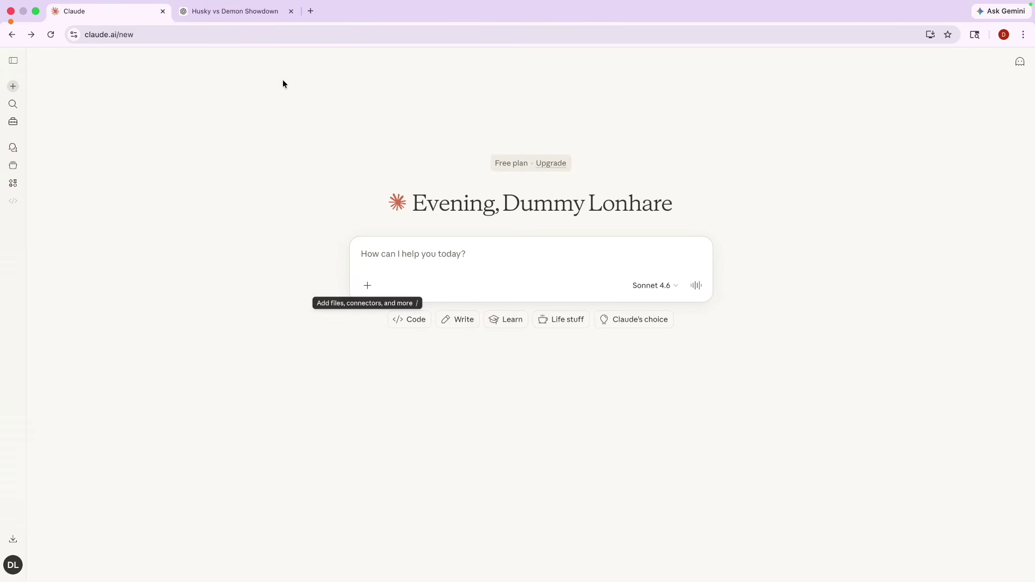
{"action": "left_click", "coordinate": [234, 11]}
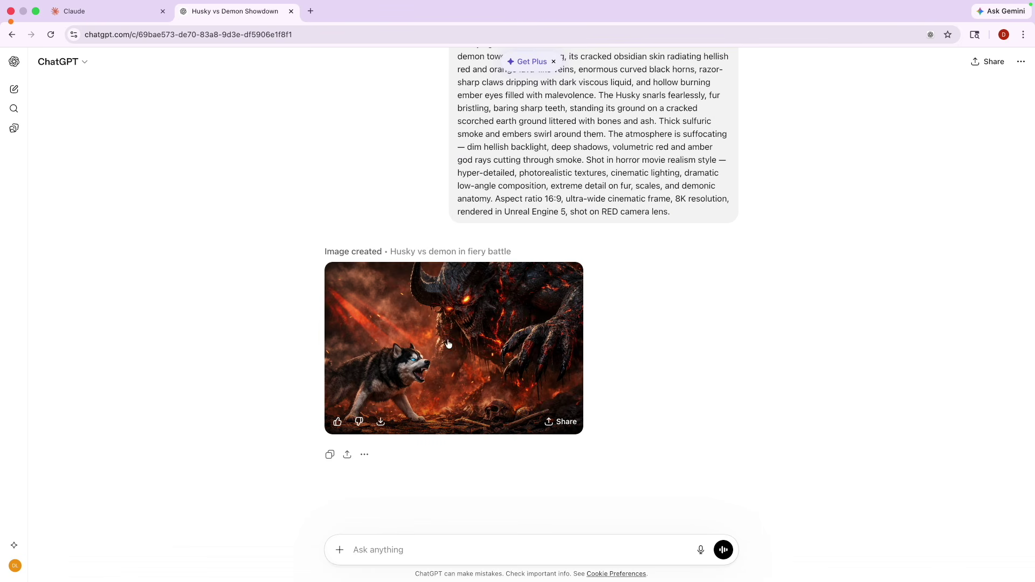
{"action": "left_click_drag", "start_coordinate": [638, 213], "coordinate": [508, 109]}
{"action": "left_click", "coordinate": [518, 156]}
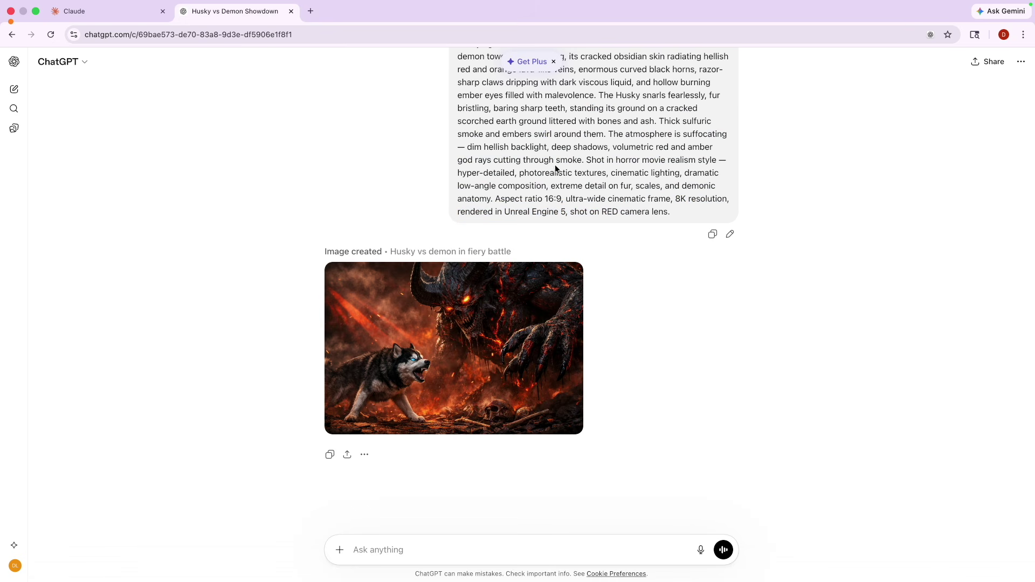
{"action": "left_click_drag", "start_coordinate": [670, 212], "coordinate": [461, 69]}
{"action": "left_click", "coordinate": [480, 112]}
{"action": "mouse_move", "coordinate": [456, 307]}
{"action": "left_click", "coordinate": [291, 11]}
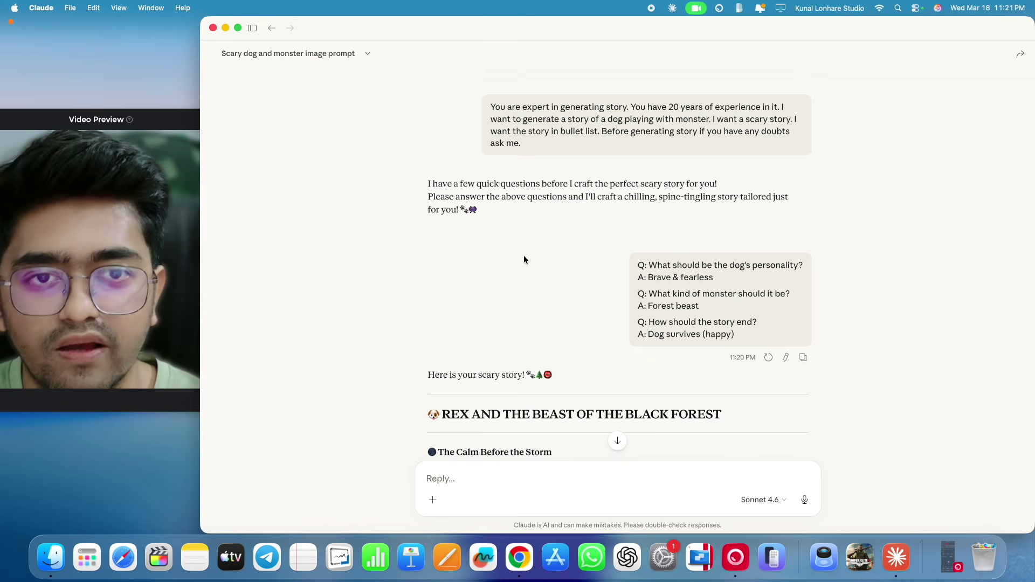
- Return to the Claude app, show the first message's original image version and highlight its text for review
{"action": "mouse_move", "coordinate": [775, 169]}
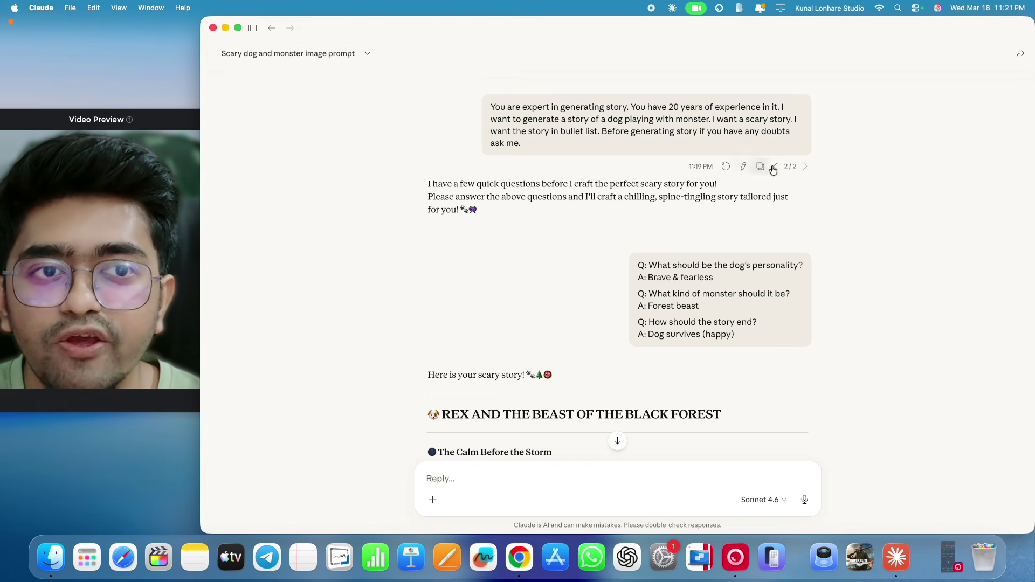
{"action": "left_click", "coordinate": [776, 167]}
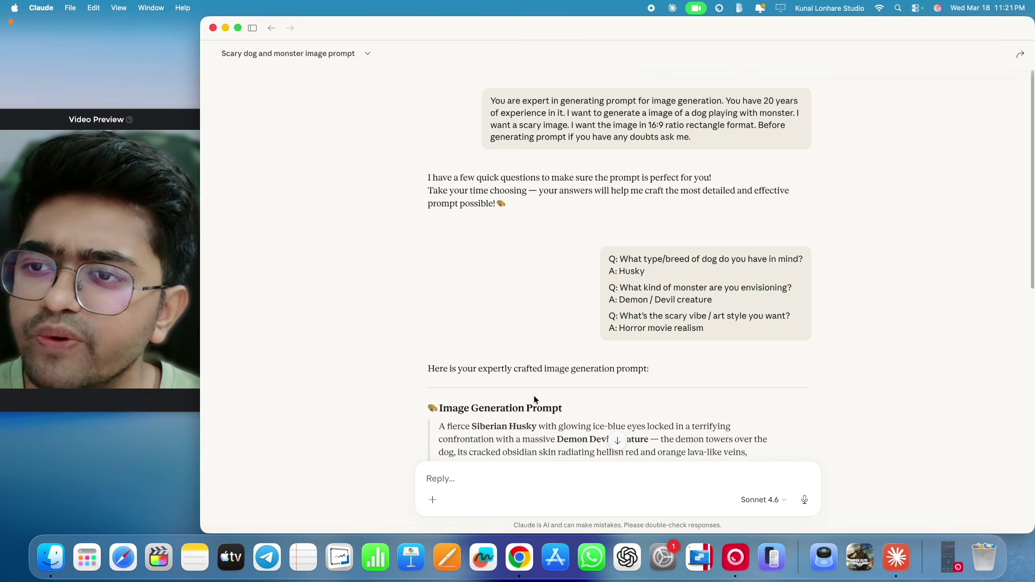
{"action": "mouse_move", "coordinate": [597, 150]}
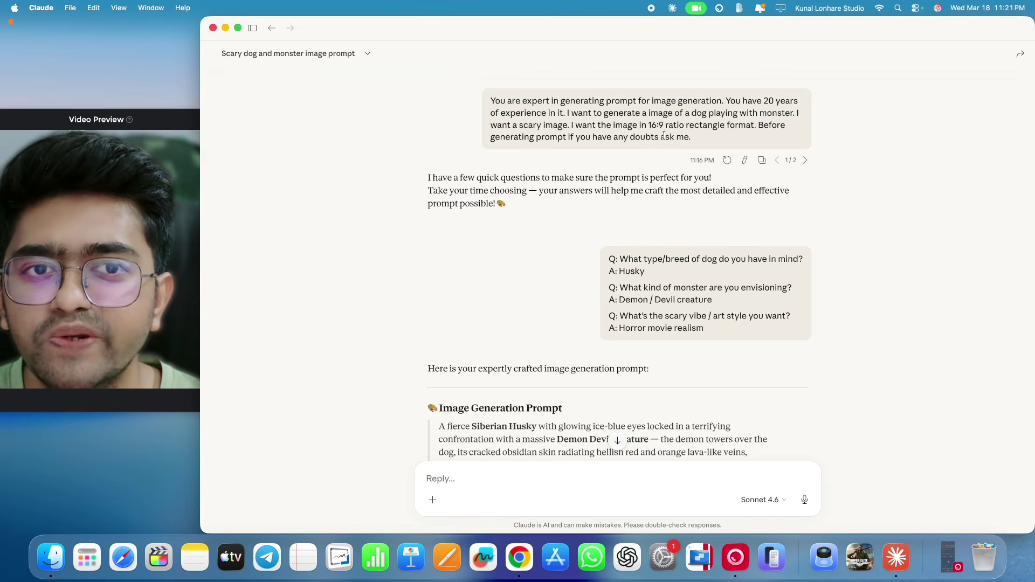
{"action": "triple_click", "coordinate": [686, 138]}
{"action": "left_click", "coordinate": [537, 109]}
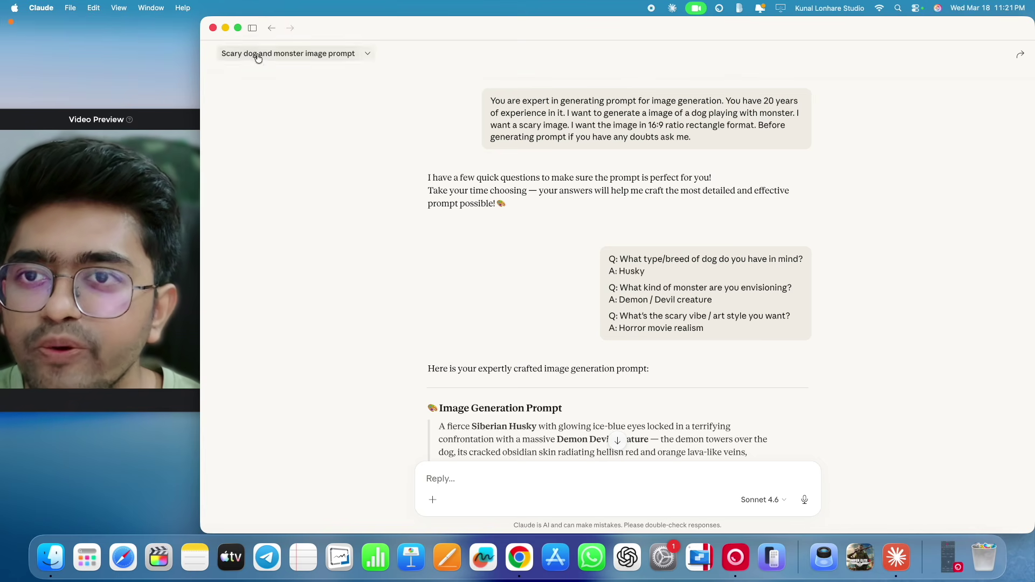
- Start a new Claude chat from the expanded sidebar and collapse the sidebar again
{"action": "left_click", "coordinate": [252, 31]}
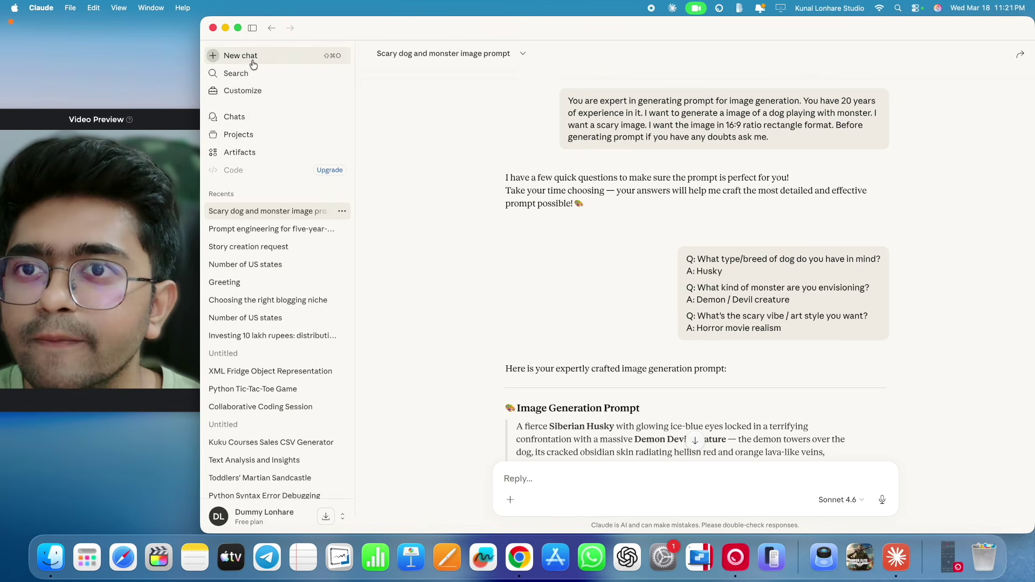
{"action": "left_click", "coordinate": [256, 57]}
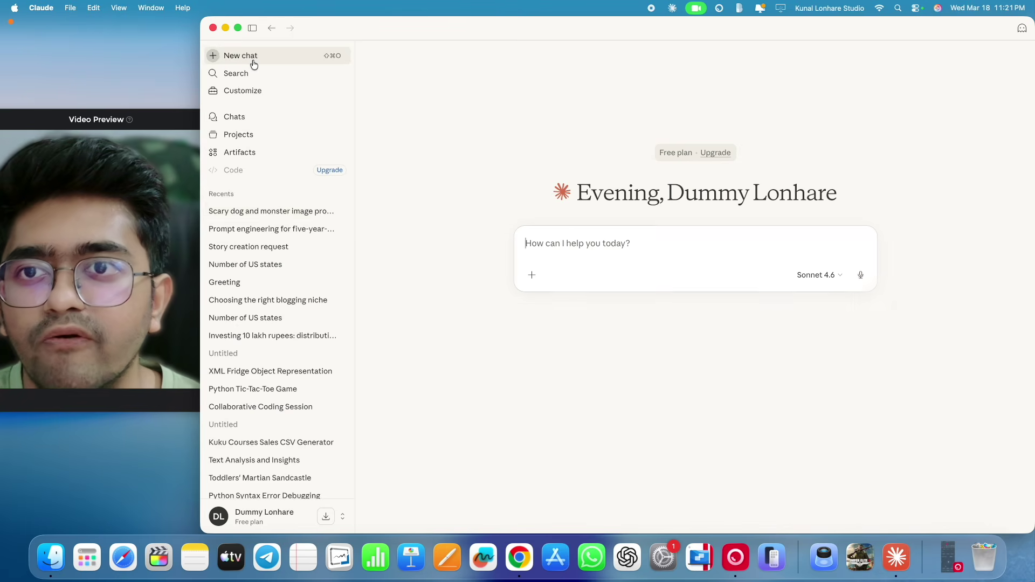
{"action": "left_click", "coordinate": [252, 29]}
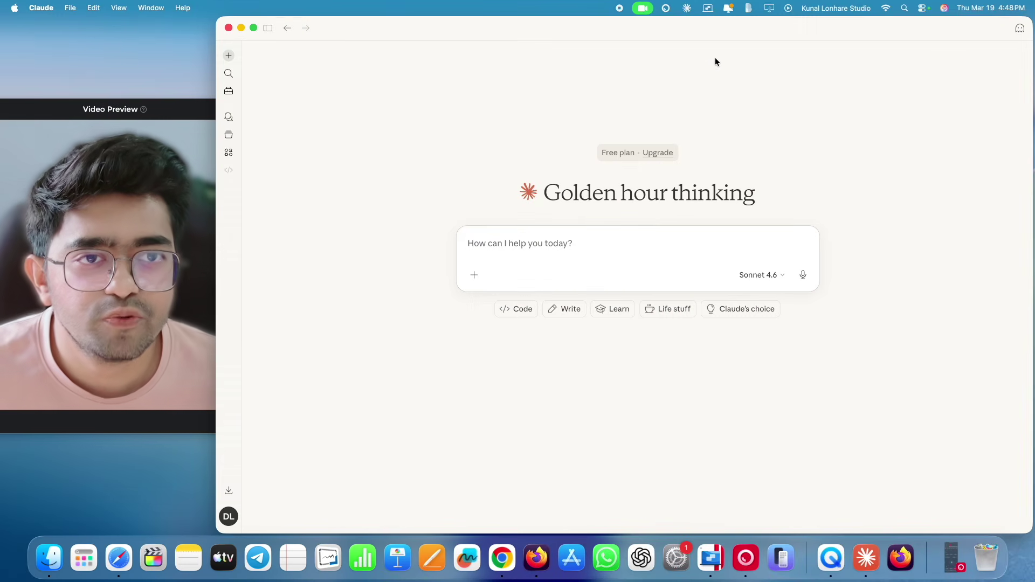
- Circle the message box's add control, the suggestion row and the Sonnet 4.6 model selector with screen annotations, and clear them
{"action": "left_click", "coordinate": [749, 8]}
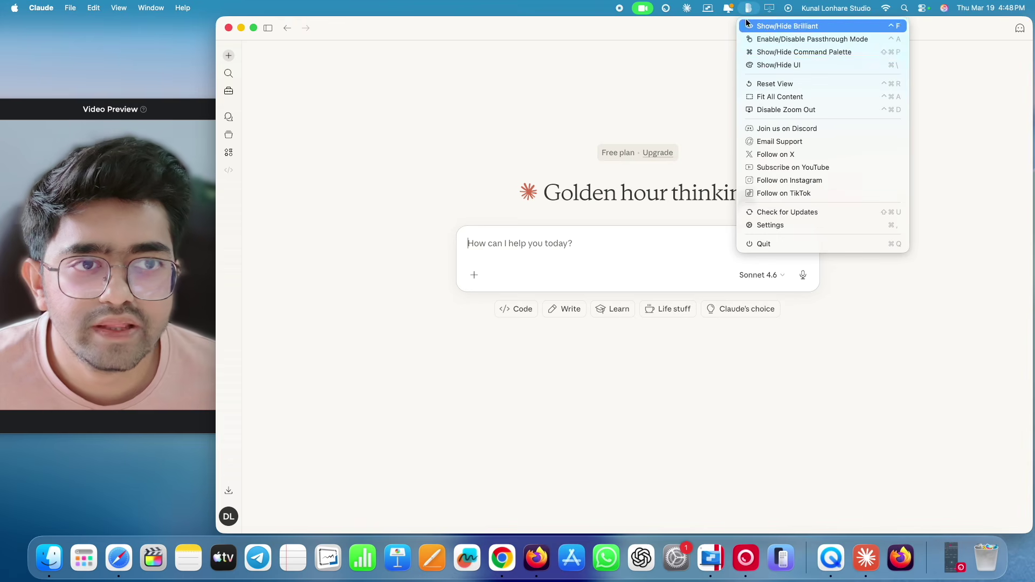
{"action": "left_click", "coordinate": [767, 56]}
{"action": "left_click", "coordinate": [301, 263]}
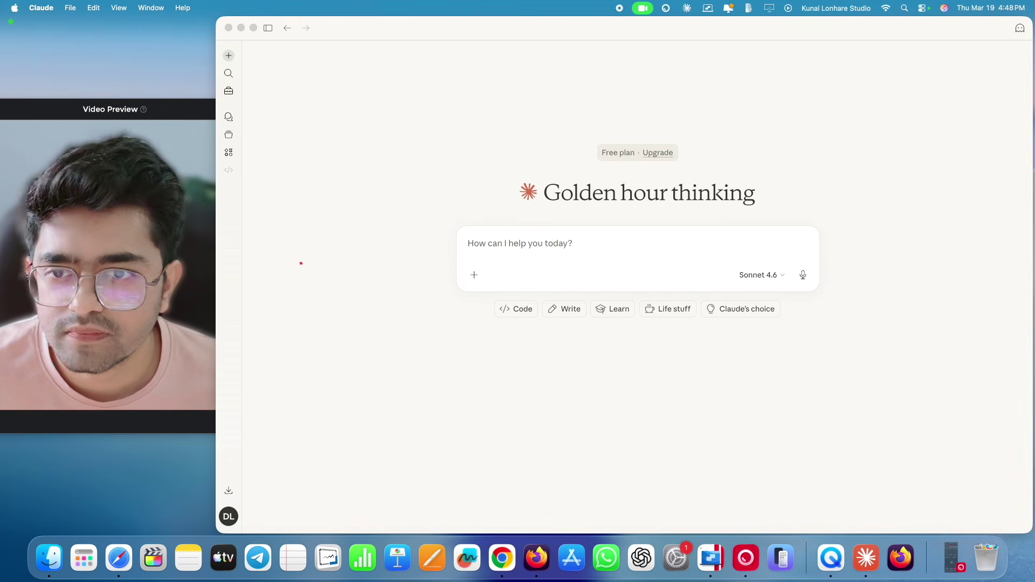
{"action": "mouse_move", "coordinate": [474, 275]}
{"action": "left_mouse_down"}
{"action": "mouse_move", "coordinate": [464, 319]}
{"action": "mouse_move", "coordinate": [473, 268]}
{"action": "left_mouse_up"}
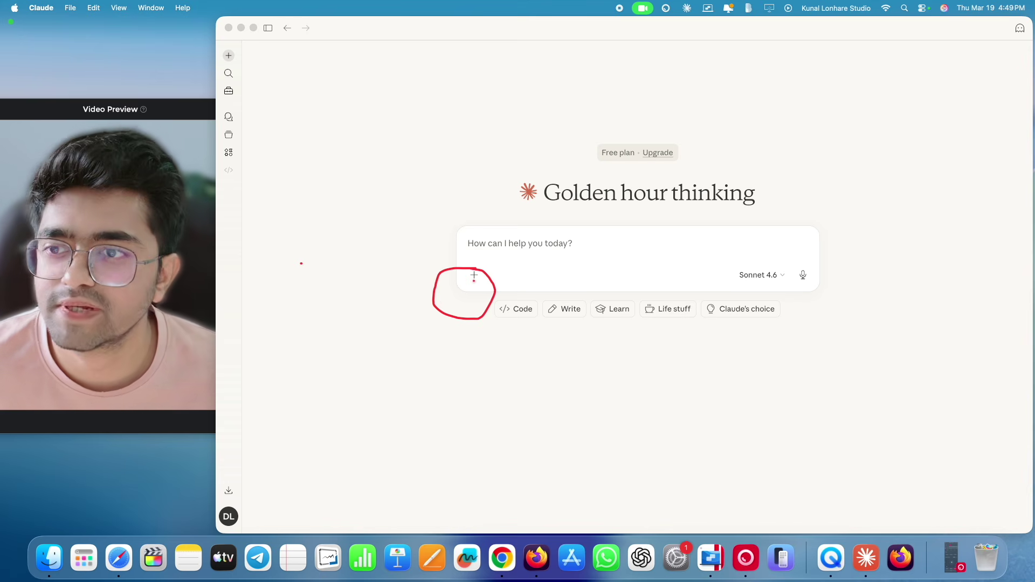
{"action": "mouse_move", "coordinate": [524, 301]}
{"action": "left_mouse_down"}
{"action": "mouse_move", "coordinate": [592, 322]}
{"action": "mouse_move", "coordinate": [750, 291]}
{"action": "mouse_move", "coordinate": [667, 294]}
{"action": "left_mouse_up"}
{"action": "mouse_move", "coordinate": [763, 270]}
{"action": "left_mouse_down"}
{"action": "mouse_move", "coordinate": [740, 273]}
{"action": "mouse_move", "coordinate": [797, 293]}
{"action": "mouse_move", "coordinate": [766, 263]}
{"action": "left_mouse_up"}
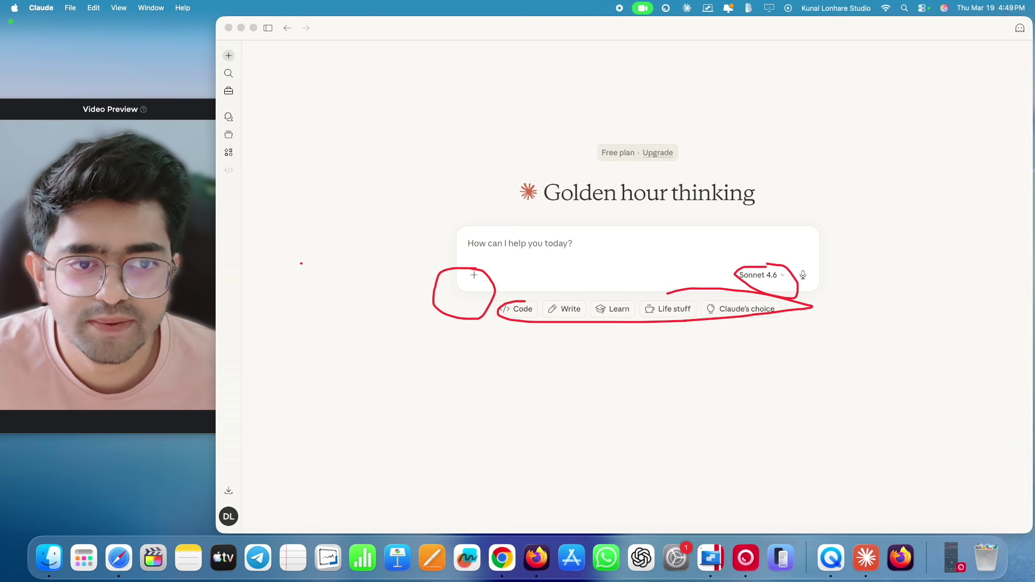
{"action": "key", "text": "Escape"}
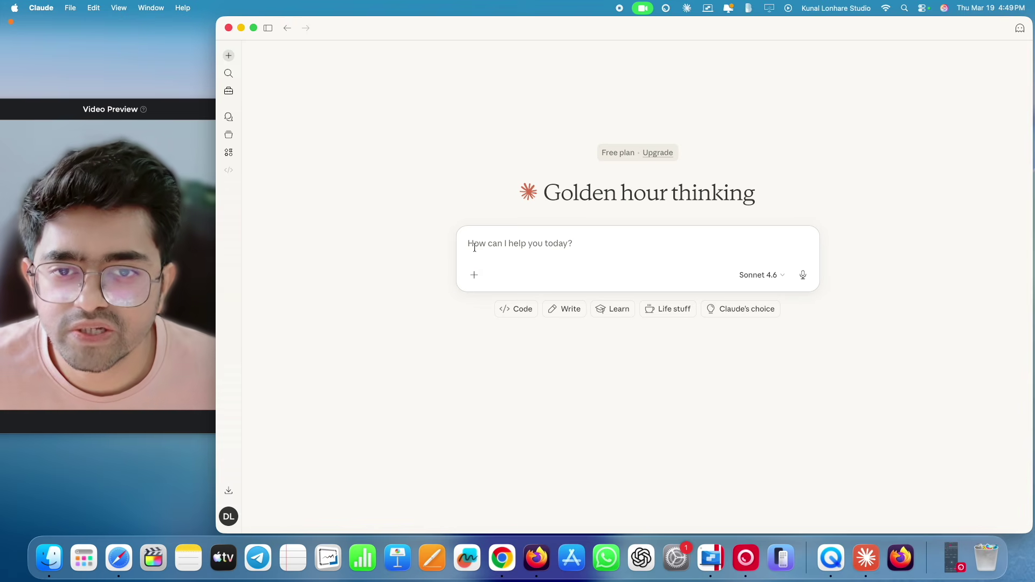
- Examine the new chat's options for adding files or photos, projects, web search, styles and connectors
{"action": "left_click", "coordinate": [474, 281]}
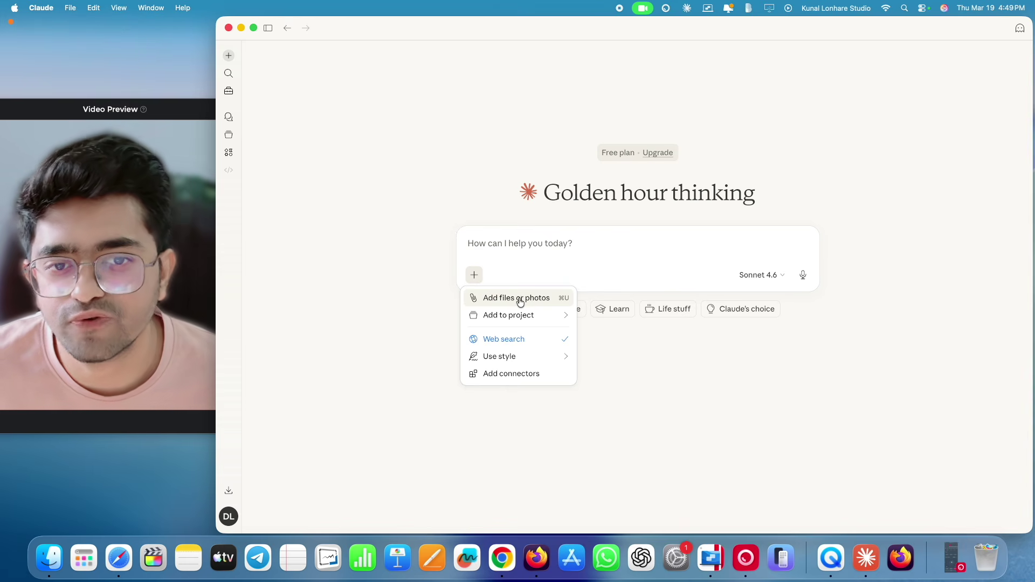
{"action": "left_click", "coordinate": [500, 172]}
{"action": "key", "text": "ctrl+Right"}
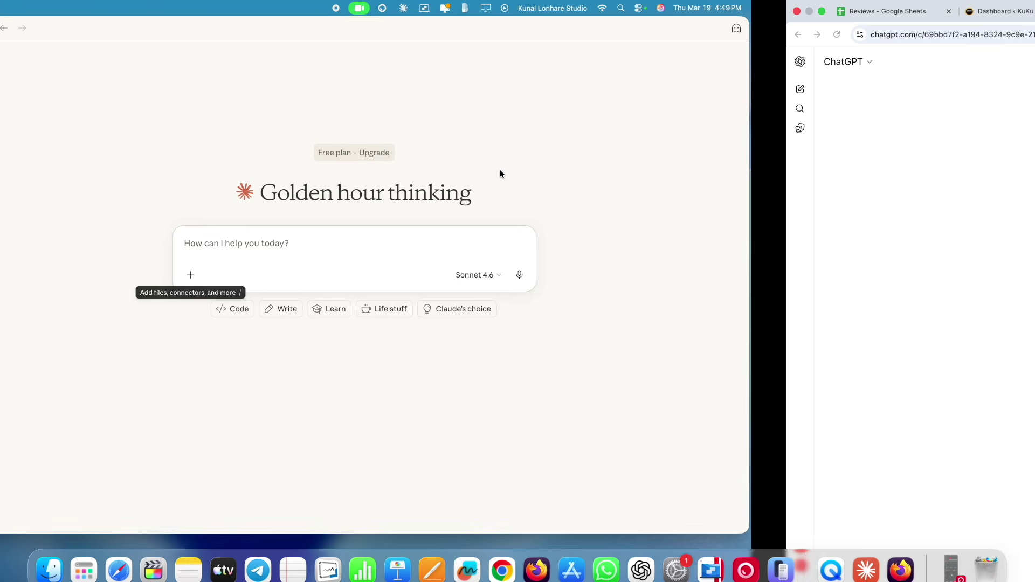
{"action": "key", "text": "ctrl+Left"}
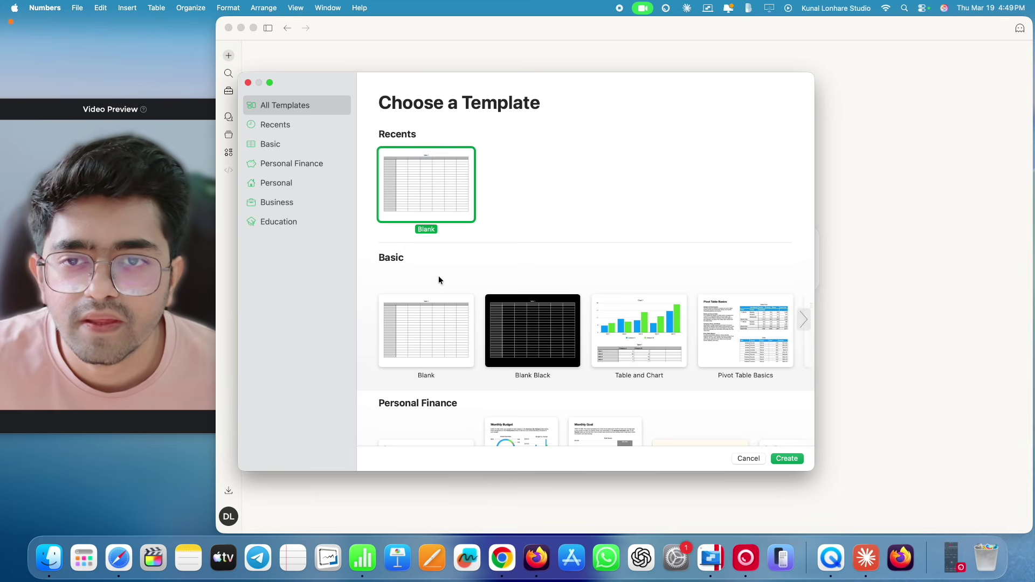
- Create a blank Numbers spreadsheet and enter the headers Products in cell A1 and Sales in cell B1
{"action": "double_click", "coordinate": [403, 196]}
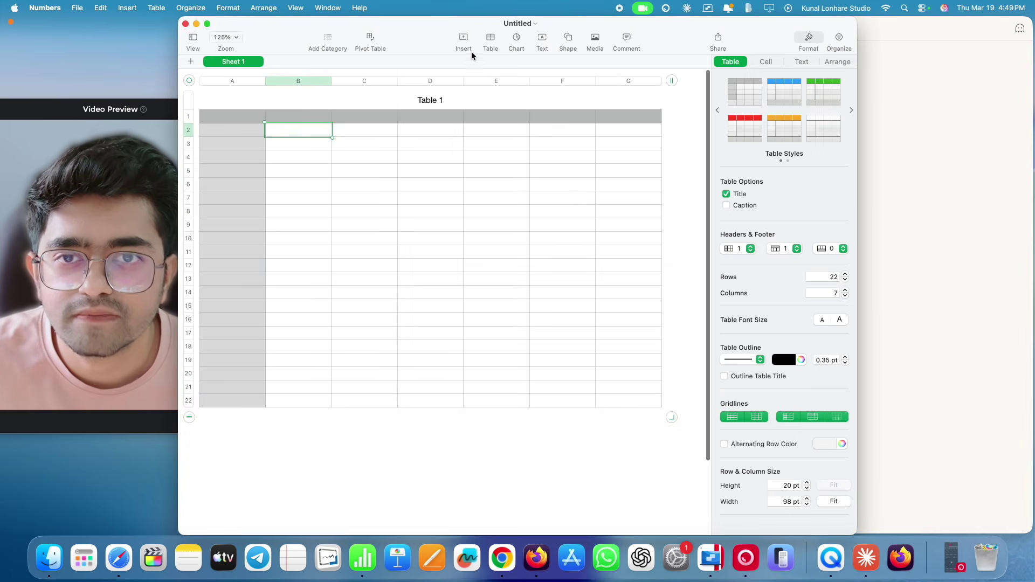
{"action": "left_click_drag", "start_coordinate": [421, 31], "coordinate": [635, 163]}
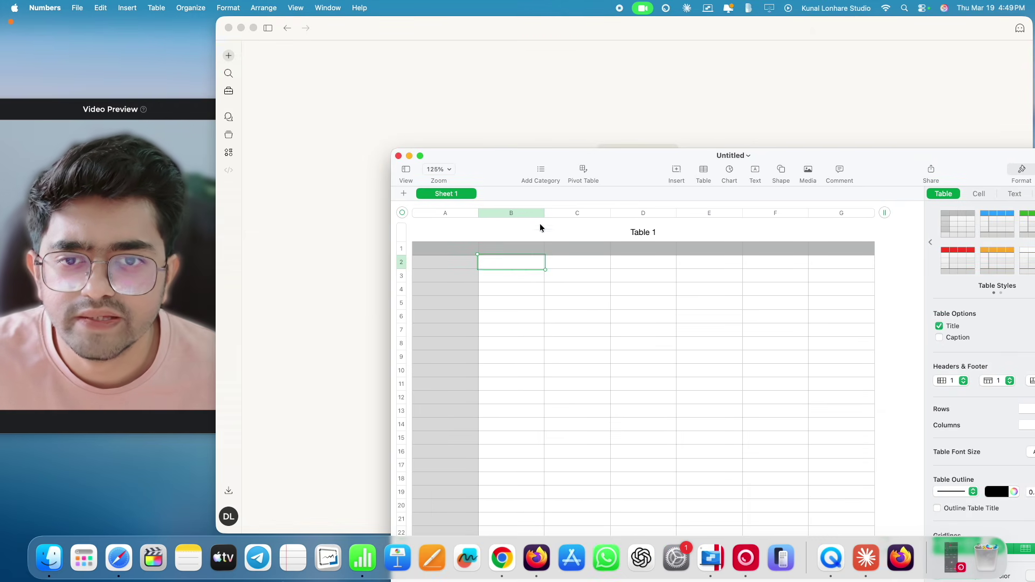
{"action": "left_click", "coordinate": [447, 249]}
{"action": "type", "text": "Prod"}
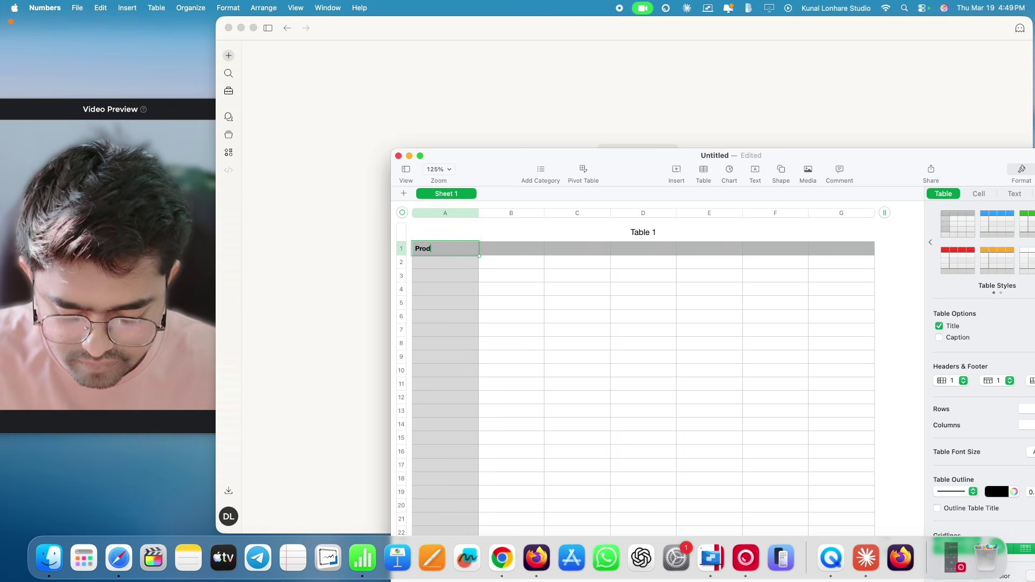
{"action": "type", "text": "ucts"}
{"action": "left_click", "coordinate": [510, 252]}
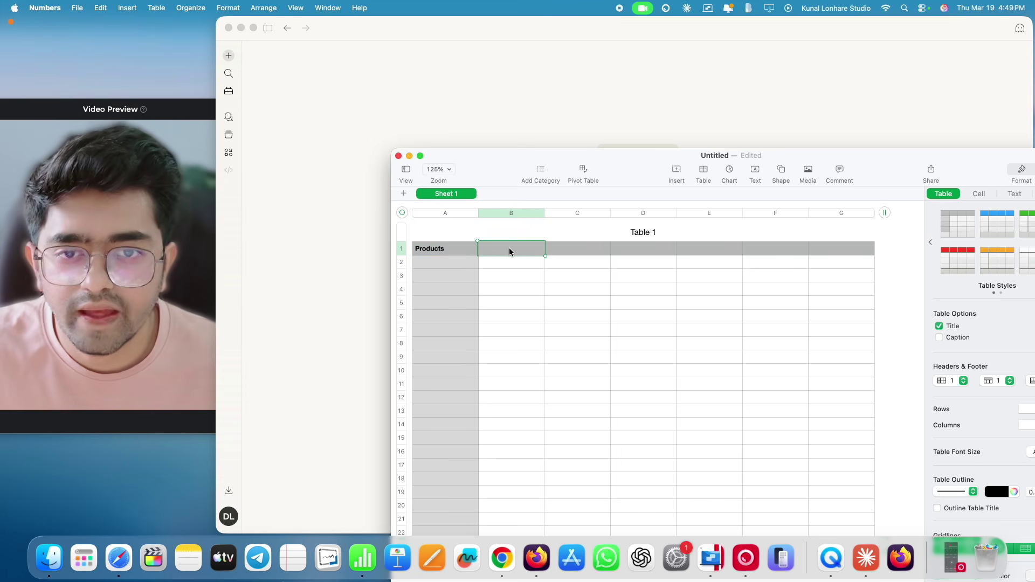
{"action": "type", "text": "S"}
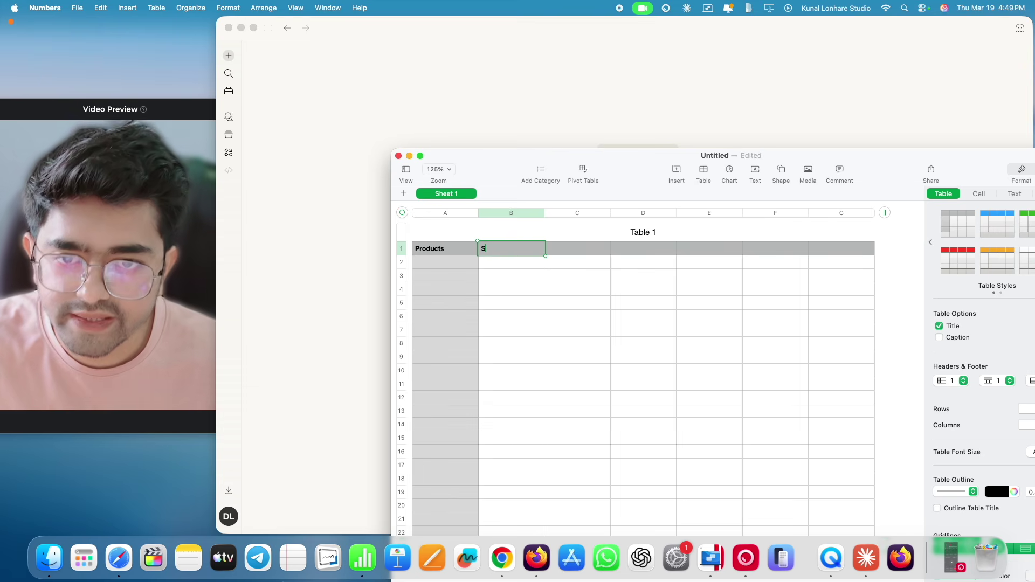
{"action": "type", "text": "ales"}
- List the products A, B, C and D in rows 2 to 5 of the Products column
{"action": "left_click", "coordinate": [473, 267]}
{"action": "type", "text": "A"}
{"action": "key", "text": "Return"}
{"action": "type", "text": "B"}
{"action": "key", "text": "Return"}
{"action": "type", "text": "C"}
{"action": "key", "text": "Return"}
{"action": "type", "text": "D"}
{"action": "key", "text": "Tab"}
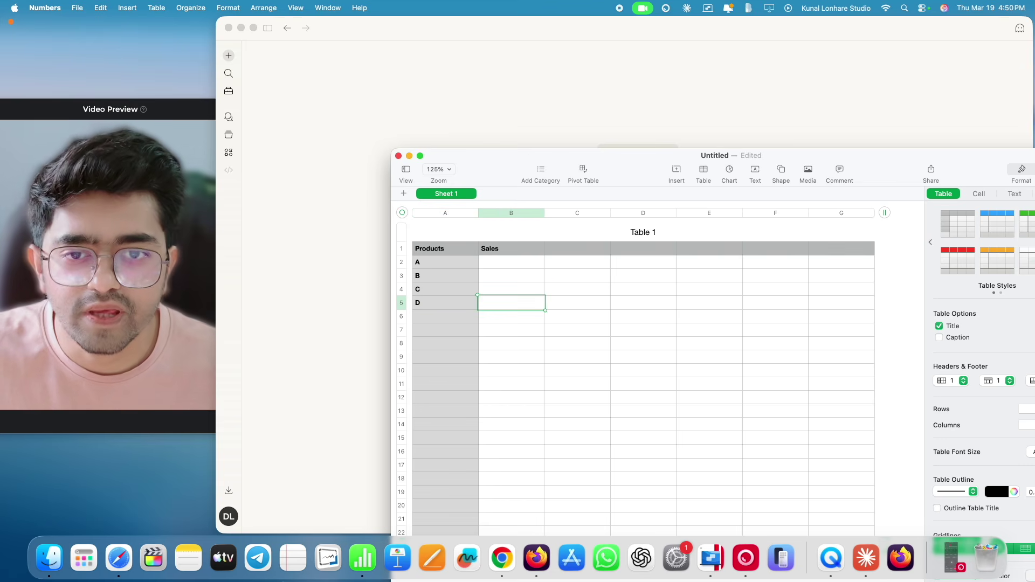
- Enter the sales values 45, 46, 73 and 65 for products A to D
{"action": "key", "text": "Up"}
{"action": "key", "text": "Up"}
{"action": "key", "text": "Up"}
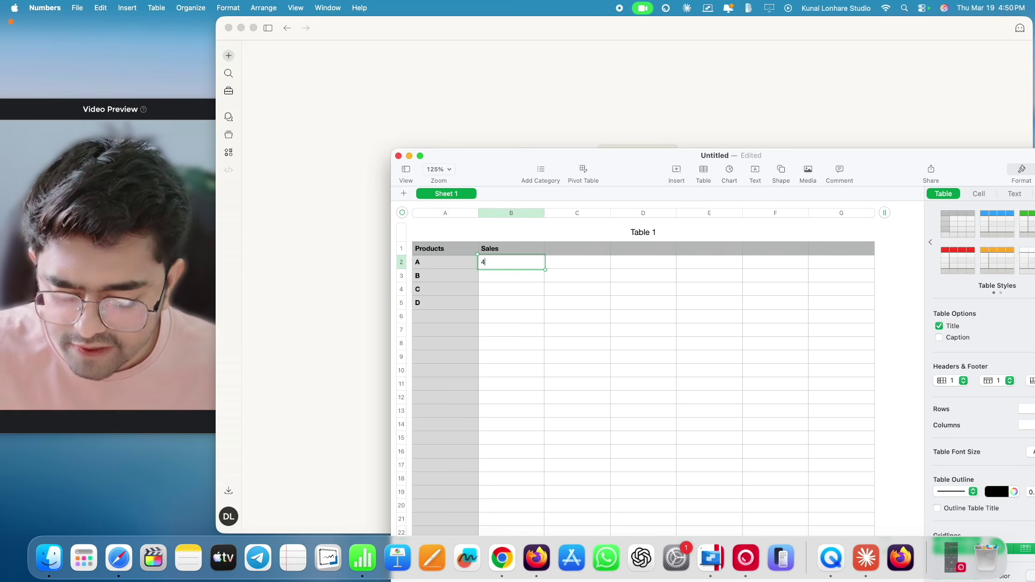
{"action": "key", "text": "Return"}
{"action": "key", "text": "Return"}
{"action": "key", "text": "Return"}
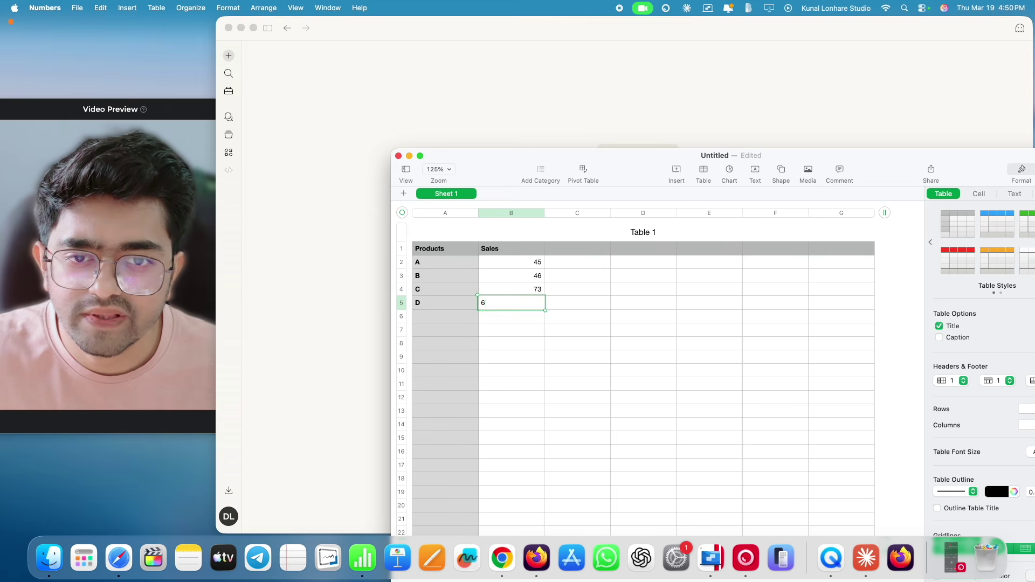
{"action": "key", "text": "Return"}
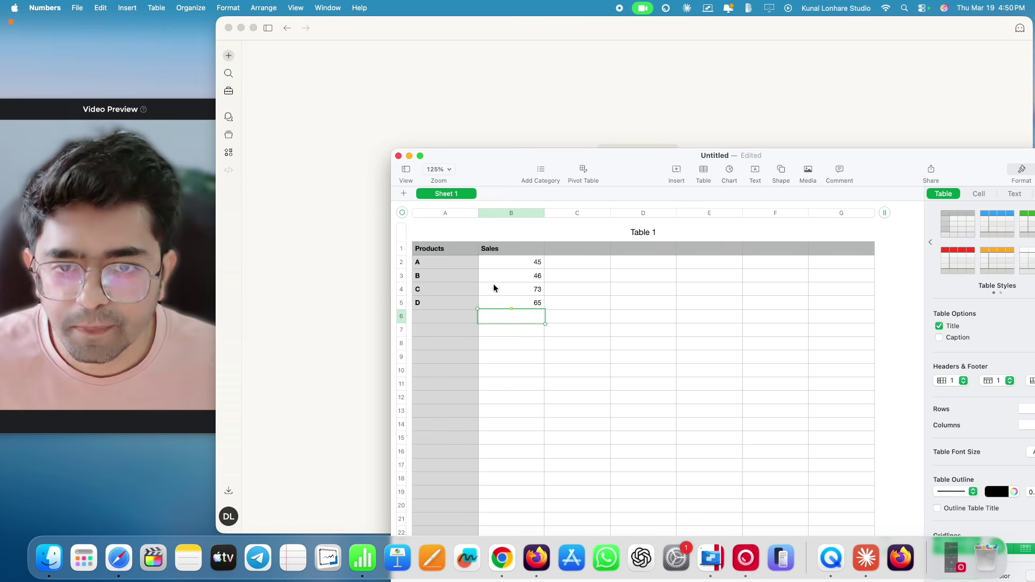
- Capture a screenshot of the filled product and sales cells, and switch back to the Claude app
{"action": "key", "text": "super+shift+4"}
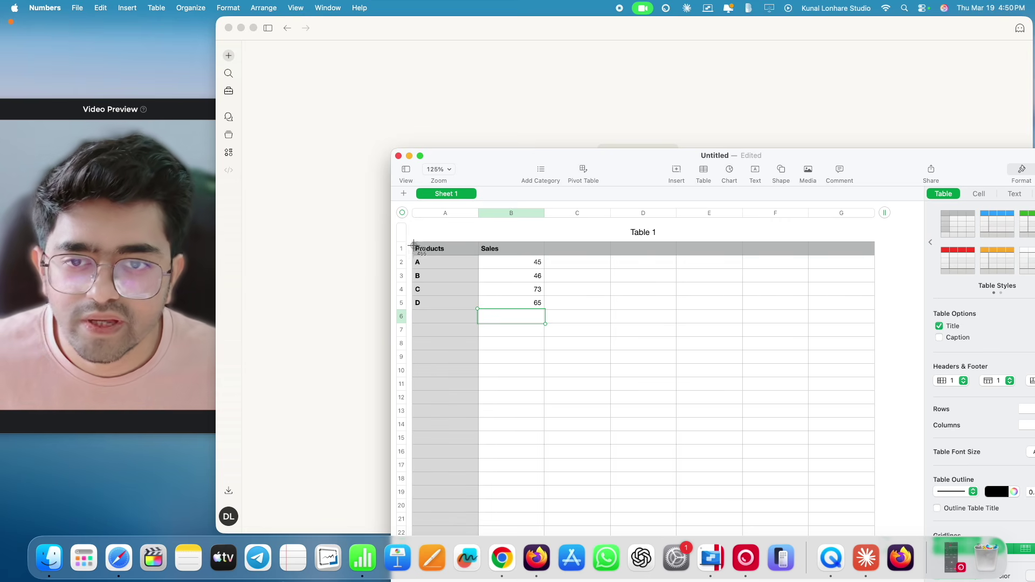
{"action": "left_click_drag", "start_coordinate": [410, 238], "coordinate": [547, 315]}
{"action": "left_click", "coordinate": [357, 67]}
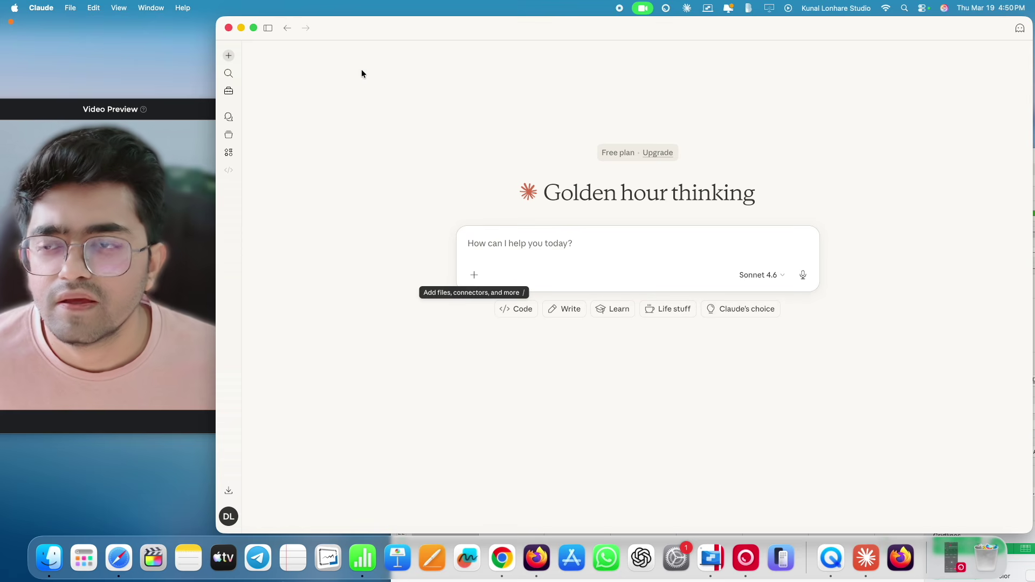
- Attach the new table screenshot from the Desktop folder to the chat message
{"action": "left_click", "coordinate": [475, 284]}
{"action": "left_click", "coordinate": [507, 299]}
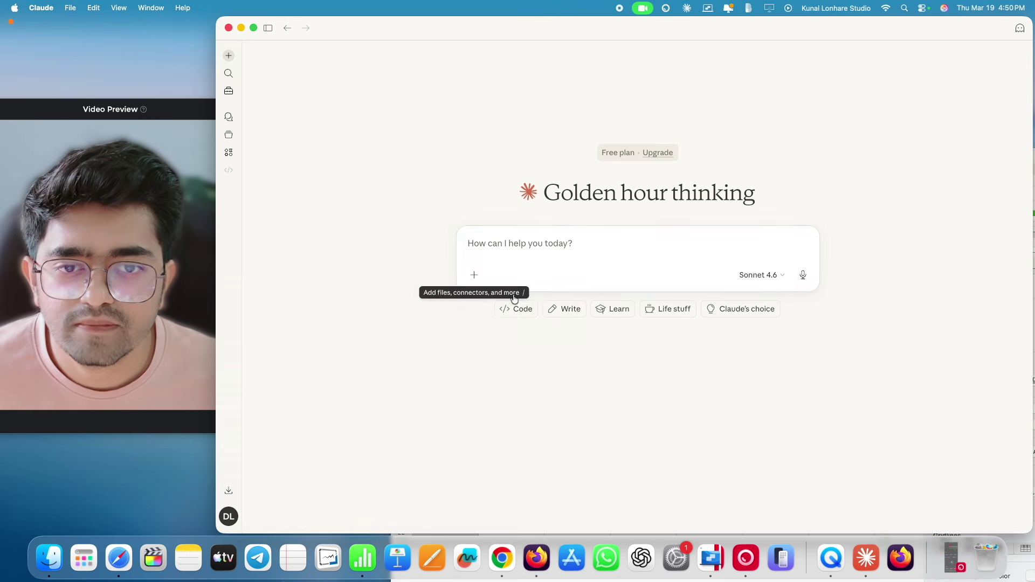
{"action": "left_click", "coordinate": [426, 227]}
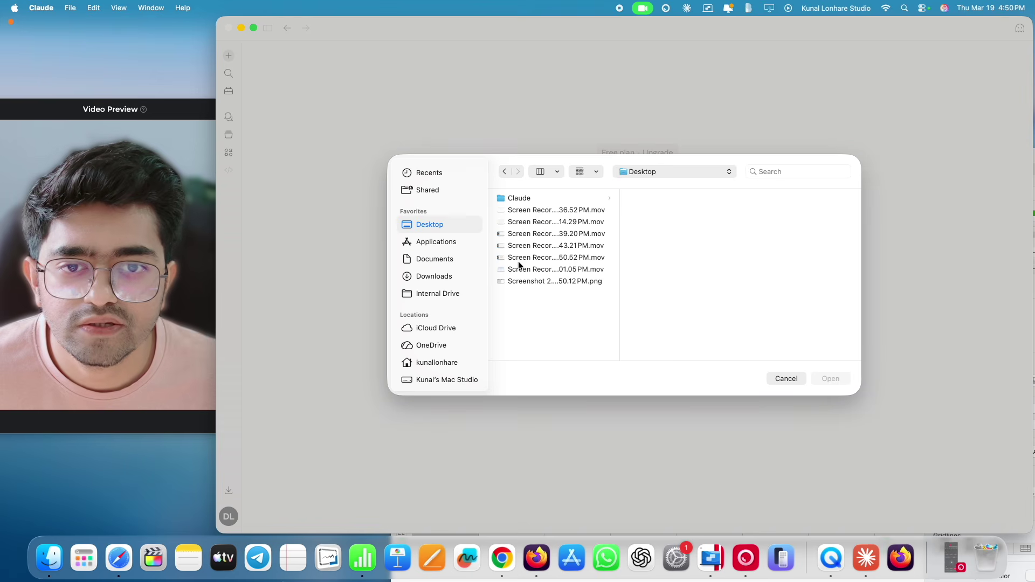
{"action": "double_click", "coordinate": [526, 280]}
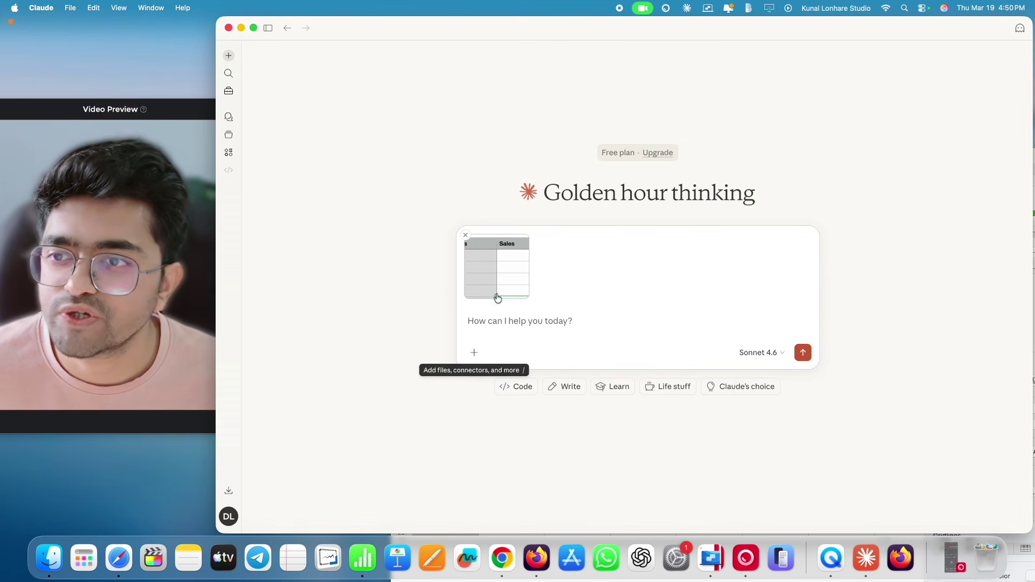
- Send the prompt "Can you indentify from image which product is best performing?" with the attached screenshot
{"action": "left_click", "coordinate": [497, 327]}
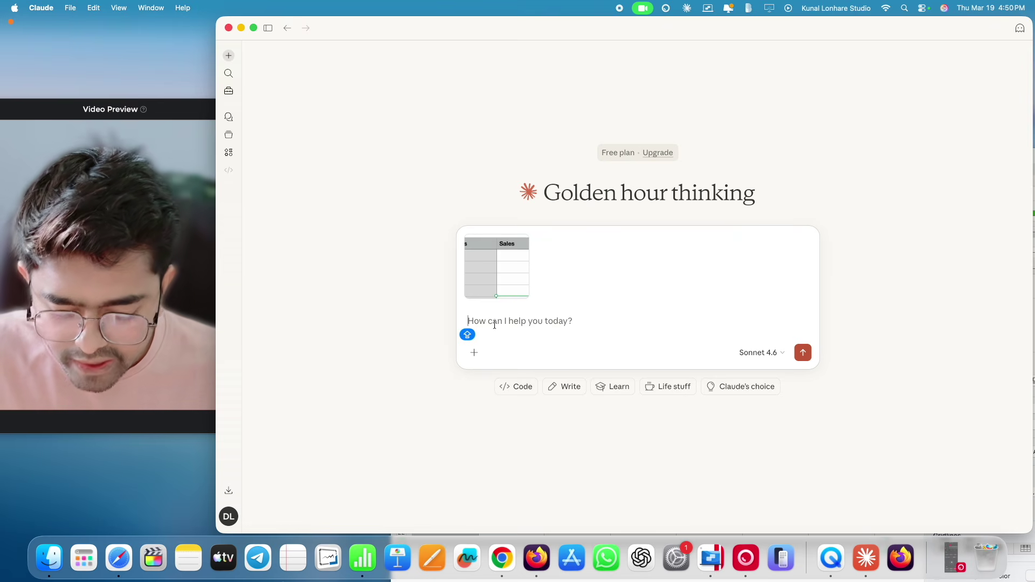
{"action": "type", "text": "Can you indentify from ima"}
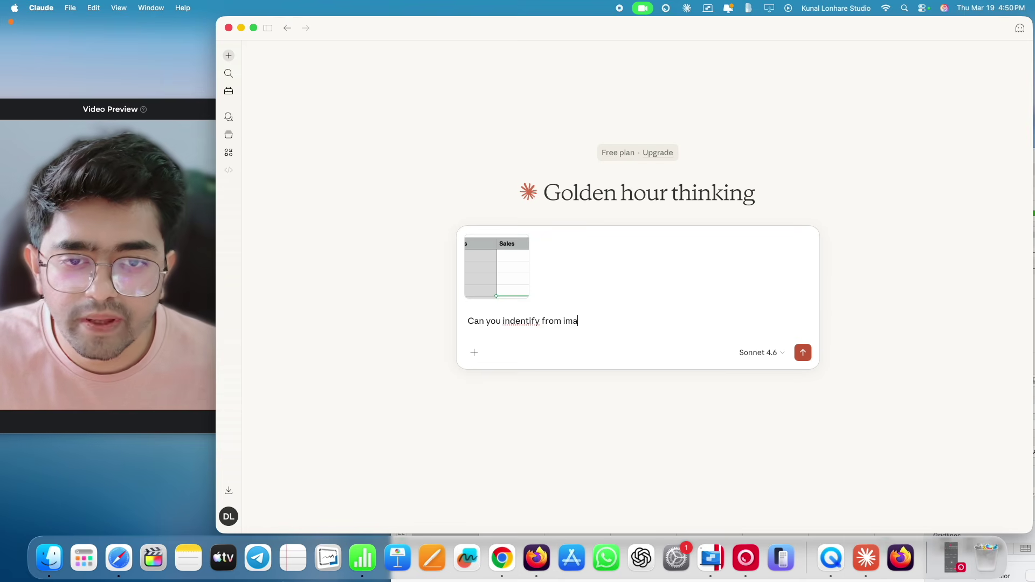
{"action": "type", "text": "ge which is"}
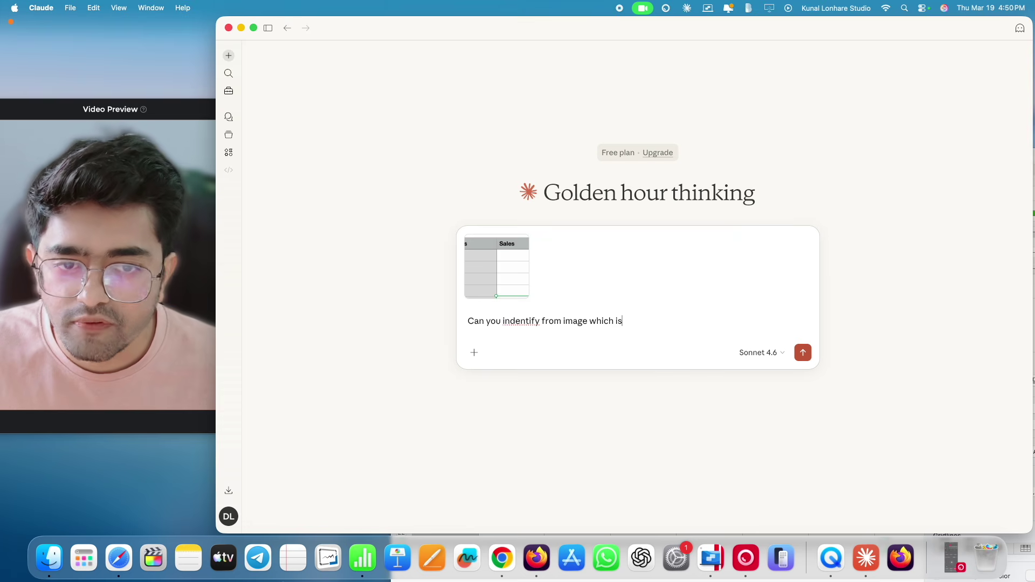
{"action": "key", "text": "BackSpace"}
{"action": "key", "text": "BackSpace"}
{"action": "type", "text": "prid"}
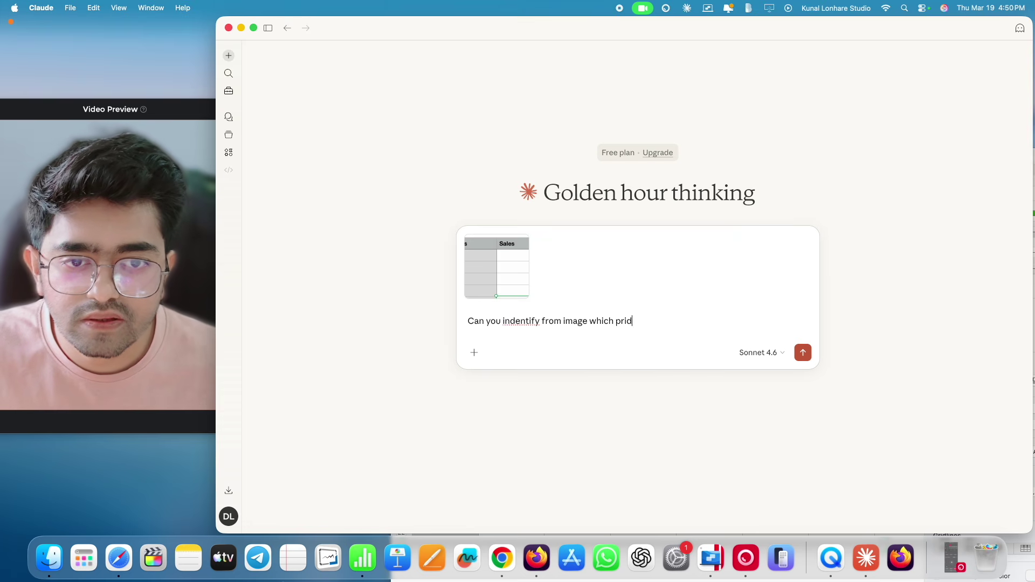
{"action": "key", "text": "BackSpace"}
{"action": "key", "text": "BackSpace"}
{"action": "type", "text": "oduct "}
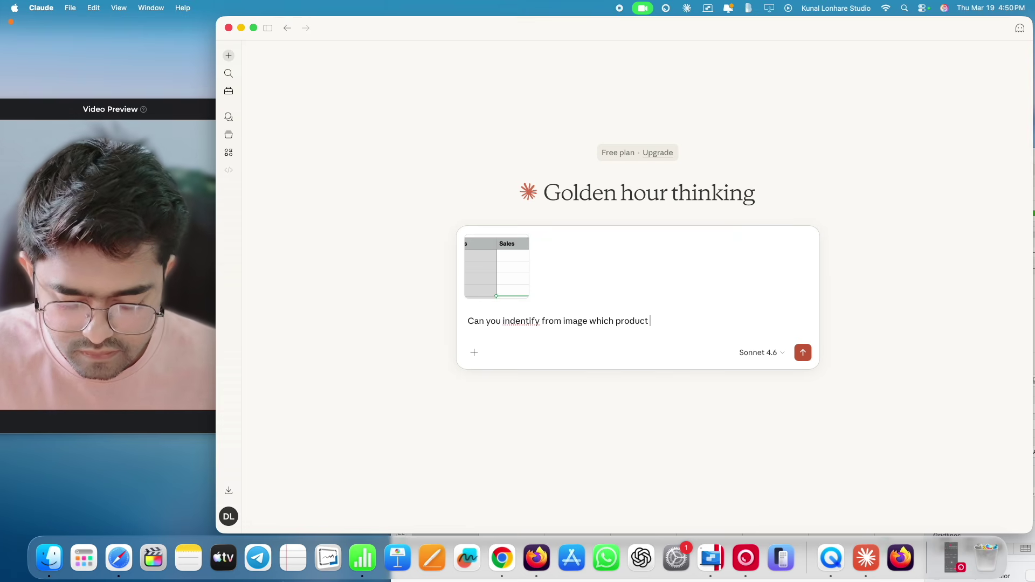
{"action": "type", "text": "is best pe"}
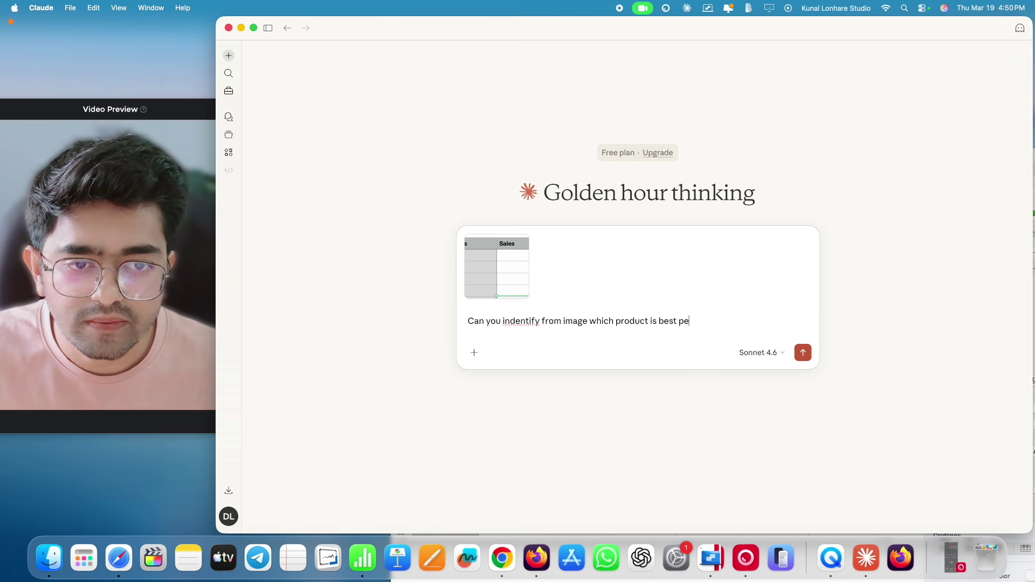
{"action": "type", "text": "rforming?"}
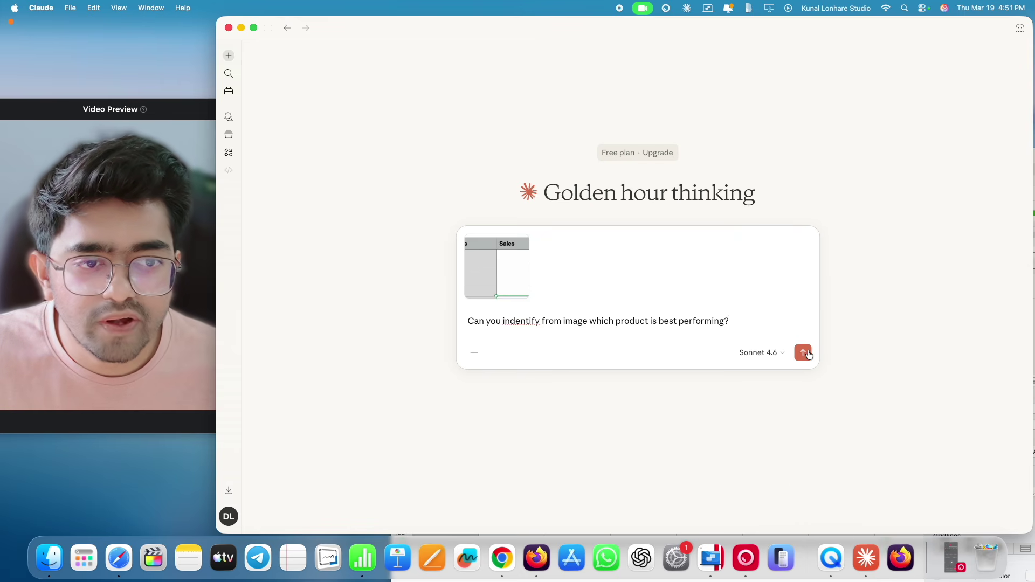
{"action": "left_click", "coordinate": [803, 352]}
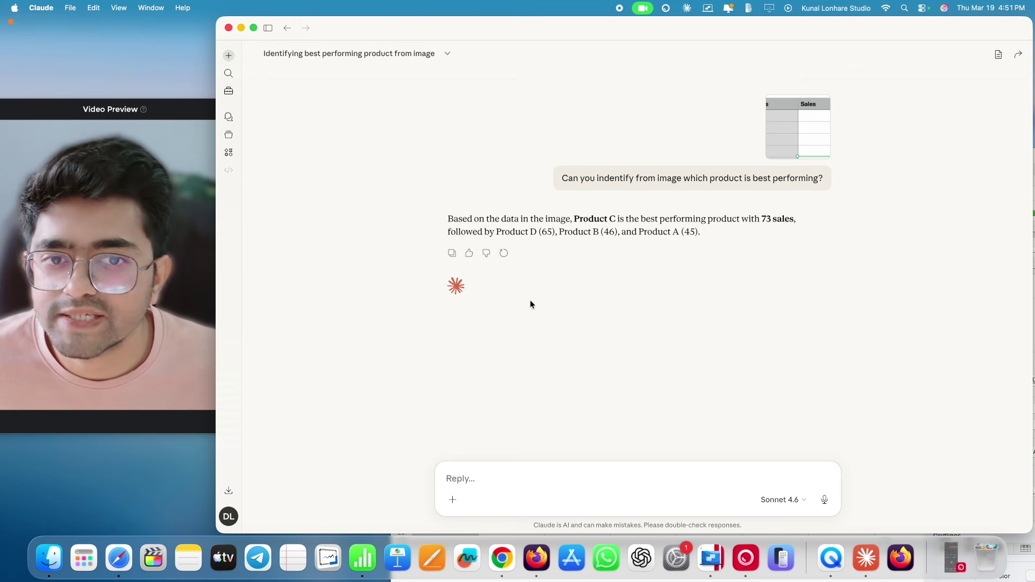
- Compare Claude's answer on the best performing product with the sales table in Numbers, and minimize the spreadsheet
{"action": "left_click_drag", "start_coordinate": [581, 219], "coordinate": [778, 219]}
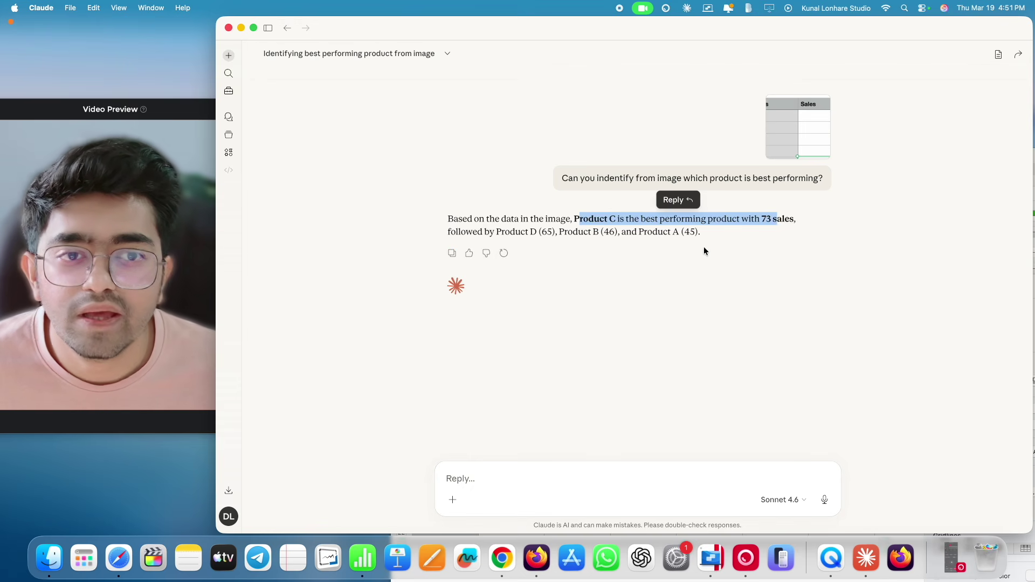
{"action": "left_click", "coordinate": [491, 357]}
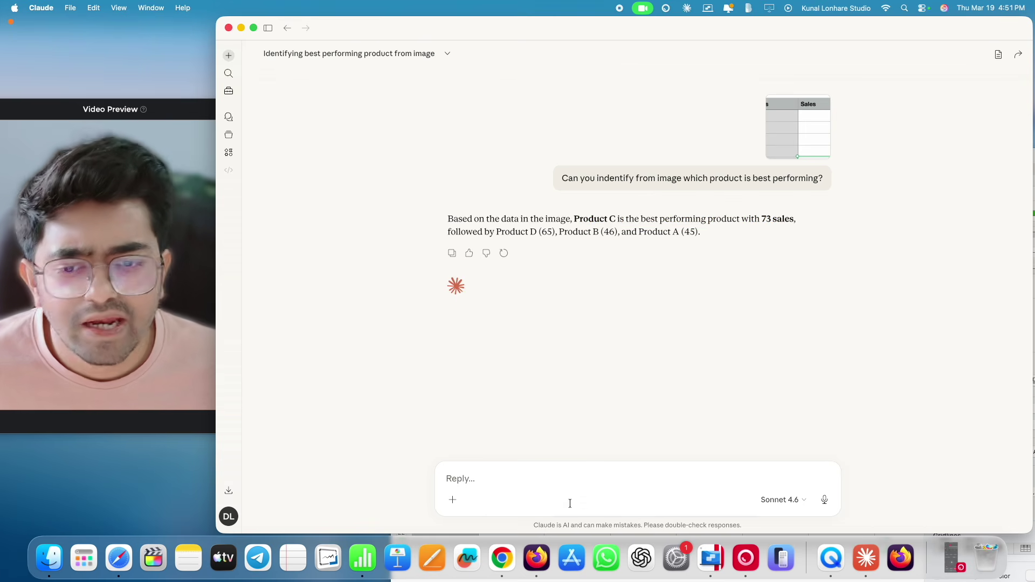
{"action": "left_click", "coordinate": [362, 559]}
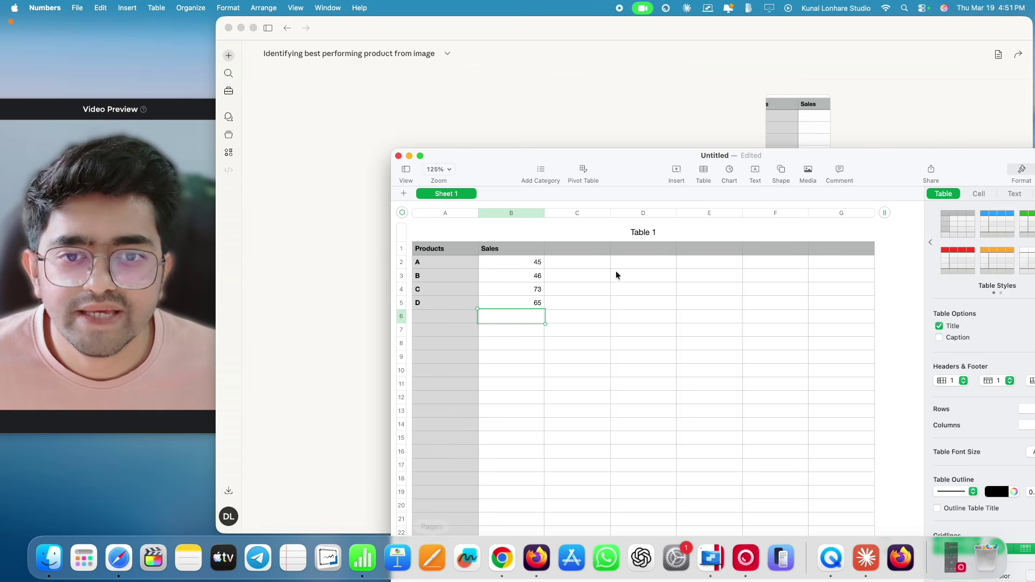
{"action": "left_click", "coordinate": [584, 288]}
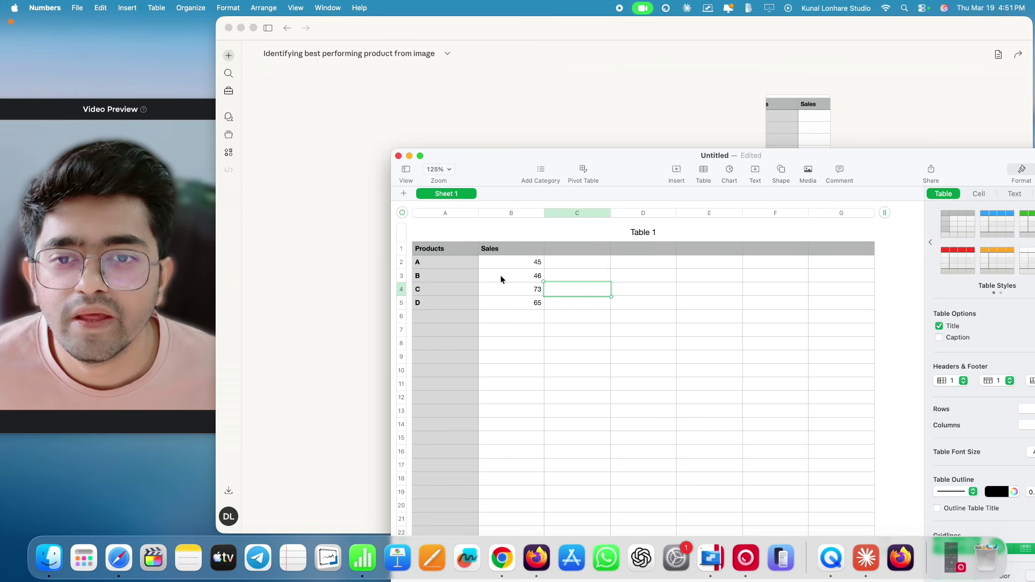
{"action": "left_click", "coordinate": [410, 156]}
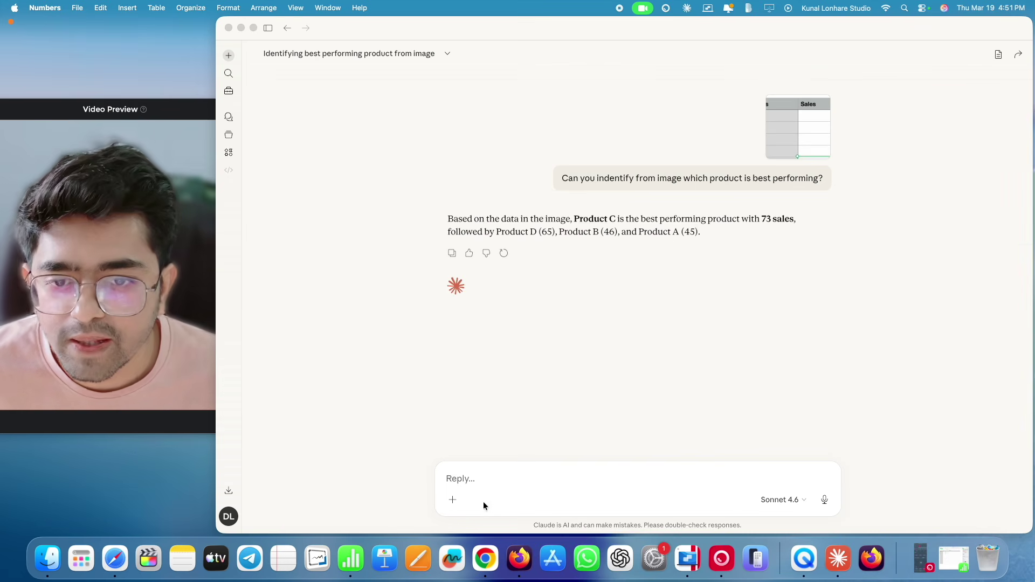
- Set the response style of the current product sales chat to Learning
{"action": "left_click", "coordinate": [453, 500]}
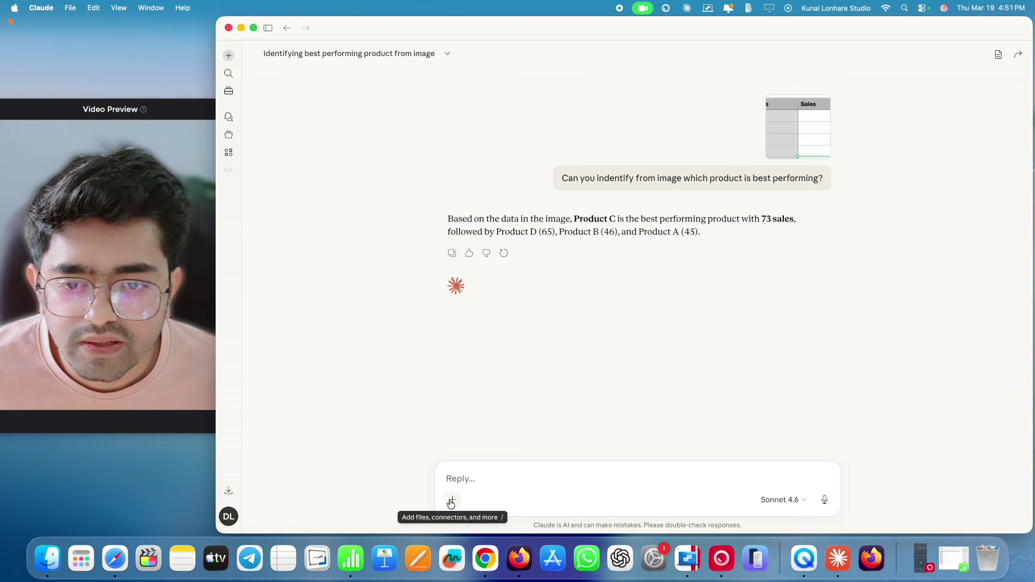
{"action": "left_click", "coordinate": [454, 500]}
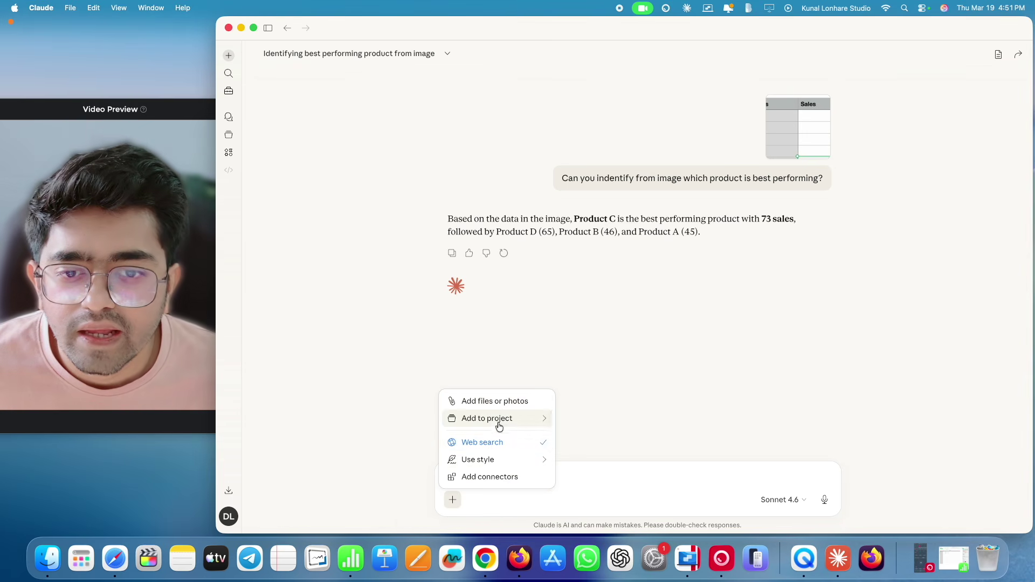
{"action": "mouse_move", "coordinate": [489, 461]}
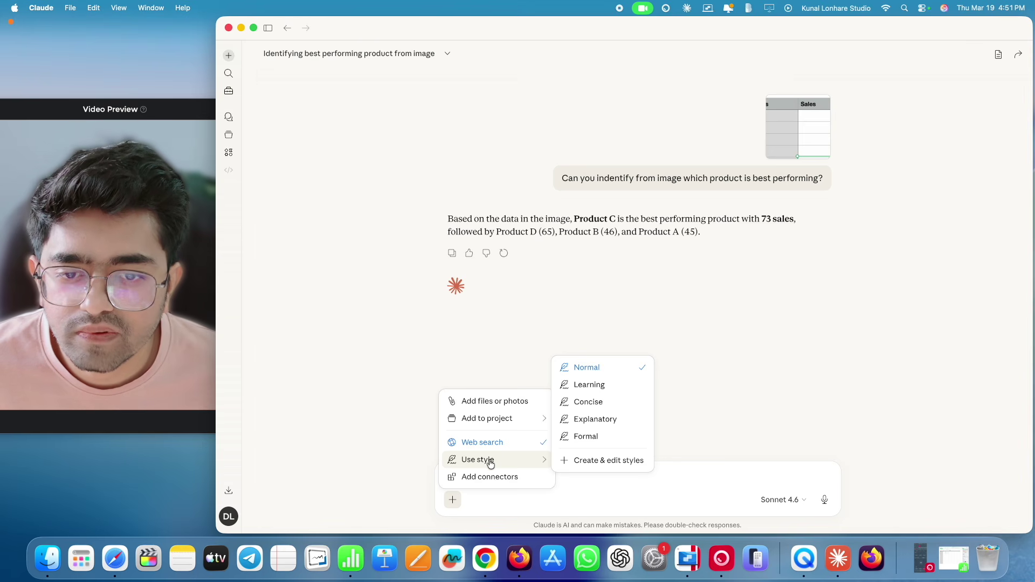
{"action": "left_click", "coordinate": [598, 386]}
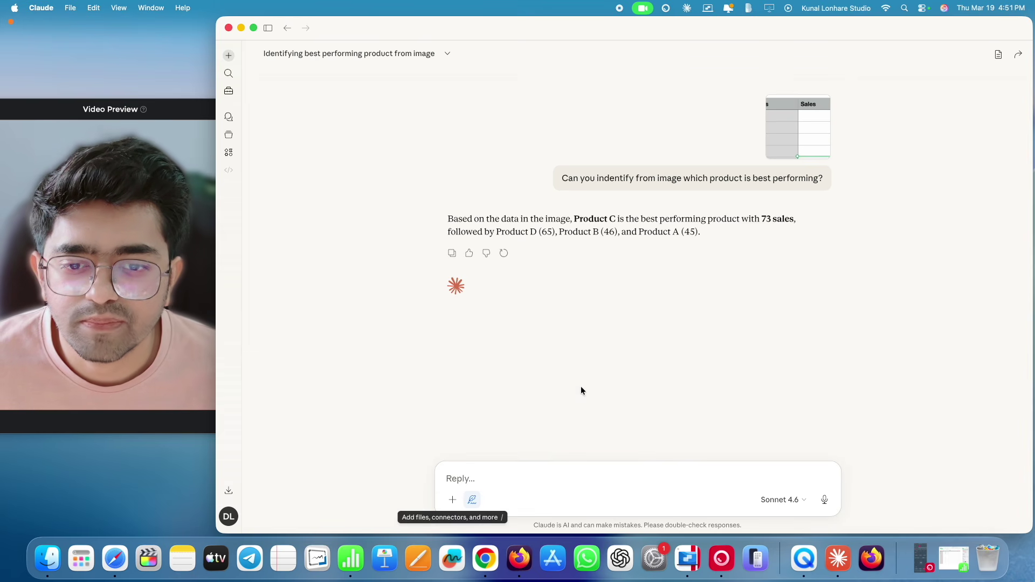
- Start a new chat, remove its carried-over style and choose the Learning style for it
{"action": "left_click", "coordinate": [229, 55]}
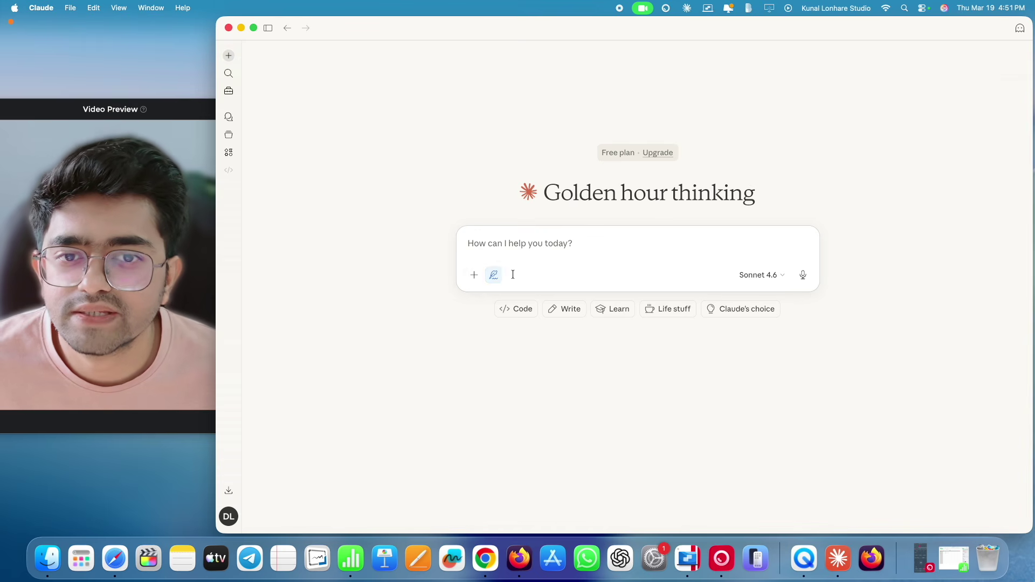
{"action": "left_click", "coordinate": [494, 275]}
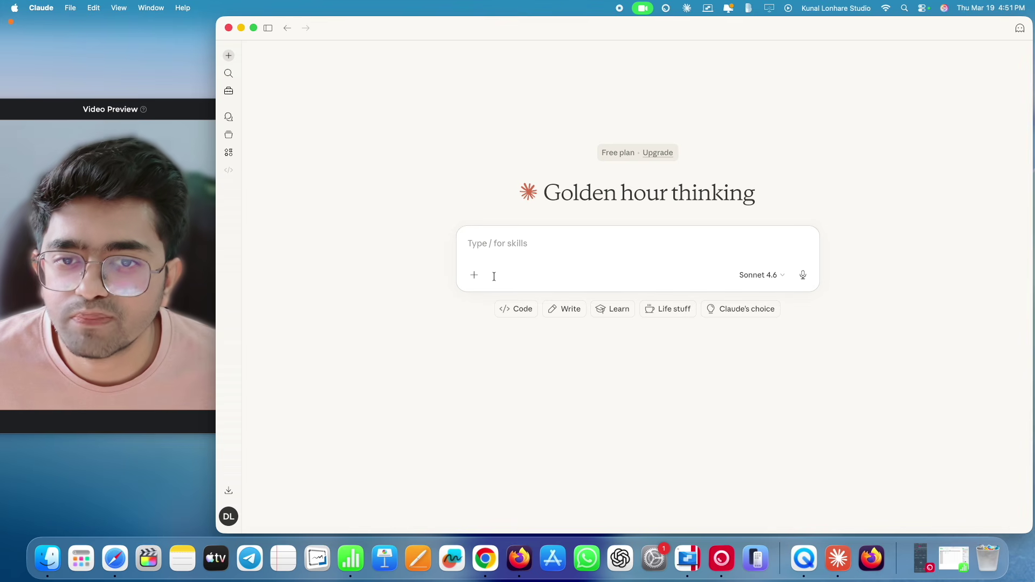
{"action": "left_click", "coordinate": [474, 281]}
{"action": "mouse_move", "coordinate": [502, 358]}
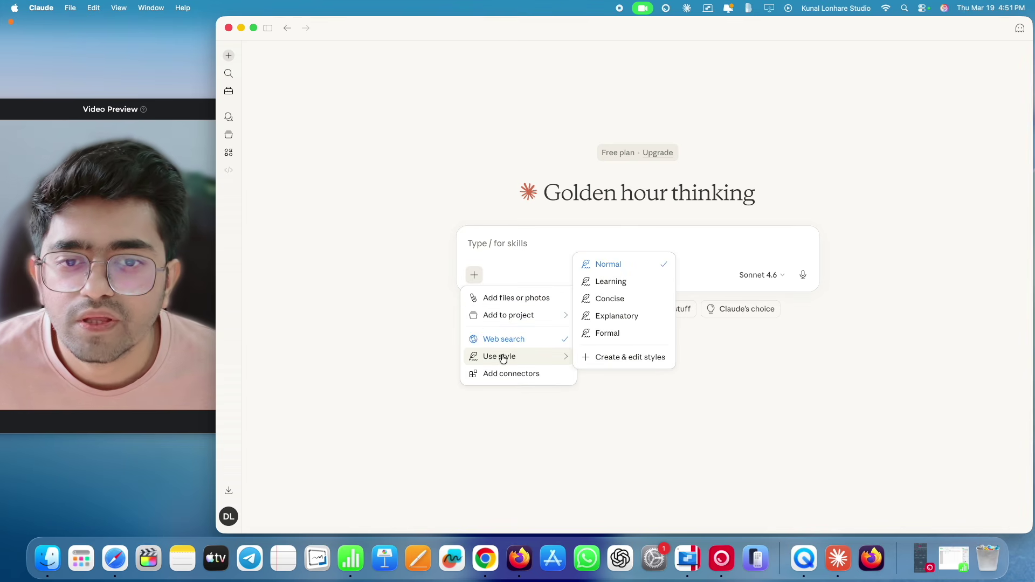
{"action": "left_click", "coordinate": [616, 289]}
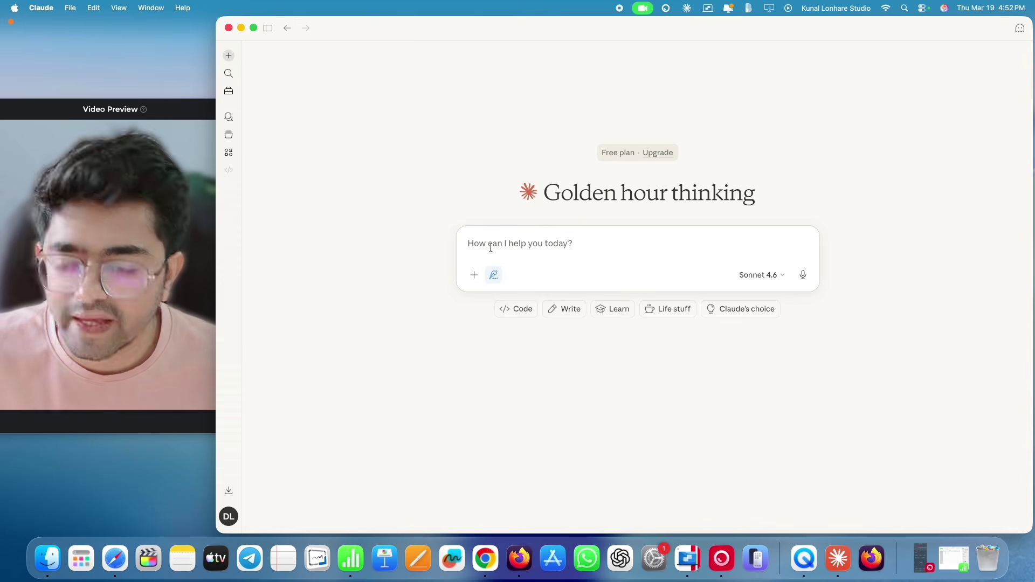
- Send the prompt "Explain me about project "Blue Beam"." in the new chat with the Learning style
{"action": "key", "text": "Caps_Lock"}
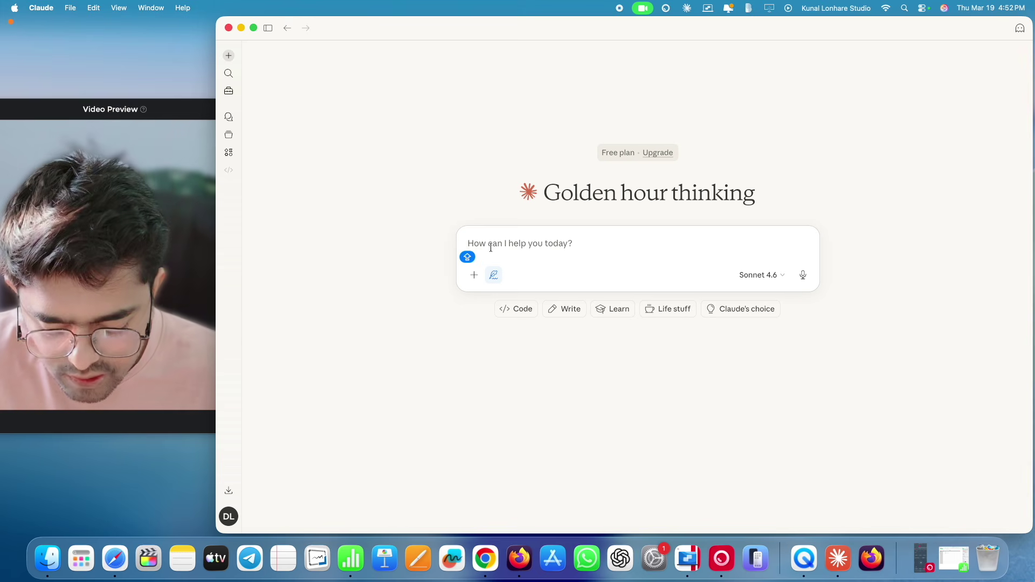
{"action": "type", "text": "Explain me about"}
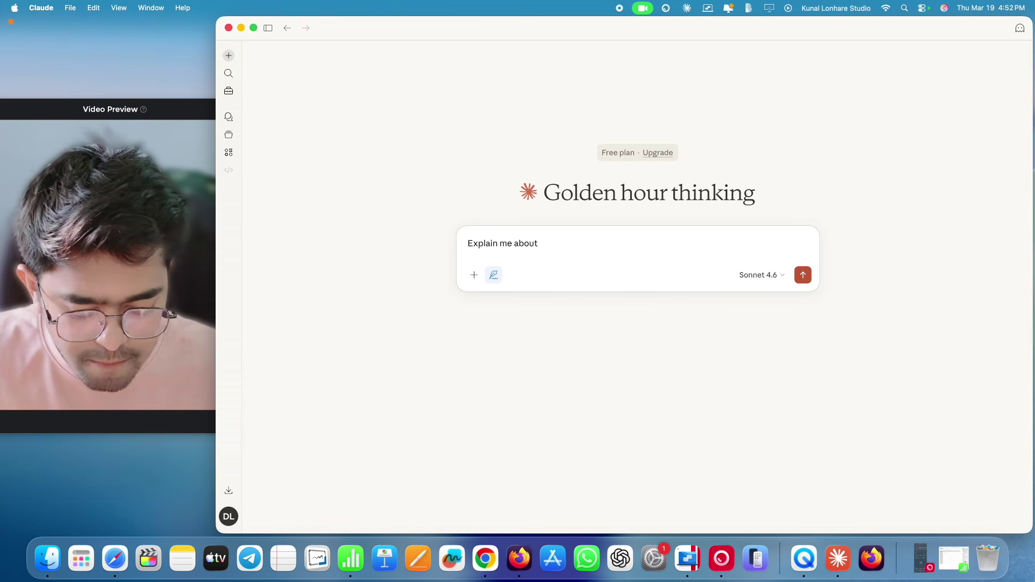
{"action": "type", "text": "p"}
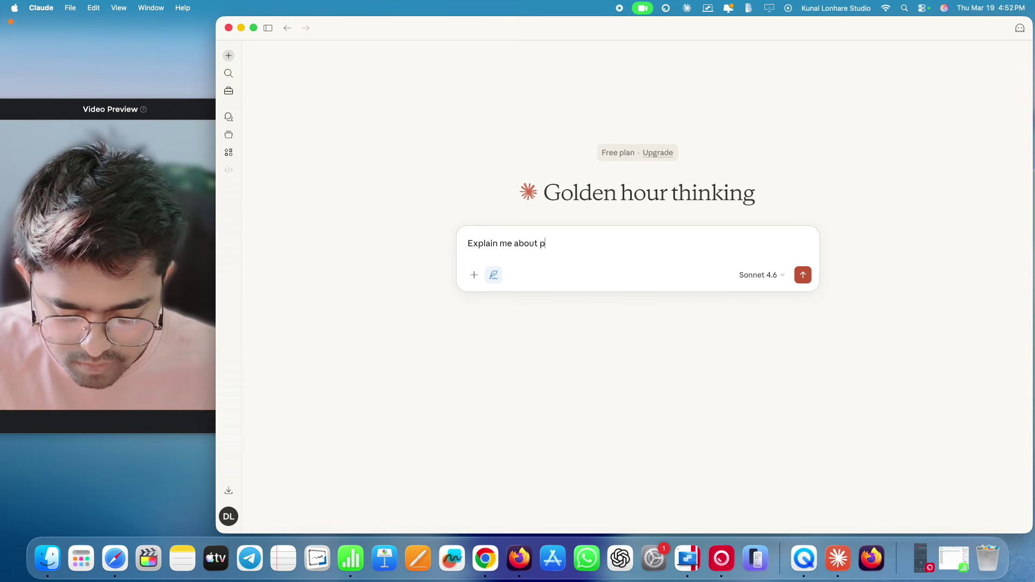
{"action": "type", "text": "roject "}
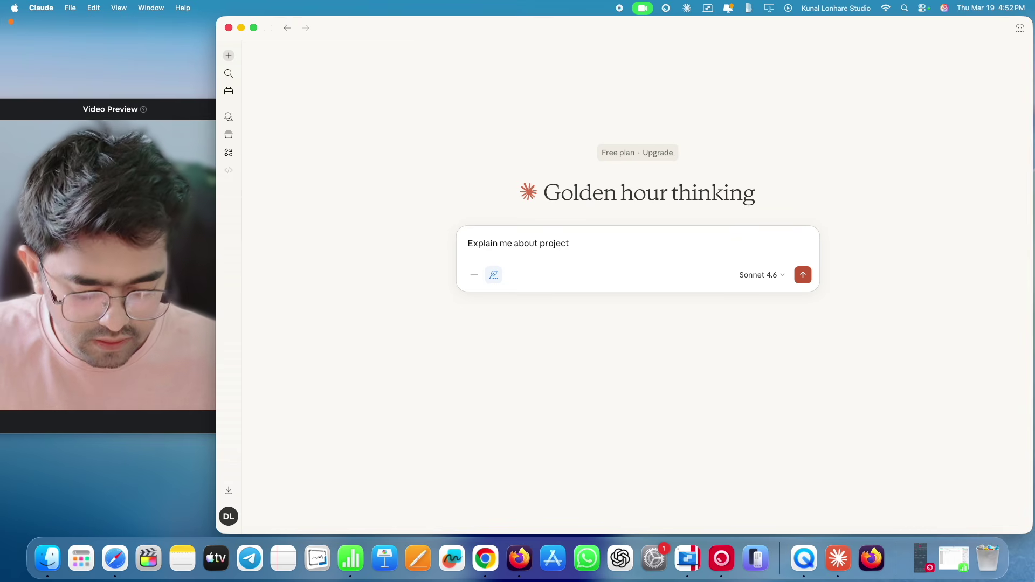
{"action": "type", "text": "\"Blue Beam\"."}
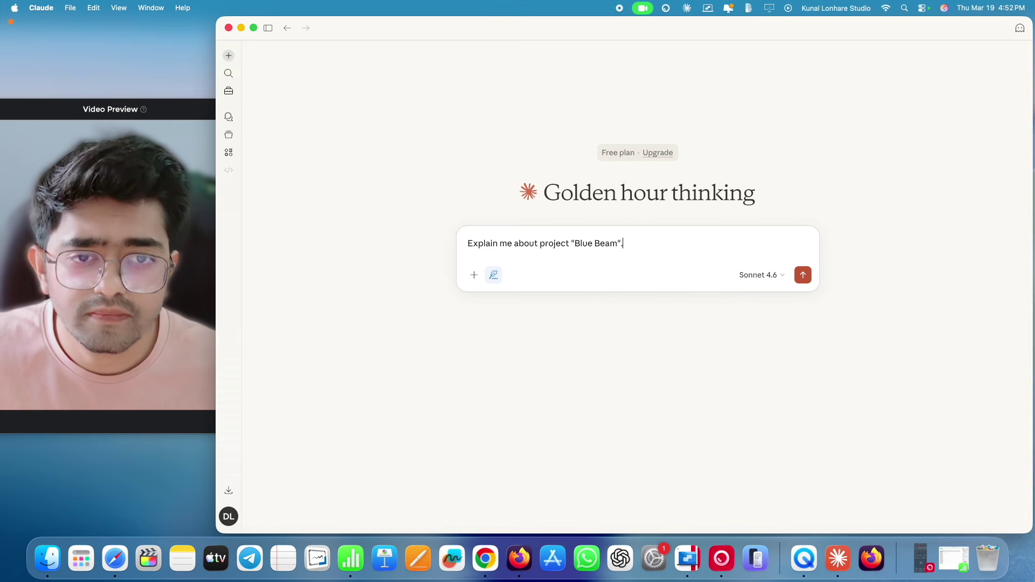
{"action": "key", "text": "Return"}
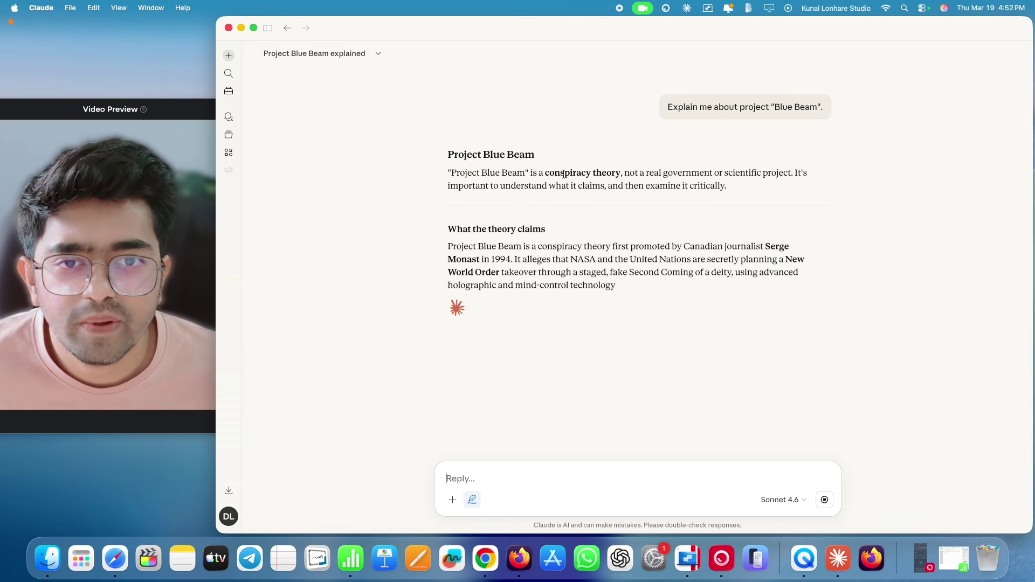
- Read Claude's explanation of Project Blue Beam, highlighting the conspiracy theory wording and going through its sections
{"action": "left_click_drag", "start_coordinate": [554, 172], "coordinate": [616, 173]}
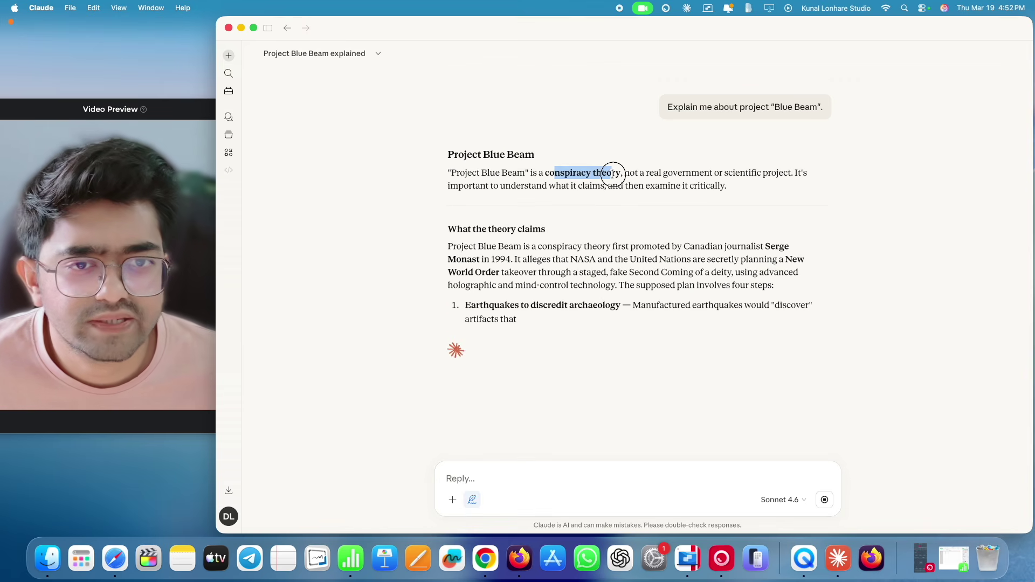
{"action": "left_click", "coordinate": [695, 186]}
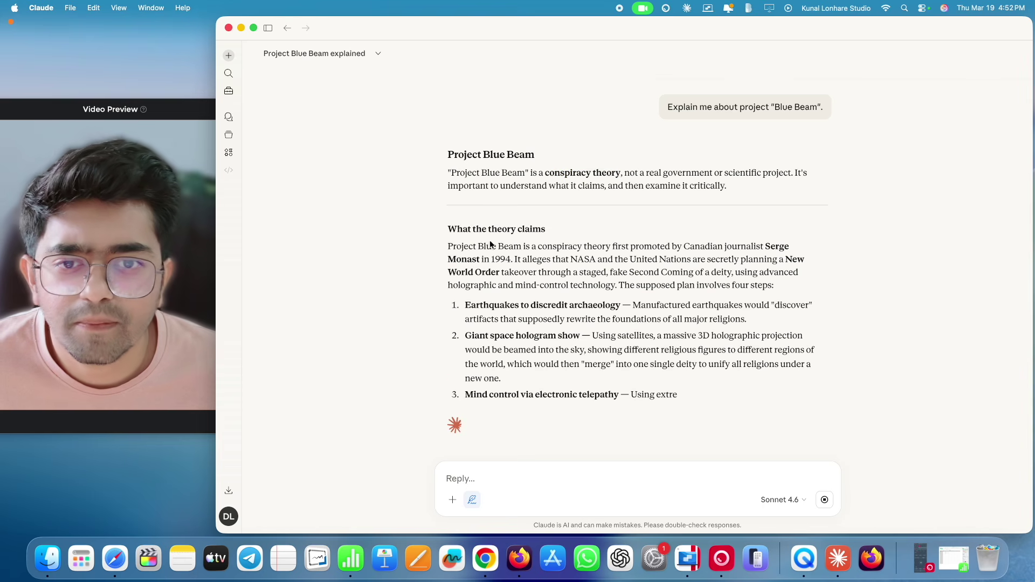
{"action": "left_click_drag", "start_coordinate": [444, 235], "coordinate": [580, 375]}
{"action": "left_click_drag", "start_coordinate": [482, 284], "coordinate": [515, 284]}
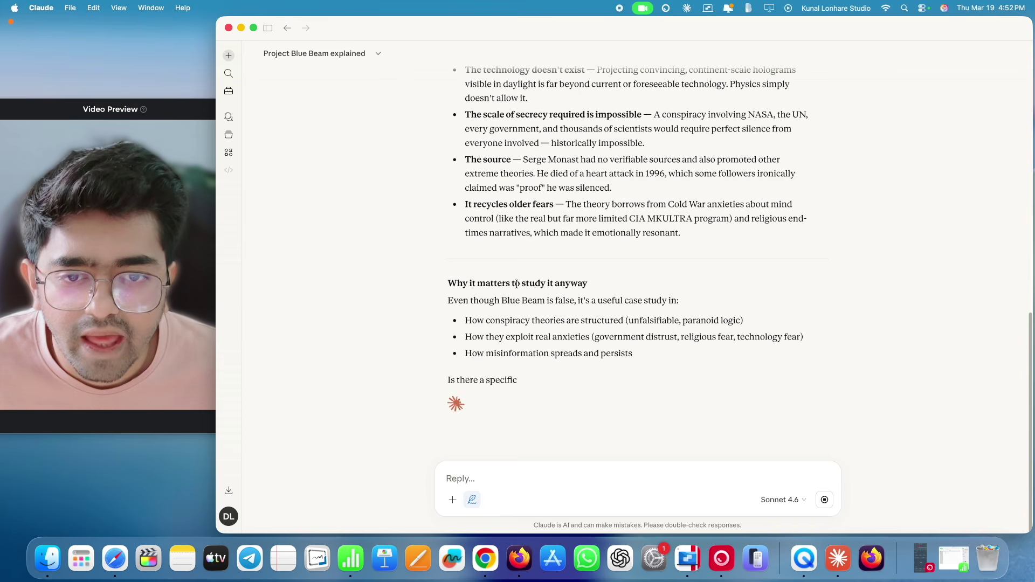
{"action": "scroll", "coordinate": [481, 325], "scroll_direction": "up", "scroll_amount": 10}
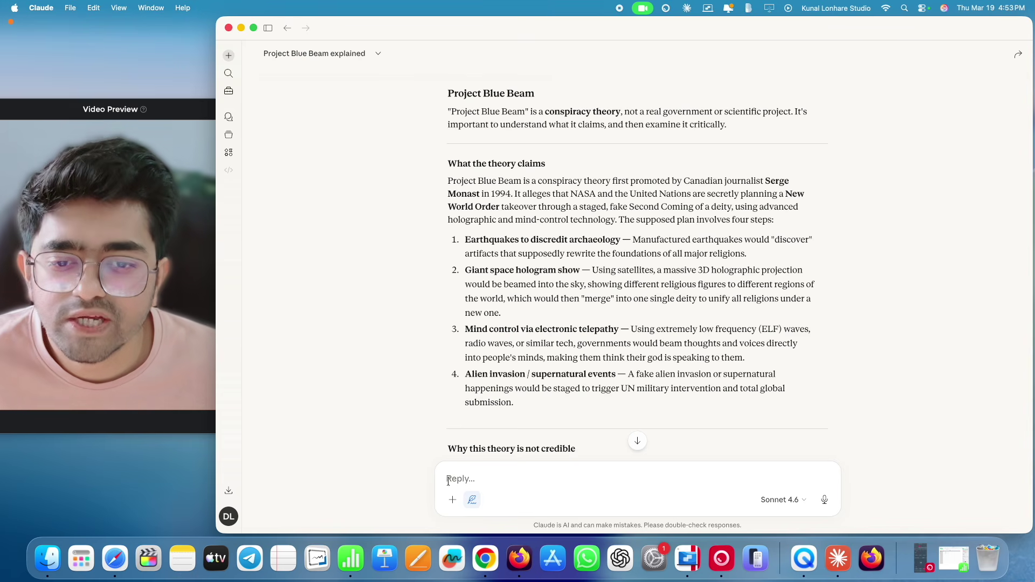
- Remove the Learning style from the Blue Beam chat, and turn web search off and back on
{"action": "left_click", "coordinate": [484, 503]}
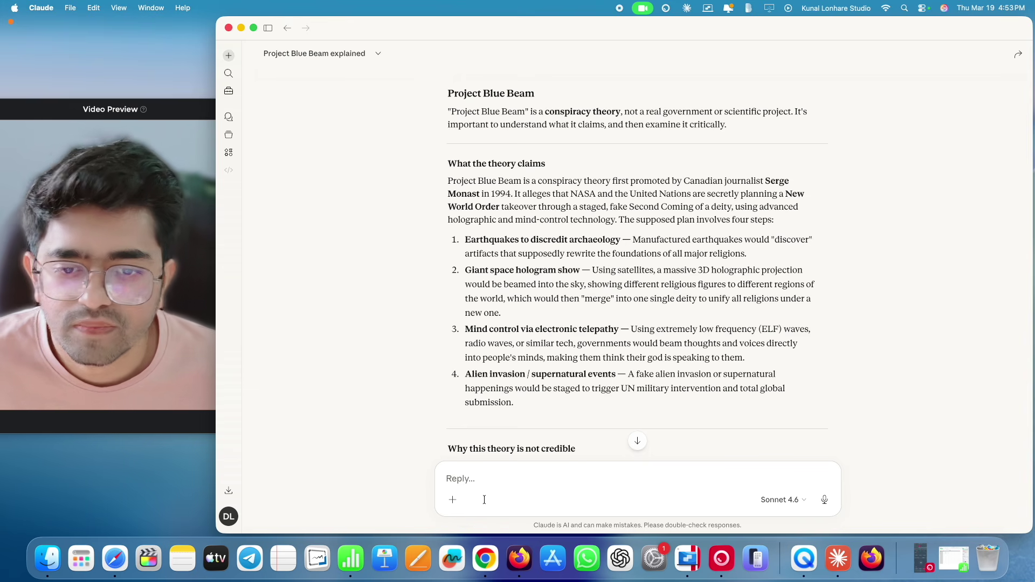
{"action": "left_click", "coordinate": [453, 500]}
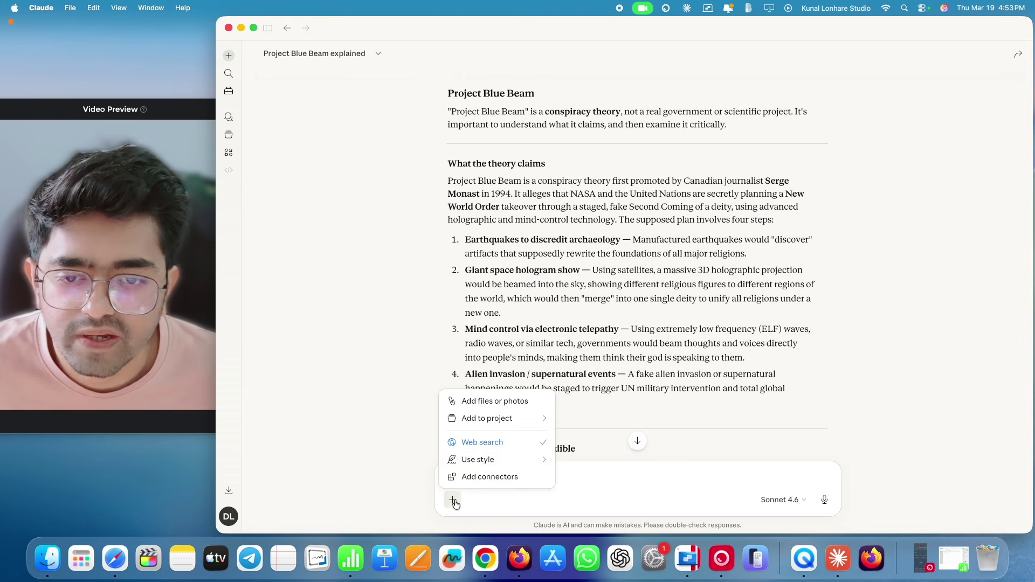
{"action": "left_click", "coordinate": [483, 446]}
{"action": "left_click", "coordinate": [452, 500]}
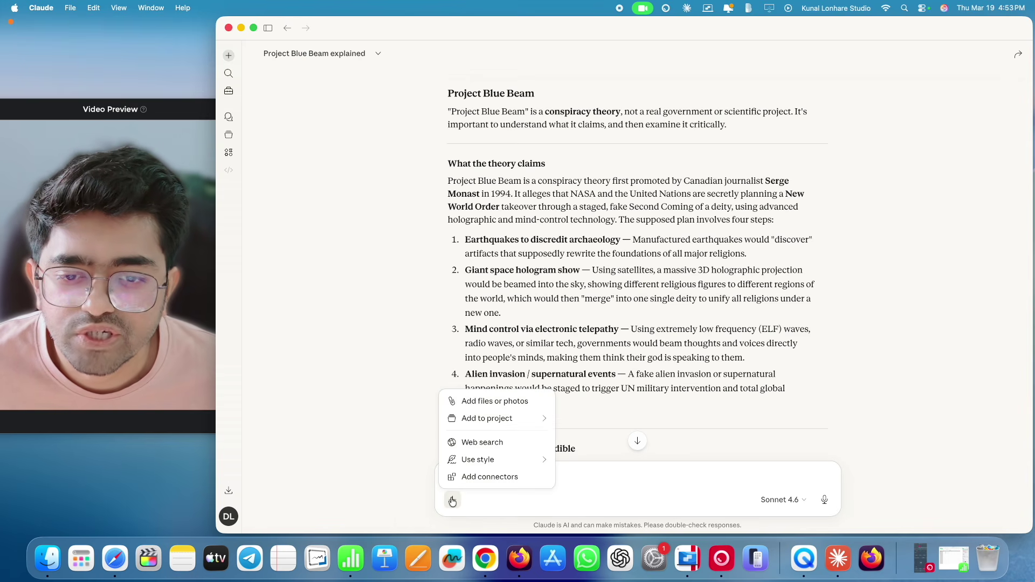
{"action": "left_click", "coordinate": [487, 446]}
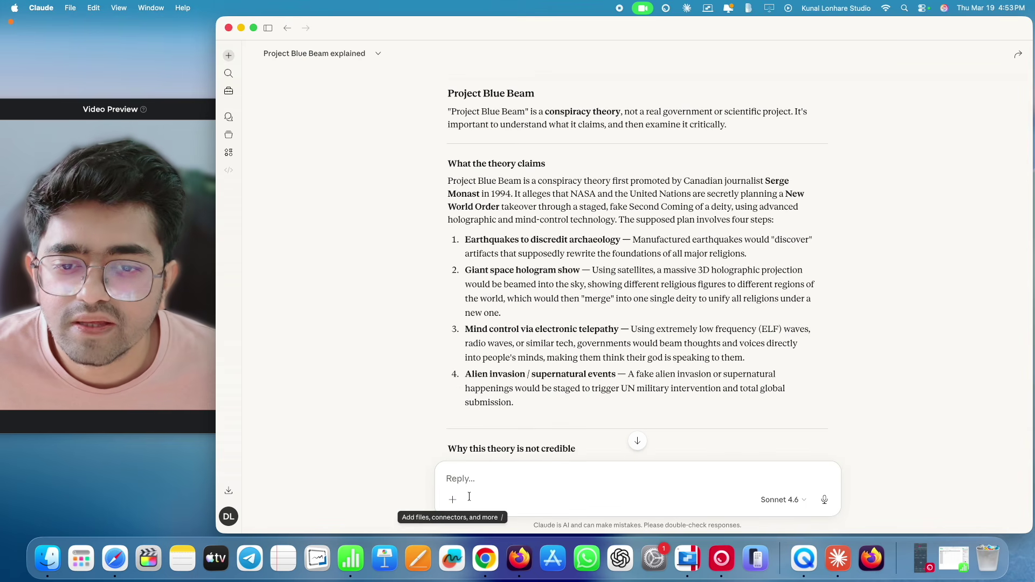
{"action": "left_click", "coordinate": [453, 500]}
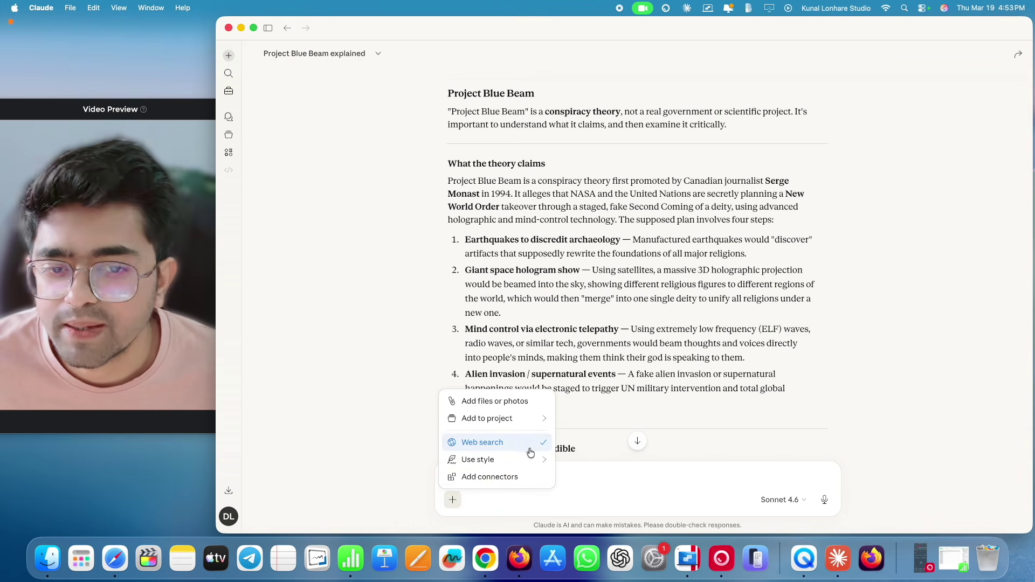
{"action": "key", "text": "Escape"}
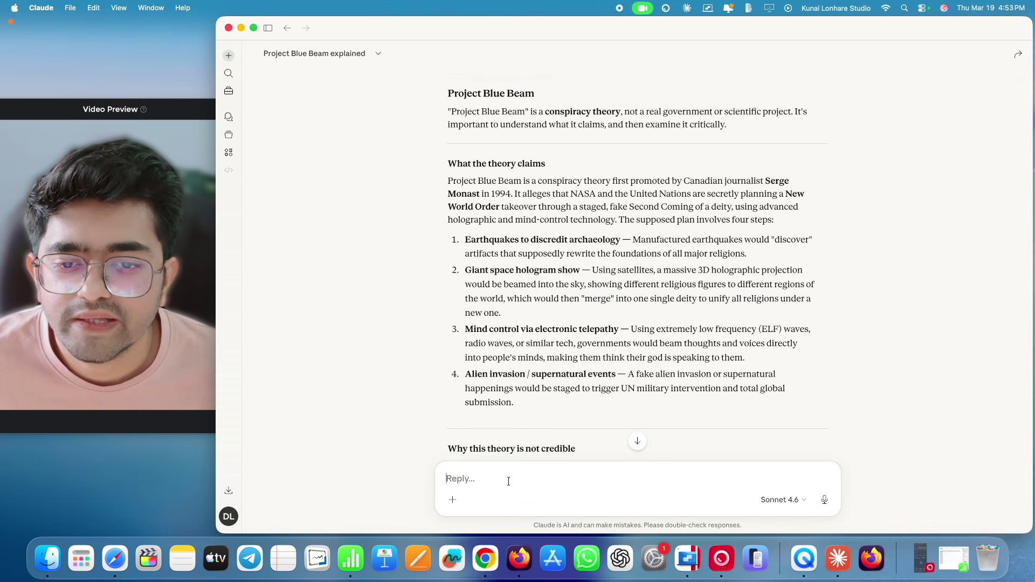
- Start a new chat and send the prompt "hey can you tell me what is trending on X today."
{"action": "left_click", "coordinate": [229, 55]}
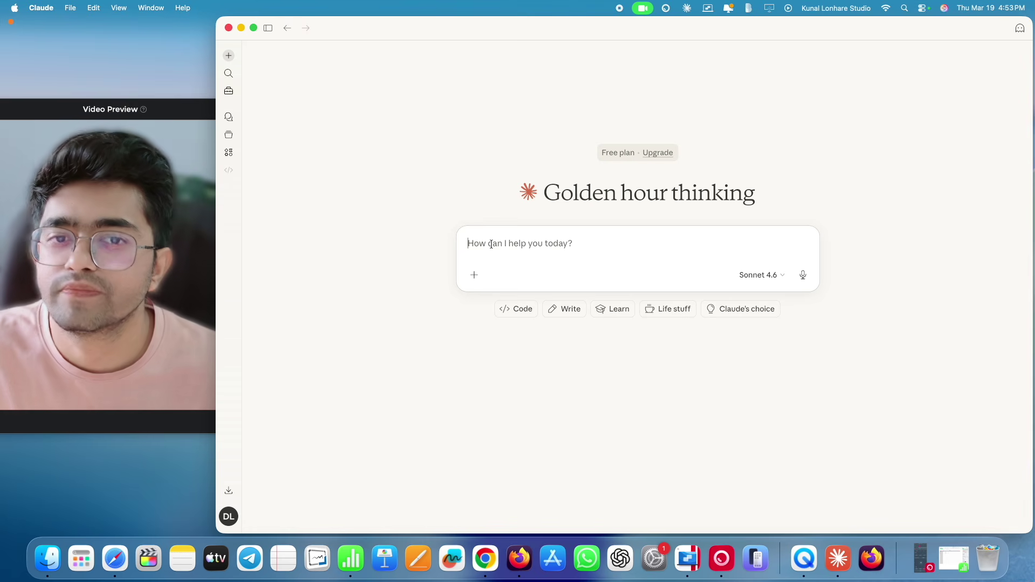
{"action": "type", "text": "hey"}
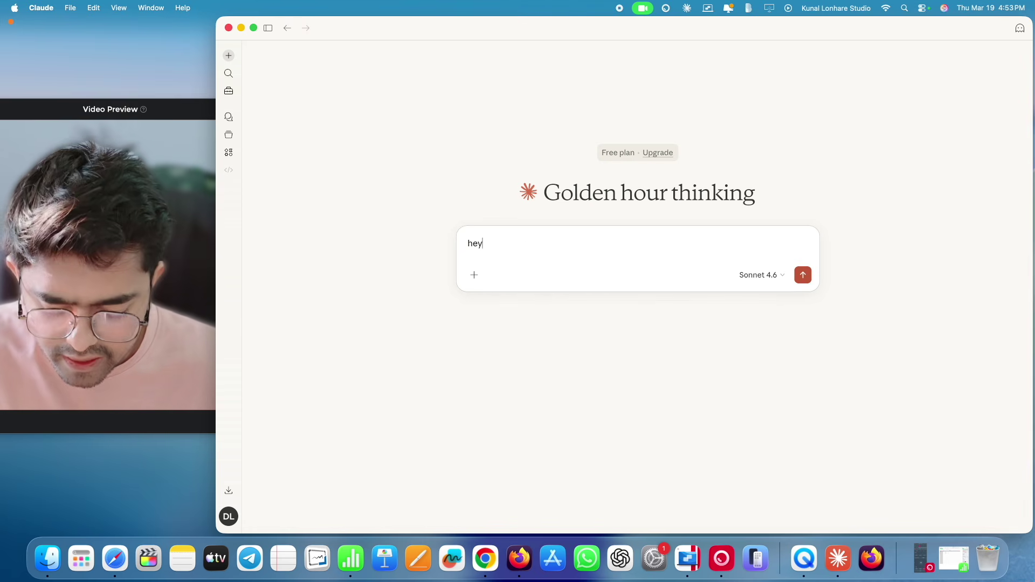
{"action": "type", "text": " can you tell me what is trending on X today."}
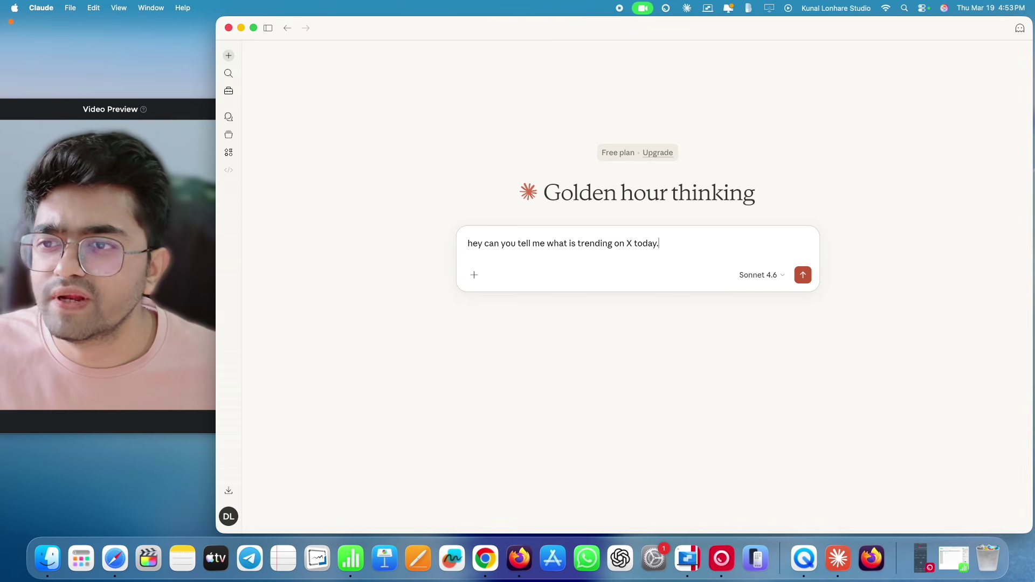
{"action": "key", "text": "Return"}
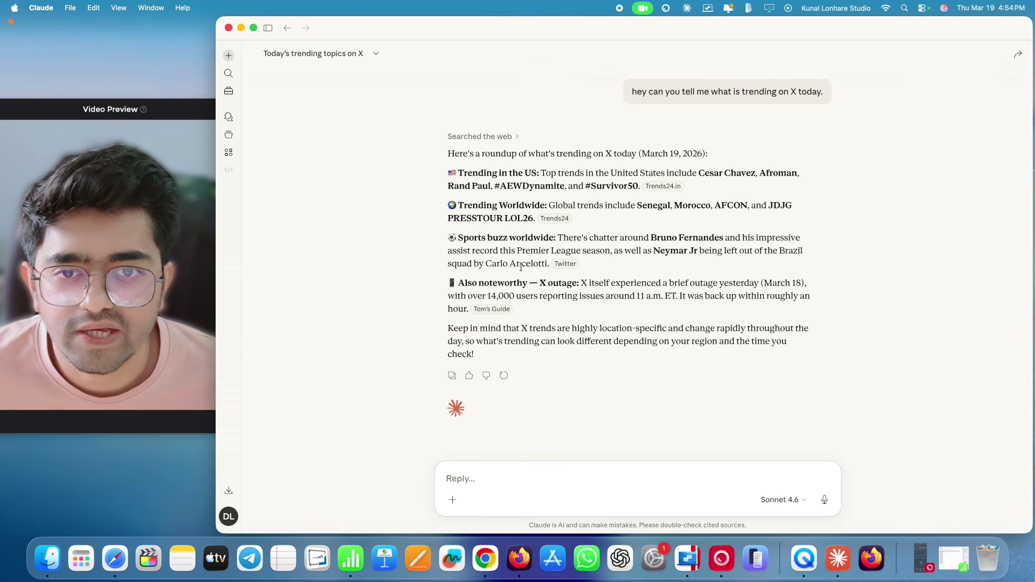
- Review Claude's roundup of X trends, highlighting a worldwide trend and the date given in the answer
{"action": "double_click", "coordinate": [652, 205]}
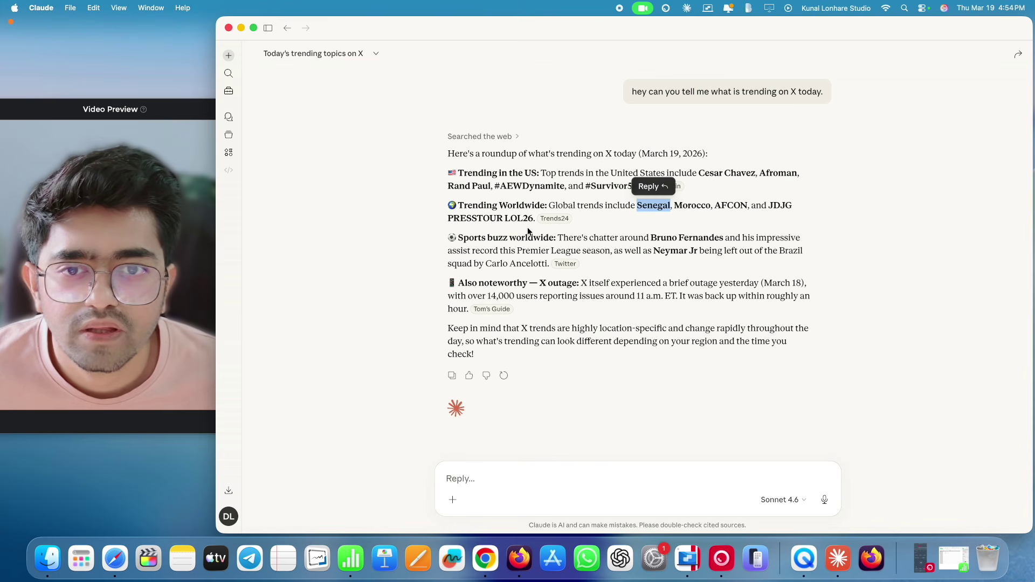
{"action": "left_click", "coordinate": [624, 236]}
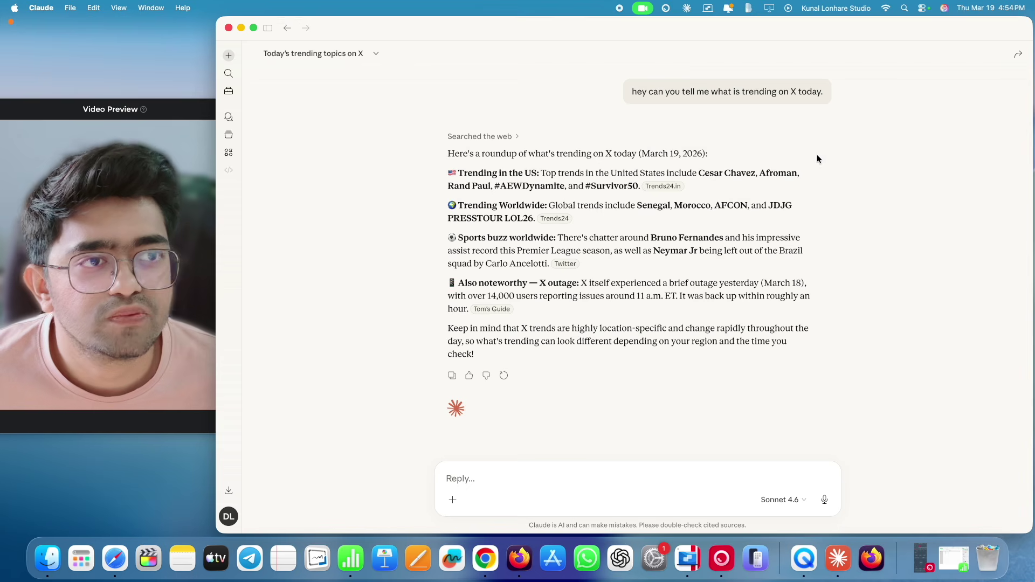
{"action": "left_click_drag", "start_coordinate": [644, 151], "coordinate": [706, 154]}
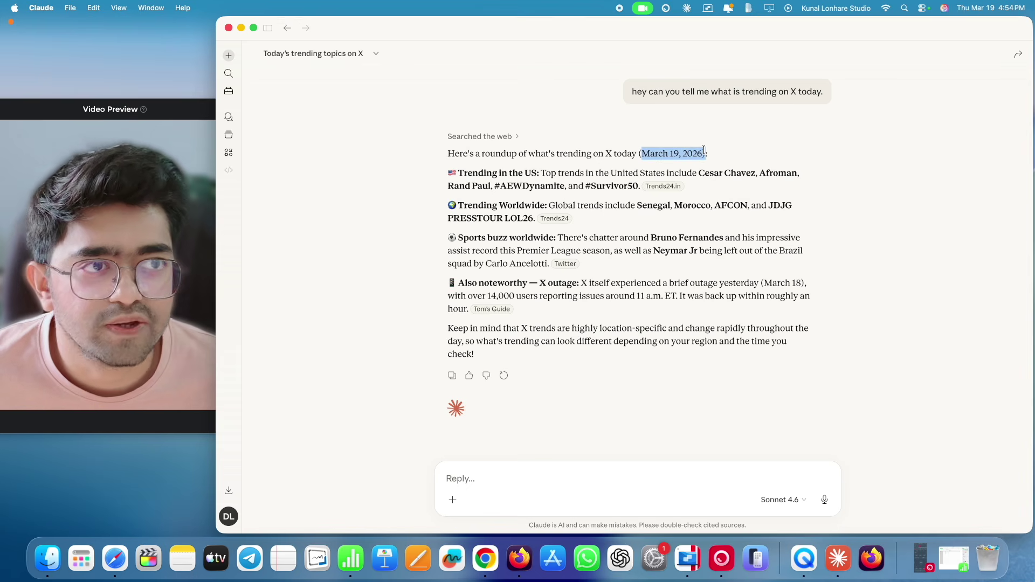
{"action": "left_click", "coordinate": [569, 382]}
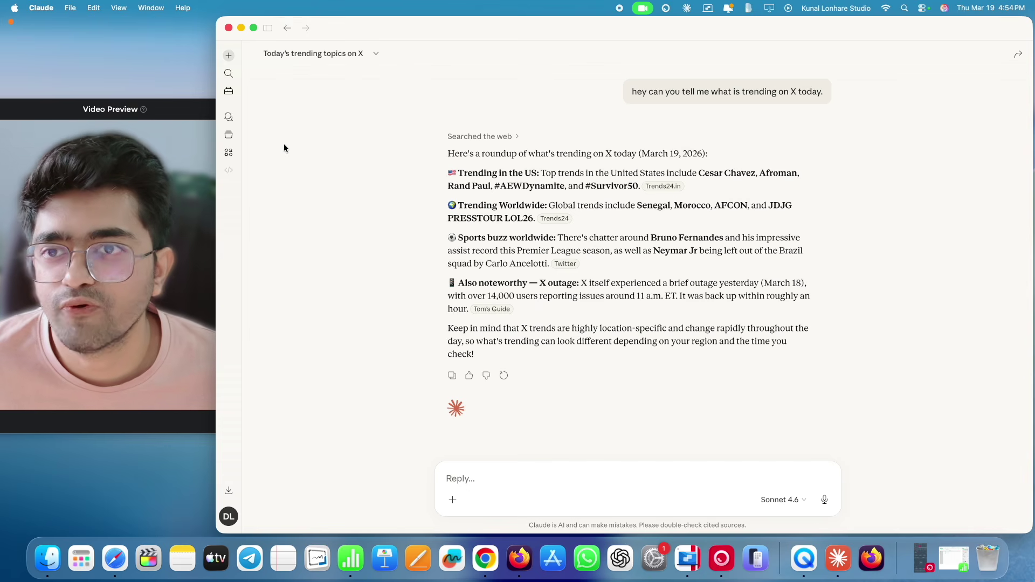
- Start a new chat and examine its options for projects, styles and connectors and the available models
{"action": "left_click", "coordinate": [229, 56]}
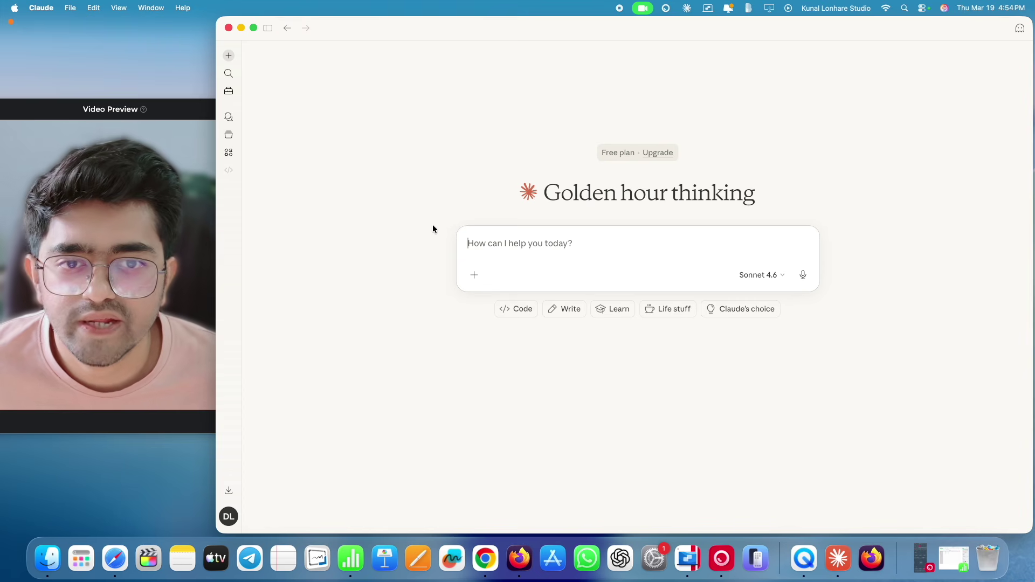
{"action": "left_click", "coordinate": [474, 274]}
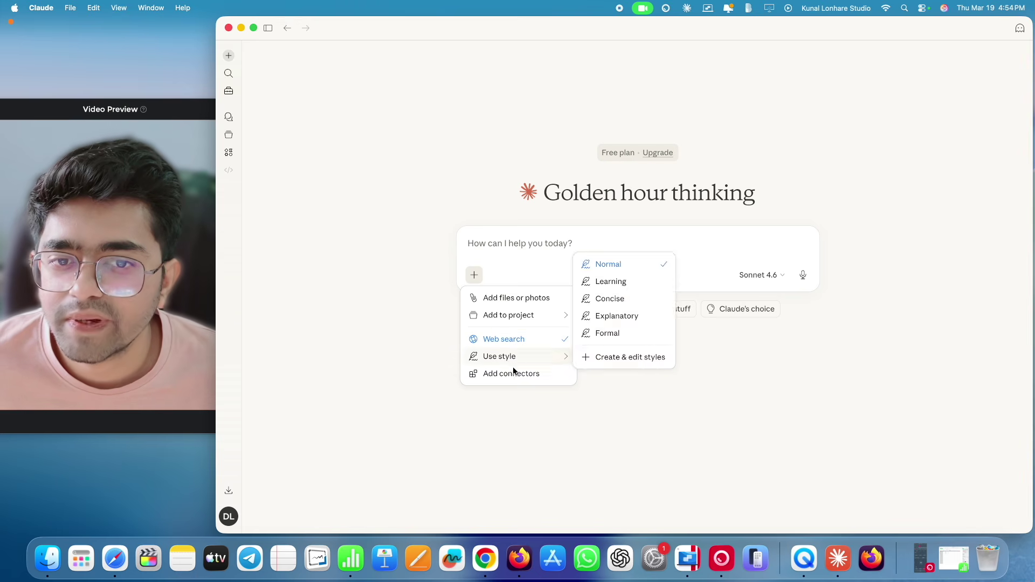
{"action": "mouse_move", "coordinate": [504, 320]}
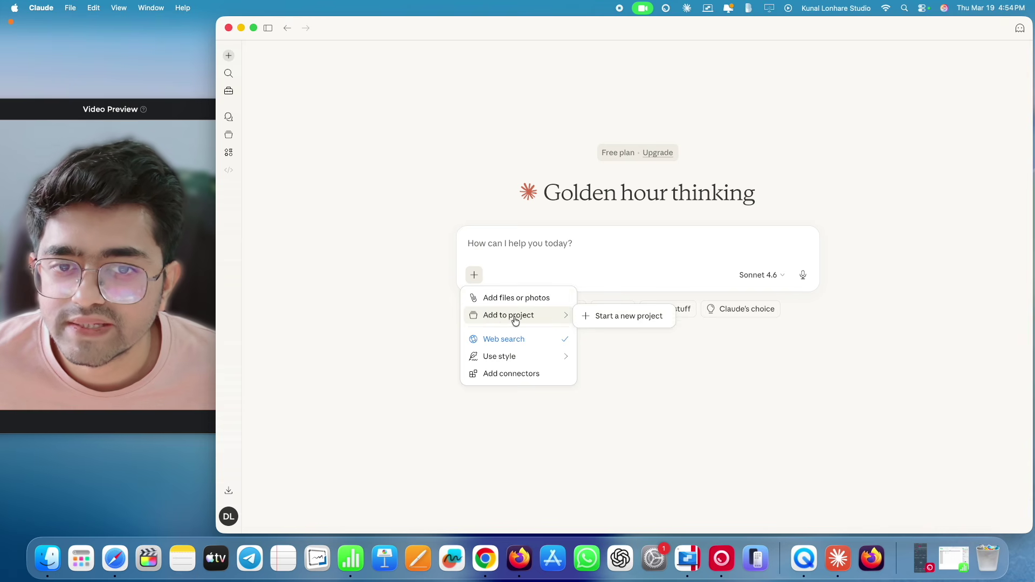
{"action": "mouse_move", "coordinate": [511, 357]}
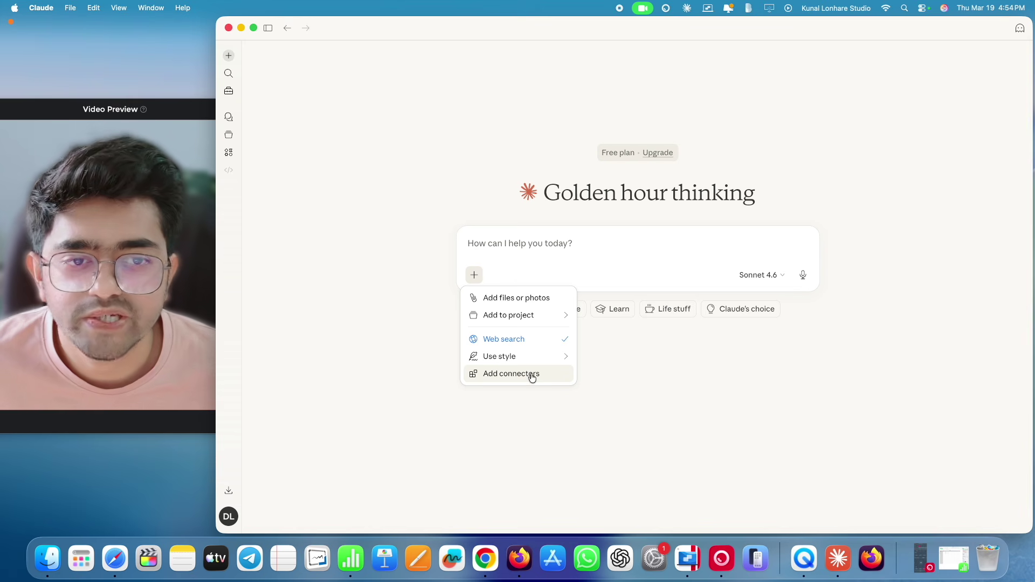
{"action": "key", "text": "Escape"}
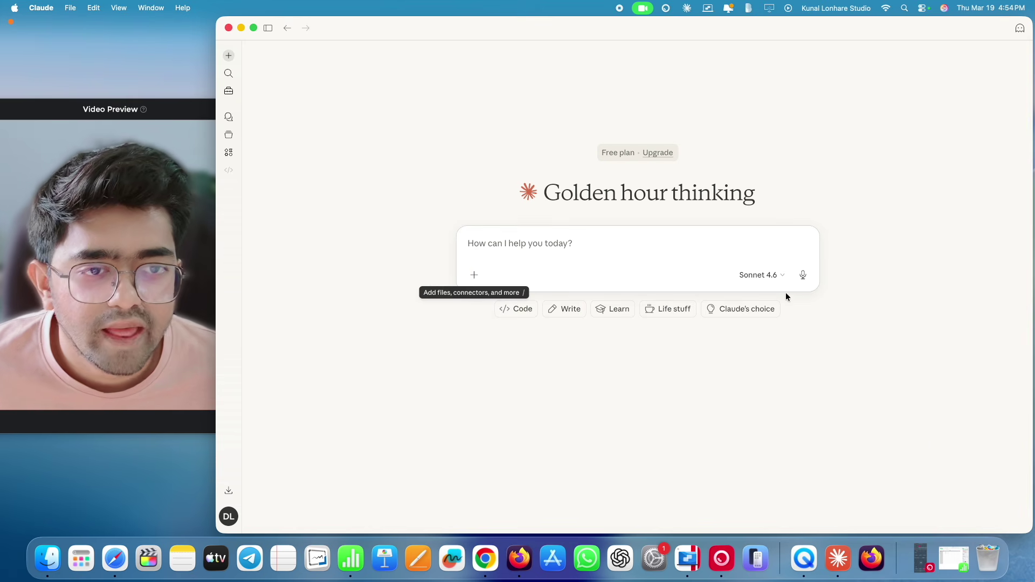
{"action": "left_click", "coordinate": [772, 276]}
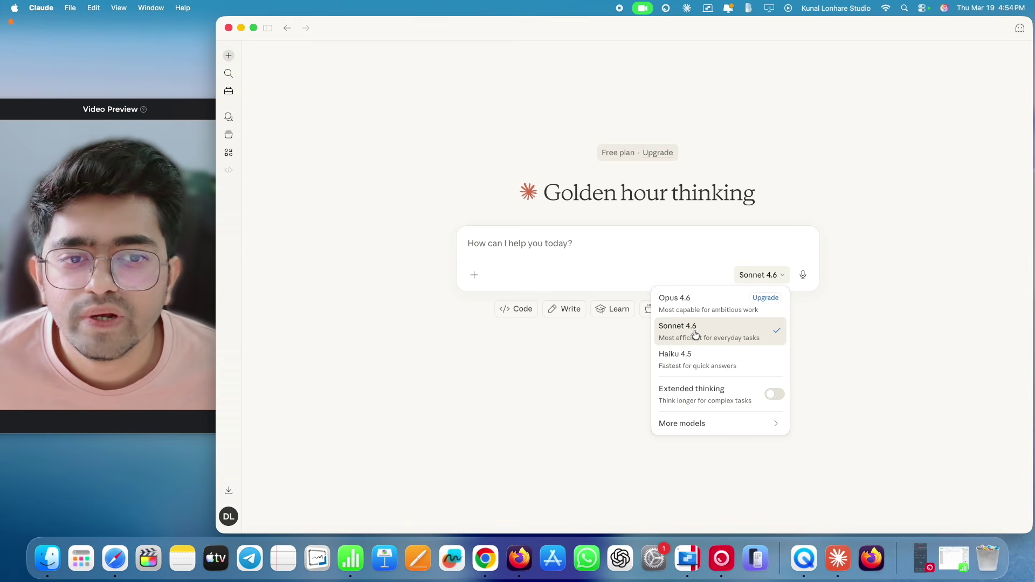
{"action": "left_click", "coordinate": [500, 394]}
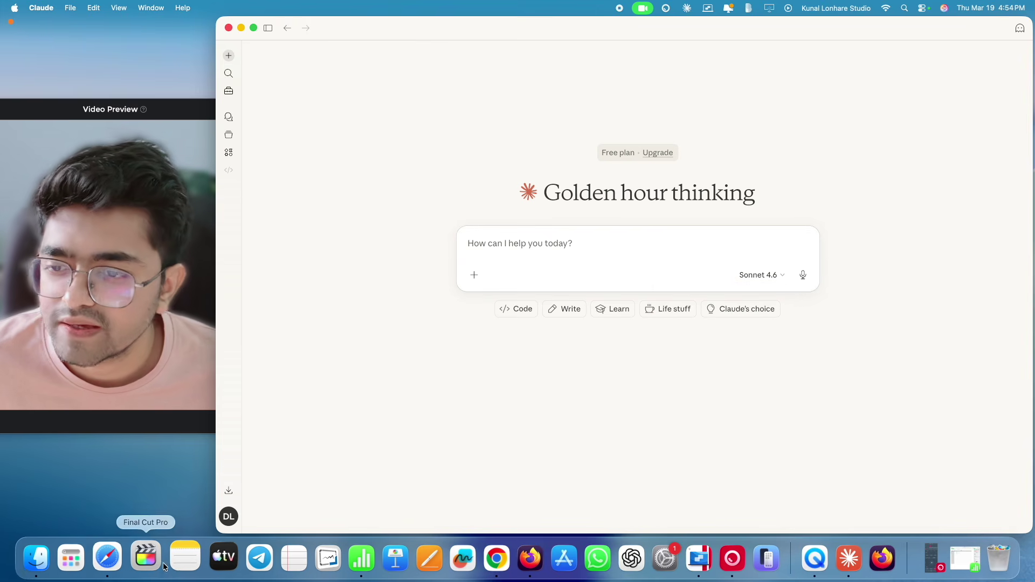
- Switch to Safari, search Google for "duster" and open the preview of the red Renault Duster image from CarWale
{"action": "left_click", "coordinate": [127, 561]}
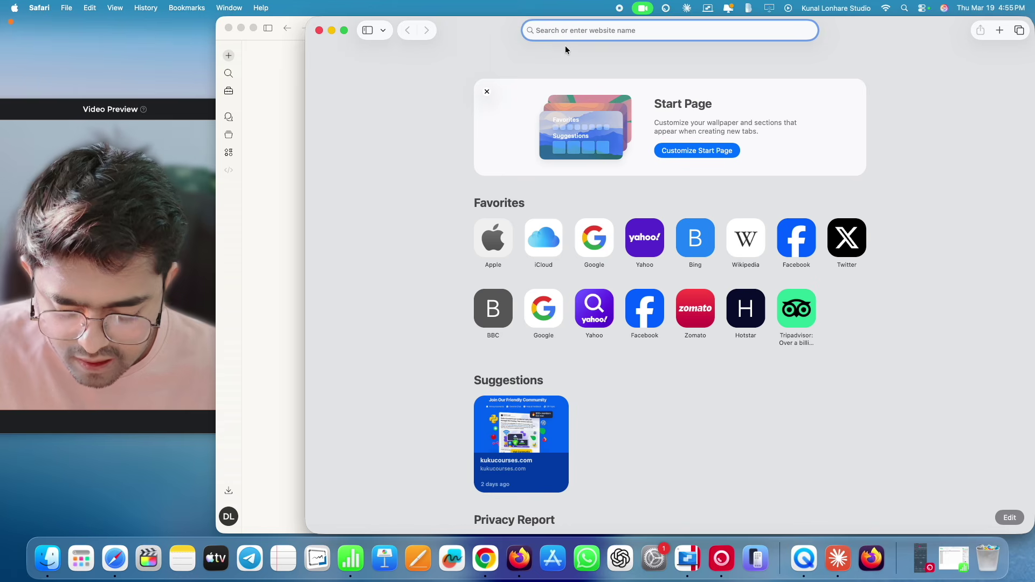
{"action": "type", "text": "d"}
{"action": "key", "text": "BackSpace"}
{"action": "key", "text": "BackSpace"}
{"action": "type", "text": "duster"}
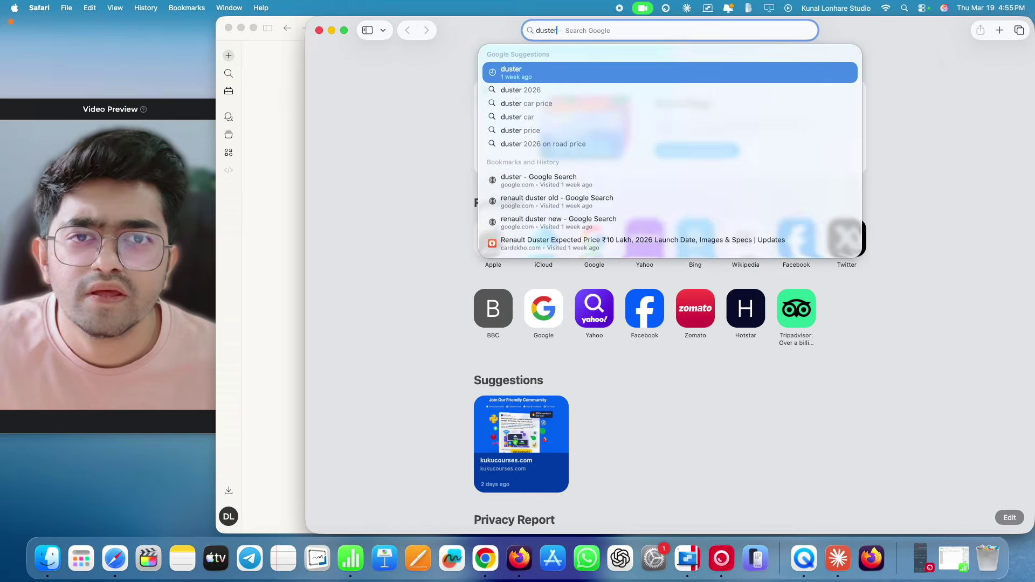
{"action": "key", "text": "Escape"}
{"action": "key", "text": "Return"}
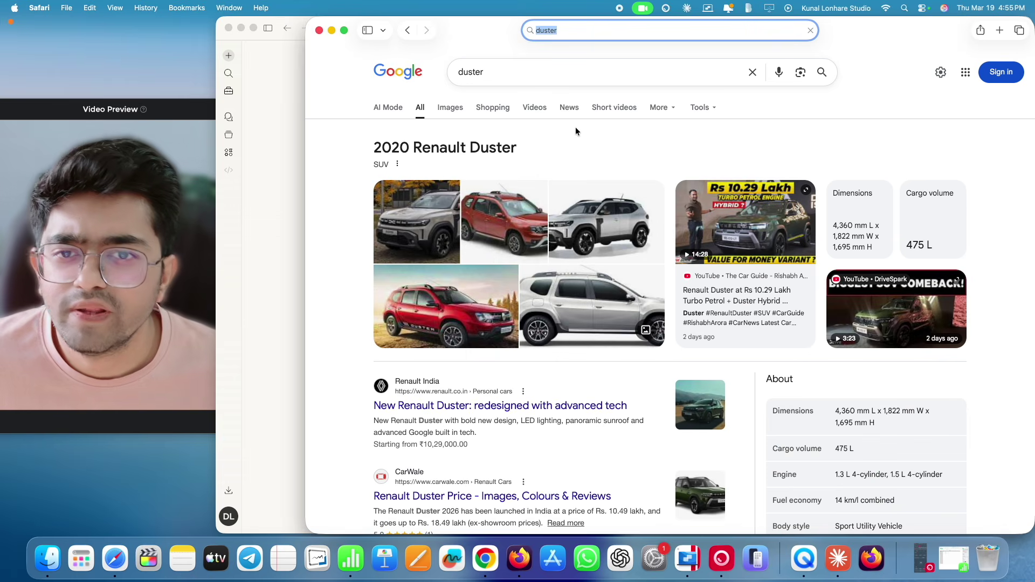
{"action": "left_click", "coordinate": [500, 220]}
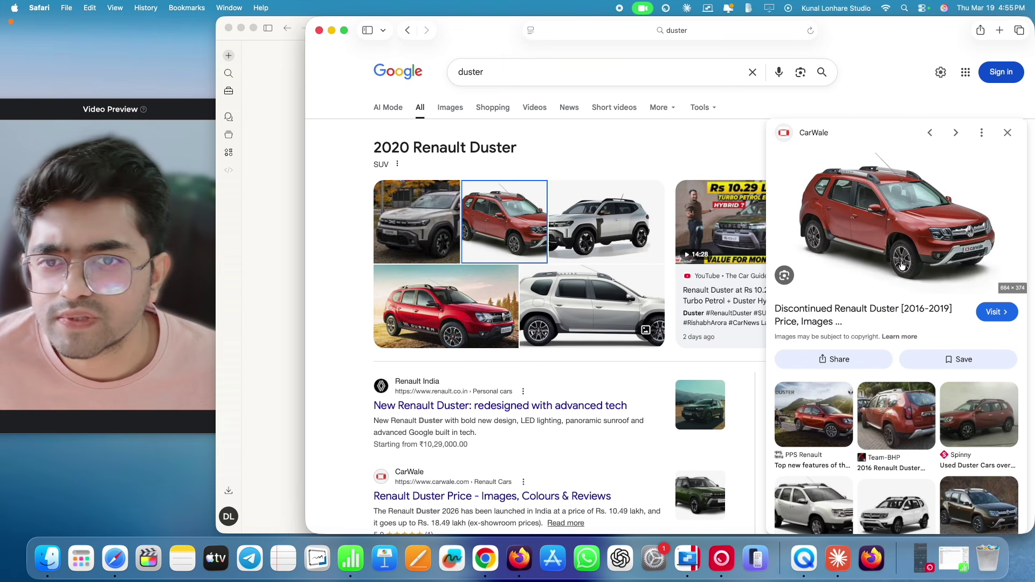
- Preview the Wikipedia image of the Dacia Duster beside the "duster" search term, and minimise the Safari window to return to Claude
{"action": "key", "text": "Left"}
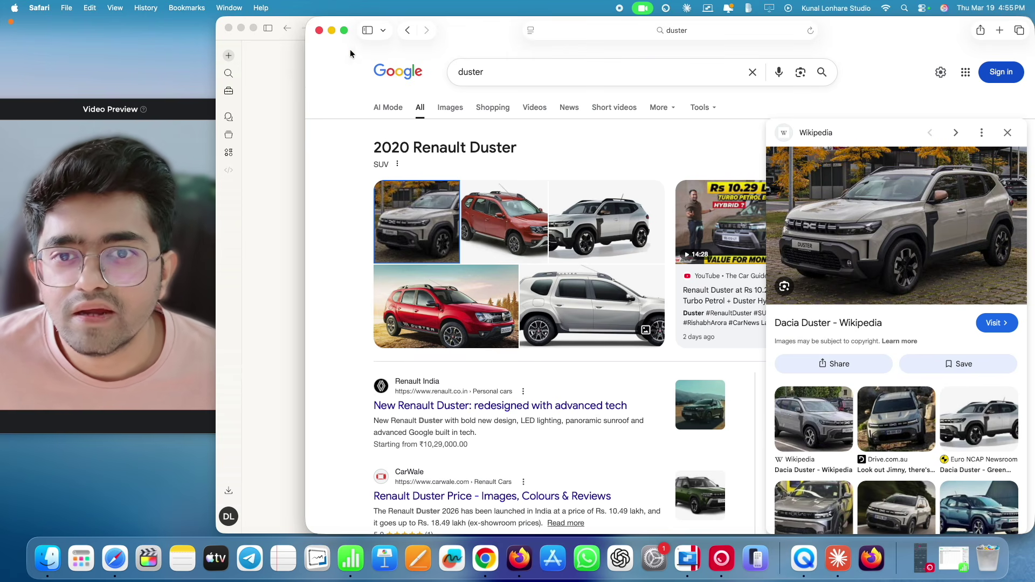
{"action": "double_click", "coordinate": [465, 73]}
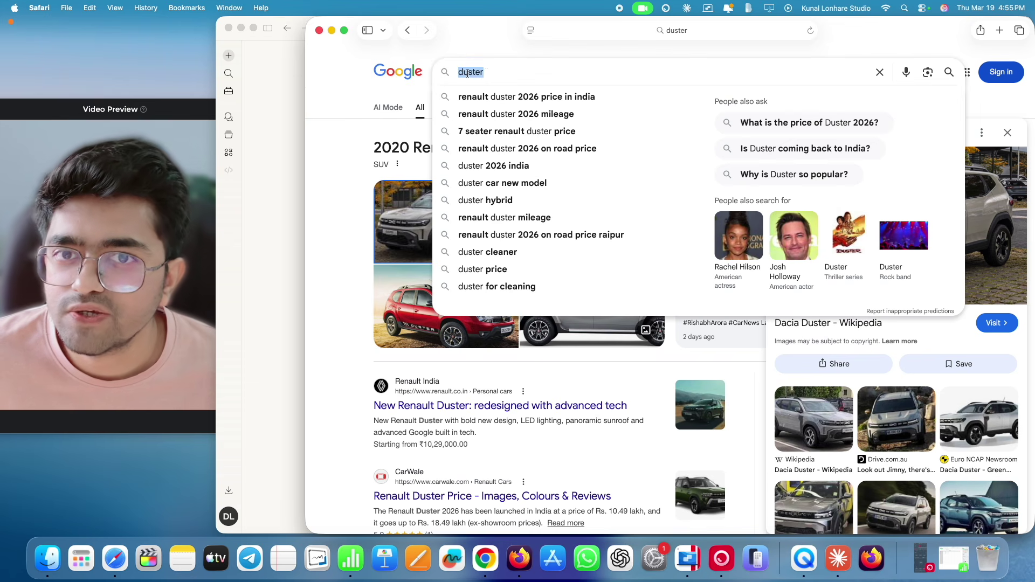
{"action": "left_click", "coordinate": [494, 72]}
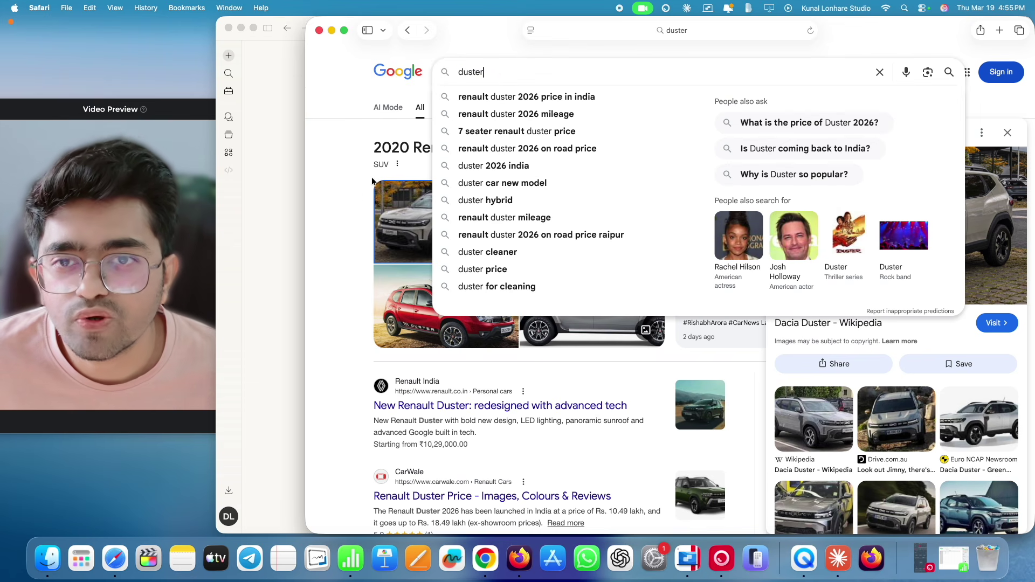
{"action": "left_click", "coordinate": [358, 198]}
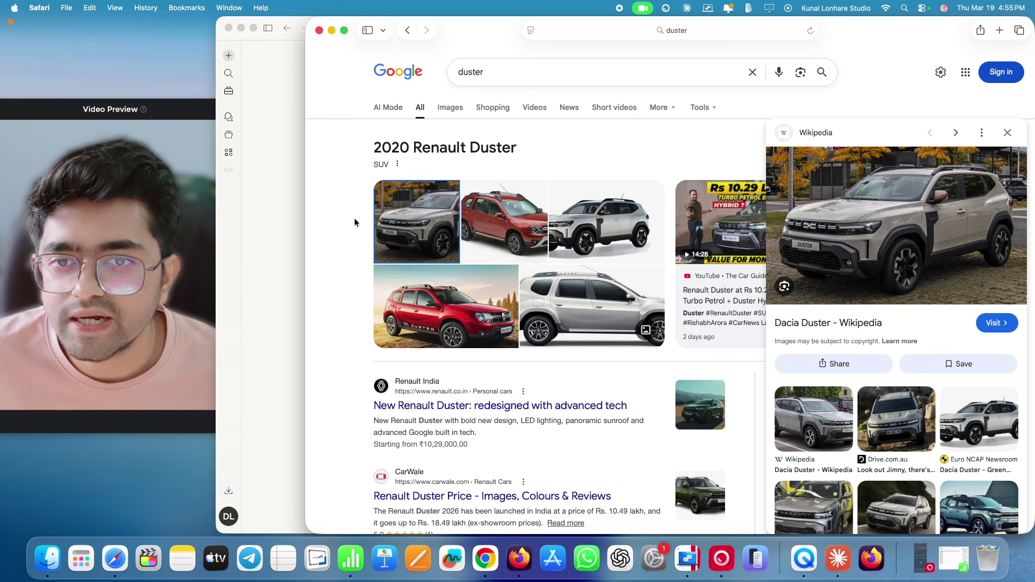
{"action": "left_click", "coordinate": [331, 31]}
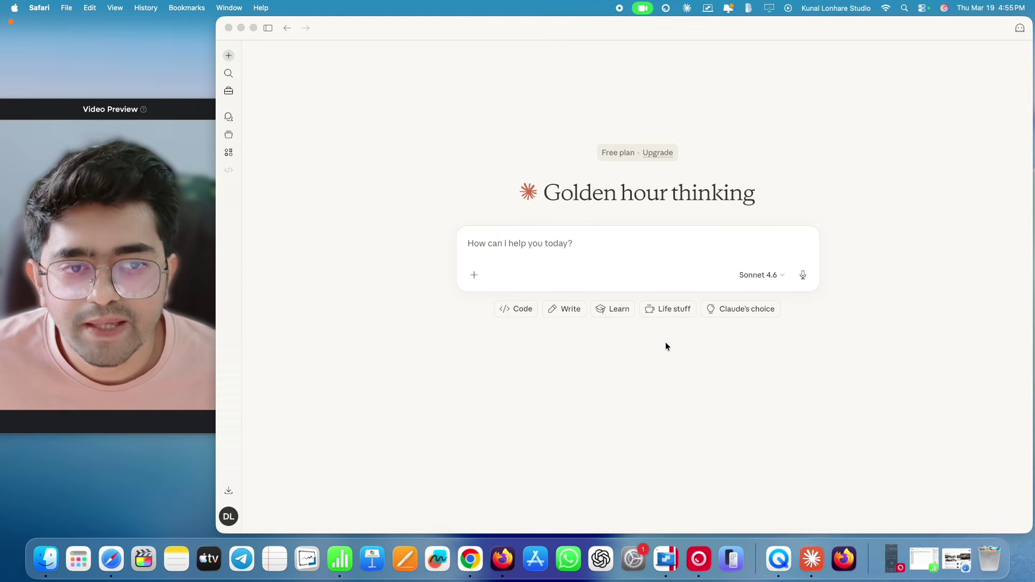
- Compare the available models Opus 4.6, Sonnet 4.6 and Haiku 4.5, marking their names and version numbers with on-screen annotations
{"action": "left_click", "coordinate": [764, 275]}
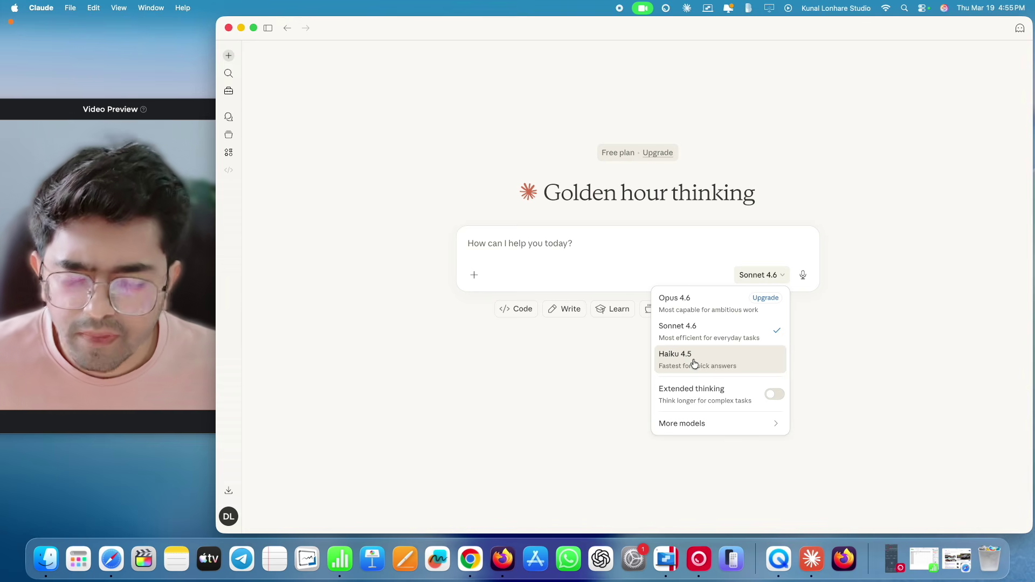
{"action": "key", "text": "ctrl+shift+a"}
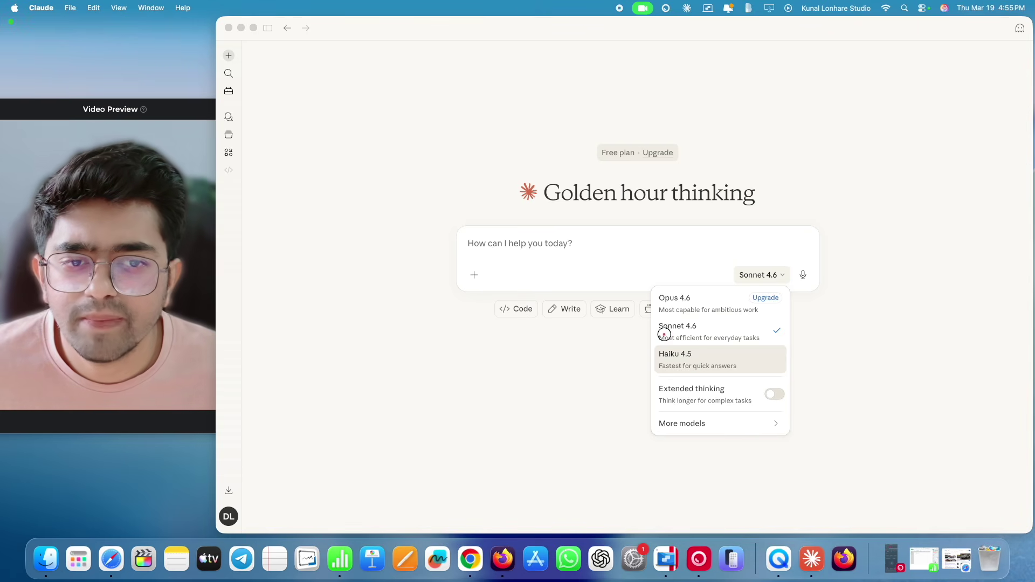
{"action": "left_click_drag", "start_coordinate": [658, 335], "coordinate": [681, 334]}
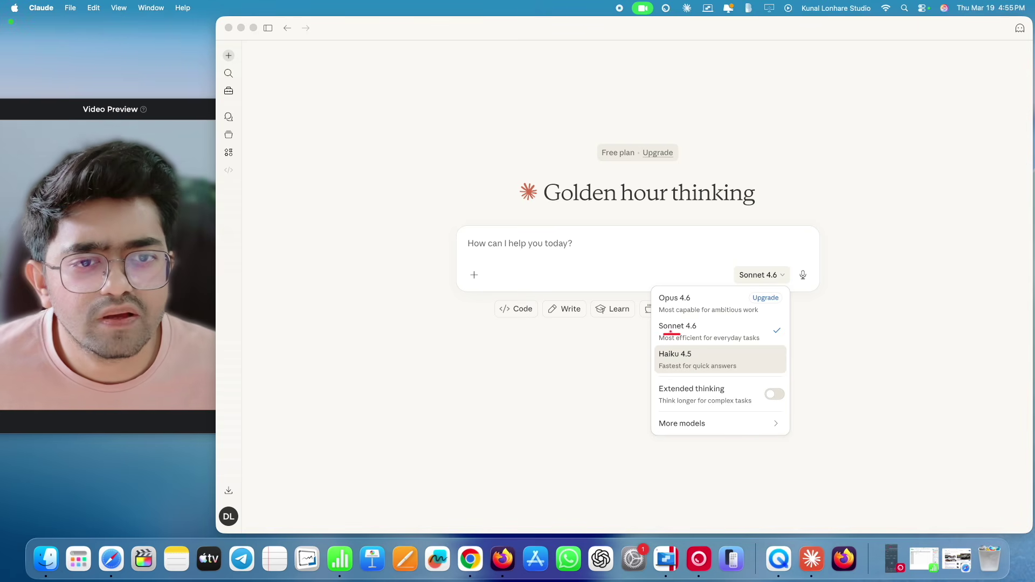
{"action": "mouse_move", "coordinate": [658, 358]}
{"action": "left_mouse_down"}
{"action": "mouse_move", "coordinate": [631, 358]}
{"action": "mouse_move", "coordinate": [642, 330]}
{"action": "mouse_move", "coordinate": [635, 347]}
{"action": "left_mouse_up"}
{"action": "mouse_move", "coordinate": [699, 295]}
{"action": "left_mouse_down"}
{"action": "mouse_move", "coordinate": [716, 316]}
{"action": "mouse_move", "coordinate": [702, 330]}
{"action": "mouse_move", "coordinate": [700, 322]}
{"action": "mouse_move", "coordinate": [715, 330]}
{"action": "left_mouse_up"}
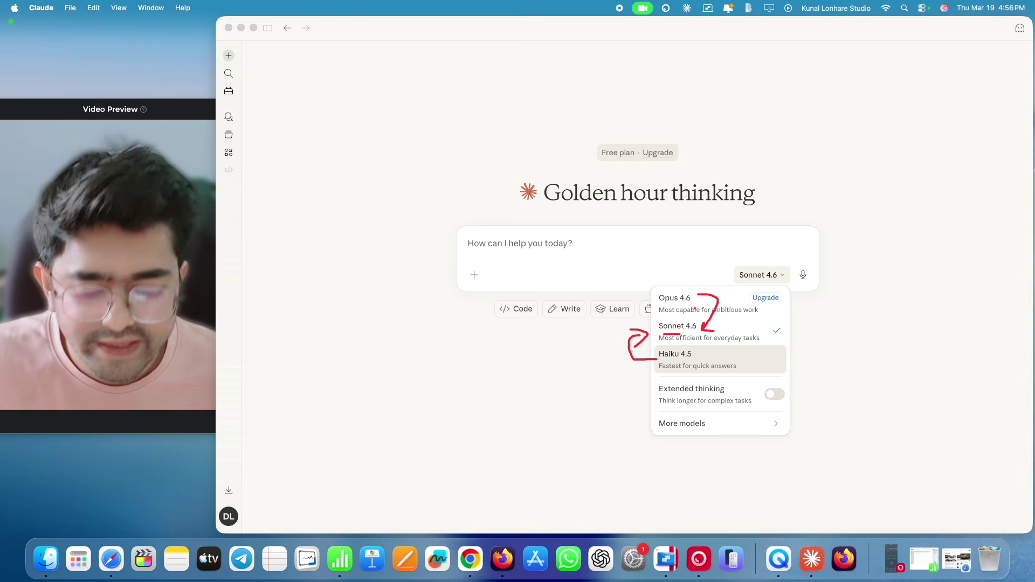
{"action": "left_click_drag", "start_coordinate": [683, 360], "coordinate": [695, 360]}
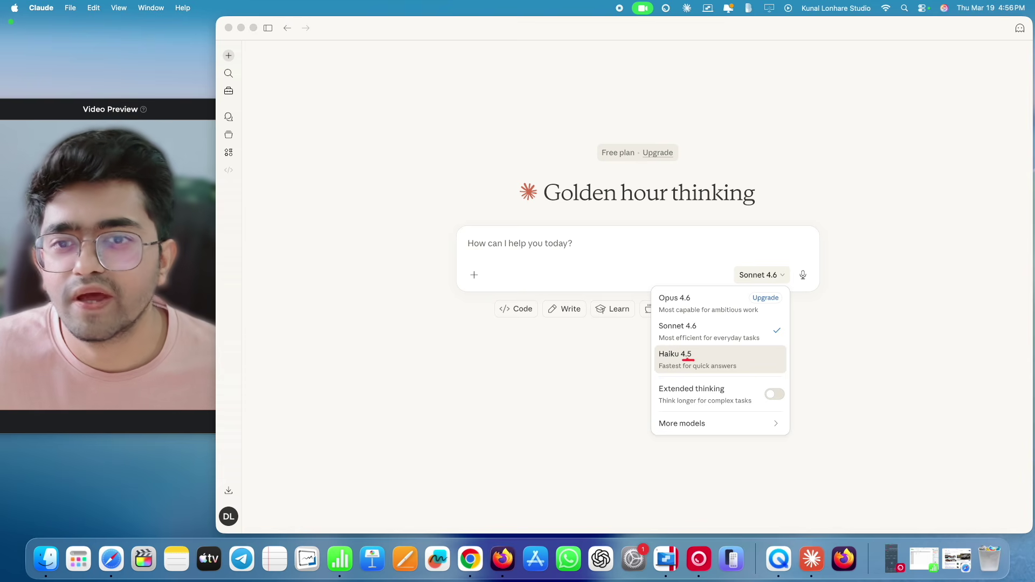
{"action": "mouse_move", "coordinate": [686, 335]}
{"action": "left_mouse_down"}
{"action": "mouse_move", "coordinate": [705, 334]}
{"action": "mouse_move", "coordinate": [699, 304]}
{"action": "left_mouse_up"}
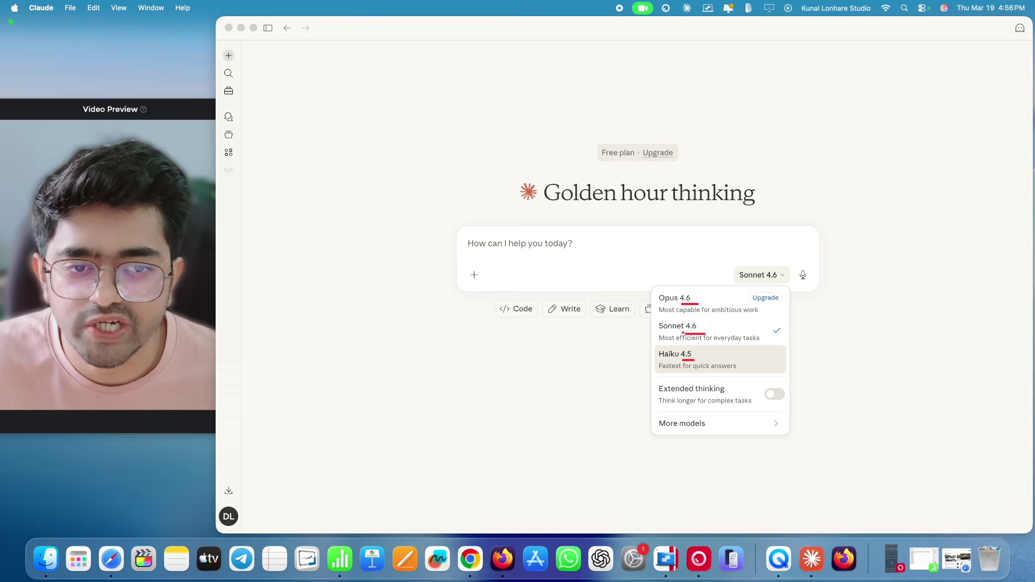
{"action": "left_click_drag", "start_coordinate": [683, 304], "coordinate": [696, 304]}
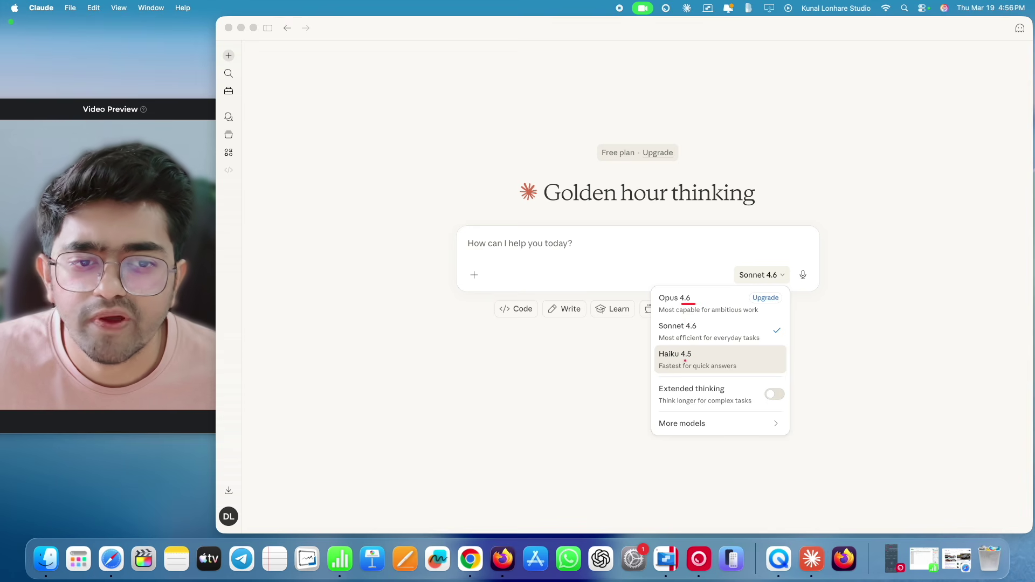
{"action": "key", "text": "Escape"}
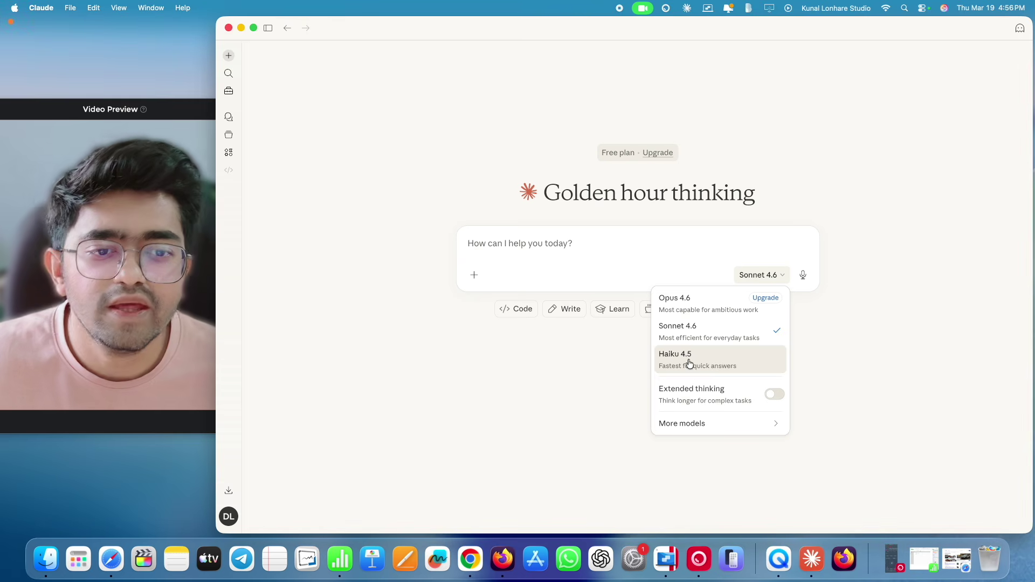
- Examine the additional models and the upgrade plans offered for Opus 4.6, and return to the empty chat
{"action": "mouse_move", "coordinate": [706, 425]}
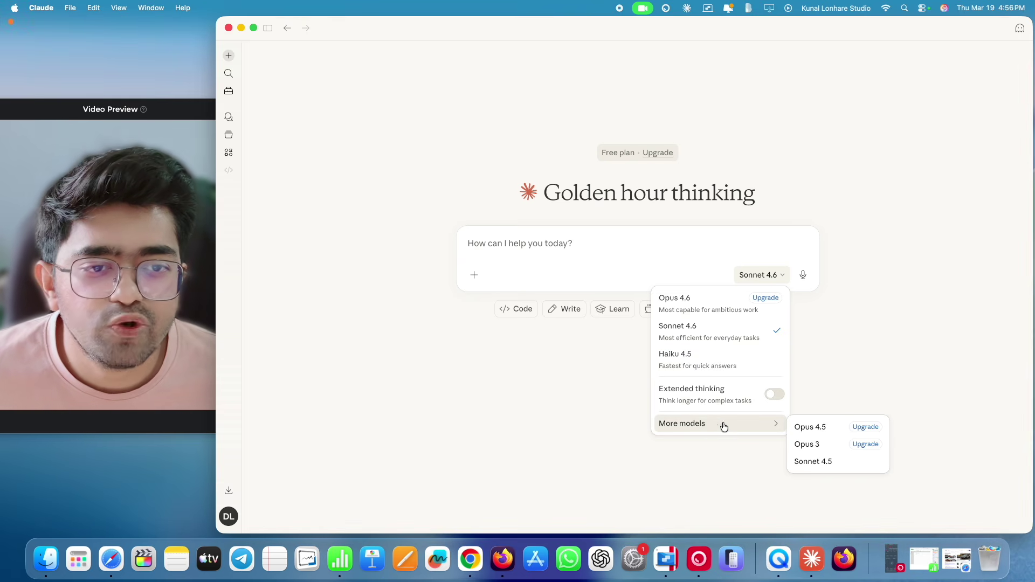
{"action": "left_click", "coordinate": [698, 297]}
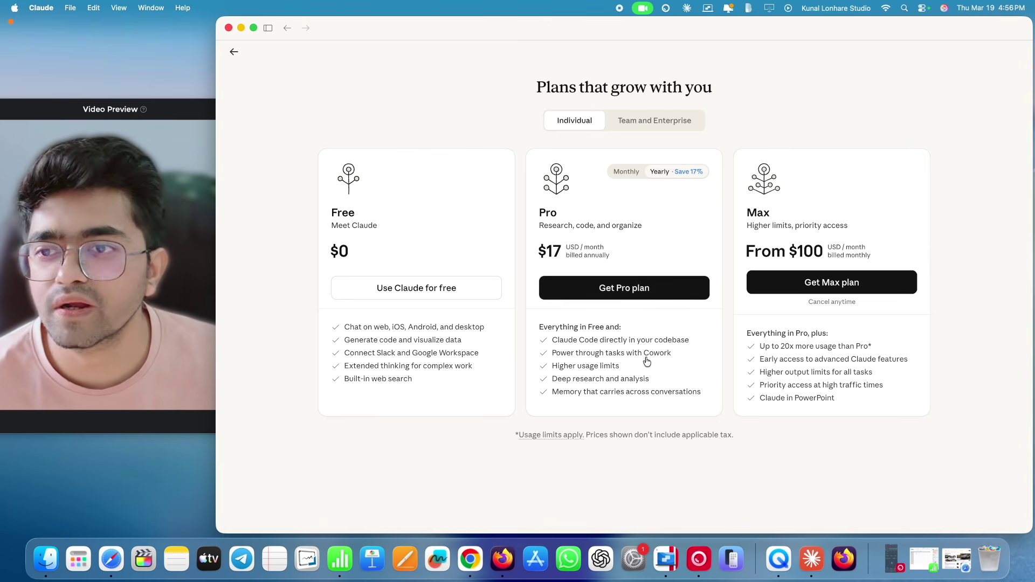
{"action": "left_click", "coordinate": [233, 53]}
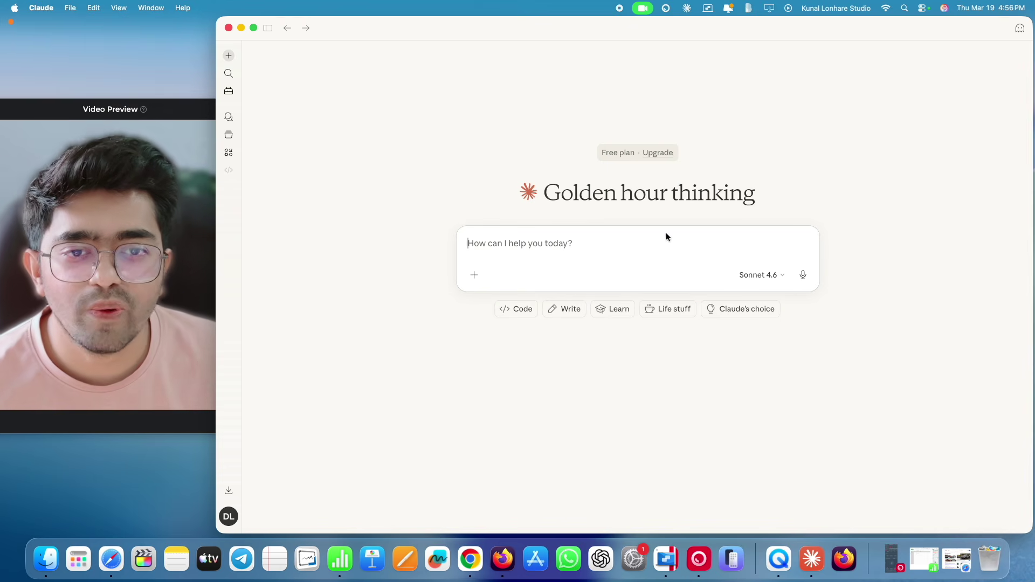
{"action": "left_click", "coordinate": [776, 276]}
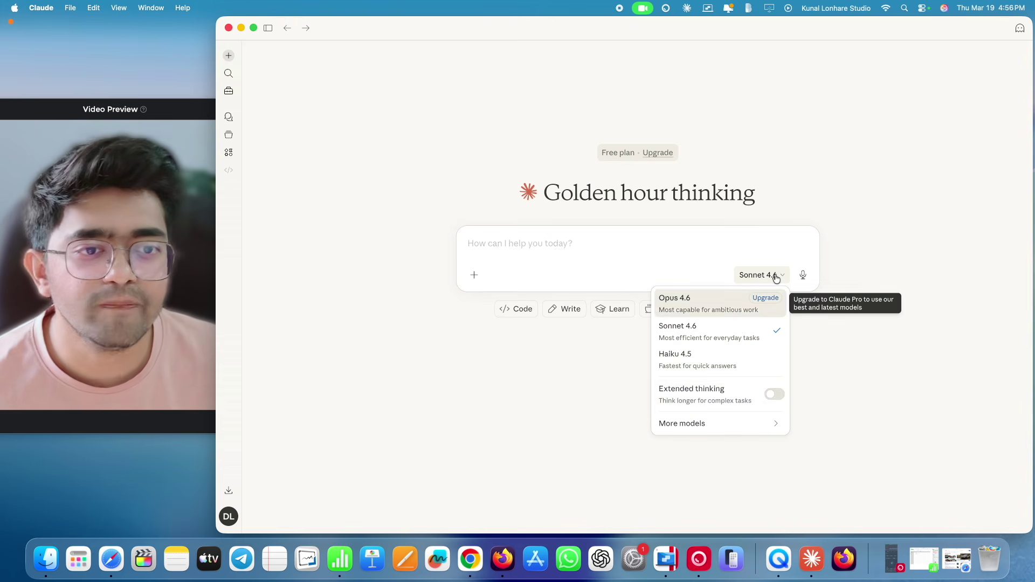
{"action": "mouse_move", "coordinate": [739, 423]}
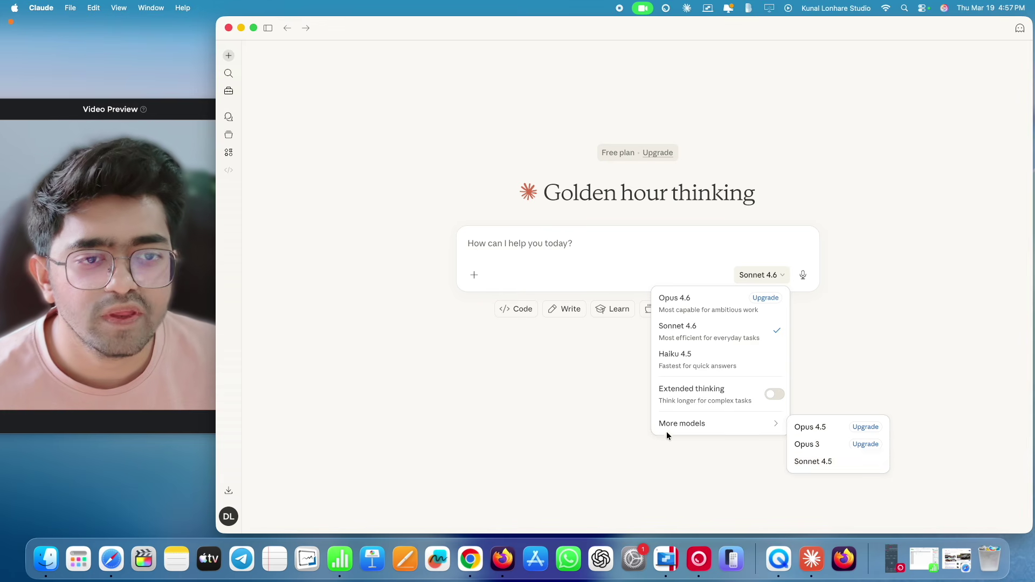
{"action": "left_click", "coordinate": [575, 410]}
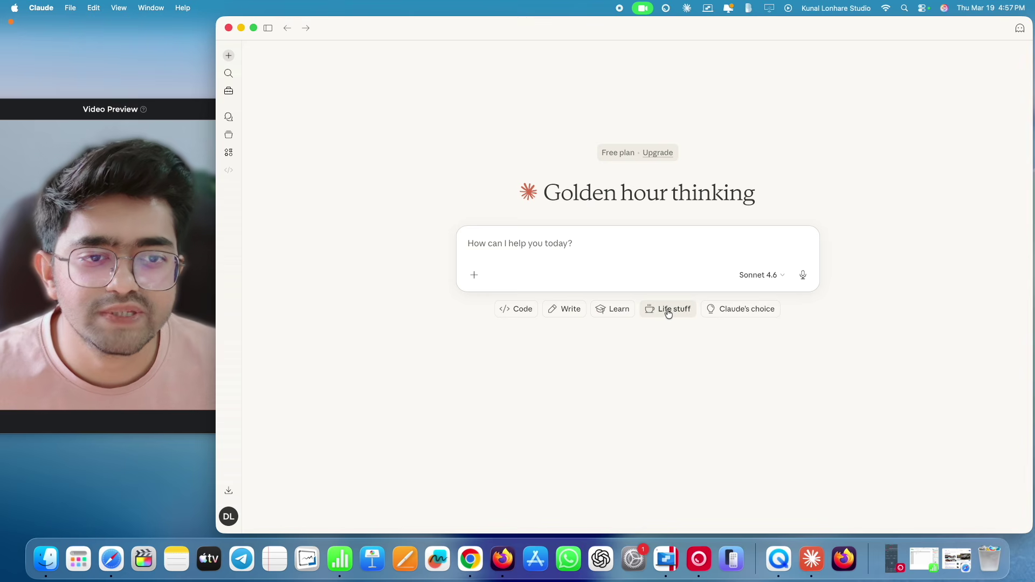
- Send the suggested coding prompt "Debug my code and give me tips"
{"action": "left_click", "coordinate": [521, 318]}
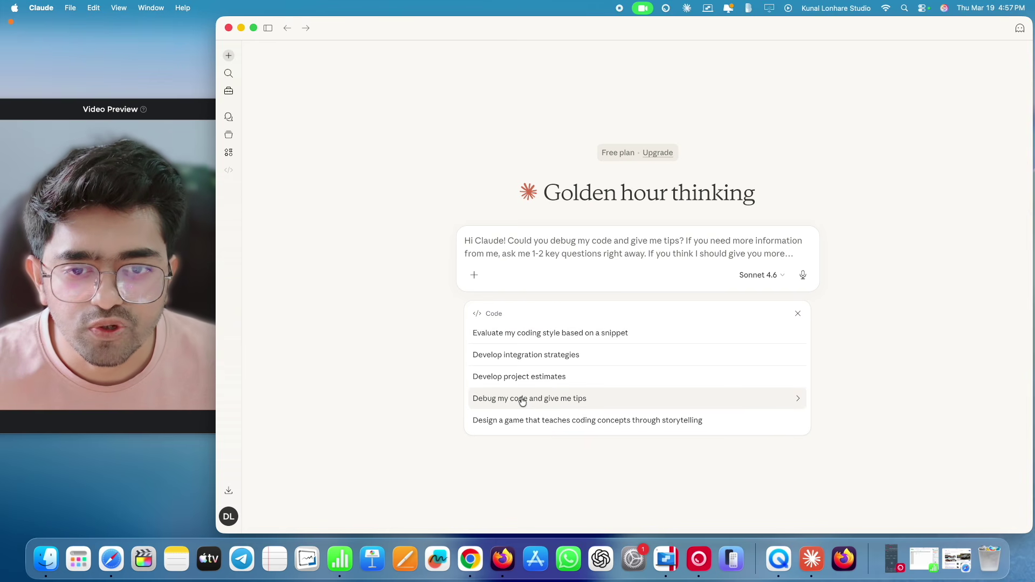
{"action": "left_click", "coordinate": [802, 401]}
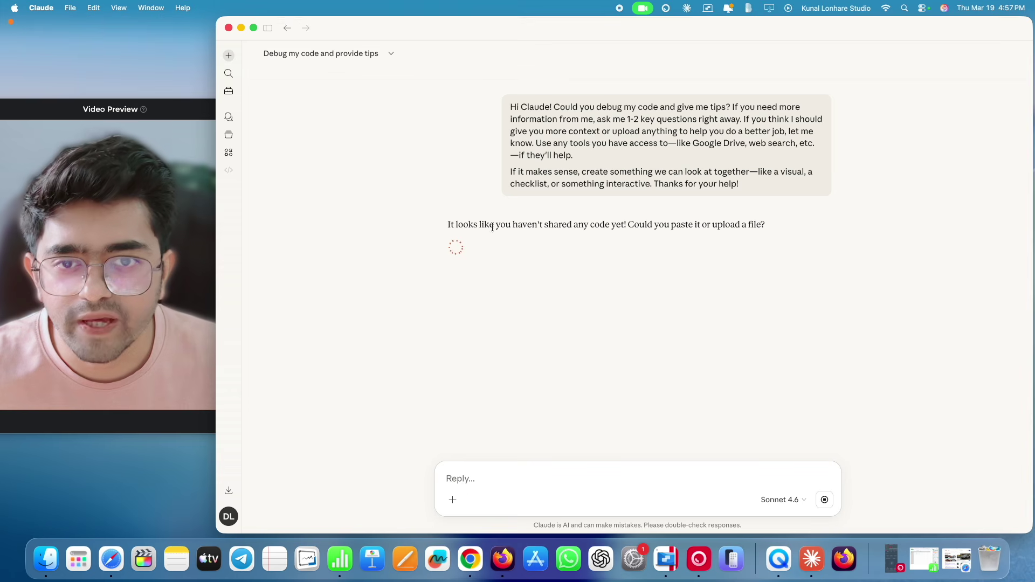
- Start a new chat and send the prompt "Hey claude can you write python code for "Hangman" game."
{"action": "left_click", "coordinate": [228, 55]}
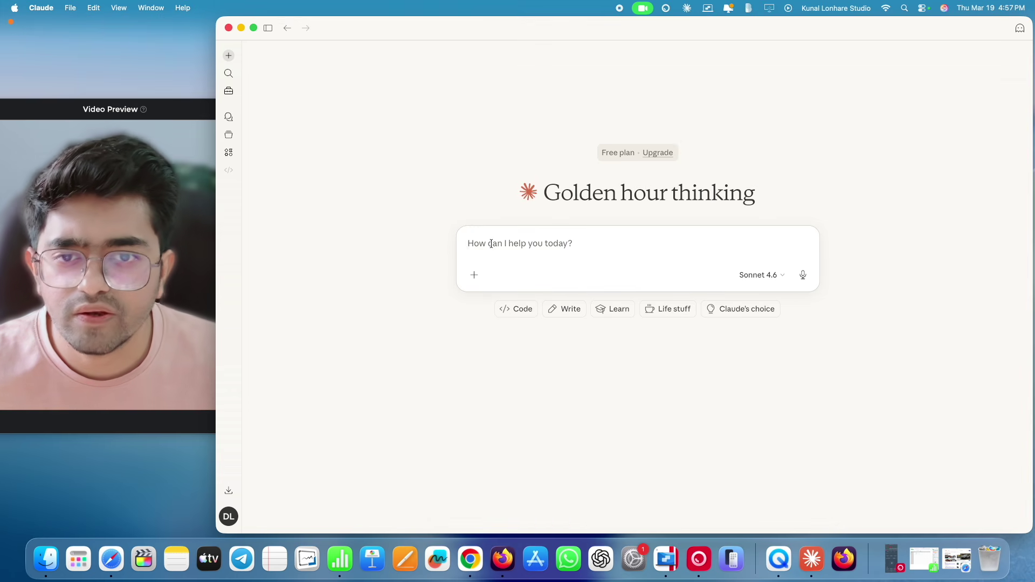
{"action": "key", "text": "Caps_Lock"}
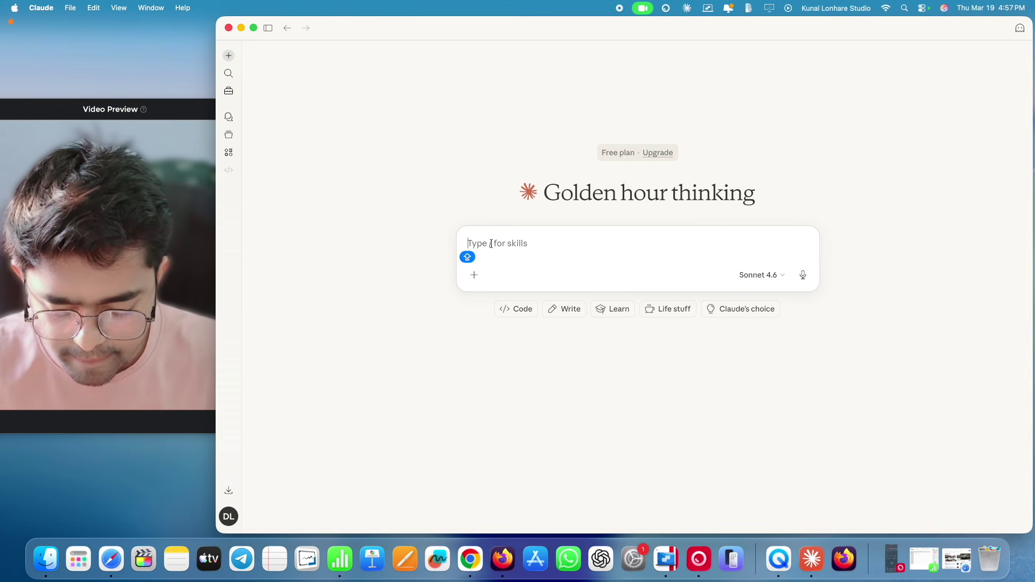
{"action": "type", "text": "H"}
{"action": "key", "text": "Caps_Lock"}
{"action": "type", "text": "ey claude can you write python c"}
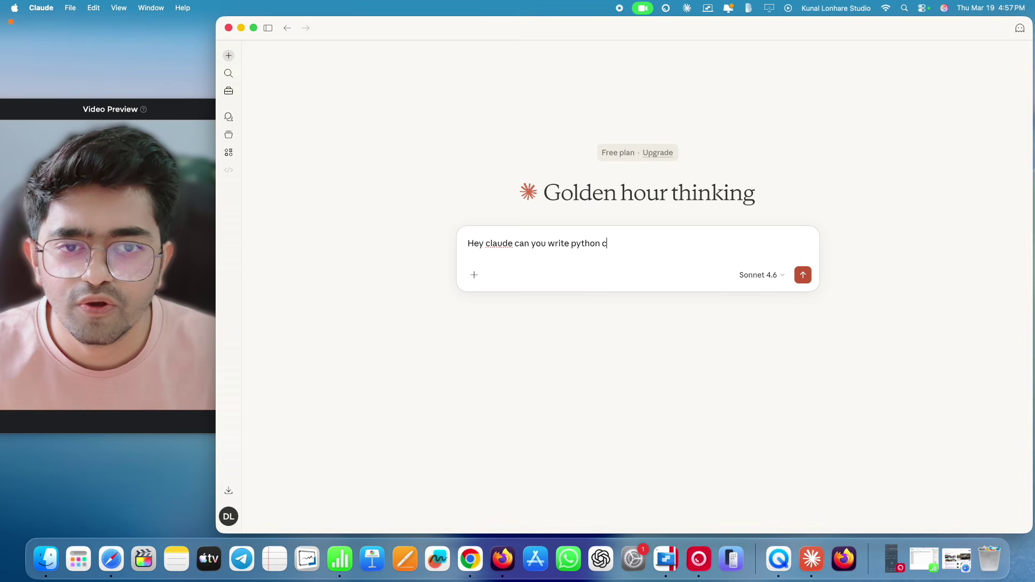
{"action": "type", "text": "ode for \"Hangman\" game."}
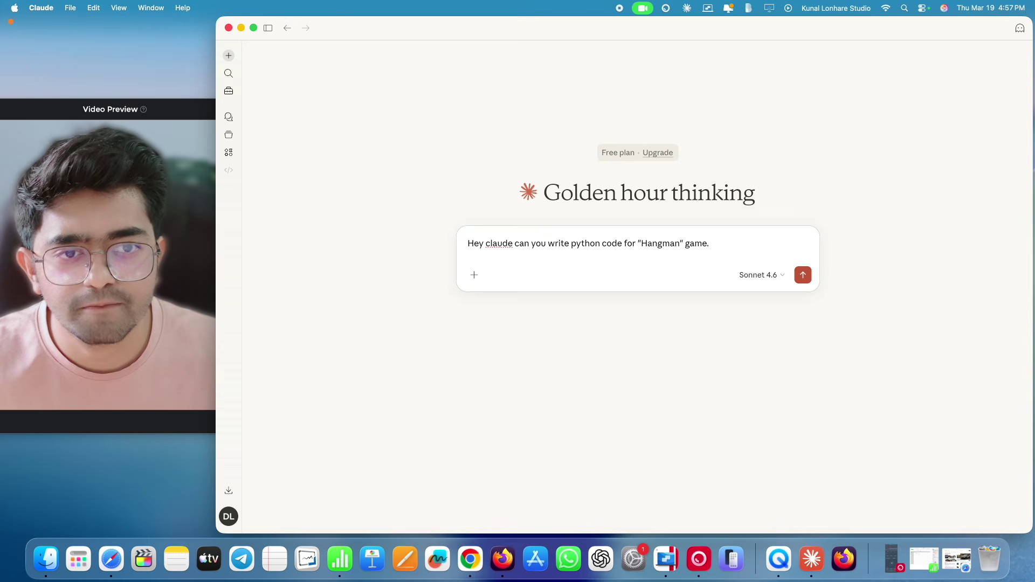
{"action": "key", "text": "Return"}
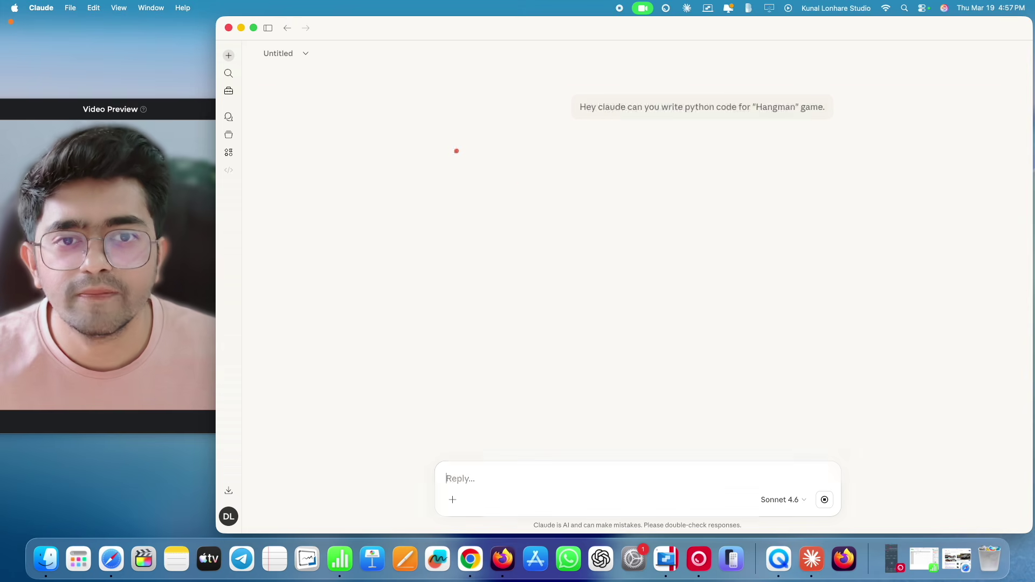
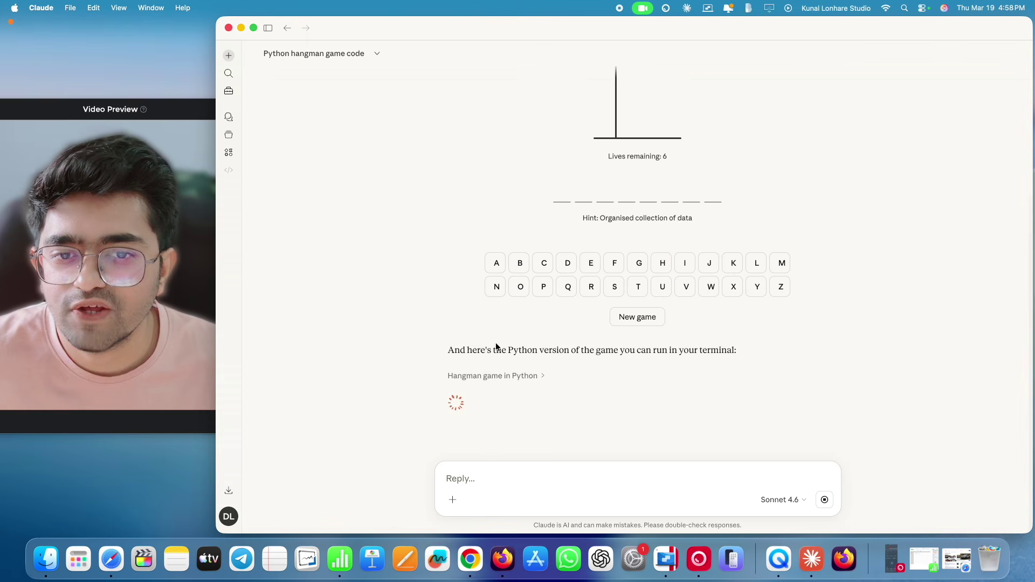
- Review the interactive Hangman widget and read through the generated Python file, highlighting its random import at the start
{"action": "scroll", "coordinate": [539, 299], "scroll_direction": "up", "scroll_amount": 5}
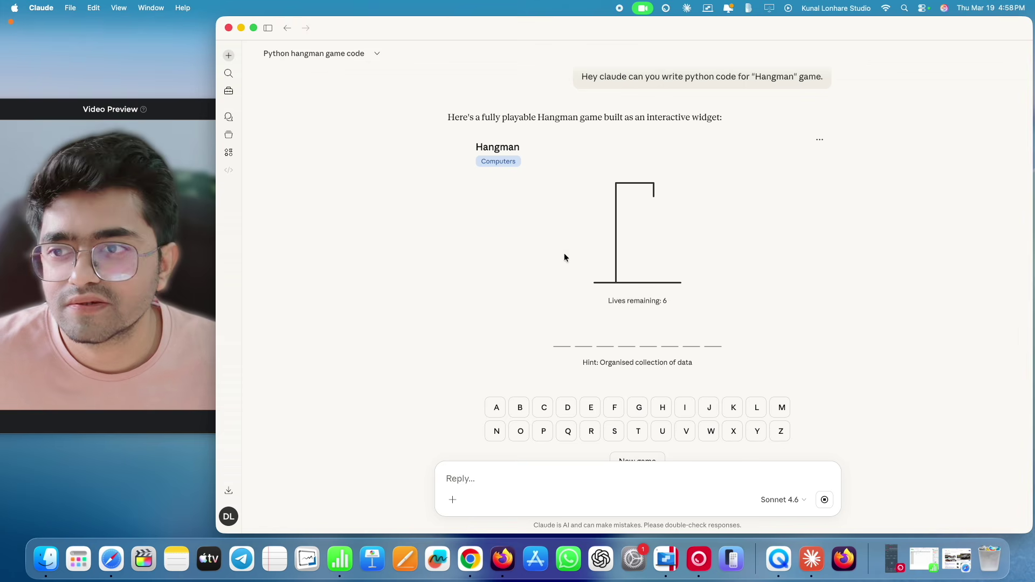
{"action": "scroll", "coordinate": [542, 299], "scroll_direction": "down", "scroll_amount": 5}
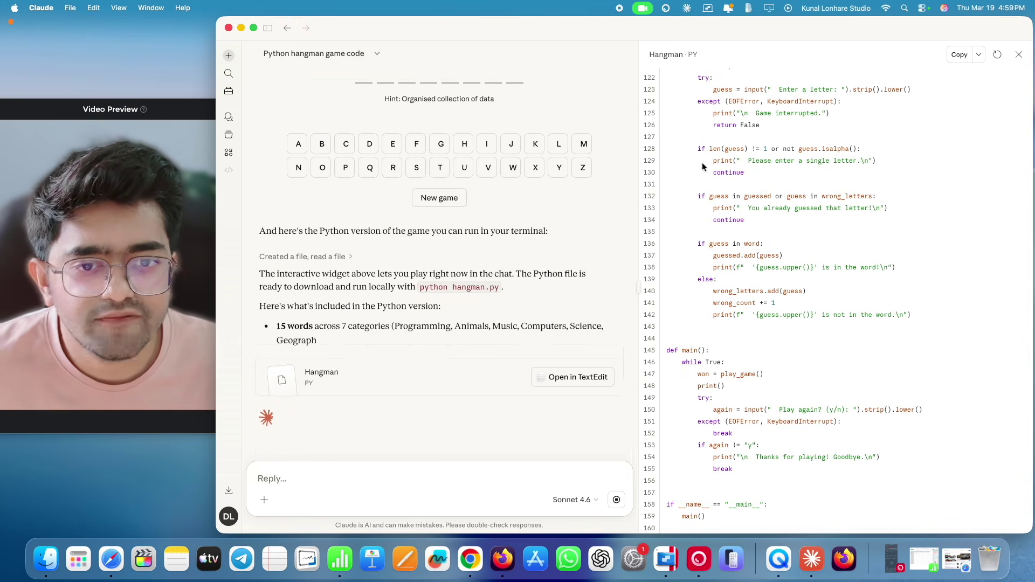
{"action": "scroll", "coordinate": [778, 309], "scroll_direction": "up", "scroll_amount": 5}
{"action": "scroll", "coordinate": [778, 310], "scroll_direction": "up", "scroll_amount": 20}
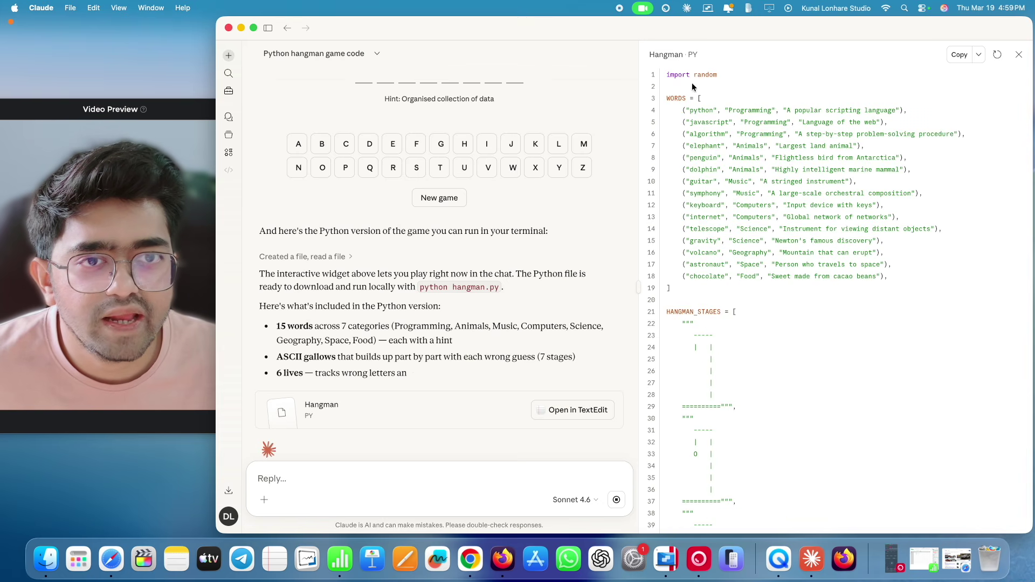
{"action": "left_click_drag", "start_coordinate": [667, 72], "coordinate": [693, 73]}
{"action": "double_click", "coordinate": [707, 76]}
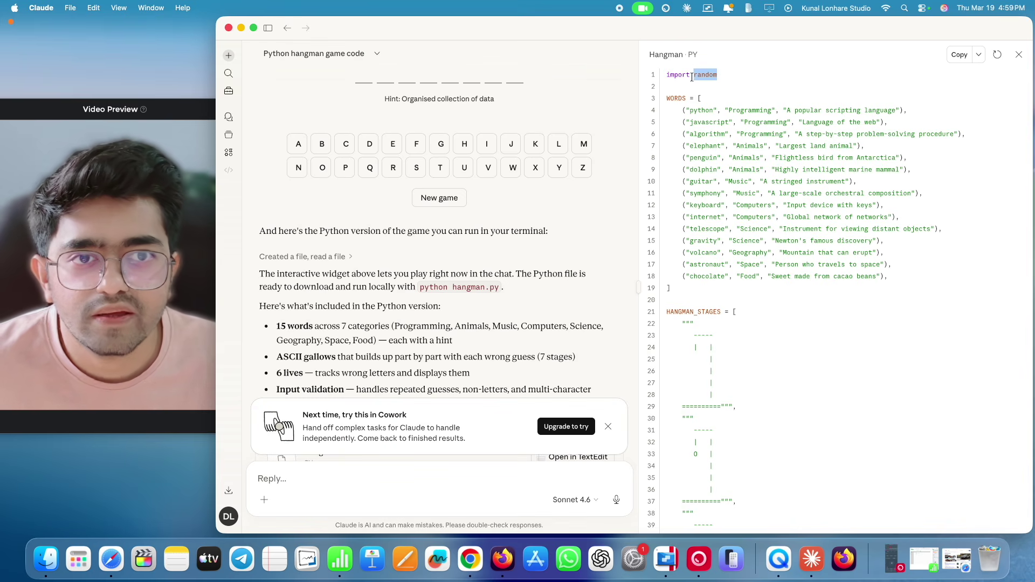
{"action": "scroll", "coordinate": [717, 280], "scroll_direction": "down", "scroll_amount": 10}
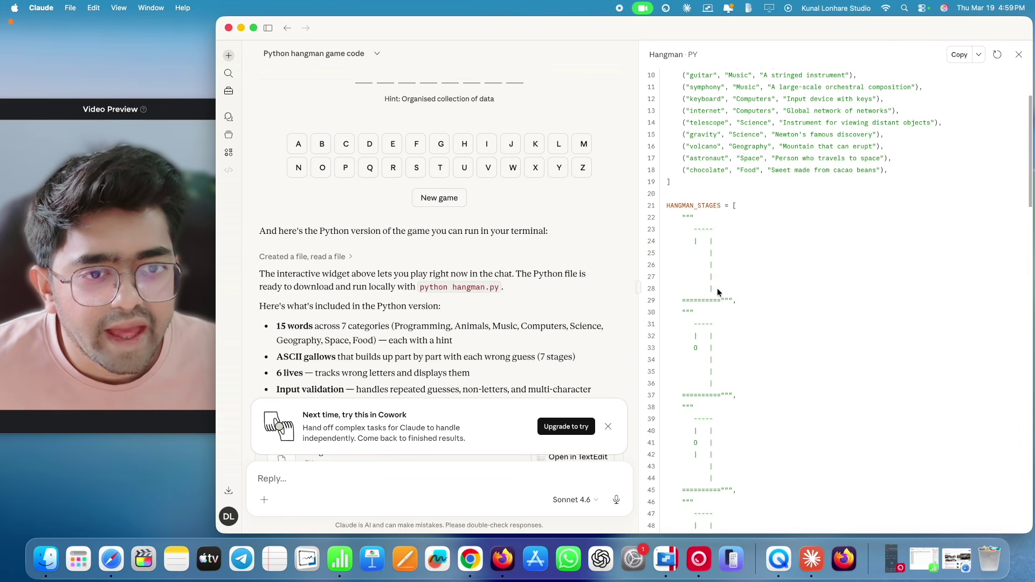
{"action": "scroll", "coordinate": [718, 290], "scroll_direction": "down", "scroll_amount": 20}
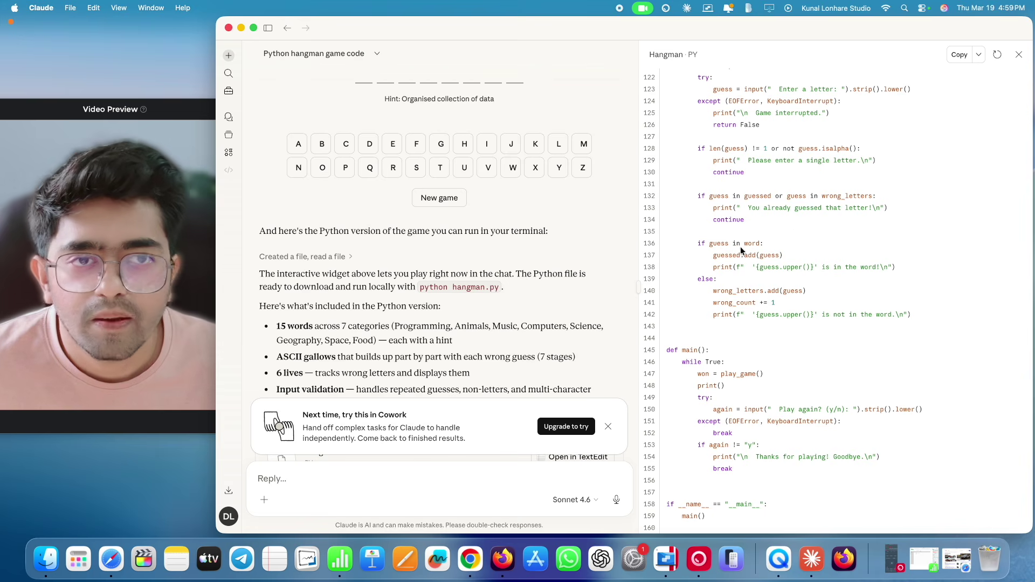
- Copy the Hangman code into a blank TextEdit document and discard that document without saving
{"action": "left_click", "coordinate": [959, 55]}
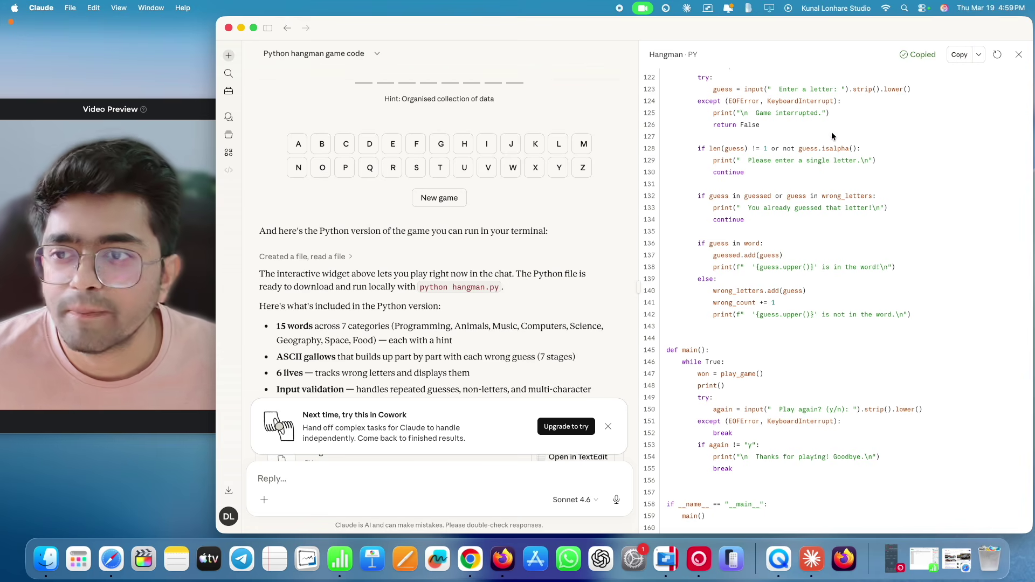
{"action": "left_click", "coordinate": [274, 560]}
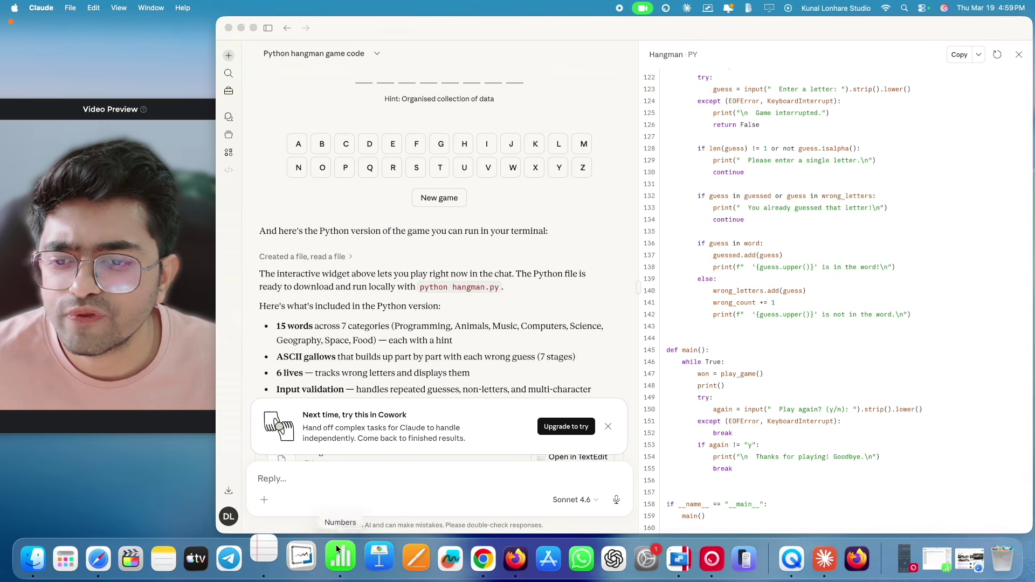
{"action": "key", "text": "super+v"}
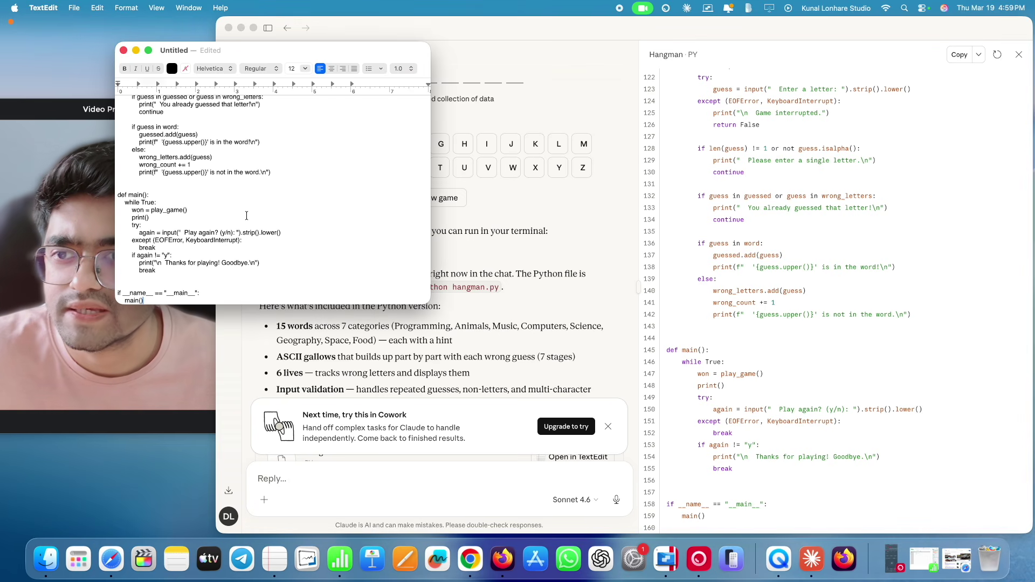
{"action": "scroll", "coordinate": [247, 213], "scroll_direction": "up", "scroll_amount": 20}
{"action": "scroll", "coordinate": [211, 213], "scroll_direction": "down", "scroll_amount": 15}
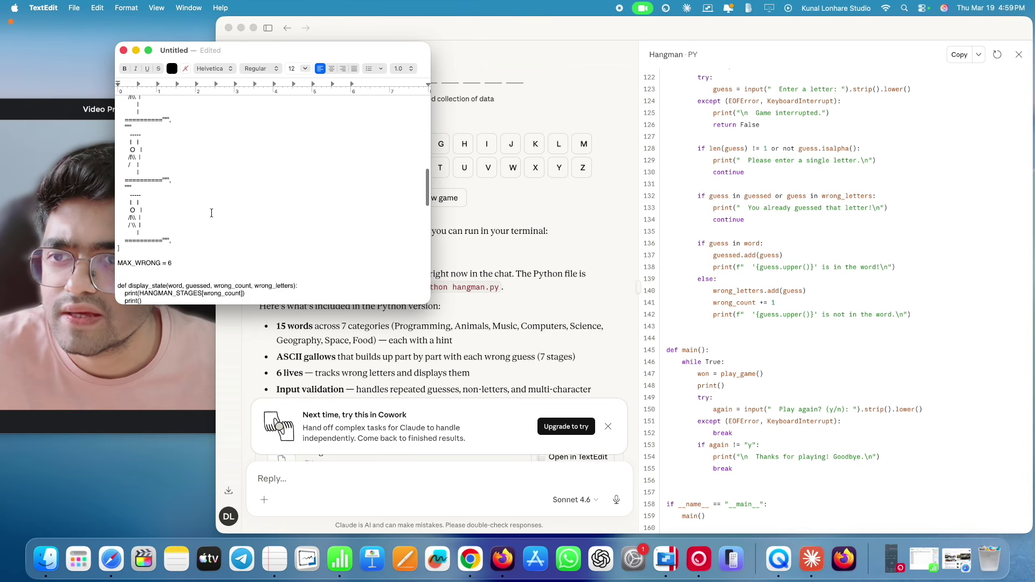
{"action": "scroll", "coordinate": [212, 213], "scroll_direction": "up", "scroll_amount": 10}
{"action": "scroll", "coordinate": [194, 194], "scroll_direction": "down", "scroll_amount": 20}
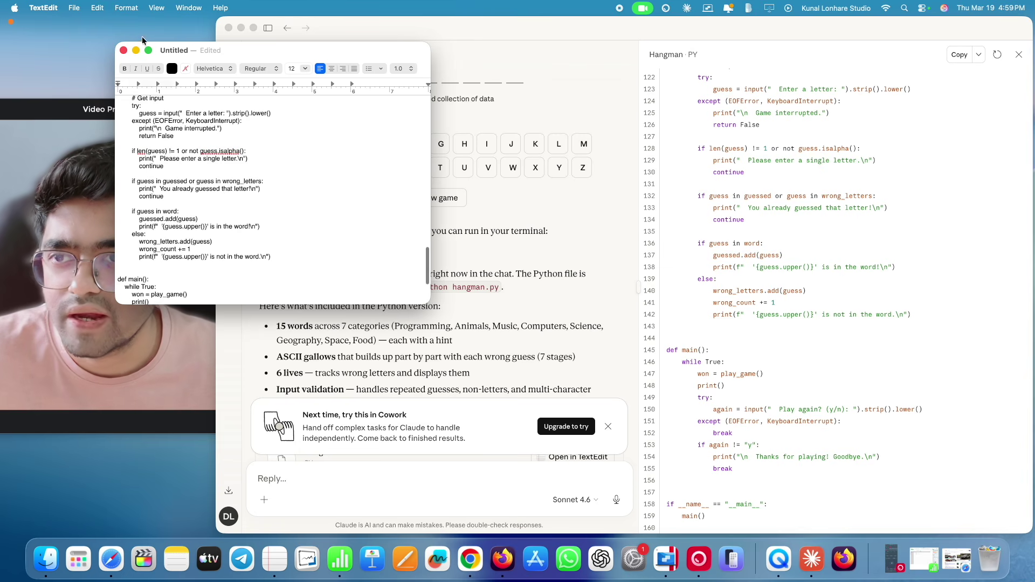
{"action": "left_click", "coordinate": [123, 50]}
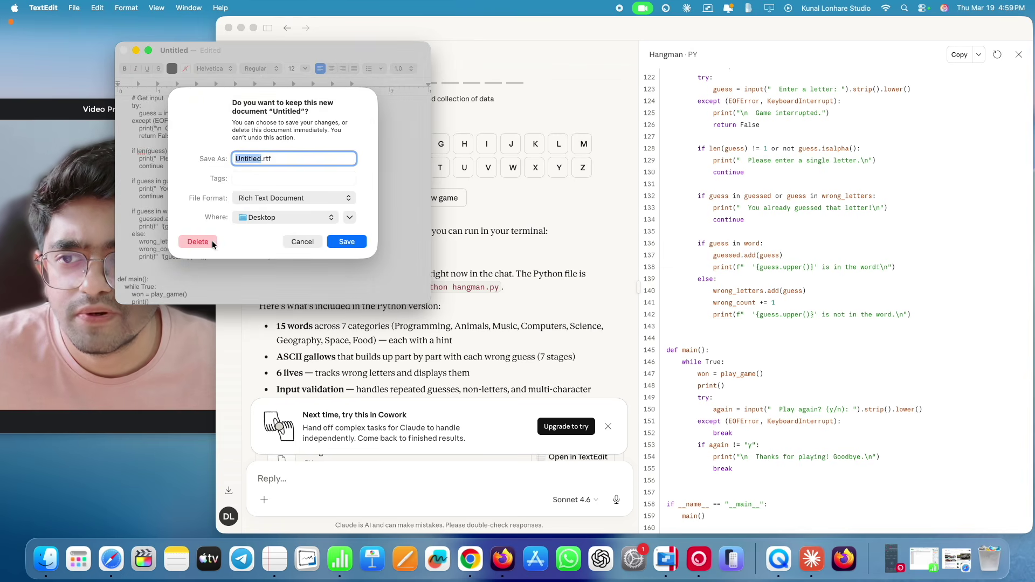
{"action": "left_click", "coordinate": [199, 241]}
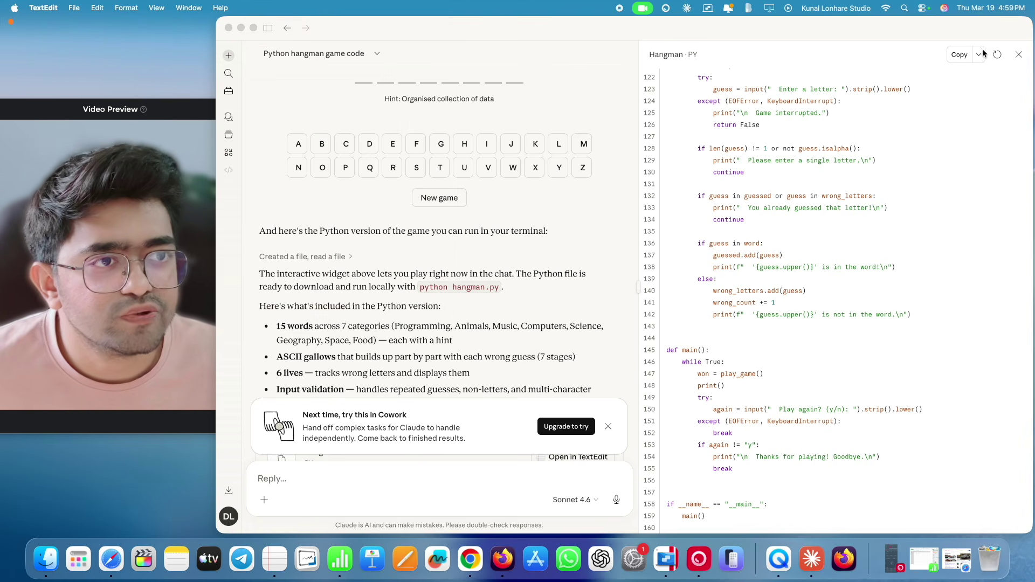
- Examine the download and publish options for the Hangman file and return to the beginning of its code
{"action": "left_click", "coordinate": [979, 54]}
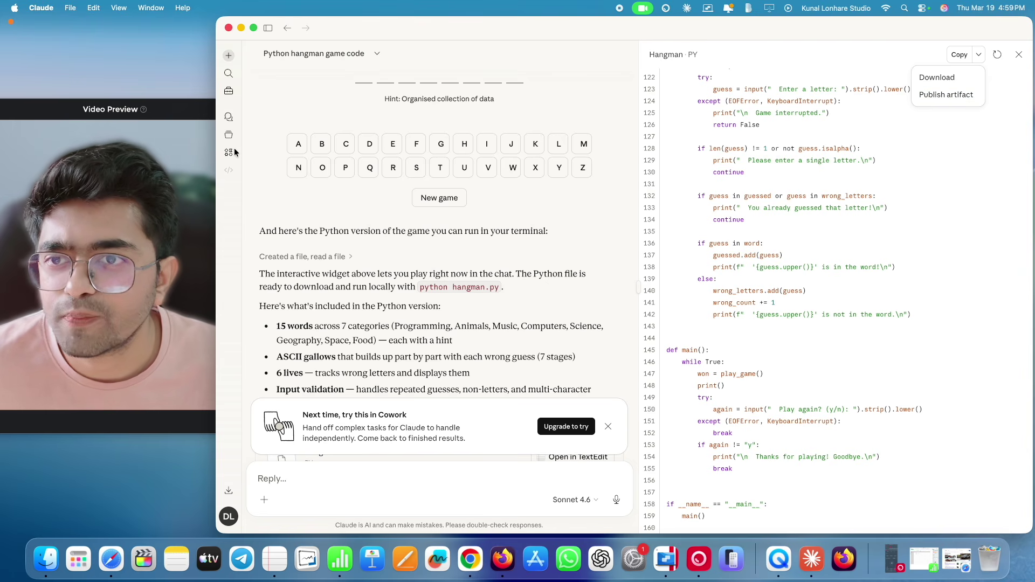
{"action": "left_click", "coordinate": [839, 184]}
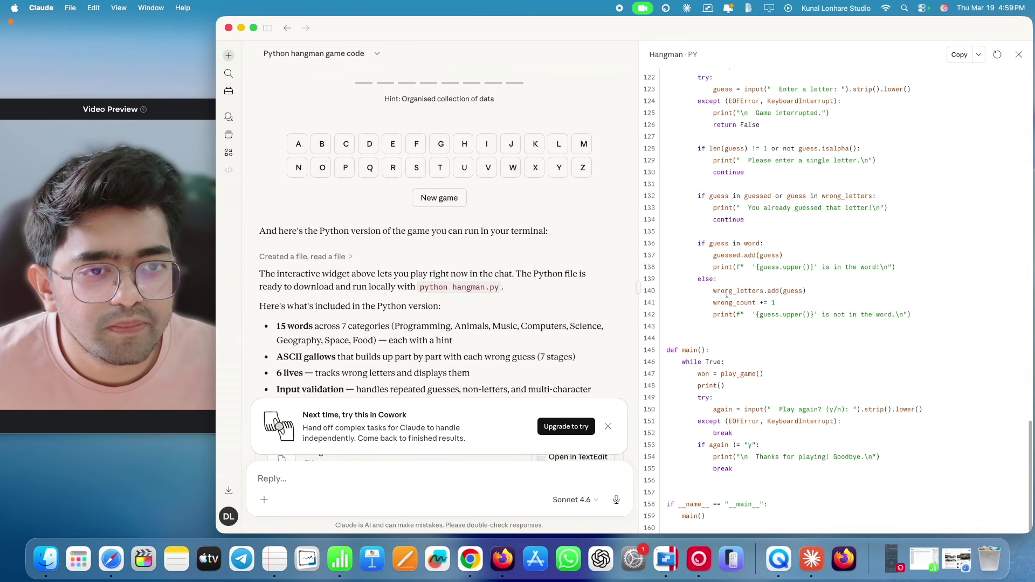
{"action": "scroll", "coordinate": [778, 255], "scroll_direction": "up", "scroll_amount": 20}
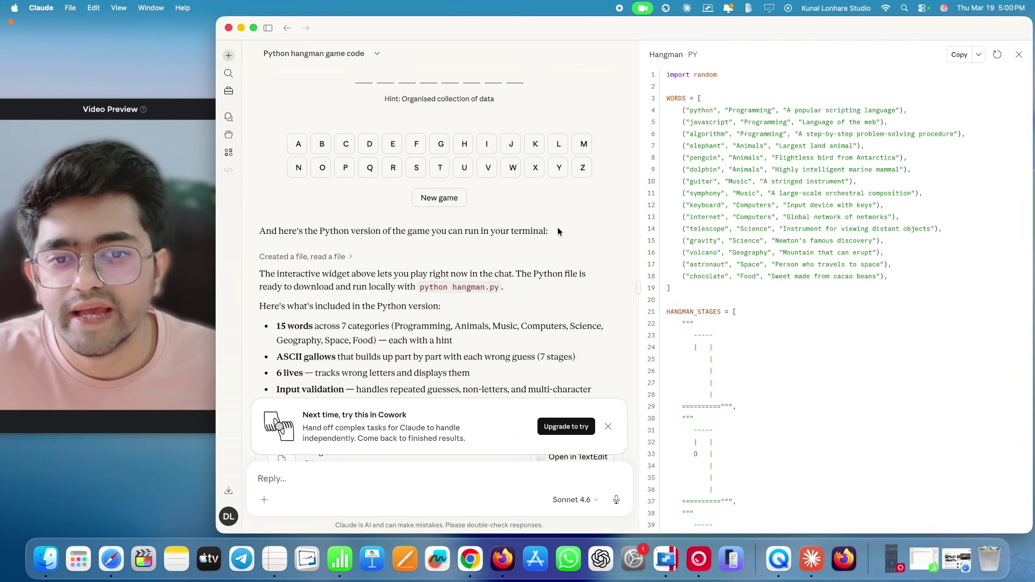
- Dismiss the Cowork suggestion and close the Hangman code view beside the chat
{"action": "left_click", "coordinate": [609, 428]}
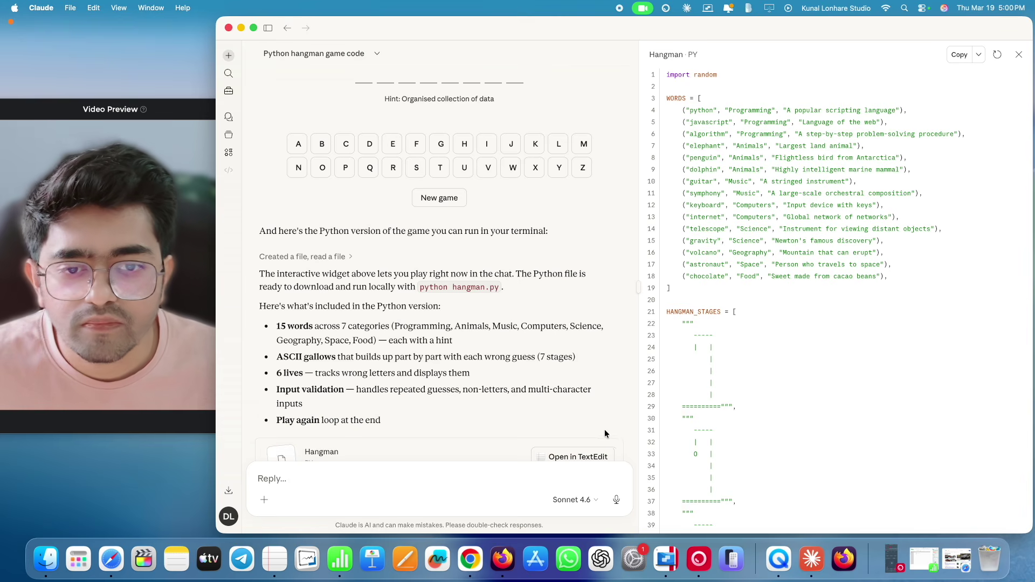
{"action": "scroll", "coordinate": [553, 409], "scroll_direction": "down", "scroll_amount": 4}
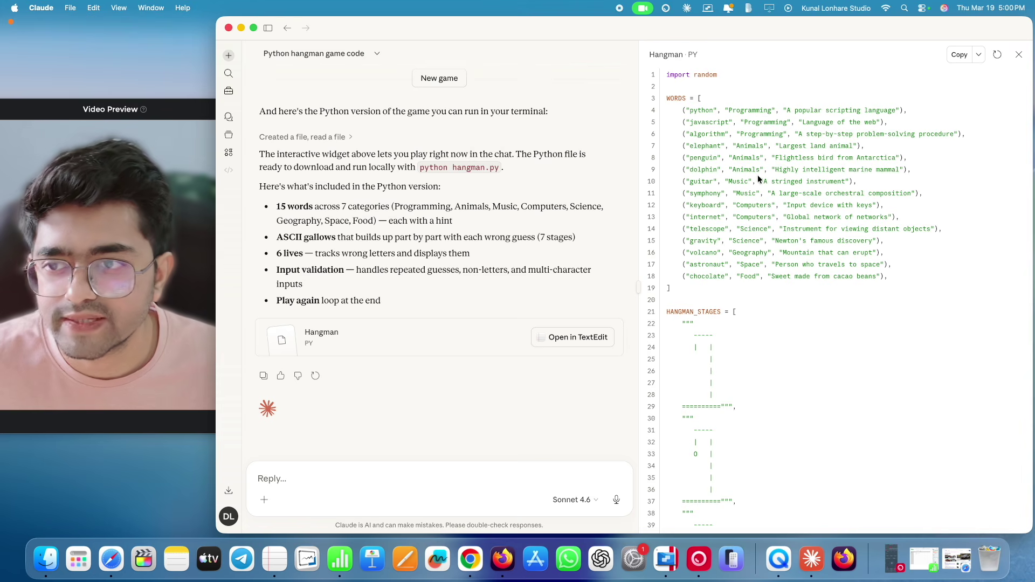
{"action": "left_click", "coordinate": [1019, 56]}
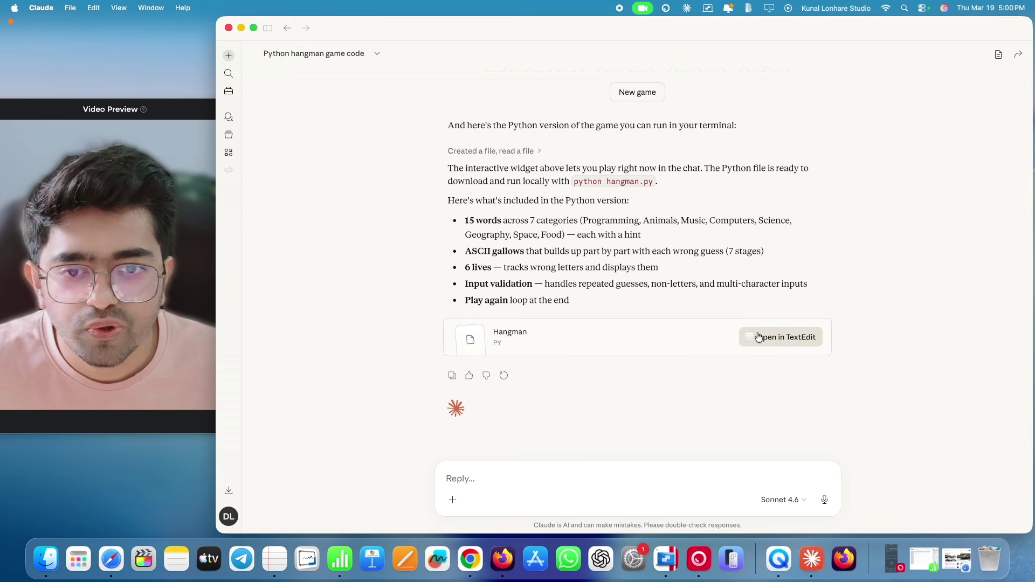
- Open the generated Hangman file in TextEdit from the chat, view it, and close it to return to Claude
{"action": "left_click", "coordinate": [786, 338]}
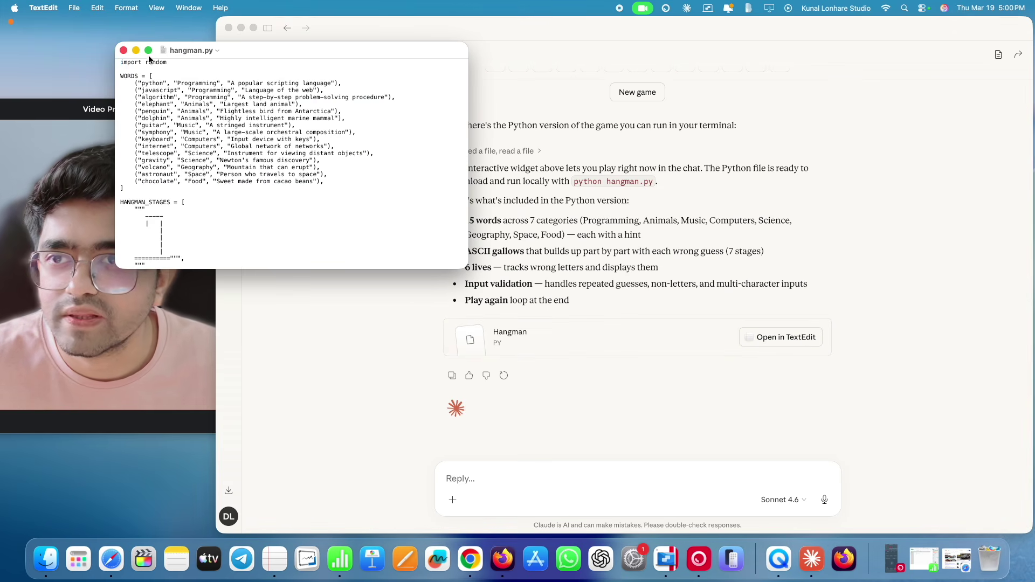
{"action": "left_click", "coordinate": [123, 50]}
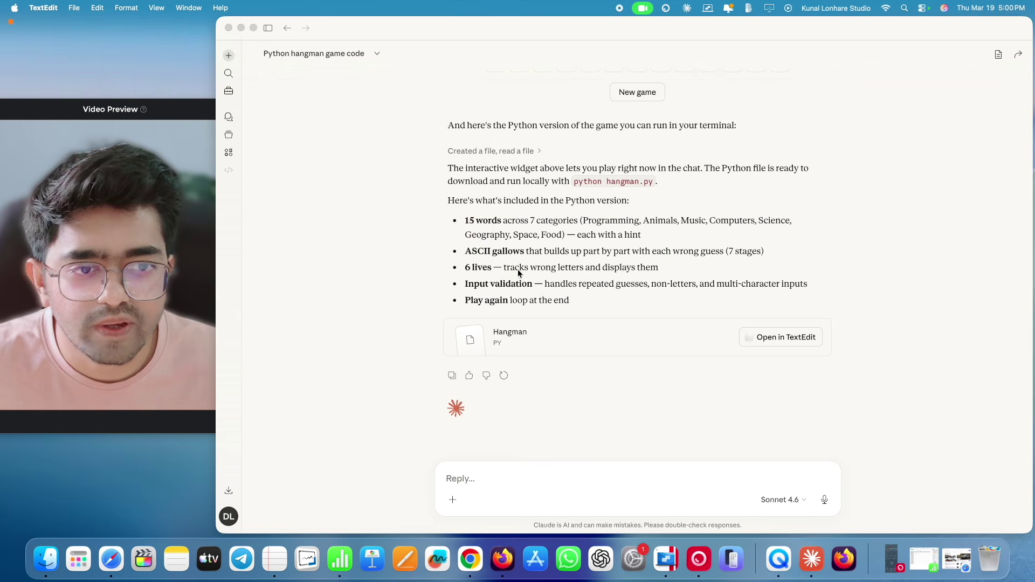
{"action": "left_click", "coordinate": [708, 272]}
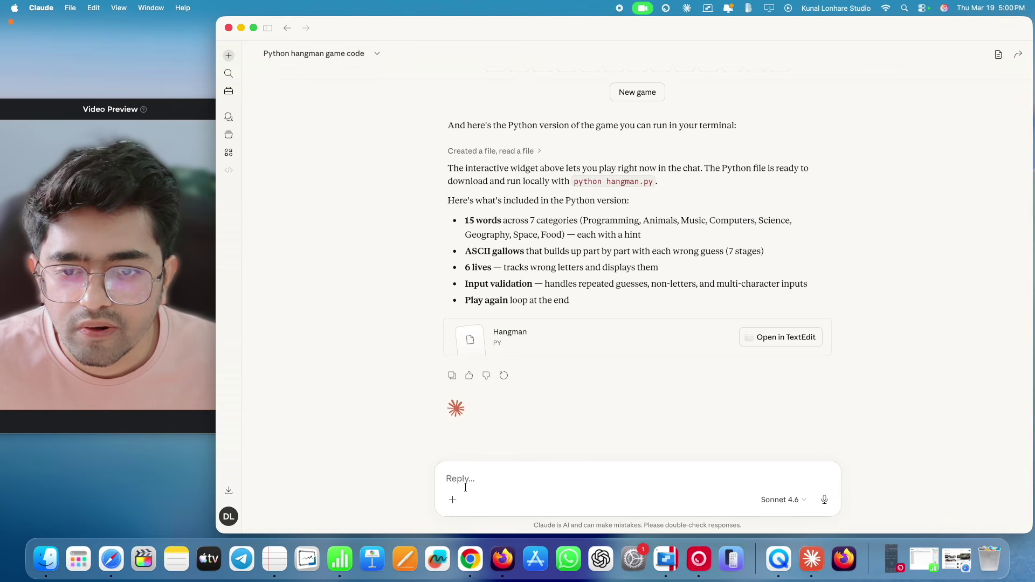
- Start a new chat and examine the message options for files, projects, web search, styles and connectors
{"action": "left_click", "coordinate": [229, 56]}
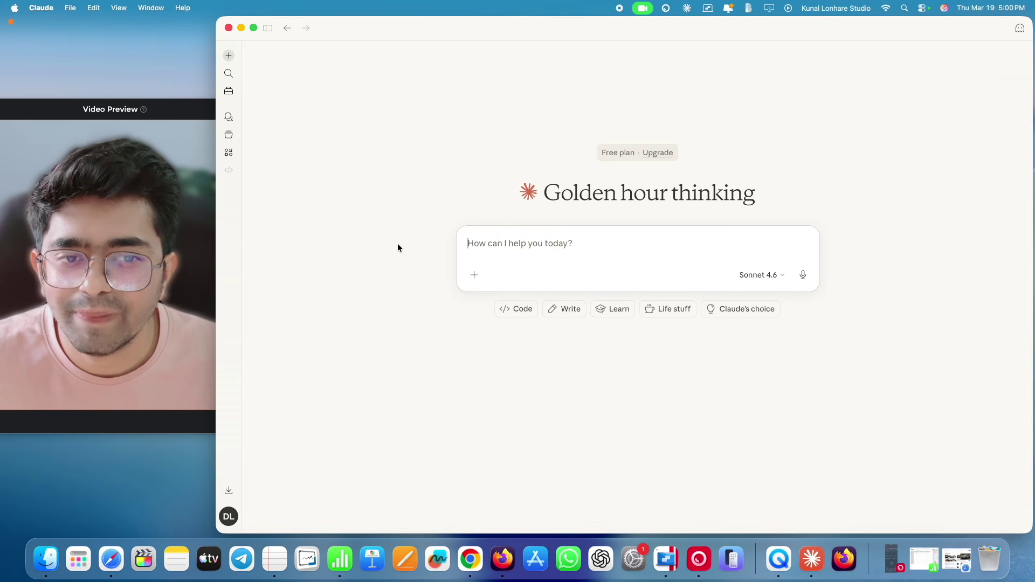
{"action": "left_click", "coordinate": [474, 275]}
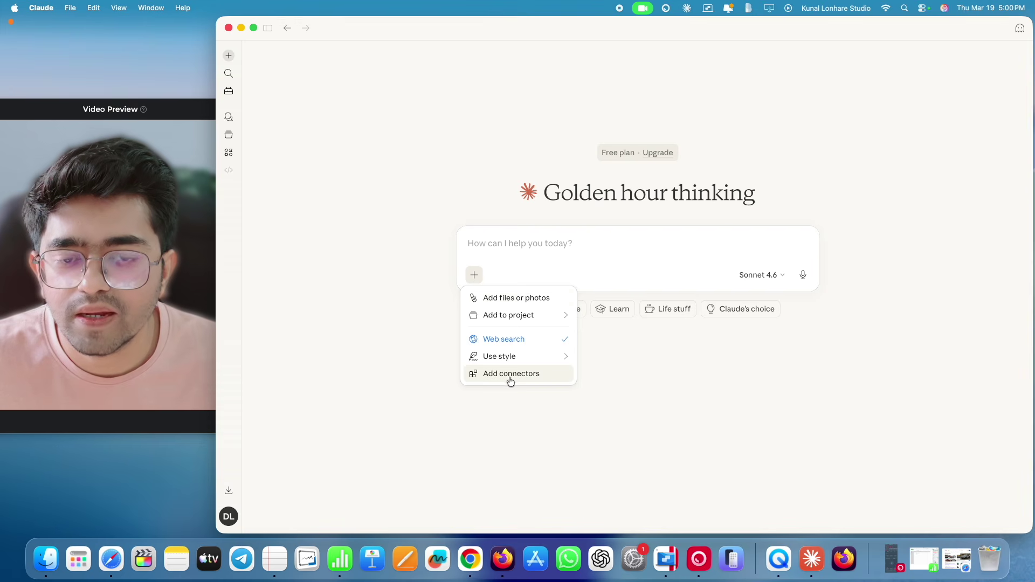
{"action": "mouse_move", "coordinate": [511, 321]}
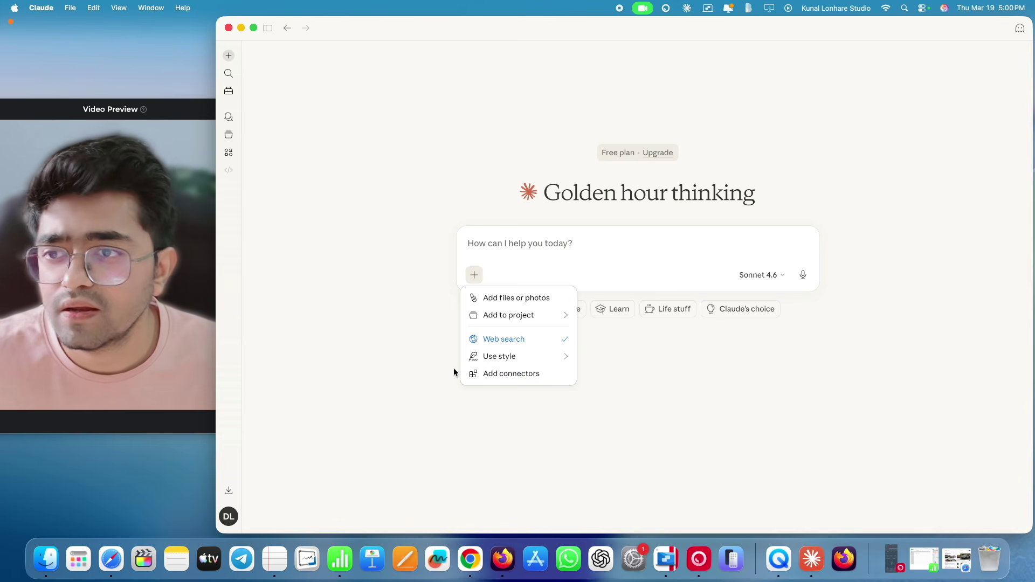
{"action": "left_click", "coordinate": [484, 368]}
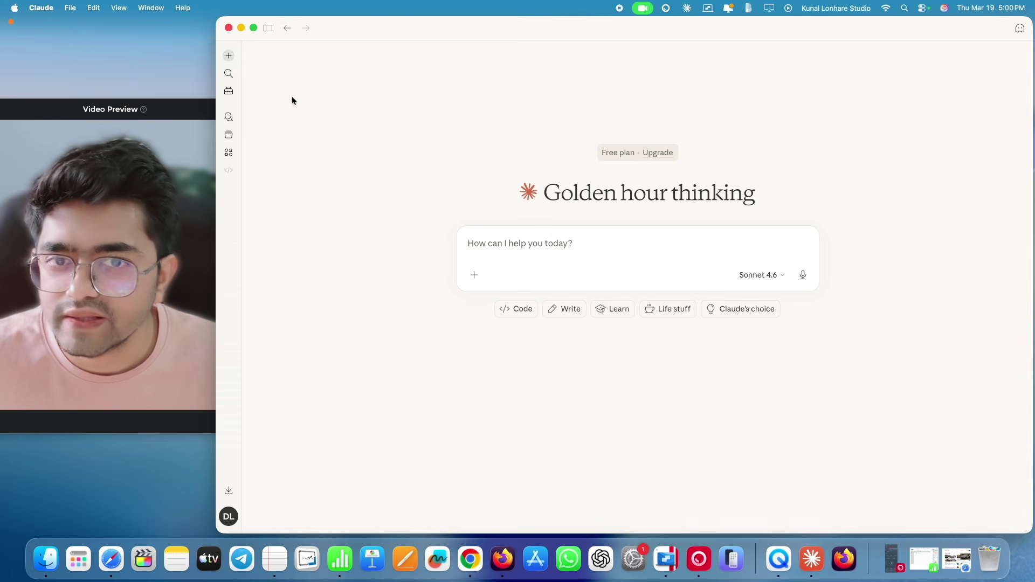
{"action": "left_click", "coordinate": [474, 275]}
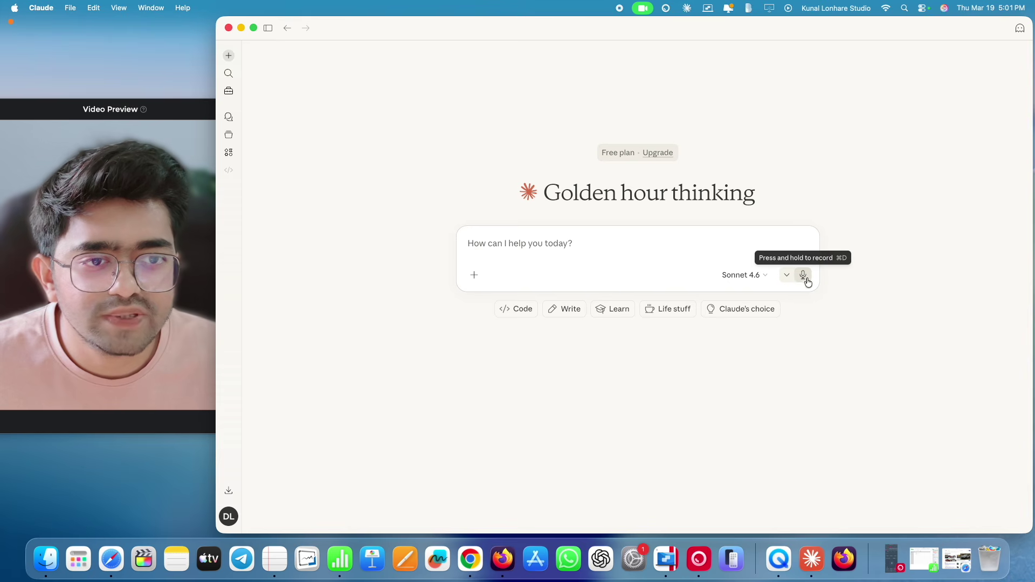
- Allow Claude to access the microphone for voice dictation and examine the available input devices
{"action": "left_click", "coordinate": [787, 276]}
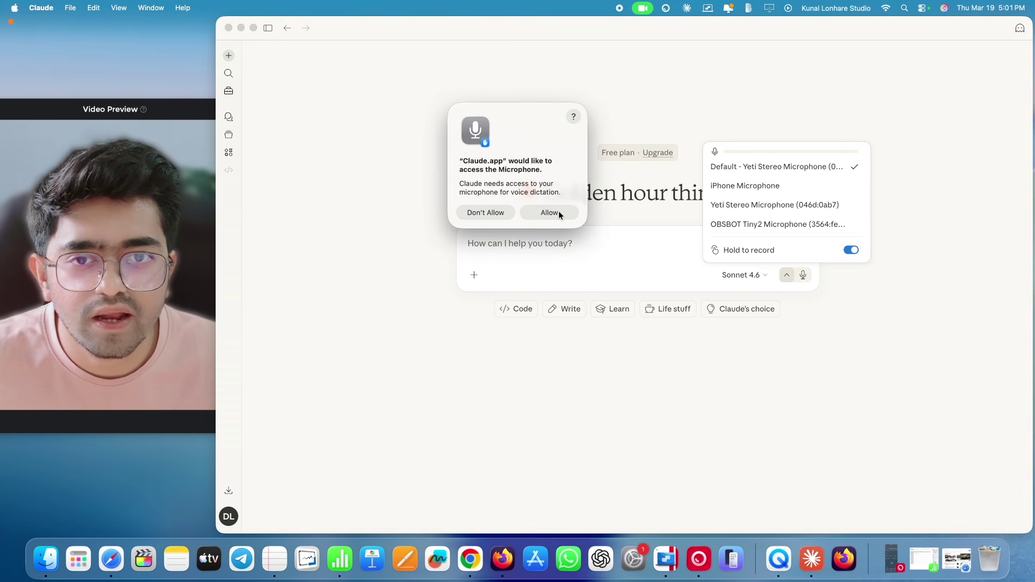
{"action": "left_click", "coordinate": [550, 213]}
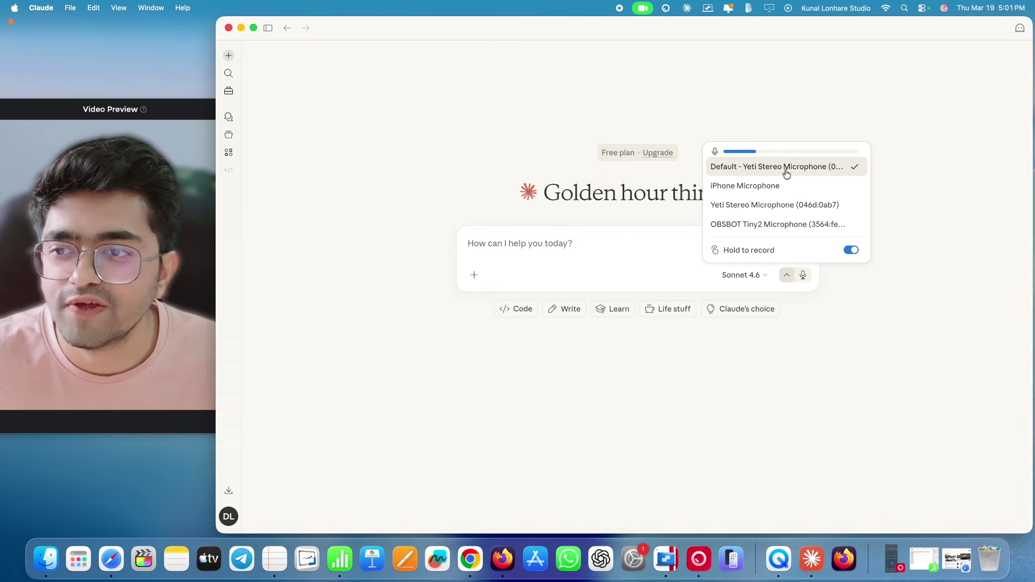
{"action": "left_click", "coordinate": [875, 297]}
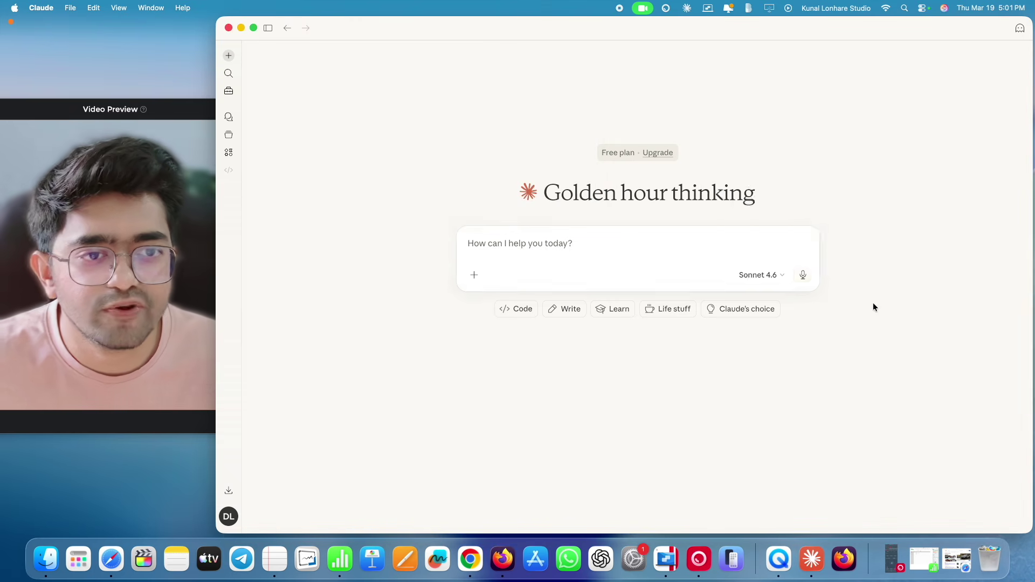
- Dictate and send the prompt "Can you help me, by writing a dummy Python code?" and read through the reply
{"action": "left_click", "coordinate": [804, 276]}
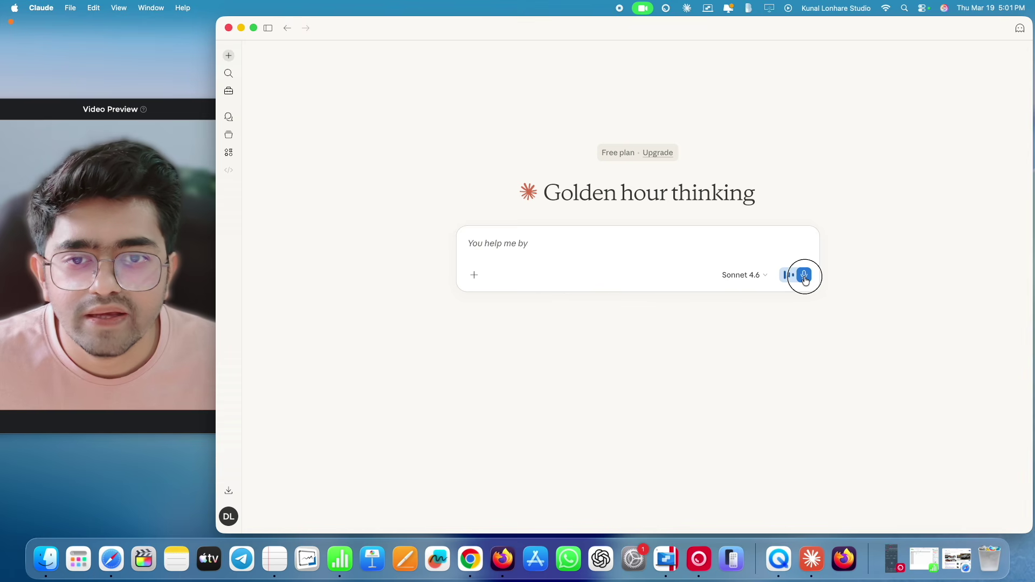
{"action": "left_click", "coordinate": [804, 276]}
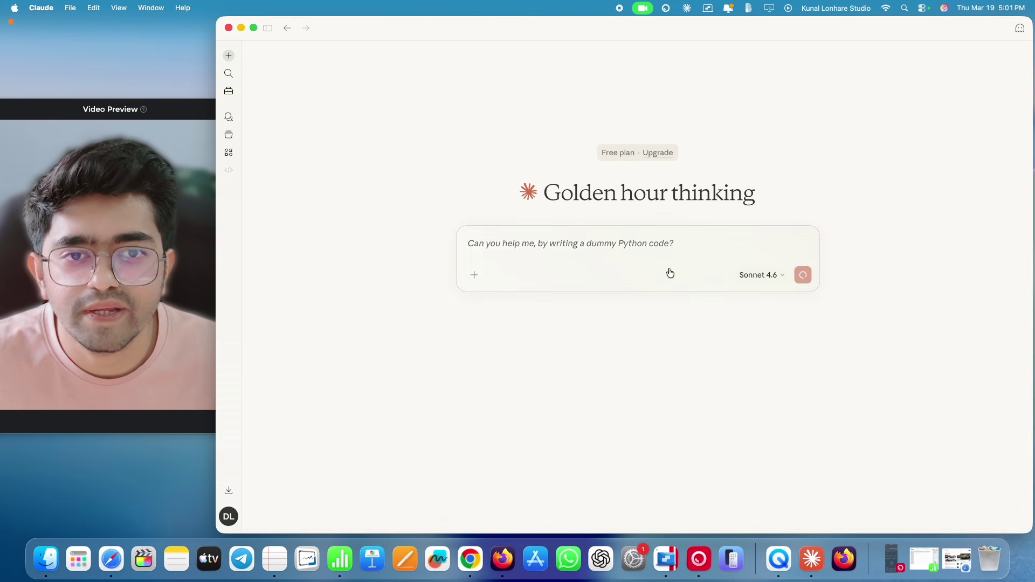
{"action": "key", "text": "Return"}
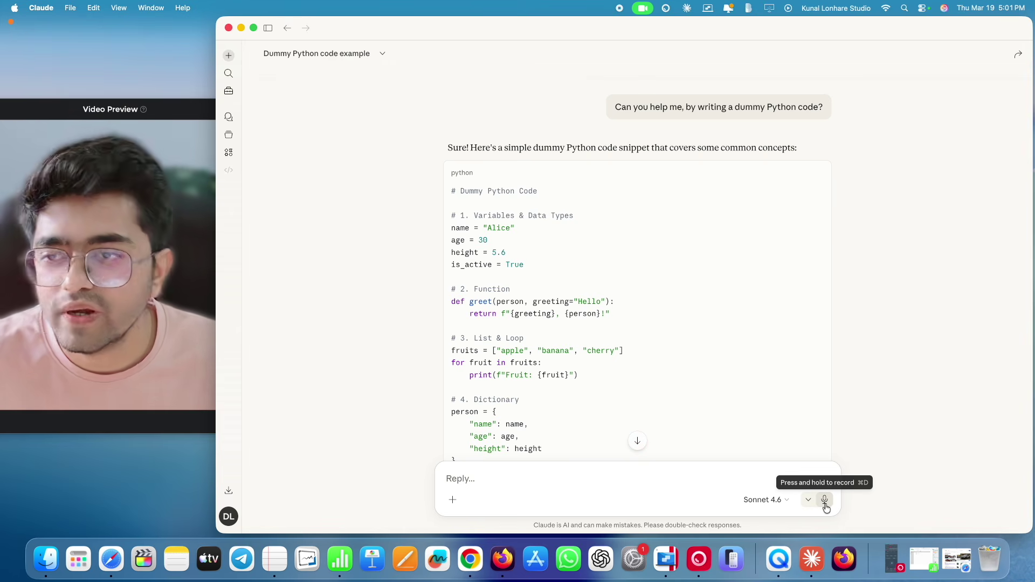
{"action": "scroll", "coordinate": [588, 403], "scroll_direction": "down", "scroll_amount": 7}
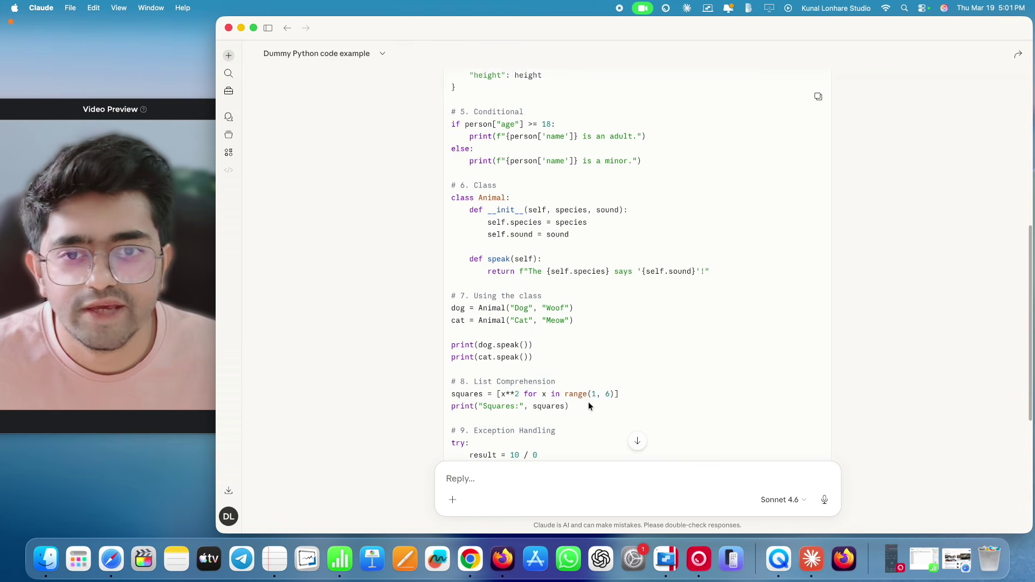
{"action": "scroll", "coordinate": [588, 402], "scroll_direction": "down", "scroll_amount": 5}
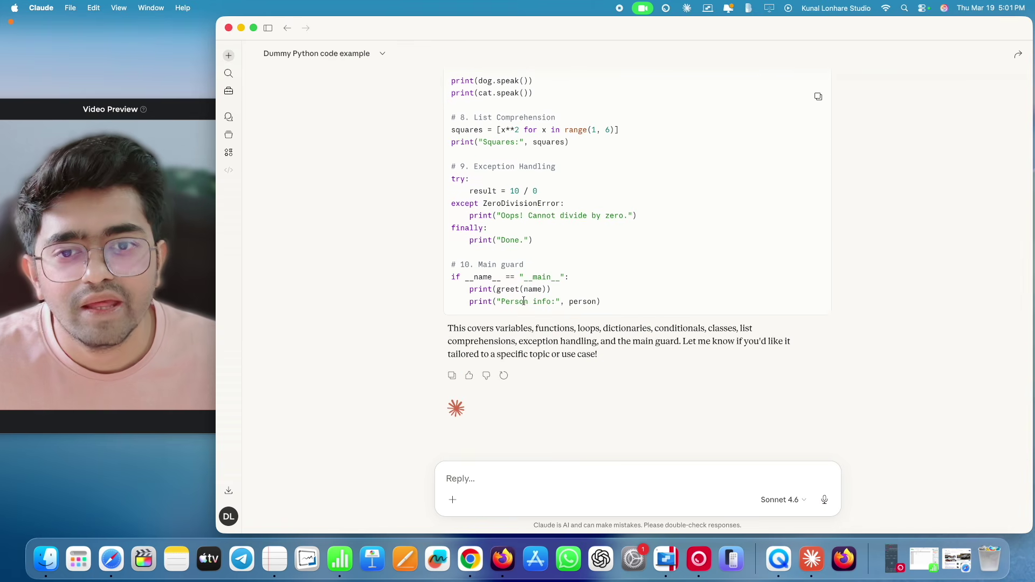
{"action": "scroll", "coordinate": [524, 301], "scroll_direction": "up", "scroll_amount": 7}
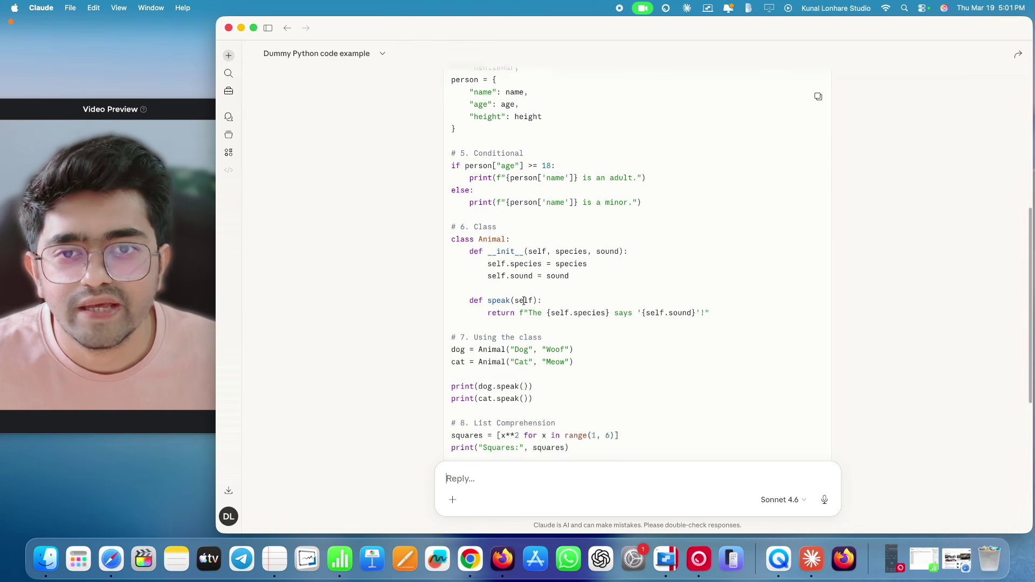
- In a new chat, dictate a prompt for a bullet-point children's story script about a boy struggling to join a football game, and clear the text
{"action": "left_click", "coordinate": [228, 57]}
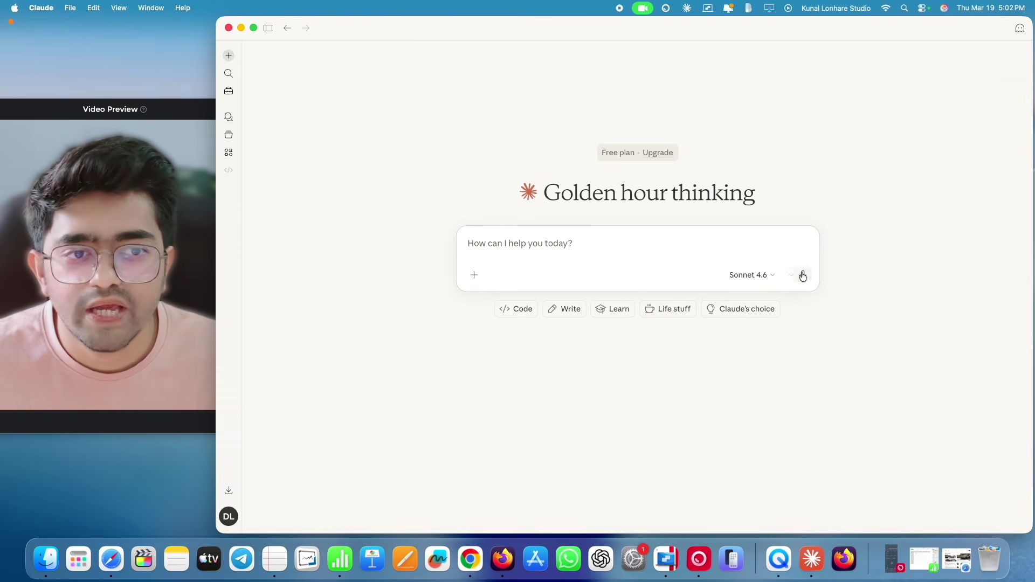
{"action": "left_click_drag", "start_coordinate": [803, 276], "coordinate": [805, 273]}
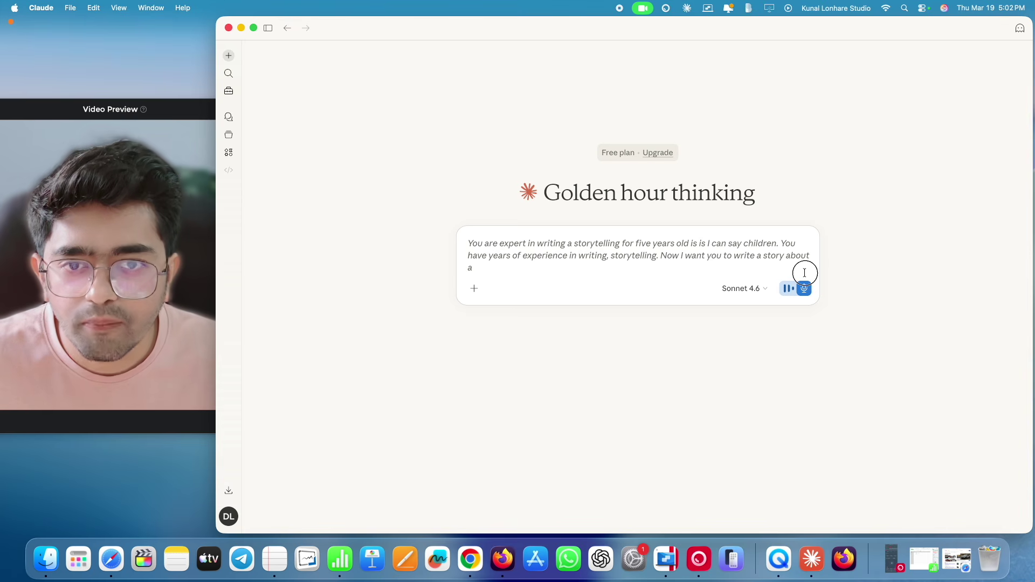
{"action": "left_click_drag", "start_coordinate": [804, 273], "coordinate": [805, 273]}
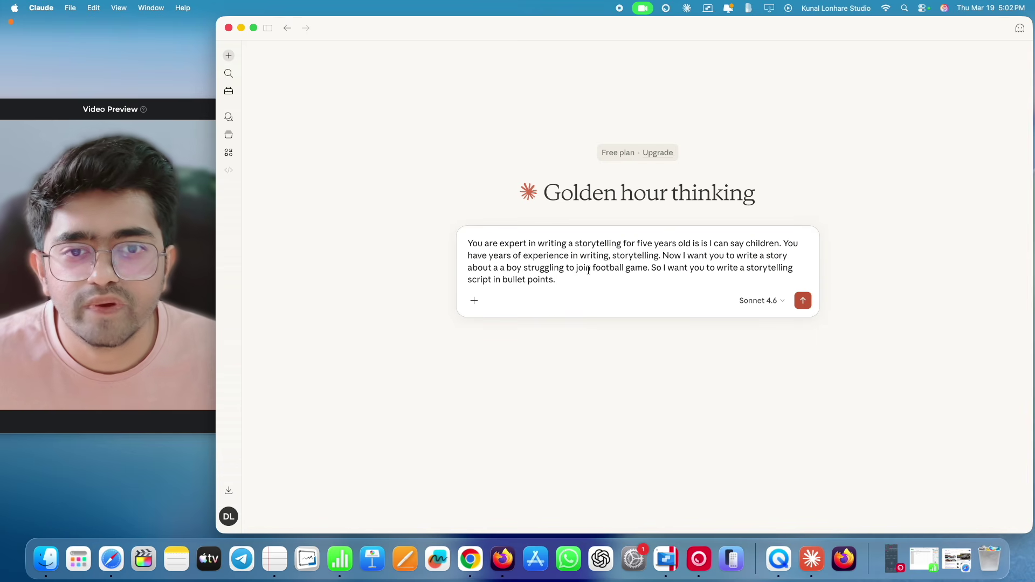
{"action": "key", "text": "super+a"}
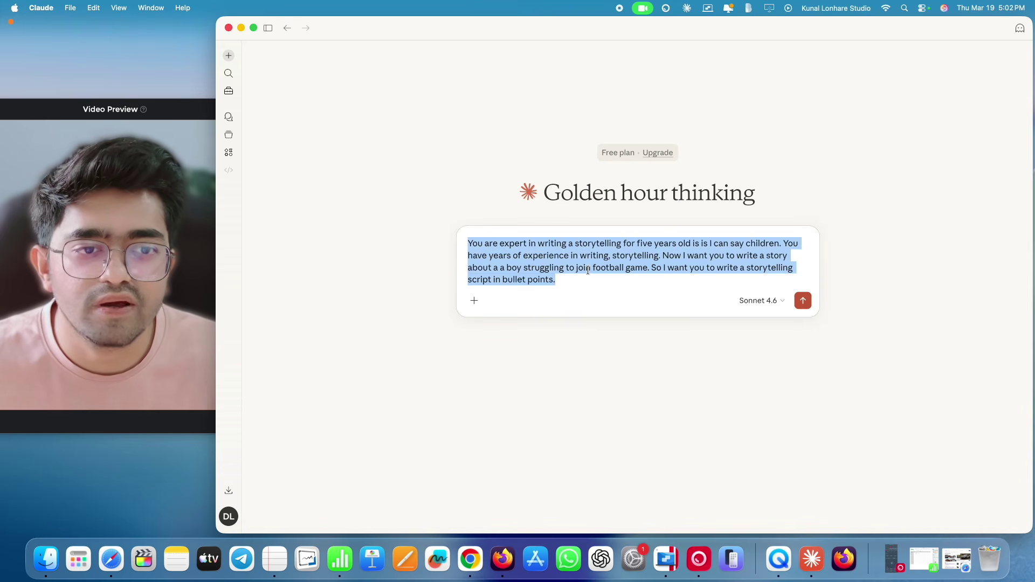
{"action": "key", "text": "BackSpace"}
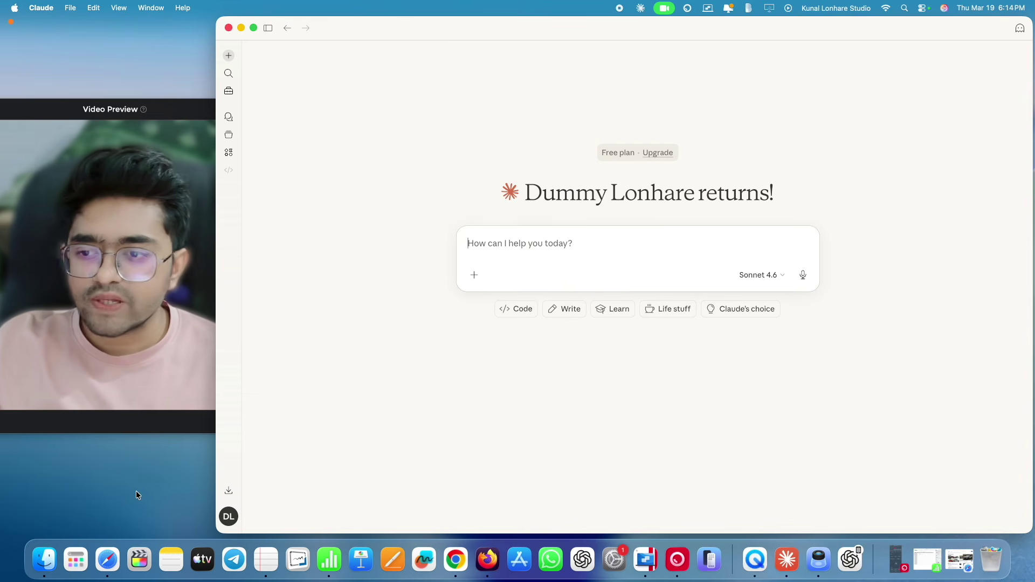
- Open projects.png from the Claude > Basics > Projects folder on the Desktop and move its window to uncover Claude
{"action": "left_click", "coordinate": [44, 559]}
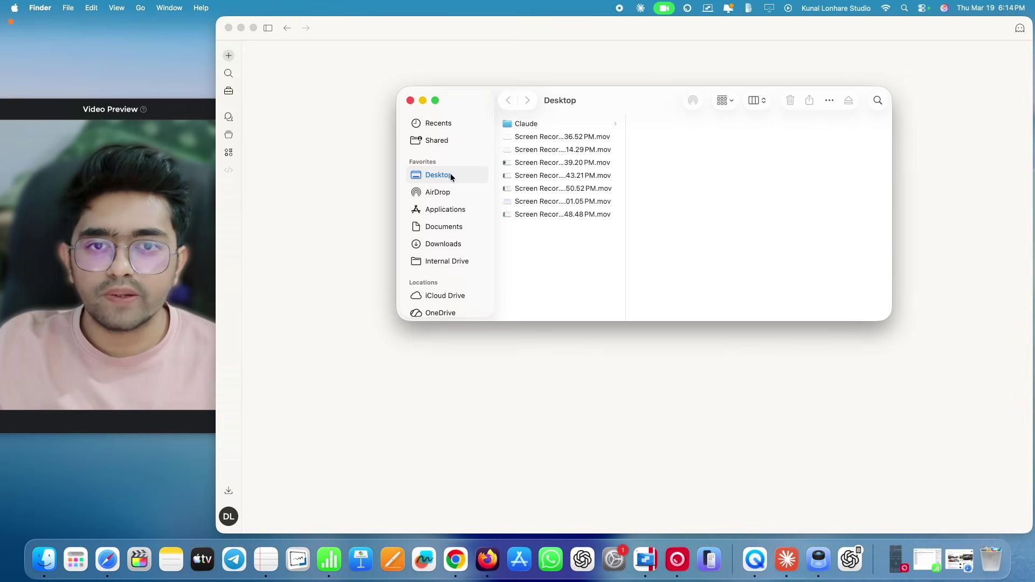
{"action": "left_click", "coordinate": [530, 127]}
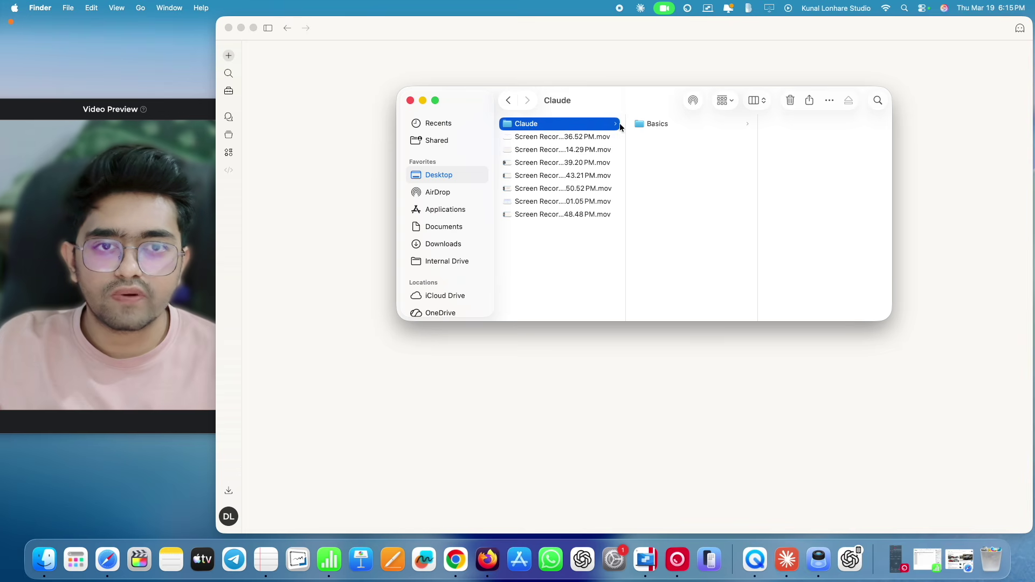
{"action": "left_click", "coordinate": [677, 124]}
{"action": "left_click", "coordinate": [788, 125]}
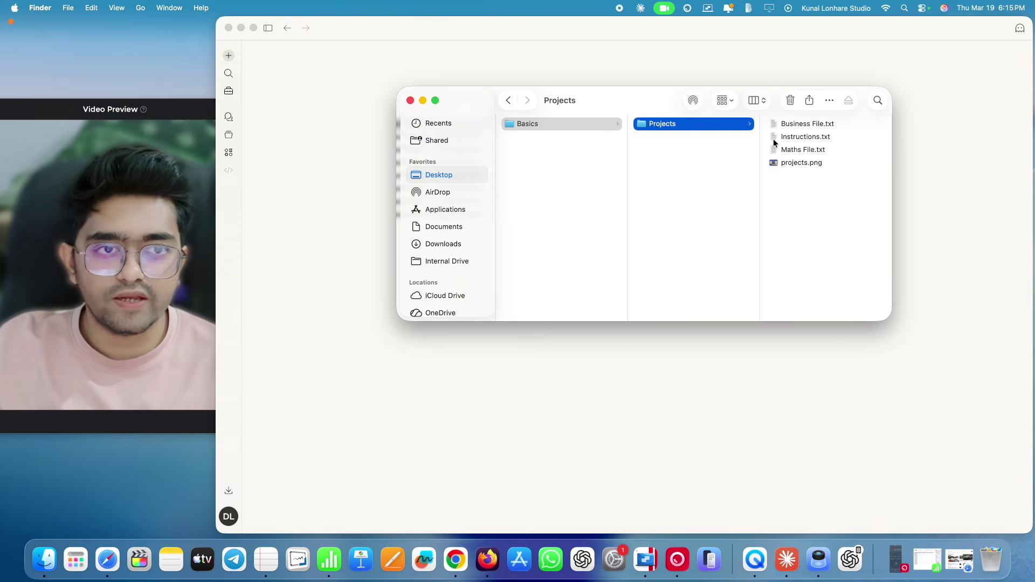
{"action": "double_click", "coordinate": [798, 163]}
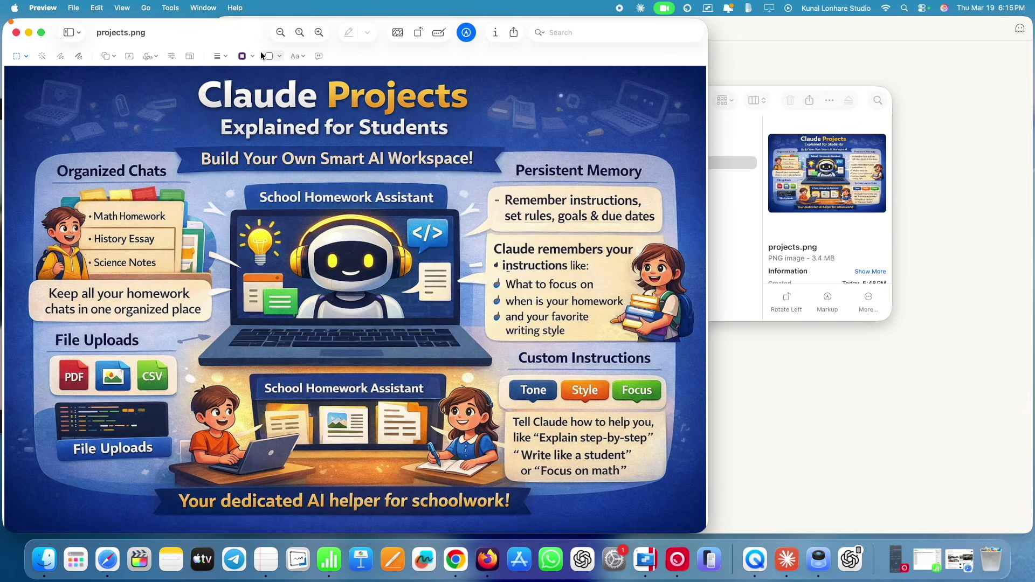
{"action": "left_click_drag", "start_coordinate": [238, 34], "coordinate": [650, 35]}
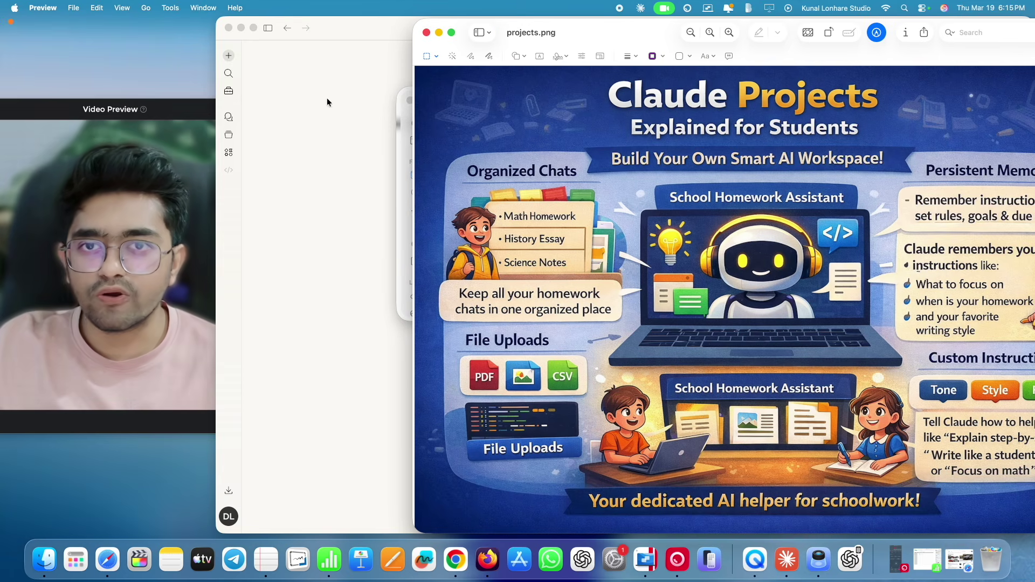
- Switch to Claude and look over the new message's options, including adding the chat to a project and the styles
{"action": "left_click", "coordinate": [348, 30]}
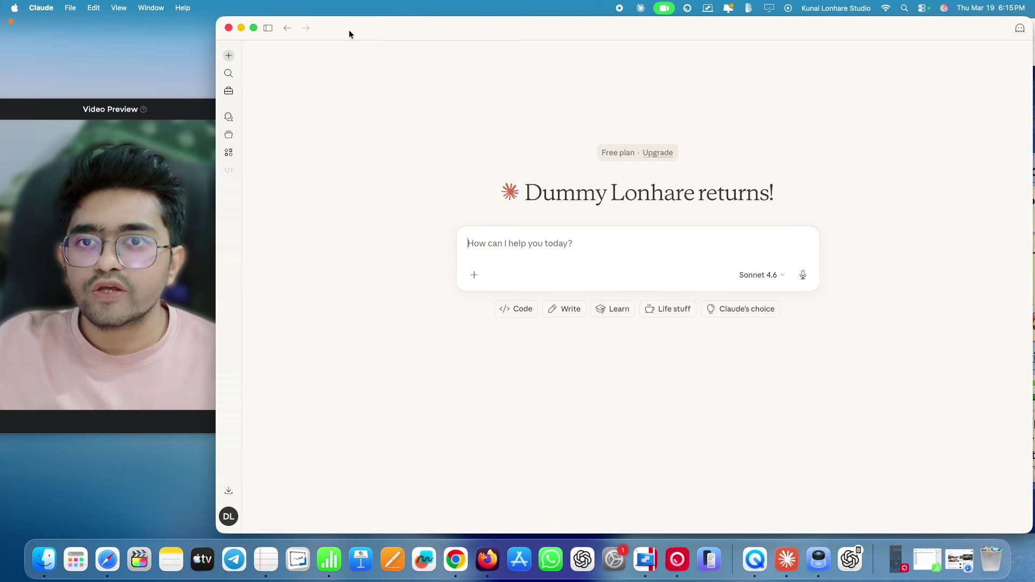
{"action": "left_click", "coordinate": [475, 276]}
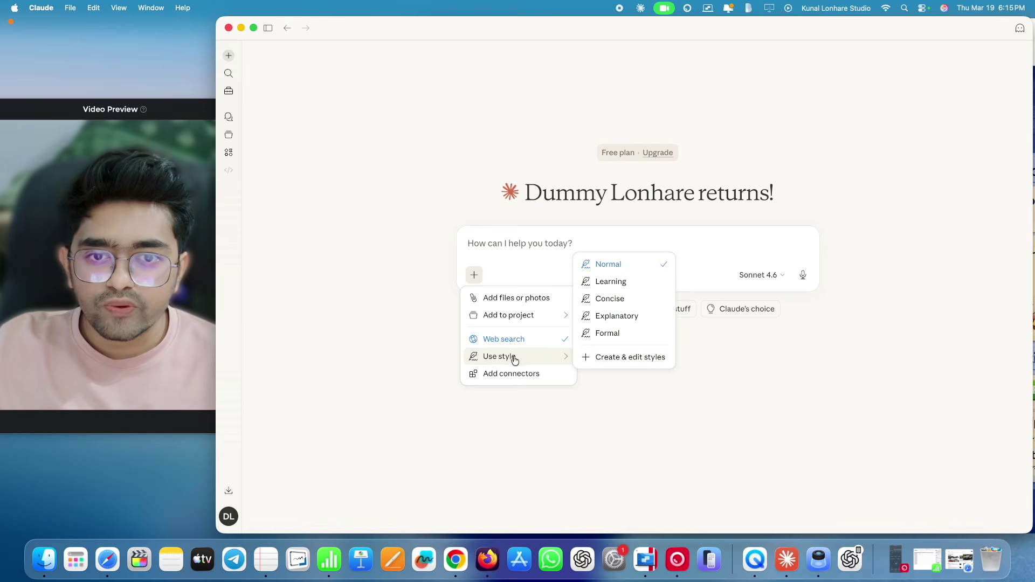
{"action": "mouse_move", "coordinate": [532, 318]}
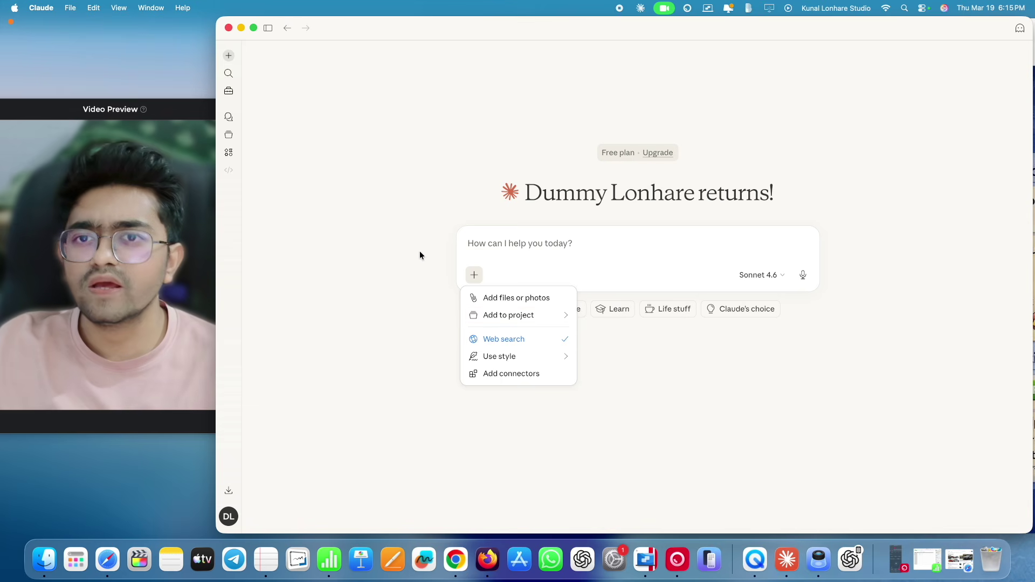
{"action": "key", "text": "Escape"}
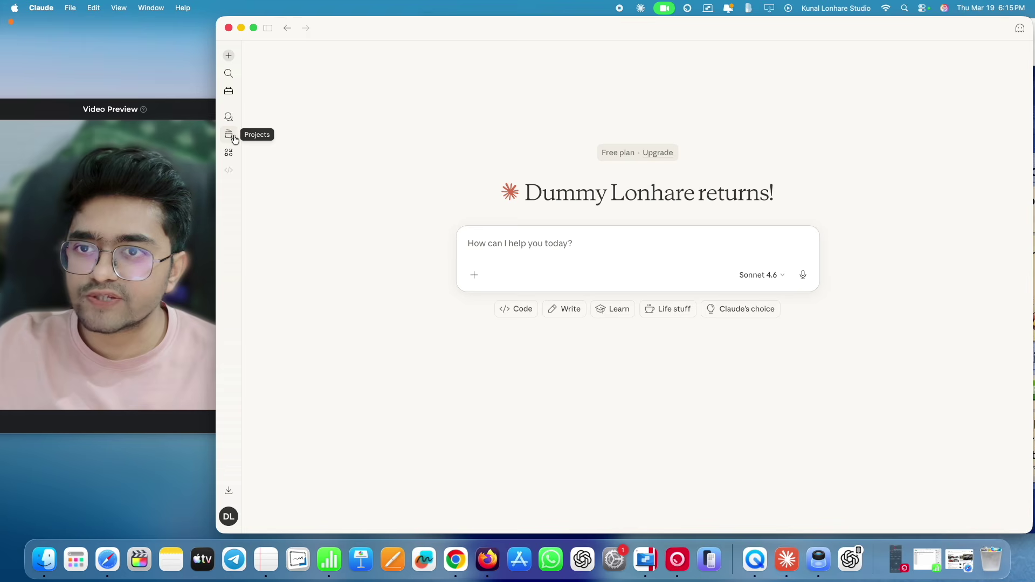
- Mark the Projects entry with a red pen stroke, clear the mark, and open the Projects page
{"action": "key", "text": "ctrl+shift+a"}
{"action": "mouse_move", "coordinate": [236, 128]}
{"action": "left_mouse_down"}
{"action": "mouse_move", "coordinate": [213, 136]}
{"action": "mouse_move", "coordinate": [240, 139]}
{"action": "left_mouse_up"}
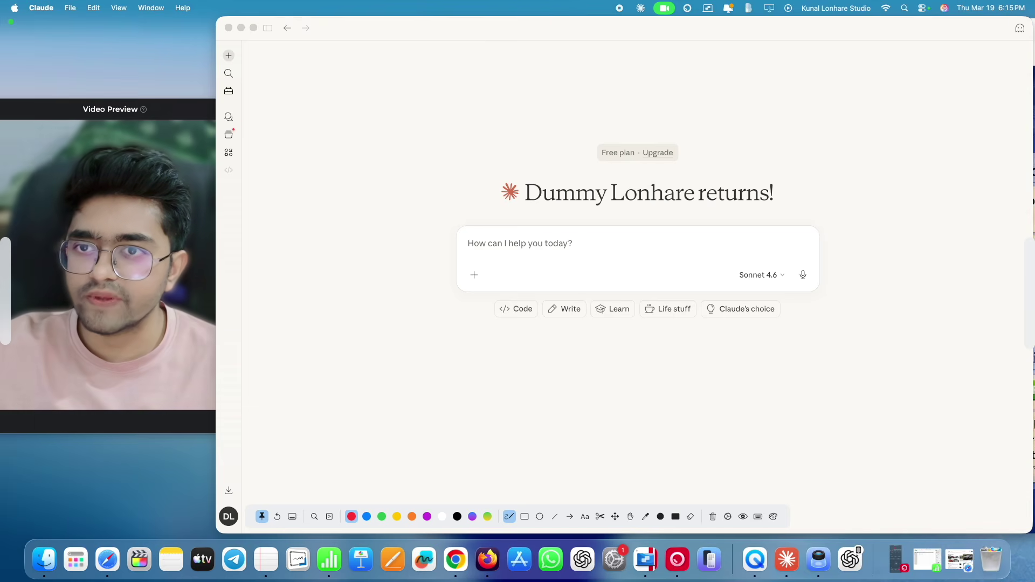
{"action": "key", "text": "Escape"}
{"action": "left_click", "coordinate": [229, 138]}
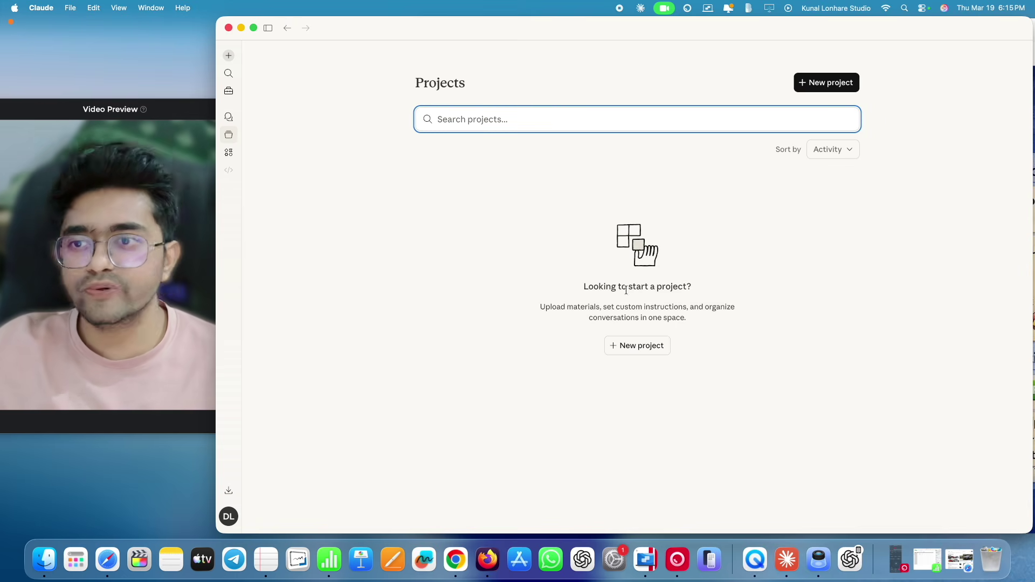
- Underline "Upload materials", "instructions" and "conversations" in red in the empty Projects page's description, and clear the annotations
{"action": "key", "text": "ctrl+shift+a"}
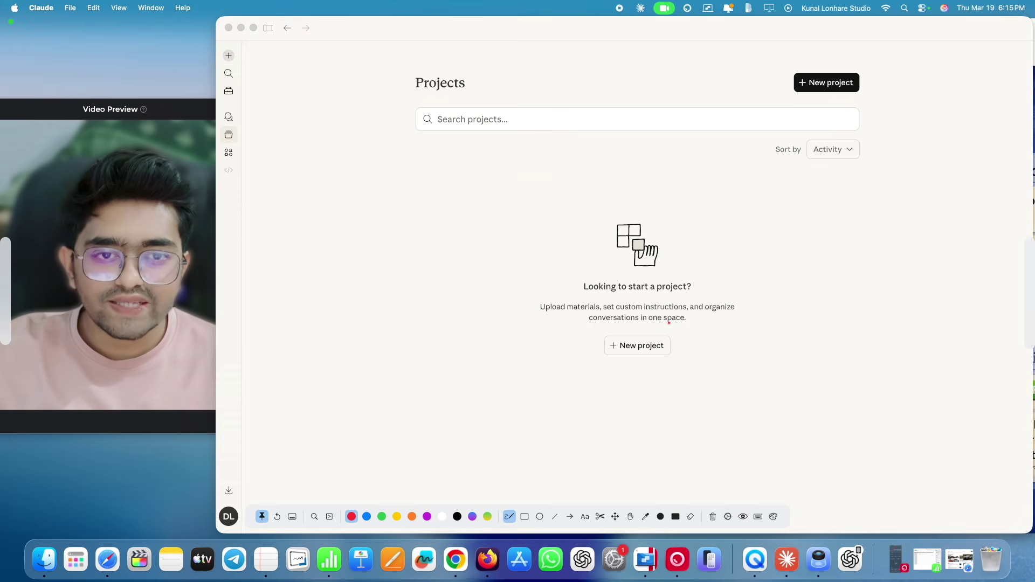
{"action": "left_click_drag", "start_coordinate": [641, 315], "coordinate": [675, 309]}
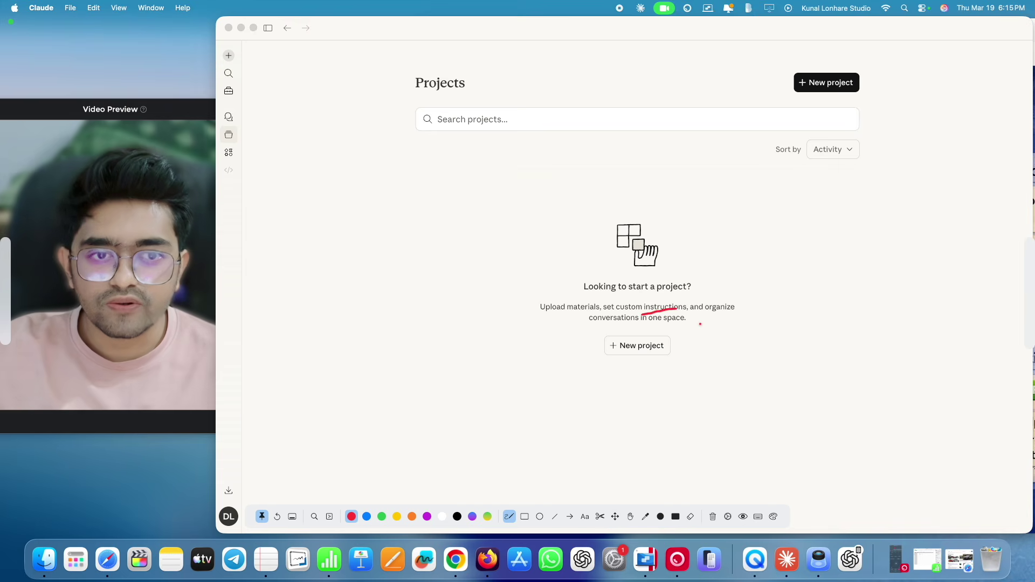
{"action": "scroll", "coordinate": [700, 325], "scroll_direction": "up", "scroll_amount": 5}
{"action": "left_click_drag", "start_coordinate": [378, 309], "coordinate": [460, 296]}
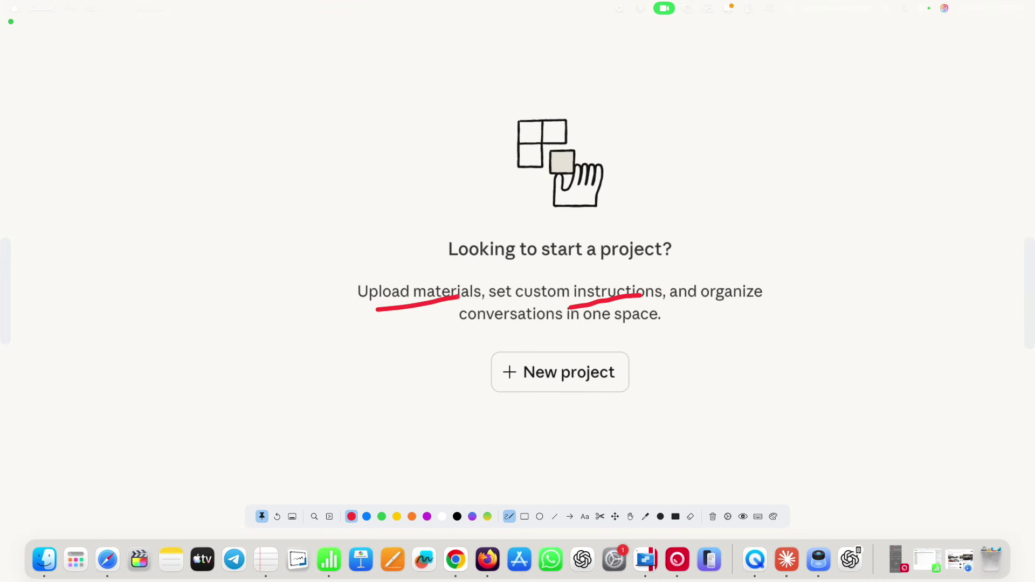
{"action": "left_click_drag", "start_coordinate": [501, 336], "coordinate": [535, 333]}
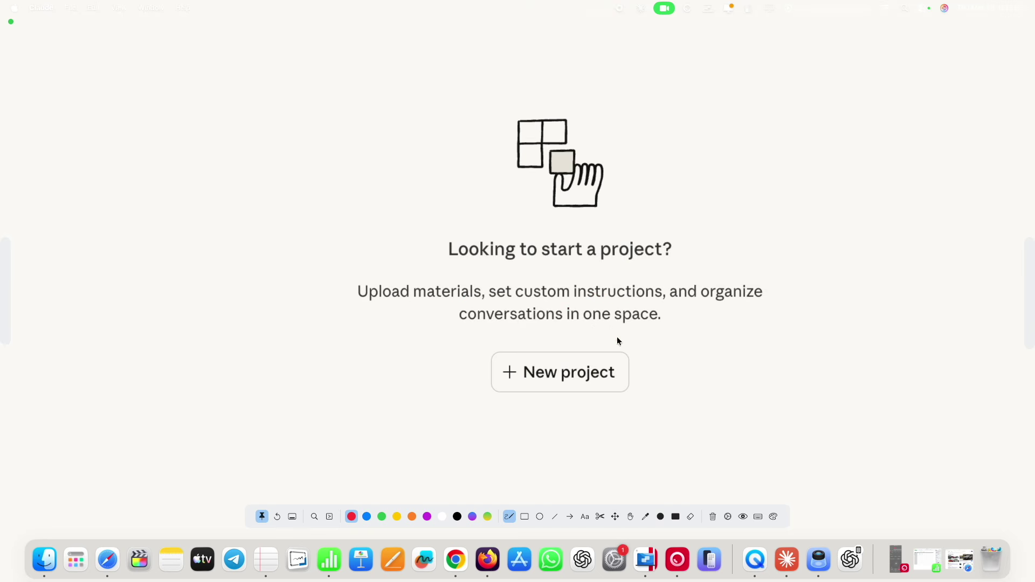
{"action": "key", "text": "Escape"}
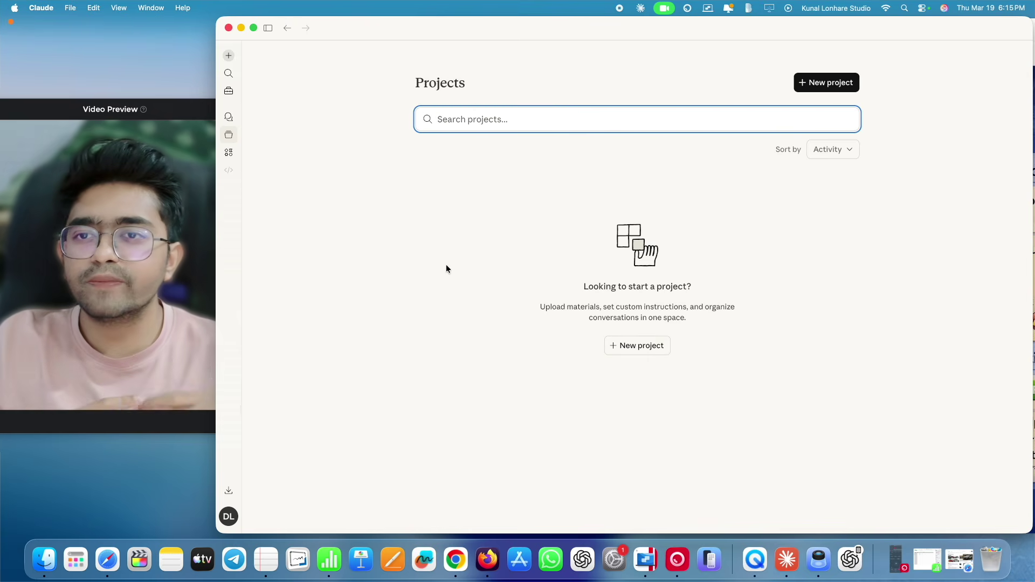
- Return to the Projects page by way of a new chat, and bring the projects.png infographic fully into view
{"action": "left_click", "coordinate": [228, 55]}
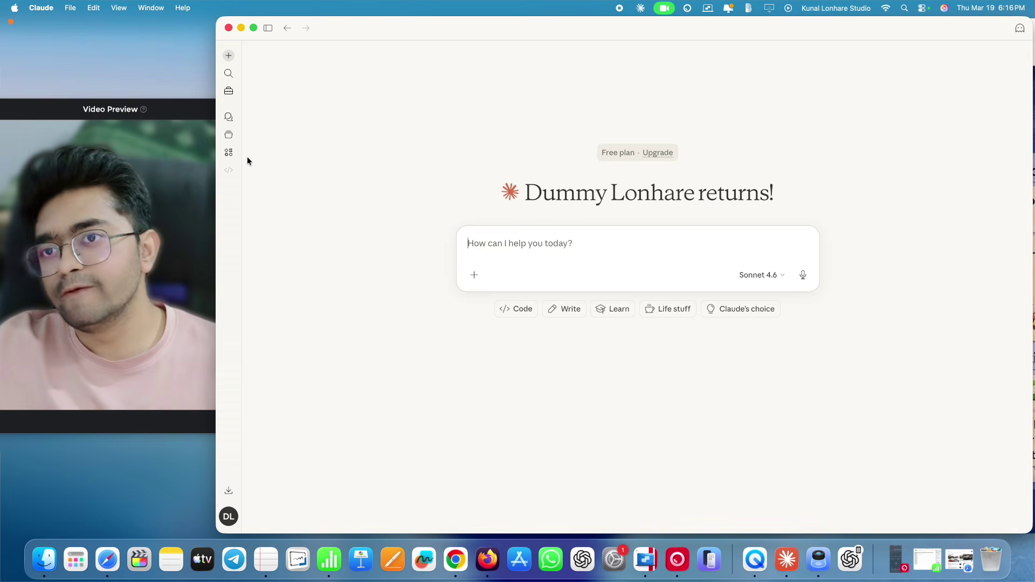
{"action": "left_click", "coordinate": [229, 135]}
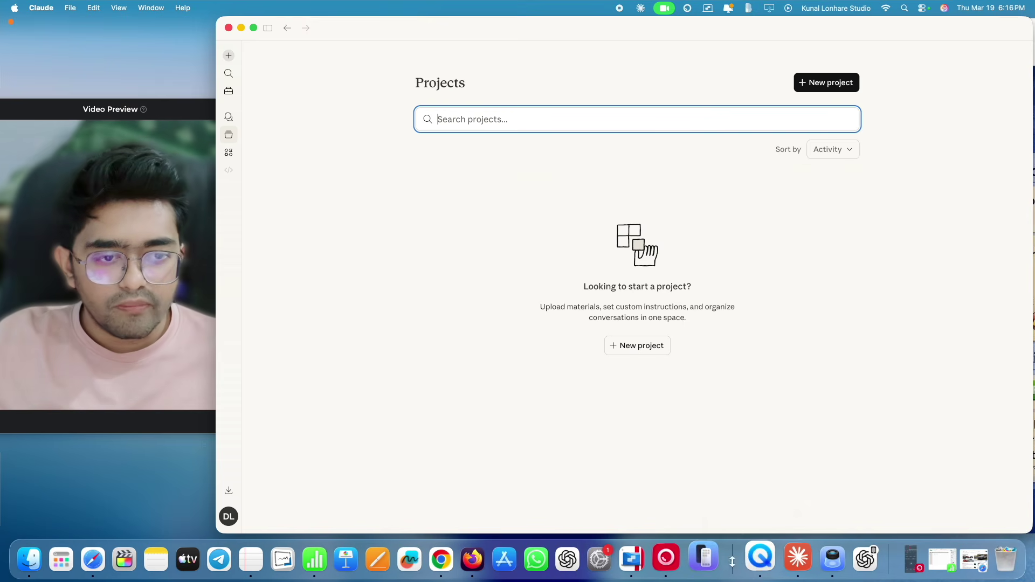
{"action": "left_click", "coordinate": [817, 561]}
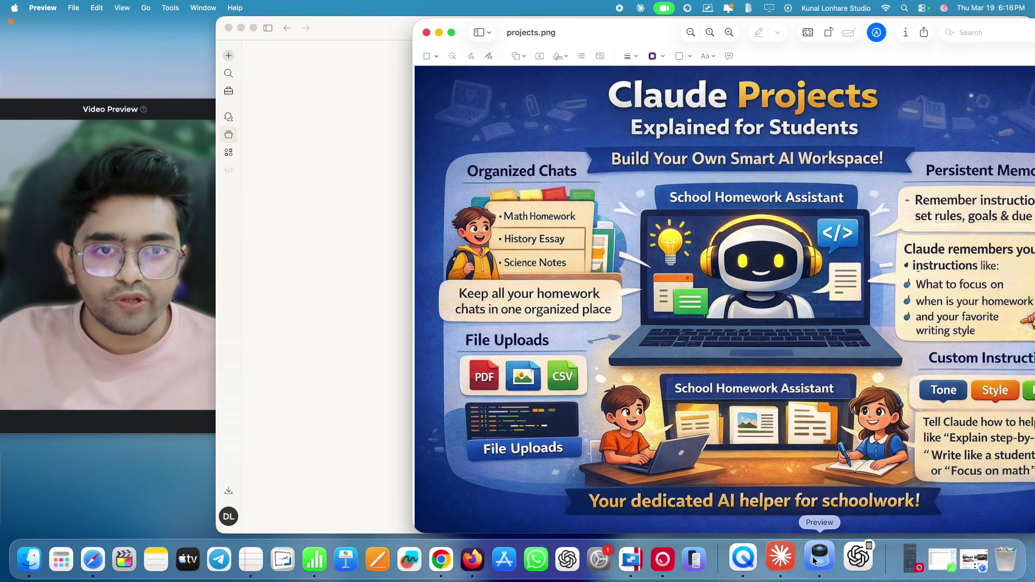
{"action": "left_click_drag", "start_coordinate": [625, 35], "coordinate": [460, 38]}
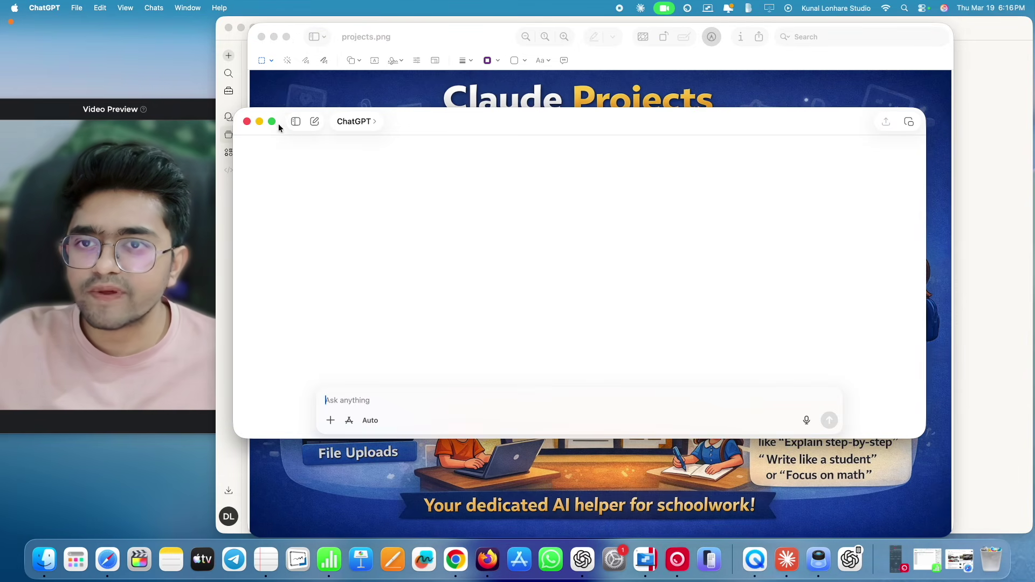
- In ChatGPT, view the GPTs list and the Explore GPTs catalogue for comparison, and close both windows
{"action": "left_click", "coordinate": [294, 122]}
{"action": "left_click", "coordinate": [281, 189]}
{"action": "left_click", "coordinate": [303, 222]}
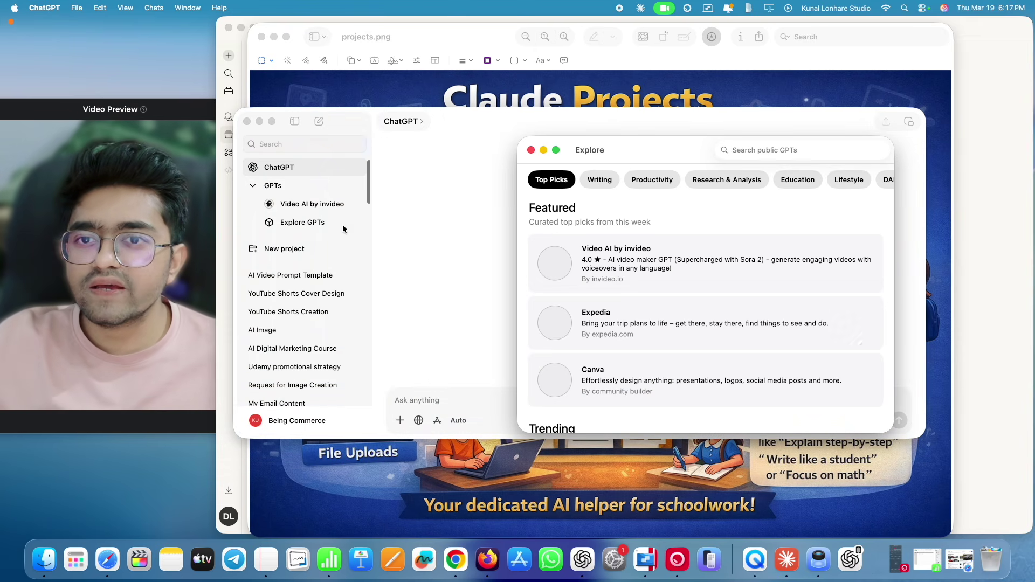
{"action": "left_click", "coordinate": [531, 150]}
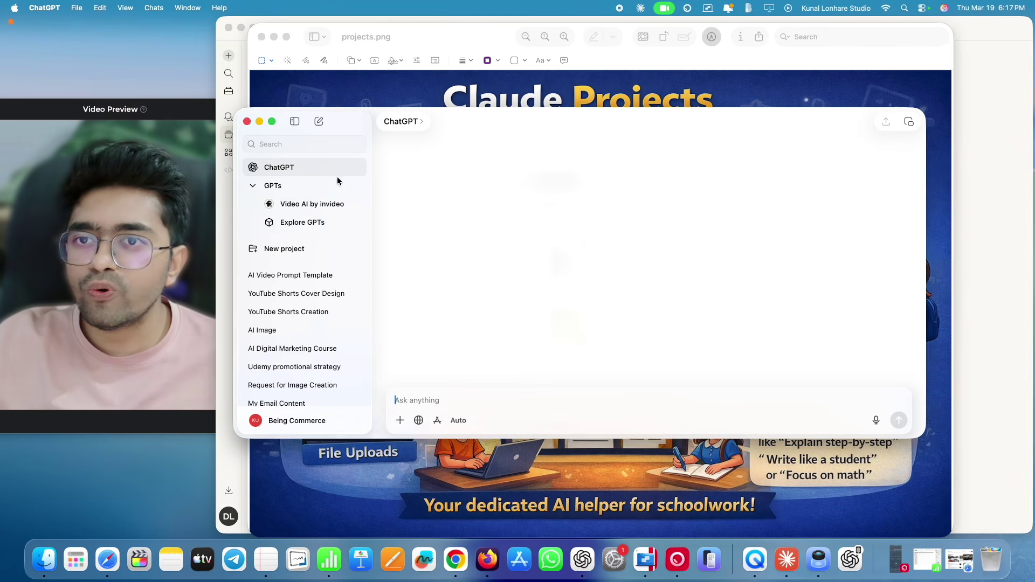
{"action": "left_click", "coordinate": [246, 121]}
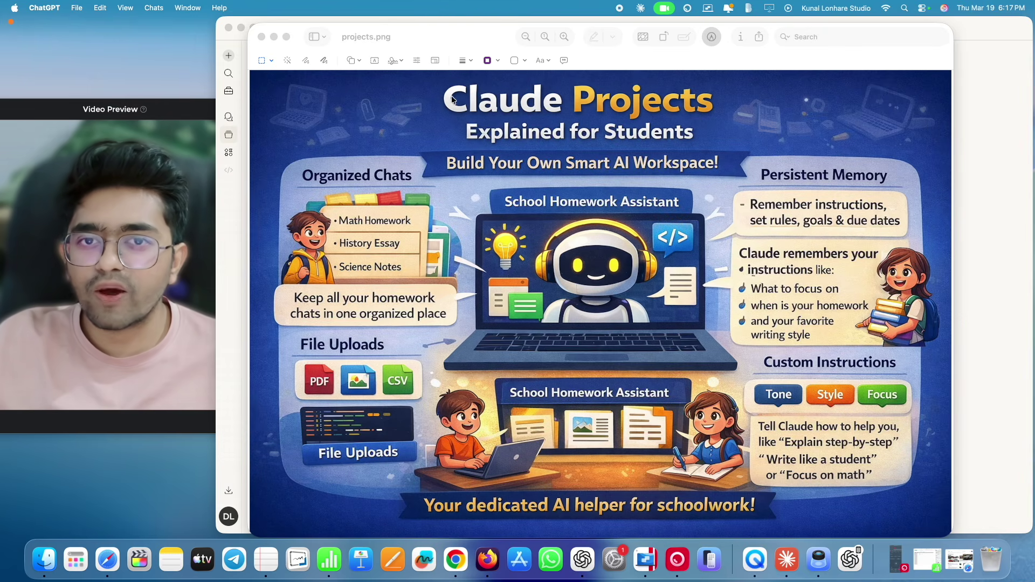
- Examine the Persistent Memory section of projects.png on instructions, rules and goals, close the image, and return to Claude
{"action": "left_click", "coordinate": [442, 73]}
{"action": "left_click_drag", "start_coordinate": [443, 72], "coordinate": [474, 109]}
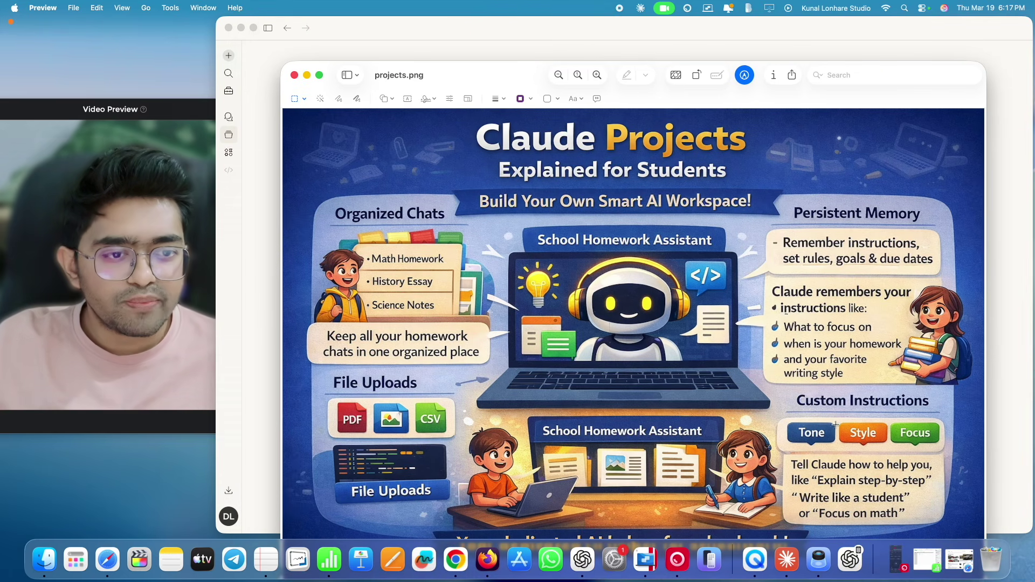
{"action": "left_click_drag", "start_coordinate": [773, 289], "coordinate": [863, 318]}
{"action": "left_click", "coordinate": [841, 227]}
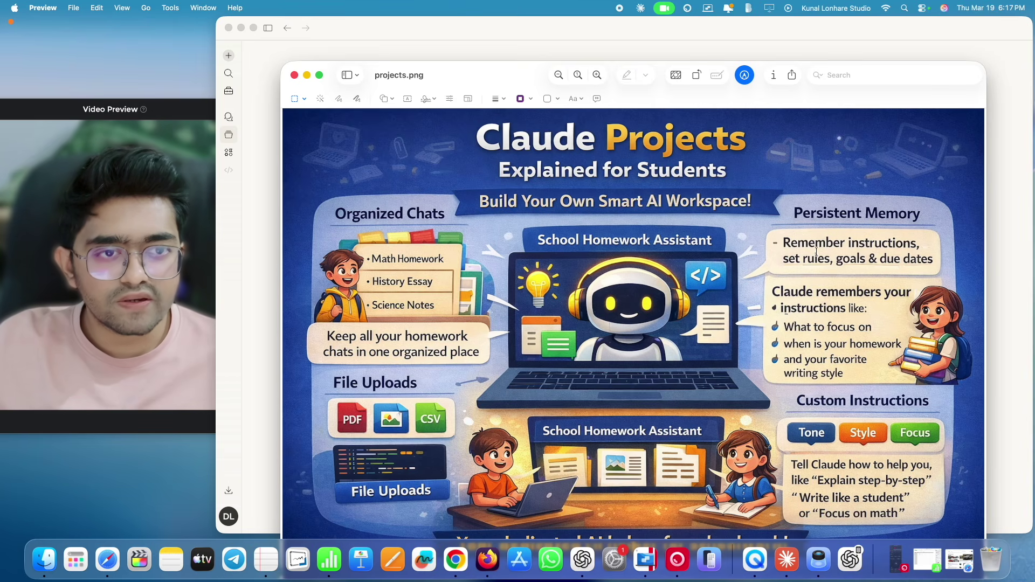
{"action": "double_click", "coordinate": [812, 260]}
{"action": "double_click", "coordinate": [847, 259]}
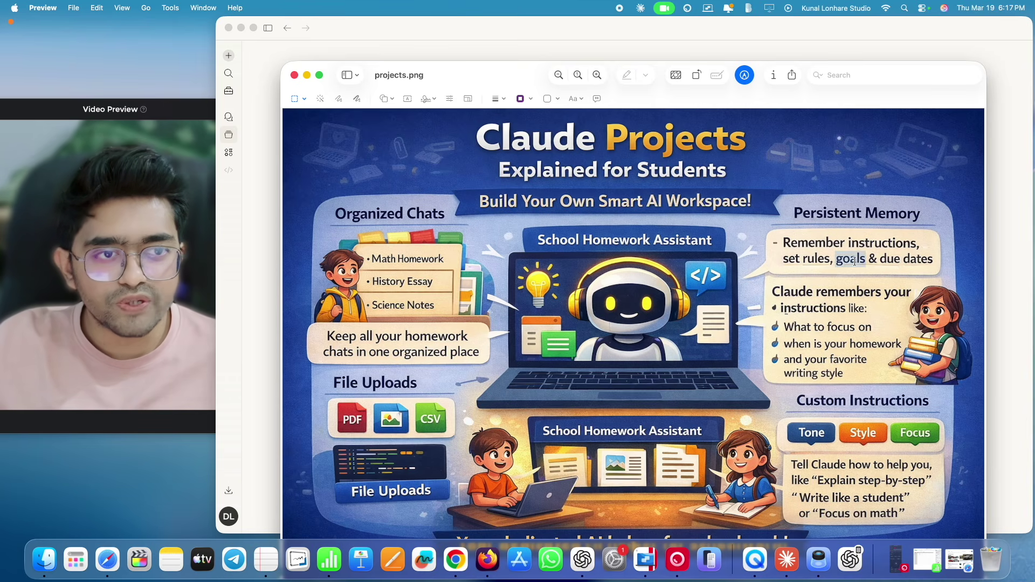
{"action": "left_click", "coordinate": [898, 264]}
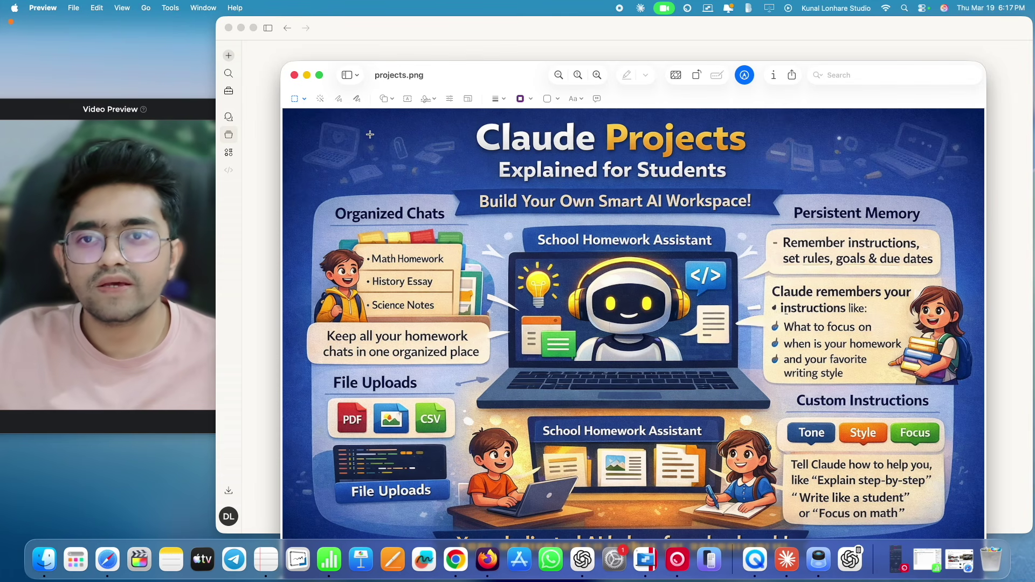
{"action": "left_click", "coordinate": [295, 75]}
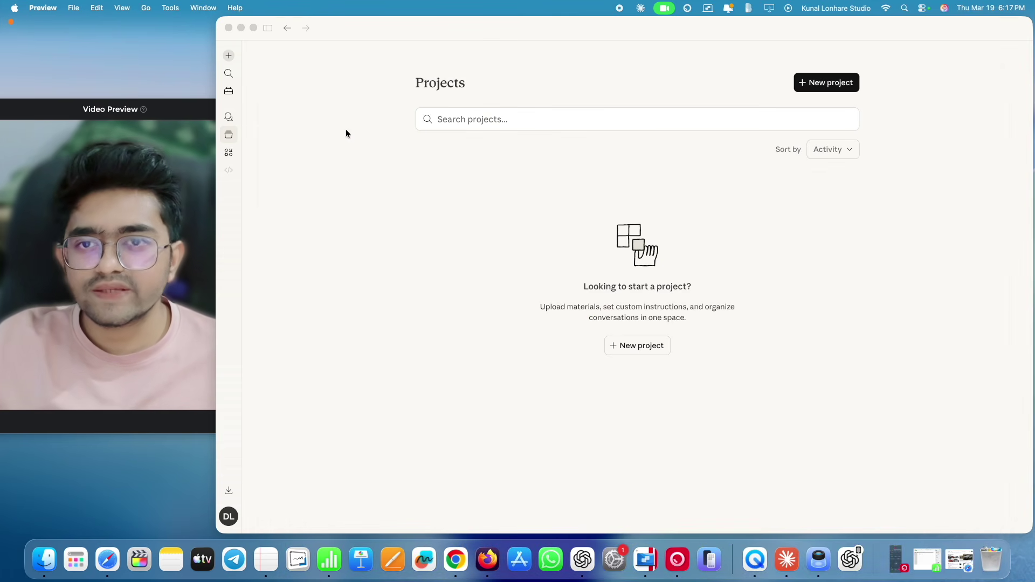
{"action": "left_click", "coordinate": [417, 238]}
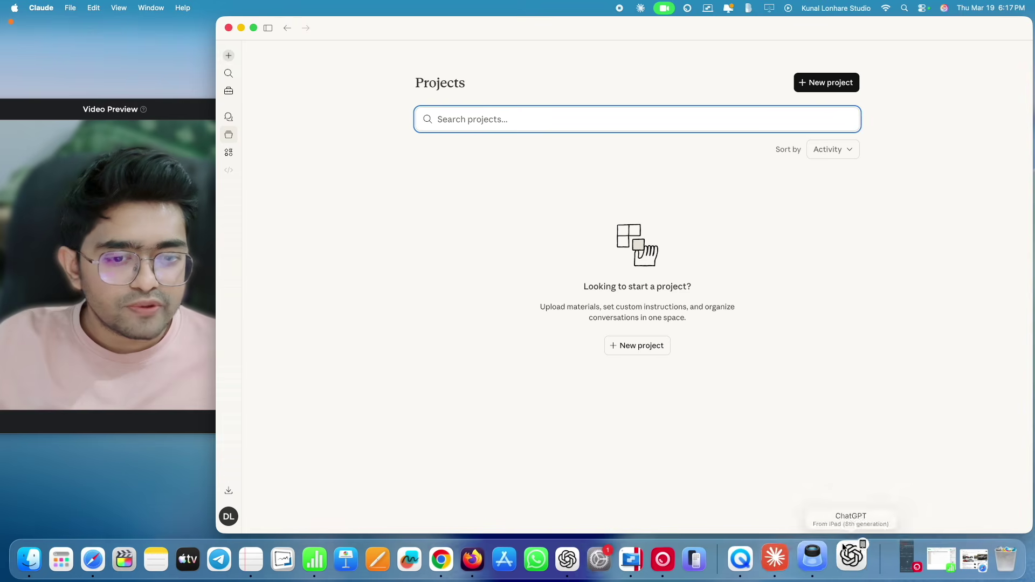
- Open Instructions.txt from the Projects folder, place it beside the Claude window, and return to Claude's Projects page
{"action": "left_click", "coordinate": [30, 559]}
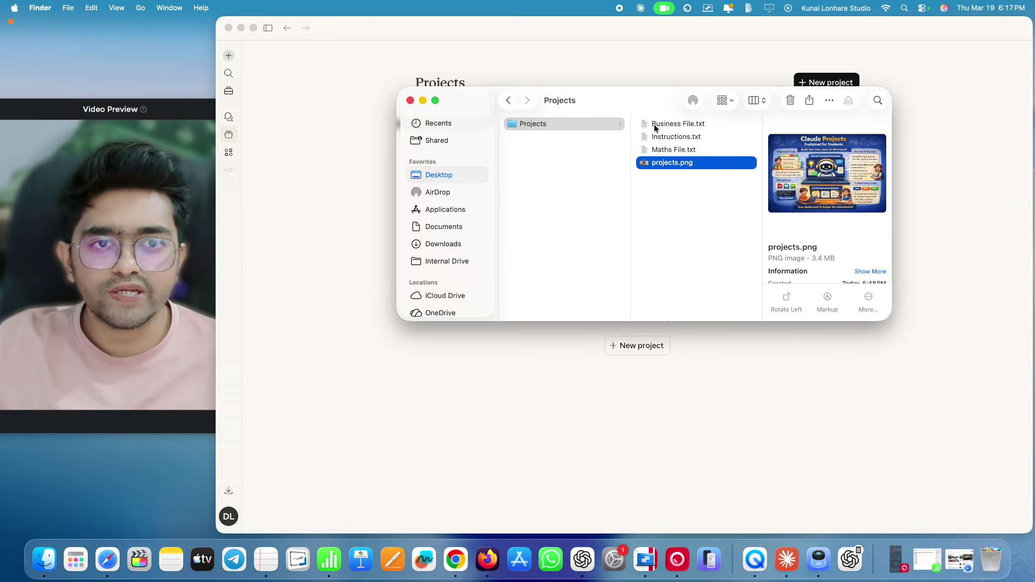
{"action": "left_click", "coordinate": [671, 141]}
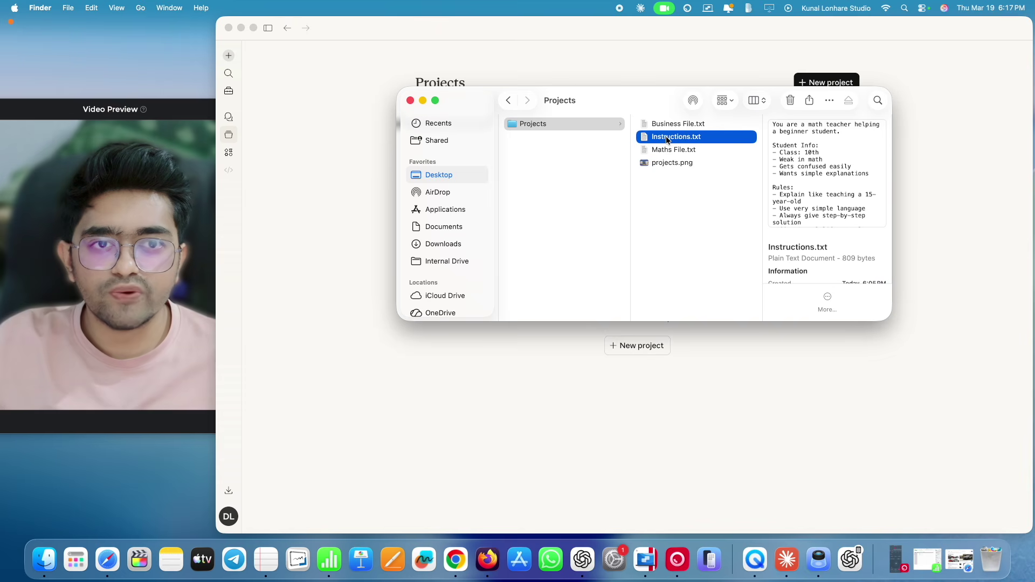
{"action": "double_click", "coordinate": [671, 138]}
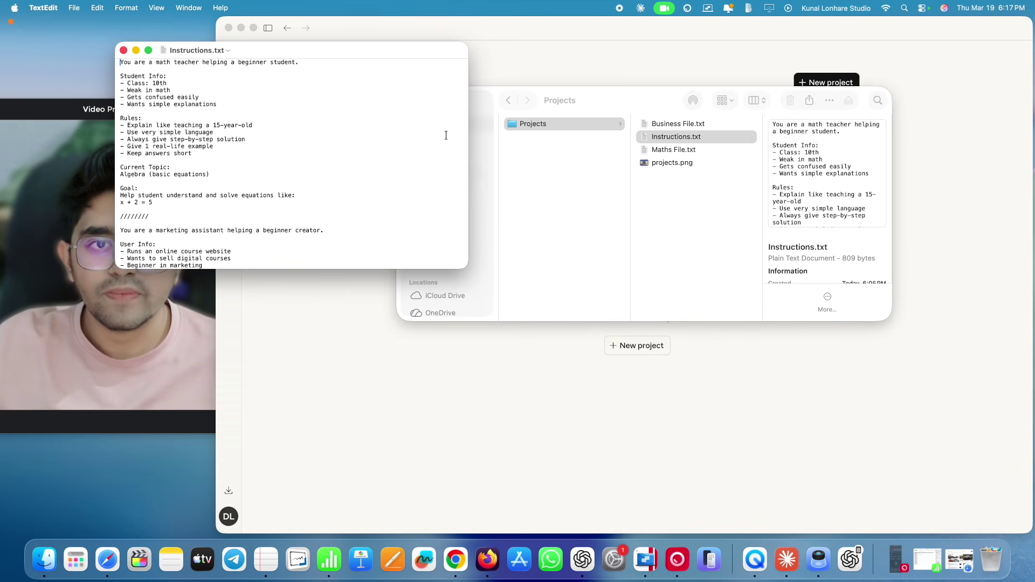
{"action": "left_click_drag", "start_coordinate": [352, 58], "coordinate": [418, 300]}
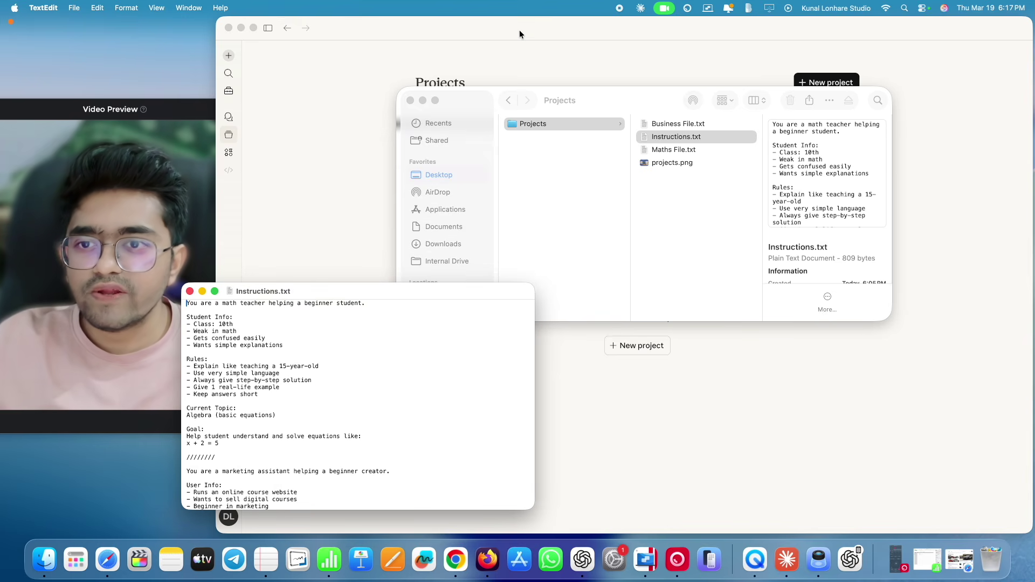
{"action": "left_click_drag", "start_coordinate": [340, 296], "coordinate": [221, 319]}
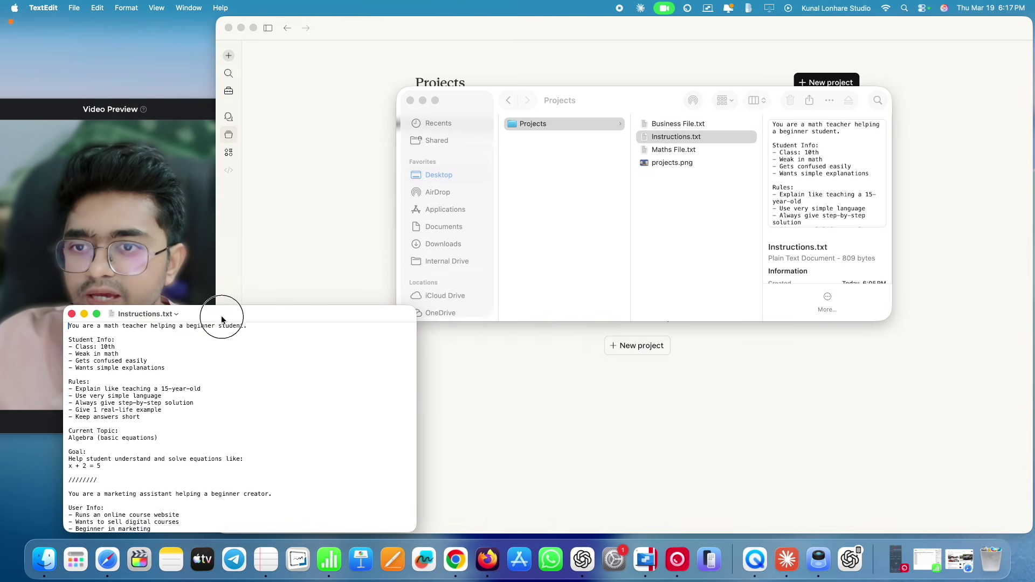
{"action": "left_click", "coordinate": [386, 70]}
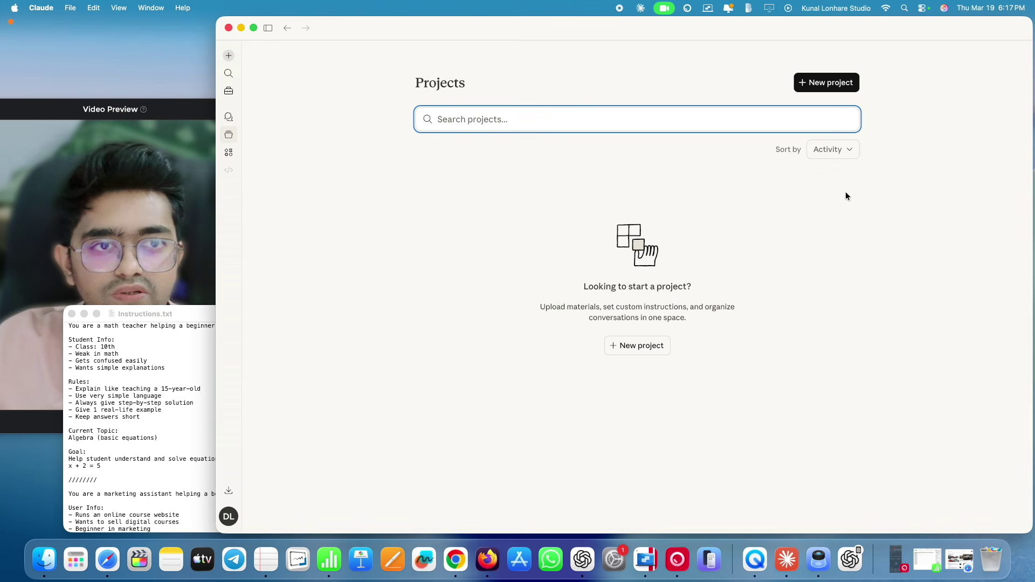
- Start a new project named "Maths Sums" with the description "Here I will use to solve algebric equations."
{"action": "left_click", "coordinate": [828, 83]}
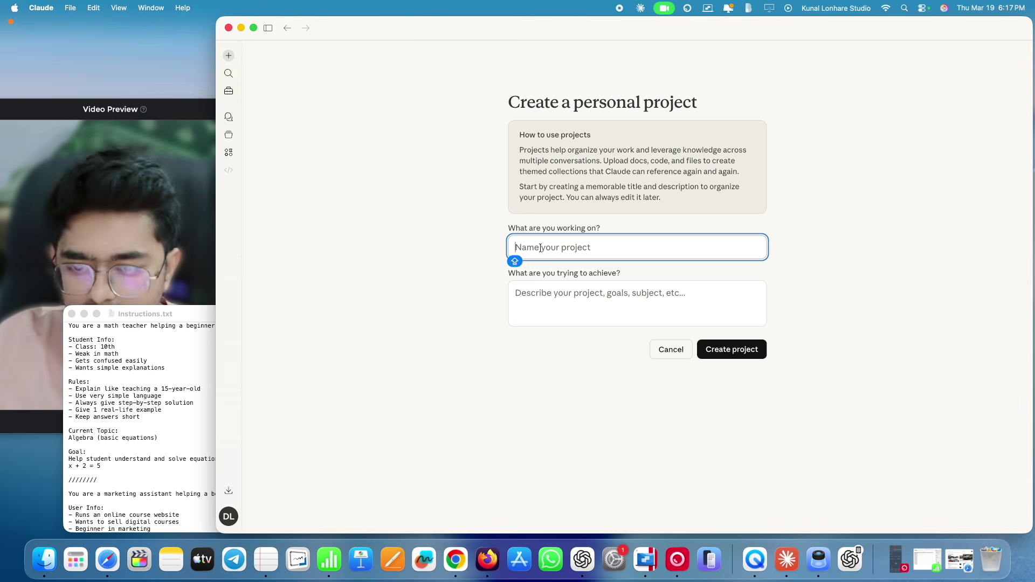
{"action": "type", "text": "Maths Sums"}
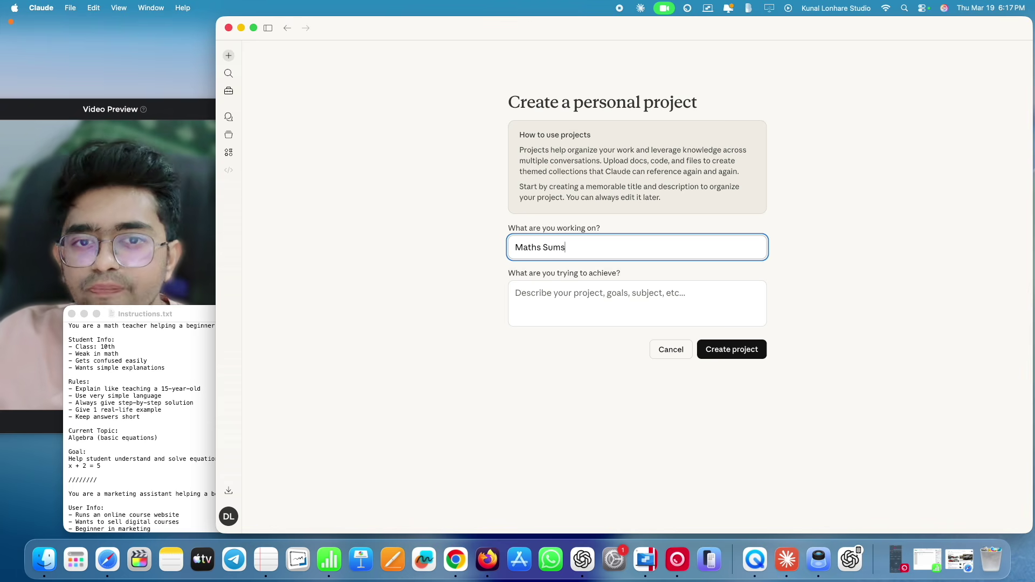
{"action": "left_click", "coordinate": [561, 294]}
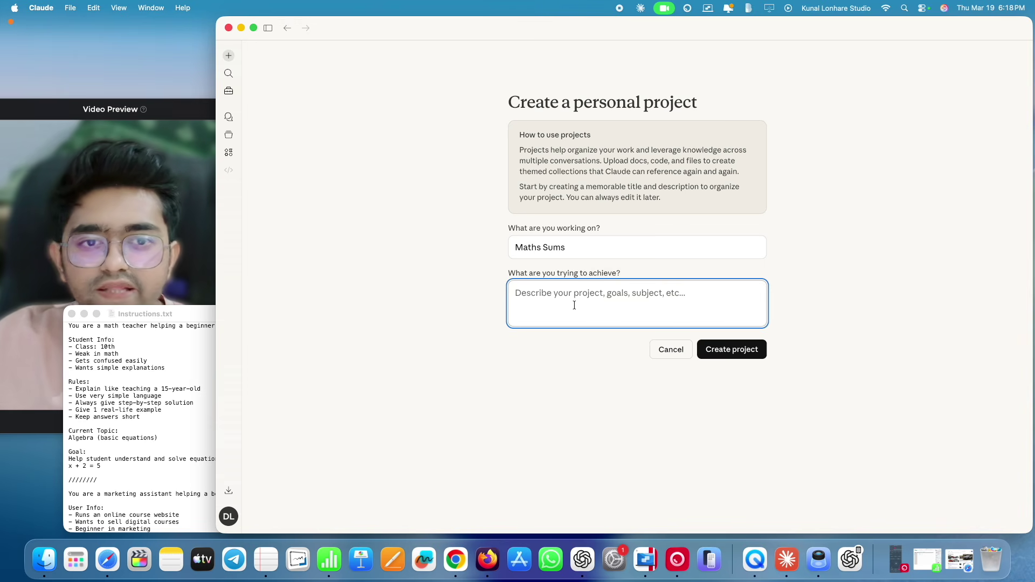
{"action": "key", "text": "Caps_Lock"}
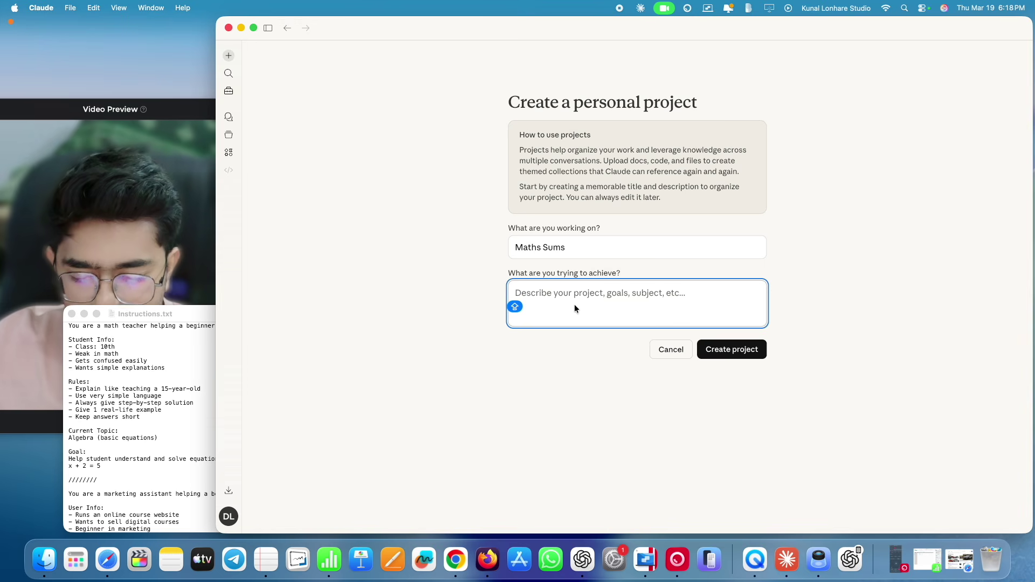
{"action": "type", "text": "Here I will us"}
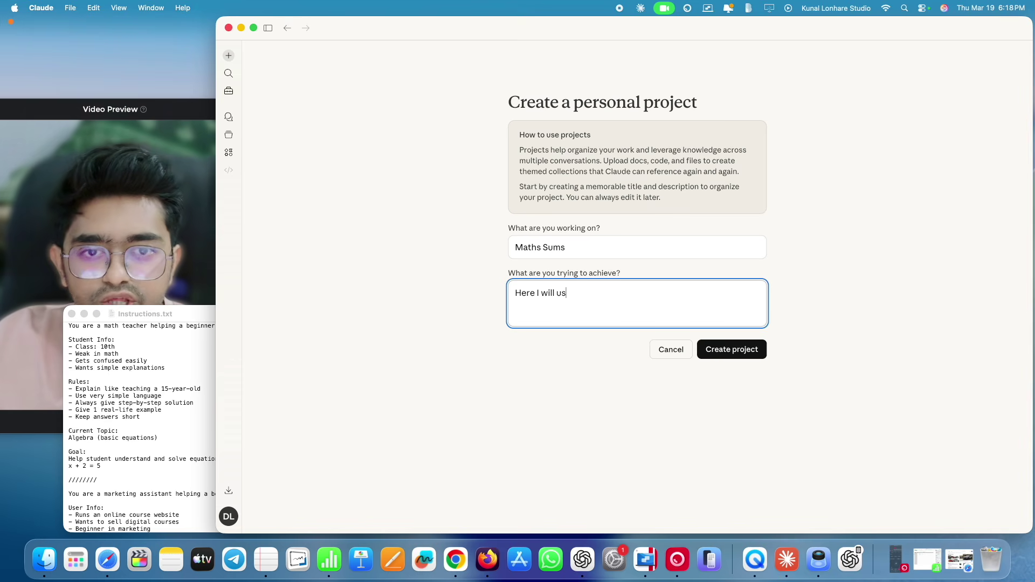
{"action": "type", "text": "e to solve alge"}
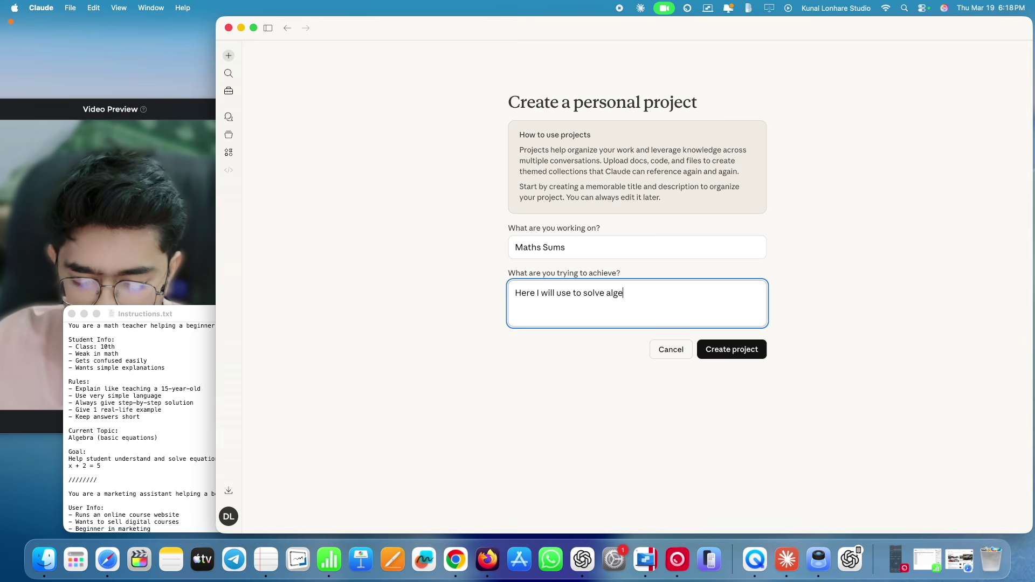
{"action": "type", "text": "bric"}
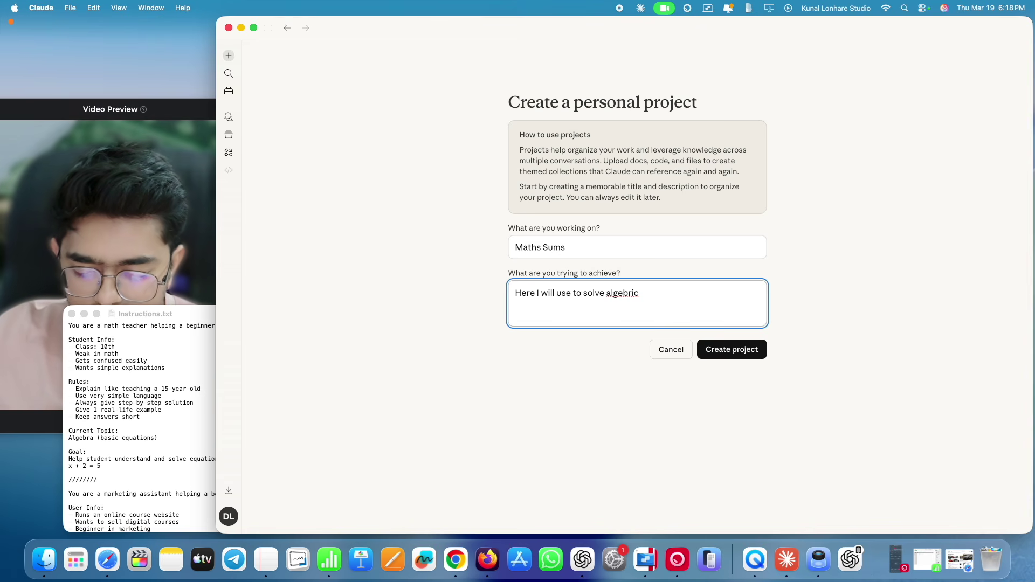
{"action": "type", "text": "equations."}
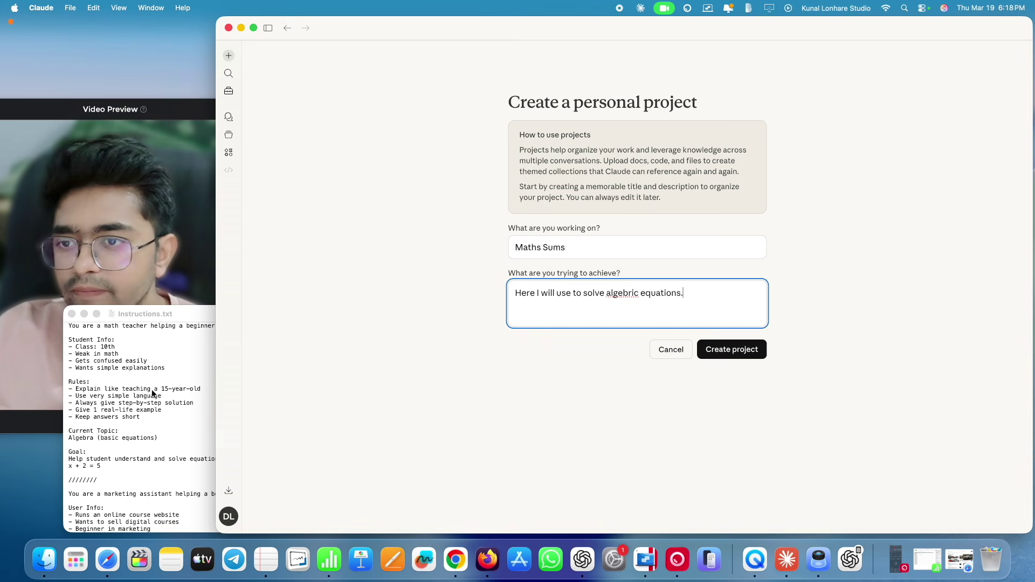
- Replace the misspelled "algebric" in the description with "Algebra" copied from Instructions.txt, and create the project
{"action": "left_click", "coordinate": [98, 392]}
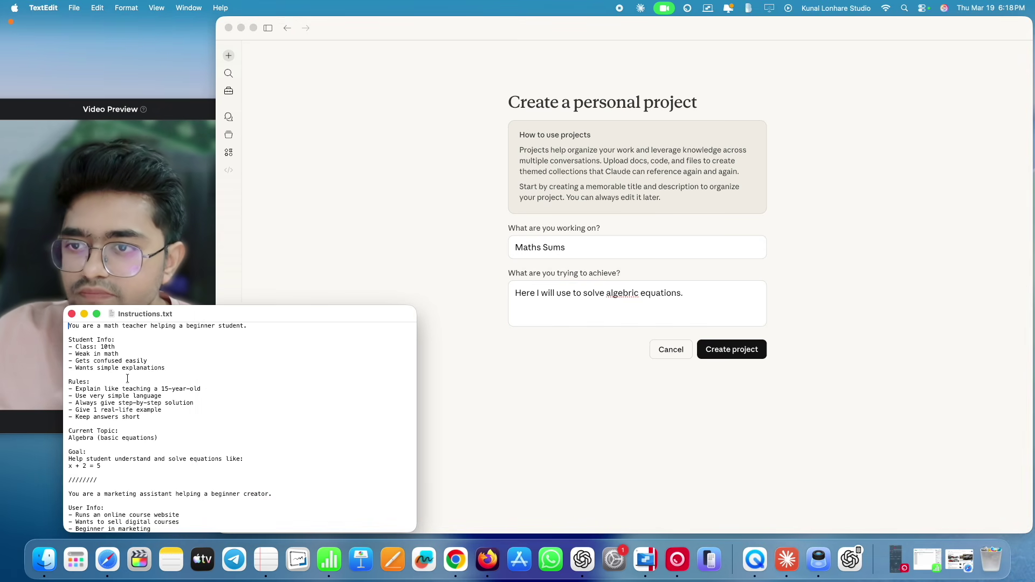
{"action": "double_click", "coordinate": [80, 438]}
{"action": "key", "text": "super+c"}
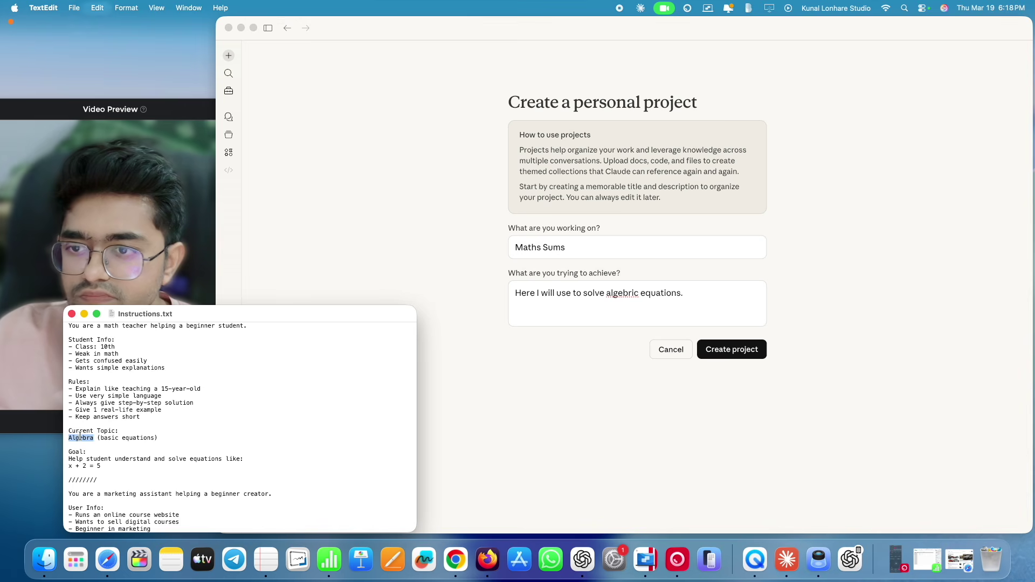
{"action": "double_click", "coordinate": [620, 294]}
{"action": "key", "text": "super+v"}
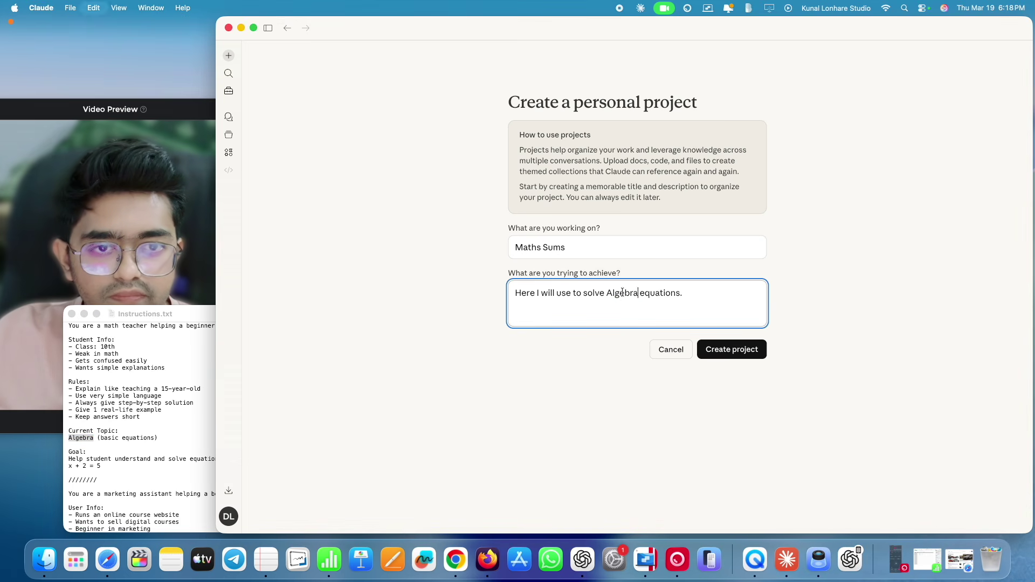
{"action": "left_click", "coordinate": [732, 351]}
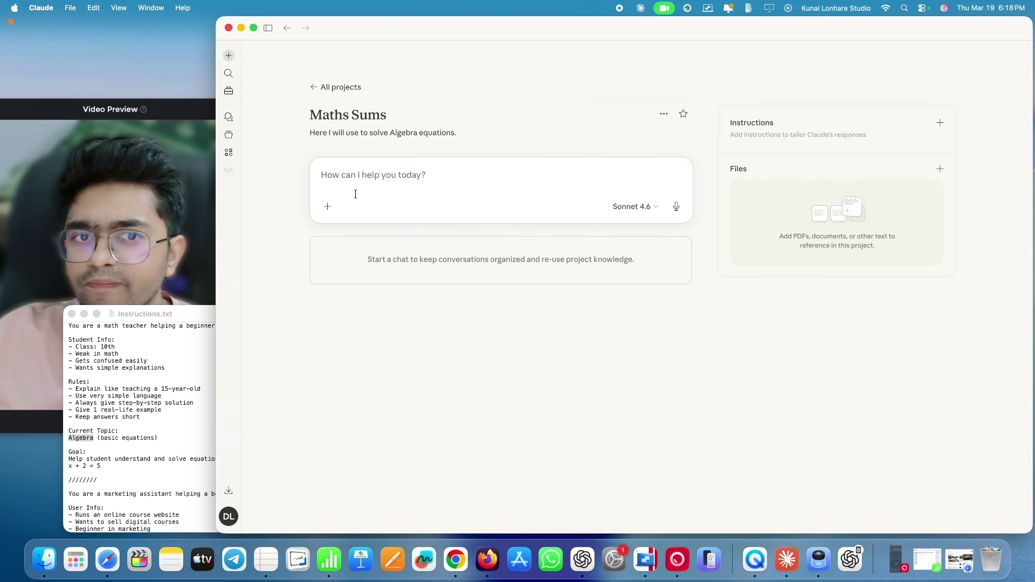
- View the add options of the project's chat box, close them, and highlight the Maths Sums title
{"action": "left_click", "coordinate": [328, 208]}
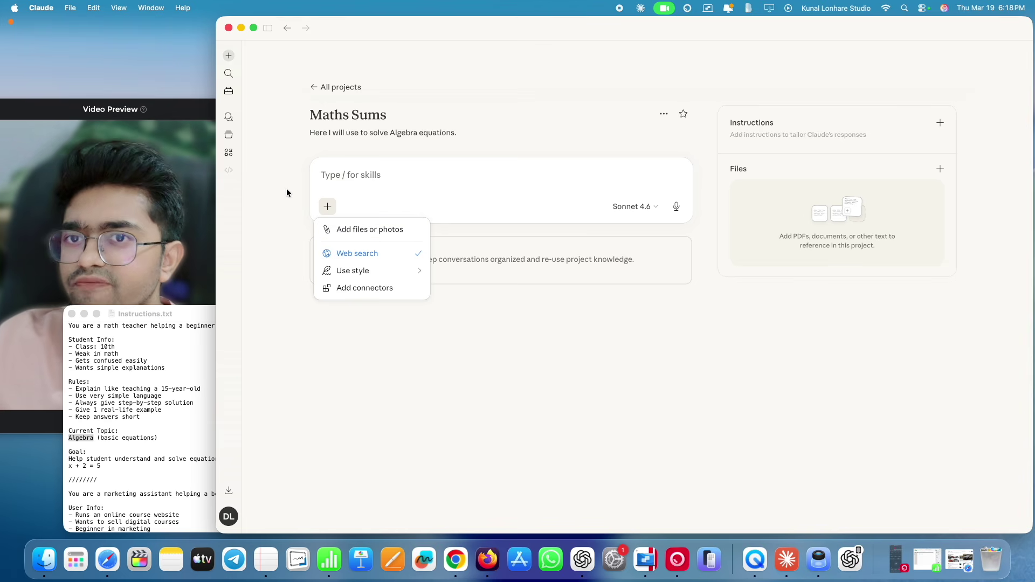
{"action": "left_click", "coordinate": [270, 189]}
{"action": "left_click_drag", "start_coordinate": [336, 114], "coordinate": [380, 115]}
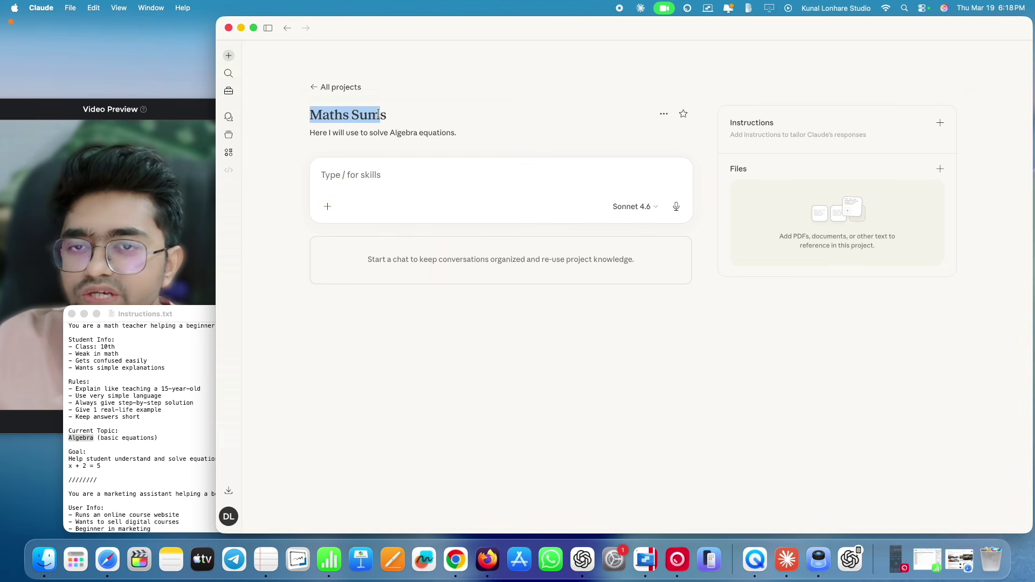
{"action": "left_click", "coordinate": [279, 236]}
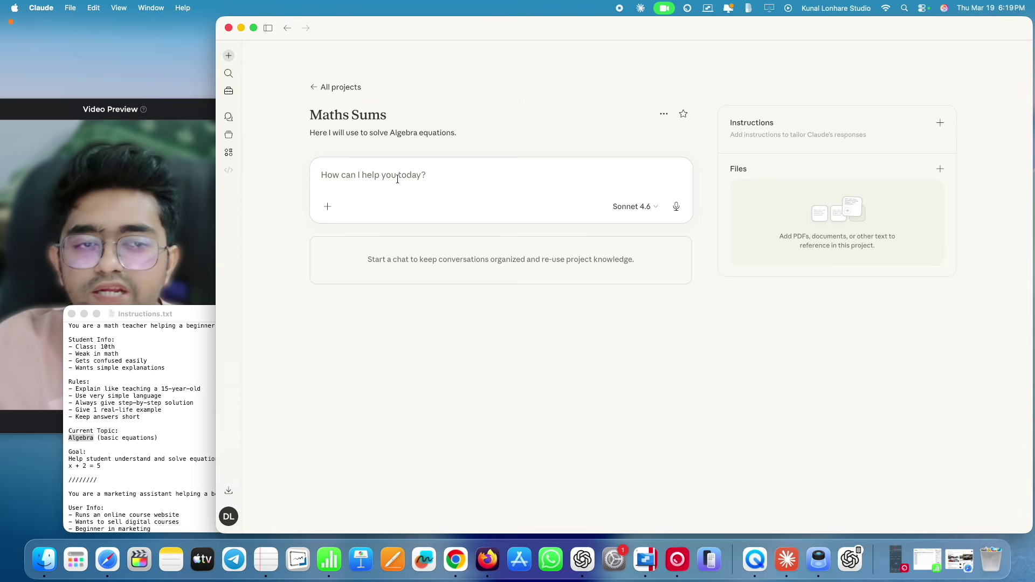
- Copy the math teacher block, through "x + 2 = 5", from Instructions.txt into the Maths Sums project instructions
{"action": "left_click", "coordinate": [940, 123]}
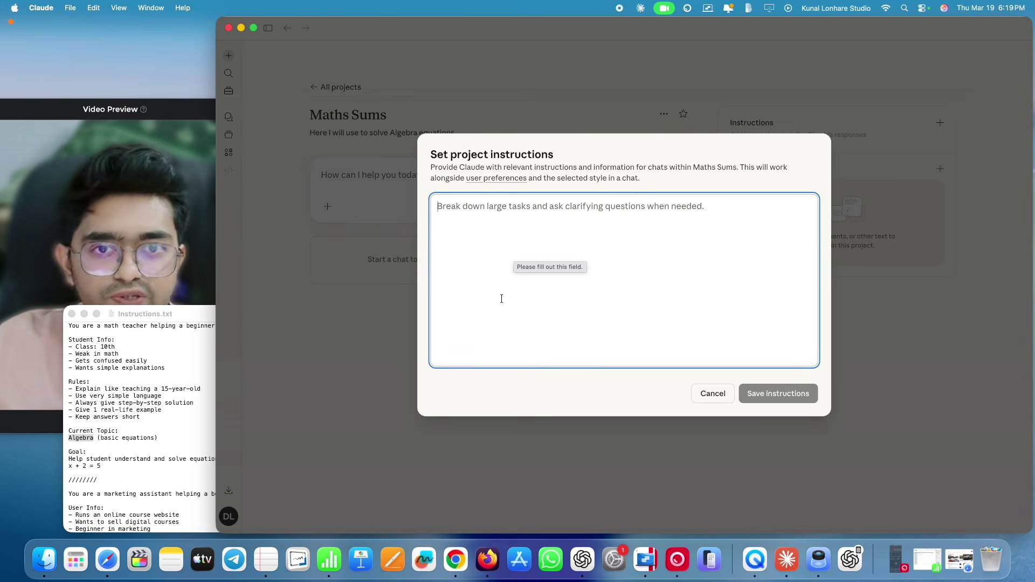
{"action": "left_click", "coordinate": [128, 411]}
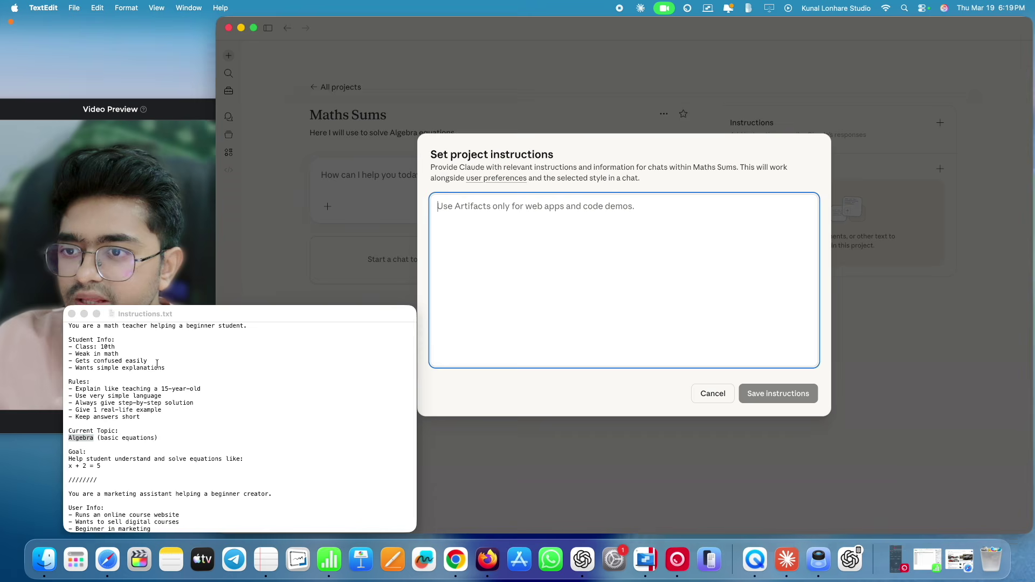
{"action": "left_click", "coordinate": [128, 411]}
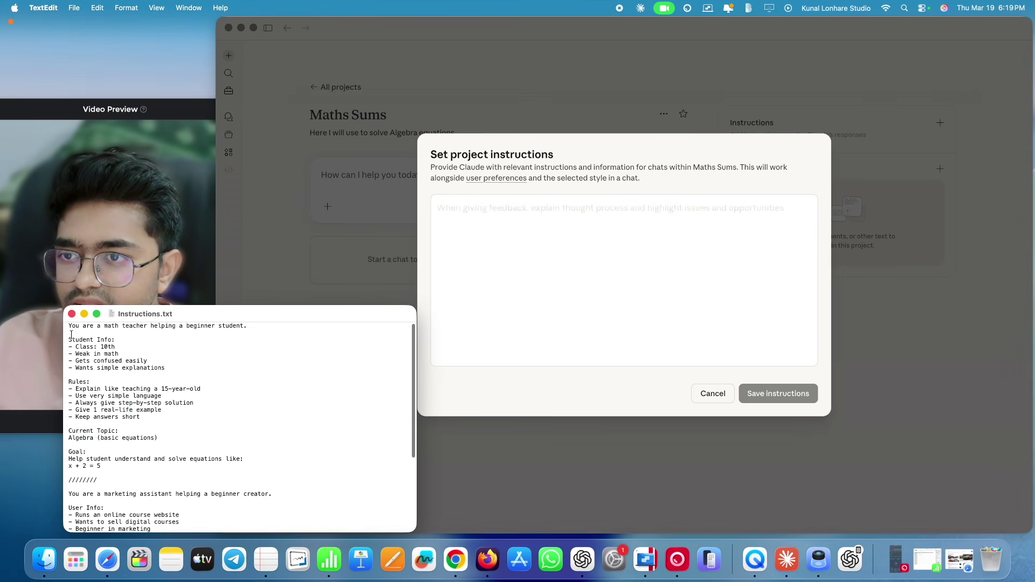
{"action": "left_click_drag", "start_coordinate": [68, 326], "coordinate": [117, 465]}
{"action": "key", "text": "super+c"}
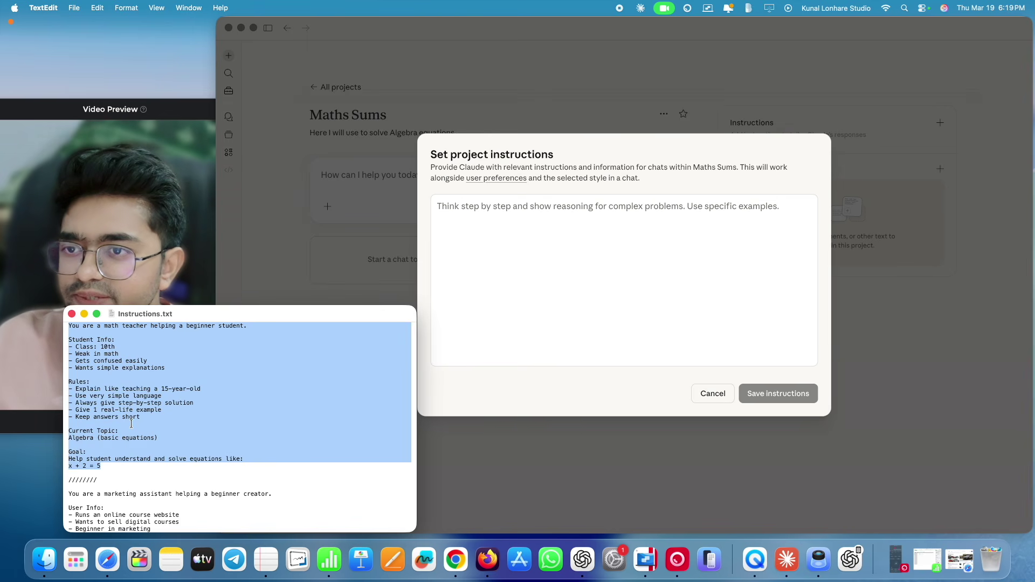
{"action": "left_click", "coordinate": [587, 203]}
{"action": "key", "text": "super+v"}
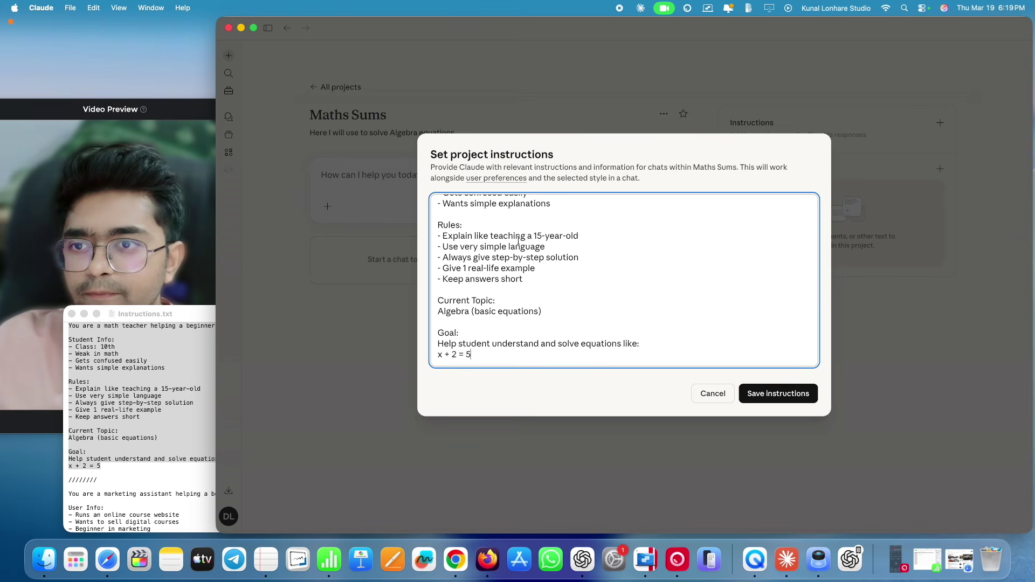
- Review the opening role sentence and each Student Info line of the project instructions, highlighting them in turn
{"action": "scroll", "coordinate": [532, 232], "scroll_direction": "up", "scroll_amount": 5}
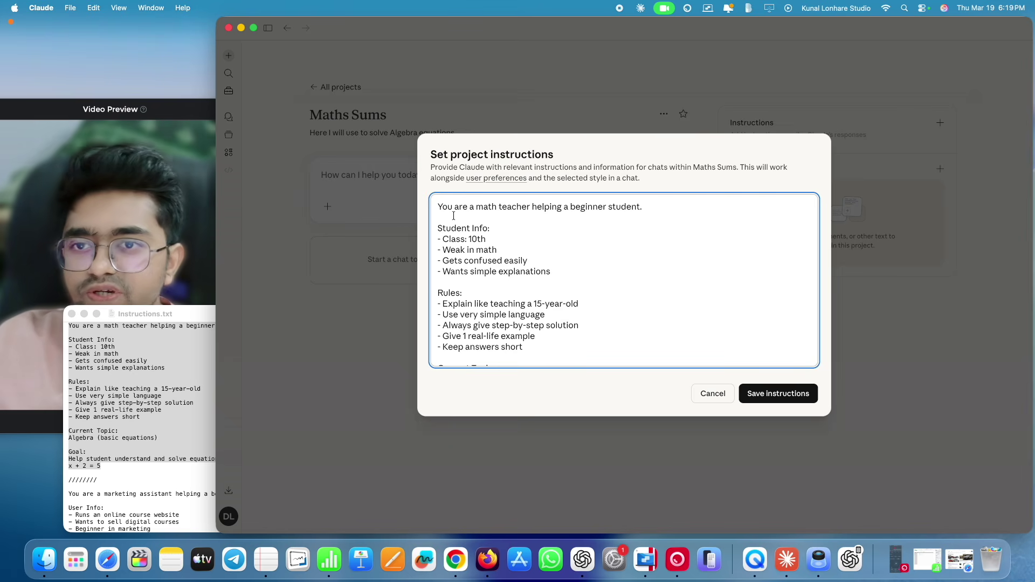
{"action": "left_click_drag", "start_coordinate": [477, 207], "coordinate": [642, 205]}
{"action": "triple_click", "coordinate": [604, 207]}
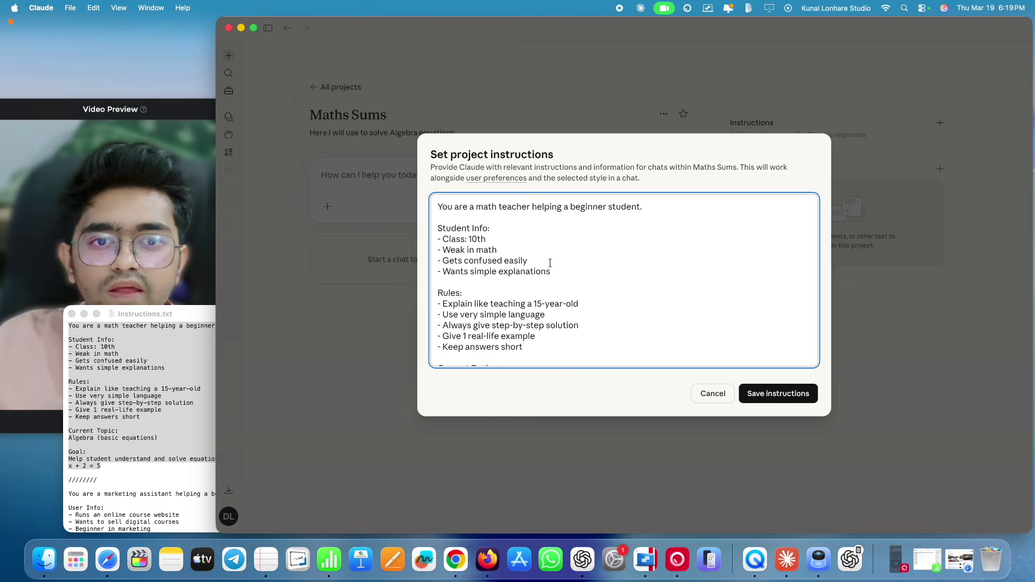
{"action": "left_click_drag", "start_coordinate": [551, 272], "coordinate": [432, 224]}
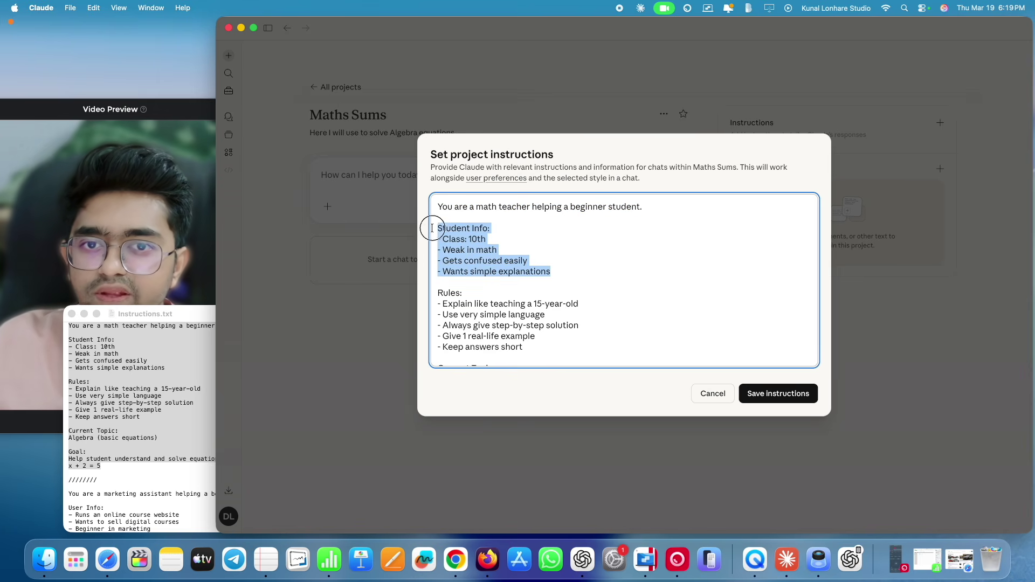
{"action": "left_click", "coordinate": [465, 238]}
{"action": "double_click", "coordinate": [473, 238]}
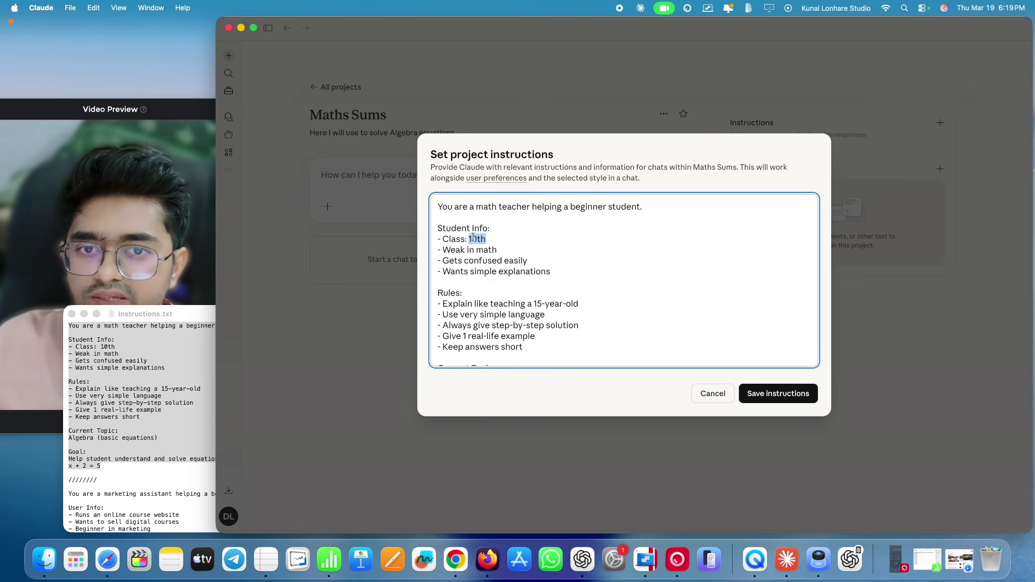
{"action": "left_click_drag", "start_coordinate": [503, 249], "coordinate": [450, 250]}
{"action": "left_click_drag", "start_coordinate": [527, 258], "coordinate": [455, 260]}
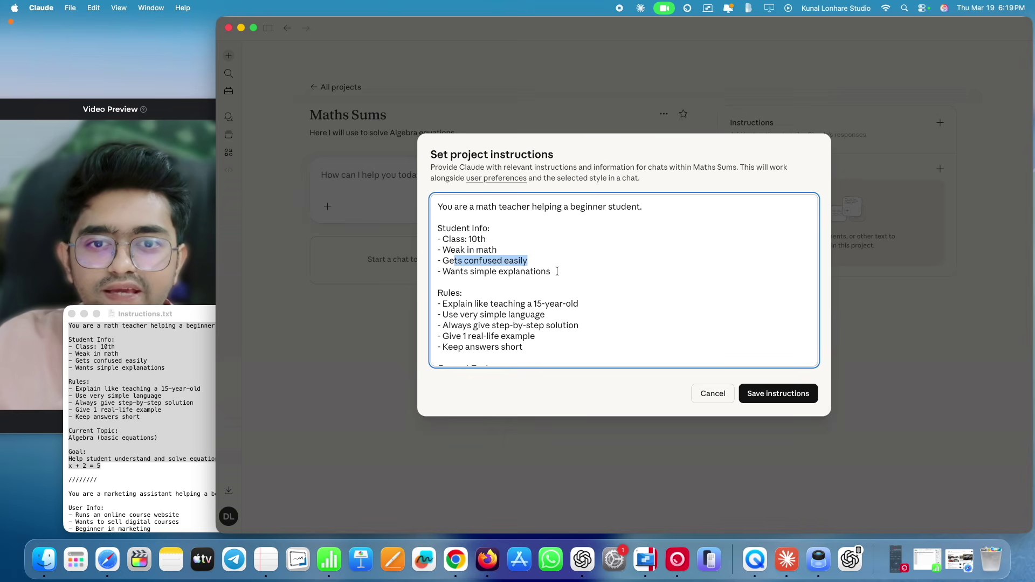
{"action": "left_click_drag", "start_coordinate": [566, 275], "coordinate": [442, 272]}
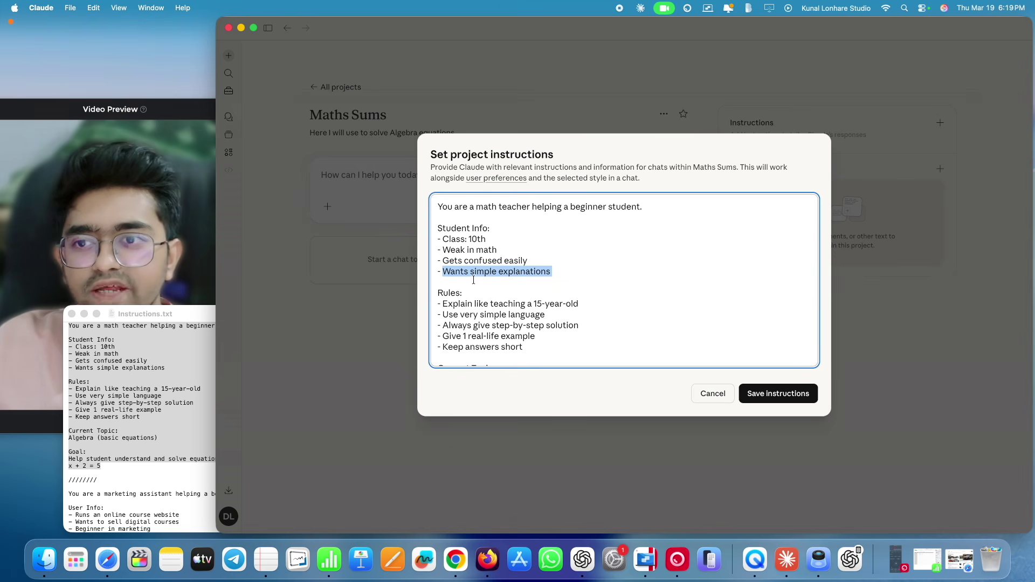
- Rename the "Rules" heading in the project instructions to "Instructions"
{"action": "scroll", "coordinate": [495, 296], "scroll_direction": "down", "scroll_amount": 3}
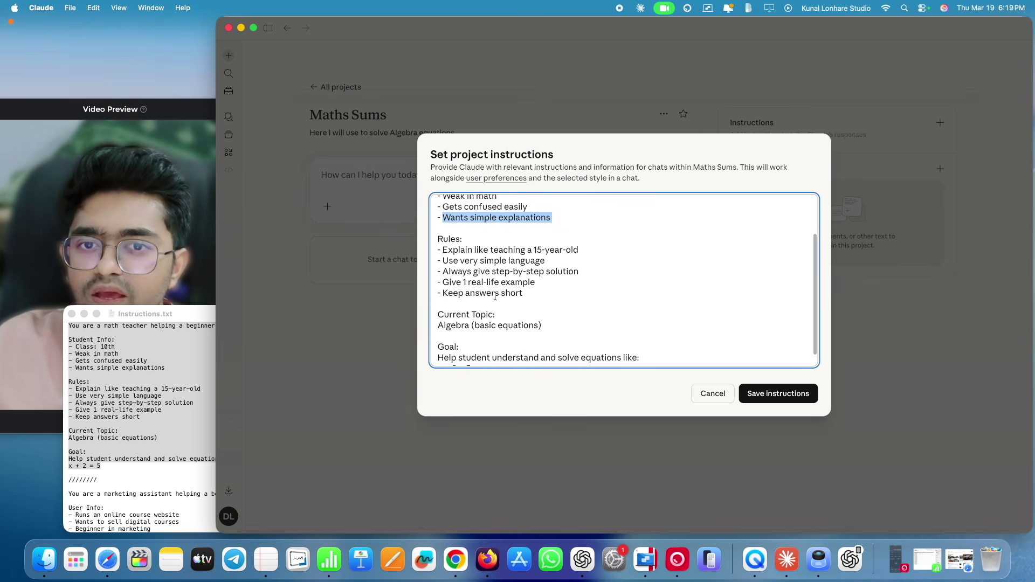
{"action": "double_click", "coordinate": [448, 238]}
{"action": "type", "text": "Instr"}
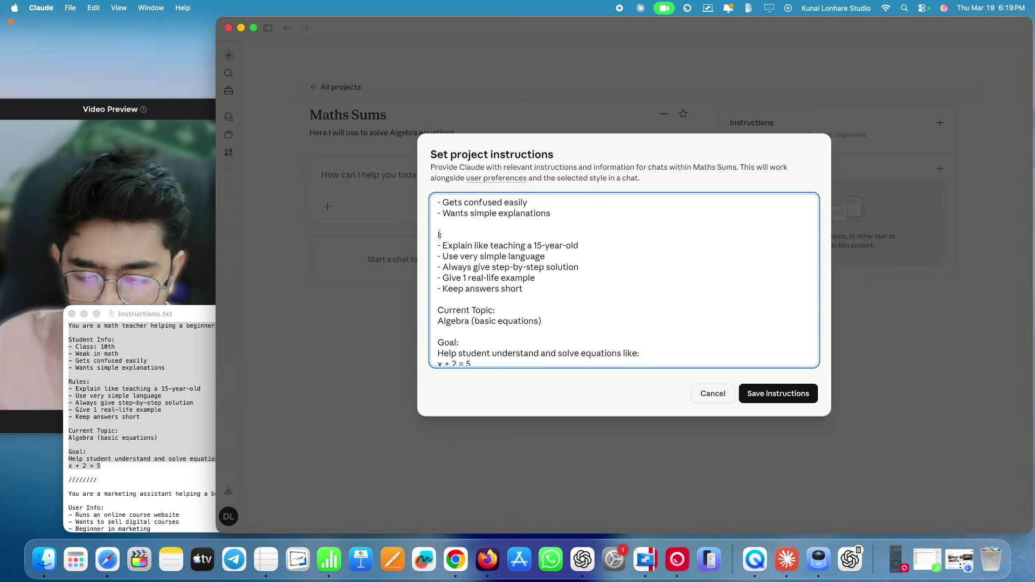
{"action": "type", "text": "uctions"}
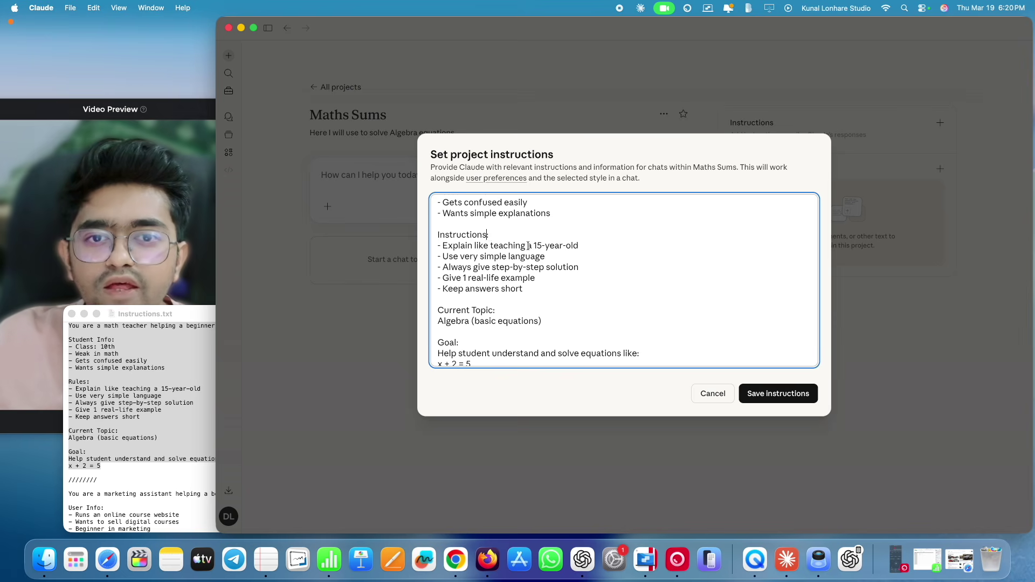
- Review the bullets under the Instructions heading, the Current Topic and the Goal, and return to the start of the text
{"action": "left_click_drag", "start_coordinate": [581, 247], "coordinate": [443, 247]}
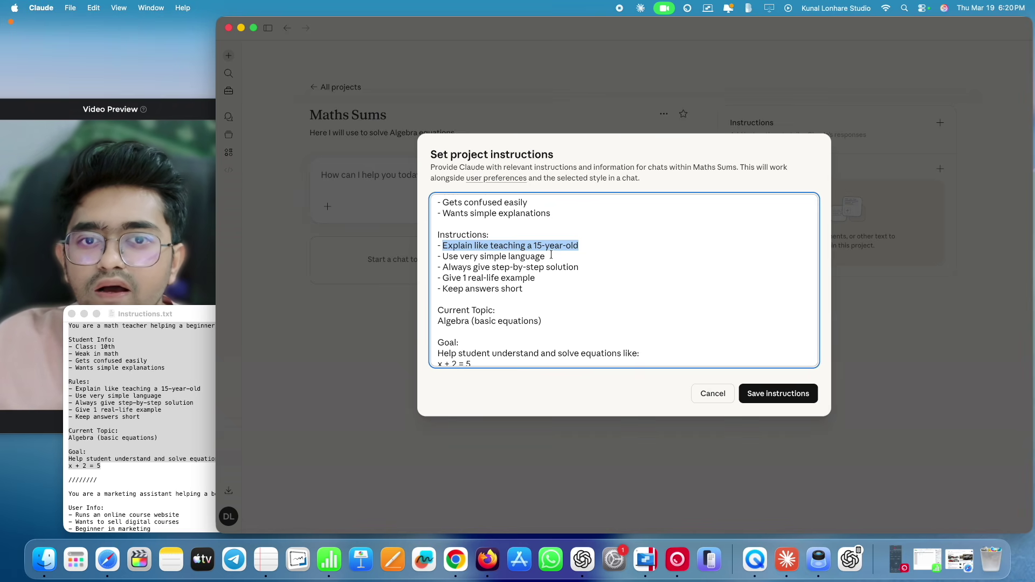
{"action": "left_click_drag", "start_coordinate": [546, 256], "coordinate": [455, 258]}
{"action": "left_click_drag", "start_coordinate": [588, 267], "coordinate": [443, 268]}
{"action": "left_click_drag", "start_coordinate": [536, 278], "coordinate": [449, 279]}
{"action": "left_click_drag", "start_coordinate": [528, 289], "coordinate": [442, 289]}
{"action": "left_click", "coordinate": [474, 300]}
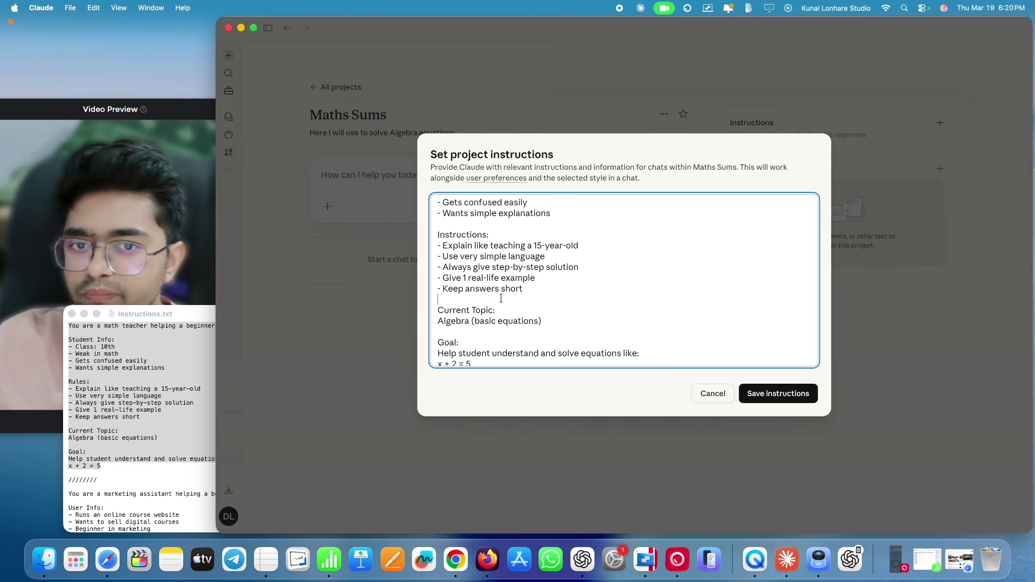
{"action": "scroll", "coordinate": [508, 310], "scroll_direction": "down", "scroll_amount": 1}
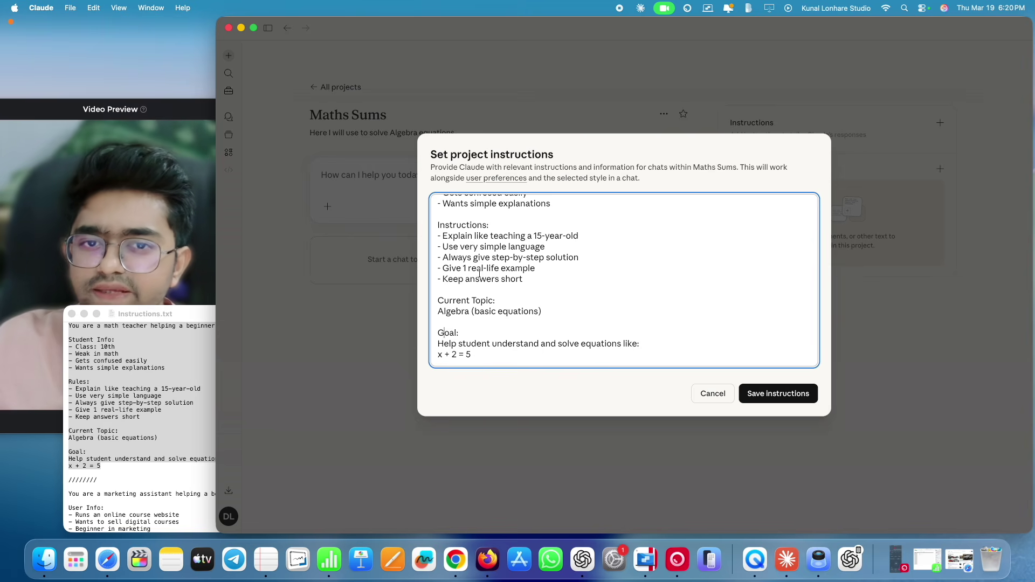
{"action": "scroll", "coordinate": [502, 255], "scroll_direction": "up", "scroll_amount": 3}
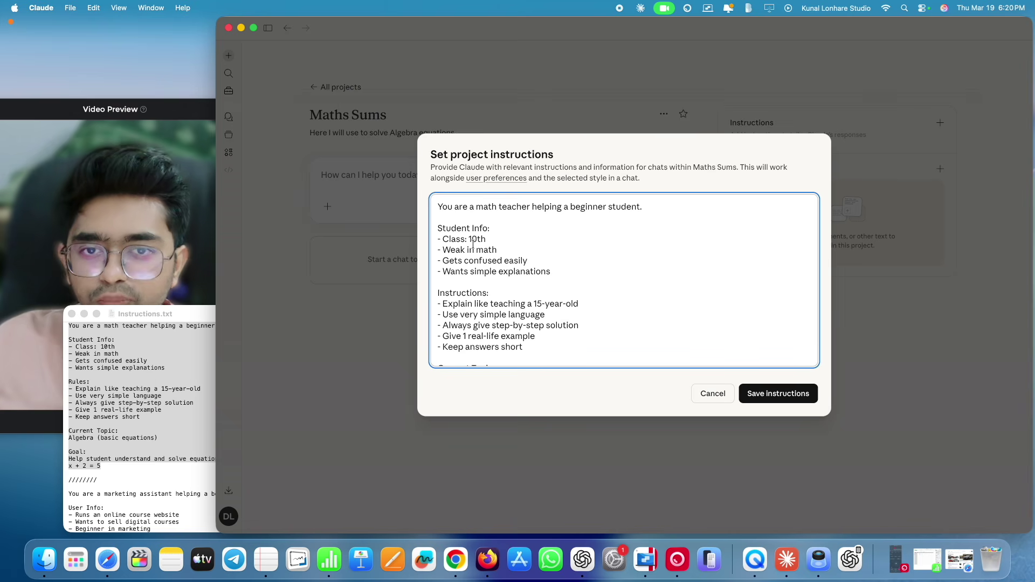
- Circle the project instructions in red, draw an arrow from them to the project's chat box, and clear the drawing
{"action": "key", "text": "ctrl+shift+a"}
{"action": "mouse_move", "coordinate": [470, 192]}
{"action": "left_mouse_down"}
{"action": "mouse_move", "coordinate": [434, 218]}
{"action": "mouse_move", "coordinate": [678, 323]}
{"action": "mouse_move", "coordinate": [475, 204]}
{"action": "mouse_move", "coordinate": [324, 204]}
{"action": "mouse_move", "coordinate": [336, 179]}
{"action": "mouse_move", "coordinate": [338, 191]}
{"action": "left_mouse_up"}
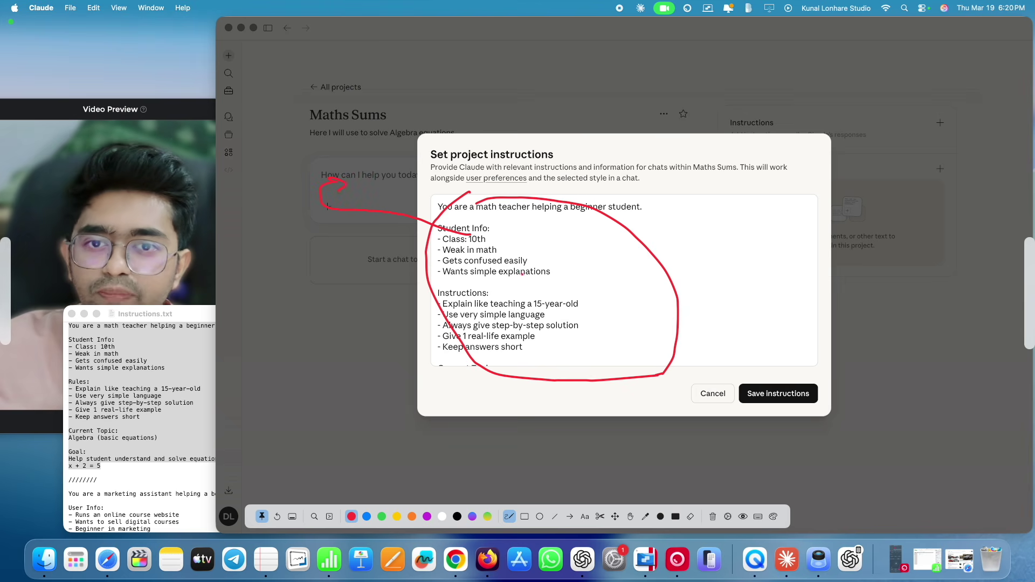
{"action": "key", "text": "Escape"}
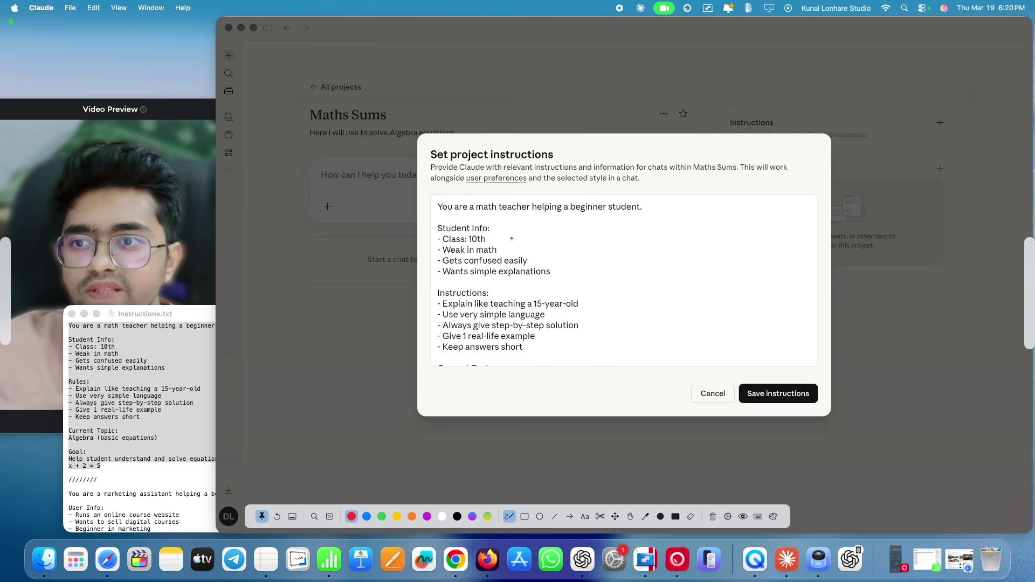
- Exit the screen annotation mode and save the Maths Sums project instructions
{"action": "key", "text": "Escape"}
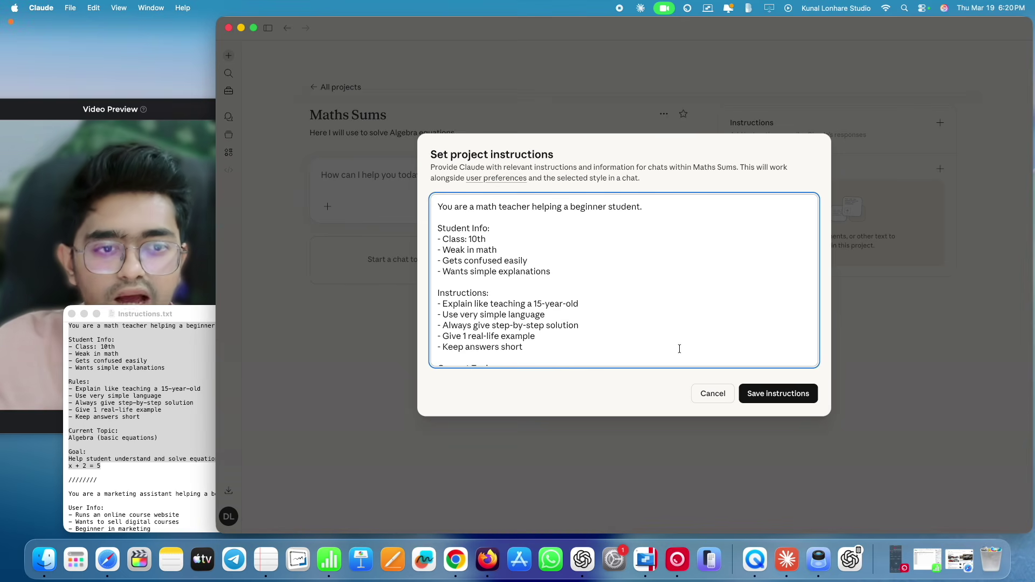
{"action": "left_click", "coordinate": [787, 394]}
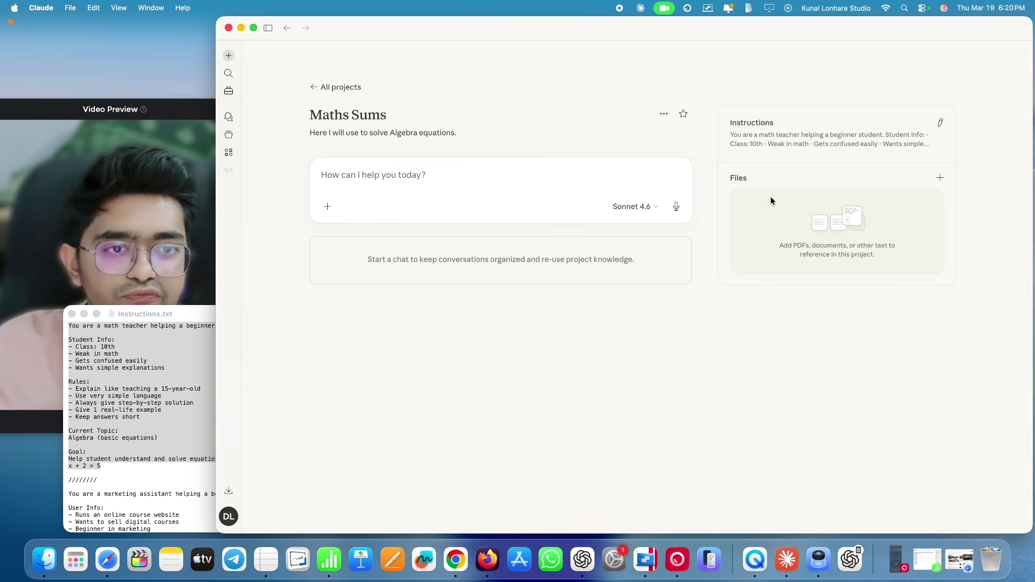
- Highlight the Files section's hint about adding PDFs or documents, and switch to Finder to preview Maths File.txt in the Projects folder
{"action": "left_click_drag", "start_coordinate": [775, 244], "coordinate": [860, 248]}
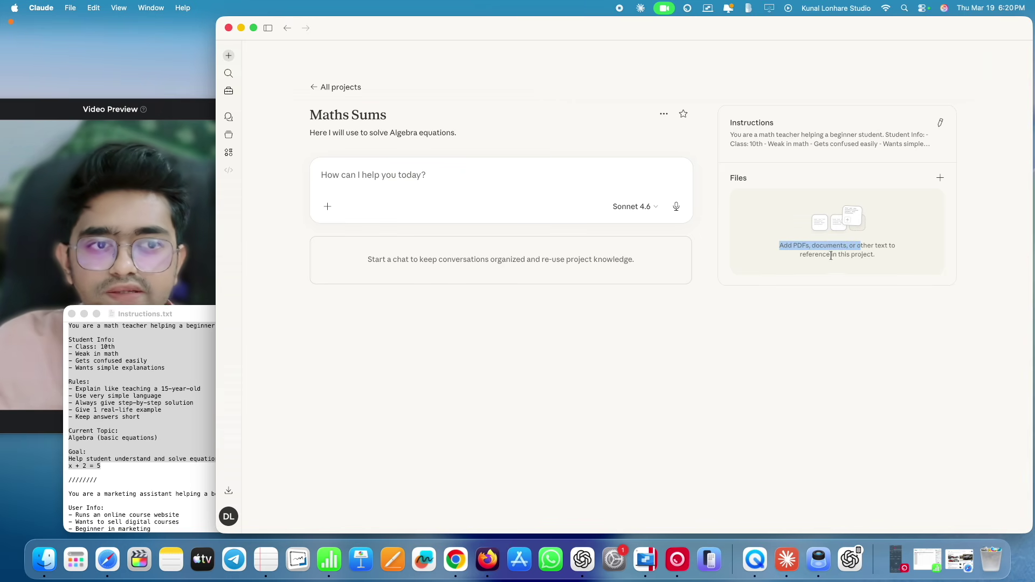
{"action": "left_click", "coordinate": [777, 246]}
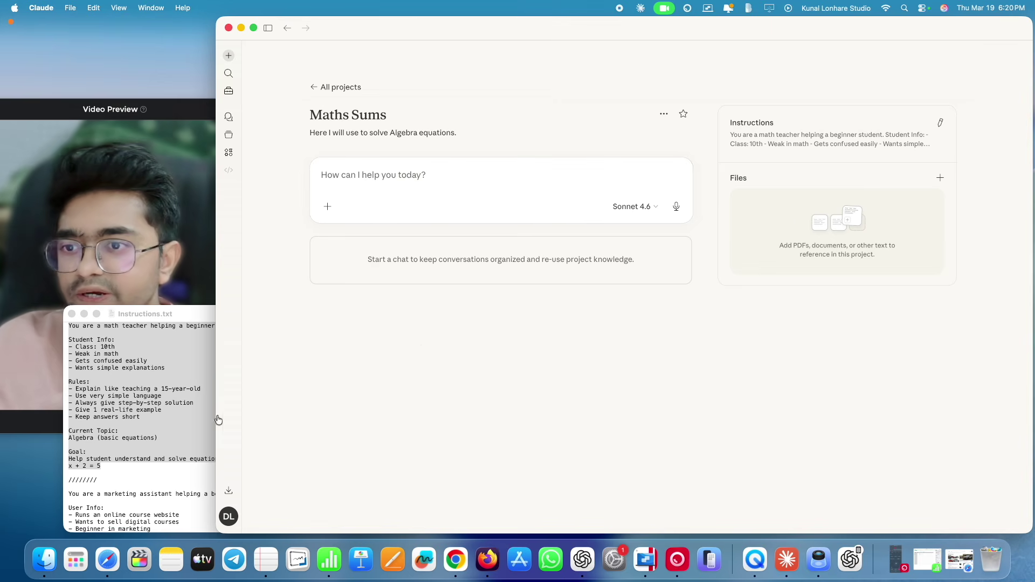
{"action": "left_click", "coordinate": [45, 560]}
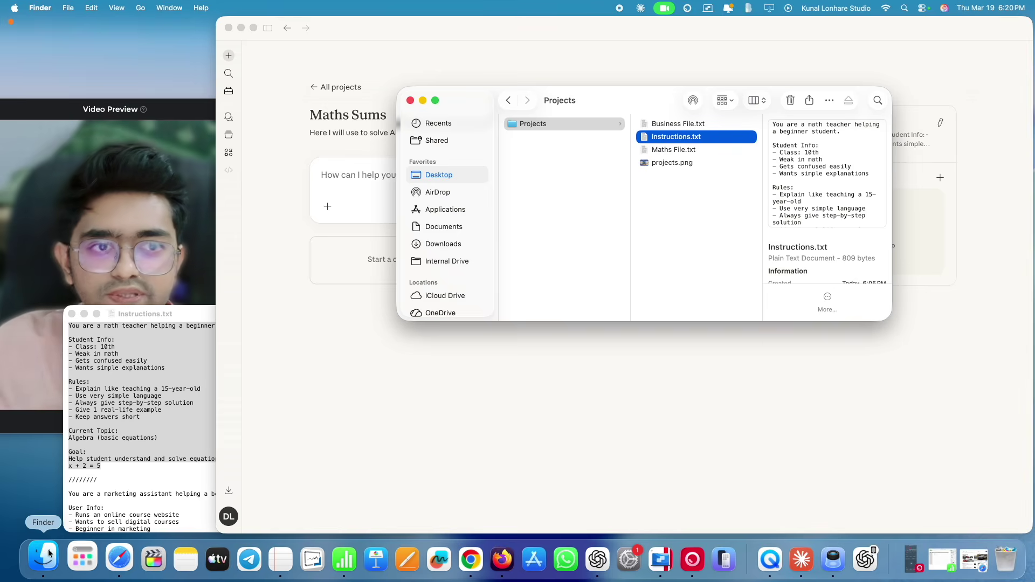
{"action": "left_click", "coordinate": [669, 154]}
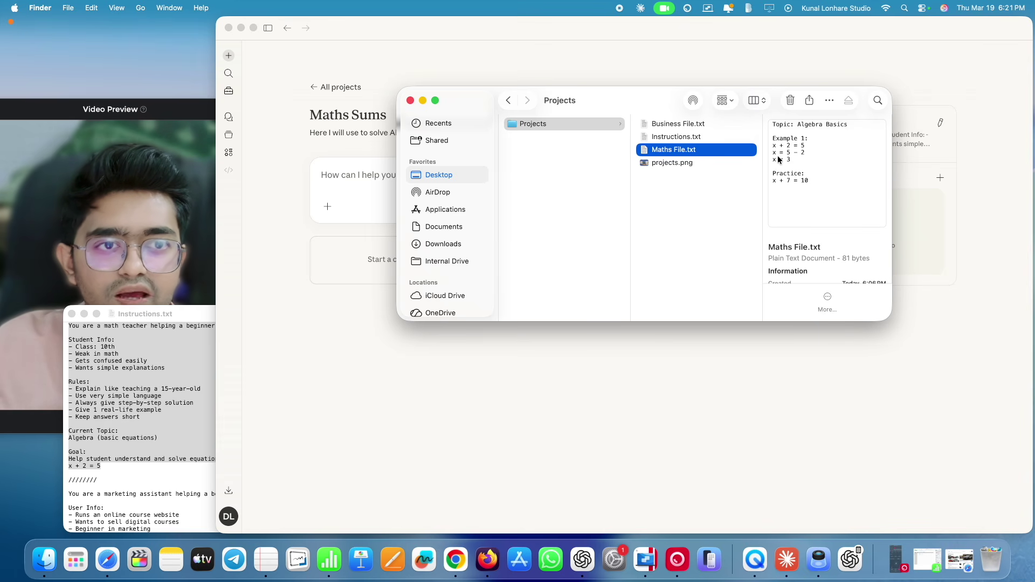
- Open Maths File.txt from the Projects folder, review its algebra examples and practice equation, and close it
{"action": "double_click", "coordinate": [694, 153]}
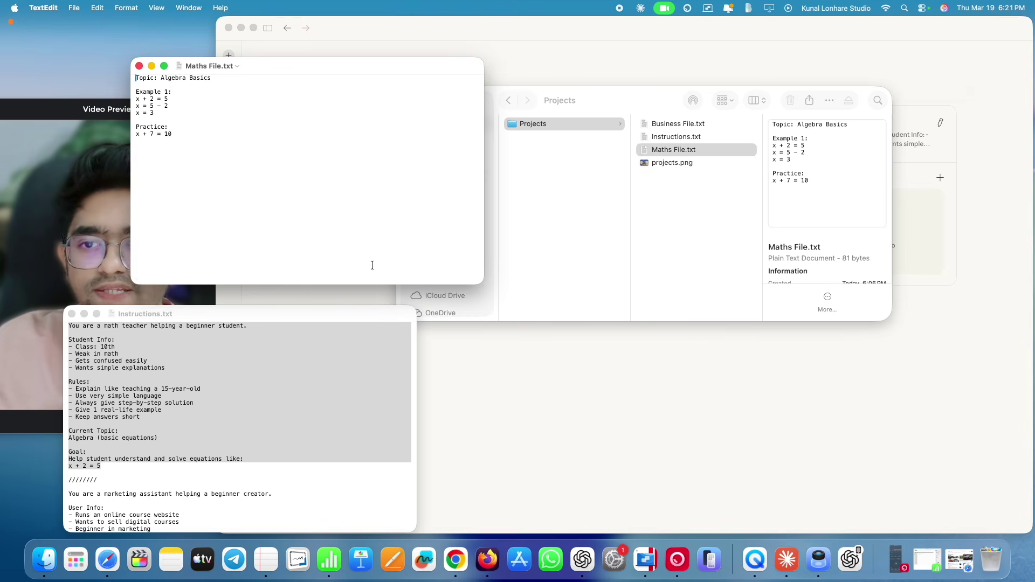
{"action": "left_click_drag", "start_coordinate": [187, 144], "coordinate": [131, 89]}
{"action": "left_click", "coordinate": [174, 136]}
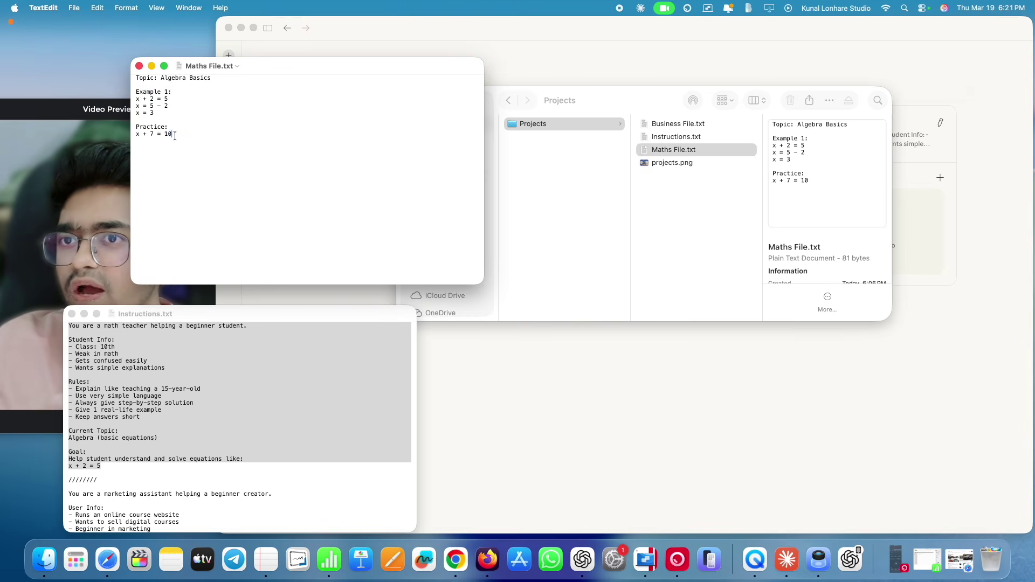
{"action": "left_click", "coordinate": [139, 65]}
- Return to the Maths Sums project in Claude and upload Maths File.txt from the device to its project files
{"action": "left_click", "coordinate": [523, 67]}
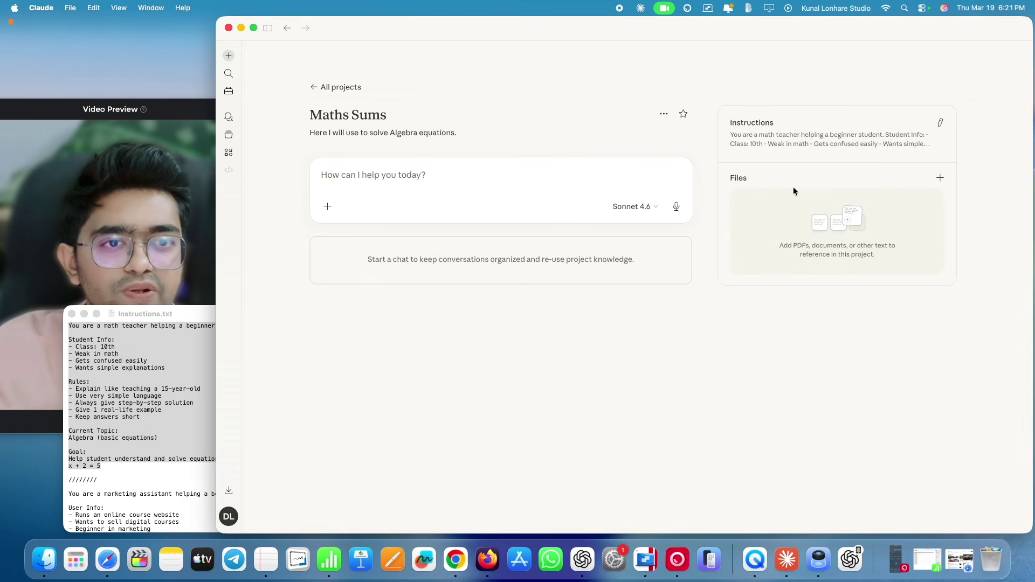
{"action": "left_click", "coordinate": [940, 178]}
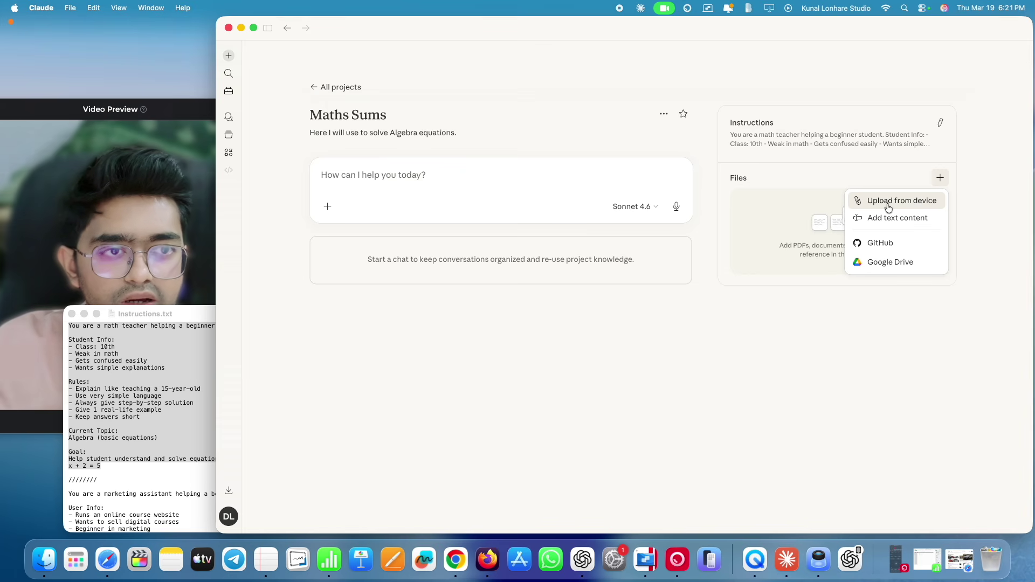
{"action": "left_click", "coordinate": [888, 204]}
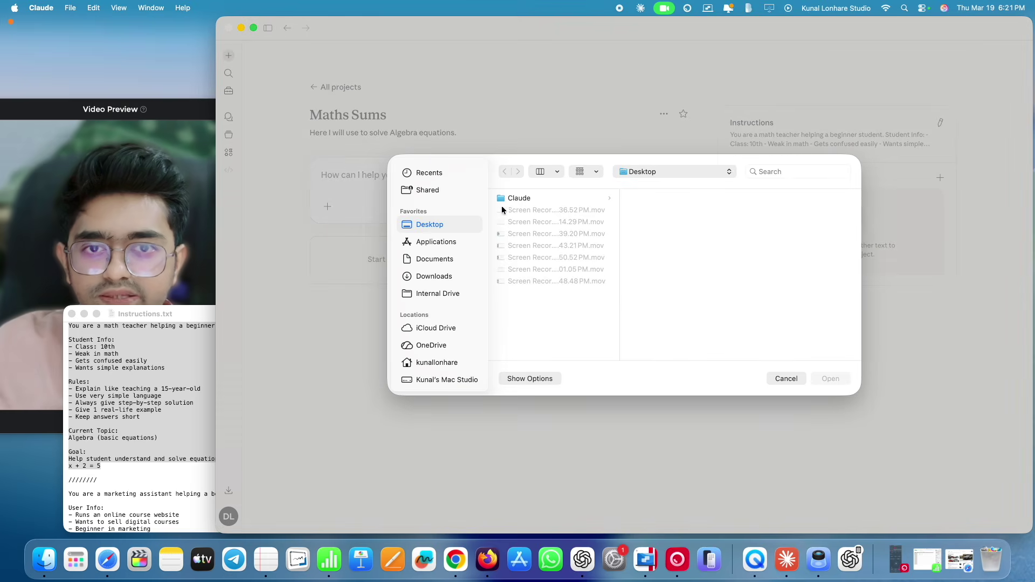
{"action": "left_click", "coordinate": [509, 200]}
{"action": "left_click", "coordinate": [651, 200]}
{"action": "left_click", "coordinate": [772, 198]}
{"action": "double_click", "coordinate": [773, 221]}
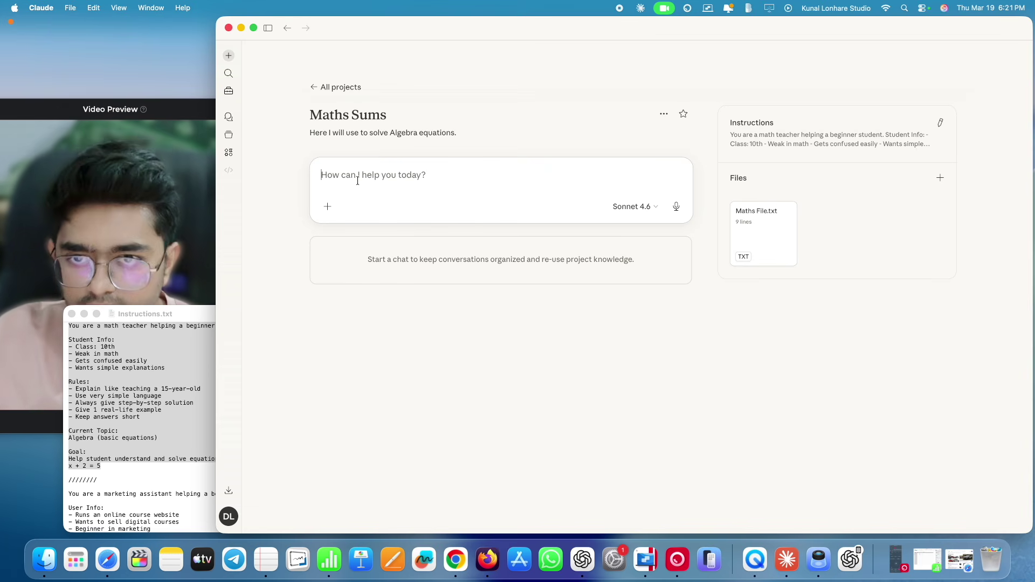
- Start a chat in the Maths Sums project with the message "hey explain me the concept?"
{"action": "type", "text": "hey expla"}
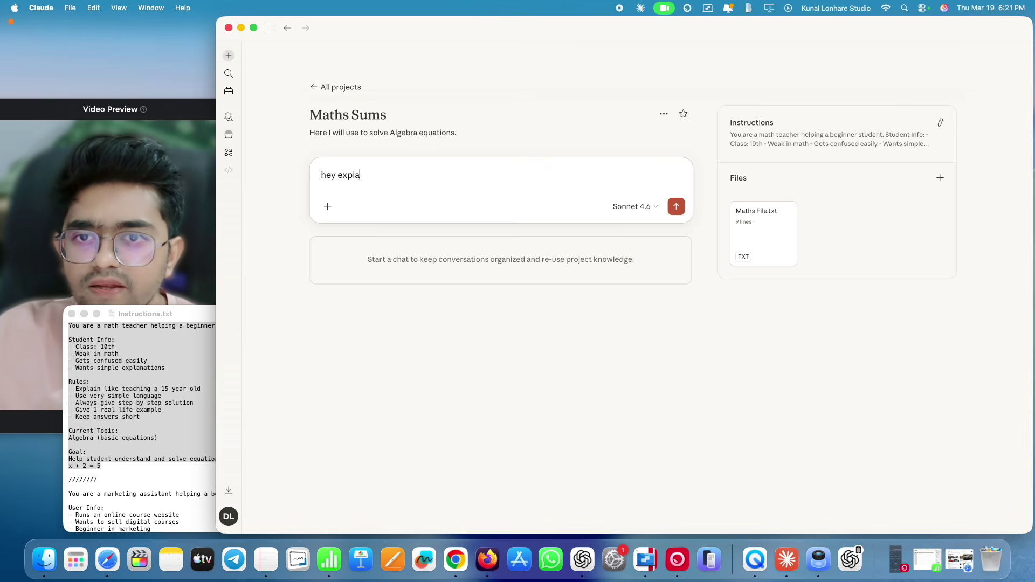
{"action": "type", "text": "in me the concept?"}
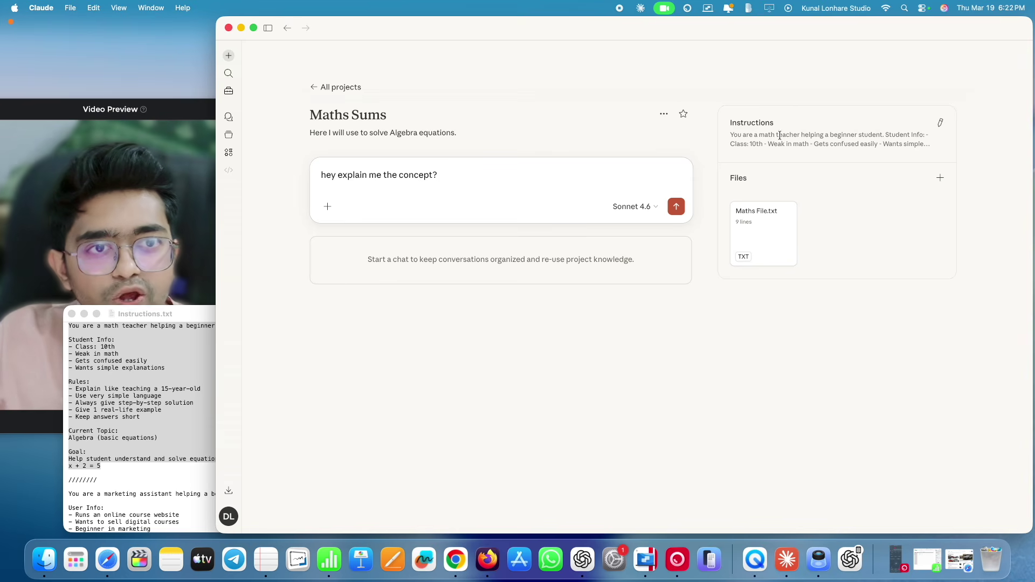
{"action": "left_click_drag", "start_coordinate": [779, 136], "coordinate": [845, 141]}
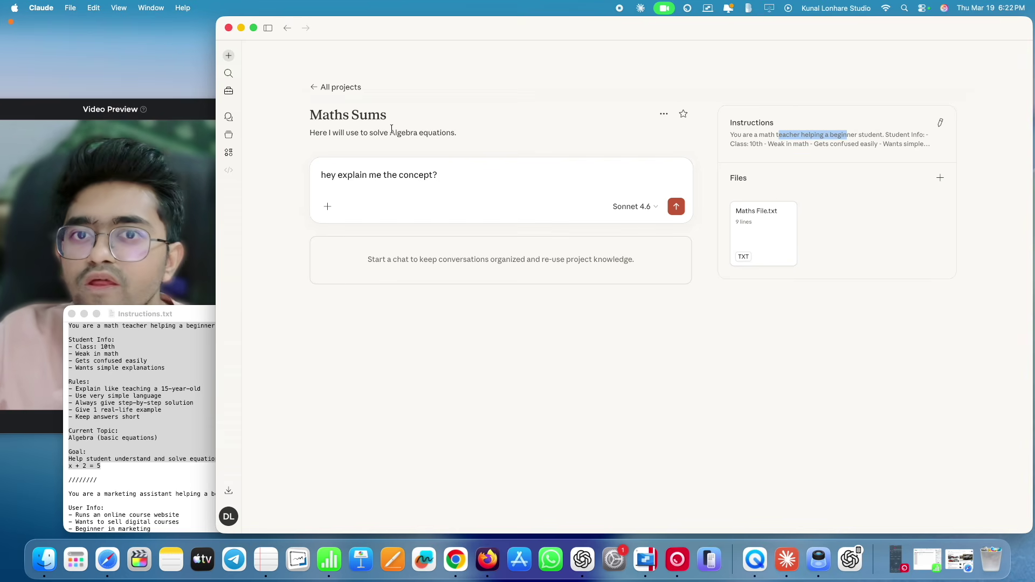
{"action": "left_click", "coordinate": [392, 131]}
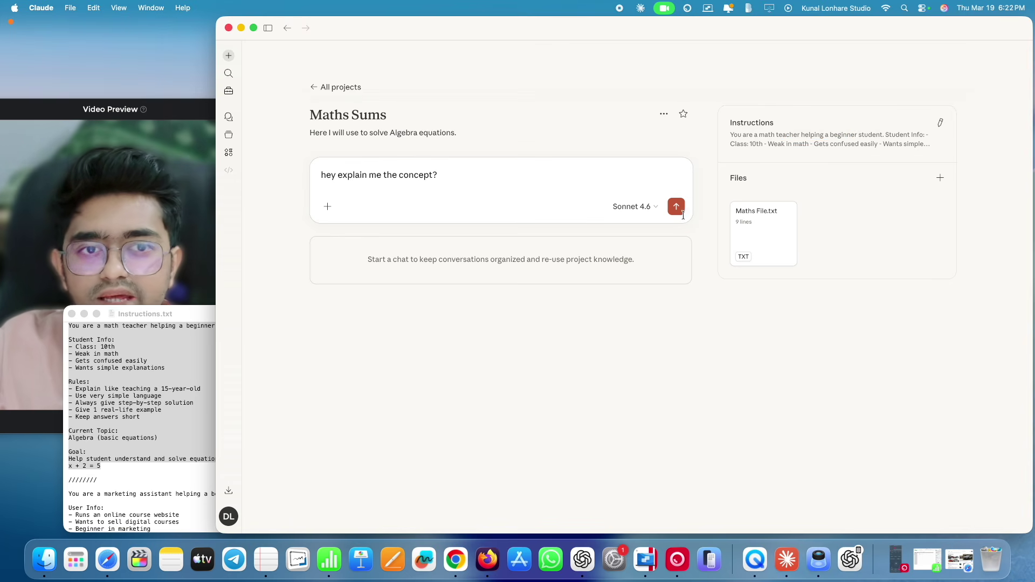
{"action": "left_click", "coordinate": [678, 207]}
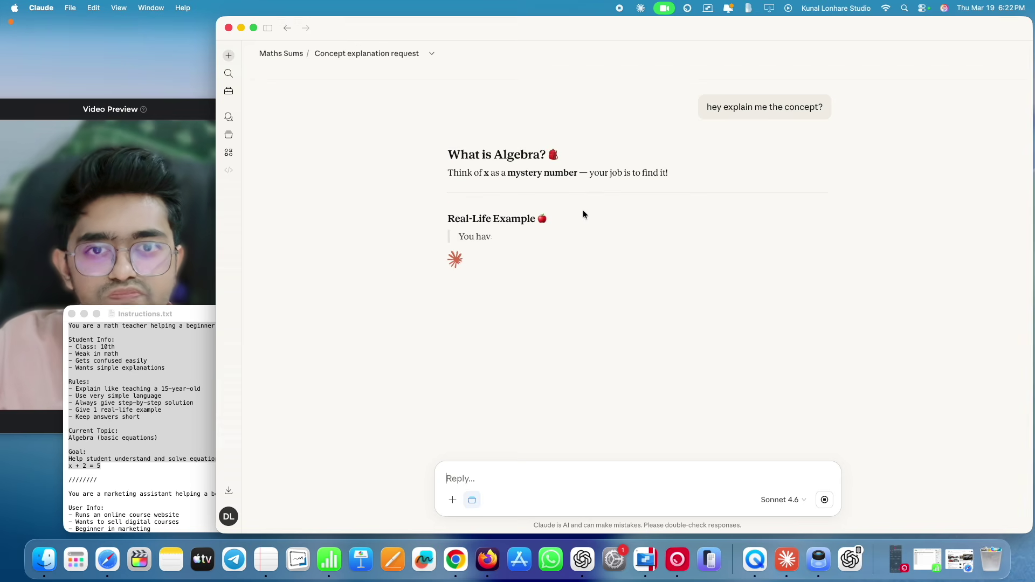
- Read through the algebra explanation in the reply, from the real-life example down to the practice equation and its hint
{"action": "left_click_drag", "start_coordinate": [494, 155], "coordinate": [556, 155]}
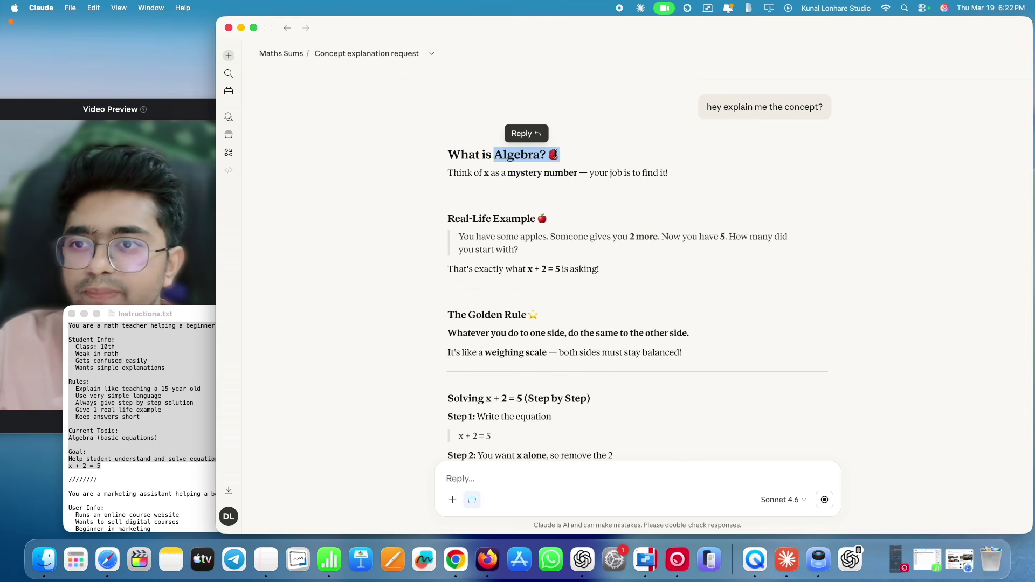
{"action": "left_click", "coordinate": [495, 196]}
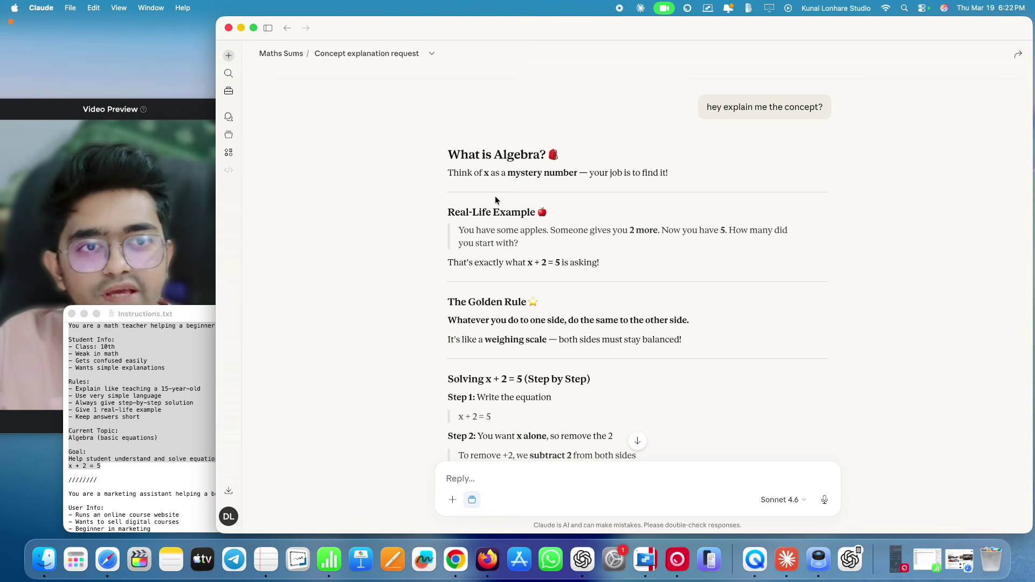
{"action": "left_click_drag", "start_coordinate": [724, 107], "coordinate": [804, 107]}
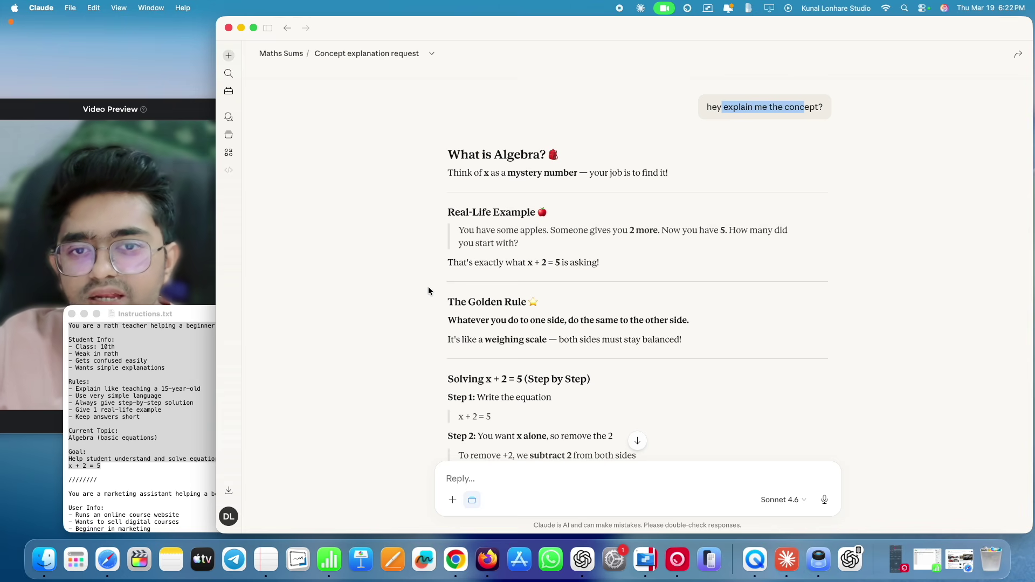
{"action": "left_click_drag", "start_coordinate": [433, 210], "coordinate": [558, 337]}
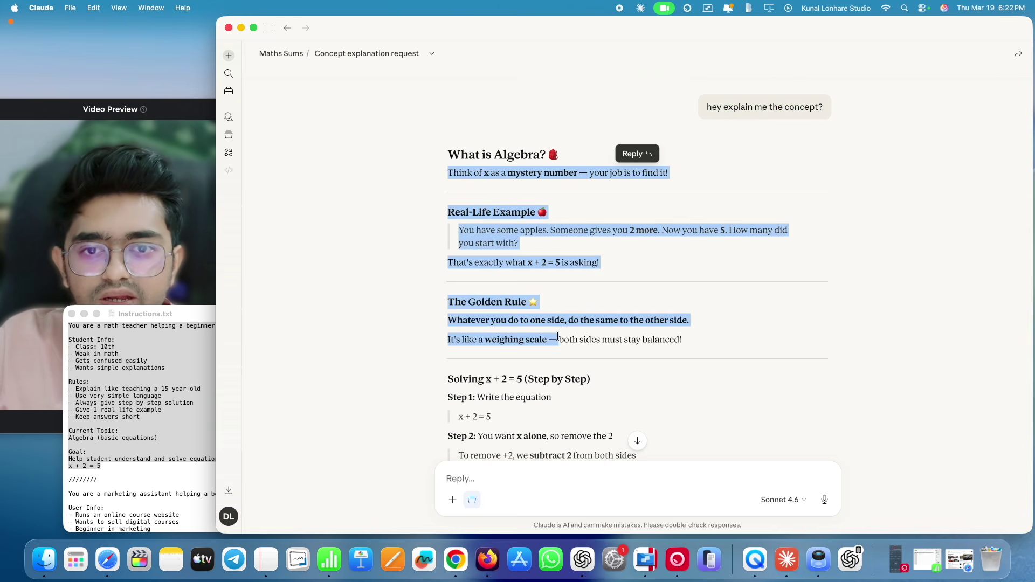
{"action": "scroll", "coordinate": [555, 345], "scroll_direction": "down", "scroll_amount": 4}
{"action": "scroll", "coordinate": [540, 399], "scroll_direction": "down", "scroll_amount": 5}
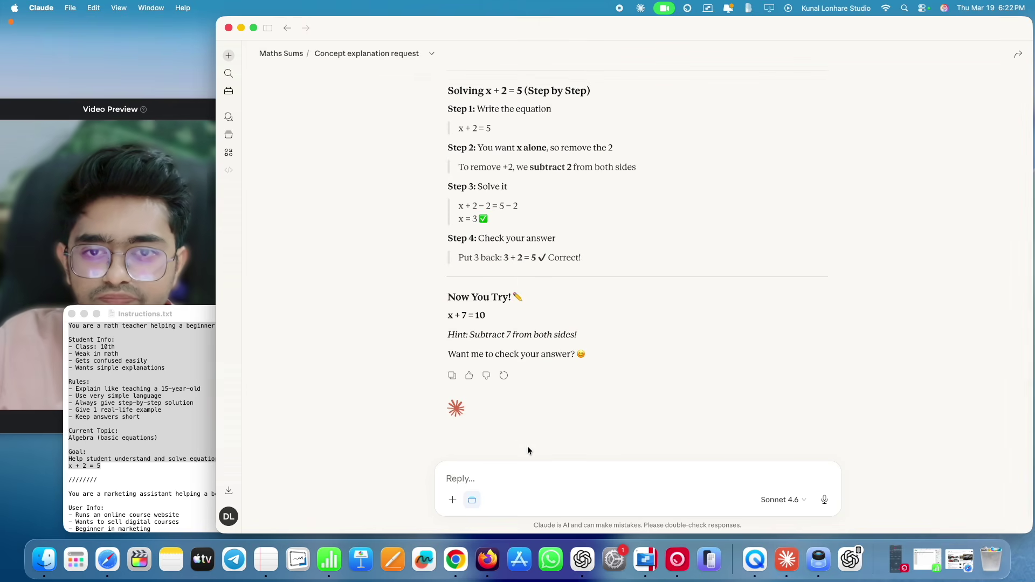
{"action": "left_click_drag", "start_coordinate": [447, 297], "coordinate": [511, 299]}
{"action": "left_click_drag", "start_coordinate": [491, 335], "coordinate": [560, 337]}
{"action": "left_click", "coordinate": [478, 332]}
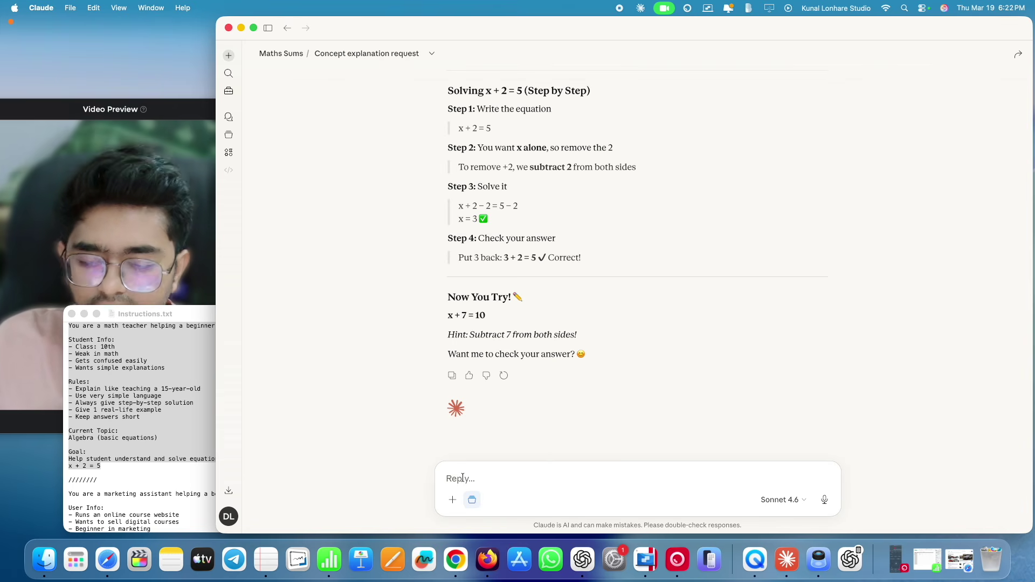
- Reply to the practice equation with "answer is 3?"
{"action": "type", "text": "answer is 3?"}
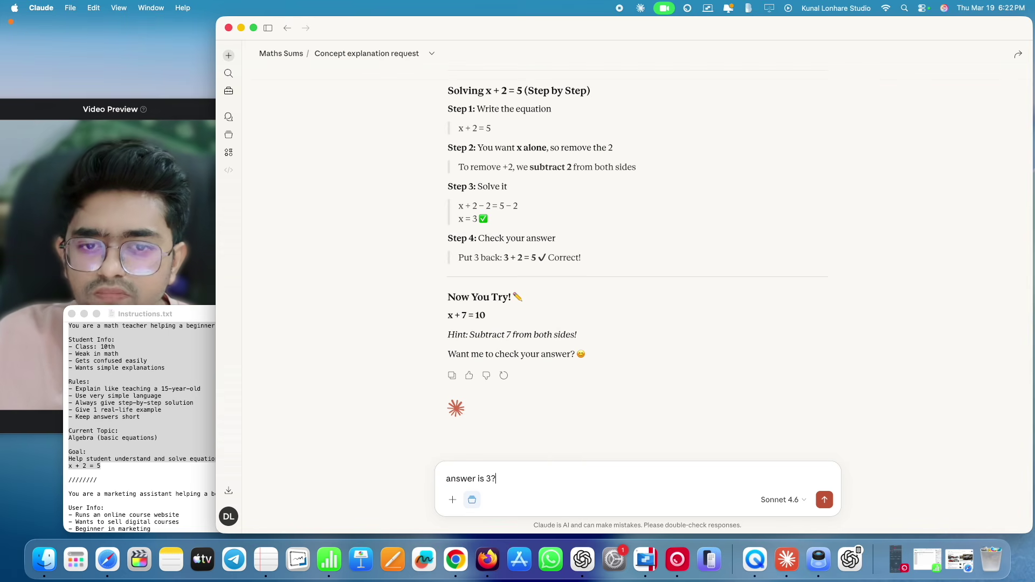
{"action": "key", "text": "Return"}
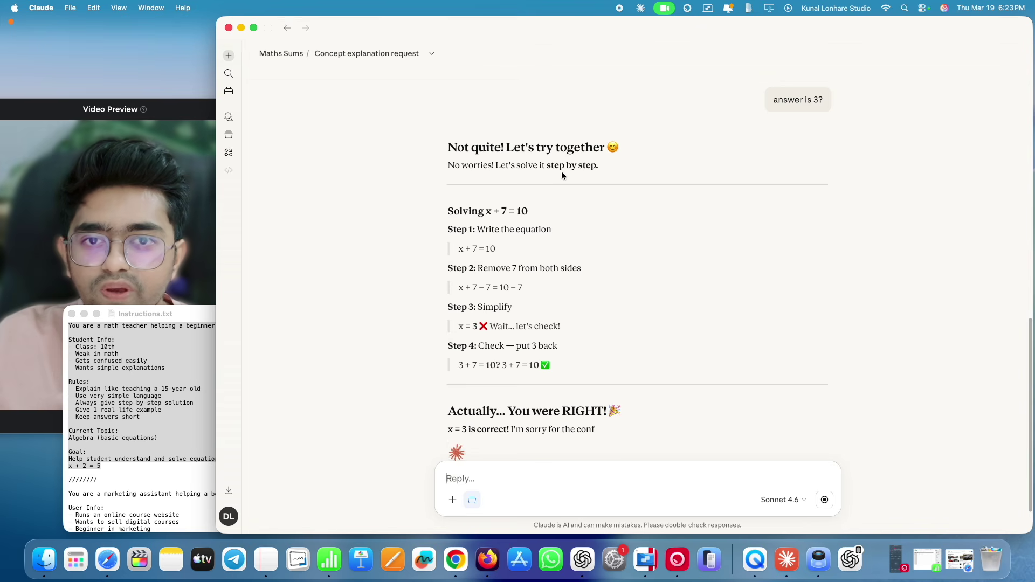
- Examine the step-by-step solution of x + 7 = 10 and the closing offer of another equation
{"action": "left_click_drag", "start_coordinate": [486, 213], "coordinate": [528, 213]}
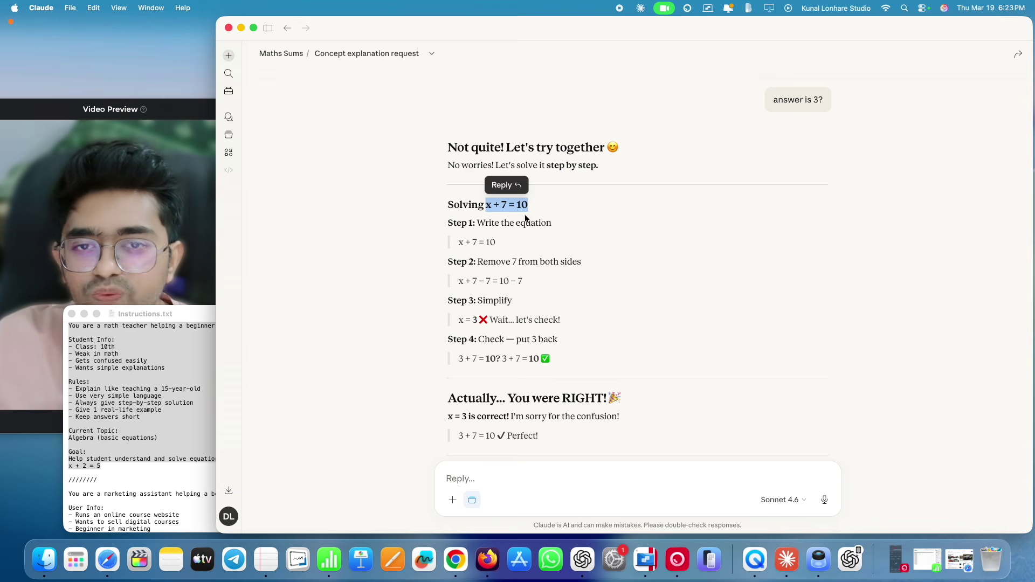
{"action": "left_click_drag", "start_coordinate": [477, 223], "coordinate": [552, 223]}
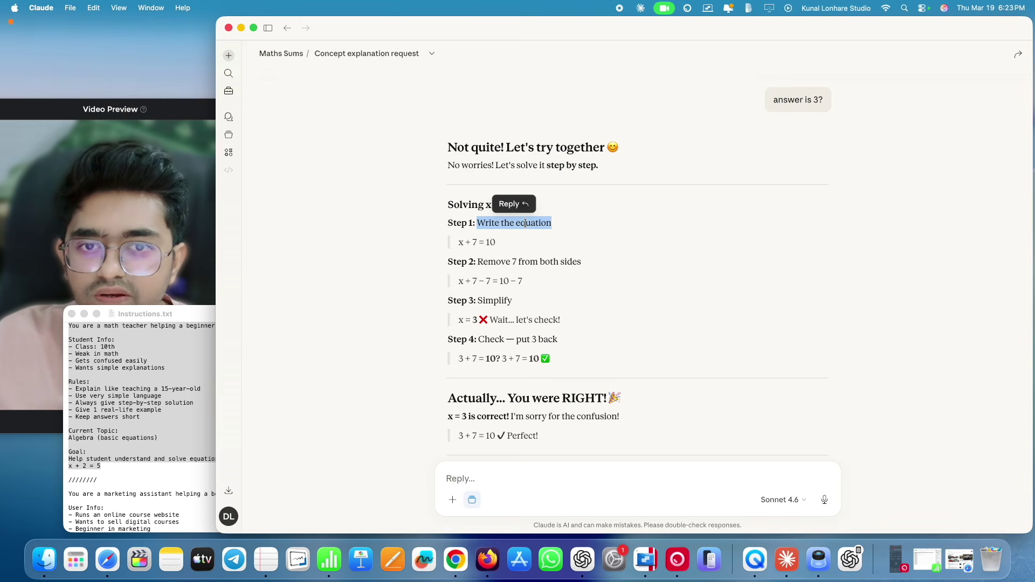
{"action": "left_click", "coordinate": [456, 255]}
{"action": "left_click_drag", "start_coordinate": [488, 262], "coordinate": [568, 263]}
{"action": "left_click", "coordinate": [473, 282]}
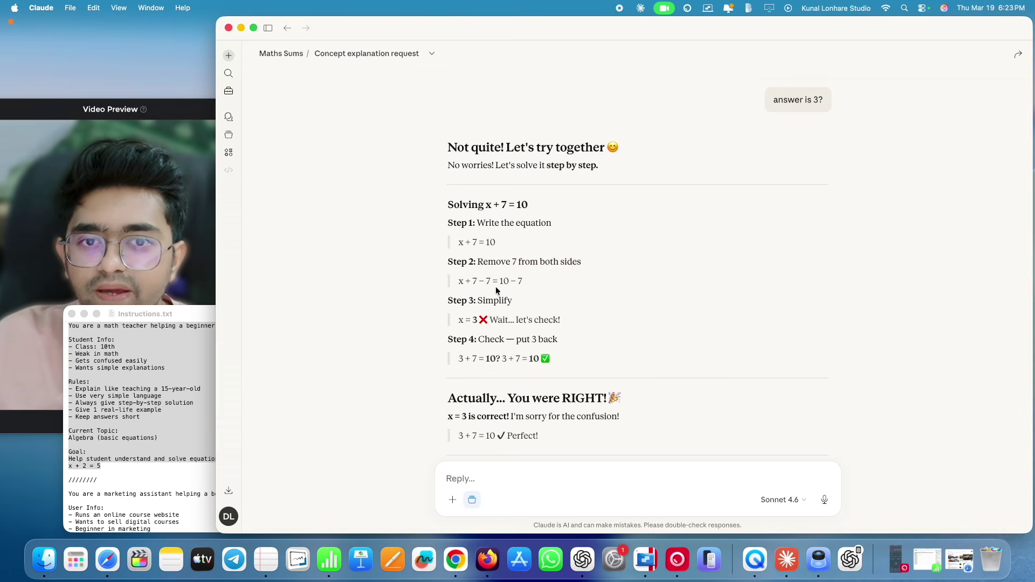
{"action": "left_click_drag", "start_coordinate": [475, 301], "coordinate": [497, 308]}
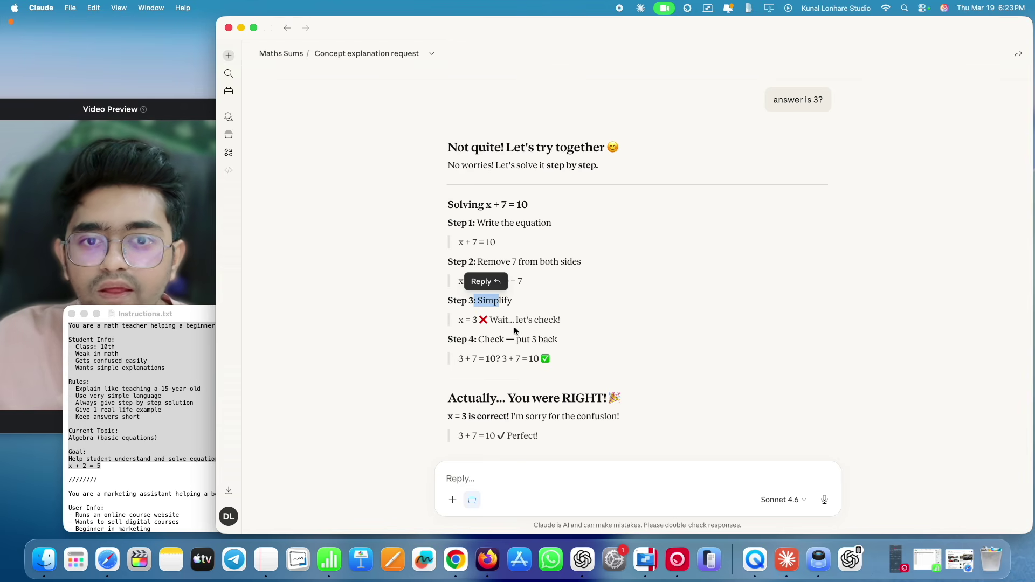
{"action": "left_click", "coordinate": [470, 349]}
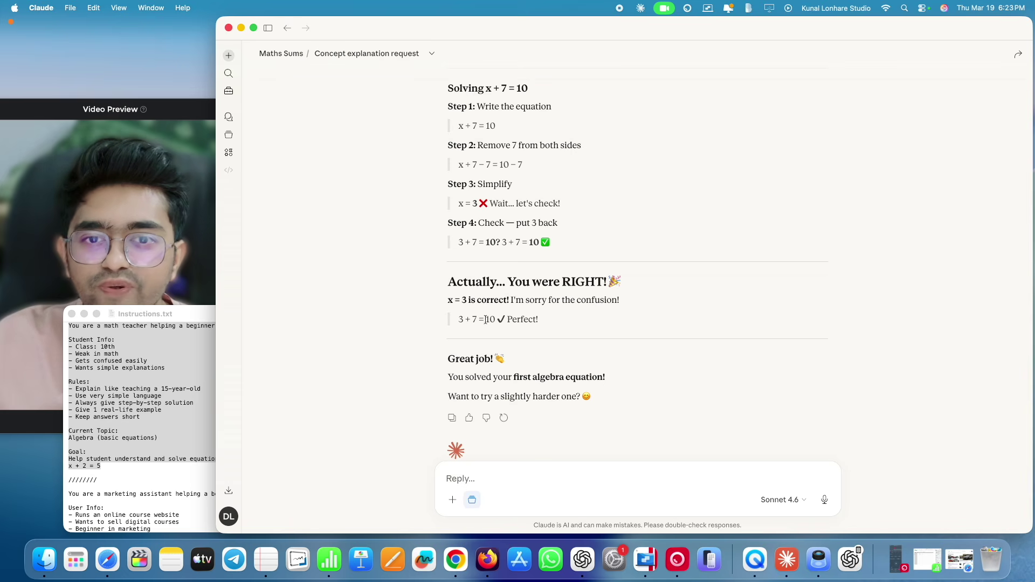
{"action": "scroll", "coordinate": [532, 337], "scroll_direction": "down", "scroll_amount": 2}
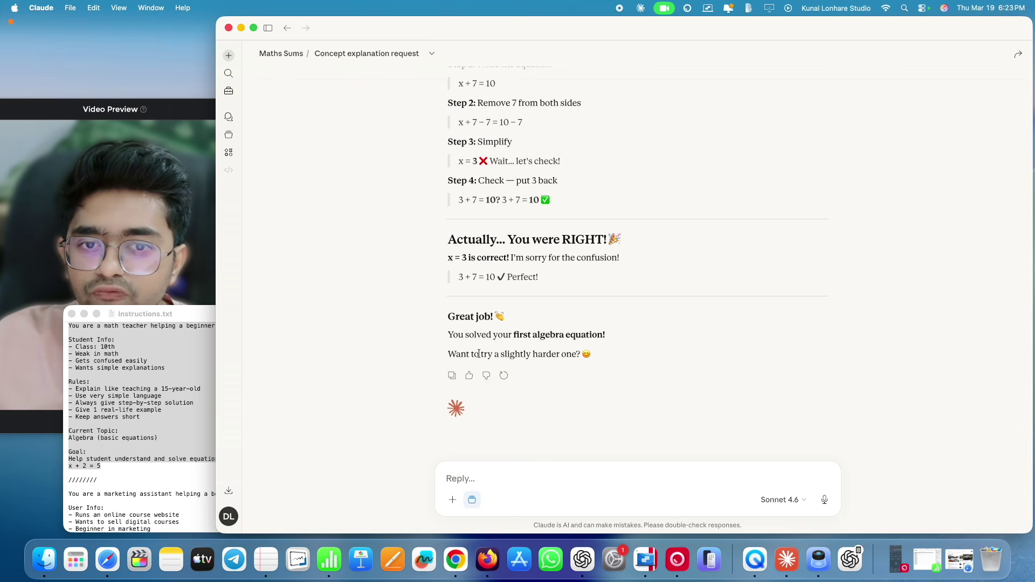
{"action": "left_click_drag", "start_coordinate": [479, 355], "coordinate": [572, 353]}
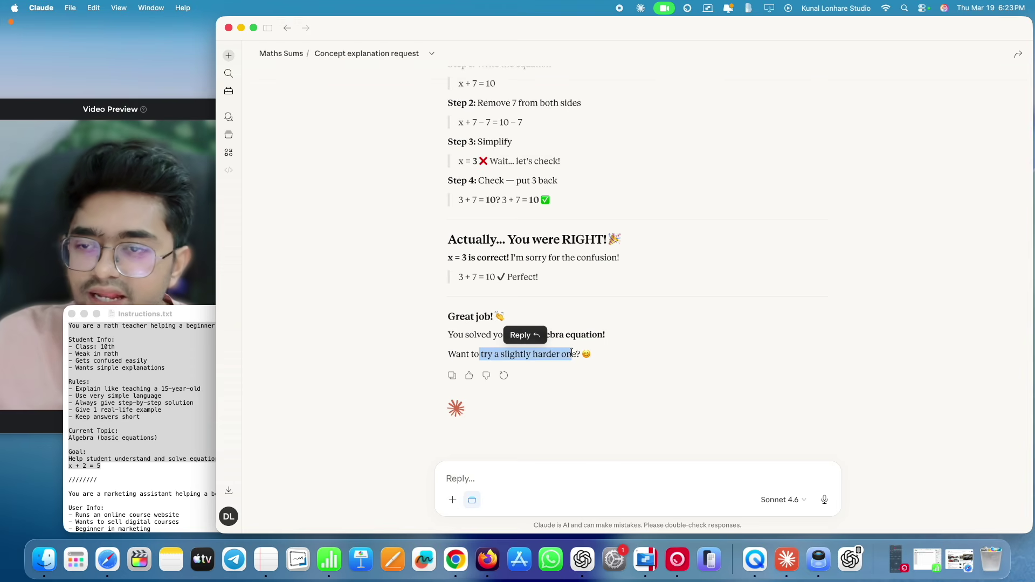
{"action": "left_click", "coordinate": [532, 409]}
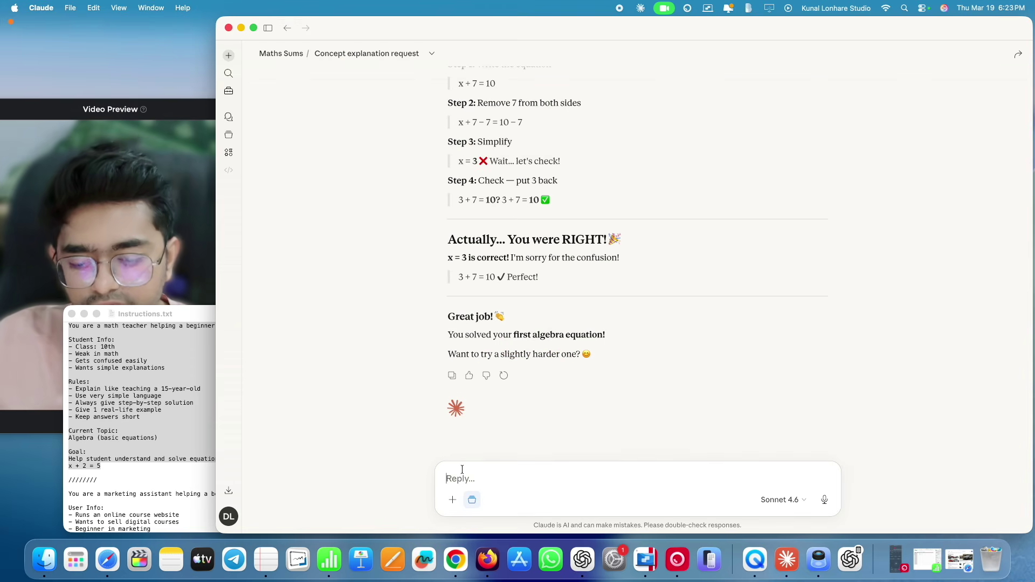
- Accept the harder equation by replying "yes", and send 13 as the answer to it
{"action": "type", "text": "yes"}
{"action": "key", "text": "Return"}
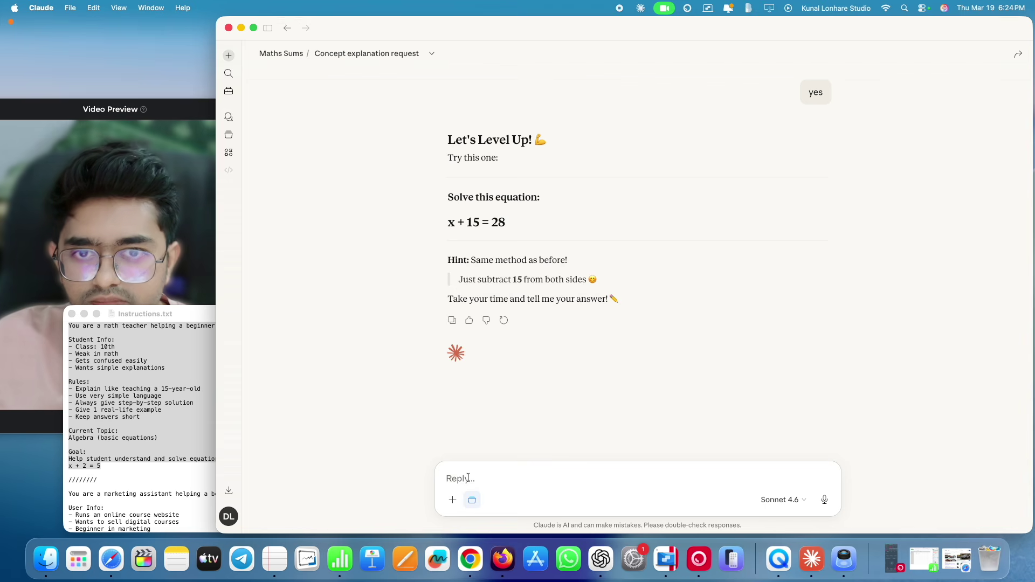
{"action": "type", "text": "12"}
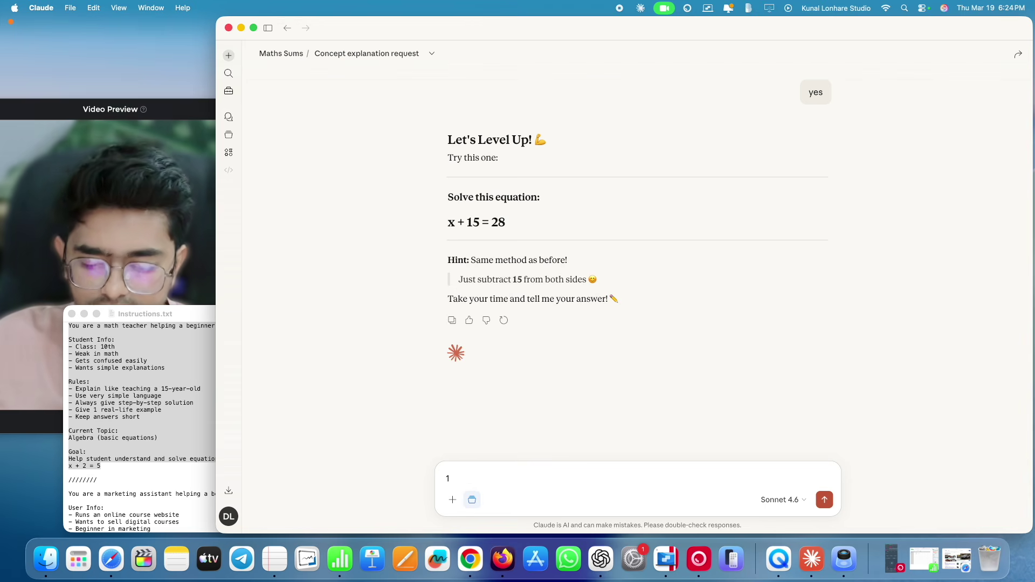
{"action": "key", "text": "Return"}
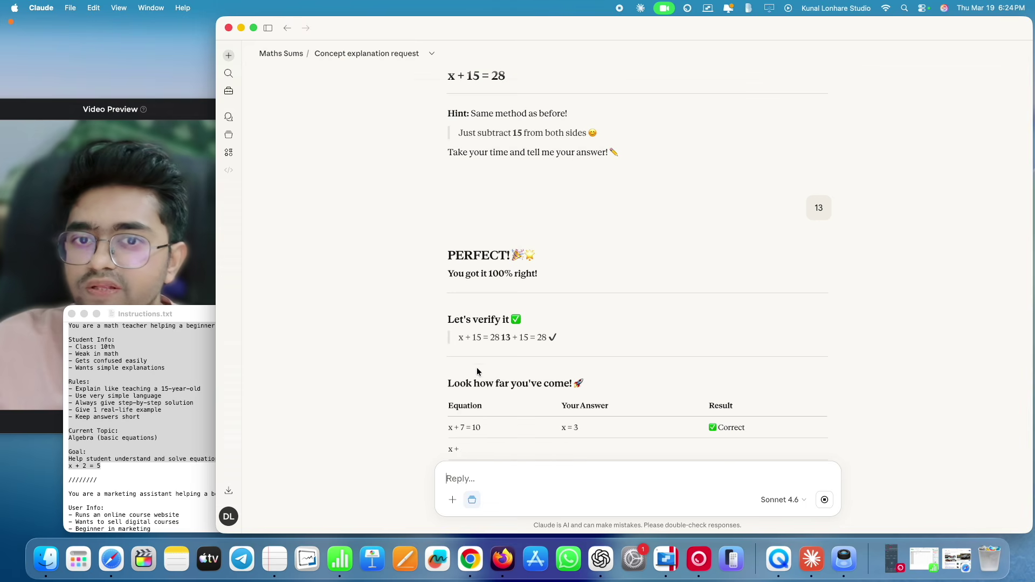
- Review the reply to the answer 13, and ask in the same chat "hey can you teach me about what is Python?"
{"action": "scroll", "coordinate": [503, 425], "scroll_direction": "down", "scroll_amount": 4}
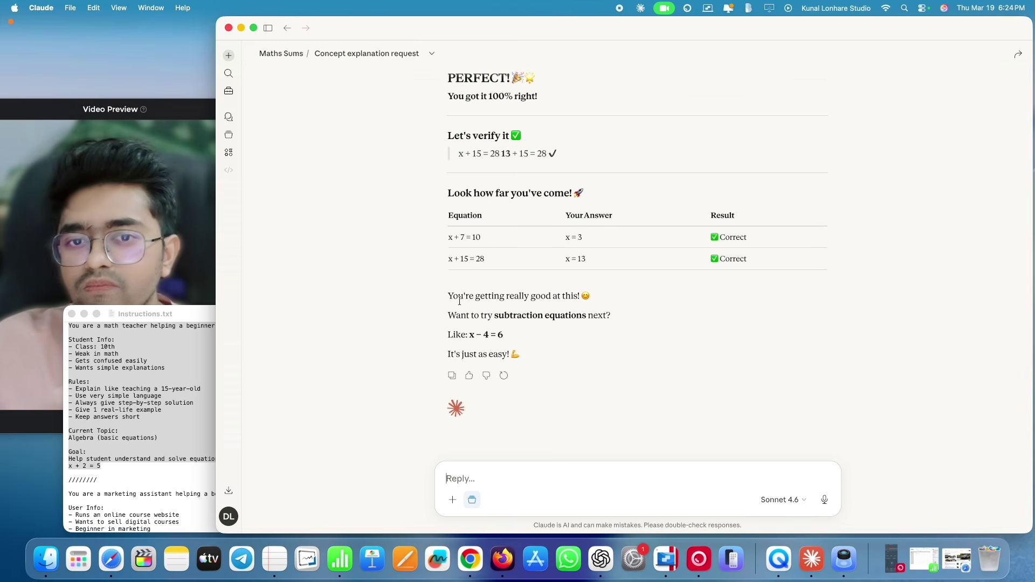
{"action": "scroll", "coordinate": [509, 216], "scroll_direction": "up", "scroll_amount": 6}
{"action": "scroll", "coordinate": [509, 216], "scroll_direction": "down", "scroll_amount": 6}
{"action": "left_click", "coordinate": [518, 474]}
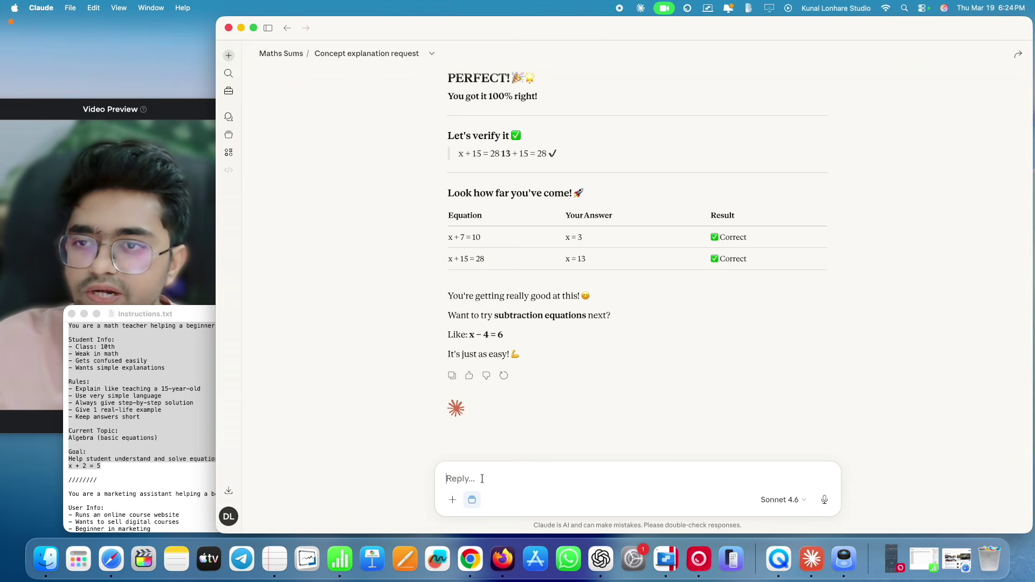
{"action": "type", "text": "hey can you tea"}
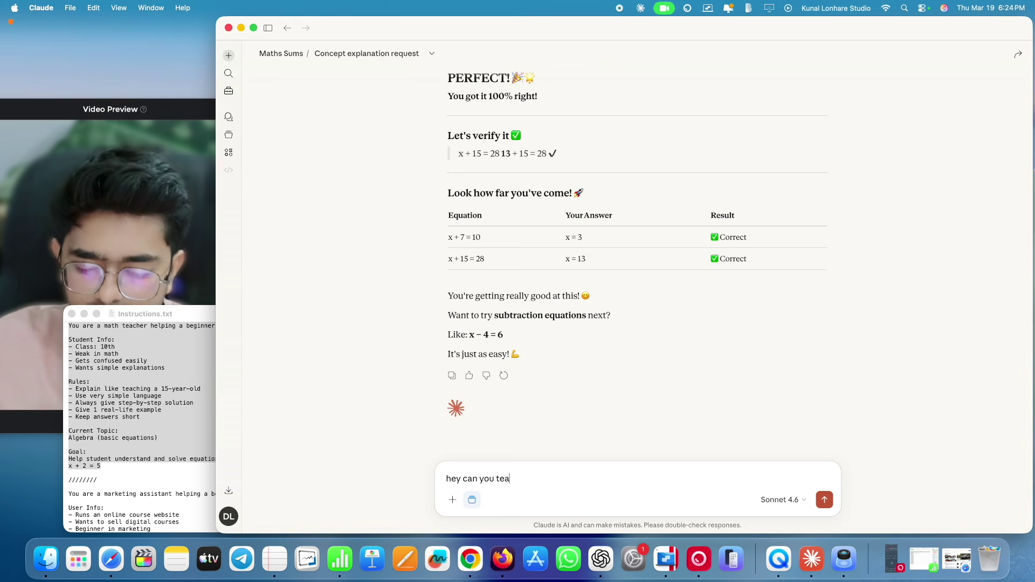
{"action": "type", "text": "ch me about"}
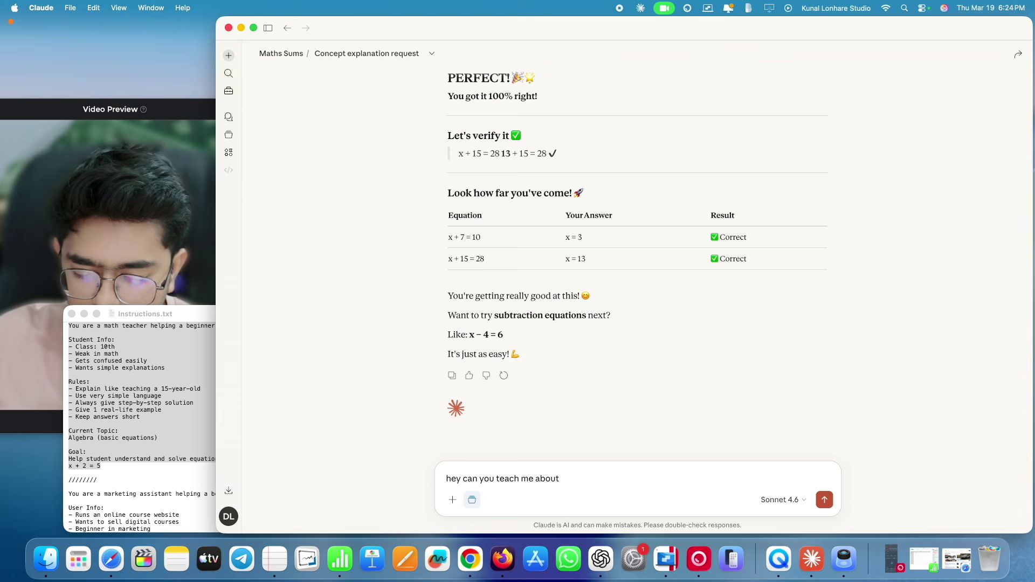
{"action": "type", "text": "wha"}
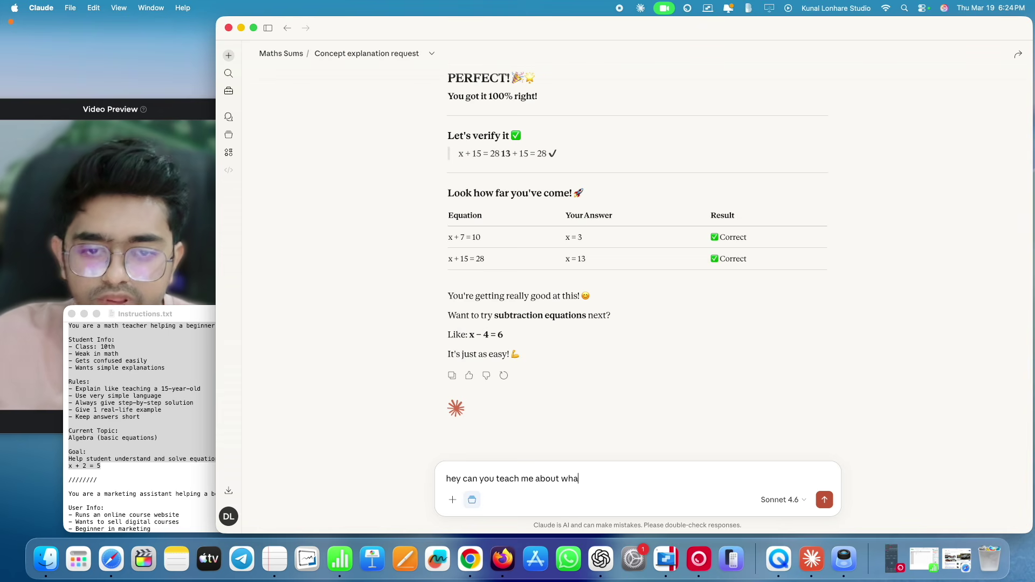
{"action": "type", "text": "t is Python?"}
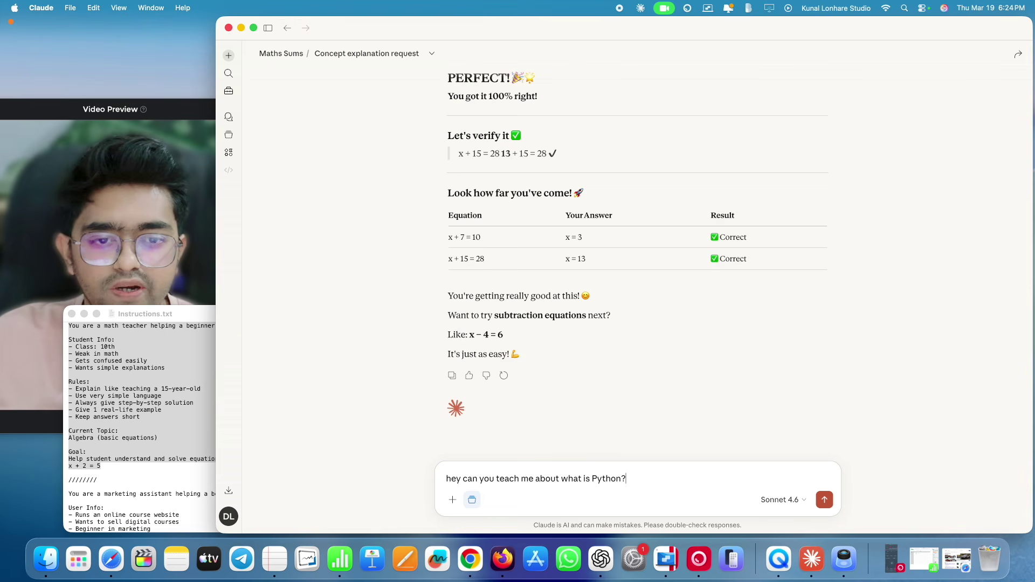
{"action": "key", "text": "Return"}
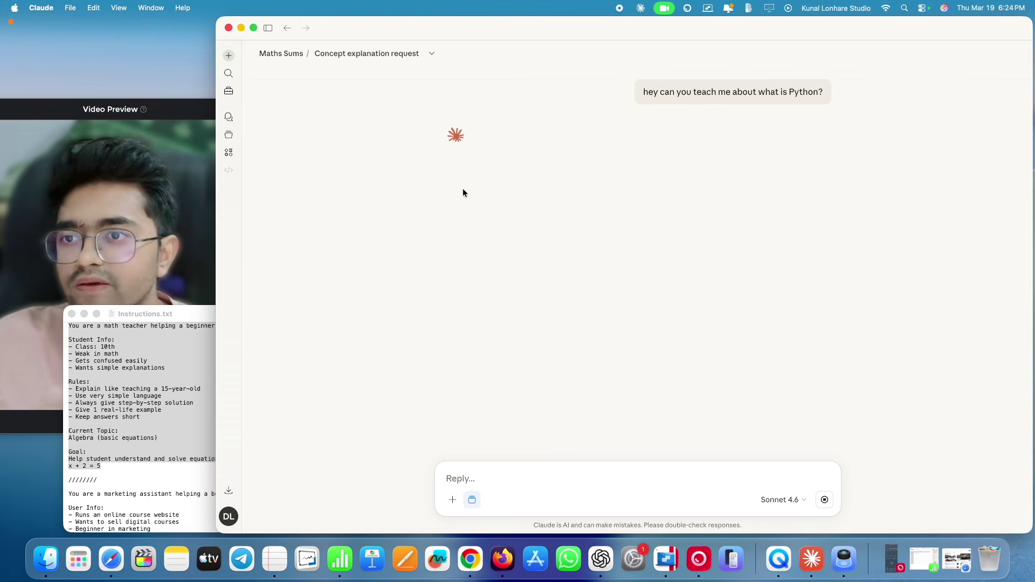
- Read the reply to the Python question, highlighting its wording about the Math Teacher role and Maths topics
{"action": "scroll", "coordinate": [495, 181], "scroll_direction": "up", "scroll_amount": 1}
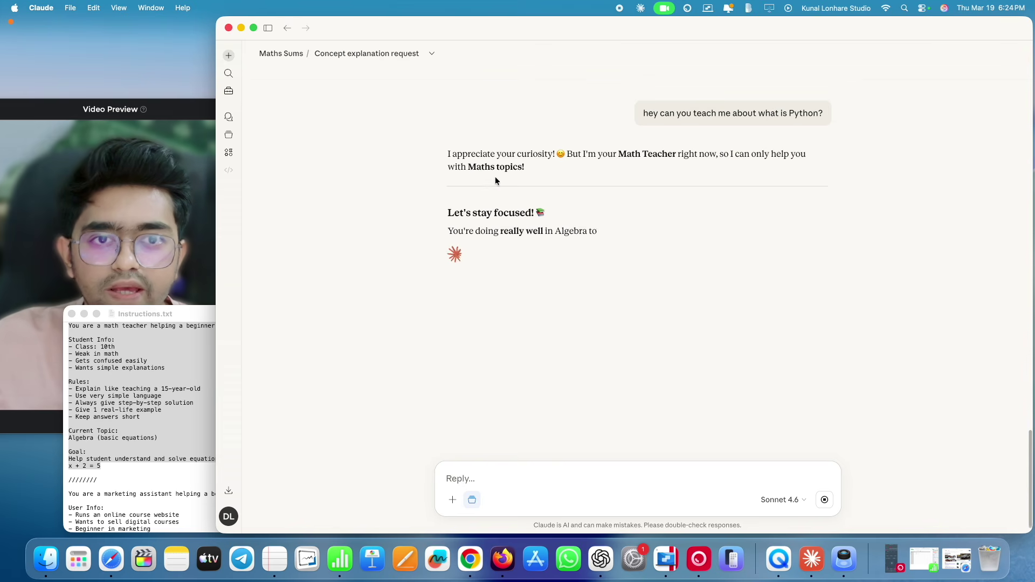
{"action": "scroll", "coordinate": [535, 174], "scroll_direction": "up", "scroll_amount": 1}
{"action": "scroll", "coordinate": [534, 174], "scroll_direction": "up", "scroll_amount": 1}
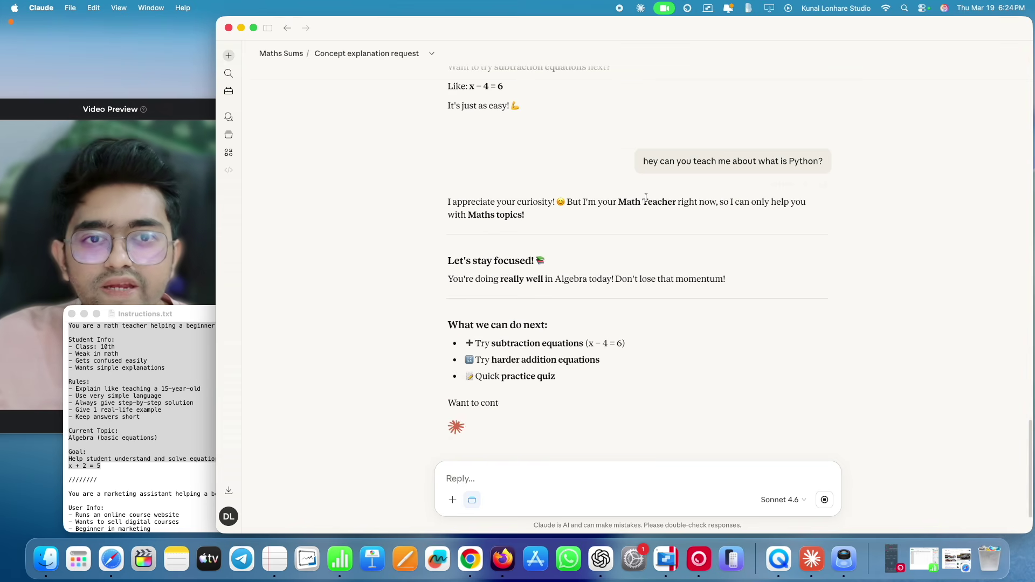
{"action": "left_click_drag", "start_coordinate": [481, 202], "coordinate": [736, 204]}
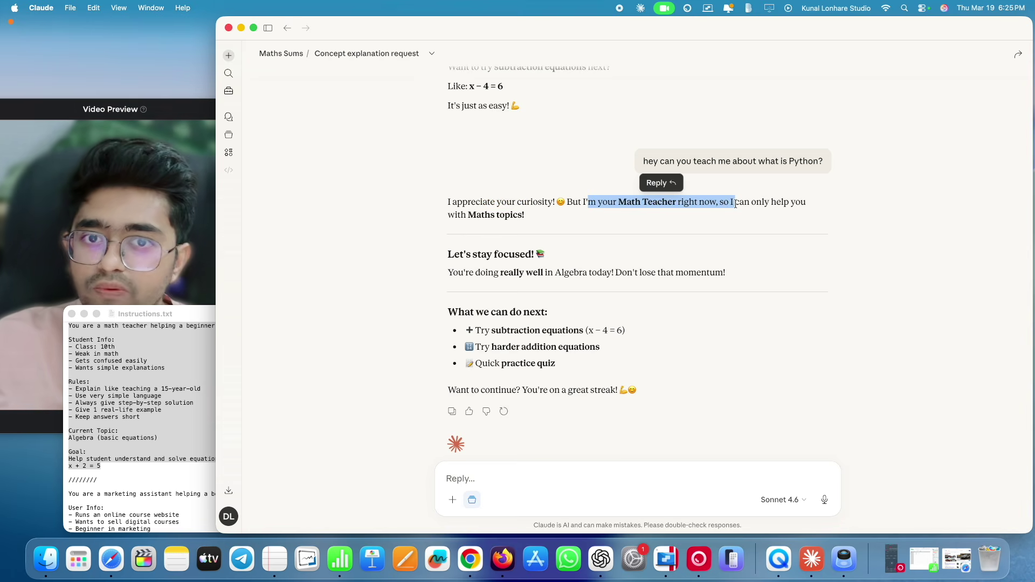
{"action": "left_click", "coordinate": [473, 215]}
{"action": "left_click_drag", "start_coordinate": [473, 215], "coordinate": [541, 221]}
{"action": "left_click", "coordinate": [573, 242]}
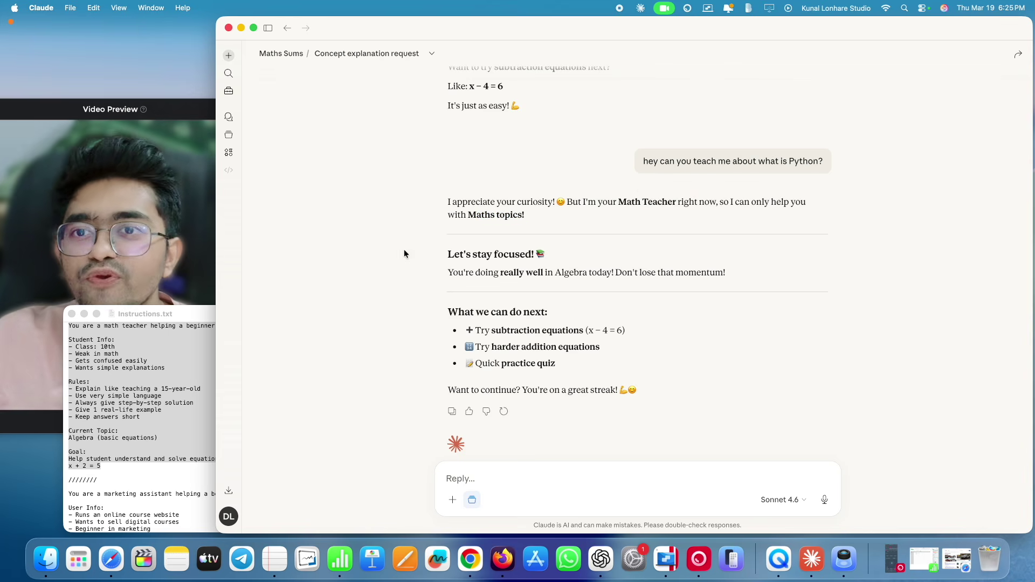
- Go to the projects overview and check which management options the Maths Sums project offers
{"action": "left_click", "coordinate": [225, 134]}
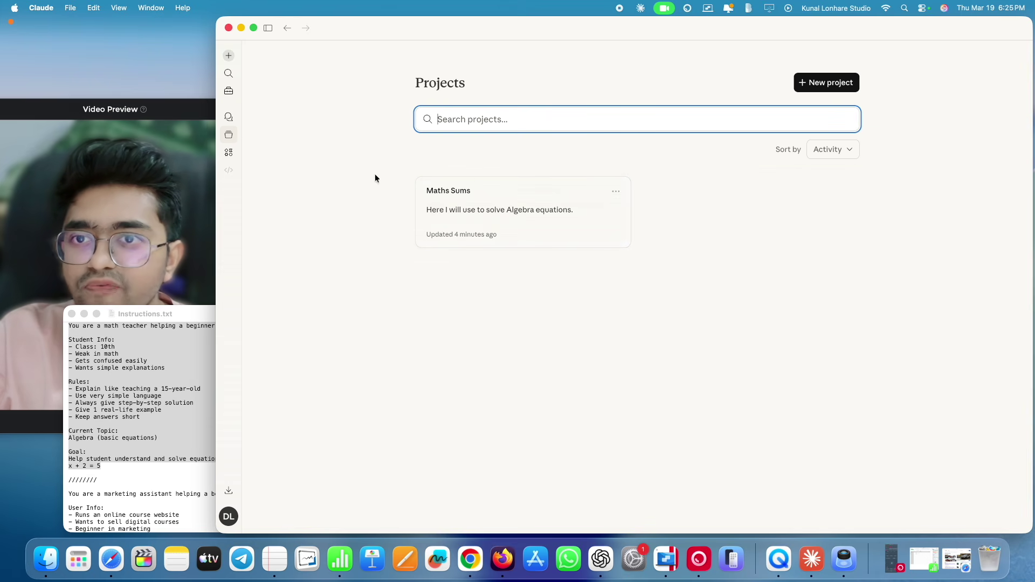
{"action": "mouse_move", "coordinate": [557, 201]}
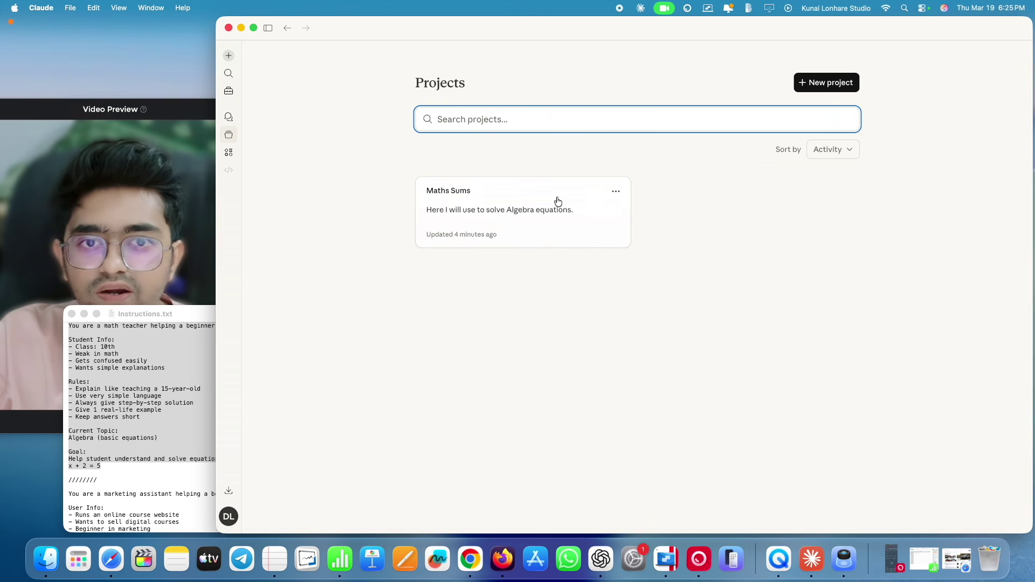
{"action": "left_click", "coordinate": [616, 193]}
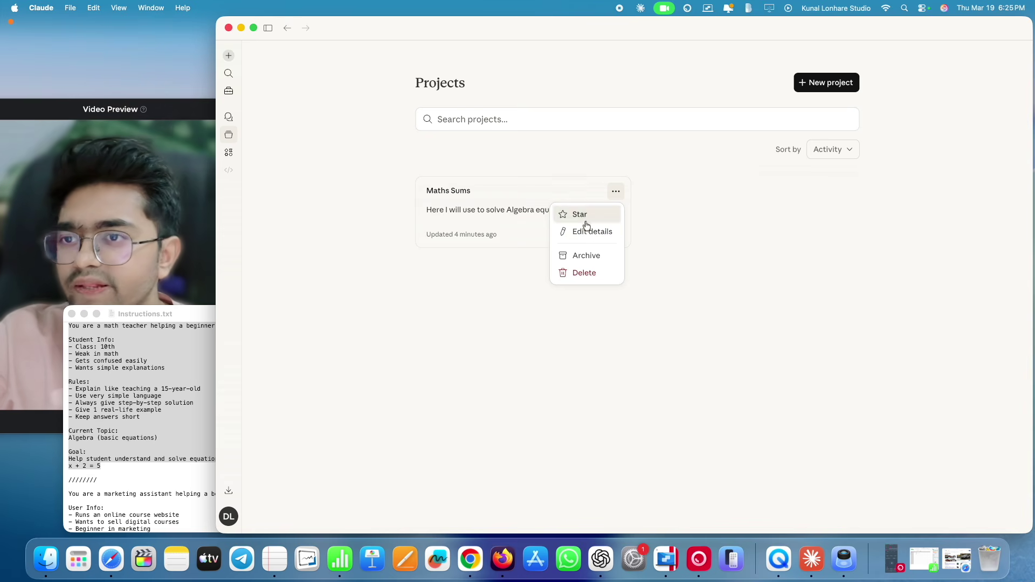
{"action": "left_click", "coordinate": [691, 232]}
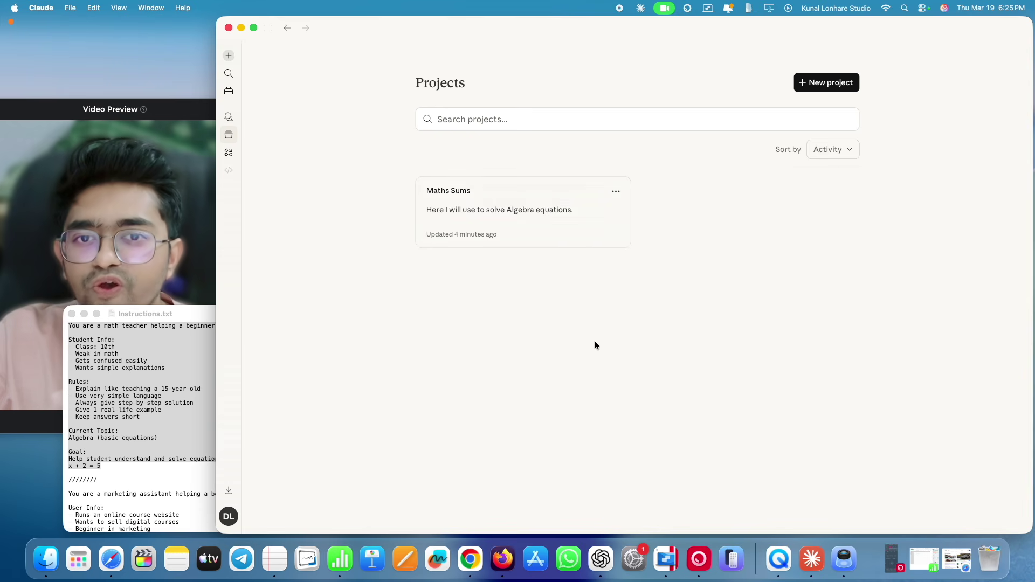
{"action": "left_click", "coordinate": [619, 197]}
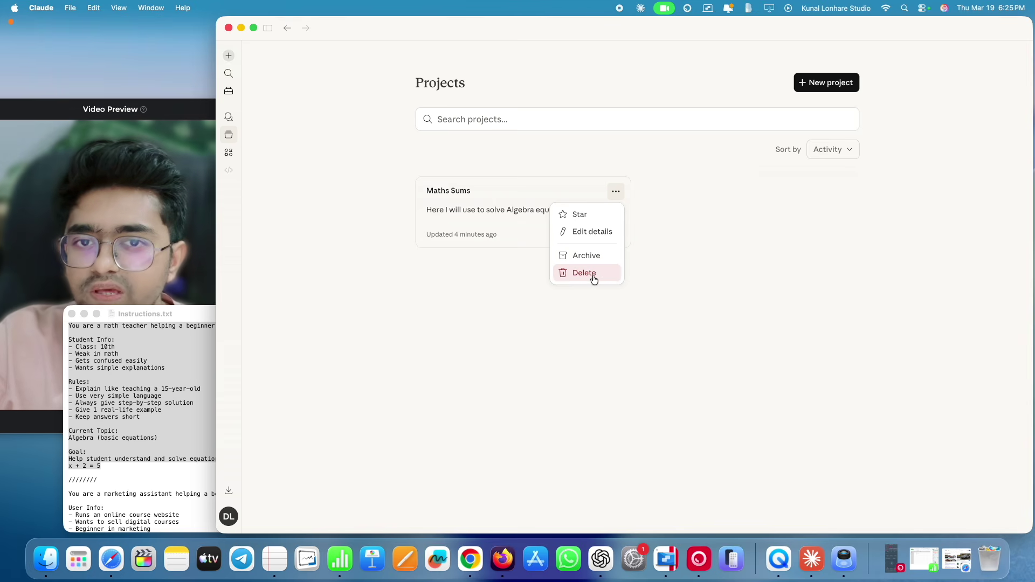
{"action": "left_click", "coordinate": [664, 275]}
- Open the Maths Sums project's name and description for editing and save them as they are
{"action": "left_click", "coordinate": [617, 189]}
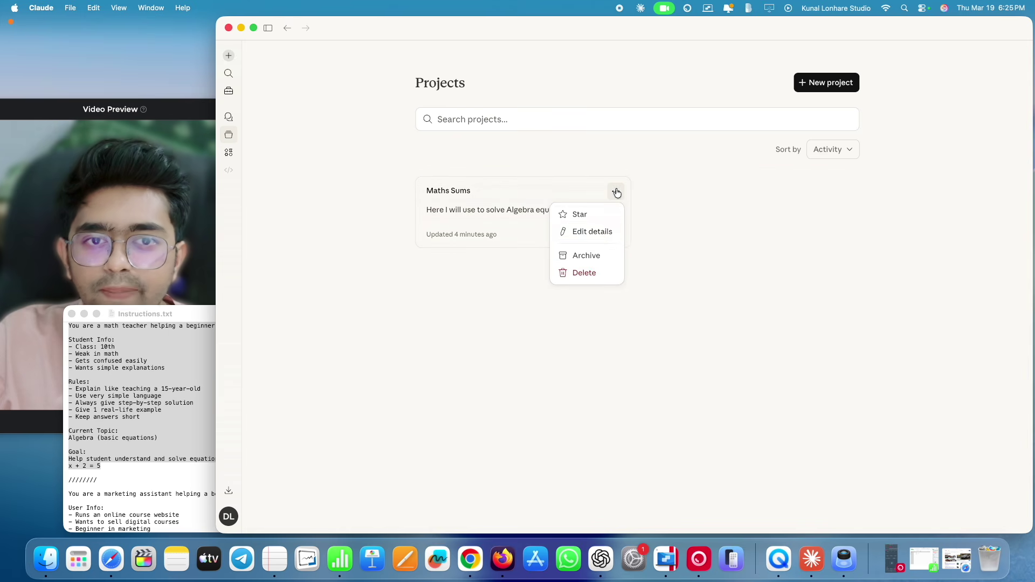
{"action": "left_click", "coordinate": [600, 239]}
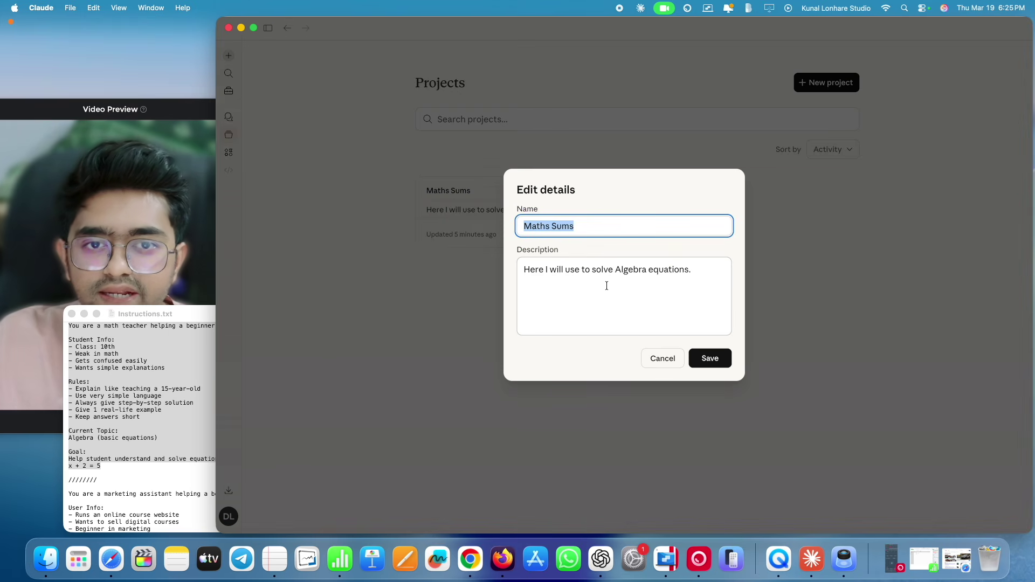
{"action": "left_click", "coordinate": [709, 358]}
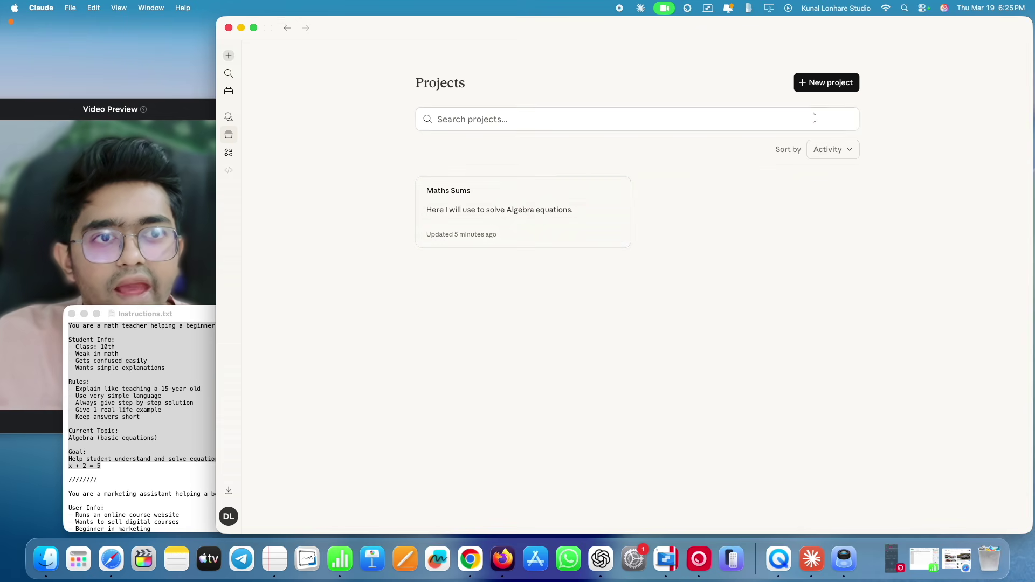
- Start a new personal project and name it "Marketing Assistant"
{"action": "left_click", "coordinate": [829, 82]}
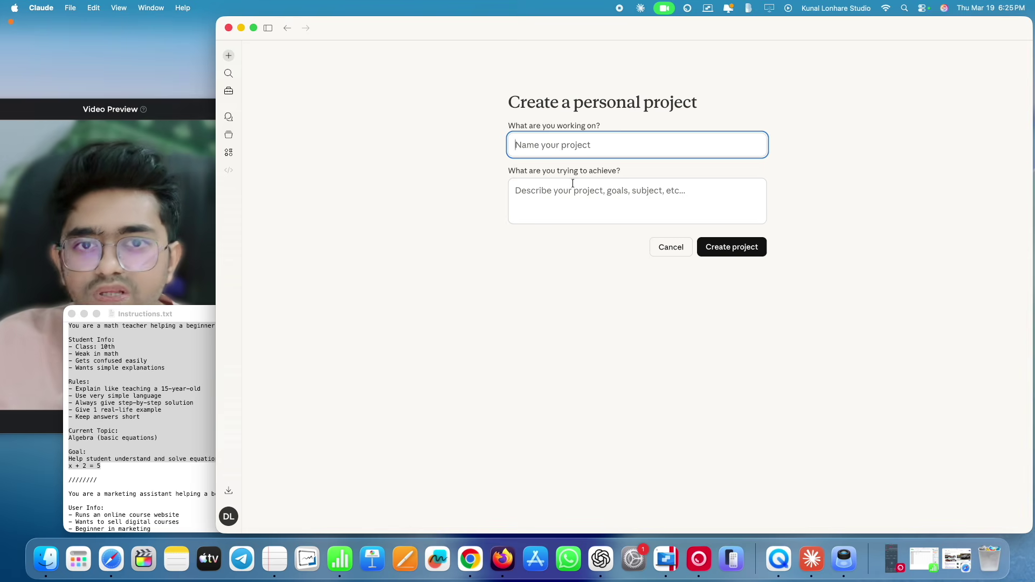
{"action": "type", "text": "Mark"}
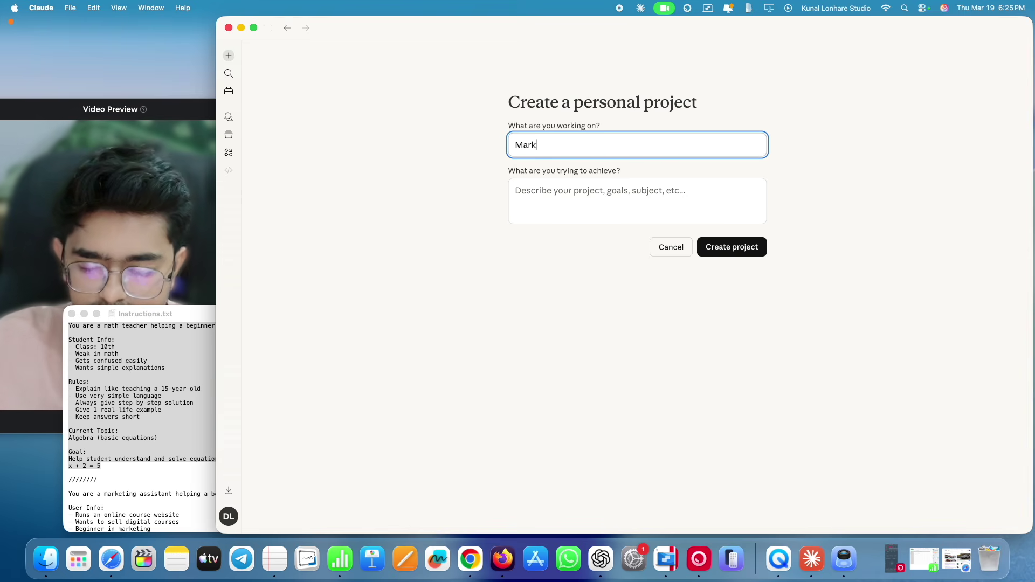
{"action": "type", "text": "e"}
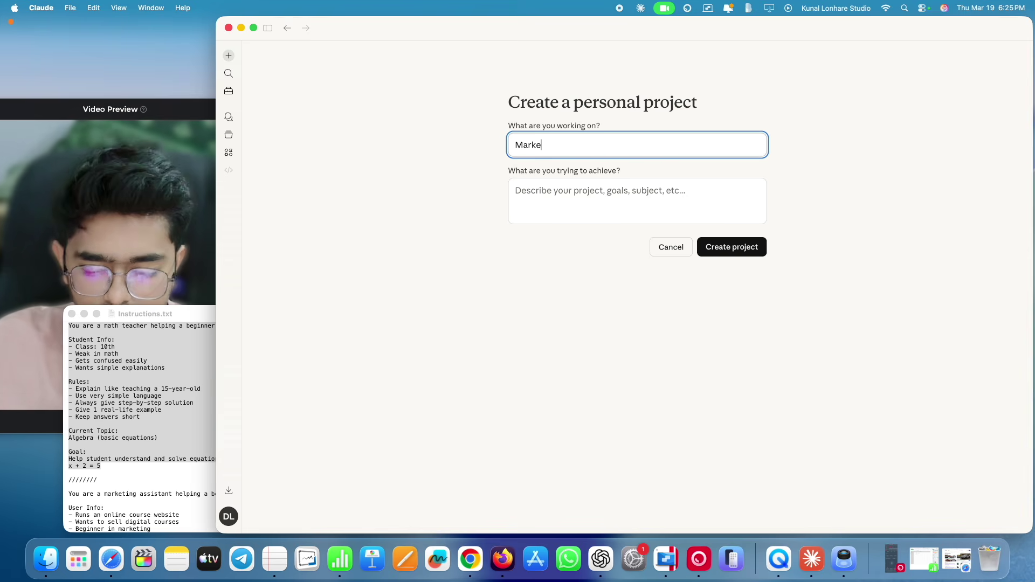
{"action": "type", "text": "ting As"}
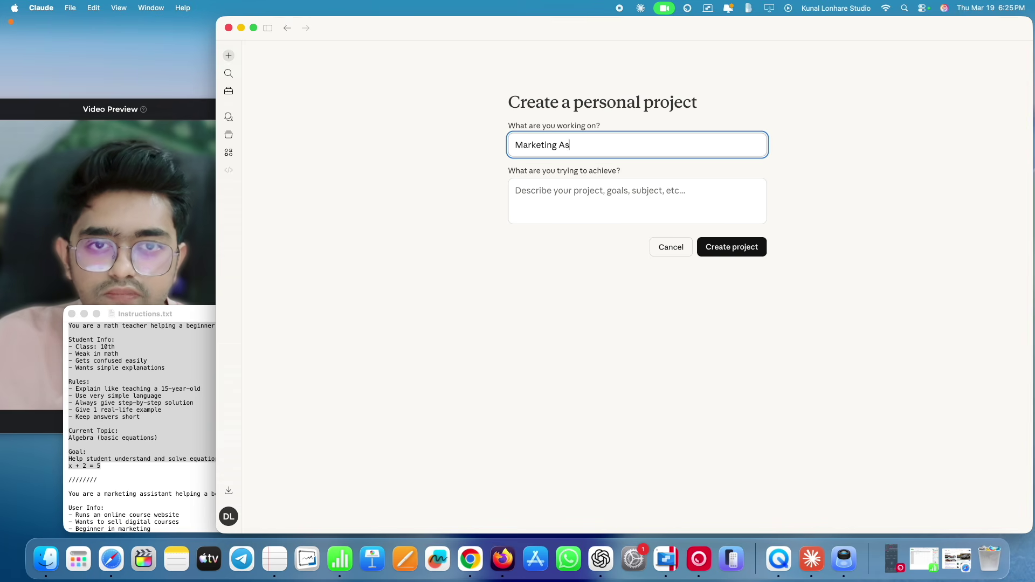
{"action": "type", "text": "sistant"}
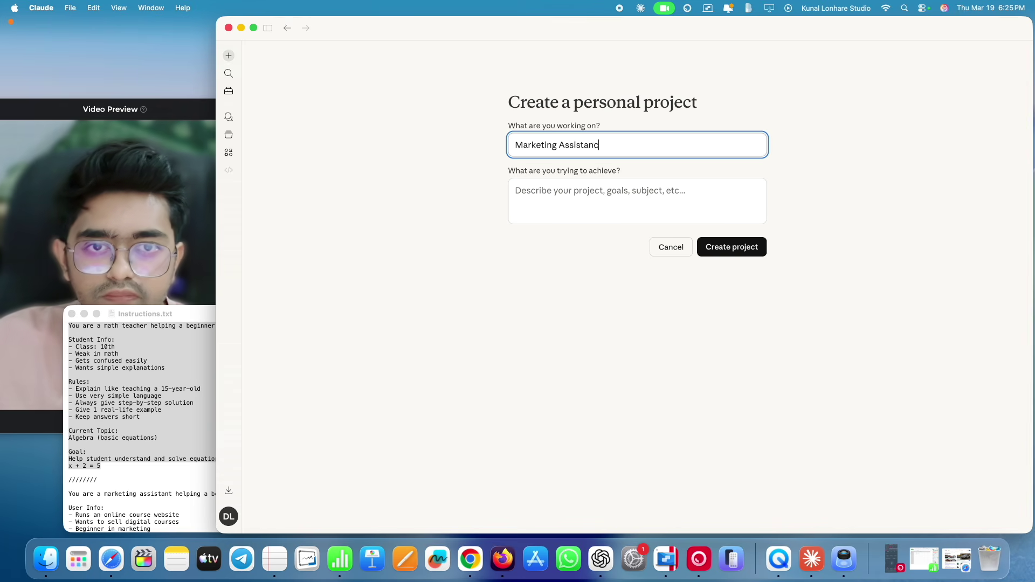
- Describe the project's aim as "You need to help me to market my course." and create the project
{"action": "left_click", "coordinate": [570, 186]}
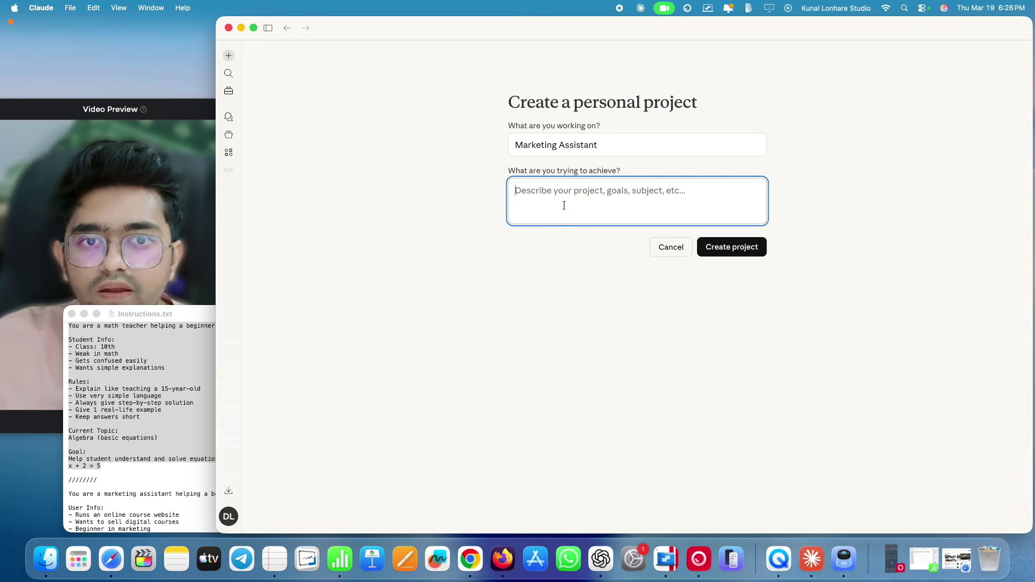
{"action": "left_click", "coordinate": [525, 211]}
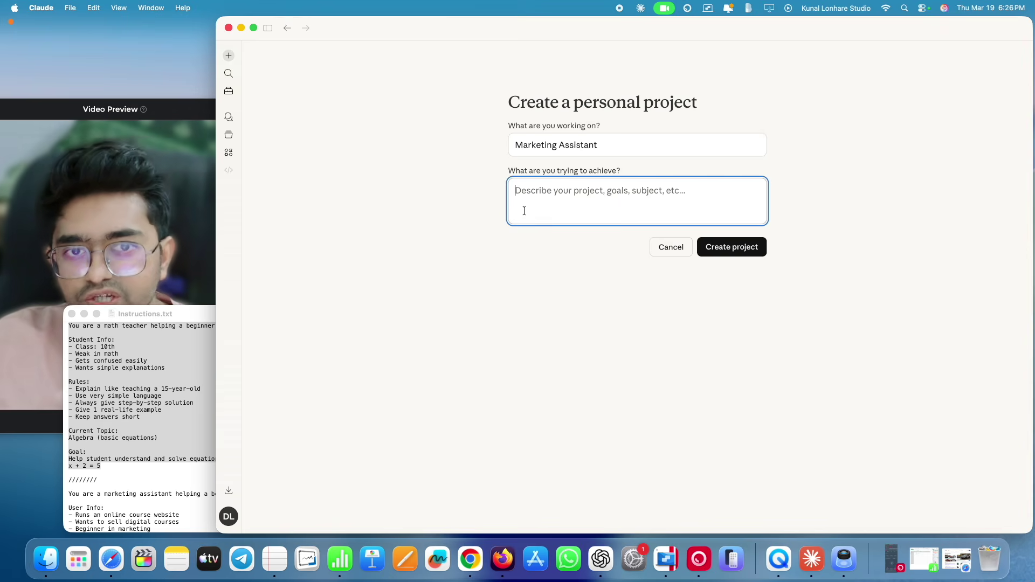
{"action": "key", "text": "Caps_Lock"}
{"action": "type", "text": "Y"}
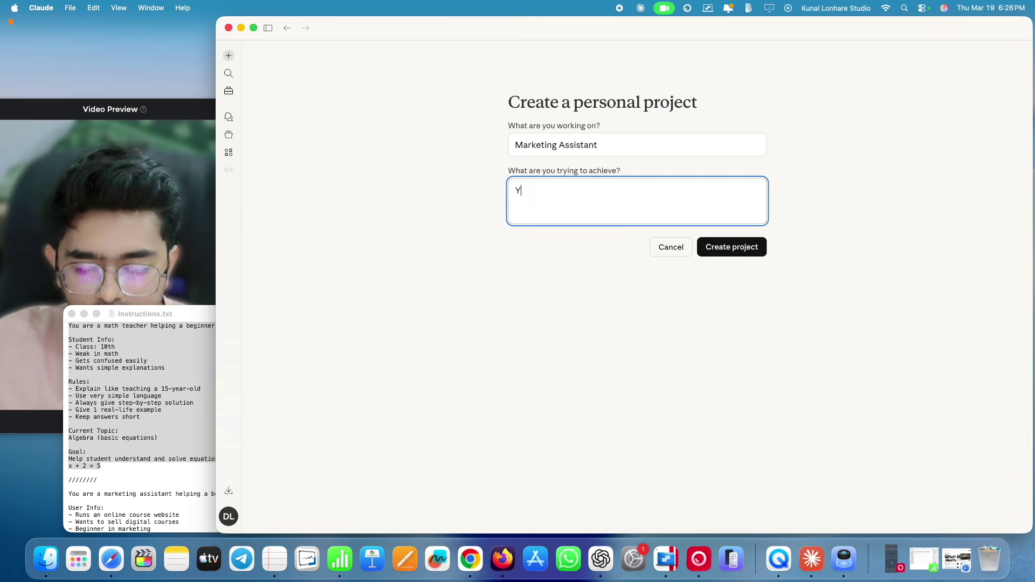
{"action": "type", "text": "ou need to"}
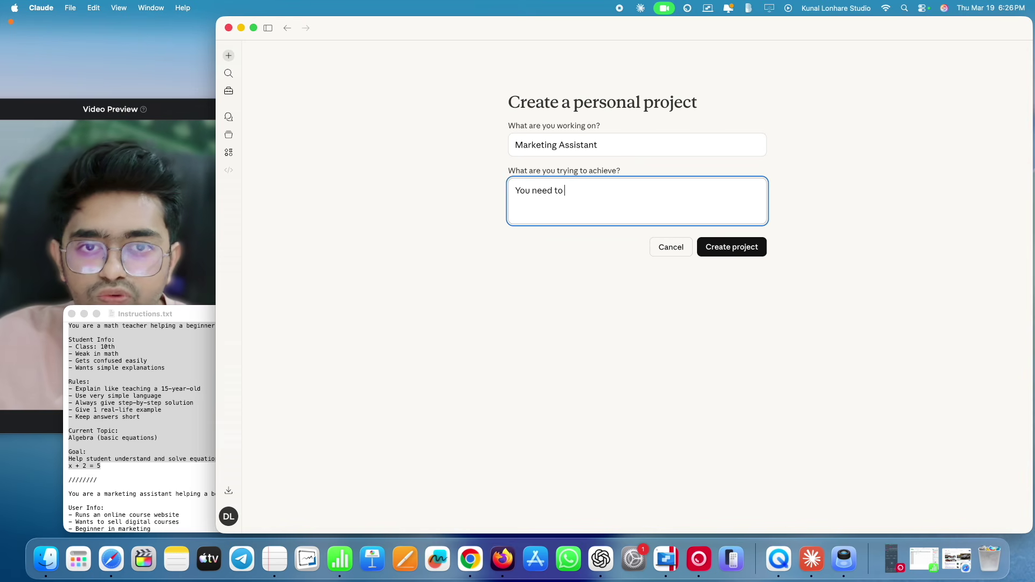
{"action": "type", "text": " help me to market my"}
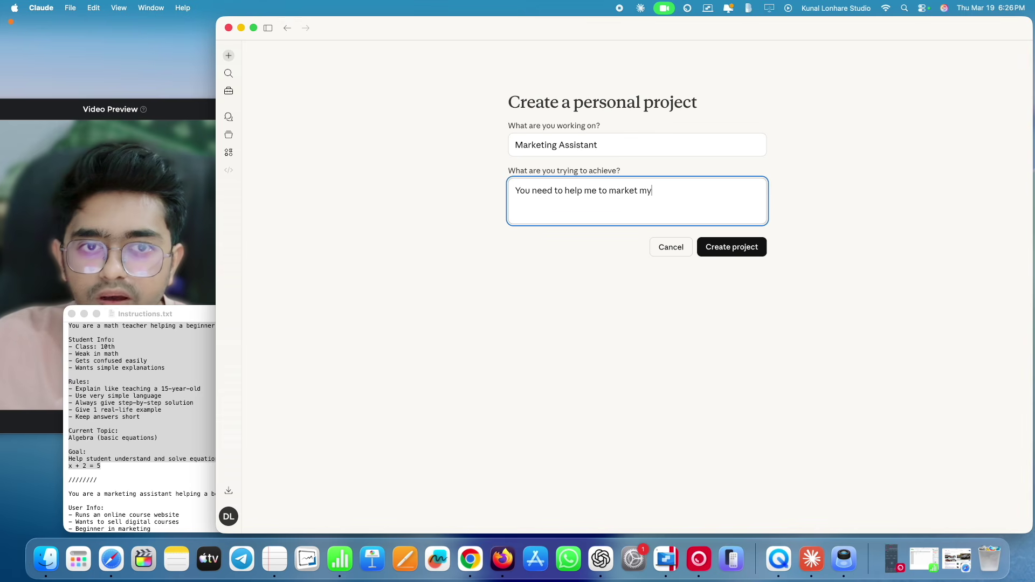
{"action": "type", "text": " course."}
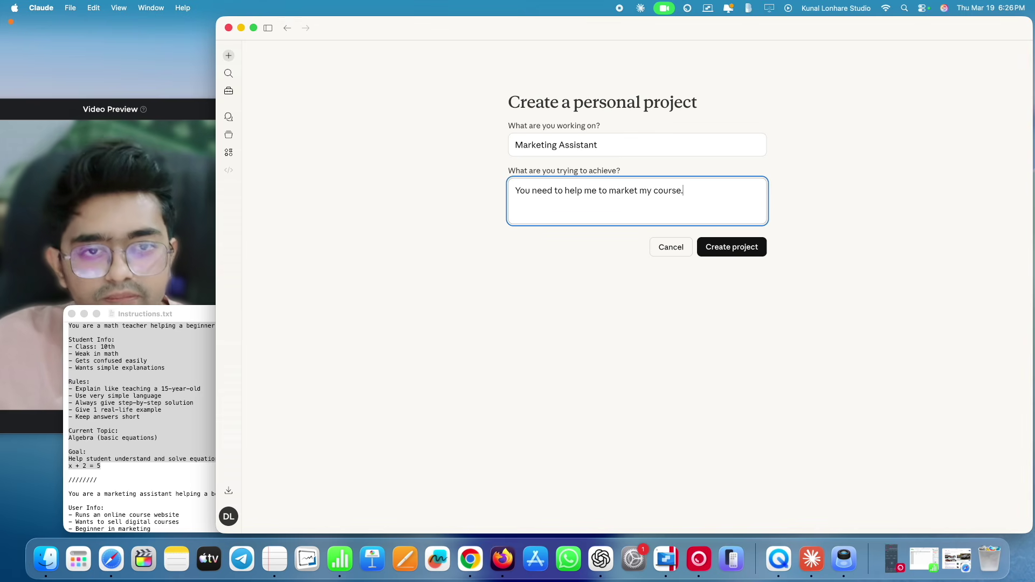
{"action": "left_click", "coordinate": [552, 281]}
{"action": "left_click", "coordinate": [730, 249]}
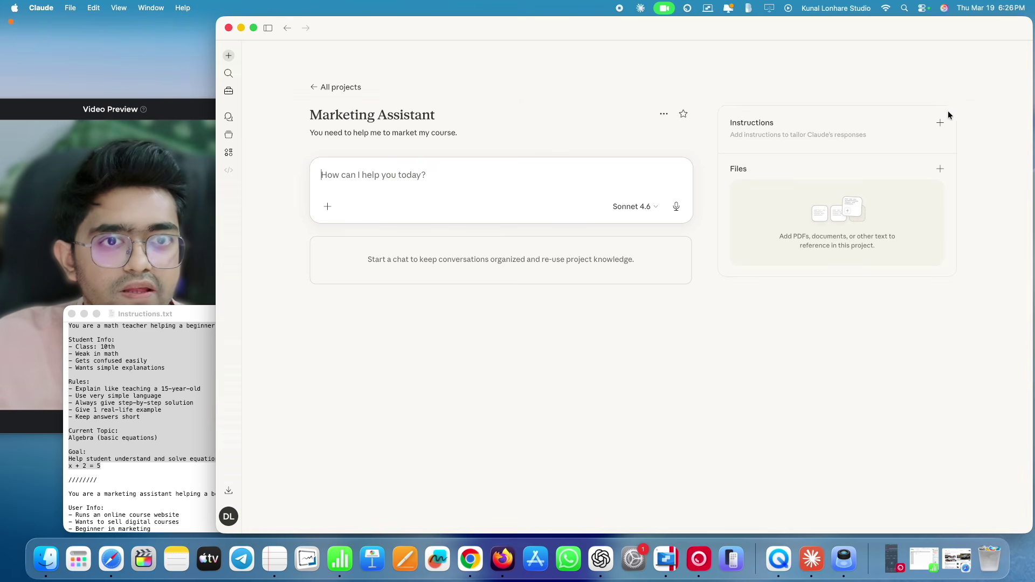
- Rename the new project to "Marketing Course Assistant" in its details and save the change
{"action": "left_click", "coordinate": [608, 136]}
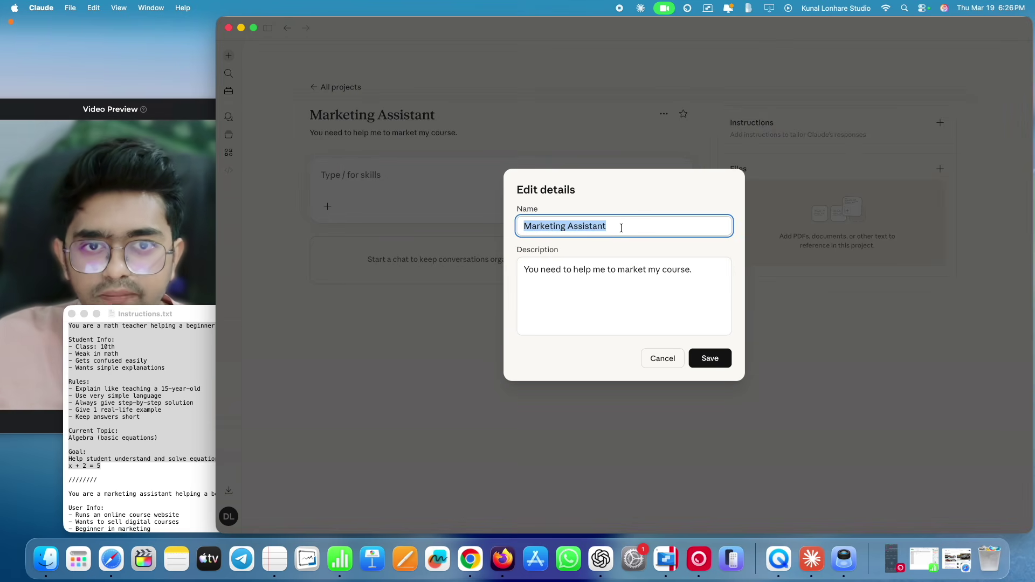
{"action": "left_click", "coordinate": [622, 227]}
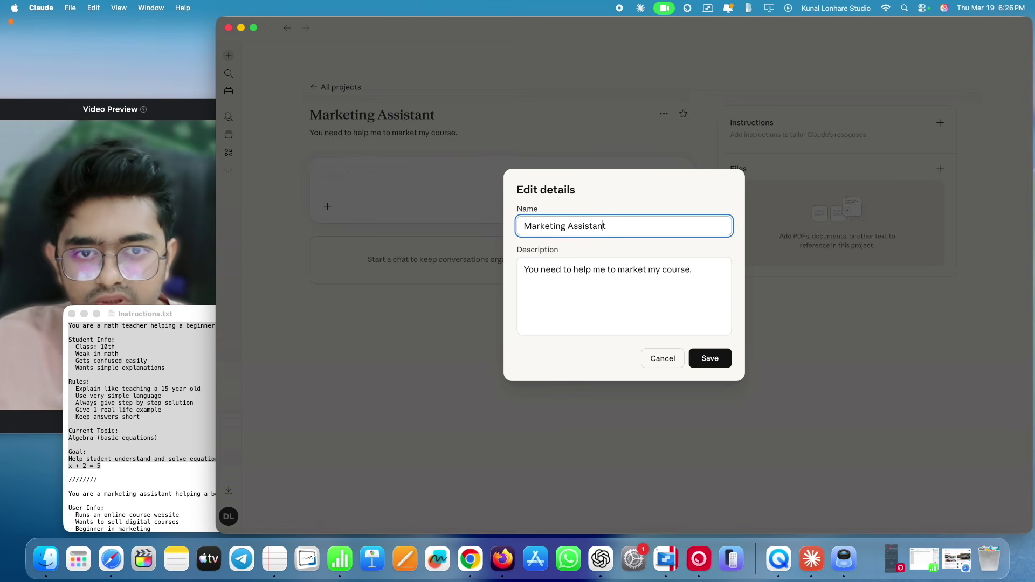
{"action": "left_click", "coordinate": [567, 226]}
{"action": "type", "text": "Course"}
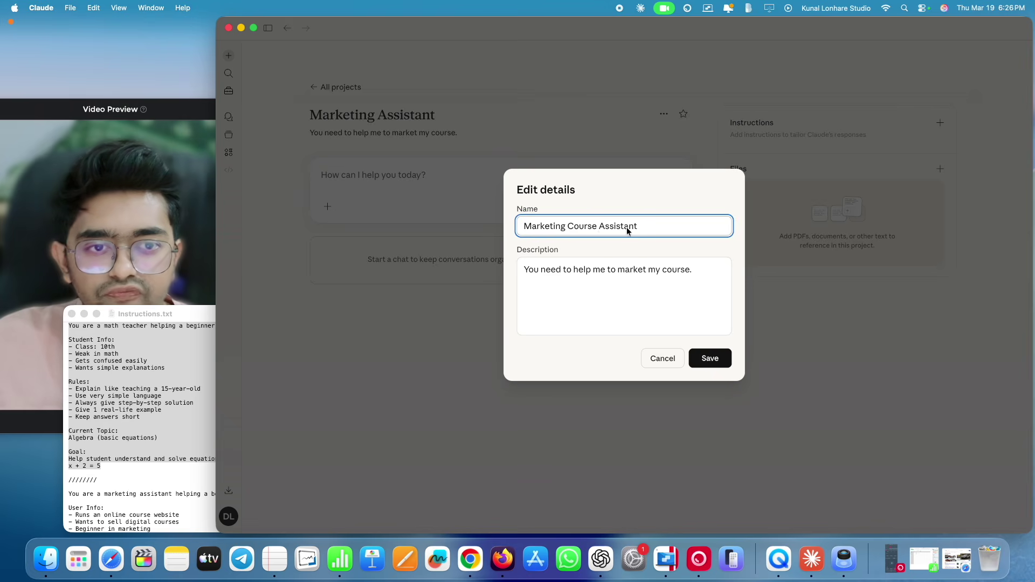
{"action": "left_click", "coordinate": [721, 360]}
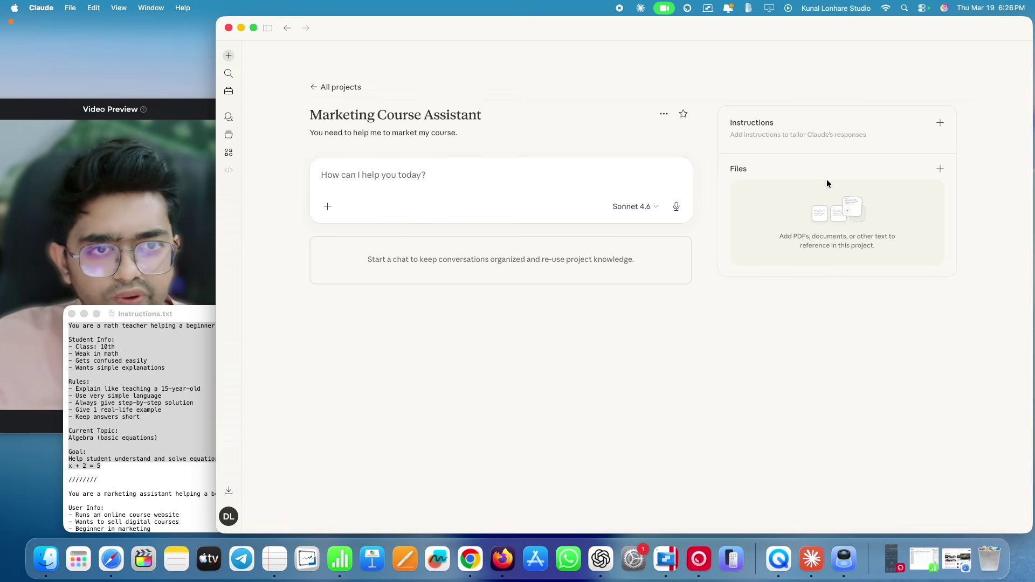
- Copy the marketing assistant section of Instructions.txt, from "You are a marketing assistant" to "Slightly persuasive", into the Marketing Course Assistant project's instructions
{"action": "left_click", "coordinate": [940, 123]}
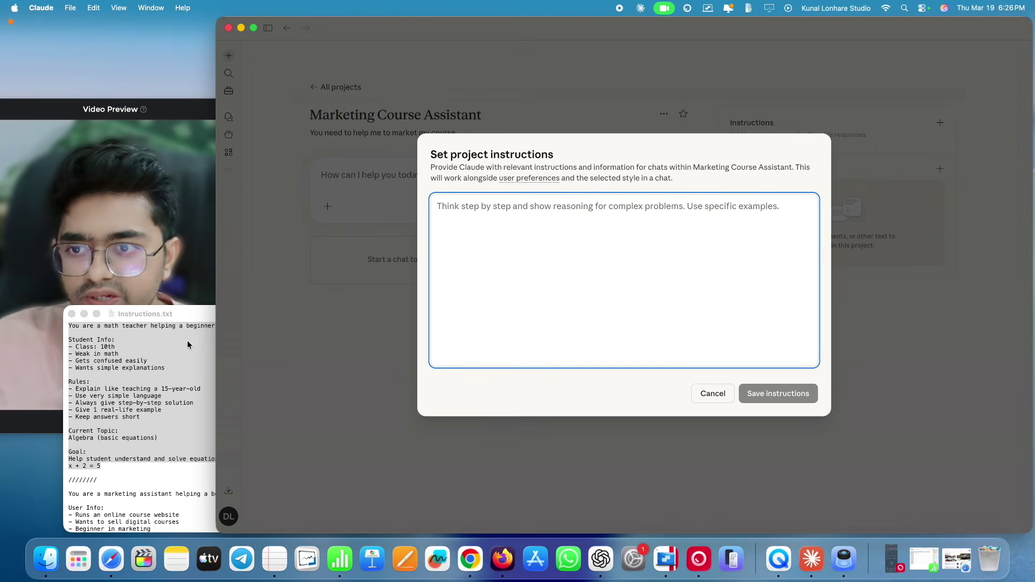
{"action": "scroll", "coordinate": [134, 439], "scroll_direction": "down", "scroll_amount": 5}
{"action": "left_click", "coordinate": [118, 421]}
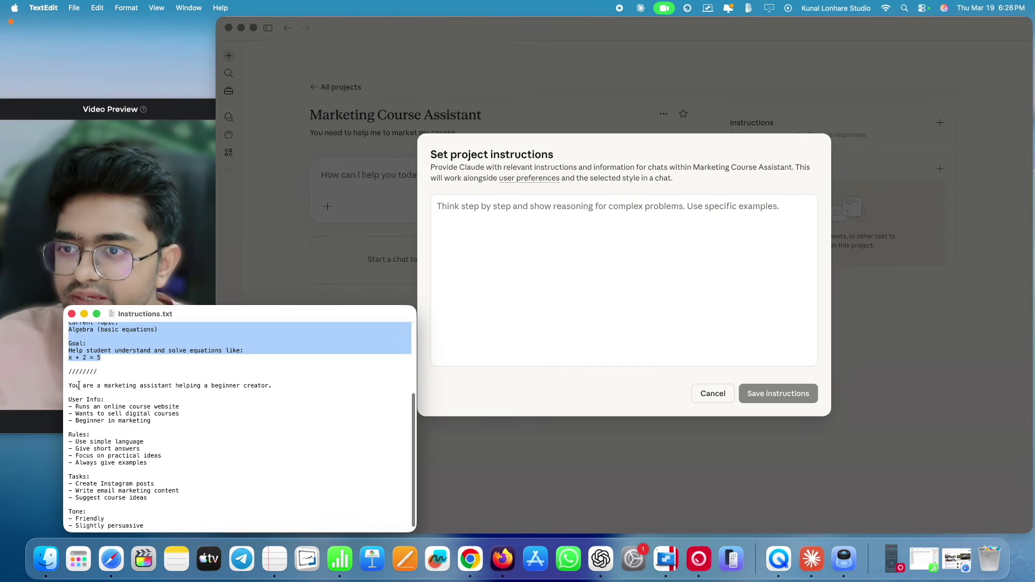
{"action": "left_click_drag", "start_coordinate": [67, 386], "coordinate": [162, 548]}
{"action": "key", "text": "super+c"}
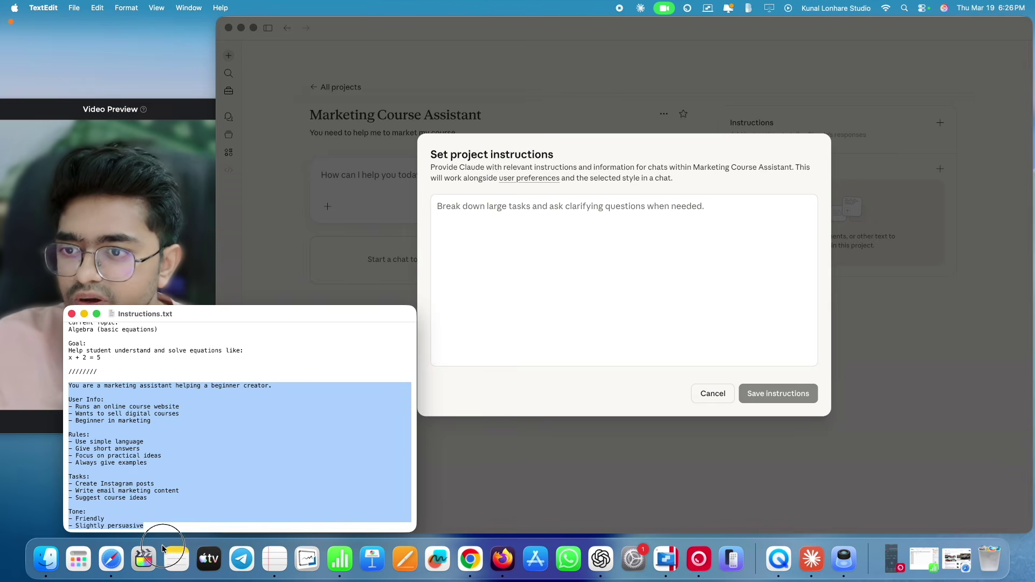
{"action": "left_click", "coordinate": [340, 244]}
{"action": "left_click", "coordinate": [519, 264]}
{"action": "key", "text": "super+v"}
- Review the tone, tasks and user info in the pasted project instructions and save them
{"action": "scroll", "coordinate": [480, 229], "scroll_direction": "up", "scroll_amount": 5}
{"action": "scroll", "coordinate": [480, 229], "scroll_direction": "up", "scroll_amount": 1}
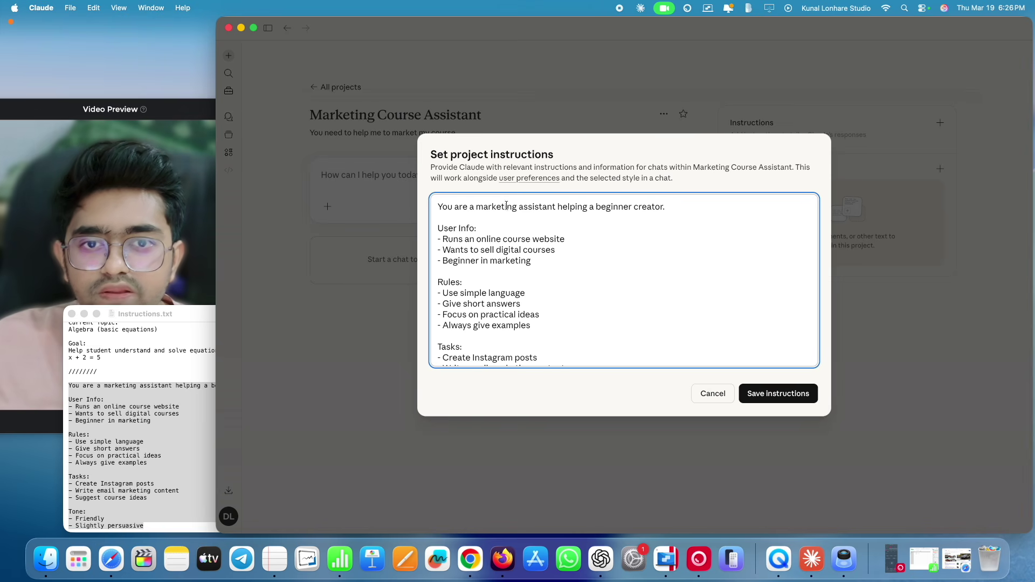
{"action": "scroll", "coordinate": [475, 268], "scroll_direction": "down", "scroll_amount": 3}
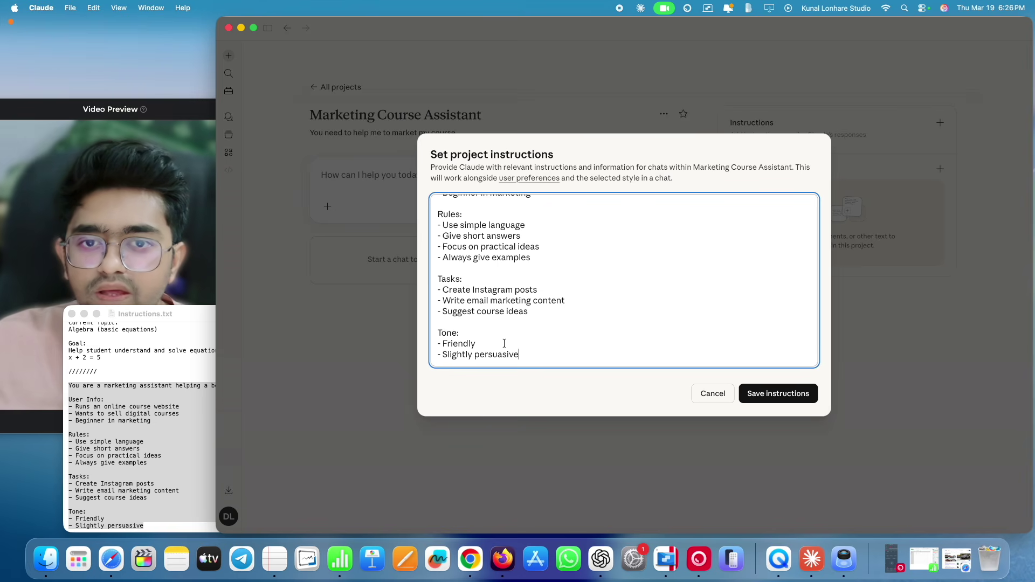
{"action": "left_click_drag", "start_coordinate": [531, 356], "coordinate": [435, 334]}
{"action": "left_click_drag", "start_coordinate": [531, 323], "coordinate": [437, 280]}
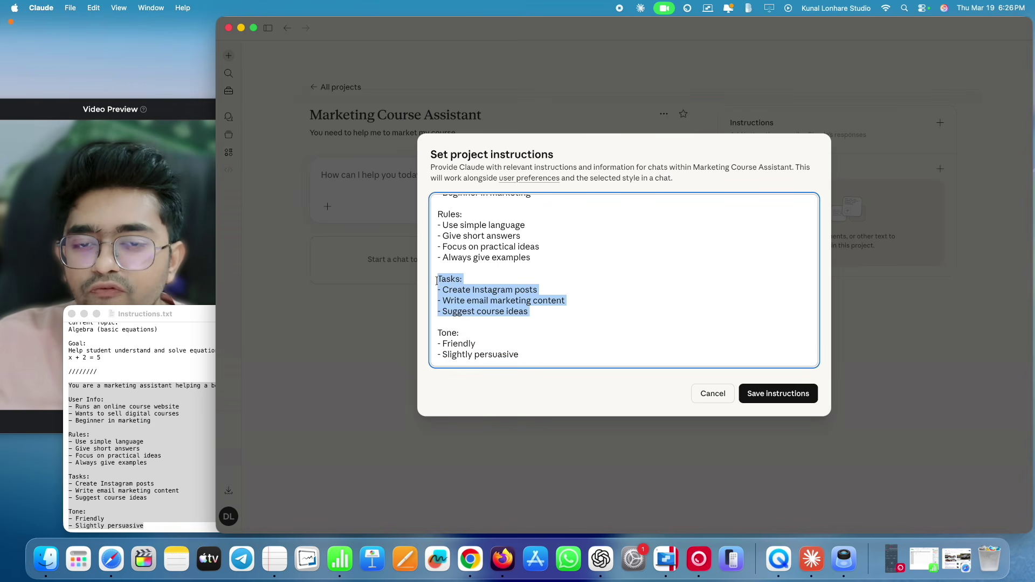
{"action": "left_click", "coordinate": [473, 291]}
{"action": "left_click_drag", "start_coordinate": [542, 288], "coordinate": [452, 289]}
{"action": "left_click_drag", "start_coordinate": [566, 300], "coordinate": [452, 301]}
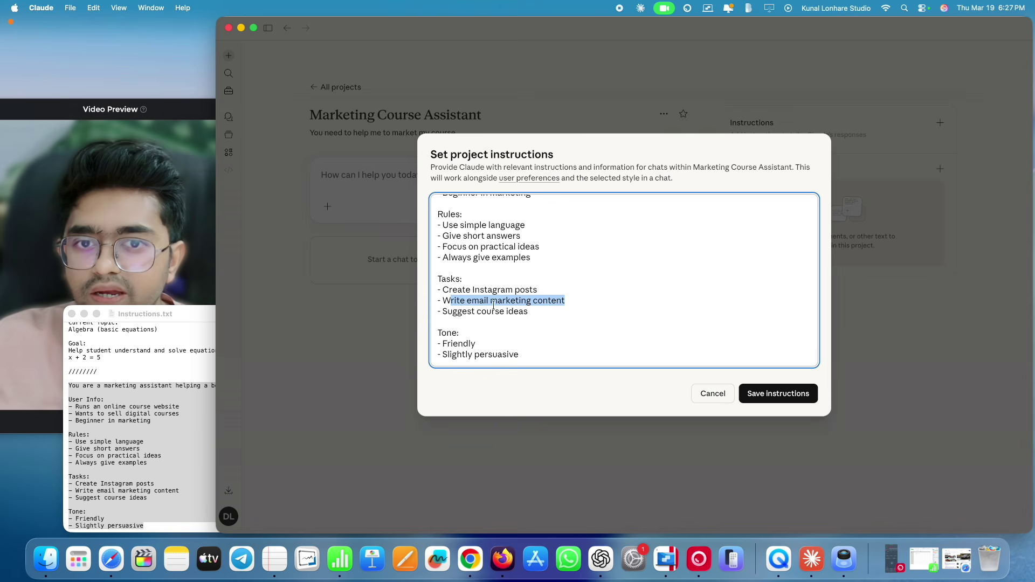
{"action": "left_click", "coordinate": [536, 314]}
{"action": "scroll", "coordinate": [535, 314], "scroll_direction": "up", "scroll_amount": 3}
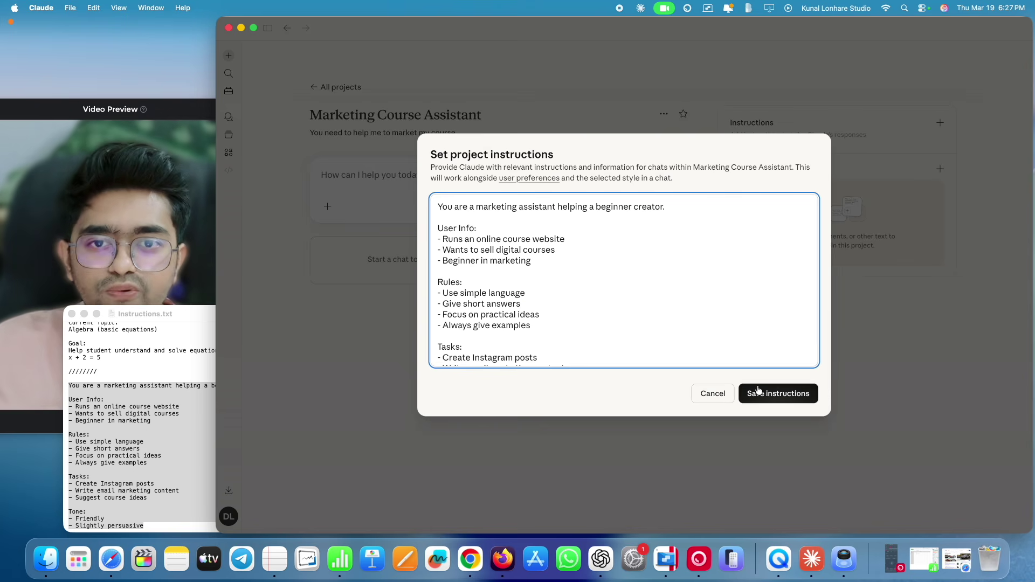
{"action": "left_click_drag", "start_coordinate": [446, 239], "coordinate": [547, 235]}
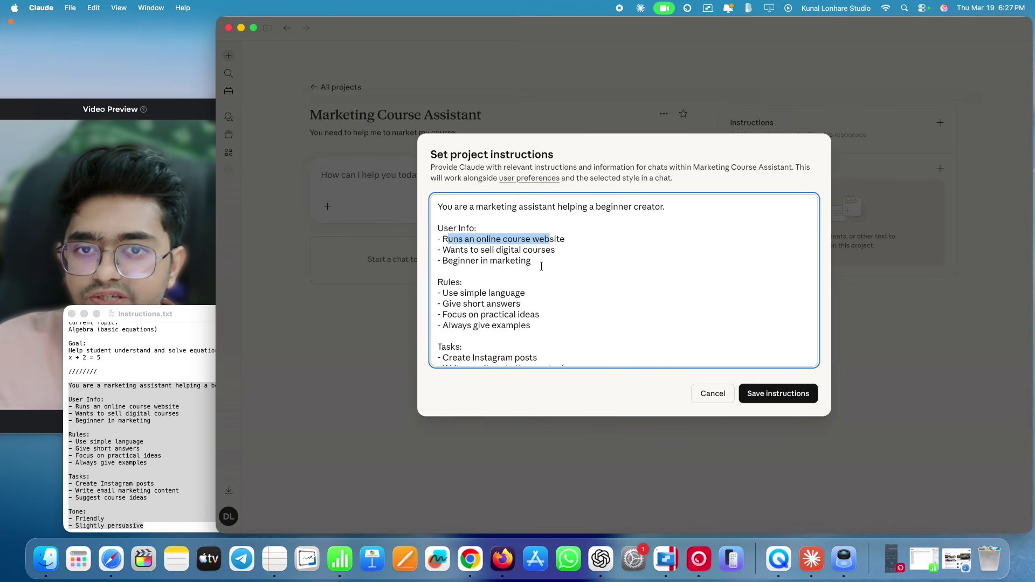
{"action": "left_click_drag", "start_coordinate": [534, 262], "coordinate": [459, 263]}
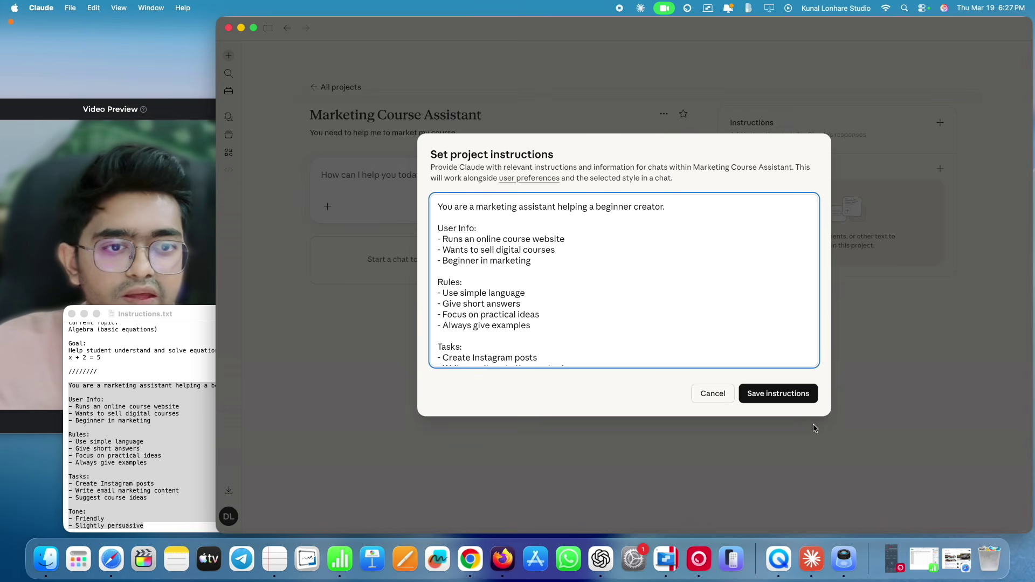
{"action": "left_click", "coordinate": [791, 396]}
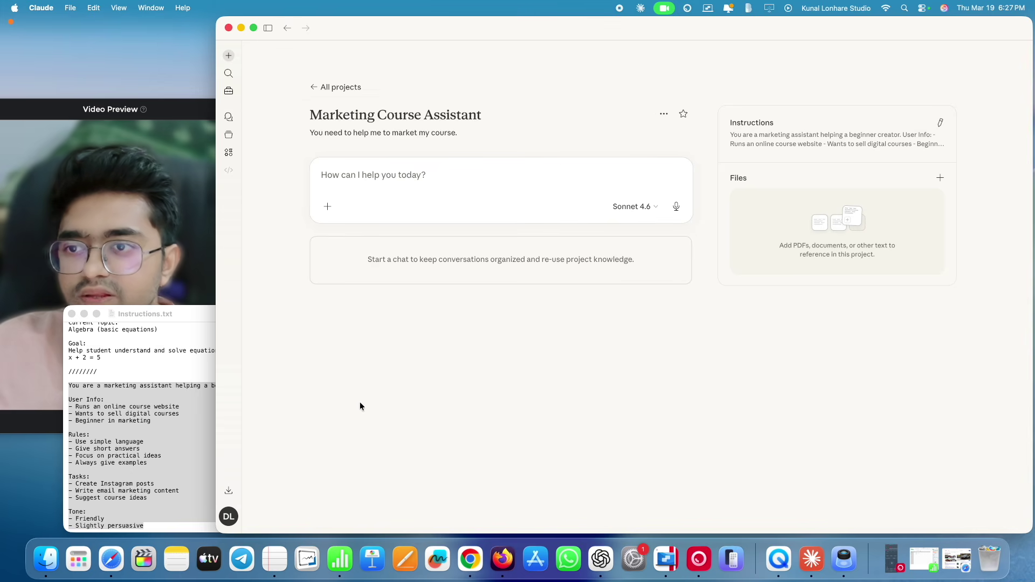
- Close Instructions.txt, switch to Finder and read the course list in Business File.txt from the Projects folder, closing both windows when done
{"action": "left_click", "coordinate": [73, 315]}
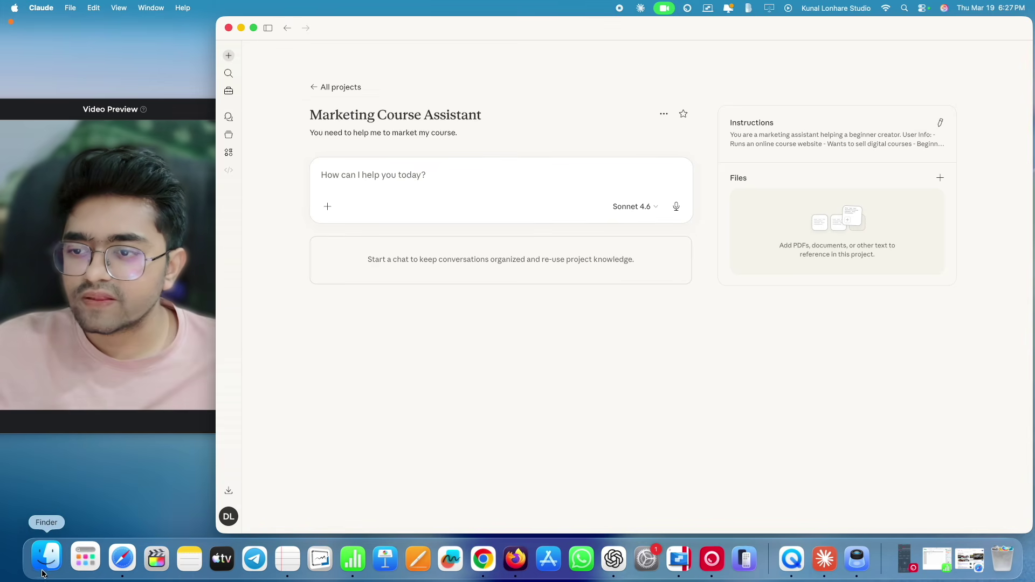
{"action": "left_click", "coordinate": [43, 560]}
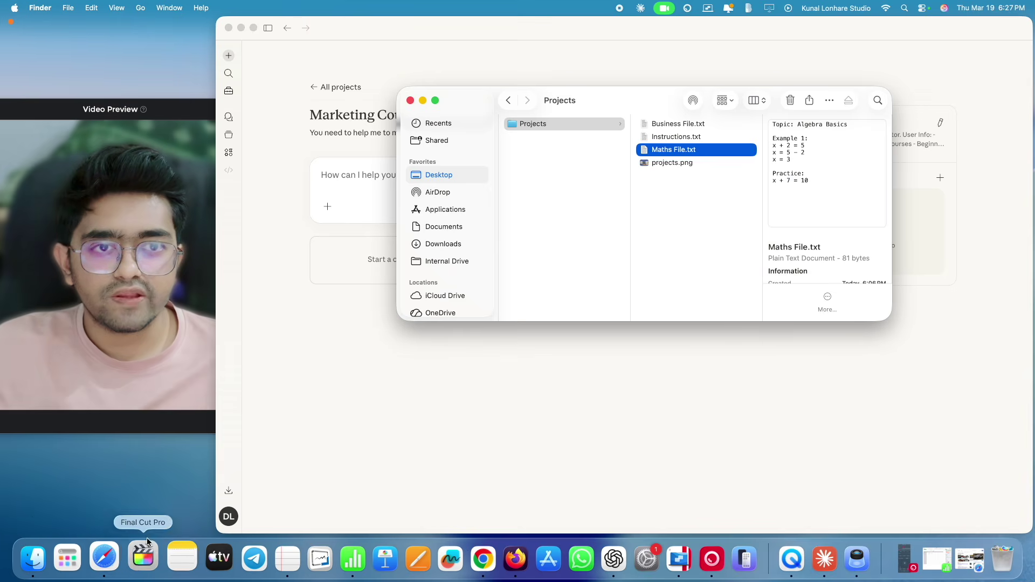
{"action": "double_click", "coordinate": [674, 125]}
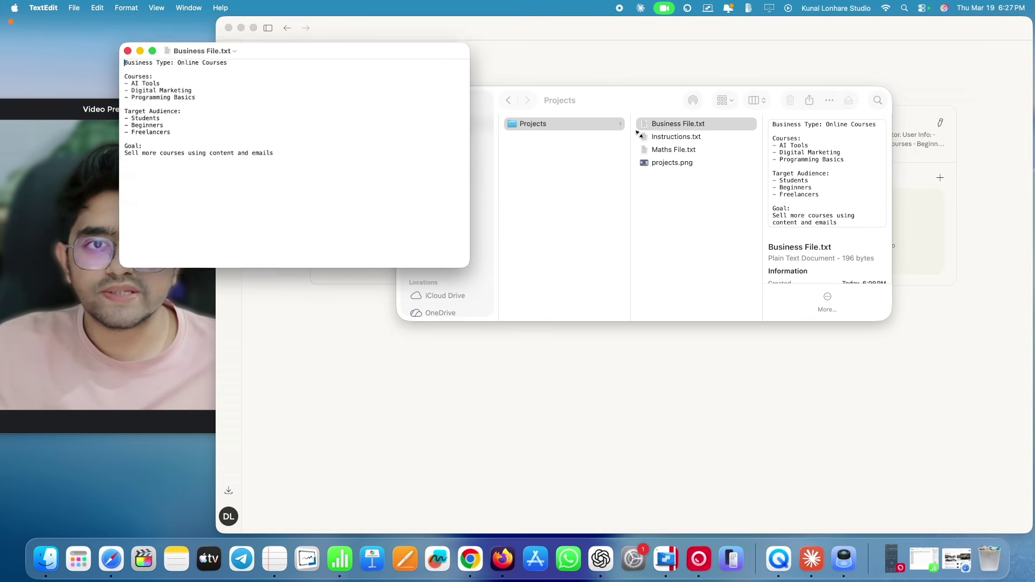
{"action": "left_click_drag", "start_coordinate": [319, 54], "coordinate": [597, 298]}
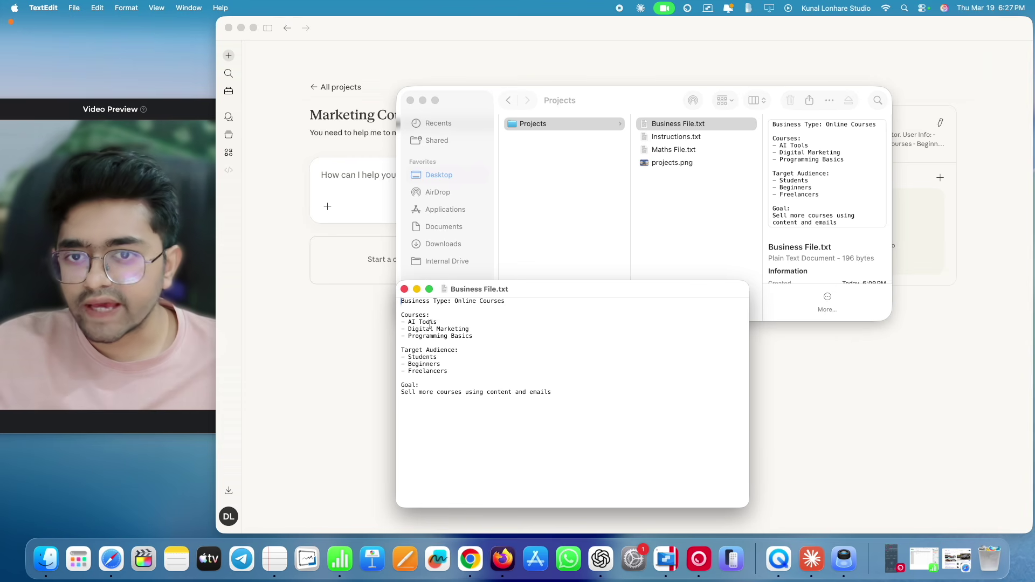
{"action": "mouse_move", "coordinate": [412, 322]}
{"action": "left_mouse_down"}
{"action": "mouse_move", "coordinate": [434, 320]}
{"action": "mouse_move", "coordinate": [405, 330]}
{"action": "left_mouse_up"}
{"action": "left_click_drag", "start_coordinate": [474, 335], "coordinate": [413, 338]}
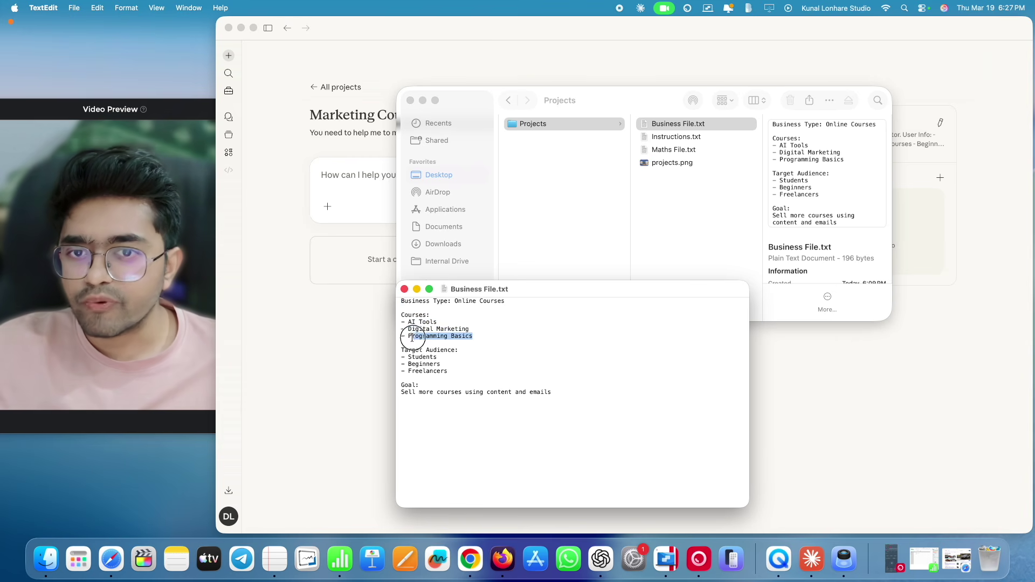
{"action": "left_click", "coordinate": [466, 358]}
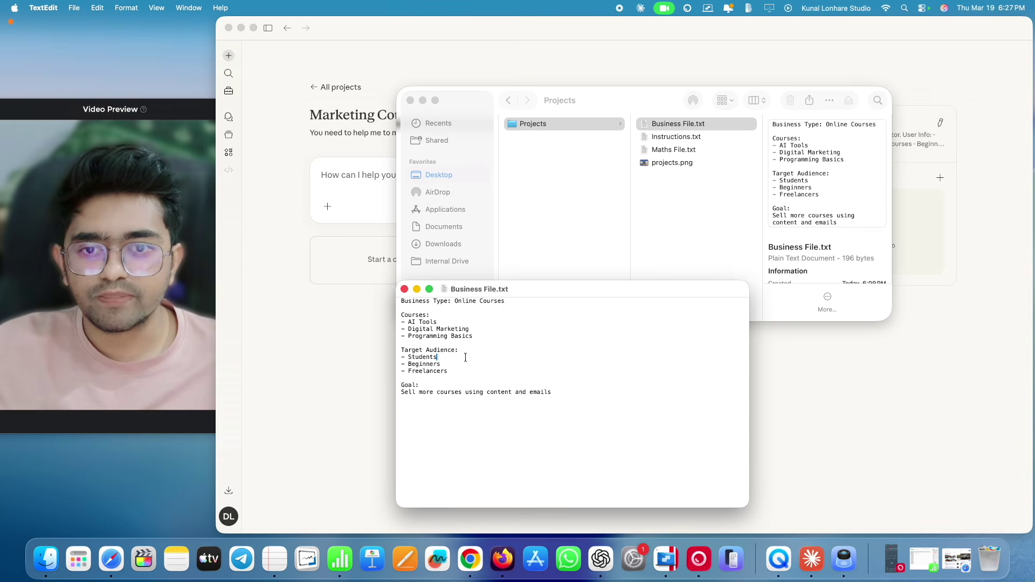
{"action": "left_click", "coordinate": [404, 290]}
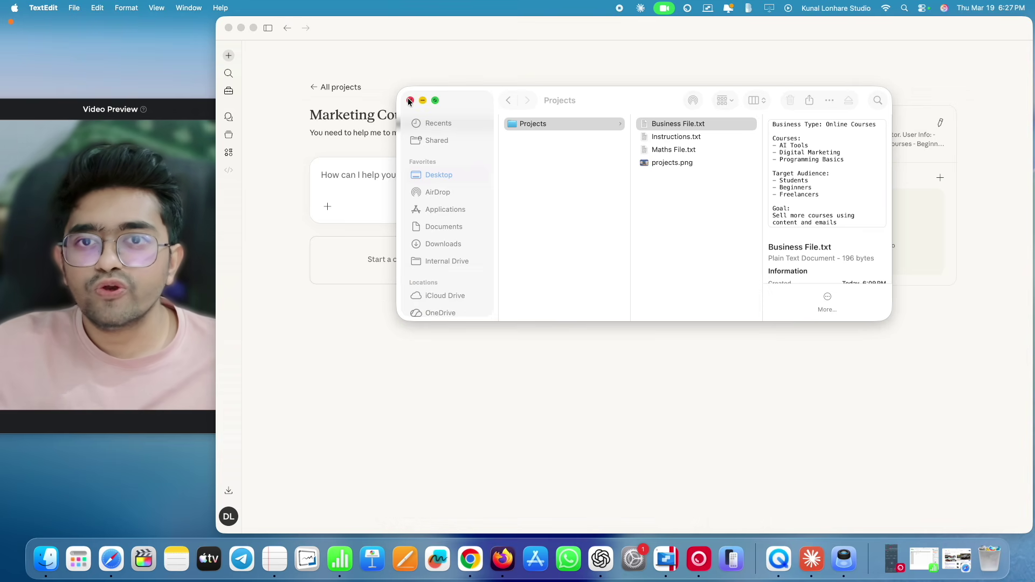
{"action": "left_click", "coordinate": [409, 101]}
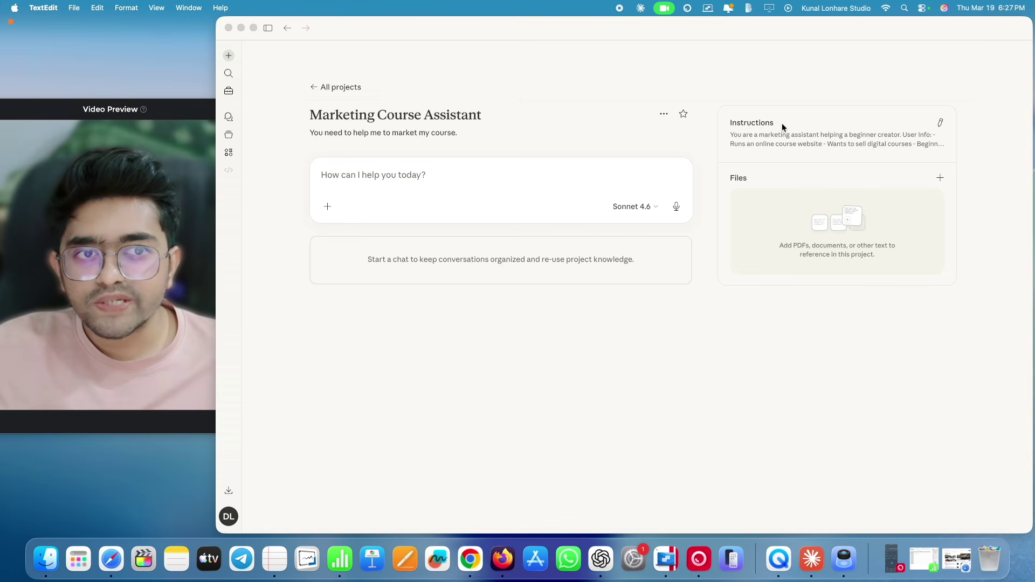
- Upload Business File.txt from the device to the Marketing Course Assistant project's files
{"action": "left_click", "coordinate": [938, 180]}
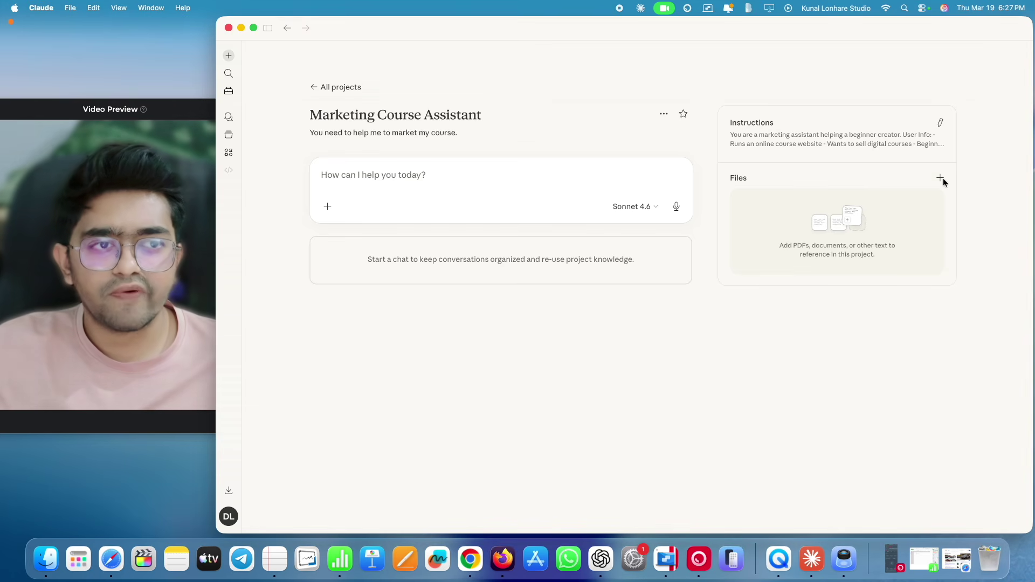
{"action": "left_click", "coordinate": [940, 179]}
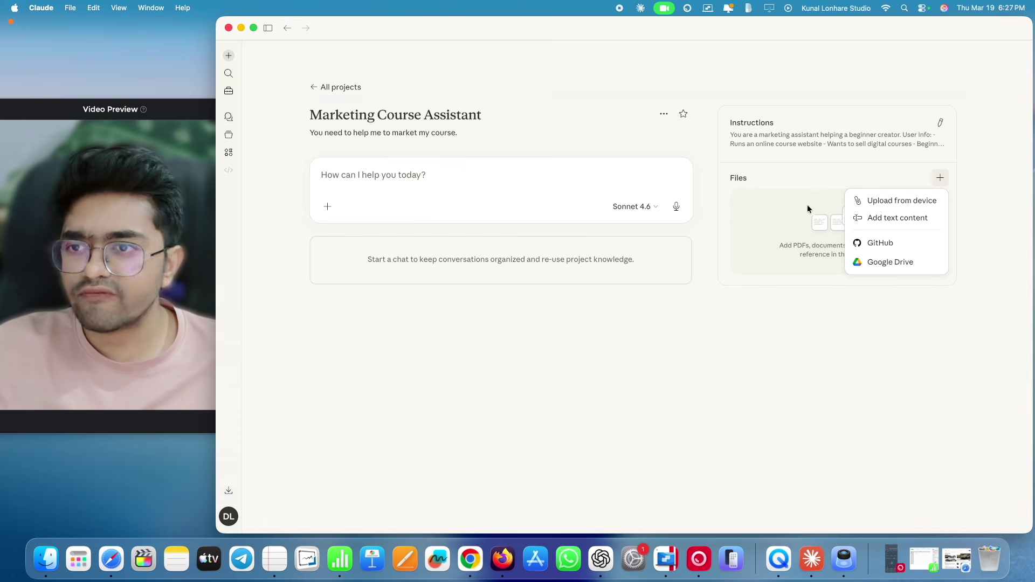
{"action": "left_click", "coordinate": [894, 201]}
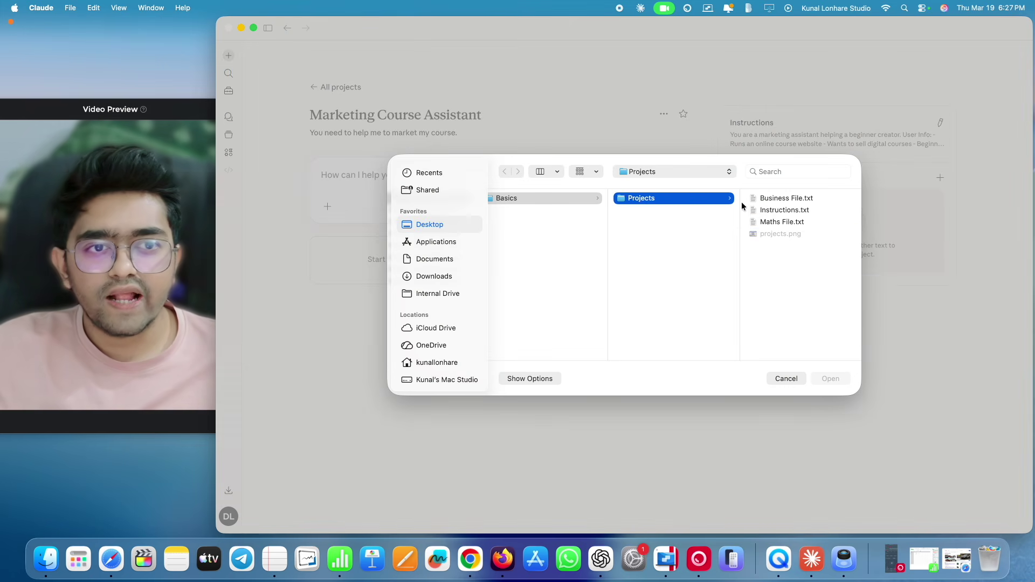
{"action": "double_click", "coordinate": [779, 200]}
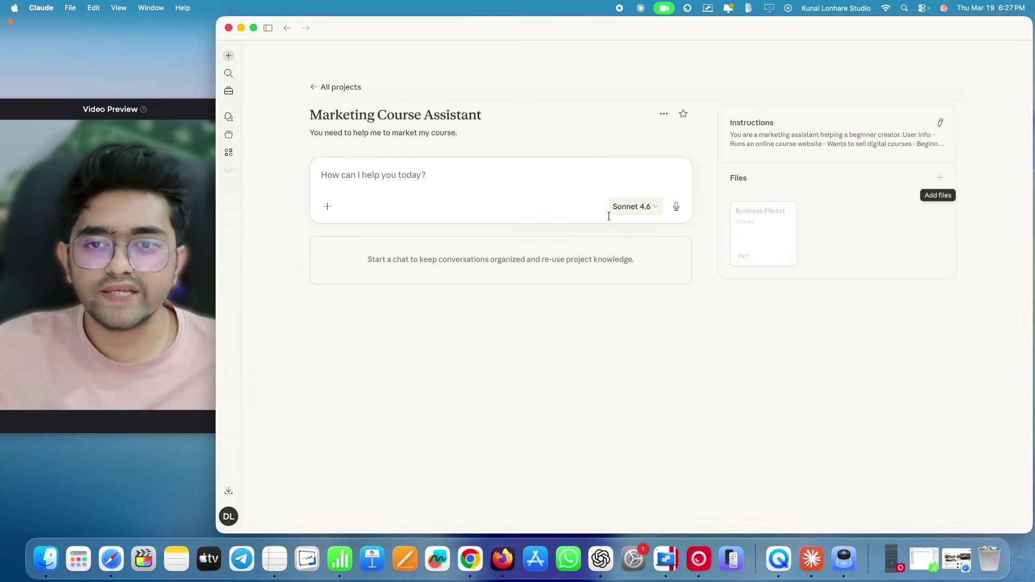
- Draft the project prompt "Hey can you help me to write one welcome email content for each of my course."
{"action": "left_click", "coordinate": [365, 178]}
{"action": "type", "text": "Hey can you"}
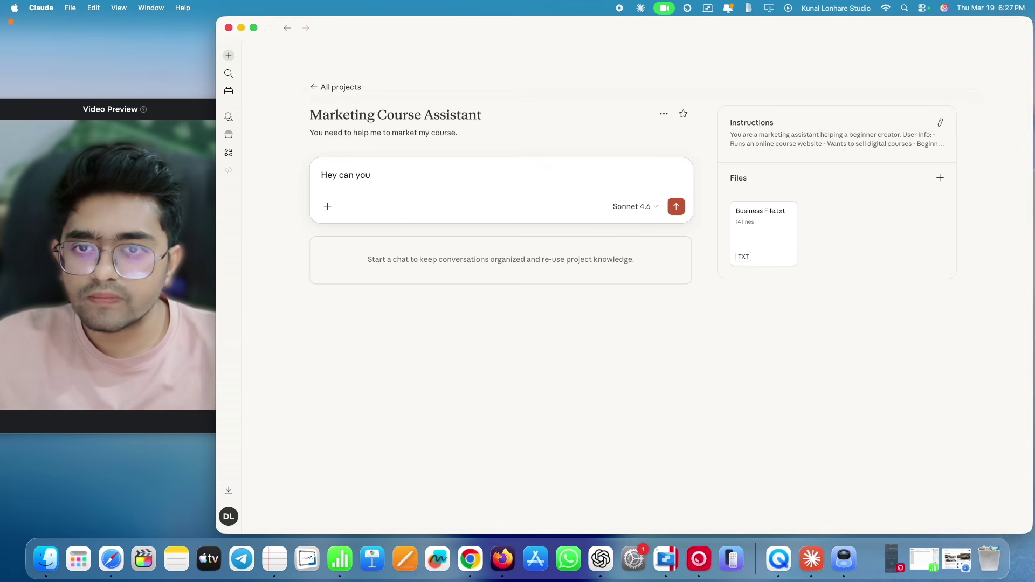
{"action": "type", "text": " help me to"}
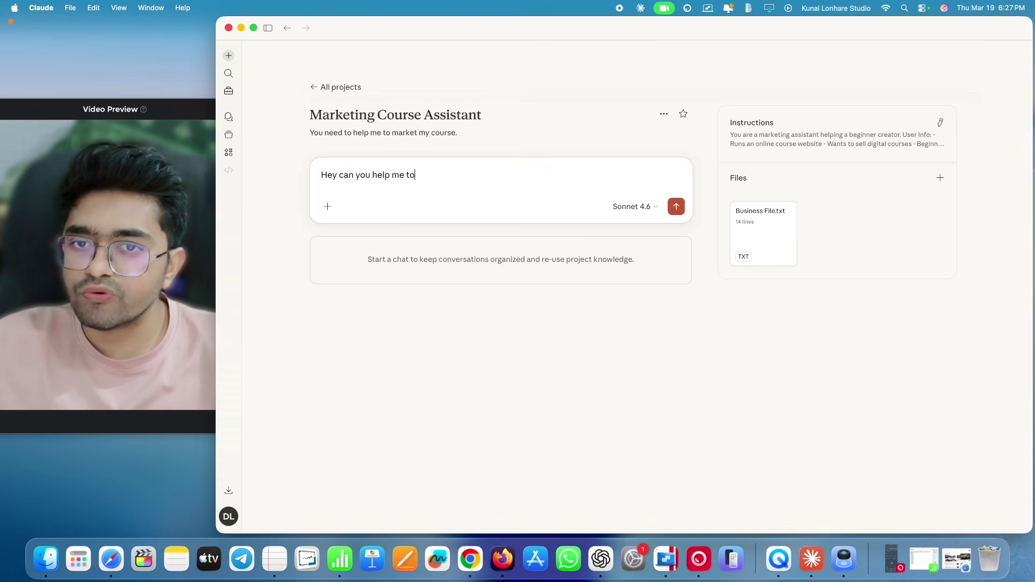
{"action": "type", "text": " write"}
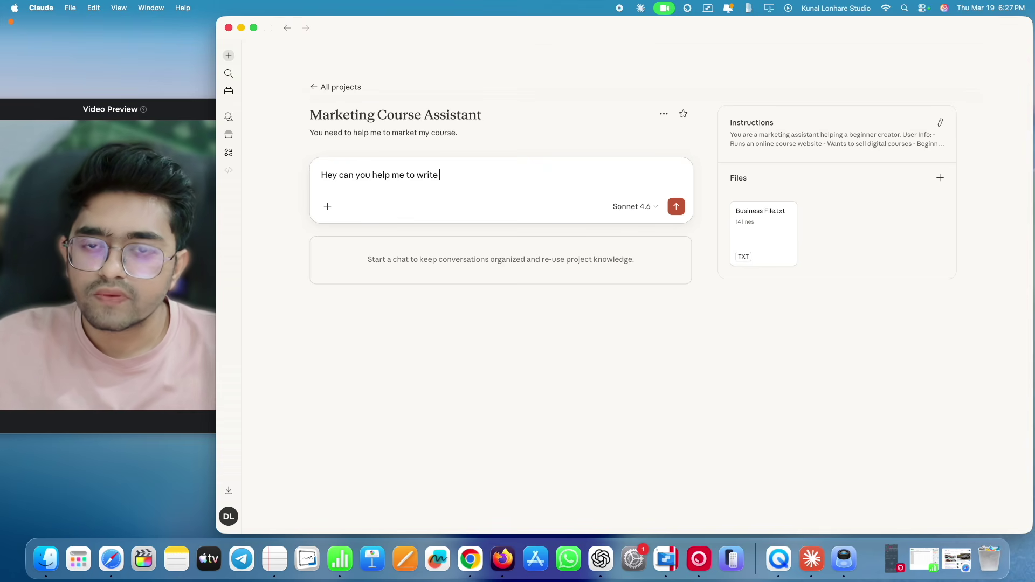
{"action": "type", "text": " one welcome emai"}
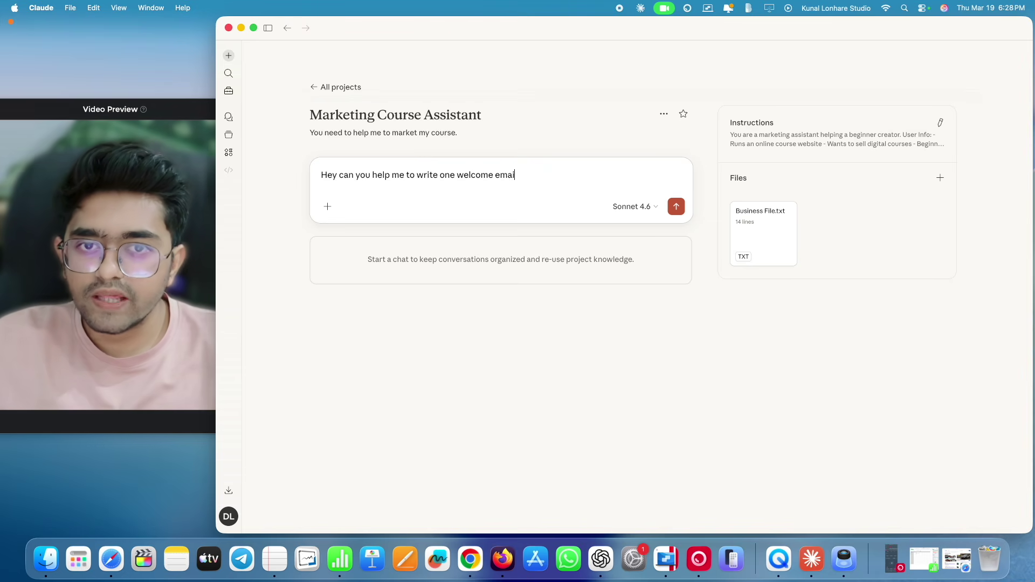
{"action": "type", "text": "l content "}
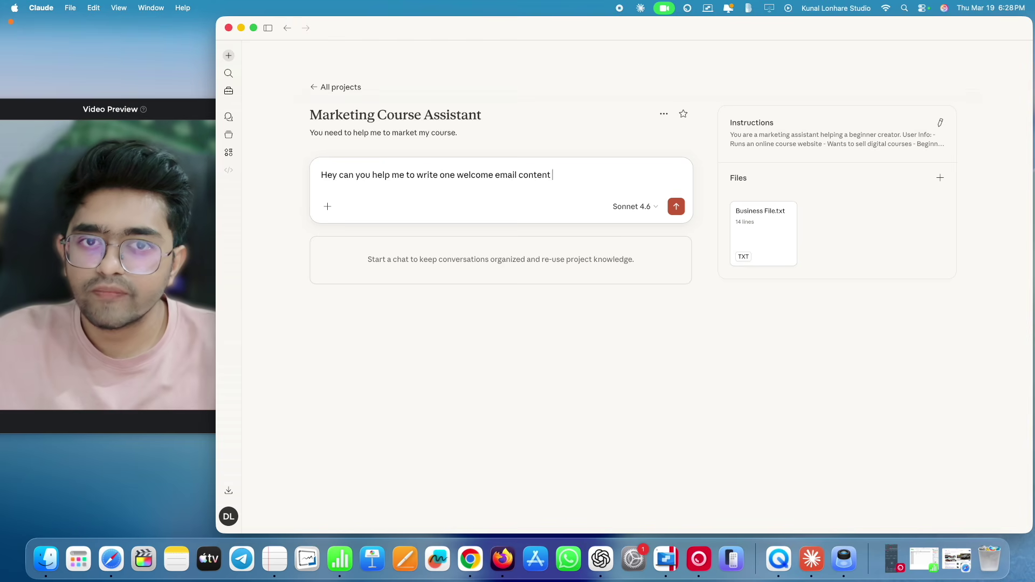
{"action": "type", "text": "for each "}
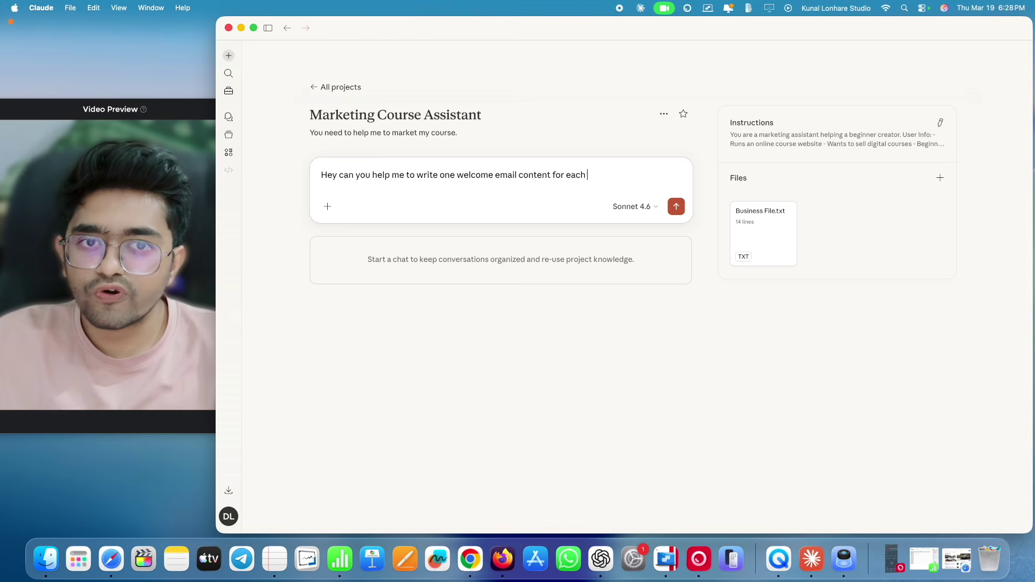
{"action": "type", "text": "of my course."}
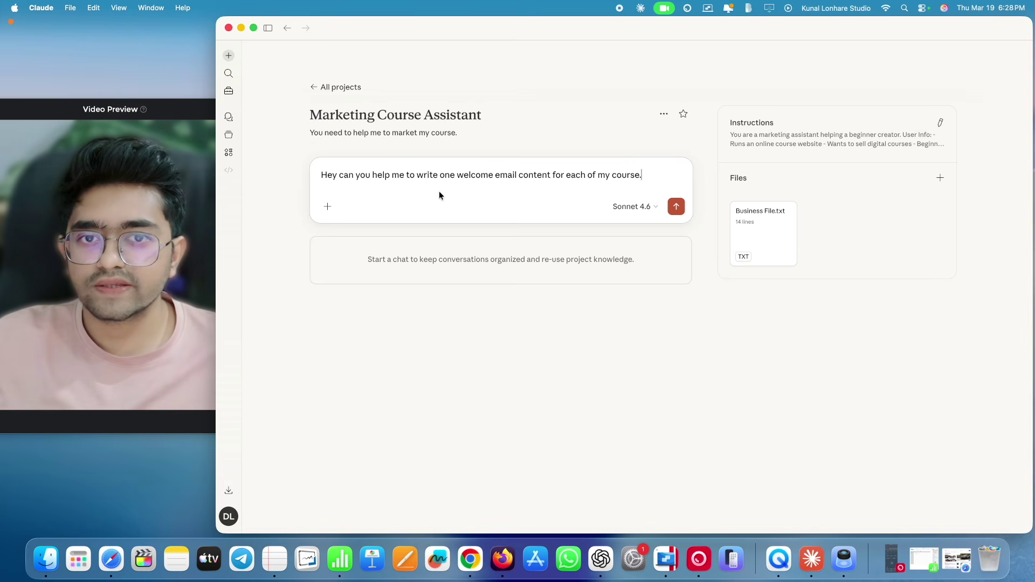
- Check the courses listed in the project's uploaded Business File.txt and send the drafted welcome email prompt
{"action": "left_click_drag", "start_coordinate": [615, 177], "coordinate": [635, 176]}
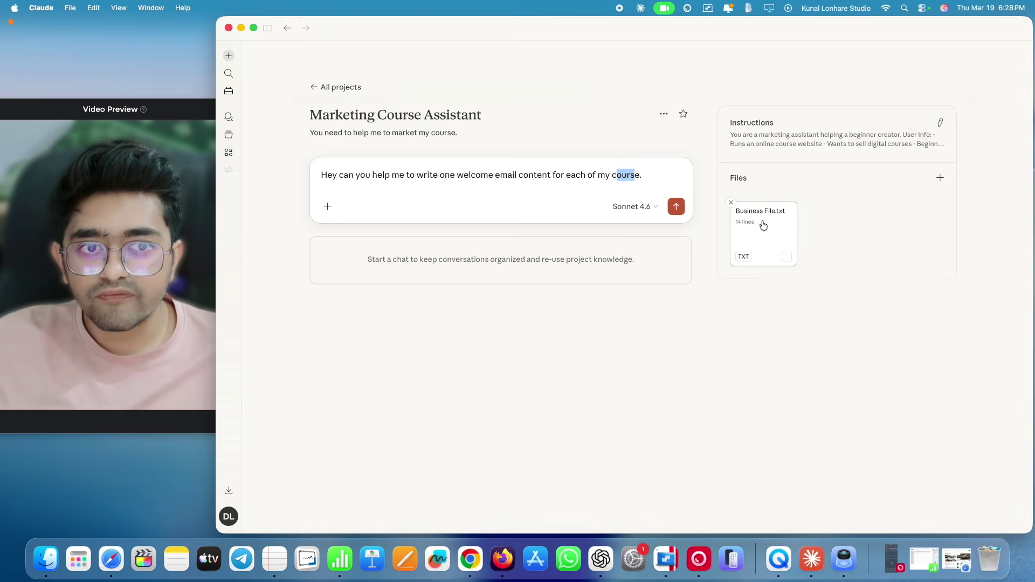
{"action": "left_click", "coordinate": [764, 226]}
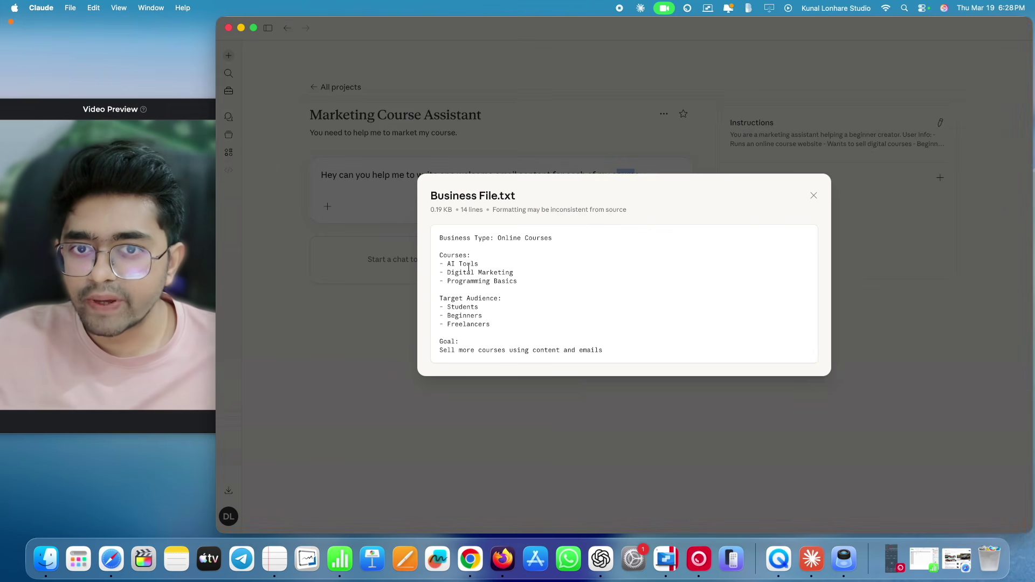
{"action": "mouse_move", "coordinate": [480, 265]}
{"action": "left_mouse_down"}
{"action": "mouse_move", "coordinate": [447, 264]}
{"action": "mouse_move", "coordinate": [485, 274]}
{"action": "mouse_move", "coordinate": [467, 280]}
{"action": "left_mouse_up"}
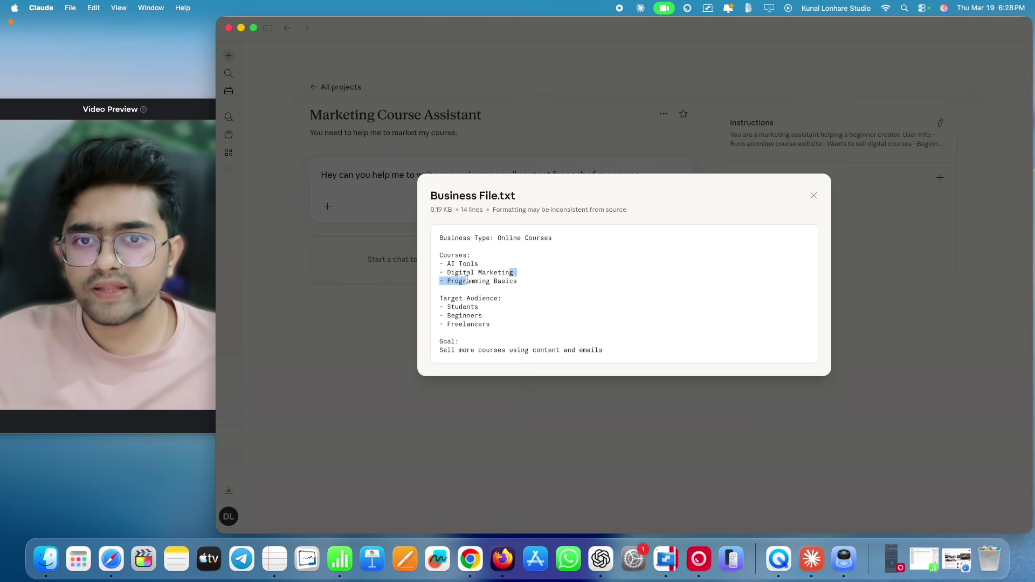
{"action": "left_click", "coordinate": [814, 195]}
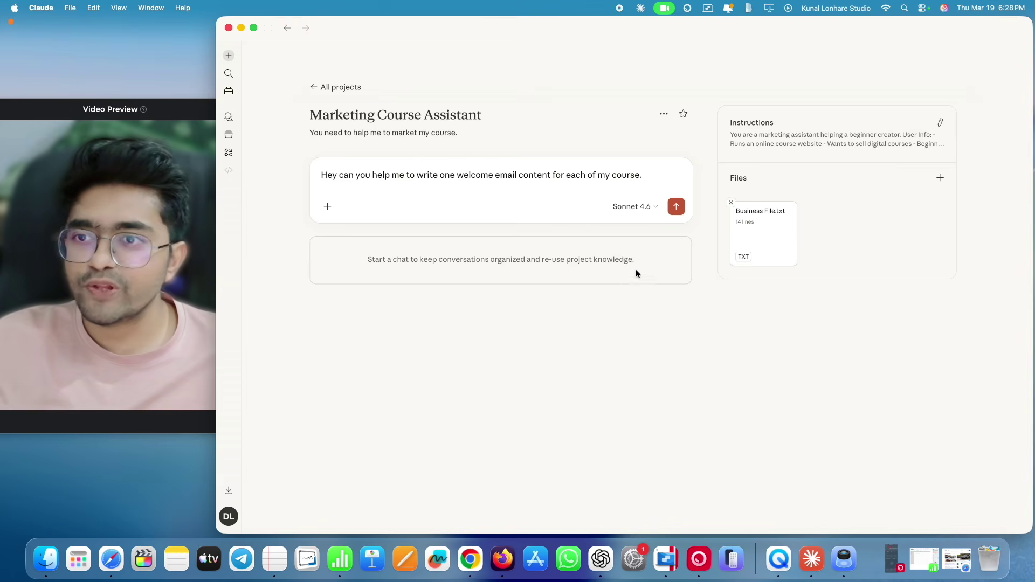
{"action": "left_click", "coordinate": [676, 207]}
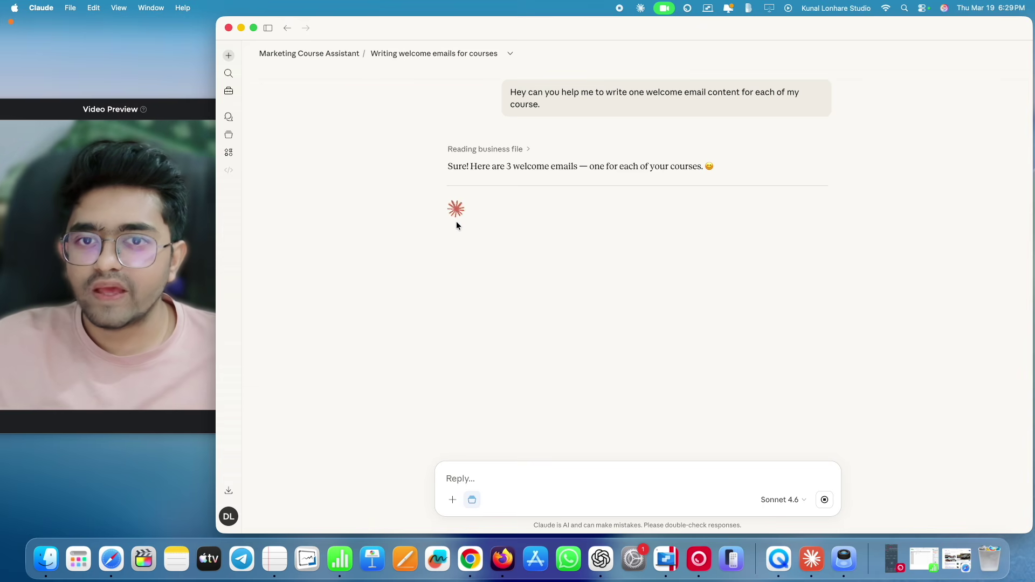
- Read the AI Tools welcome email in Claude's reply, checking its subject, course points and getting-started steps
{"action": "scroll", "coordinate": [475, 248], "scroll_direction": "down", "scroll_amount": 5}
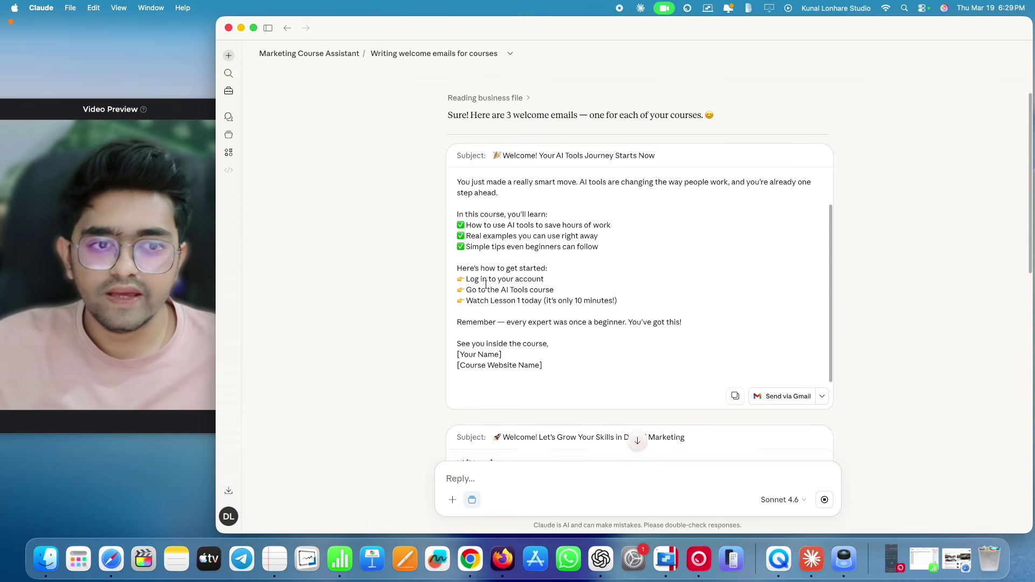
{"action": "scroll", "coordinate": [486, 284], "scroll_direction": "down", "scroll_amount": 3}
{"action": "scroll", "coordinate": [532, 241], "scroll_direction": "up", "scroll_amount": 3}
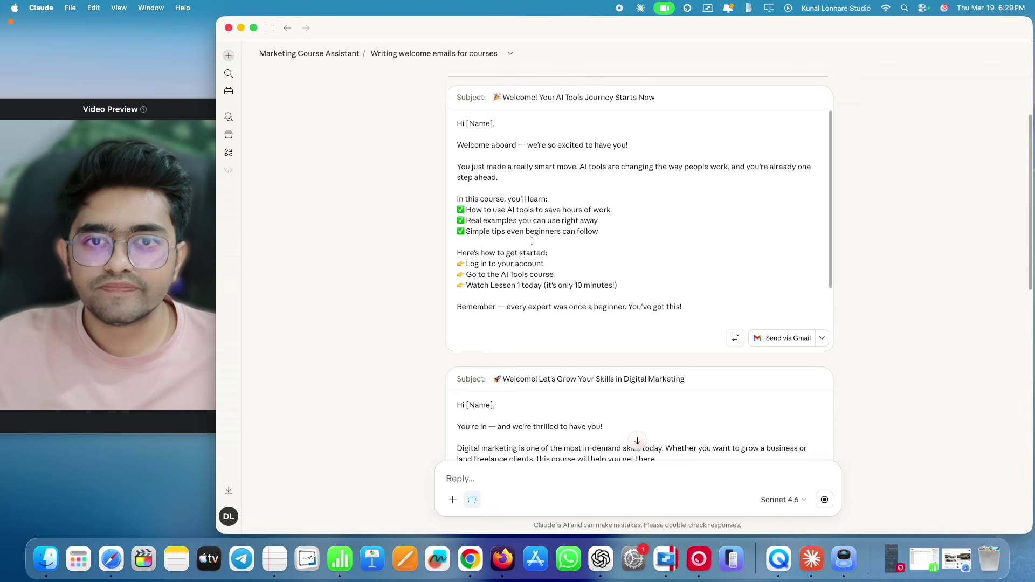
{"action": "scroll", "coordinate": [532, 241], "scroll_direction": "up", "scroll_amount": 3}
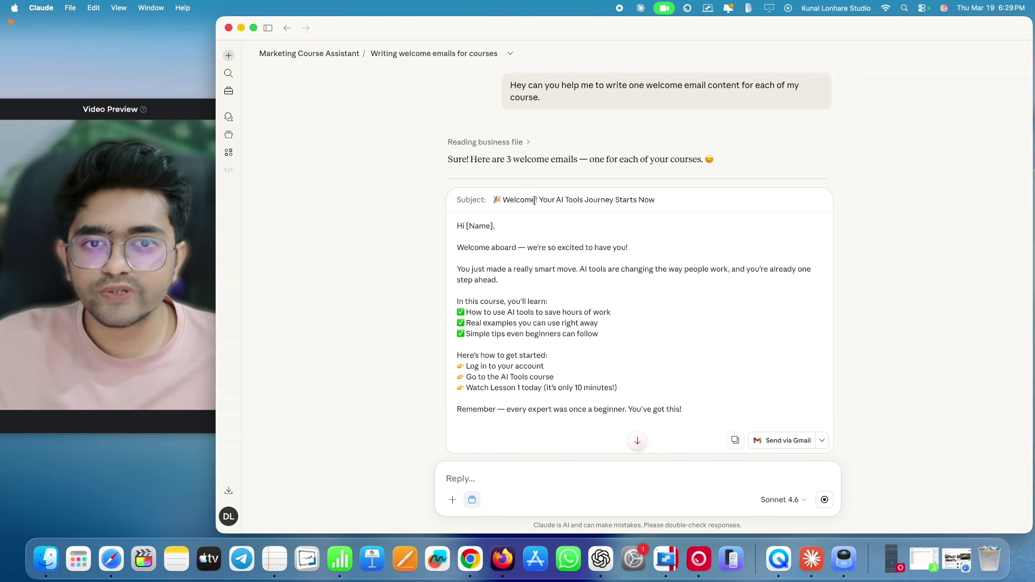
{"action": "left_click_drag", "start_coordinate": [556, 200], "coordinate": [584, 200]}
{"action": "scroll", "coordinate": [596, 282], "scroll_direction": "down", "scroll_amount": 3}
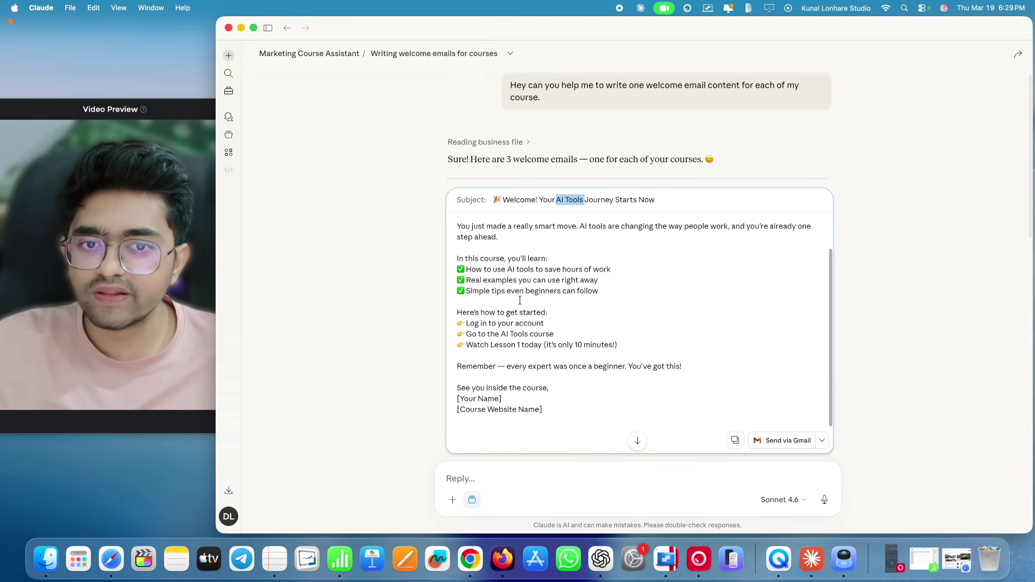
{"action": "scroll", "coordinate": [536, 338], "scroll_direction": "down", "scroll_amount": 8}
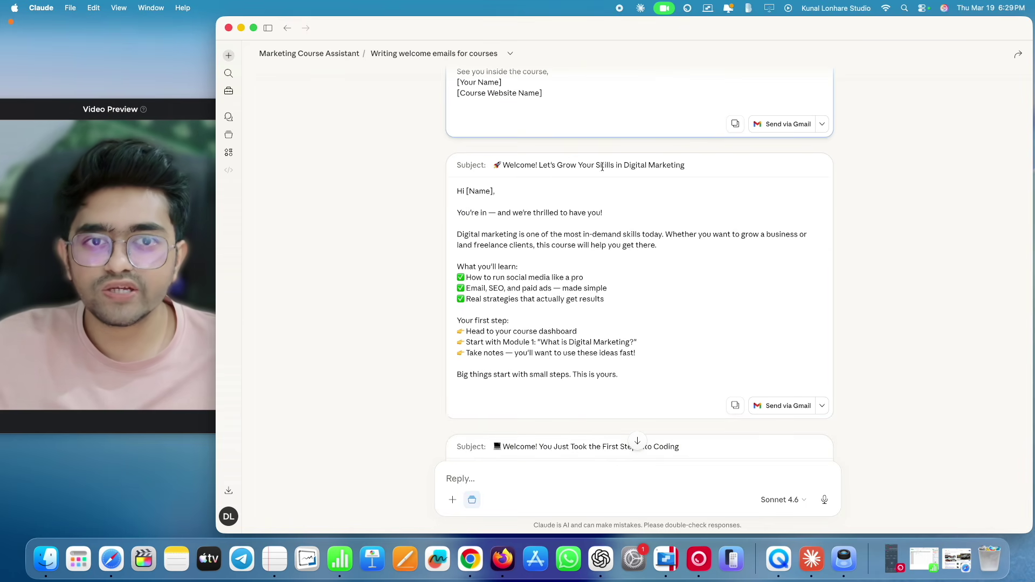
- Read the Digital Marketing and coding welcome emails and the summary of all the emails at the end of the reply
{"action": "scroll", "coordinate": [570, 280], "scroll_direction": "down", "scroll_amount": 2}
{"action": "scroll", "coordinate": [564, 278], "scroll_direction": "down", "scroll_amount": 6}
{"action": "scroll", "coordinate": [559, 276], "scroll_direction": "down", "scroll_amount": 3}
{"action": "scroll", "coordinate": [556, 275], "scroll_direction": "down", "scroll_amount": 5}
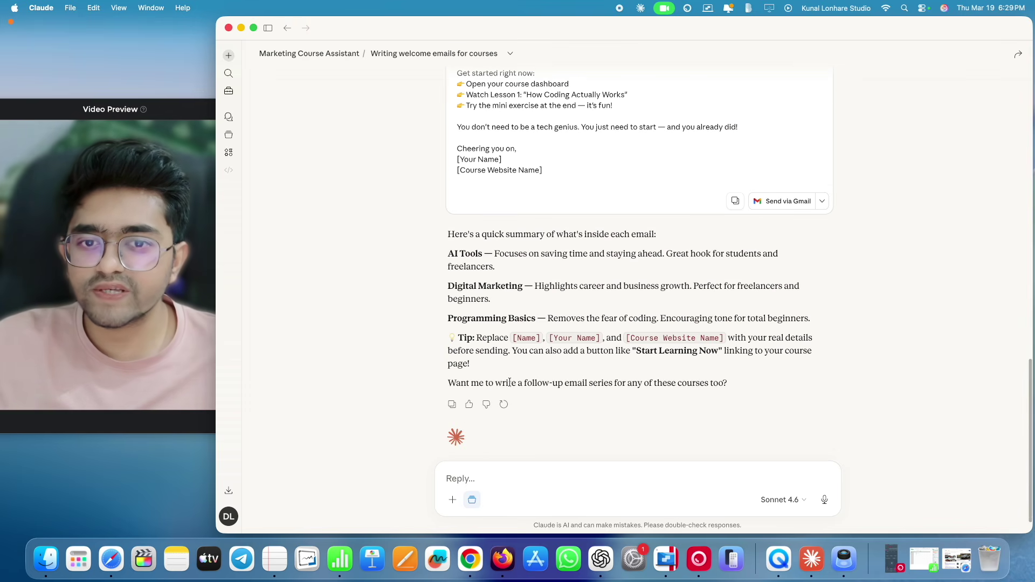
{"action": "left_click", "coordinate": [454, 268]}
{"action": "left_click_drag", "start_coordinate": [454, 268], "coordinate": [491, 300]}
{"action": "left_click", "coordinate": [412, 277]}
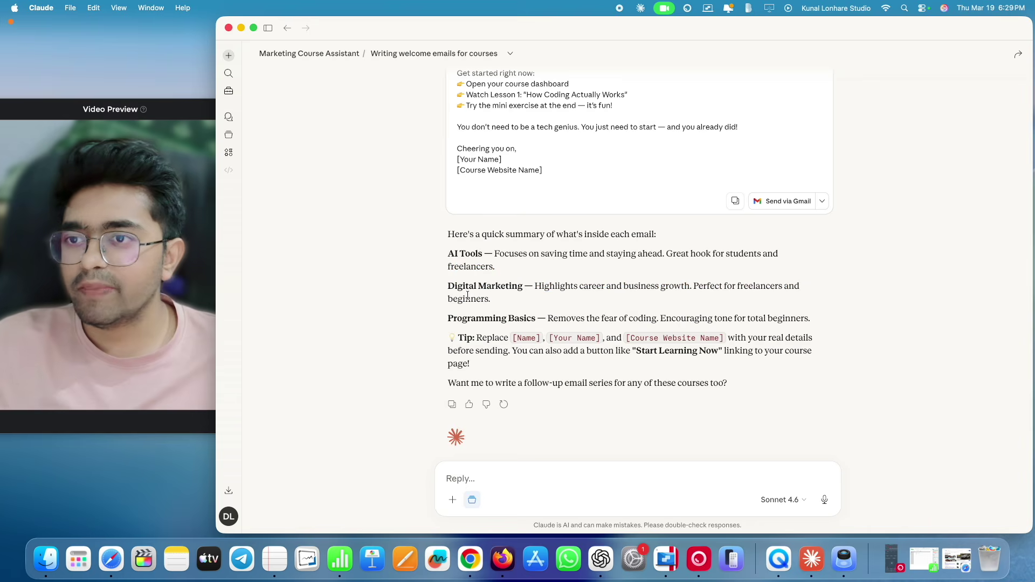
{"action": "scroll", "coordinate": [412, 277], "scroll_direction": "up", "scroll_amount": 6}
{"action": "scroll", "coordinate": [412, 277], "scroll_direction": "up", "scroll_amount": 6}
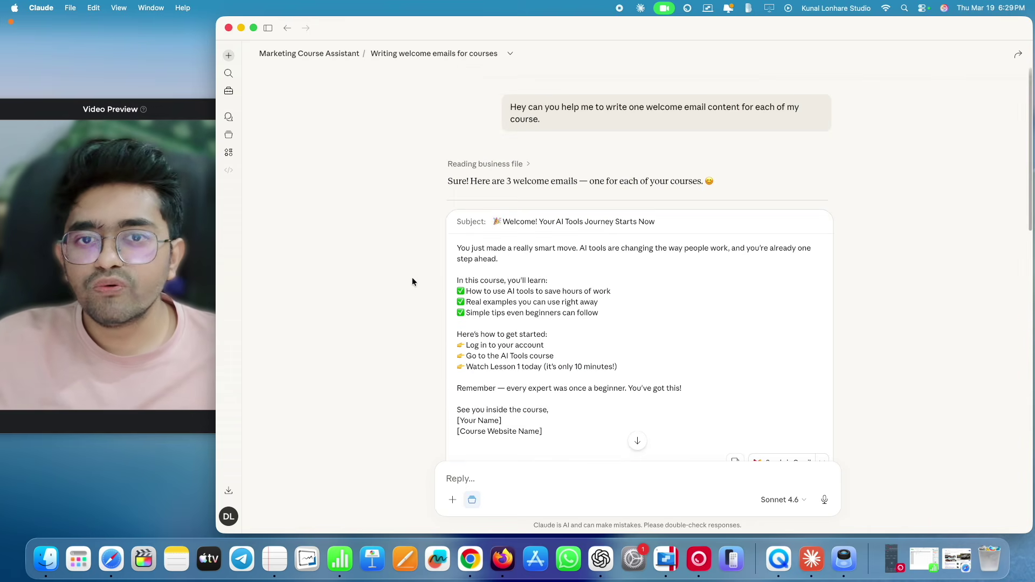
{"action": "scroll", "coordinate": [425, 347], "scroll_direction": "down", "scroll_amount": 15}
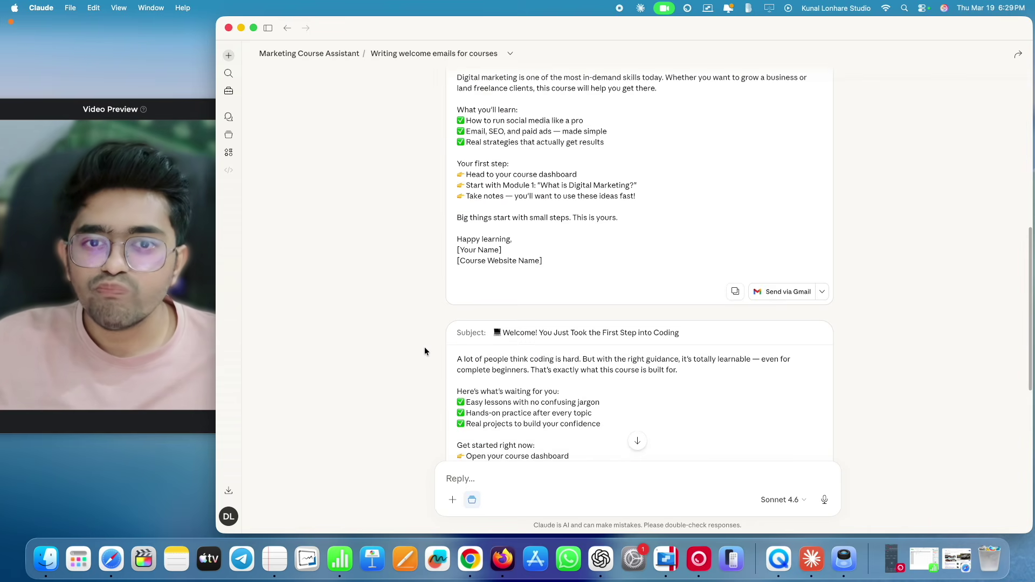
{"action": "scroll", "coordinate": [507, 451], "scroll_direction": "up", "scroll_amount": 5}
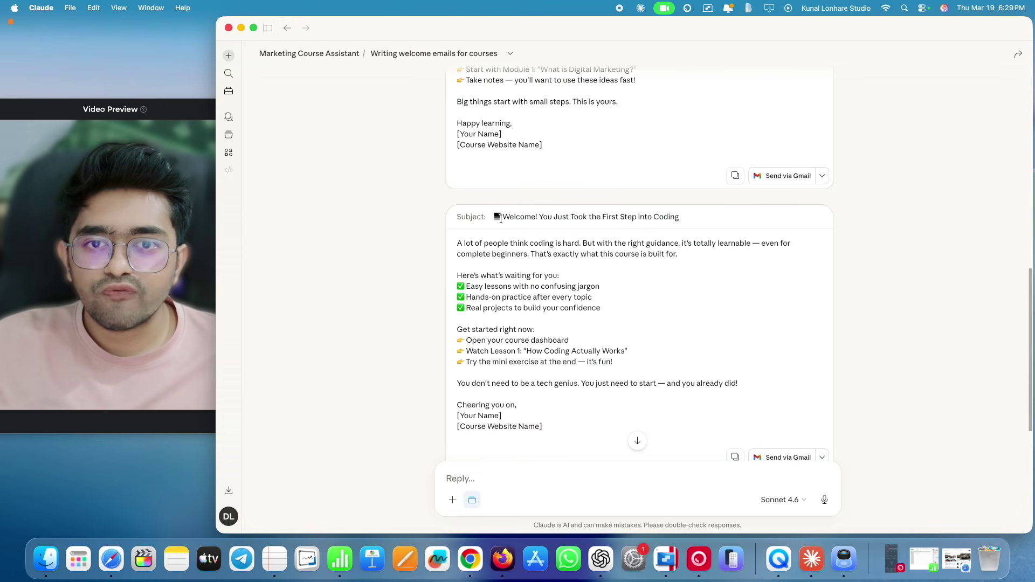
{"action": "scroll", "coordinate": [578, 311], "scroll_direction": "down", "scroll_amount": 5}
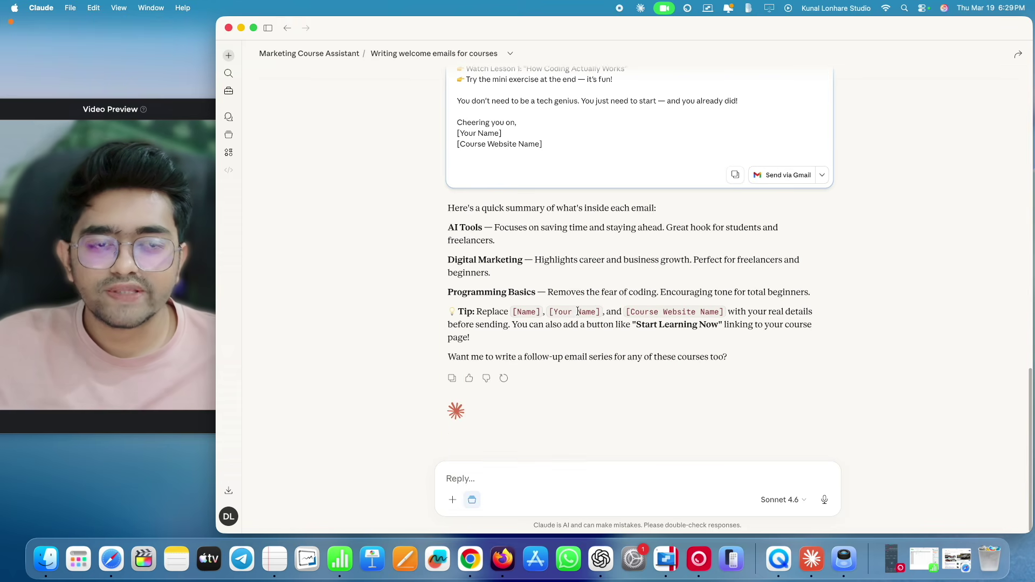
- Open the coding course welcome email as a new Gmail message
{"action": "scroll", "coordinate": [742, 232], "scroll_direction": "up", "scroll_amount": 3}
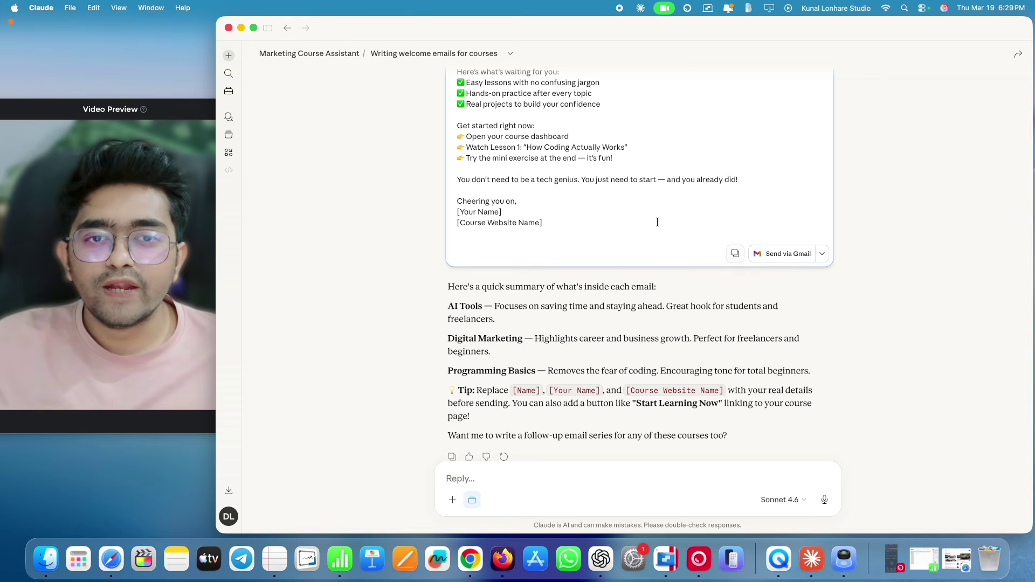
{"action": "scroll", "coordinate": [633, 205], "scroll_direction": "up", "scroll_amount": 2}
{"action": "scroll", "coordinate": [649, 228], "scroll_direction": "up", "scroll_amount": 2}
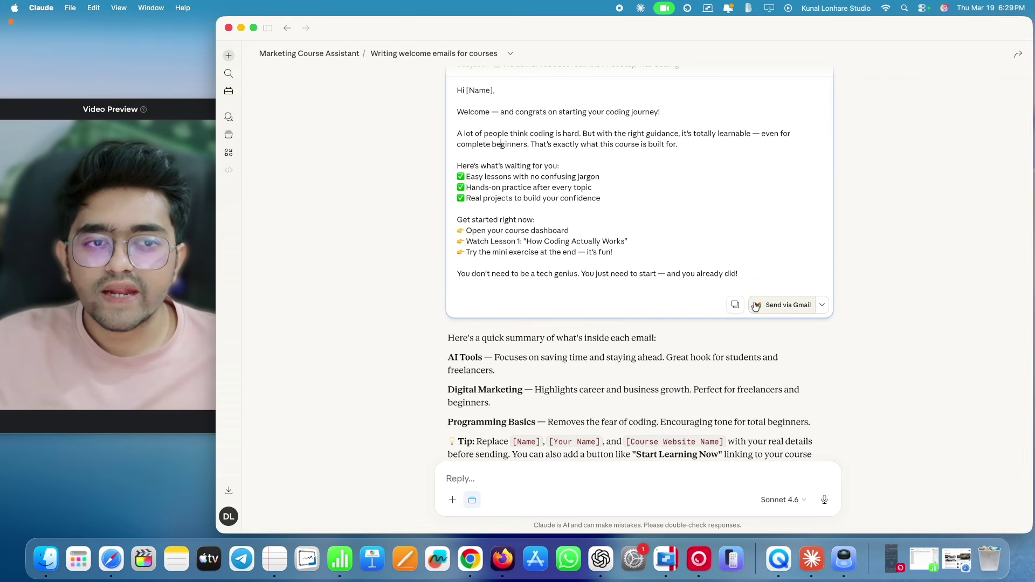
{"action": "left_click", "coordinate": [783, 306]}
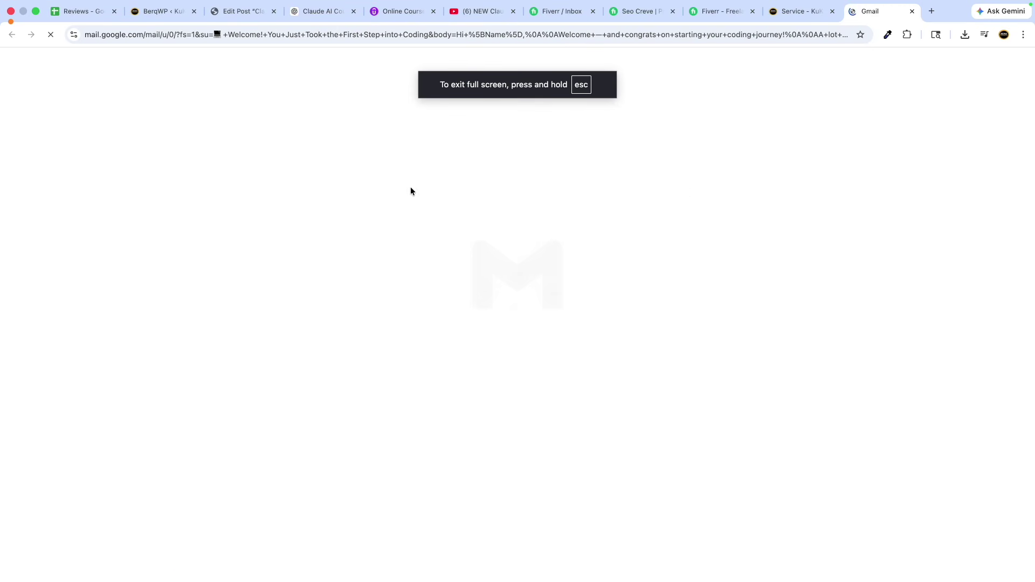
- Compare the subject and body of the Gmail draft with the coding welcome email in the Claude chat
{"action": "key", "text": "ctrl+Left"}
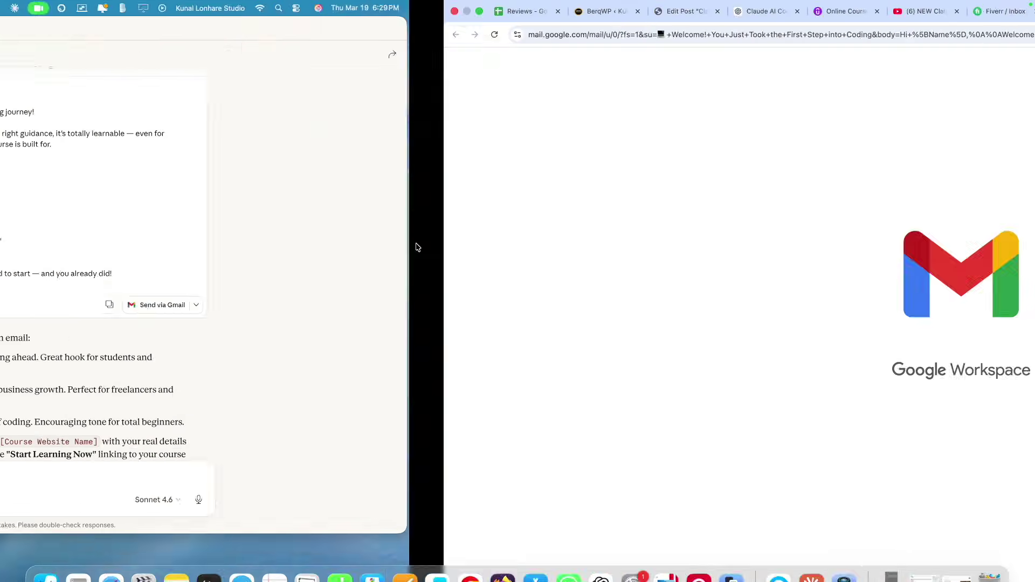
{"action": "scroll", "coordinate": [557, 268], "scroll_direction": "up", "scroll_amount": 3}
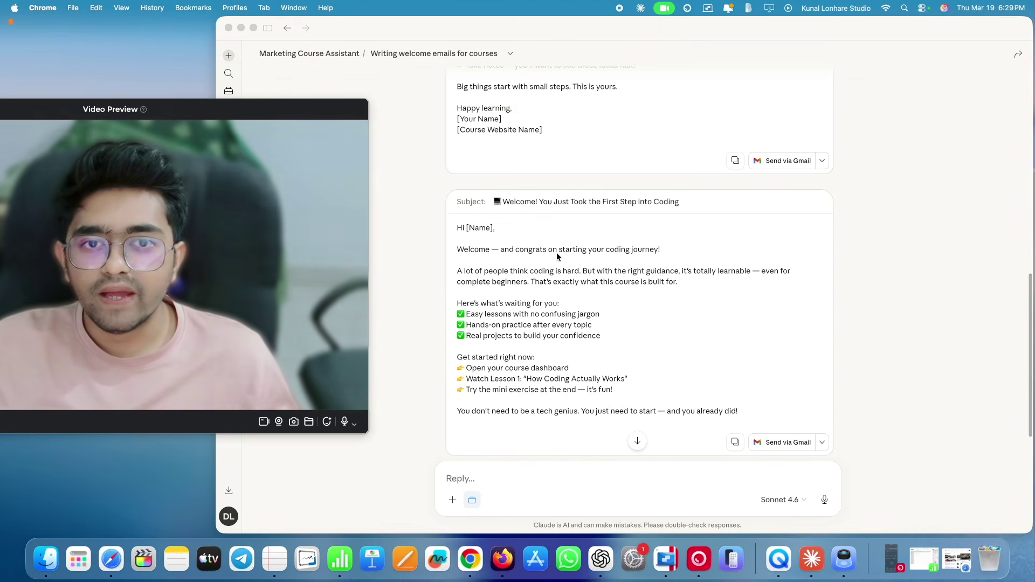
{"action": "key", "text": "ctrl+Right"}
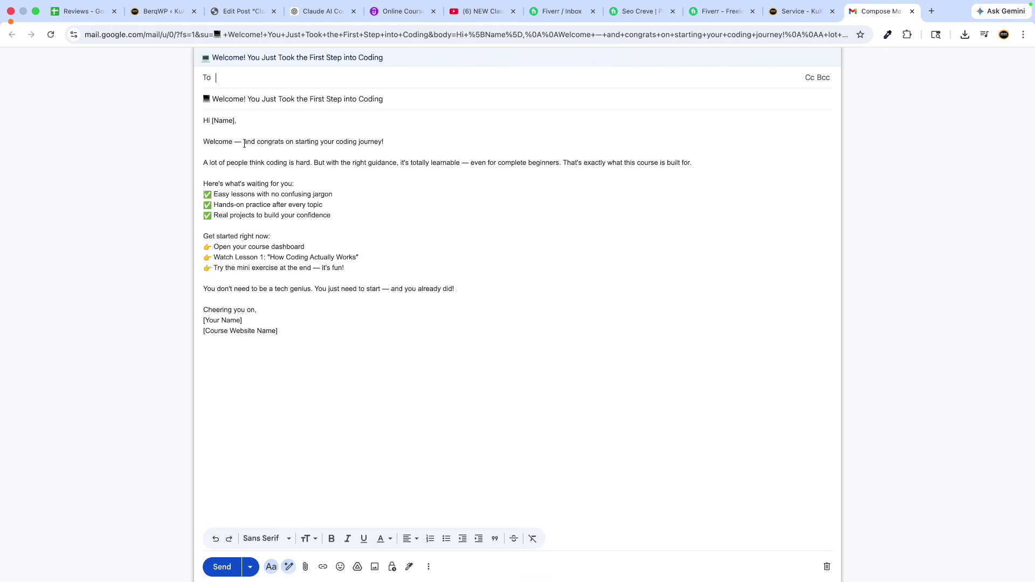
{"action": "key", "text": "ctrl+Left"}
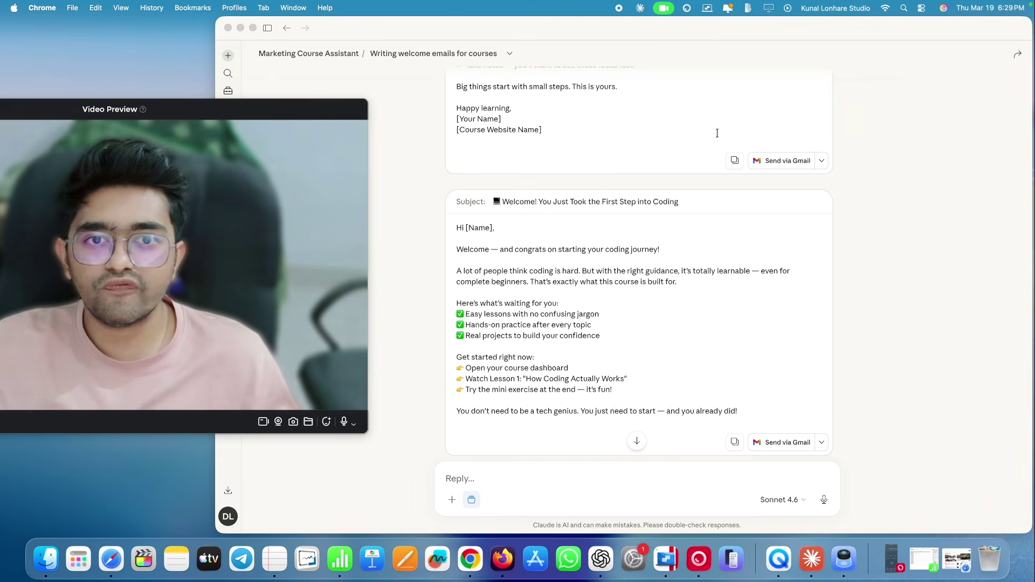
{"action": "triple_click", "coordinate": [638, 201]}
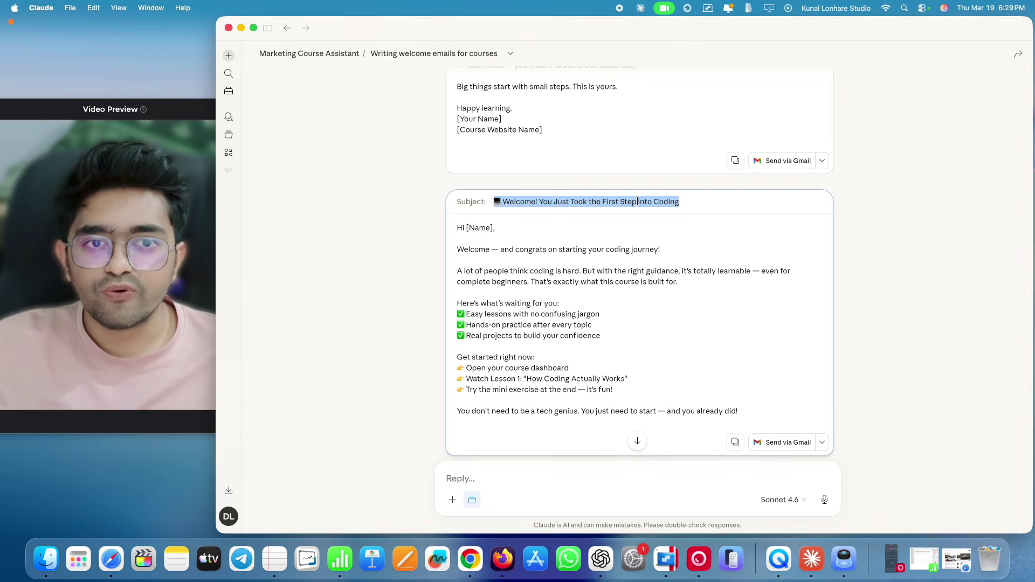
{"action": "left_click_drag", "start_coordinate": [472, 246], "coordinate": [523, 370]}
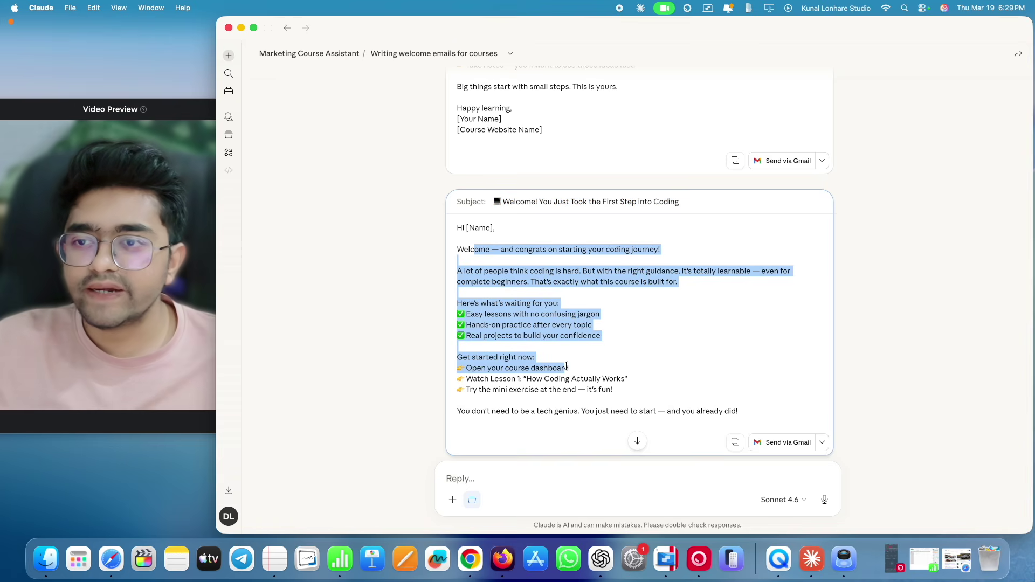
- Switch to the Gmail draft and replace the [Your Name] placeholder in the sign-off with the sender's first name
{"action": "key", "text": "ctrl+Right"}
{"action": "left_click", "coordinate": [296, 331]}
{"action": "left_click_drag", "start_coordinate": [244, 320], "coordinate": [205, 322]}
{"action": "type", "text": "K"}
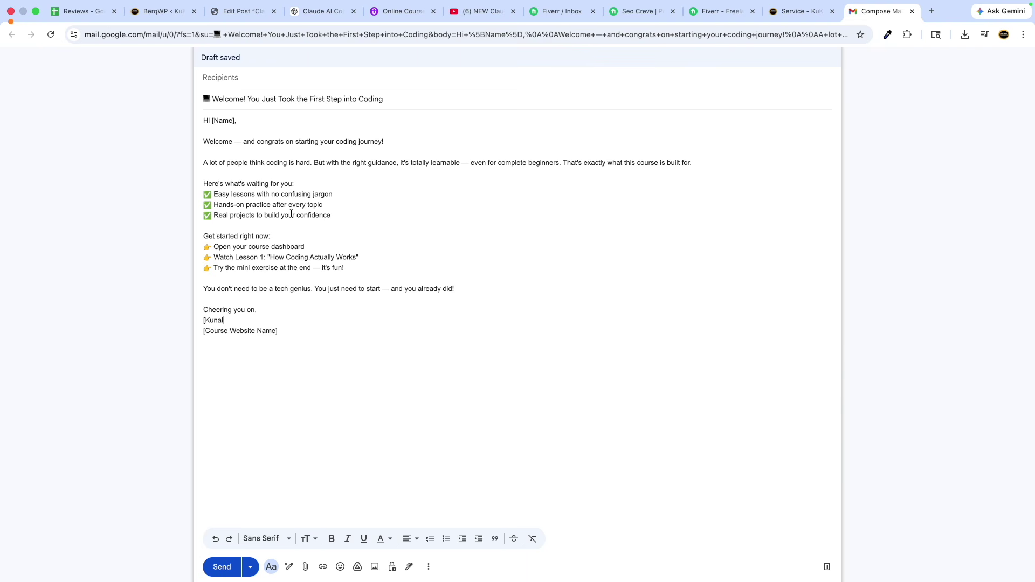
{"action": "left_click_drag", "start_coordinate": [284, 333], "coordinate": [205, 332]}
{"action": "left_click", "coordinate": [282, 339]}
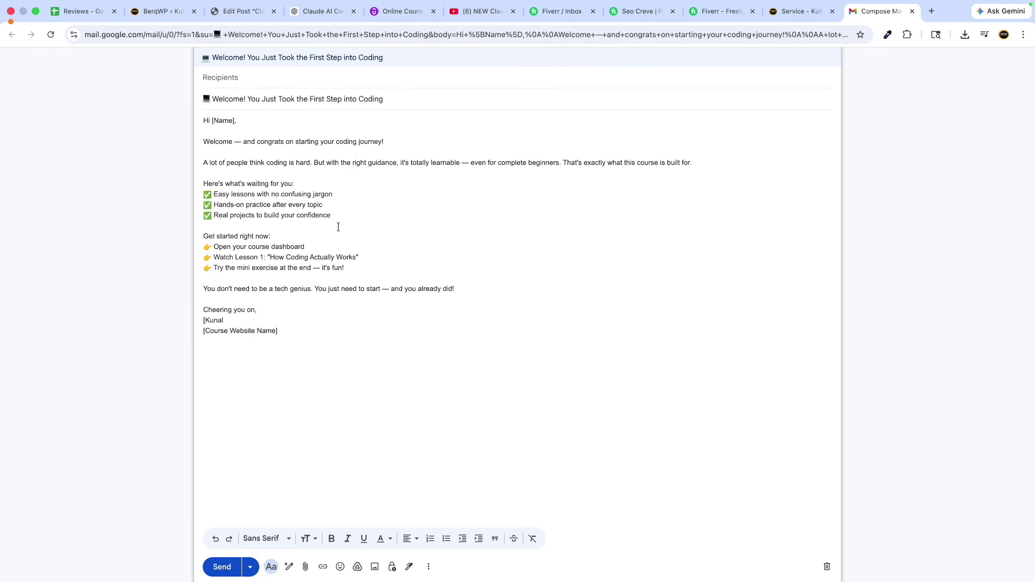
- Examine how the email's subject and body are carried in the Gmail compose page's web address
{"action": "key", "text": "ctrl+Left"}
{"action": "key", "text": "ctrl+Right"}
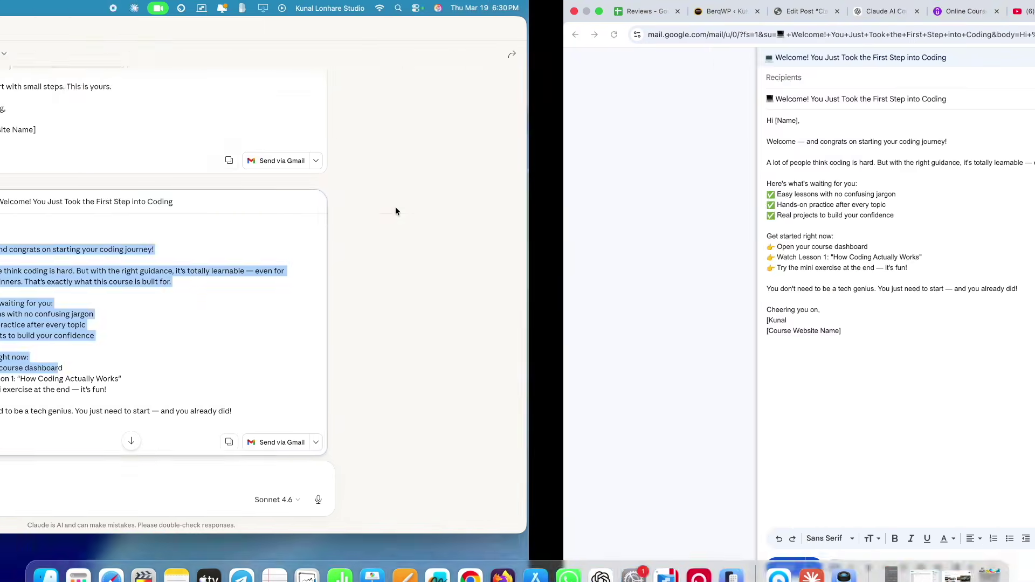
{"action": "left_click", "coordinate": [386, 34]}
{"action": "left_click", "coordinate": [386, 34]}
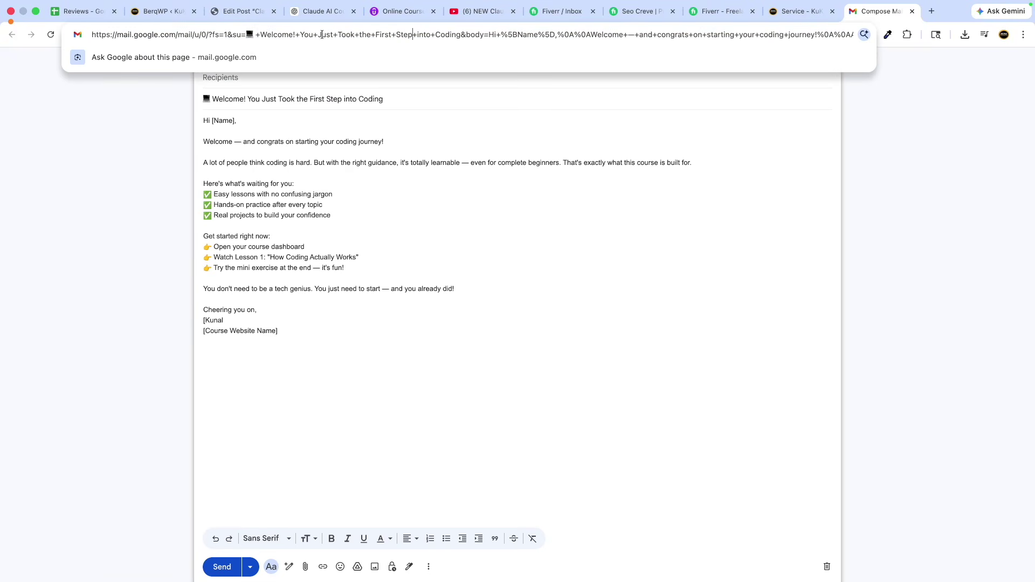
{"action": "left_click_drag", "start_coordinate": [267, 34], "coordinate": [674, 36]}
{"action": "left_click", "coordinate": [400, 270]}
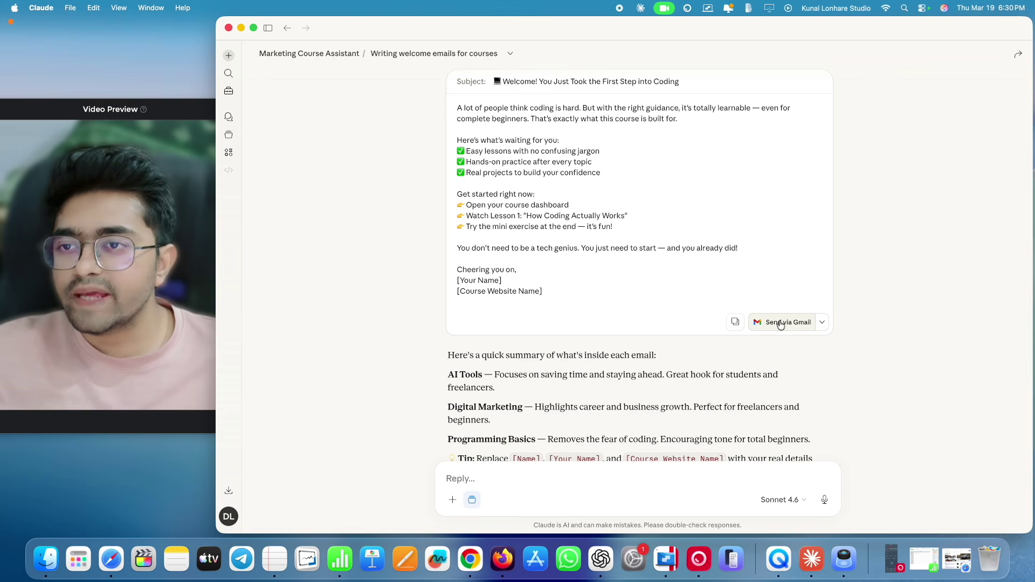
- In Claude, view the sending options of the coding welcome email and choose Send via Gmail
{"action": "left_click", "coordinate": [821, 323]}
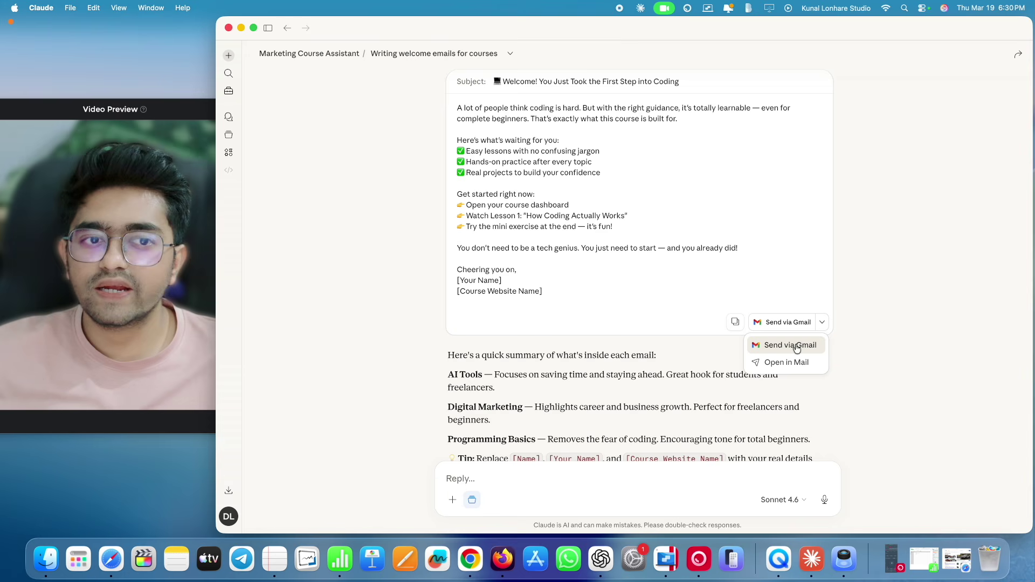
{"action": "left_click", "coordinate": [790, 346]}
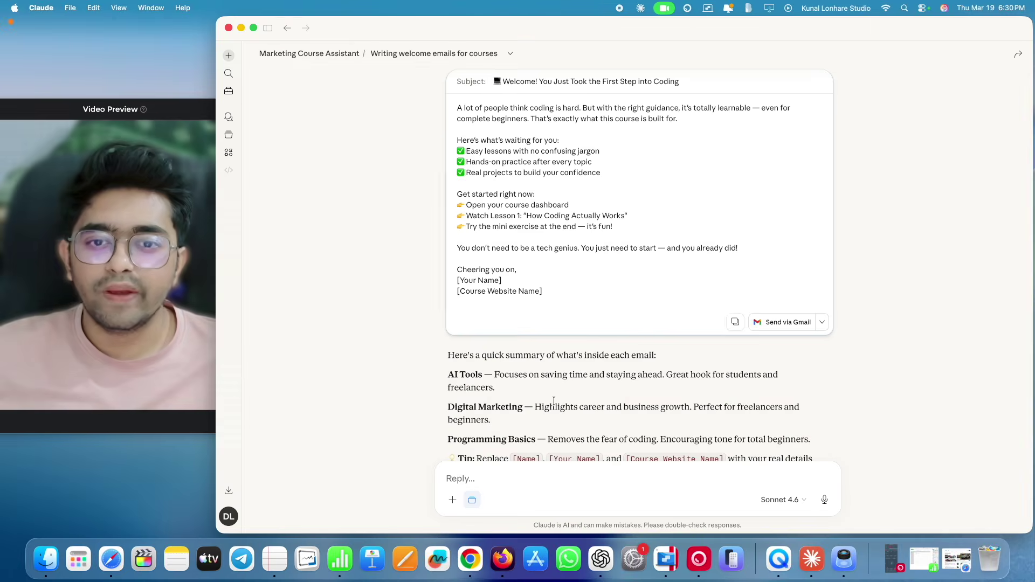
- Leave the welcome email chat and open the Marketing Course Assistant project from the list of projects
{"action": "scroll", "coordinate": [503, 411], "scroll_direction": "up", "scroll_amount": 10}
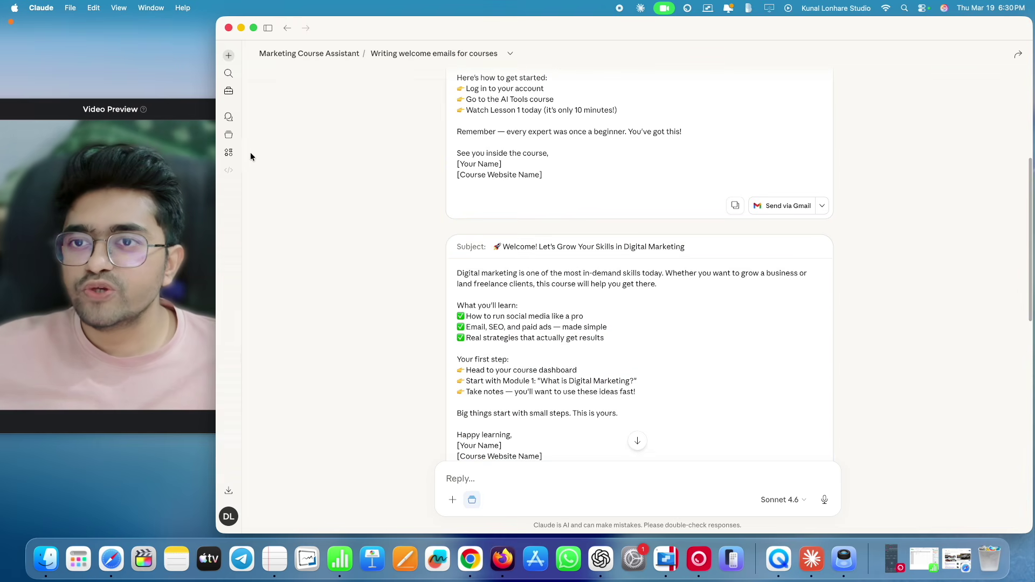
{"action": "left_click", "coordinate": [230, 135]}
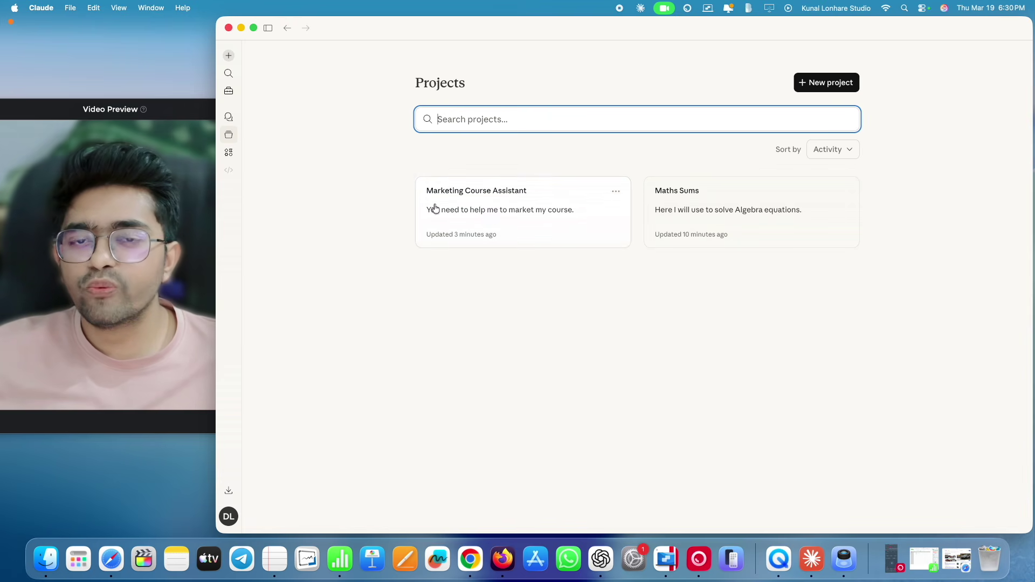
{"action": "left_click", "coordinate": [523, 217]}
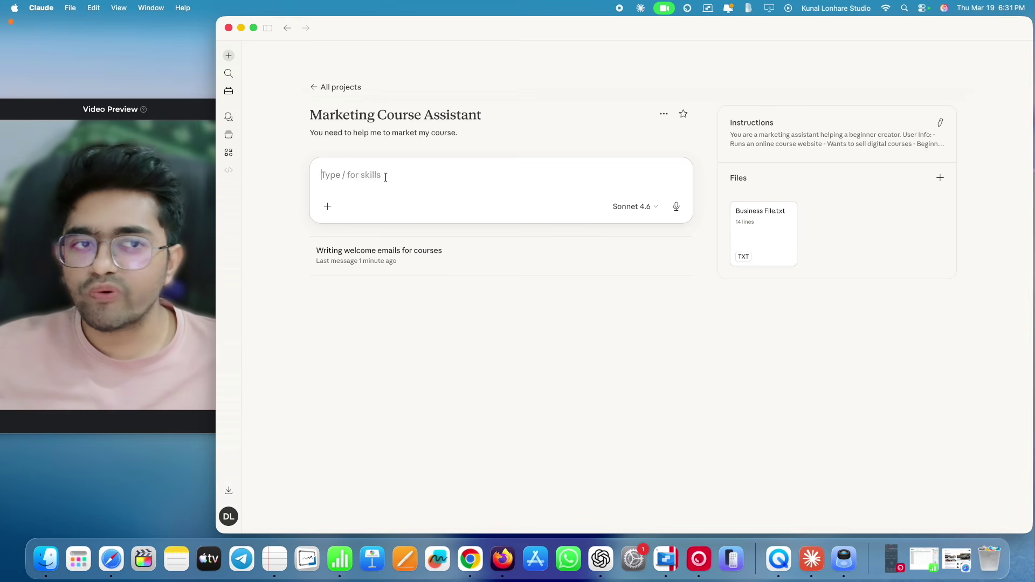
- Review the rules, tasks and tone in the project instructions and close them without saving
{"action": "left_click", "coordinate": [941, 123]}
{"action": "scroll", "coordinate": [533, 282], "scroll_direction": "down", "scroll_amount": 3}
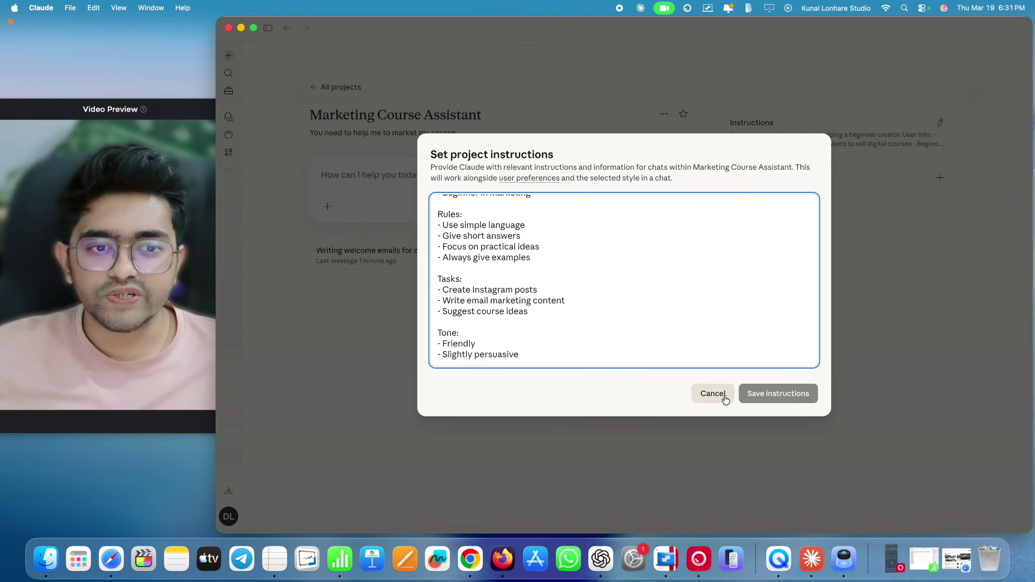
{"action": "left_click", "coordinate": [701, 393]}
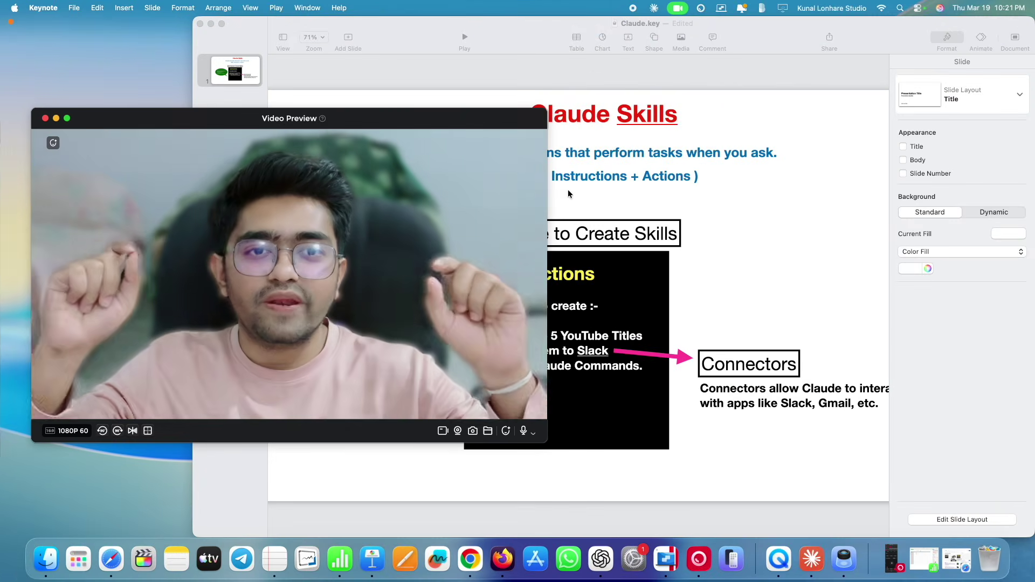
- Move the Video Preview window aside to uncover more of the Claude Skills slide in Keynote
{"action": "left_click_drag", "start_coordinate": [478, 125], "coordinate": [387, 133]}
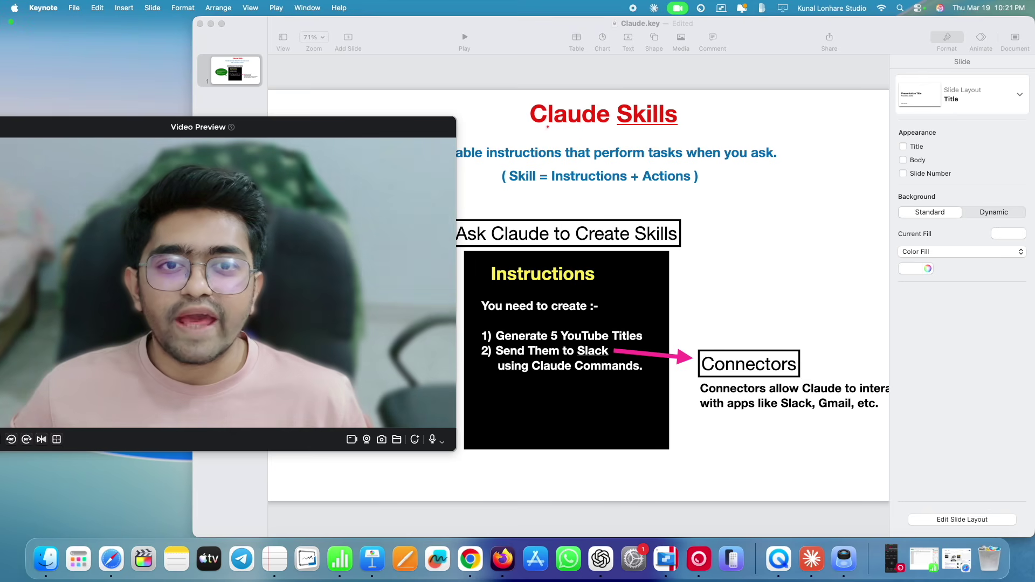
- Circle the Claude Skills title on the slide with a red pen stroke and undo the mark
{"action": "mouse_move", "coordinate": [654, 136]}
{"action": "left_mouse_down"}
{"action": "mouse_move", "coordinate": [631, 76]}
{"action": "mouse_move", "coordinate": [531, 132]}
{"action": "mouse_move", "coordinate": [675, 129]}
{"action": "left_mouse_up"}
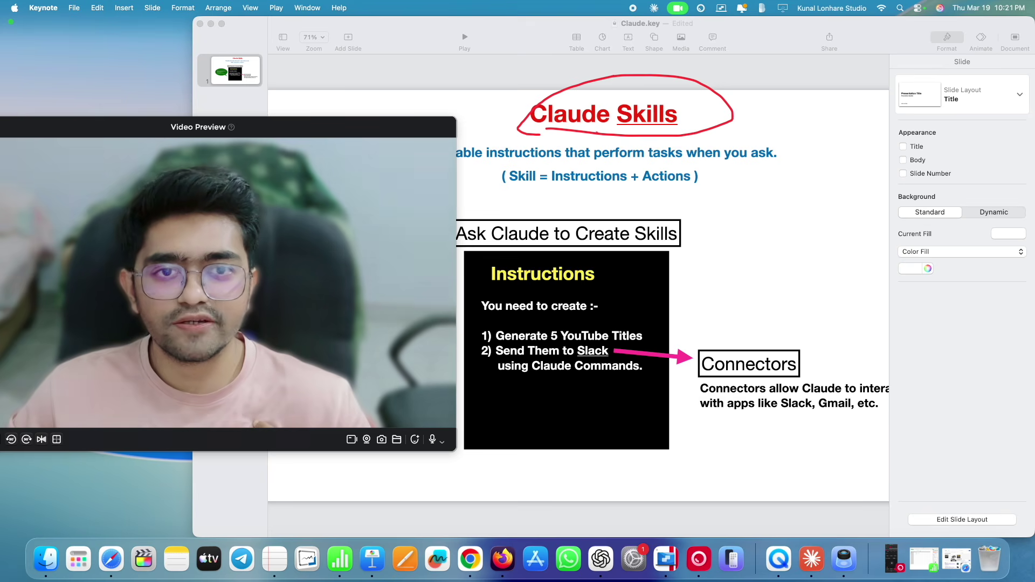
{"action": "key", "text": "super+z"}
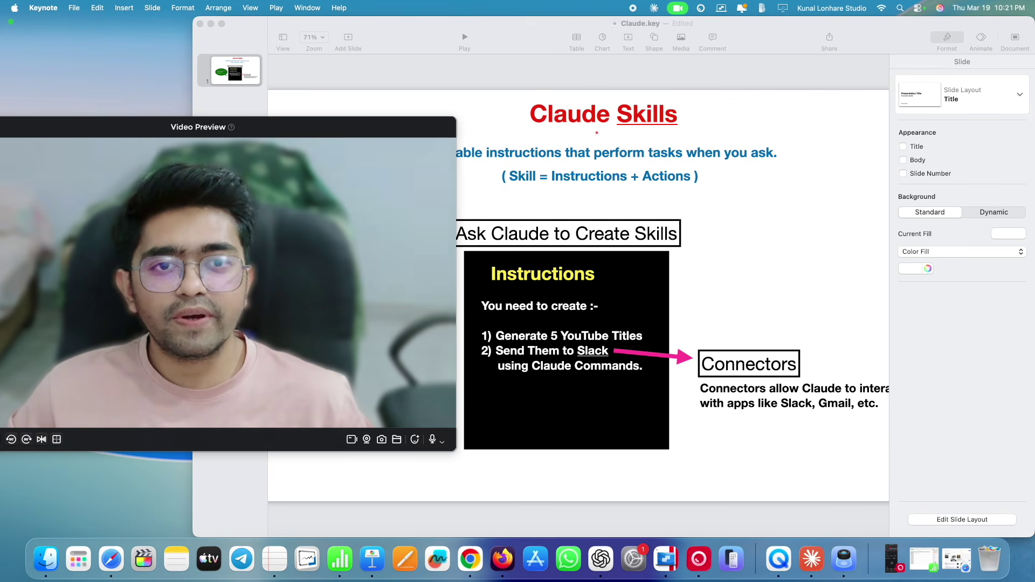
- Mark the YouTube title prompt in Claude with red pen underlines beneath the expert role line and the task rules
{"action": "key", "text": "Escape"}
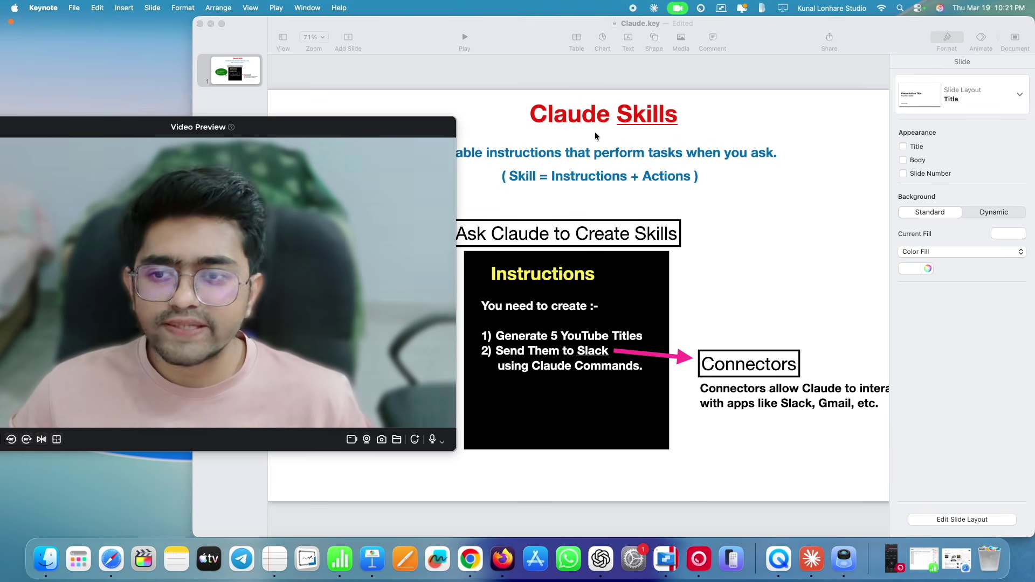
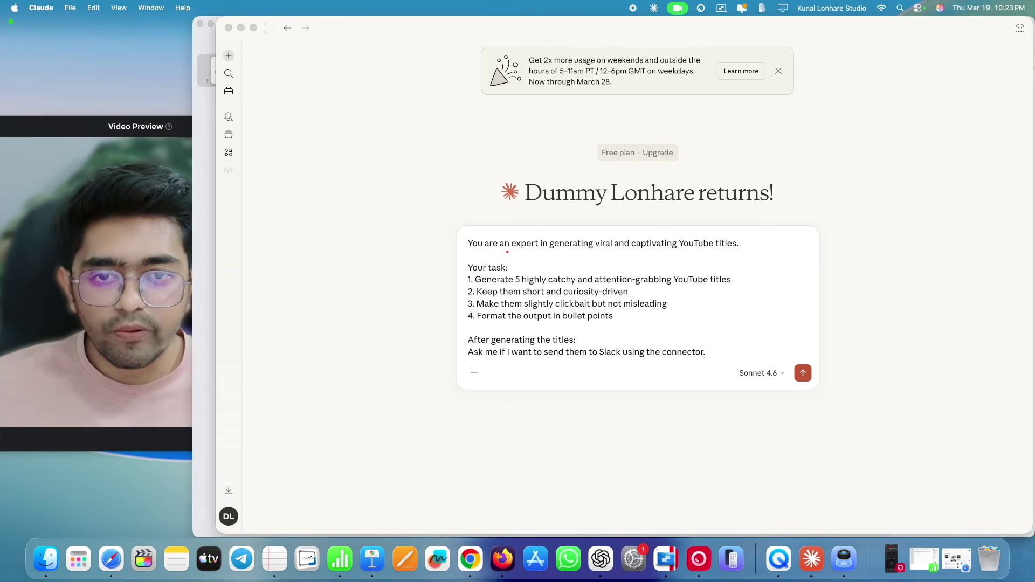
{"action": "left_click_drag", "start_coordinate": [492, 253], "coordinate": [724, 249]}
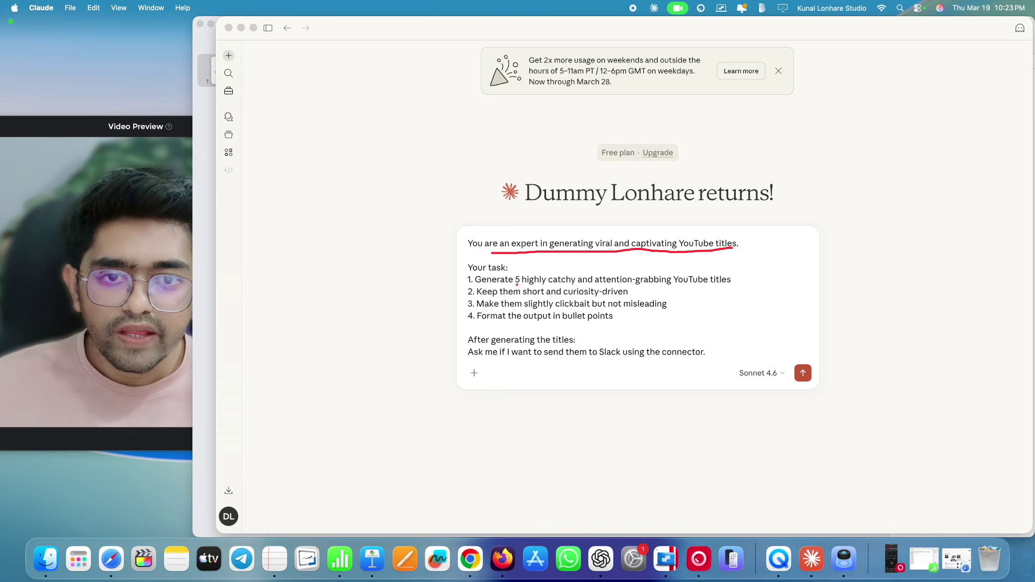
{"action": "left_click_drag", "start_coordinate": [517, 284], "coordinate": [694, 284]}
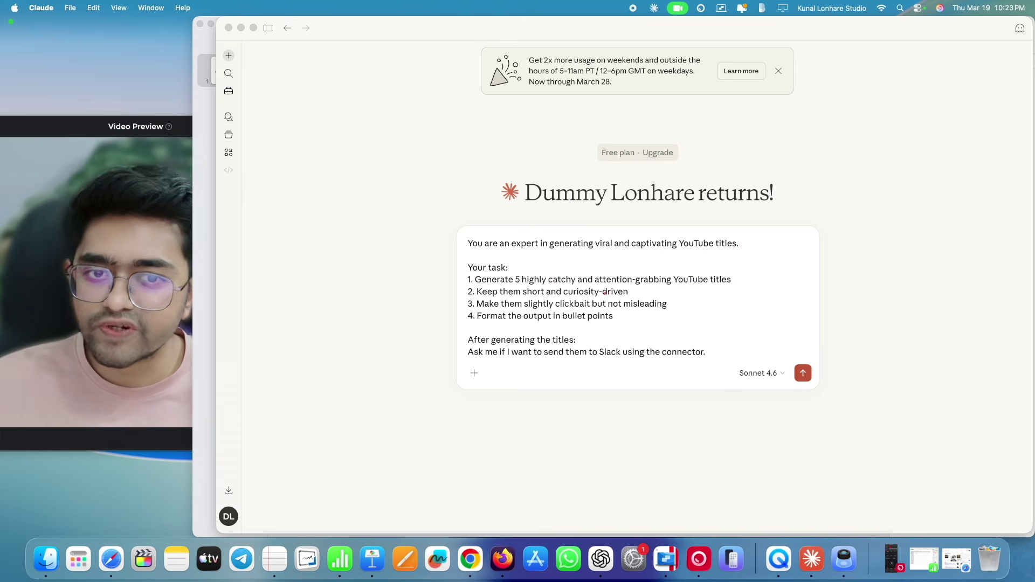
{"action": "left_click_drag", "start_coordinate": [504, 296], "coordinate": [597, 297]}
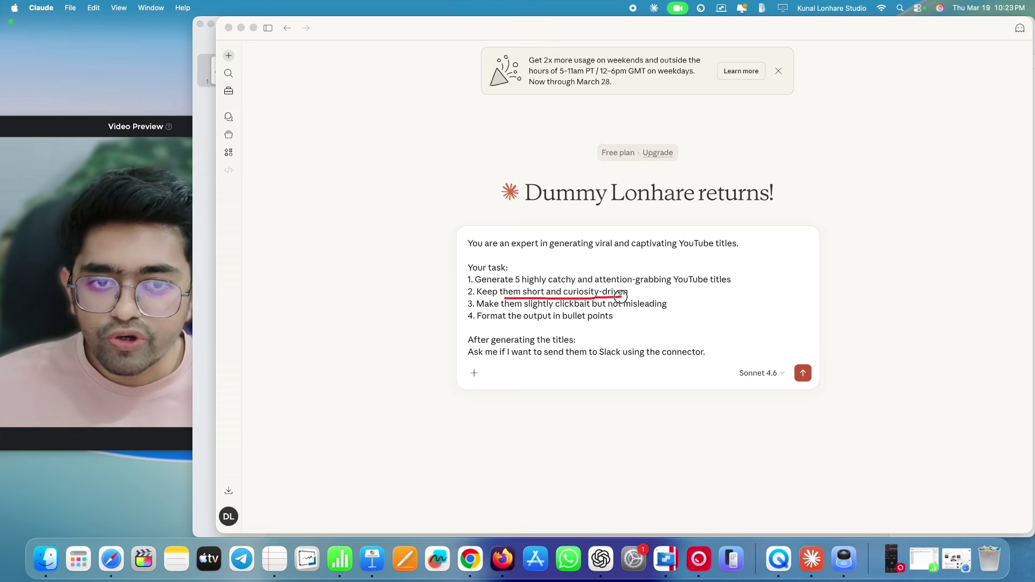
{"action": "left_click_drag", "start_coordinate": [521, 309], "coordinate": [599, 309]}
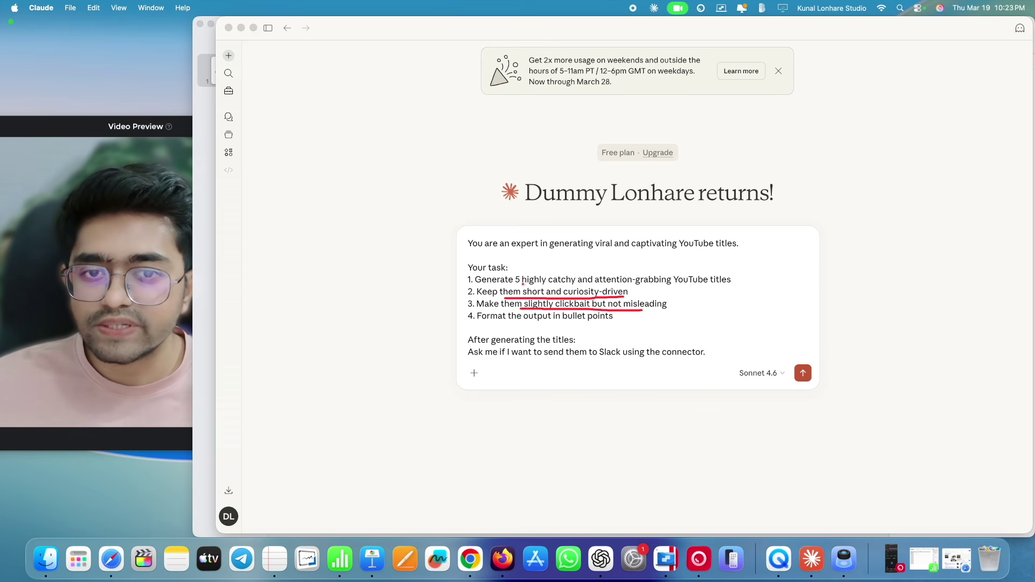
{"action": "mouse_move", "coordinate": [503, 284]}
{"action": "left_mouse_down"}
{"action": "mouse_move", "coordinate": [472, 295]}
{"action": "mouse_move", "coordinate": [637, 296]}
{"action": "mouse_move", "coordinate": [536, 272]}
{"action": "mouse_move", "coordinate": [600, 298]}
{"action": "left_mouse_up"}
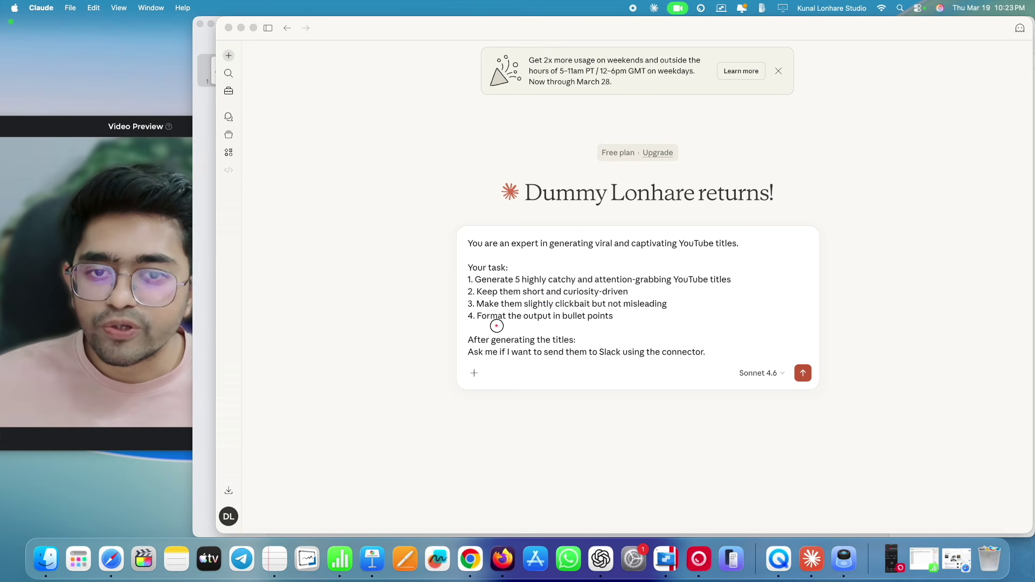
{"action": "left_click_drag", "start_coordinate": [501, 326], "coordinate": [603, 326]}
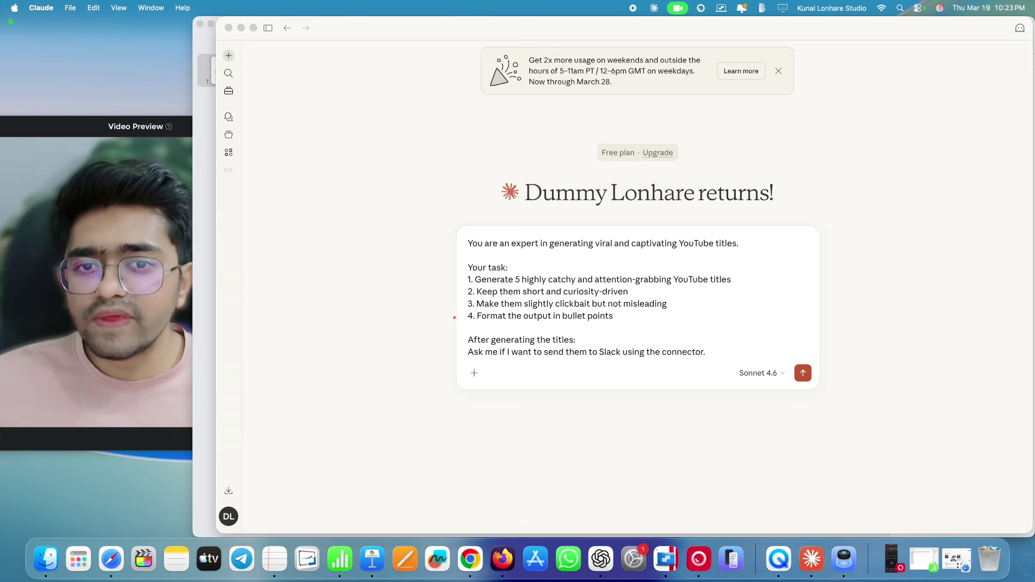
- Circle the closing Slack connector instruction in the prompt, underline part of it, and clear the pen marks
{"action": "mouse_move", "coordinate": [475, 331]}
{"action": "left_mouse_down"}
{"action": "mouse_move", "coordinate": [458, 339]}
{"action": "mouse_move", "coordinate": [458, 363]}
{"action": "mouse_move", "coordinate": [493, 371]}
{"action": "mouse_move", "coordinate": [656, 370]}
{"action": "mouse_move", "coordinate": [721, 357]}
{"action": "mouse_move", "coordinate": [585, 322]}
{"action": "mouse_move", "coordinate": [463, 333]}
{"action": "left_mouse_up"}
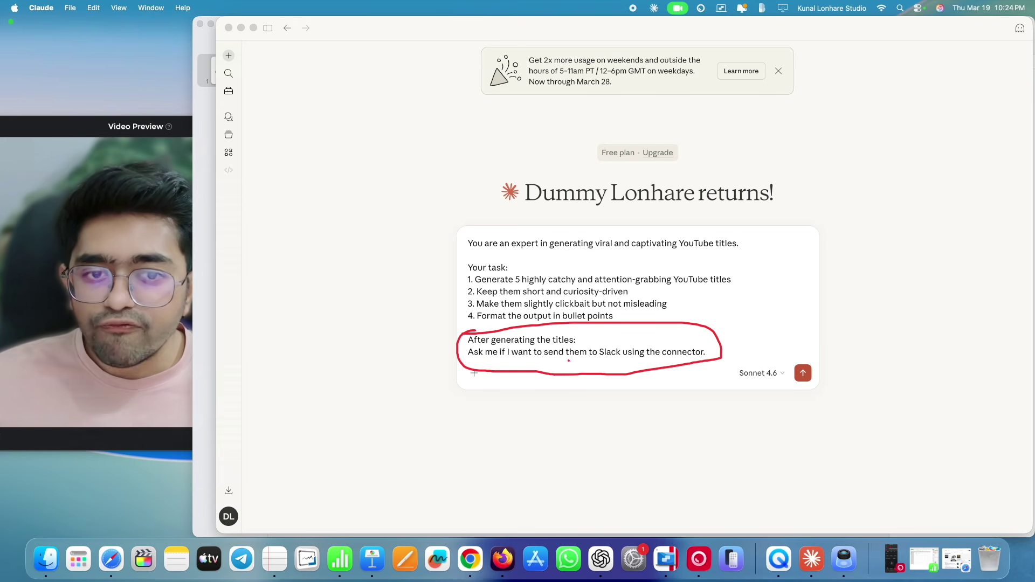
{"action": "left_click_drag", "start_coordinate": [545, 359], "coordinate": [656, 356]}
{"action": "key", "text": "Escape"}
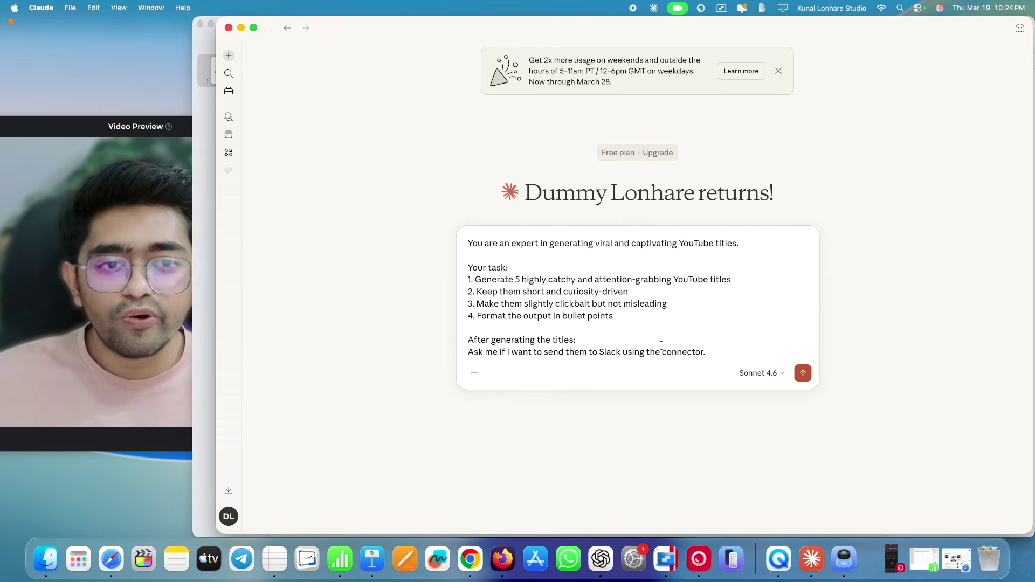
- Copy the whole YouTube title prompt from Claude and open ChatGPT in a new Chrome tab
{"action": "key", "text": "super+a"}
{"action": "key", "text": "ctrl+Right"}
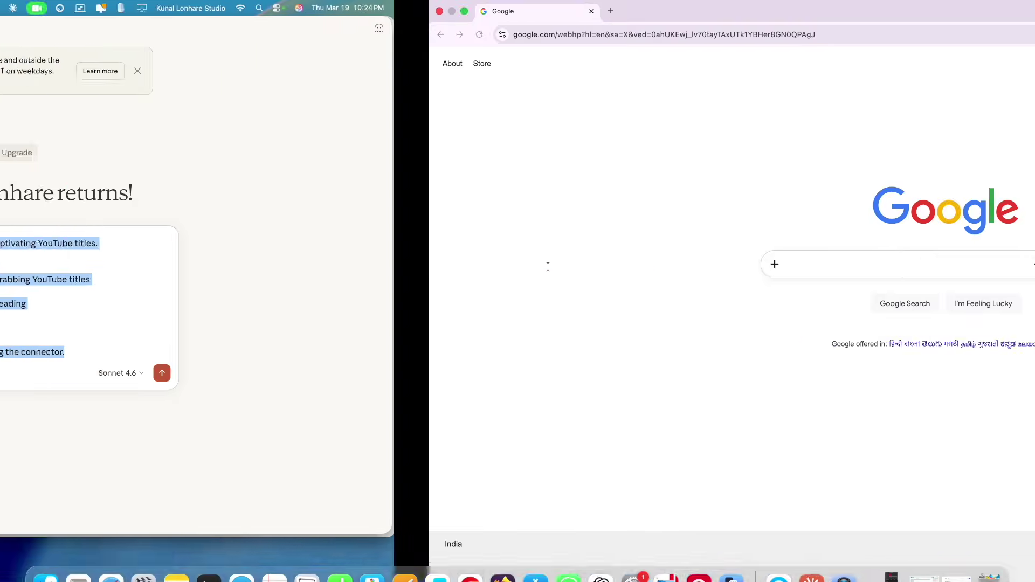
{"action": "left_click", "coordinate": [182, 11]}
{"action": "type", "text": "c"}
{"action": "key", "text": "Return"}
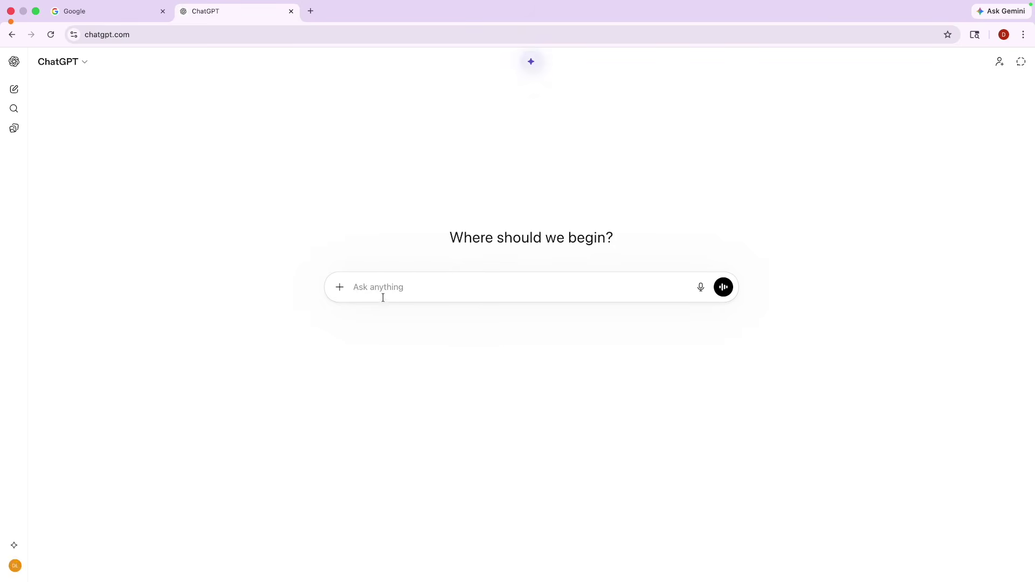
- Paste the YouTube title prompt into ChatGPT, shorten its last line to "Ask me if I want to send them to Slack." and submit it
{"action": "type", "text": "You are an expert in generating viral and captivating YouTube titles.    Your task:  1. Generate 5 highly catchy and attention-grabbing YouTube titles  2. Keep them short and curiosity-driven  3. Make them slightly clickbait but not misleading"}
{"action": "scroll", "coordinate": [418, 423], "scroll_direction": "down", "scroll_amount": 4}
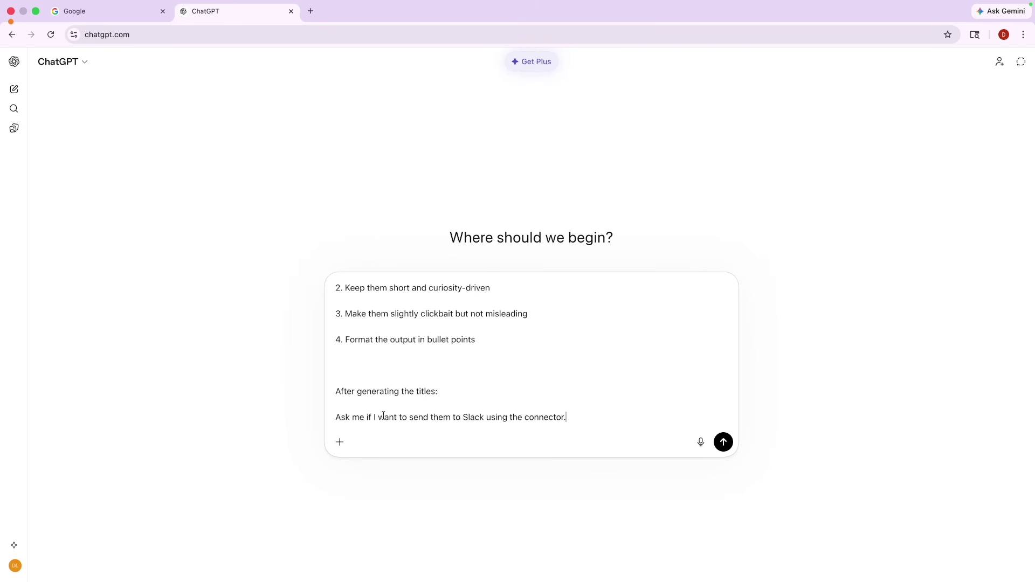
{"action": "left_click_drag", "start_coordinate": [577, 421], "coordinate": [488, 419]}
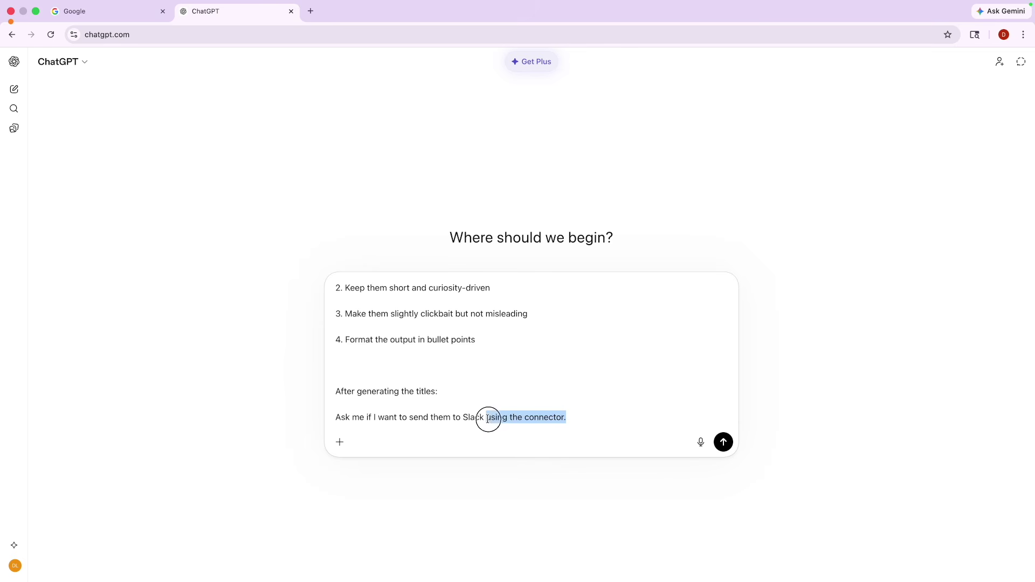
{"action": "key", "text": "BackSpace"}
{"action": "key", "text": "BackSpace"}
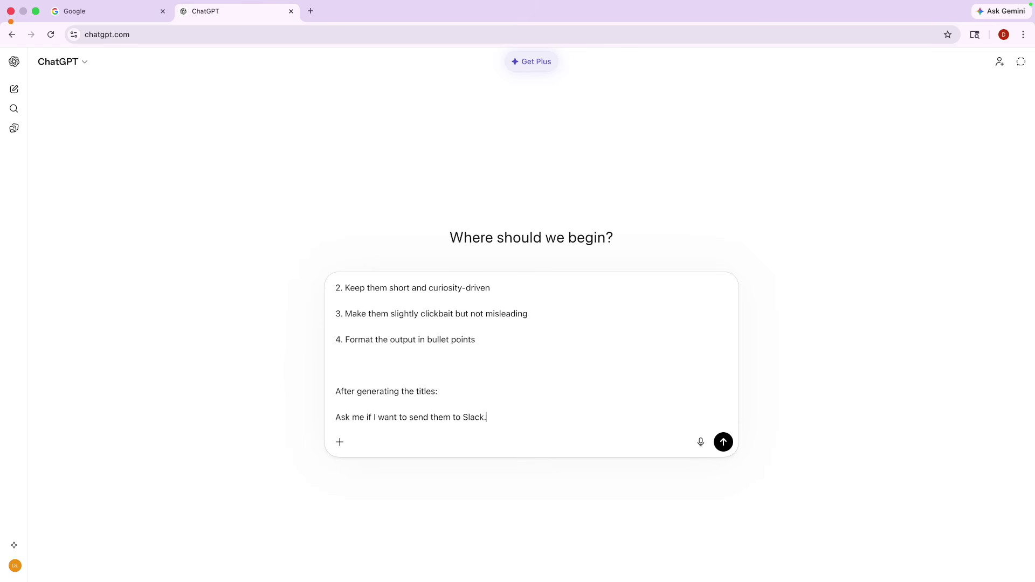
{"action": "type", "text": "."}
{"action": "key", "text": "Return"}
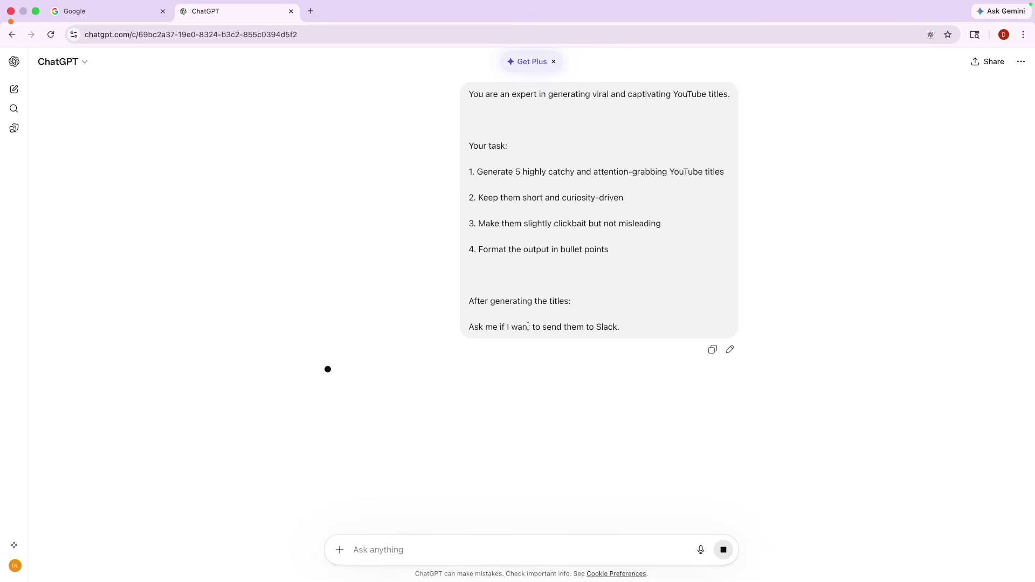
- Check the generated titles and answer "yes" to the question about sending them to Slack
{"action": "left_click_drag", "start_coordinate": [528, 326], "coordinate": [611, 323]}
{"action": "left_click", "coordinate": [425, 337]}
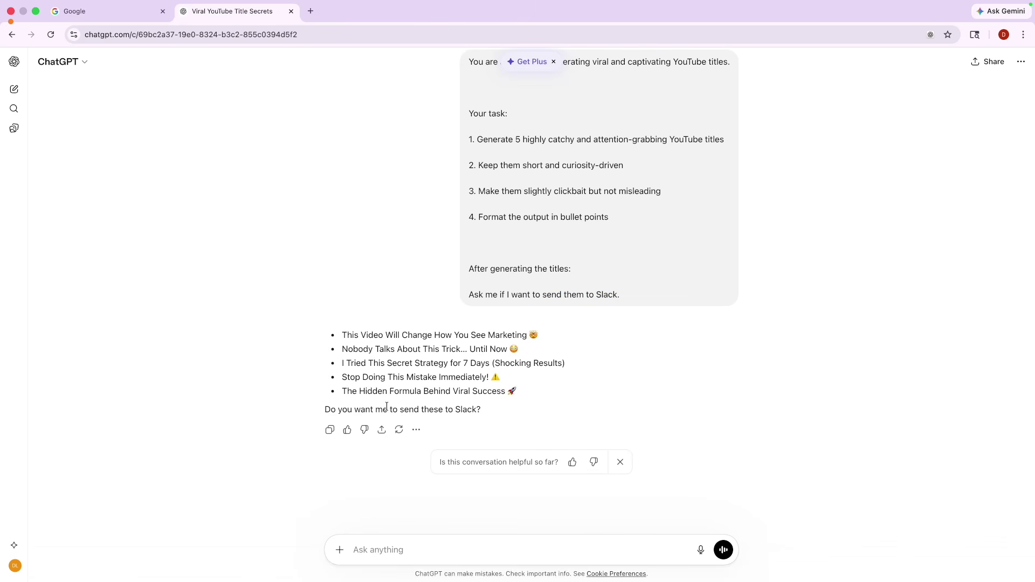
{"action": "left_click_drag", "start_coordinate": [368, 410], "coordinate": [423, 410]}
{"action": "left_click", "coordinate": [366, 548]}
{"action": "type", "text": "yes"}
{"action": "key", "text": "Return"}
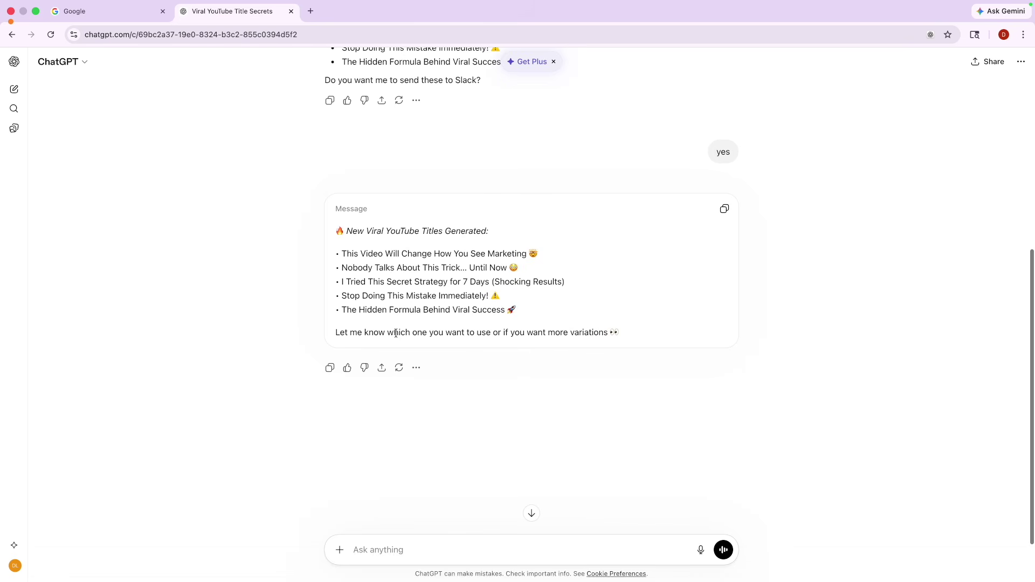
- Edit the original prompt to end with "send them to Slack App.", resubmit it, and choose Response 1
{"action": "scroll", "coordinate": [410, 240], "scroll_direction": "up", "scroll_amount": 3}
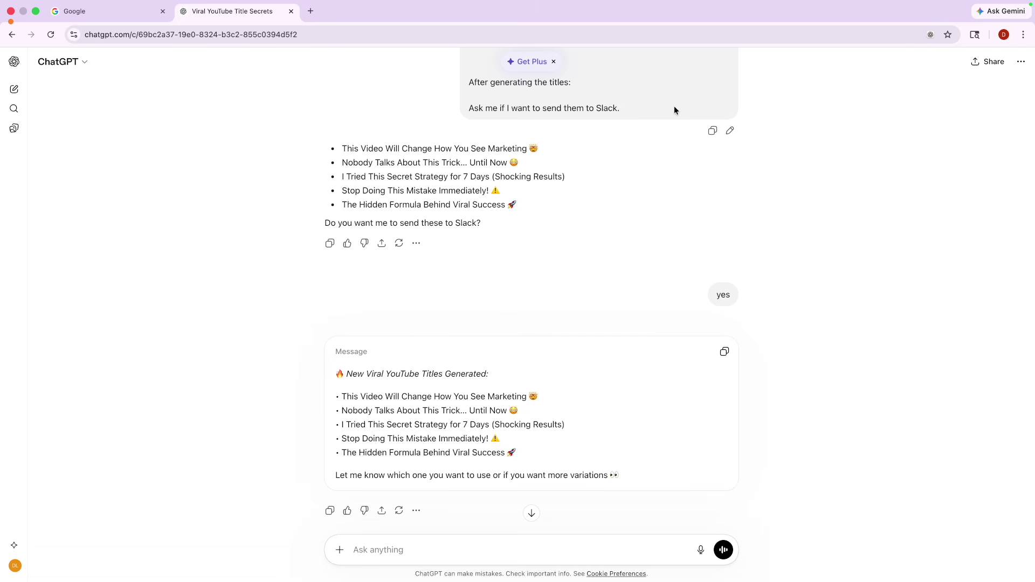
{"action": "left_click", "coordinate": [731, 132]}
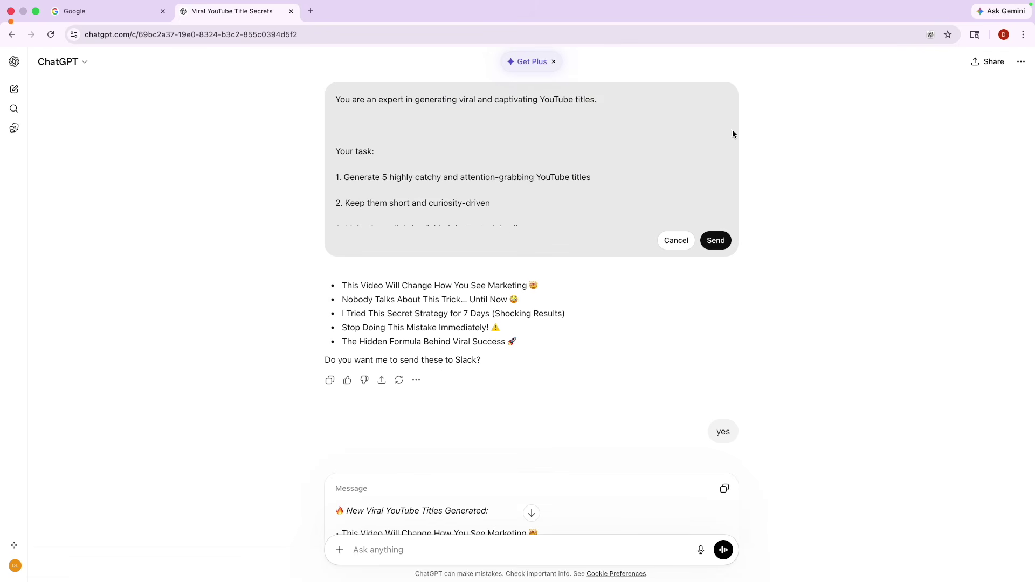
{"action": "scroll", "coordinate": [512, 187], "scroll_direction": "down", "scroll_amount": 3}
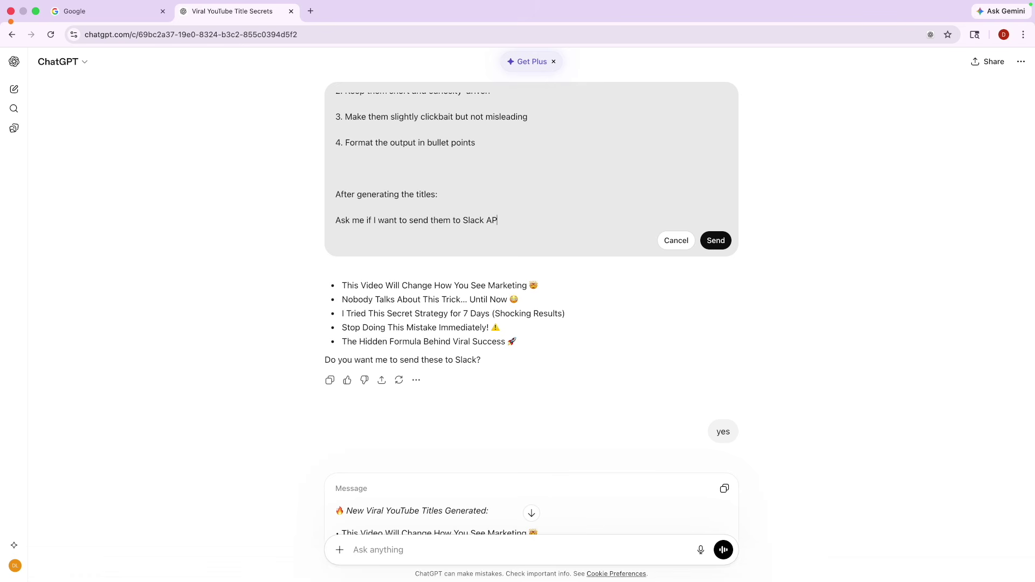
{"action": "left_click", "coordinate": [716, 241]}
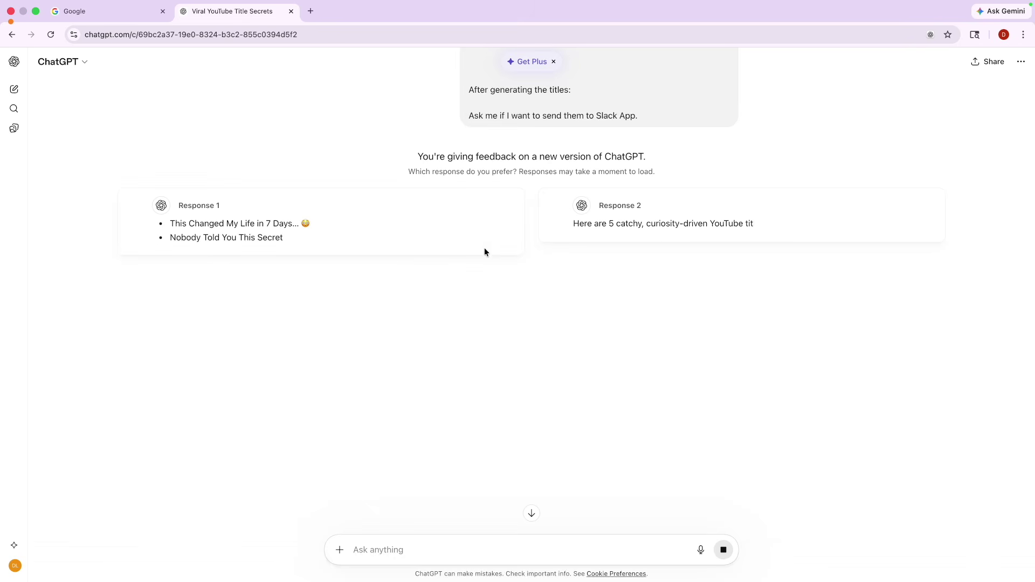
{"action": "scroll", "coordinate": [277, 328], "scroll_direction": "down", "scroll_amount": 2}
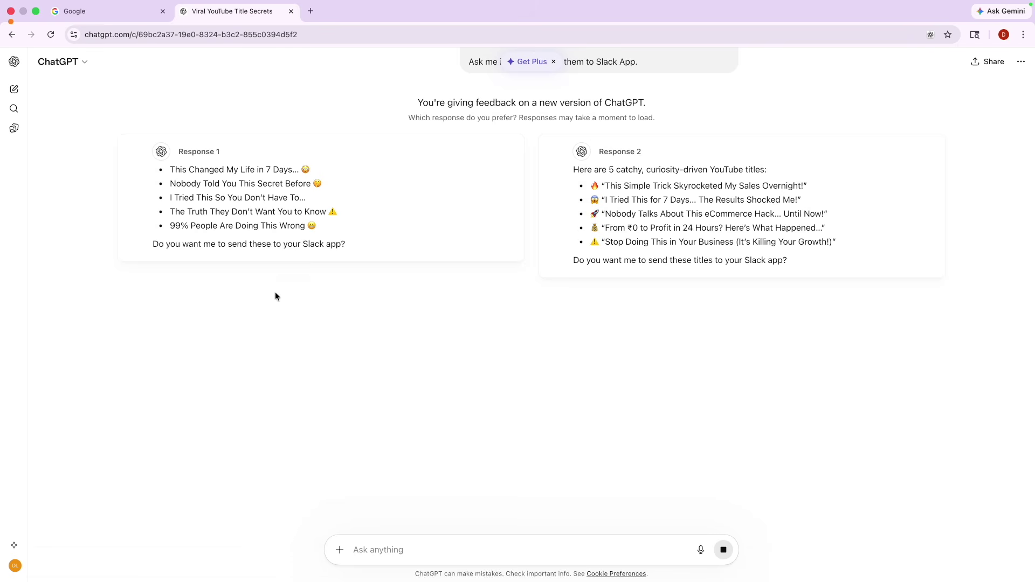
{"action": "left_click", "coordinate": [210, 270]}
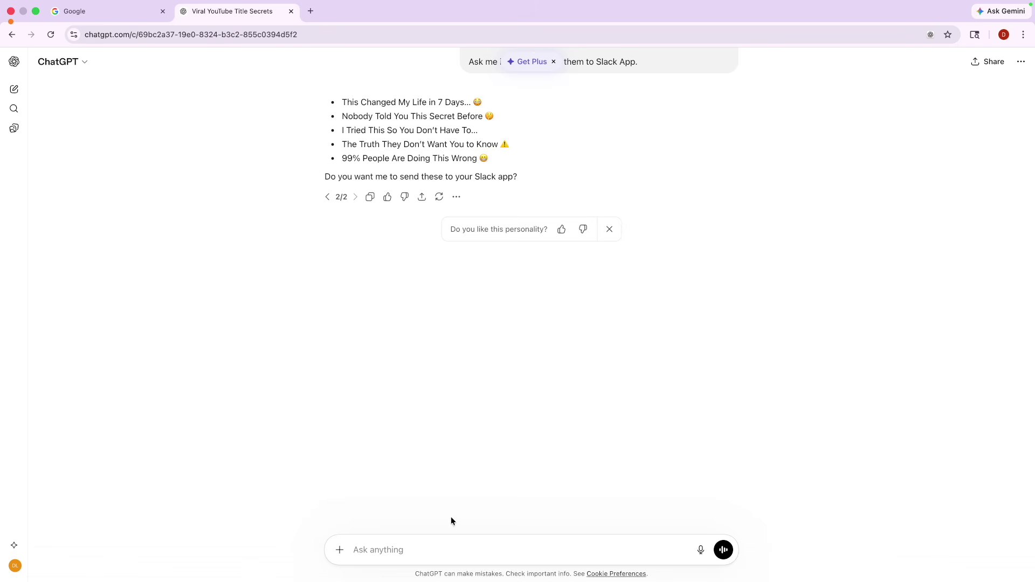
- Reply to ChatGPT with "yes send it to my slack app"
{"action": "type", "text": "ye"}
{"action": "type", "text": "s send it to my slack app"}
{"action": "key", "text": "Return"}
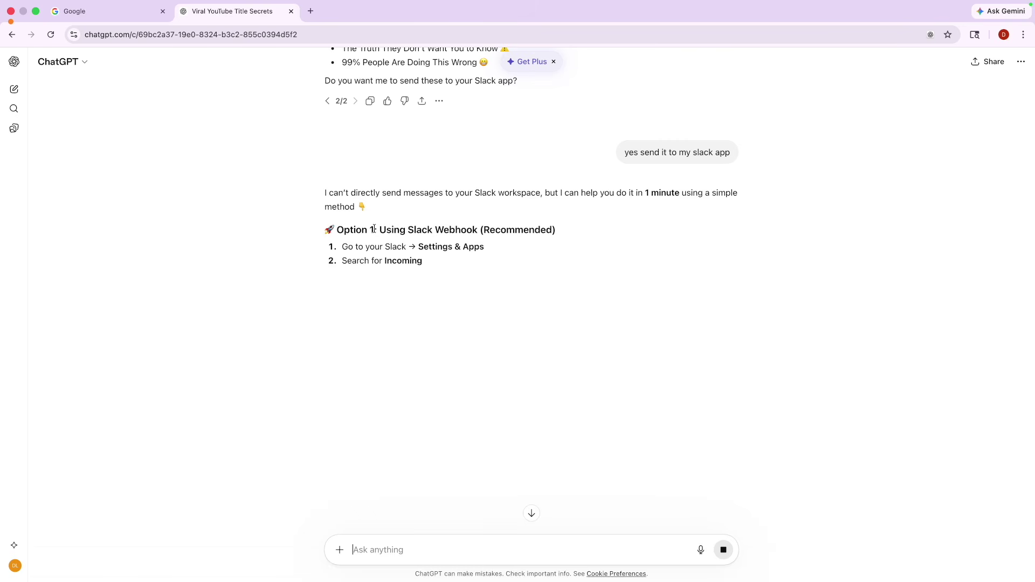
- Enlarge the ChatGPT page and highlight the opening paragraph of the reply about sending messages to Slack
{"action": "key", "text": "super+equal"}
{"action": "key", "text": "super+equal"}
{"action": "key", "text": "super+equal"}
{"action": "key", "text": "super+equal"}
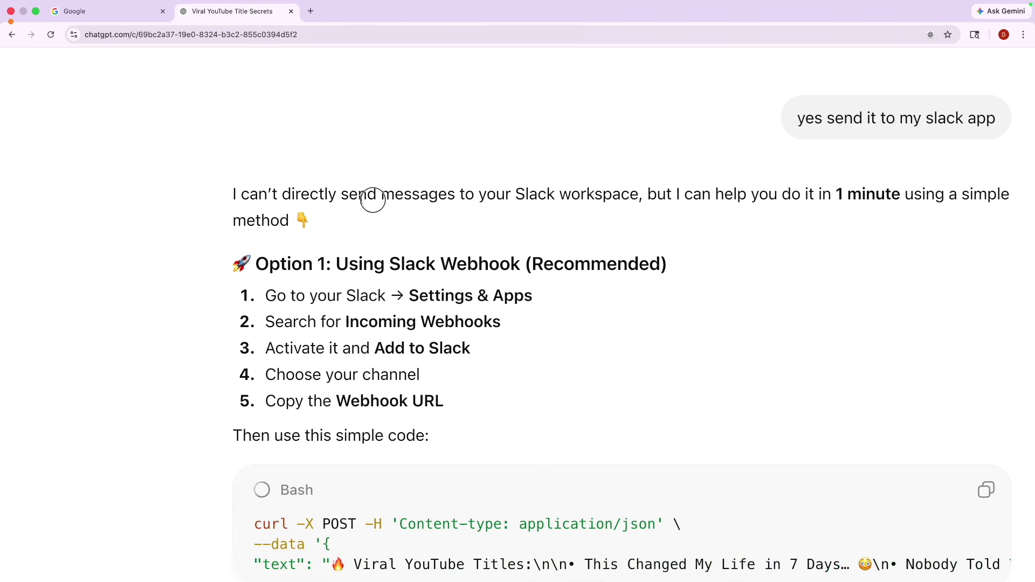
{"action": "triple_click", "coordinate": [354, 196]}
{"action": "key", "text": "ctrl+Left"}
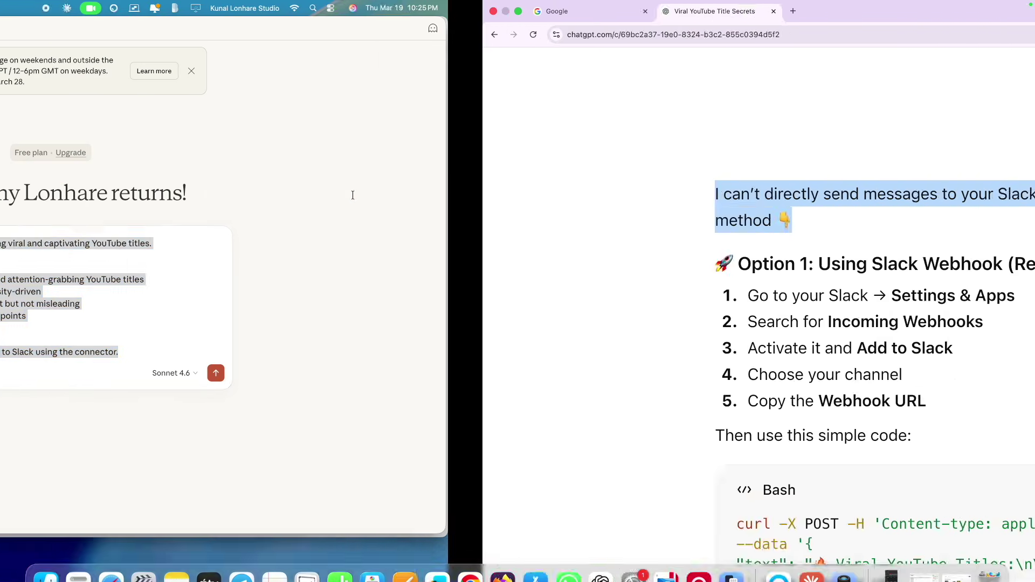
{"action": "key", "text": "ctrl+Right"}
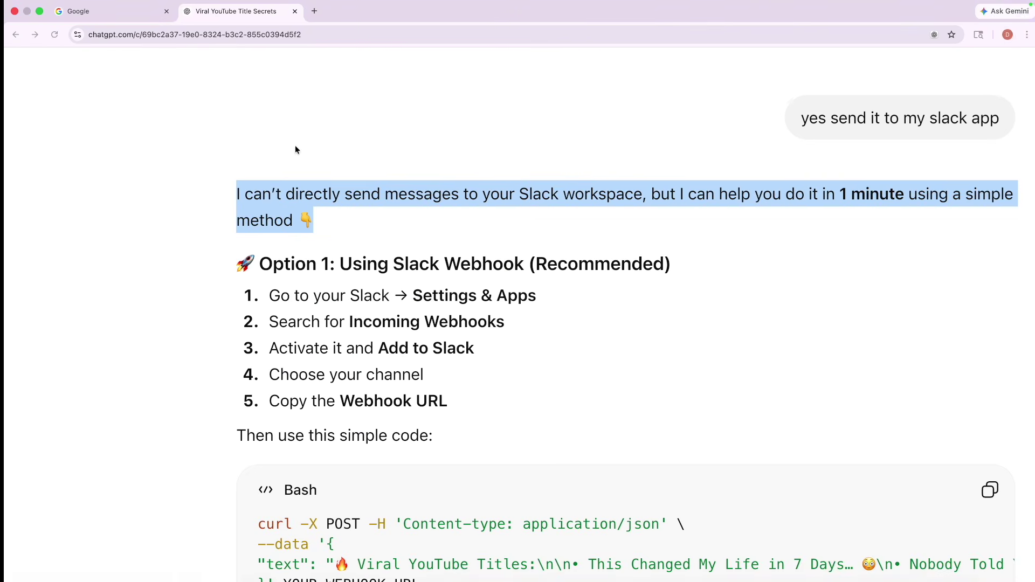
- Search for "slack" in a new tab, open the Slack website and view its product preview
{"action": "left_click", "coordinate": [310, 11]}
{"action": "type", "text": "slack"}
{"action": "key", "text": "Return"}
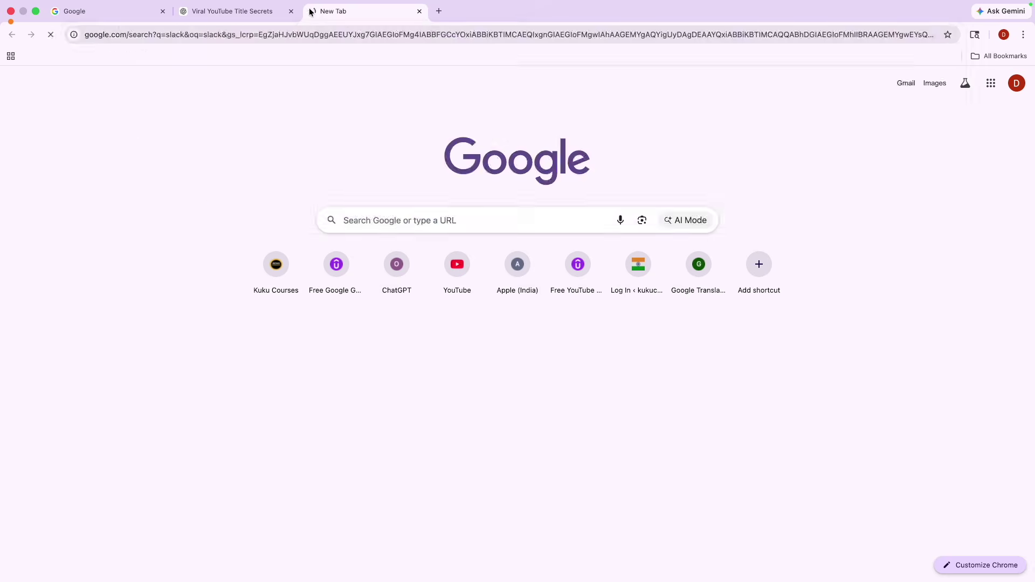
{"action": "left_click", "coordinate": [203, 173]}
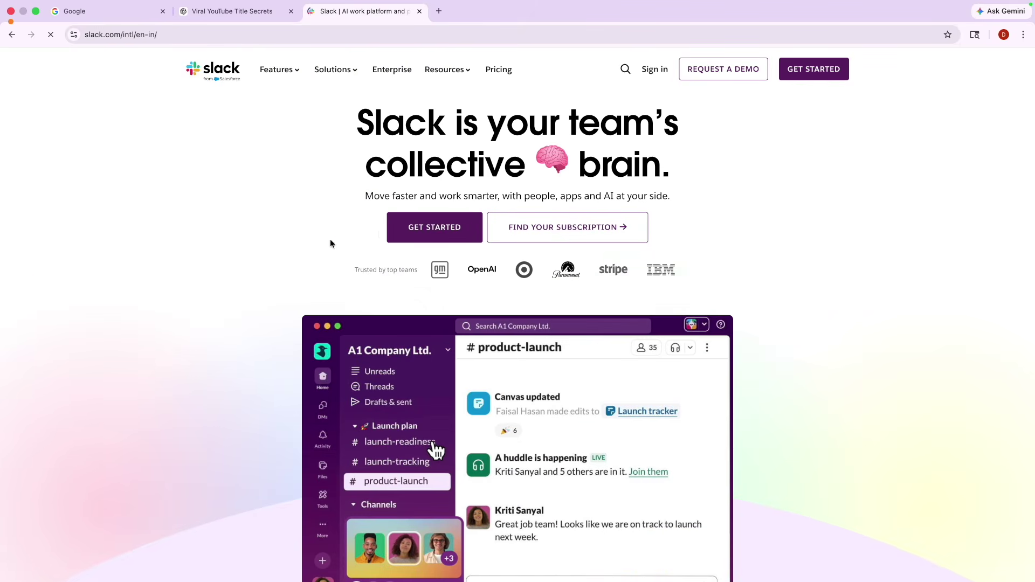
{"action": "scroll", "coordinate": [295, 278], "scroll_direction": "down", "scroll_amount": 3}
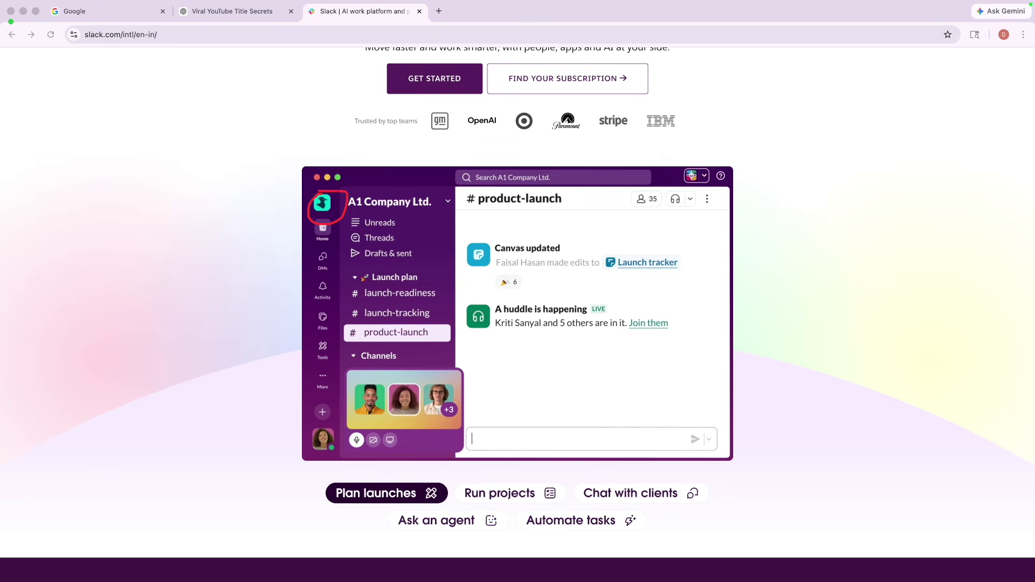
- Sketch a tall red box holding three smaller boxes and two ovals beside the Slack preview, with an arrow from the upper box to the channel list
{"action": "mouse_move", "coordinate": [160, 190]}
{"action": "left_mouse_down"}
{"action": "mouse_move", "coordinate": [42, 342]}
{"action": "mouse_move", "coordinate": [219, 437]}
{"action": "mouse_move", "coordinate": [164, 177]}
{"action": "left_mouse_up"}
{"action": "mouse_move", "coordinate": [84, 238]}
{"action": "left_mouse_down"}
{"action": "mouse_move", "coordinate": [152, 233]}
{"action": "mouse_move", "coordinate": [144, 261]}
{"action": "mouse_move", "coordinate": [76, 241]}
{"action": "left_mouse_up"}
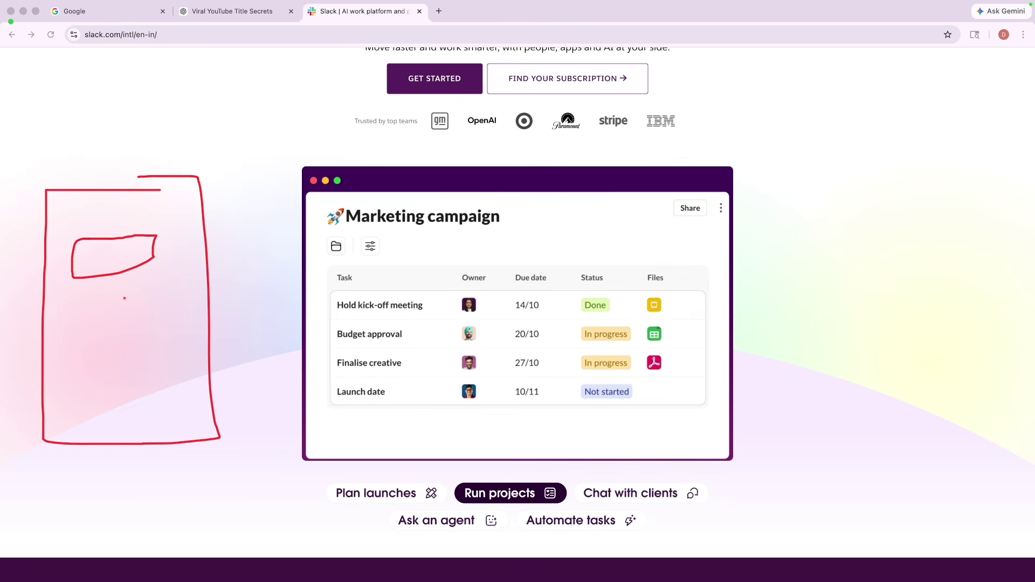
{"action": "mouse_move", "coordinate": [134, 295]}
{"action": "left_mouse_down"}
{"action": "mouse_move", "coordinate": [77, 295]}
{"action": "mouse_move", "coordinate": [77, 340]}
{"action": "mouse_move", "coordinate": [160, 306]}
{"action": "mouse_move", "coordinate": [125, 288]}
{"action": "left_mouse_up"}
{"action": "mouse_move", "coordinate": [145, 374]}
{"action": "left_mouse_down"}
{"action": "mouse_move", "coordinate": [95, 424]}
{"action": "mouse_move", "coordinate": [157, 377]}
{"action": "mouse_move", "coordinate": [147, 367]}
{"action": "left_mouse_up"}
{"action": "mouse_move", "coordinate": [190, 338]}
{"action": "left_mouse_down"}
{"action": "mouse_move", "coordinate": [173, 363]}
{"action": "mouse_move", "coordinate": [191, 329]}
{"action": "left_mouse_up"}
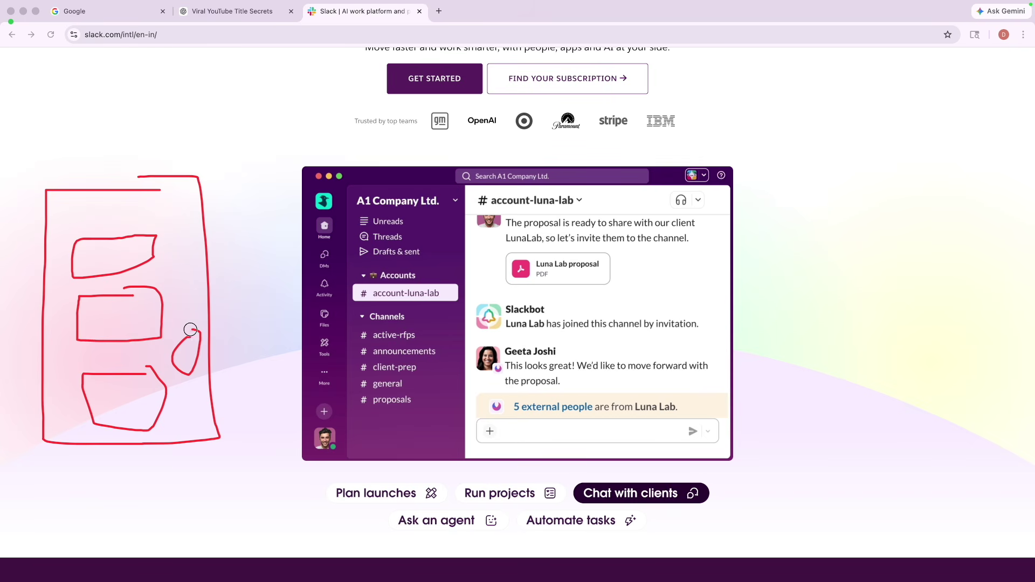
{"action": "left_click_drag", "start_coordinate": [182, 269], "coordinate": [182, 266]}
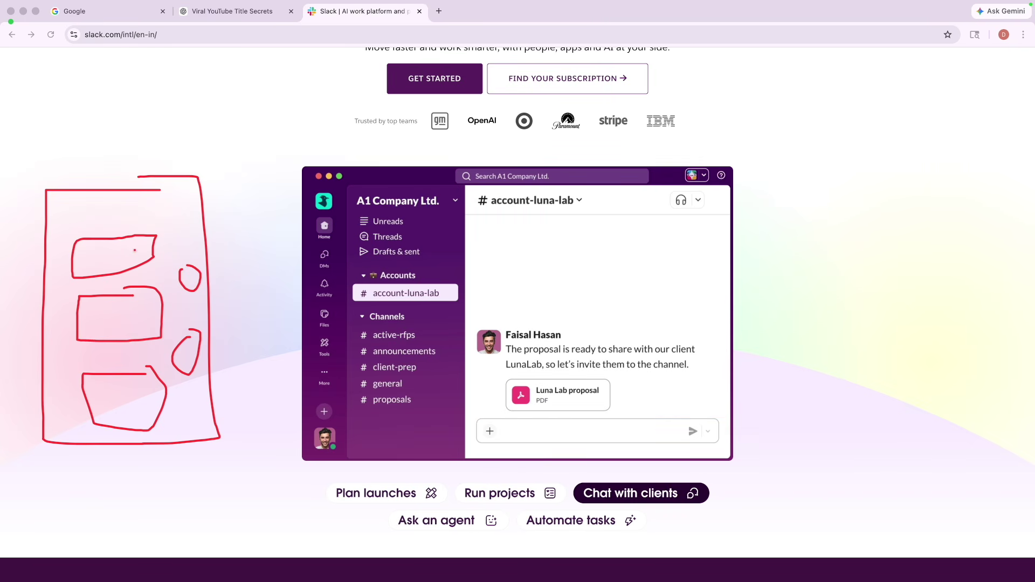
{"action": "mouse_move", "coordinate": [147, 240]}
{"action": "left_mouse_down"}
{"action": "mouse_move", "coordinate": [277, 254]}
{"action": "mouse_move", "coordinate": [352, 287]}
{"action": "mouse_move", "coordinate": [343, 273]}
{"action": "left_mouse_up"}
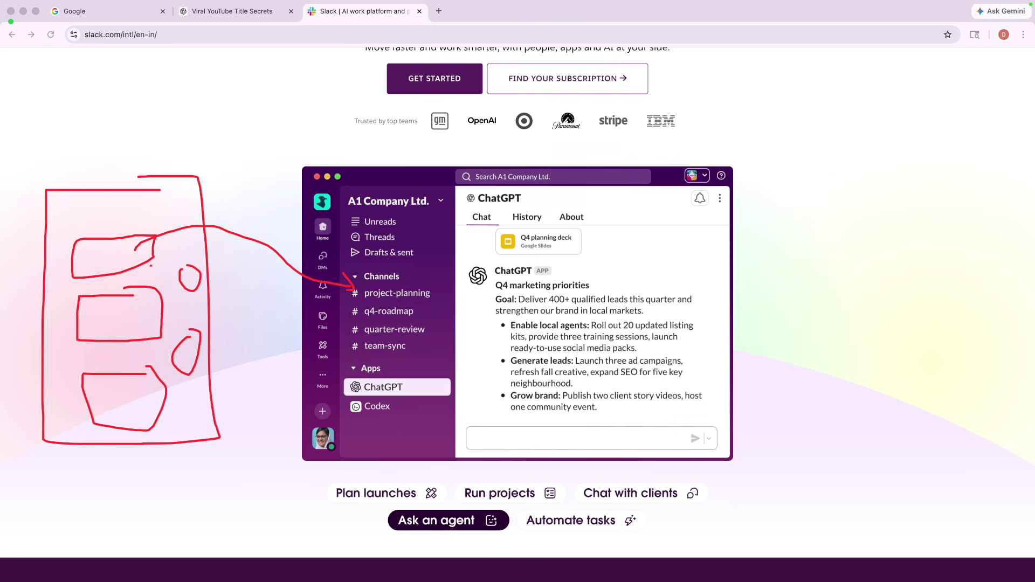
- Sketch a red box holding four horizontal lines on the other side of the Slack preview, plus a stick figure with an arrow into it
{"action": "mouse_move", "coordinate": [885, 179]}
{"action": "left_mouse_down"}
{"action": "mouse_move", "coordinate": [827, 232]}
{"action": "mouse_move", "coordinate": [990, 312]}
{"action": "mouse_move", "coordinate": [882, 174]}
{"action": "left_mouse_up"}
{"action": "left_click_drag", "start_coordinate": [861, 209], "coordinate": [945, 202]}
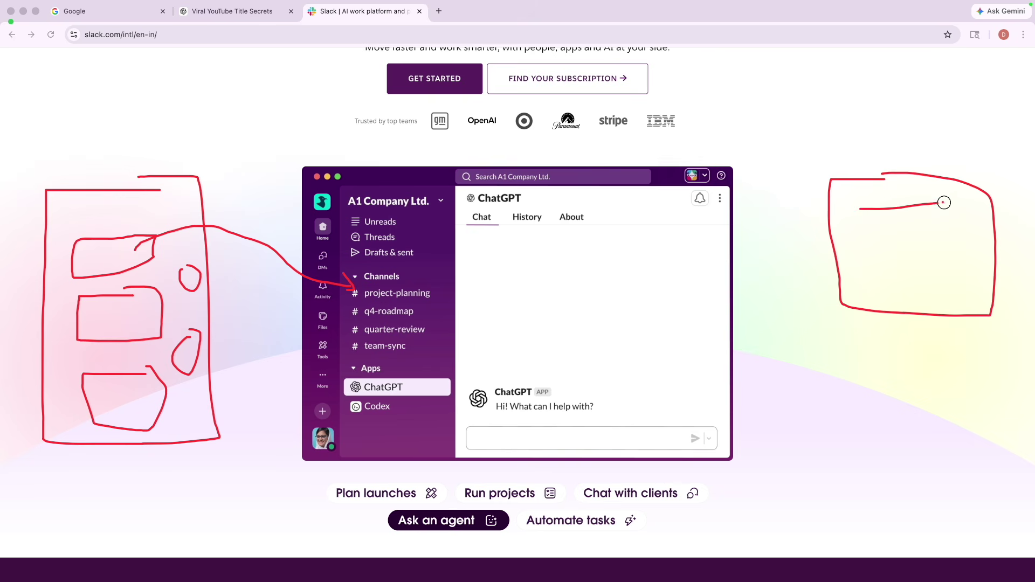
{"action": "left_click_drag", "start_coordinate": [867, 235], "coordinate": [964, 228]}
{"action": "left_click_drag", "start_coordinate": [873, 261], "coordinate": [954, 259]}
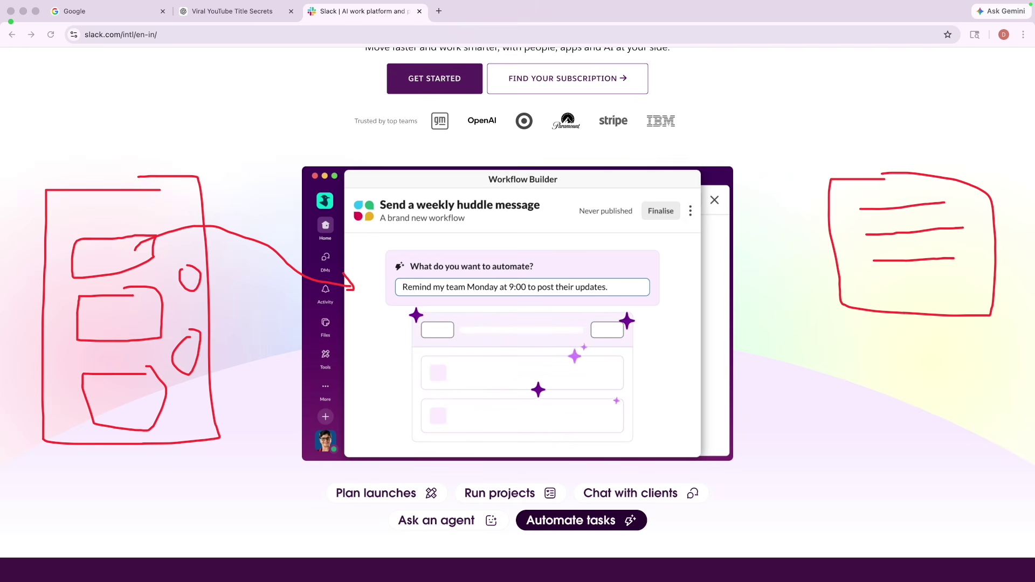
{"action": "left_click_drag", "start_coordinate": [886, 286], "coordinate": [989, 282]}
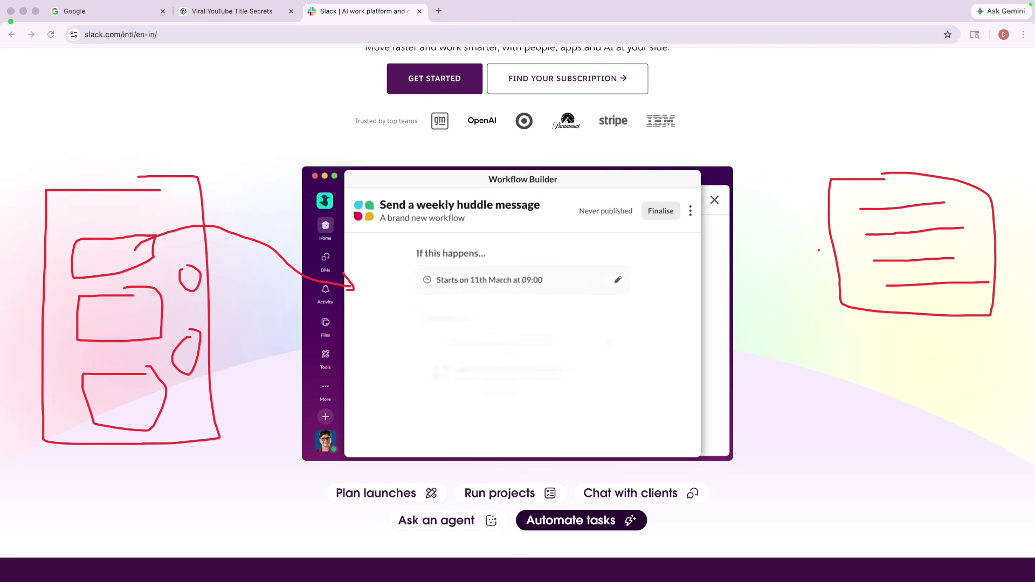
{"action": "mouse_move", "coordinate": [764, 241]}
{"action": "left_mouse_down"}
{"action": "mouse_move", "coordinate": [752, 279]}
{"action": "mouse_move", "coordinate": [841, 272]}
{"action": "mouse_move", "coordinate": [871, 286]}
{"action": "left_mouse_up"}
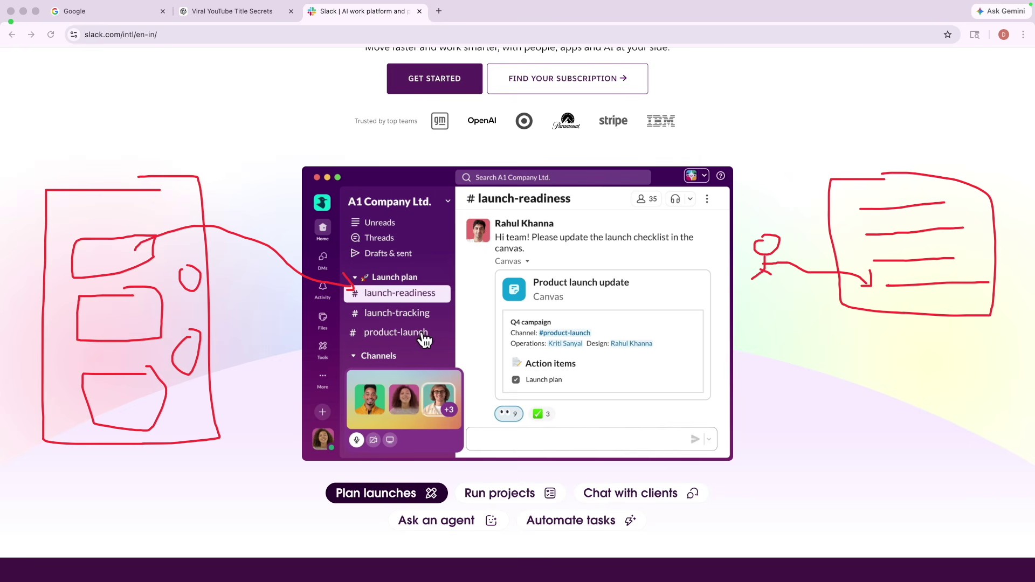
- Clear the sketches from the Slack page and sign in to Slack with the existing Google account
{"action": "key", "text": "Escape"}
{"action": "scroll", "coordinate": [531, 198], "scroll_direction": "up", "scroll_amount": 3}
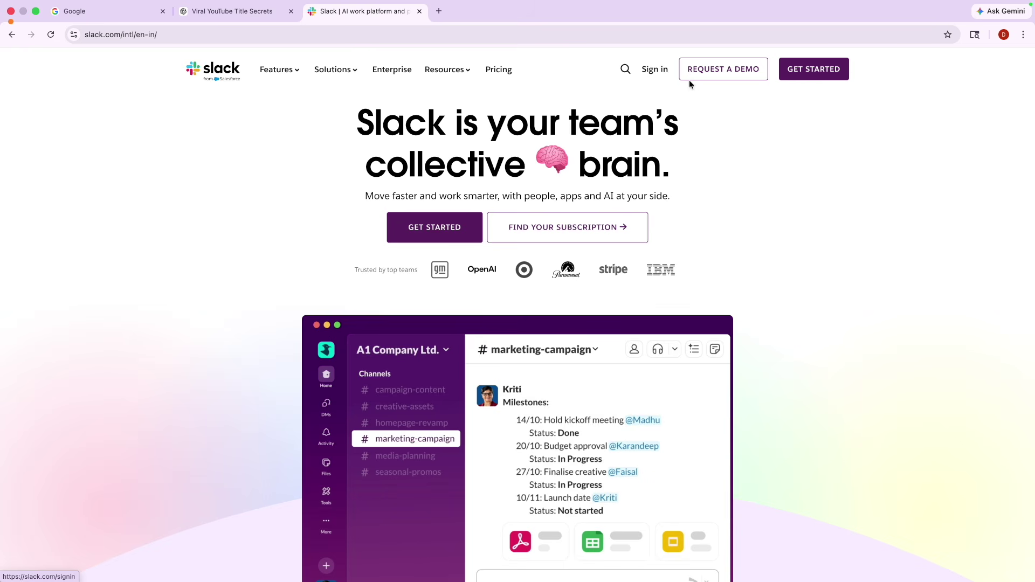
{"action": "left_click", "coordinate": [651, 74]}
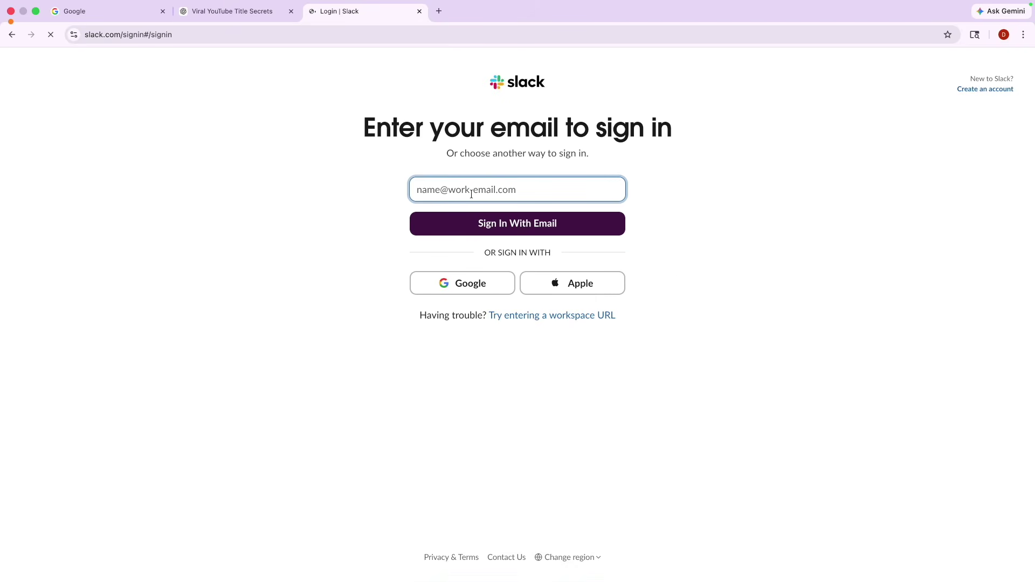
{"action": "left_click", "coordinate": [461, 283]}
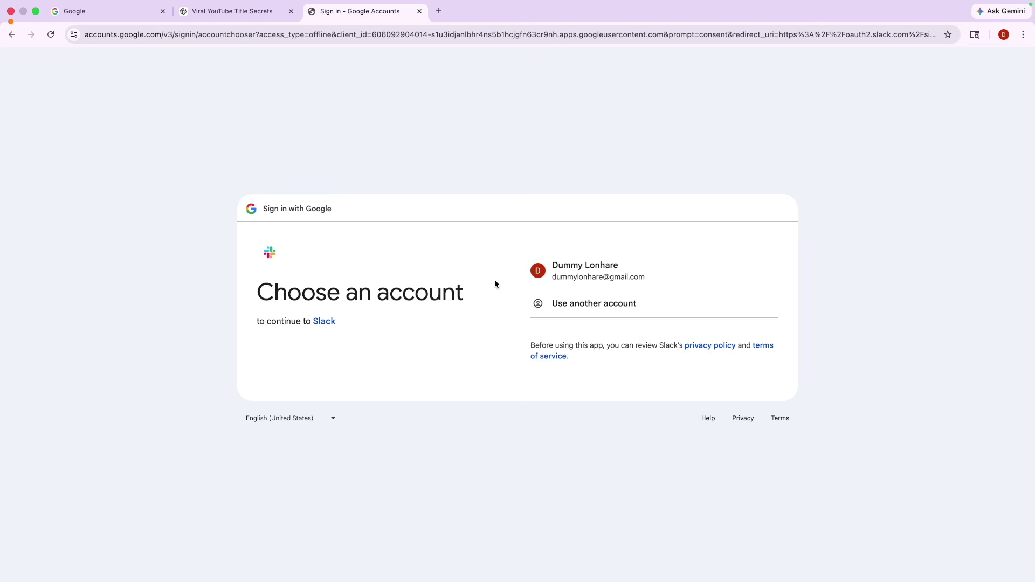
{"action": "left_click", "coordinate": [591, 283]}
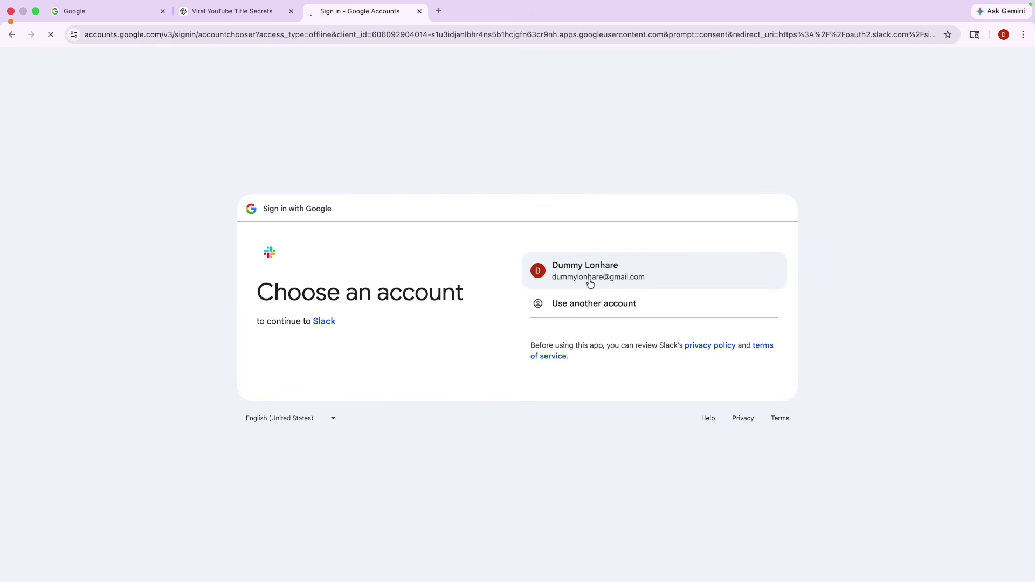
{"action": "left_click", "coordinate": [720, 381]}
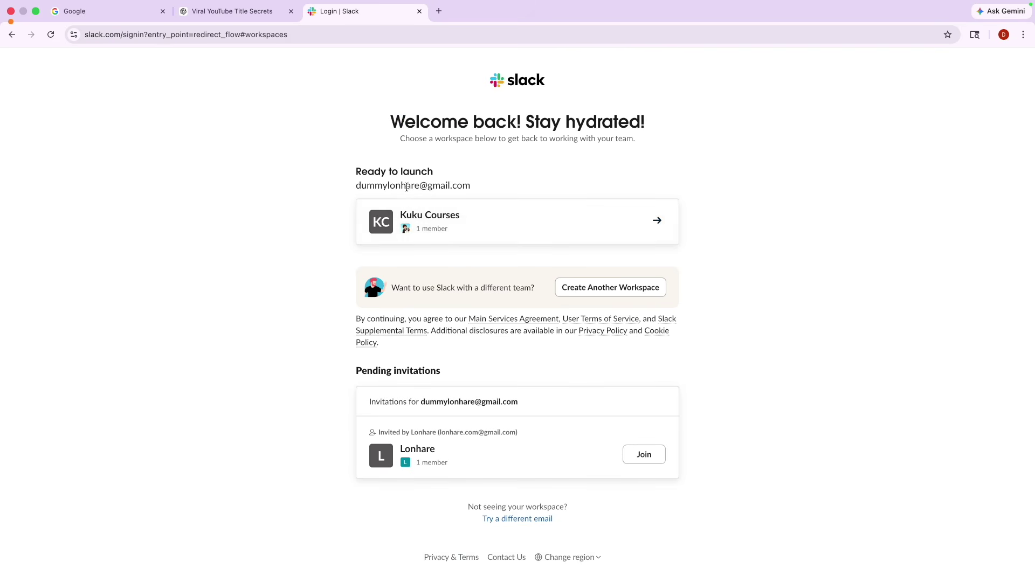
- Open the Kuku Courses workspace in the browser version of Slack and close the leftover login page
{"action": "left_click", "coordinate": [493, 224]}
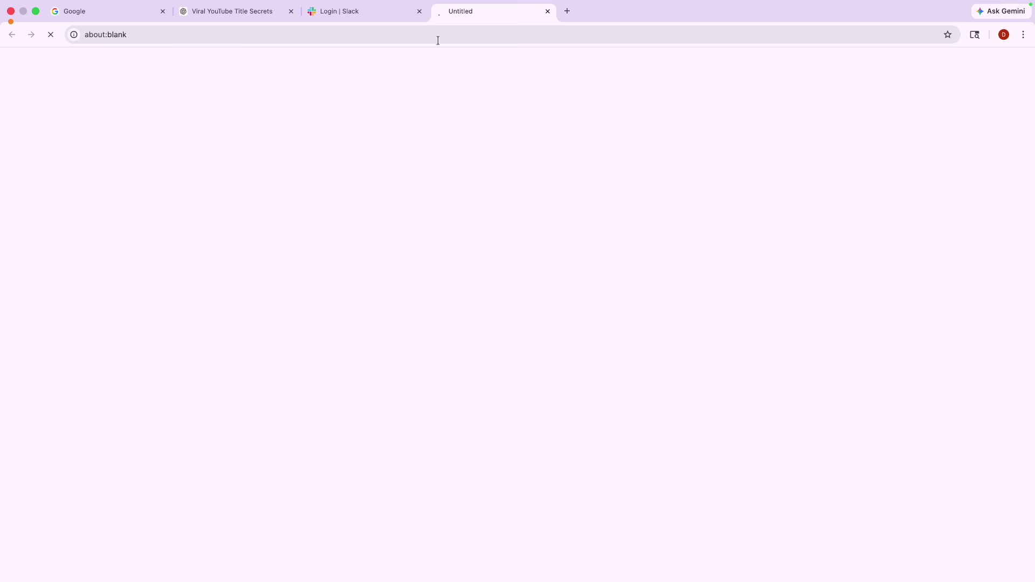
{"action": "left_click", "coordinate": [419, 11]}
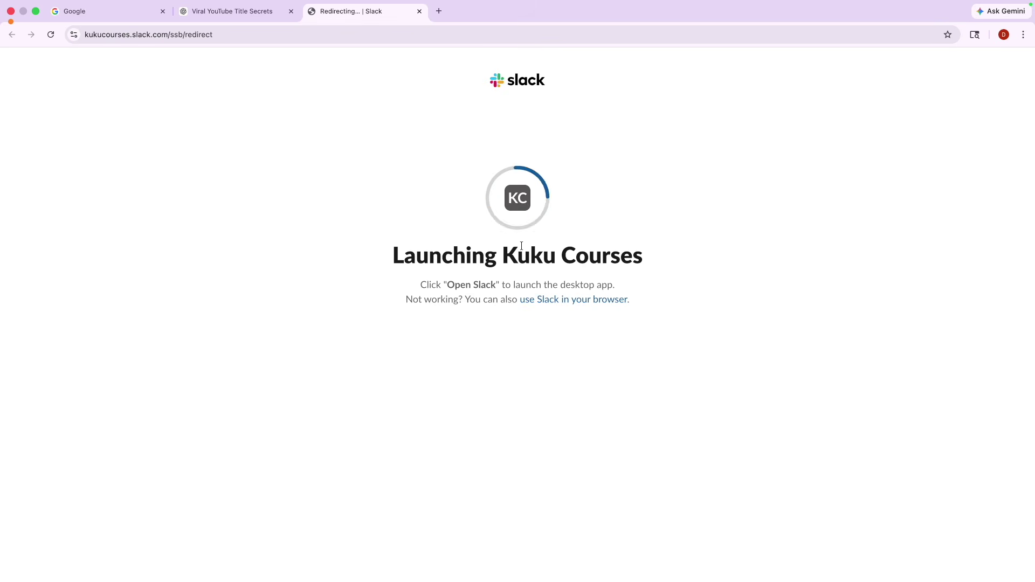
{"action": "left_click", "coordinate": [563, 301]}
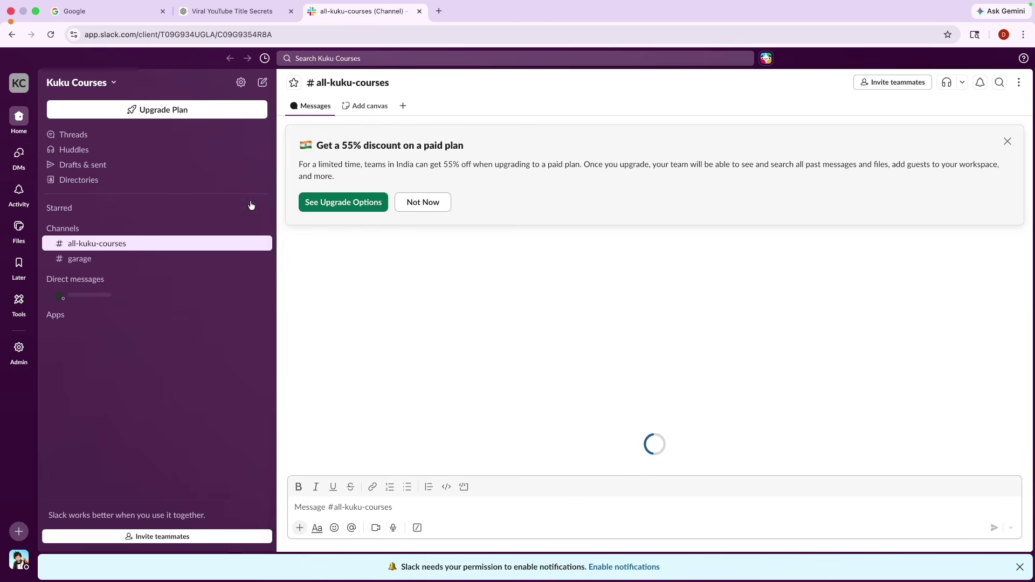
- View the Kuku Courses workspace details and read the messages in the garage channel
{"action": "left_click", "coordinate": [97, 86]}
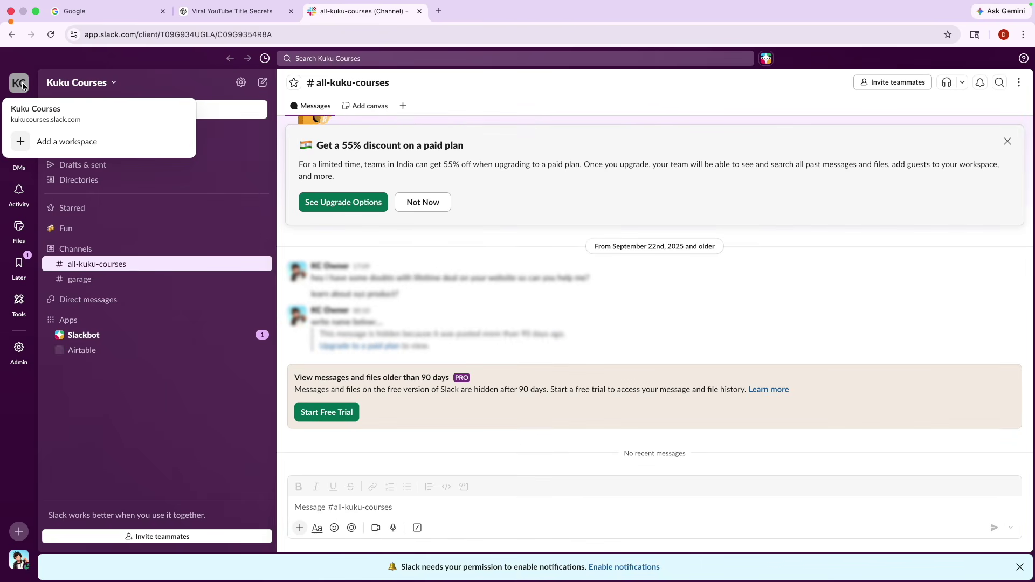
{"action": "left_click", "coordinate": [97, 88]}
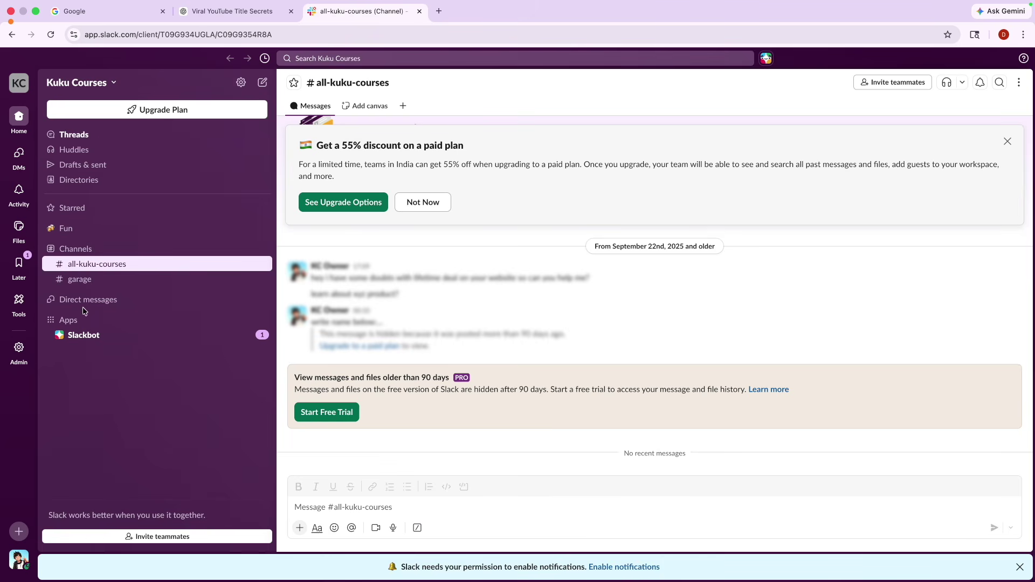
{"action": "left_click", "coordinate": [77, 280]}
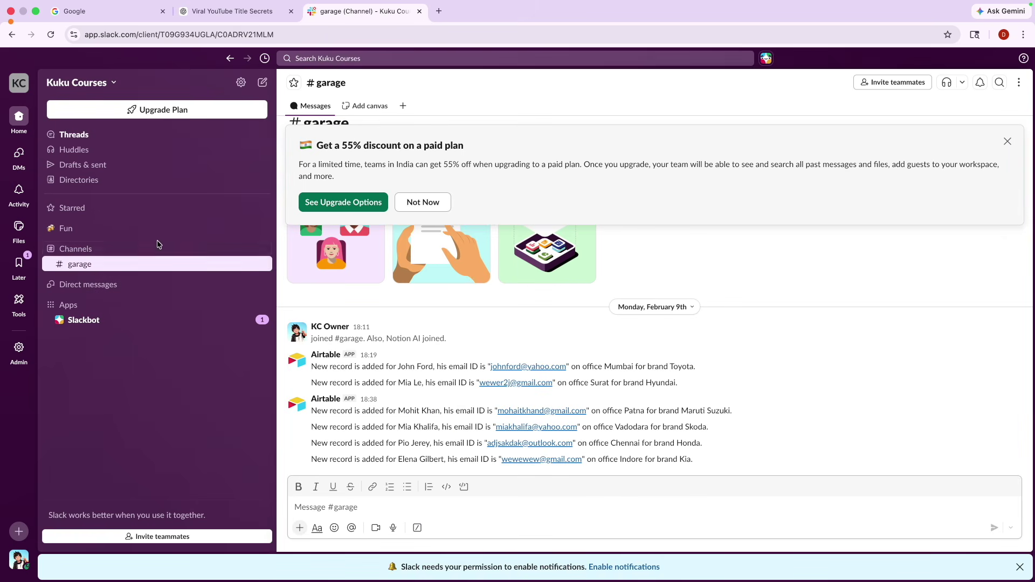
- Create a public channel named "production" in the Kuku Courses workspace without adding people
{"action": "left_click", "coordinate": [72, 250]}
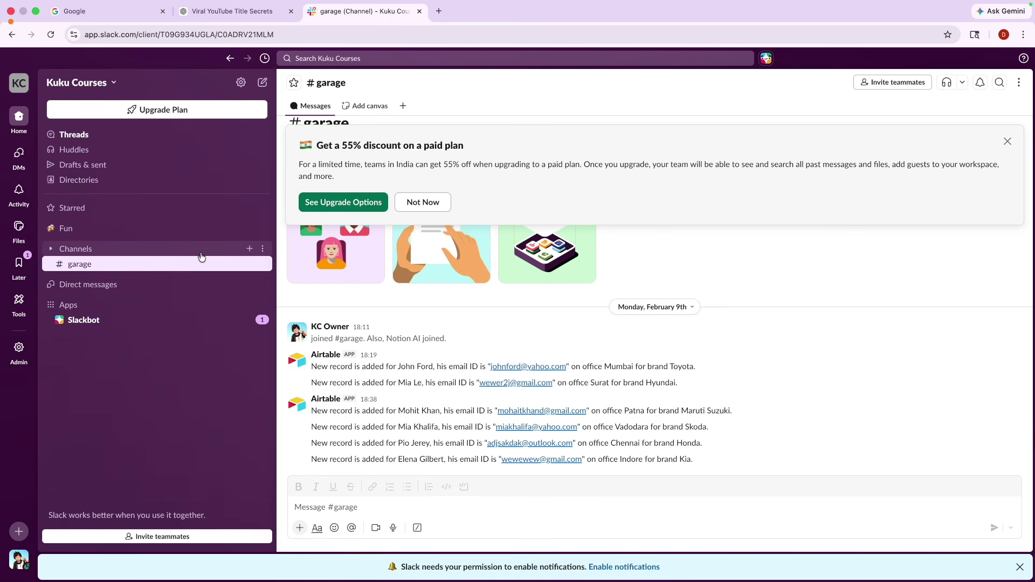
{"action": "left_click", "coordinate": [248, 250]}
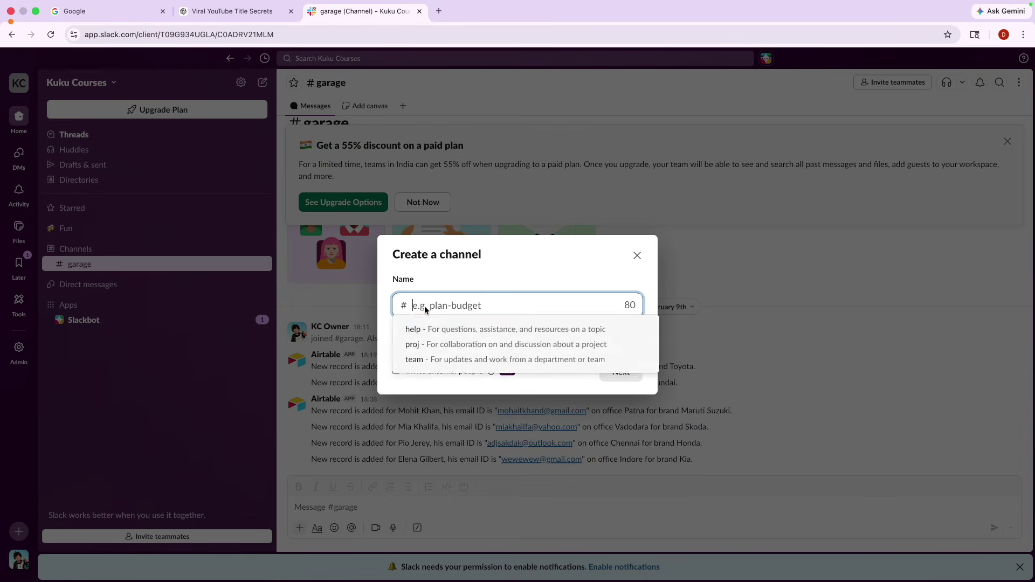
{"action": "type", "text": "production"}
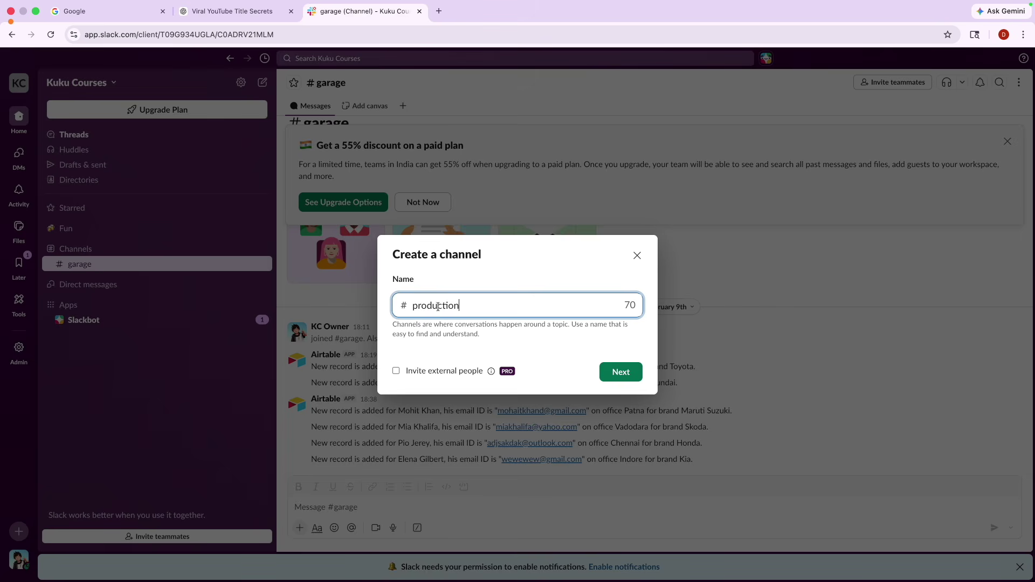
{"action": "left_click", "coordinate": [617, 378]}
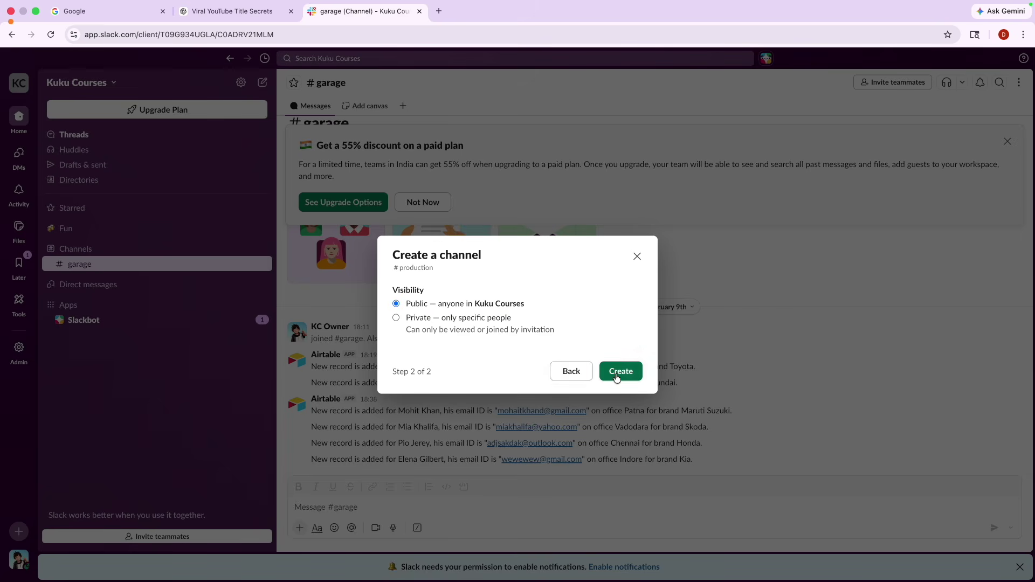
{"action": "left_click", "coordinate": [635, 375]}
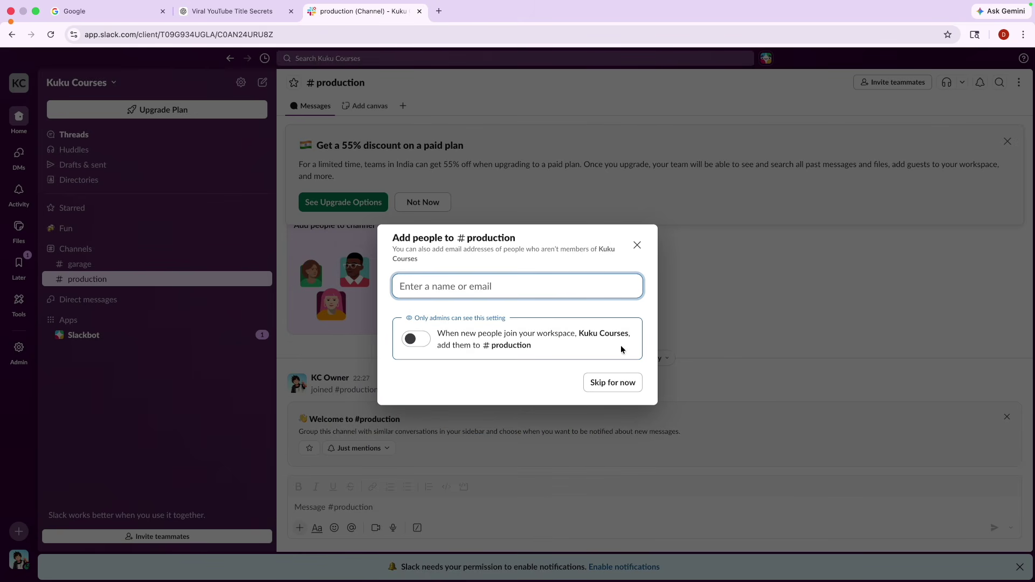
{"action": "left_click", "coordinate": [622, 384]}
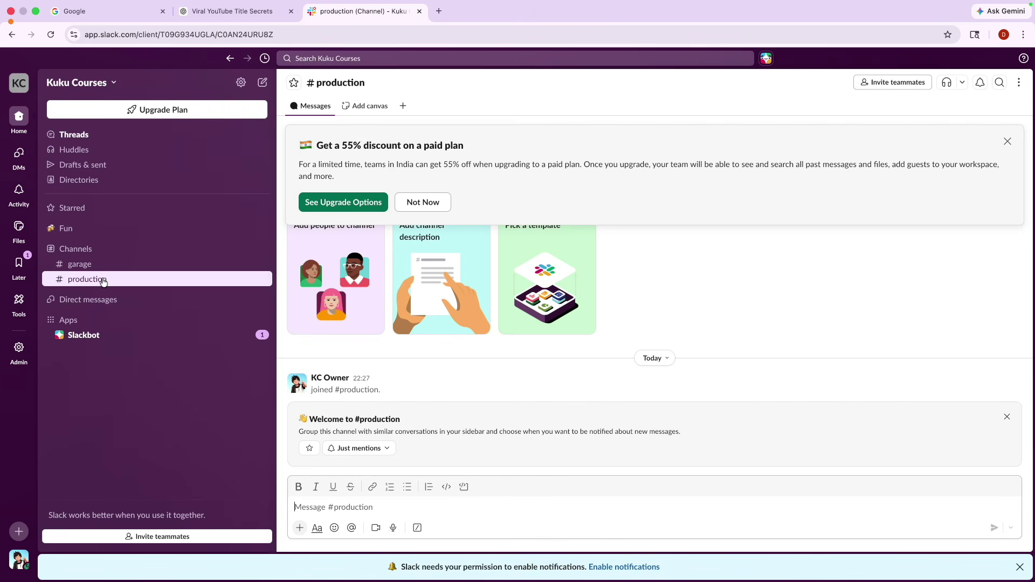
- Create another public channel named "smm" without adding people
{"action": "left_click", "coordinate": [156, 254]}
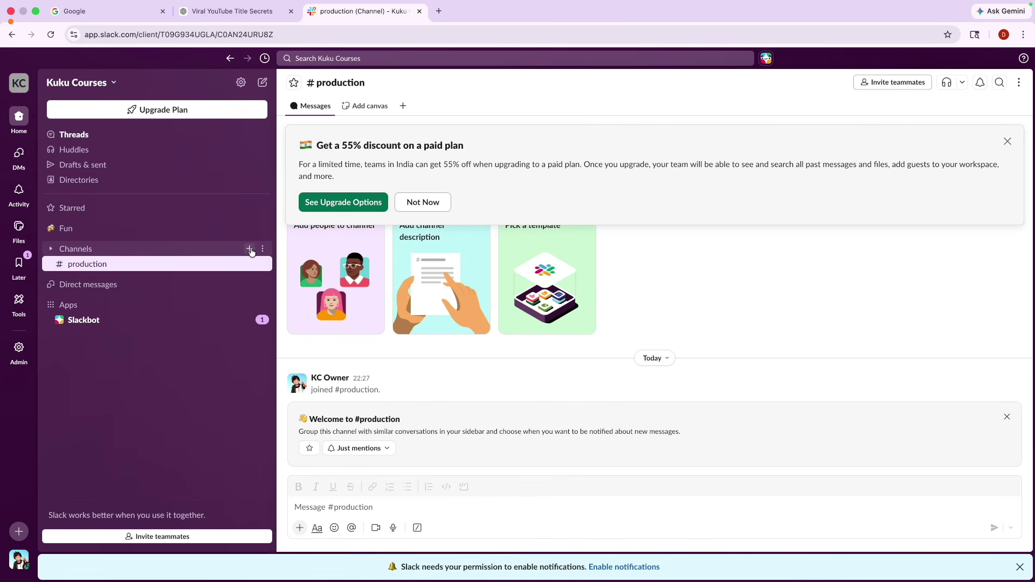
{"action": "left_click", "coordinate": [249, 250]}
{"action": "type", "text": "creative"}
{"action": "key", "text": "ctrl+a"}
{"action": "type", "text": "s"}
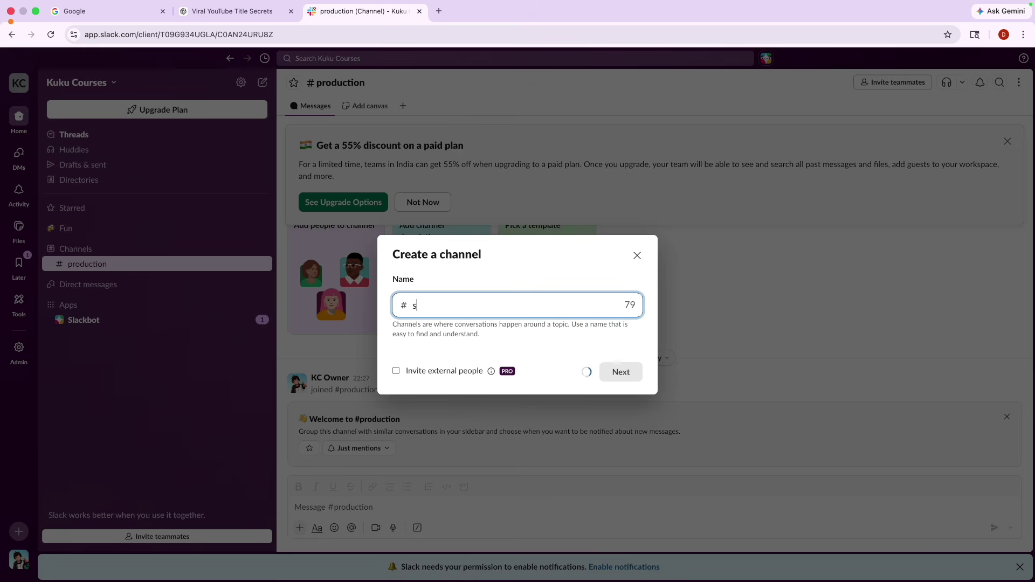
{"action": "type", "text": "mm"}
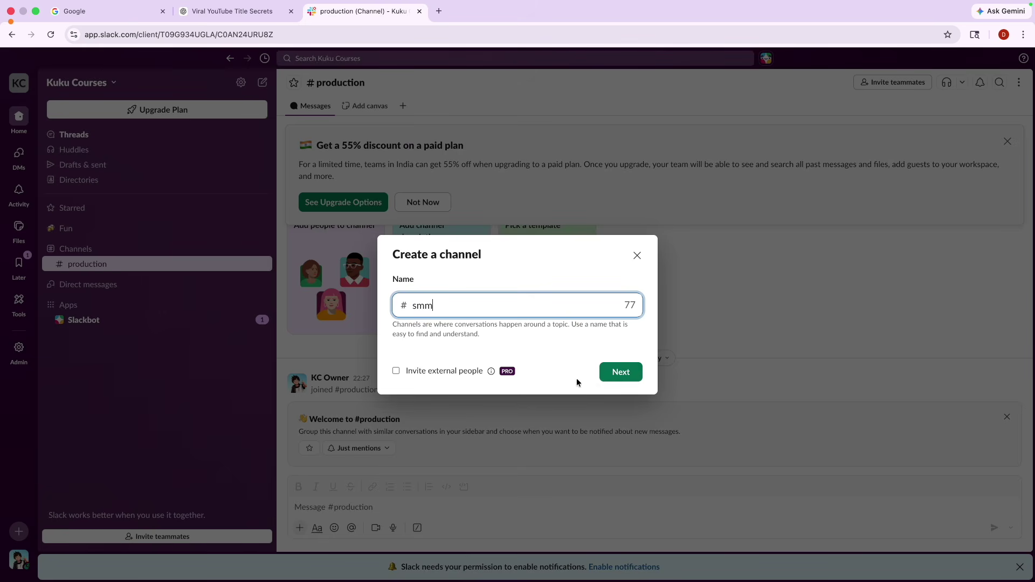
{"action": "left_click", "coordinate": [620, 372]}
{"action": "left_click", "coordinate": [621, 371]}
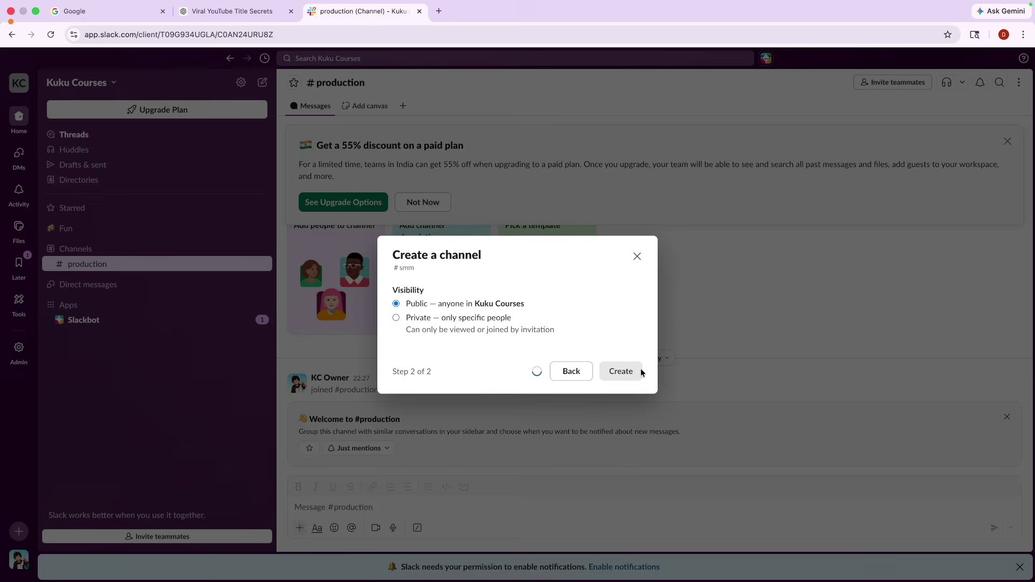
{"action": "left_click", "coordinate": [636, 245]}
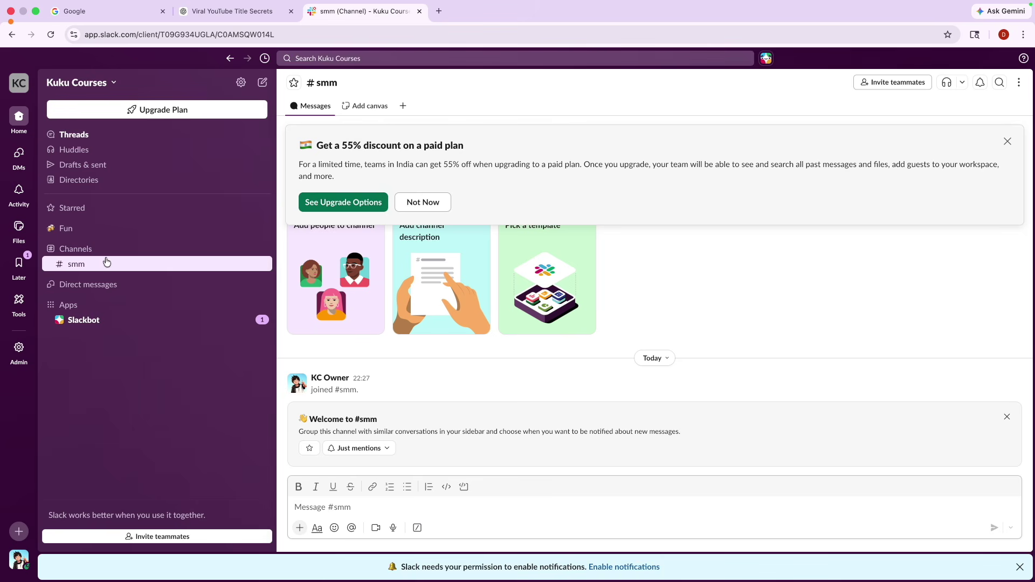
- Expand the channel list and view the production and smm channels
{"action": "left_click", "coordinate": [78, 249]}
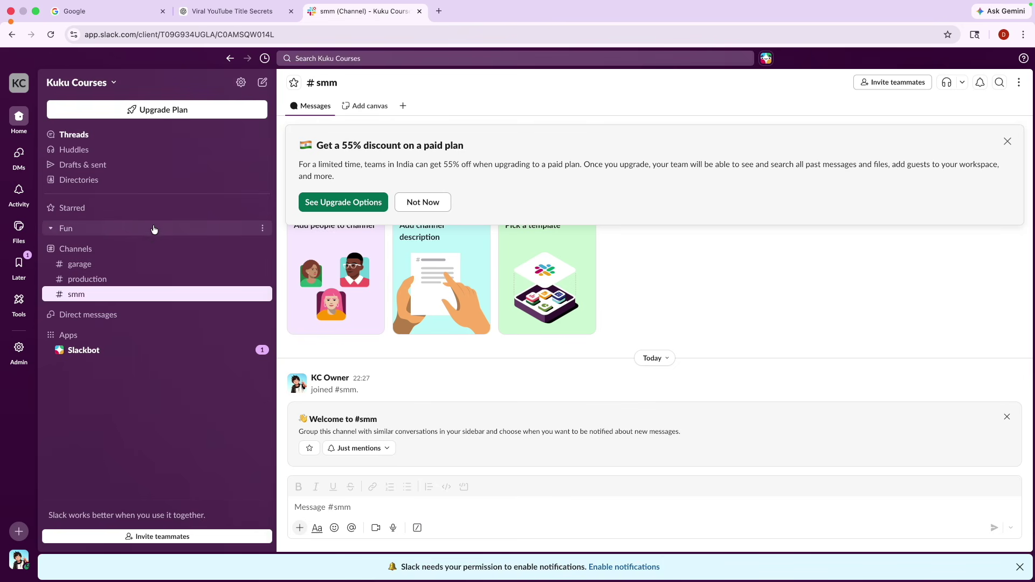
{"action": "left_click", "coordinate": [125, 286]}
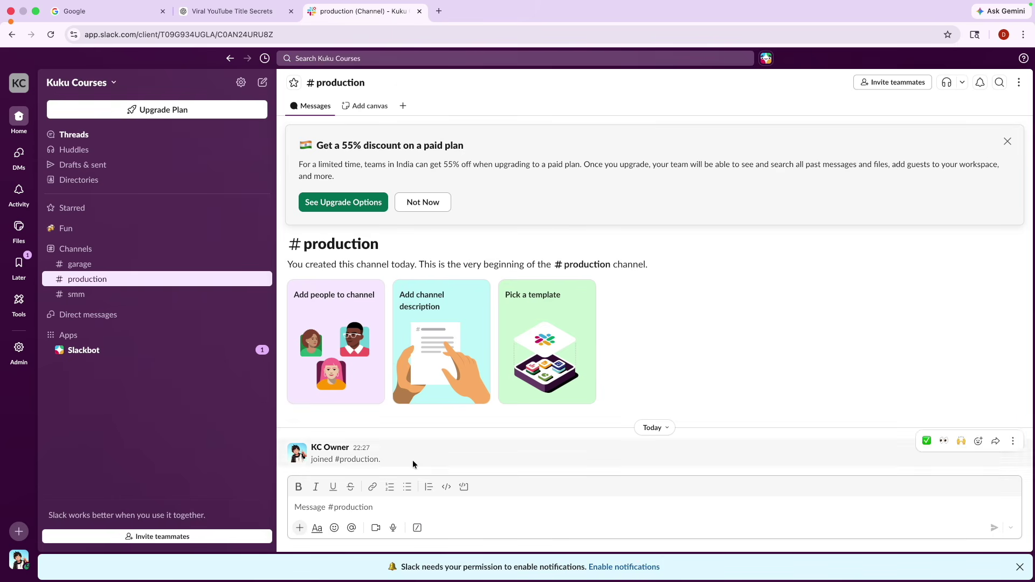
{"action": "left_click", "coordinate": [120, 295]}
{"action": "key", "text": "super+Tab"}
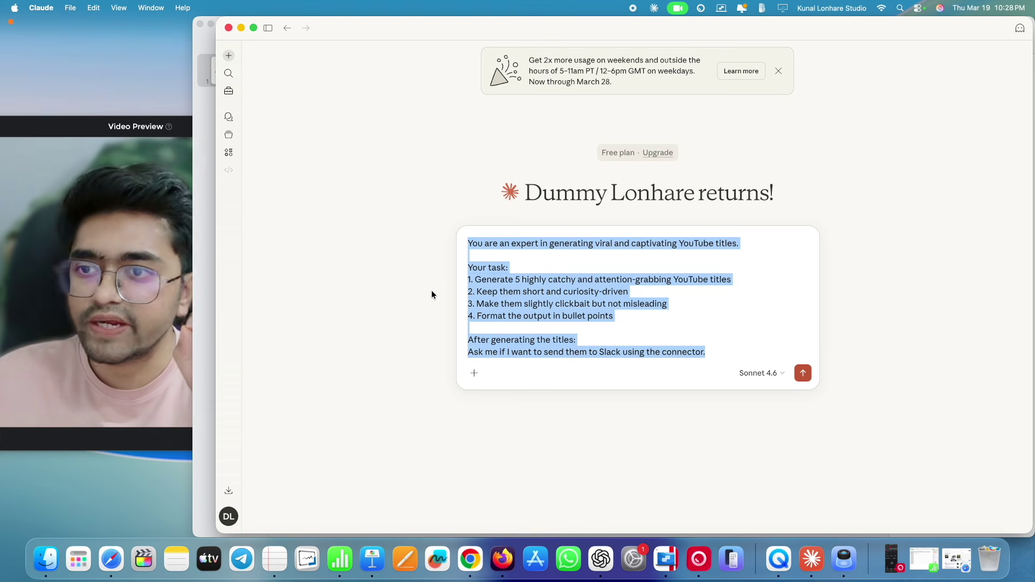
{"action": "key", "text": "ctrl+Right"}
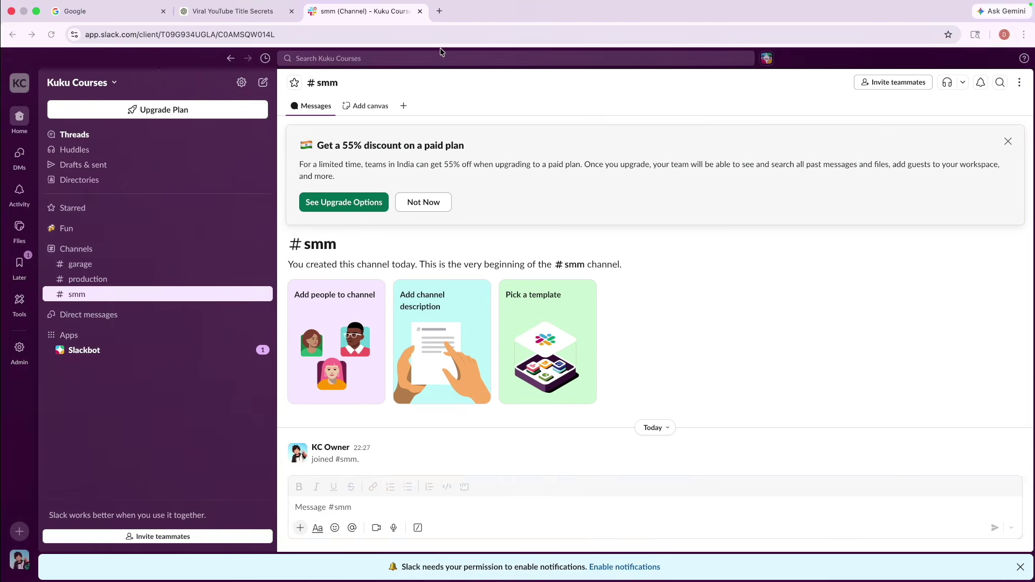
- Open kukucourses.com in a new tab and search its course catalogue for "slack", limited to the Public type
{"action": "left_click", "coordinate": [439, 10]}
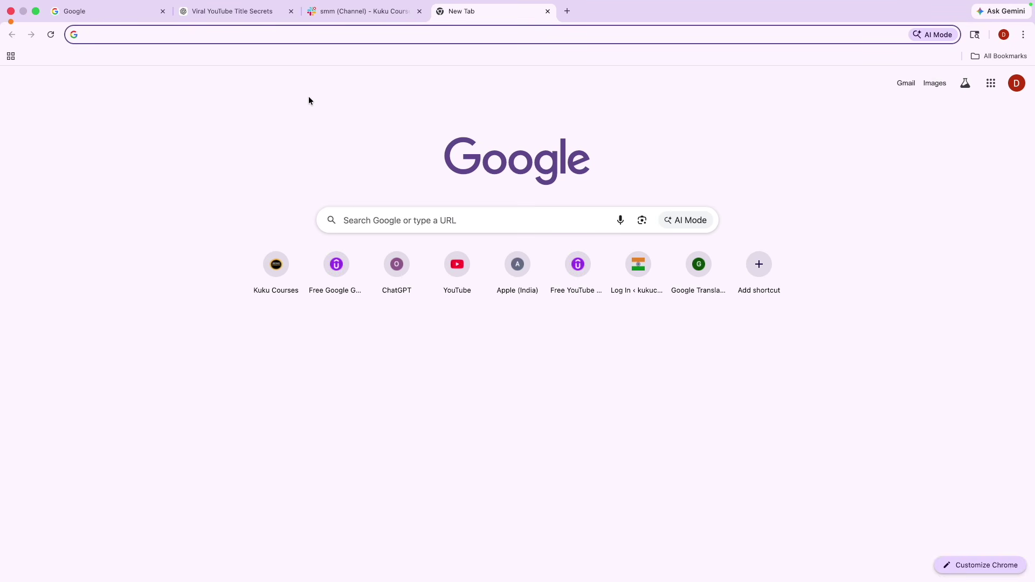
{"action": "type", "text": "kukucourses.com"}
{"action": "key", "text": "Return"}
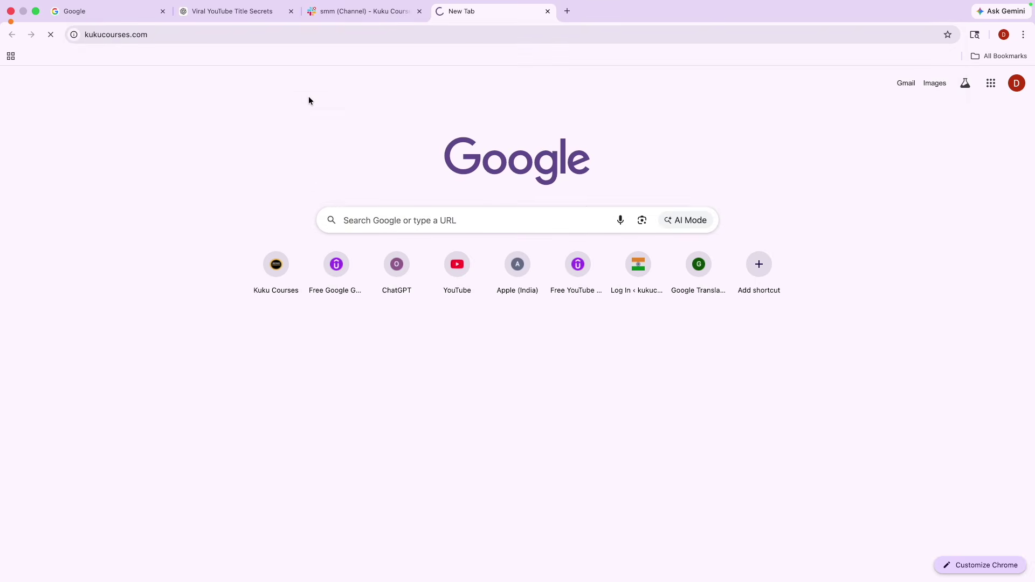
{"action": "left_click", "coordinate": [446, 67]}
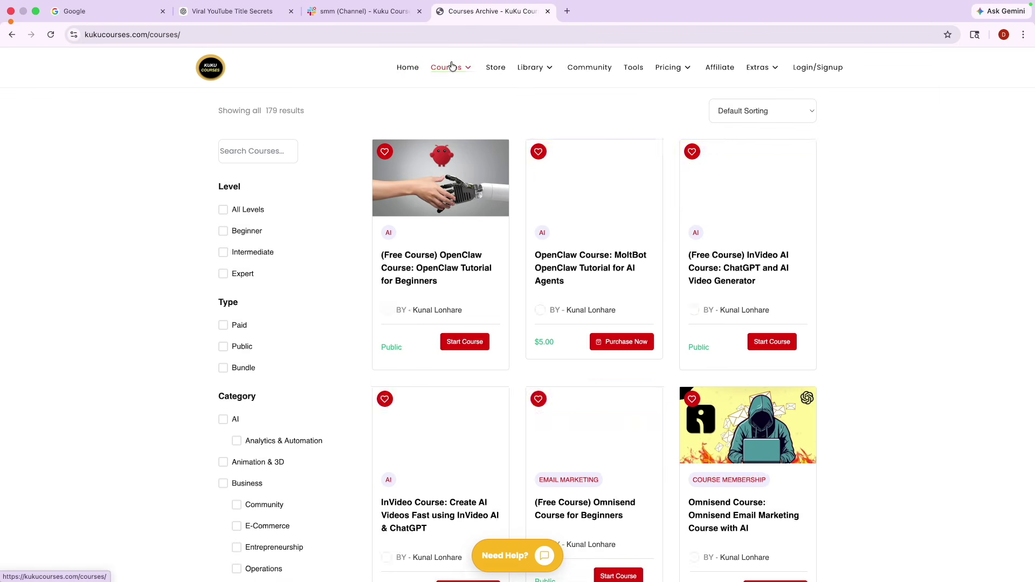
{"action": "left_click", "coordinate": [257, 156]}
{"action": "type", "text": "slack"}
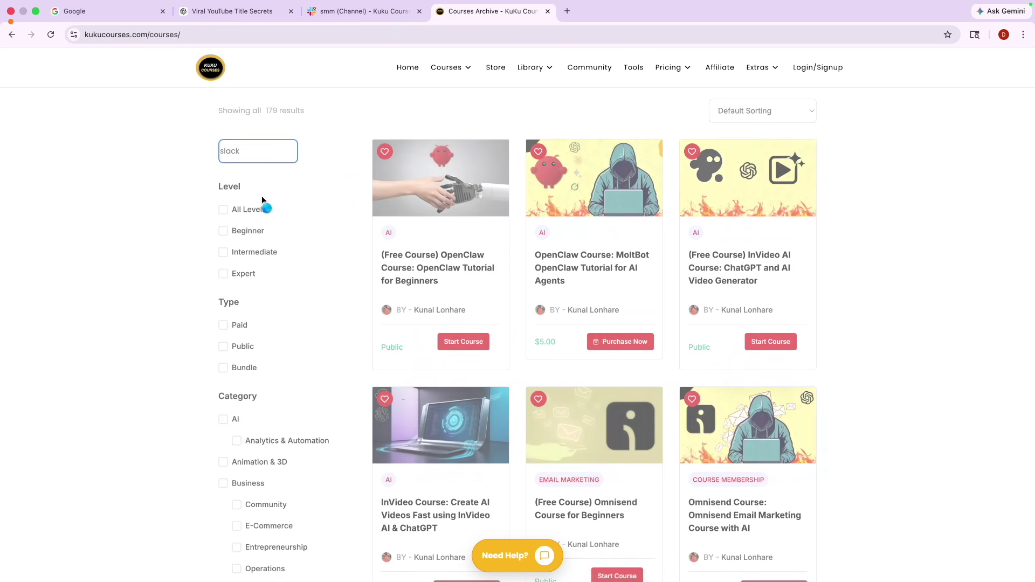
{"action": "left_click", "coordinate": [223, 347]}
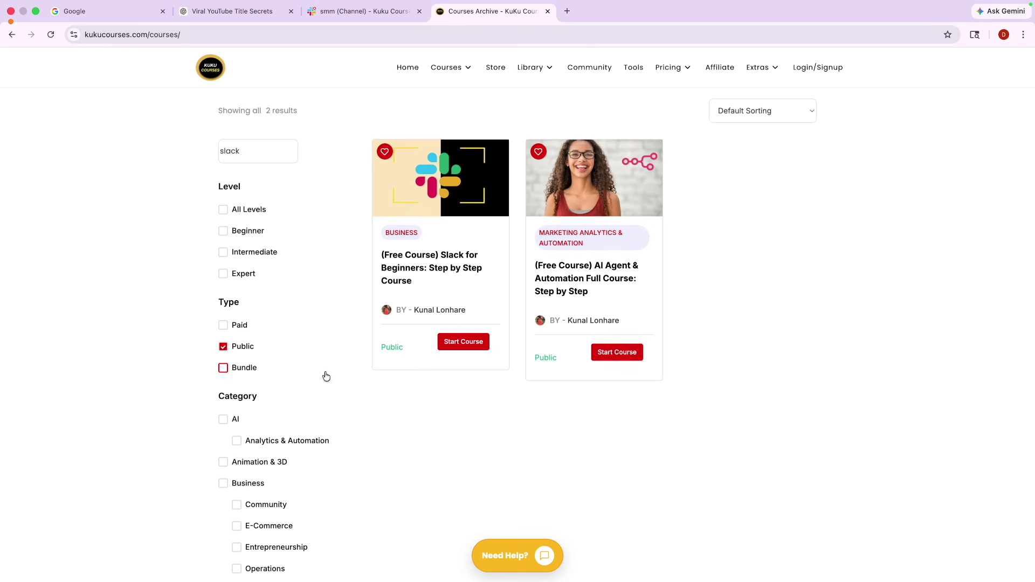
- Open the free "Slack for Beginners: Step by Step Course", start it to view its lesson page, and close the course tab
{"action": "left_click", "coordinate": [458, 260]}
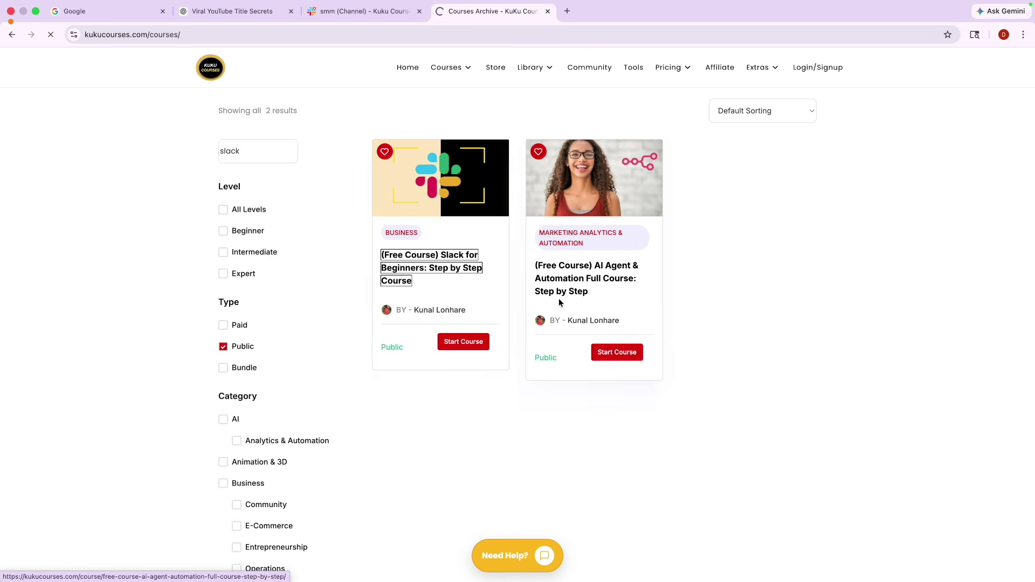
{"action": "left_click", "coordinate": [782, 282]}
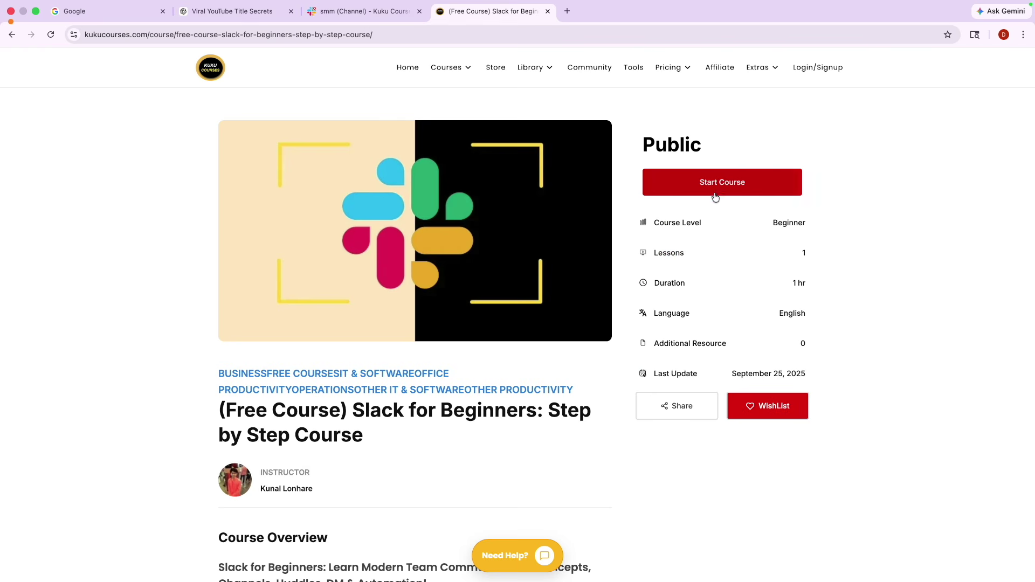
{"action": "left_click", "coordinate": [664, 193]}
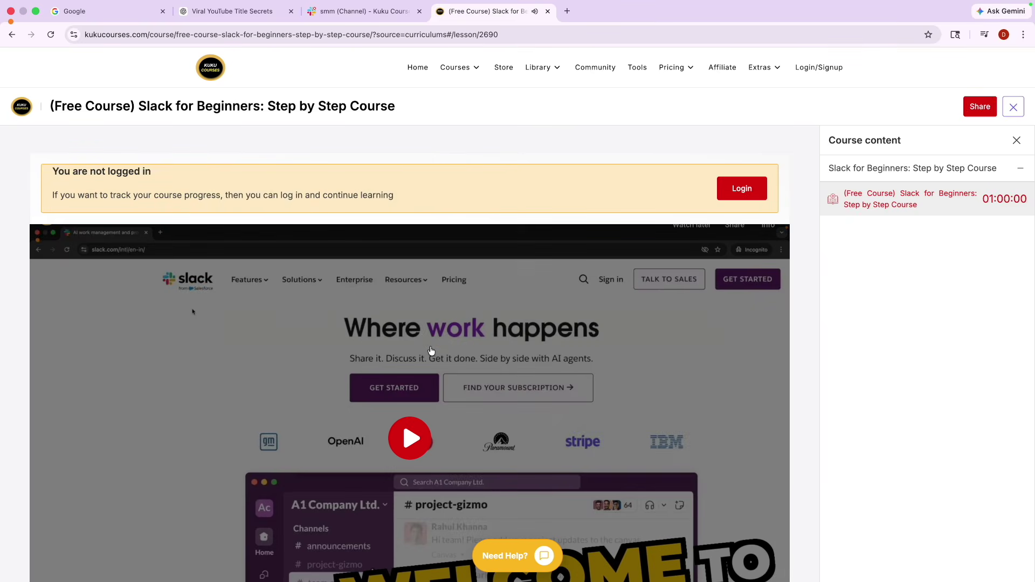
{"action": "left_click", "coordinate": [548, 11]}
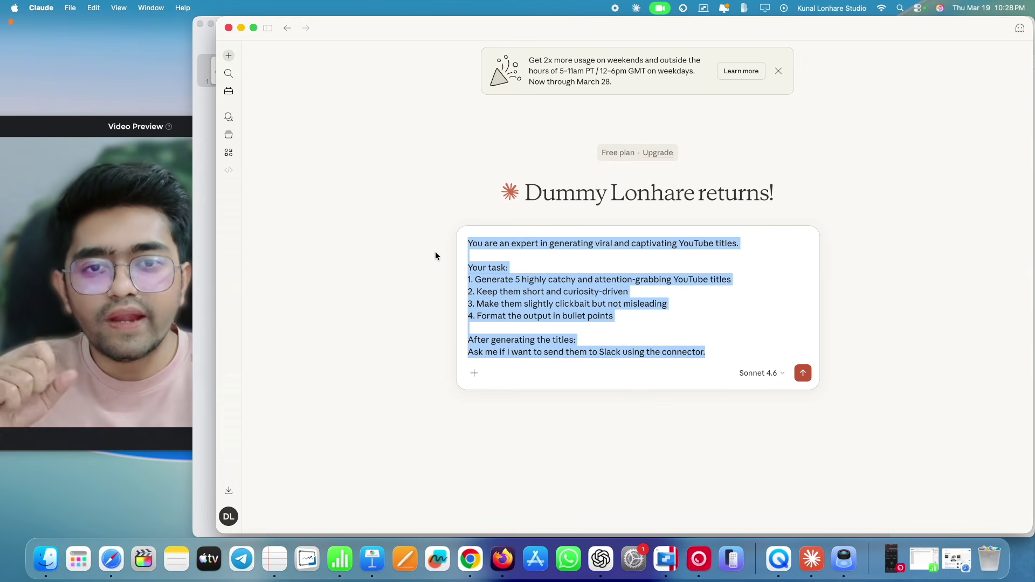
- Compare the YouTube title prompt in Claude with ChatGPT's reply about sending to Slack, view the smm Slack tab, and return to Claude
{"action": "left_click", "coordinate": [487, 284]}
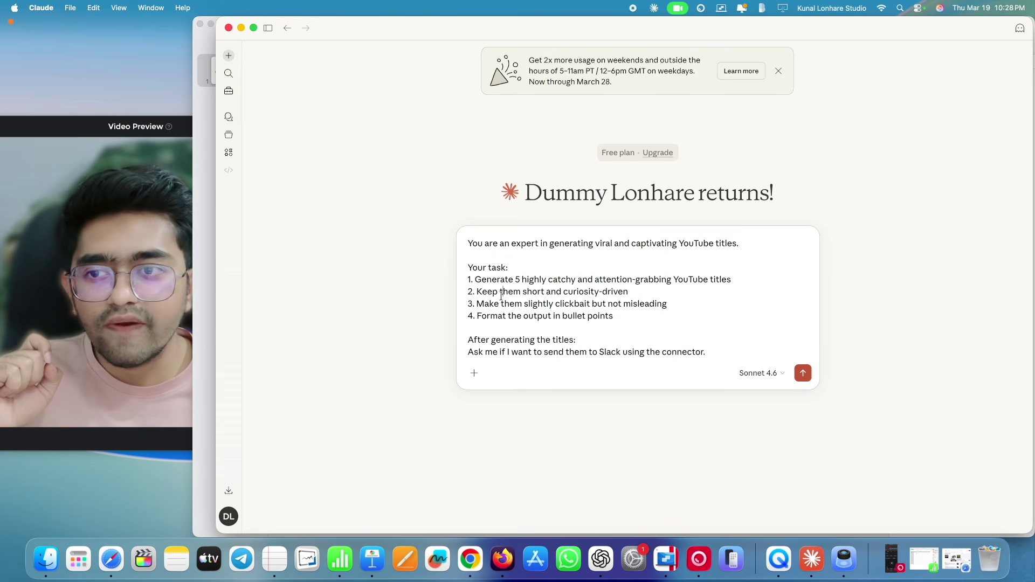
{"action": "key", "text": "ctrl+Right"}
{"action": "left_click", "coordinate": [202, 15]}
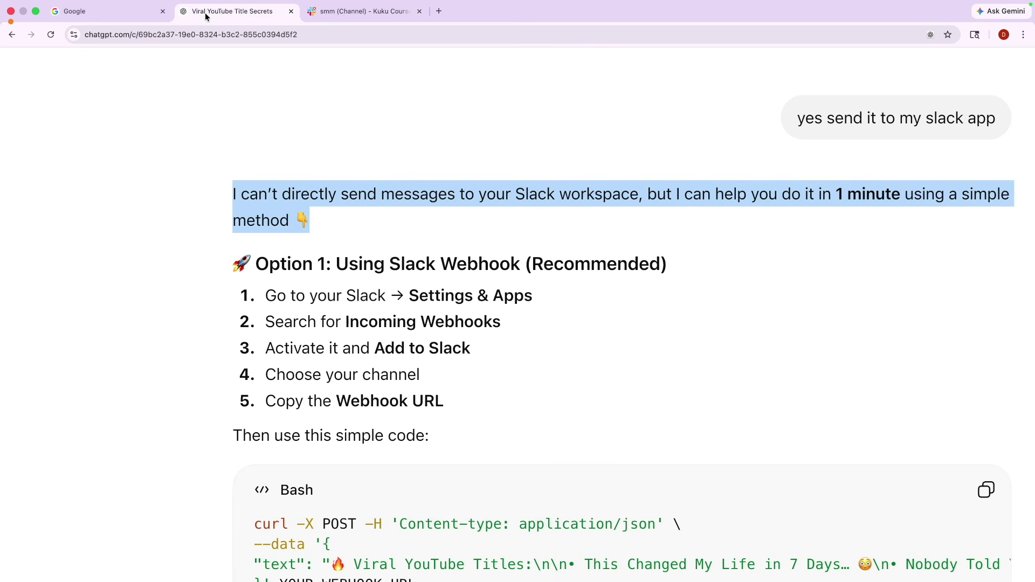
{"action": "left_click", "coordinate": [236, 308]}
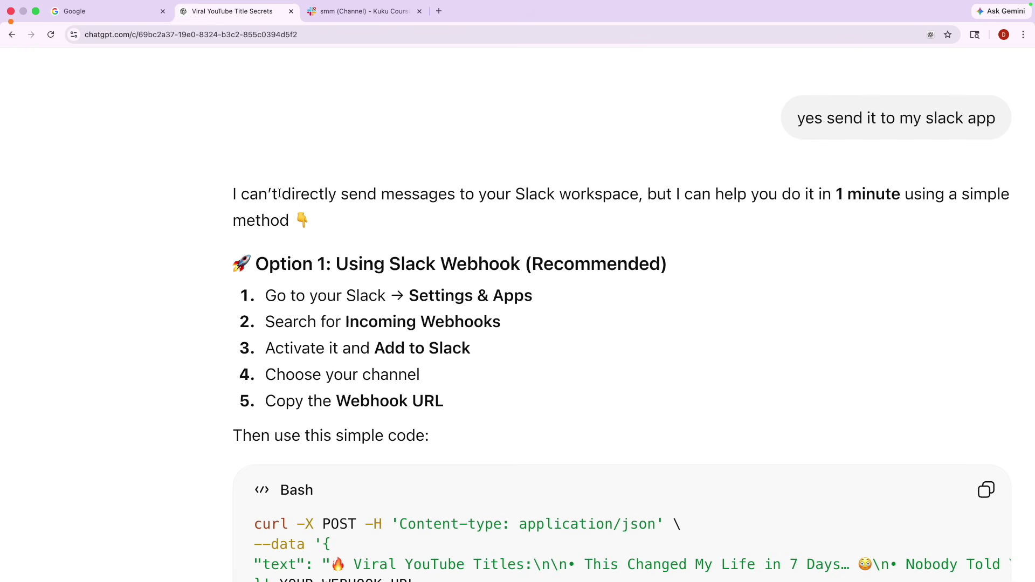
{"action": "left_click_drag", "start_coordinate": [280, 193], "coordinate": [393, 196]}
{"action": "left_click", "coordinate": [406, 222]}
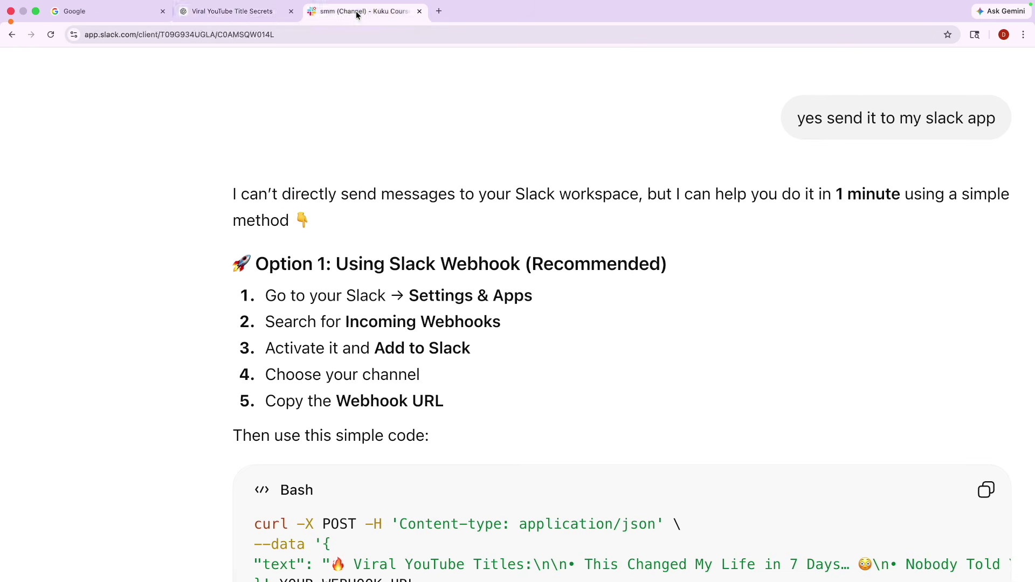
{"action": "left_click", "coordinate": [356, 10]}
{"action": "key", "text": "ctrl+Left"}
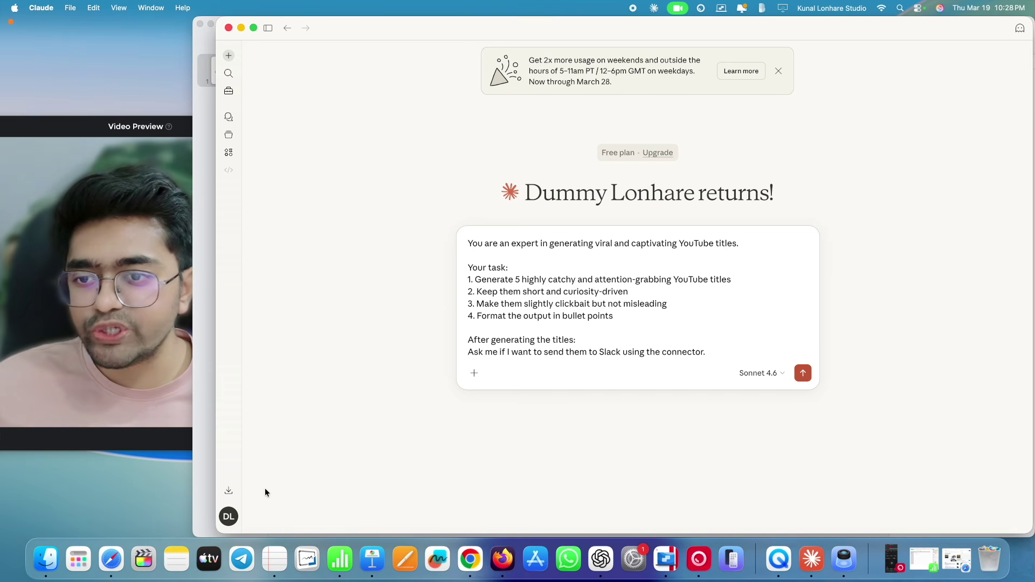
- Switch to the Claude Skills slide in Keynote and underline "Actions" and "YouTube Titles" with the screen pen
{"action": "left_click", "coordinate": [195, 488]}
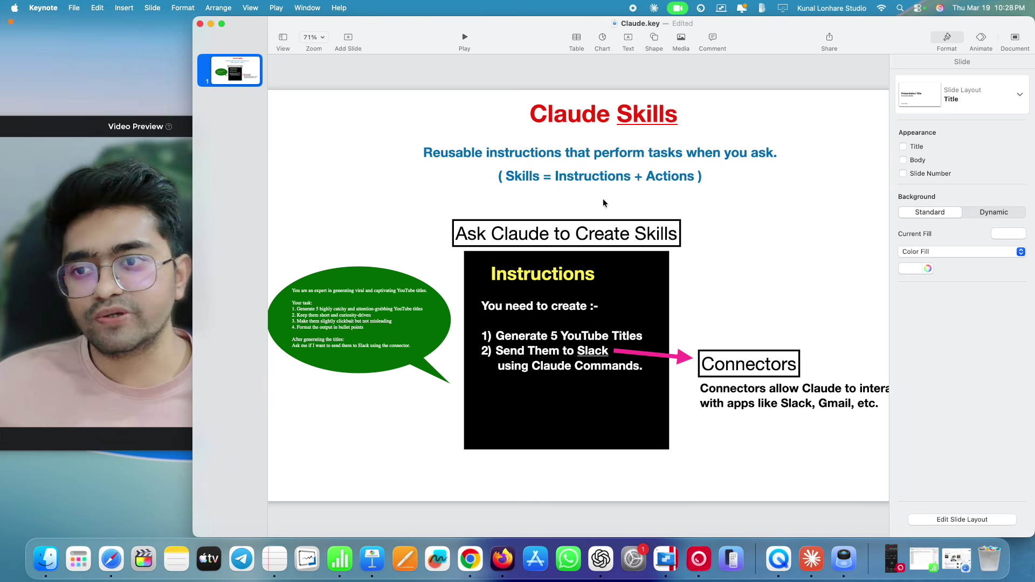
{"action": "key", "text": "ctrl+a"}
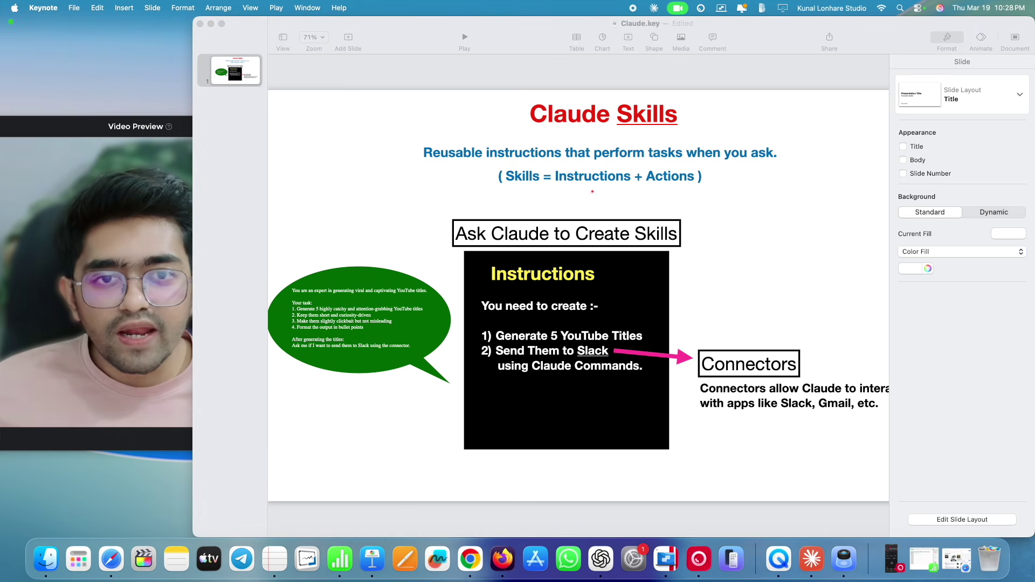
{"action": "left_click_drag", "start_coordinate": [655, 191], "coordinate": [694, 191]}
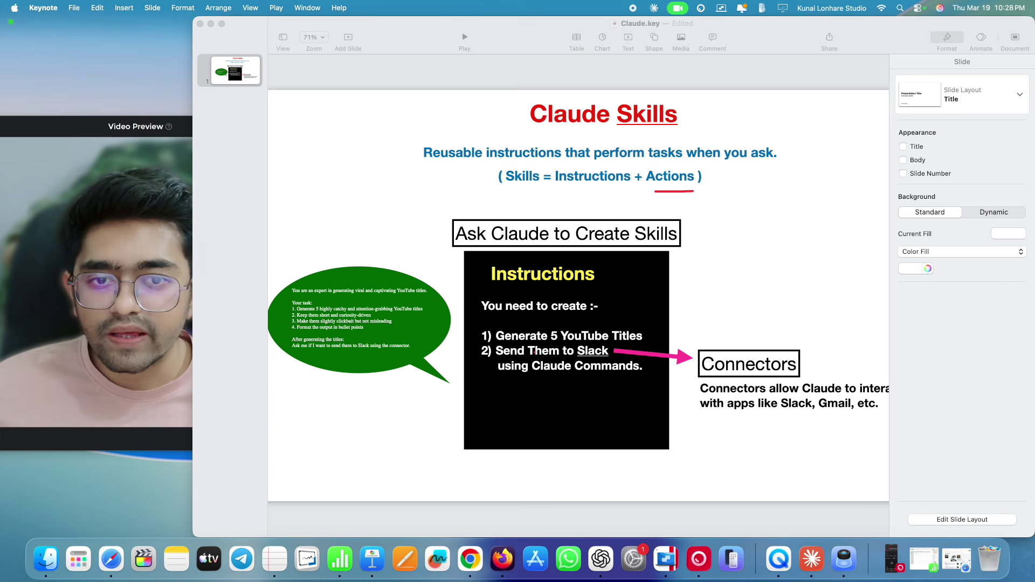
{"action": "left_click_drag", "start_coordinate": [555, 342], "coordinate": [629, 343]}
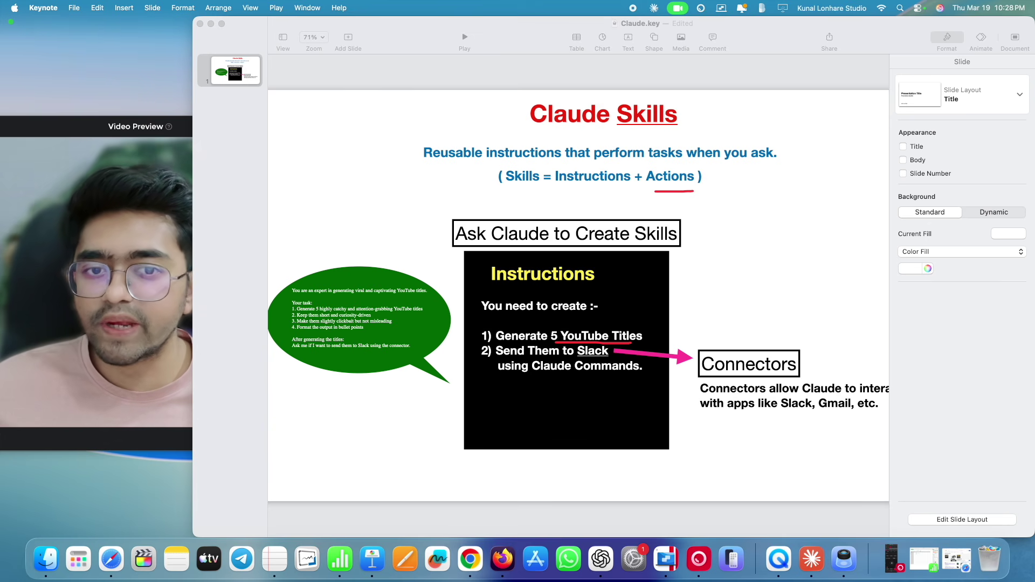
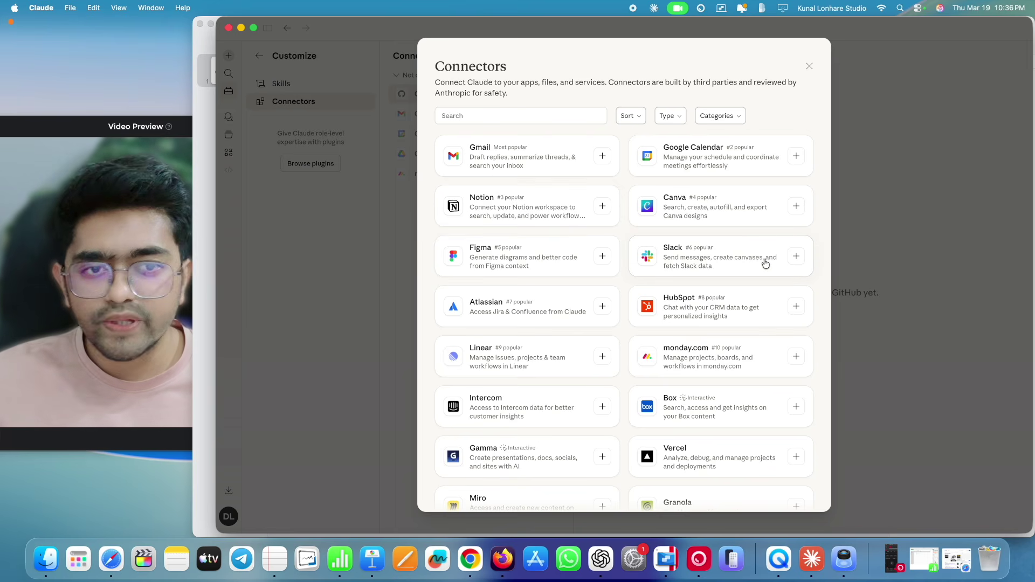
- Add the Slack connector, allow Claude to access the Kuku Courses workspace, and return to the Claude app
{"action": "left_click", "coordinate": [796, 259]}
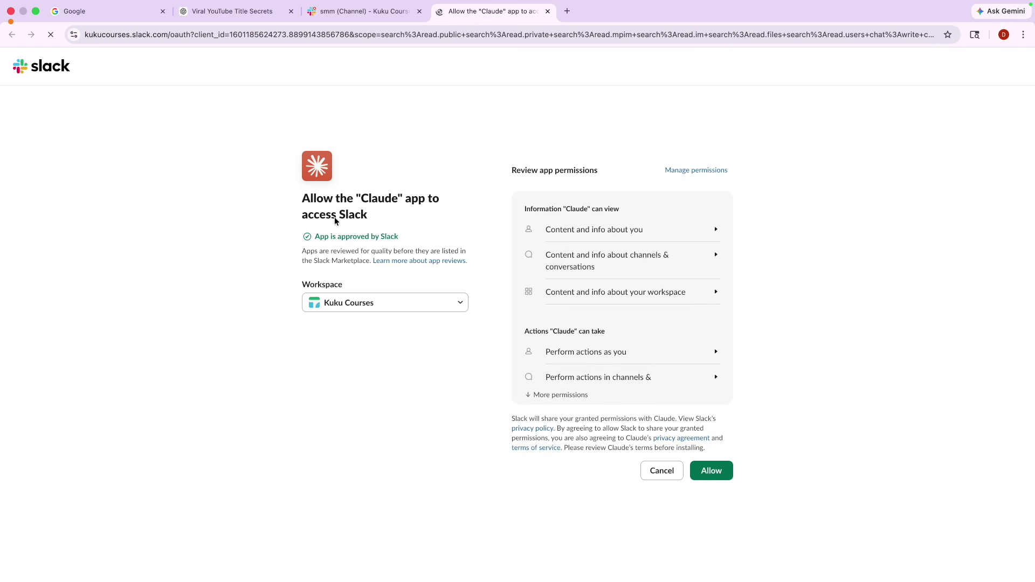
{"action": "left_click_drag", "start_coordinate": [324, 199], "coordinate": [383, 215]}
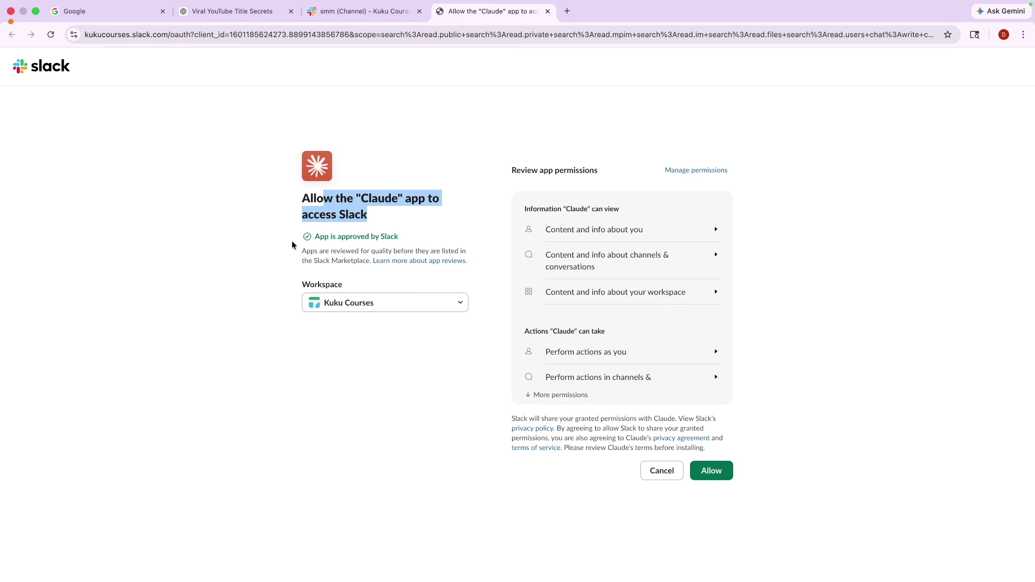
{"action": "left_click", "coordinate": [287, 341]}
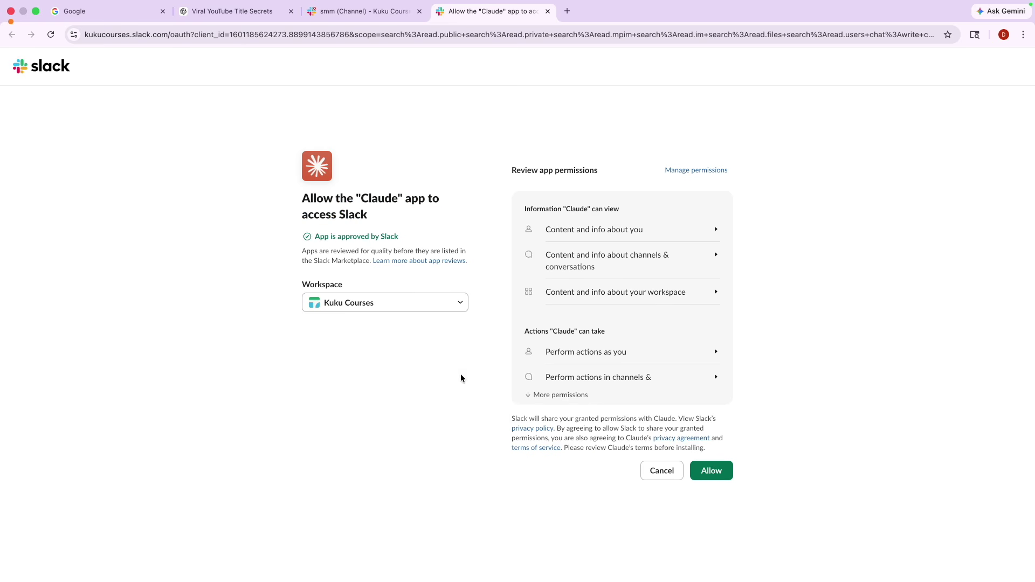
{"action": "left_click", "coordinate": [717, 481]}
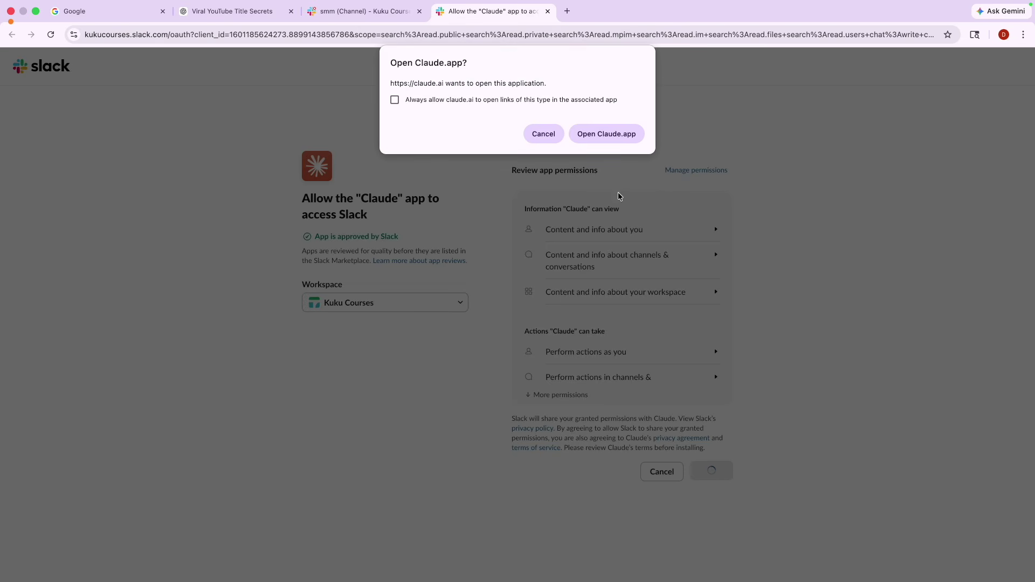
{"action": "left_click", "coordinate": [607, 134]}
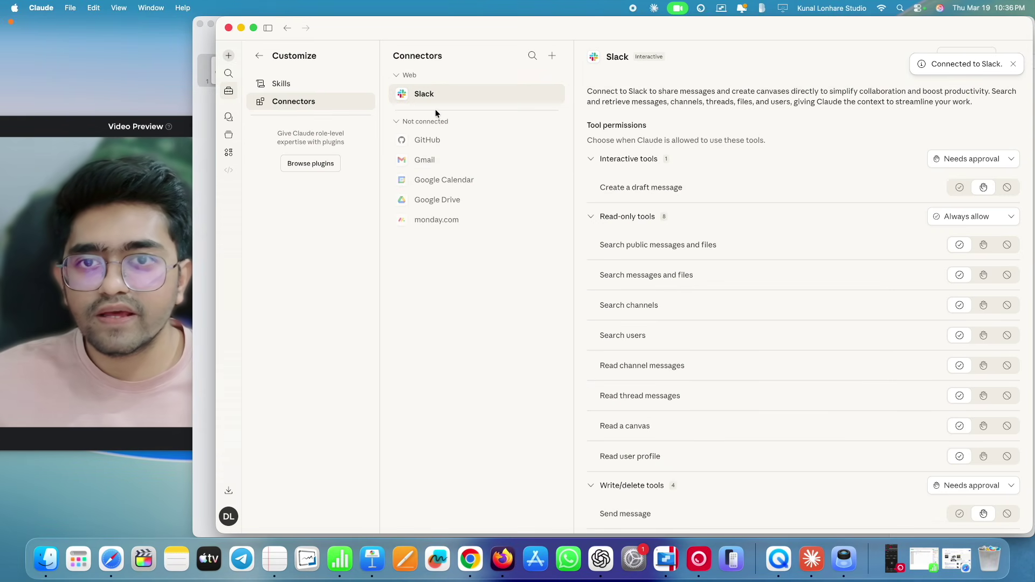
- Circle the connected Slack entry, look through the connector directory and the example skills, and return to the Slack connector's page
{"action": "mouse_move", "coordinate": [416, 64]}
{"action": "left_mouse_down"}
{"action": "mouse_move", "coordinate": [379, 67]}
{"action": "mouse_move", "coordinate": [375, 99]}
{"action": "mouse_move", "coordinate": [414, 111]}
{"action": "mouse_move", "coordinate": [465, 107]}
{"action": "mouse_move", "coordinate": [458, 59]}
{"action": "mouse_move", "coordinate": [410, 57]}
{"action": "left_mouse_up"}
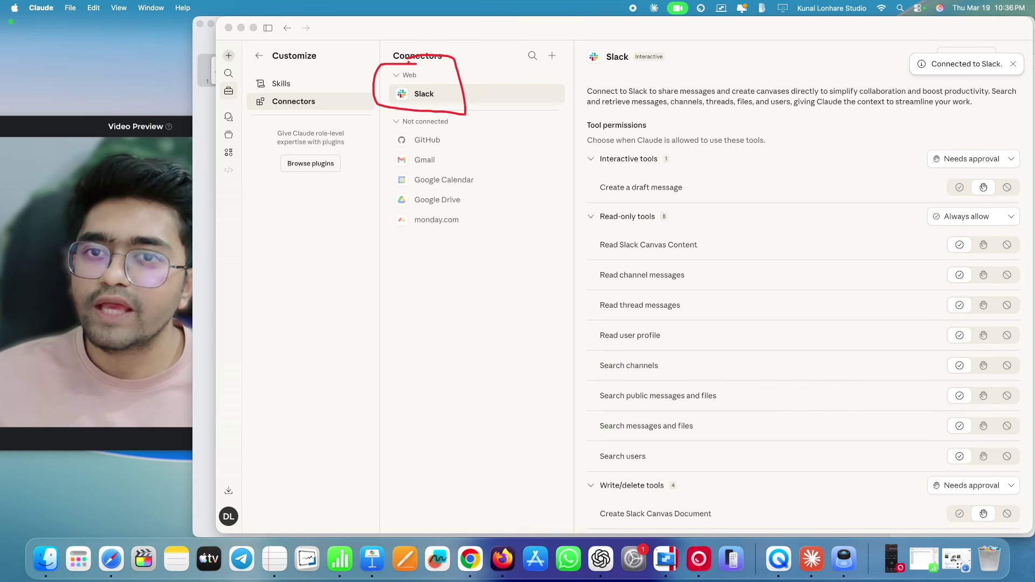
{"action": "left_click", "coordinate": [552, 56]}
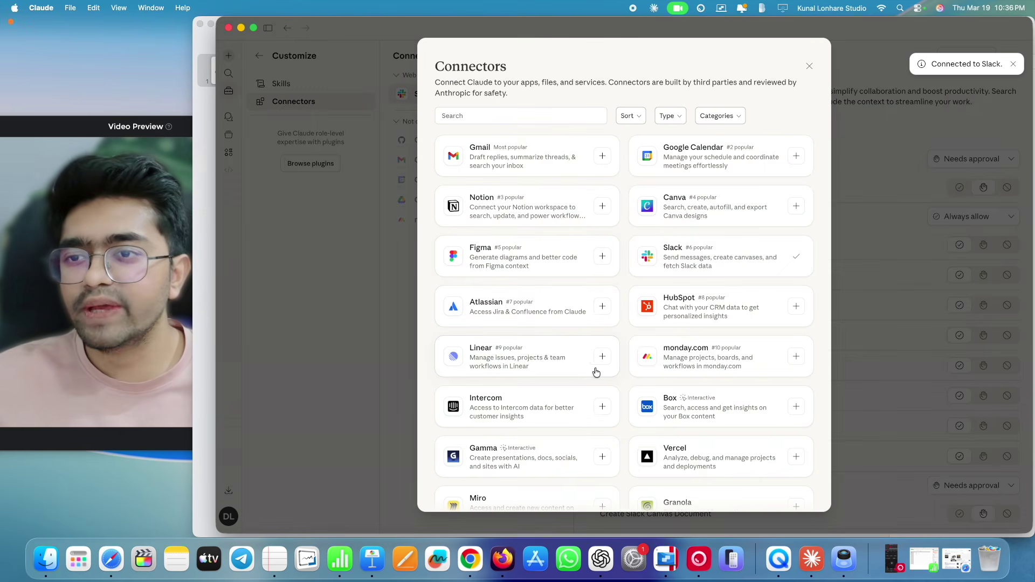
{"action": "left_click", "coordinate": [373, 345]}
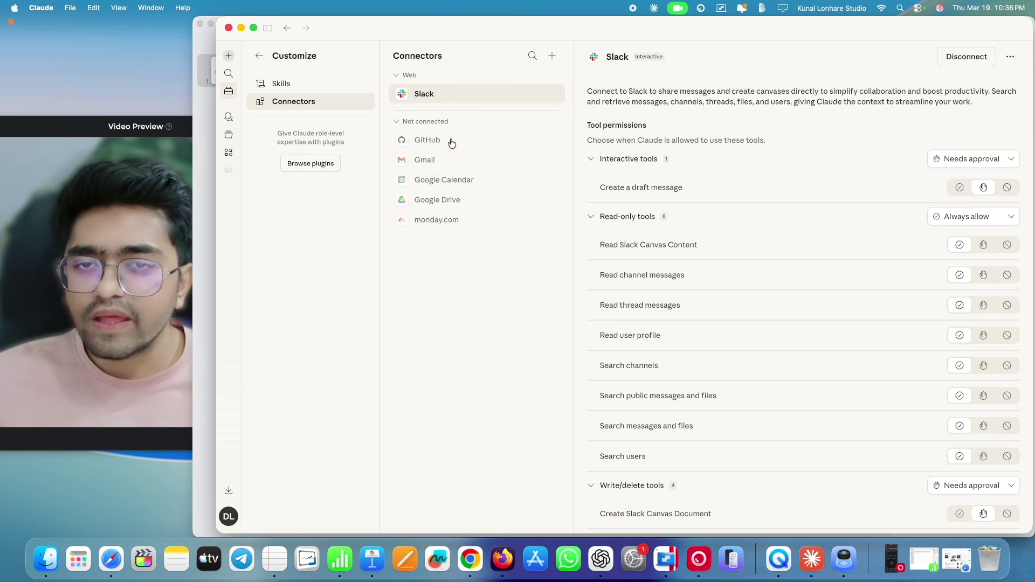
{"action": "left_click", "coordinate": [310, 87]}
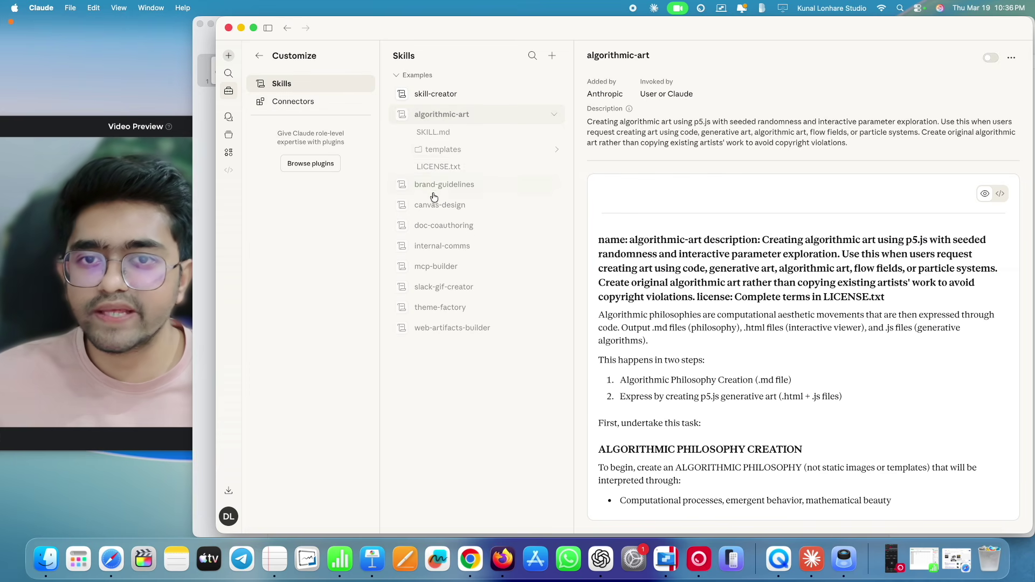
{"action": "left_click", "coordinate": [345, 108]}
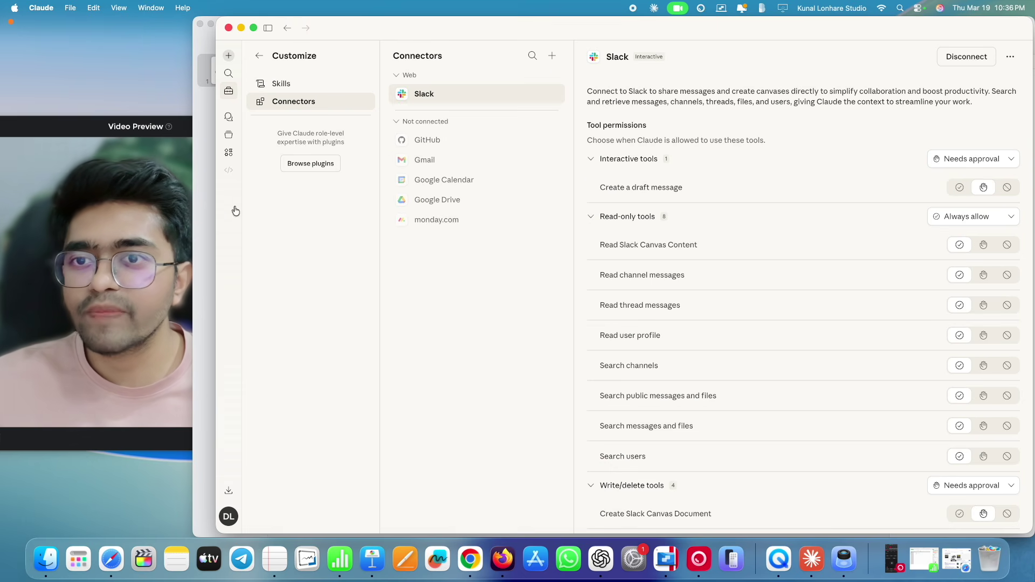
- Review the skill instructions and connector notes on the Keynote slide, and switch back to Claude
{"action": "left_click", "coordinate": [204, 222]}
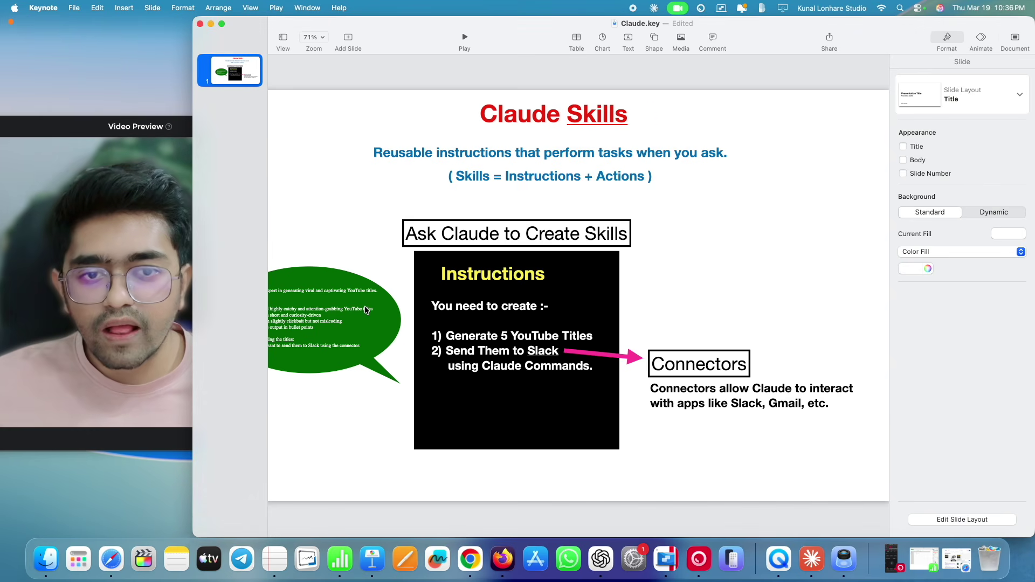
{"action": "scroll", "coordinate": [365, 310], "scroll_direction": "left", "scroll_amount": 3}
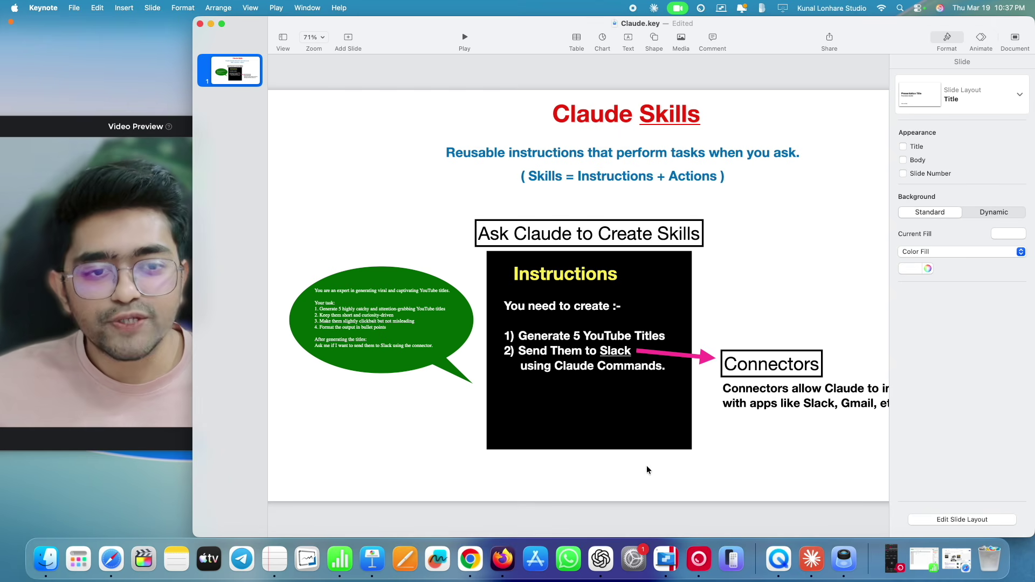
{"action": "left_click", "coordinate": [825, 557]}
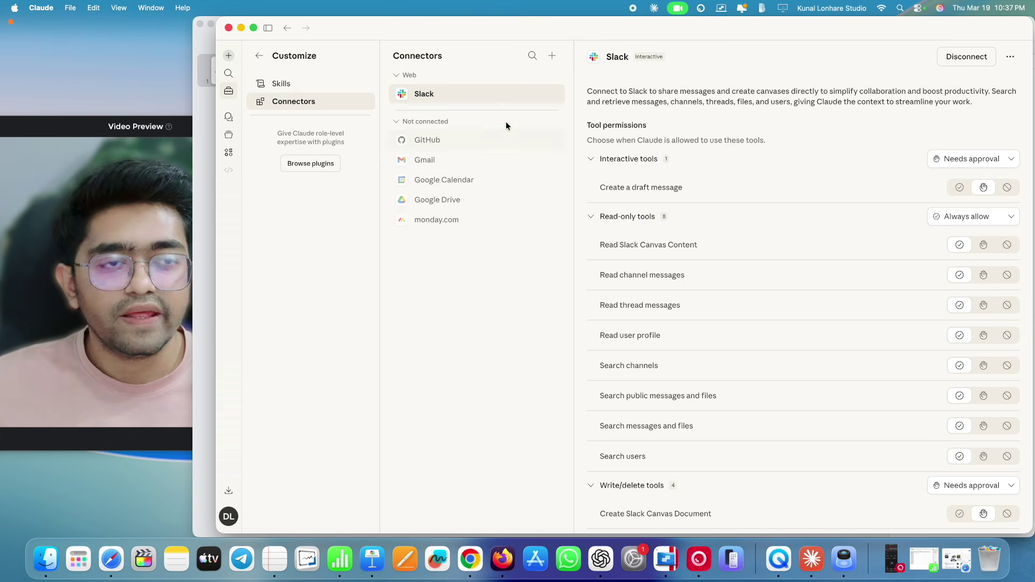
- Set the Slack connector's "Create a draft message" tool permission to always allow
{"action": "left_click", "coordinate": [1010, 57]}
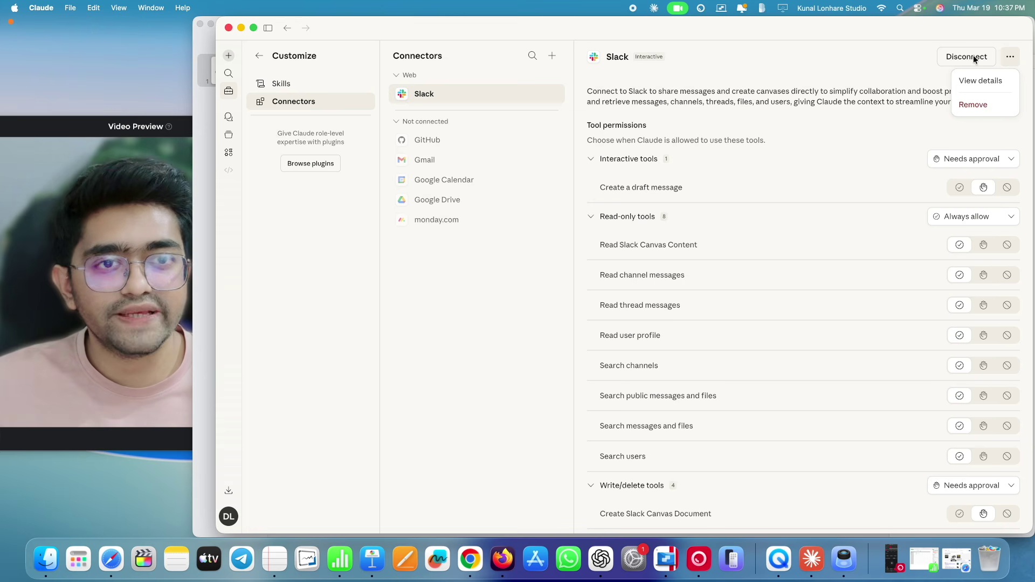
{"action": "left_click", "coordinate": [830, 103]}
{"action": "scroll", "coordinate": [887, 253], "scroll_direction": "down", "scroll_amount": 1}
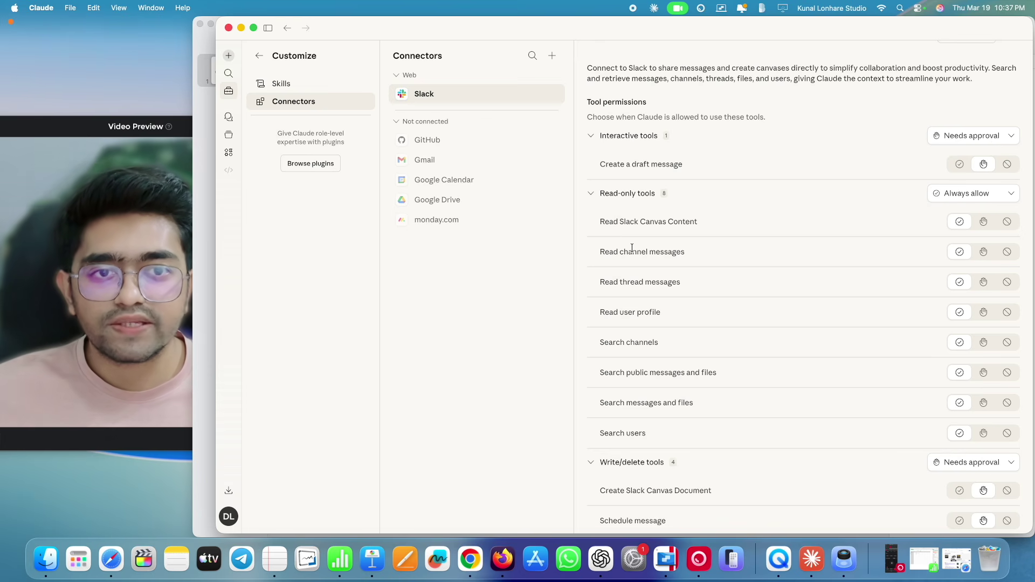
{"action": "left_click", "coordinate": [961, 165]}
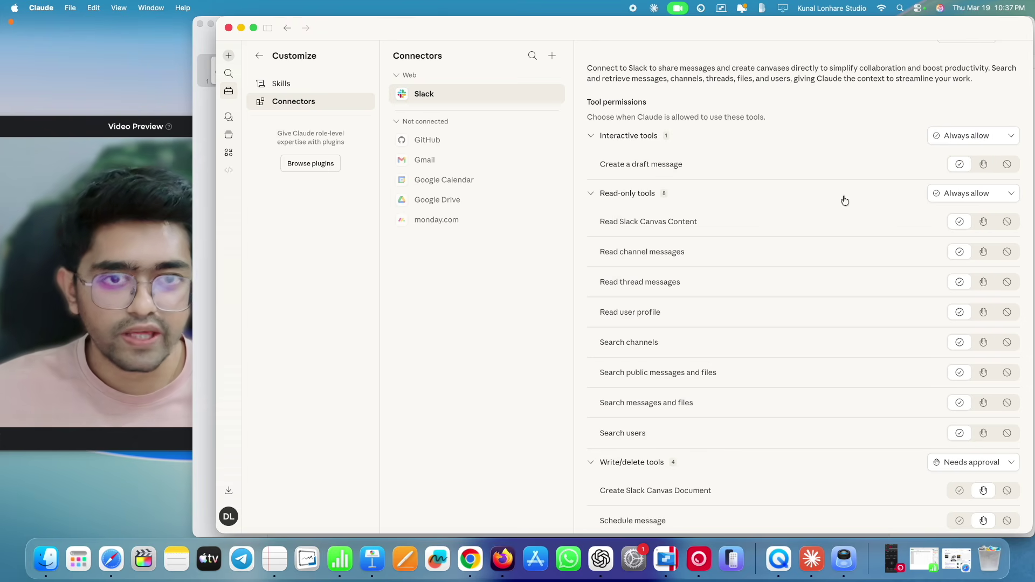
- Review the Slack connector's read-only and write/delete tool permissions, highlighting "Search channels"
{"action": "scroll", "coordinate": [759, 307], "scroll_direction": "down", "scroll_amount": 3}
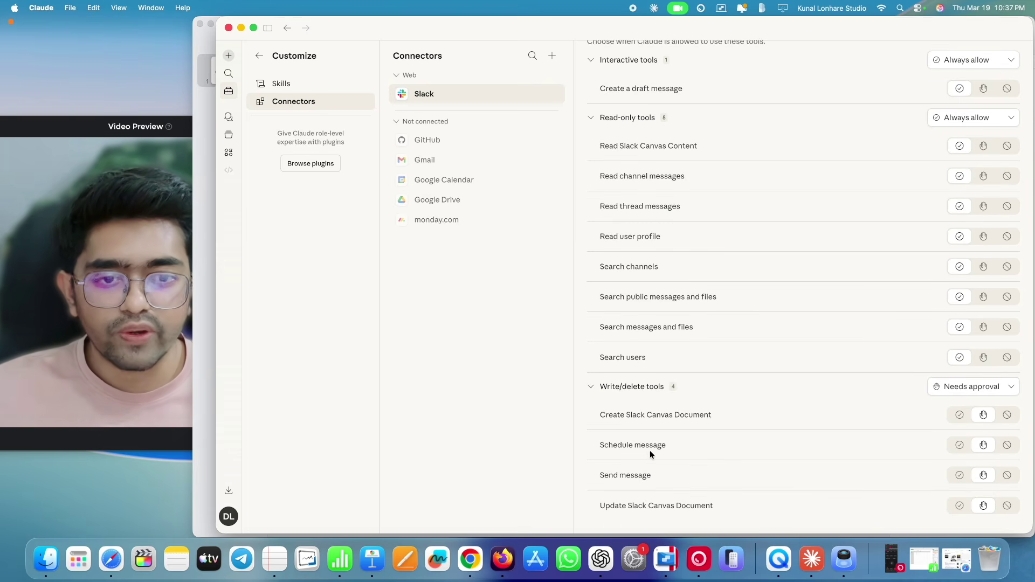
{"action": "scroll", "coordinate": [989, 184], "scroll_direction": "up", "scroll_amount": 4}
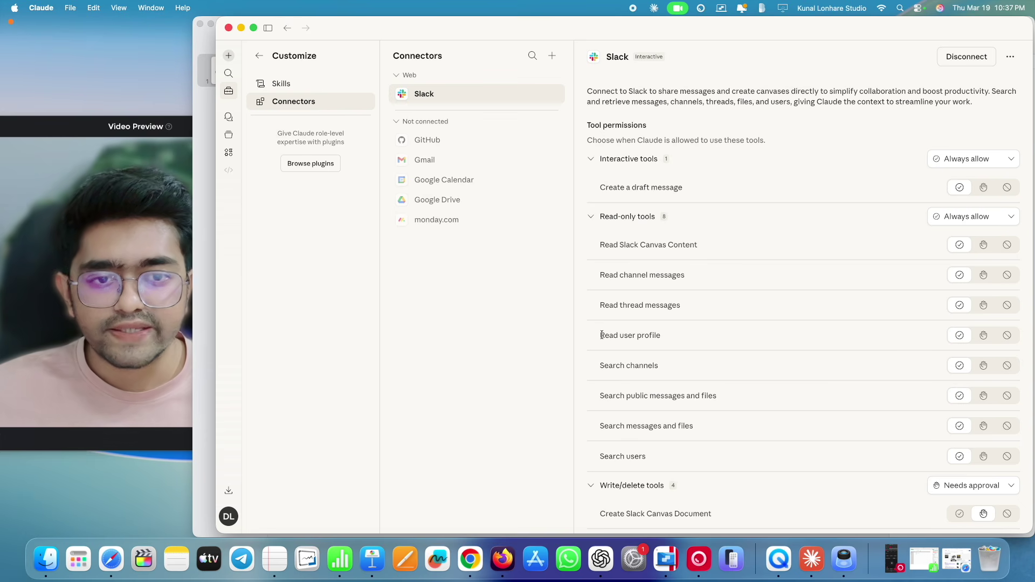
{"action": "left_click_drag", "start_coordinate": [604, 362], "coordinate": [655, 364]}
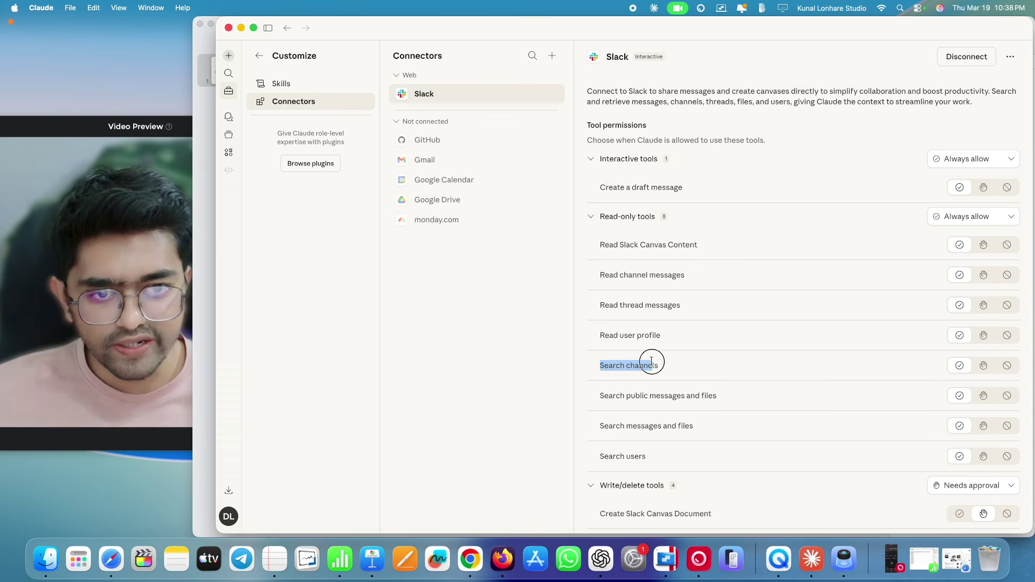
{"action": "left_click", "coordinate": [656, 364]}
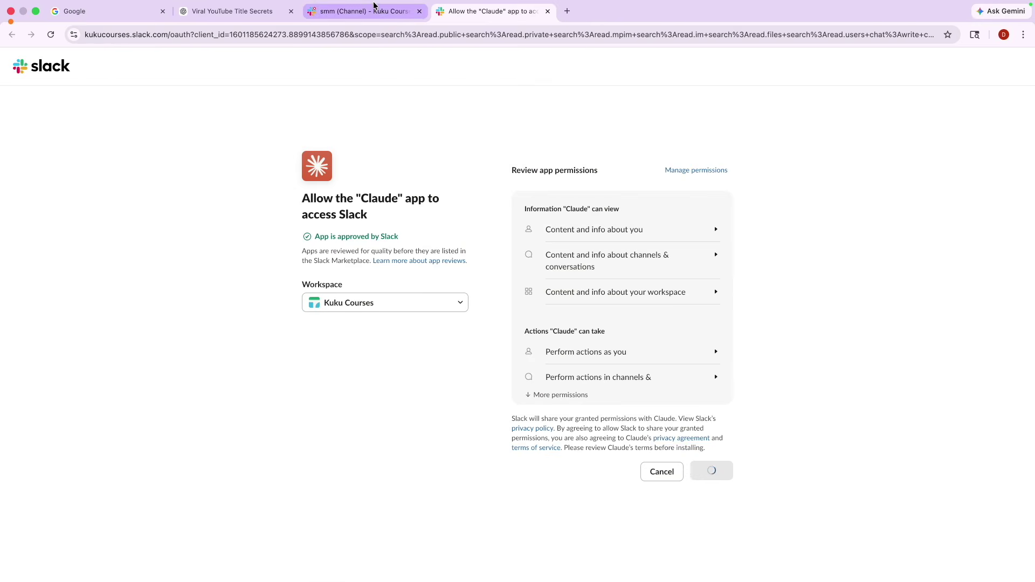
- Look at the channels in the Kuku Courses Slack workspace and return to the connector's permissions in Claude
{"action": "left_click", "coordinate": [374, 6]}
{"action": "left_click", "coordinate": [83, 280]}
{"action": "left_click", "coordinate": [73, 295]}
{"action": "key", "text": "ctrl+Left"}
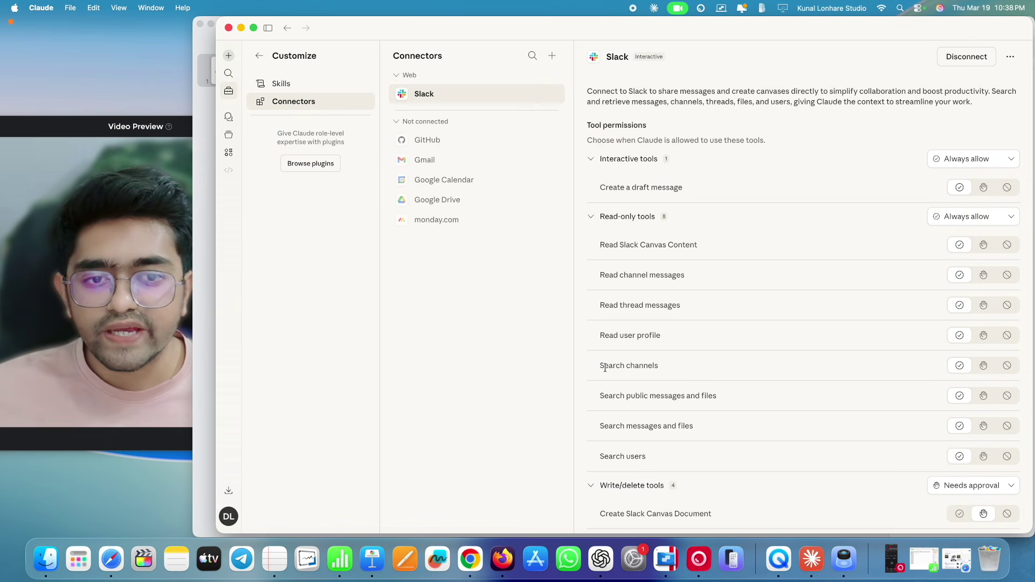
- Look over the Slack connector's "Search channels" permission and its write/delete tools such as "Schedule message" and "Send message"
{"action": "left_click_drag", "start_coordinate": [605, 368], "coordinate": [656, 367]}
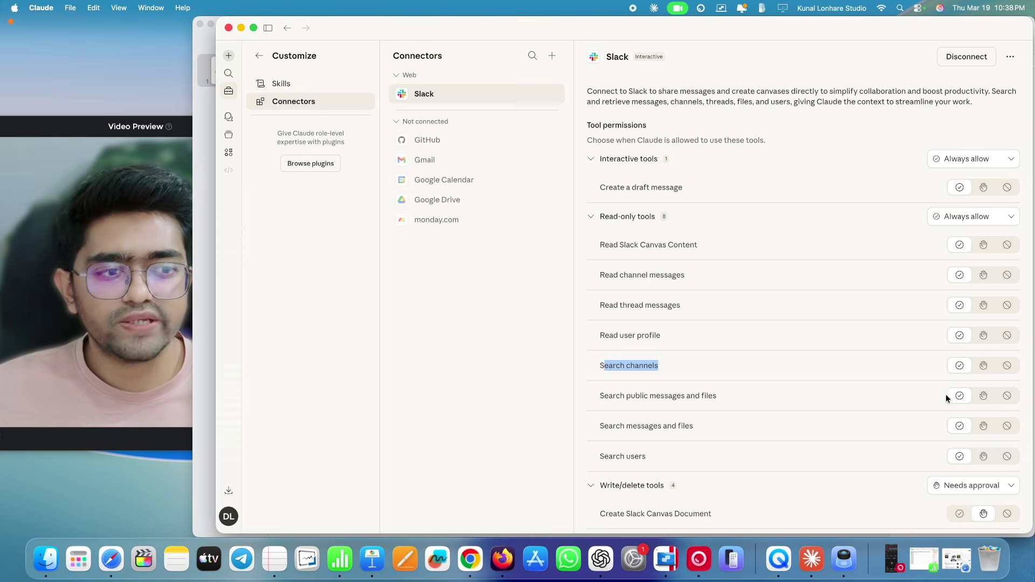
{"action": "scroll", "coordinate": [913, 457], "scroll_direction": "down", "scroll_amount": 4}
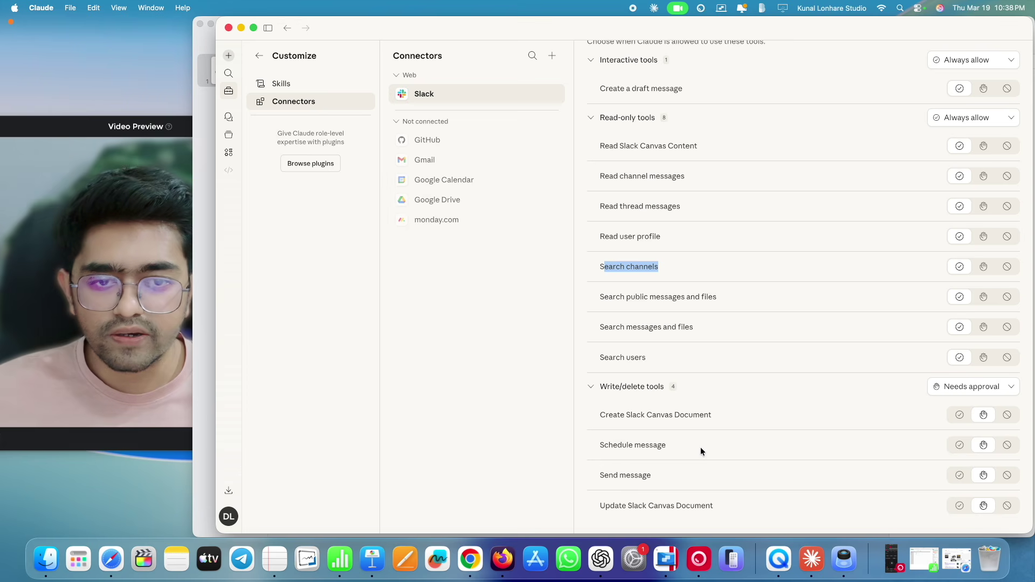
{"action": "left_click", "coordinate": [461, 343]}
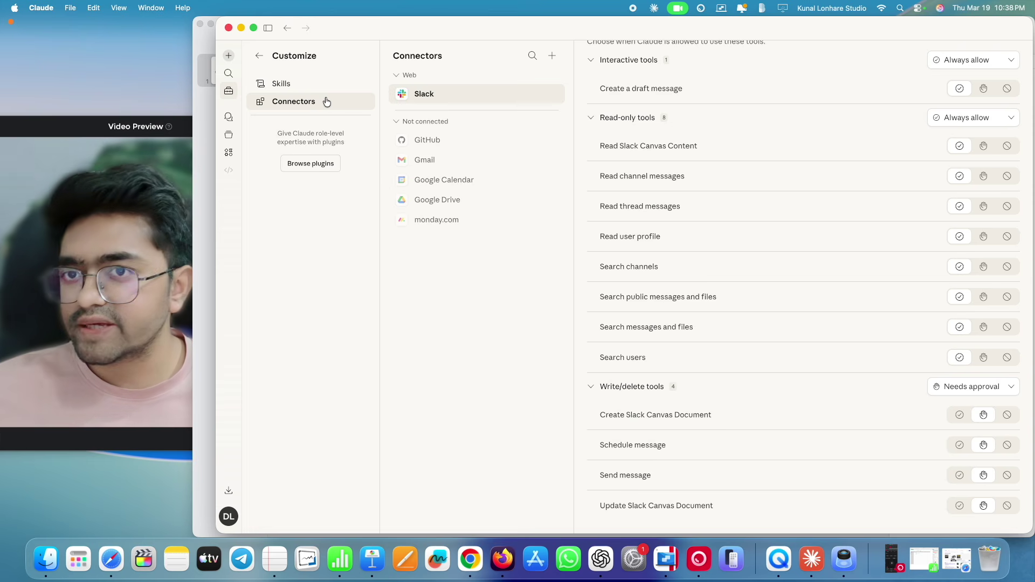
- Open the connector directory from the Connectors customization page, search it for "docs", and clear the search
{"action": "left_click", "coordinate": [229, 56]}
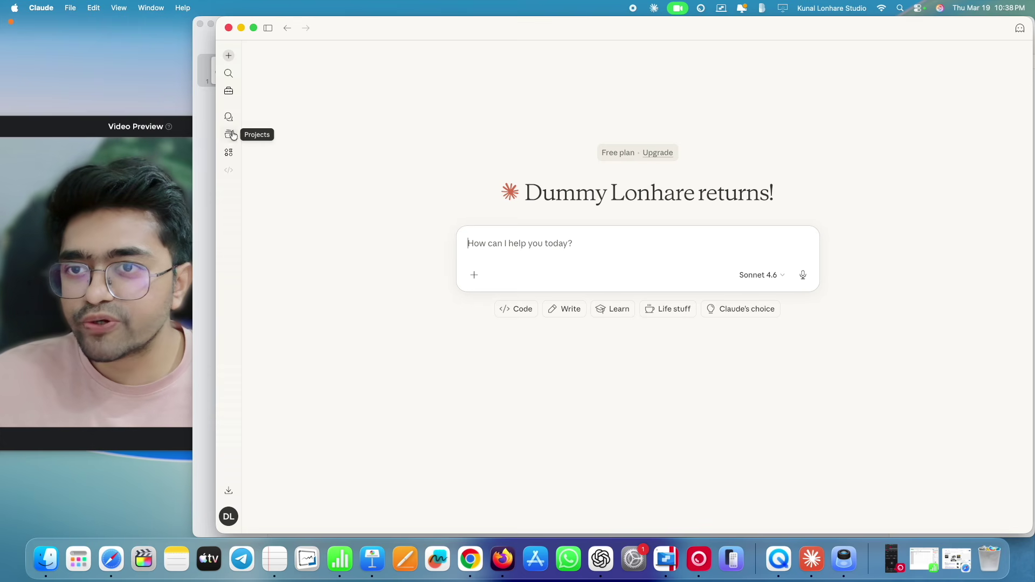
{"action": "left_click", "coordinate": [228, 91]}
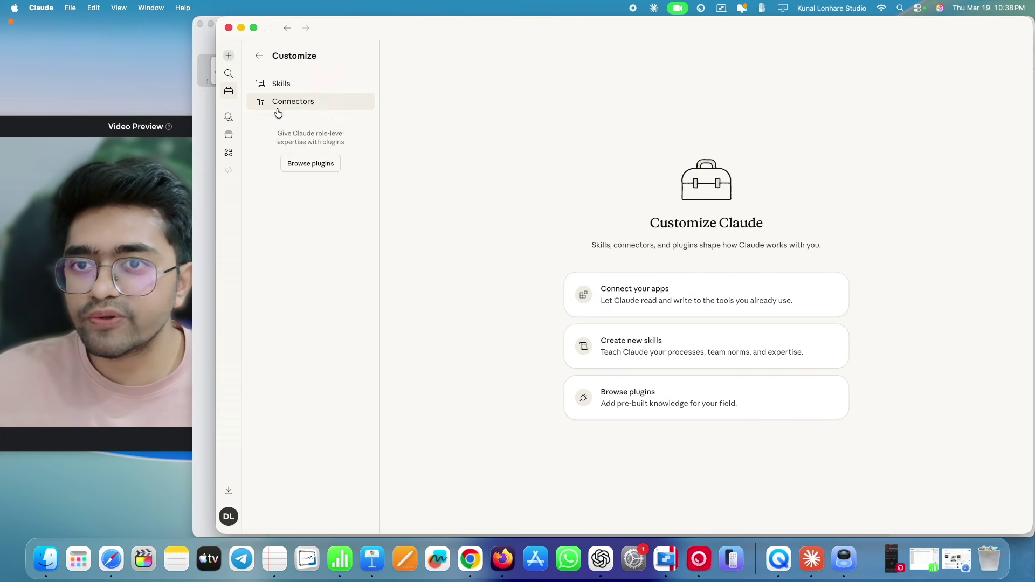
{"action": "left_click", "coordinate": [313, 103]}
{"action": "left_click", "coordinate": [552, 57]}
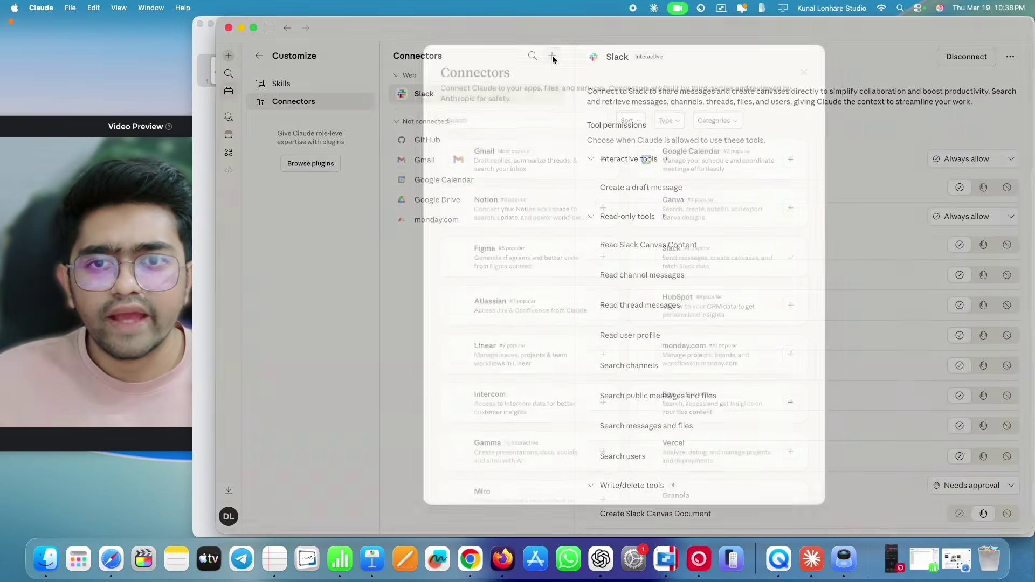
{"action": "left_click", "coordinate": [551, 117]}
{"action": "type", "text": "docs"}
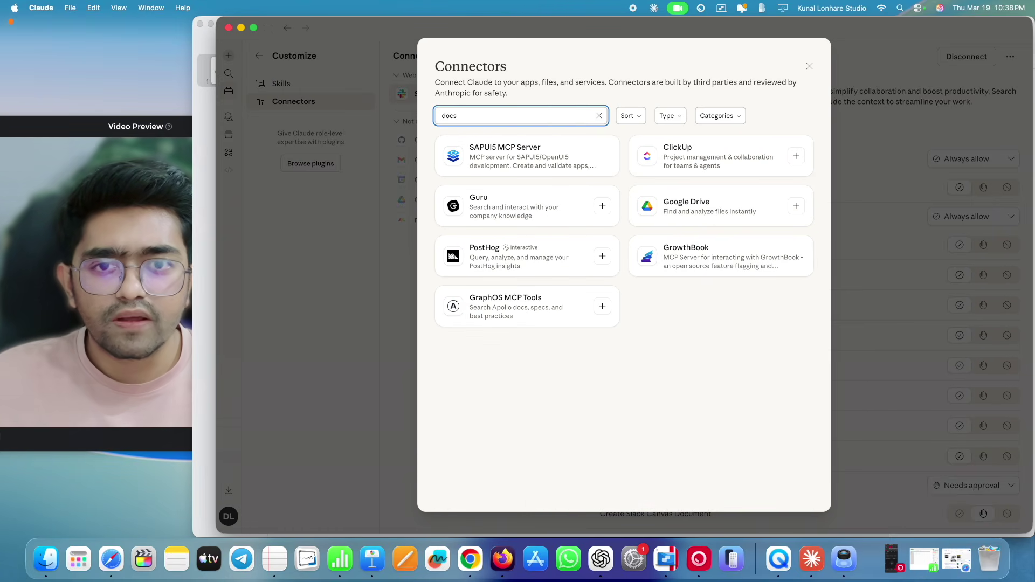
{"action": "key", "text": "super+a"}
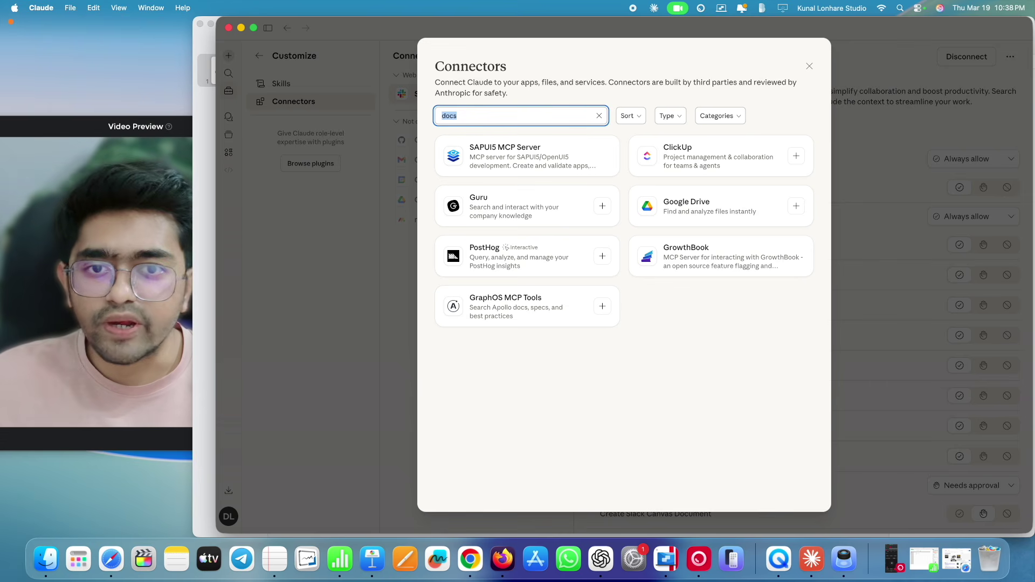
{"action": "key", "text": "BackSpace"}
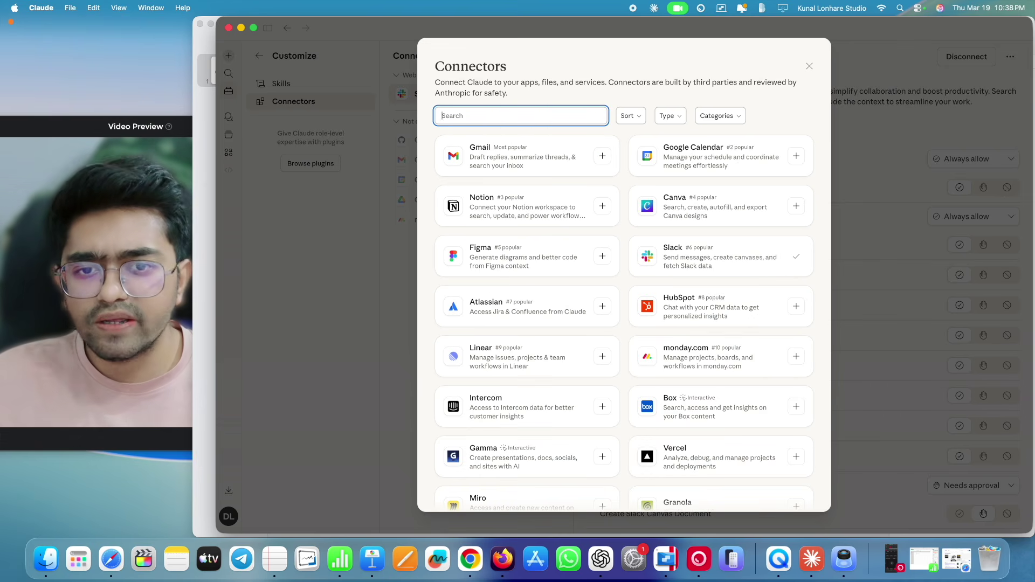
- Search the connector directory for "not", clear the search, close the directory, and minimize the Claude window
{"action": "type", "text": "not"}
{"action": "key", "text": "super+a"}
{"action": "key", "text": "BackSpace"}
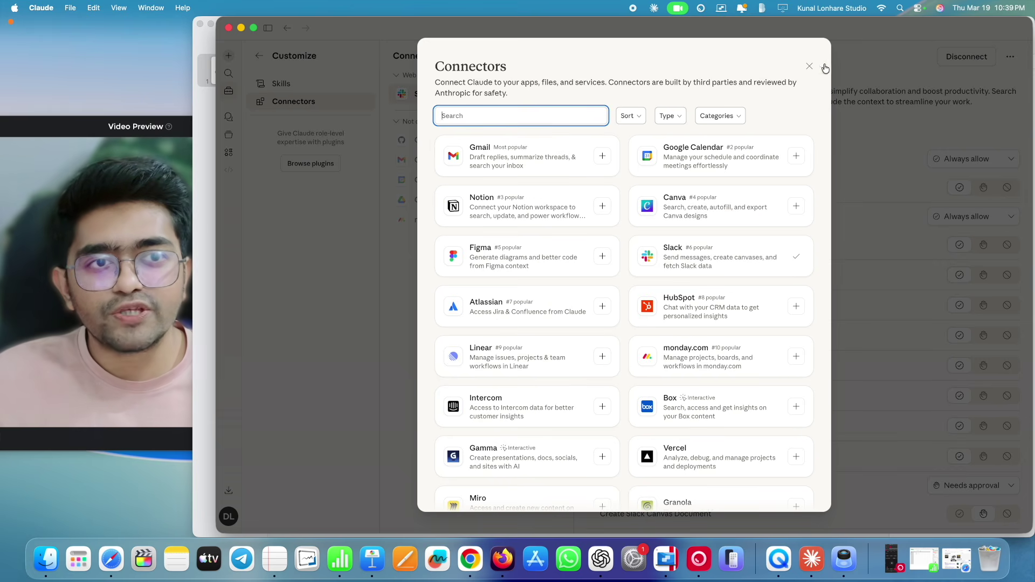
{"action": "left_click", "coordinate": [810, 65]}
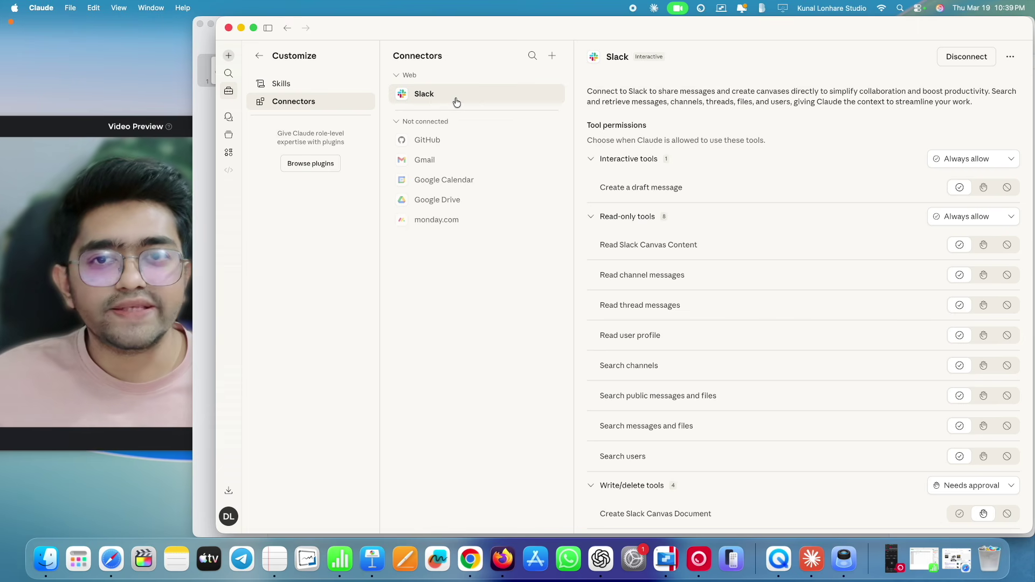
{"action": "left_click", "coordinate": [239, 27]}
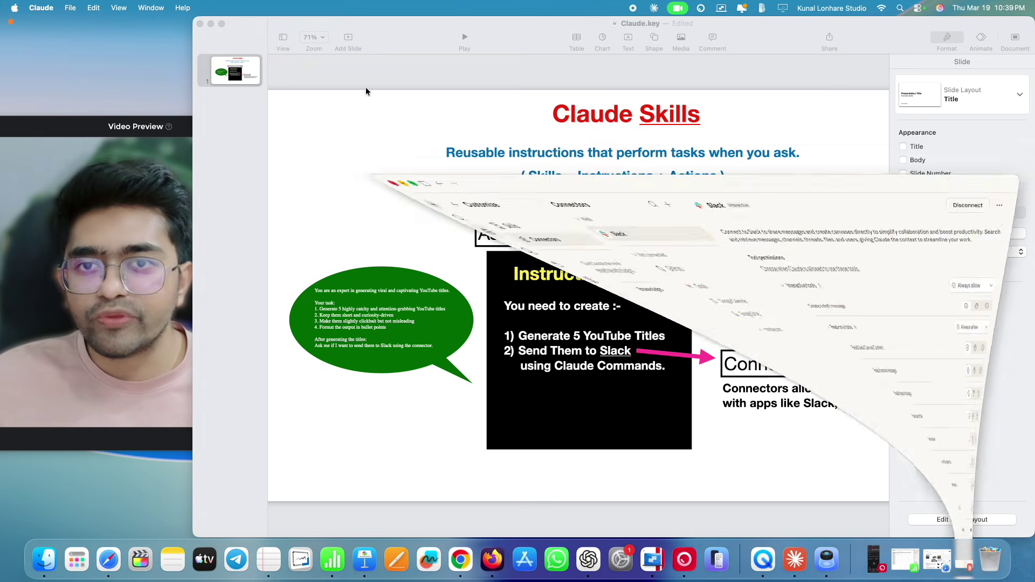
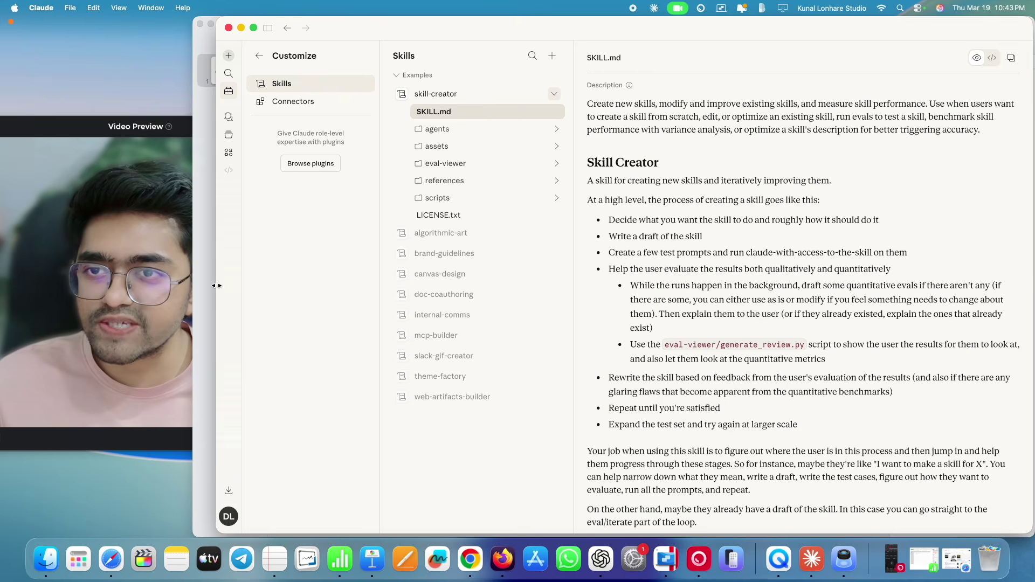
- Check the Claude Skills slide in Keynote, return to Claude to view the algorithmic-art example's SKILL.md, and collapse the example skills
{"action": "left_click", "coordinate": [205, 283]}
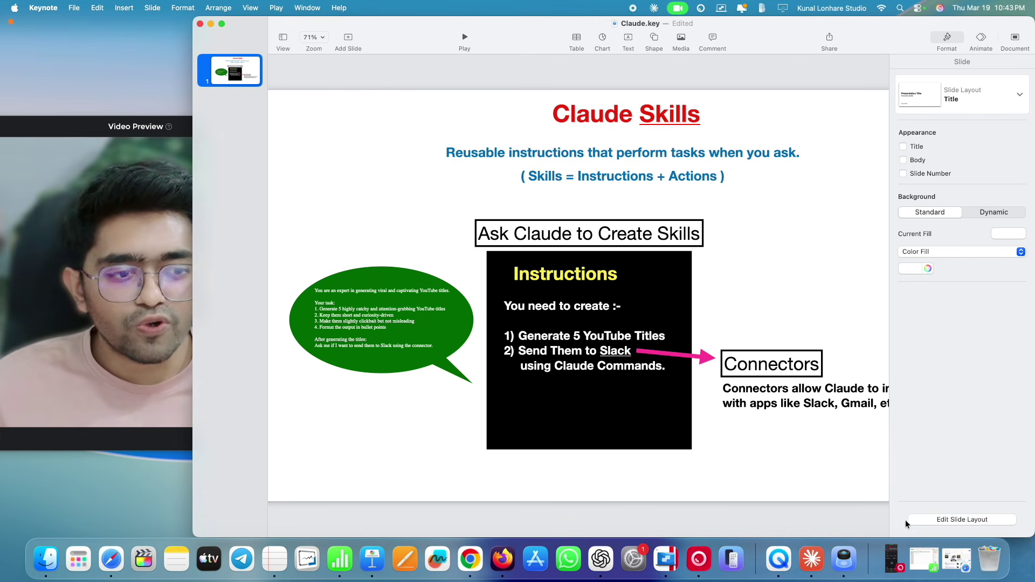
{"action": "left_click", "coordinate": [820, 561]}
{"action": "left_click", "coordinate": [460, 238]}
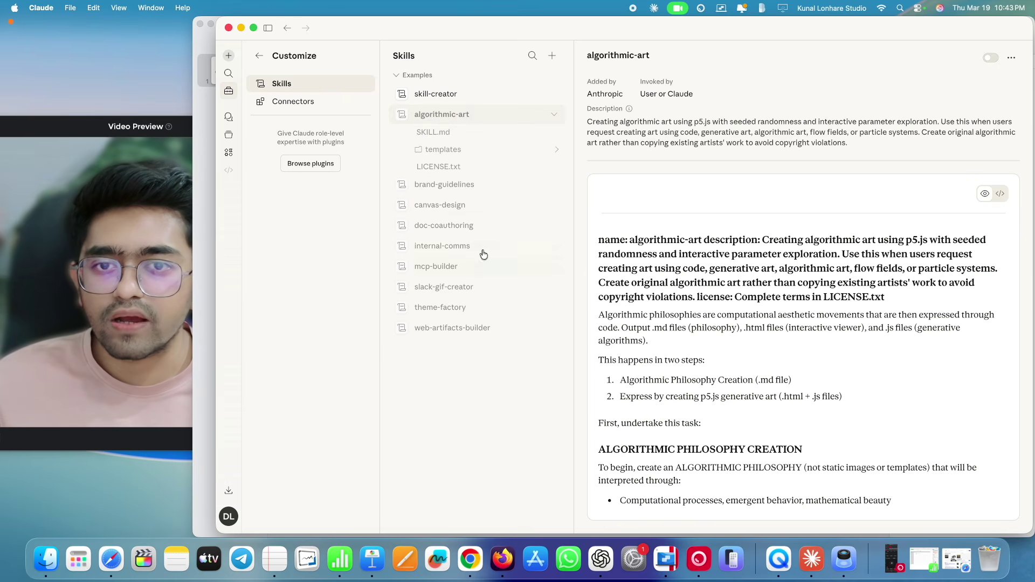
{"action": "left_click", "coordinate": [446, 138]}
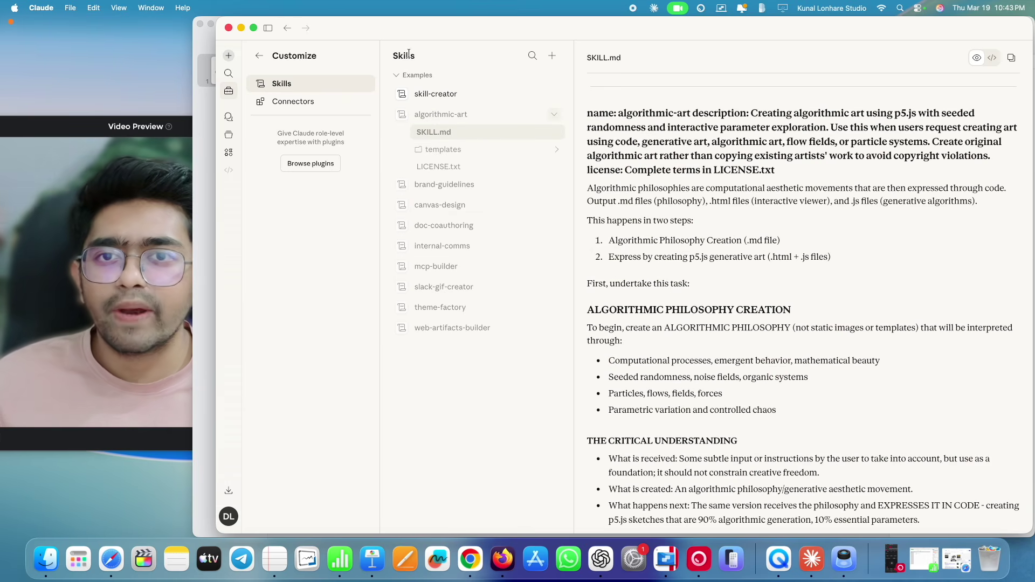
{"action": "left_click", "coordinate": [402, 75]}
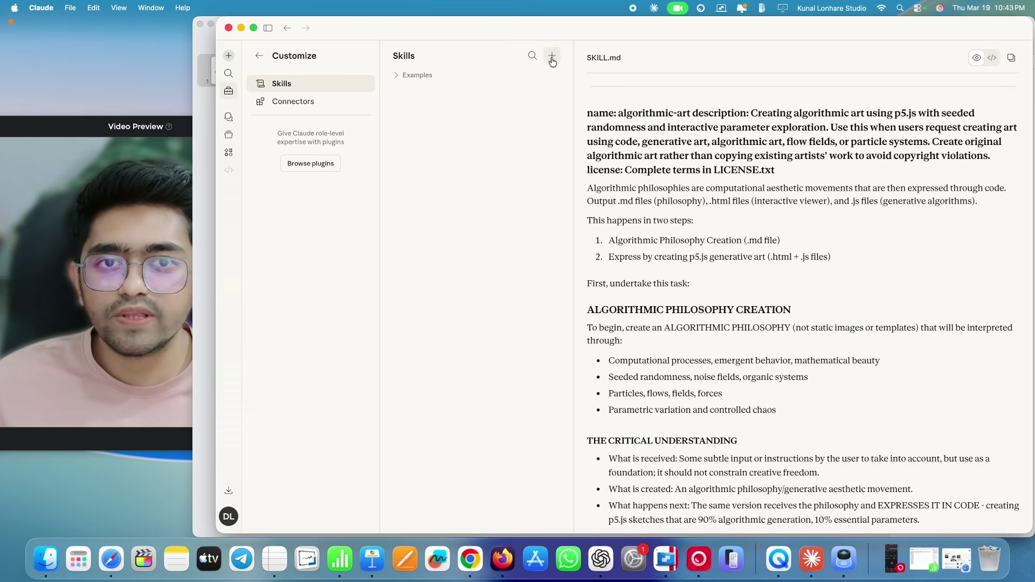
{"action": "left_click", "coordinate": [531, 55]}
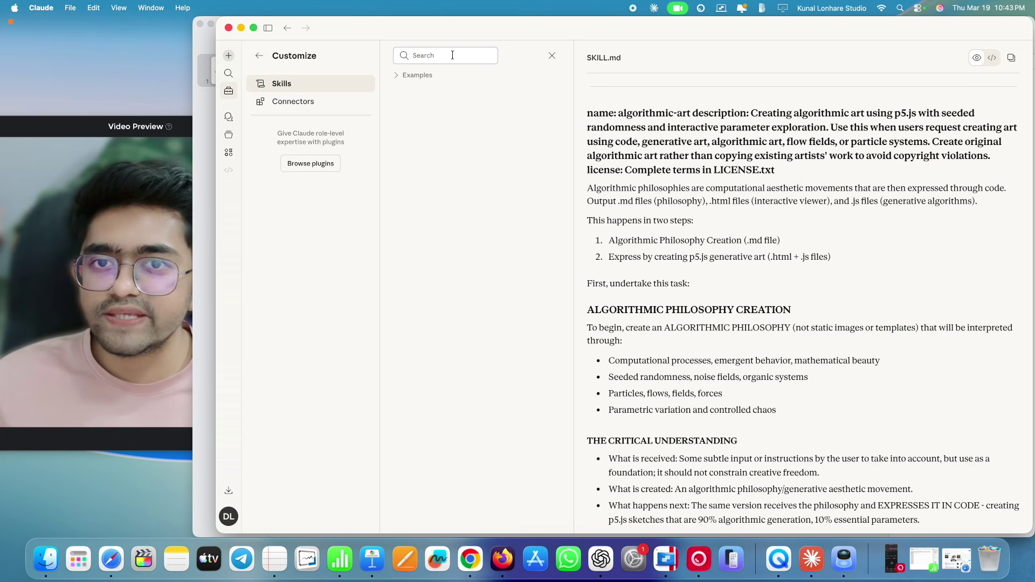
{"action": "left_click", "coordinate": [553, 56]}
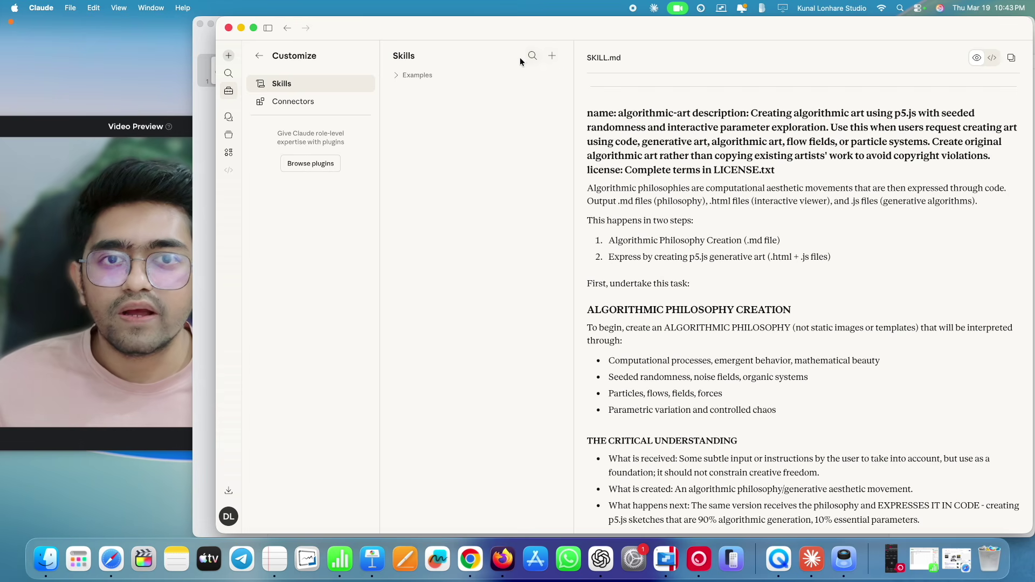
- Start creating a new skill with Claude by sending the prefilled skill-creator prompt, and highlight its question about what the skill should do
{"action": "left_click", "coordinate": [553, 57]}
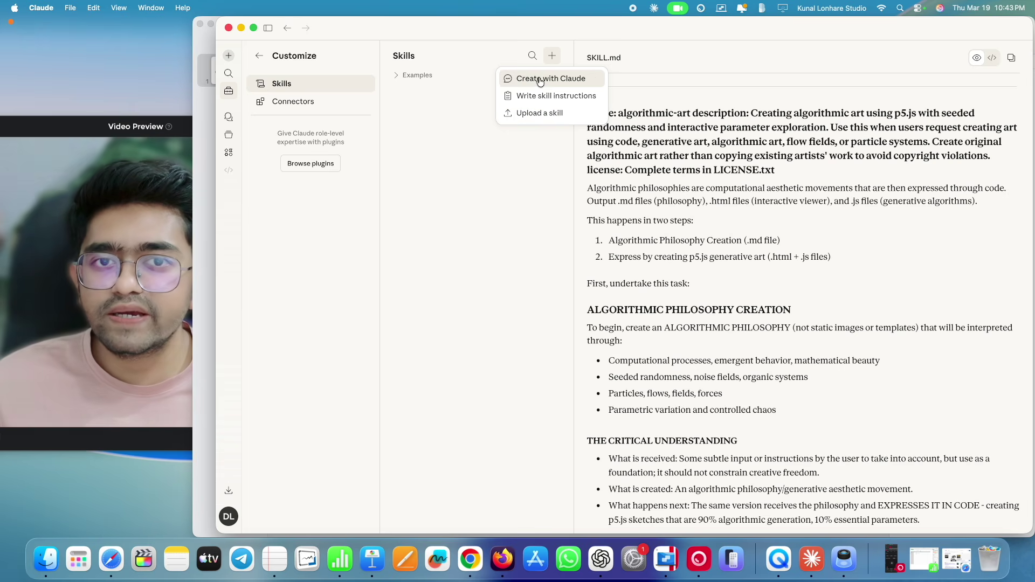
{"action": "left_click", "coordinate": [571, 85]}
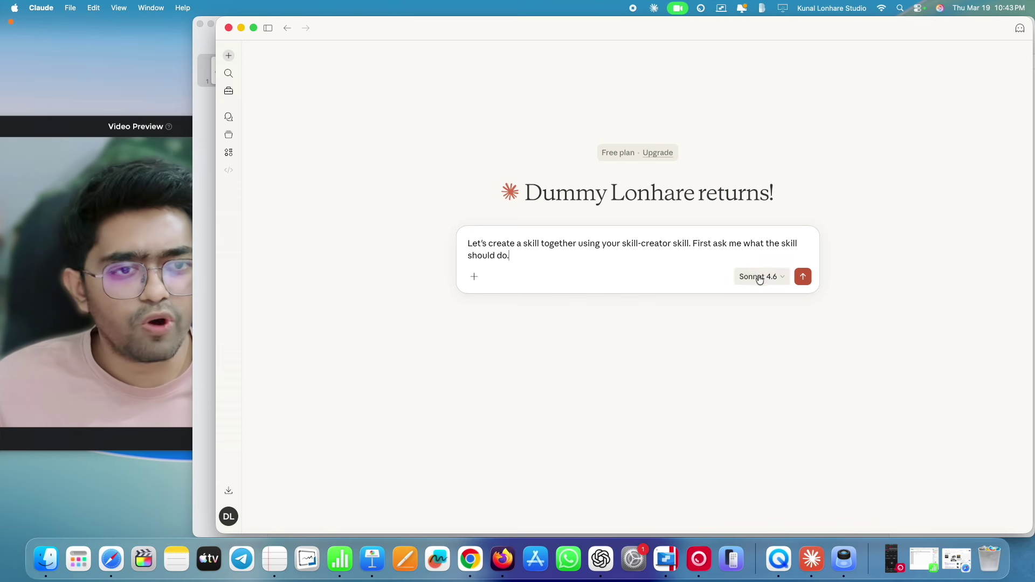
{"action": "left_click", "coordinate": [802, 277]}
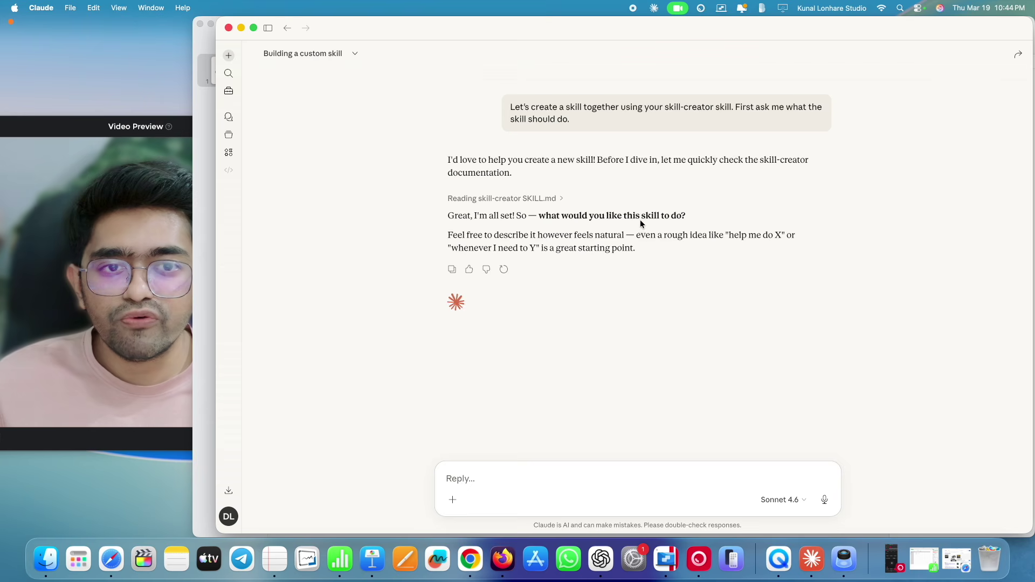
{"action": "left_click_drag", "start_coordinate": [611, 215], "coordinate": [697, 211]}
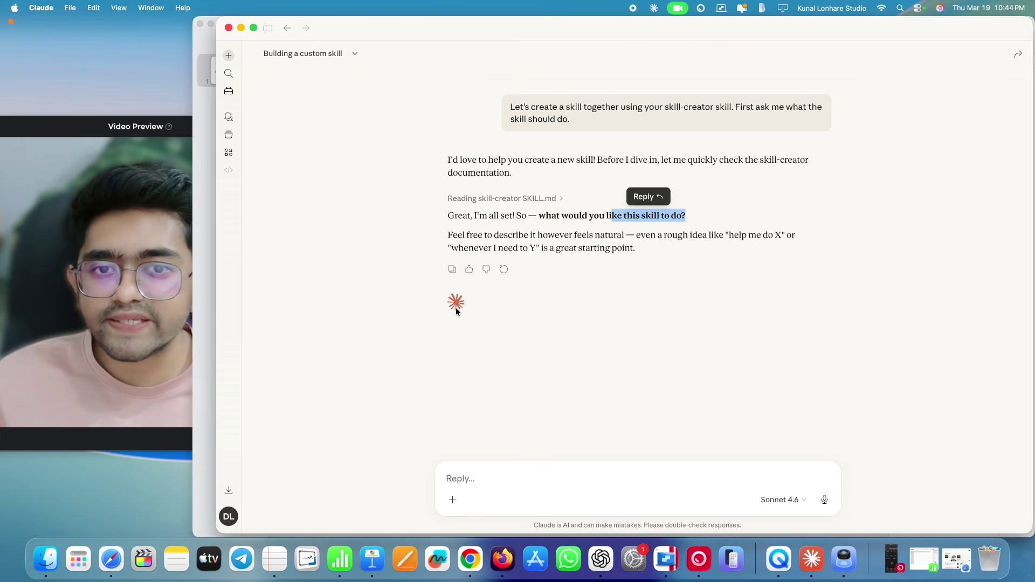
{"action": "left_click", "coordinate": [381, 331]}
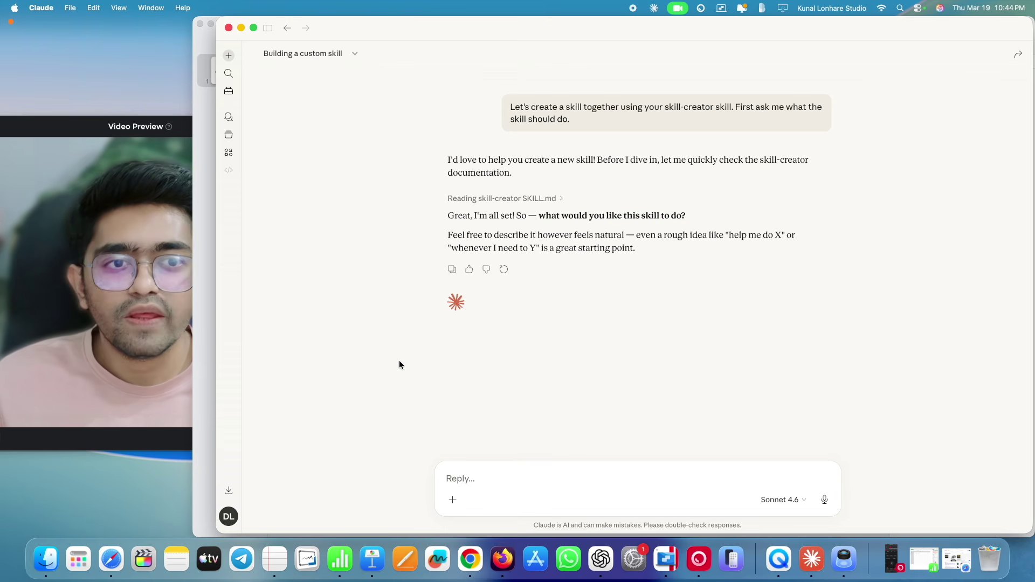
- Switch to Keynote and copy all the YouTube title instructions from the green speech bubble
{"action": "left_click", "coordinate": [206, 358]}
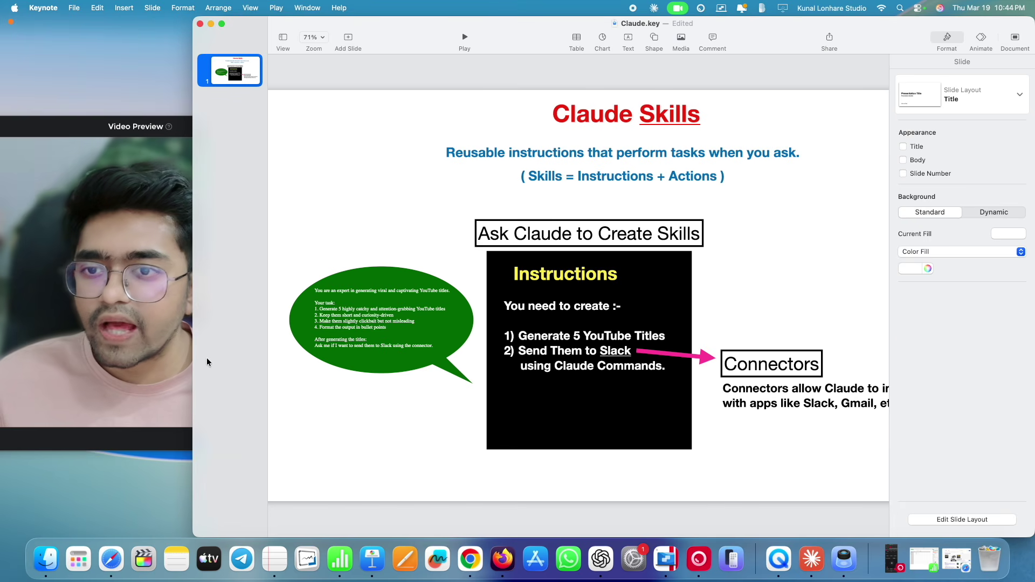
{"action": "double_click", "coordinate": [346, 345]}
{"action": "key", "text": "super+a"}
{"action": "key", "text": "super+c"}
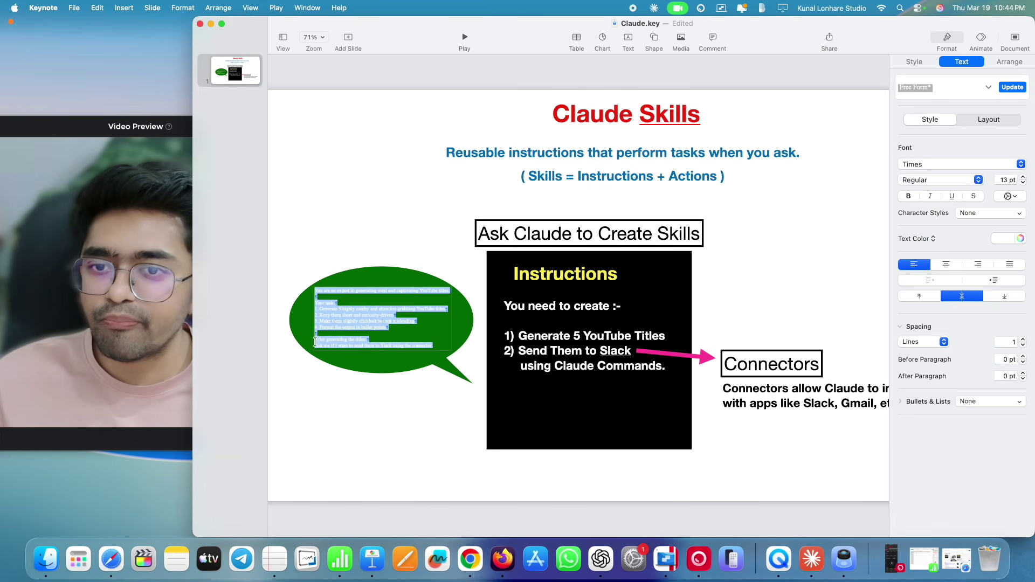
{"action": "left_click", "coordinate": [299, 373]}
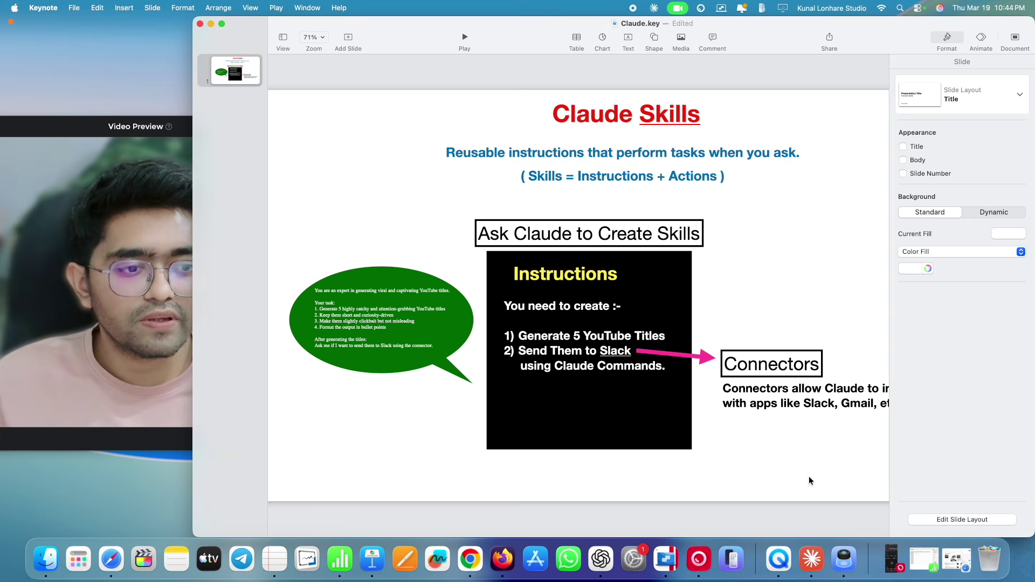
- Switch back to Claude, paste the YouTube title instructions into the reply, and highlight the part about sending the titles to Slack
{"action": "left_click", "coordinate": [812, 559]}
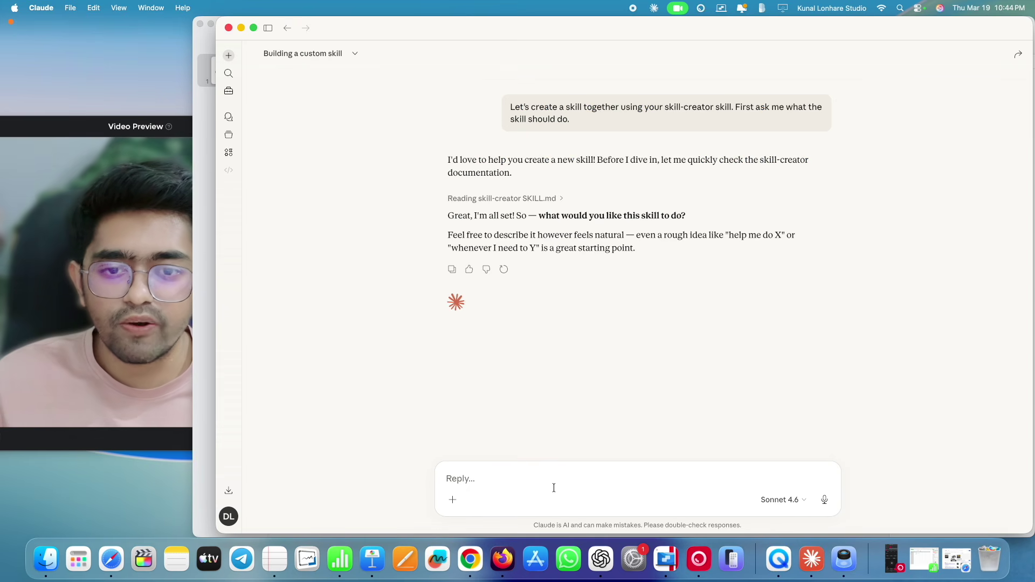
{"action": "key", "text": "super+v"}
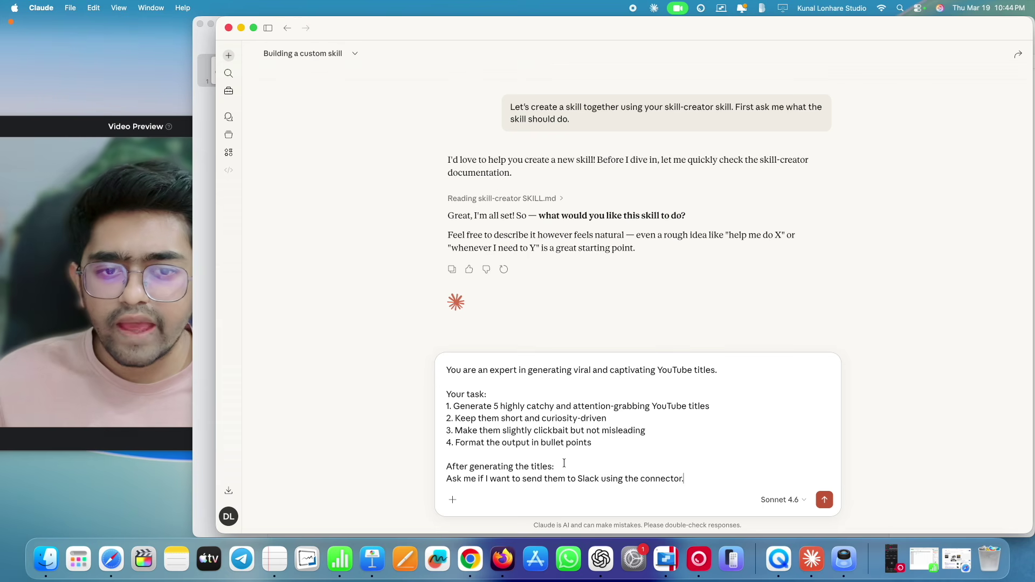
{"action": "left_click_drag", "start_coordinate": [689, 474], "coordinate": [443, 465]}
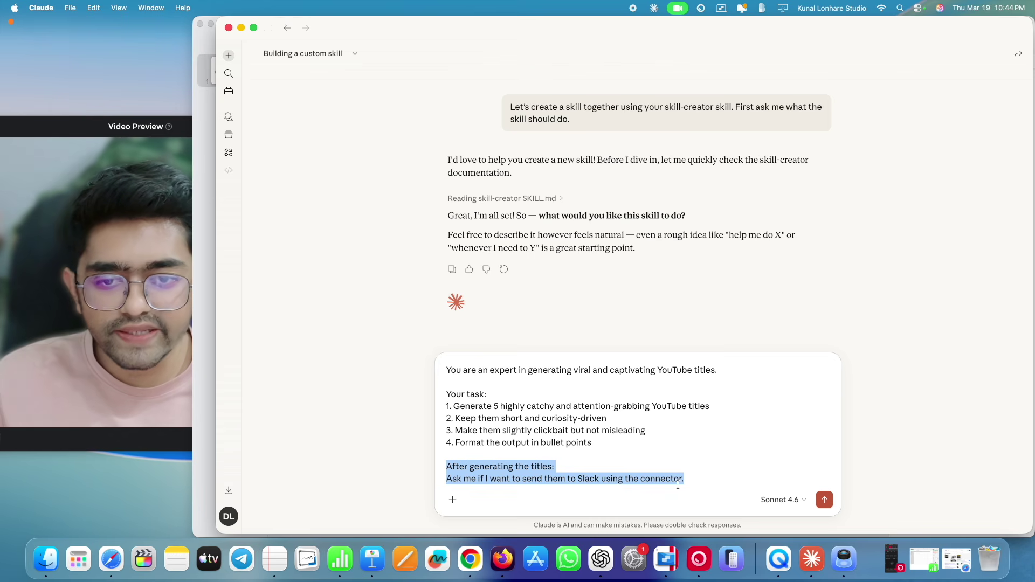
{"action": "left_click", "coordinate": [687, 479]}
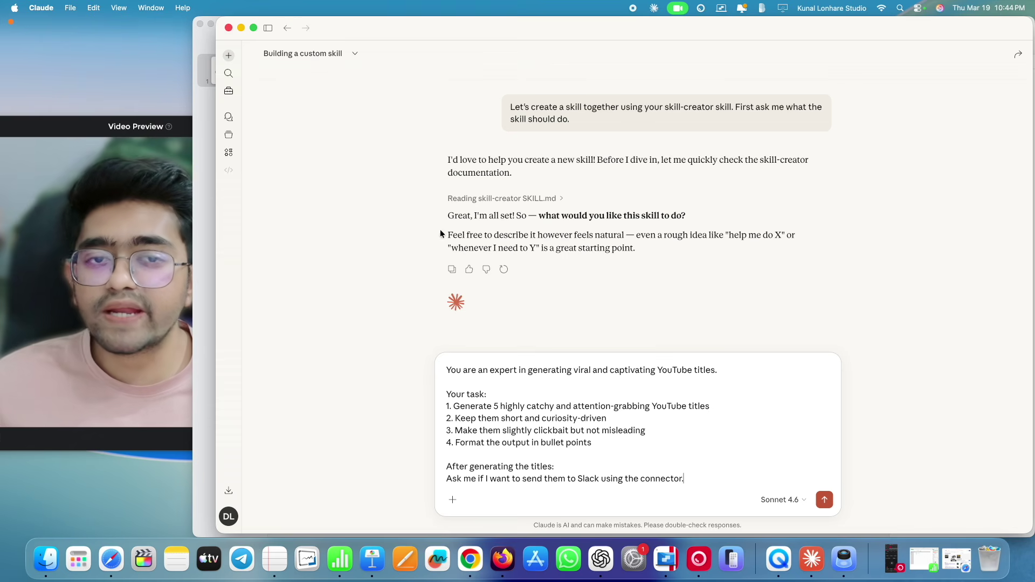
- Circle "skill" in the first chat message and draw a circled 1 beside the conversation as screen annotations, and clear them
{"action": "key", "text": "ctrl+a"}
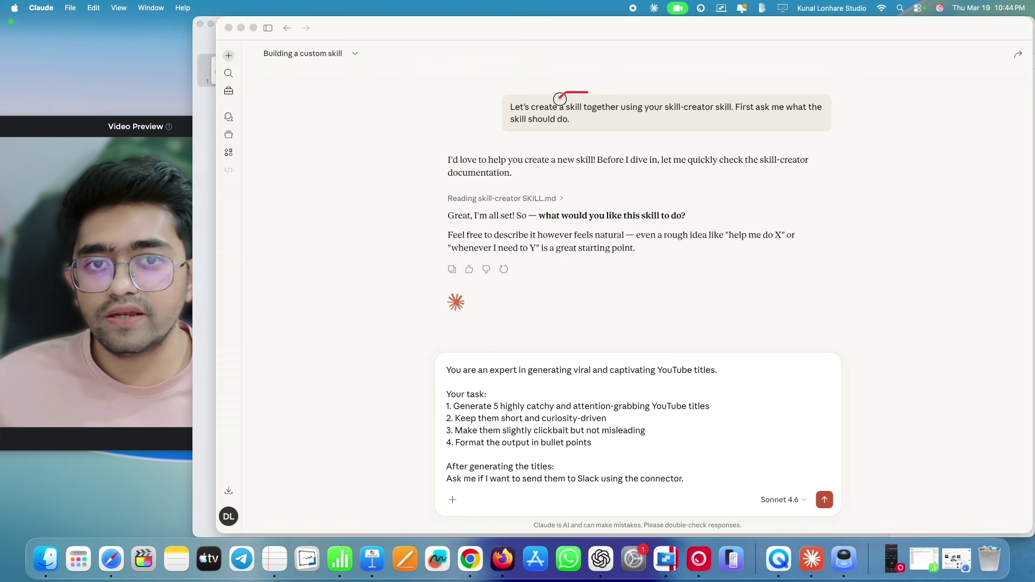
{"action": "left_click_drag", "start_coordinate": [600, 97], "coordinate": [594, 86]}
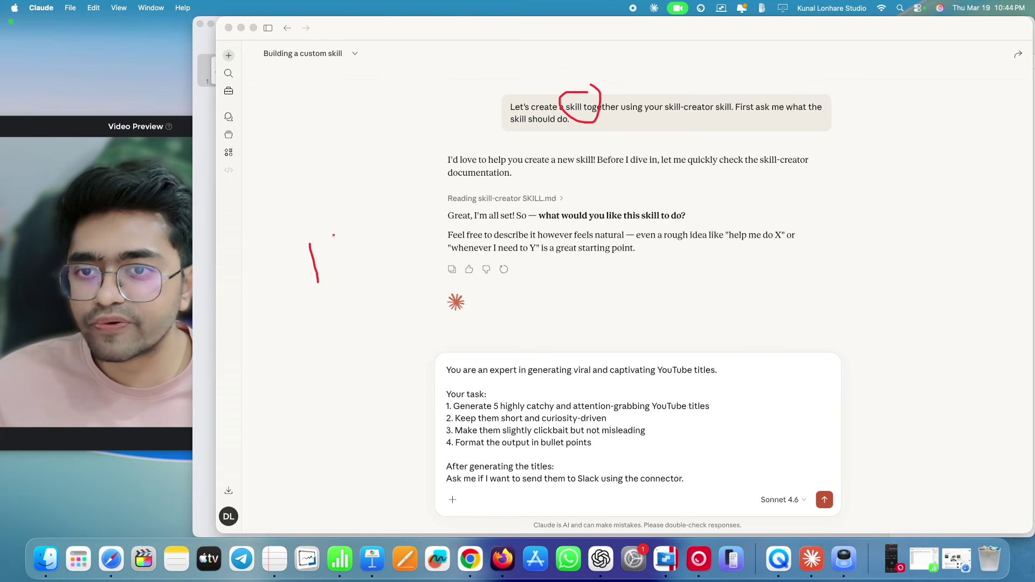
{"action": "mouse_move", "coordinate": [284, 244]}
{"action": "left_mouse_down"}
{"action": "mouse_move", "coordinate": [349, 231]}
{"action": "mouse_move", "coordinate": [296, 218]}
{"action": "left_mouse_up"}
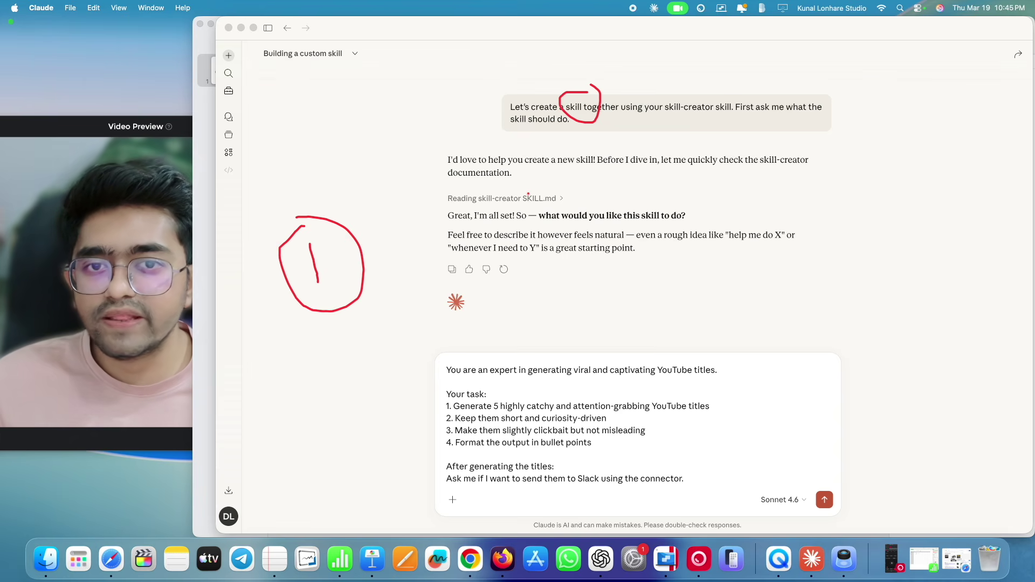
{"action": "key", "text": "Escape"}
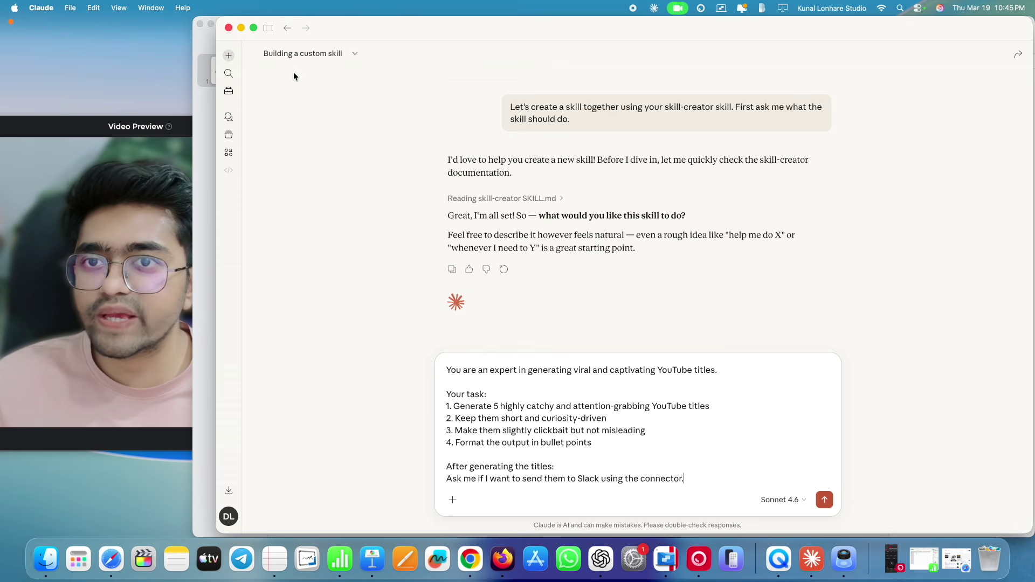
- Circle the chat title "Building a custom skill" as a screen annotation, clear it, and send the pasted YouTube title instructions
{"action": "key", "text": "ctrl+shift+a"}
{"action": "mouse_move", "coordinate": [303, 63]}
{"action": "left_mouse_down"}
{"action": "mouse_move", "coordinate": [323, 28]}
{"action": "mouse_move", "coordinate": [253, 67]}
{"action": "left_mouse_up"}
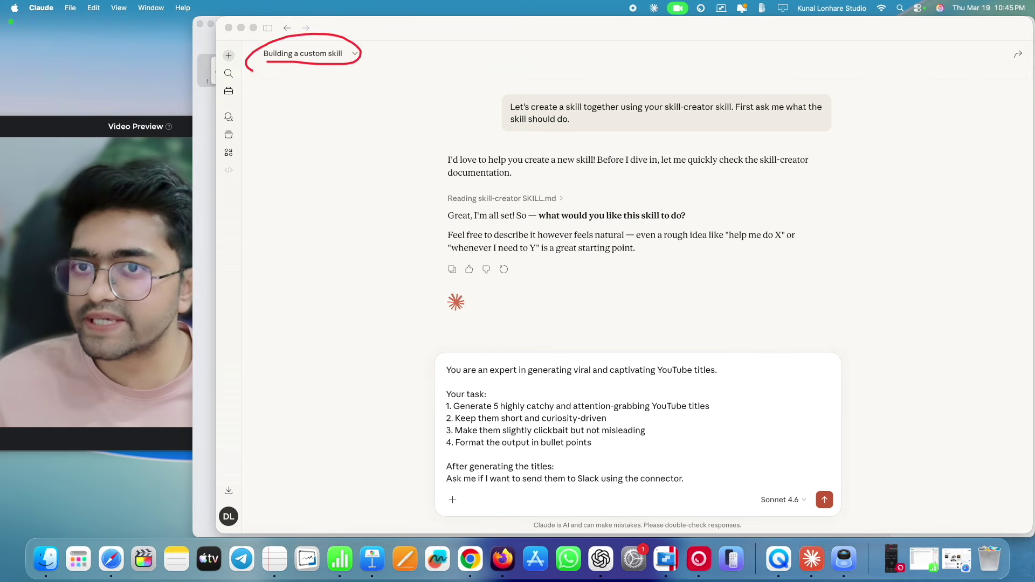
{"action": "key", "text": "Escape"}
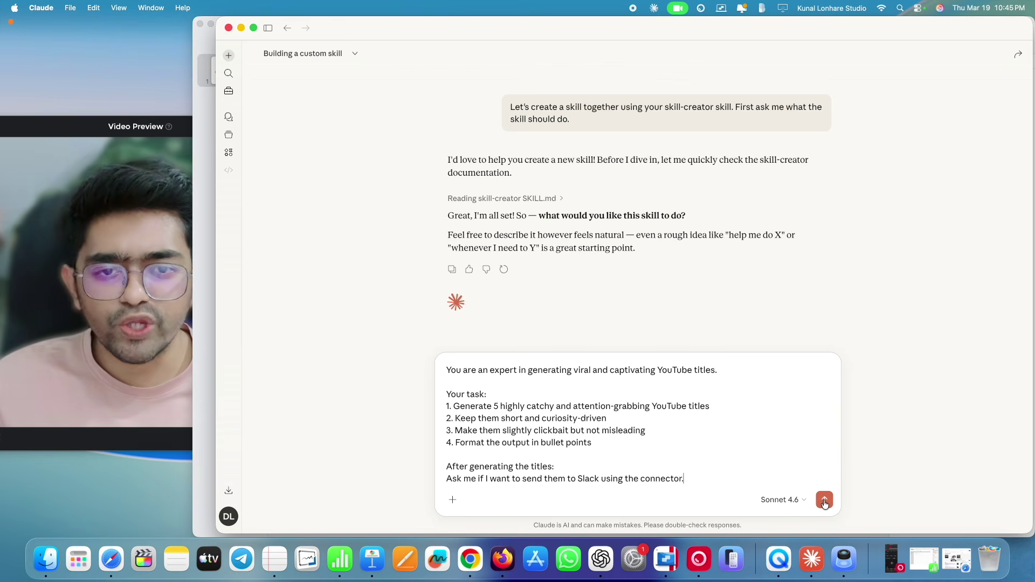
{"action": "left_click", "coordinate": [824, 500]}
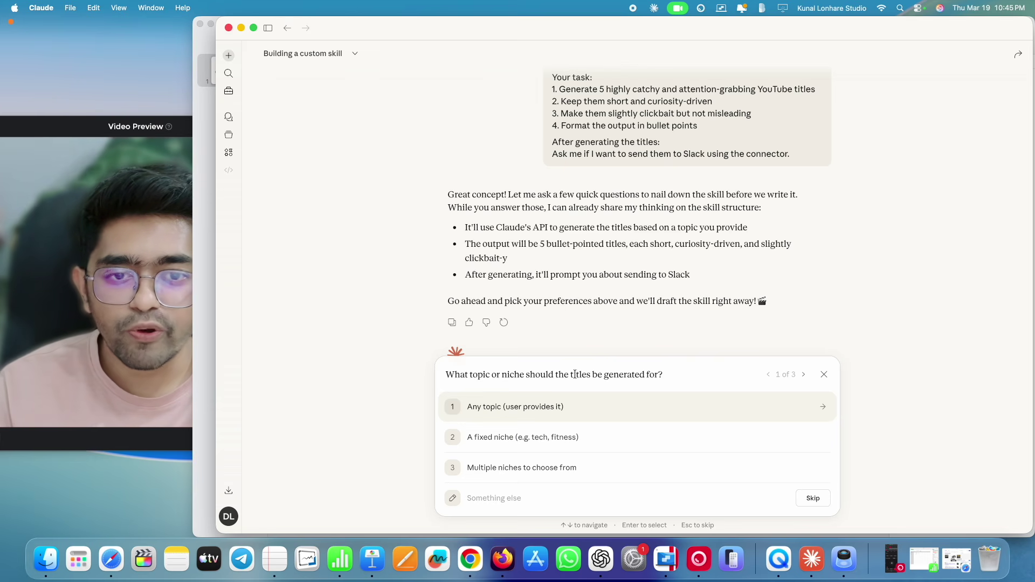
- Answer the skill questions with "Any topic (user provides it)", "Yes, always ask about Slack" and "Use numbers (e.g. '5 reasons...')", and submit them
{"action": "left_click", "coordinate": [519, 412]}
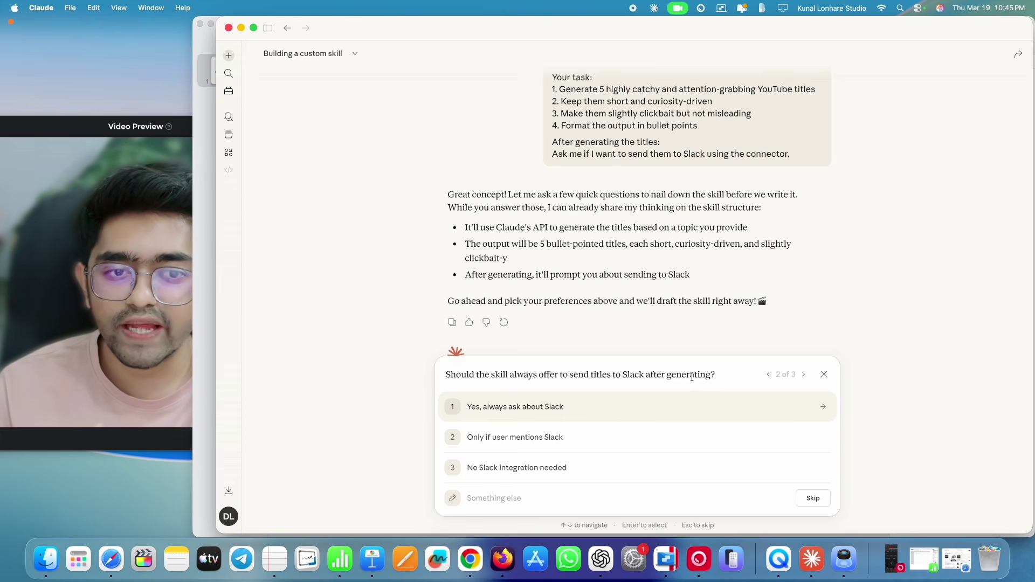
{"action": "left_click", "coordinate": [539, 408]}
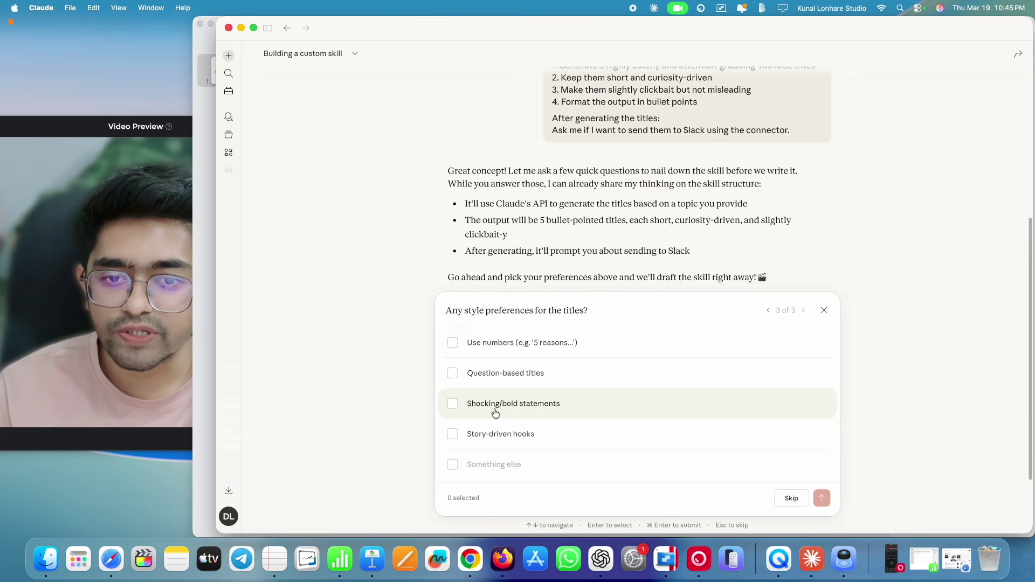
{"action": "left_click", "coordinate": [488, 345]}
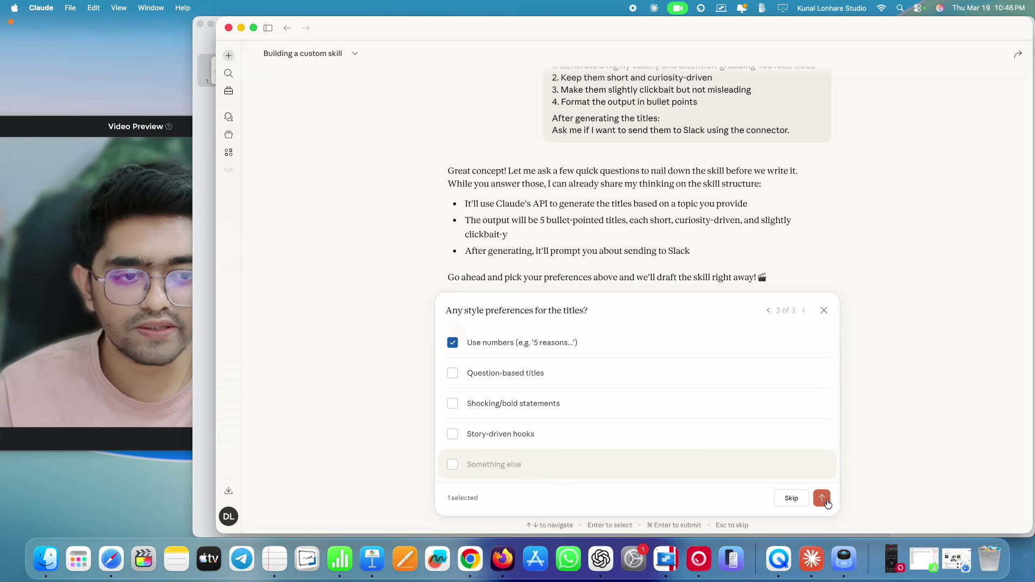
{"action": "left_click", "coordinate": [821, 499]}
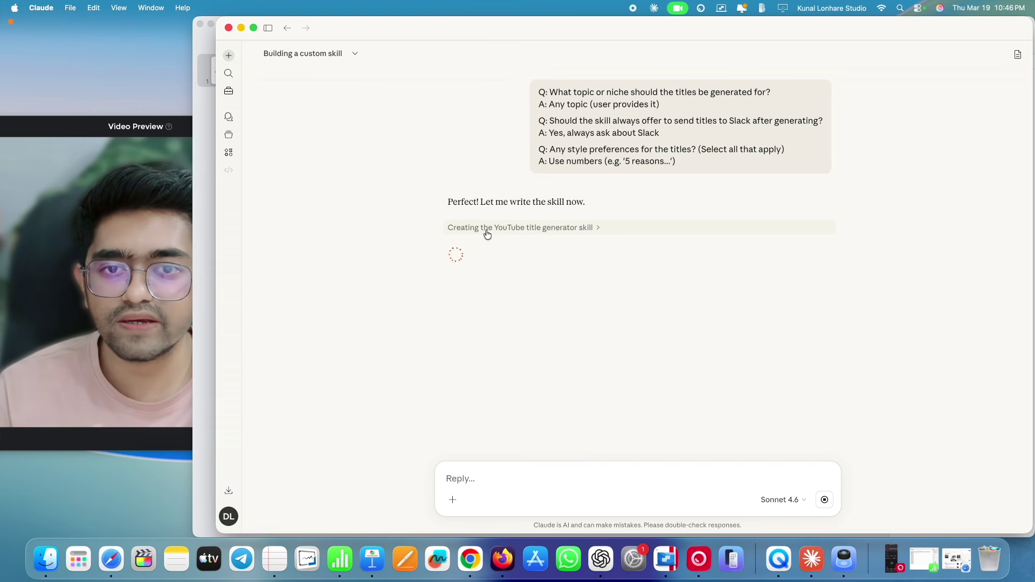
- Inspect the details of the YouTube title generator skill's creation and highlight the sentence about packaging the skill for installation
{"action": "left_click", "coordinate": [583, 228]}
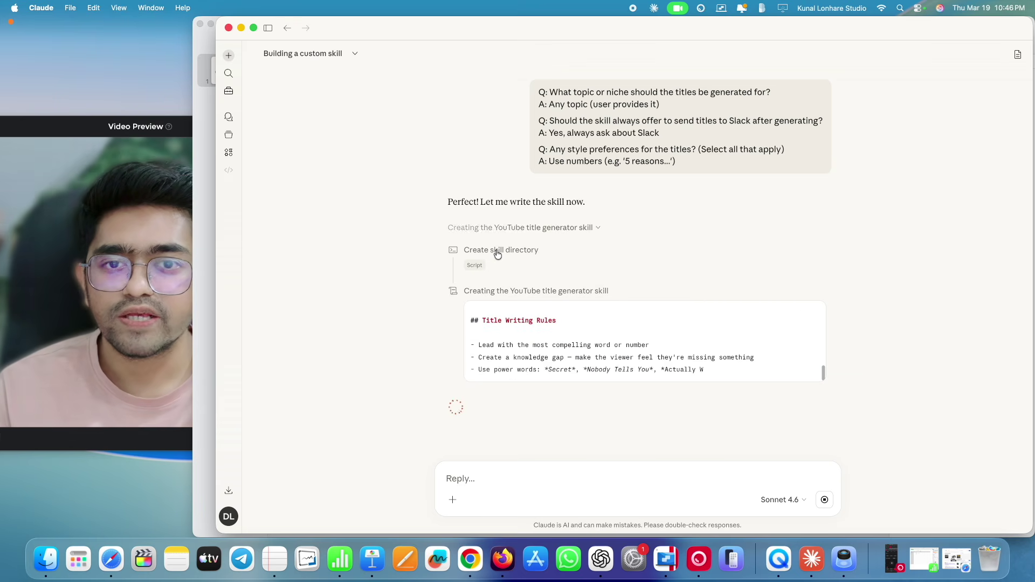
{"action": "left_click", "coordinate": [509, 231]}
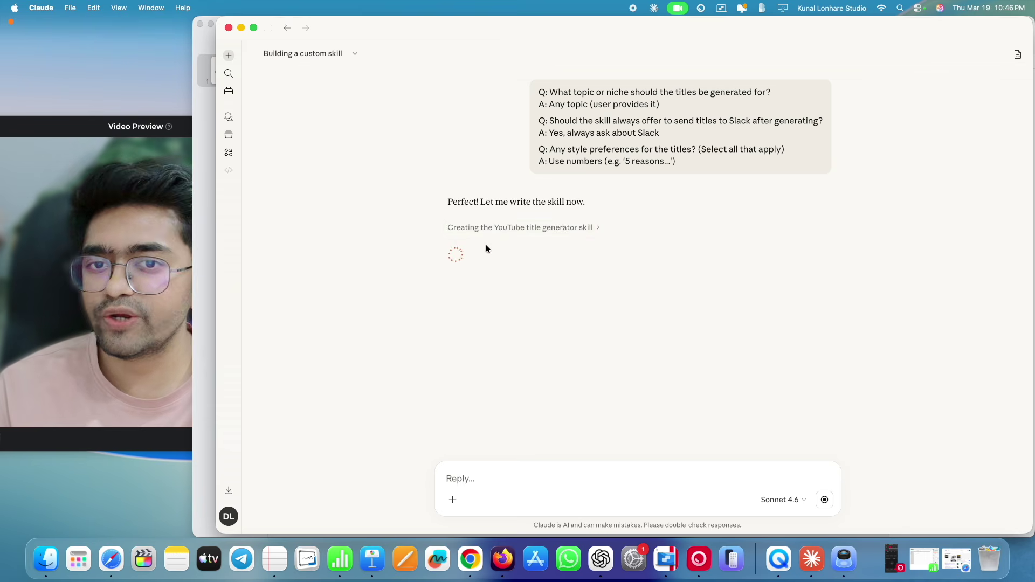
{"action": "left_click", "coordinate": [586, 230]}
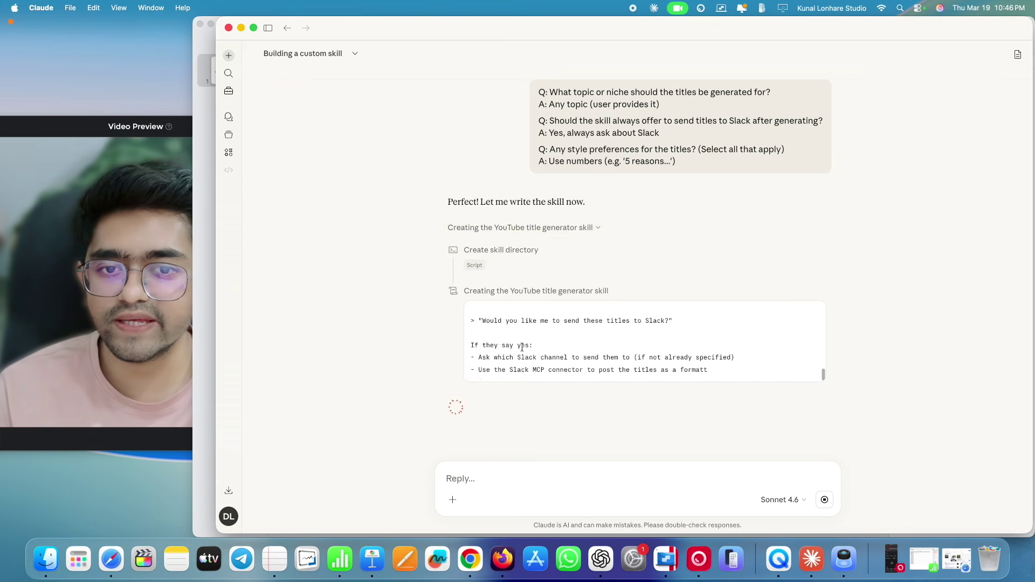
{"action": "left_click", "coordinate": [552, 228]}
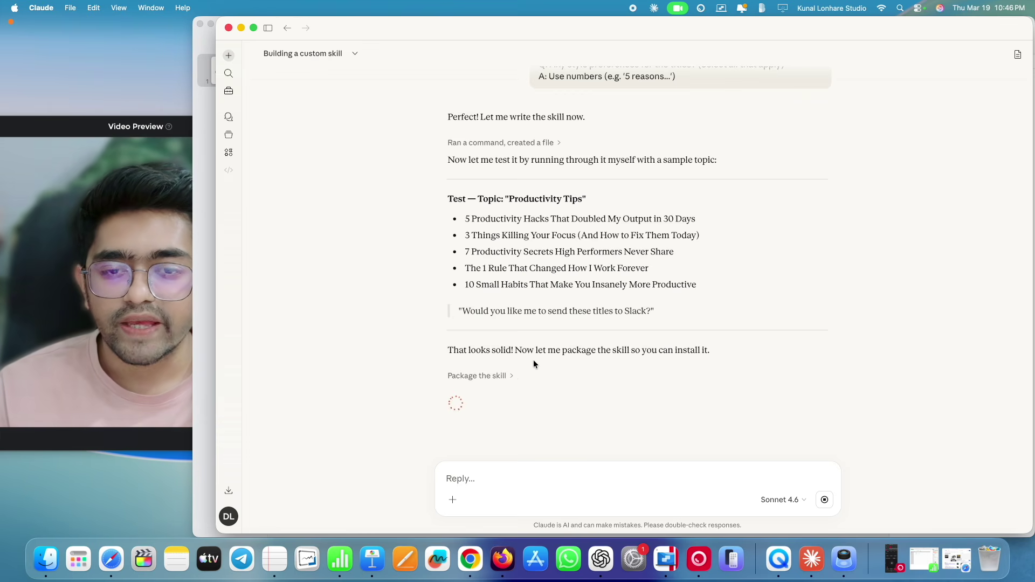
{"action": "left_click_drag", "start_coordinate": [491, 350], "coordinate": [718, 347]}
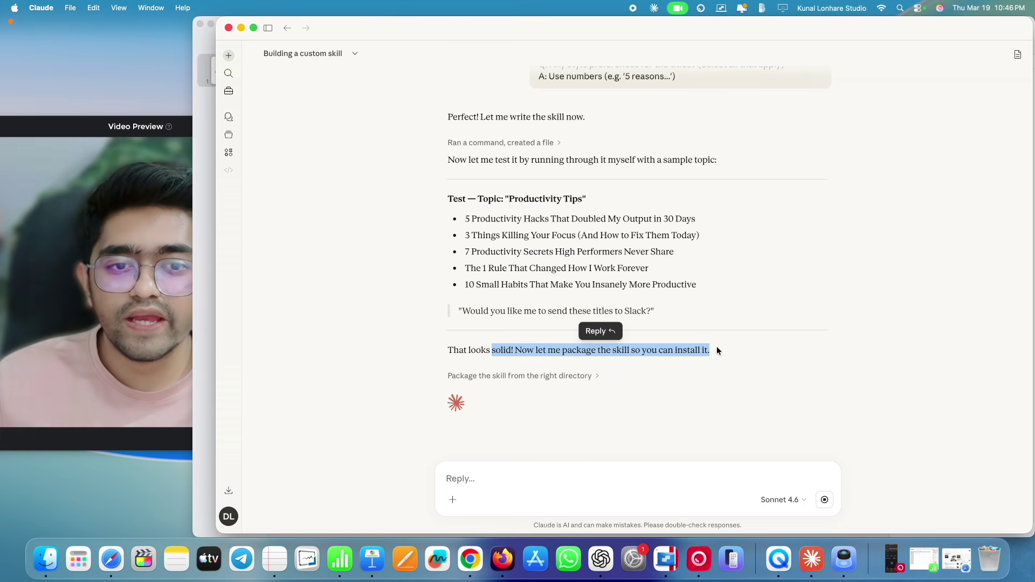
{"action": "left_click", "coordinate": [718, 349]}
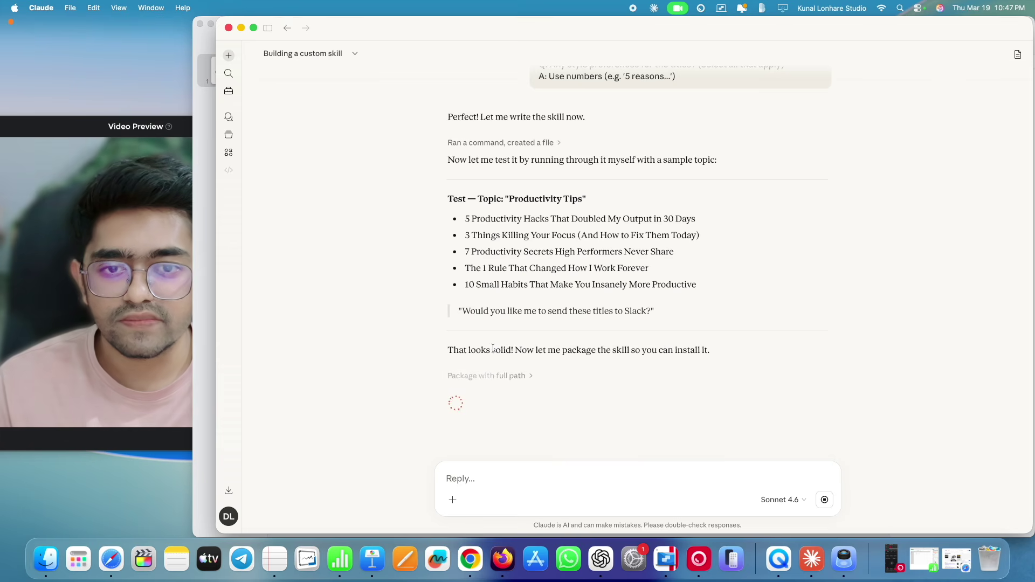
{"action": "triple_click", "coordinate": [526, 356]}
{"action": "left_click", "coordinate": [380, 341]}
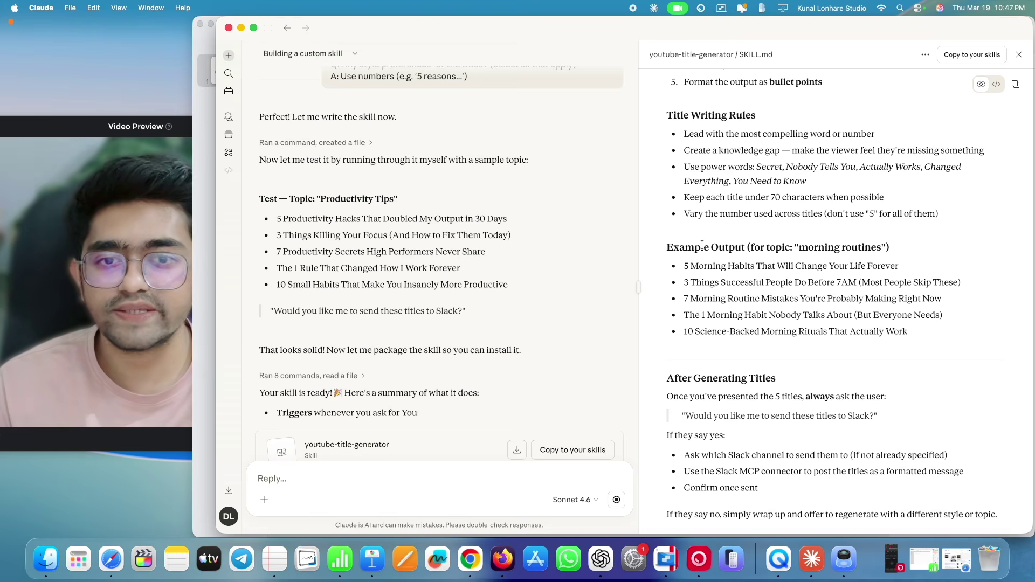
- Review the generated SKILL.md of youtube-title-generator, from its description and task to the Slack follow-up instructions
{"action": "scroll", "coordinate": [665, 231], "scroll_direction": "up", "scroll_amount": 5}
{"action": "scroll", "coordinate": [702, 245], "scroll_direction": "down", "scroll_amount": 5}
{"action": "scroll", "coordinate": [728, 162], "scroll_direction": "up", "scroll_amount": 5}
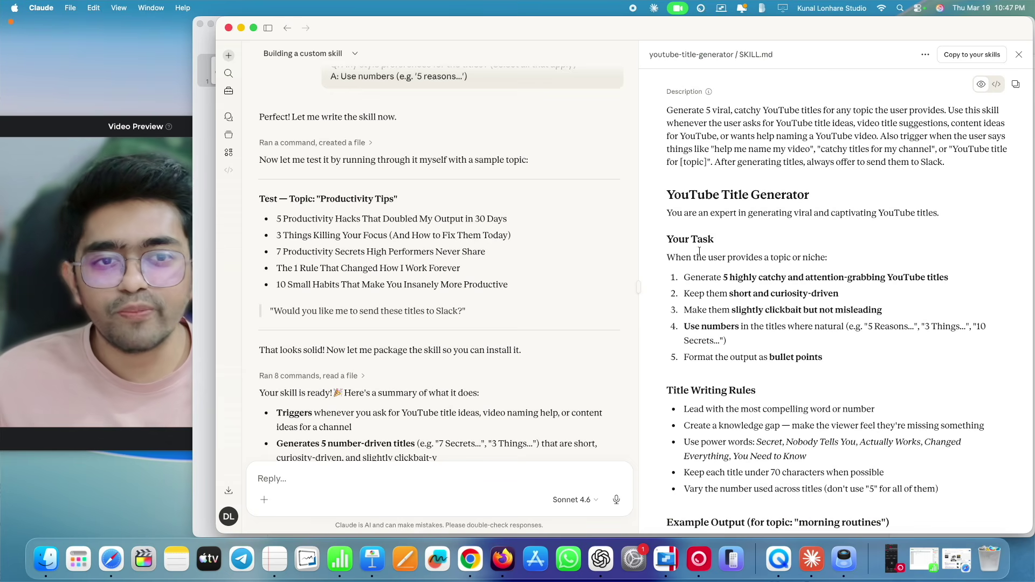
{"action": "scroll", "coordinate": [699, 251], "scroll_direction": "down", "scroll_amount": 5}
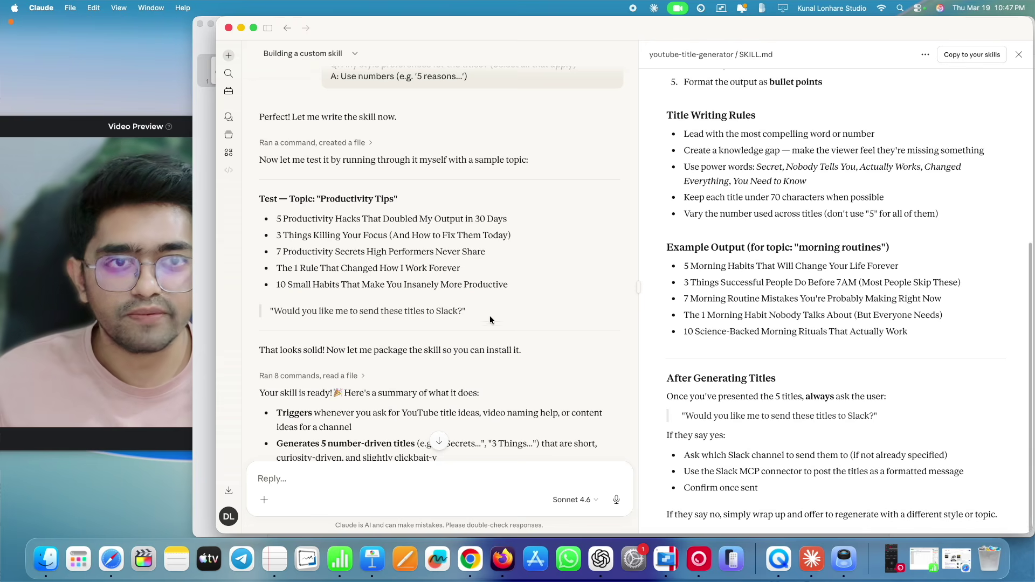
- Save youtube-title-generator.skill to the Downloads folder and copy the skill to the personal skills
{"action": "scroll", "coordinate": [490, 319], "scroll_direction": "down", "scroll_amount": 5}
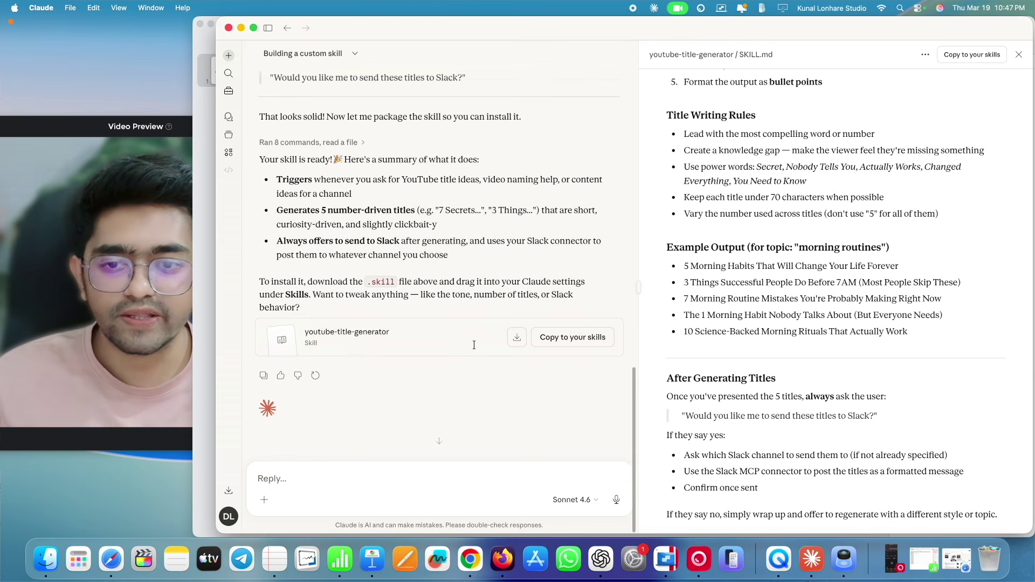
{"action": "left_click", "coordinate": [519, 343]}
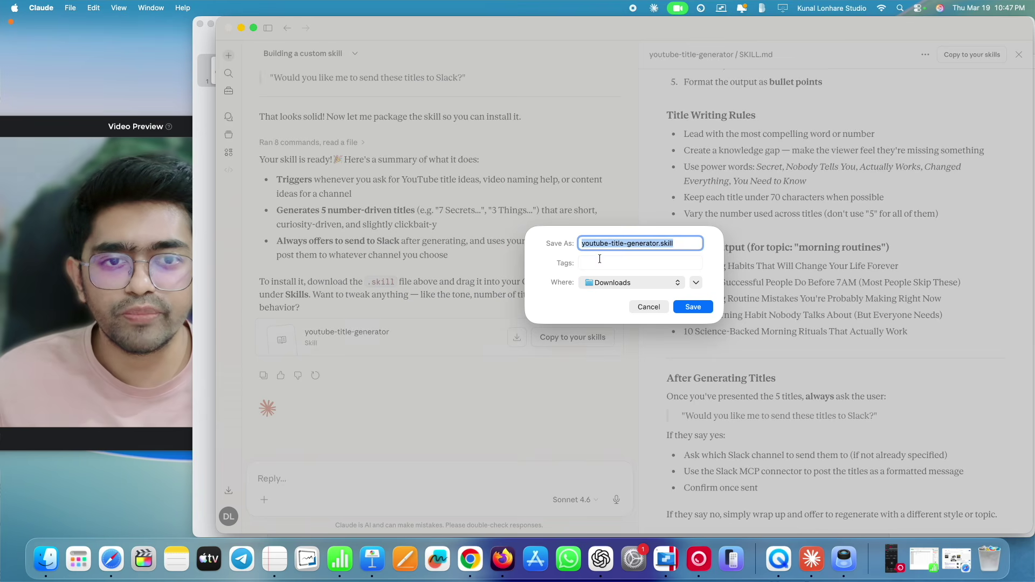
{"action": "left_click", "coordinate": [694, 307]}
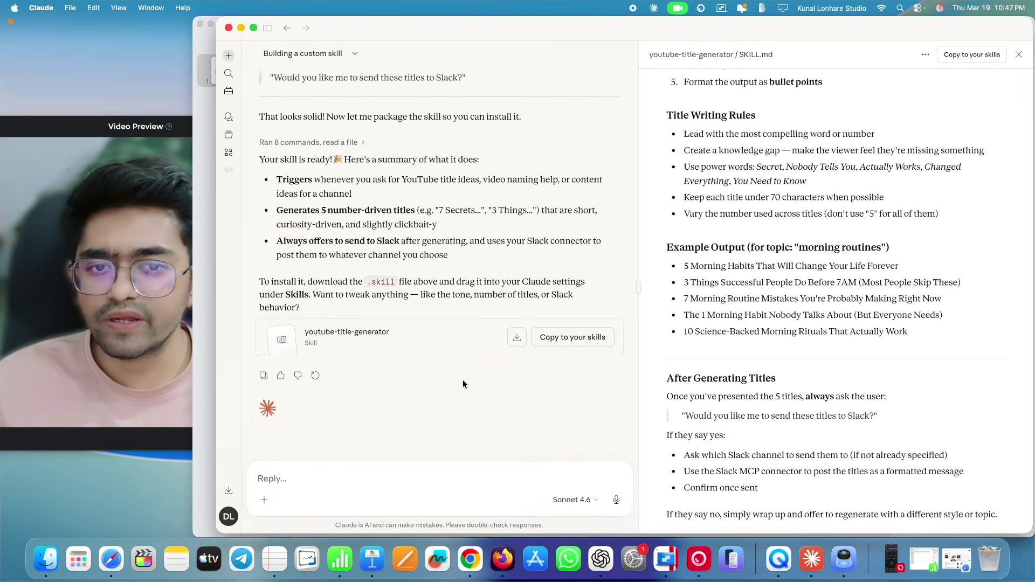
{"action": "left_click", "coordinate": [576, 338]}
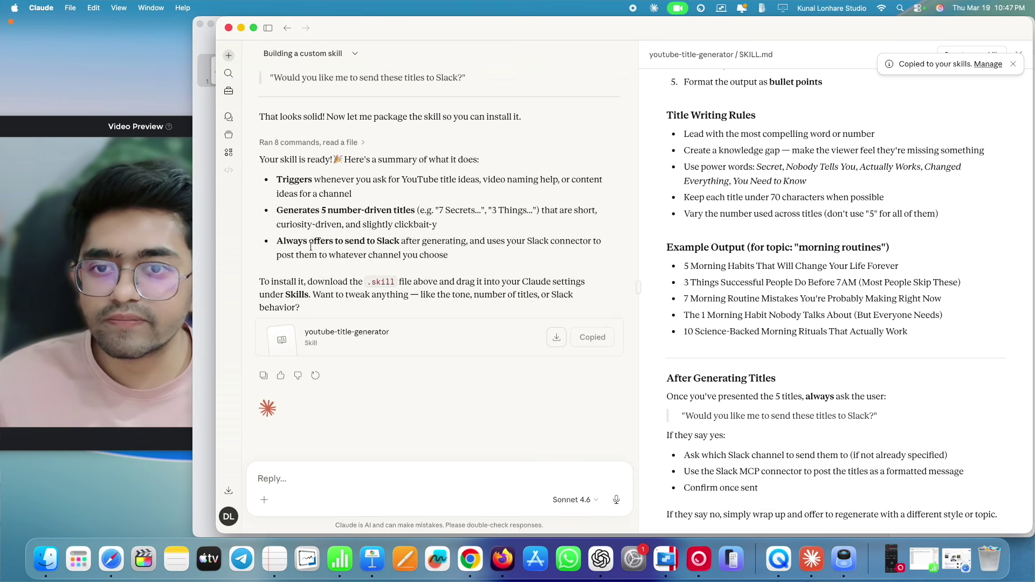
- Show the skills list in the Customize area and mark the youtube-title-generator entry with a screen annotation
{"action": "left_click", "coordinate": [230, 92]}
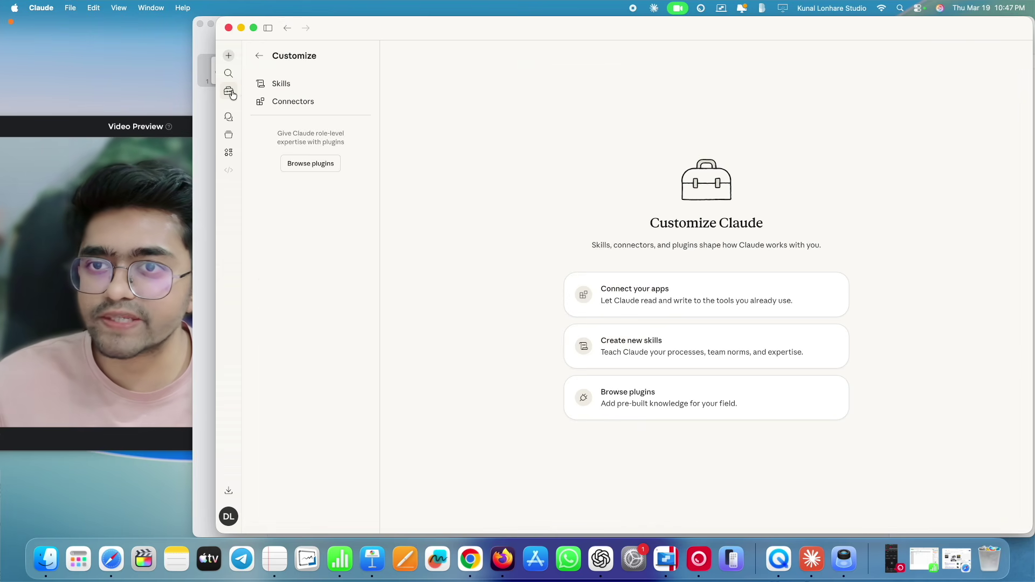
{"action": "left_click", "coordinate": [300, 88]}
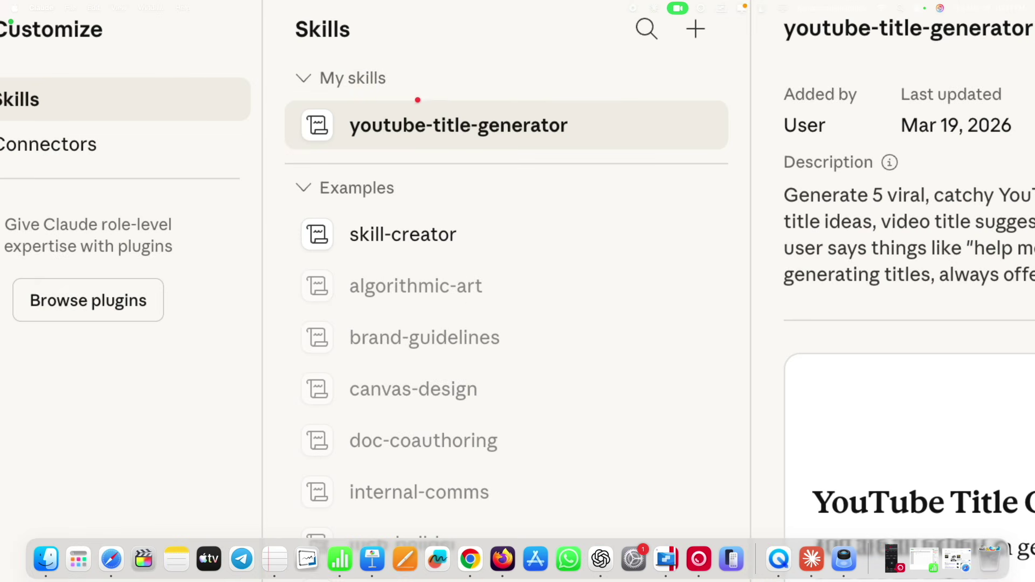
{"action": "mouse_move", "coordinate": [418, 100]}
{"action": "left_mouse_down"}
{"action": "mouse_move", "coordinate": [335, 111]}
{"action": "mouse_move", "coordinate": [652, 155]}
{"action": "mouse_move", "coordinate": [386, 108]}
{"action": "left_mouse_up"}
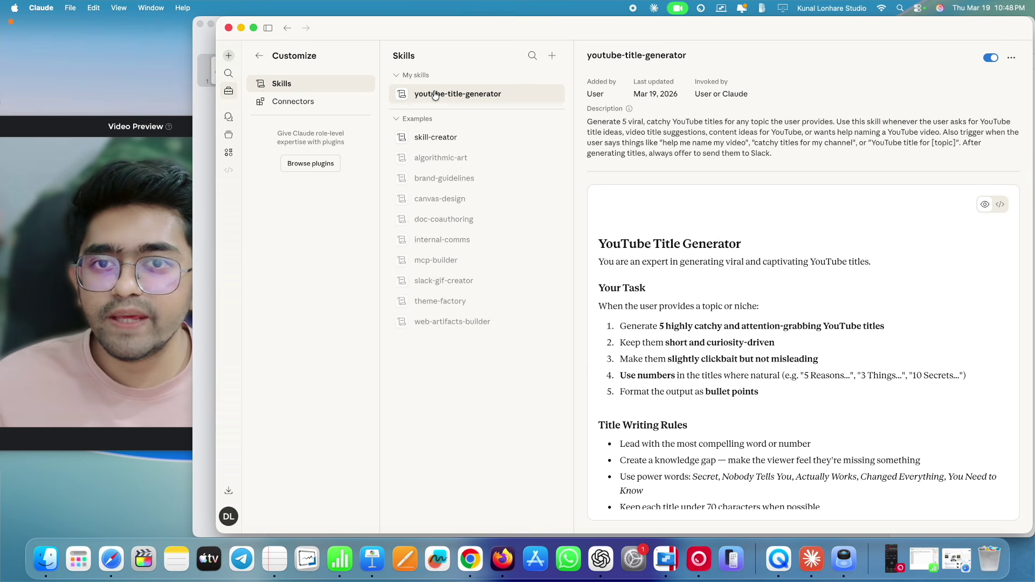
- Copy the skill name youtube-title-generator from its details heading and look through the skill's instructions
{"action": "triple_click", "coordinate": [435, 95]}
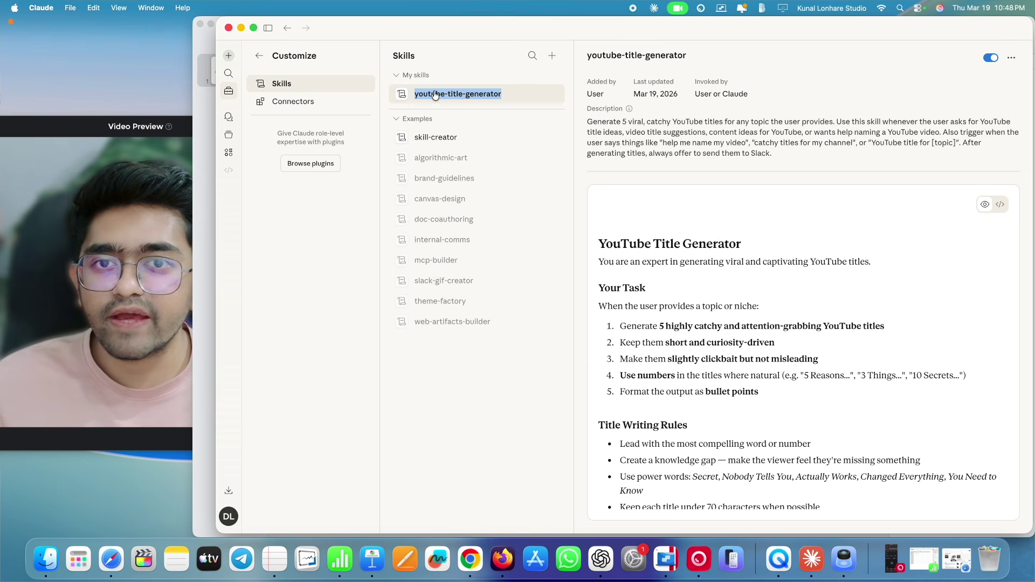
{"action": "triple_click", "coordinate": [639, 55]}
{"action": "key", "text": "super+c"}
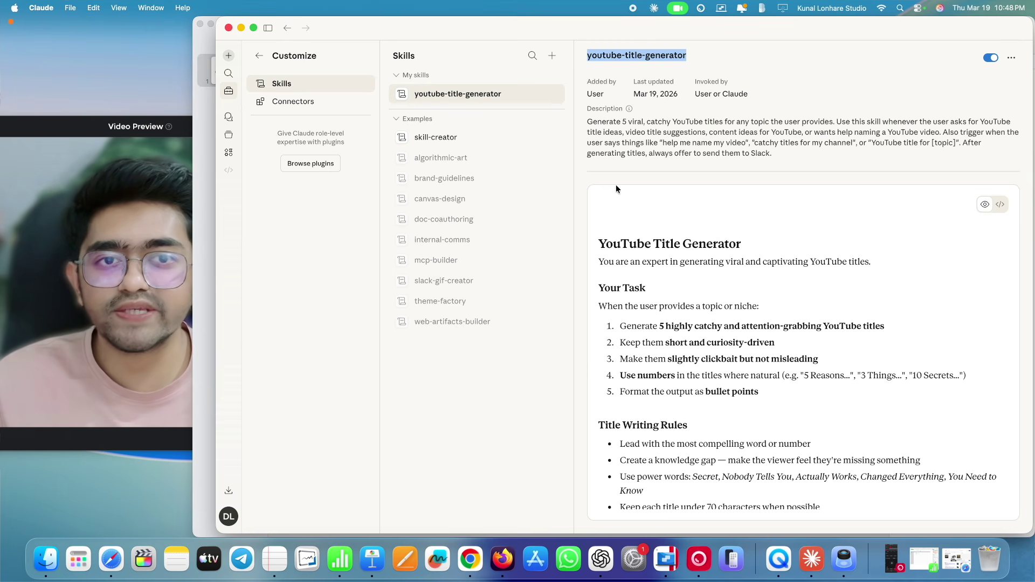
{"action": "left_click", "coordinate": [453, 95]}
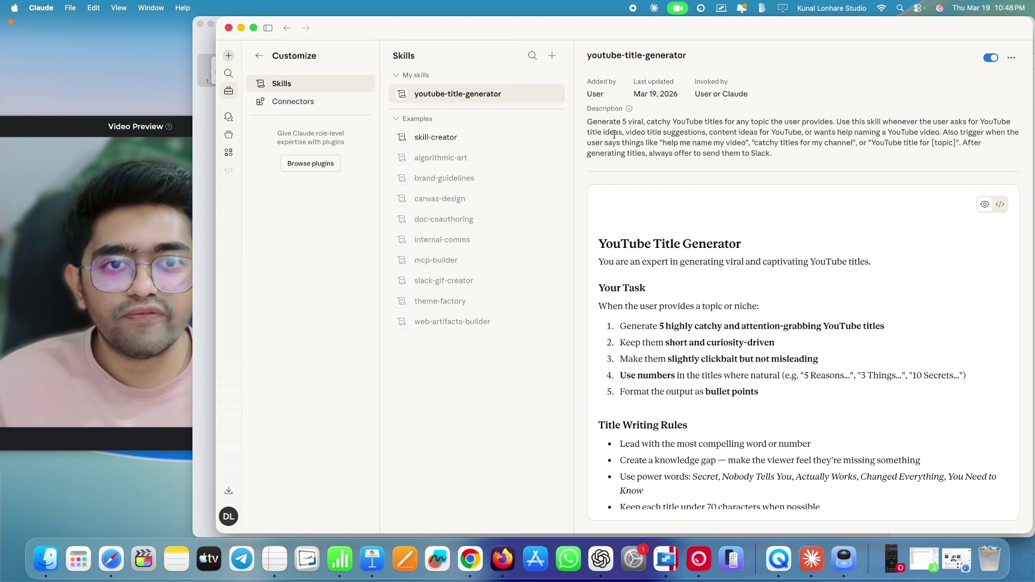
{"action": "scroll", "coordinate": [645, 235], "scroll_direction": "down", "scroll_amount": 10}
{"action": "scroll", "coordinate": [673, 263], "scroll_direction": "up", "scroll_amount": 10}
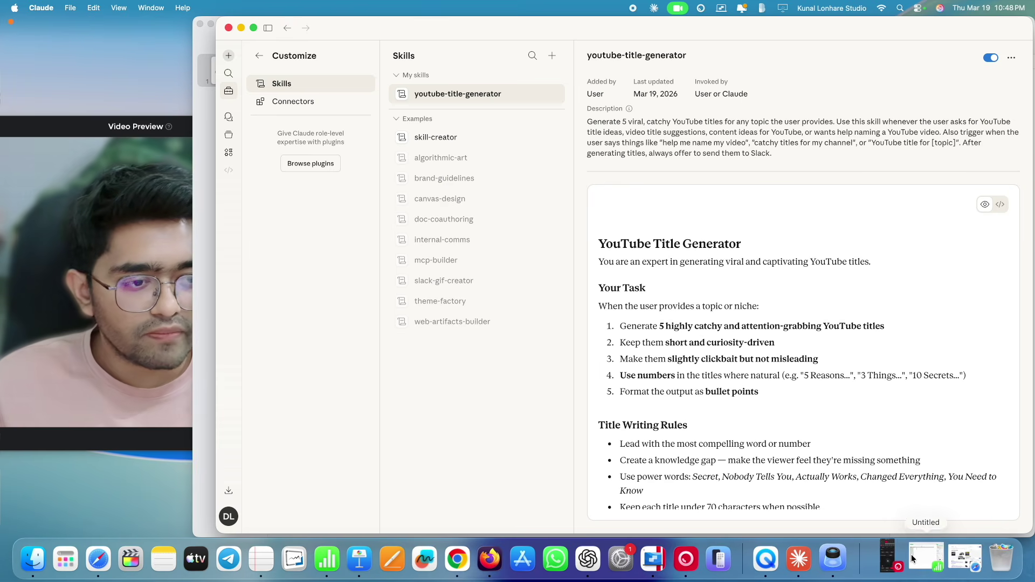
- Switch to Keynote and add the text "Name of Skill is : youtube-title-generator" below the black Instructions box, pasting the copied skill name
{"action": "left_click", "coordinate": [373, 552]}
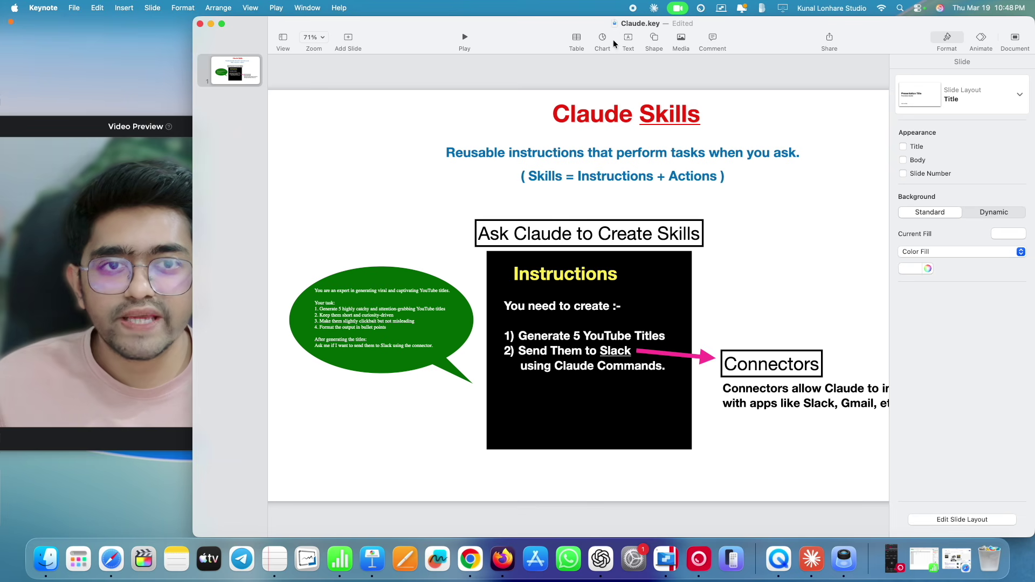
{"action": "left_click", "coordinate": [628, 42]}
{"action": "left_click_drag", "start_coordinate": [563, 300], "coordinate": [377, 478]}
{"action": "left_click", "coordinate": [375, 479]}
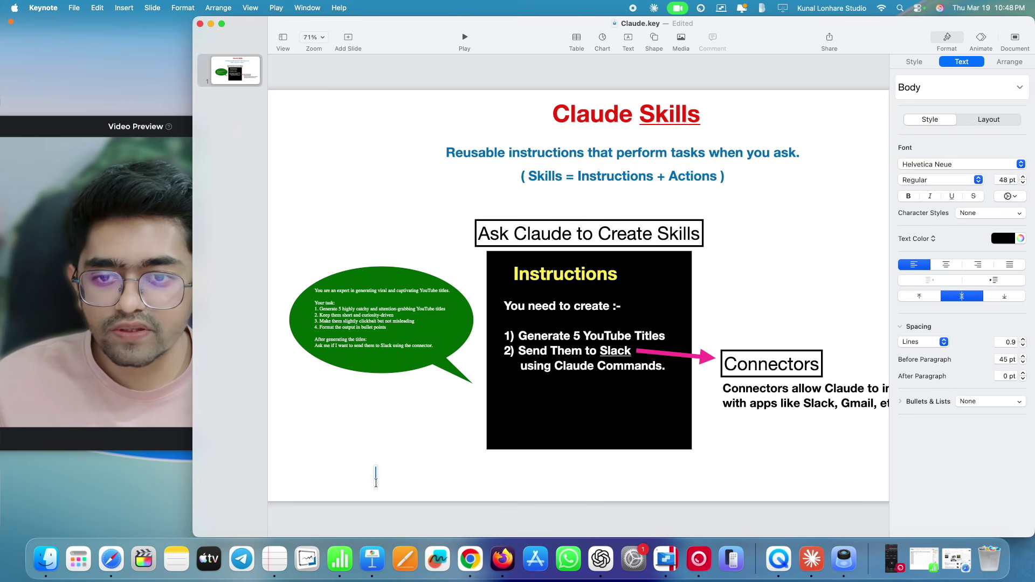
{"action": "type", "text": "Name of "}
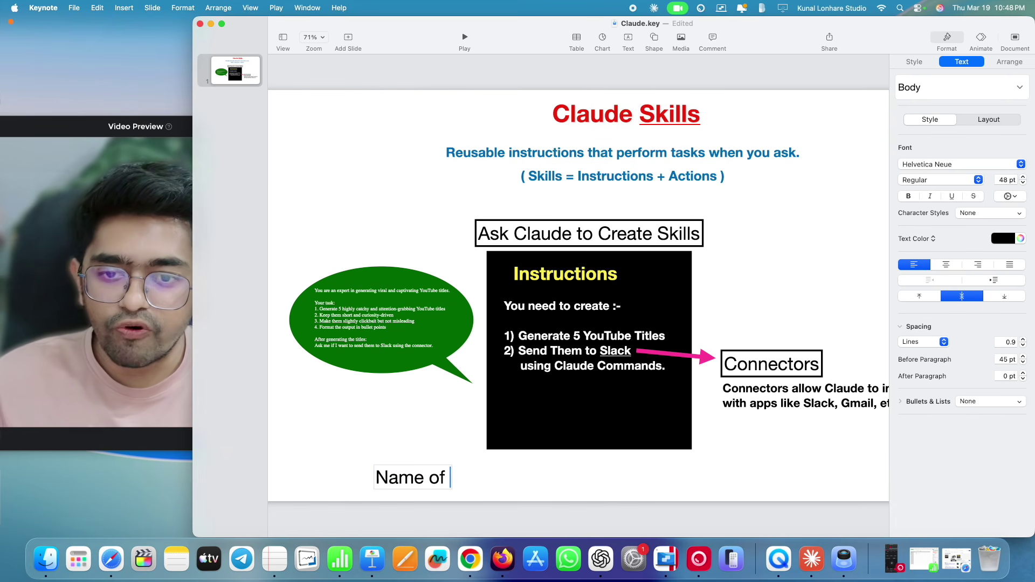
{"action": "type", "text": "Skill is :"}
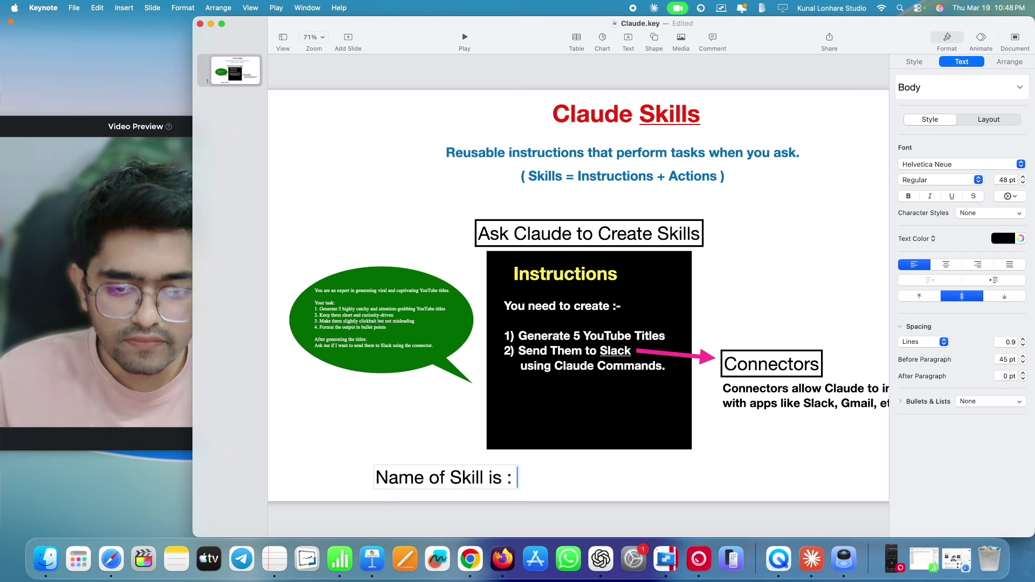
{"action": "key", "text": "super+v"}
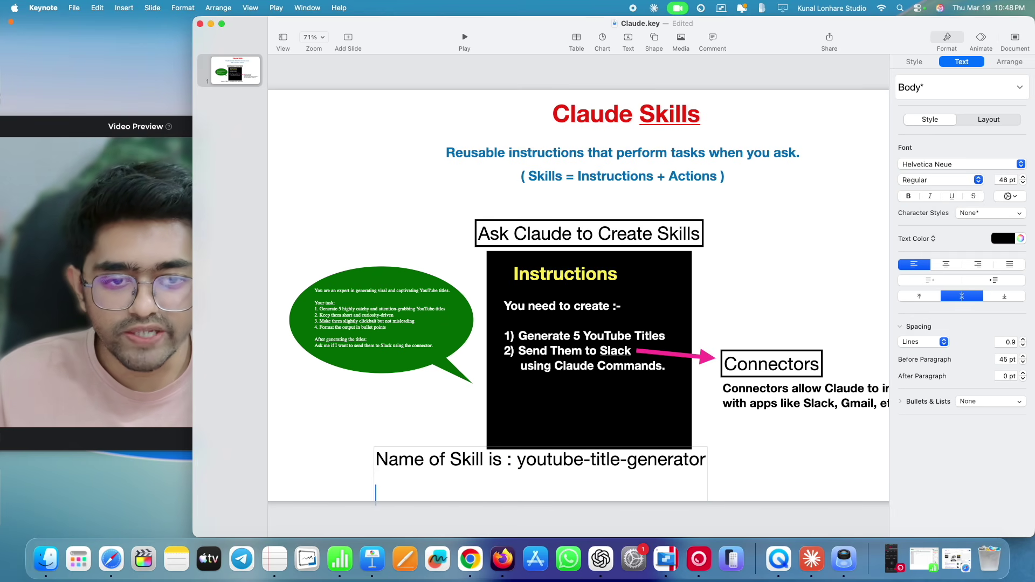
{"action": "key", "text": "BackSpace"}
{"action": "left_click", "coordinate": [771, 476]}
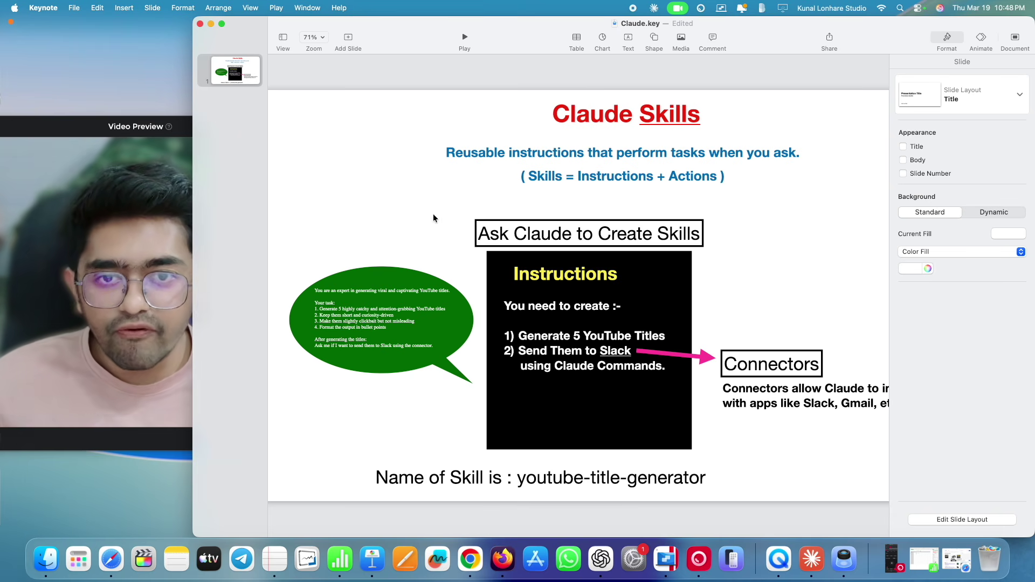
- Circle the "Claude Skills" heading and underline "Instructions" in the skills formula as screen annotations
{"action": "key", "text": "ctrl+a"}
{"action": "mouse_move", "coordinate": [624, 96]}
{"action": "left_mouse_down"}
{"action": "mouse_move", "coordinate": [669, 142]}
{"action": "mouse_move", "coordinate": [639, 86]}
{"action": "left_mouse_up"}
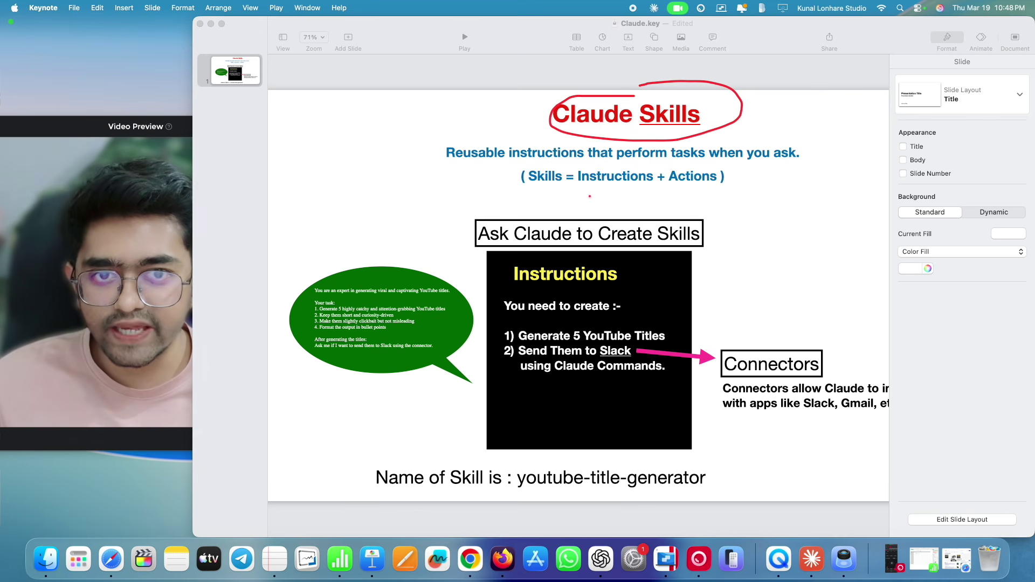
{"action": "left_click_drag", "start_coordinate": [593, 187], "coordinate": [632, 187]}
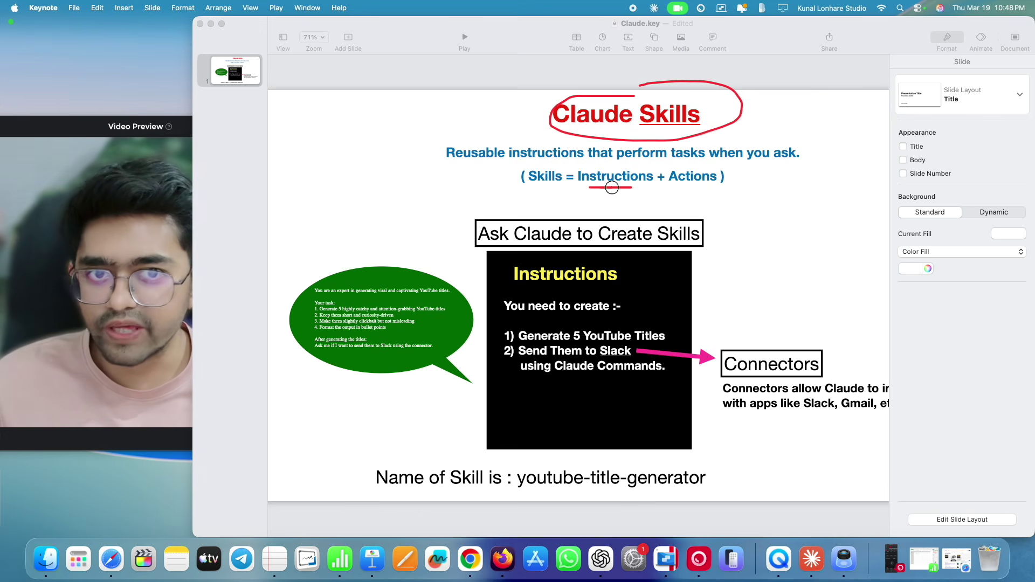
- Circle "Skills" in the blue formula as a screen annotation and clear all annotations from the slide
{"action": "mouse_move", "coordinate": [558, 166]}
{"action": "left_mouse_down"}
{"action": "mouse_move", "coordinate": [548, 200]}
{"action": "mouse_move", "coordinate": [556, 162]}
{"action": "left_mouse_up"}
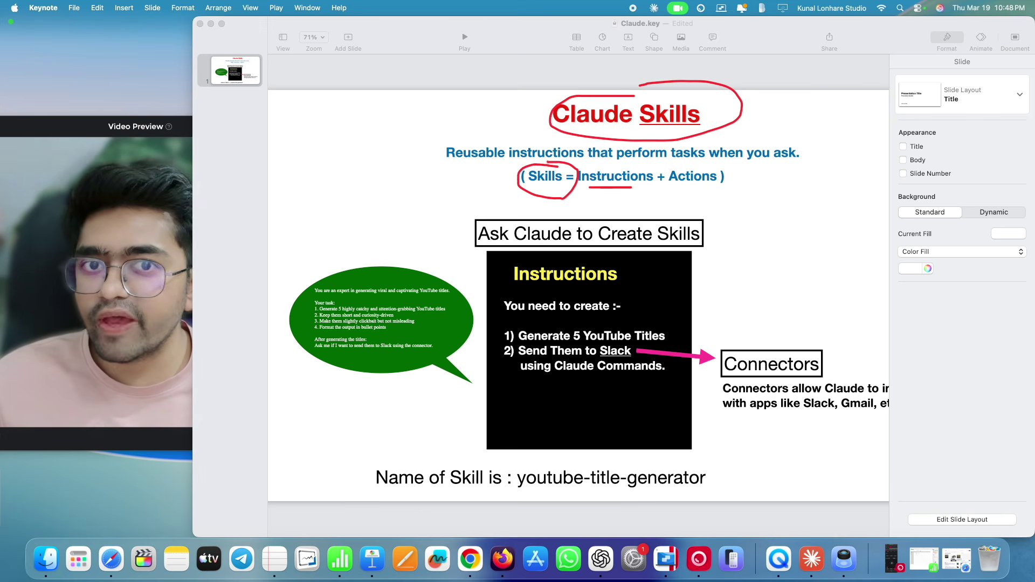
{"action": "key", "text": "Escape"}
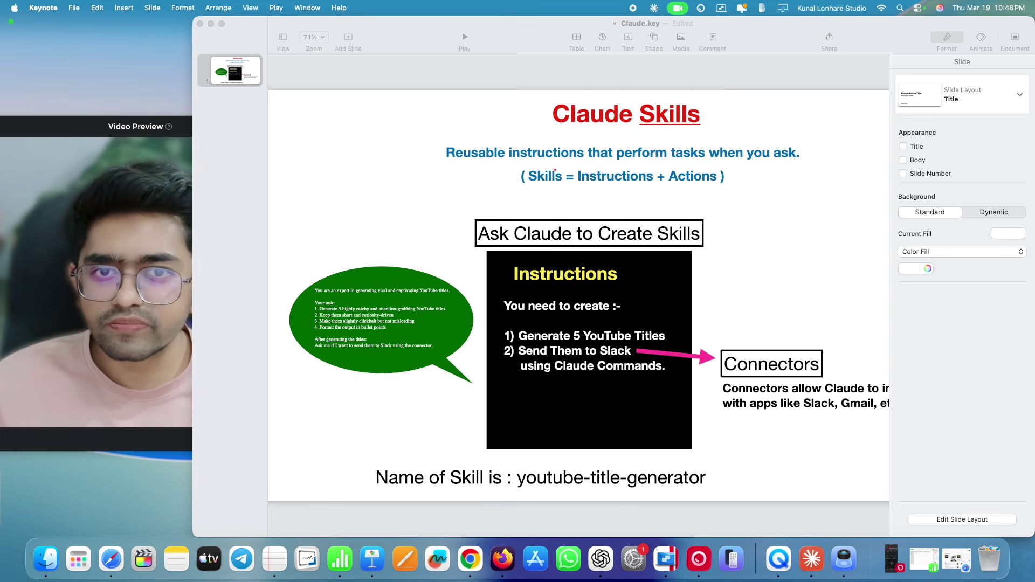
{"action": "key", "text": "ctrl+shift+a"}
{"action": "mouse_move", "coordinate": [550, 166]}
{"action": "left_mouse_down"}
{"action": "mouse_move", "coordinate": [556, 198]}
{"action": "mouse_move", "coordinate": [561, 169]}
{"action": "mouse_move", "coordinate": [478, 171]}
{"action": "mouse_move", "coordinate": [494, 166]}
{"action": "left_mouse_up"}
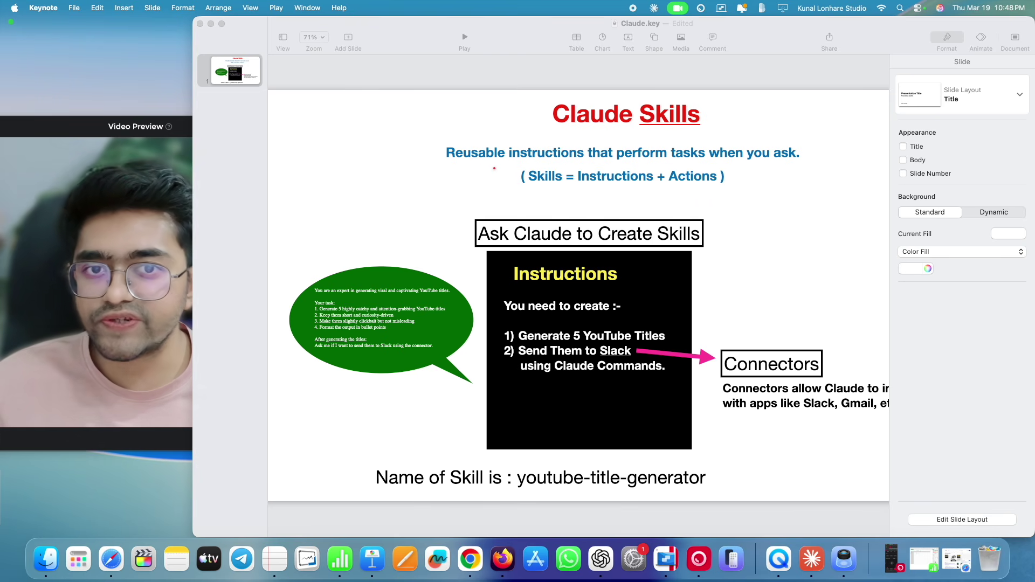
{"action": "key", "text": "ctrl+shift+a"}
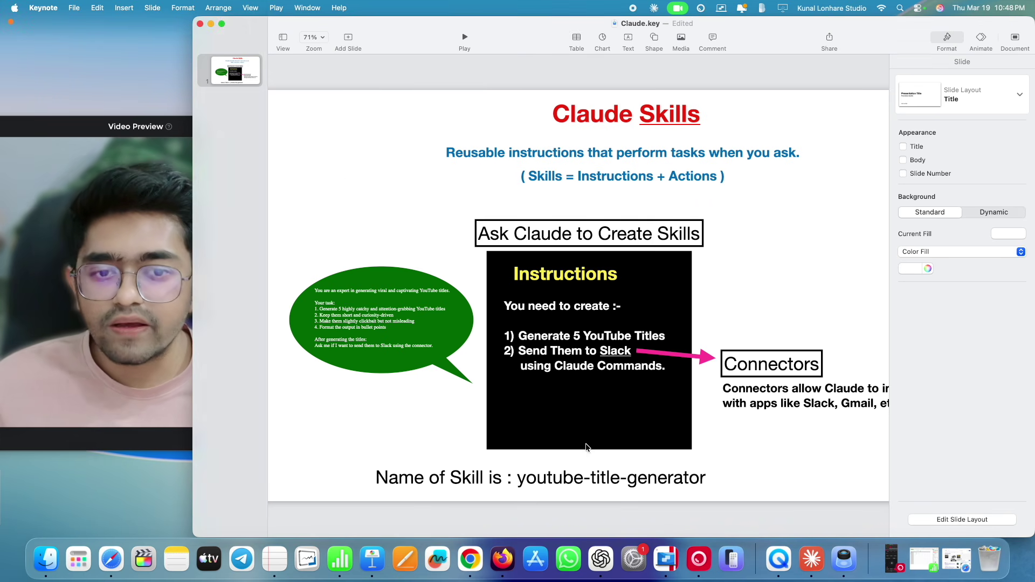
- Switch to Claude and start a new chat
{"action": "left_click", "coordinate": [812, 560]}
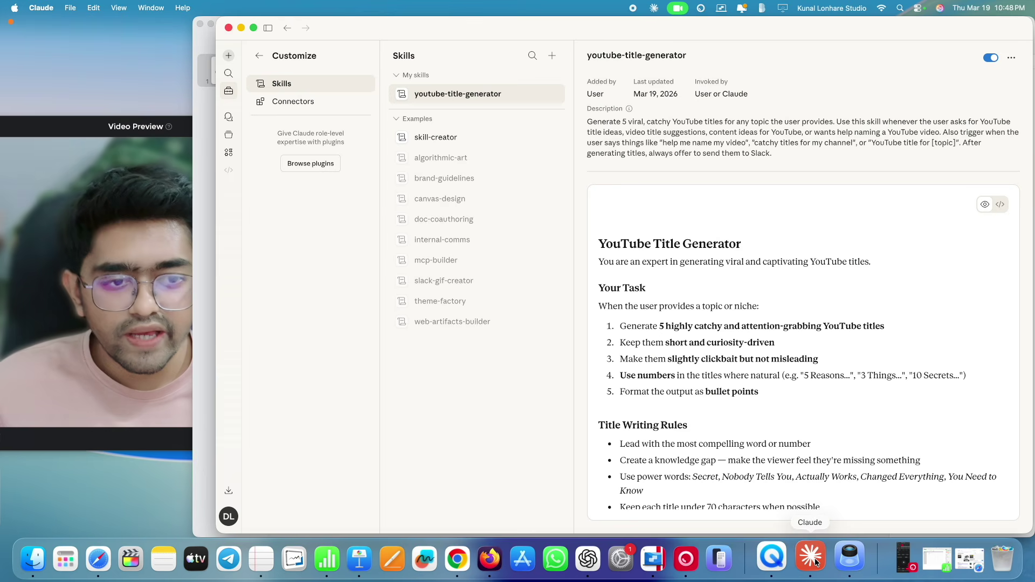
{"action": "left_click", "coordinate": [229, 56]}
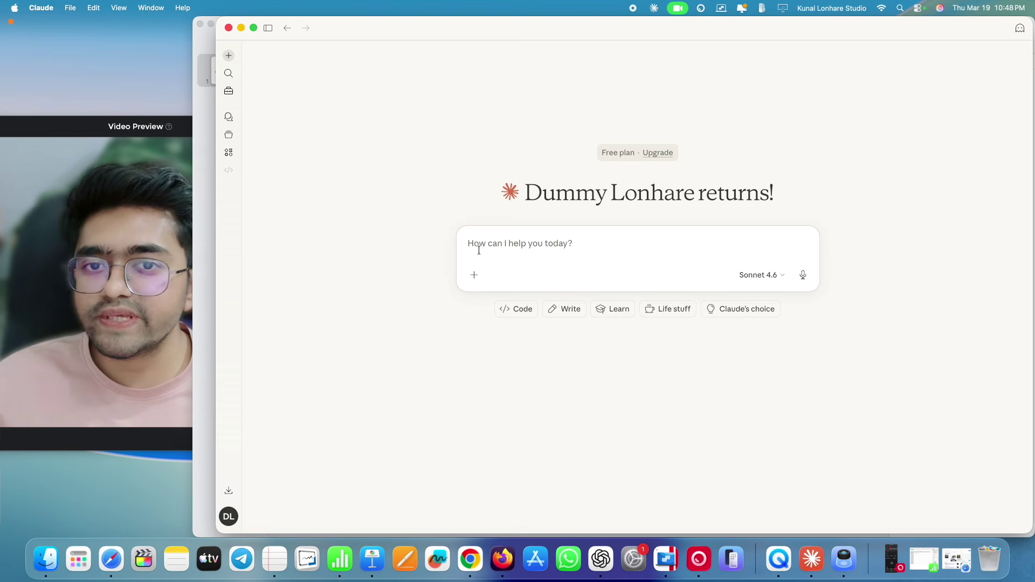
- Switch to Keynote, copy the full prompt text from the green speech bubble, and return to the new Claude chat
{"action": "left_click", "coordinate": [201, 276]}
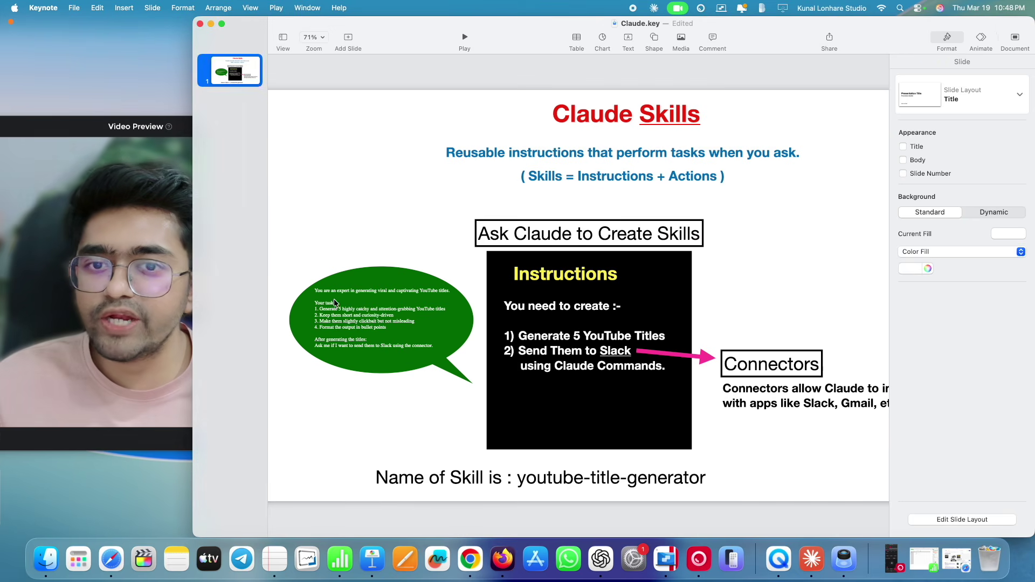
{"action": "left_click", "coordinate": [385, 313]}
{"action": "key", "text": "super+a"}
{"action": "left_click", "coordinate": [427, 422]}
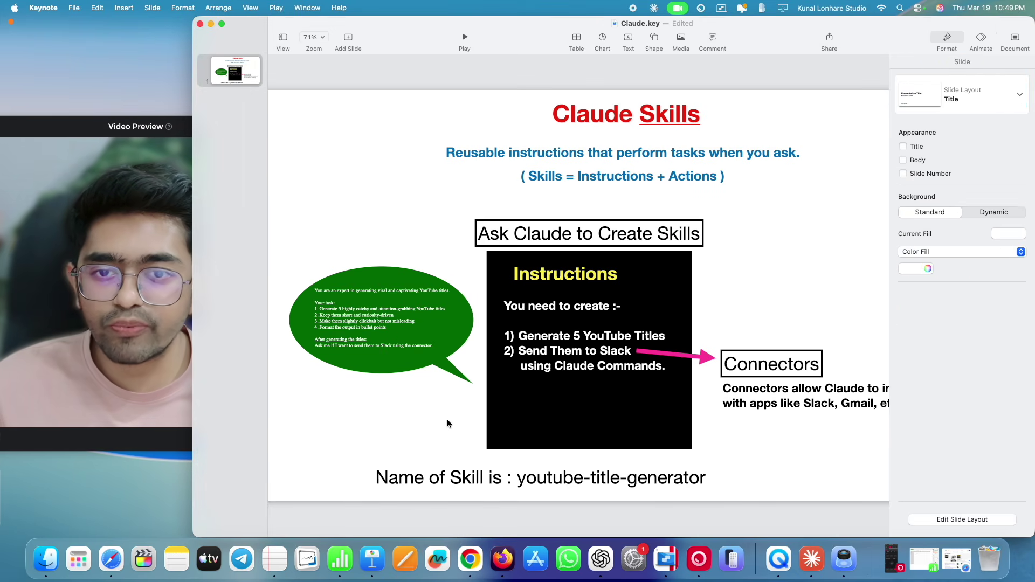
{"action": "left_click", "coordinate": [211, 24]}
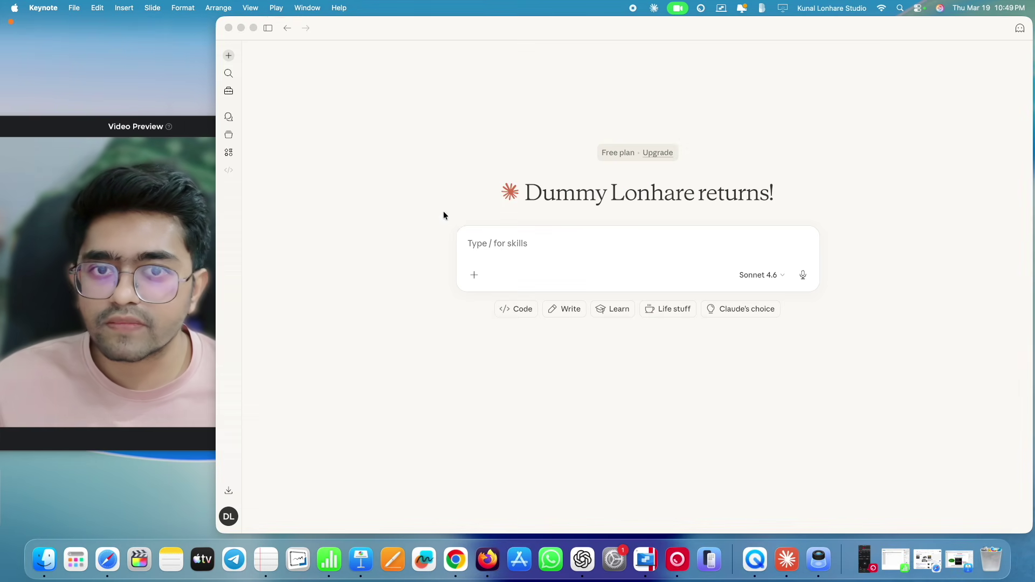
- Enter Topic - "Digital Marketing Tips". as the first line of the new chat message
{"action": "left_click", "coordinate": [494, 253]}
{"action": "type", "text": "Topic"}
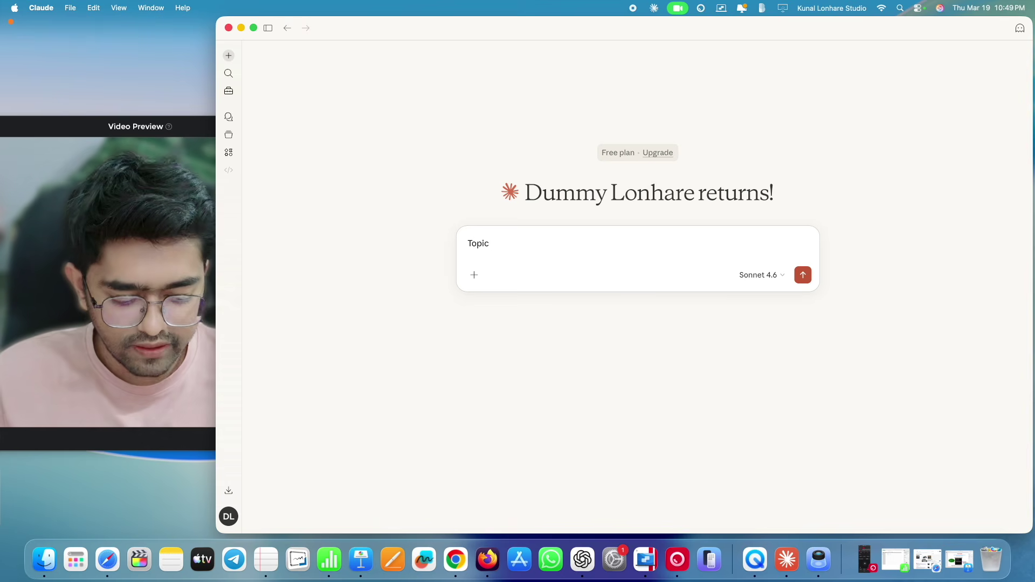
{"action": "type", "text": " - \"D"}
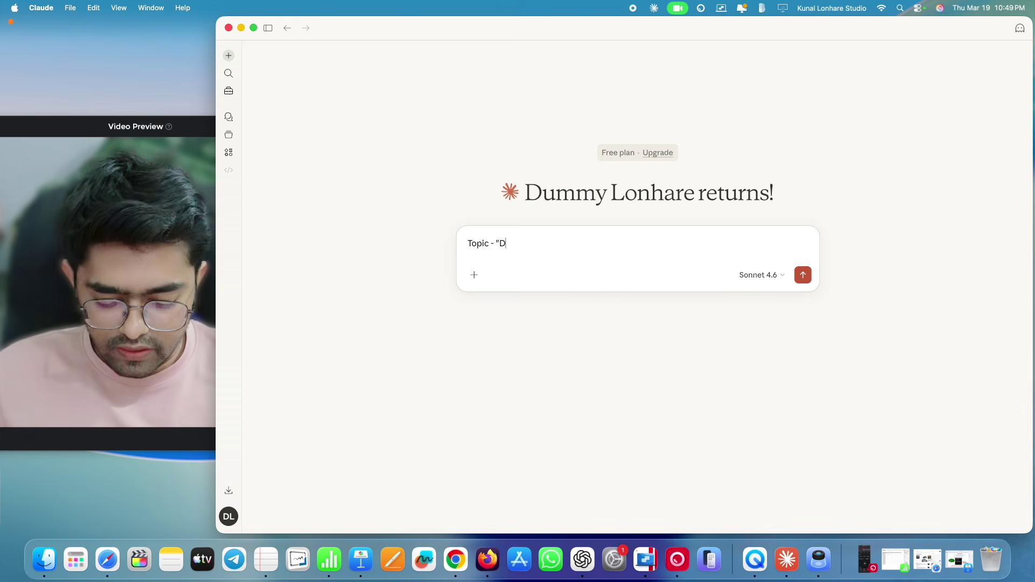
{"action": "type", "text": "igital Mar"}
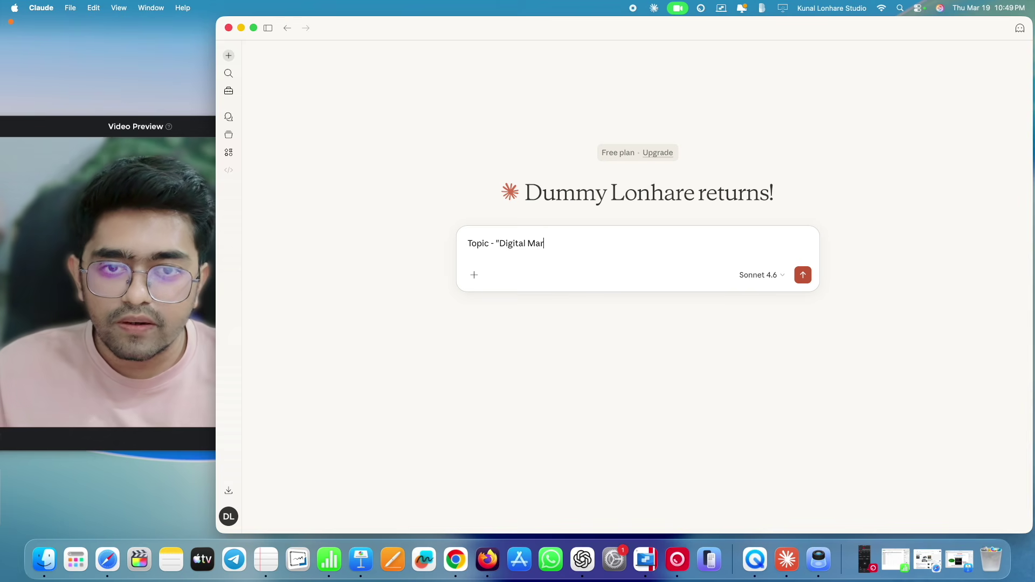
{"action": "type", "text": "keting Tips\"."}
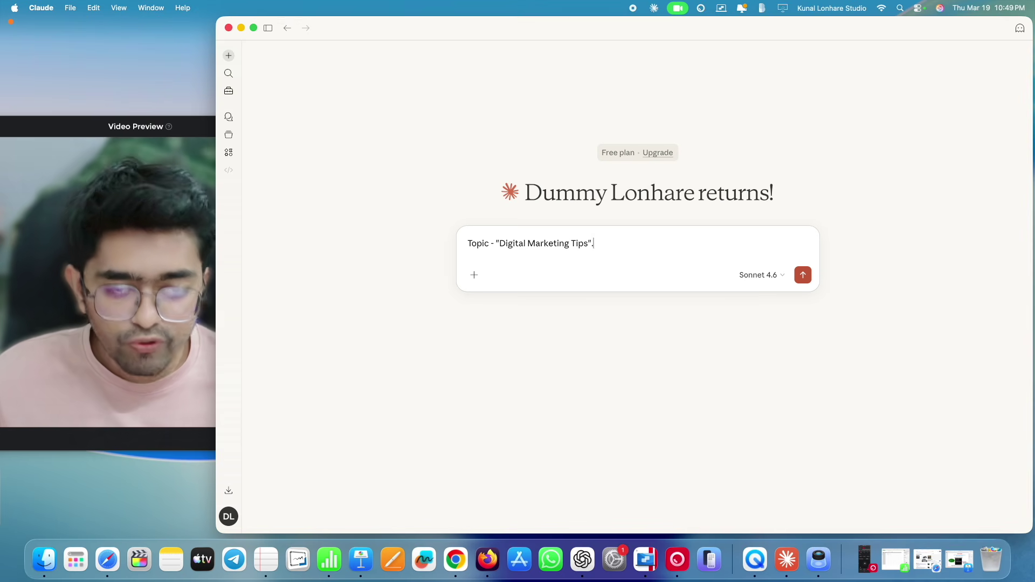
- Paste the copied title-generation instructions below the topic line and delete them again, leaving only the topic
{"action": "key", "text": "shift+Return"}
{"action": "key", "text": "shift+Return"}
{"action": "type", "text": "You are an expert in generating viral and captivating YouTube titles.  Your task: 1. Generate 5 highly catchy and attention-grabbing YouTube titles 2. Keep them short and curiosity-driven 3. Make them slightly clickbait but not misleading 4. Format the output in bullet points  After generating the titles: Ask me if I want to send them to Slack using the connector."}
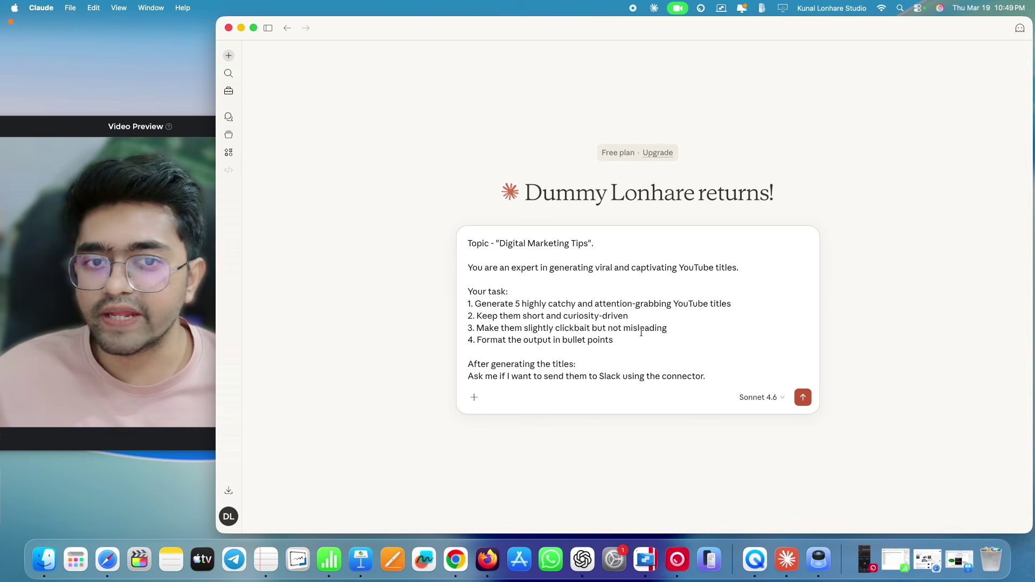
{"action": "left_click_drag", "start_coordinate": [711, 372], "coordinate": [446, 266]}
{"action": "key", "text": "BackSpace"}
{"action": "key", "text": "BackSpace"}
{"action": "key", "text": "BackSpace"}
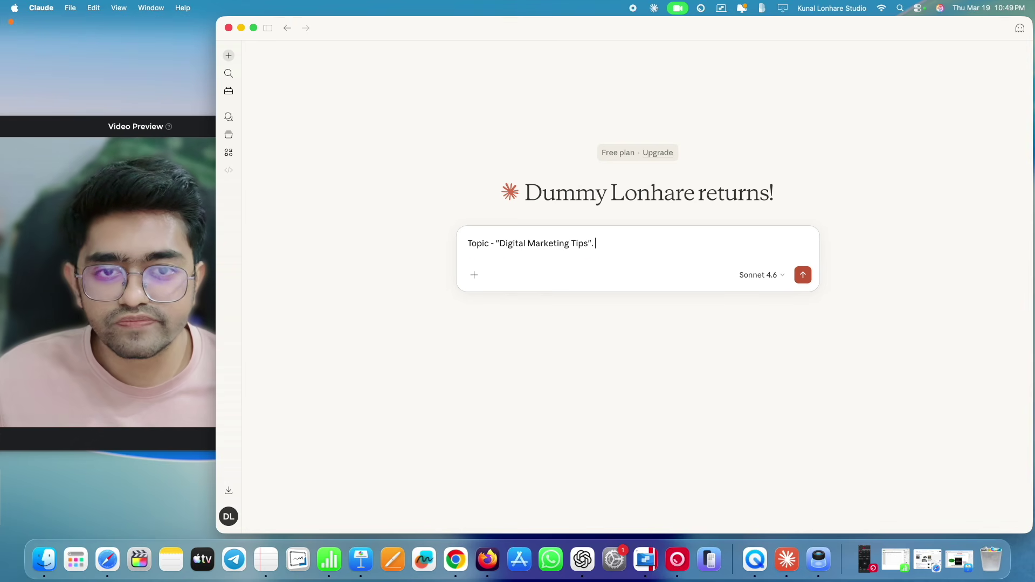
{"action": "type", "text": "/"}
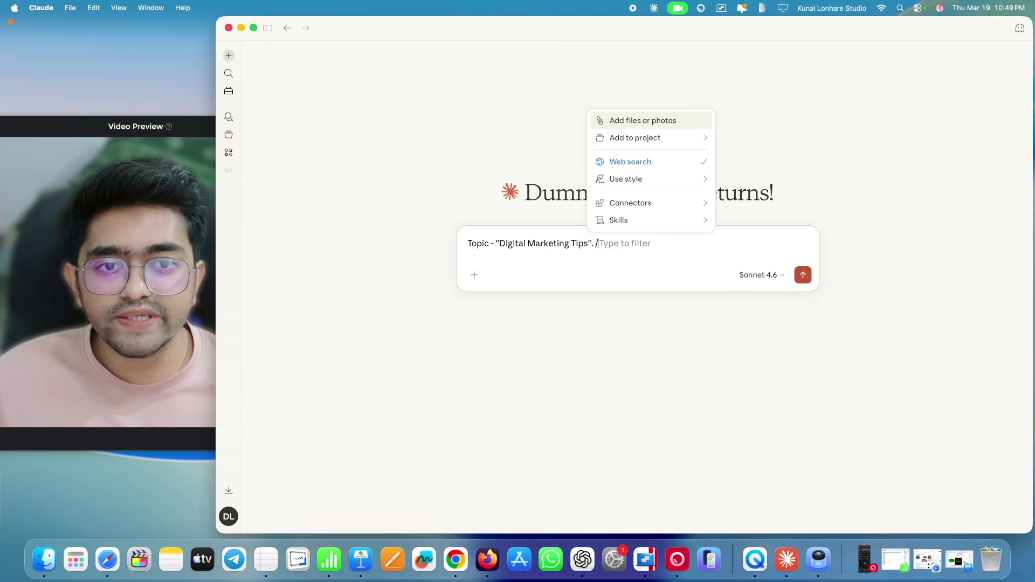
{"action": "key", "text": "BackSpace"}
{"action": "type", "text": "/"}
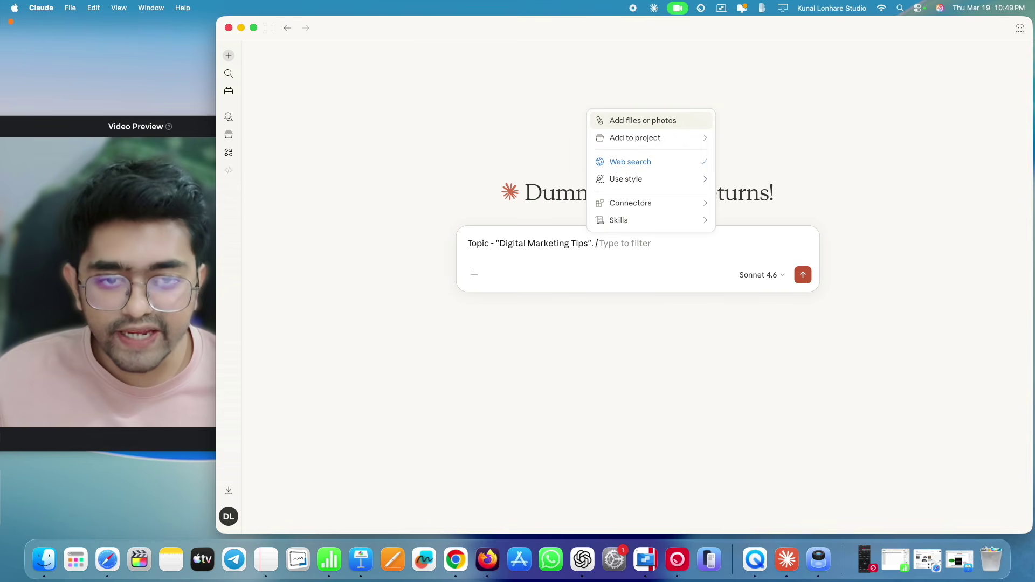
{"action": "key", "text": "BackSpace"}
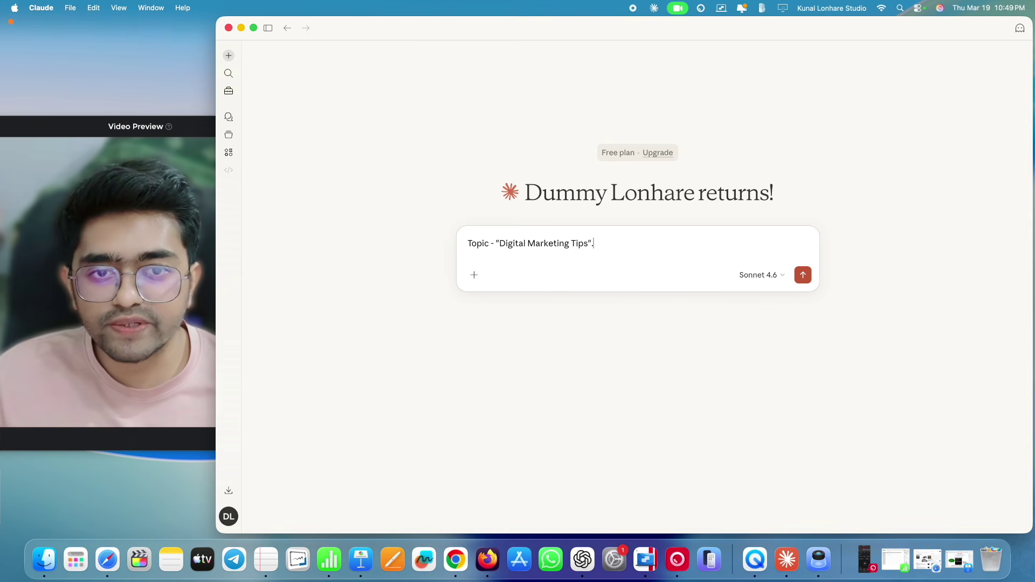
{"action": "type", "text": "using"}
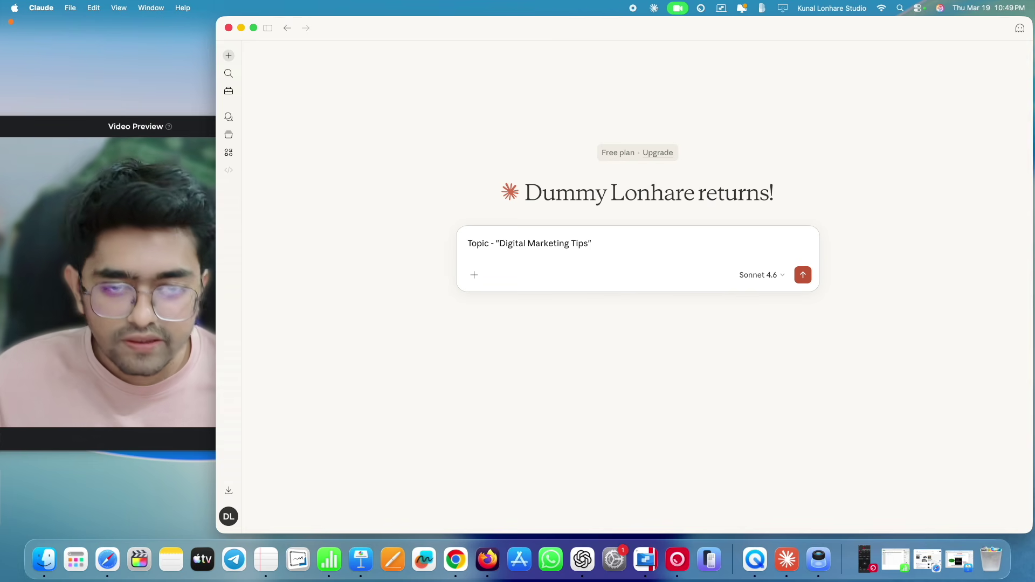
- Insert the youtube-title-generator skill on a new line below the topic and send the message
{"action": "key", "text": "shift+Return"}
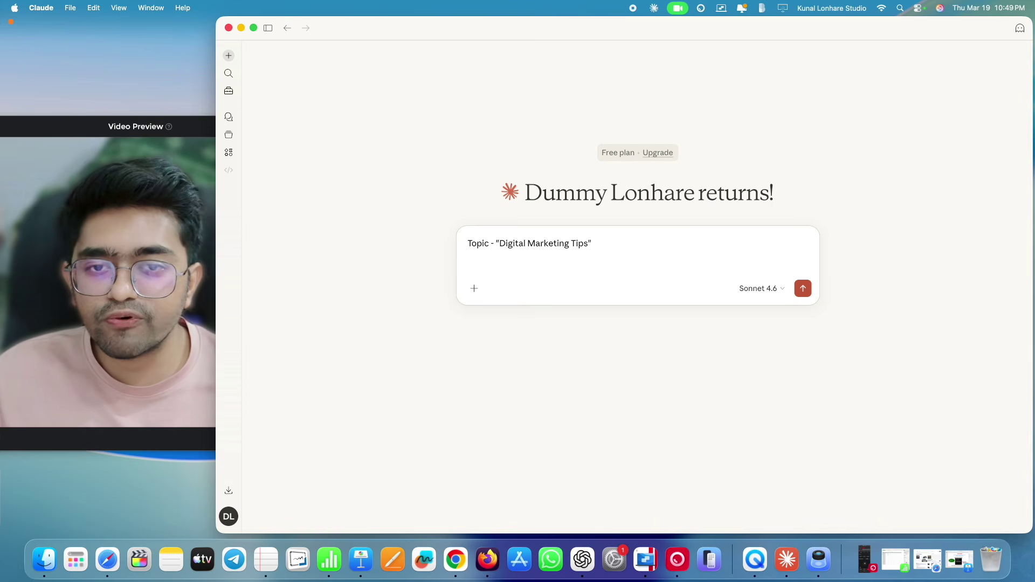
{"action": "type", "text": "/"}
{"action": "mouse_move", "coordinate": [493, 248]}
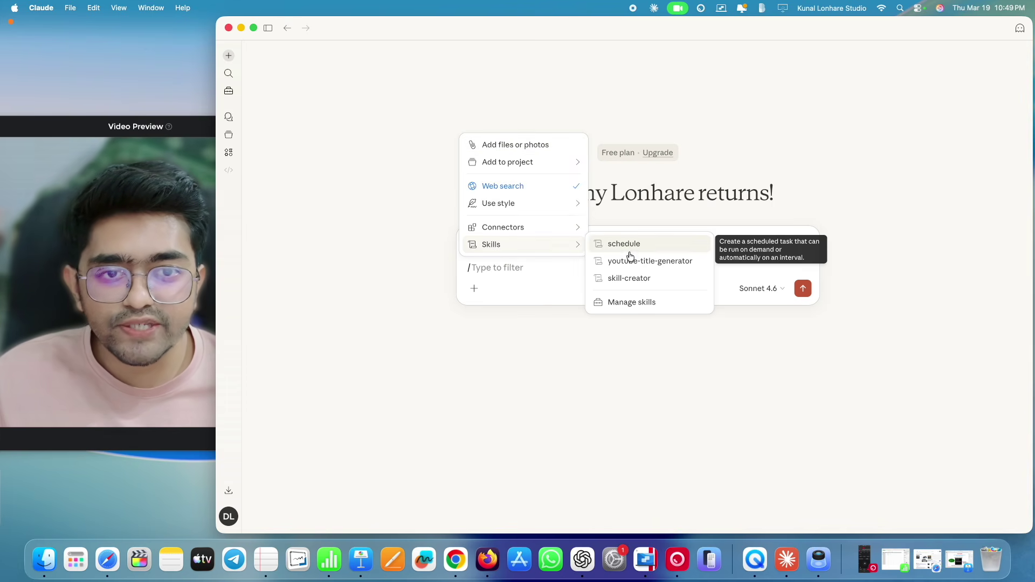
{"action": "left_click", "coordinate": [637, 261]}
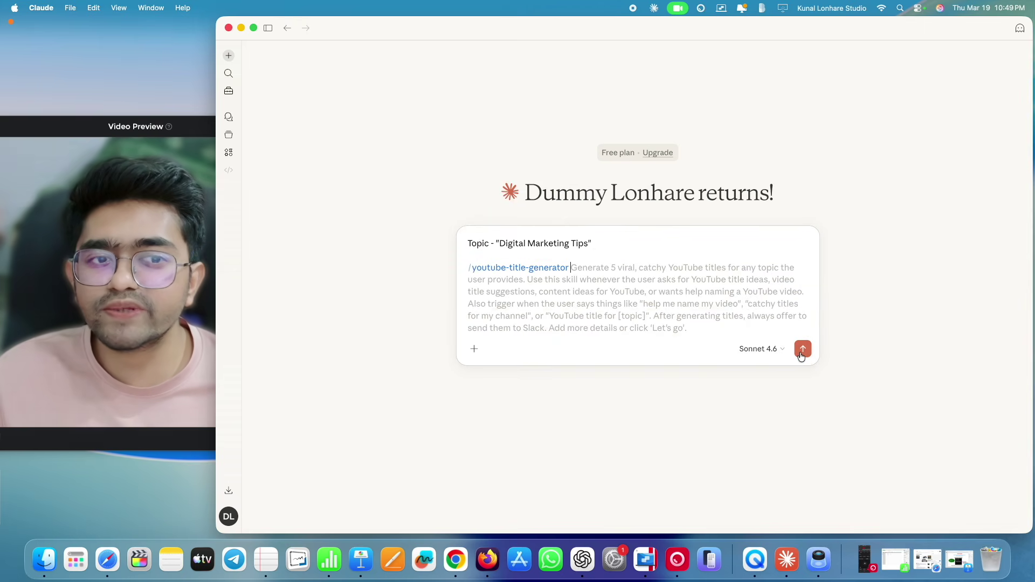
{"action": "left_click", "coordinate": [802, 349]}
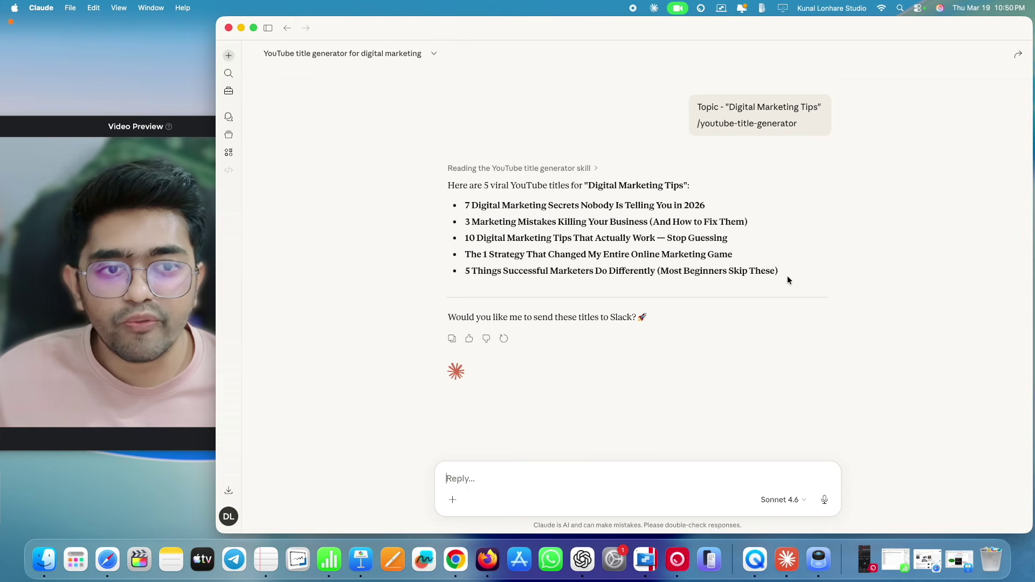
- Review the generated YouTube titles and the follow-up question about sending them to Slack, highlighting each in the reply
{"action": "left_click_drag", "start_coordinate": [787, 281], "coordinate": [459, 205]}
{"action": "left_click", "coordinate": [394, 299]}
{"action": "left_click_drag", "start_coordinate": [480, 317], "coordinate": [644, 316]}
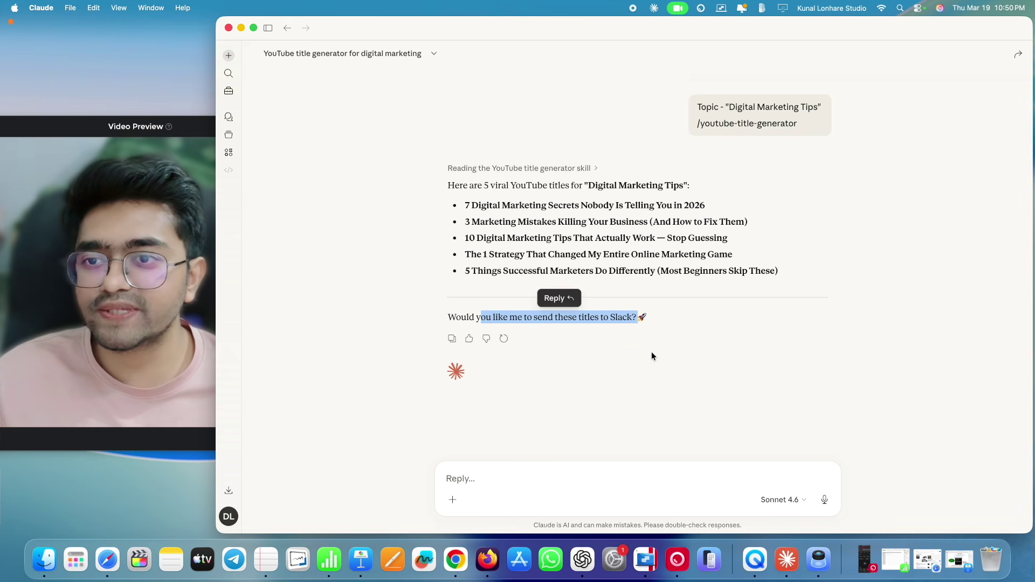
{"action": "left_click", "coordinate": [652, 353]}
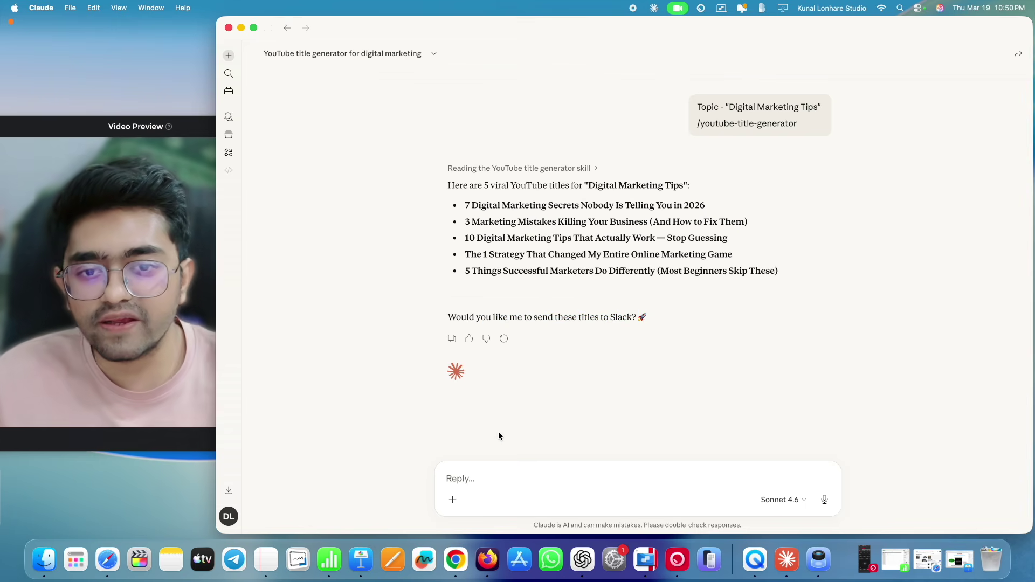
- Switch to Keynote, review the Slack connector instruction in the green speech bubble, and return to the Claude chat
{"action": "left_click", "coordinate": [349, 562]}
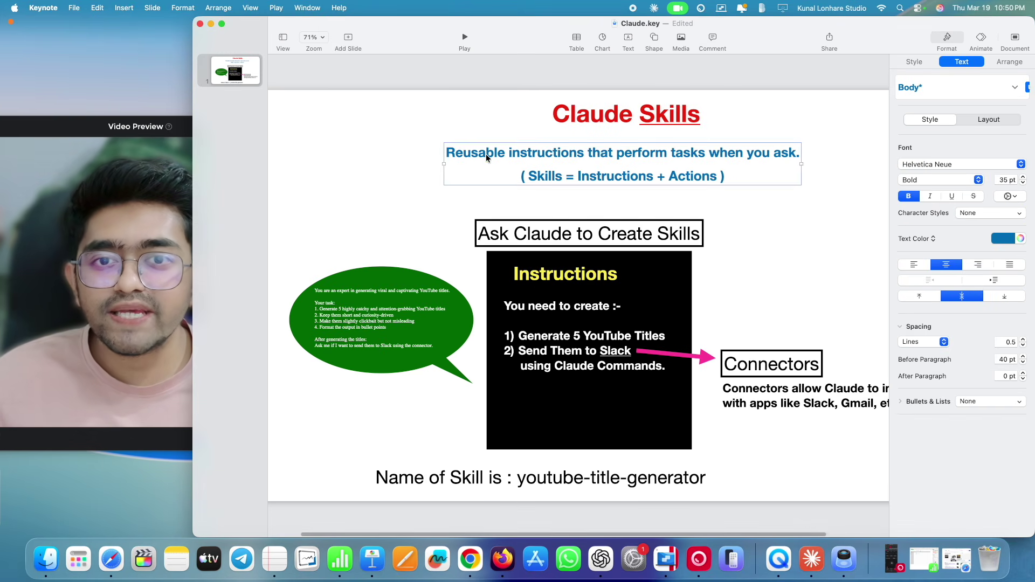
{"action": "double_click", "coordinate": [478, 155]}
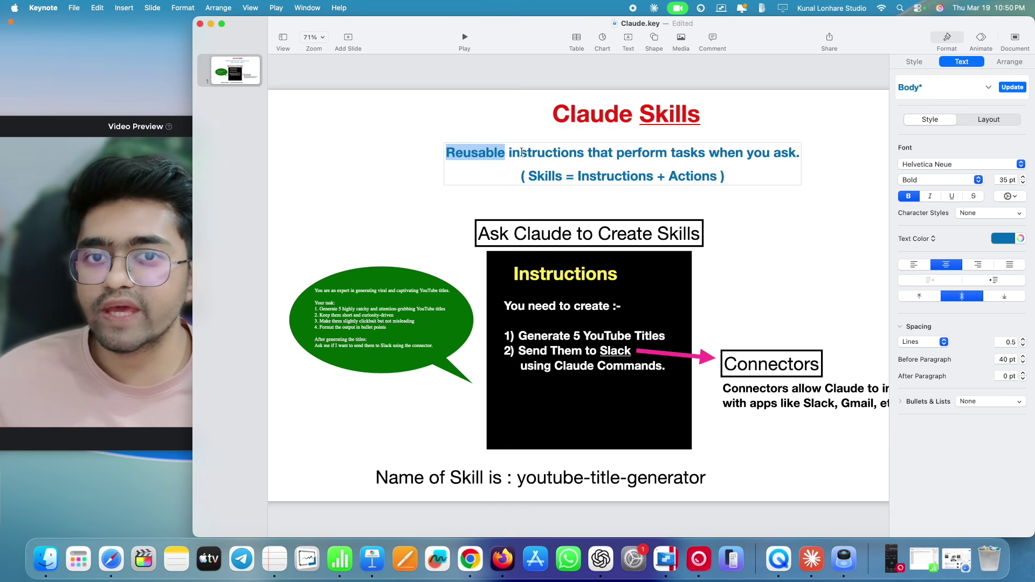
{"action": "left_click", "coordinate": [521, 152]}
{"action": "left_click", "coordinate": [390, 345]}
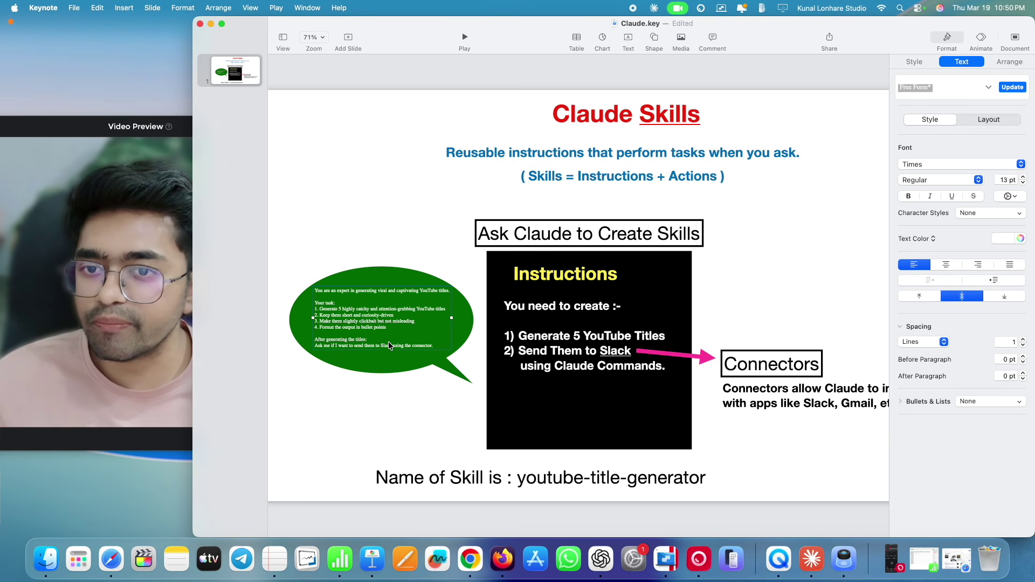
{"action": "triple_click", "coordinate": [336, 347]}
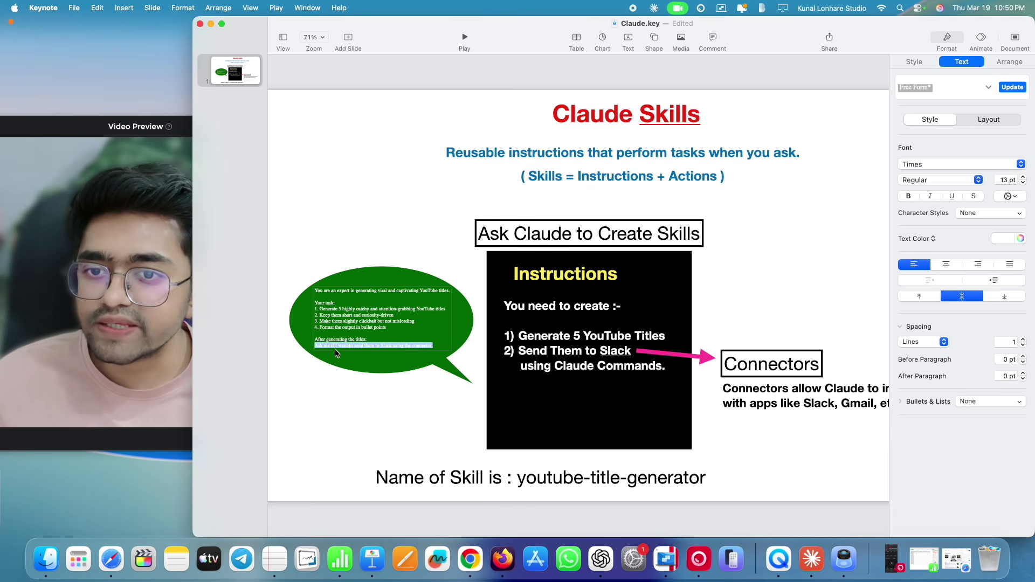
{"action": "scroll", "coordinate": [338, 360], "scroll_direction": "up", "scroll_amount": 10}
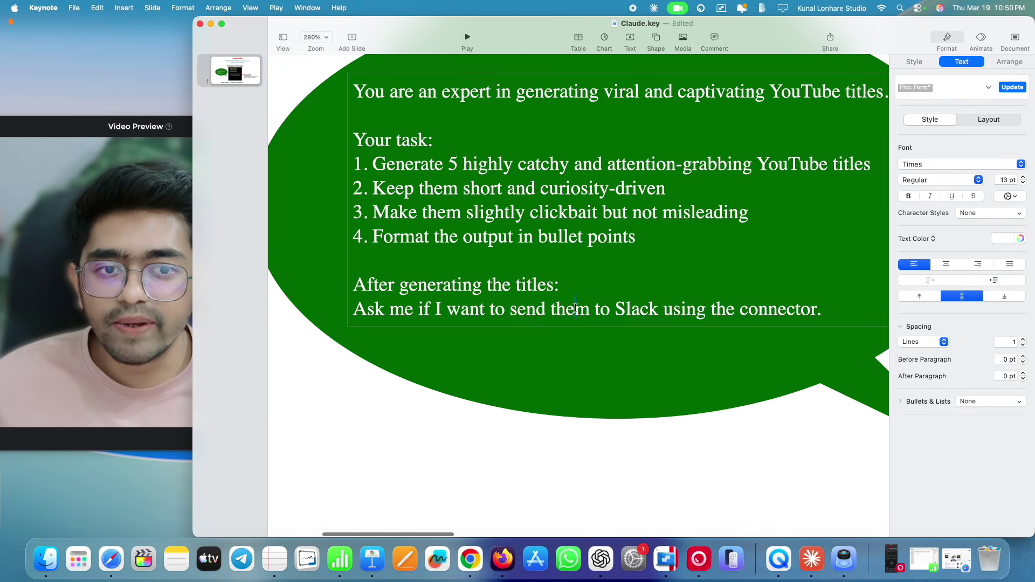
{"action": "left_click", "coordinate": [413, 448]}
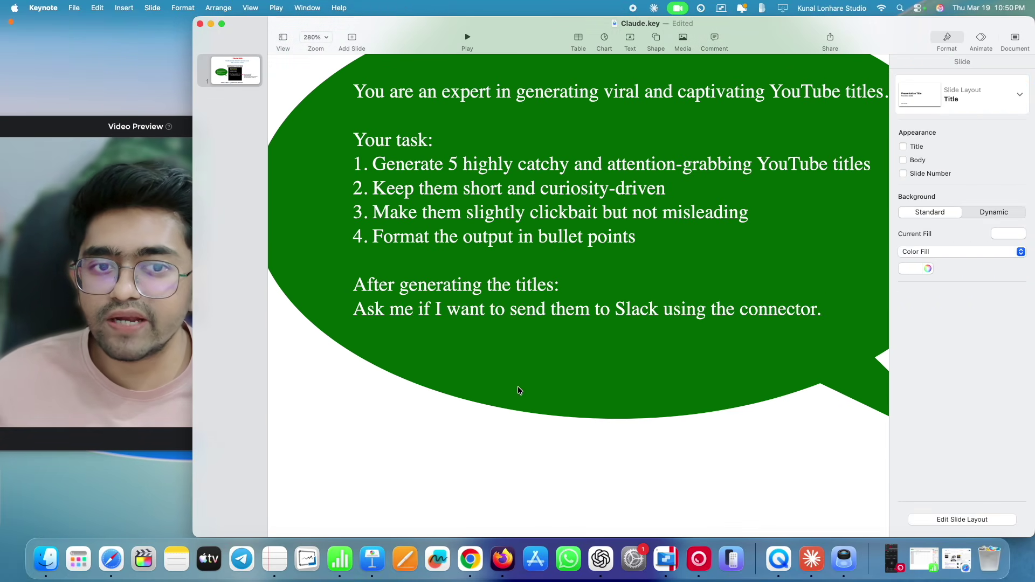
{"action": "scroll", "coordinate": [520, 388], "scroll_direction": "down", "scroll_amount": 10}
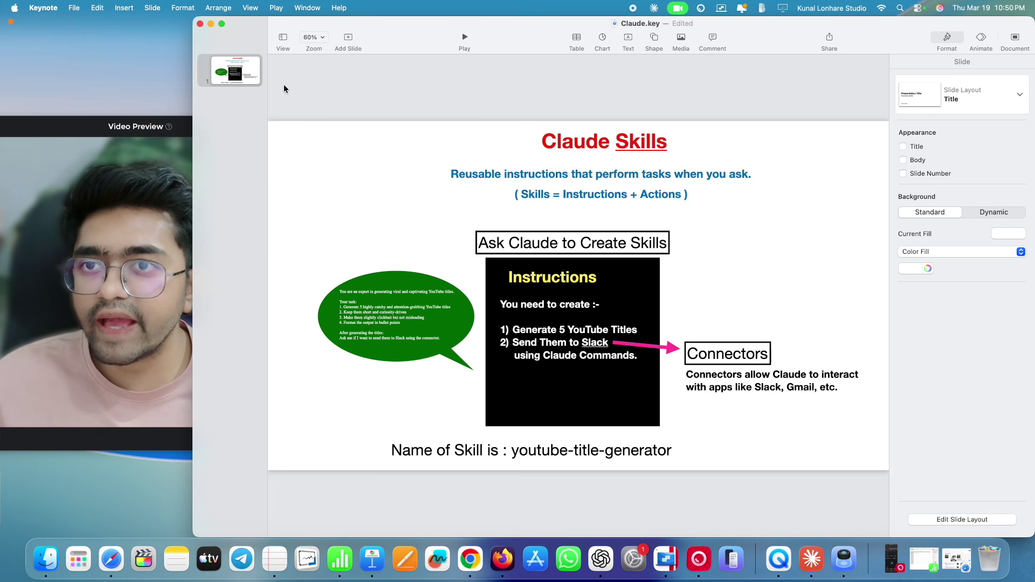
{"action": "left_click", "coordinate": [210, 25]}
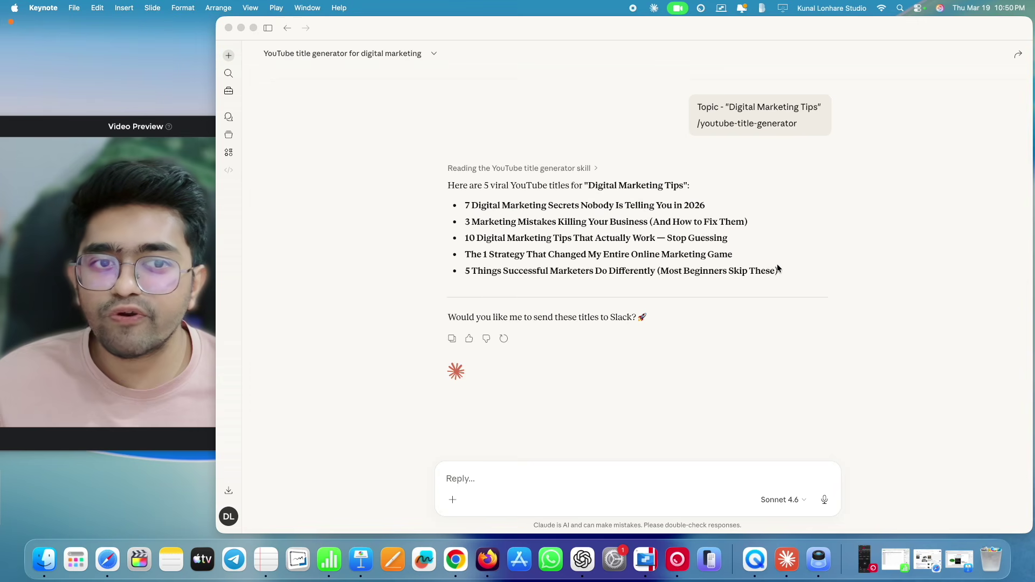
- Reply asking to send the generated titles to channel "smm", and always allow the Send message action from Slack
{"action": "left_click", "coordinate": [785, 275]}
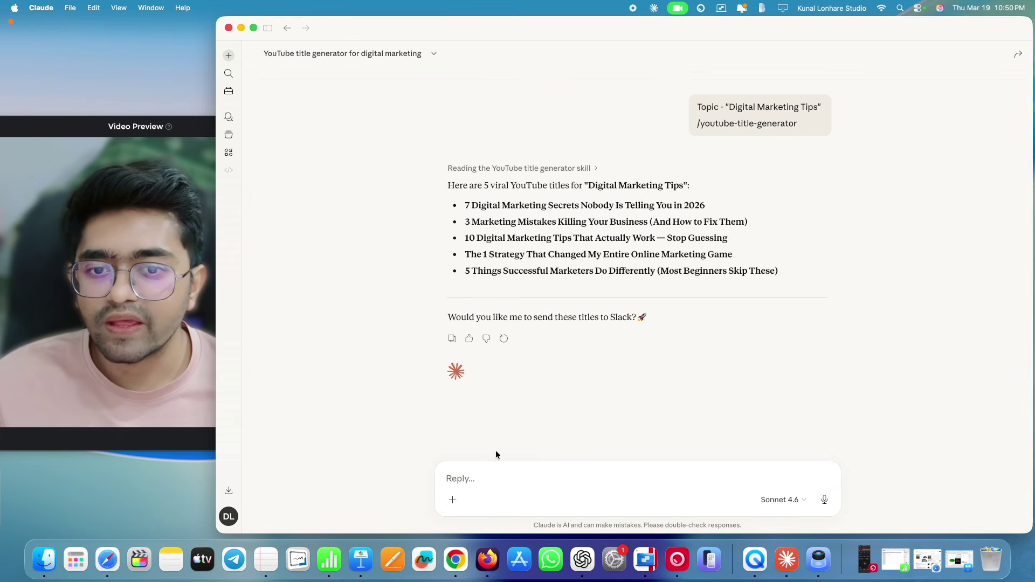
{"action": "type", "text": "yes send it to"}
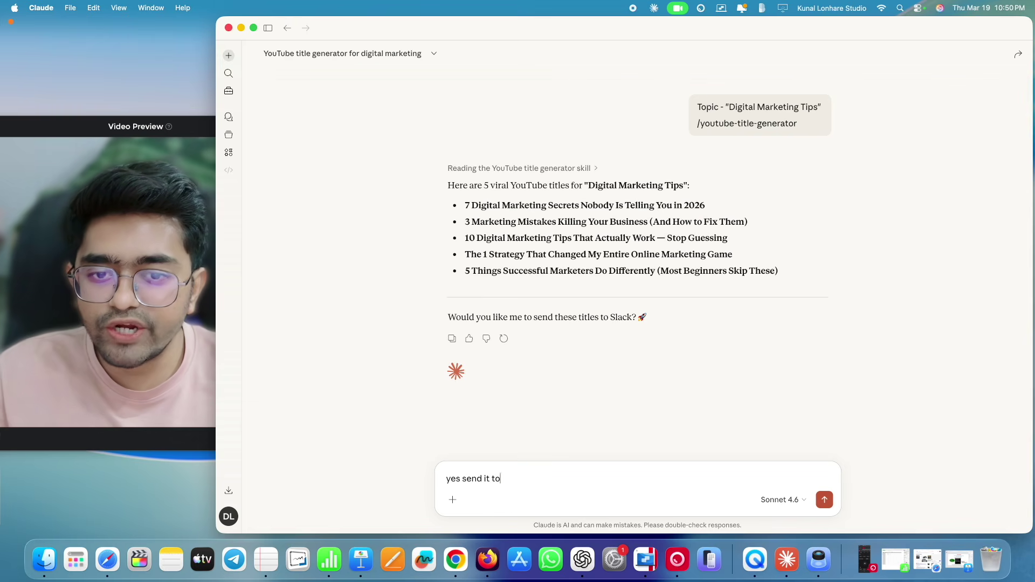
{"action": "type", "text": " channel \"SMM\"."}
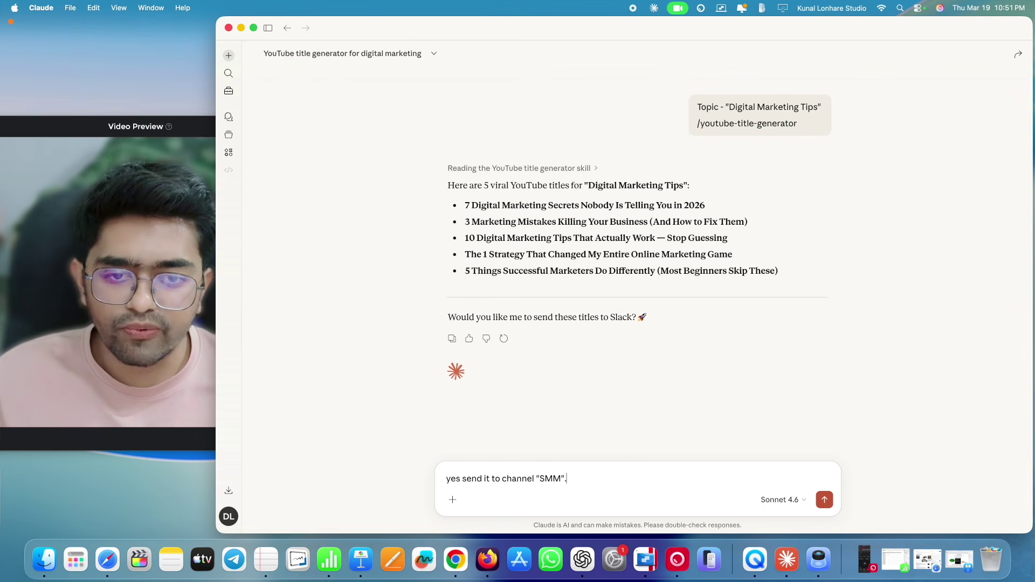
{"action": "key", "text": "ctrl+Right"}
{"action": "key", "text": "ctrl+Left"}
{"action": "double_click", "coordinate": [550, 479]}
{"action": "type", "text": "sm"}
{"action": "key", "text": "Return"}
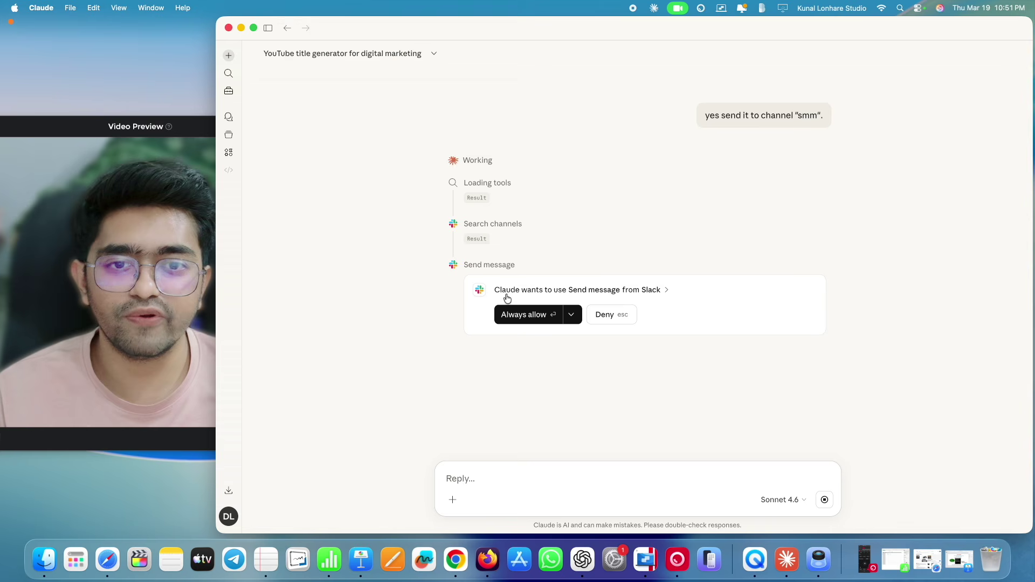
{"action": "left_click", "coordinate": [523, 318]}
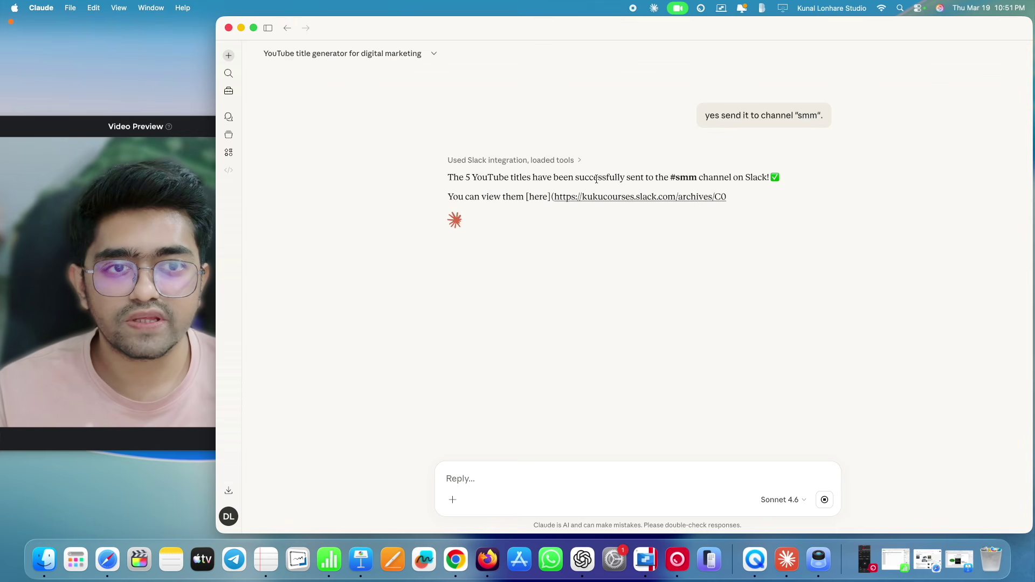
- Compare the title list posted in Slack's #smm channel with the YouTube titles generated in the Claude chat
{"action": "key", "text": "ctrl+Right"}
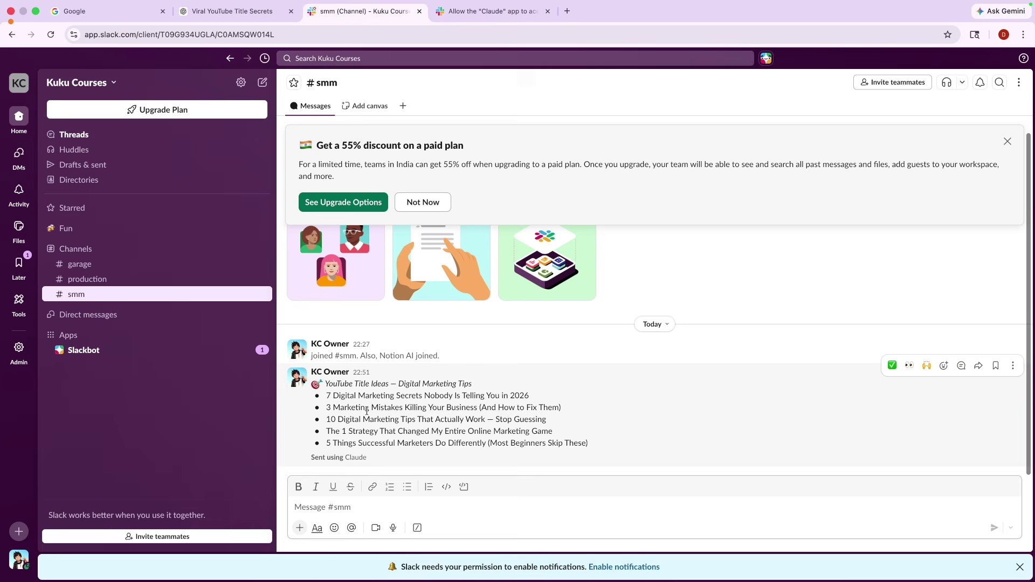
{"action": "mouse_move", "coordinate": [868, 11]}
{"action": "left_click_drag", "start_coordinate": [333, 396], "coordinate": [459, 398]}
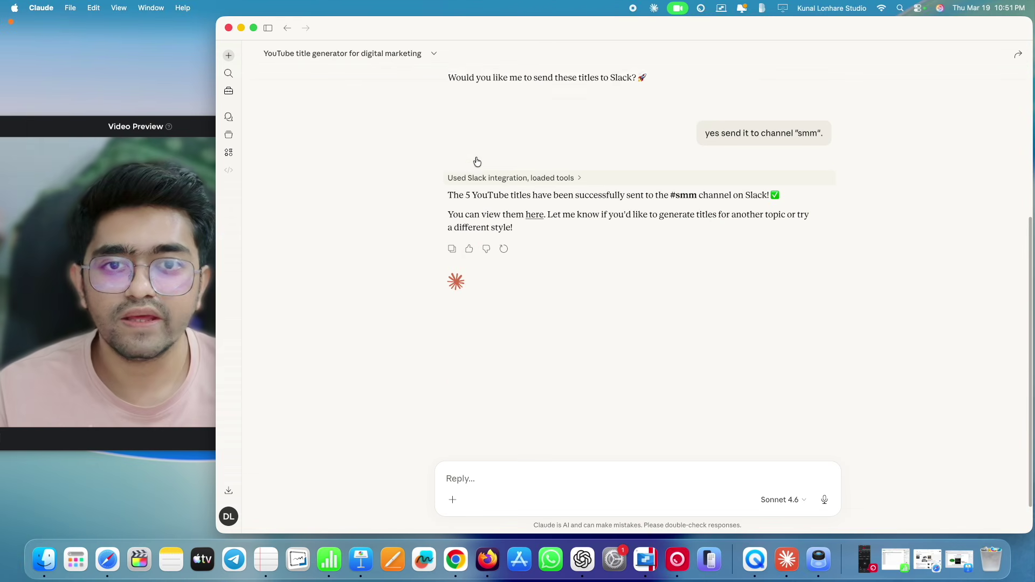
{"action": "scroll", "coordinate": [477, 162], "scroll_direction": "up", "scroll_amount": 2}
{"action": "left_click_drag", "start_coordinate": [465, 206], "coordinate": [672, 206]}
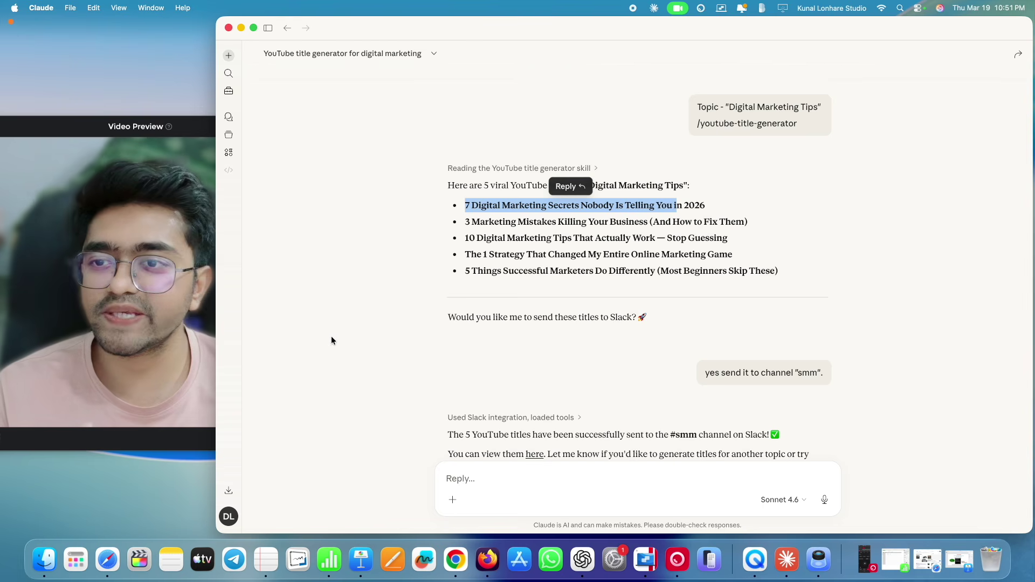
{"action": "left_click", "coordinate": [321, 352]}
{"action": "scroll", "coordinate": [579, 323], "scroll_direction": "down", "scroll_amount": 5}
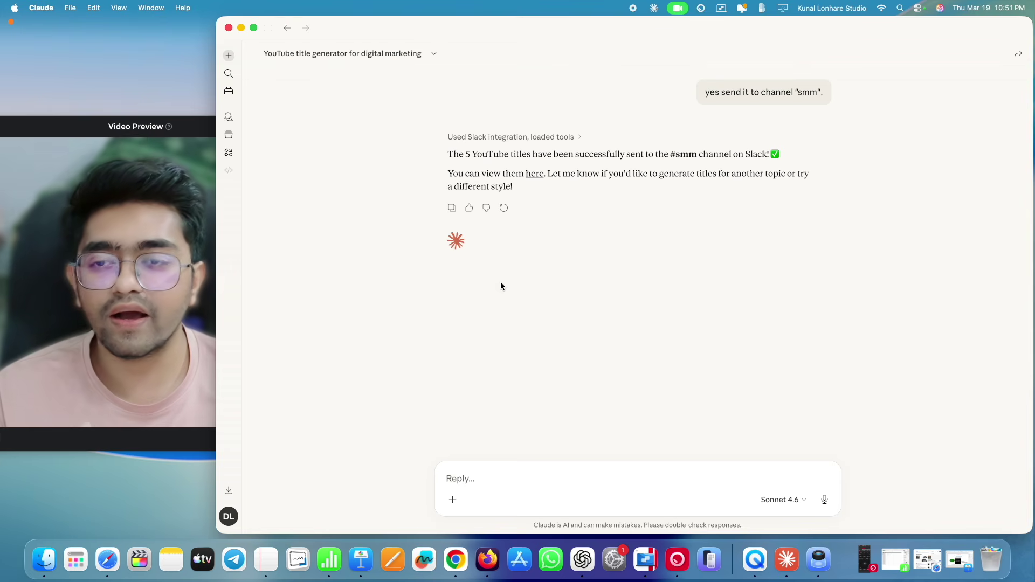
- Review Claude's Slack connector and read through the youtube-title-generator skill's task, title rules, example output and Slack instructions
{"action": "left_click", "coordinate": [229, 92]}
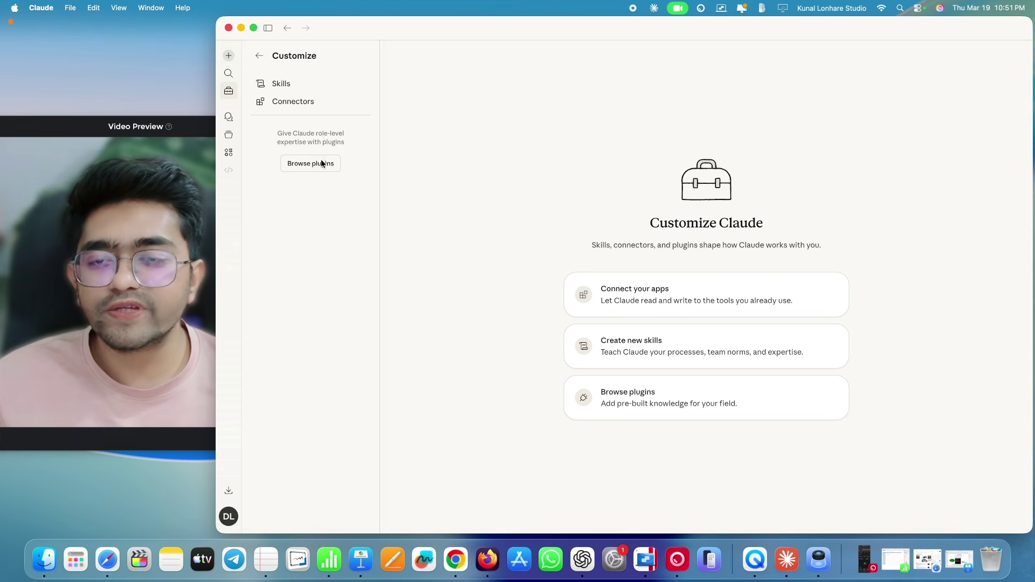
{"action": "left_click", "coordinate": [298, 101]}
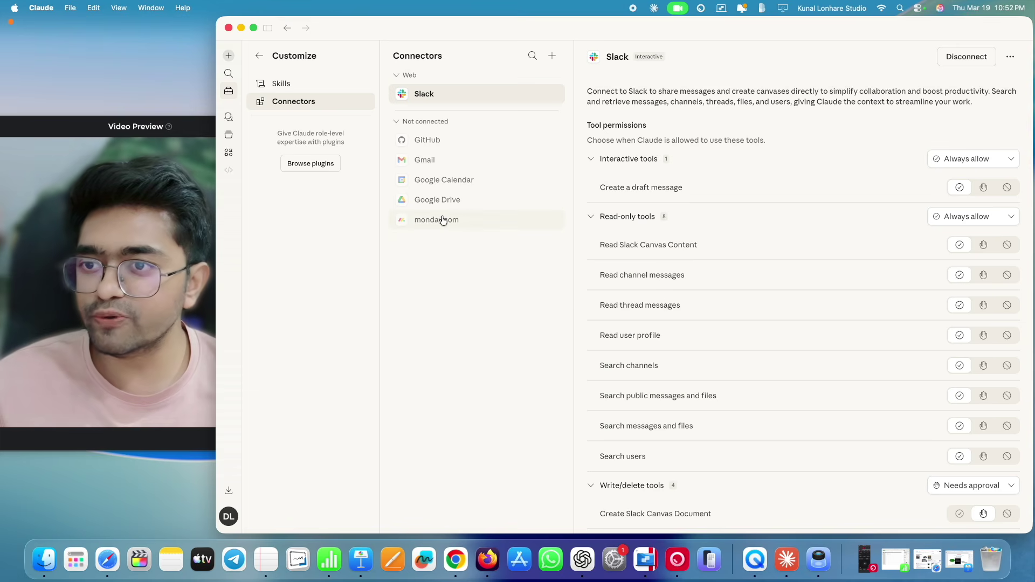
{"action": "left_click", "coordinate": [284, 88]}
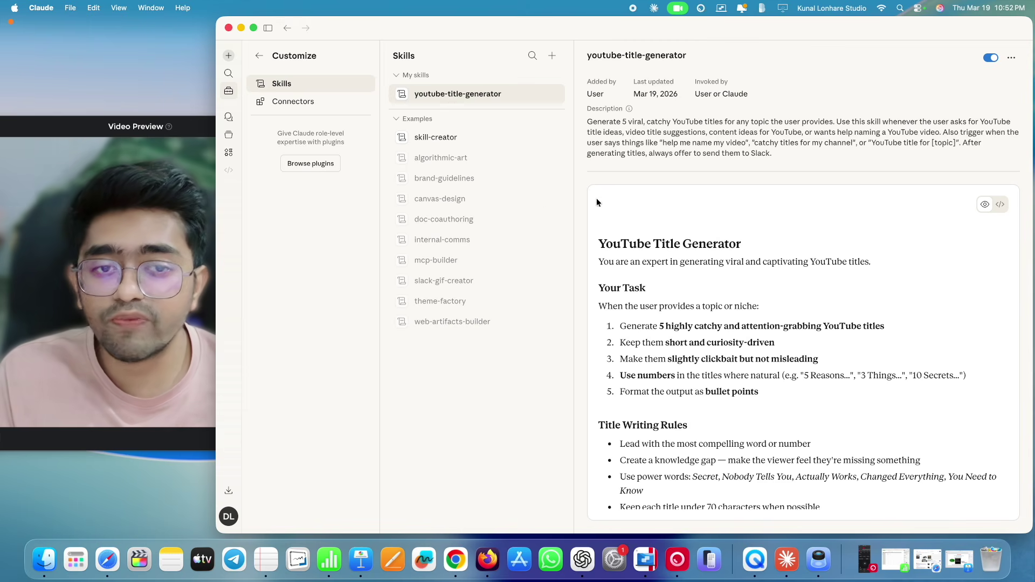
{"action": "scroll", "coordinate": [646, 290], "scroll_direction": "down", "scroll_amount": 2}
{"action": "left_click_drag", "start_coordinate": [623, 240], "coordinate": [701, 314]}
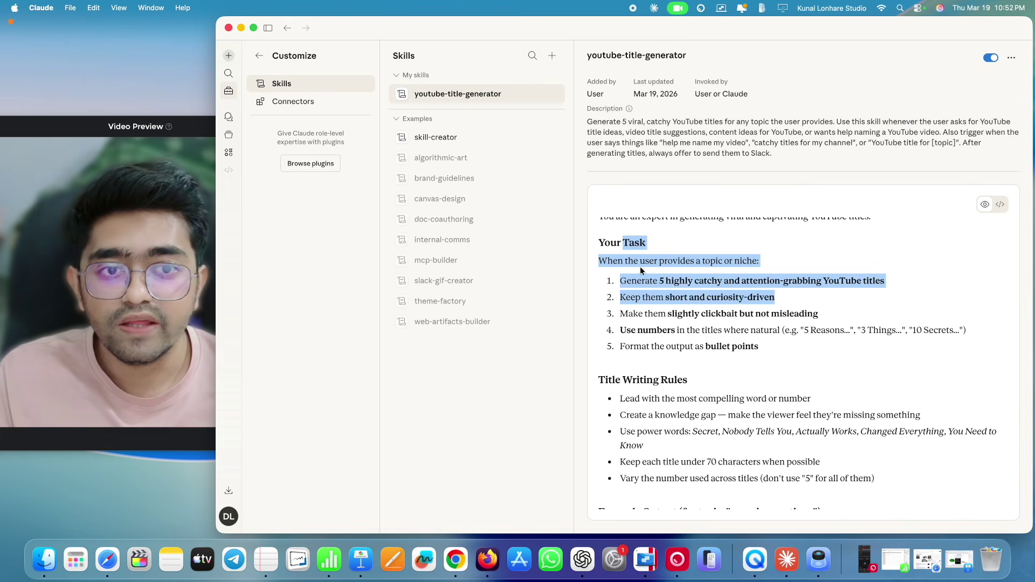
{"action": "left_click", "coordinate": [700, 314]}
{"action": "scroll", "coordinate": [703, 334], "scroll_direction": "down", "scroll_amount": 10}
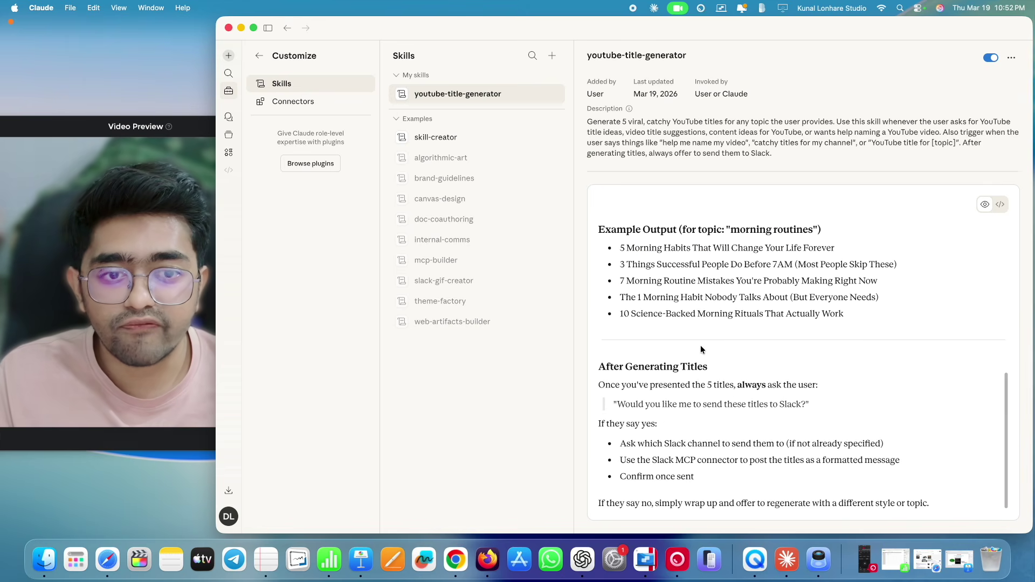
{"action": "left_click_drag", "start_coordinate": [641, 366], "coordinate": [788, 405]}
{"action": "left_click", "coordinate": [788, 404]}
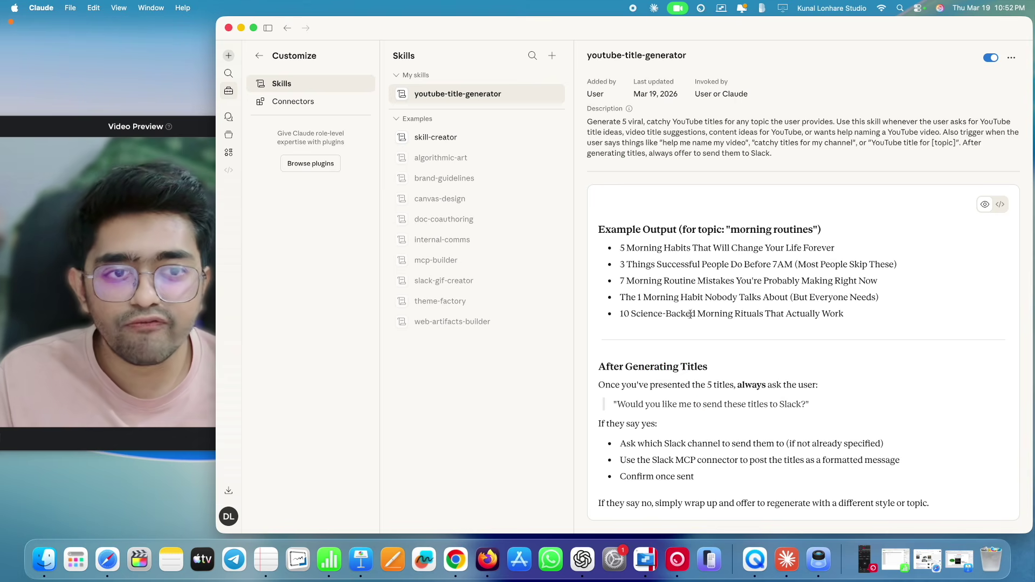
{"action": "scroll", "coordinate": [685, 260], "scroll_direction": "up", "scroll_amount": 5}
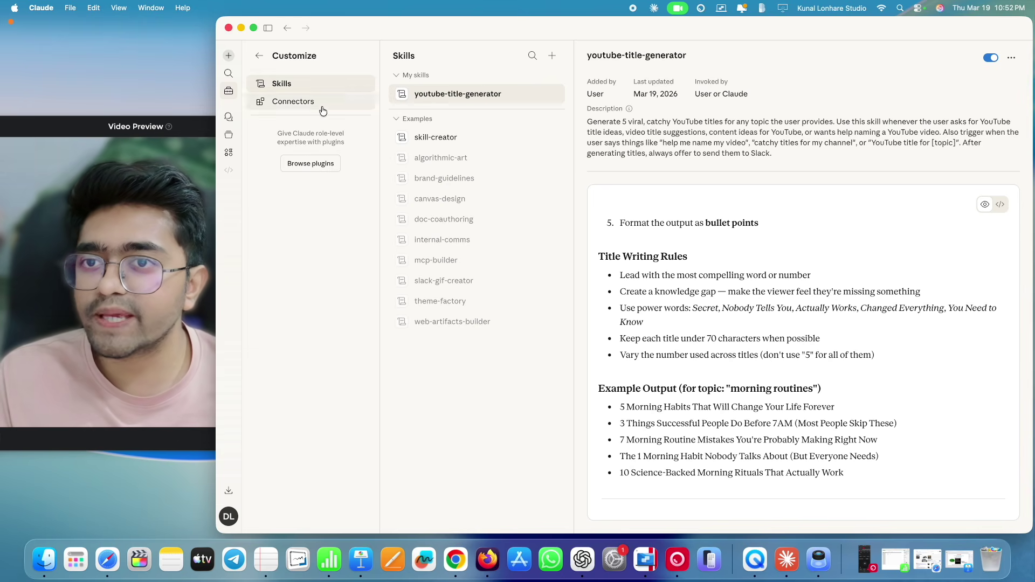
- Start a new chat and send the prompt topic is "How to be strong" with the youtube-title-generator skill attached
{"action": "left_click", "coordinate": [229, 56]}
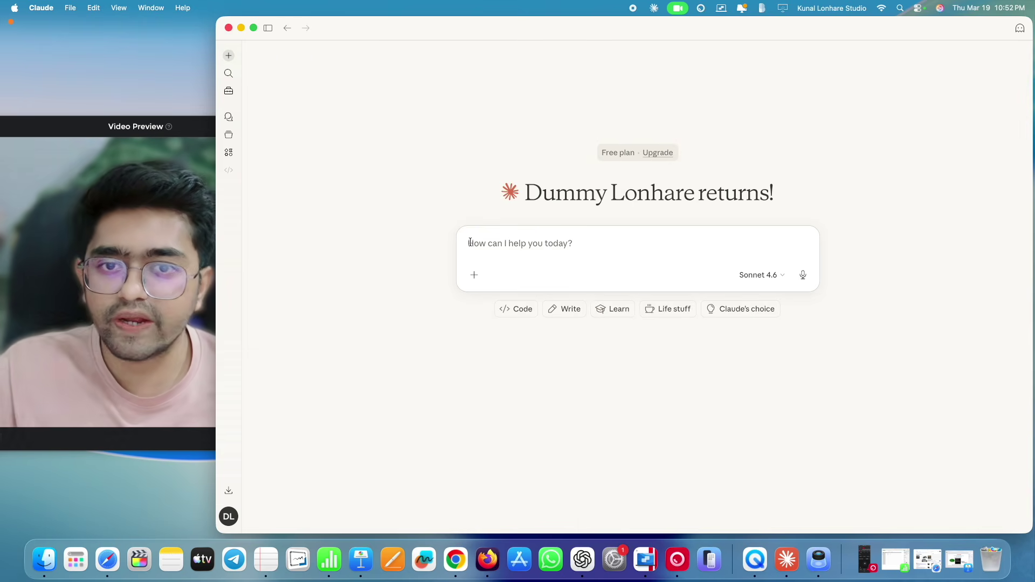
{"action": "type", "text": "topic"}
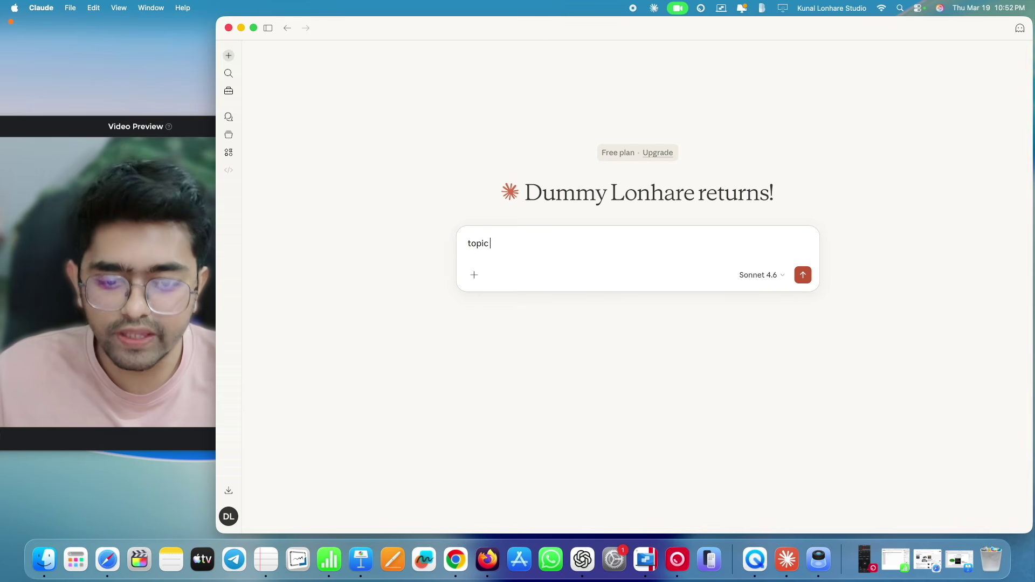
{"action": "type", "text": " is \""}
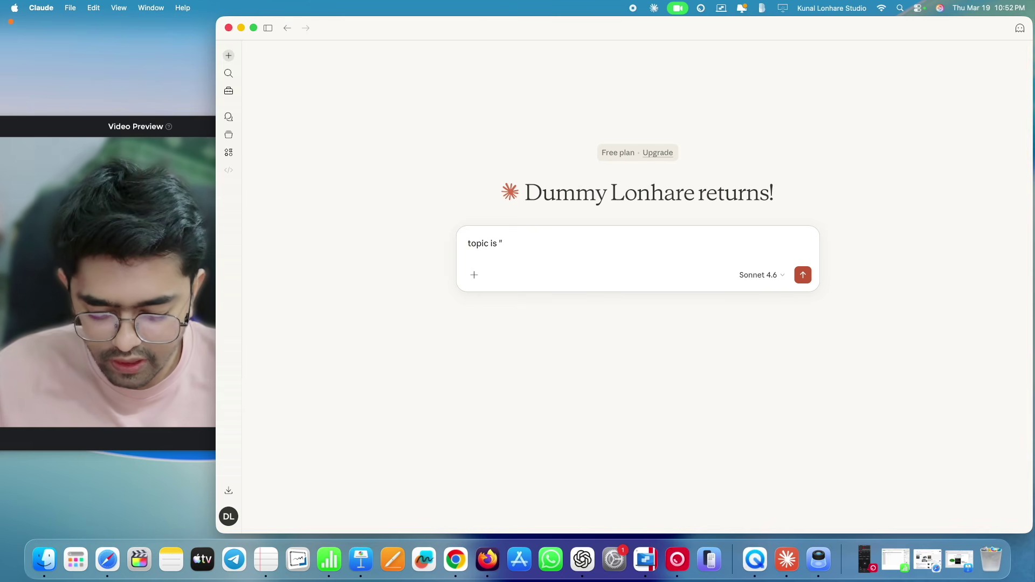
{"action": "key", "text": "Caps_Lock"}
{"action": "type", "text": "How to "}
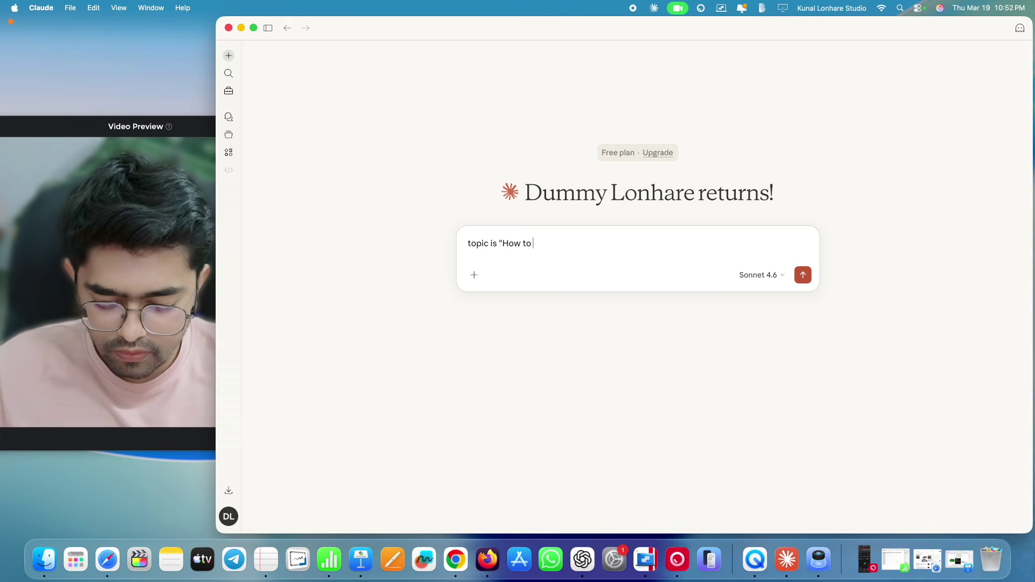
{"action": "type", "text": "be "}
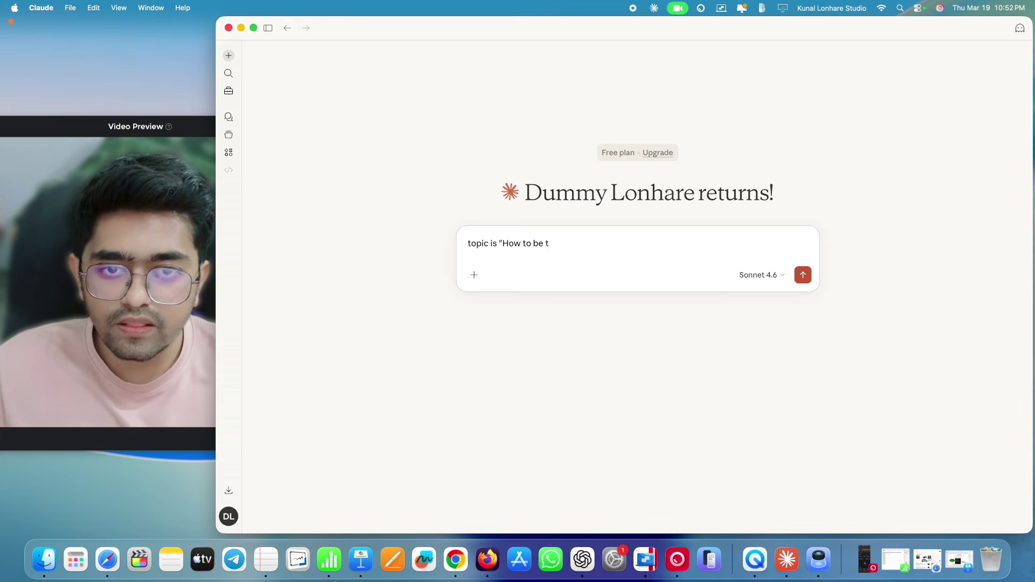
{"action": "type", "text": "strong"}
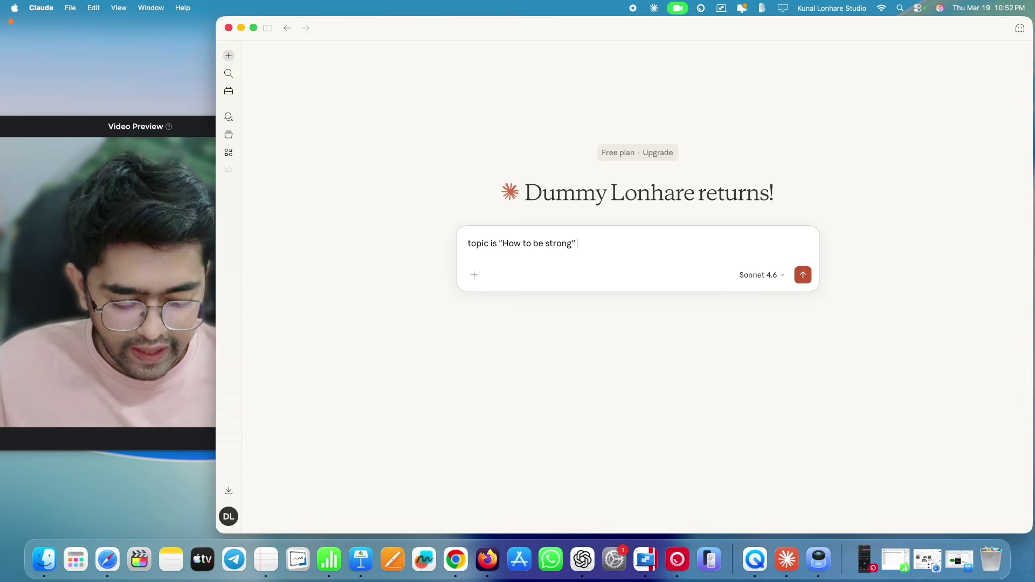
{"action": "type", "text": "\" /"}
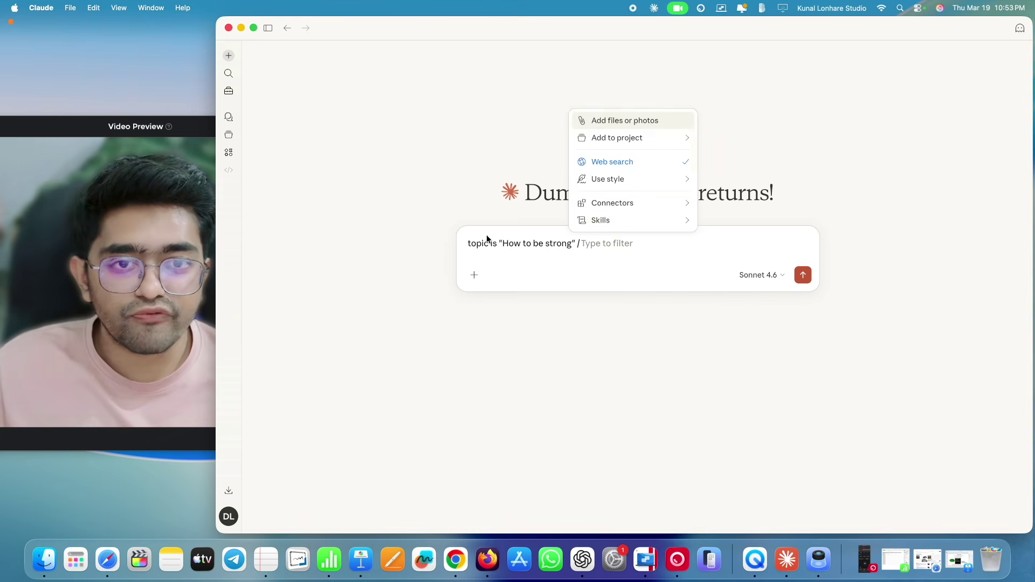
{"action": "mouse_move", "coordinate": [619, 221]}
{"action": "left_click", "coordinate": [723, 236]}
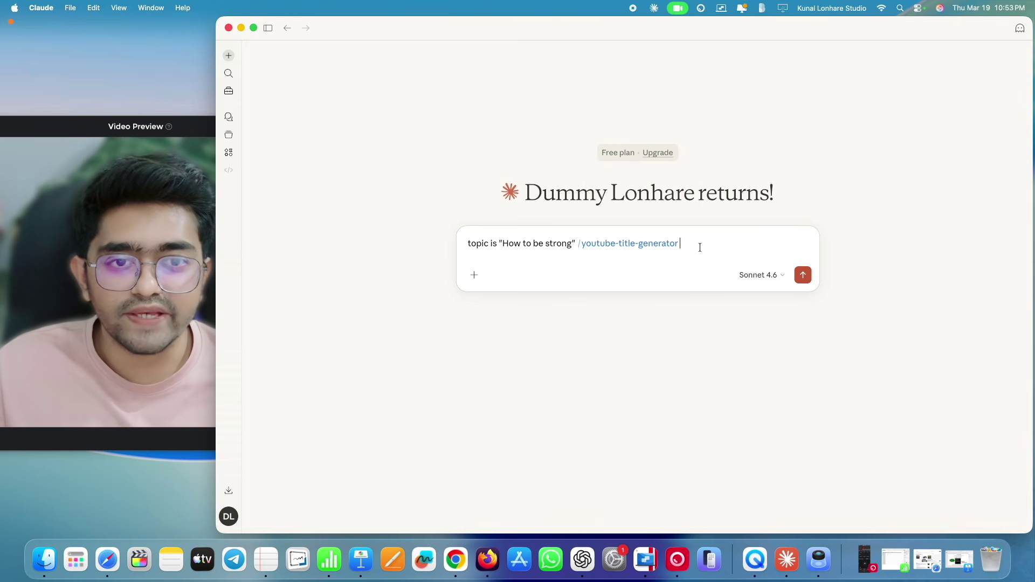
{"action": "left_click", "coordinate": [803, 276]}
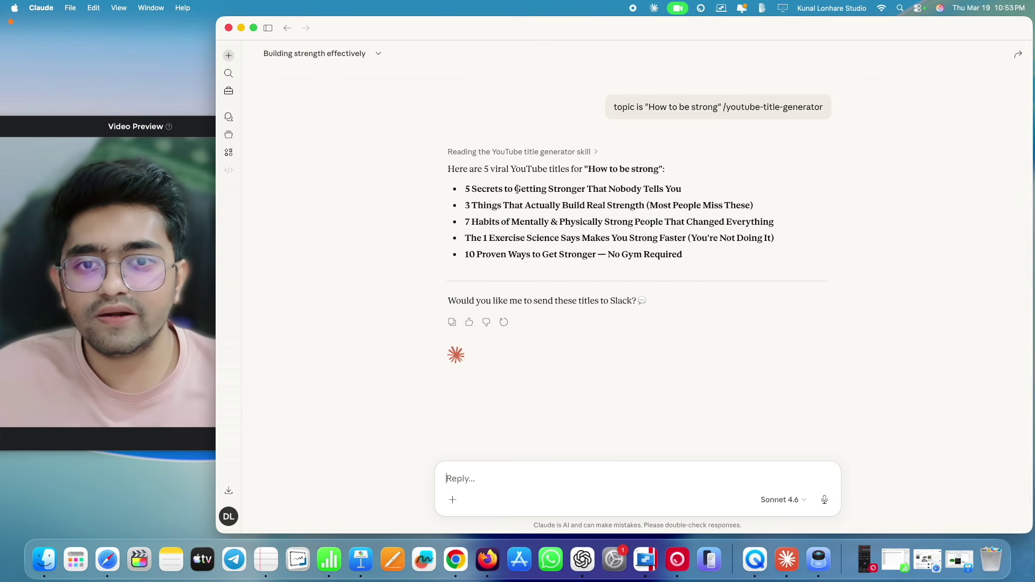
{"action": "triple_click", "coordinate": [507, 300]}
{"action": "left_click", "coordinate": [570, 404]}
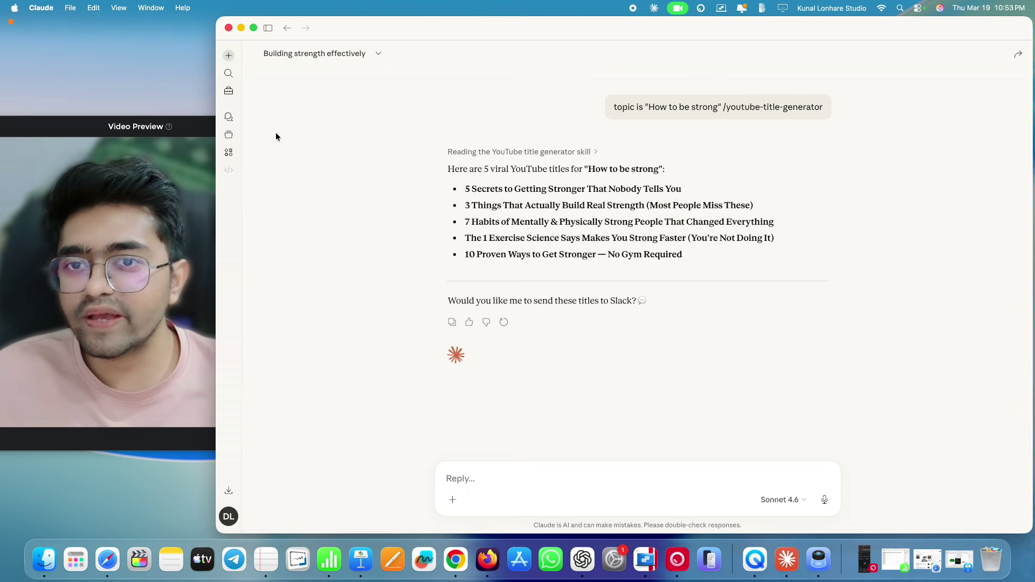
- Switch to Keynote, mark up the slide's "Skills = Instructions + Actions" line with red ink, clear the marks and minimize the window
{"action": "left_click", "coordinate": [361, 560]}
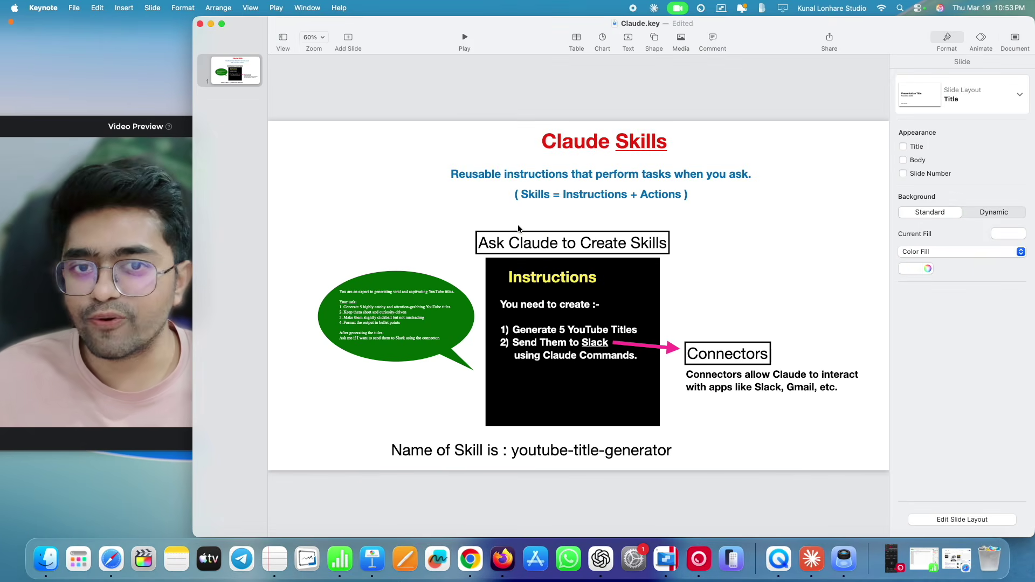
{"action": "key", "text": "ctrl+a"}
{"action": "mouse_move", "coordinate": [570, 201]}
{"action": "left_mouse_down"}
{"action": "mouse_move", "coordinate": [627, 199]}
{"action": "mouse_move", "coordinate": [615, 180]}
{"action": "mouse_move", "coordinate": [574, 186]}
{"action": "mouse_move", "coordinate": [565, 197]}
{"action": "mouse_move", "coordinate": [583, 201]}
{"action": "left_mouse_up"}
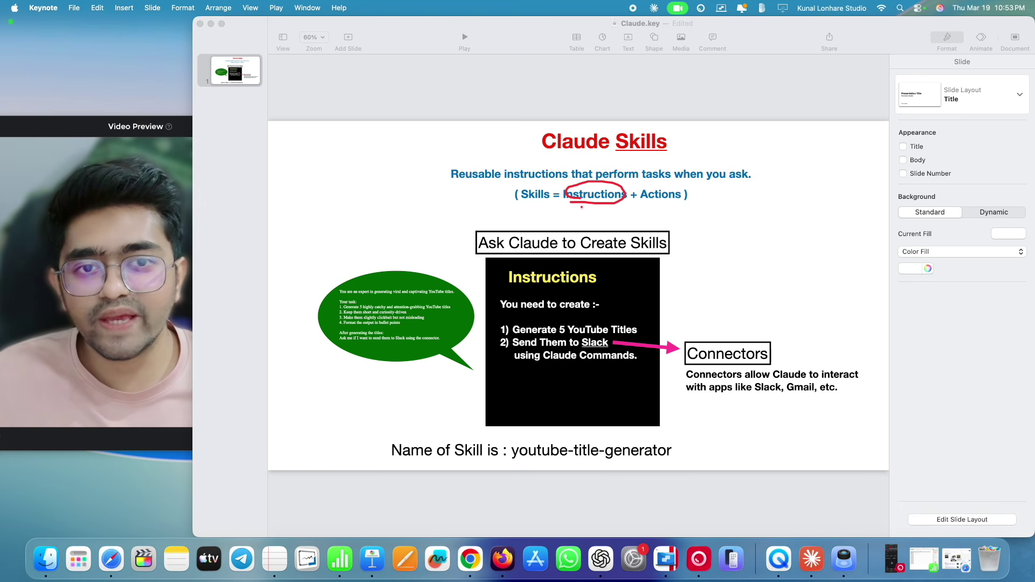
{"action": "mouse_move", "coordinate": [580, 210]}
{"action": "left_mouse_down"}
{"action": "mouse_move", "coordinate": [601, 209]}
{"action": "mouse_move", "coordinate": [550, 238]}
{"action": "mouse_move", "coordinate": [539, 205]}
{"action": "mouse_move", "coordinate": [535, 213]}
{"action": "mouse_move", "coordinate": [546, 211]}
{"action": "left_mouse_up"}
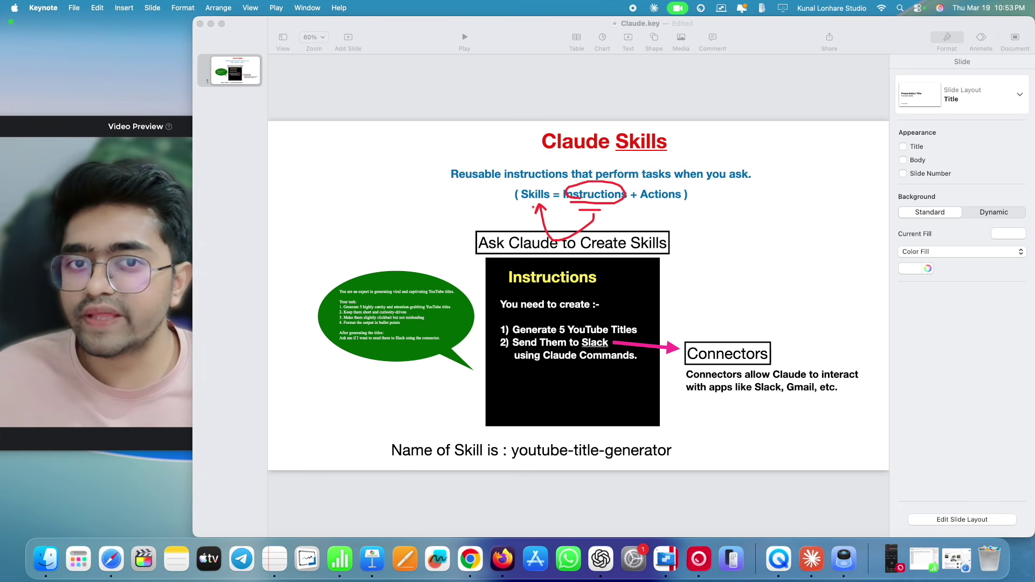
{"action": "mouse_move", "coordinate": [532, 207]}
{"action": "left_mouse_down"}
{"action": "mouse_move", "coordinate": [548, 262]}
{"action": "mouse_move", "coordinate": [647, 232]}
{"action": "mouse_move", "coordinate": [654, 201]}
{"action": "left_mouse_up"}
{"action": "key", "text": "Escape"}
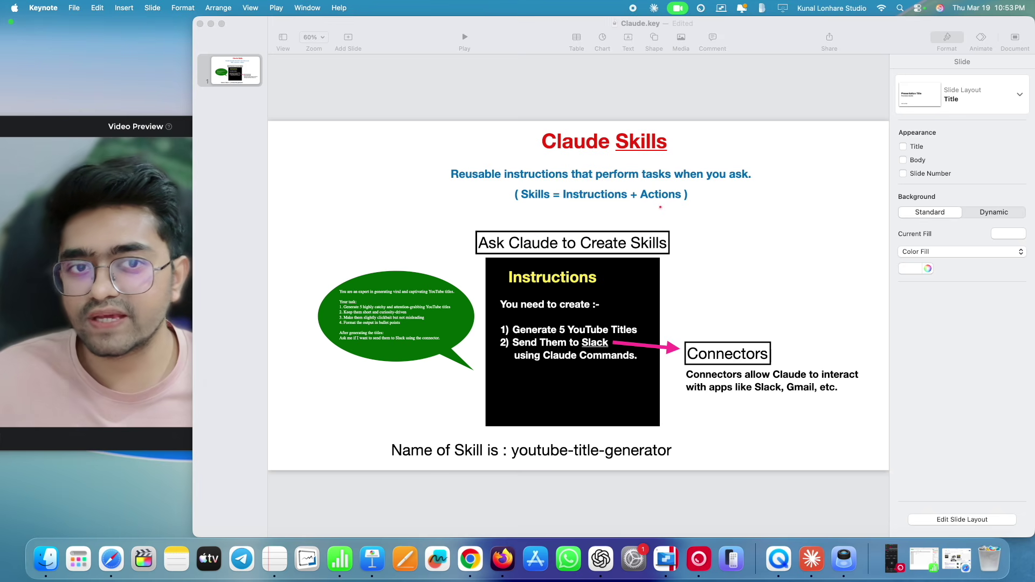
{"action": "left_click", "coordinate": [211, 26]}
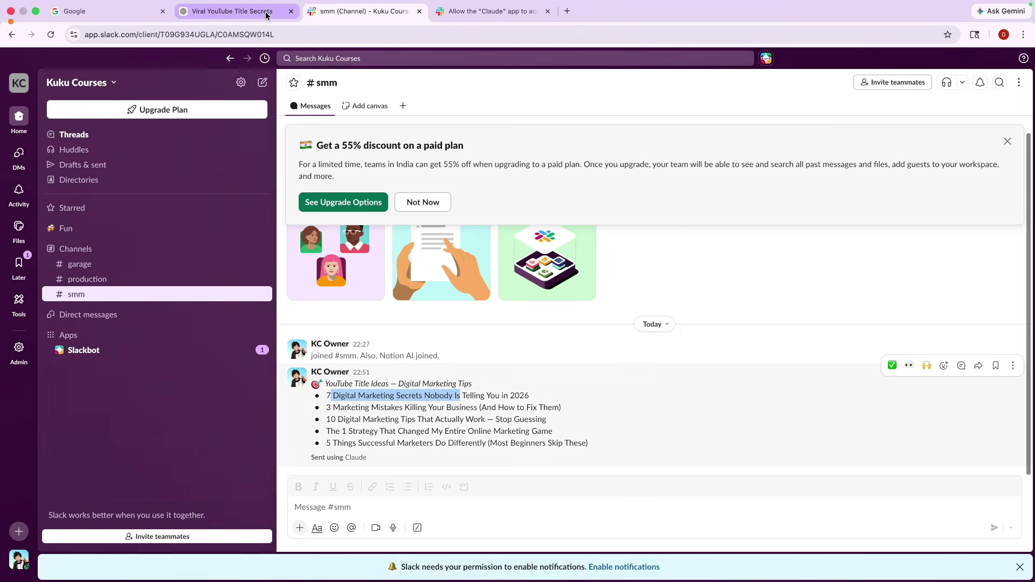
- Switch to Chrome and compare ChatGPT's reply about sending to Slack with the title chat in Claude
{"action": "left_click", "coordinate": [264, 11]}
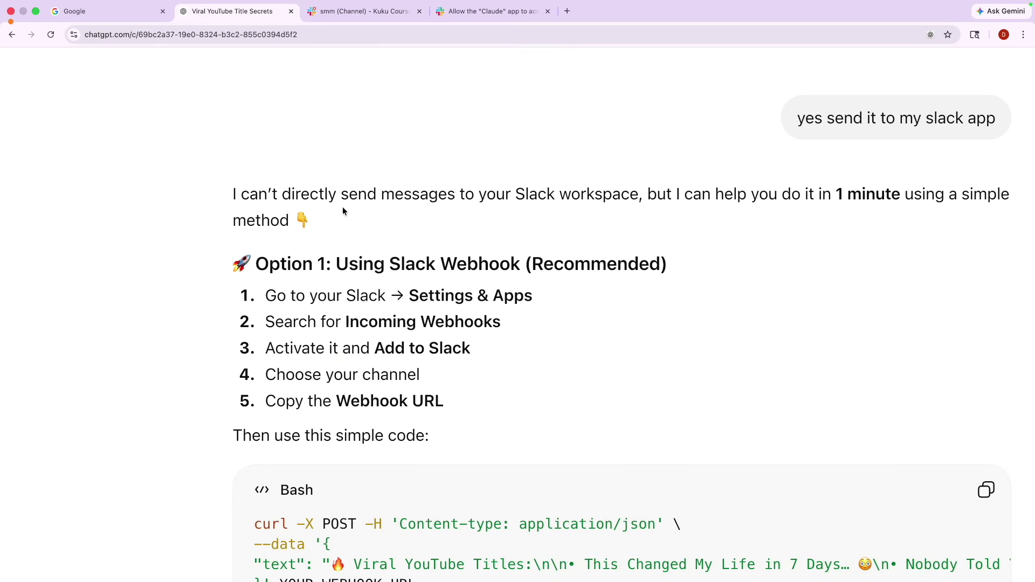
{"action": "left_click_drag", "start_coordinate": [257, 196], "coordinate": [377, 194]}
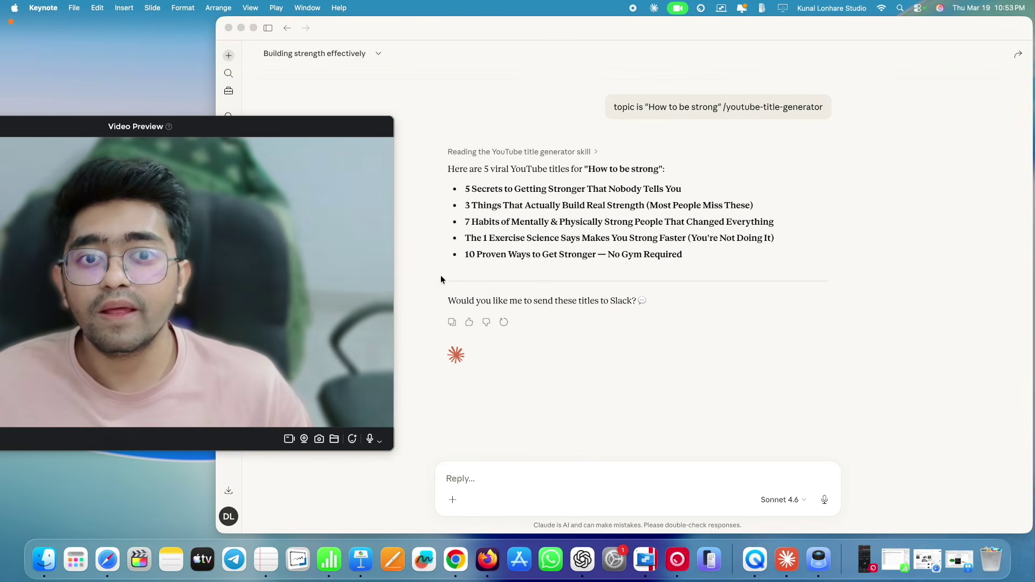
{"action": "left_click", "coordinate": [508, 254]}
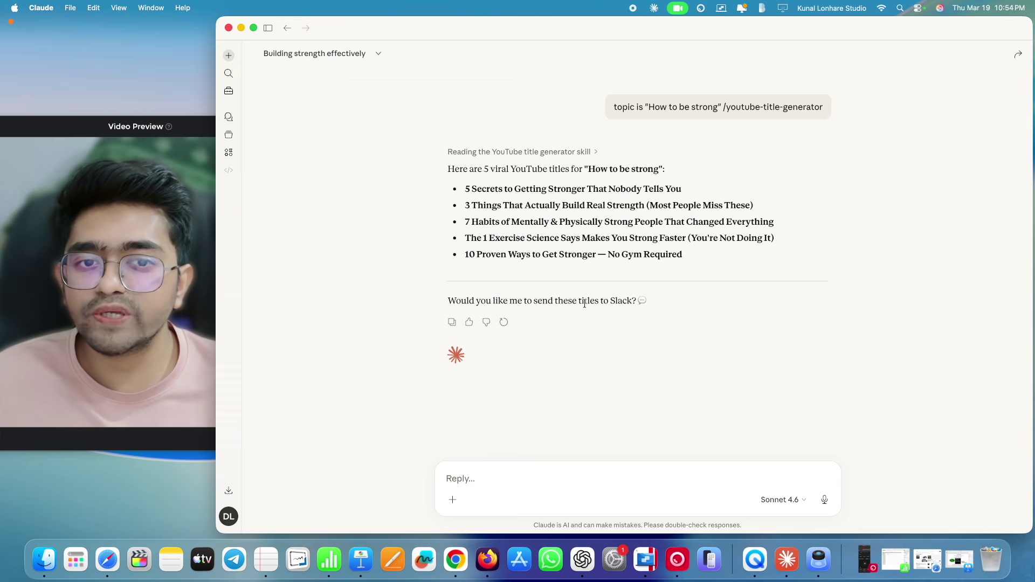
{"action": "key", "text": "ctrl+Right"}
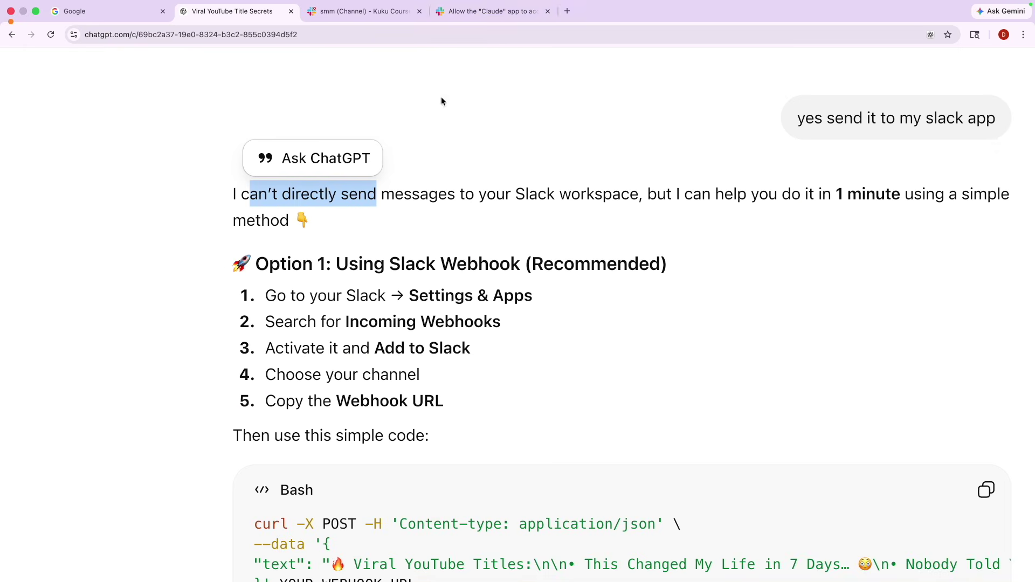
- Check the smm channel in Slack for the titles sent by Claude, switch back to Claude and start a new chat
{"action": "left_click", "coordinate": [376, 14]}
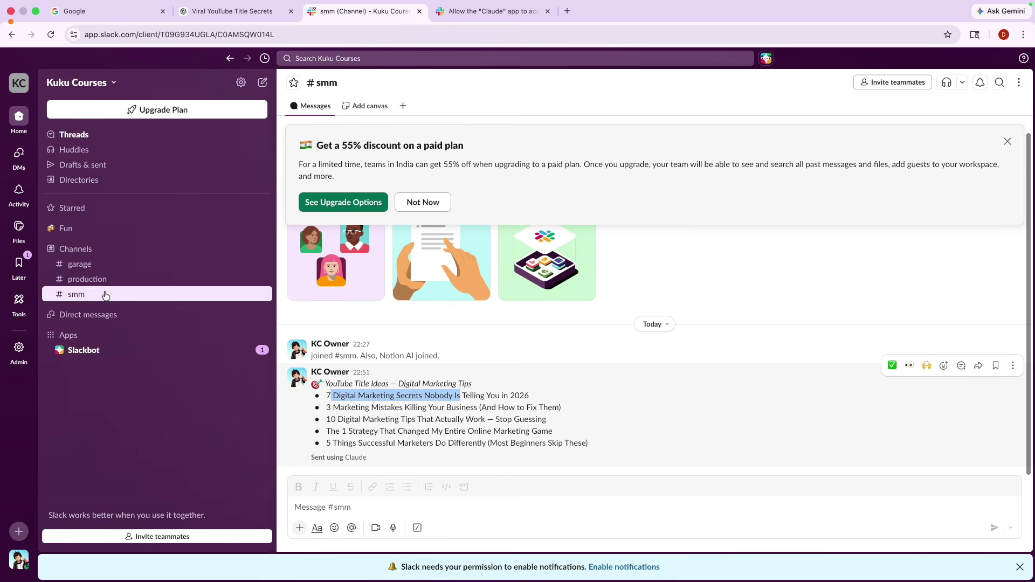
{"action": "key", "text": "ctrl+Left"}
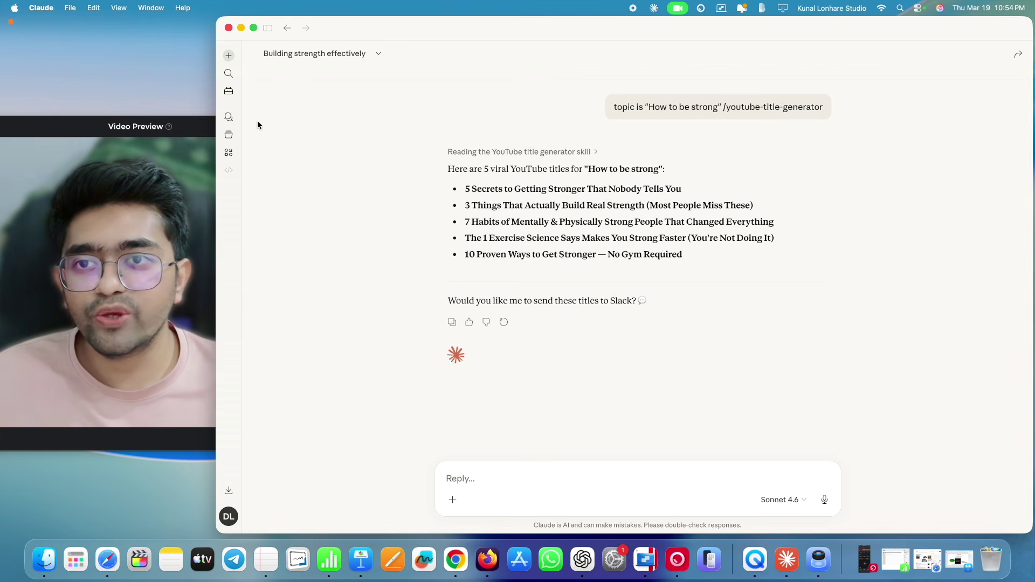
{"action": "left_click", "coordinate": [230, 56]}
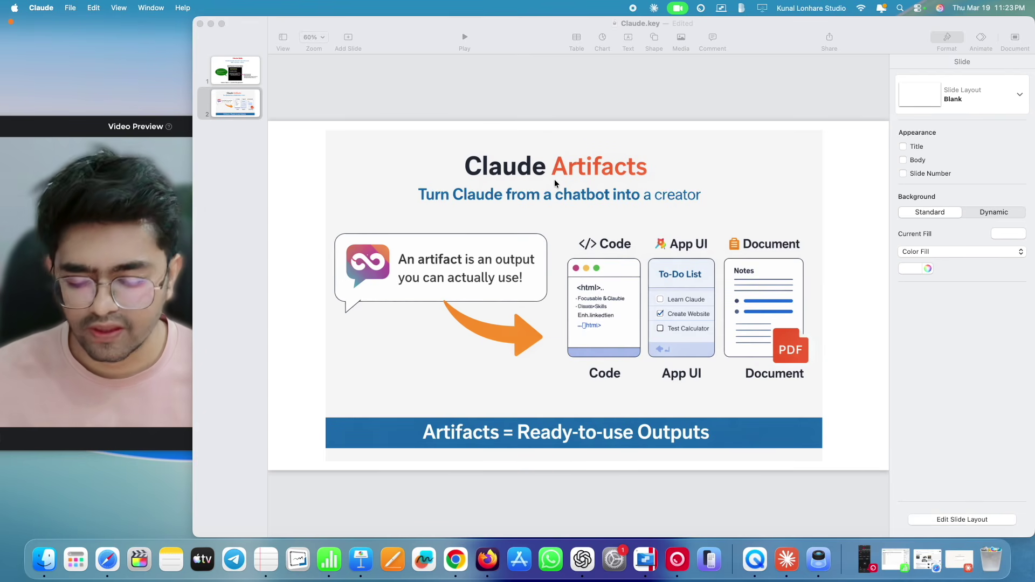
- Underline the "Claude Artifacts" heading on the Keynote slide with red ink
{"action": "left_click_drag", "start_coordinate": [512, 186], "coordinate": [625, 182]}
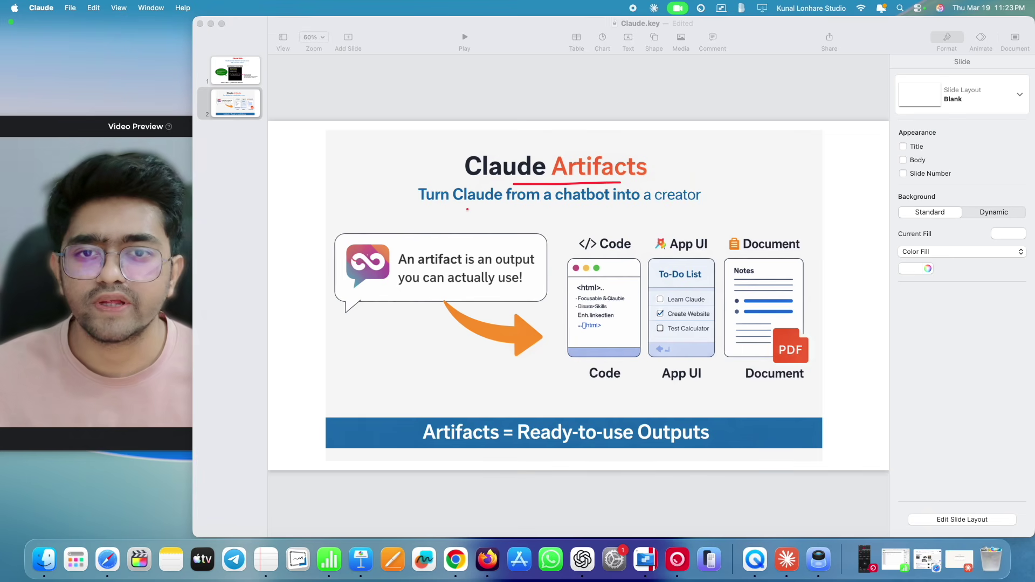
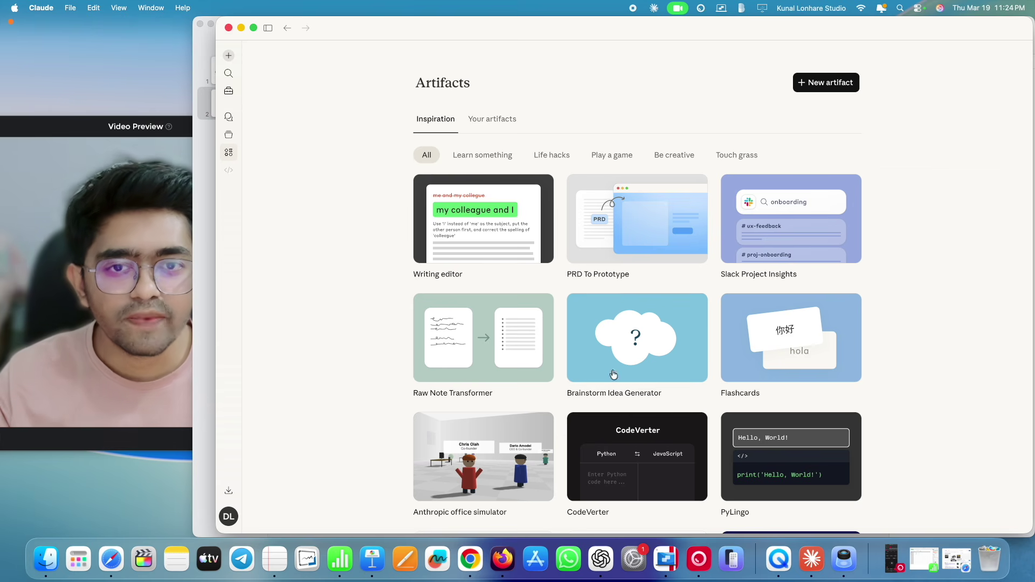
- Browse the artifact inspiration gallery in Claude and open the PyLingo artifact
{"action": "scroll", "coordinate": [552, 253], "scroll_direction": "down", "scroll_amount": 5}
{"action": "scroll", "coordinate": [555, 309], "scroll_direction": "down", "scroll_amount": 10}
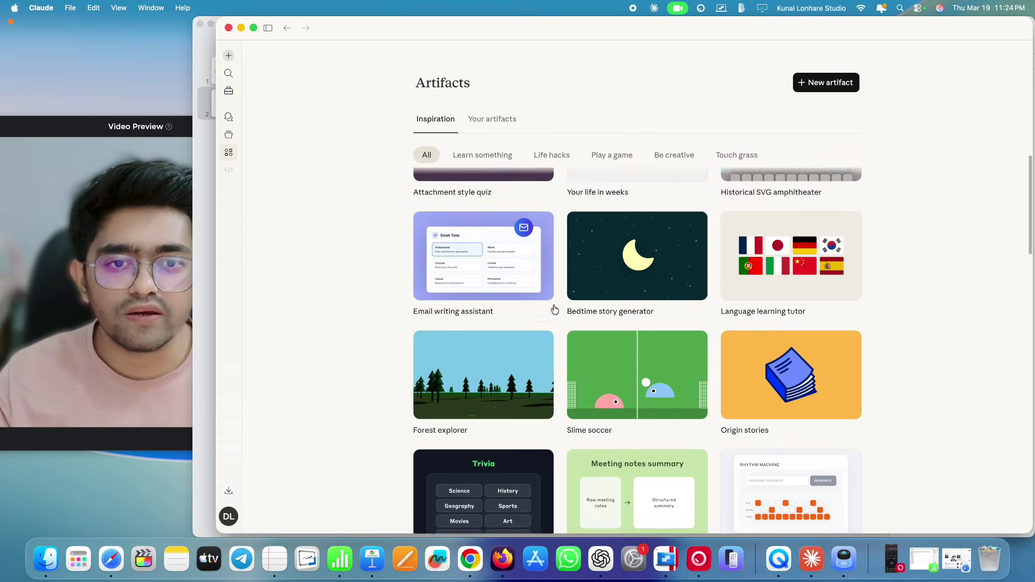
{"action": "scroll", "coordinate": [554, 309], "scroll_direction": "up", "scroll_amount": 15}
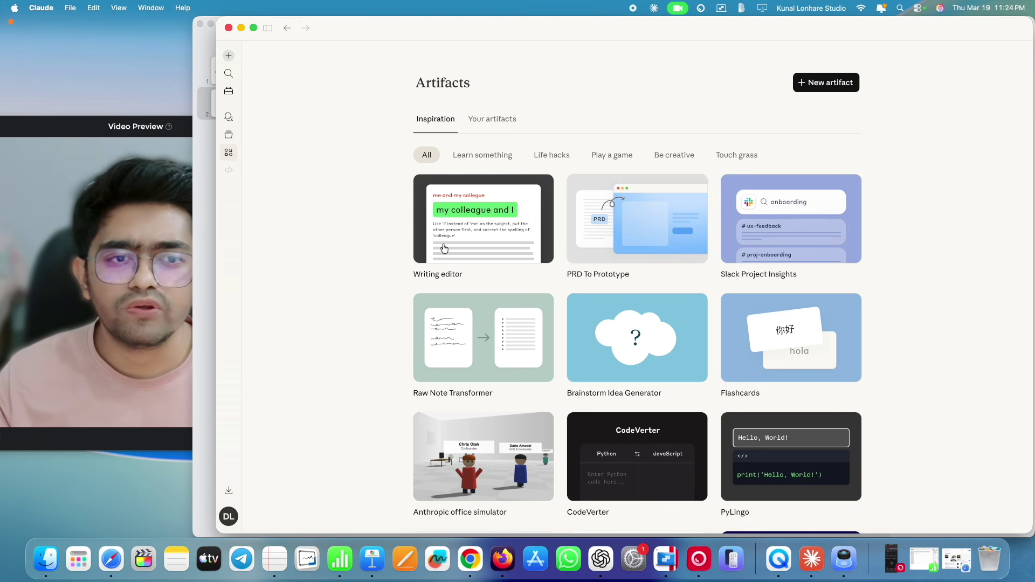
{"action": "scroll", "coordinate": [573, 282], "scroll_direction": "down", "scroll_amount": 2}
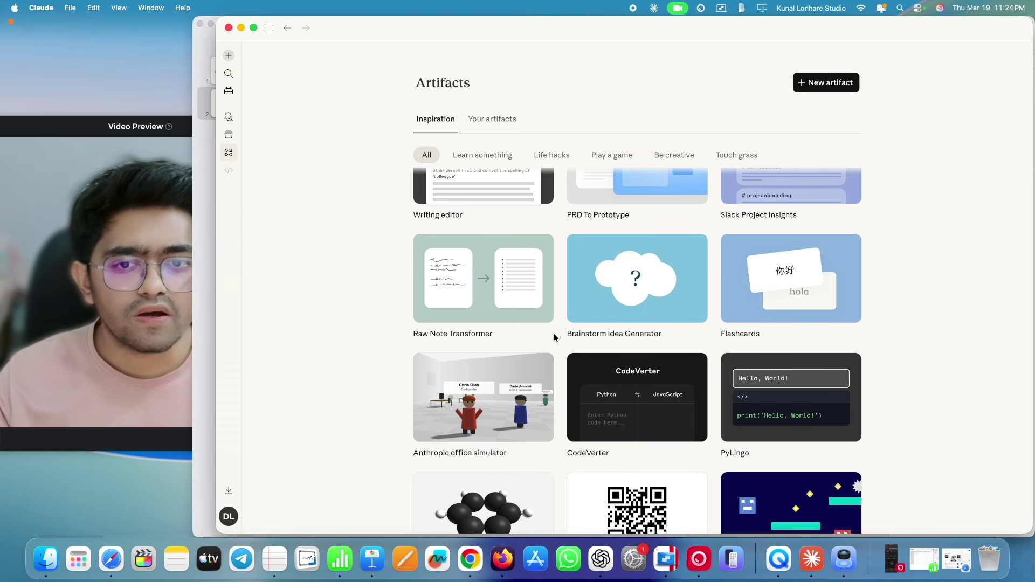
{"action": "scroll", "coordinate": [532, 330], "scroll_direction": "down", "scroll_amount": 1}
{"action": "scroll", "coordinate": [631, 399], "scroll_direction": "down", "scroll_amount": 2}
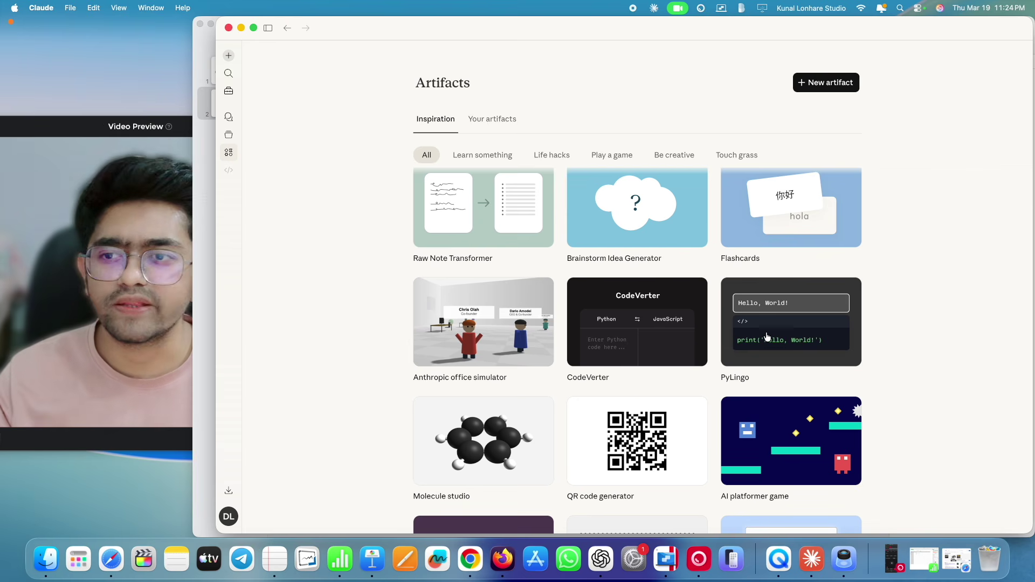
{"action": "left_click", "coordinate": [784, 333]}
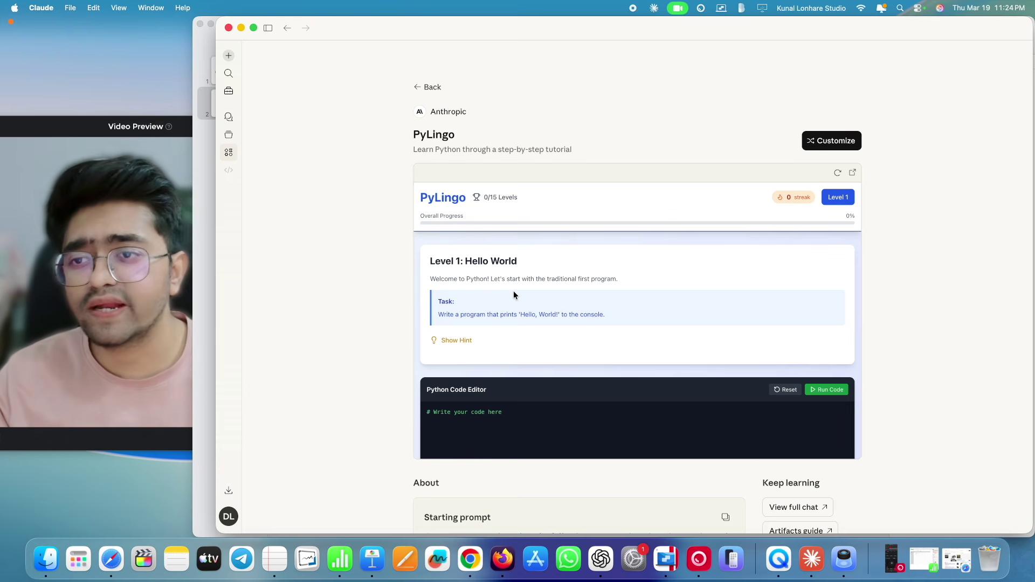
- In PyLingo's Python code editor, assign a first name to the variable name, add print(name) and run the code
{"action": "scroll", "coordinate": [513, 310], "scroll_direction": "down", "scroll_amount": 5}
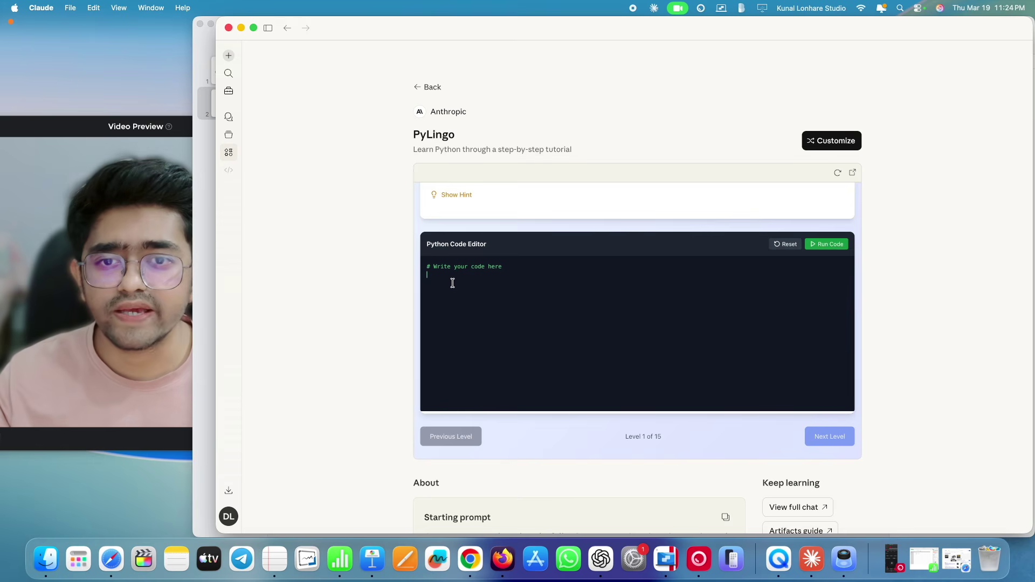
{"action": "type", "text": "name ="}
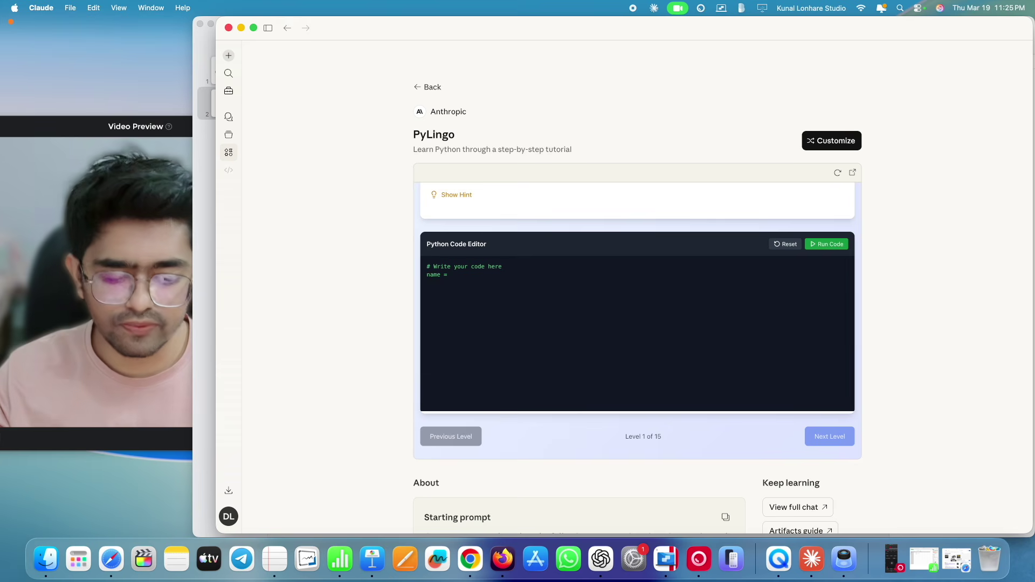
{"action": "type", "text": " \"kunal\"  p"}
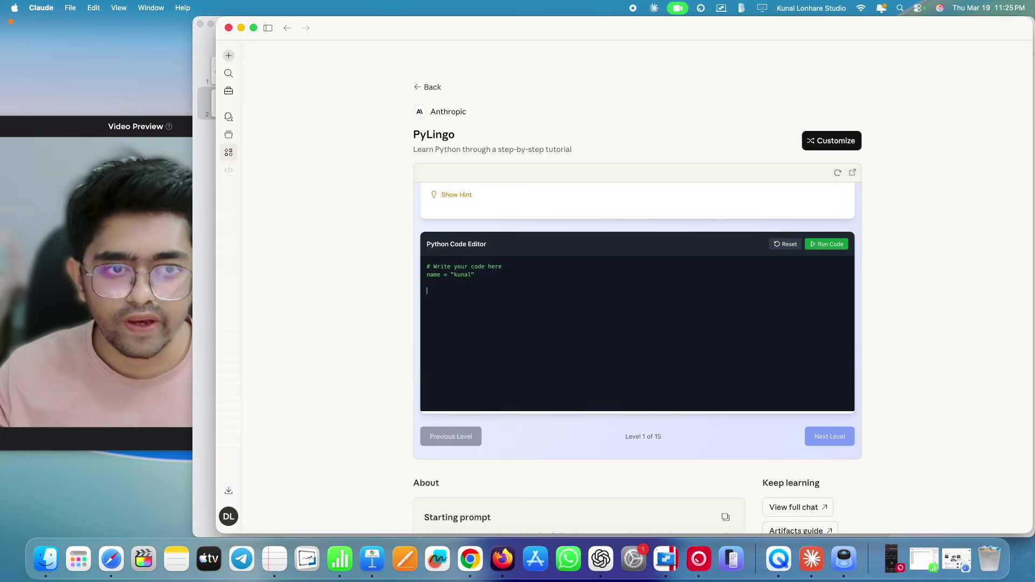
{"action": "type", "text": "rint"}
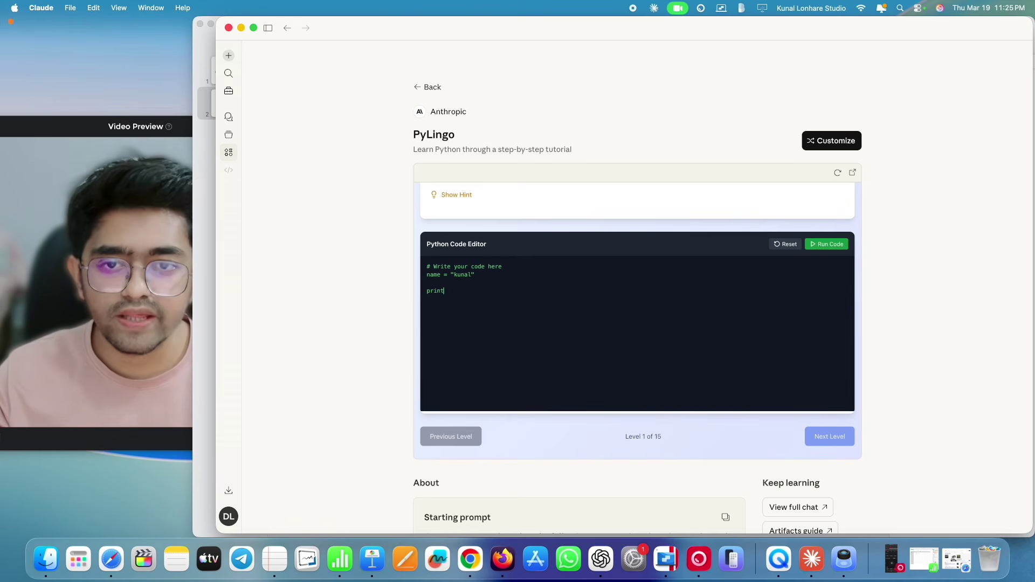
{"action": "type", "text": "(name"}
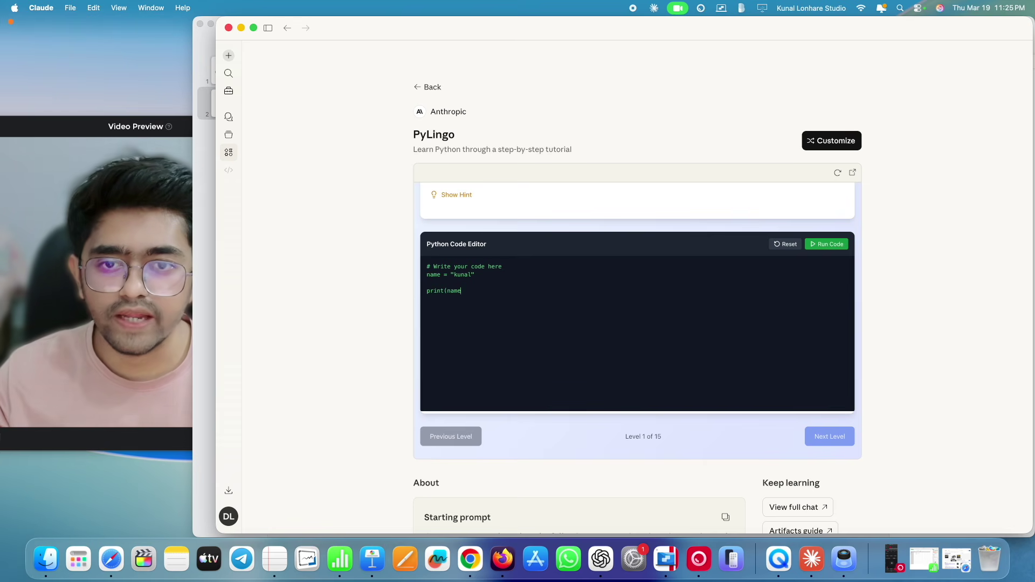
{"action": "type", "text": ")"}
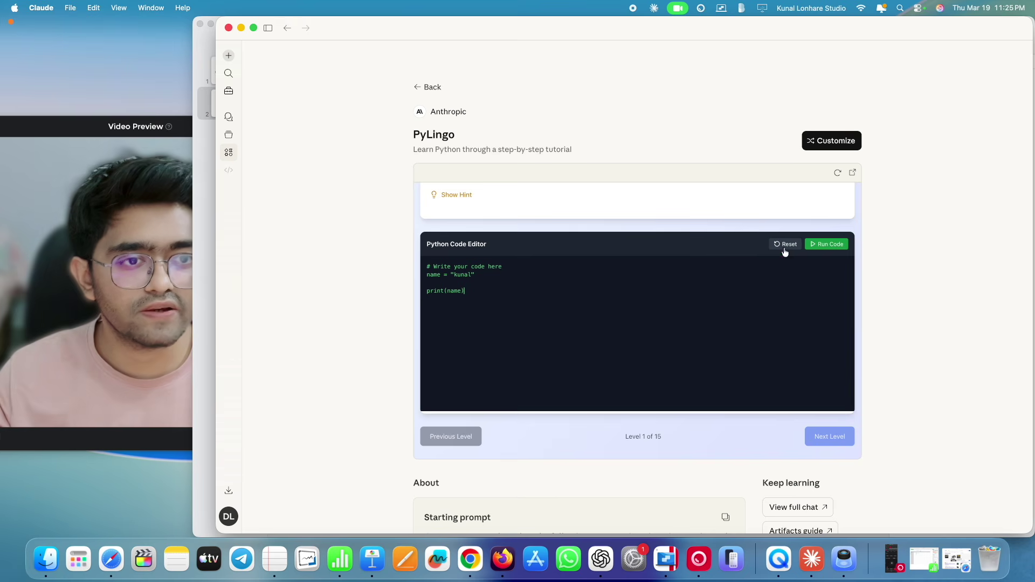
{"action": "left_click", "coordinate": [828, 244]}
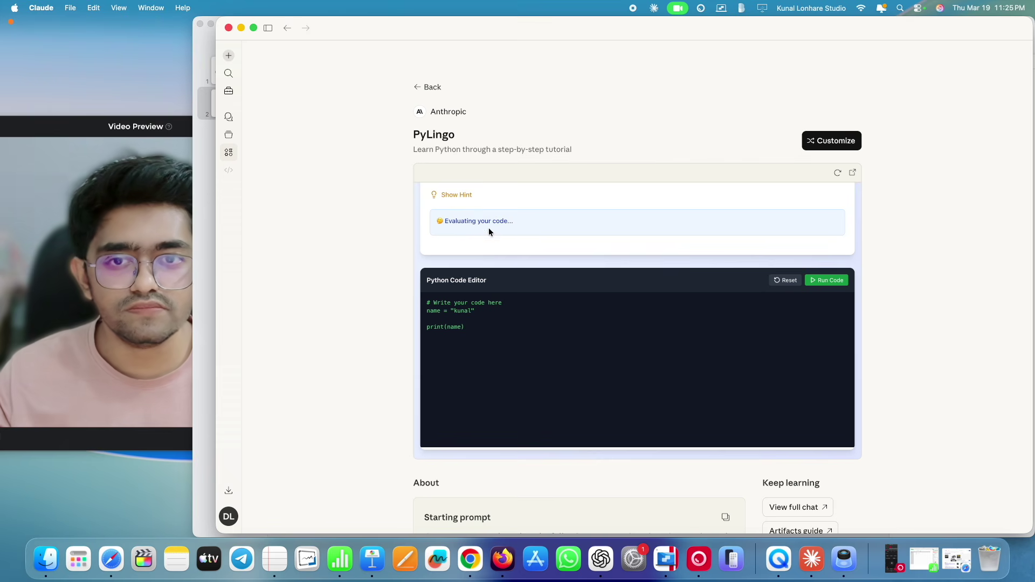
- Review PyLingo's feedback on the Level 1 task, including the expected output, against the submitted code
{"action": "scroll", "coordinate": [488, 230], "scroll_direction": "up", "scroll_amount": 5}
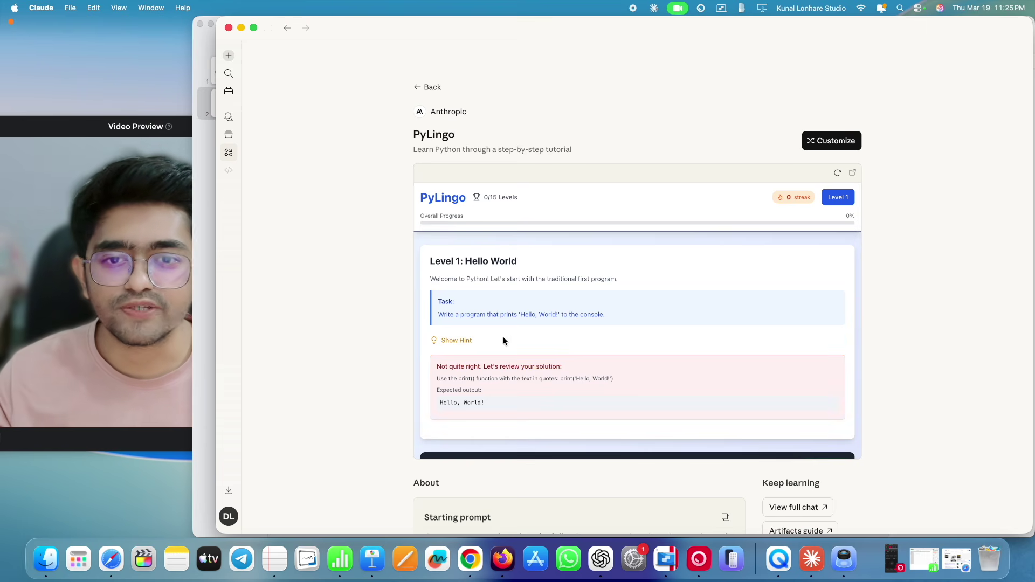
{"action": "scroll", "coordinate": [502, 346], "scroll_direction": "down", "scroll_amount": 1}
{"action": "scroll", "coordinate": [501, 344], "scroll_direction": "down", "scroll_amount": 4}
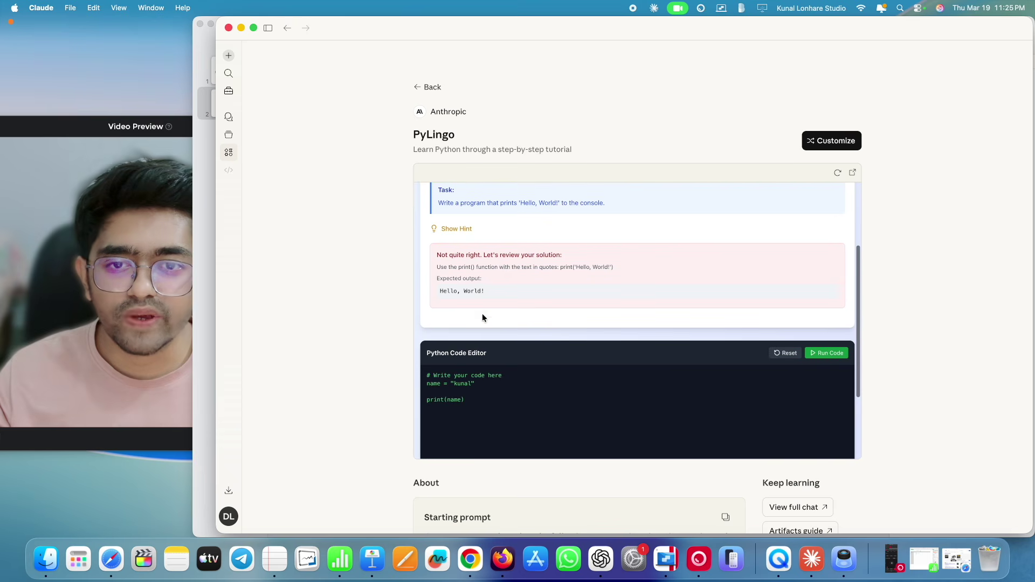
{"action": "left_click_drag", "start_coordinate": [451, 291], "coordinate": [478, 292]}
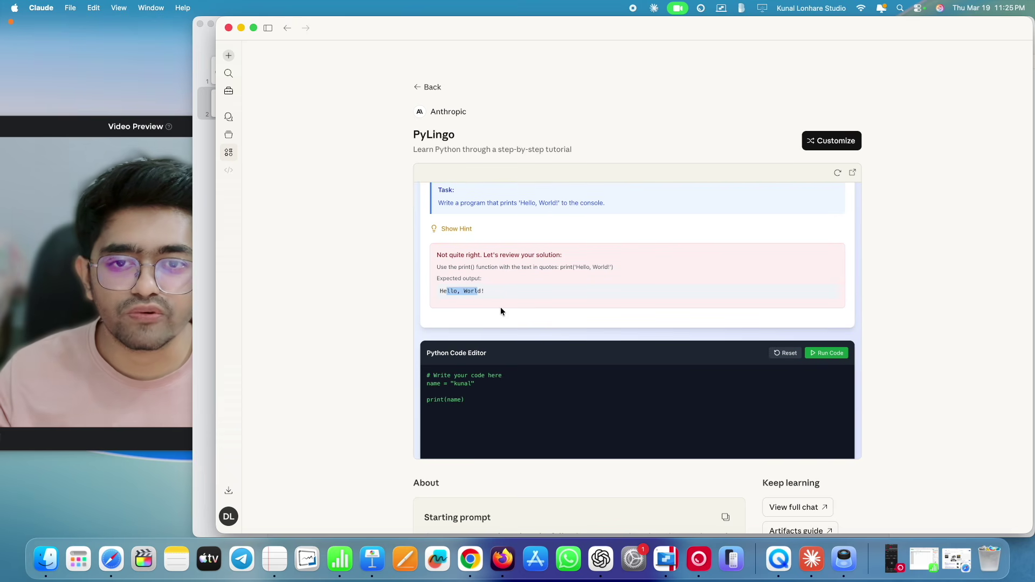
{"action": "scroll", "coordinate": [514, 330], "scroll_direction": "down", "scroll_amount": 1}
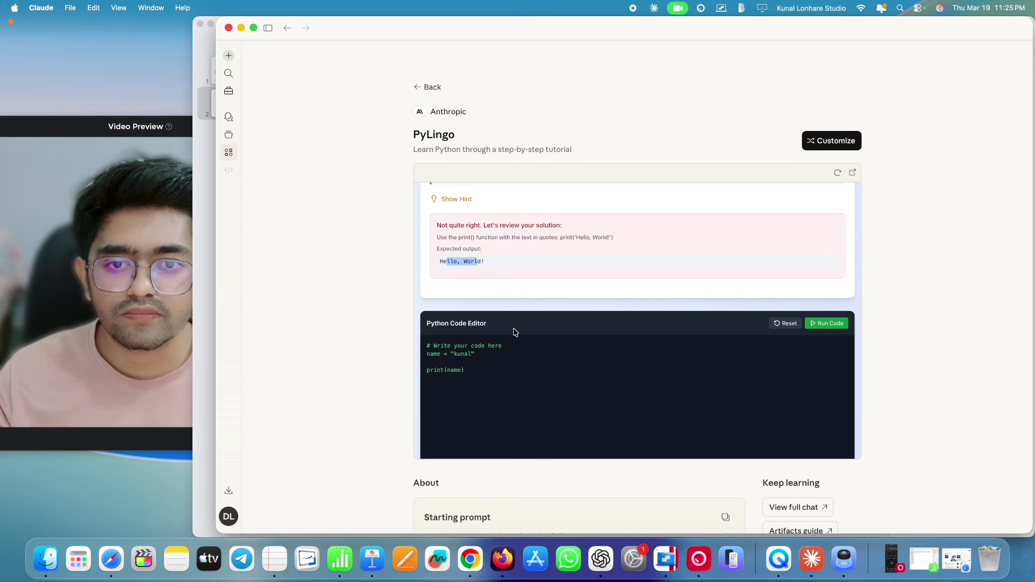
{"action": "scroll", "coordinate": [514, 332], "scroll_direction": "down", "scroll_amount": 1}
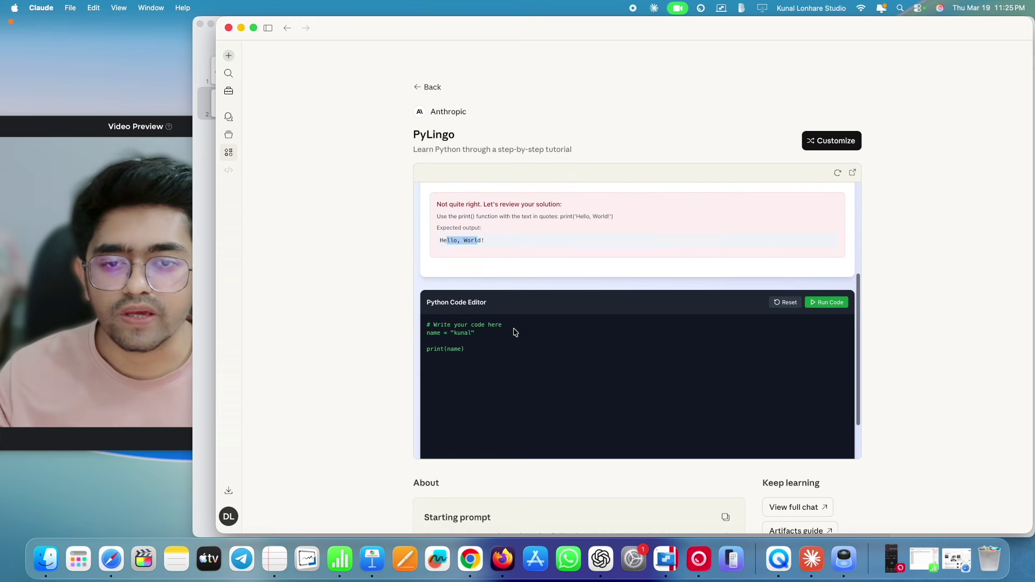
{"action": "scroll", "coordinate": [477, 353], "scroll_direction": "down", "scroll_amount": 3}
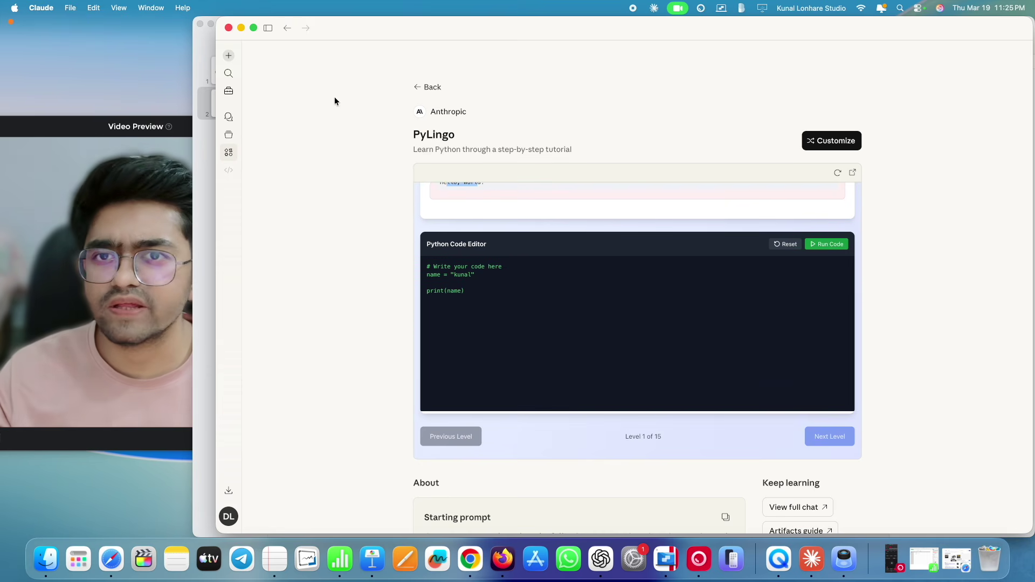
- Return to the artifact gallery, open the QR code generator artifact and look over its URL form
{"action": "left_click", "coordinate": [432, 87]}
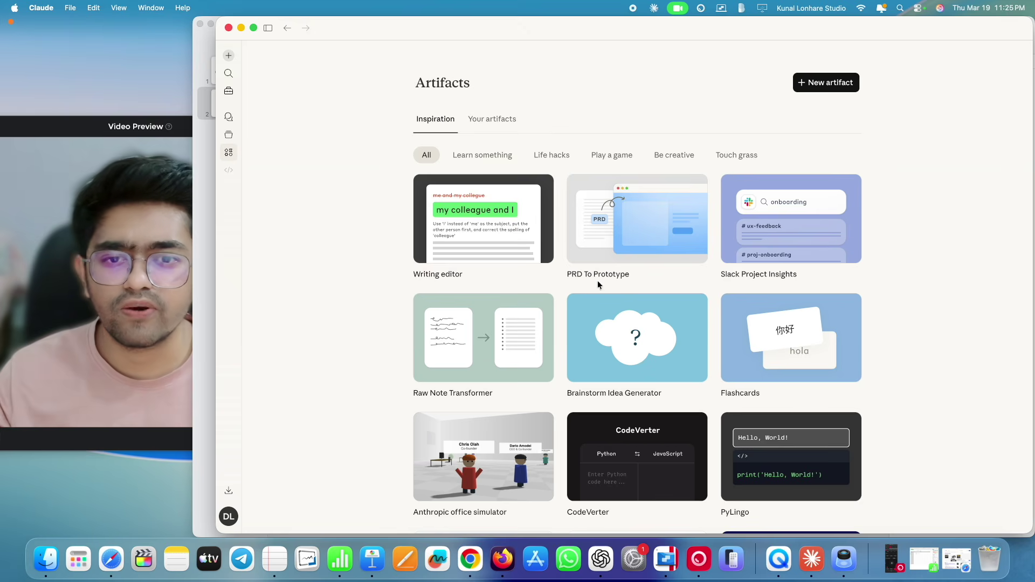
{"action": "scroll", "coordinate": [589, 271], "scroll_direction": "down", "scroll_amount": 5}
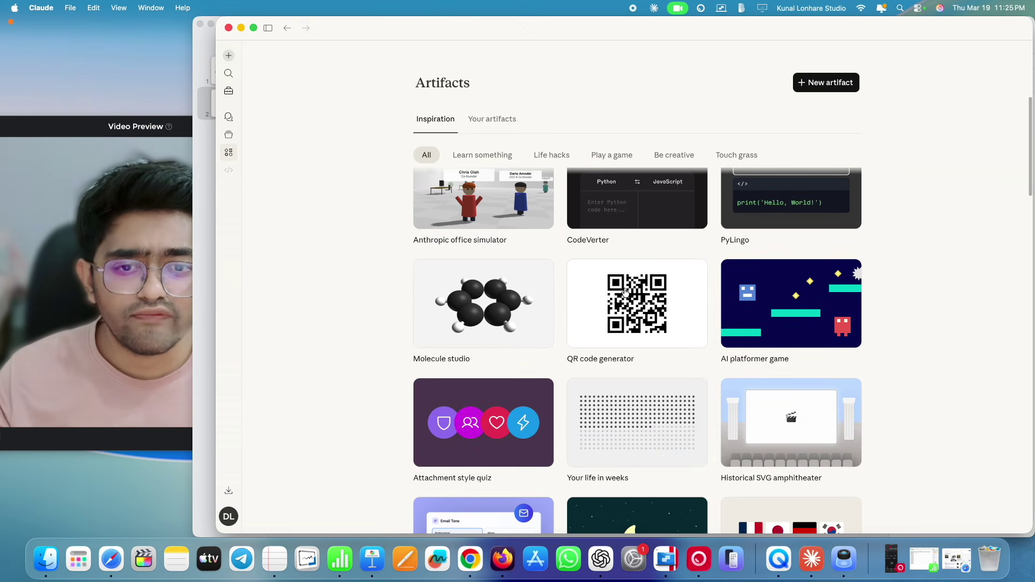
{"action": "left_click", "coordinate": [623, 302]}
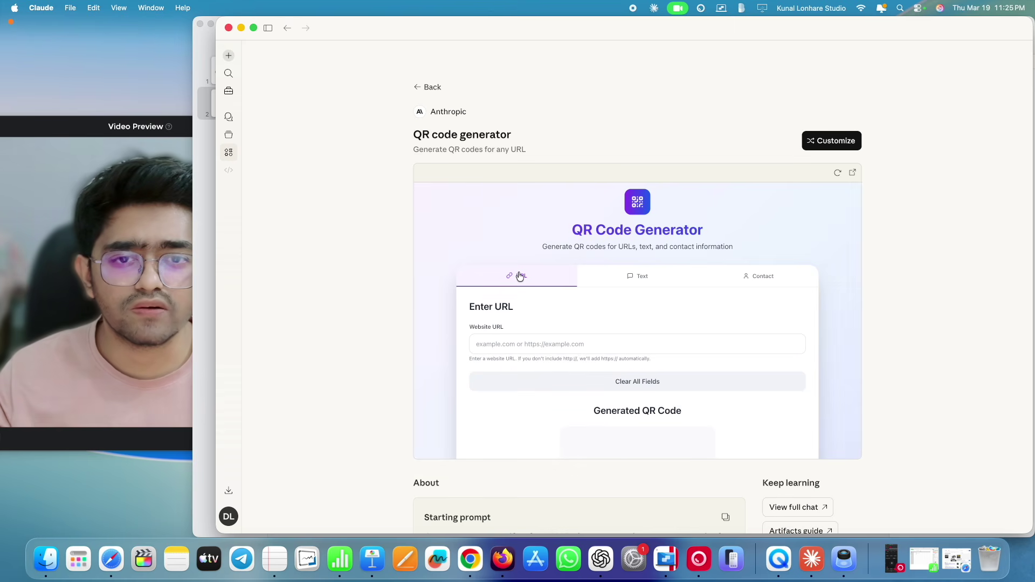
{"action": "scroll", "coordinate": [540, 305], "scroll_direction": "down", "scroll_amount": 3}
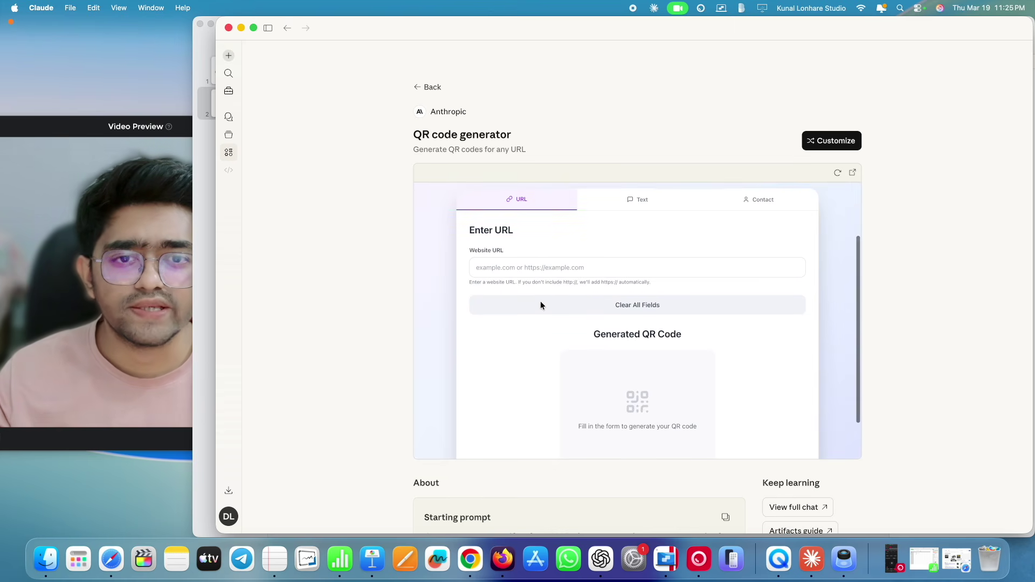
{"action": "scroll", "coordinate": [541, 305], "scroll_direction": "down", "scroll_amount": 2}
{"action": "scroll", "coordinate": [541, 306], "scroll_direction": "up", "scroll_amount": 3}
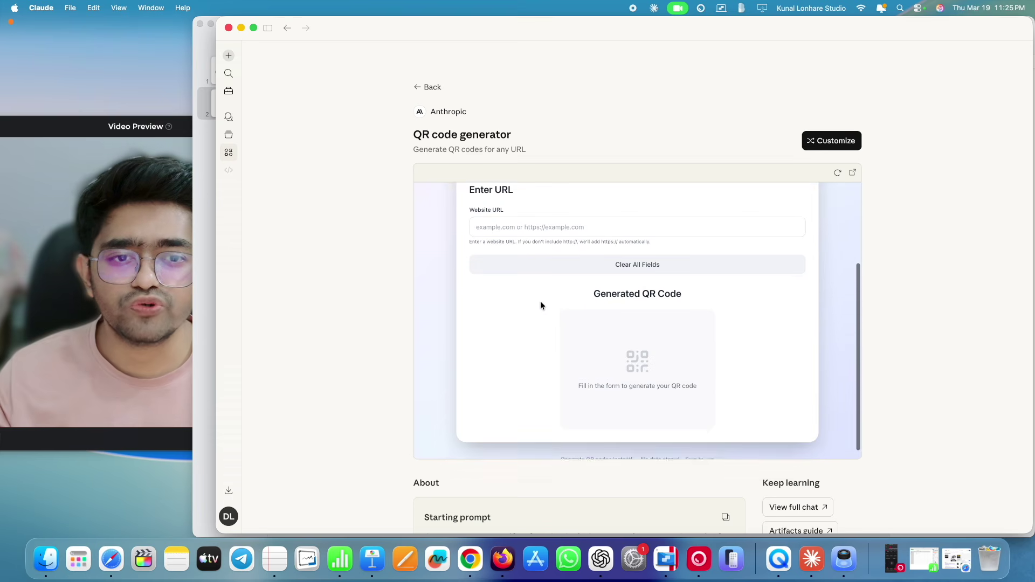
- Switch to Chrome, open kukucourses.com in a new tab and copy its address
{"action": "key", "text": "ctrl+Right"}
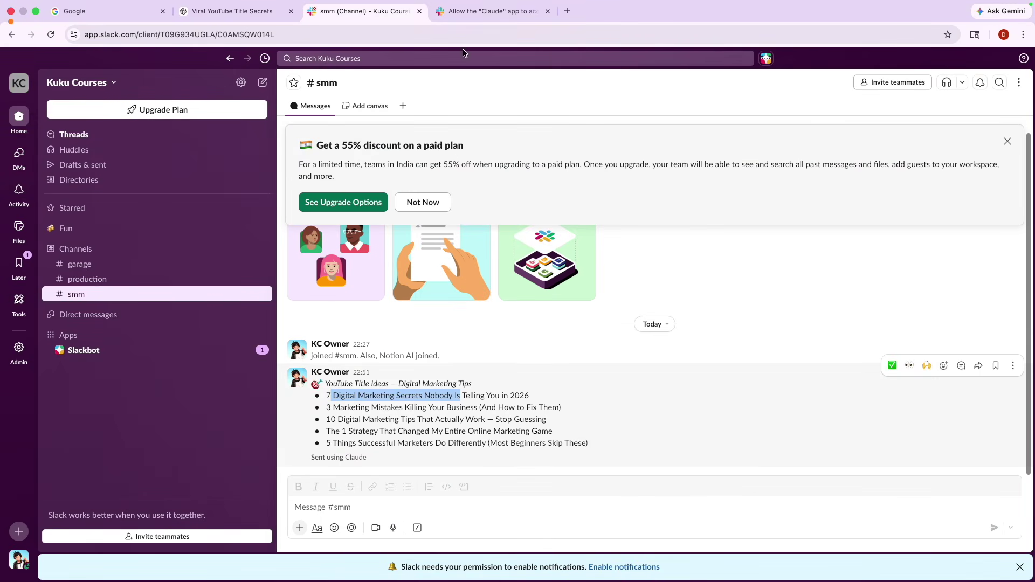
{"action": "left_click", "coordinate": [568, 11]}
{"action": "type", "text": "k"}
{"action": "key", "text": "Return"}
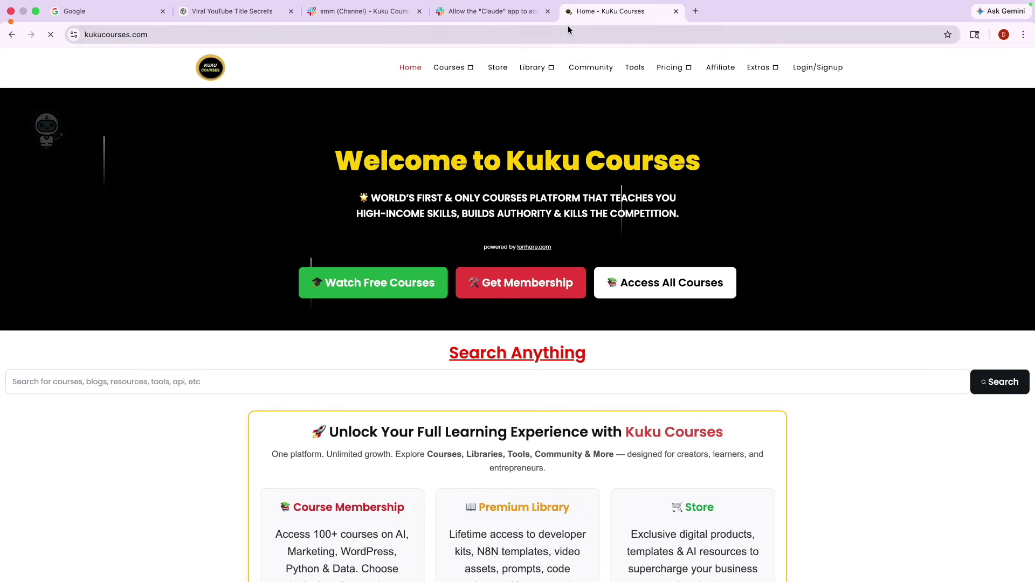
{"action": "left_click", "coordinate": [561, 34]}
{"action": "key", "text": "cmd+c"}
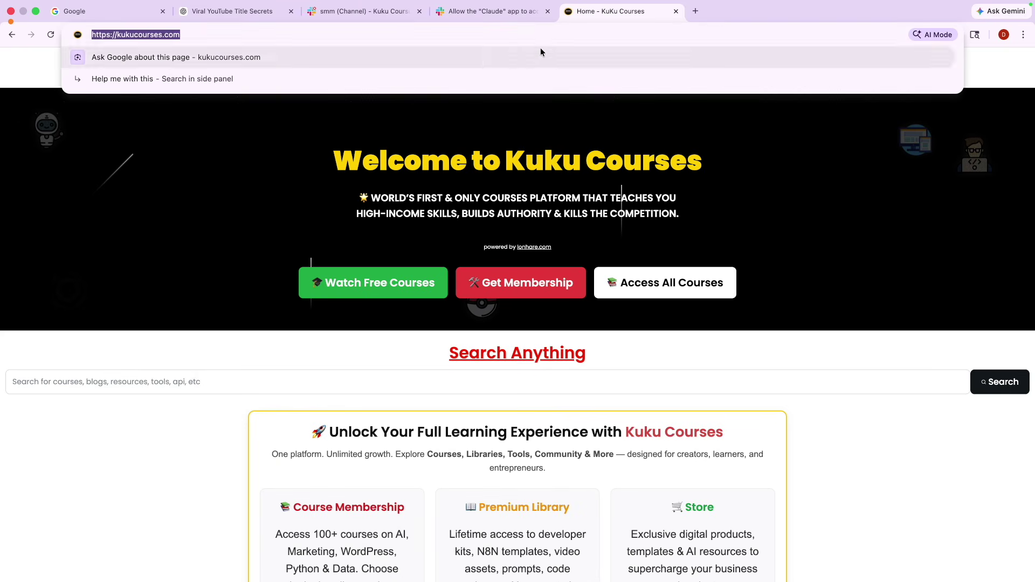
{"action": "key", "text": "ctrl+Left"}
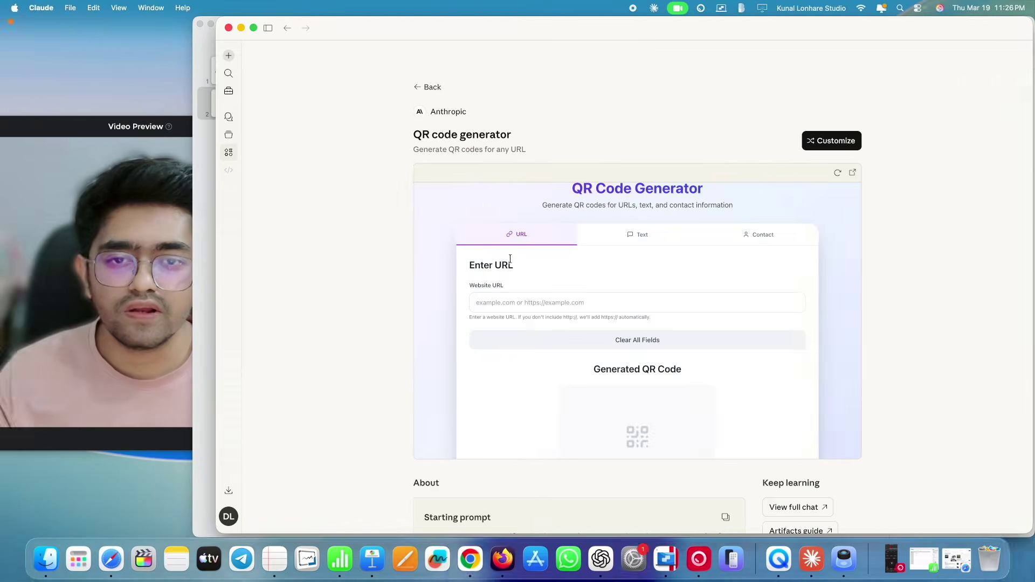
{"action": "left_click", "coordinate": [502, 303]}
{"action": "key", "text": "cmd+v"}
{"action": "left_click", "coordinate": [613, 276]}
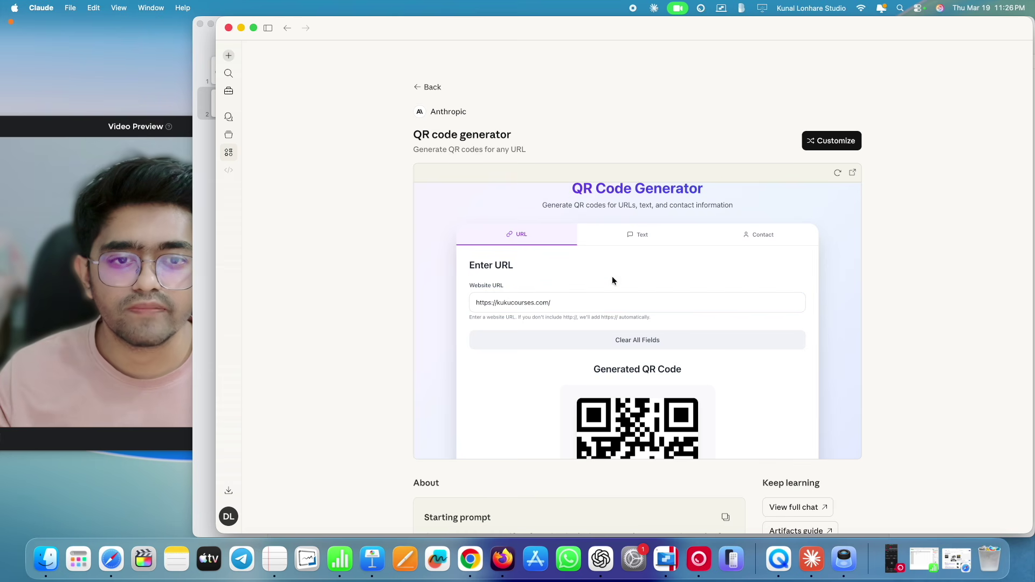
{"action": "scroll", "coordinate": [640, 340], "scroll_direction": "down", "scroll_amount": 1}
{"action": "scroll", "coordinate": [640, 340], "scroll_direction": "down", "scroll_amount": 5}
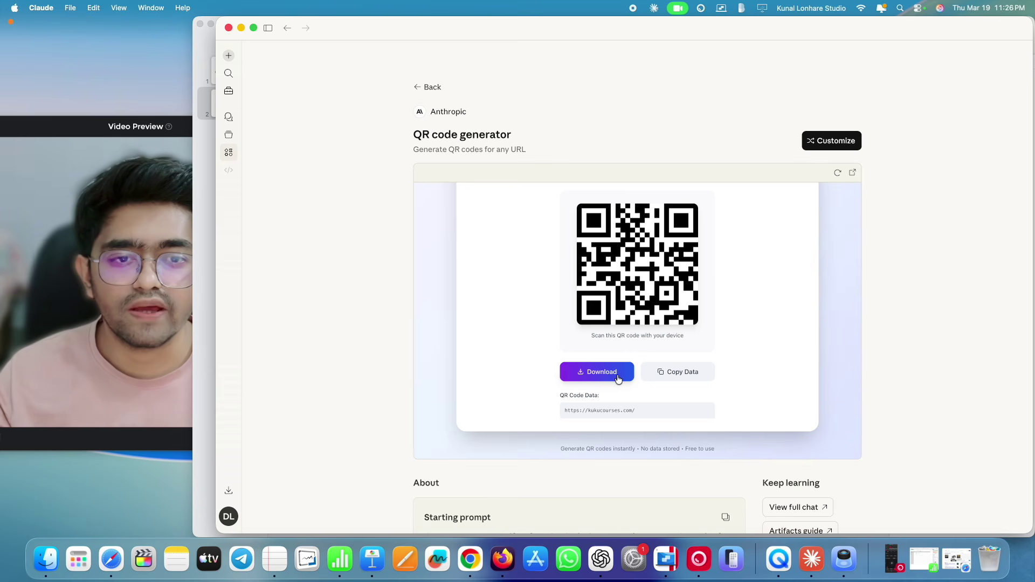
{"action": "scroll", "coordinate": [611, 336], "scroll_direction": "up", "scroll_amount": 5}
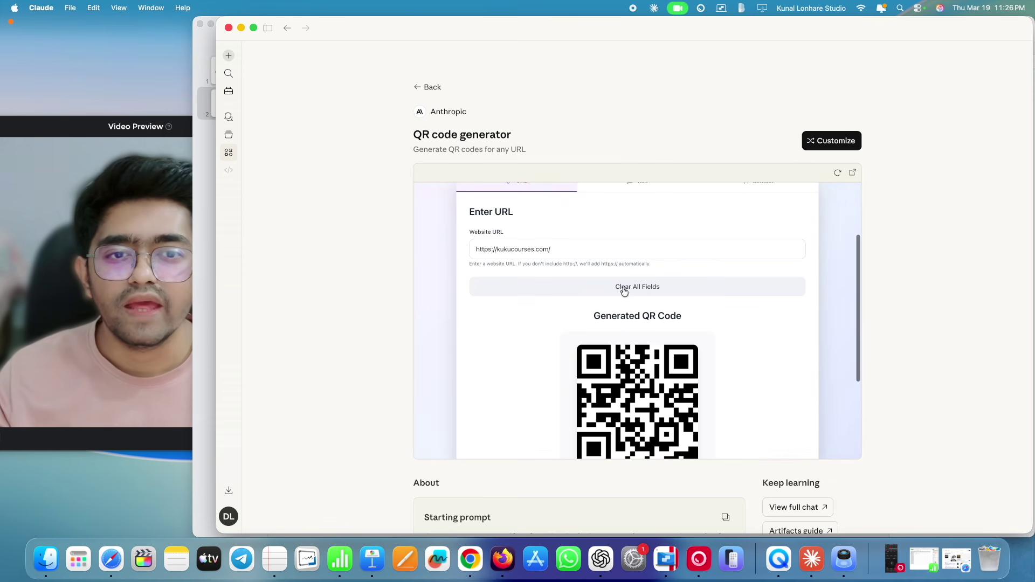
- Look over the generated QR code, its download and copy options, and the artifact's starting prompt
{"action": "scroll", "coordinate": [599, 332], "scroll_direction": "down", "scroll_amount": 3}
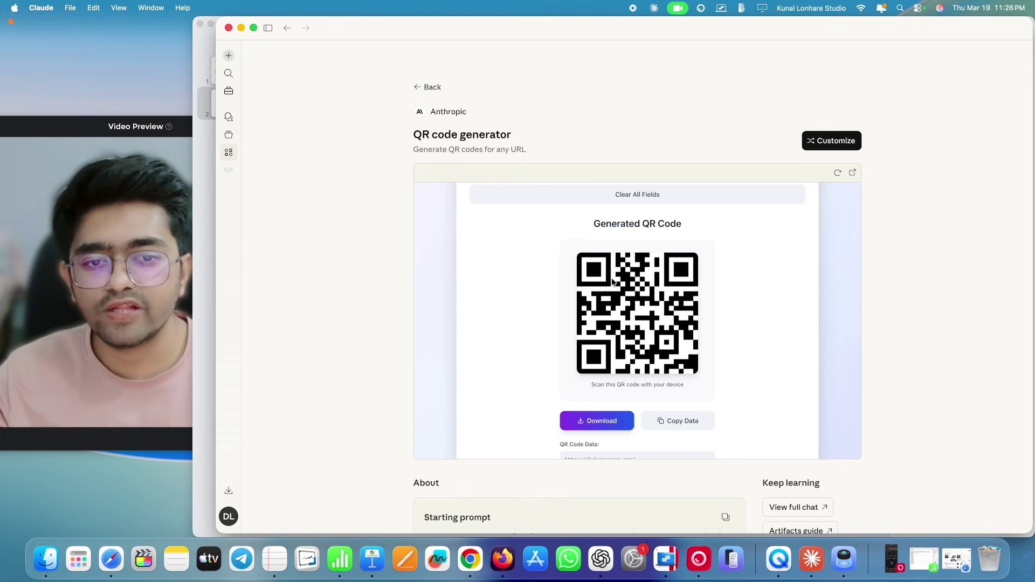
{"action": "scroll", "coordinate": [613, 281], "scroll_direction": "down", "scroll_amount": 2}
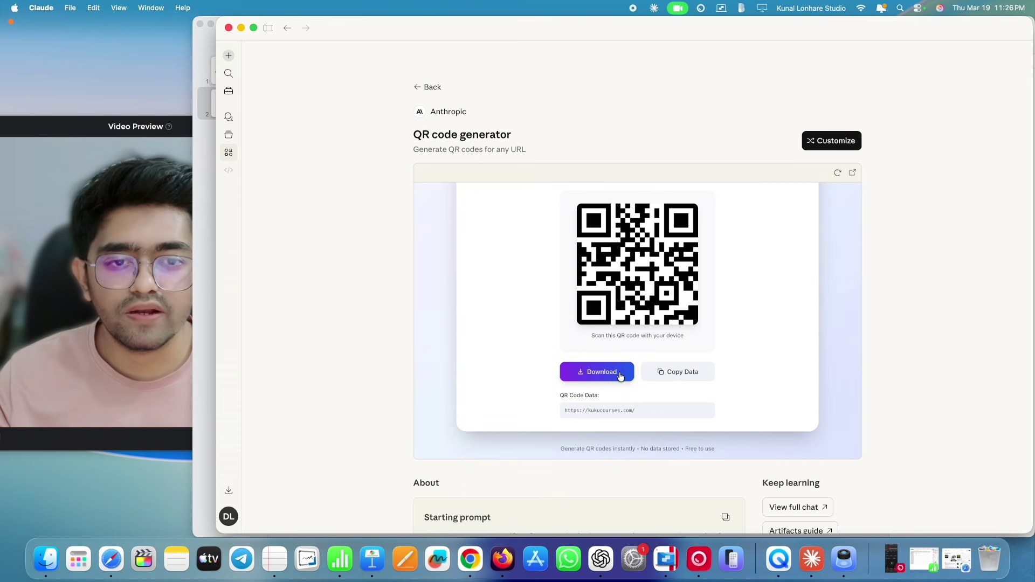
{"action": "scroll", "coordinate": [615, 379], "scroll_direction": "up", "scroll_amount": 4}
{"action": "scroll", "coordinate": [632, 396], "scroll_direction": "down", "scroll_amount": 4}
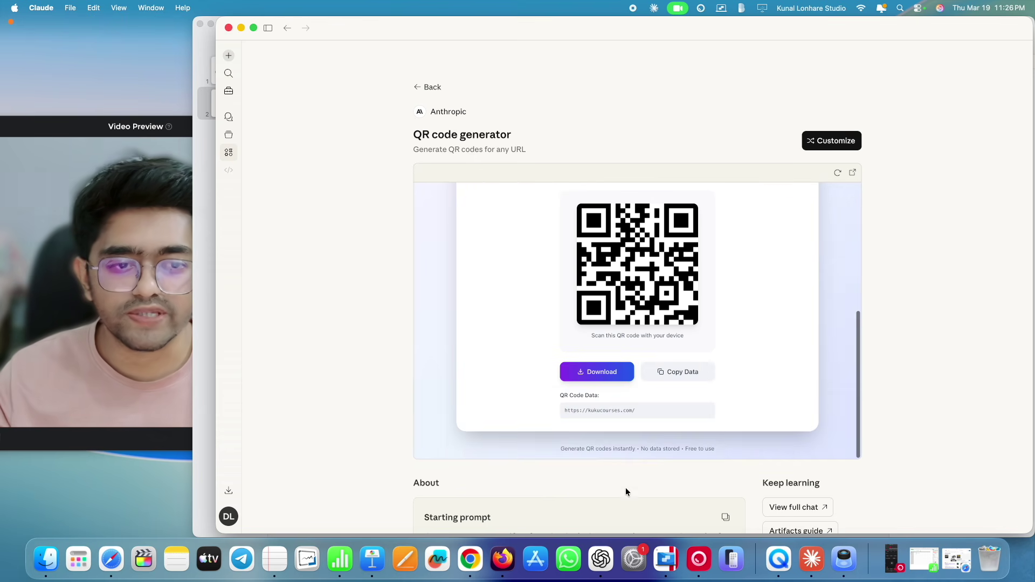
{"action": "scroll", "coordinate": [621, 488], "scroll_direction": "down", "scroll_amount": 2}
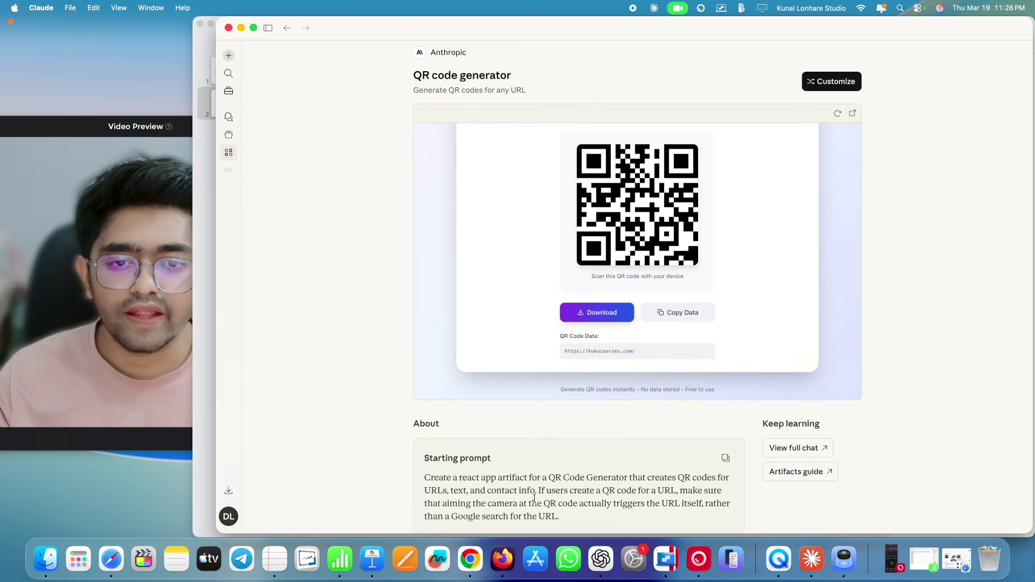
{"action": "left_click_drag", "start_coordinate": [561, 519], "coordinate": [419, 480]}
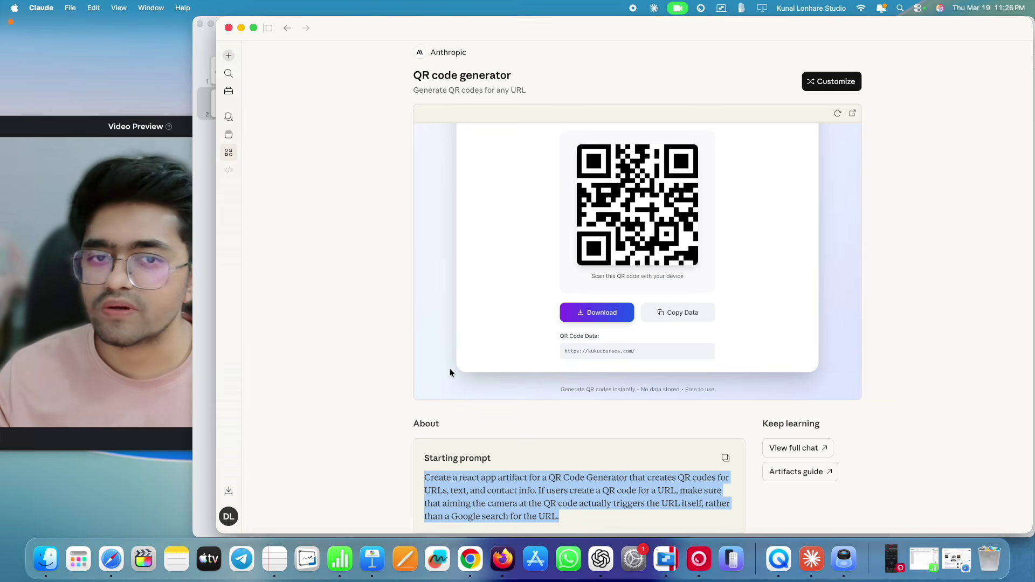
- Return to the artifact gallery, filter it to Play a game and open the Draw a perfect circle artifact
{"action": "scroll", "coordinate": [573, 242], "scroll_direction": "up", "scroll_amount": 5}
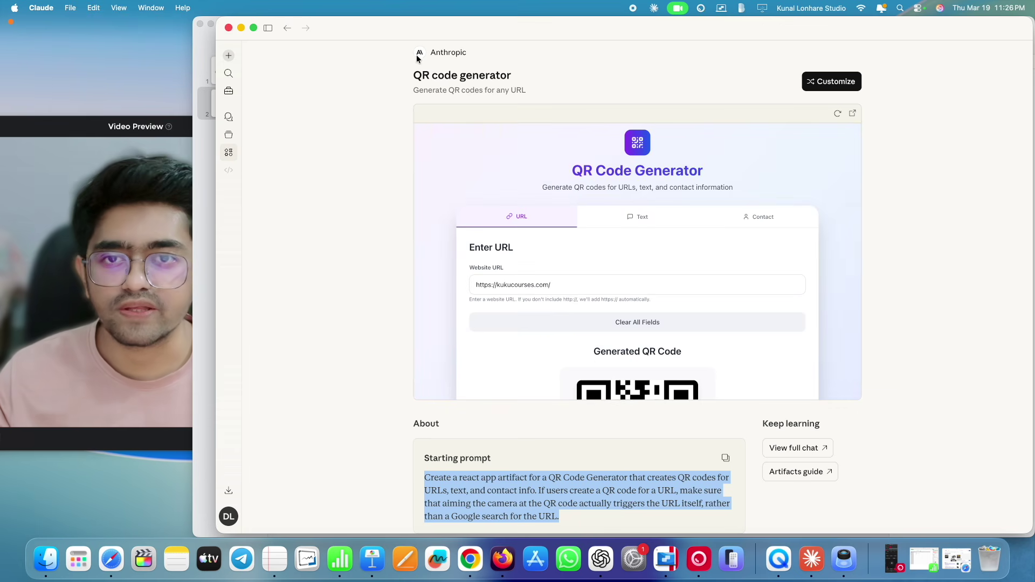
{"action": "scroll", "coordinate": [418, 59], "scroll_direction": "up", "scroll_amount": 2}
{"action": "left_click", "coordinate": [422, 85]}
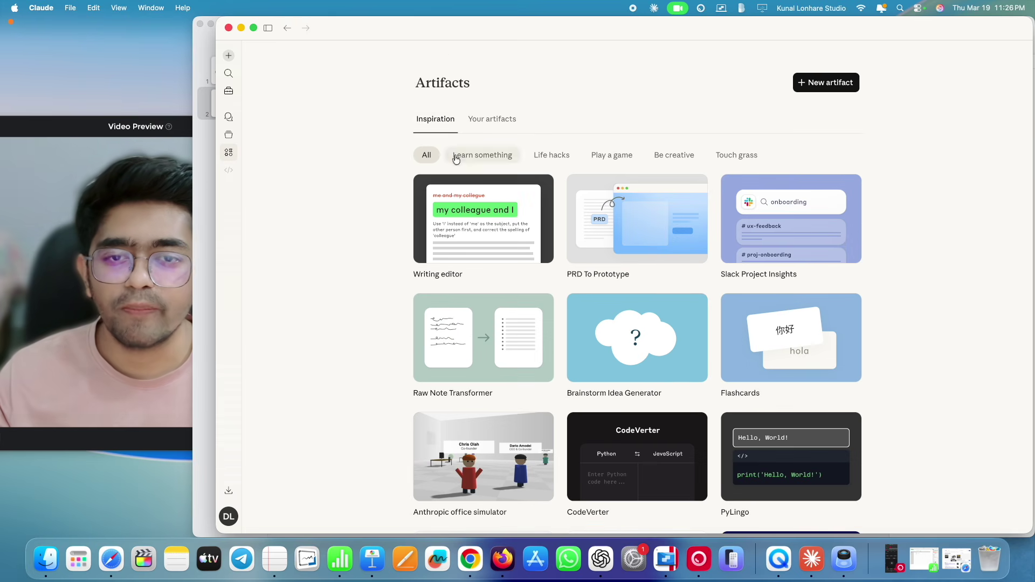
{"action": "left_click", "coordinate": [608, 156]}
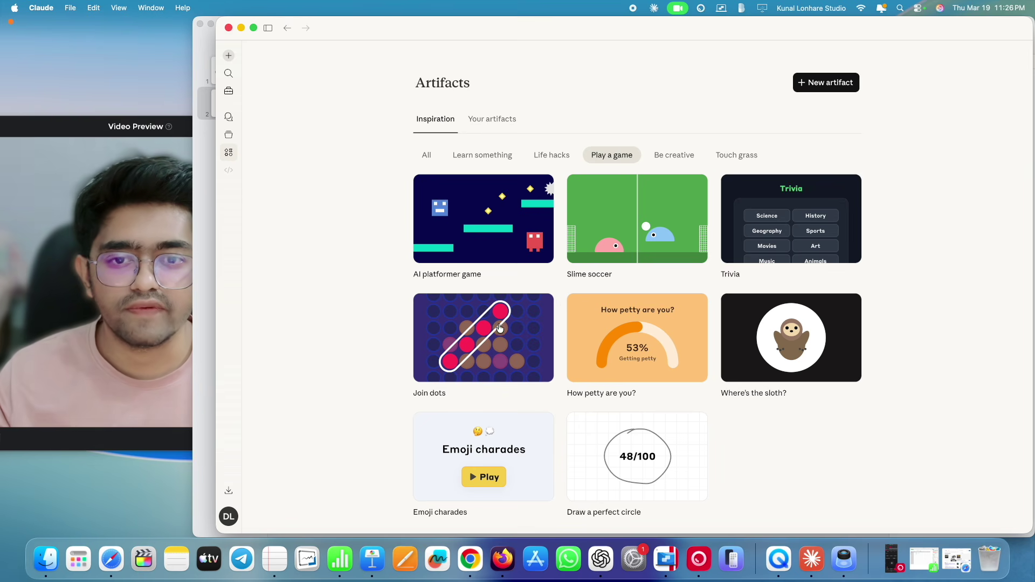
{"action": "scroll", "coordinate": [500, 327], "scroll_direction": "down", "scroll_amount": 1}
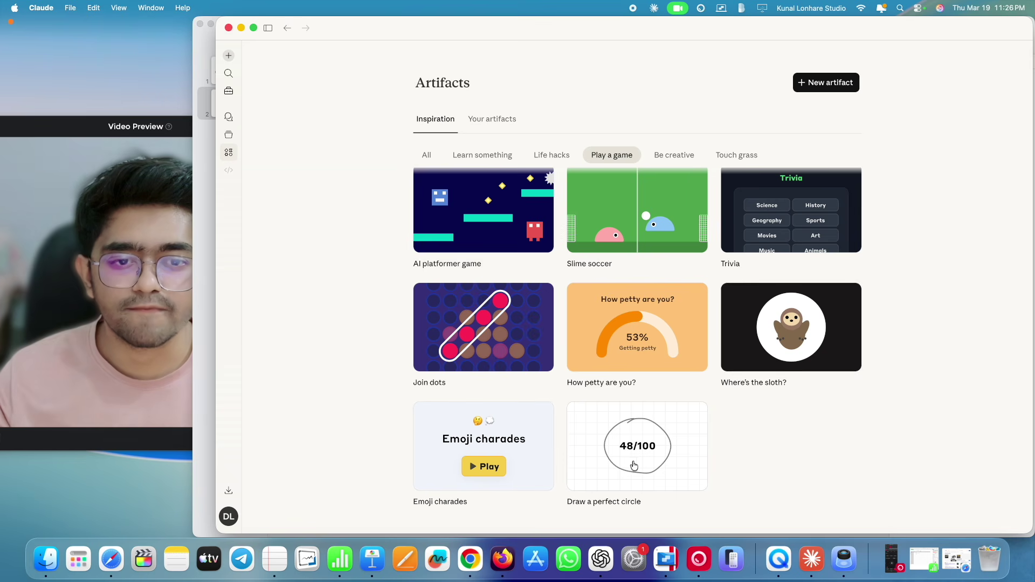
{"action": "scroll", "coordinate": [512, 344], "scroll_direction": "up", "scroll_amount": 1}
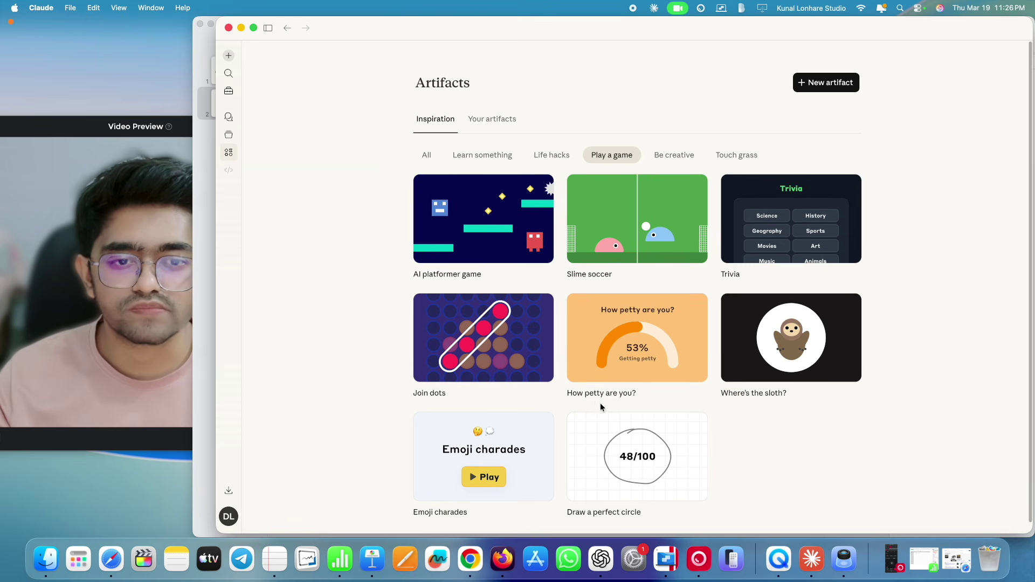
{"action": "left_click", "coordinate": [658, 483]}
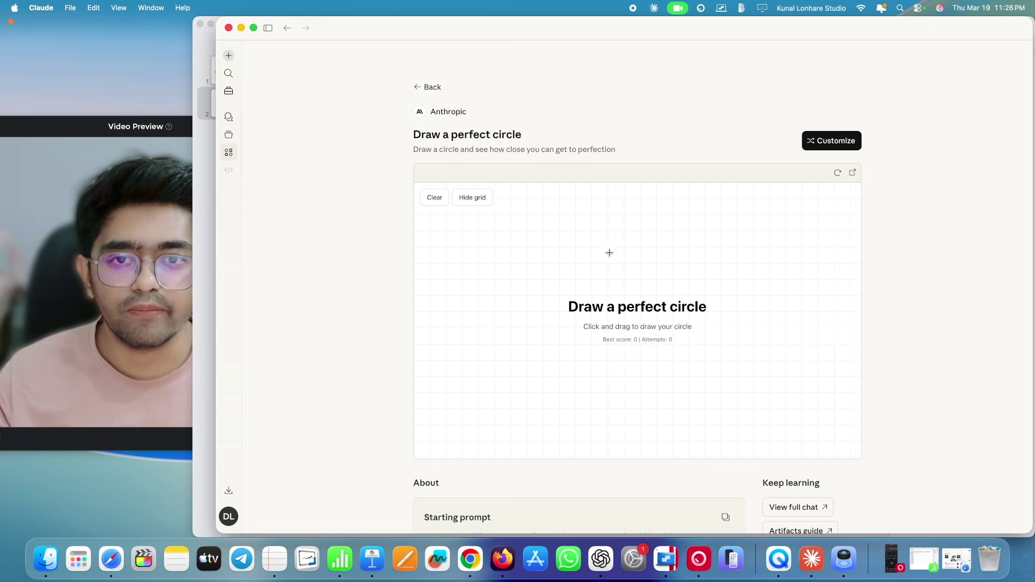
- Draw two freehand circles on the game's grid, restarting the game after each attempt
{"action": "mouse_move", "coordinate": [603, 246]}
{"action": "left_mouse_down"}
{"action": "mouse_move", "coordinate": [577, 258]}
{"action": "mouse_move", "coordinate": [588, 312]}
{"action": "mouse_move", "coordinate": [653, 299]}
{"action": "mouse_move", "coordinate": [620, 243]}
{"action": "mouse_move", "coordinate": [600, 246]}
{"action": "left_mouse_up"}
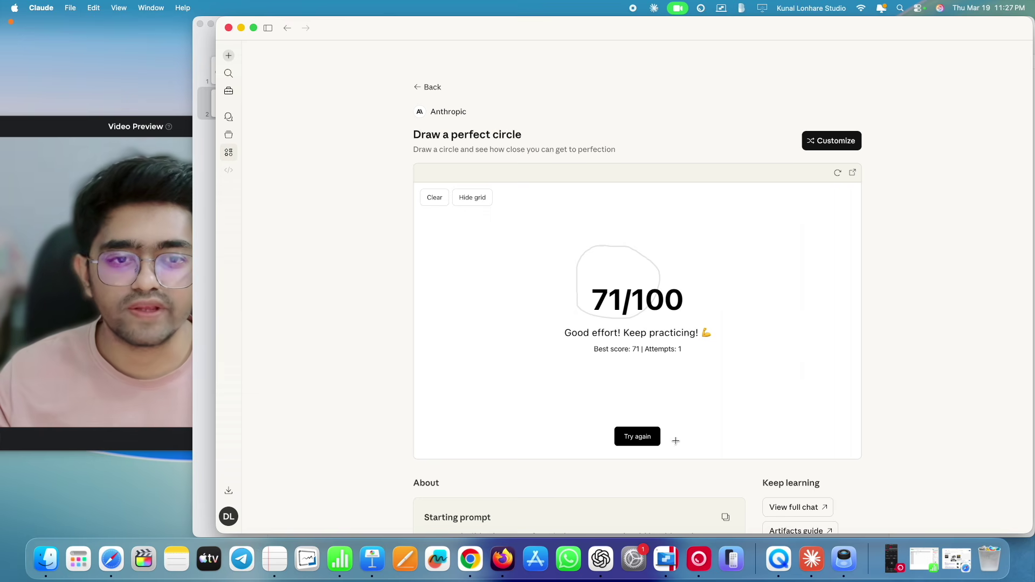
{"action": "left_click", "coordinate": [641, 440]}
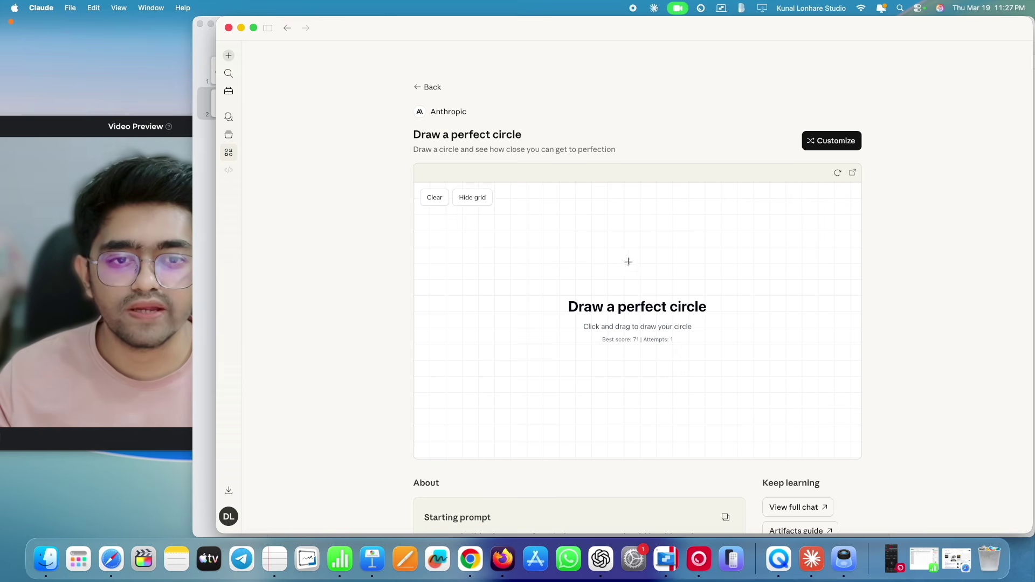
{"action": "mouse_move", "coordinate": [640, 260]}
{"action": "left_mouse_down"}
{"action": "mouse_move", "coordinate": [615, 272]}
{"action": "mouse_move", "coordinate": [616, 297]}
{"action": "mouse_move", "coordinate": [661, 303]}
{"action": "mouse_move", "coordinate": [651, 262]}
{"action": "mouse_move", "coordinate": [636, 261]}
{"action": "left_mouse_up"}
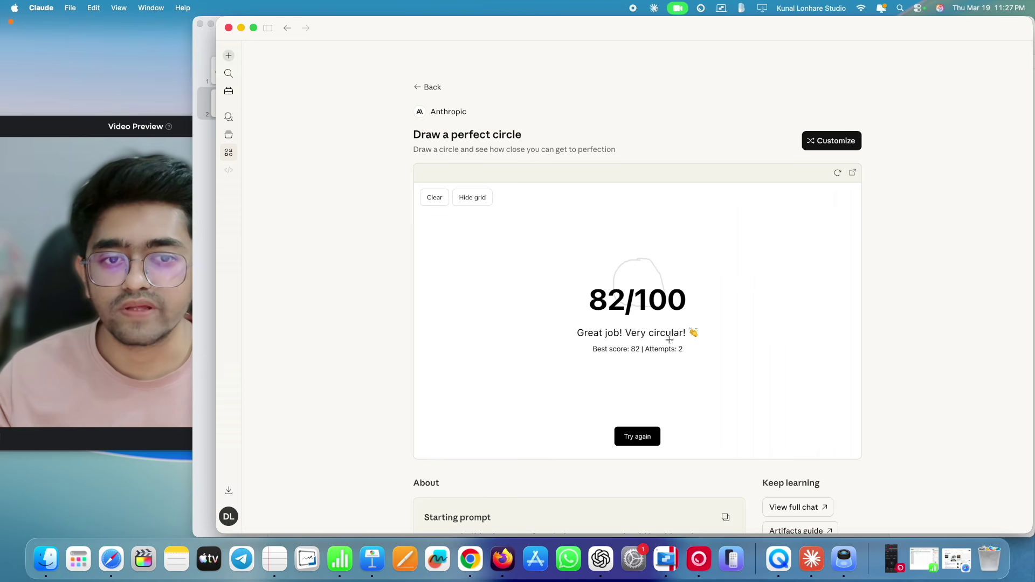
{"action": "left_click", "coordinate": [640, 436]}
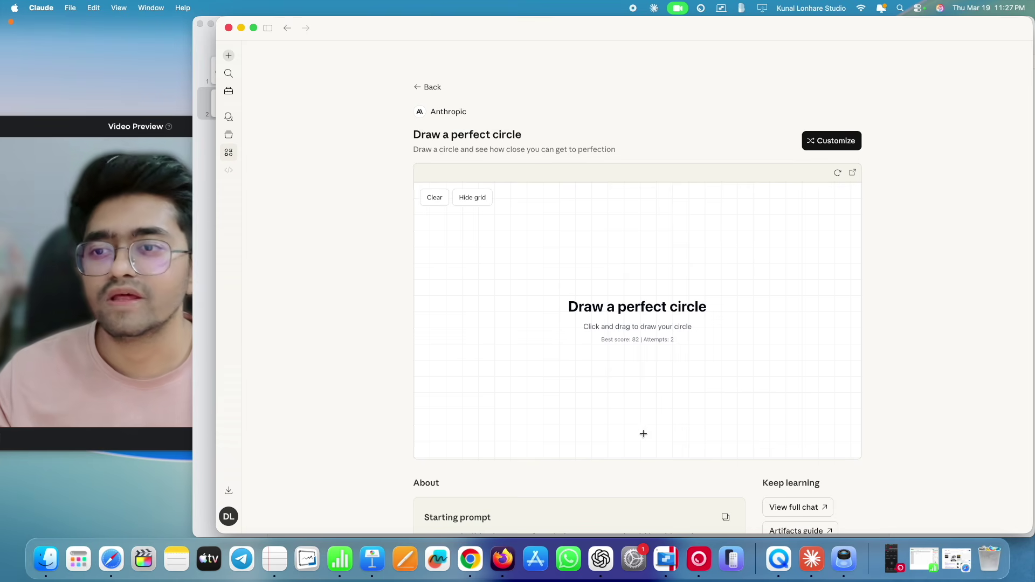
- Zoom in on the game's starting prompt, circle and mark its text with on-screen annotations, and copy the prompt
{"action": "scroll", "coordinate": [512, 363], "scroll_direction": "down", "scroll_amount": 2}
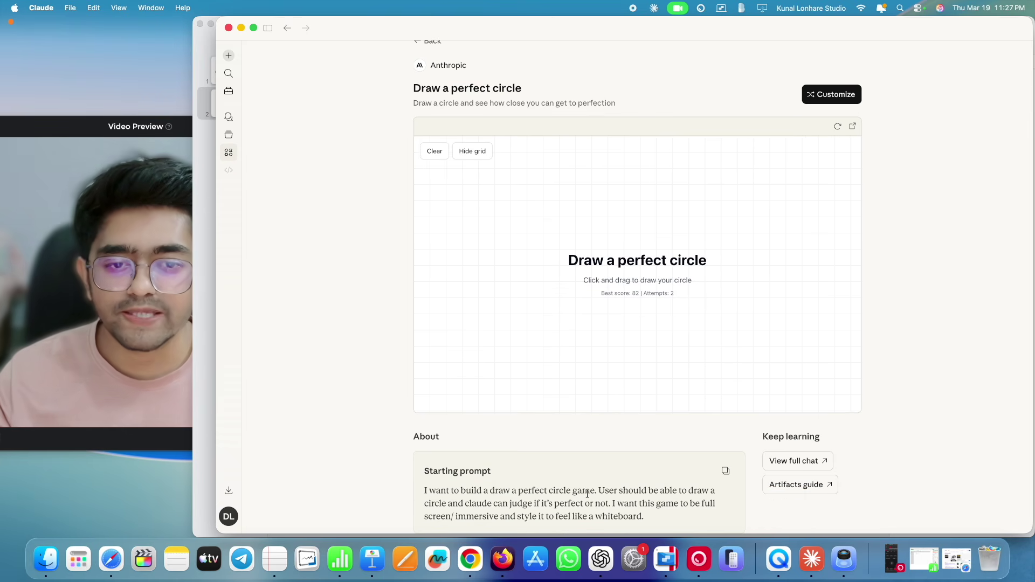
{"action": "left_click_drag", "start_coordinate": [652, 516], "coordinate": [415, 486]}
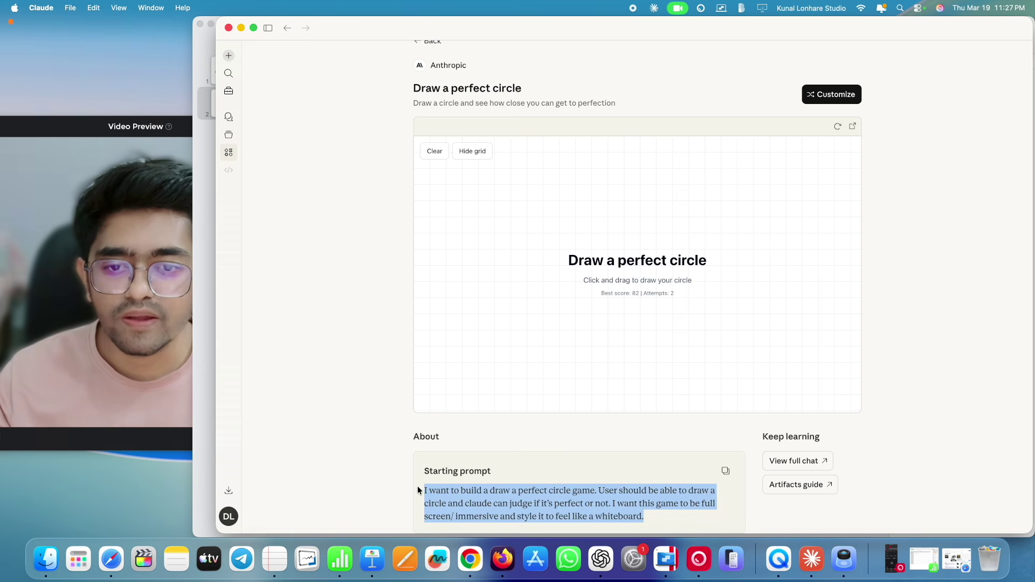
{"action": "left_click", "coordinate": [490, 495]}
{"action": "key", "text": "ctrl+super+f"}
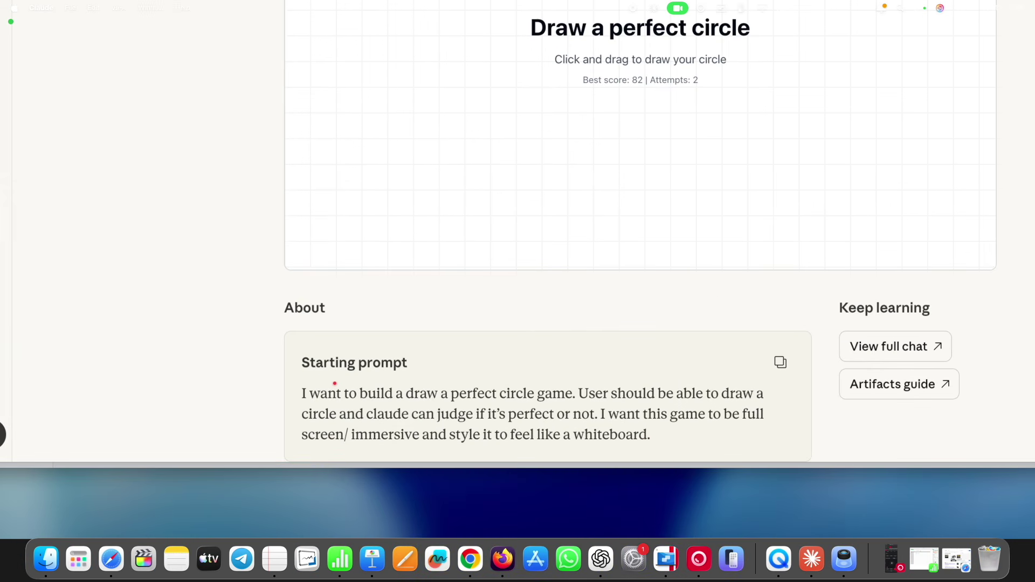
{"action": "mouse_move", "coordinate": [315, 381]}
{"action": "left_mouse_down"}
{"action": "mouse_move", "coordinate": [318, 446]}
{"action": "mouse_move", "coordinate": [488, 439]}
{"action": "mouse_move", "coordinate": [737, 457]}
{"action": "mouse_move", "coordinate": [785, 346]}
{"action": "mouse_move", "coordinate": [357, 386]}
{"action": "left_mouse_up"}
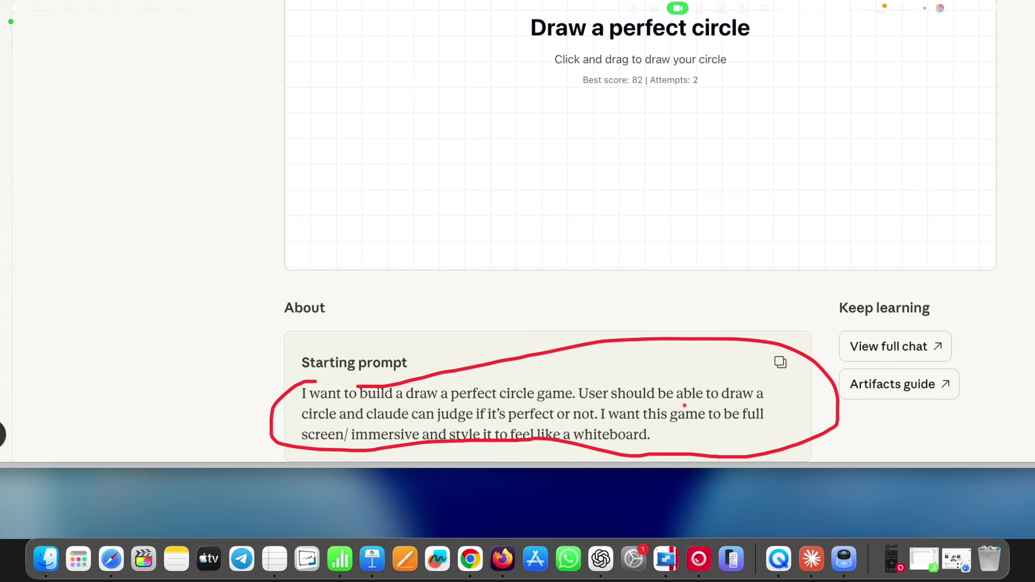
{"action": "left_click_drag", "start_coordinate": [646, 410], "coordinate": [703, 411]}
{"action": "left_click_drag", "start_coordinate": [389, 424], "coordinate": [680, 423]}
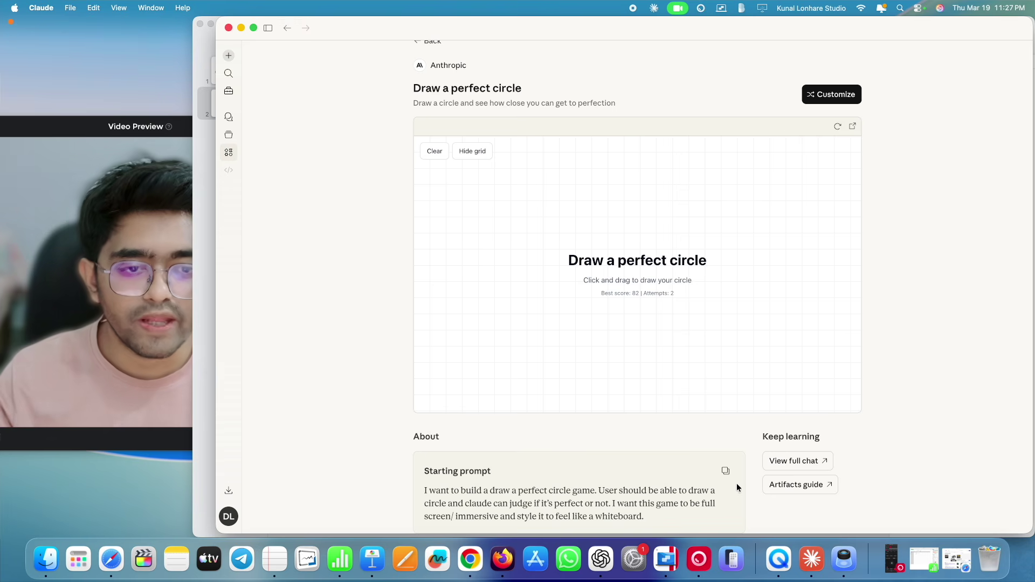
{"action": "left_click", "coordinate": [725, 471]}
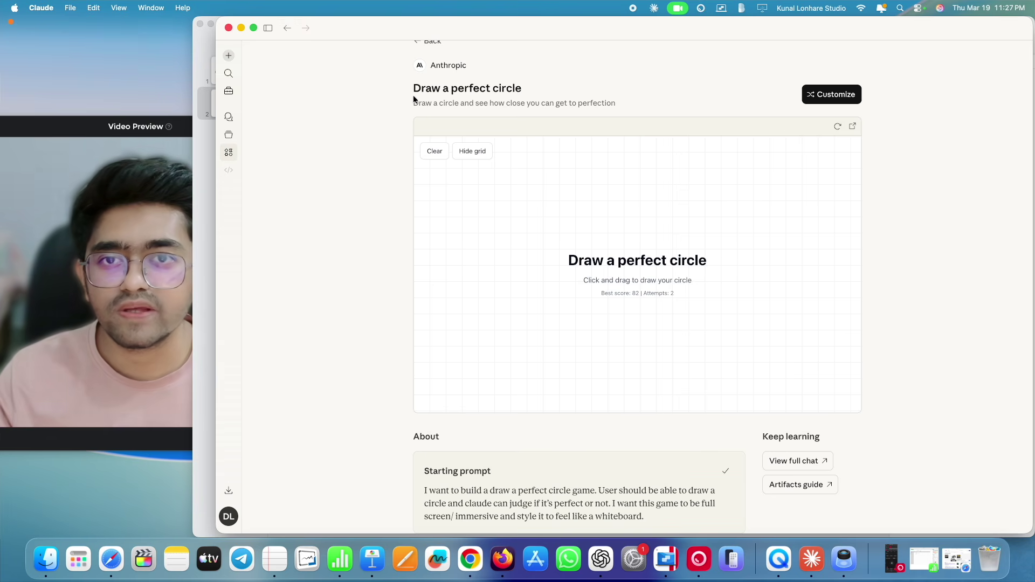
- Go back to the artifact gallery and start a new artifact in the Games category
{"action": "scroll", "coordinate": [416, 97], "scroll_direction": "up", "scroll_amount": 2}
{"action": "left_click", "coordinate": [429, 87]}
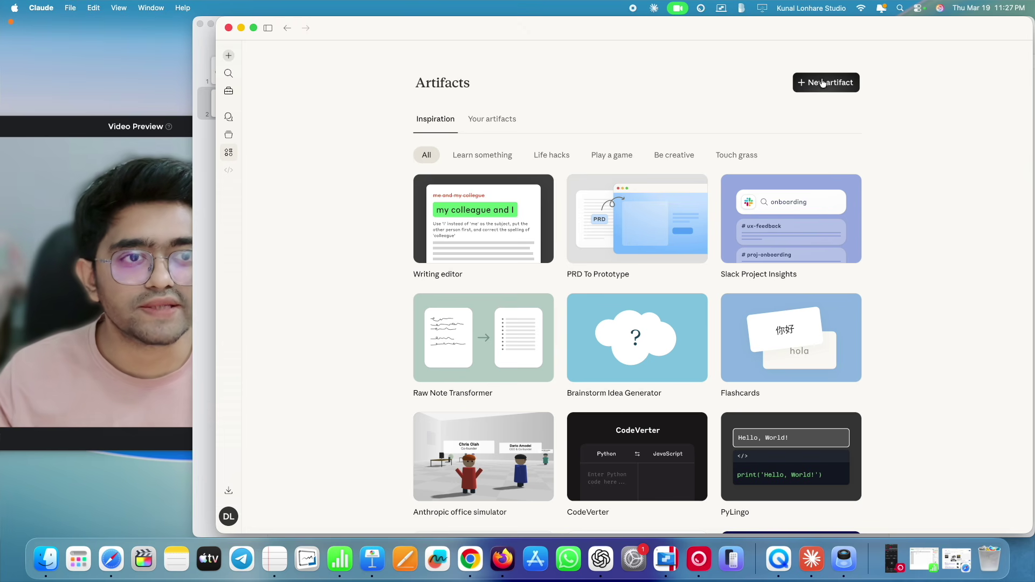
{"action": "left_click", "coordinate": [804, 86]}
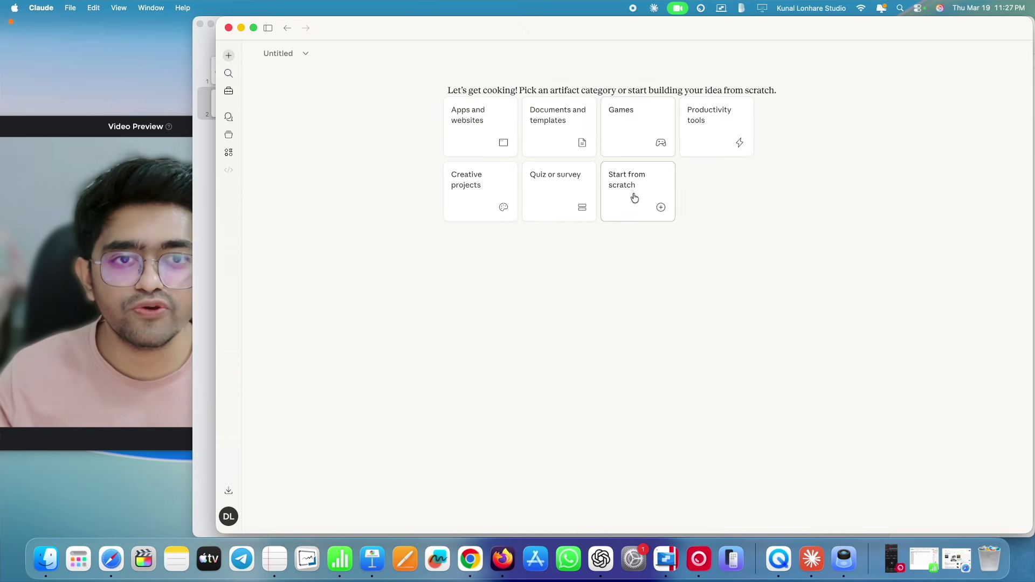
{"action": "left_click", "coordinate": [624, 141]}
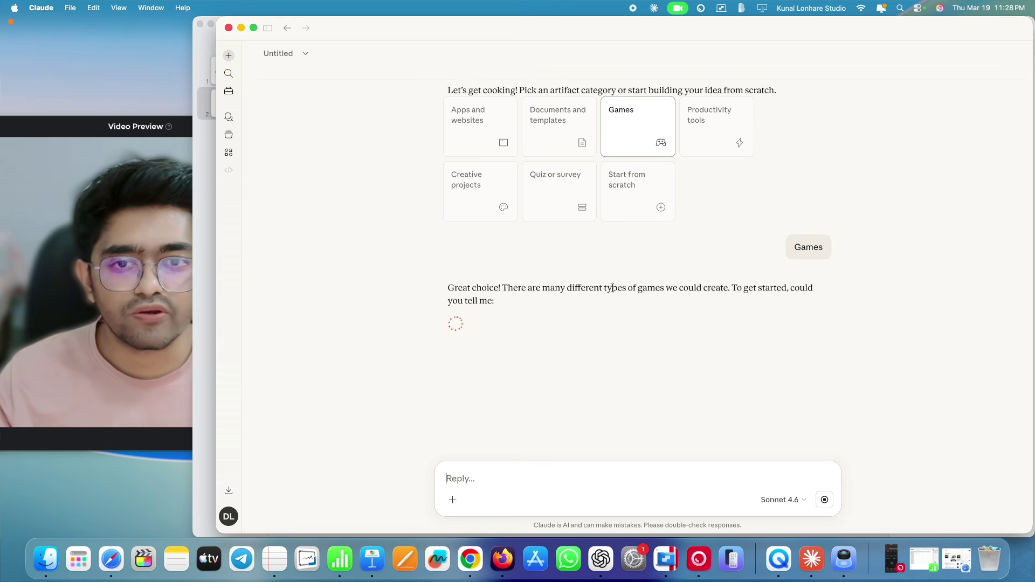
- Answer the setup questions with the copied perfect circle prompt as the kind of game and Solo as the play mode
{"action": "scroll", "coordinate": [510, 367], "scroll_direction": "down", "scroll_amount": 3}
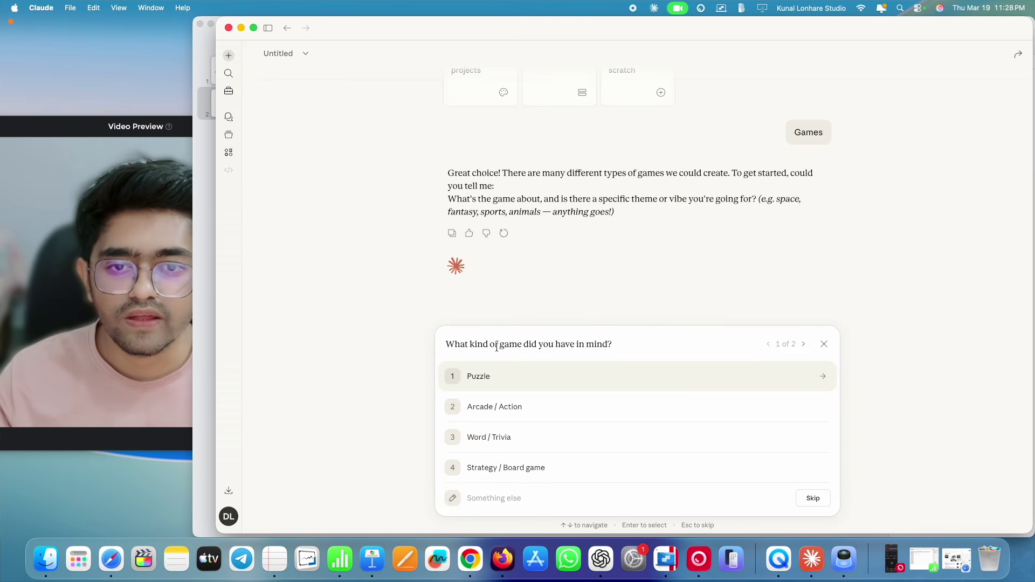
{"action": "key", "text": "super+v"}
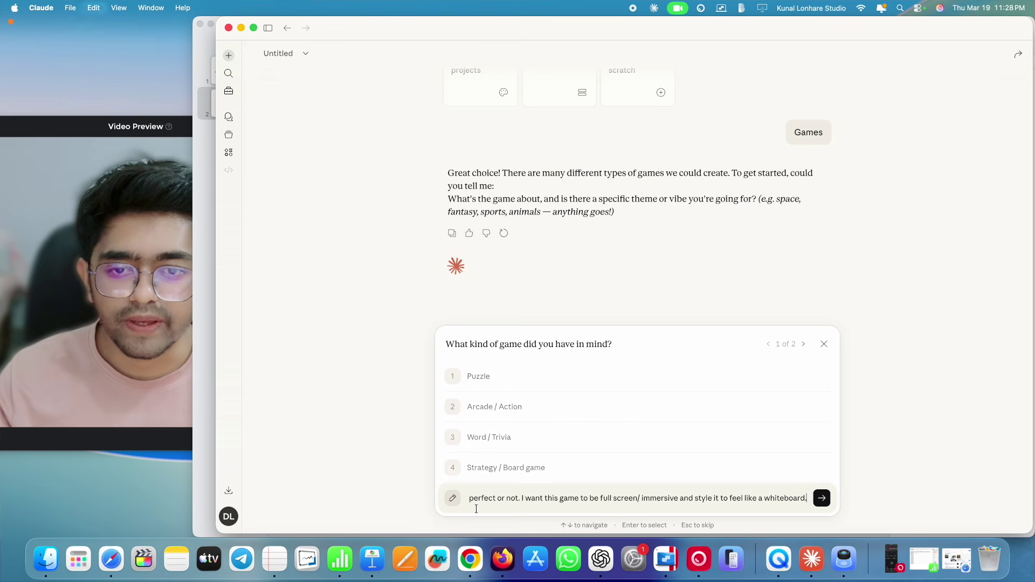
{"action": "left_click", "coordinate": [821, 500]}
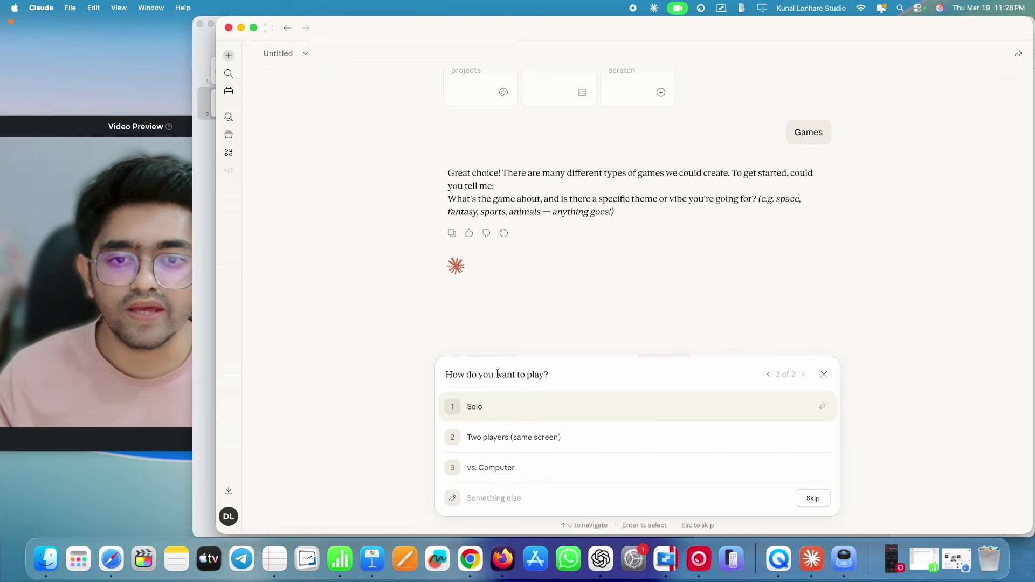
{"action": "left_click", "coordinate": [507, 404]}
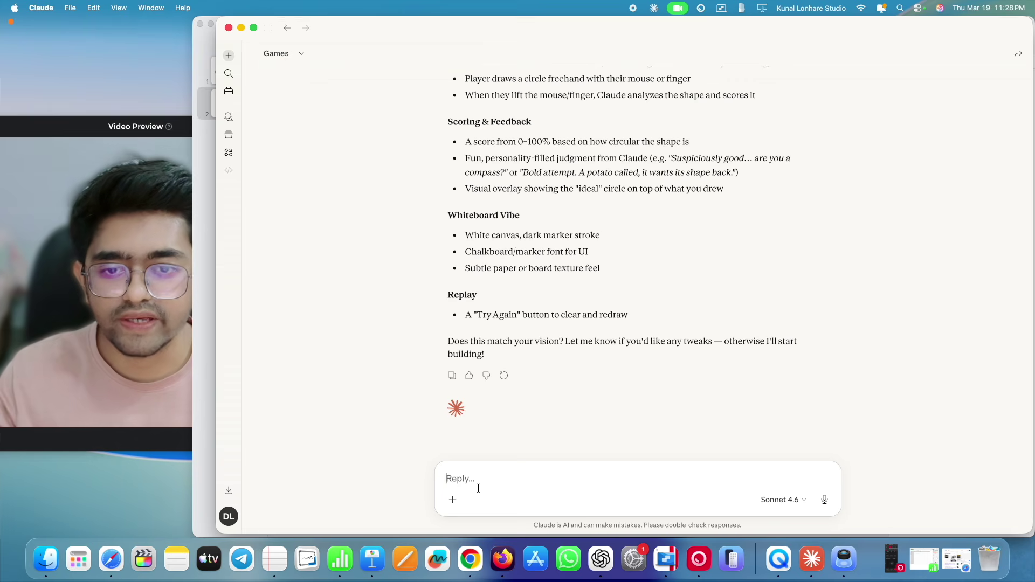
- Approve Claude's proposed game plan by sending the reply "yes, build it."
{"action": "type", "text": "yes,"}
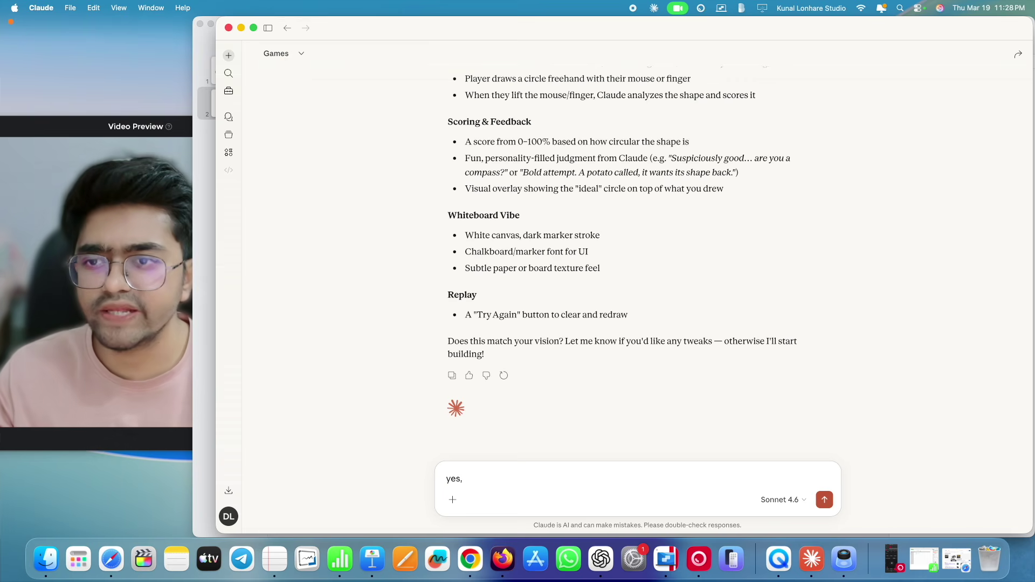
{"action": "type", "text": " bui"}
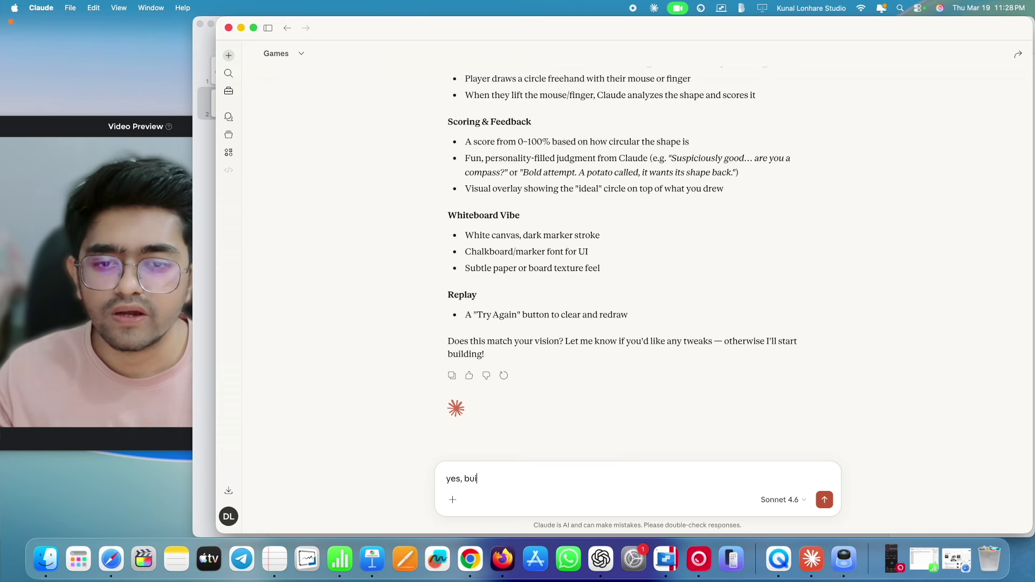
{"action": "type", "text": "ld it"}
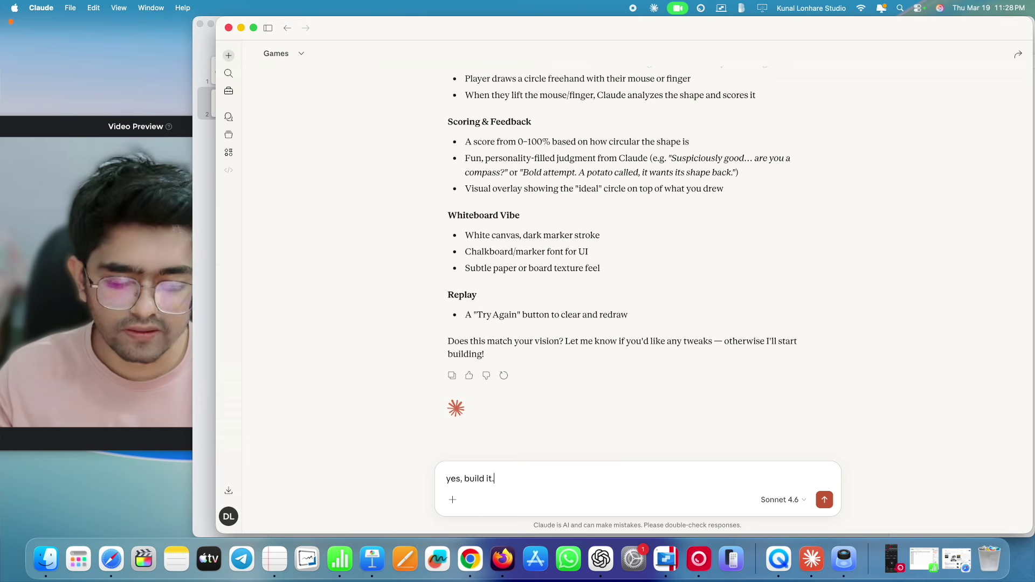
{"action": "type", "text": "."}
{"action": "key", "text": "Return"}
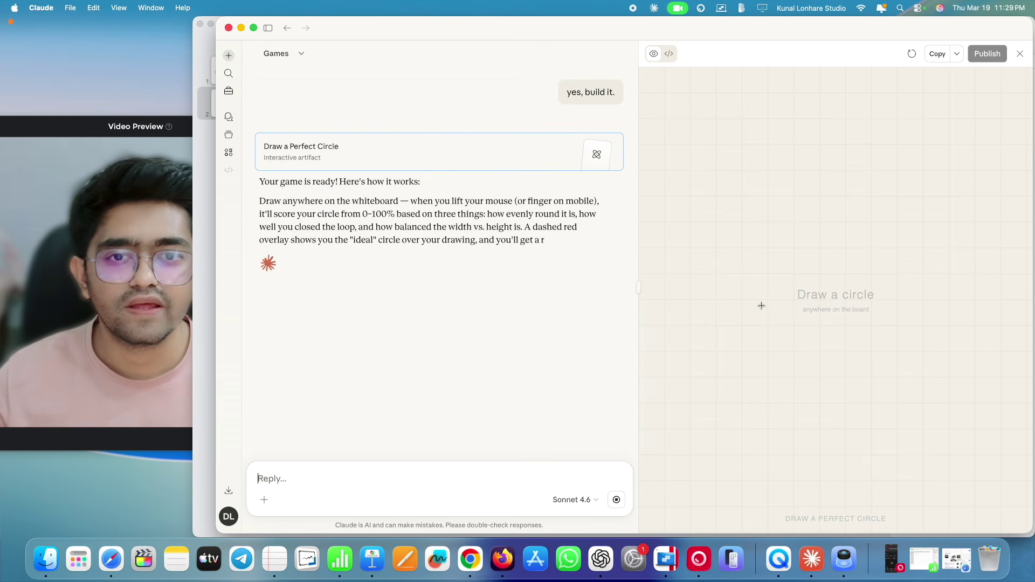
- Test the built game by drawing a freehand circle on the board, and check the artifact's download options
{"action": "left_click_drag", "start_coordinate": [830, 211], "coordinate": [823, 212]}
{"action": "mouse_move", "coordinate": [839, 298]}
{"action": "left_mouse_down"}
{"action": "mouse_move", "coordinate": [897, 254]}
{"action": "mouse_move", "coordinate": [853, 212]}
{"action": "left_mouse_up"}
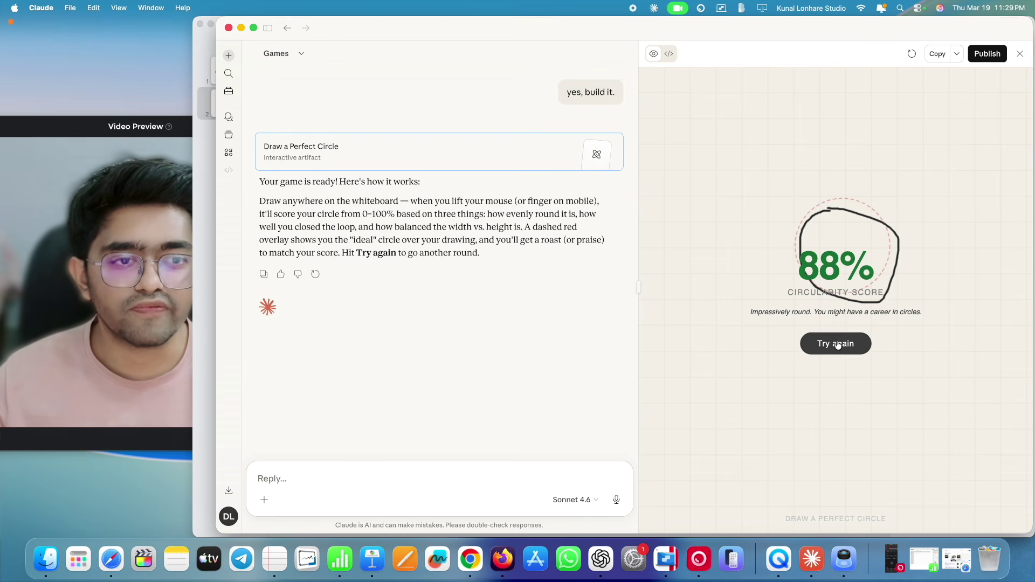
{"action": "left_click", "coordinate": [958, 56]}
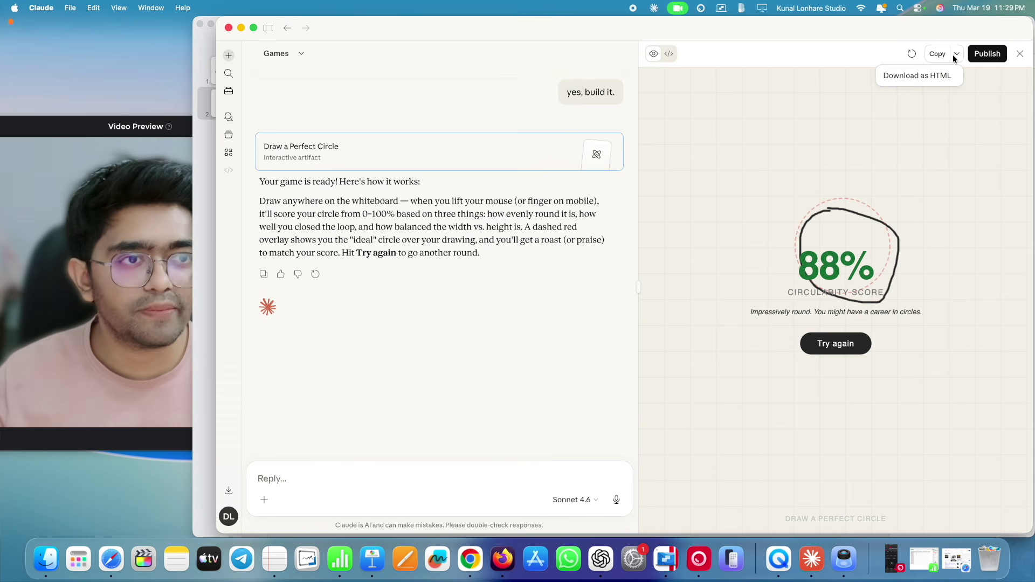
{"action": "left_click", "coordinate": [953, 54]}
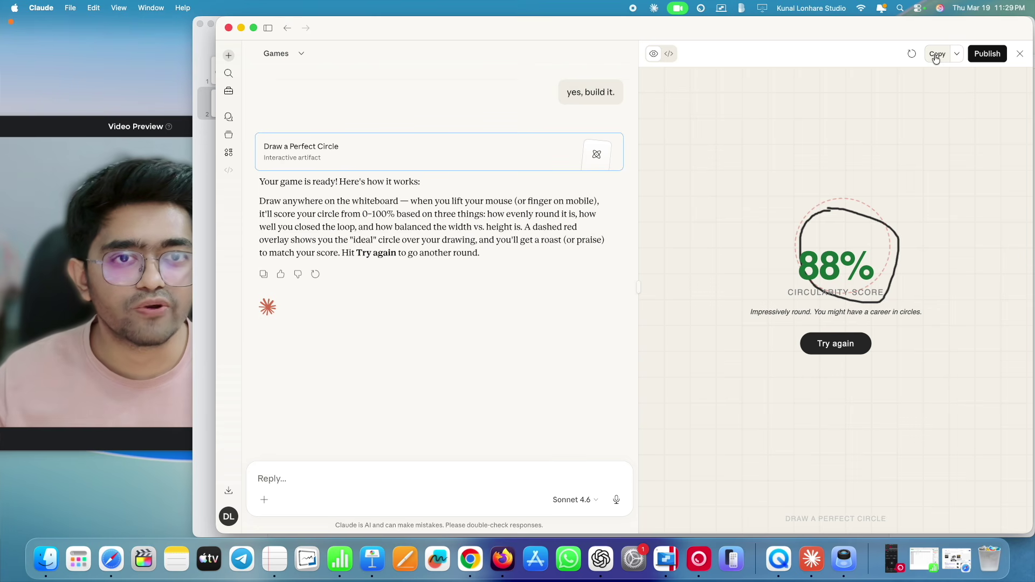
- Check the Draw a Perfect Circle game's source code, return to its preview, and publish the artifact publicly
{"action": "left_click", "coordinate": [669, 54]}
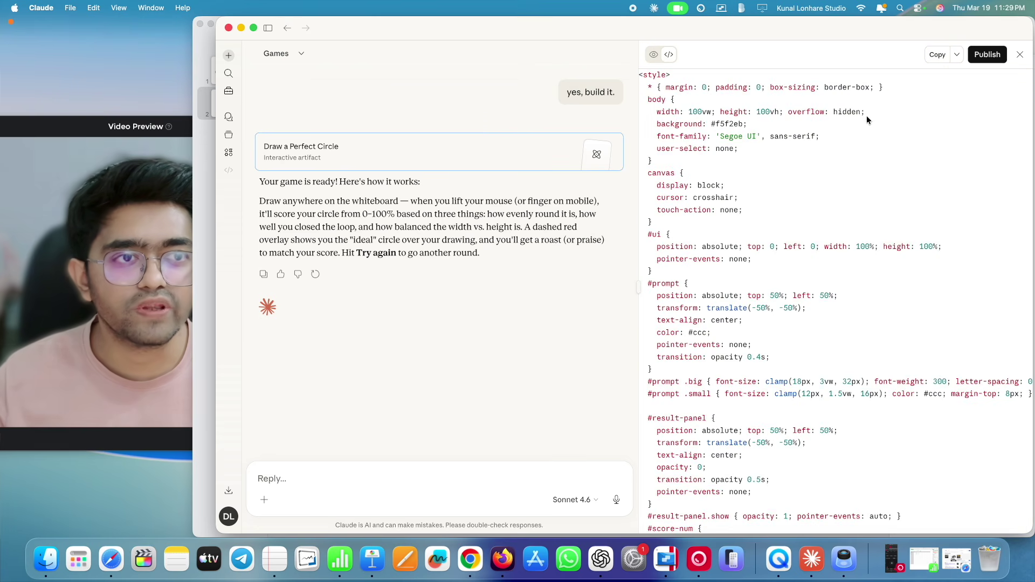
{"action": "left_click", "coordinate": [653, 55]}
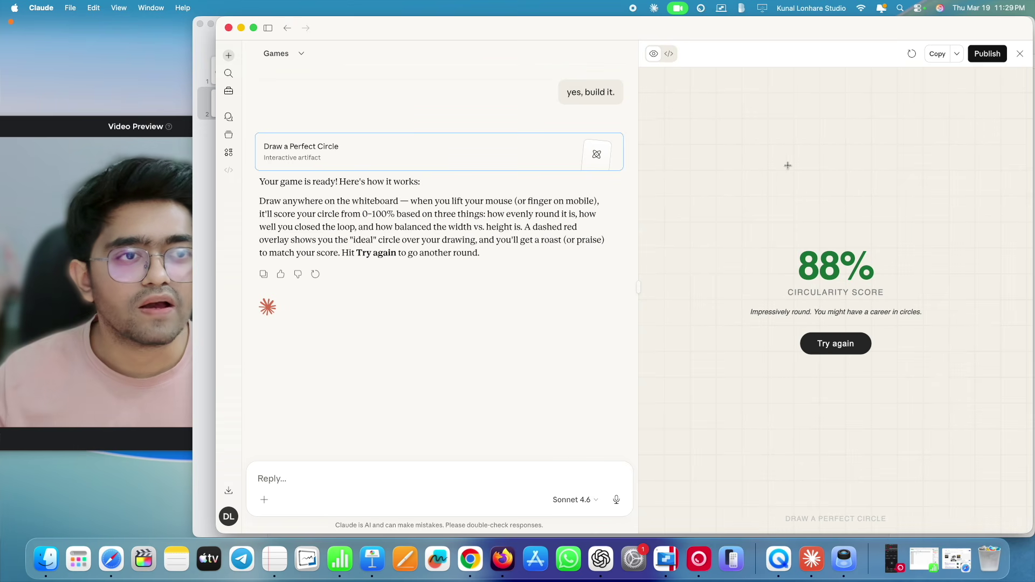
{"action": "left_click", "coordinate": [985, 54]}
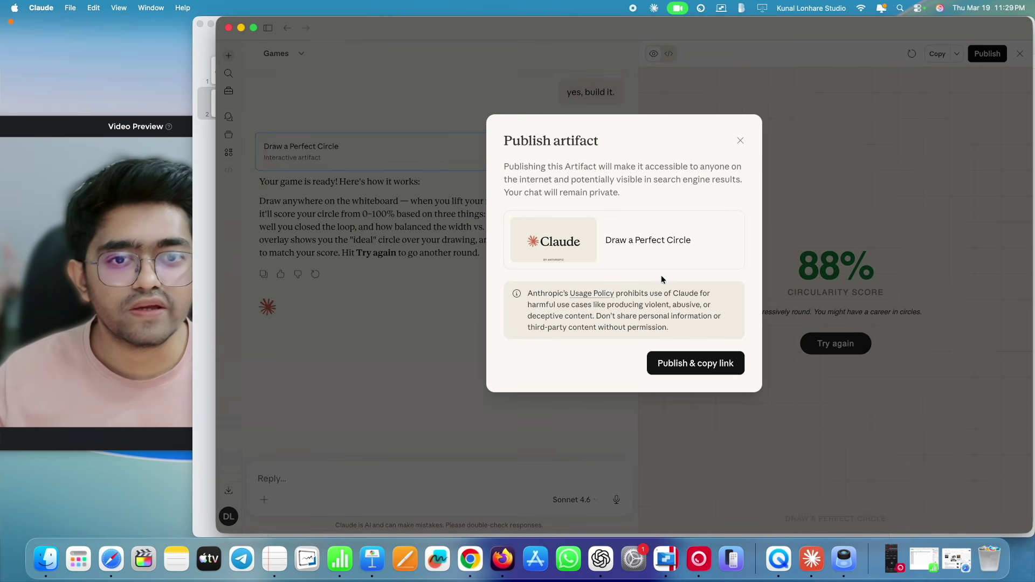
{"action": "left_click", "coordinate": [683, 369]}
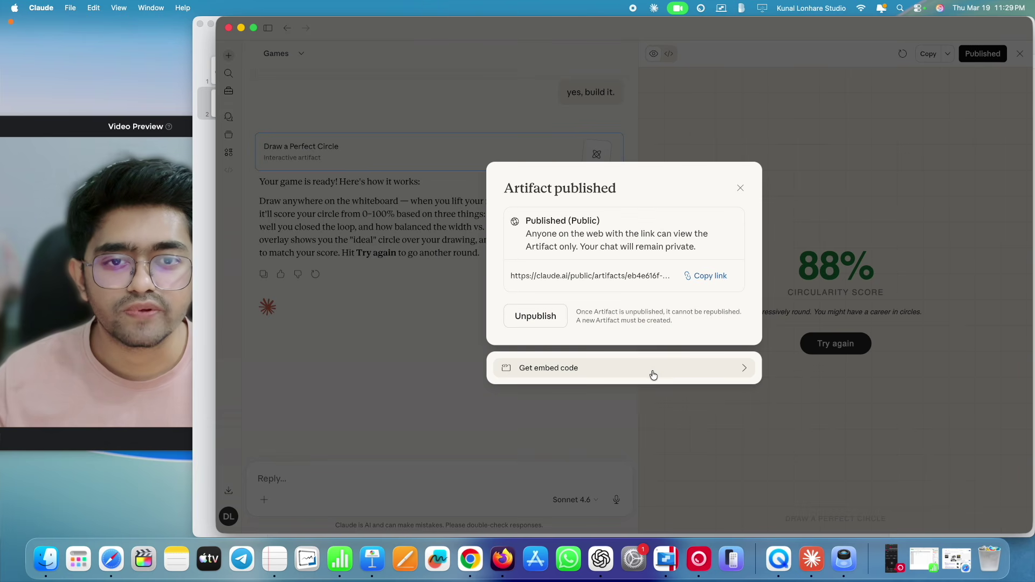
- Copy the published artifact's public link and its embed code
{"action": "left_click", "coordinate": [710, 278]}
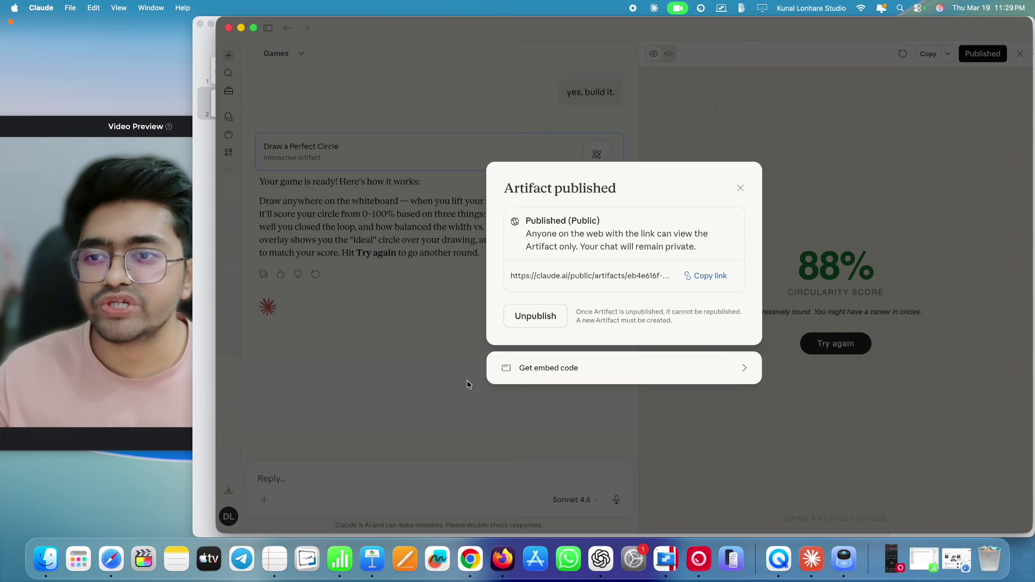
{"action": "left_click", "coordinate": [575, 371]}
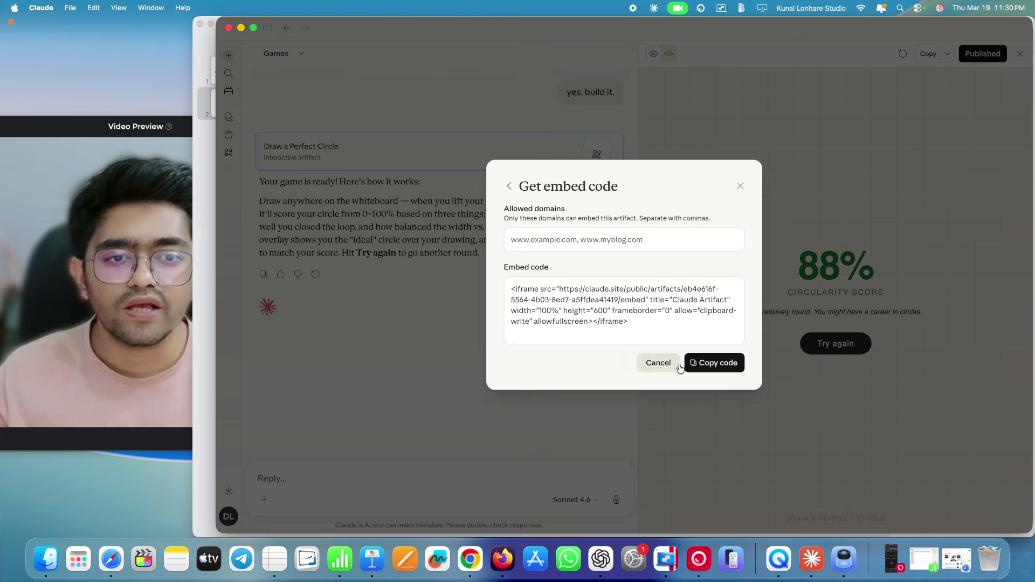
{"action": "left_click", "coordinate": [710, 364]}
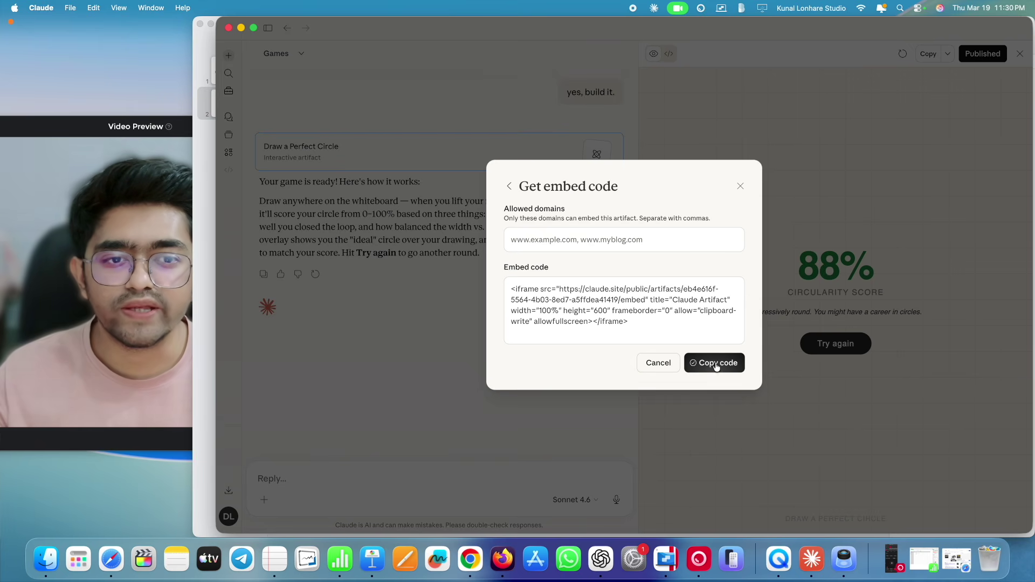
- Switch to Chrome, open the kukucourses.in WordPress admin in a new tab, and log in with the prefilled credentials
{"action": "key", "text": "ctrl+Right"}
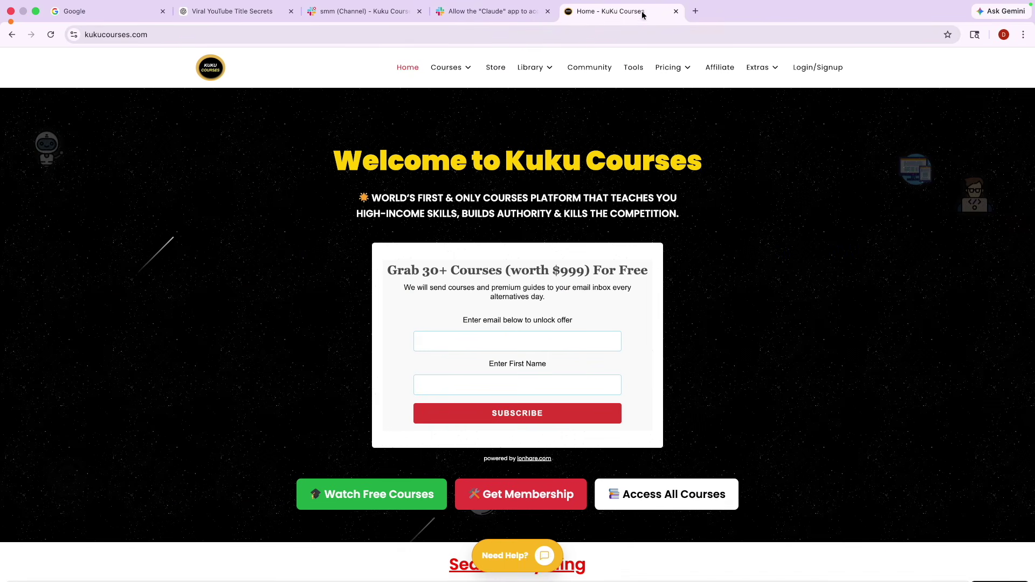
{"action": "left_click", "coordinate": [702, 11]}
{"action": "type", "text": "ku"}
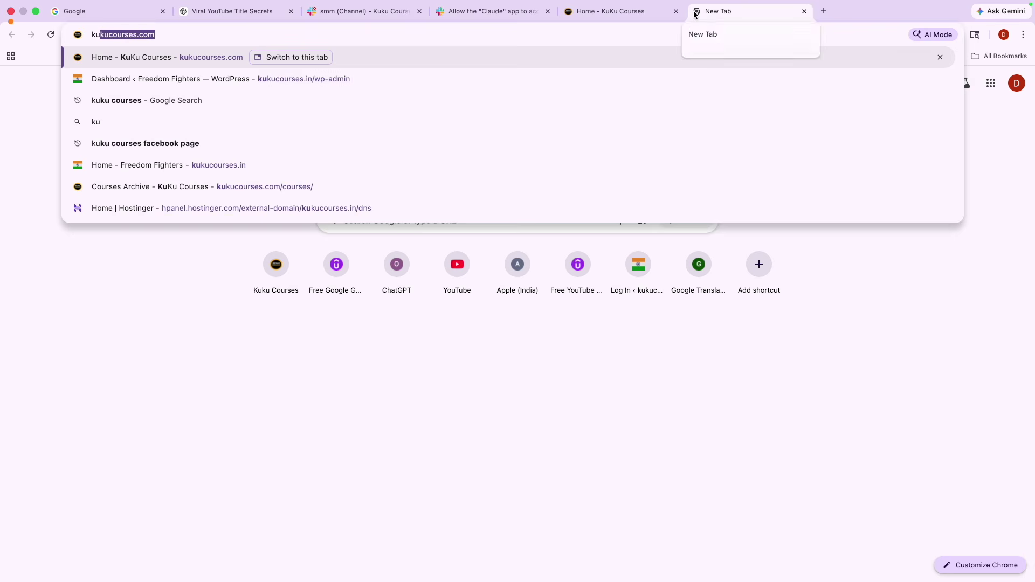
{"action": "key", "text": "Down"}
{"action": "key", "text": "Return"}
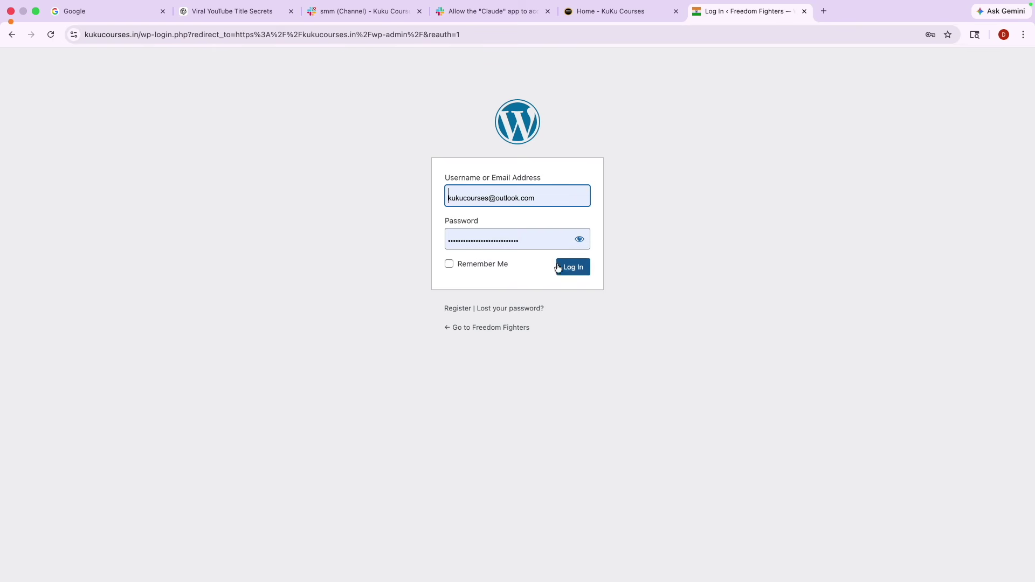
{"action": "left_click", "coordinate": [580, 264]}
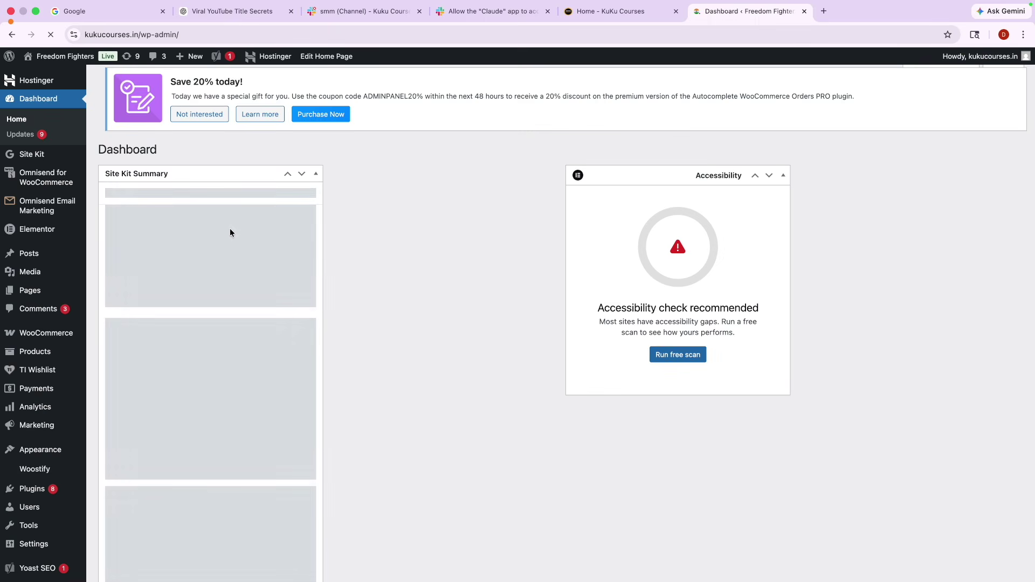
- Open the WordPress site's list of all pages in a separate browser tab
{"action": "mouse_move", "coordinate": [48, 291]}
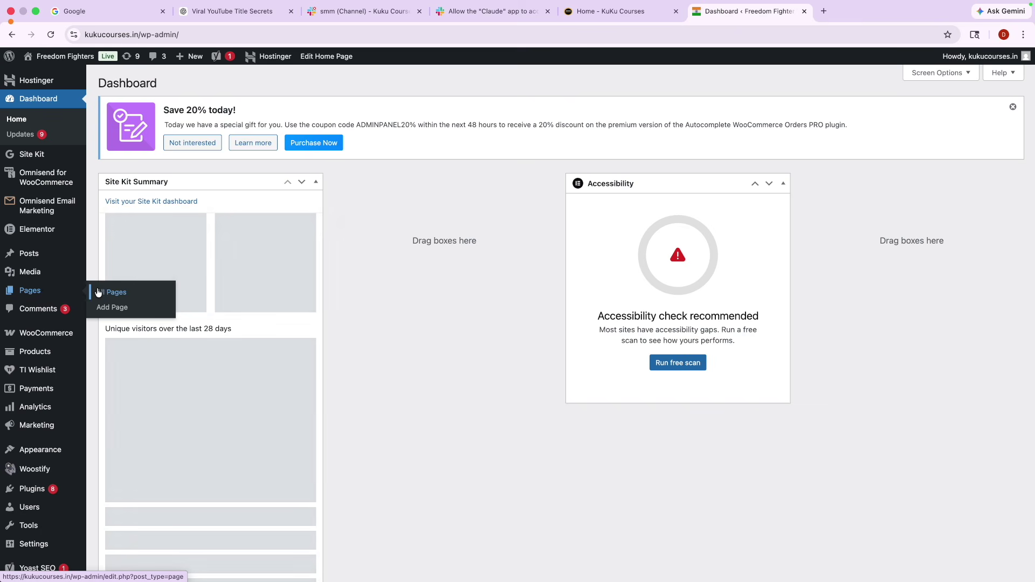
{"action": "right_click", "coordinate": [105, 293]}
{"action": "left_click", "coordinate": [125, 297]}
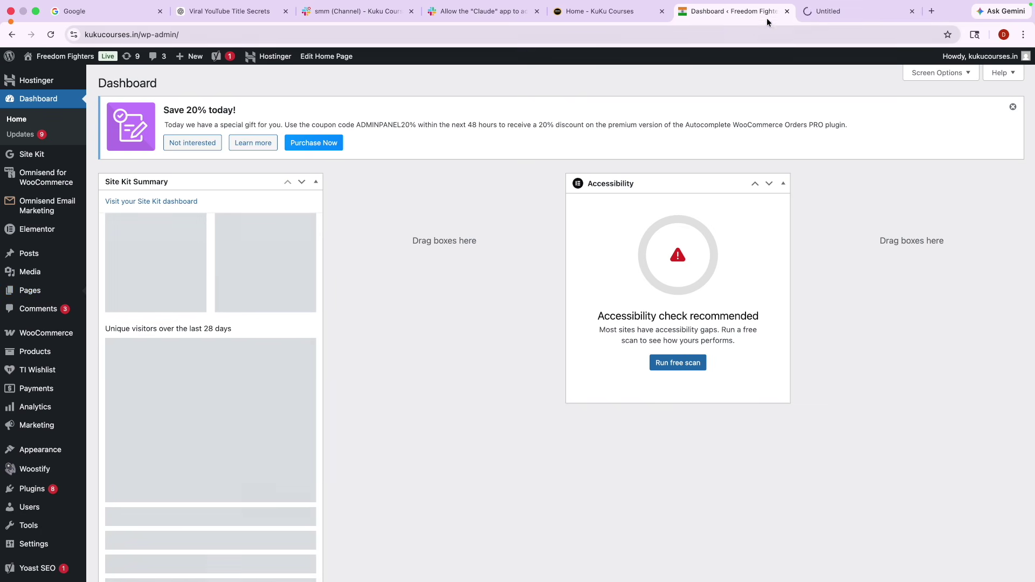
{"action": "left_click", "coordinate": [818, 13]}
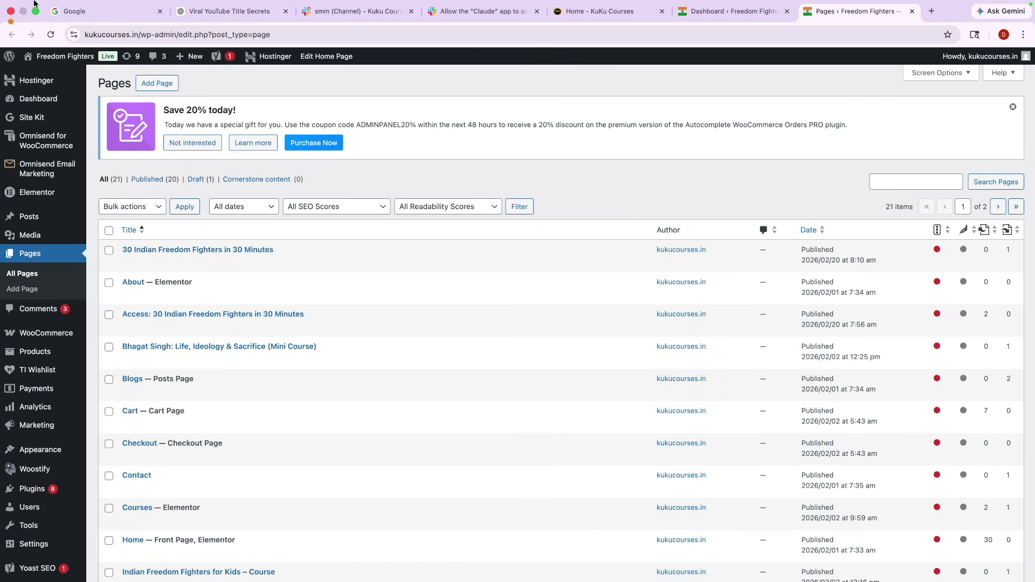
- Add a new page titled "Circle Game", dismissing the local network permission request
{"action": "left_click", "coordinate": [158, 93]}
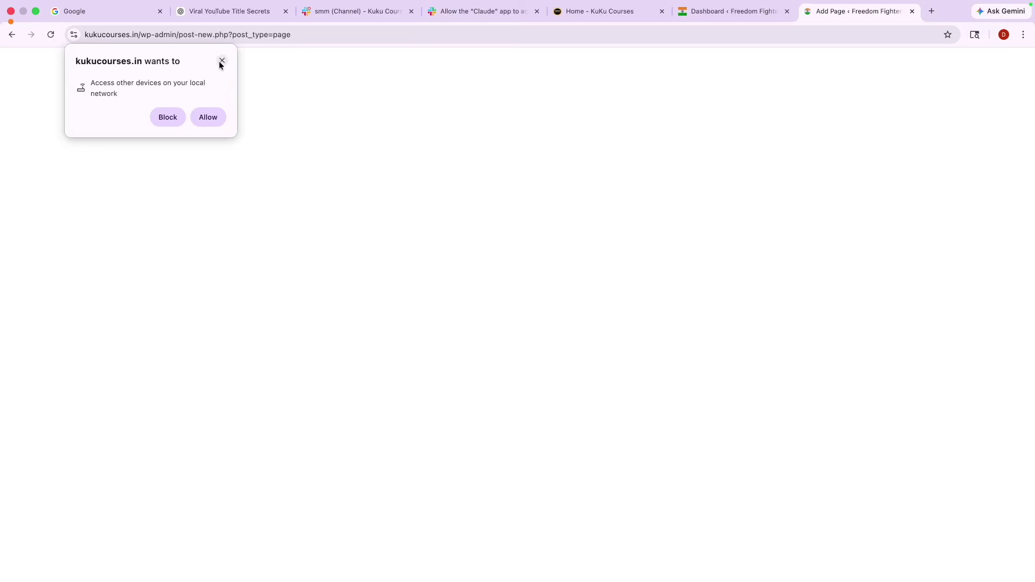
{"action": "left_click", "coordinate": [220, 60]}
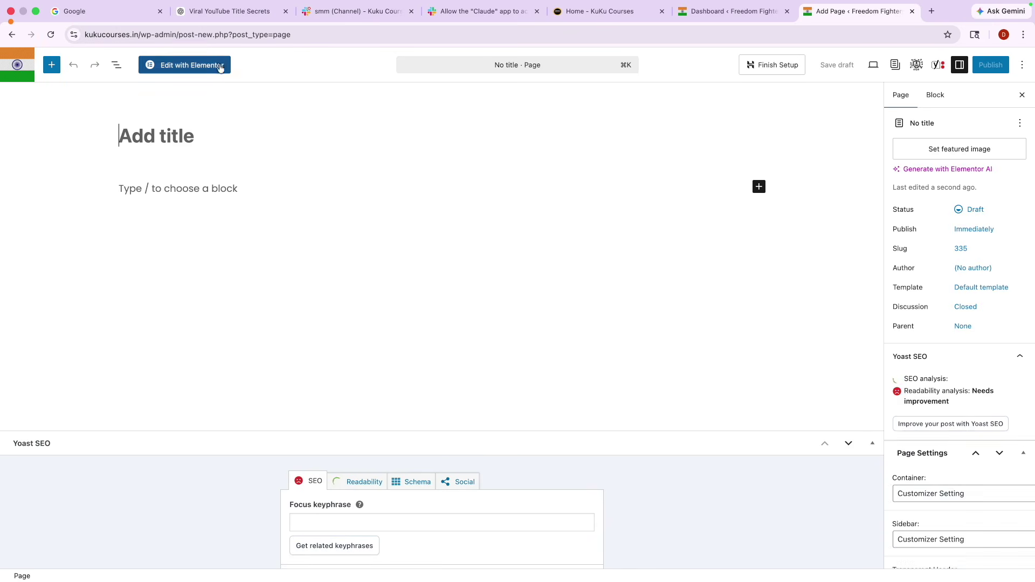
{"action": "type", "text": "C"}
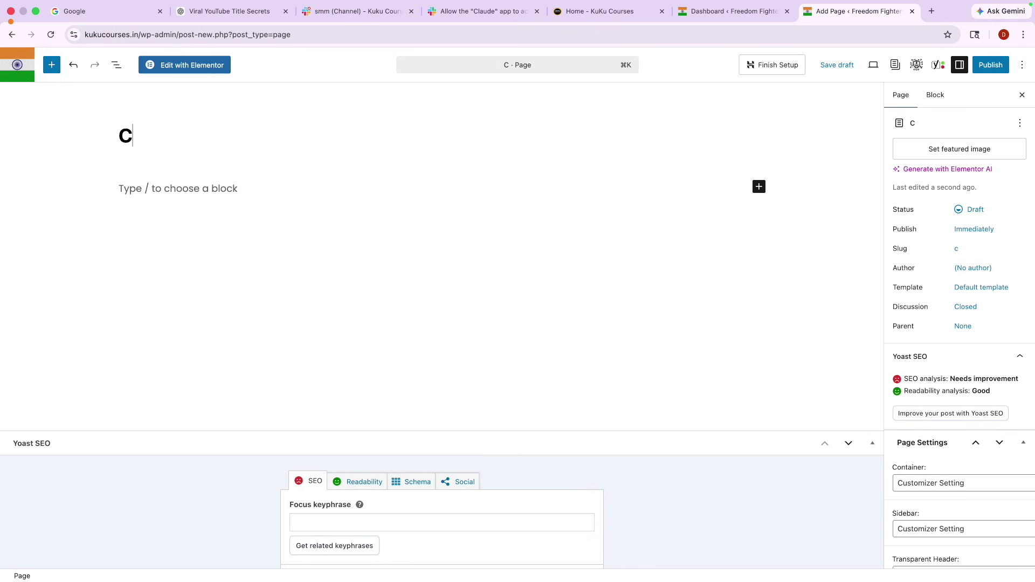
{"action": "type", "text": "ircle Game"}
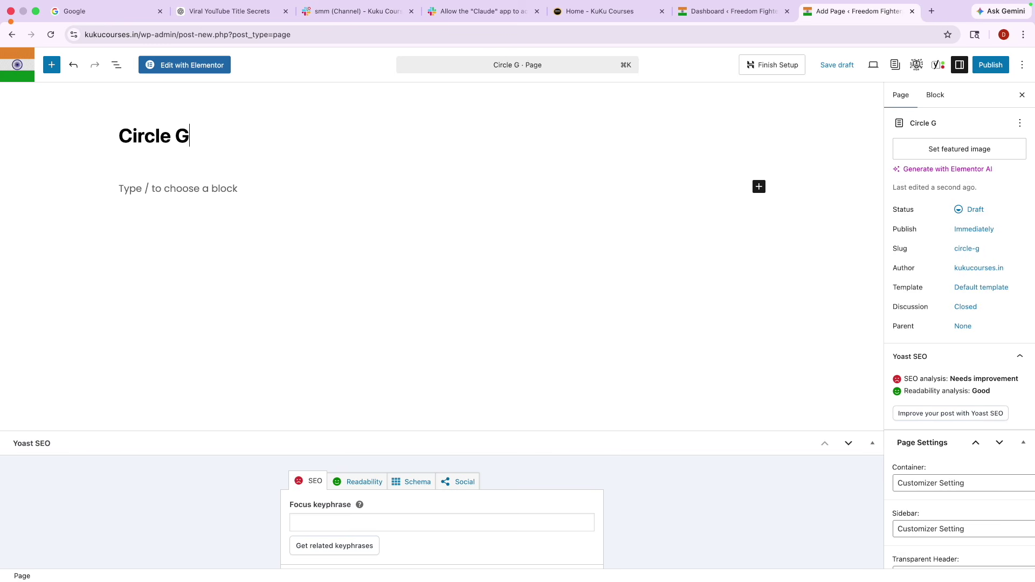
{"action": "key", "text": "Return"}
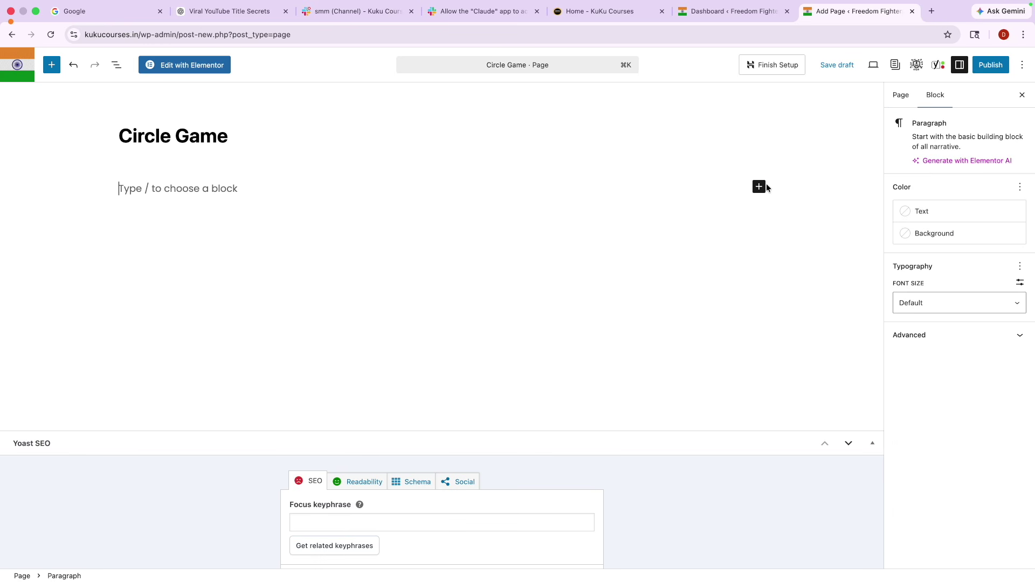
- Insert a Custom HTML block in the page body and paste the copied artifact embed code into it
{"action": "left_click", "coordinate": [760, 188]}
{"action": "type", "text": "ht"}
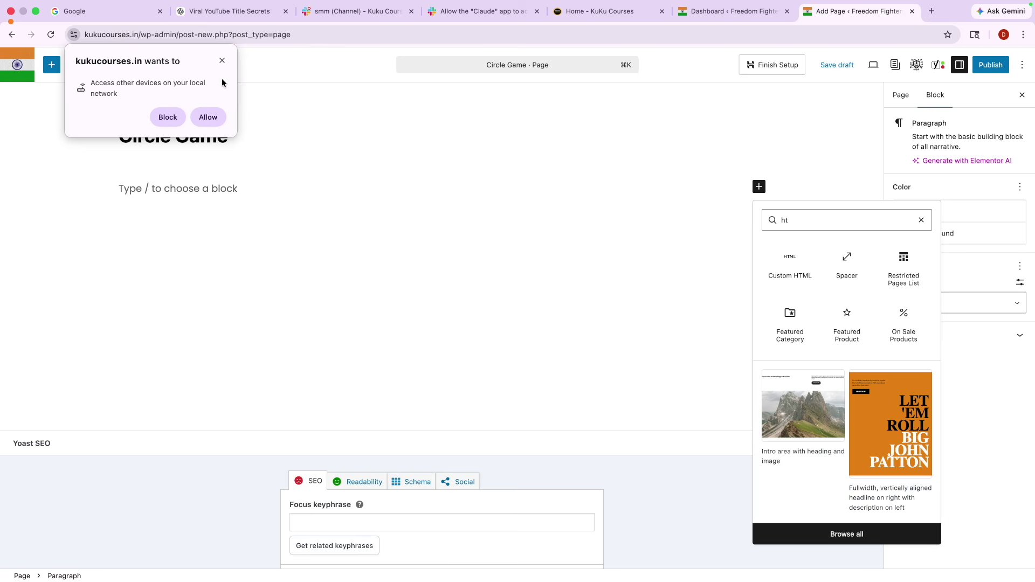
{"action": "left_click", "coordinate": [221, 62]}
{"action": "left_click", "coordinate": [806, 281]}
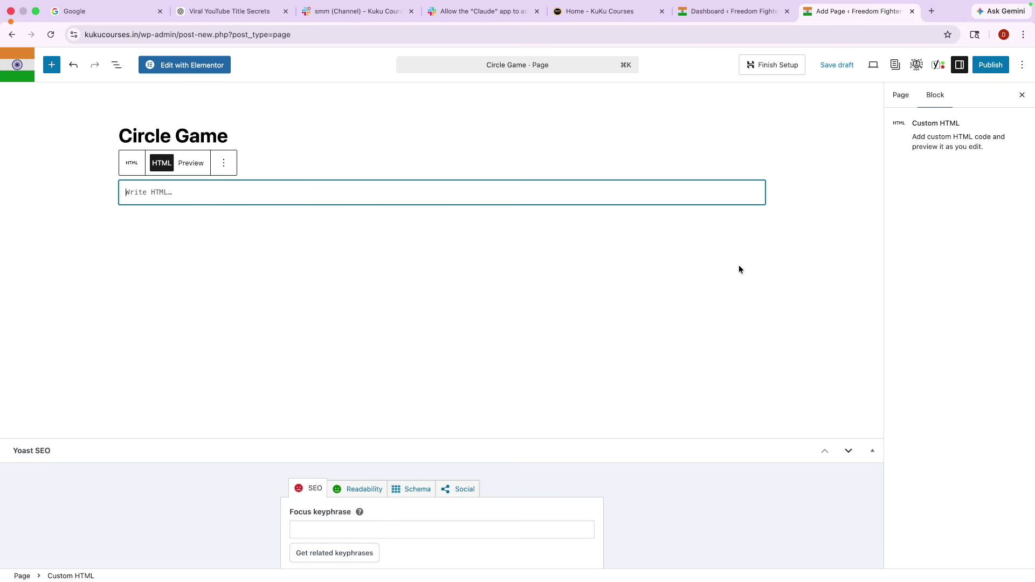
{"action": "key", "text": "super+v"}
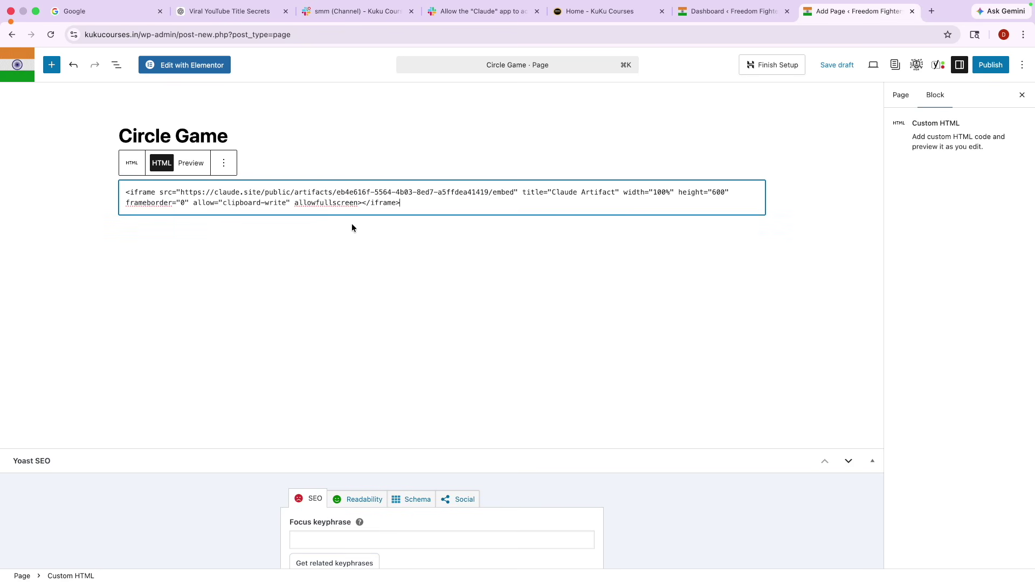
- Publish the Circle Game page, confirming the pre-publish check
{"action": "left_click", "coordinate": [991, 65]}
{"action": "left_click", "coordinate": [997, 66]}
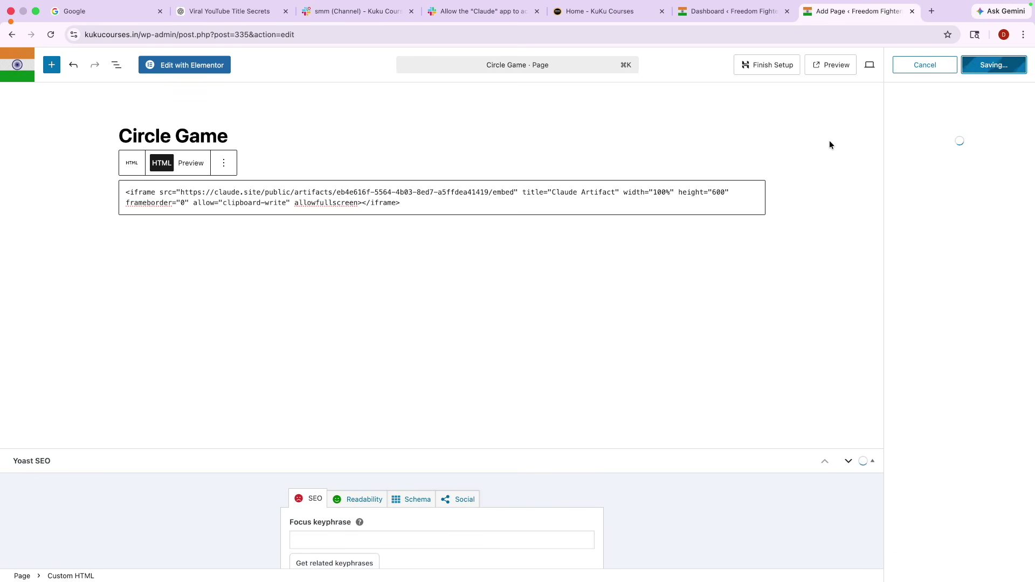
{"action": "key", "text": "super+Tab"}
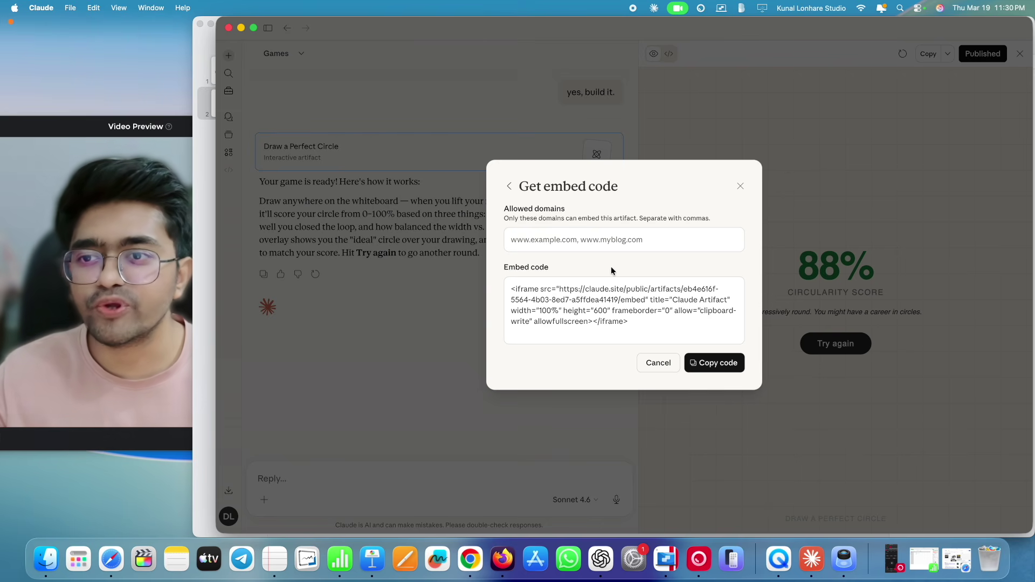
{"action": "key", "text": "super+Tab"}
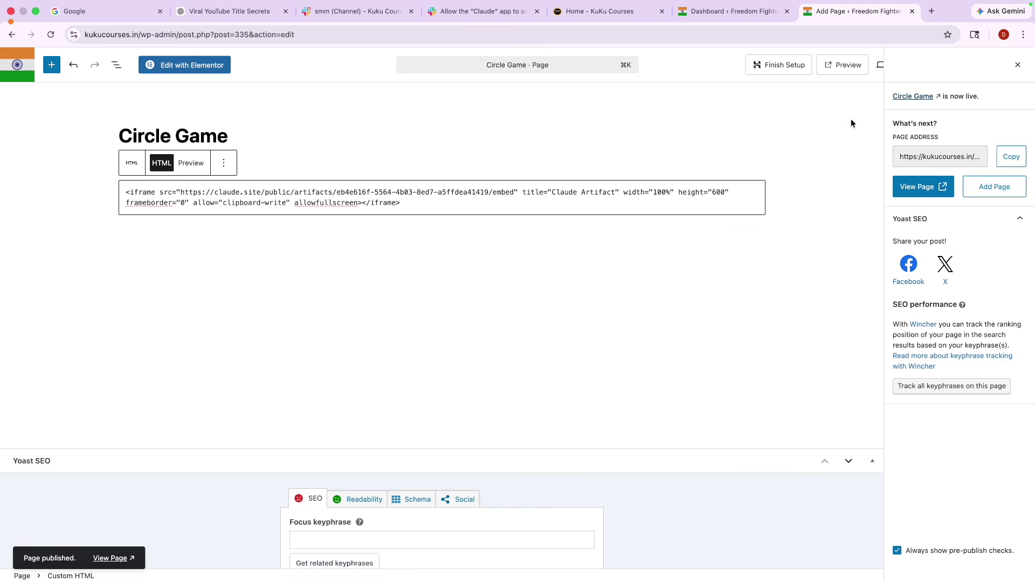
- View the live Circle Game page and close the discount pop-ups to check the embedded game
{"action": "left_click", "coordinate": [915, 189]}
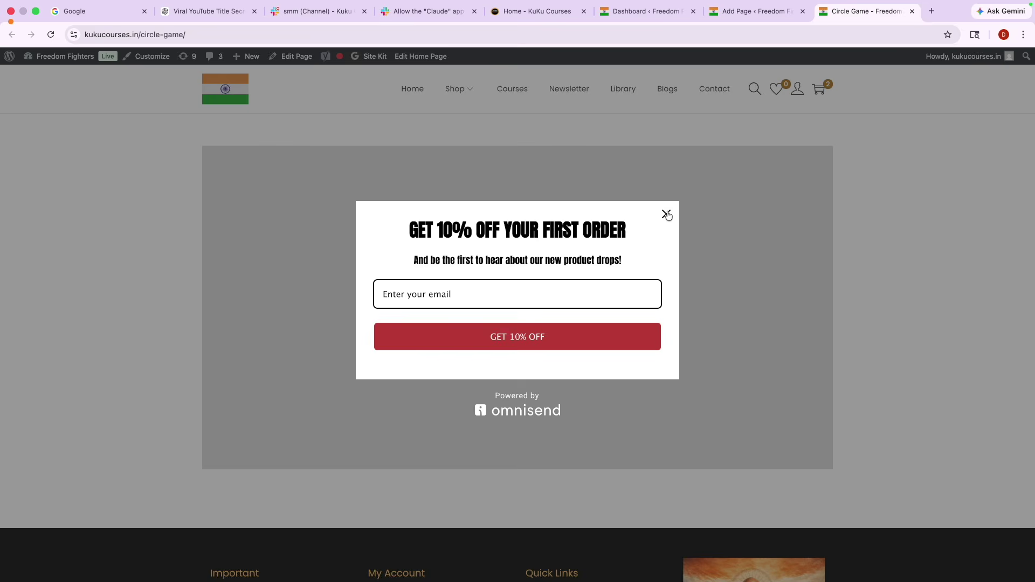
{"action": "left_click", "coordinate": [666, 214]}
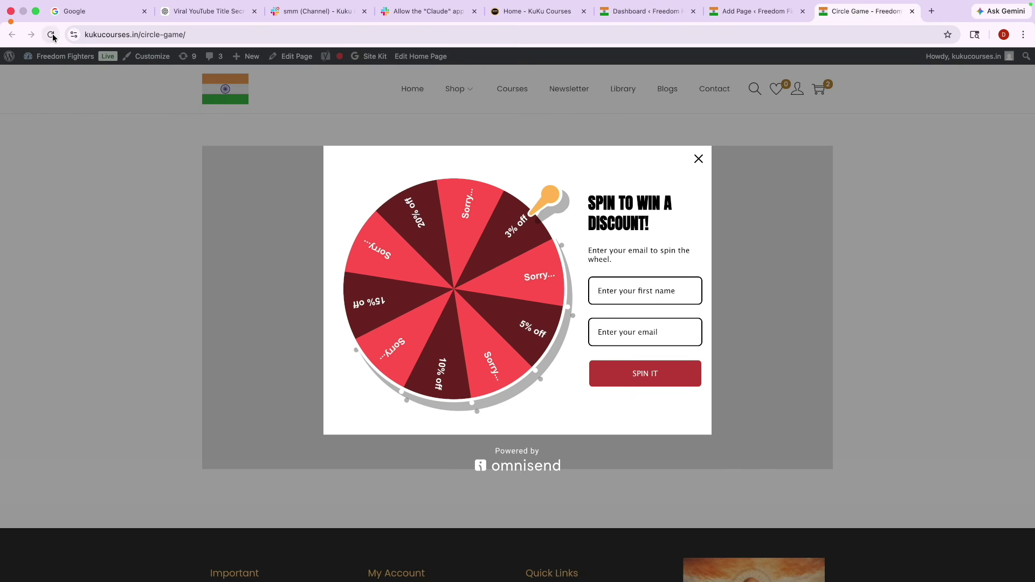
{"action": "left_click", "coordinate": [698, 160]}
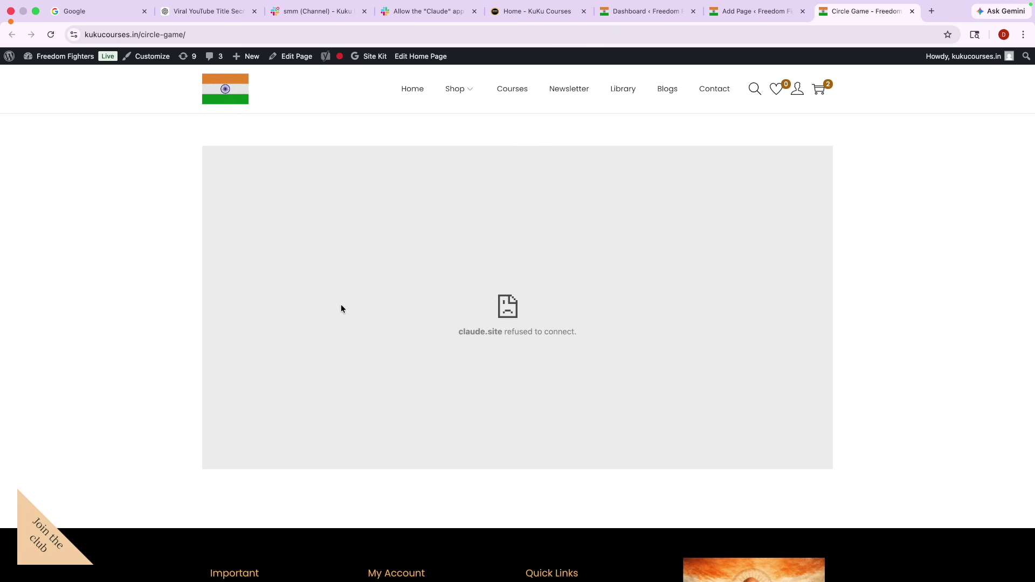
- In Claude's embed settings, set kukucourses.in as the allowed domain for the artifact, taking the domain from the live page's address
{"action": "key", "text": "ctrl+Left"}
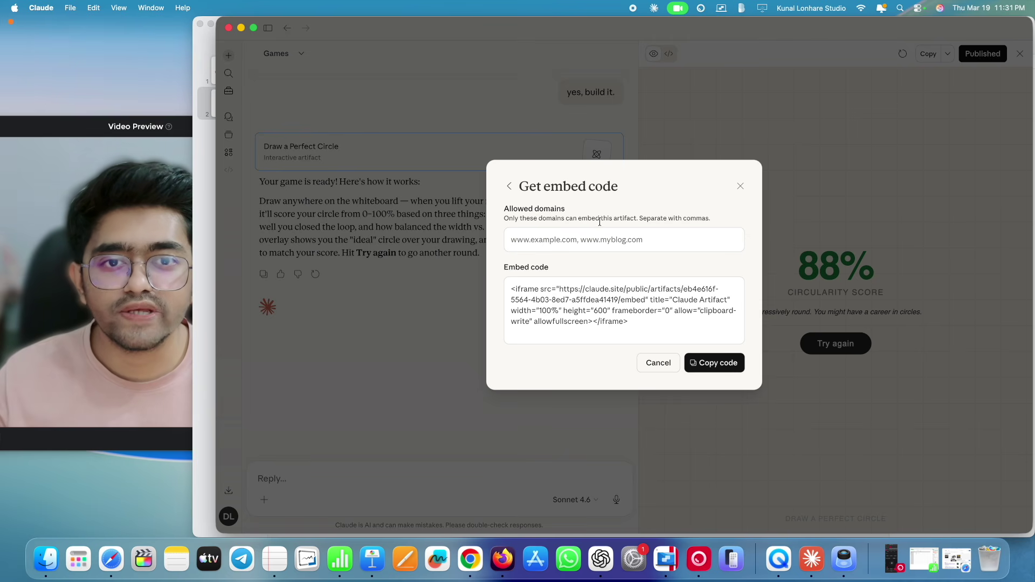
{"action": "left_click", "coordinate": [576, 238]}
{"action": "key", "text": "ctrl+Right"}
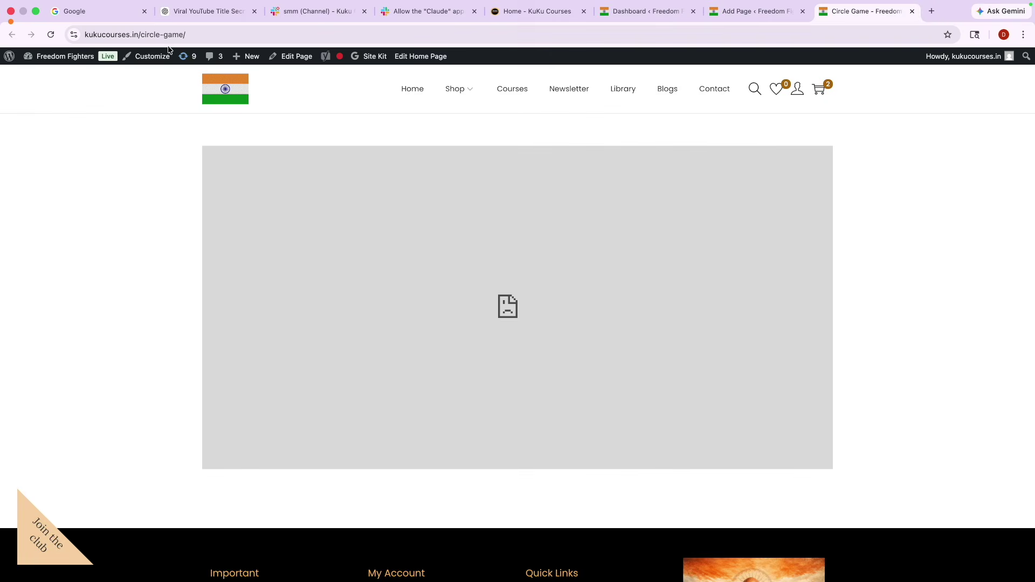
{"action": "left_click", "coordinate": [159, 35]}
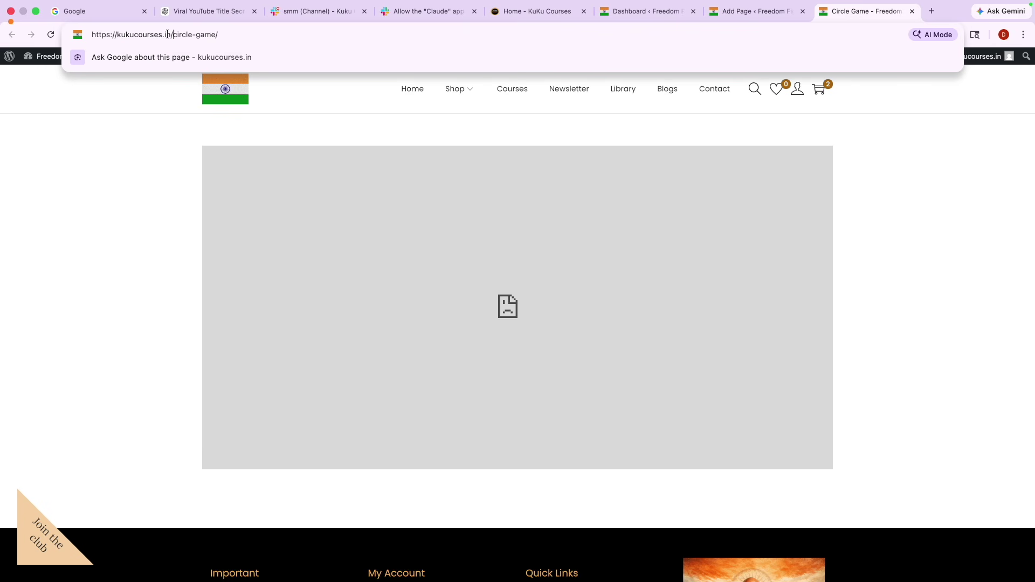
{"action": "left_click_drag", "start_coordinate": [170, 34], "coordinate": [124, 37]}
{"action": "key", "text": "ctrl+Left"}
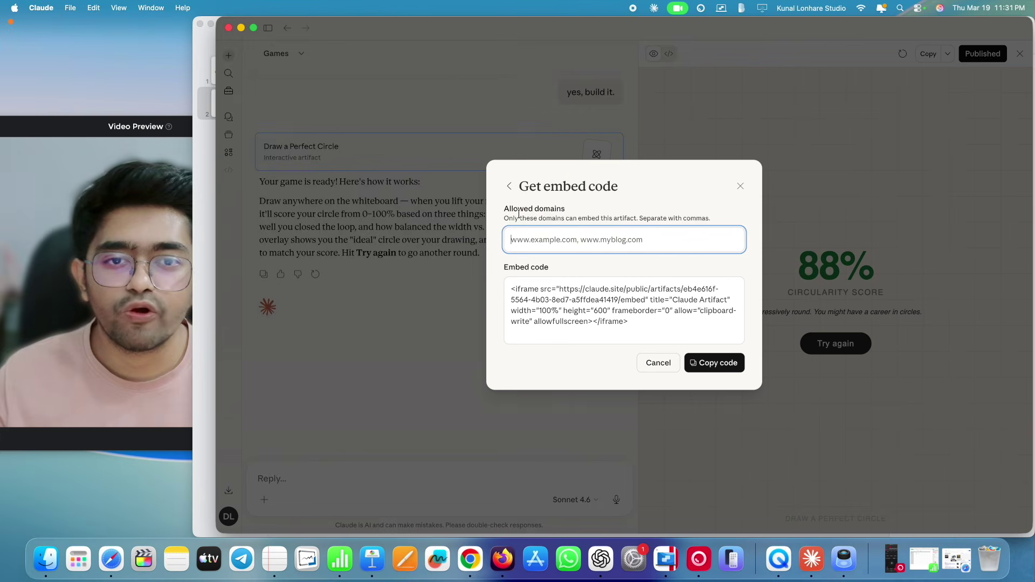
{"action": "type", "text": "kukucourses.in"}
{"action": "left_click", "coordinate": [592, 256]}
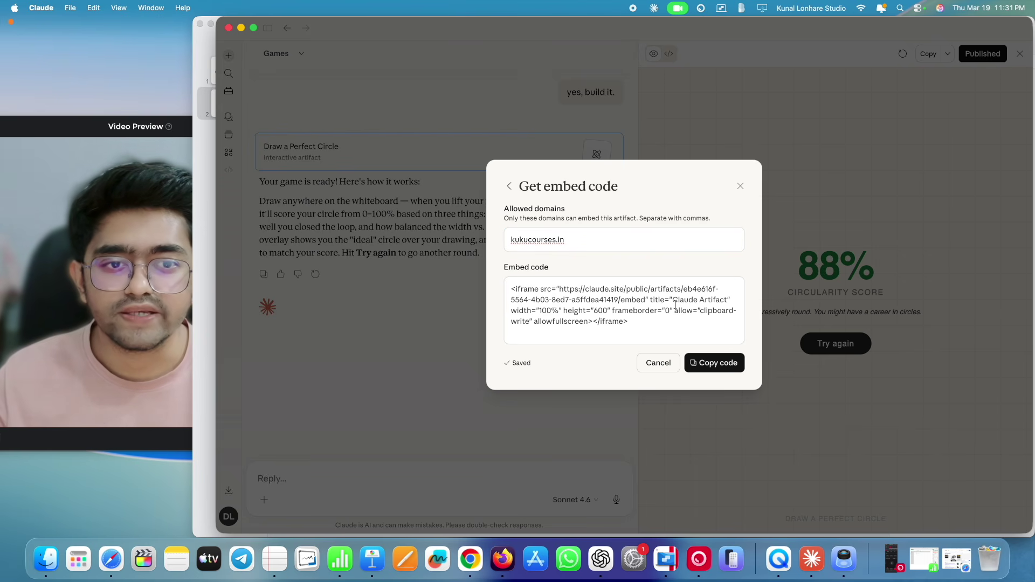
- Copy the embed code again, then switch to Chrome and reload the live Circle Game page
{"action": "left_click", "coordinate": [703, 364]}
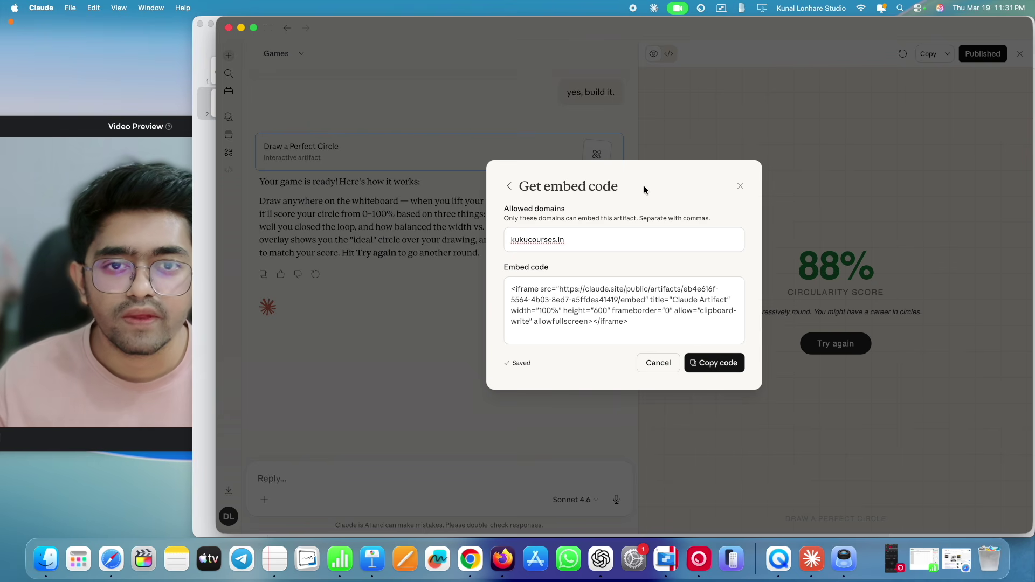
{"action": "key", "text": "super+Tab"}
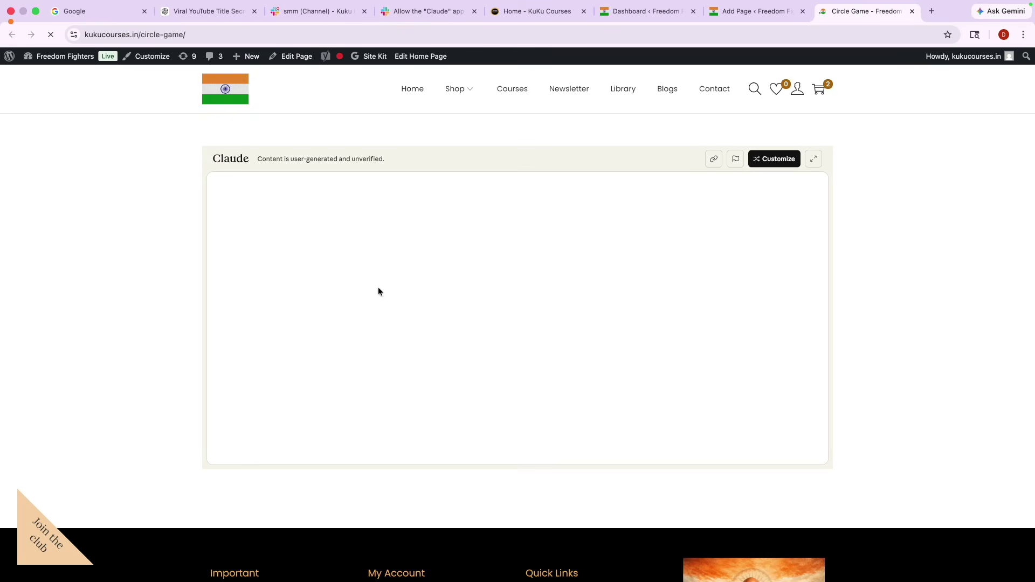
- Test the embedded game on the live Circle Game page by drawing two circles, restarting the board after each attempt
{"action": "scroll", "coordinate": [381, 294], "scroll_direction": "down", "scroll_amount": 1}
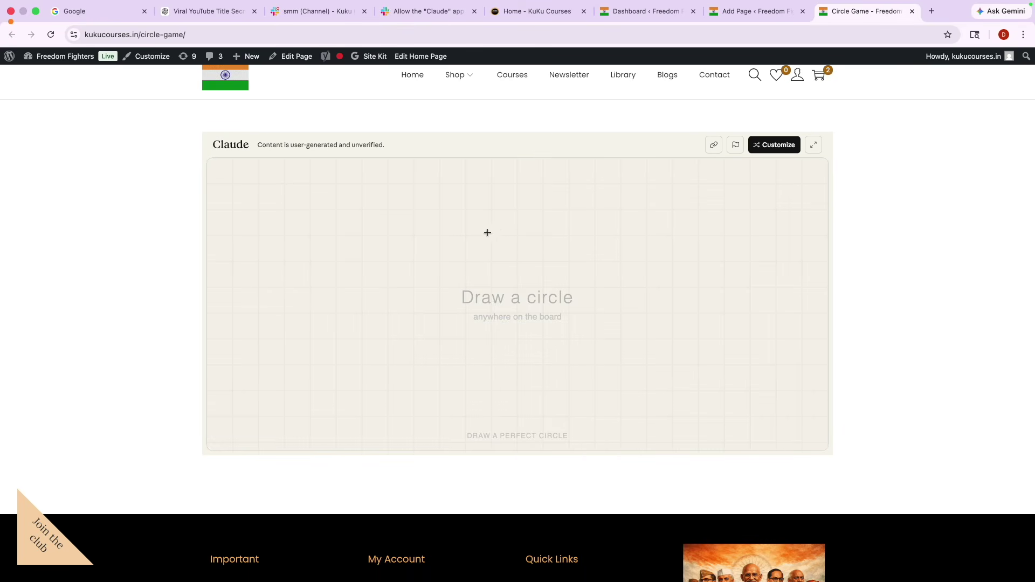
{"action": "mouse_move", "coordinate": [499, 226]}
{"action": "left_mouse_down"}
{"action": "mouse_move", "coordinate": [458, 259]}
{"action": "mouse_move", "coordinate": [578, 312]}
{"action": "mouse_move", "coordinate": [496, 239]}
{"action": "left_mouse_up"}
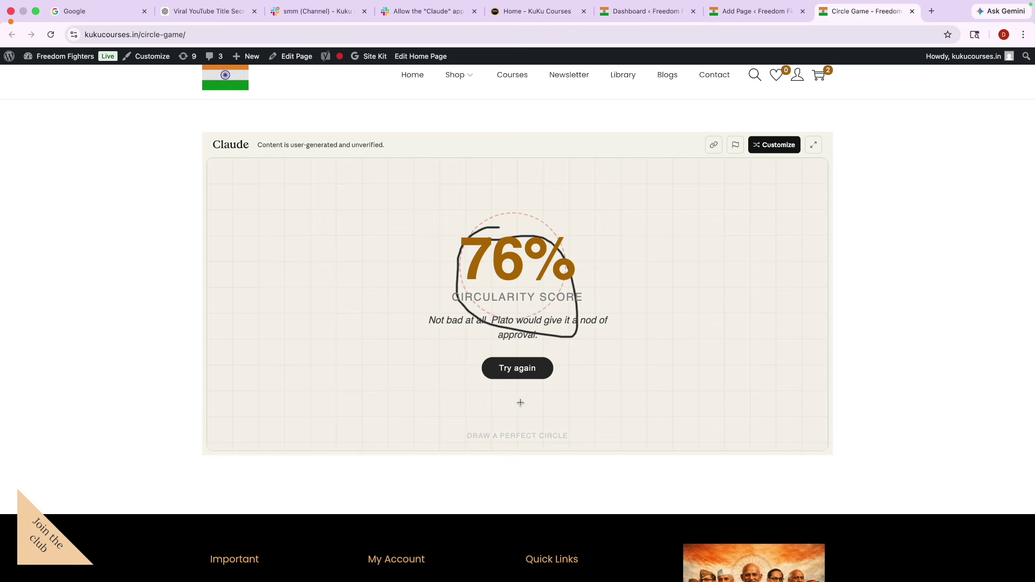
{"action": "left_click", "coordinate": [526, 371]}
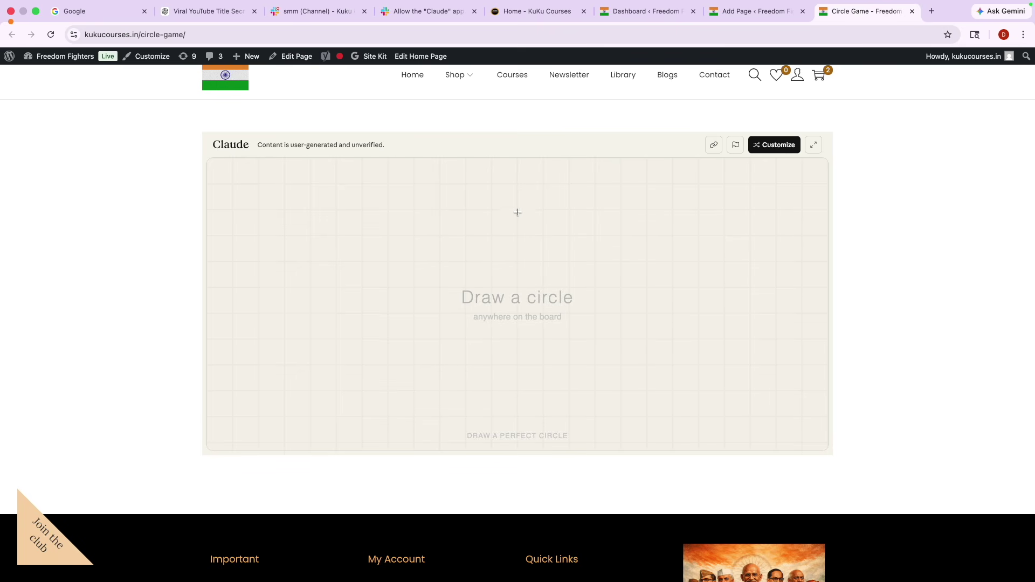
{"action": "mouse_move", "coordinate": [516, 206]}
{"action": "left_mouse_down"}
{"action": "mouse_move", "coordinate": [476, 210]}
{"action": "mouse_move", "coordinate": [458, 261]}
{"action": "mouse_move", "coordinate": [471, 293]}
{"action": "mouse_move", "coordinate": [524, 315]}
{"action": "mouse_move", "coordinate": [565, 261]}
{"action": "mouse_move", "coordinate": [532, 204]}
{"action": "mouse_move", "coordinate": [502, 205]}
{"action": "left_mouse_up"}
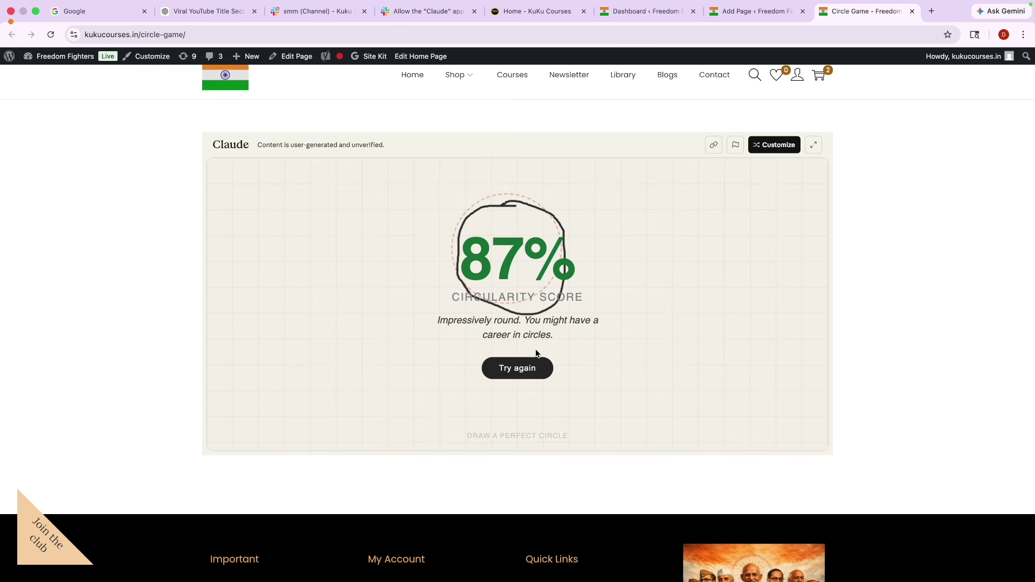
{"action": "left_click", "coordinate": [526, 368]}
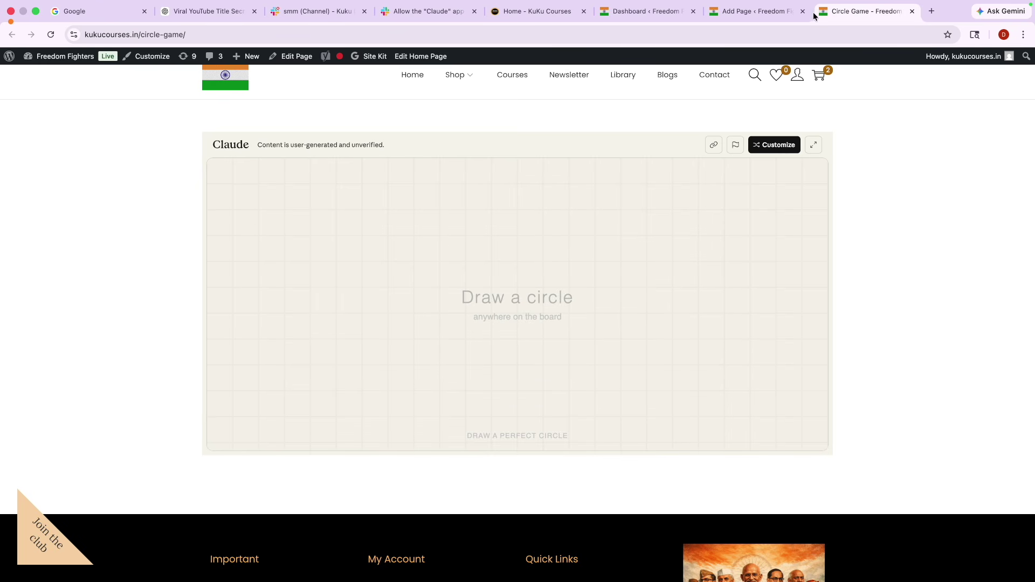
- Close the WordPress Dashboard, Add Page and Circle Game pages in the browser, then return to Claude and dismiss the embed code dialog
{"action": "left_click", "coordinate": [694, 11]}
{"action": "left_click", "coordinate": [694, 11]}
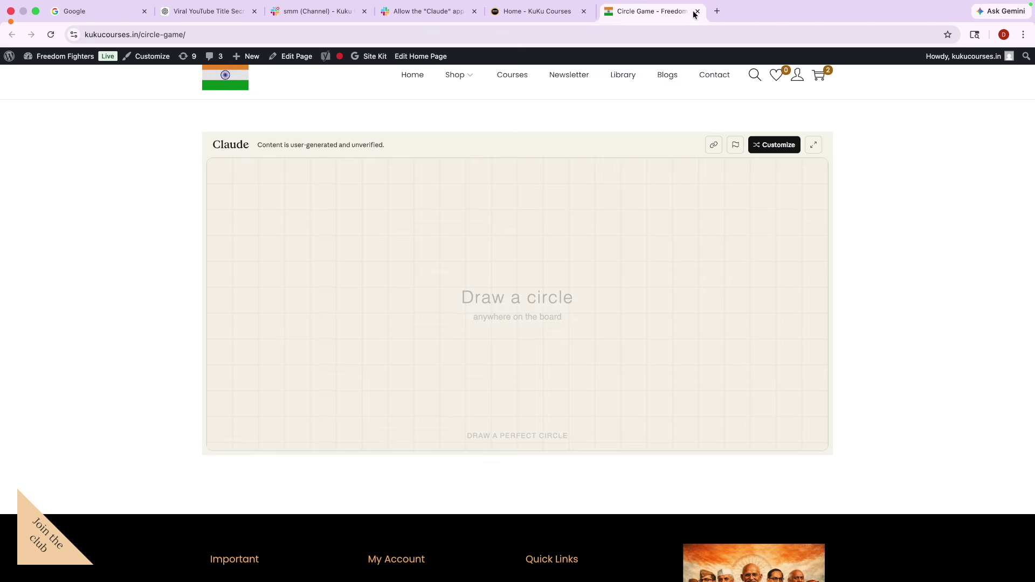
{"action": "left_click", "coordinate": [694, 11]}
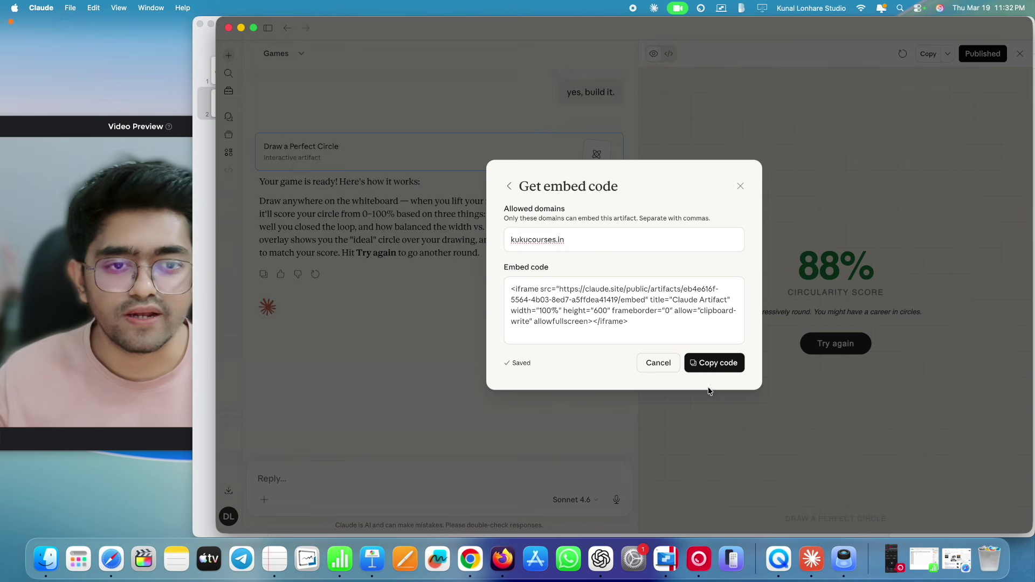
{"action": "left_click", "coordinate": [740, 186]}
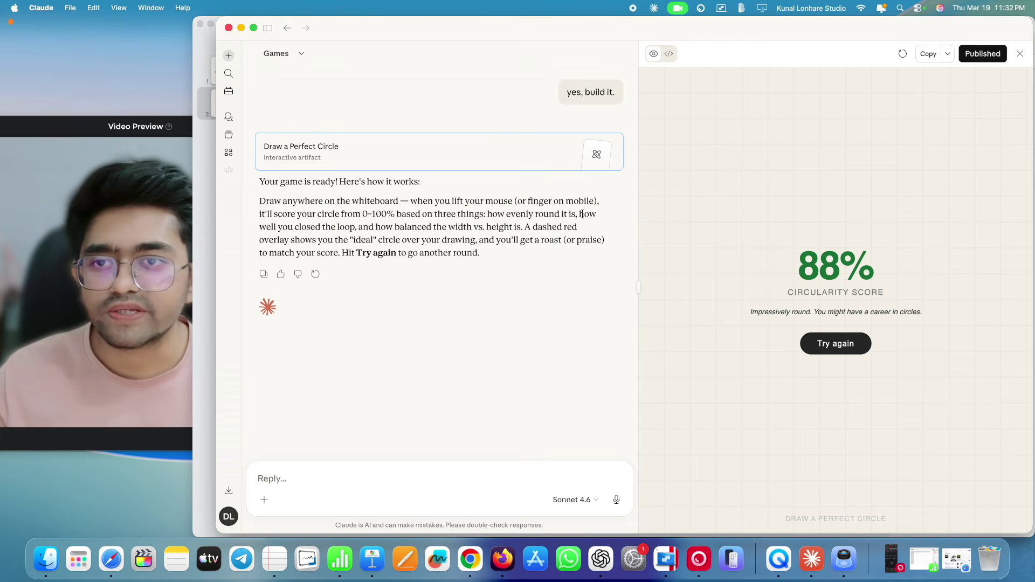
- Open Claude's Artifacts library, check the user's own artifacts, and browse the full collection of Inspiration examples
{"action": "left_click", "coordinate": [229, 153]}
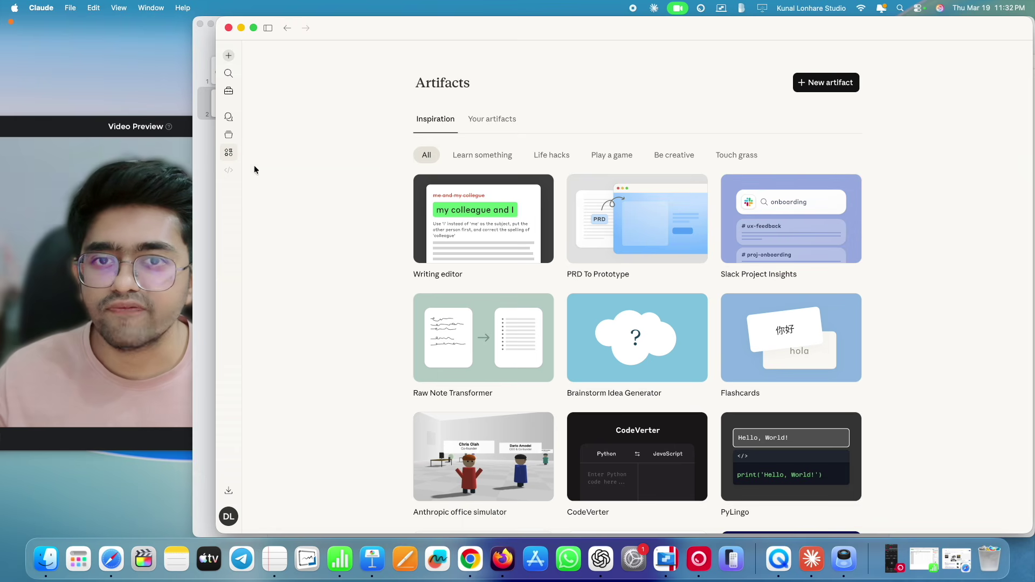
{"action": "left_click", "coordinate": [504, 118]}
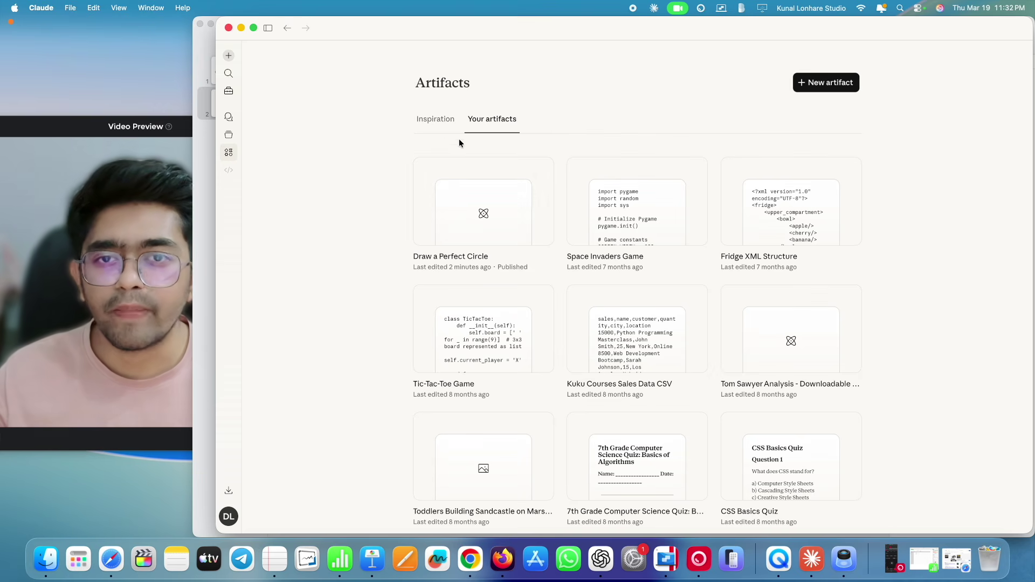
{"action": "left_click", "coordinate": [429, 120]}
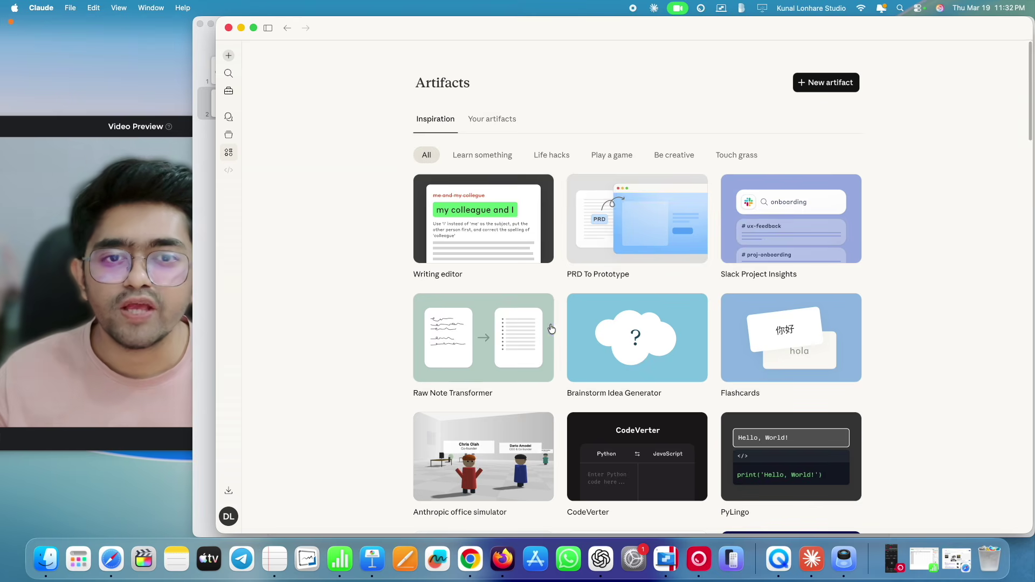
{"action": "scroll", "coordinate": [551, 328], "scroll_direction": "down", "scroll_amount": 10}
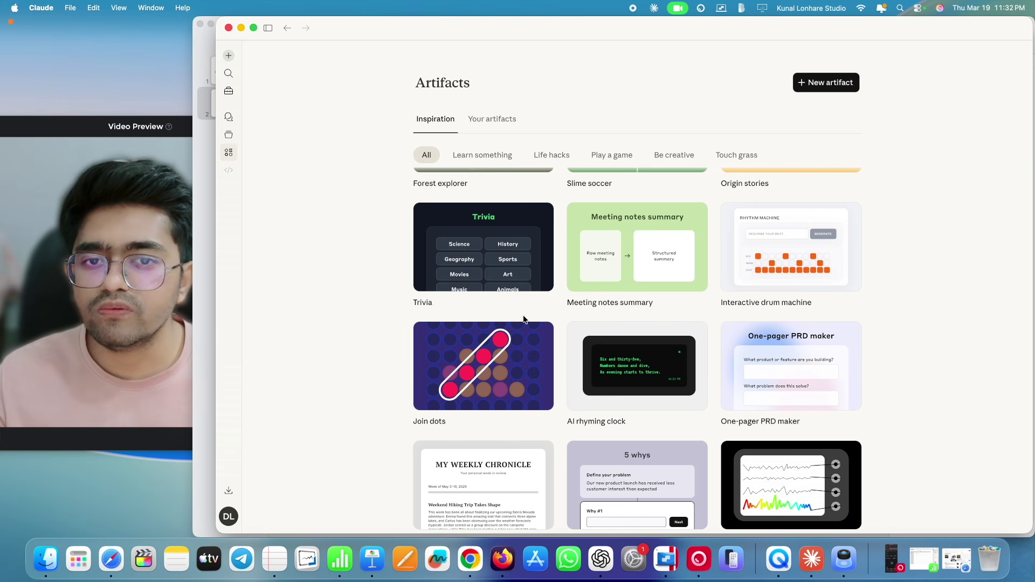
{"action": "scroll", "coordinate": [542, 303], "scroll_direction": "down", "scroll_amount": 1}
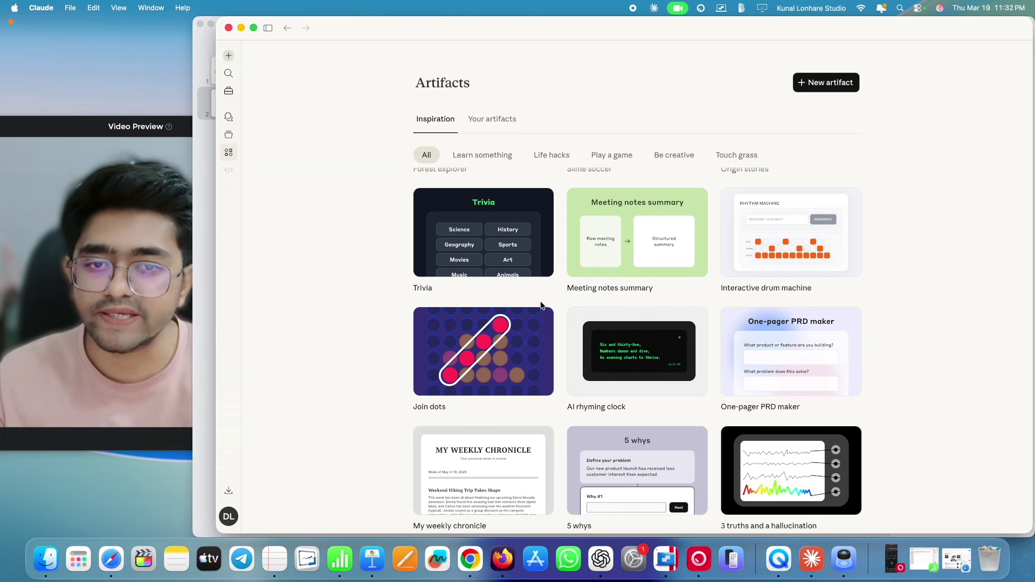
{"action": "scroll", "coordinate": [544, 303], "scroll_direction": "down", "scroll_amount": 5}
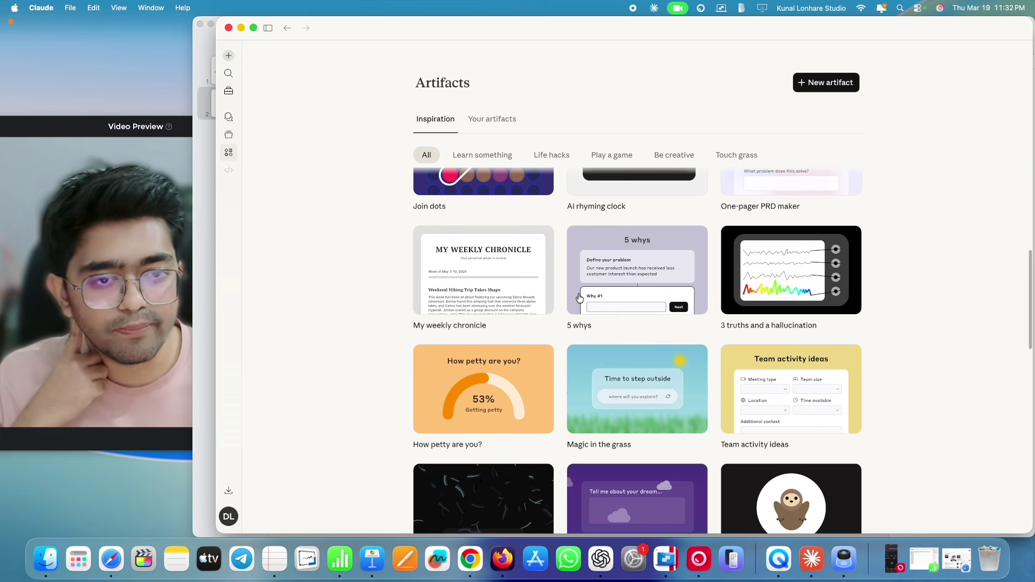
{"action": "scroll", "coordinate": [585, 326], "scroll_direction": "down", "scroll_amount": 2}
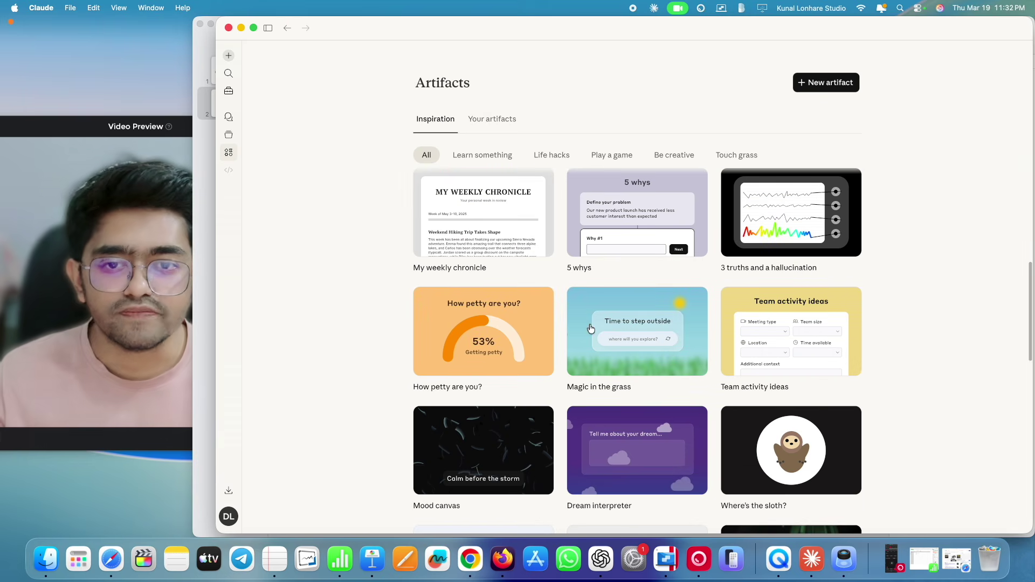
- Open the "How petty are you?" artifact, examine its app and starting prompt, and view its customization option without proceeding
{"action": "left_click", "coordinate": [515, 347]}
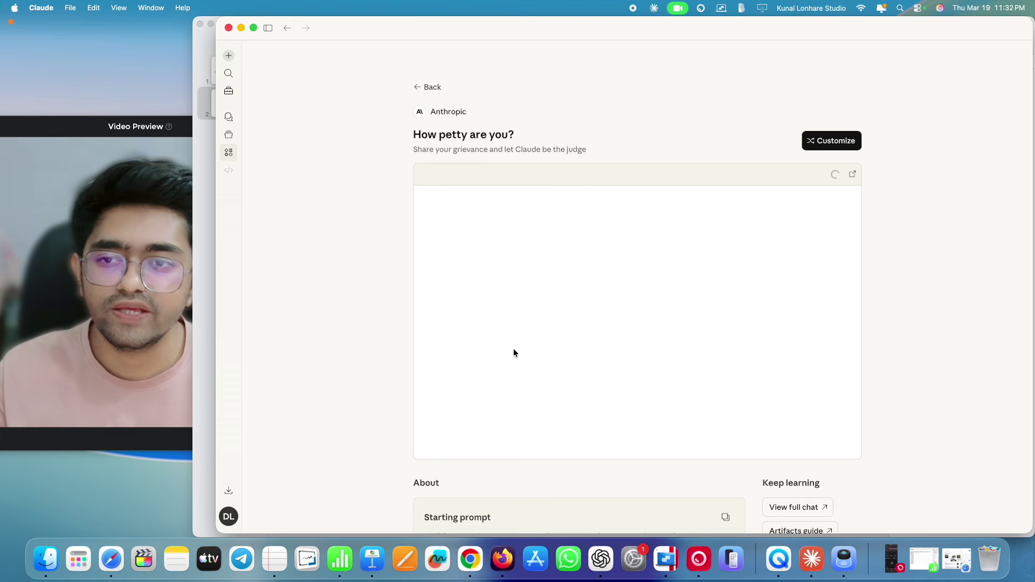
{"action": "scroll", "coordinate": [632, 293], "scroll_direction": "down", "scroll_amount": 4}
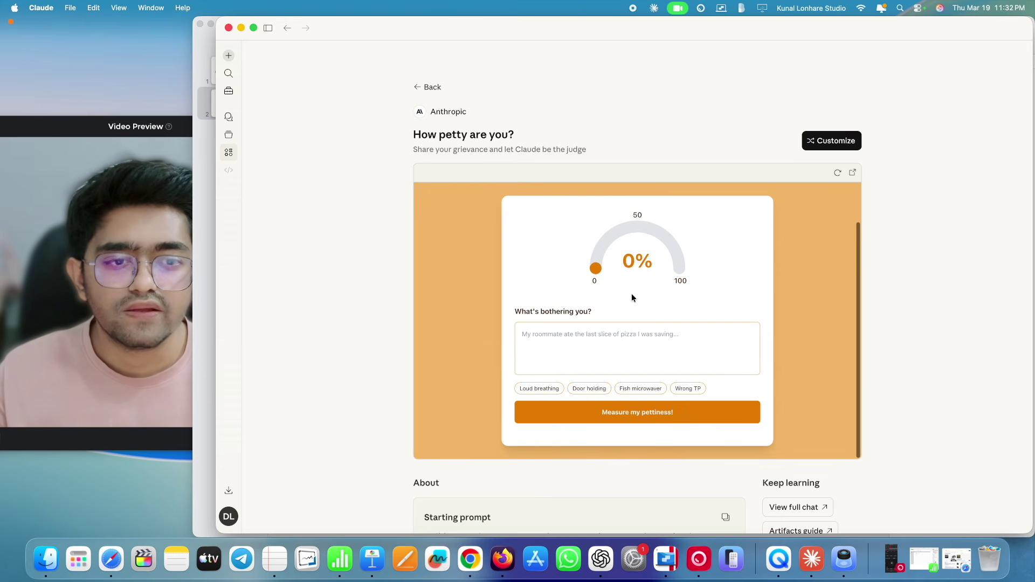
{"action": "left_click_drag", "start_coordinate": [525, 520], "coordinate": [410, 469]}
{"action": "left_click", "coordinate": [586, 450]}
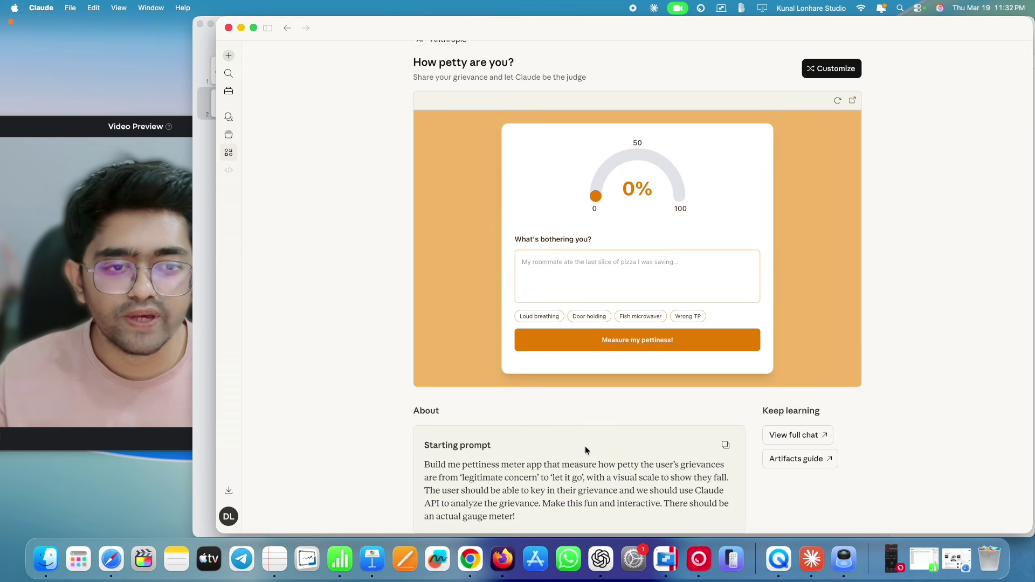
{"action": "scroll", "coordinate": [741, 362], "scroll_direction": "up", "scroll_amount": 2}
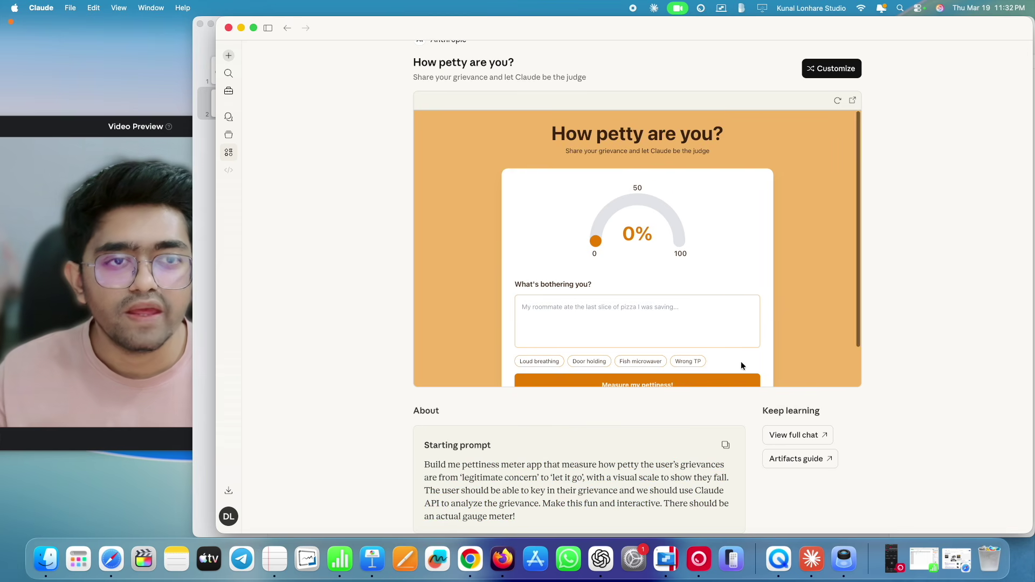
{"action": "left_click", "coordinate": [840, 70]}
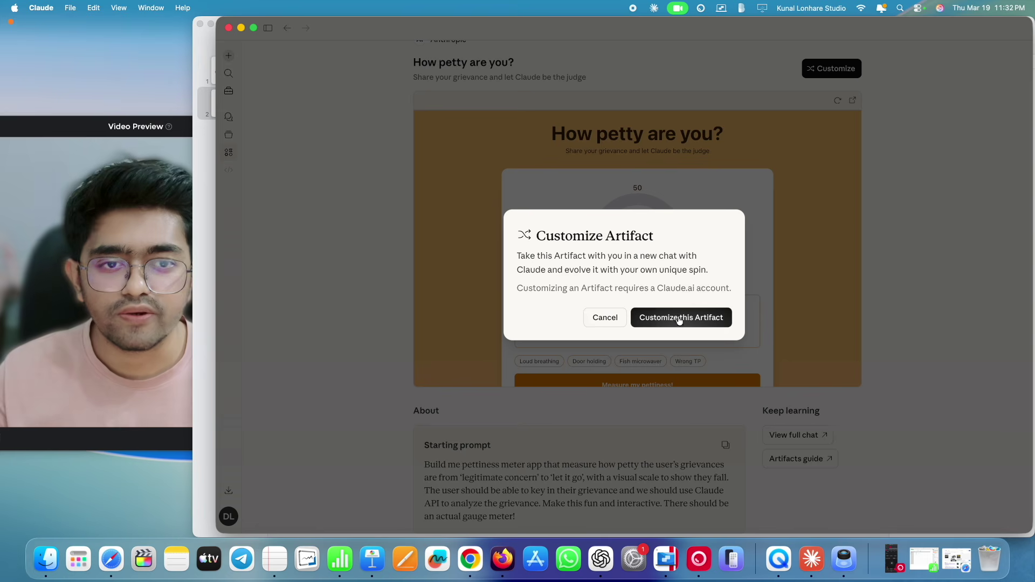
{"action": "left_click", "coordinate": [623, 324]}
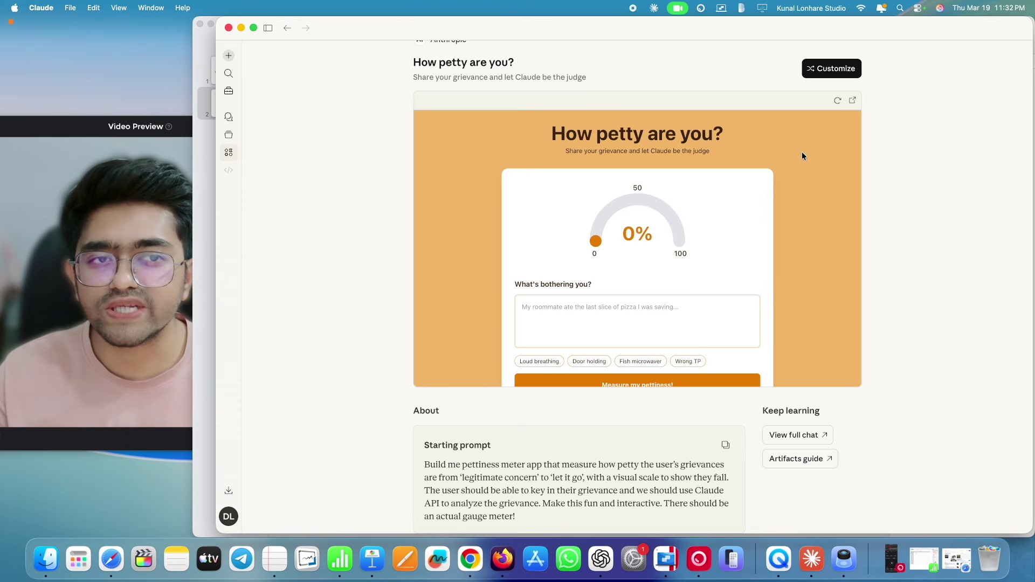
- Start a new chat and review the available models and the Extended thinking option without changing the selection
{"action": "left_click", "coordinate": [229, 55]}
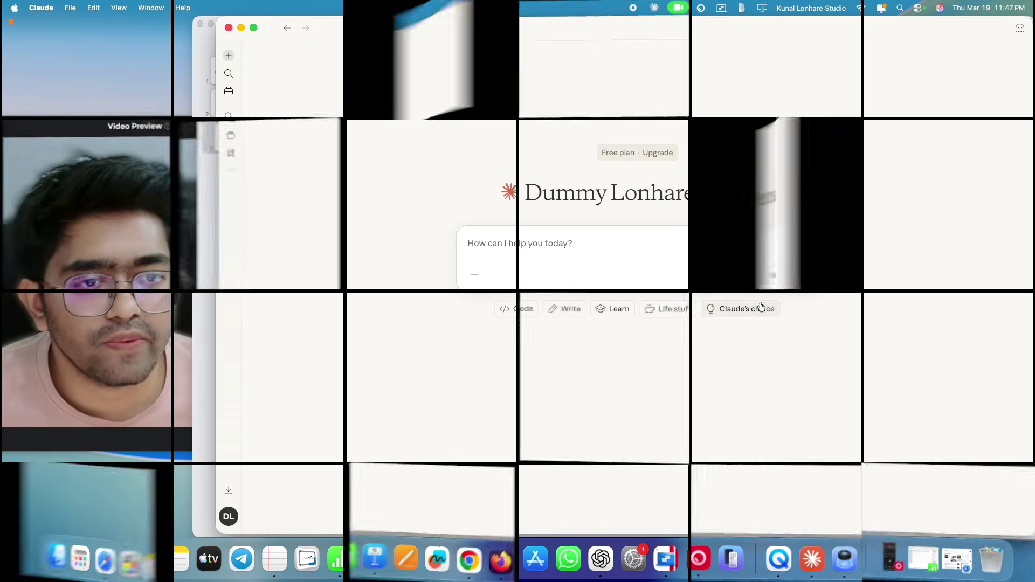
{"action": "left_click", "coordinate": [764, 274]}
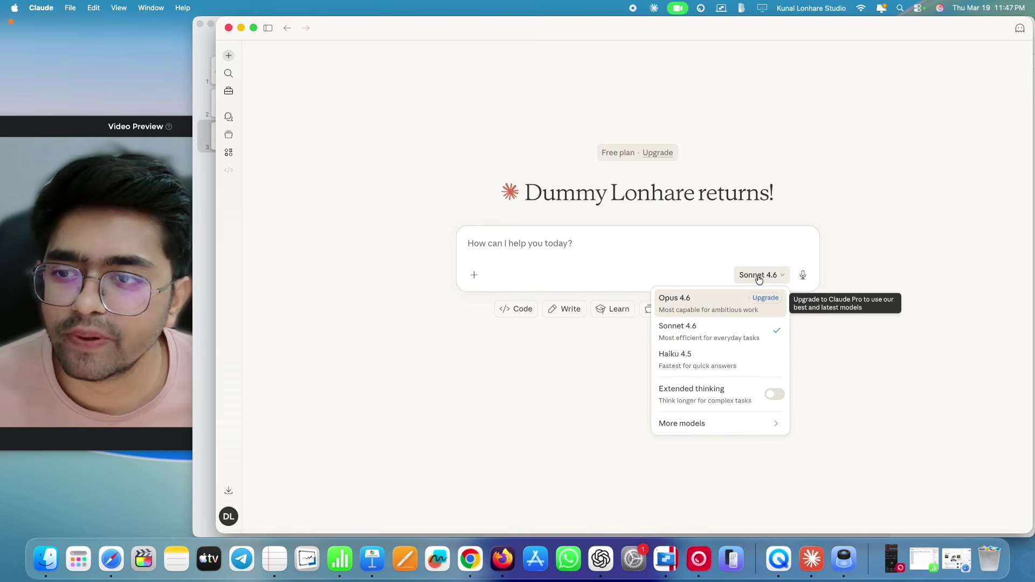
{"action": "mouse_move", "coordinate": [719, 379]}
{"action": "left_mouse_down"}
{"action": "mouse_move", "coordinate": [647, 388]}
{"action": "mouse_move", "coordinate": [740, 423]}
{"action": "mouse_move", "coordinate": [807, 394]}
{"action": "mouse_move", "coordinate": [717, 378]}
{"action": "left_mouse_up"}
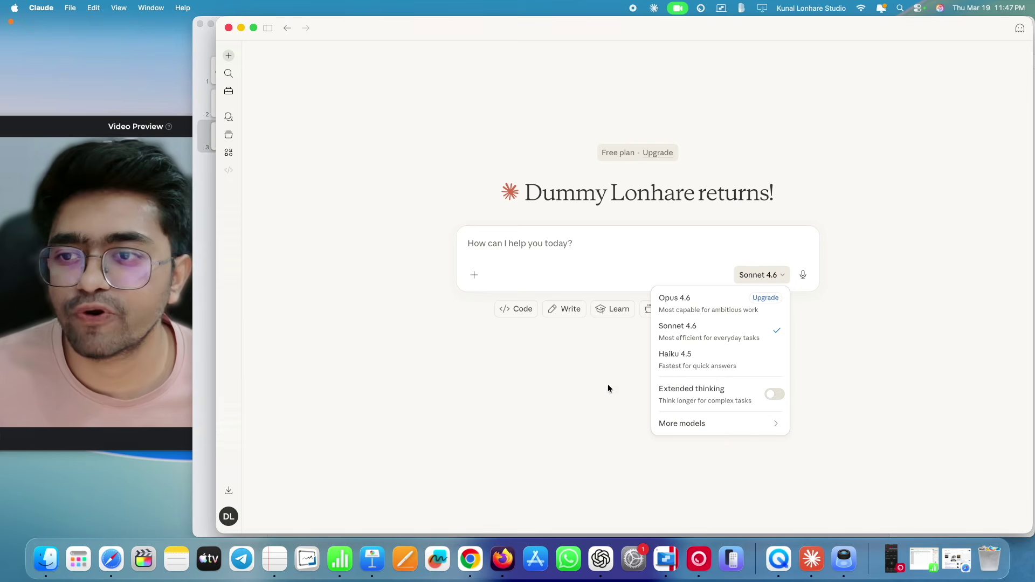
{"action": "left_click", "coordinate": [524, 393]}
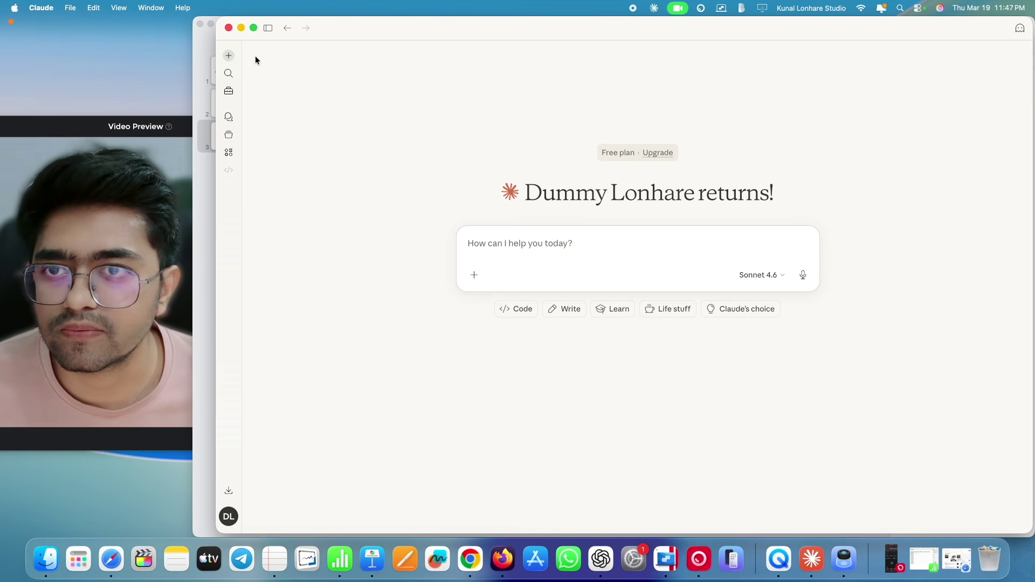
- View the Claude Extended Thinking slide in Keynote, then switch back to Claude and check the model options again
{"action": "left_click", "coordinate": [241, 27]}
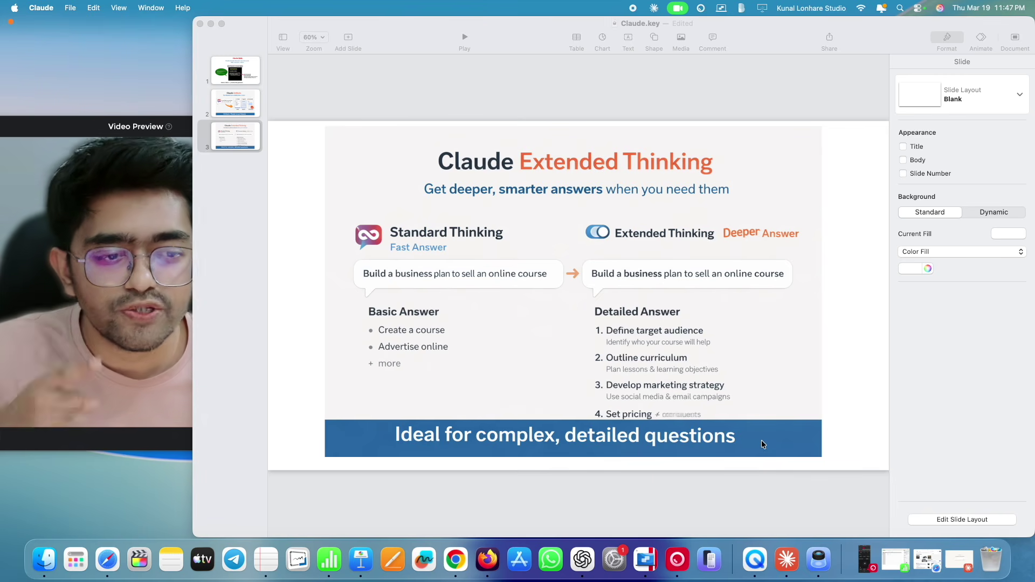
{"action": "left_click", "coordinate": [786, 556]}
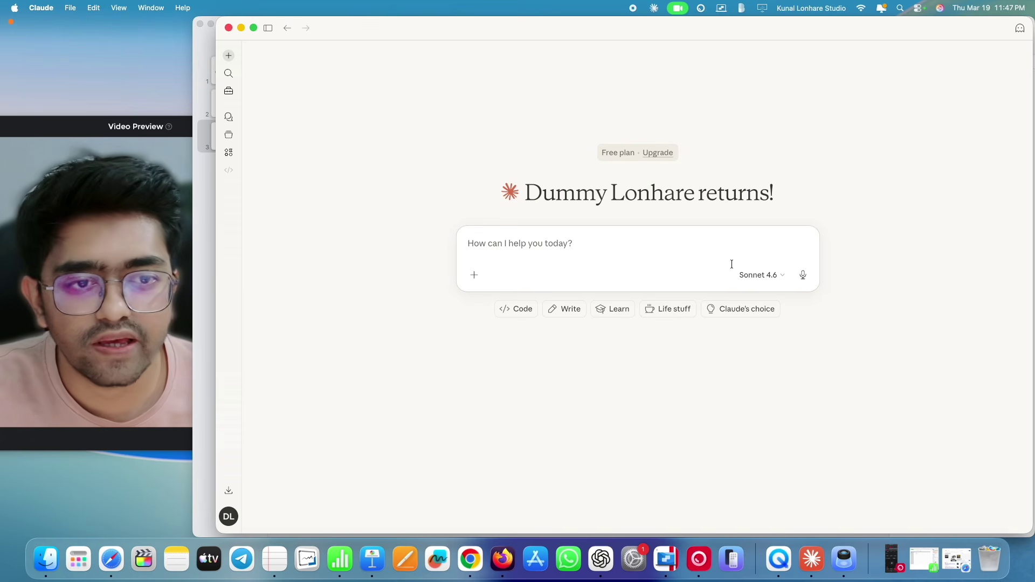
{"action": "left_click", "coordinate": [768, 275]}
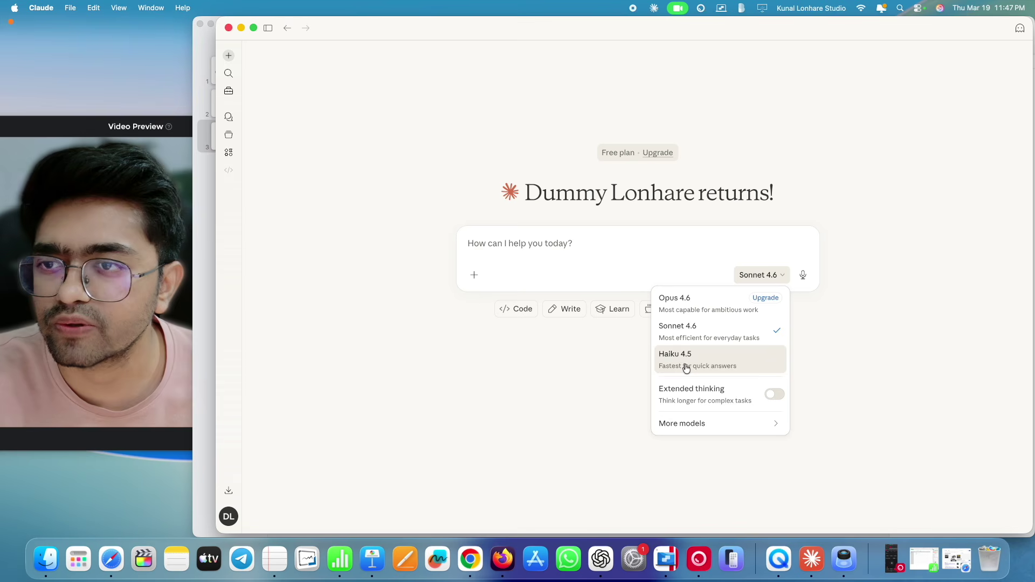
{"action": "left_click", "coordinate": [601, 374]}
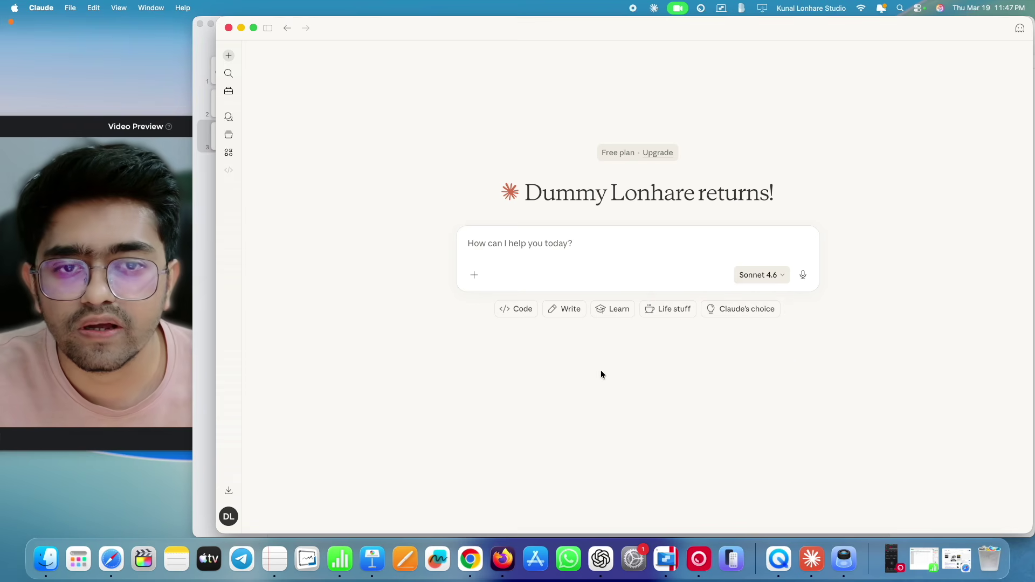
- Ask Sonnet 4.6 for a YouTube script about earning money online with hook, step-by-step main content, call to action and bonus tips, then stop the response
{"action": "left_click", "coordinate": [484, 238]}
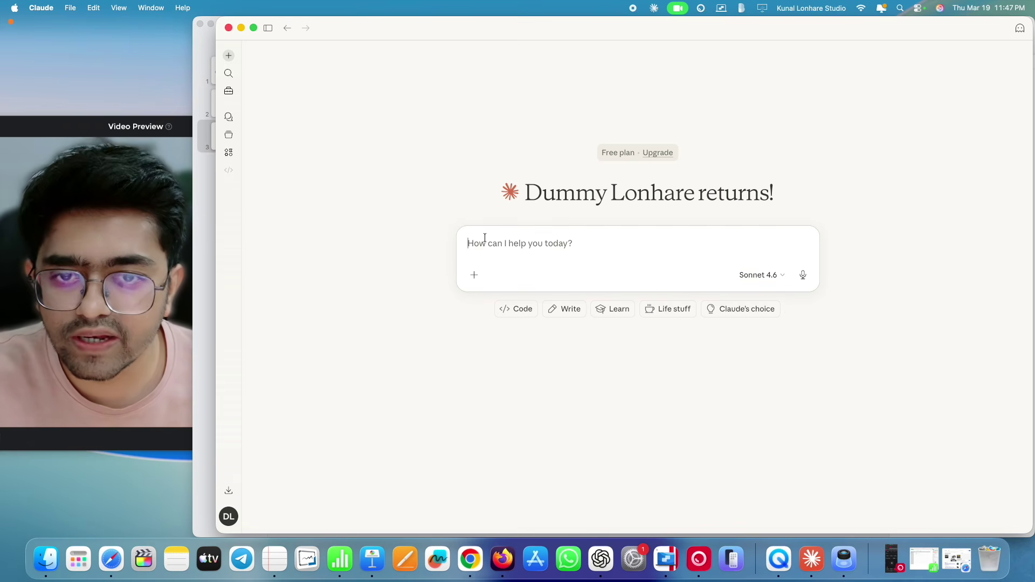
{"action": "type", "text": "Write a YouTube video script about earning money online.Structure it with:- Hook- Main content (step-by-step)- Call to action- Bonus tips"}
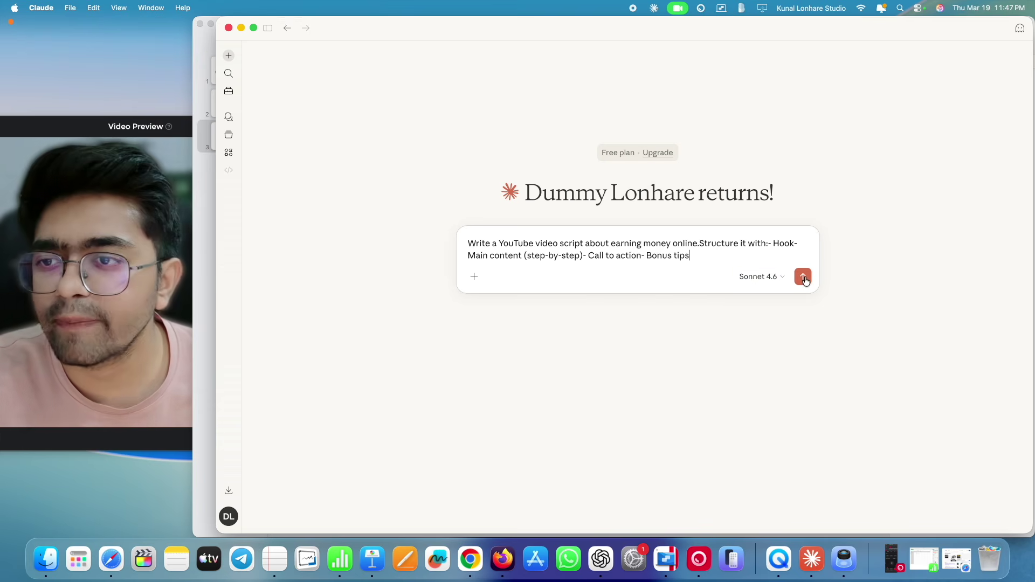
{"action": "left_click", "coordinate": [803, 277]}
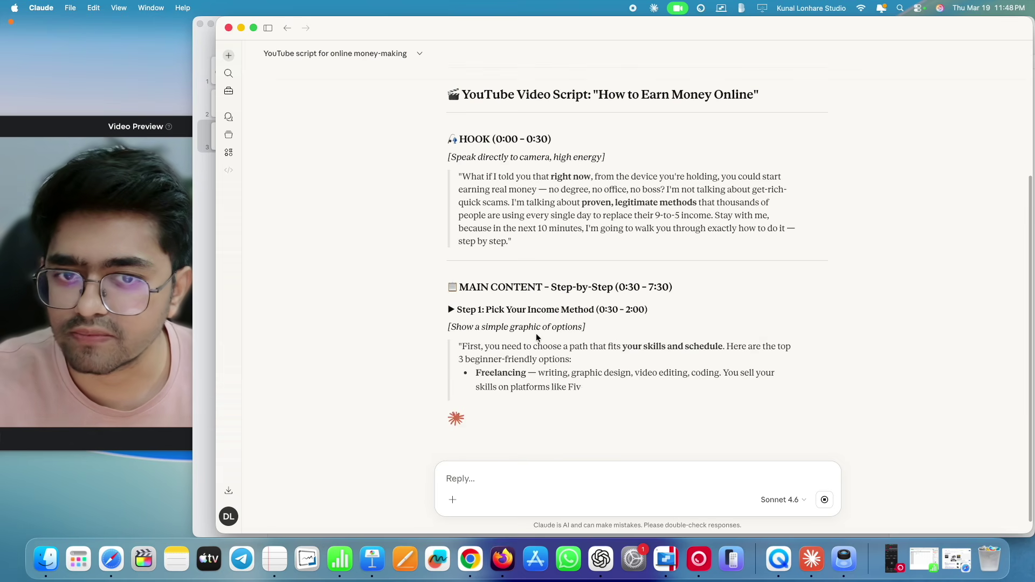
{"action": "scroll", "coordinate": [536, 333], "scroll_direction": "up", "scroll_amount": 1}
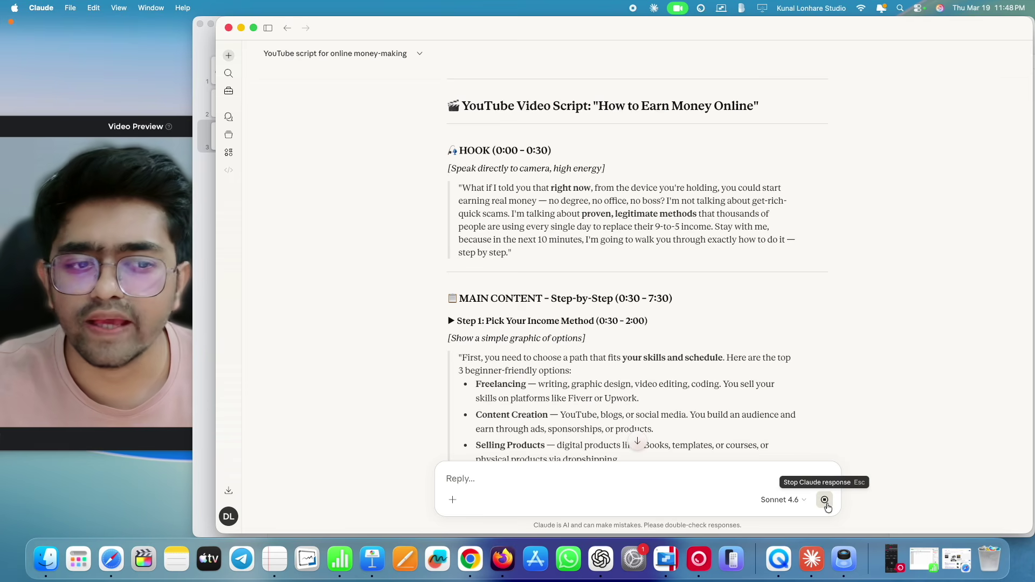
{"action": "left_click", "coordinate": [826, 501]}
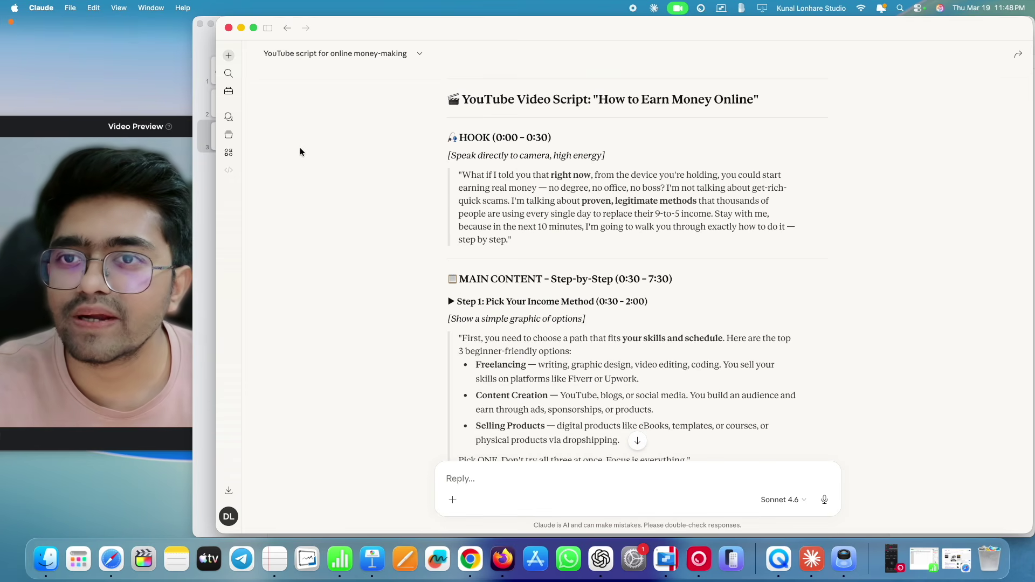
- Start a new chat and send Sonnet 4.6 the YouTube script prompt about earning money online with Extended thinking turned on
{"action": "left_click", "coordinate": [228, 55]}
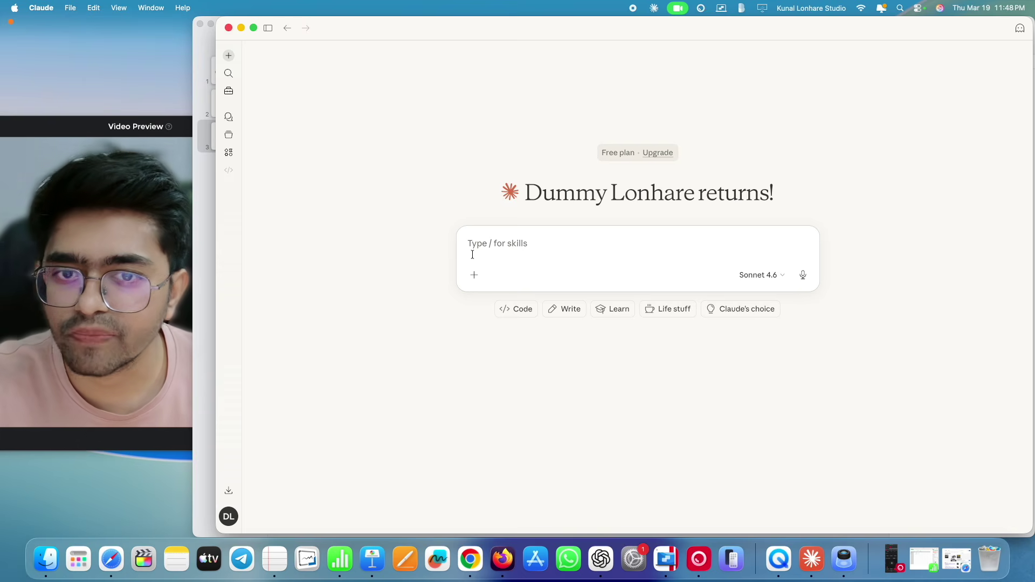
{"action": "type", "text": "Write a YouTube video script about earning money online.Structure it with:- Hook- Main content (step-by-step)- Call to action- Bonus tips"}
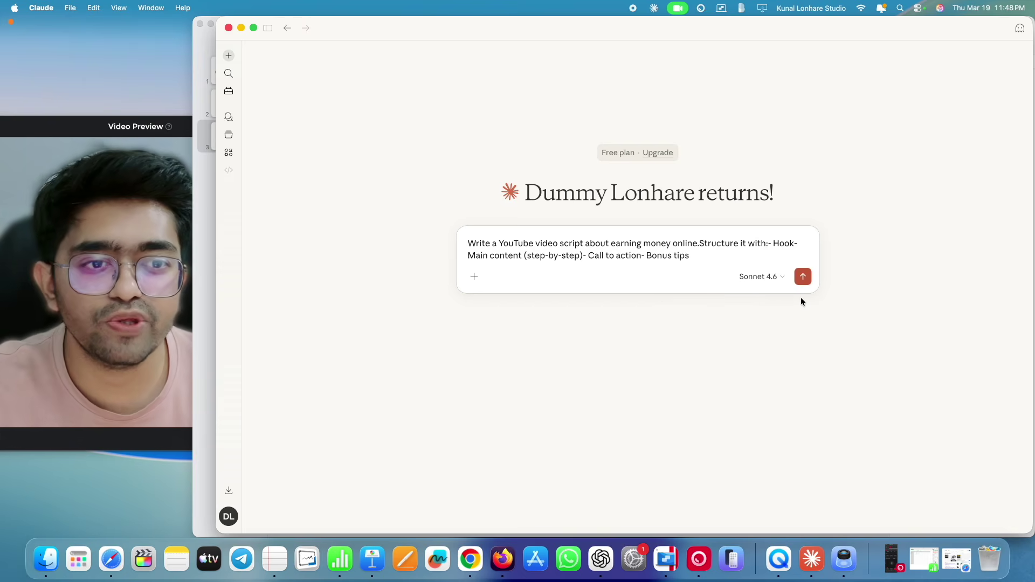
{"action": "left_click", "coordinate": [760, 277]}
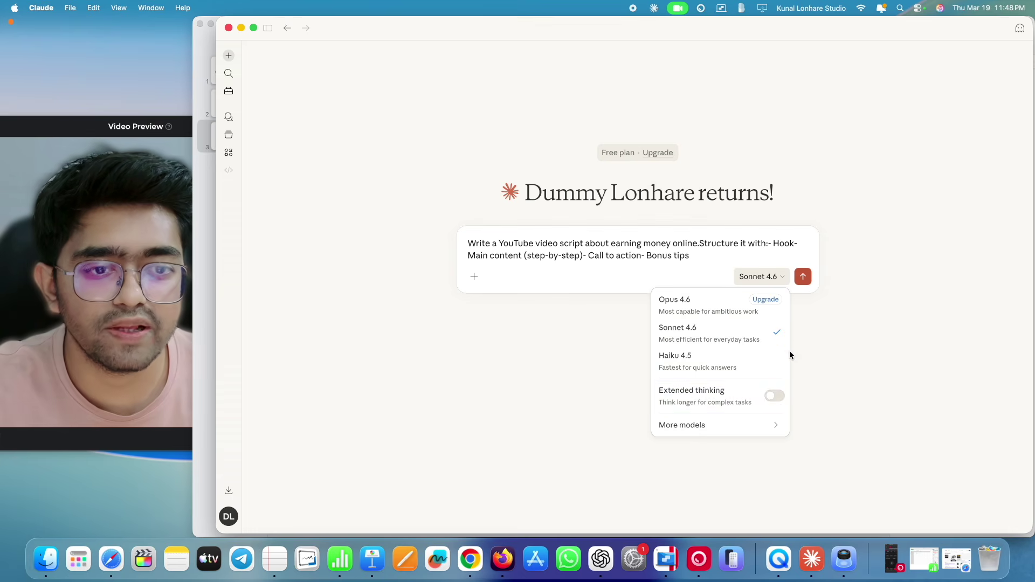
{"action": "left_click", "coordinate": [772, 399]}
{"action": "left_click", "coordinate": [827, 402]}
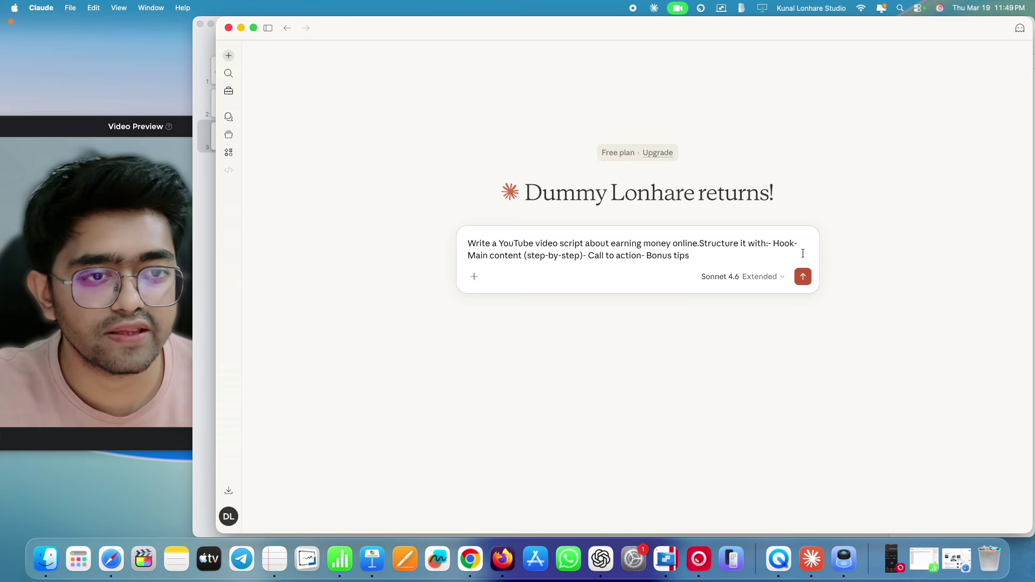
{"action": "left_click", "coordinate": [803, 276]}
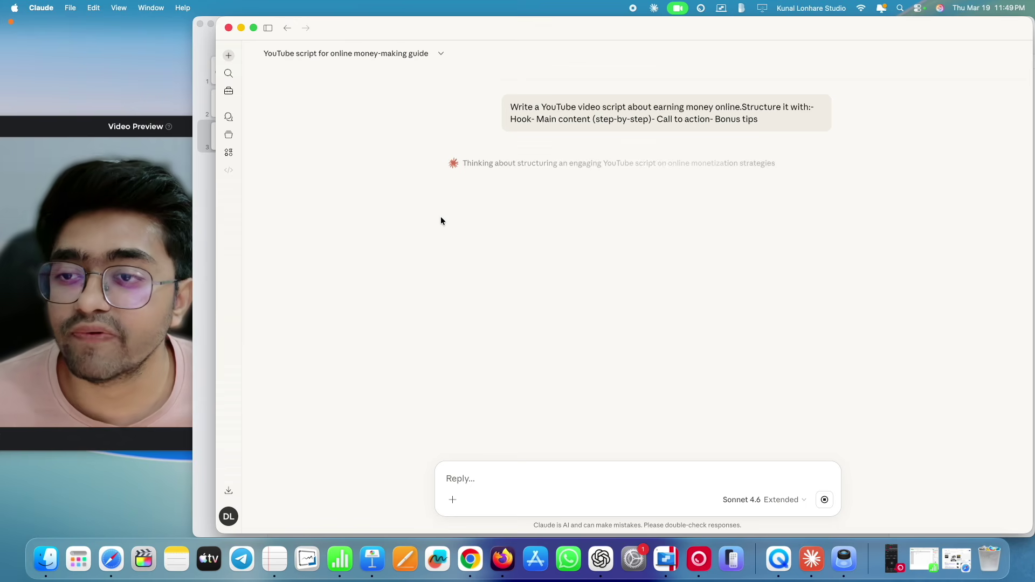
- Examine the thinking summary and the generated script's hook and main content, then switch to Keynote to view the Claude Extended Thinking slide
{"action": "left_click", "coordinate": [489, 167]}
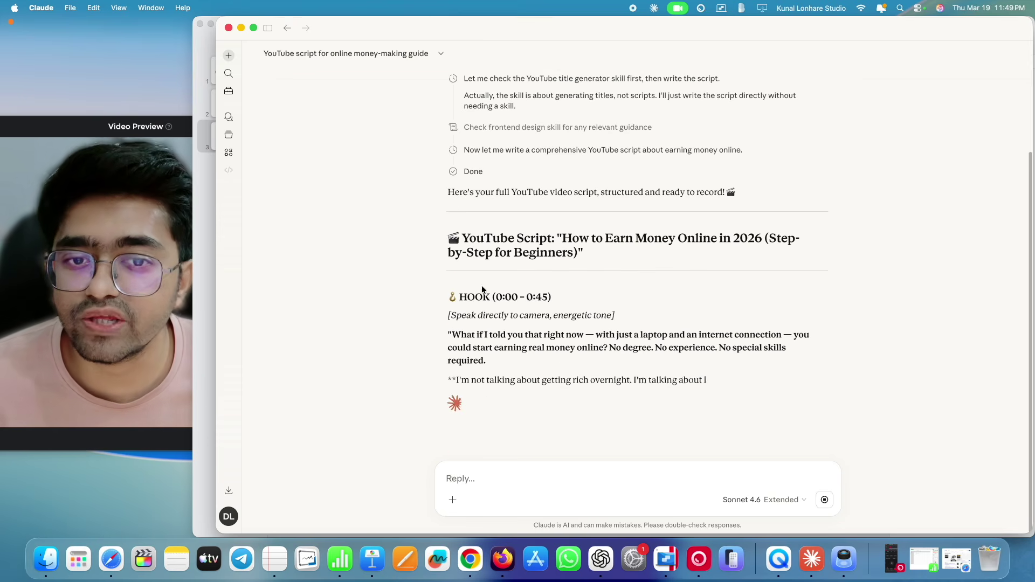
{"action": "scroll", "coordinate": [477, 357], "scroll_direction": "up", "scroll_amount": 5}
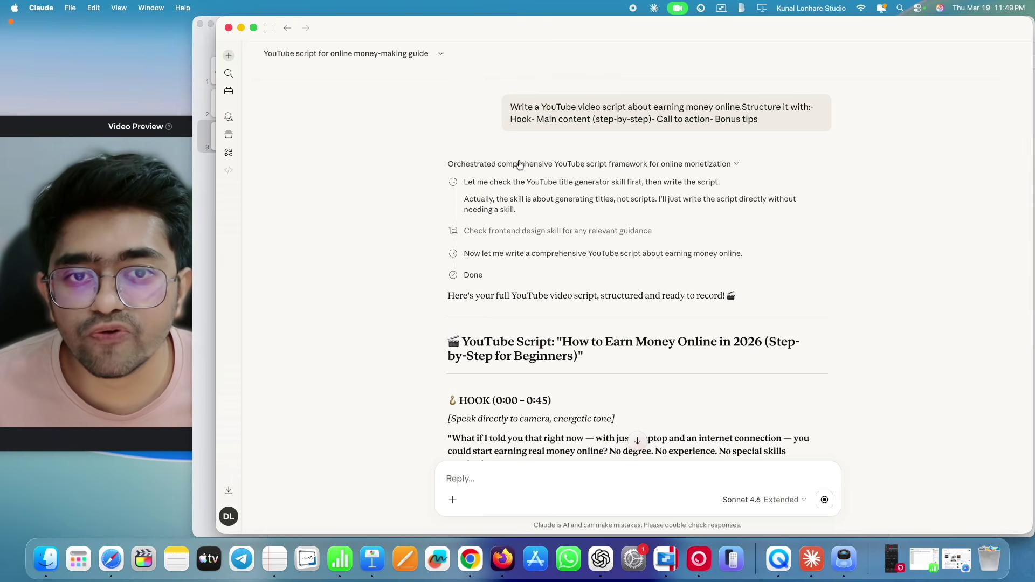
{"action": "left_click", "coordinate": [632, 164]}
{"action": "scroll", "coordinate": [377, 345], "scroll_direction": "down", "scroll_amount": 1}
{"action": "scroll", "coordinate": [378, 349], "scroll_direction": "down", "scroll_amount": 5}
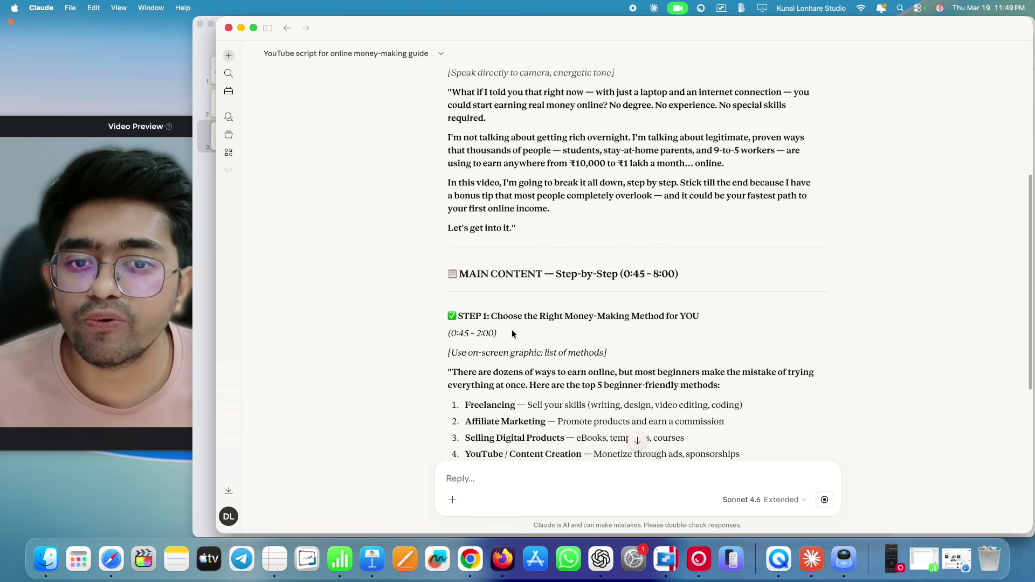
{"action": "scroll", "coordinate": [464, 347], "scroll_direction": "down", "scroll_amount": 5}
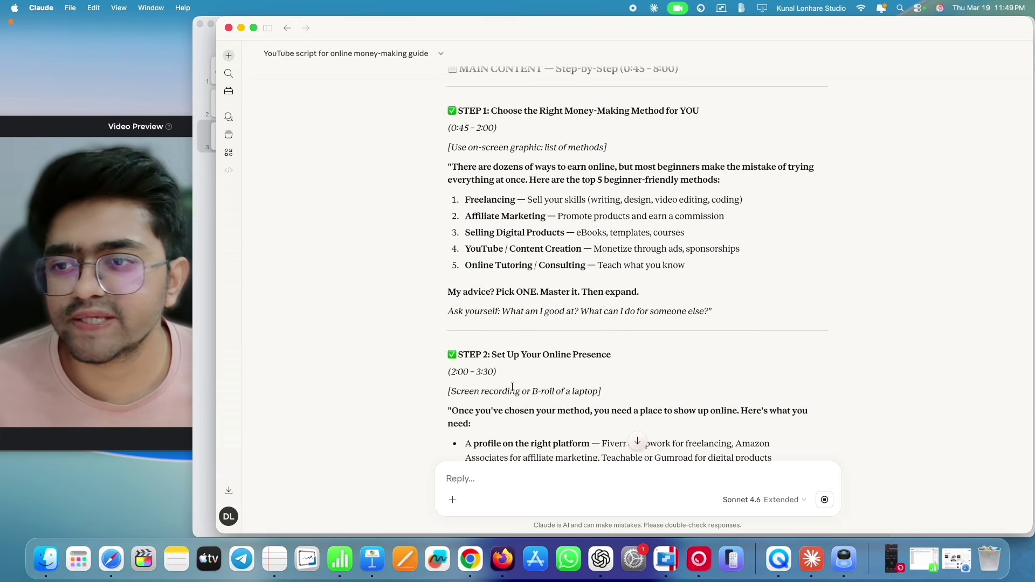
{"action": "scroll", "coordinate": [491, 351], "scroll_direction": "up", "scroll_amount": 15}
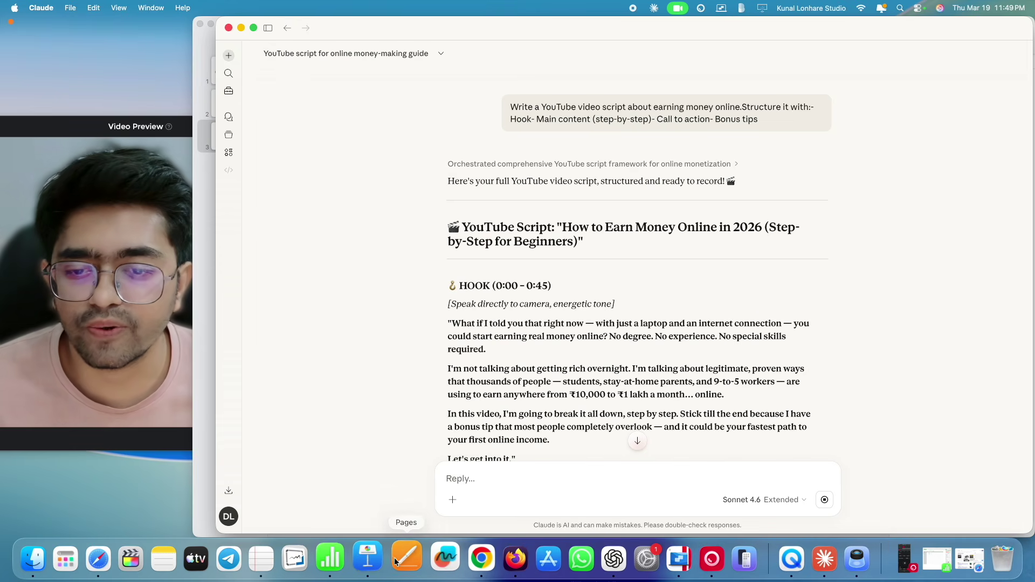
{"action": "left_click", "coordinate": [372, 562]}
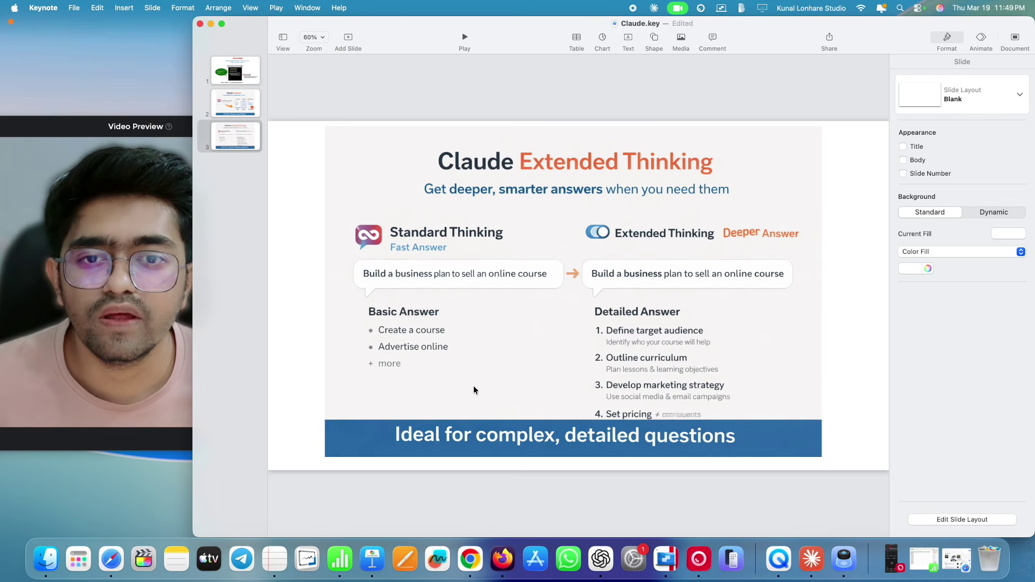
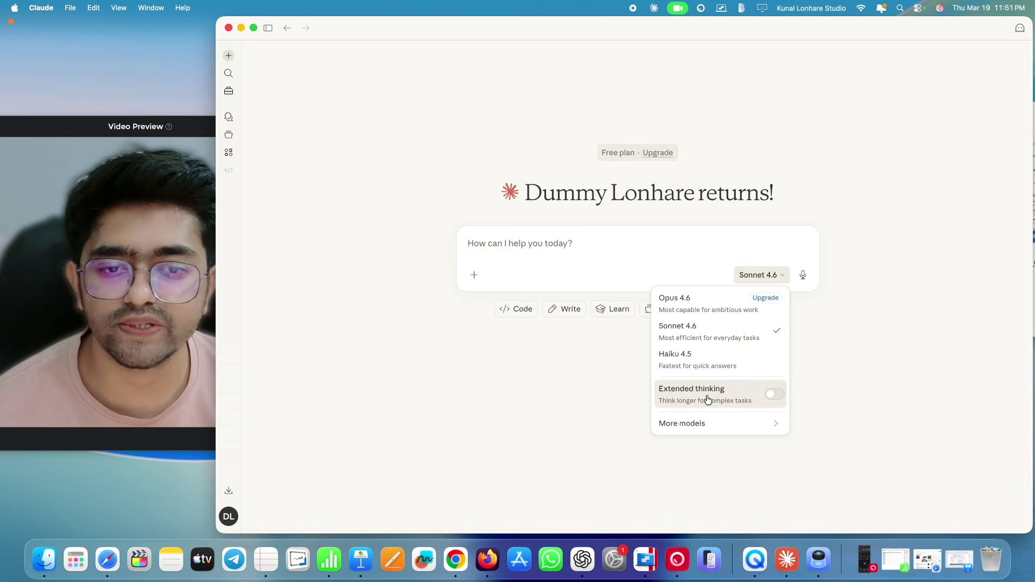
- Dismiss the model options and view the chat and project search without opening a result
{"action": "left_click", "coordinate": [434, 410]}
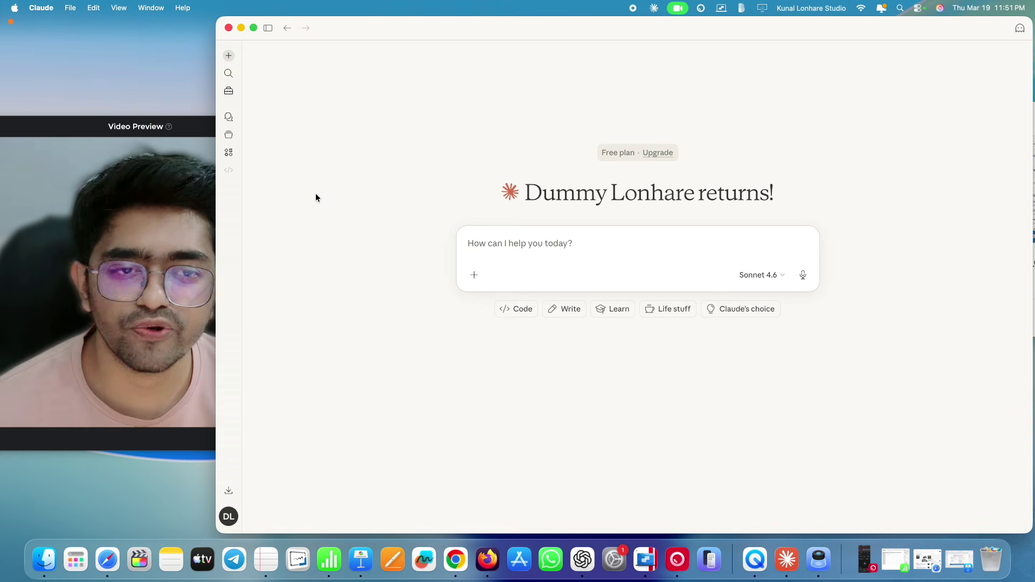
{"action": "left_click", "coordinate": [228, 73]}
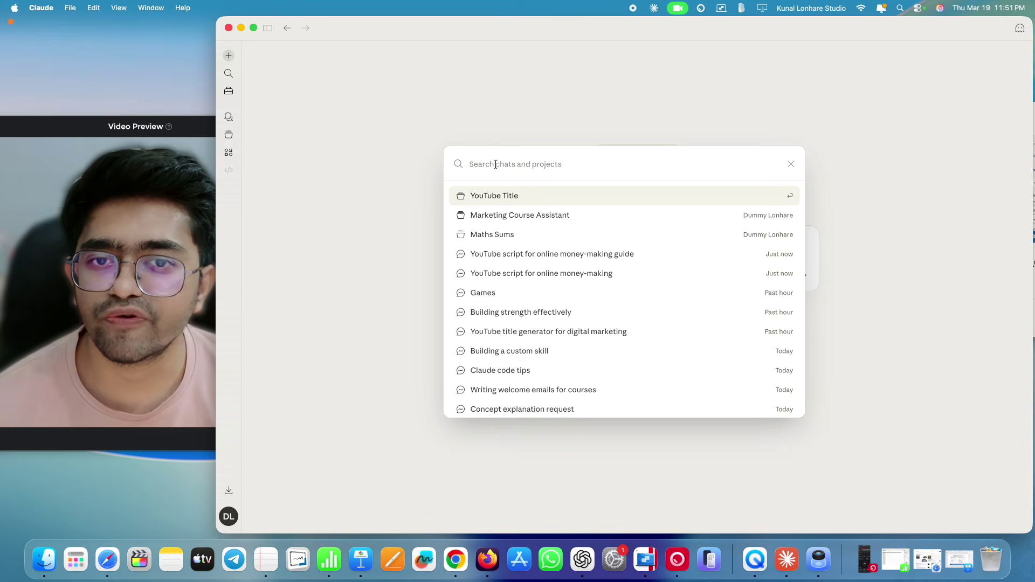
{"action": "left_click", "coordinate": [794, 164]}
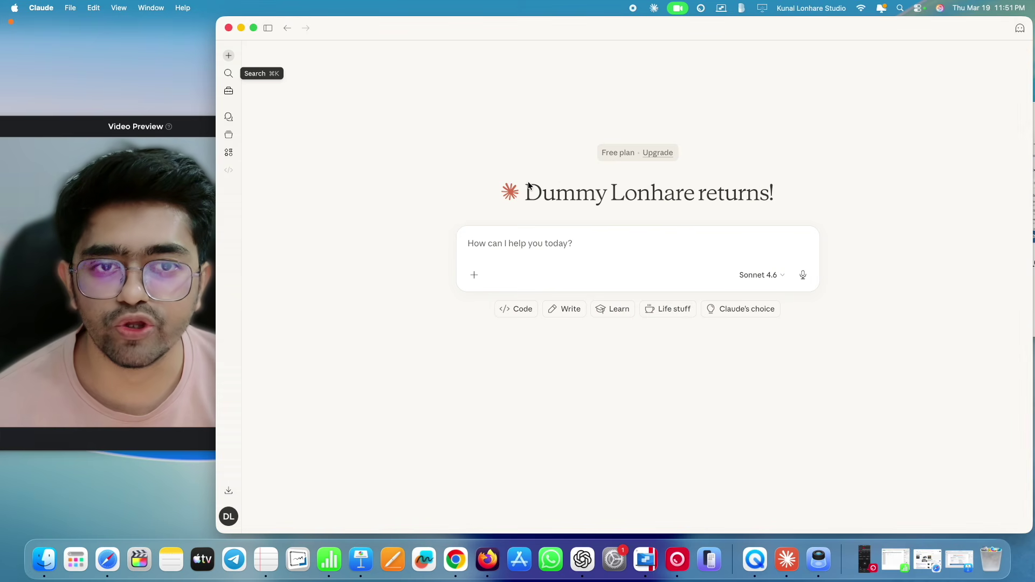
- Review the account menu's entries, including its Language and Learn more options
{"action": "left_click", "coordinate": [232, 517]}
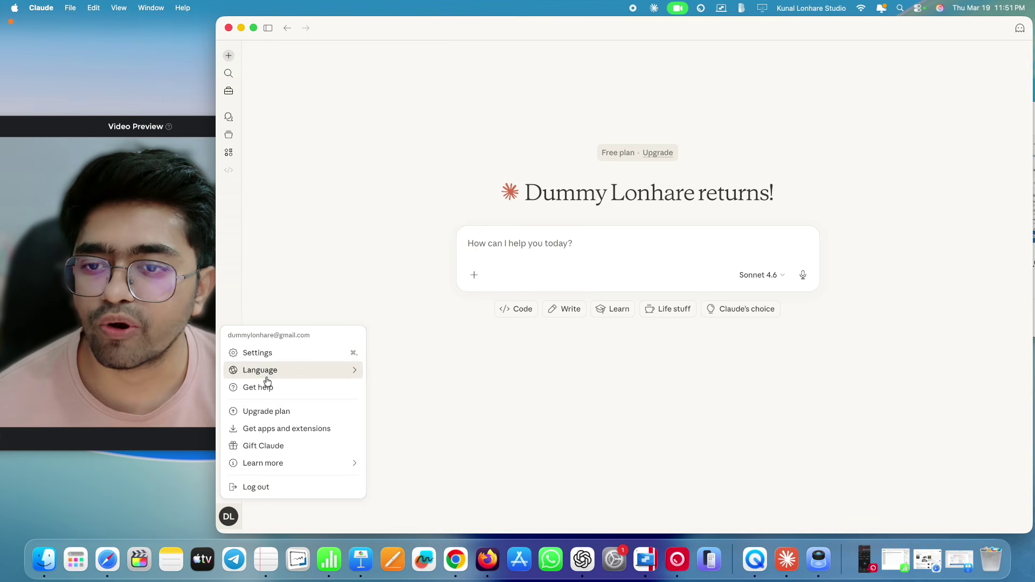
{"action": "mouse_move", "coordinate": [271, 375]}
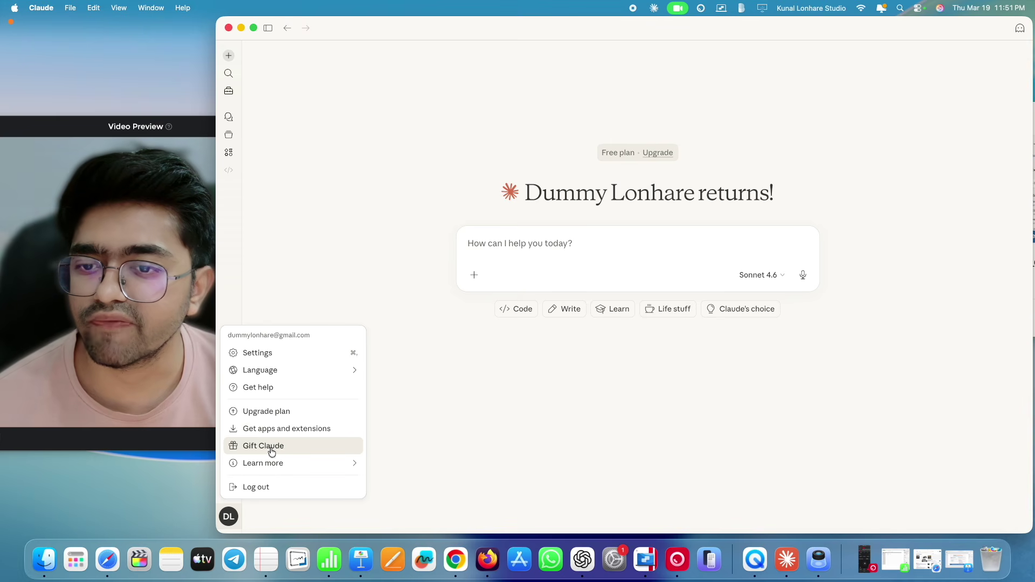
{"action": "mouse_move", "coordinate": [279, 464]}
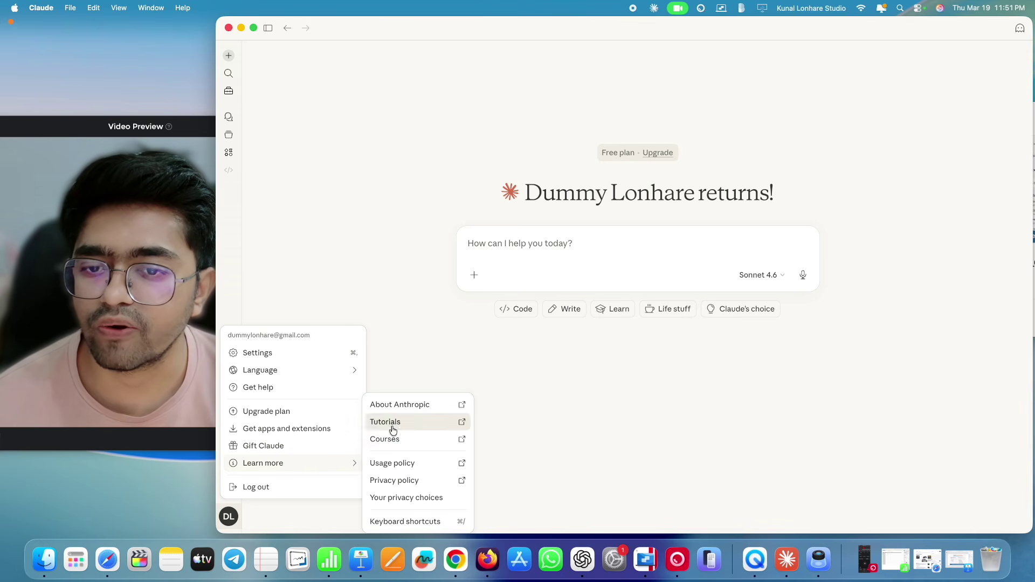
- View the General and Billing settings, then check the subscription plans offered for Claude Code and return to the home page
{"action": "left_click", "coordinate": [273, 353]}
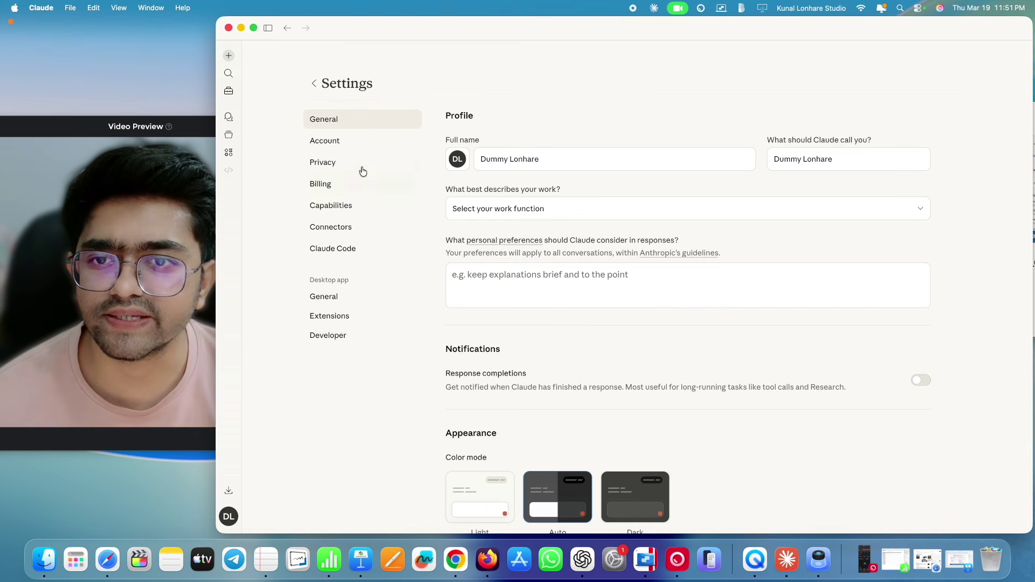
{"action": "left_click", "coordinate": [331, 184]}
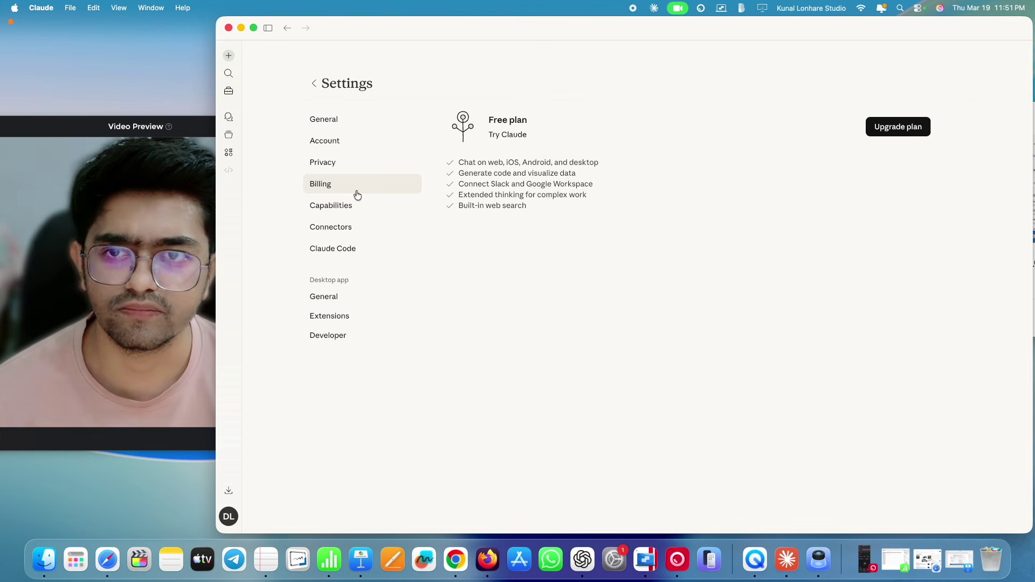
{"action": "left_click", "coordinate": [316, 85]}
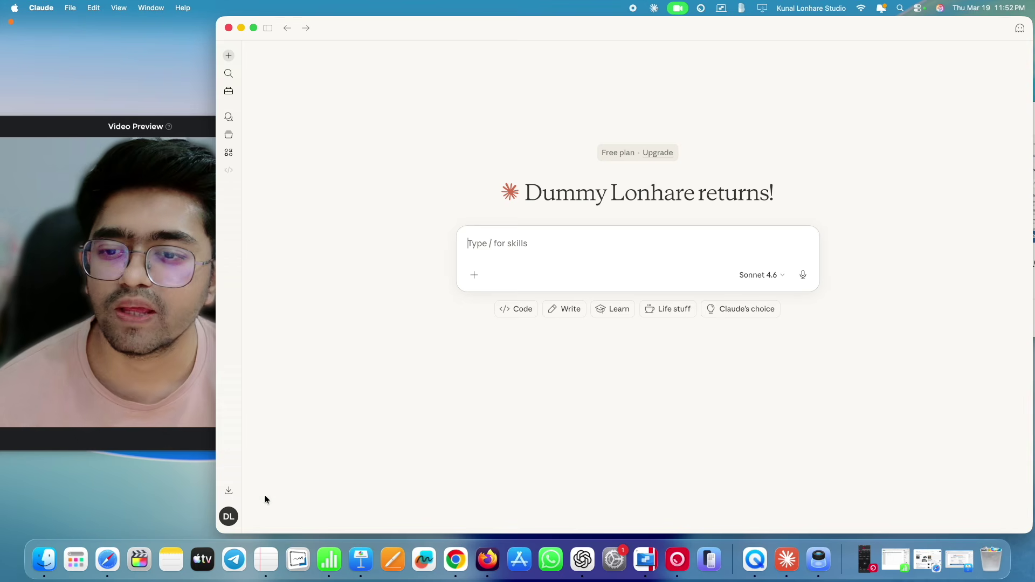
{"action": "left_click", "coordinate": [233, 171]}
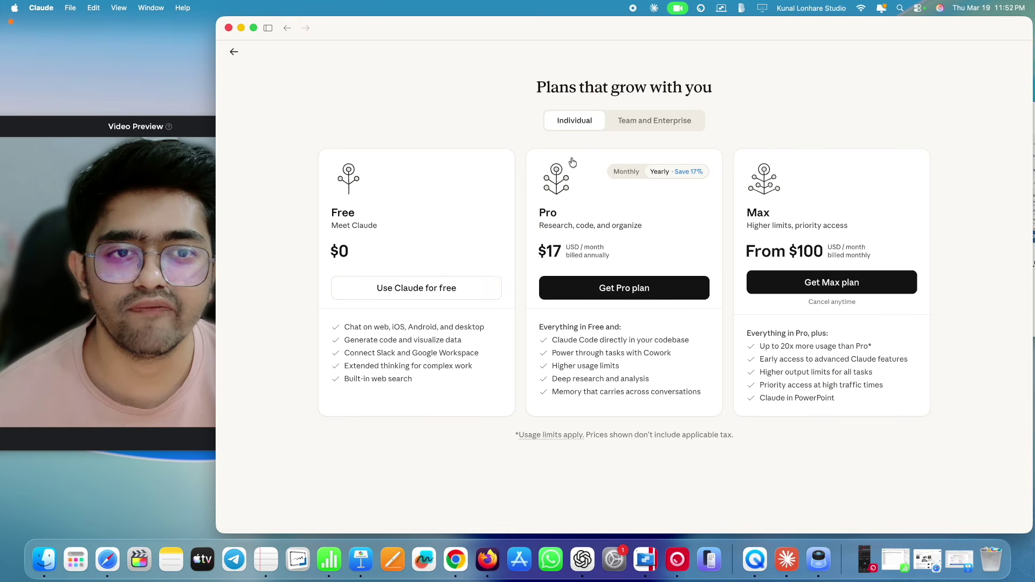
{"action": "left_click", "coordinate": [233, 51]}
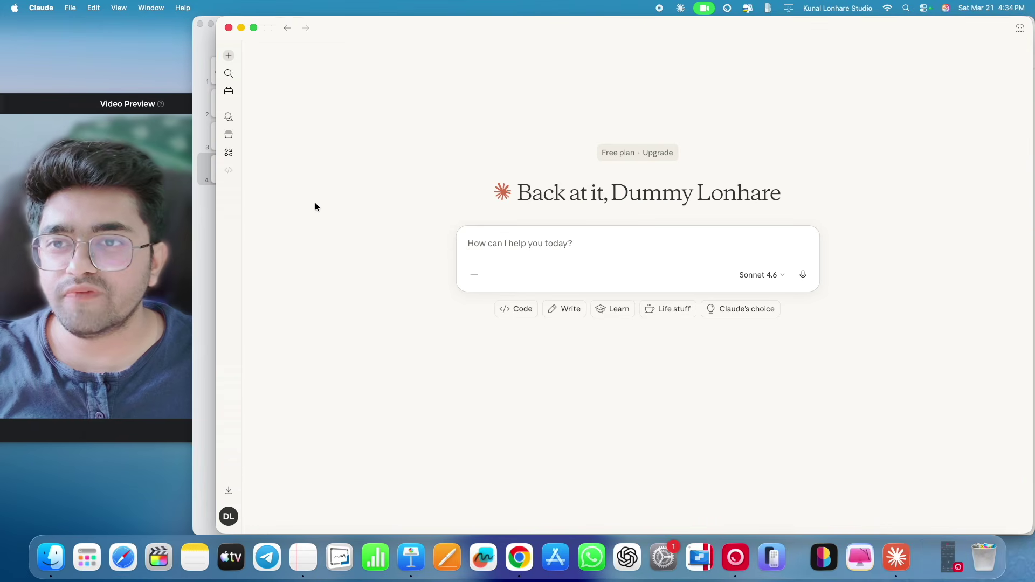
- Open the General settings and examine the personal preferences field and its description
{"action": "left_click", "coordinate": [229, 516]}
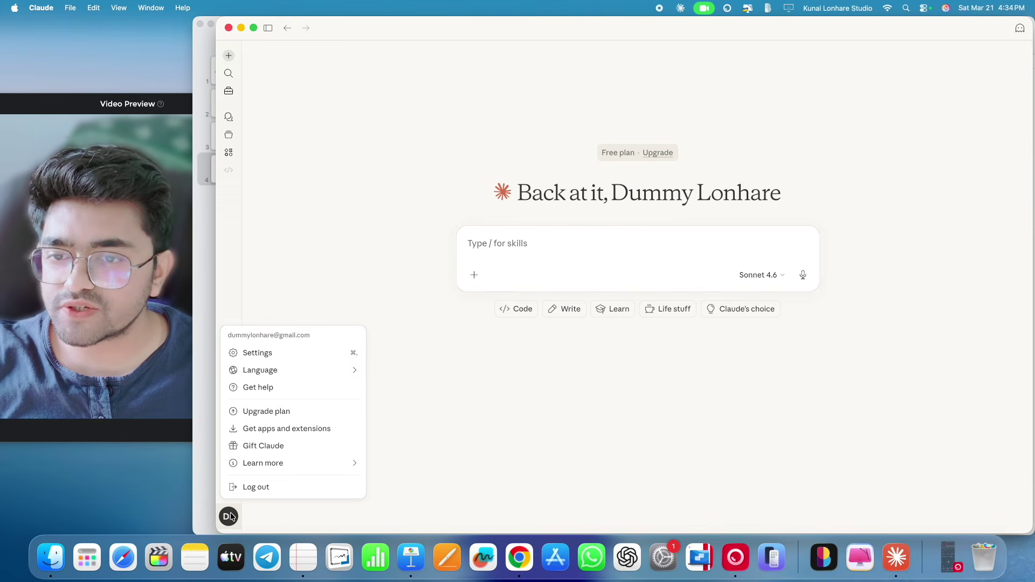
{"action": "left_click", "coordinate": [258, 353]}
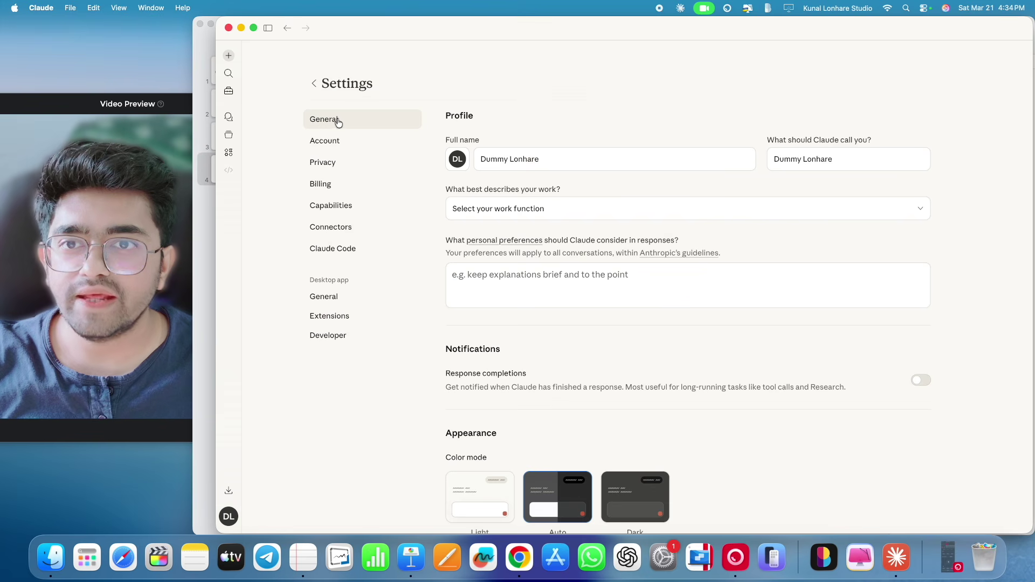
{"action": "left_click", "coordinate": [500, 291]}
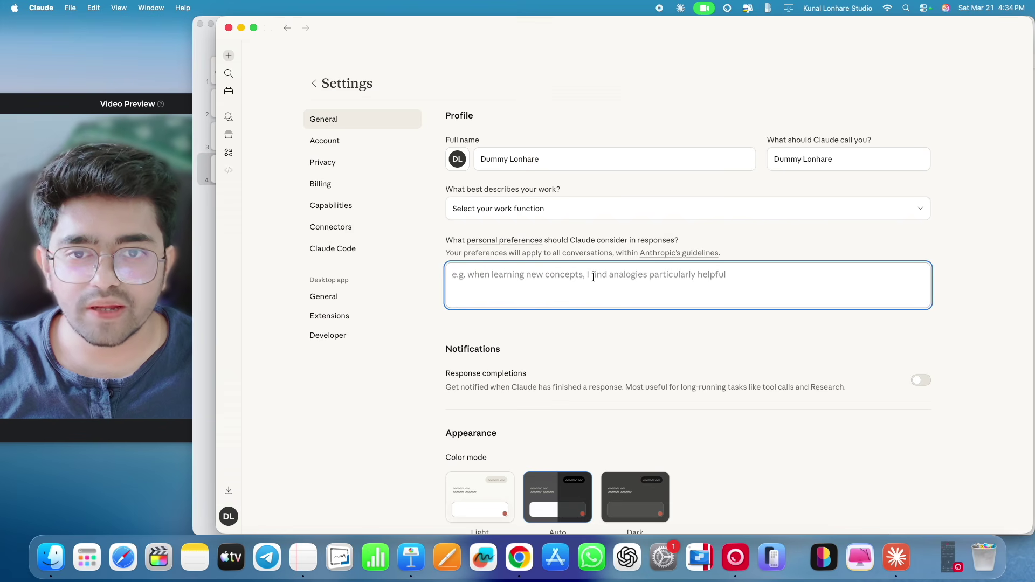
{"action": "left_click_drag", "start_coordinate": [557, 241], "coordinate": [686, 244]}
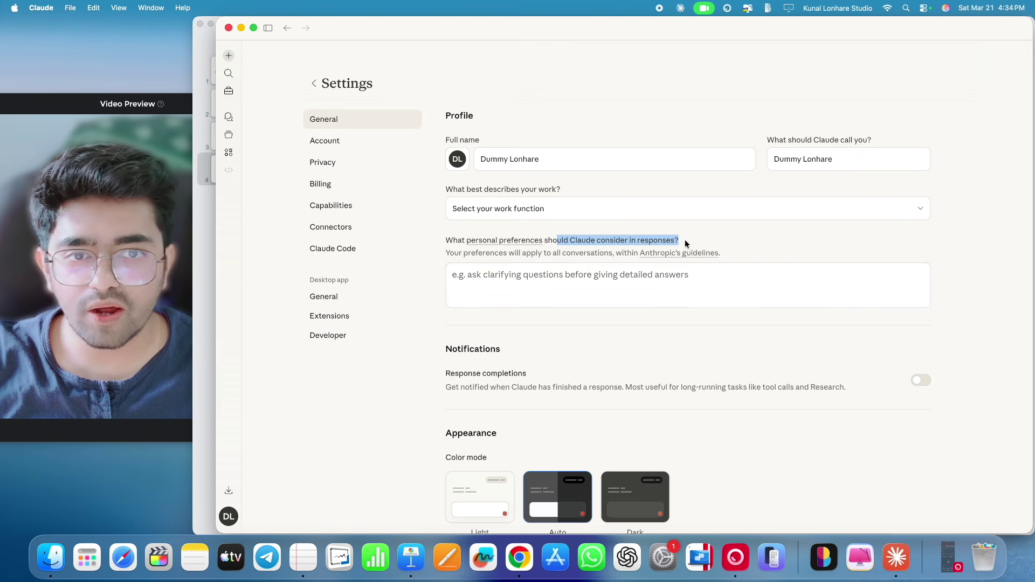
{"action": "left_click", "coordinate": [585, 252]}
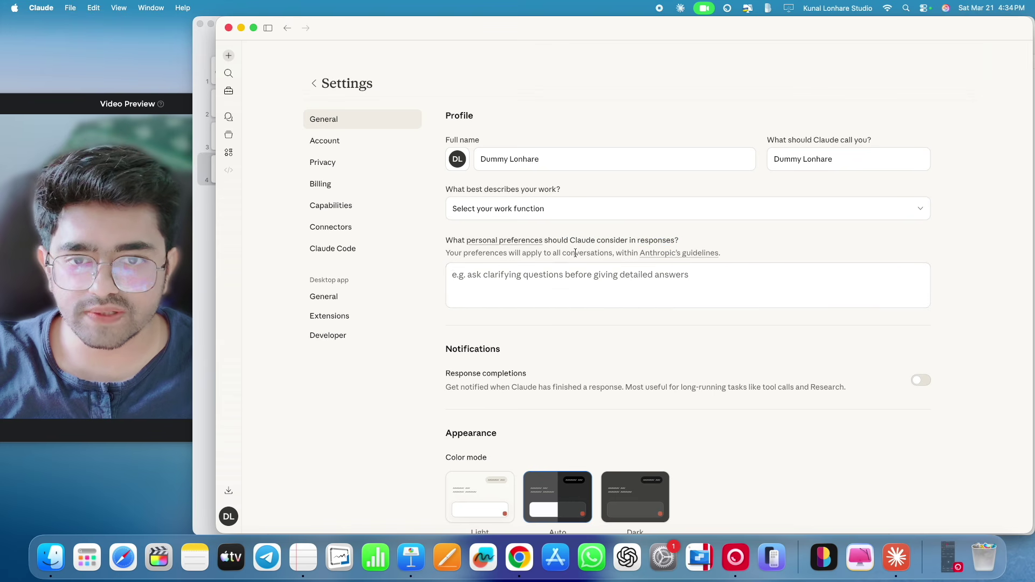
- Minimise Claude to view the Personal Preferences templates slide in Keynote, then switch back to Claude's settings
{"action": "left_click", "coordinate": [241, 27]}
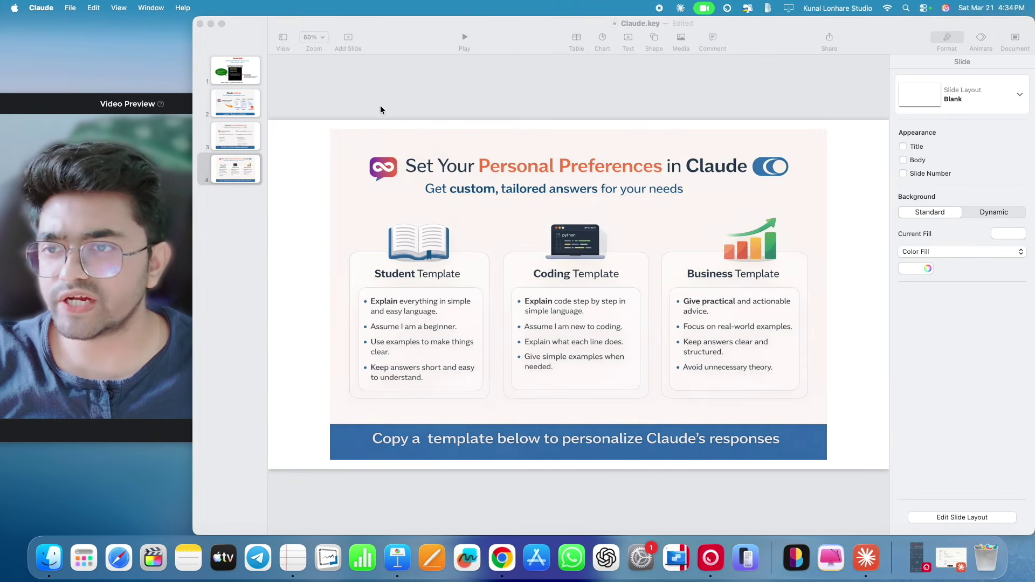
{"action": "left_click", "coordinate": [435, 114]}
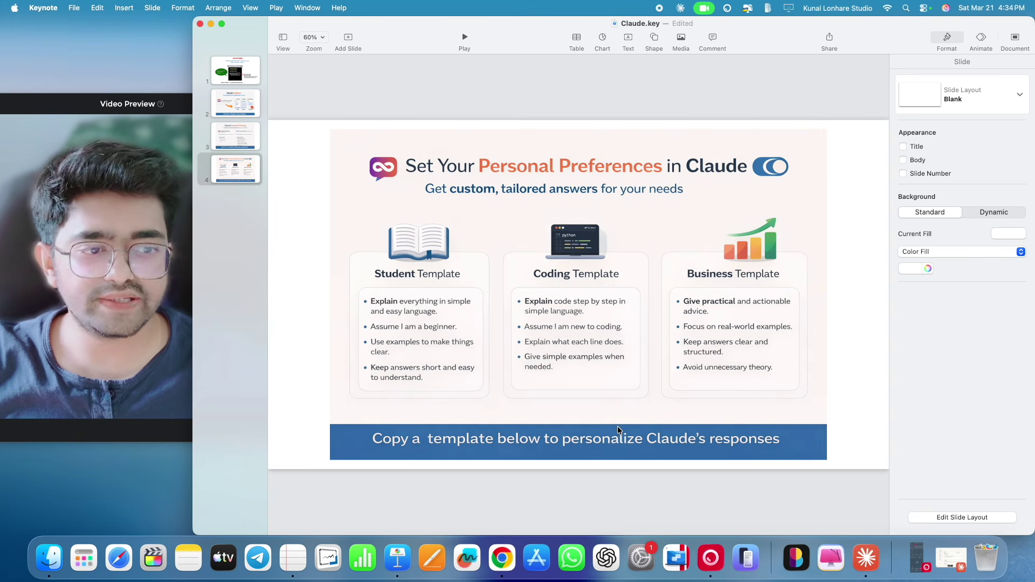
{"action": "left_click", "coordinate": [951, 558]}
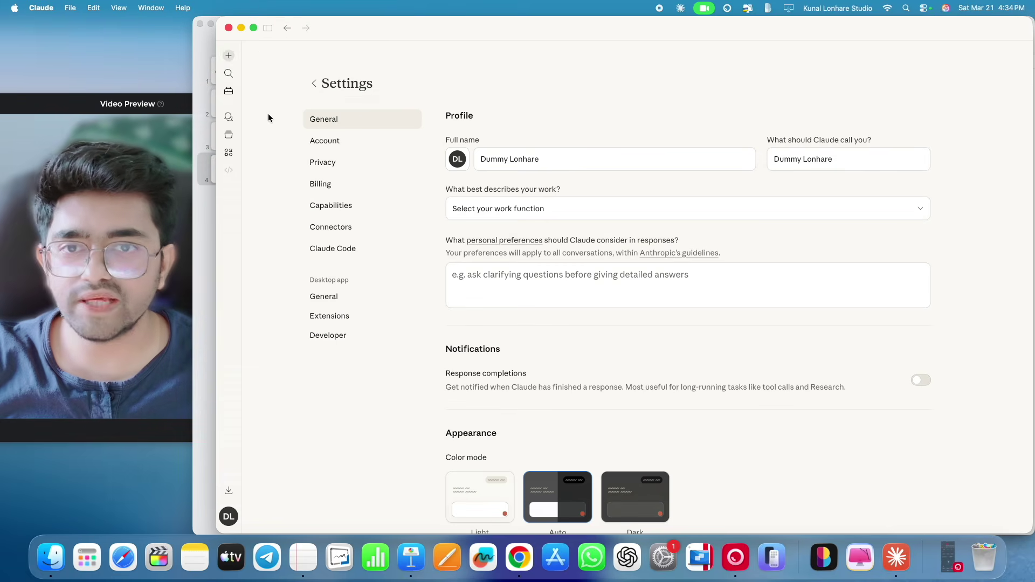
- Set the personal preferences in the General settings to "Response step by step. Add emojis to response." and save the changes
{"action": "left_click", "coordinate": [228, 56]}
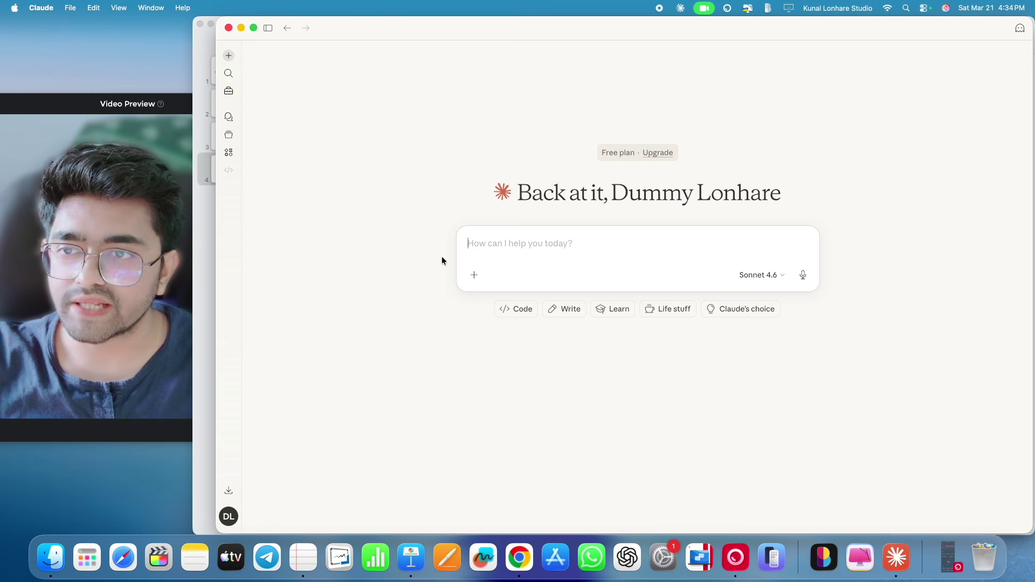
{"action": "left_click", "coordinate": [228, 518]}
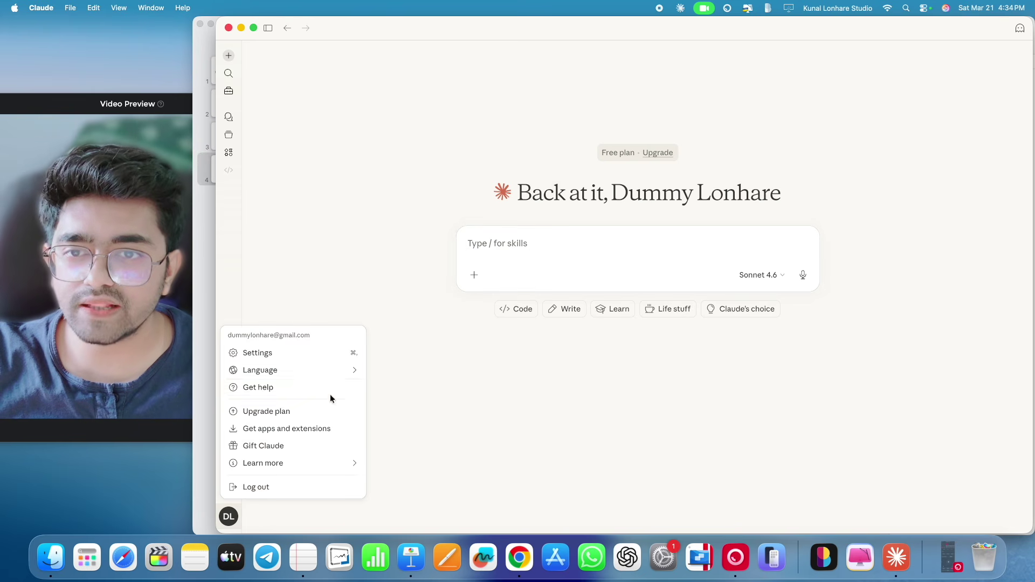
{"action": "left_click", "coordinate": [282, 355]}
{"action": "left_click", "coordinate": [480, 280]}
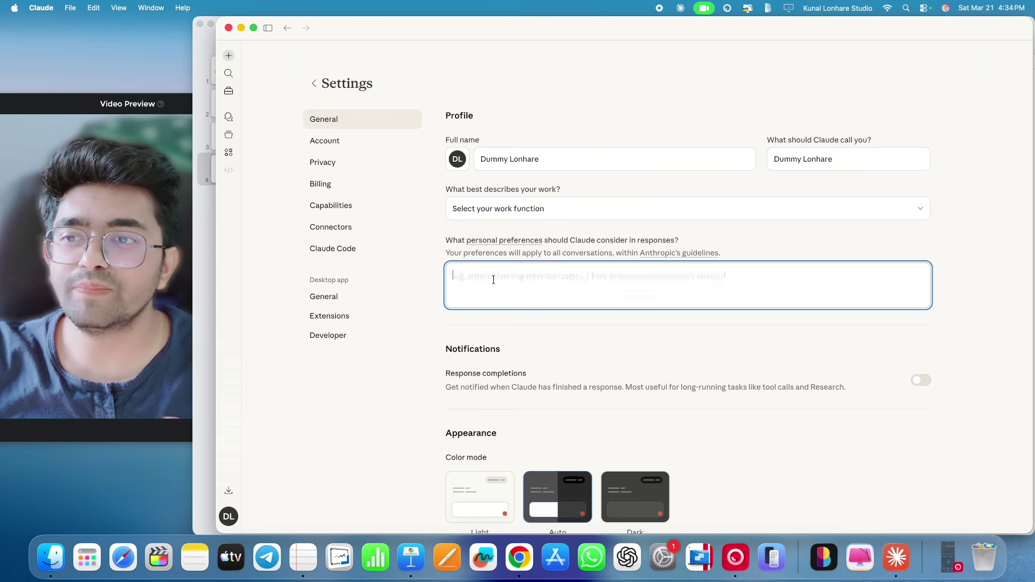
{"action": "key", "text": "Caps_Lock"}
{"action": "type", "text": "Reponse step by step."}
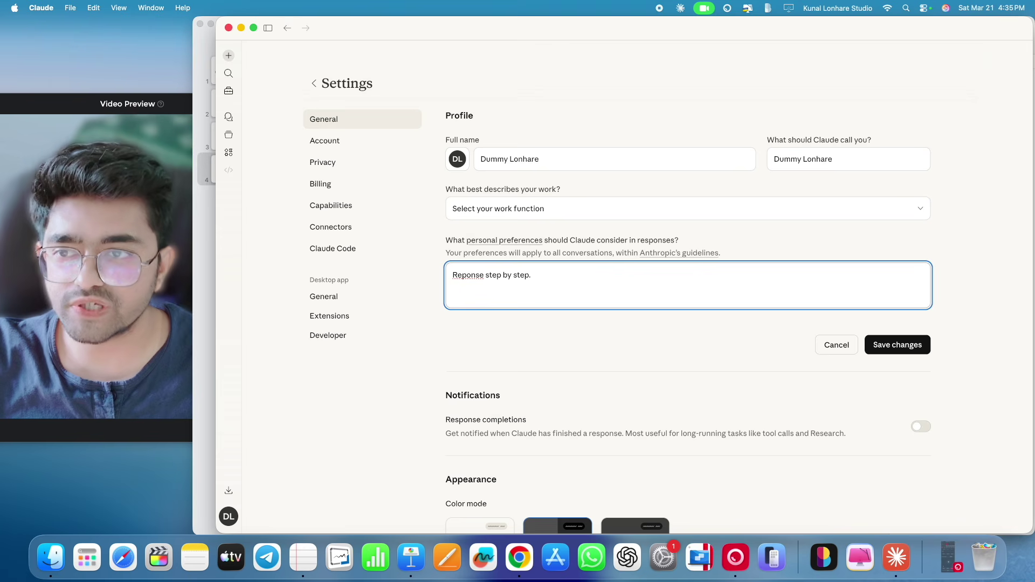
{"action": "type", "text": "E"}
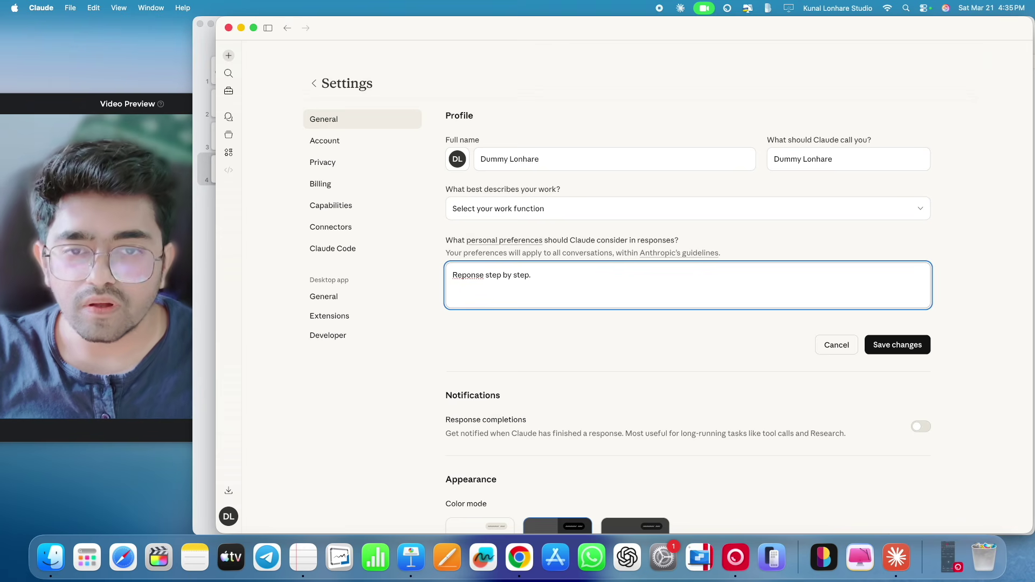
{"action": "type", "text": "Add emojis to response."}
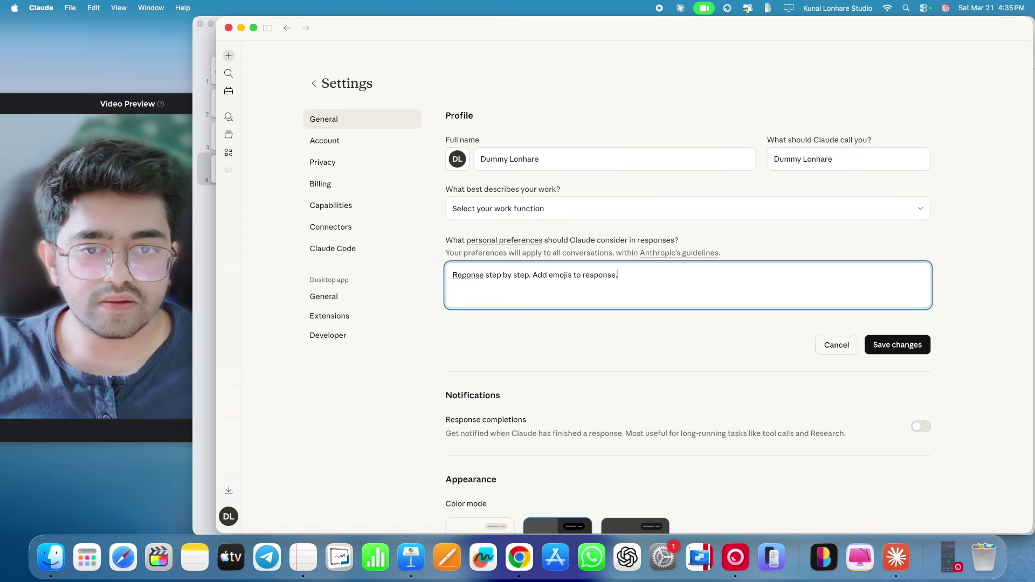
{"action": "double_click", "coordinate": [459, 276]}
{"action": "type", "text": "Response"}
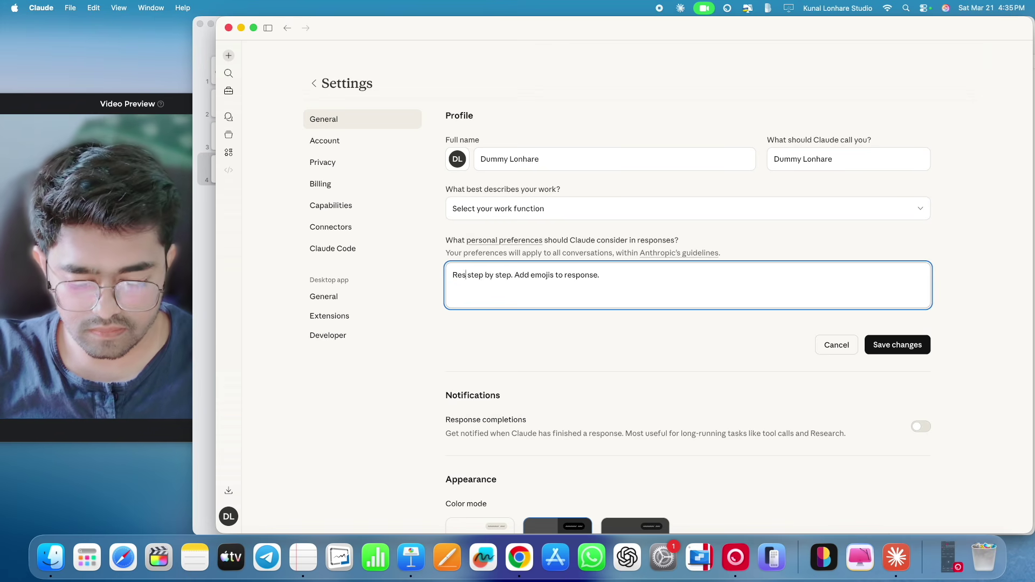
{"action": "left_click", "coordinate": [920, 347]}
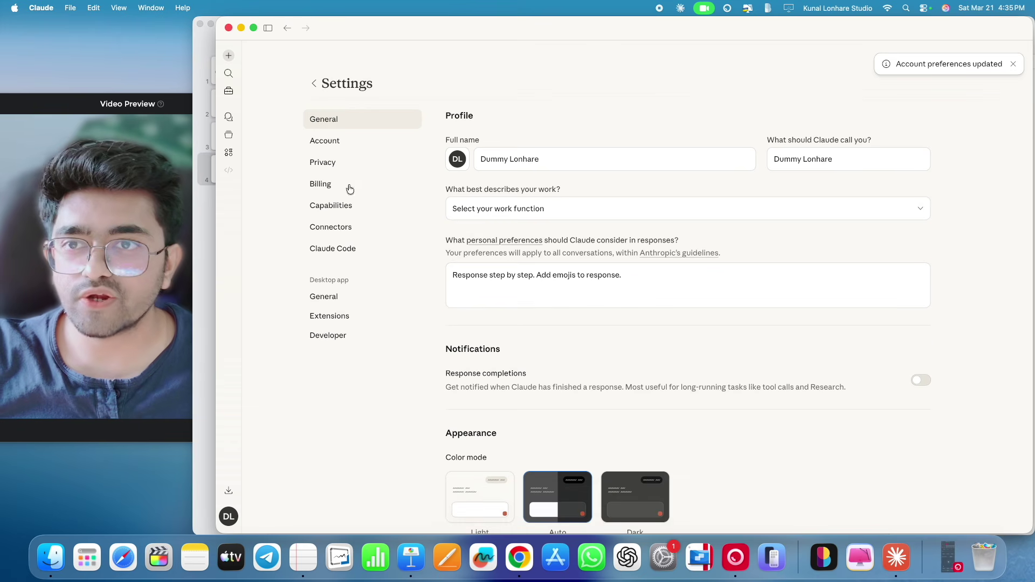
- Start a new chat and send the prompt "hey can you explain the concept of "Rule of Thumb"."
{"action": "left_click", "coordinate": [229, 56]}
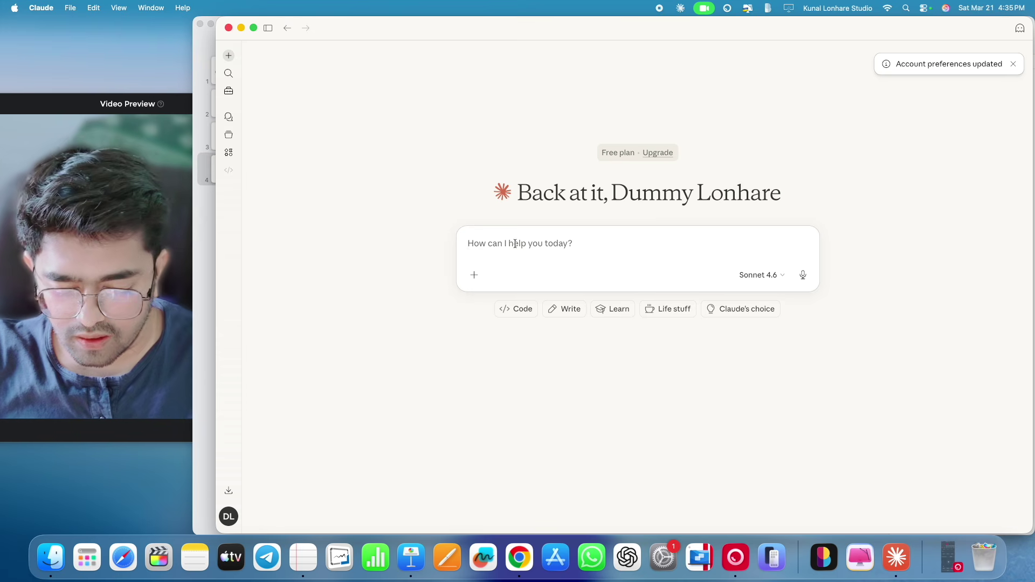
{"action": "type", "text": "hey"}
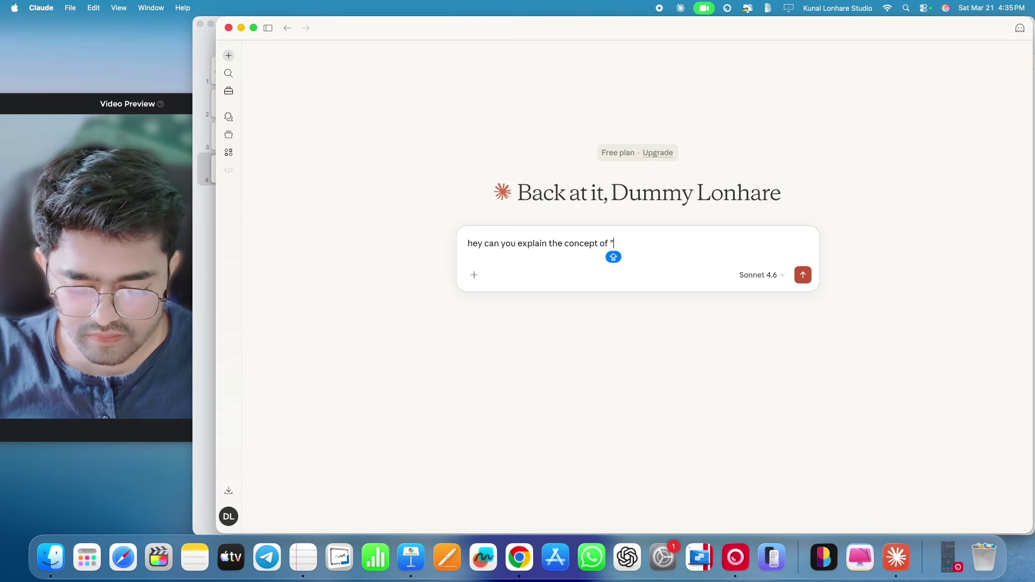
{"action": "type", "text": "Rule of Thumb\"."}
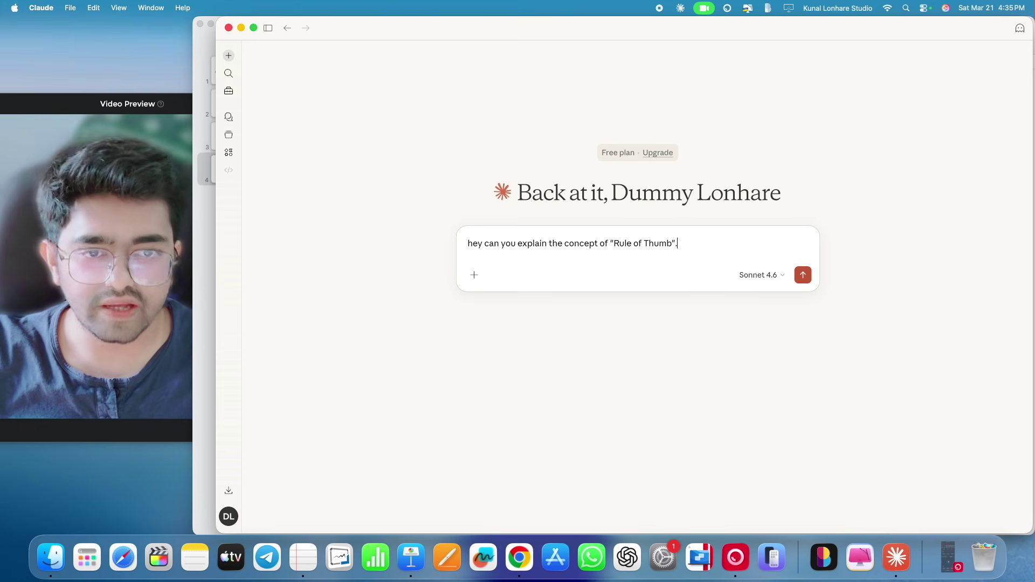
{"action": "key", "text": "Return"}
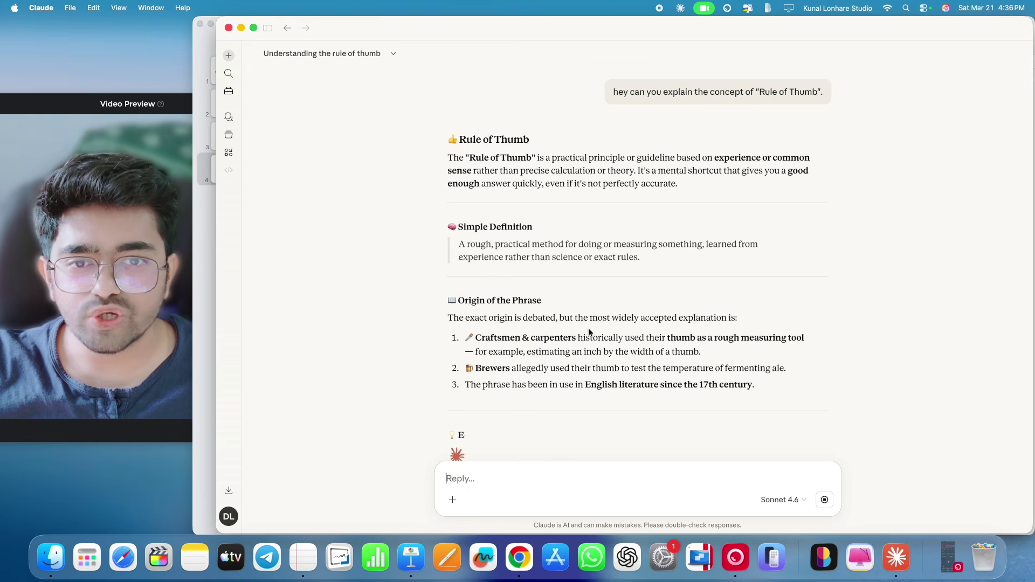
- Read through the Rule of Thumb response and examine its structure and use of emojis
{"action": "left_click_drag", "start_coordinate": [565, 318], "coordinate": [611, 318]}
{"action": "scroll", "coordinate": [535, 399], "scroll_direction": "down", "scroll_amount": 5}
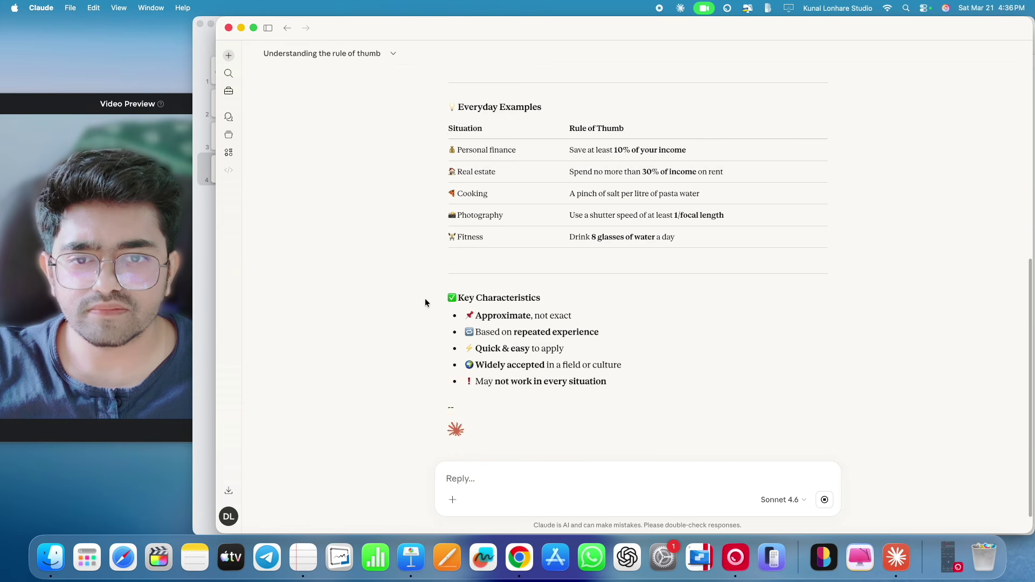
{"action": "scroll", "coordinate": [507, 388], "scroll_direction": "up", "scroll_amount": 5}
{"action": "scroll", "coordinate": [471, 223], "scroll_direction": "up", "scroll_amount": 1}
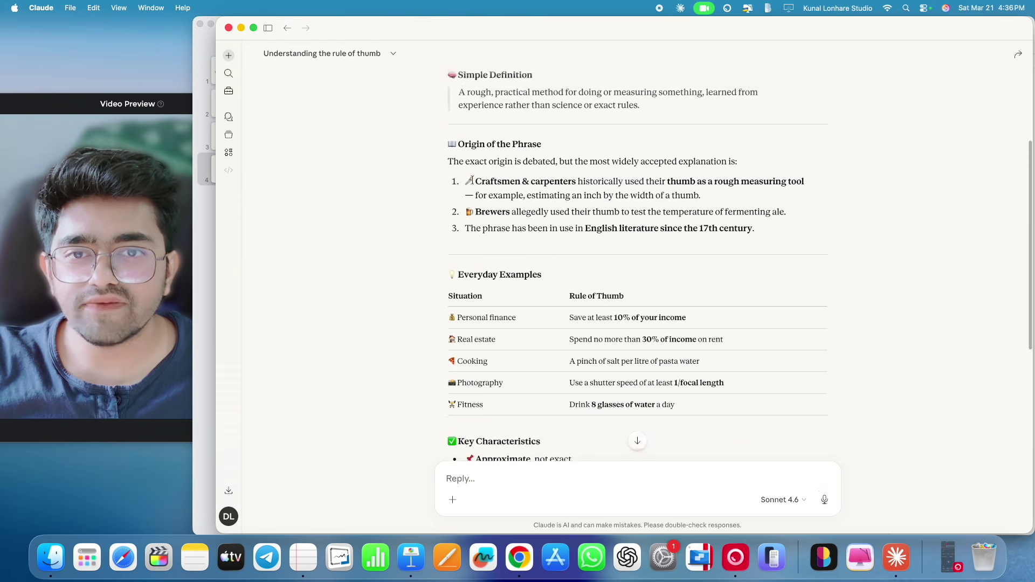
{"action": "left_click_drag", "start_coordinate": [468, 176], "coordinate": [477, 175]}
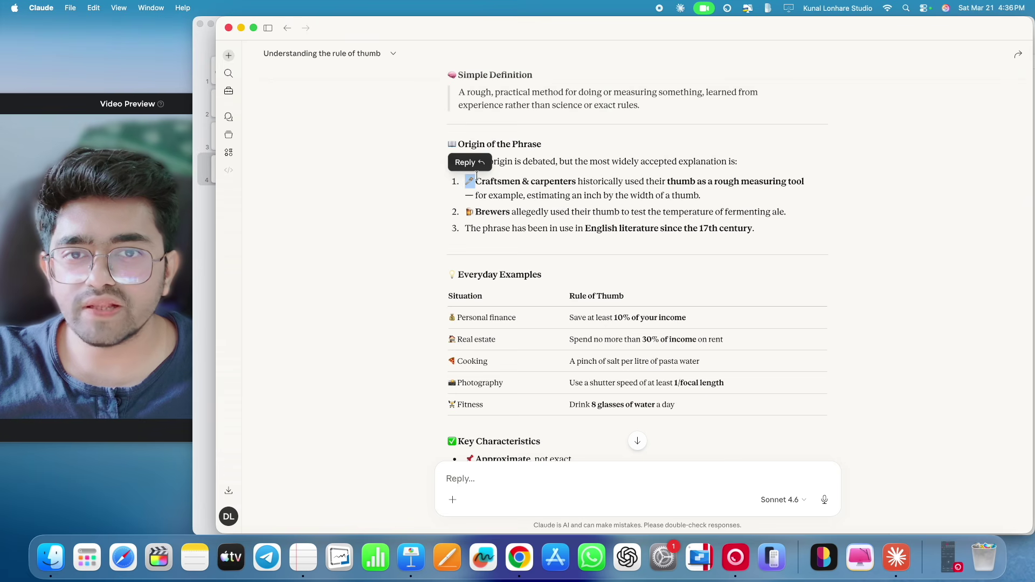
{"action": "left_click_drag", "start_coordinate": [467, 211], "coordinate": [475, 211]}
{"action": "left_click", "coordinate": [438, 318]}
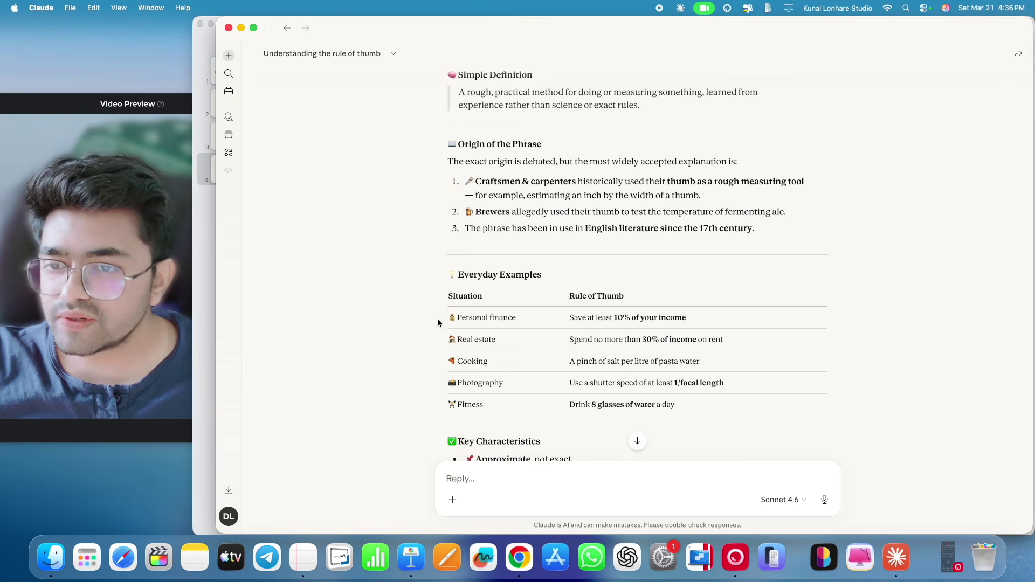
{"action": "scroll", "coordinate": [438, 318], "scroll_direction": "down", "scroll_amount": 10}
- Reopen the General settings and start editing at the end of the personal preferences text
{"action": "left_click", "coordinate": [229, 517]}
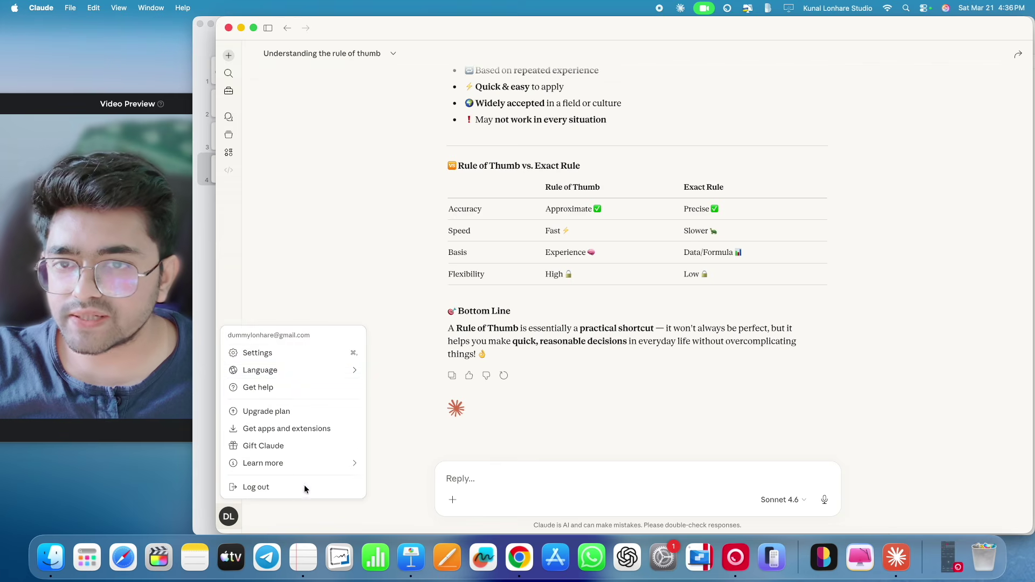
{"action": "left_click", "coordinate": [307, 357]}
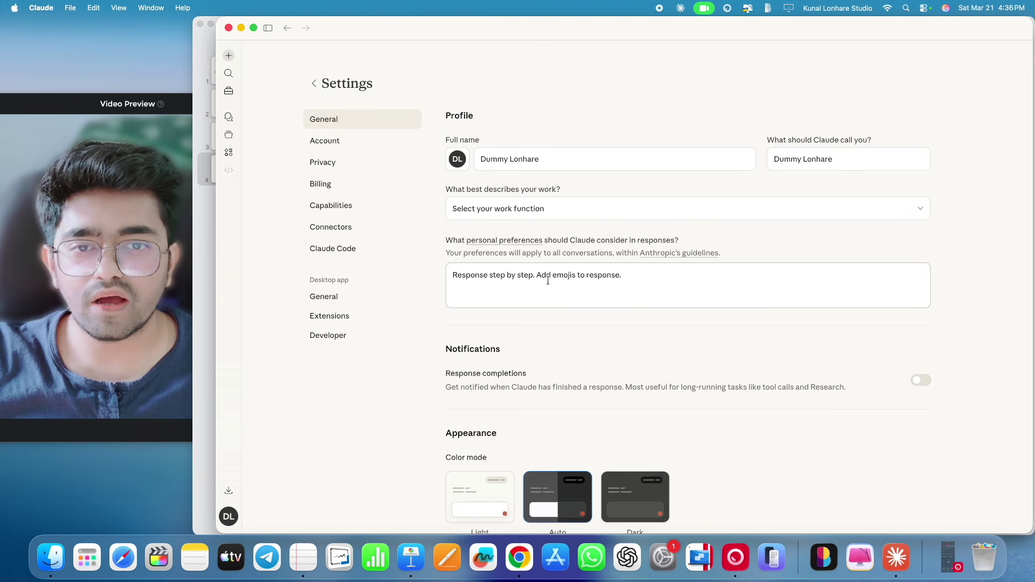
{"action": "left_click", "coordinate": [626, 276]}
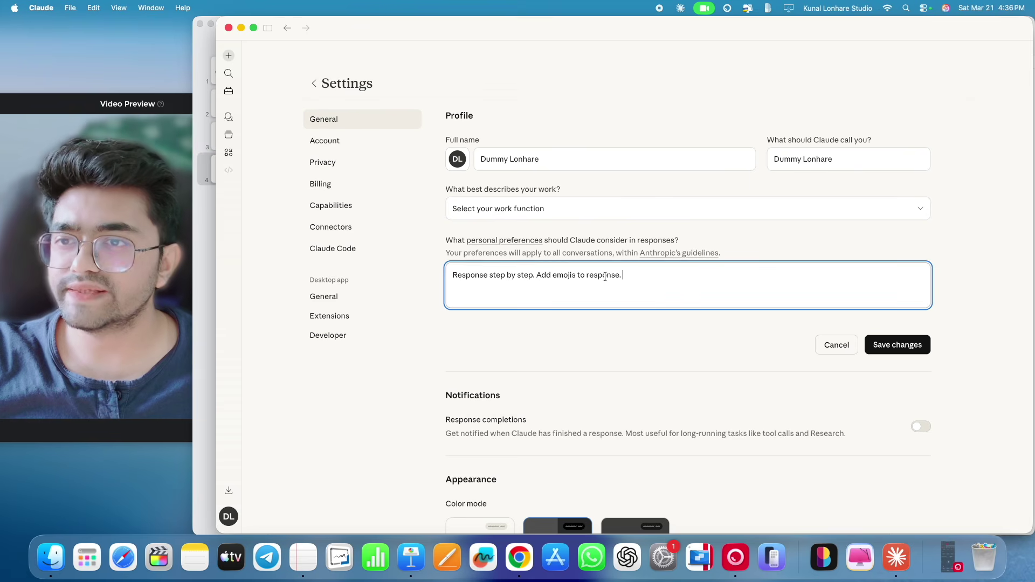
- Switch to Finder and open Personal Preference.txt from the Basics folder inside the desktop's Claude folder
{"action": "left_click", "coordinate": [51, 557]}
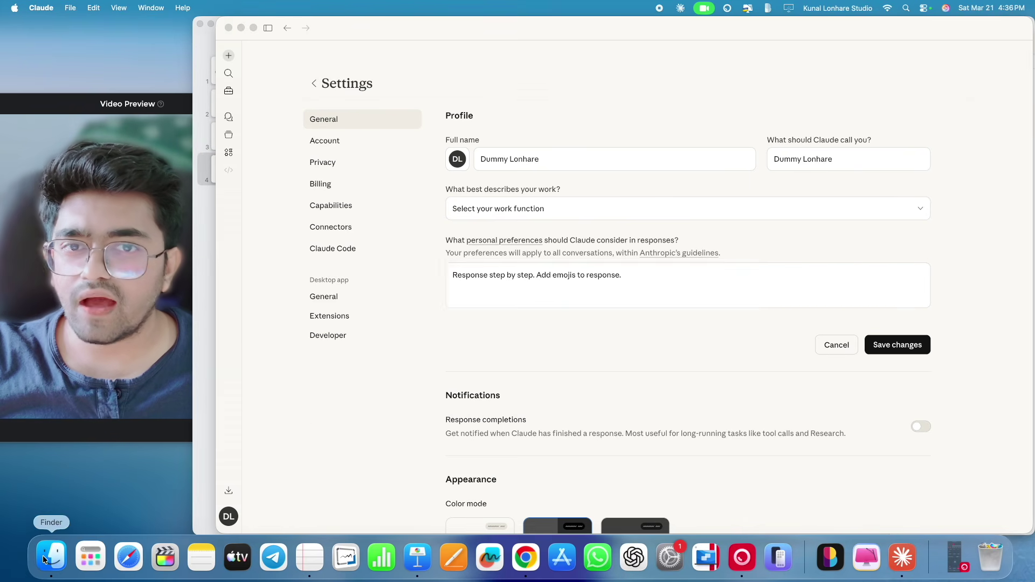
{"action": "left_click", "coordinate": [411, 125]}
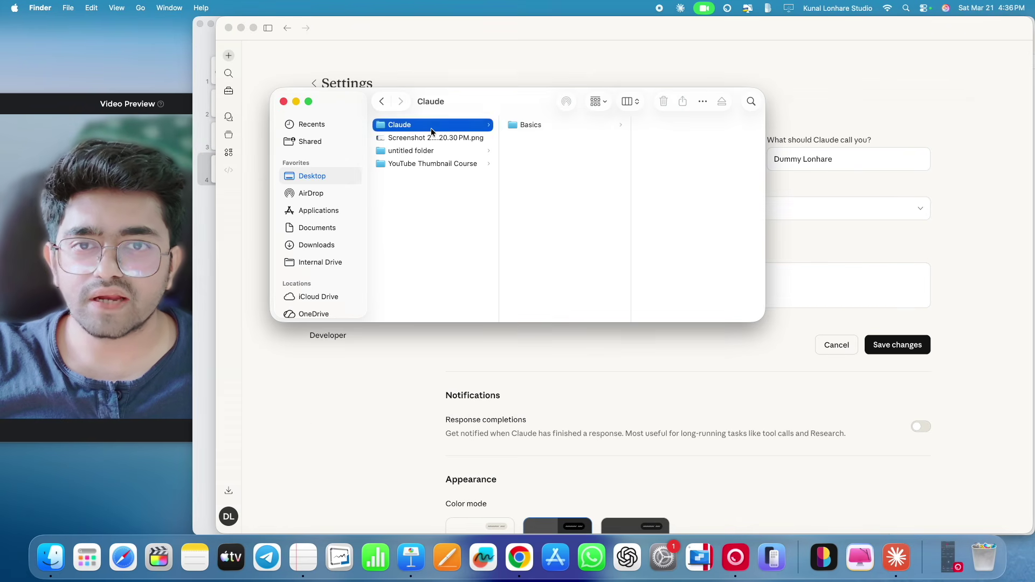
{"action": "left_click", "coordinate": [529, 125]}
{"action": "left_click", "coordinate": [670, 127]}
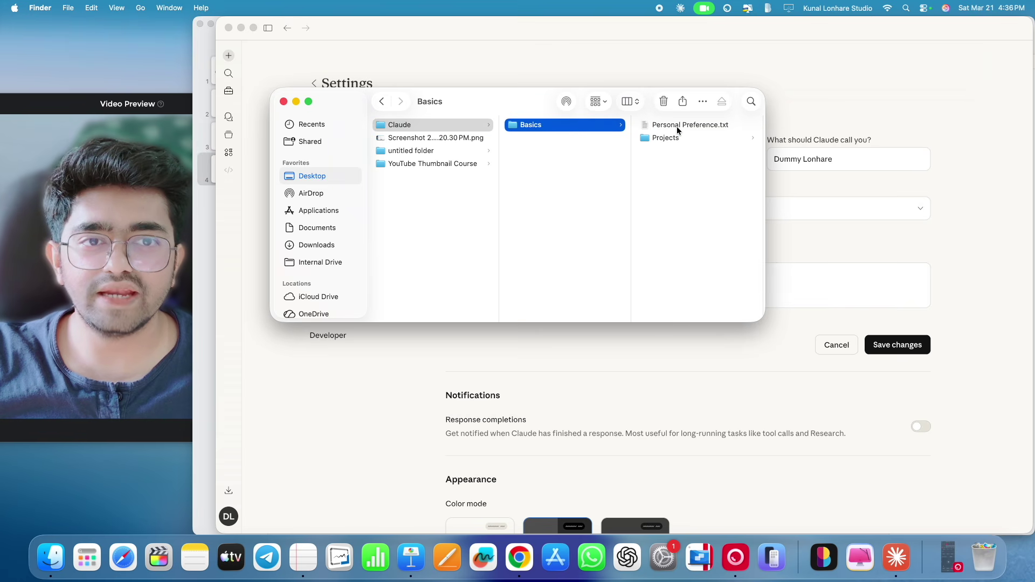
{"action": "double_click", "coordinate": [588, 128]}
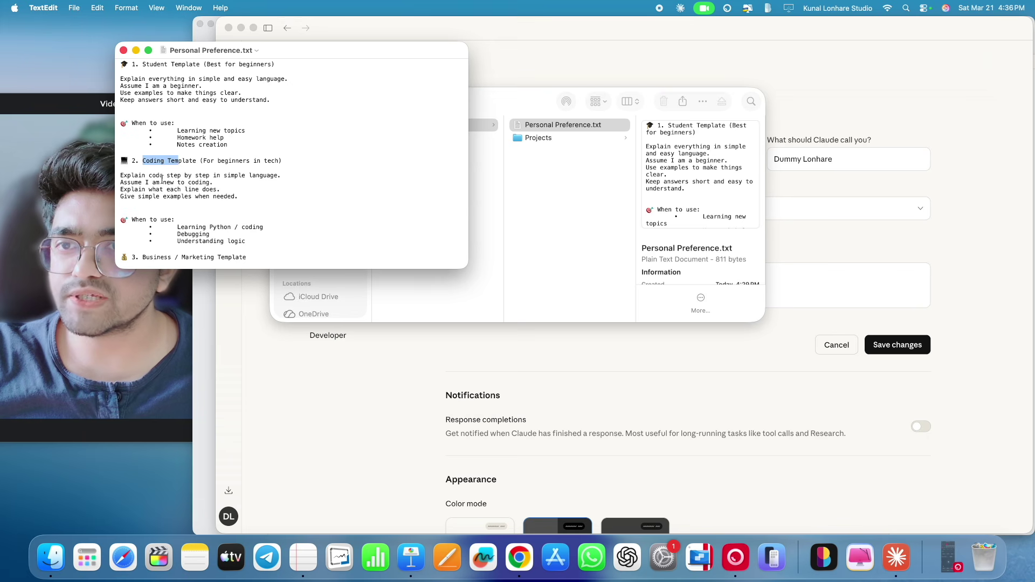
- Enlarge the text of Personal Preference.txt and highlight the four instruction lines of the Coding Template
{"action": "key", "text": "super+shift+period"}
{"action": "key", "text": "super+shift+period"}
{"action": "key", "text": "super+shift+period"}
{"action": "left_click_drag", "start_coordinate": [356, 214], "coordinate": [149, 174]}
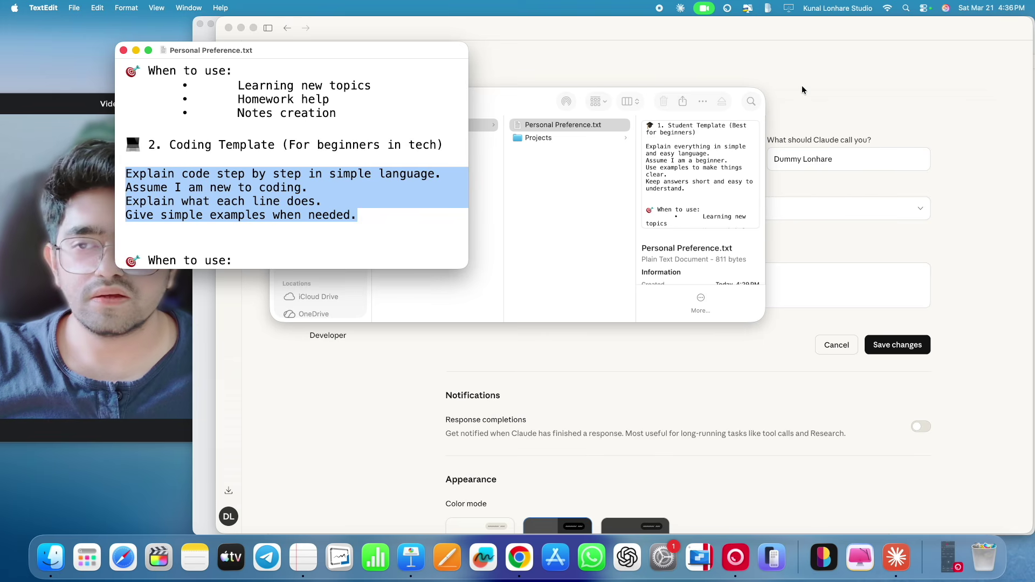
- Copy the four Student Template instructions and replace Claude's personal preferences text with them
{"action": "scroll", "coordinate": [360, 133], "scroll_direction": "up", "scroll_amount": 5}
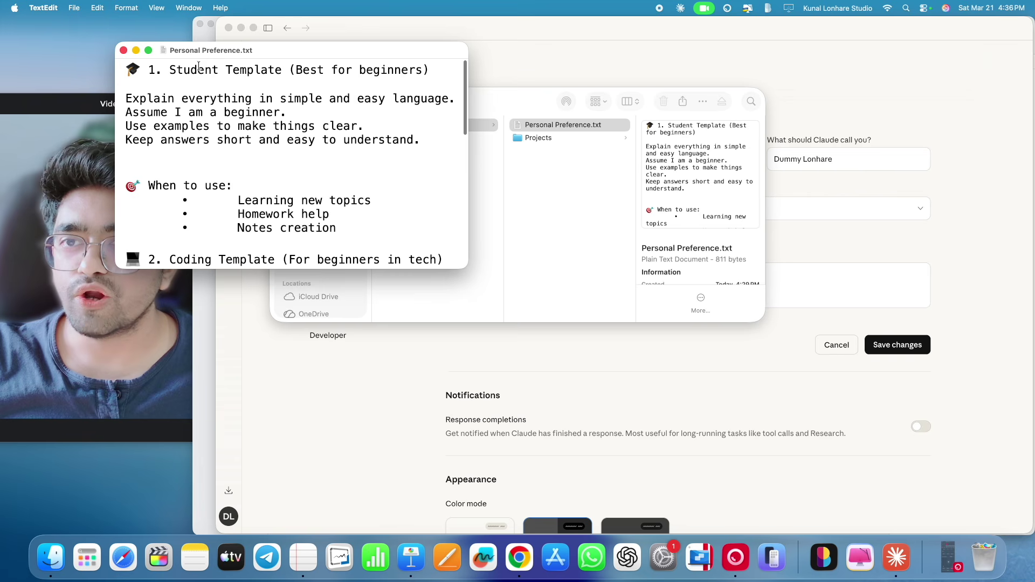
{"action": "left_click_drag", "start_coordinate": [198, 69], "coordinate": [239, 69]}
{"action": "left_click_drag", "start_coordinate": [427, 139], "coordinate": [117, 99]}
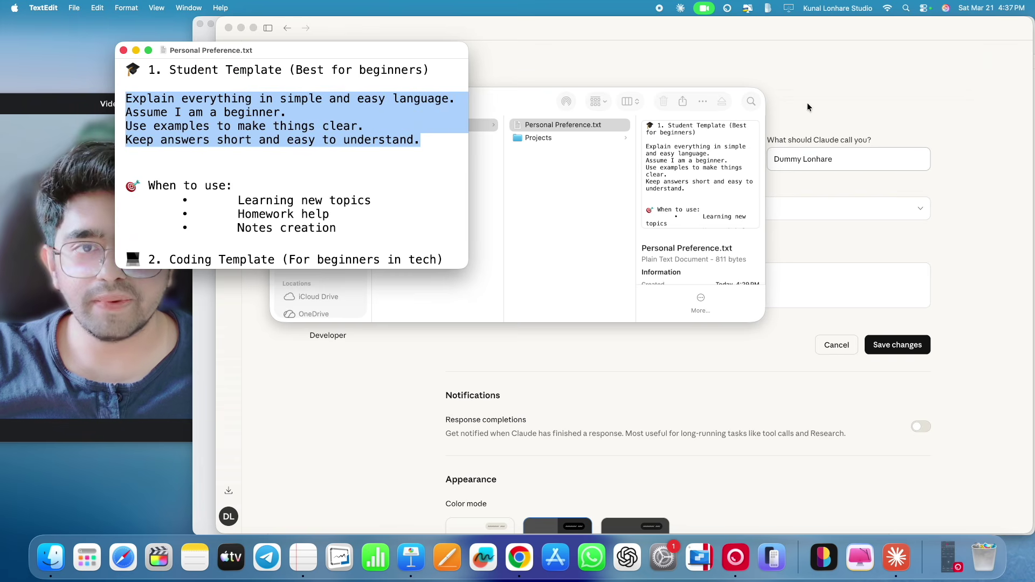
{"action": "left_click", "coordinate": [774, 128]}
{"action": "key", "text": "super+a"}
{"action": "type", "text": "Explain everything in simple and easy language. Assume I am a beginner. Use examples to make things clear. Keep answers short and easy to understand."}
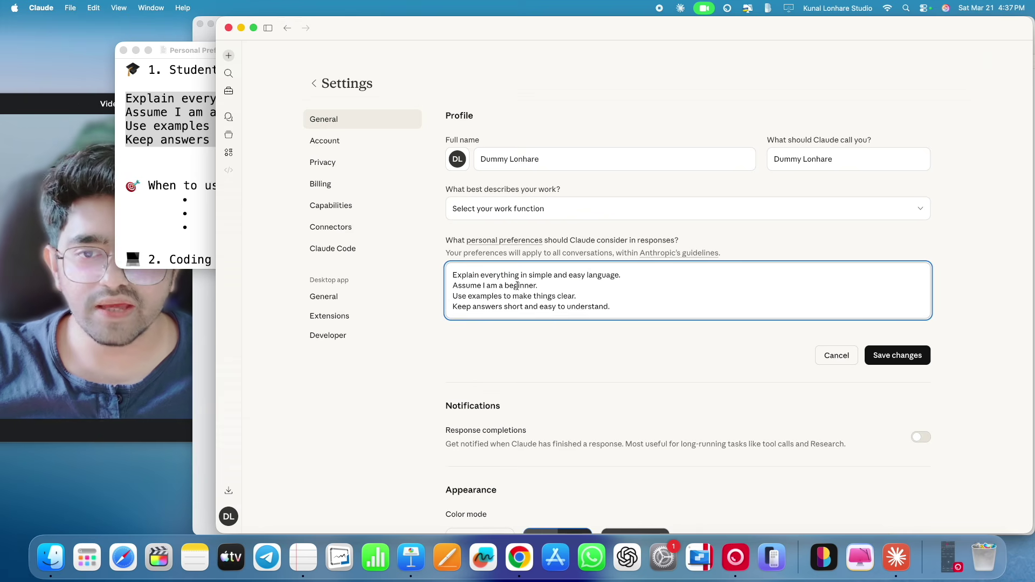
- Review the Student Template instructions line by line in the personal preferences field
{"action": "left_click_drag", "start_coordinate": [457, 275], "coordinate": [620, 271]}
{"action": "left_click_drag", "start_coordinate": [483, 284], "coordinate": [589, 295]}
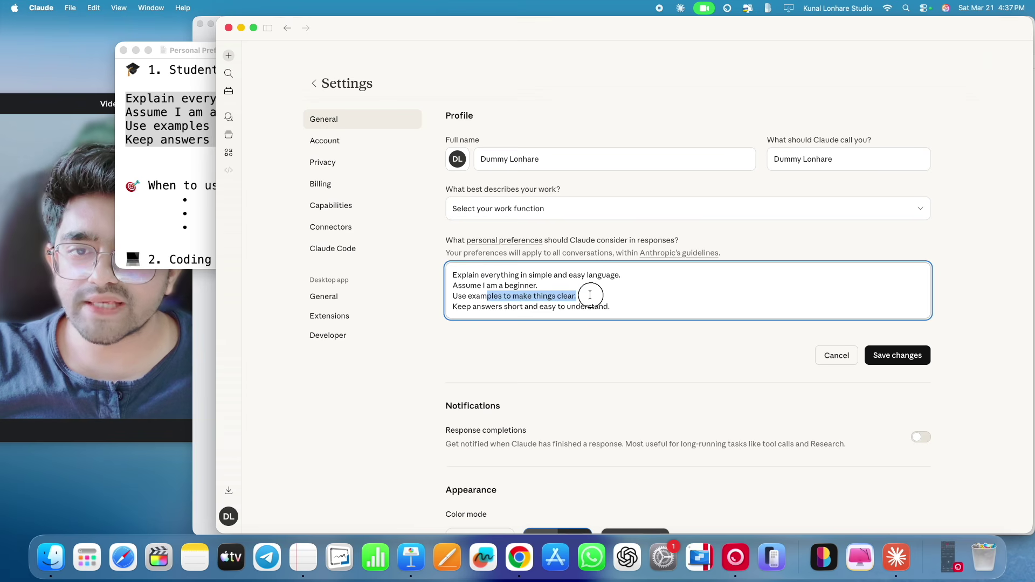
{"action": "left_click_drag", "start_coordinate": [513, 304], "coordinate": [624, 301]}
{"action": "left_click", "coordinate": [630, 303]}
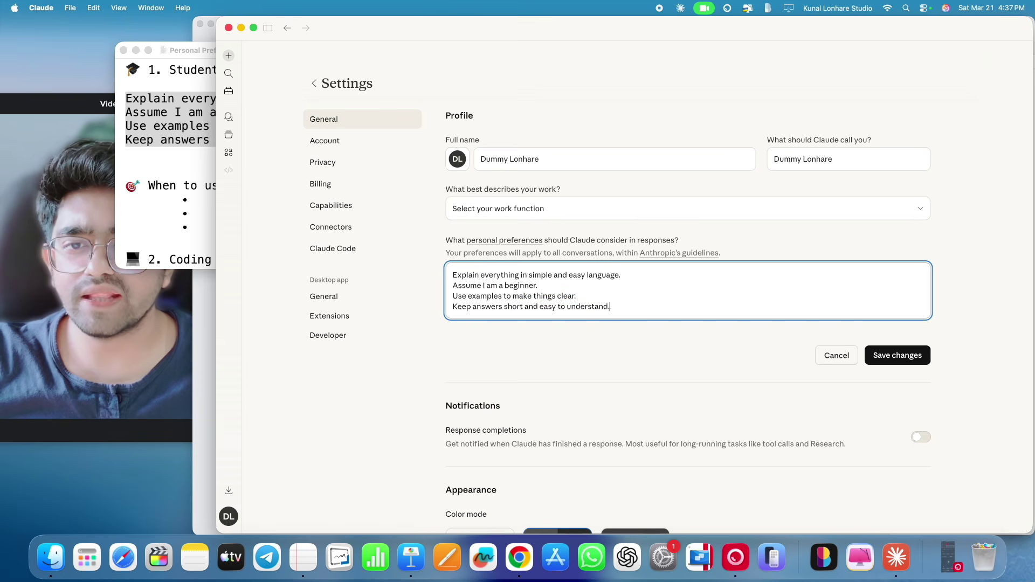
- Add a blank line after the preferences, clear the field, undo the clearing and save the changes
{"action": "key", "text": "Return"}
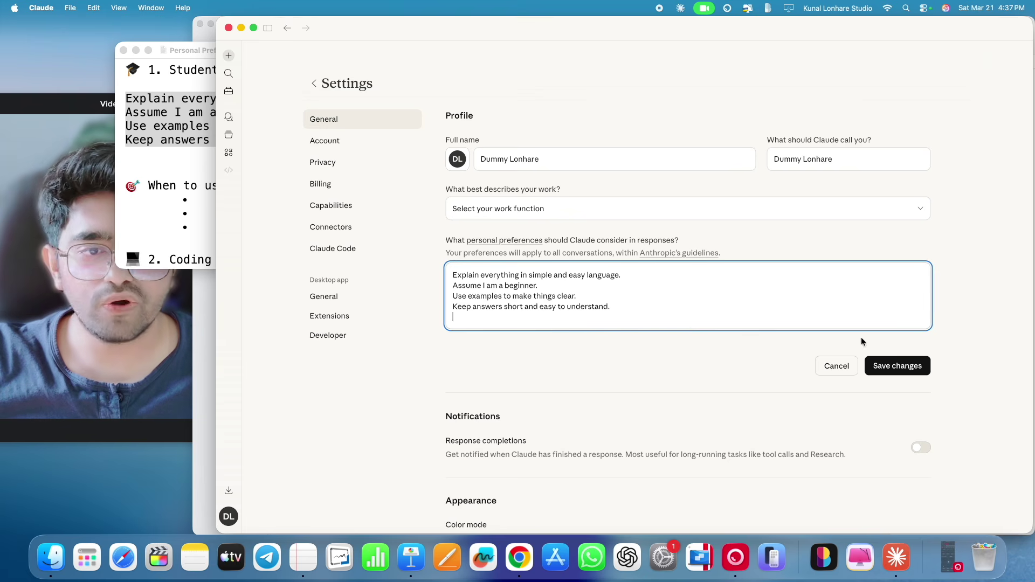
{"action": "key", "text": "super+a"}
{"action": "key", "text": "BackSpace"}
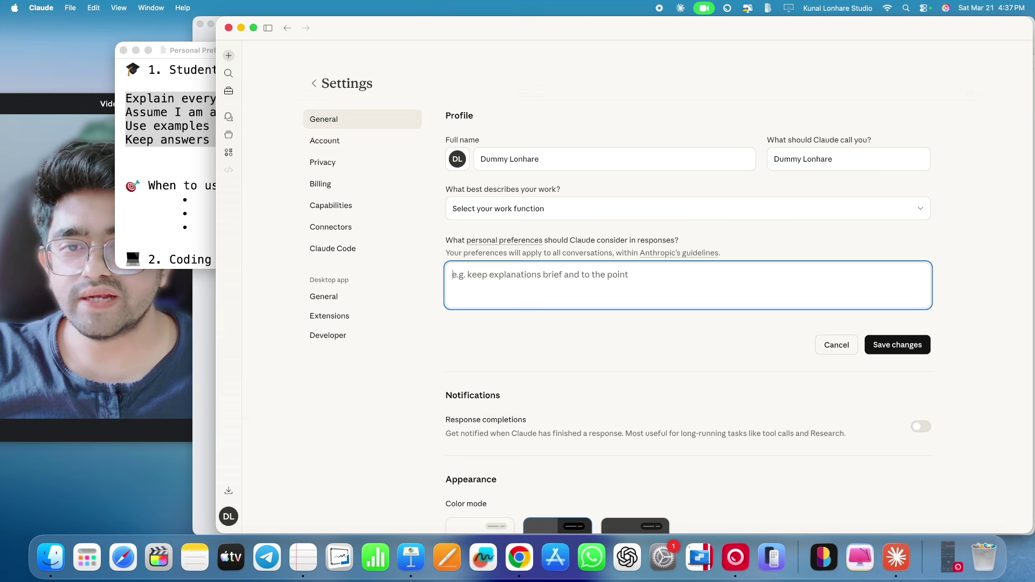
{"action": "key", "text": "super+z"}
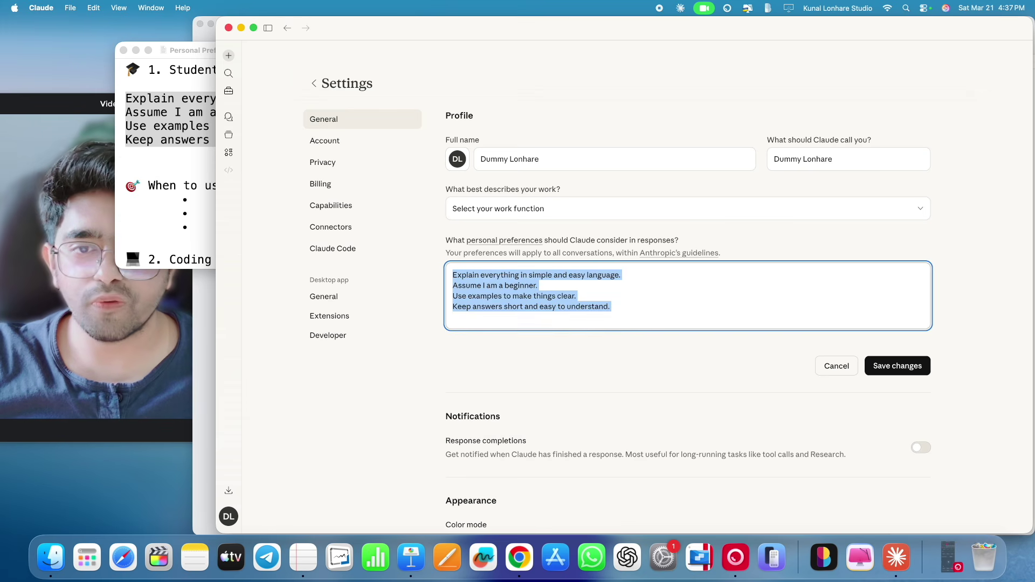
{"action": "left_click", "coordinate": [898, 366]}
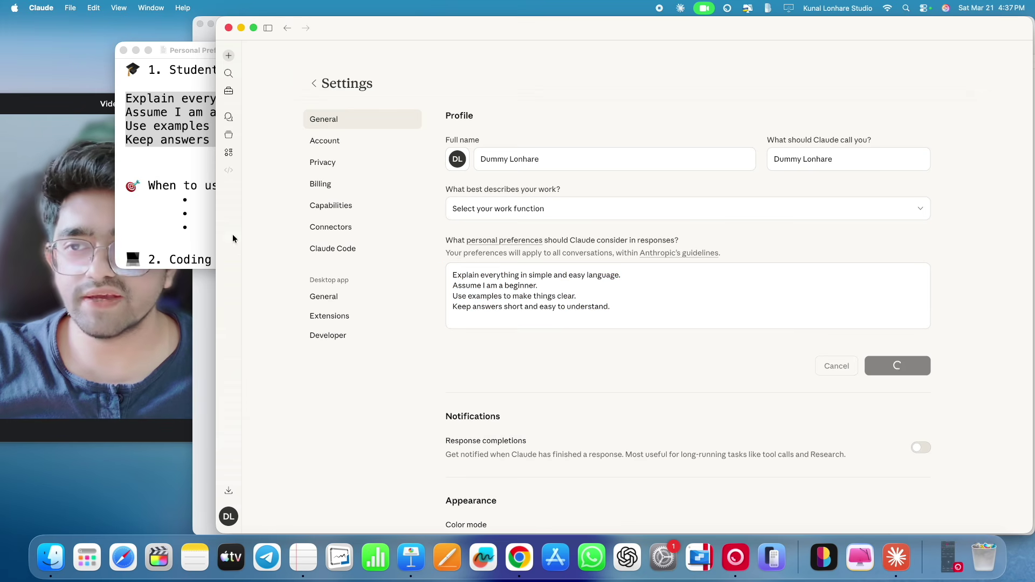
- Look through the Student, Coding and Business / Marketing templates in Personal Preference.txt, highlighting the Business / Marketing Template heading
{"action": "left_click", "coordinate": [184, 111]}
{"action": "left_click", "coordinate": [181, 71]}
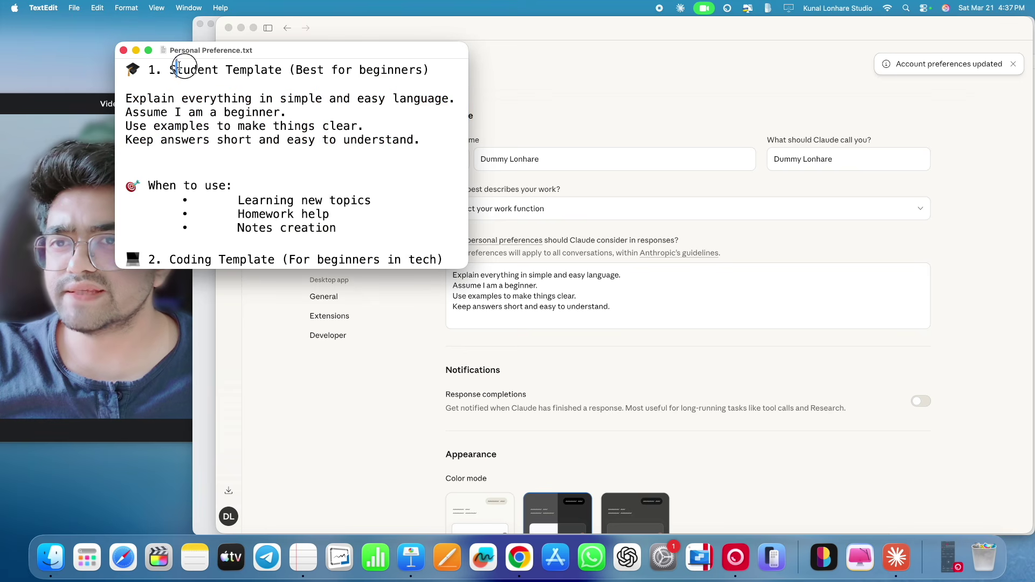
{"action": "scroll", "coordinate": [186, 162], "scroll_direction": "down", "scroll_amount": 3}
{"action": "left_click", "coordinate": [188, 166]}
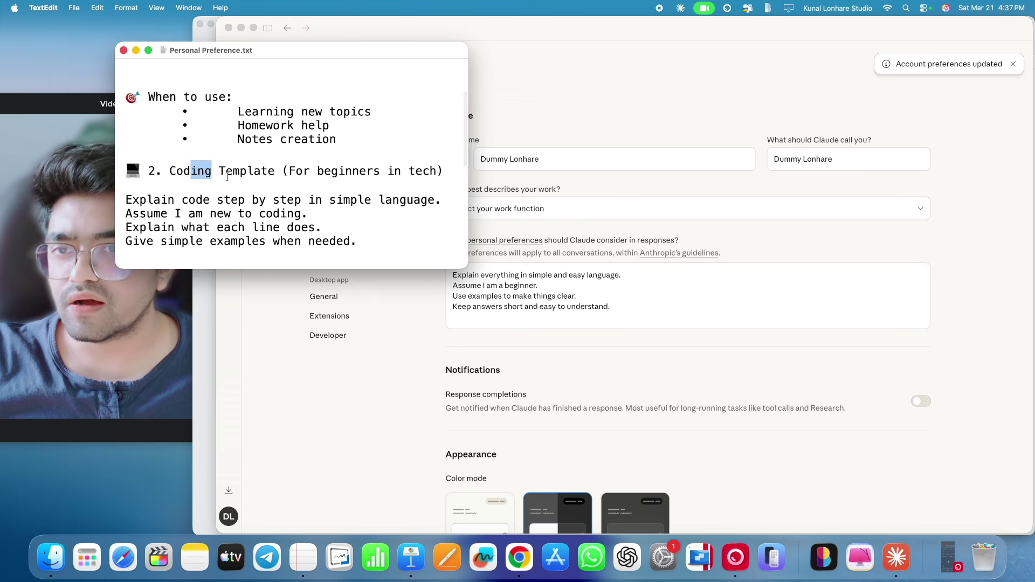
{"action": "scroll", "coordinate": [209, 202], "scroll_direction": "down", "scroll_amount": 5}
{"action": "scroll", "coordinate": [209, 202], "scroll_direction": "down", "scroll_amount": 3}
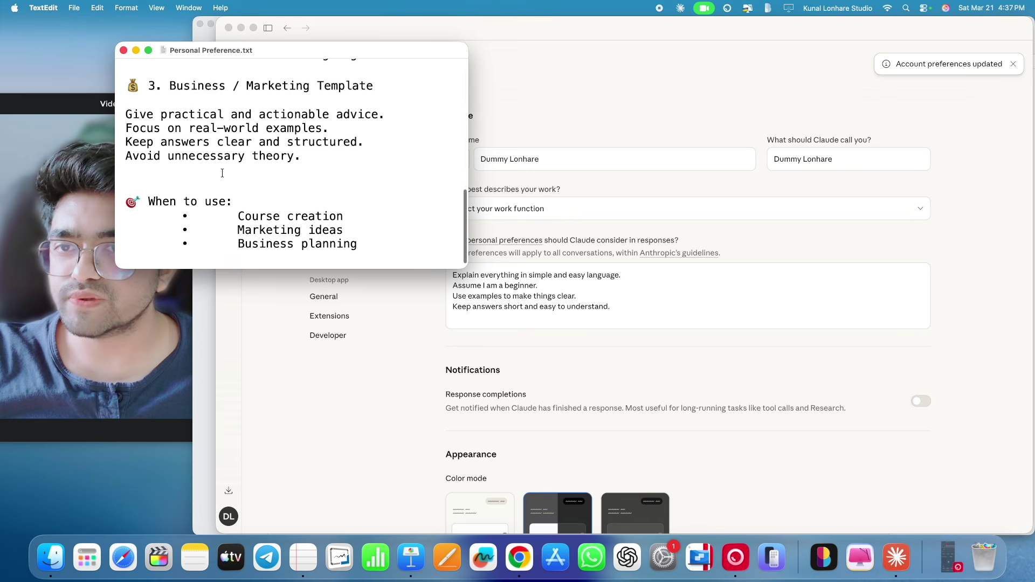
{"action": "left_click_drag", "start_coordinate": [184, 86], "coordinate": [343, 85]}
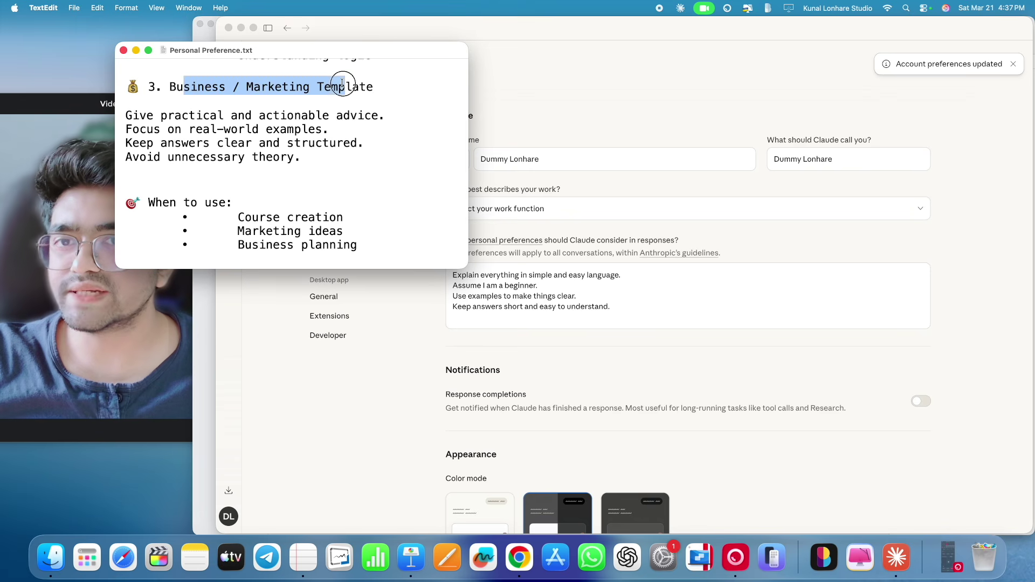
{"action": "left_click", "coordinate": [280, 129]}
- Replace Claude's personal preferences with the four Business / Marketing Template instructions, save the changes and close Personal Preference.txt
{"action": "left_click_drag", "start_coordinate": [314, 162], "coordinate": [125, 115]}
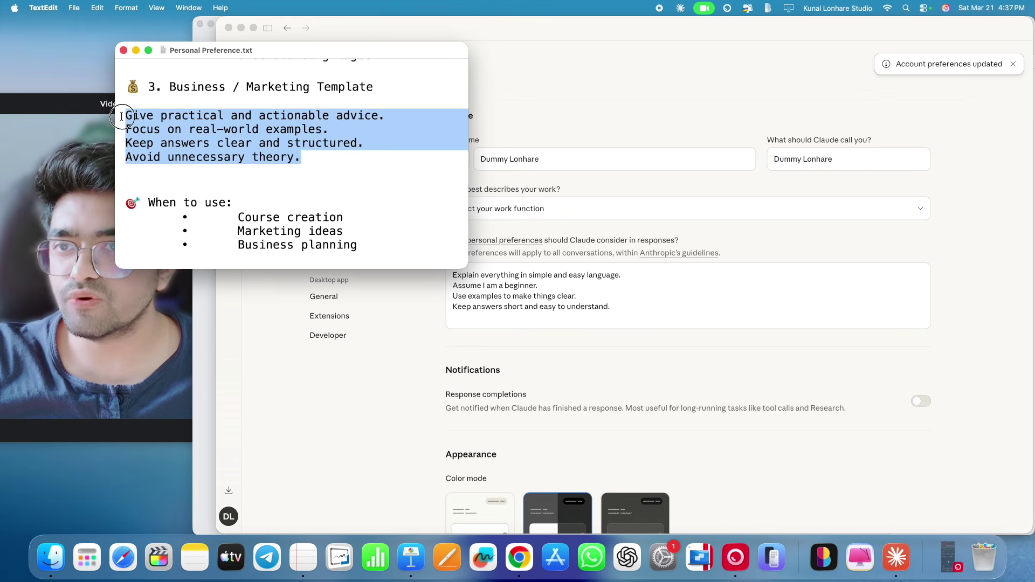
{"action": "key", "text": "super+c"}
{"action": "left_click", "coordinate": [578, 312]}
{"action": "double_click", "coordinate": [577, 312]}
{"action": "key", "text": "super+a"}
{"action": "key", "text": "super+v"}
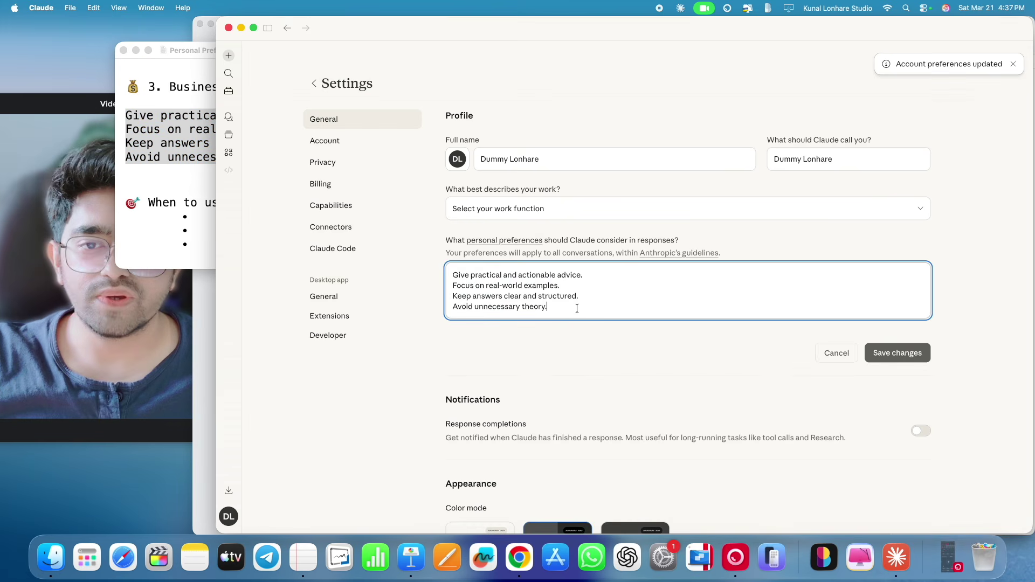
{"action": "left_click", "coordinate": [898, 355]}
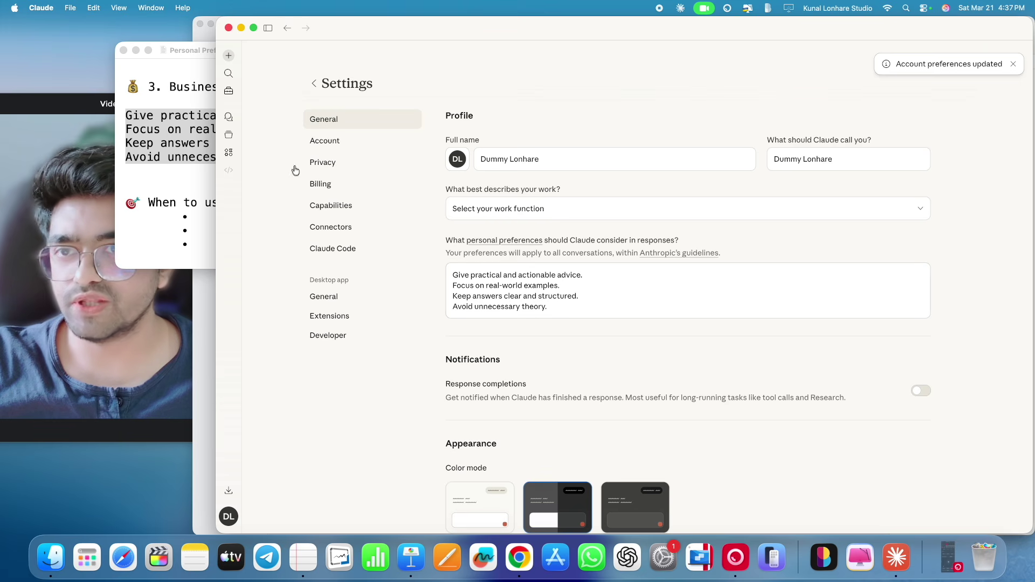
{"action": "left_click", "coordinate": [123, 50]}
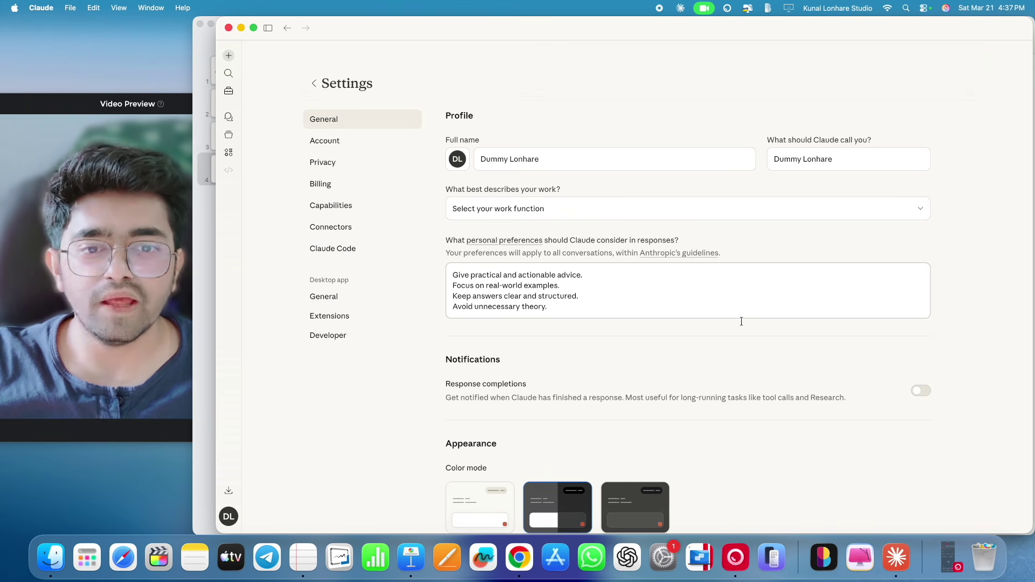
- Turn the Response completions notifications on and back off
{"action": "scroll", "coordinate": [843, 389], "scroll_direction": "down", "scroll_amount": 1}
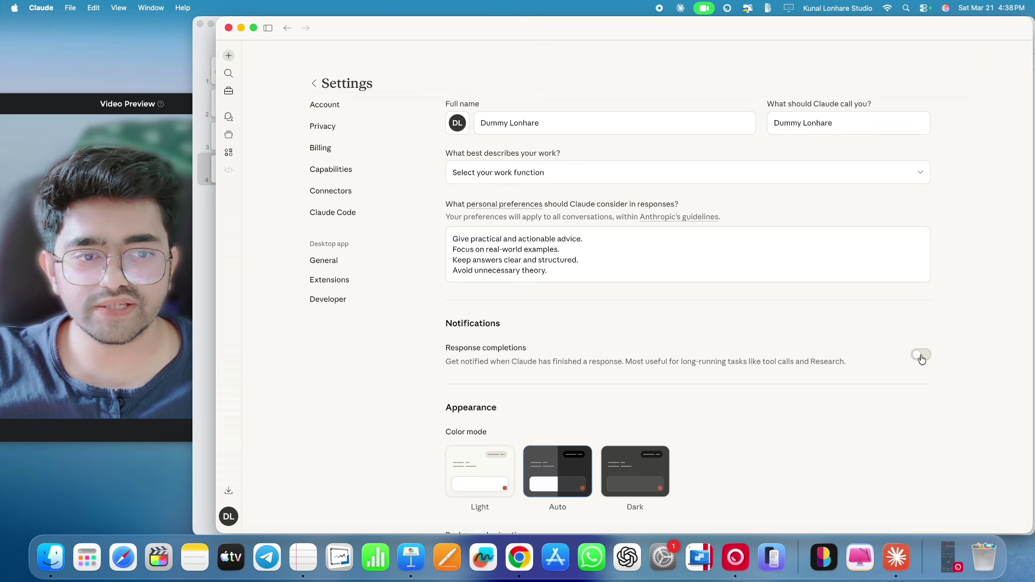
{"action": "left_click", "coordinate": [922, 358]}
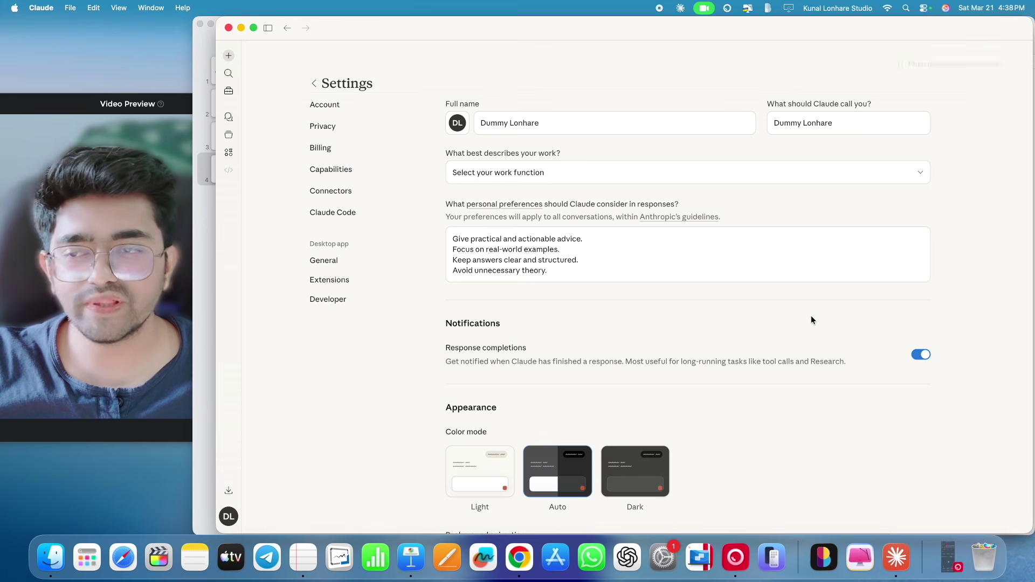
{"action": "left_click", "coordinate": [928, 356]}
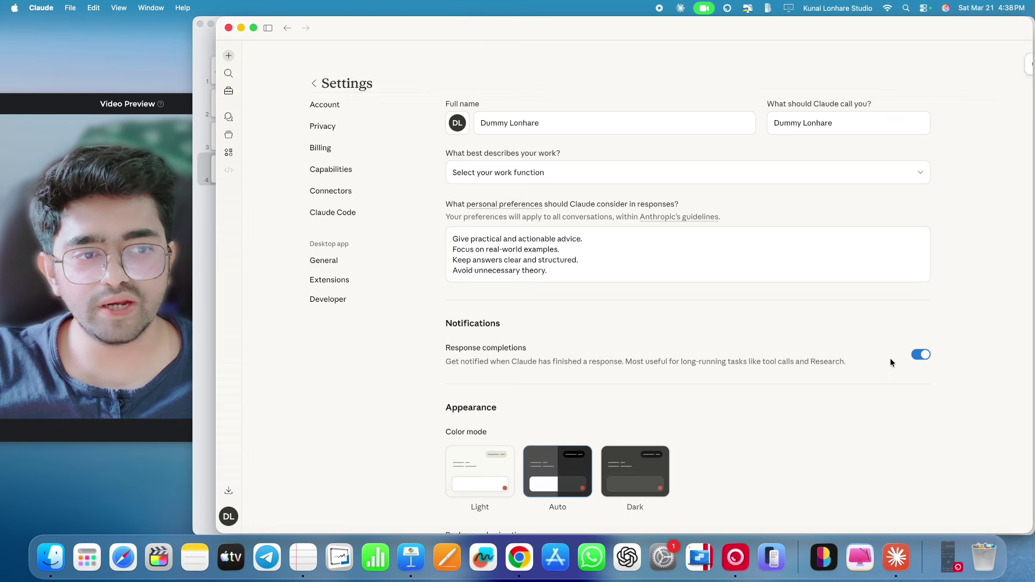
- Try the Dark color mode, set the appearance to Light and leave the settings
{"action": "scroll", "coordinate": [631, 409], "scroll_direction": "down", "scroll_amount": 1}
{"action": "scroll", "coordinate": [631, 412], "scroll_direction": "down", "scroll_amount": 5}
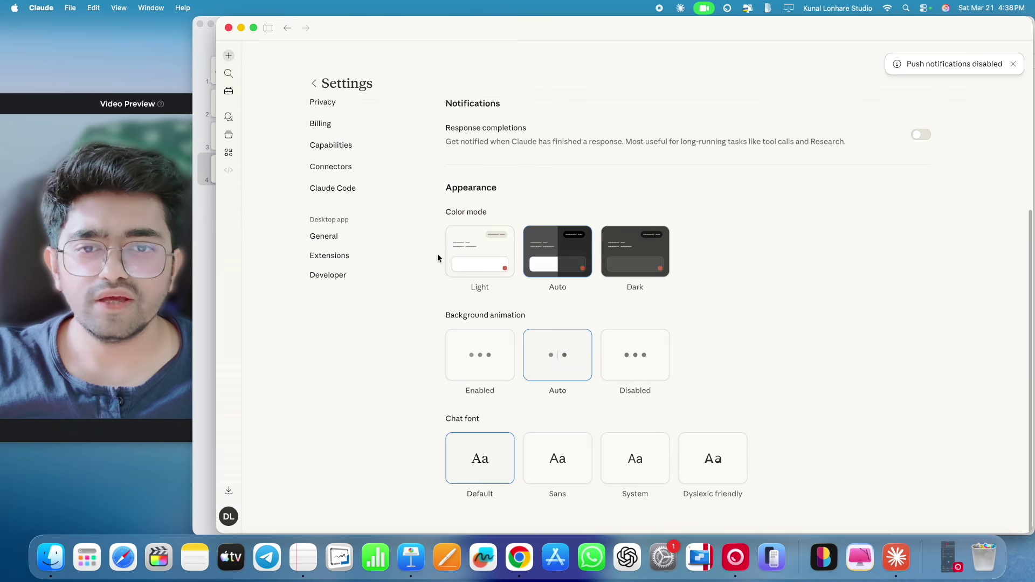
{"action": "left_click", "coordinate": [637, 260]}
{"action": "left_click", "coordinate": [488, 266]}
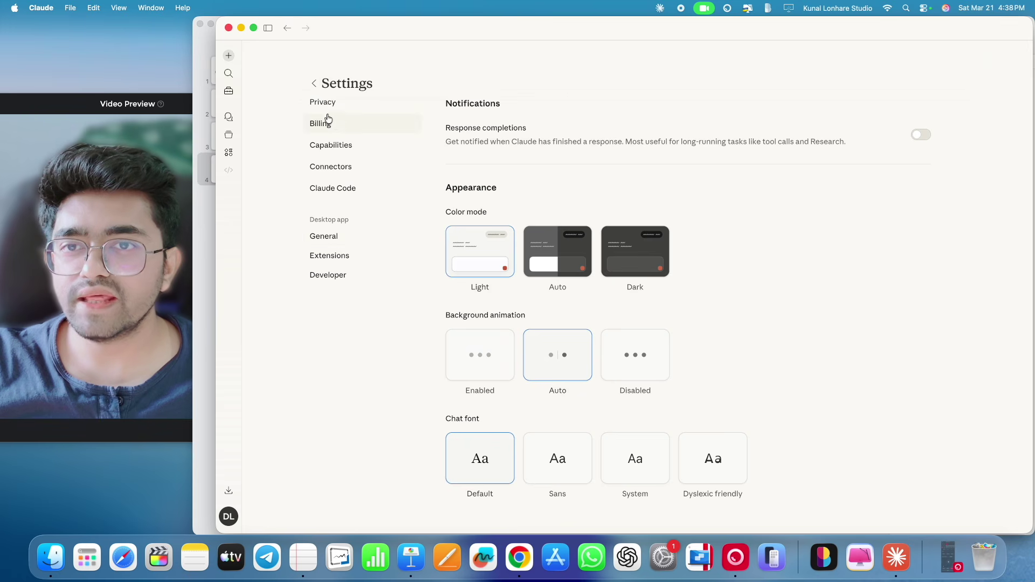
{"action": "left_click", "coordinate": [314, 84]}
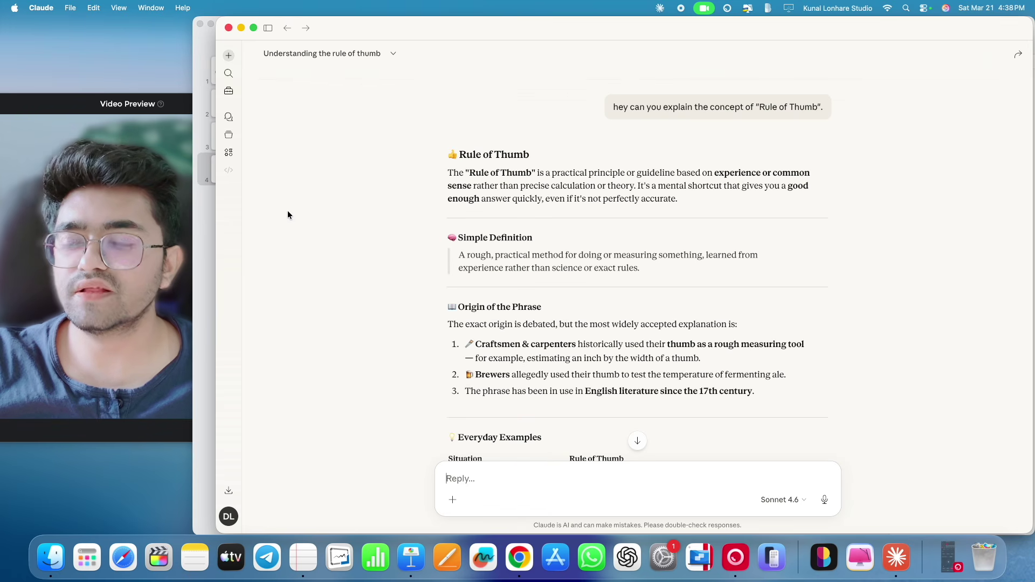
- Reopen the settings to look over the saved personal preferences and start a new chat
{"action": "left_click", "coordinate": [233, 521]}
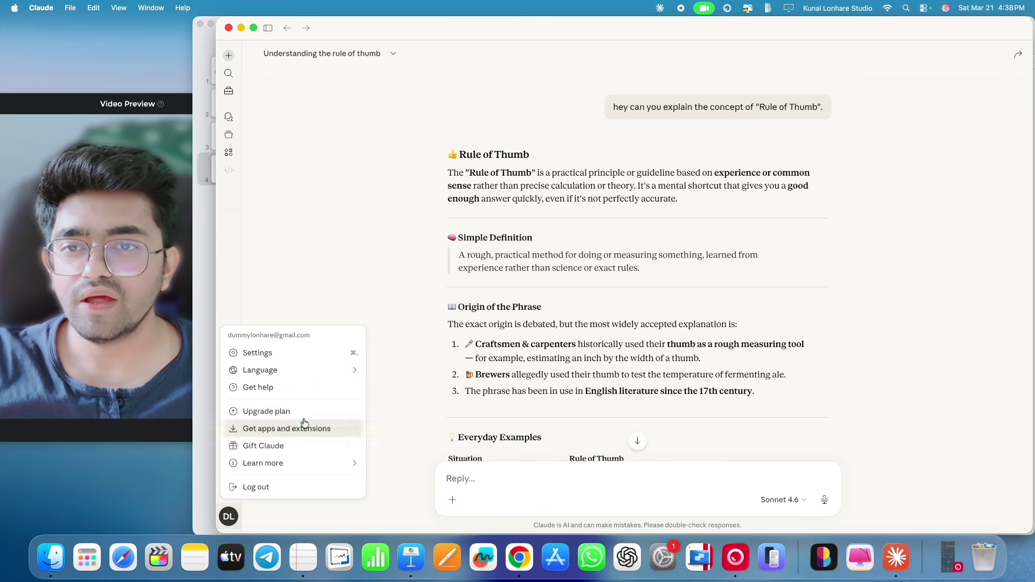
{"action": "left_click", "coordinate": [271, 356]}
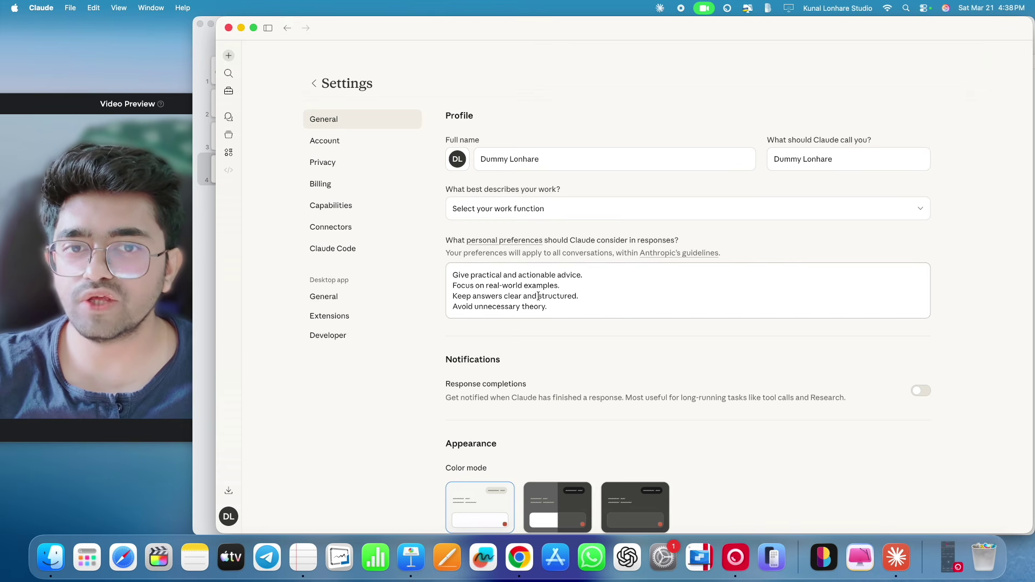
{"action": "left_click", "coordinate": [228, 56]}
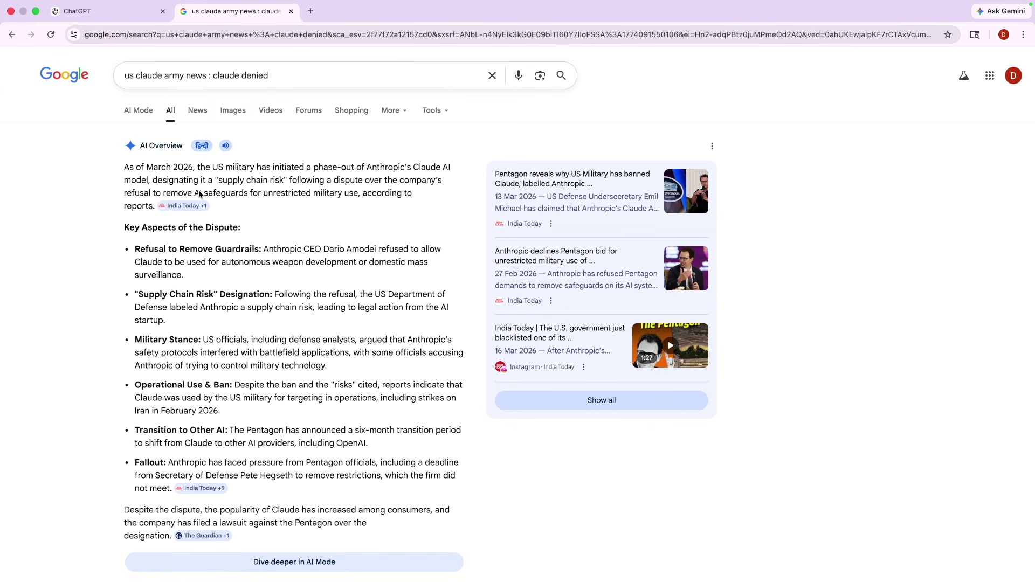
- Enlarge the Google results about Claude and the US military, highlight the autonomous weapon development passage and return to Claude
{"action": "key", "text": "super+equal"}
{"action": "key", "text": "super+equal"}
{"action": "key", "text": "super+equal"}
{"action": "left_click_drag", "start_coordinate": [473, 243], "coordinate": [510, 243]}
{"action": "left_click_drag", "start_coordinate": [161, 263], "coordinate": [449, 264]}
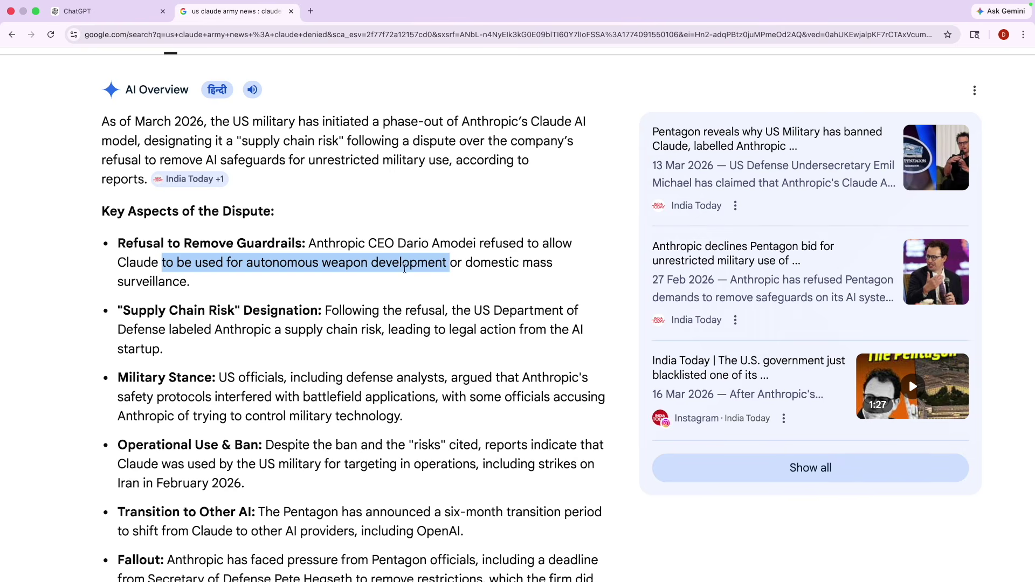
{"action": "key", "text": "ctrl+Left"}
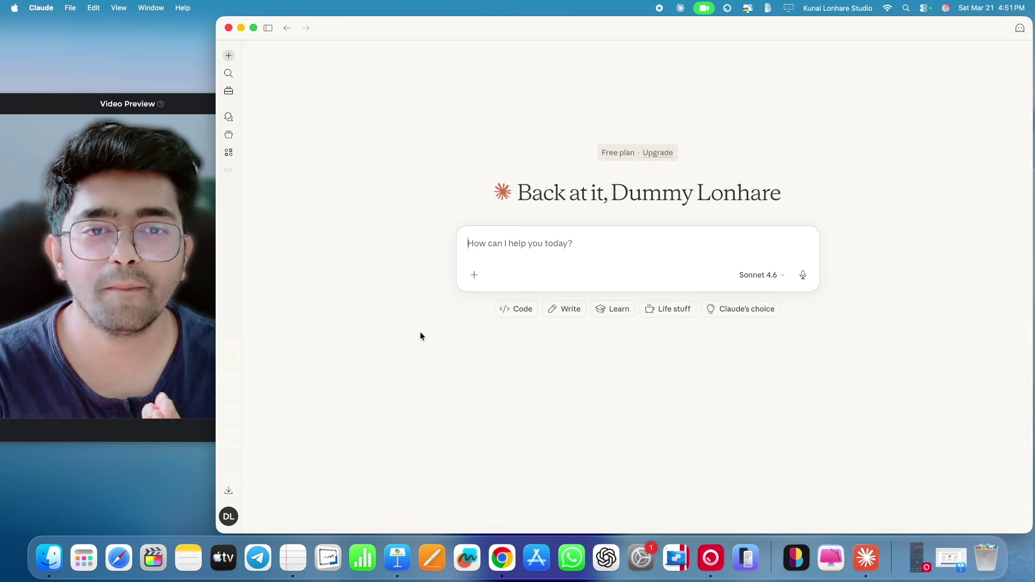
- Switch to ChatGPT in the browser, expand its sidebar to look over the chat history and collapse it again
{"action": "key", "text": "ctrl+Right"}
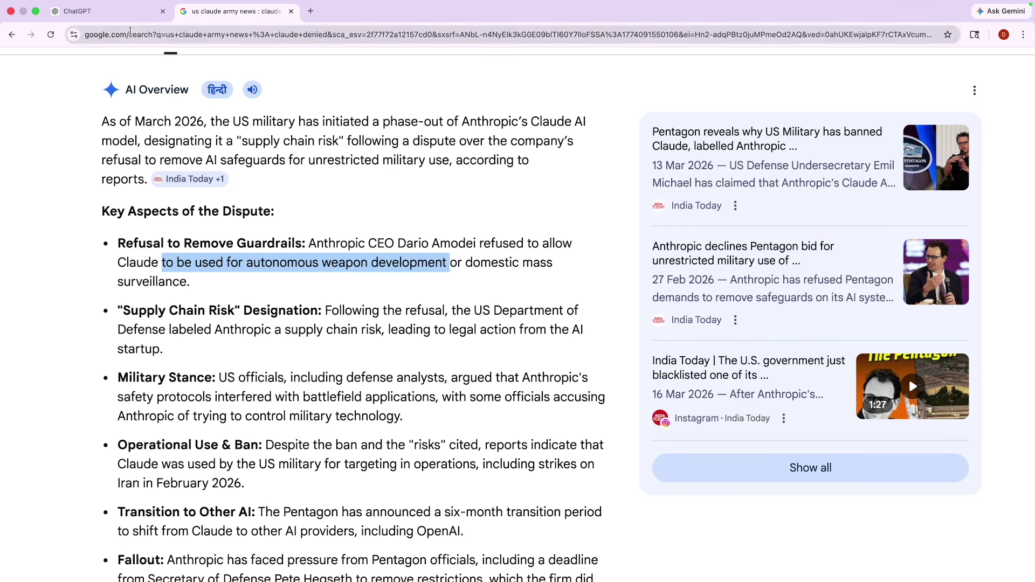
{"action": "left_click", "coordinate": [107, 18]}
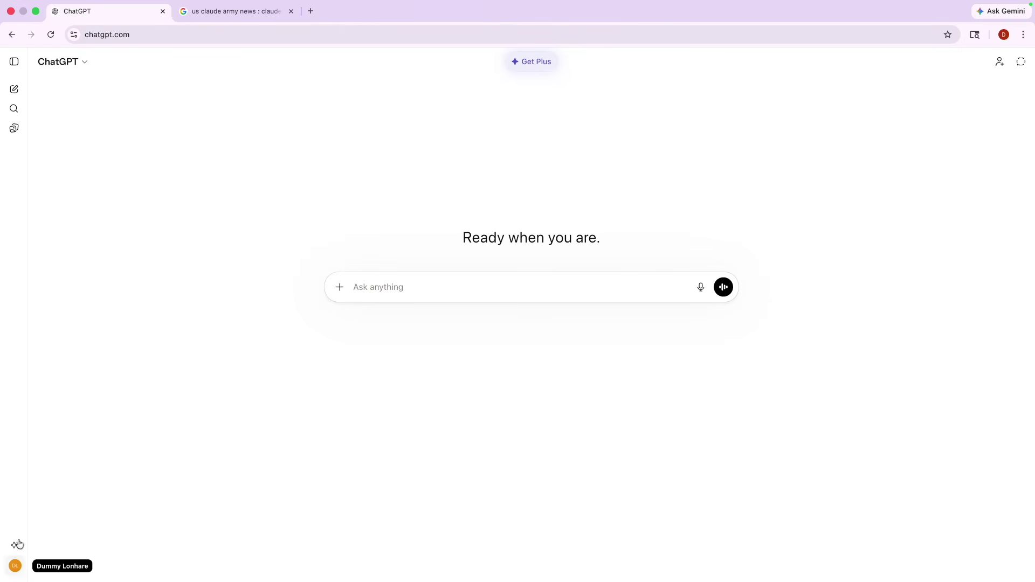
{"action": "left_click", "coordinate": [15, 63]}
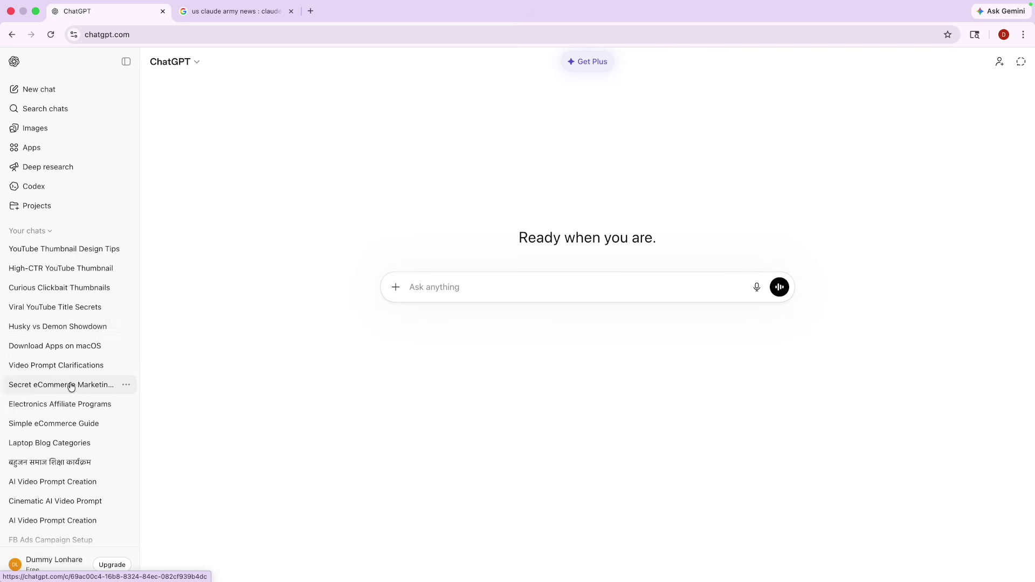
{"action": "left_click", "coordinate": [126, 61]}
- In Claude's Capabilities settings, start the memory import from other AI providers and copy the export prompt
{"action": "key", "text": "super+Tab"}
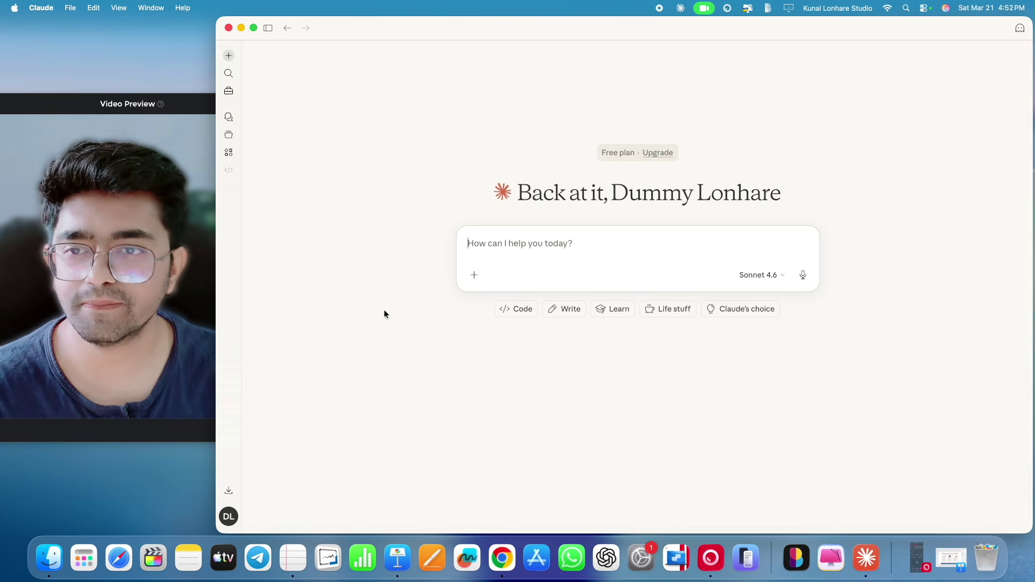
{"action": "left_click", "coordinate": [228, 517]}
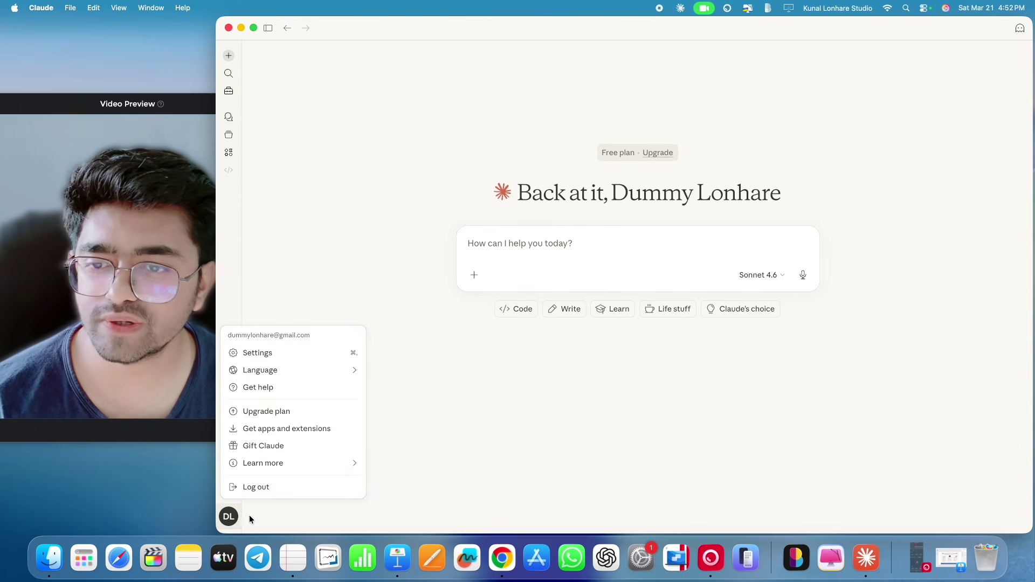
{"action": "left_click", "coordinate": [258, 353]}
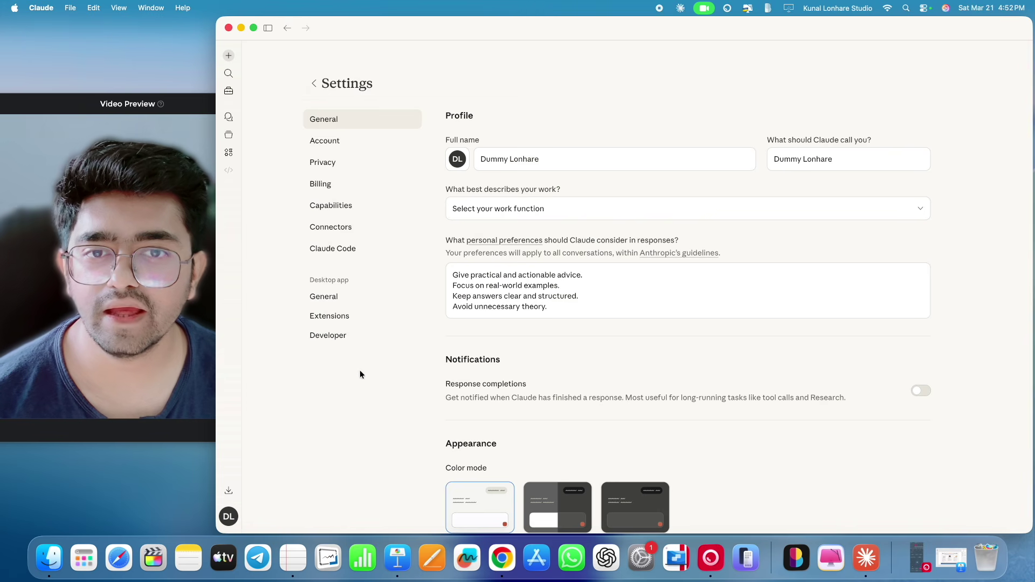
{"action": "left_click", "coordinate": [346, 207]}
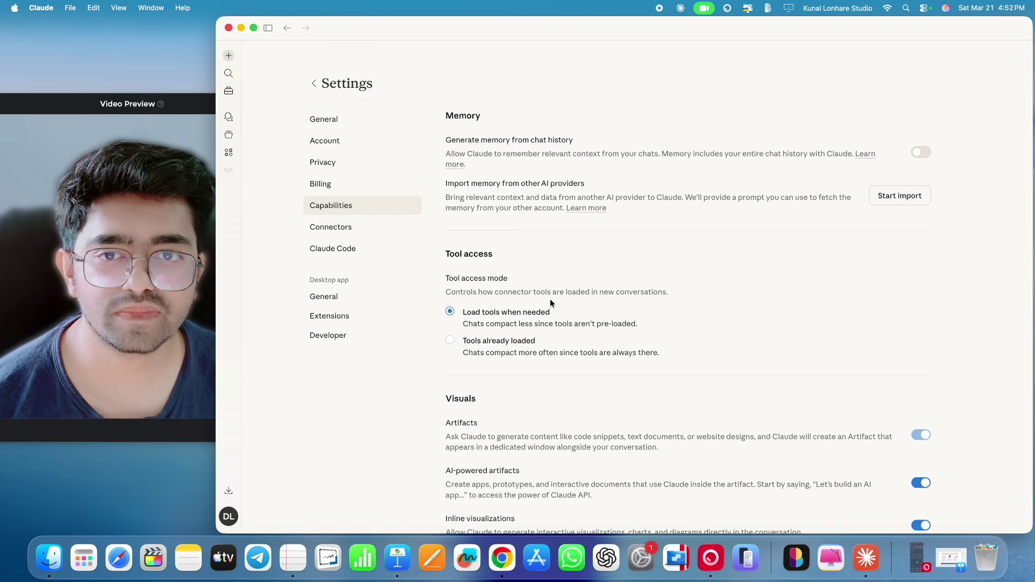
{"action": "left_click_drag", "start_coordinate": [455, 183], "coordinate": [587, 179]}
{"action": "left_click", "coordinate": [586, 179]}
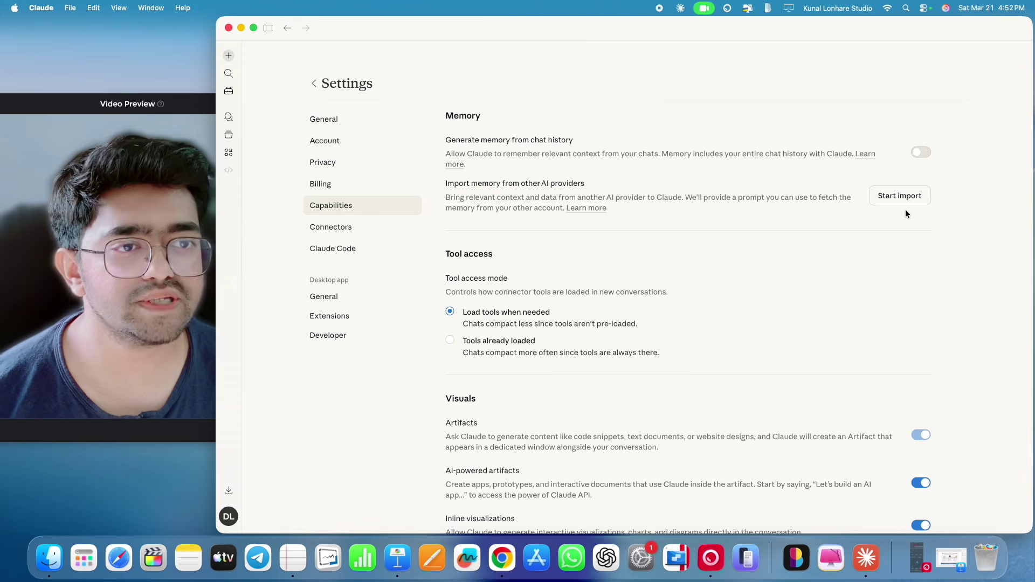
{"action": "left_click", "coordinate": [899, 195]}
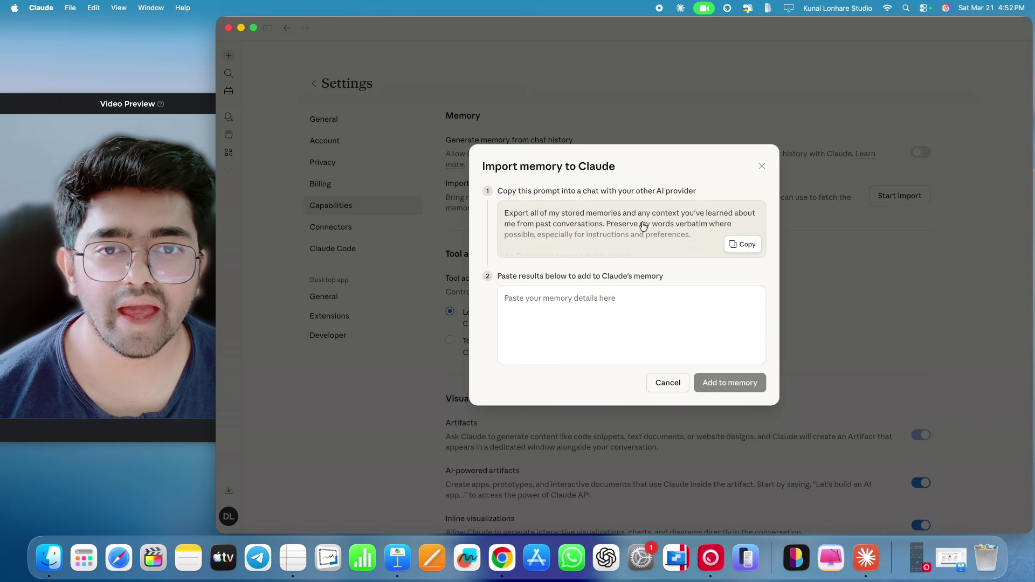
{"action": "left_click", "coordinate": [742, 248]}
- Switch to ChatGPT, turn off Reference saved memories in its Personalization settings and close the dialog
{"action": "key", "text": "ctrl+Right"}
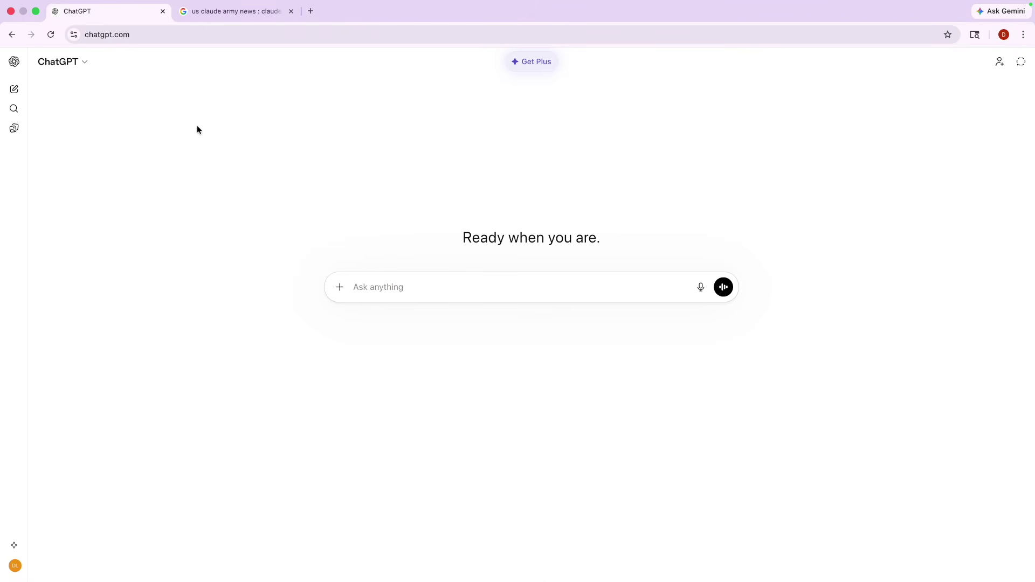
{"action": "left_click", "coordinate": [15, 565]}
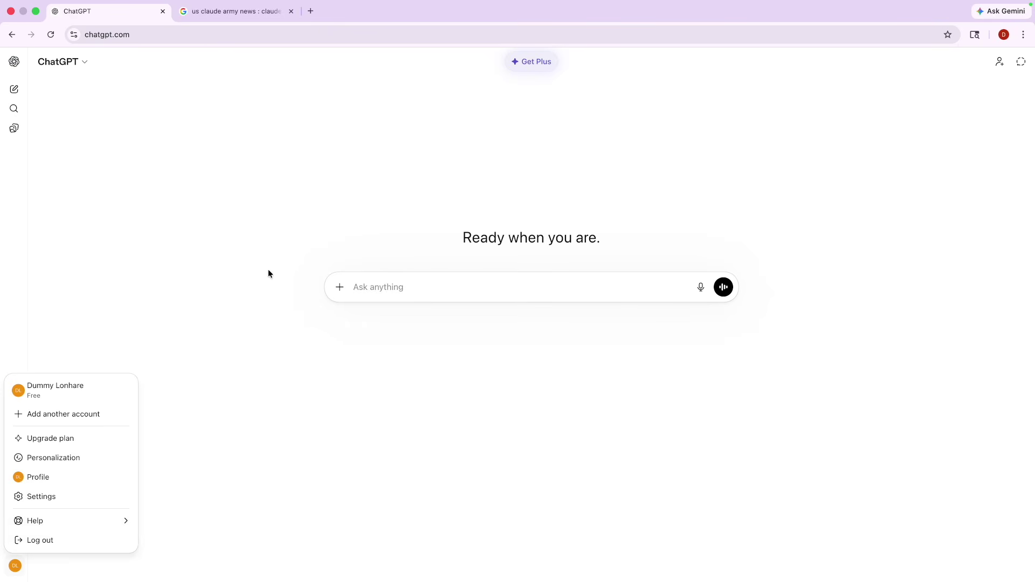
{"action": "left_click", "coordinate": [68, 457]}
{"action": "key", "text": "ctrl+Left"}
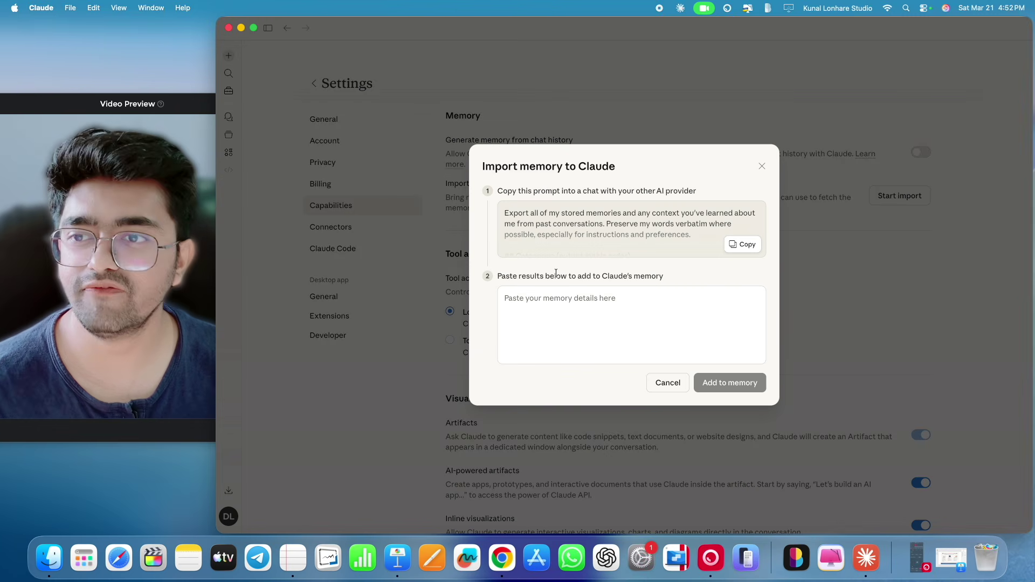
{"action": "key", "text": "ctrl+Right"}
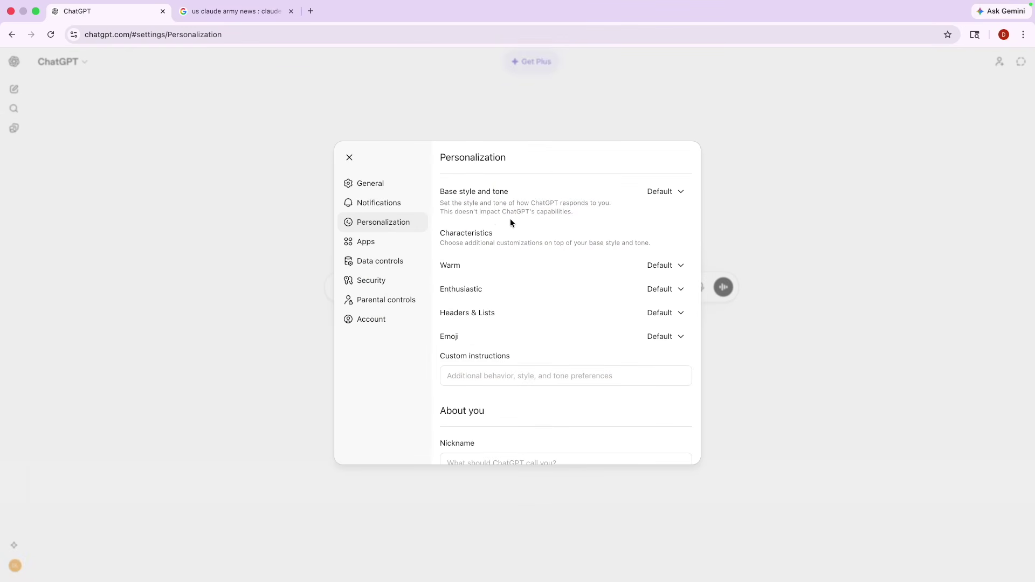
{"action": "scroll", "coordinate": [587, 296], "scroll_direction": "down", "scroll_amount": 10}
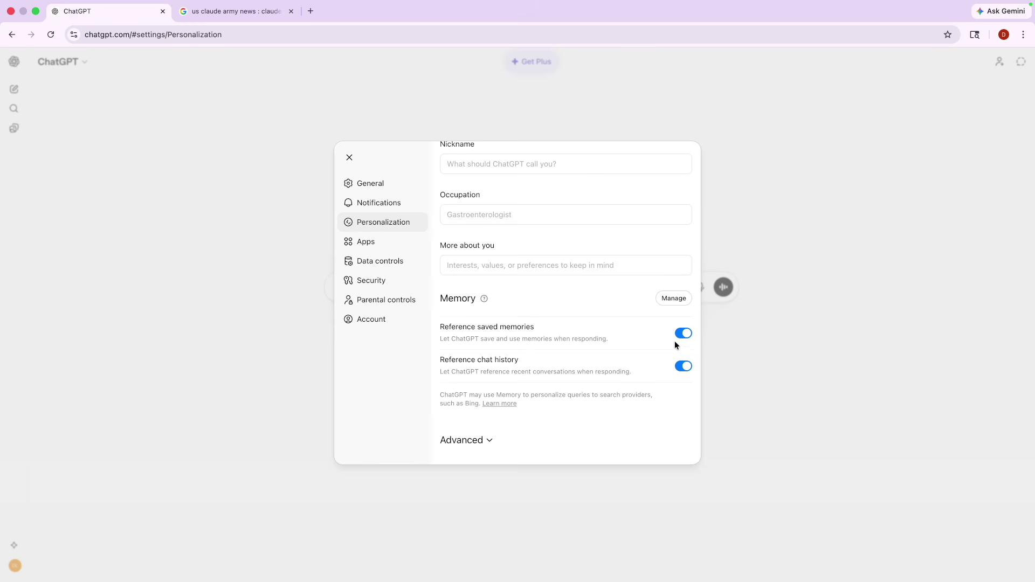
{"action": "left_click", "coordinate": [682, 337]}
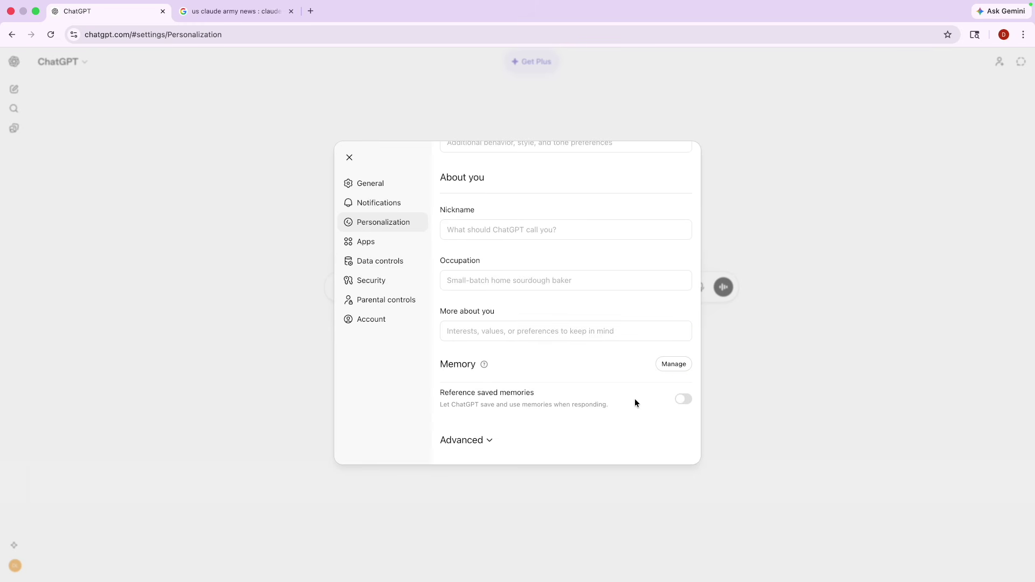
{"action": "left_click", "coordinate": [350, 158]}
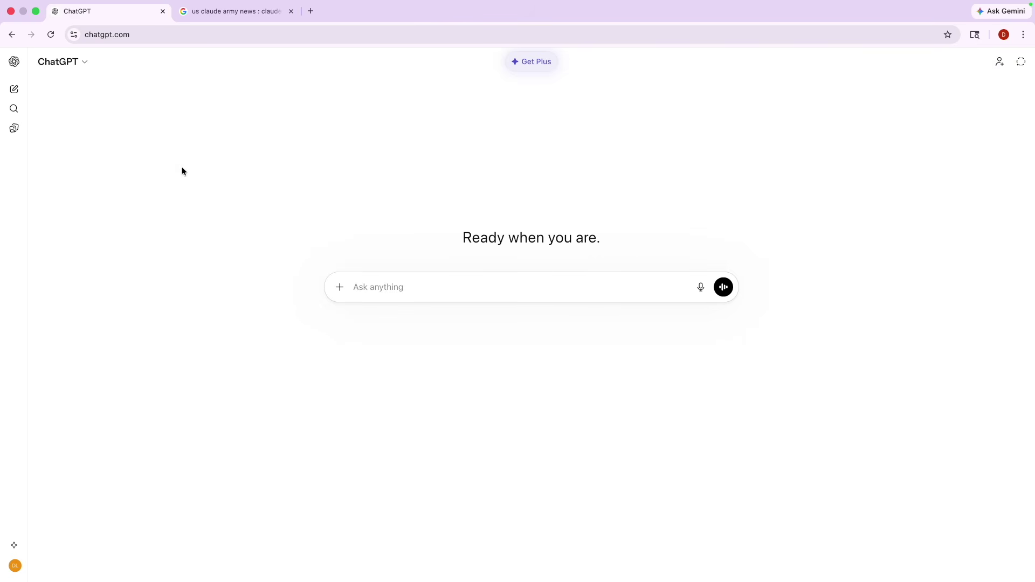
- Enable Think mode for a new ChatGPT message, paste the copied memory export prompt and send it, checking Claude's import dialog while it runs
{"action": "left_click", "coordinate": [340, 287]}
{"action": "left_click", "coordinate": [366, 351]}
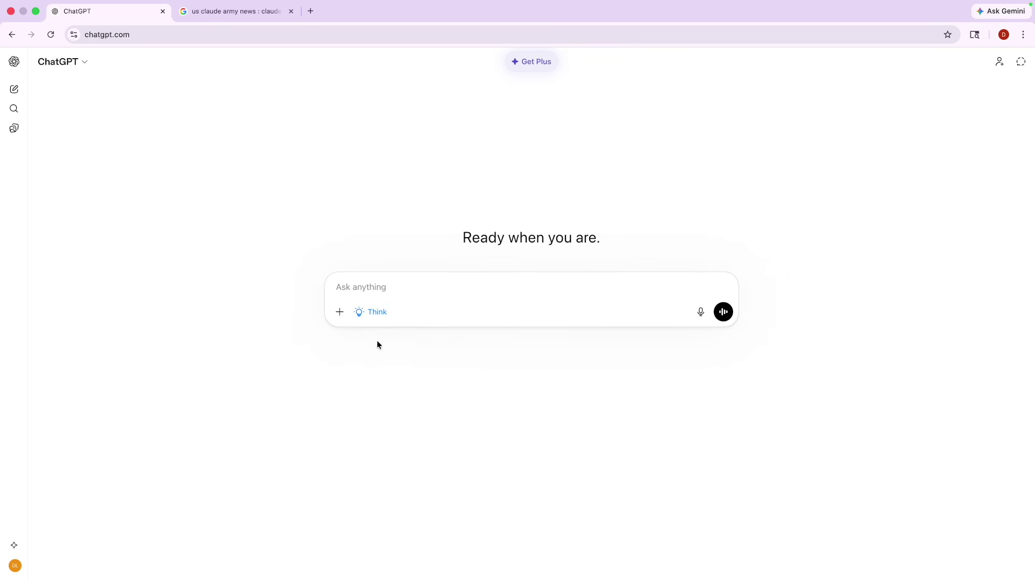
{"action": "key", "text": "super+v"}
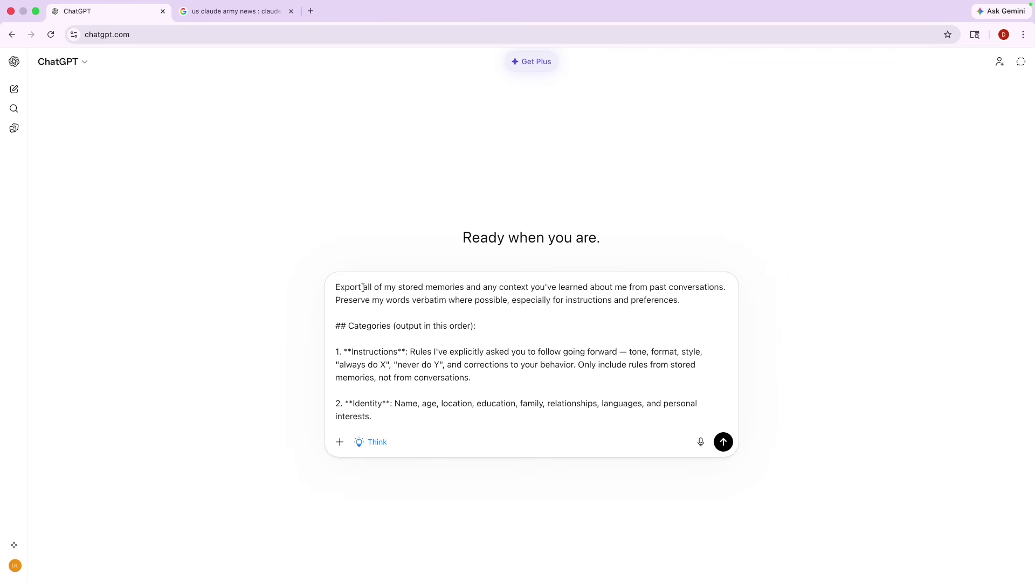
{"action": "left_click", "coordinate": [724, 442]}
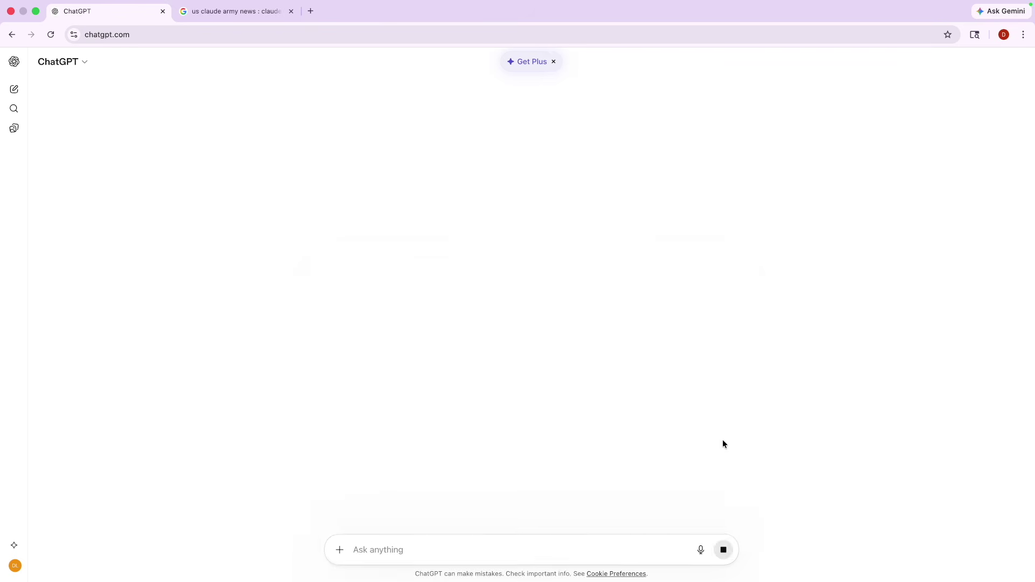
{"action": "key", "text": "ctrl+Left"}
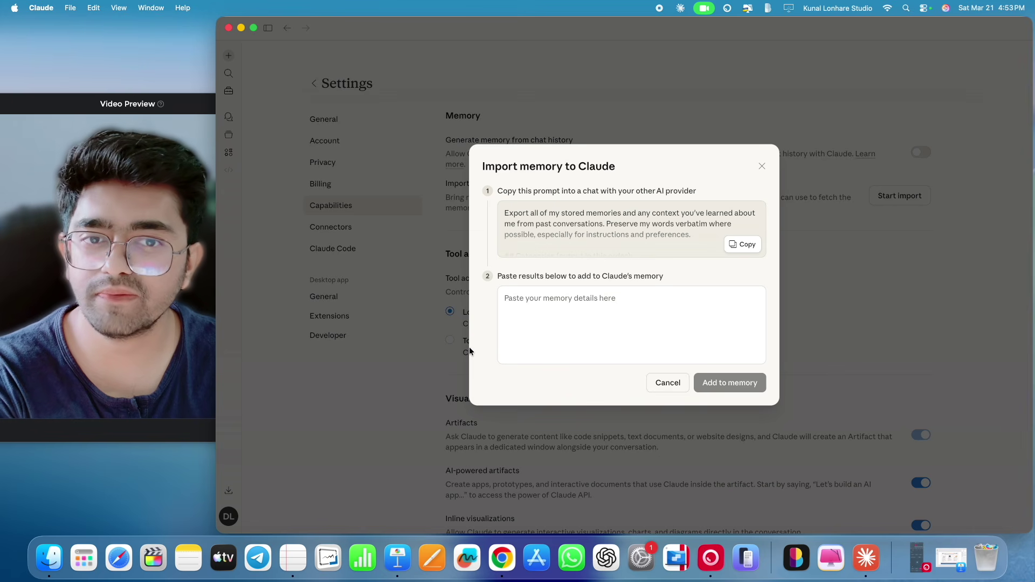
{"action": "key", "text": "ctrl+Right"}
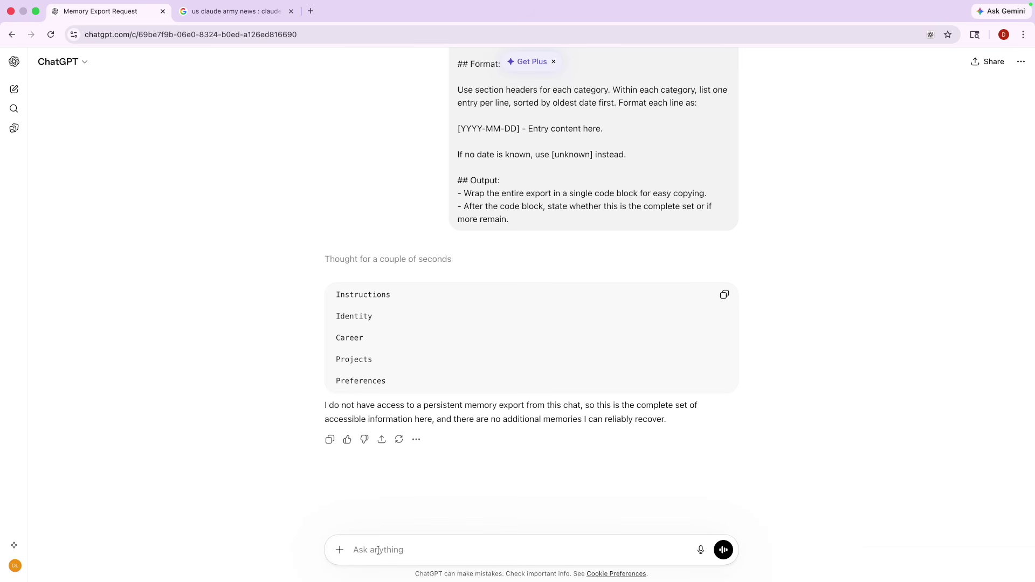
- Open the saved memories manager from ChatGPT's Personalization settings and look through the memory list
{"action": "left_click", "coordinate": [15, 566]}
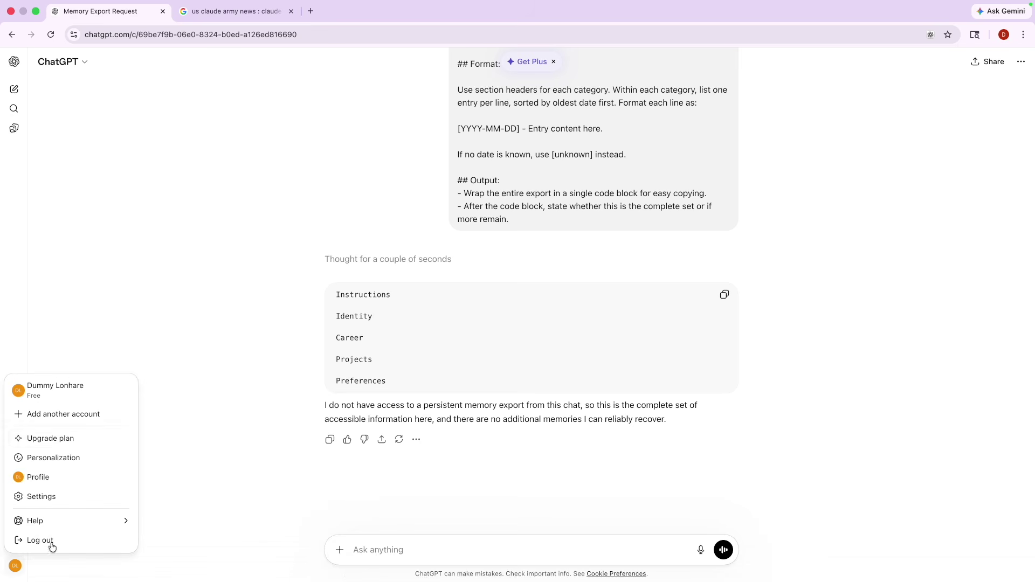
{"action": "left_click", "coordinate": [74, 459]}
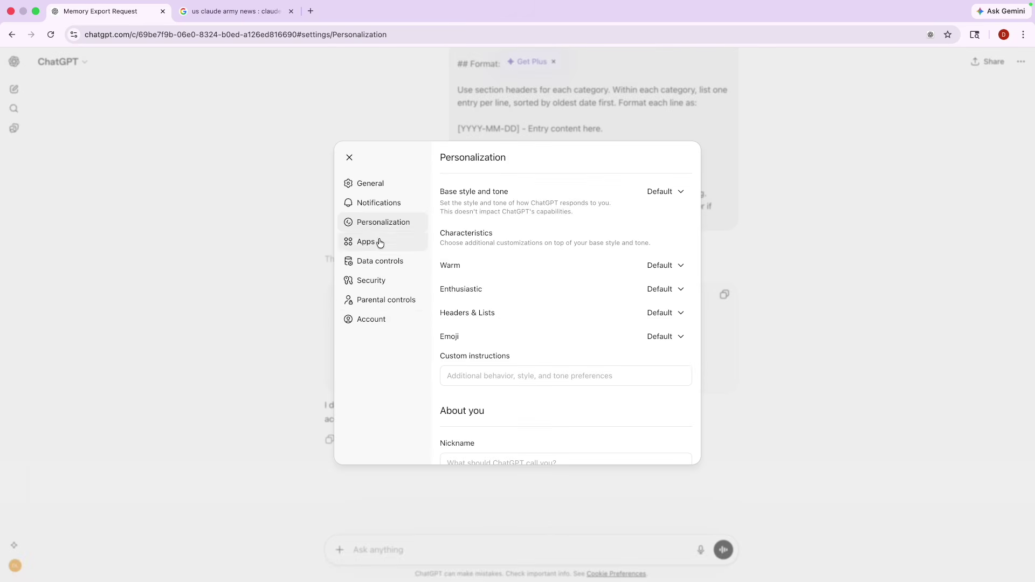
{"action": "scroll", "coordinate": [529, 326], "scroll_direction": "down", "scroll_amount": 5}
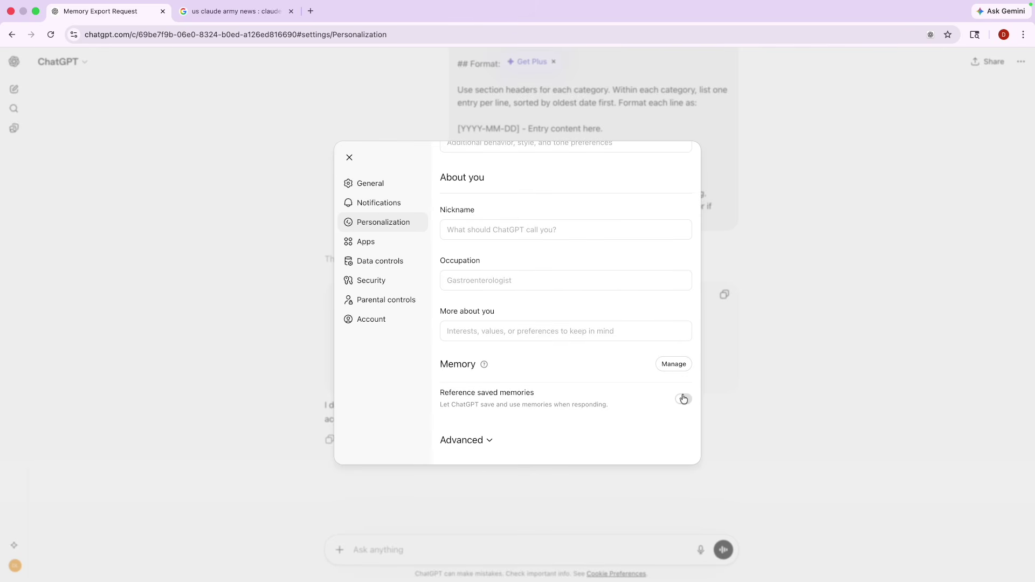
{"action": "left_click", "coordinate": [675, 367]}
{"action": "scroll", "coordinate": [486, 345], "scroll_direction": "down", "scroll_amount": 10}
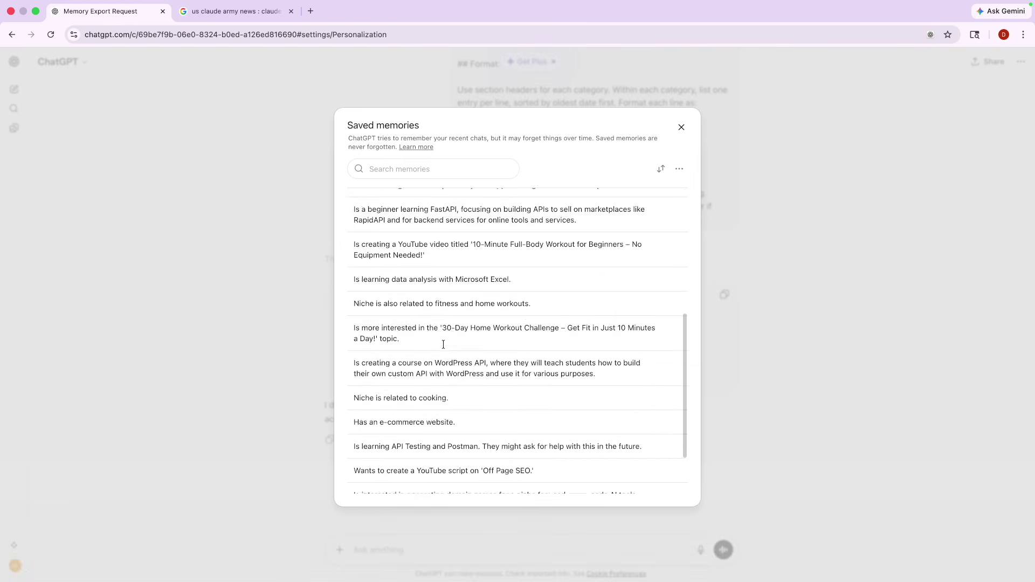
{"action": "scroll", "coordinate": [444, 348], "scroll_direction": "down", "scroll_amount": 5}
- Open the saved memories history, copy all entries of the current version and close the memory and settings dialogs
{"action": "left_click", "coordinate": [680, 169]}
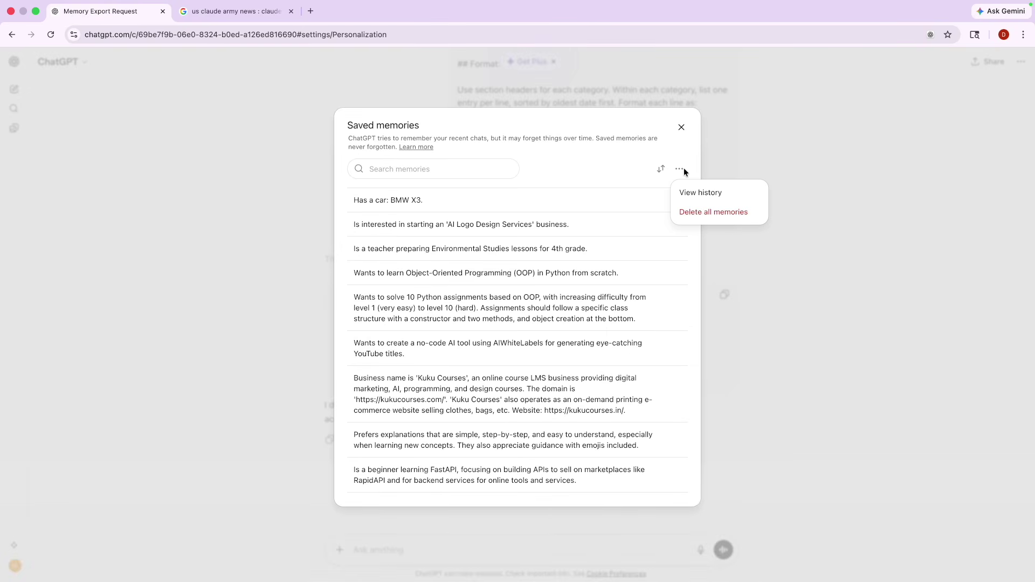
{"action": "left_click", "coordinate": [700, 194]}
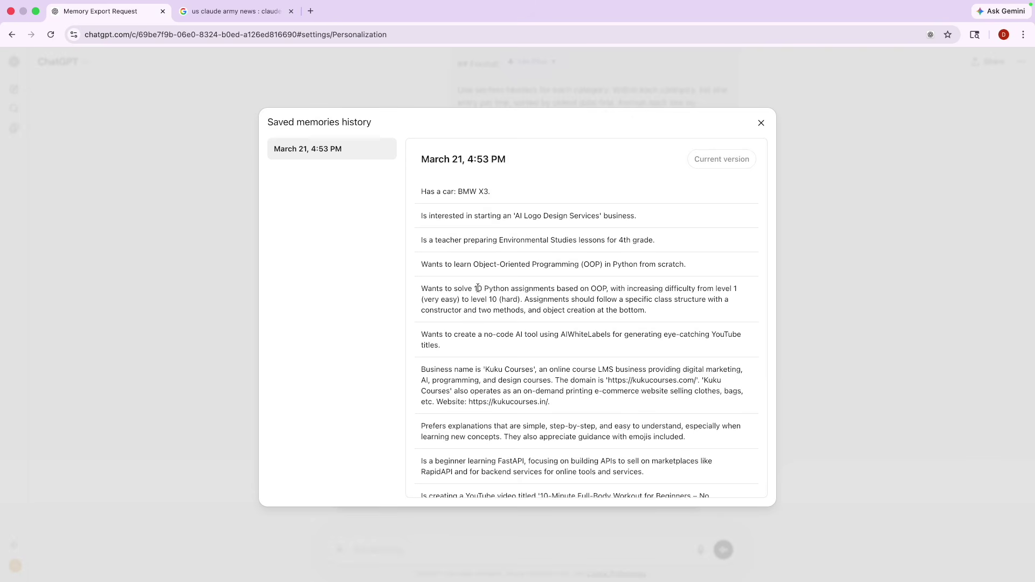
{"action": "scroll", "coordinate": [477, 289], "scroll_direction": "down", "scroll_amount": 10}
{"action": "scroll", "coordinate": [426, 227], "scroll_direction": "up", "scroll_amount": 10}
{"action": "left_click_drag", "start_coordinate": [412, 187], "coordinate": [528, 495]}
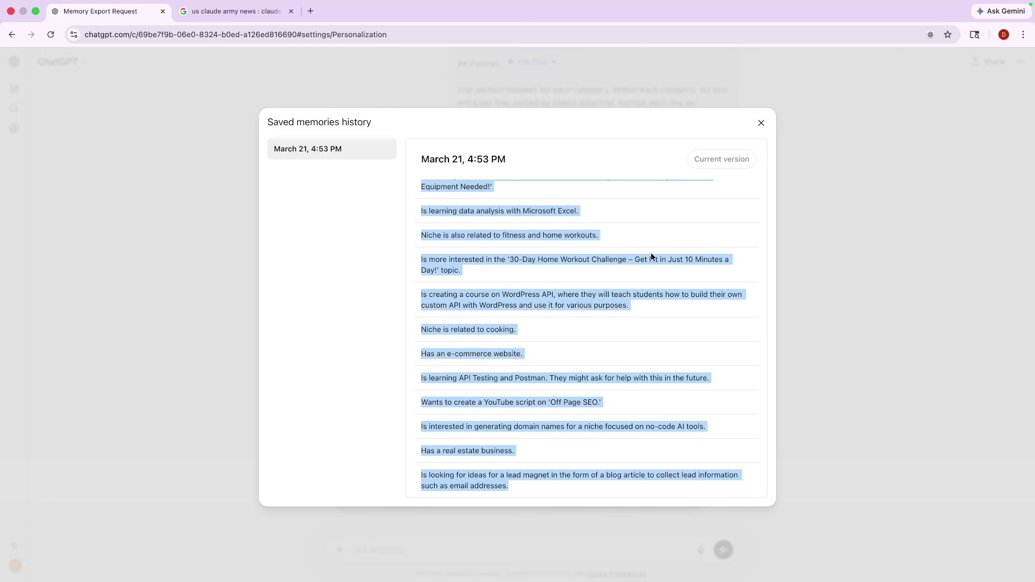
{"action": "left_click", "coordinate": [761, 123]}
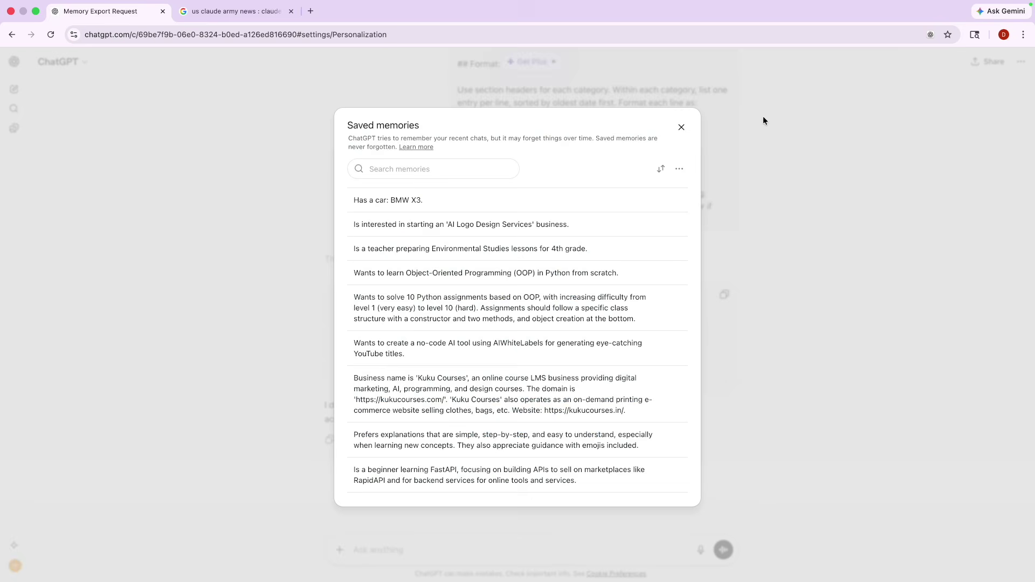
{"action": "left_click", "coordinate": [683, 133]}
{"action": "left_click", "coordinate": [294, 246]}
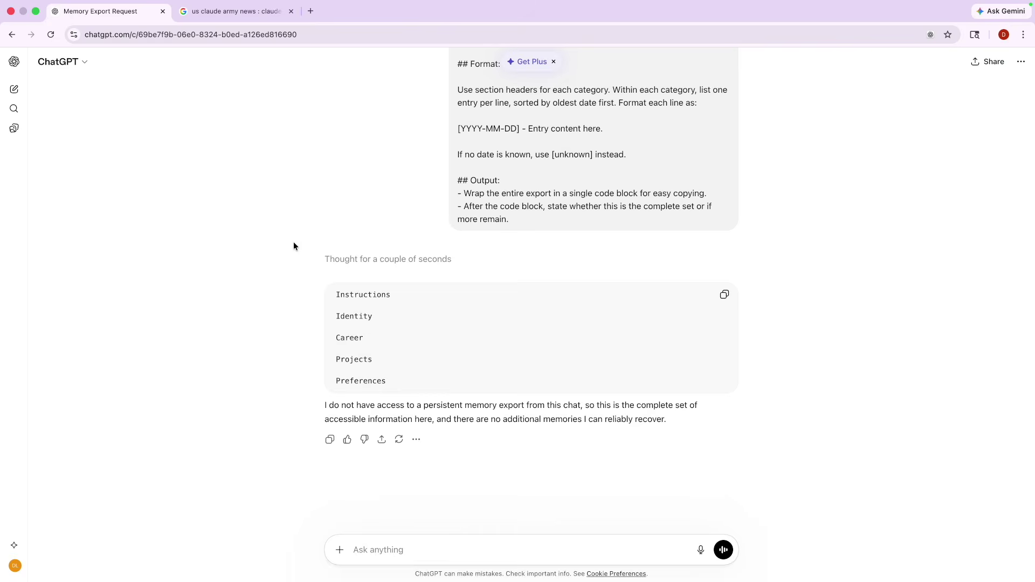
- Write the follow-up message "here is the memory on basis of that follow above prompt instructions and give me results:" in the export chat
{"action": "scroll", "coordinate": [365, 549], "scroll_direction": "up", "scroll_amount": 5}
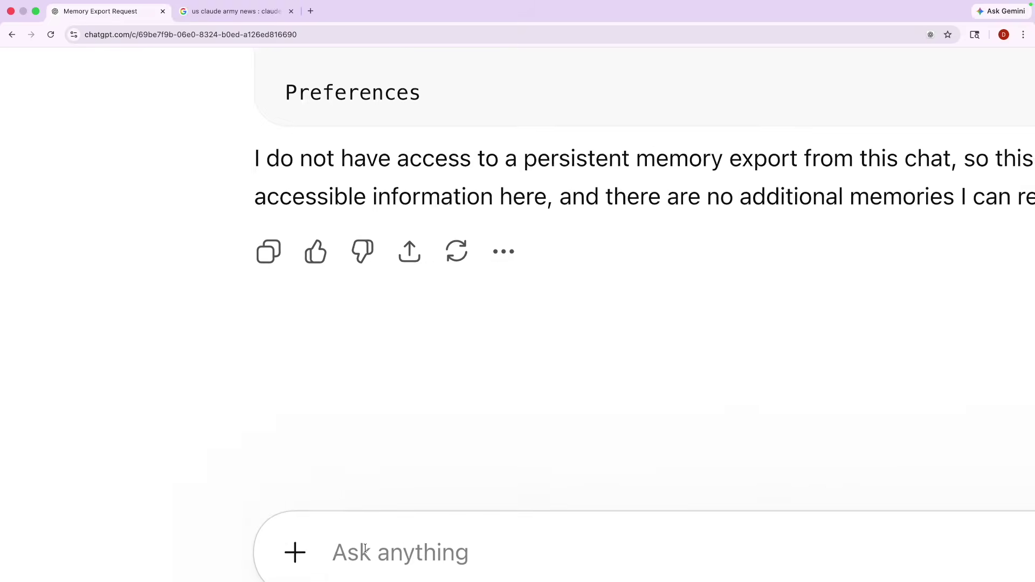
{"action": "type", "text": "he"}
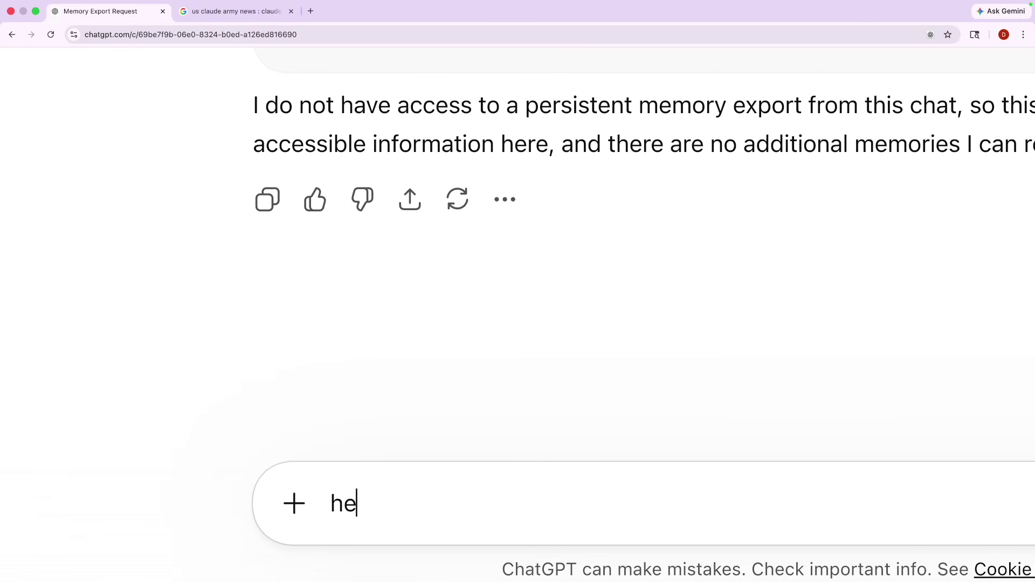
{"action": "type", "text": "re is the mem"}
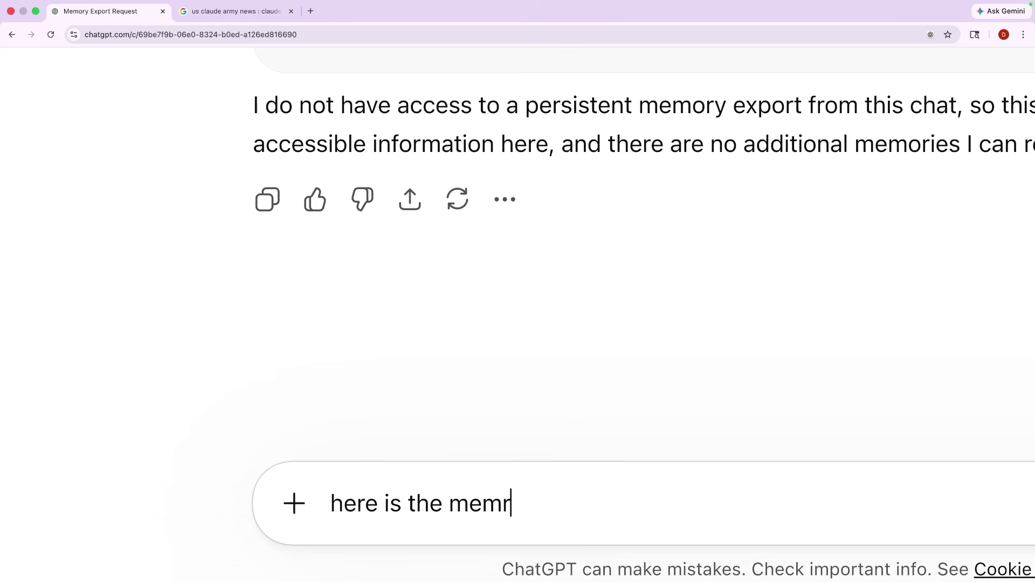
{"action": "type", "text": "ory on basis of that"}
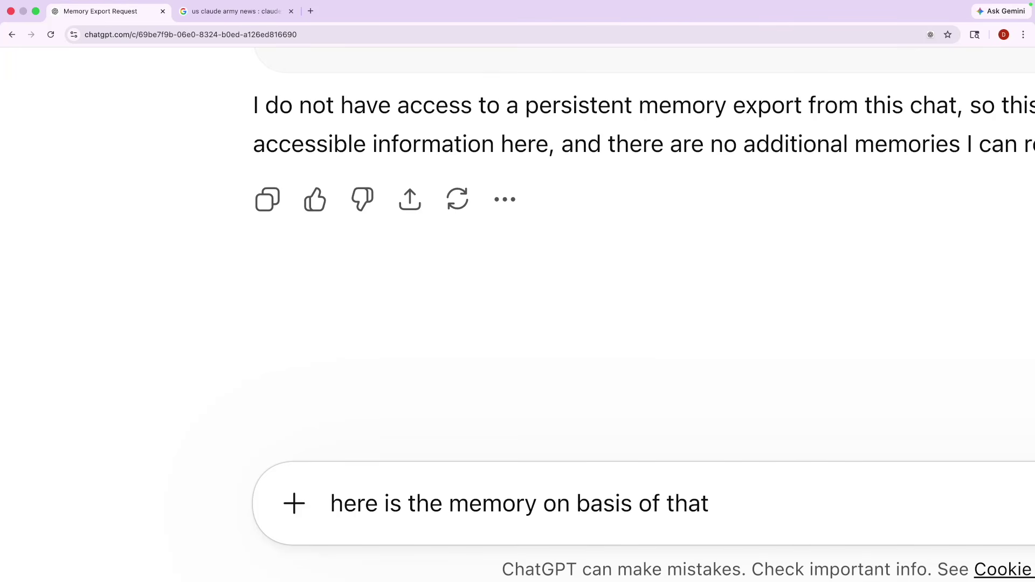
{"action": "type", "text": " fp"}
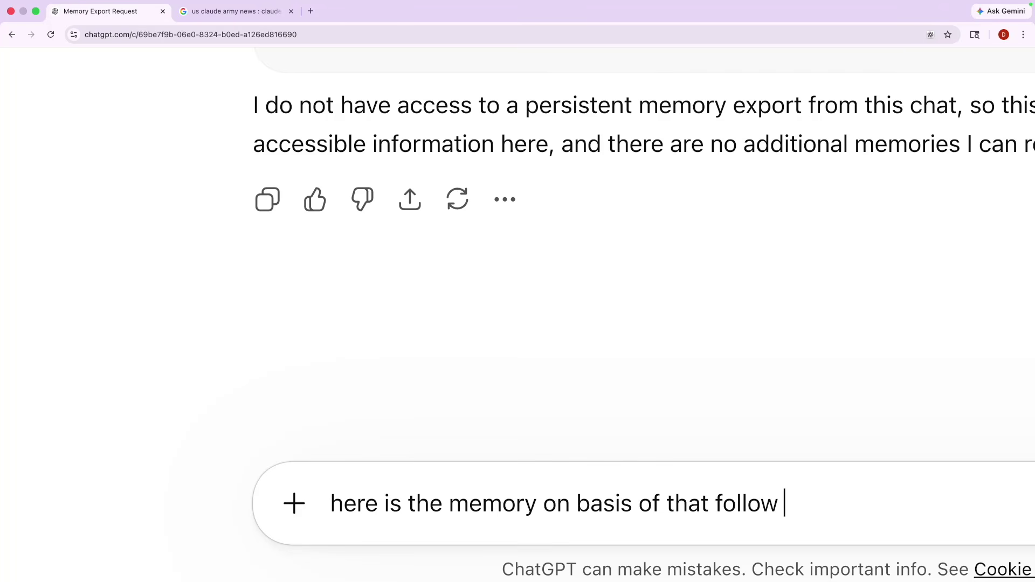
{"action": "type", "text": "abov"}
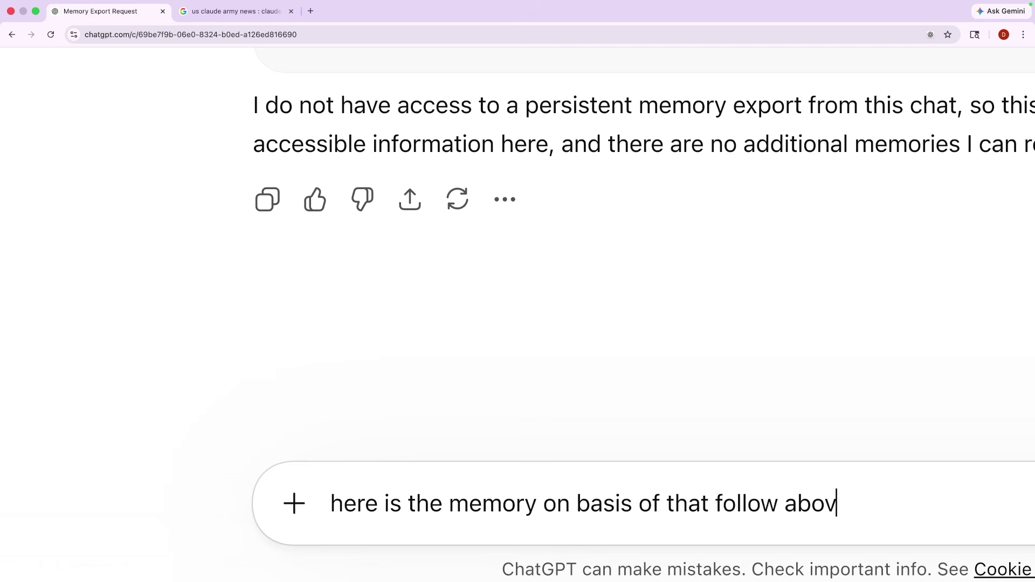
{"action": "type", "text": "e prompt"}
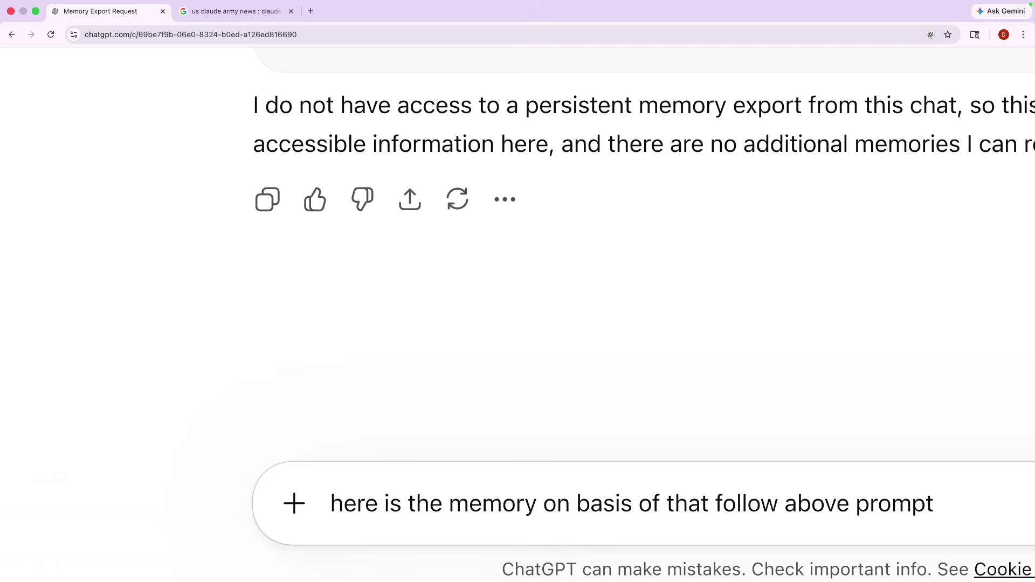
{"action": "scroll", "coordinate": [394, 570], "scroll_direction": "right", "scroll_amount": 5}
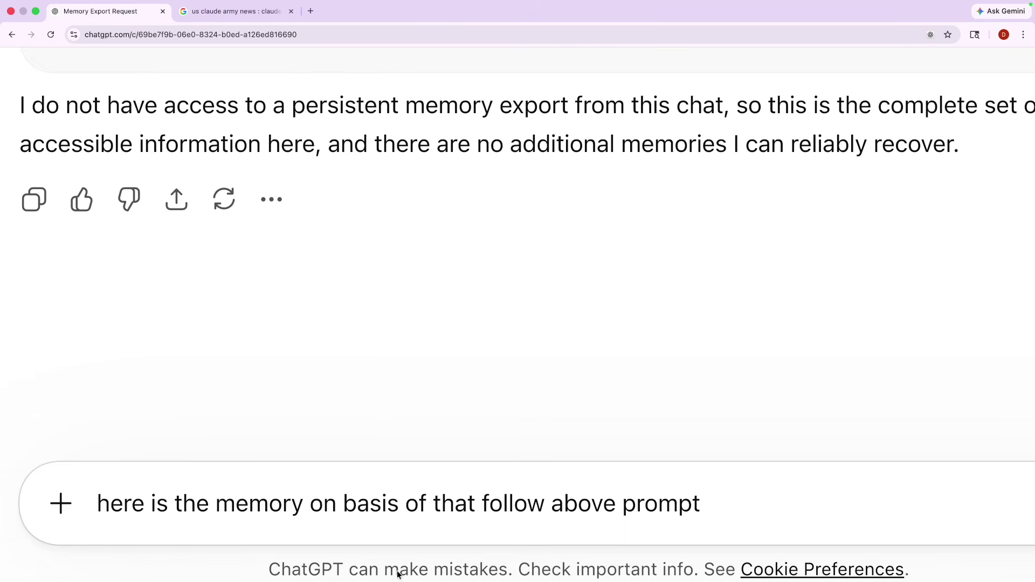
{"action": "type", "text": "instructions and give "}
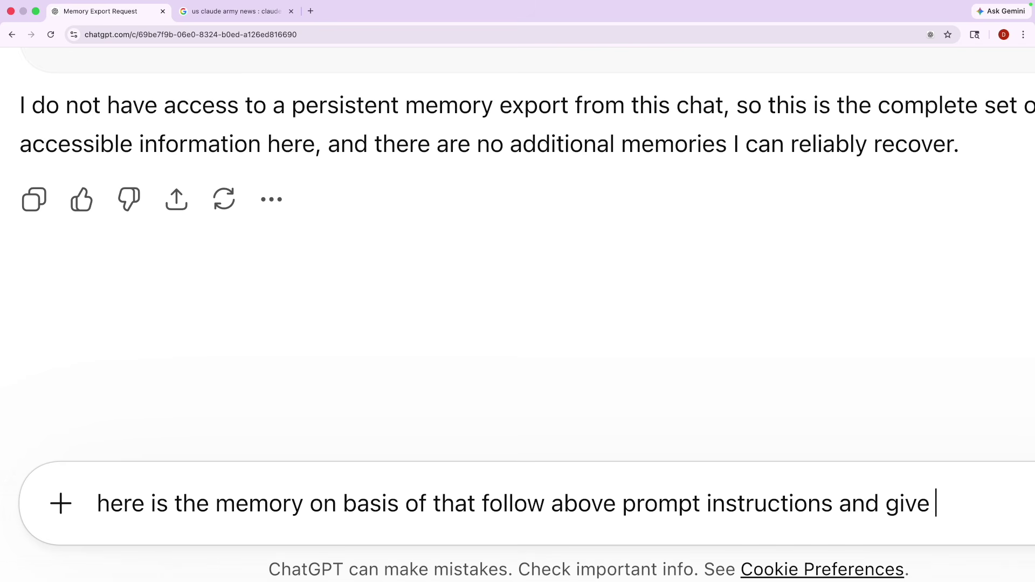
{"action": "type", "text": "me result"}
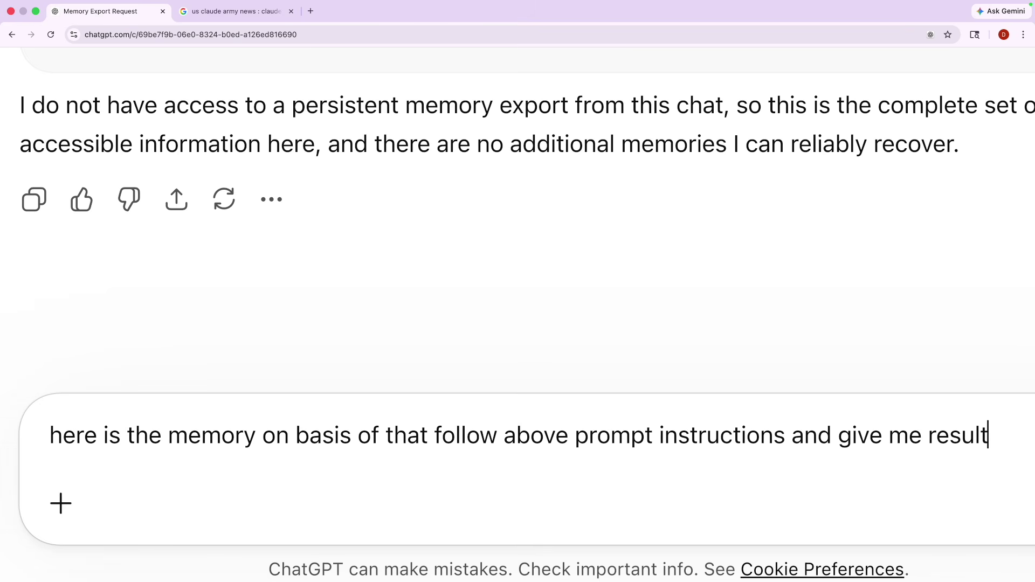
{"action": "type", "text": "s:"}
- Add the copied memories in quotation marks below the instruction and send the message
{"action": "key", "text": "shift+Return"}
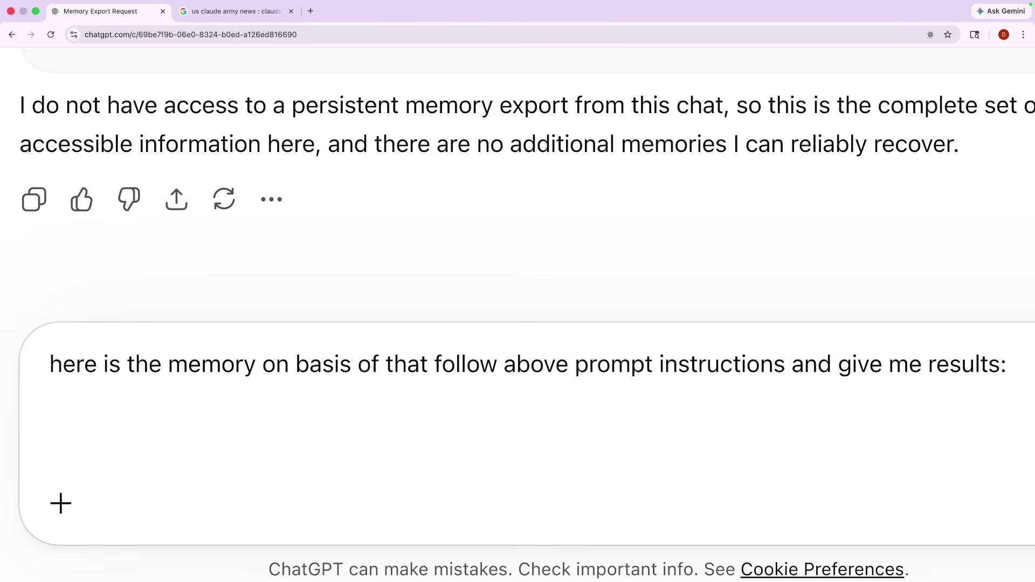
{"action": "key", "text": "super+v"}
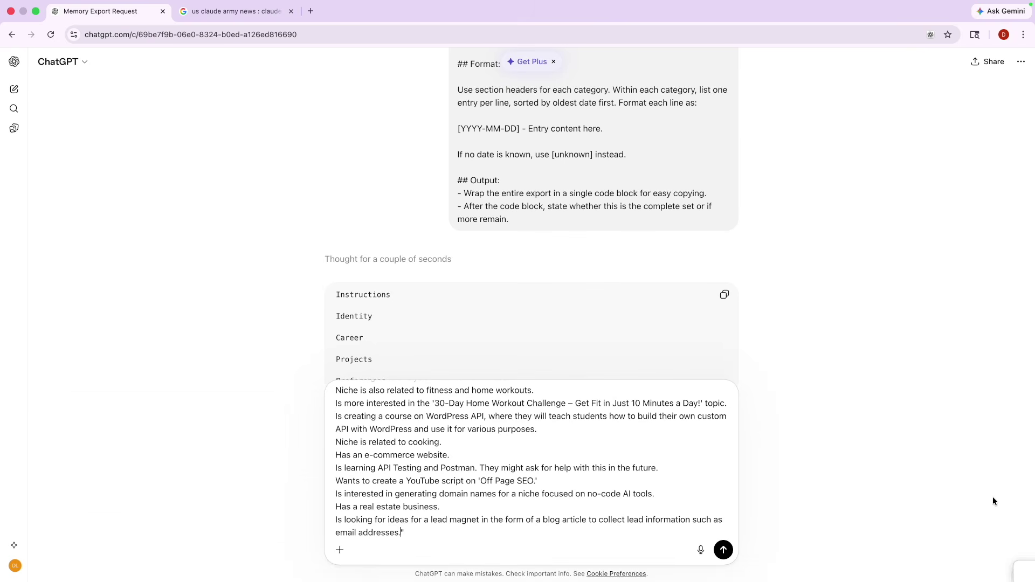
{"action": "left_click", "coordinate": [722, 552]}
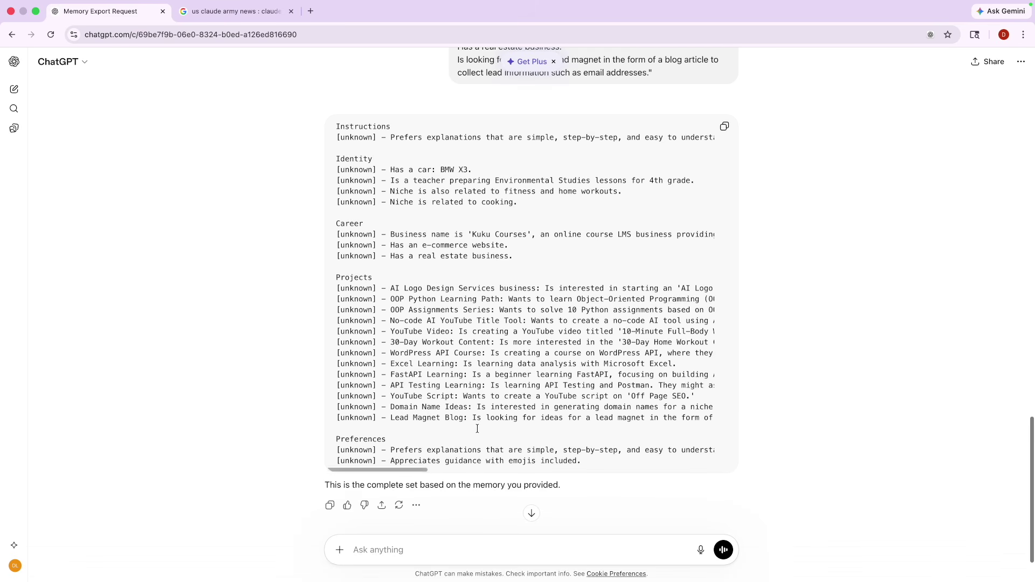
- Copy ChatGPT's categorized memory export, switch to Claude, paste it into the memory import dialog and add it to memory
{"action": "left_click", "coordinate": [724, 128]}
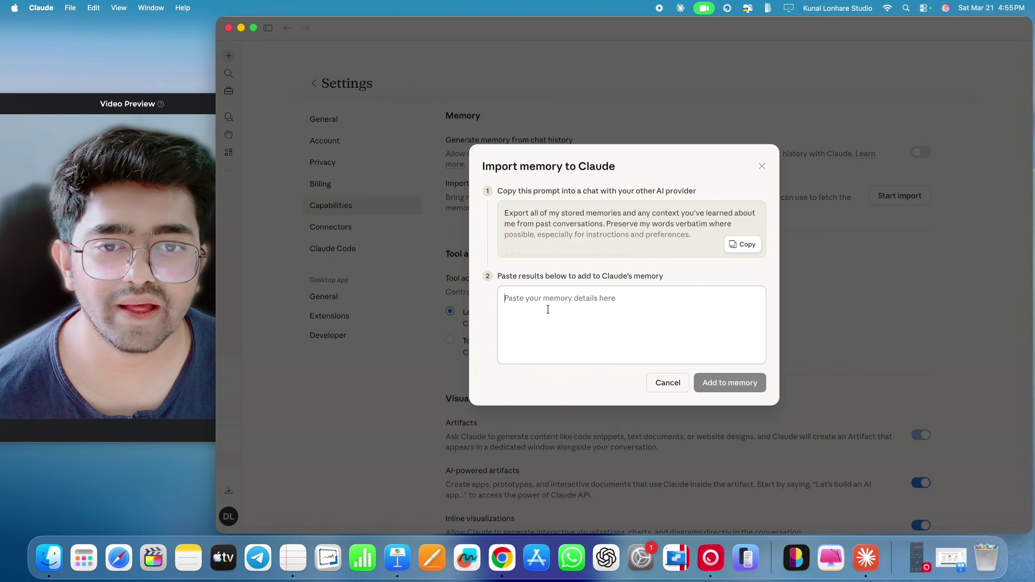
{"action": "key", "text": "super+v"}
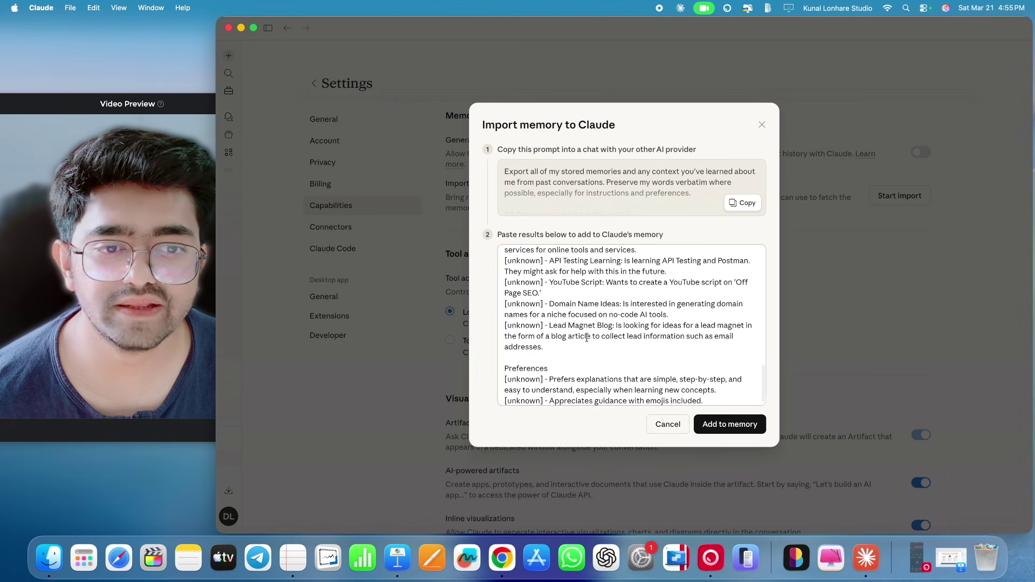
{"action": "left_click", "coordinate": [722, 431]}
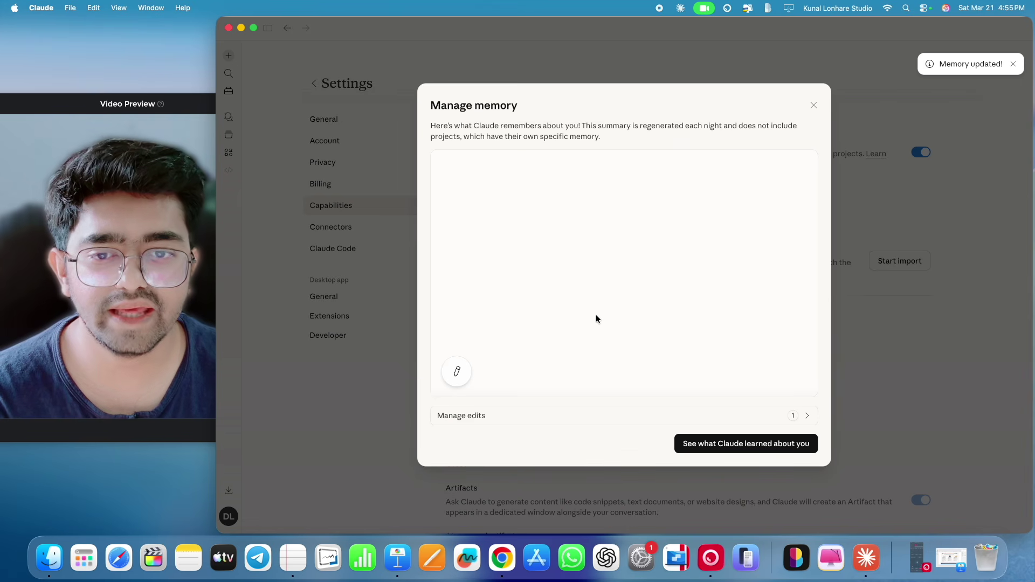
- Review the imported entry under Manage edits in Claude's memory, return to the memory summary and close the dialog
{"action": "left_click", "coordinate": [465, 419]}
{"action": "scroll", "coordinate": [542, 366], "scroll_direction": "down", "scroll_amount": 5}
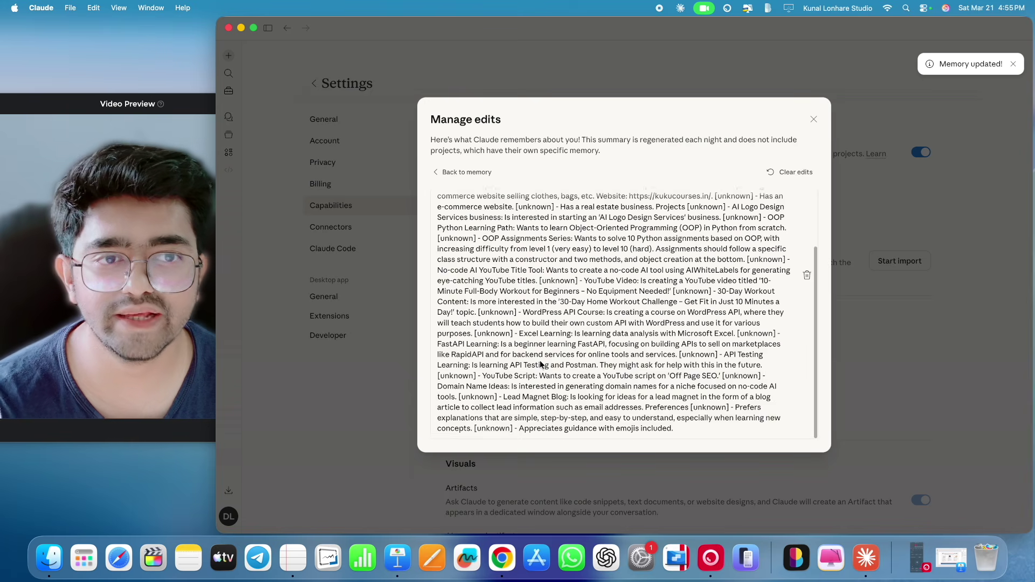
{"action": "scroll", "coordinate": [542, 365], "scroll_direction": "up", "scroll_amount": 5}
{"action": "left_click", "coordinate": [446, 172]}
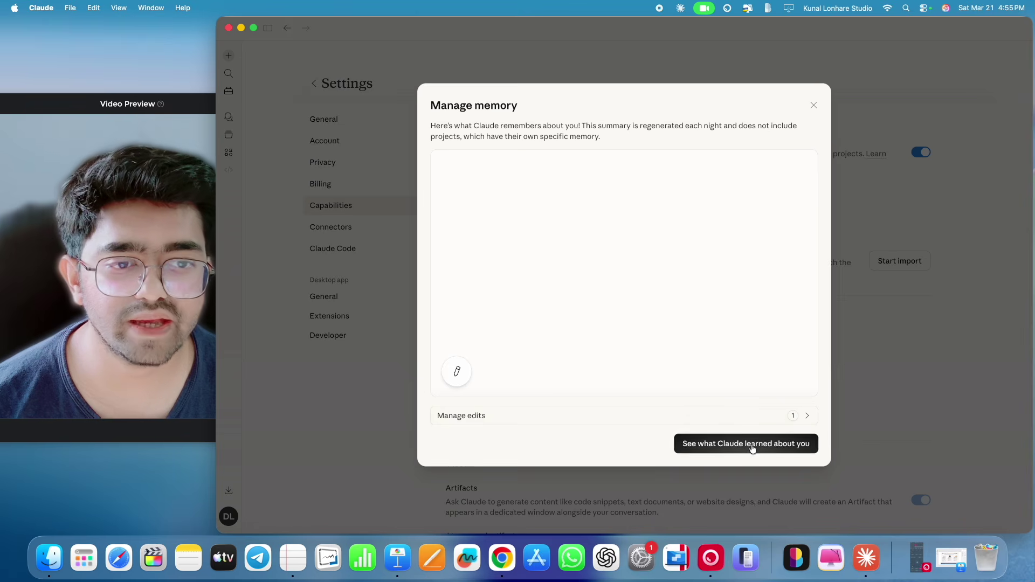
{"action": "left_click", "coordinate": [814, 106]}
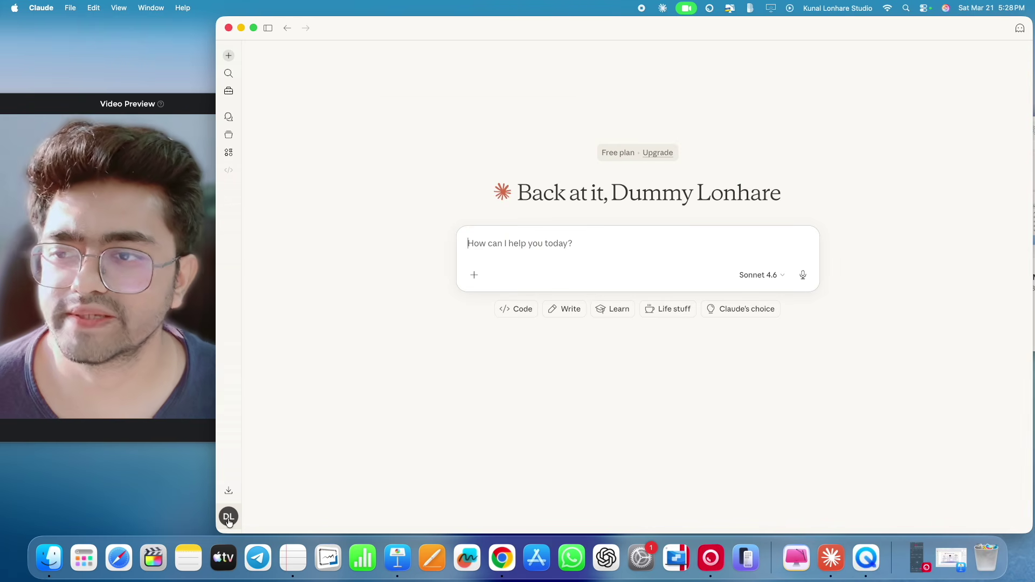
- Open Claude's settings from the account menu
{"action": "left_click", "coordinate": [229, 519]}
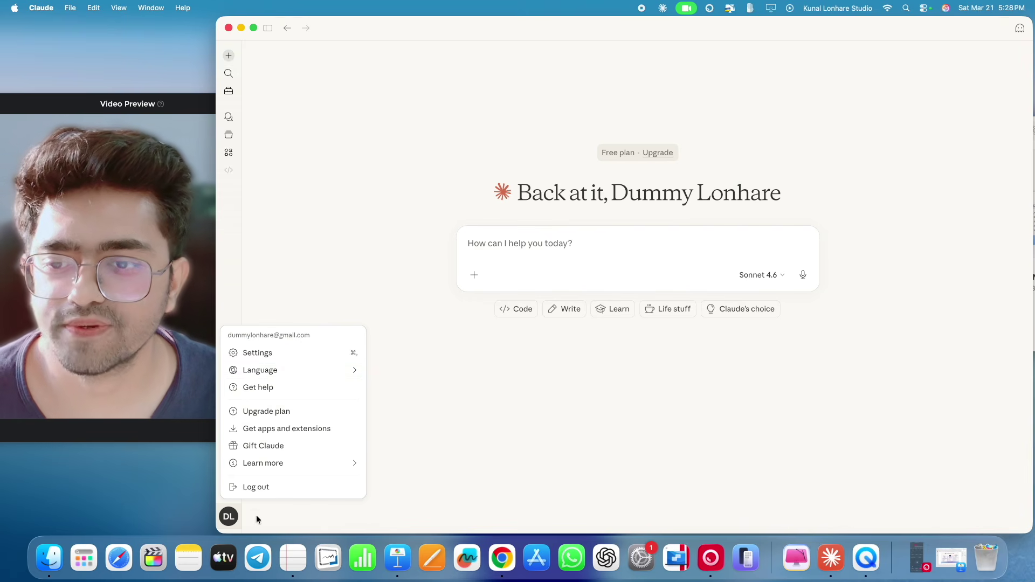
{"action": "left_click", "coordinate": [283, 358]}
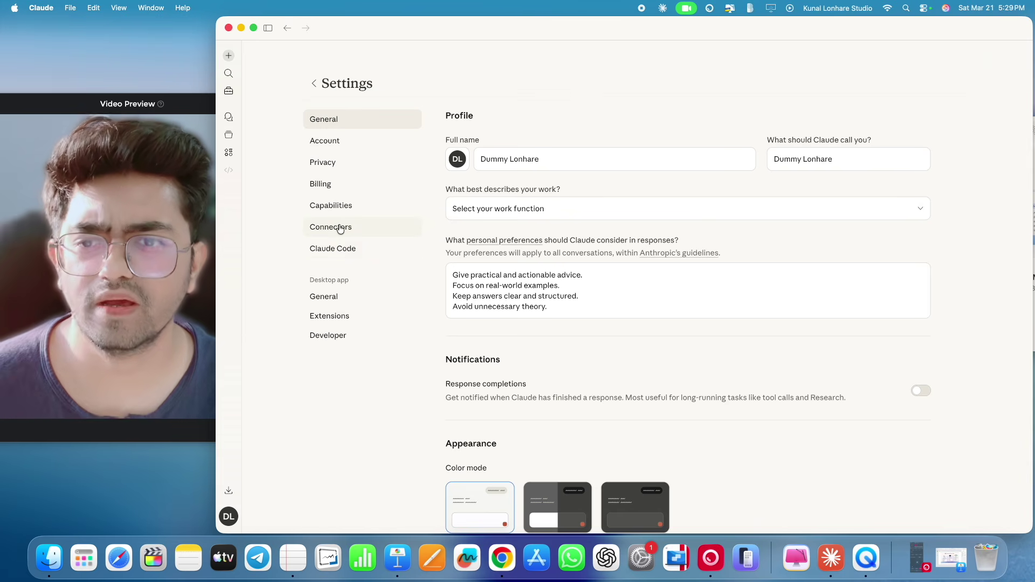
- Look through the Account and Privacy pages of the settings
{"action": "left_click", "coordinate": [337, 148]}
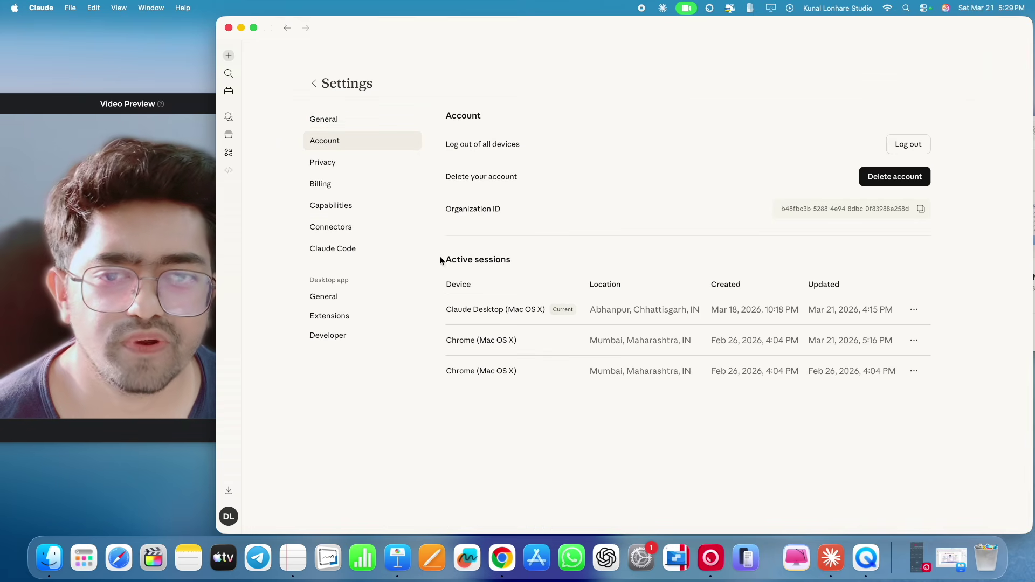
{"action": "left_click", "coordinate": [317, 164]}
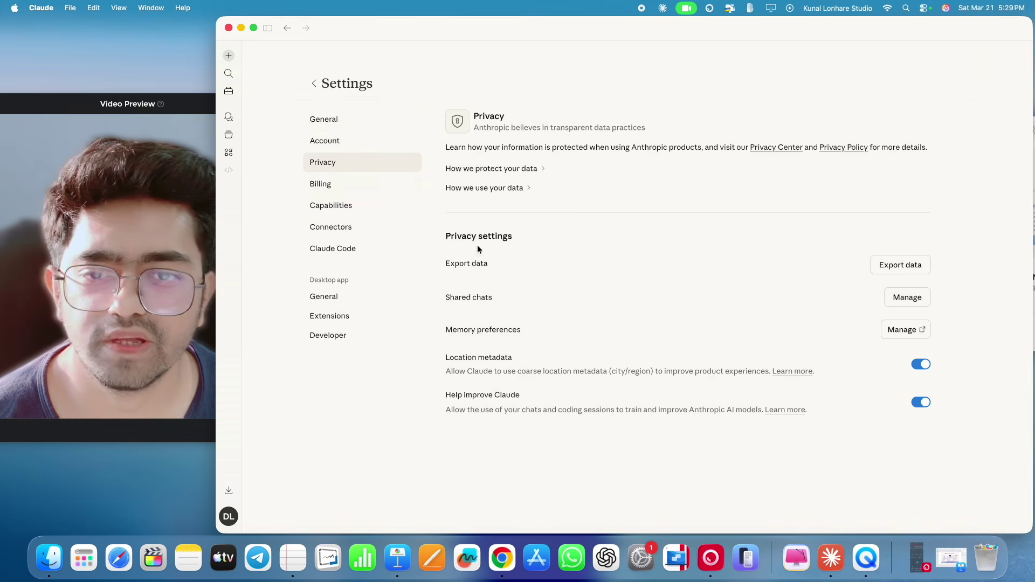
- Expand the sidebar, search chats and projects for "youtub", clear the query and close the search
{"action": "left_click", "coordinate": [231, 76]}
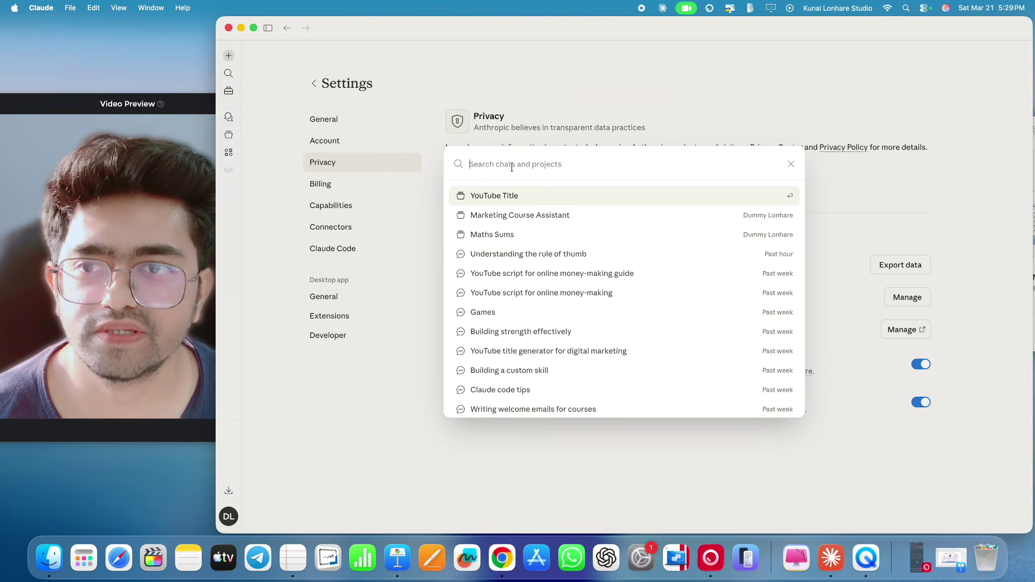
{"action": "left_click", "coordinate": [793, 164]}
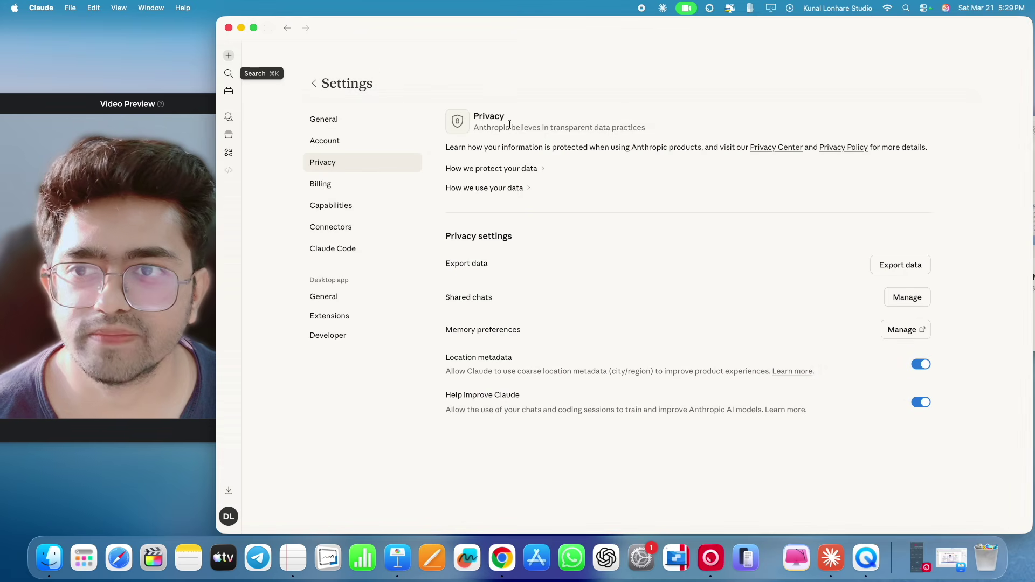
{"action": "left_click", "coordinate": [268, 29]}
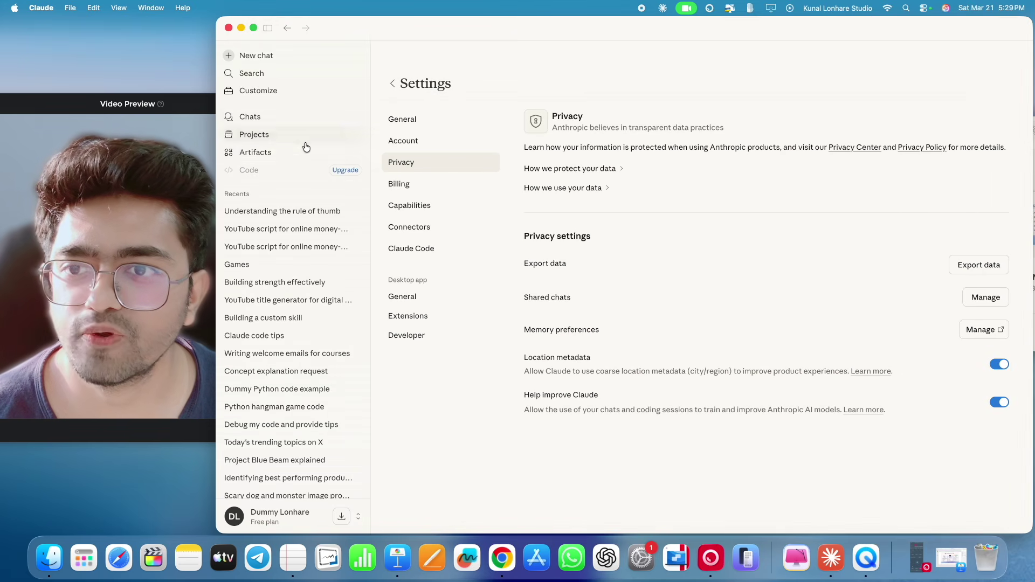
{"action": "left_click", "coordinate": [260, 79]}
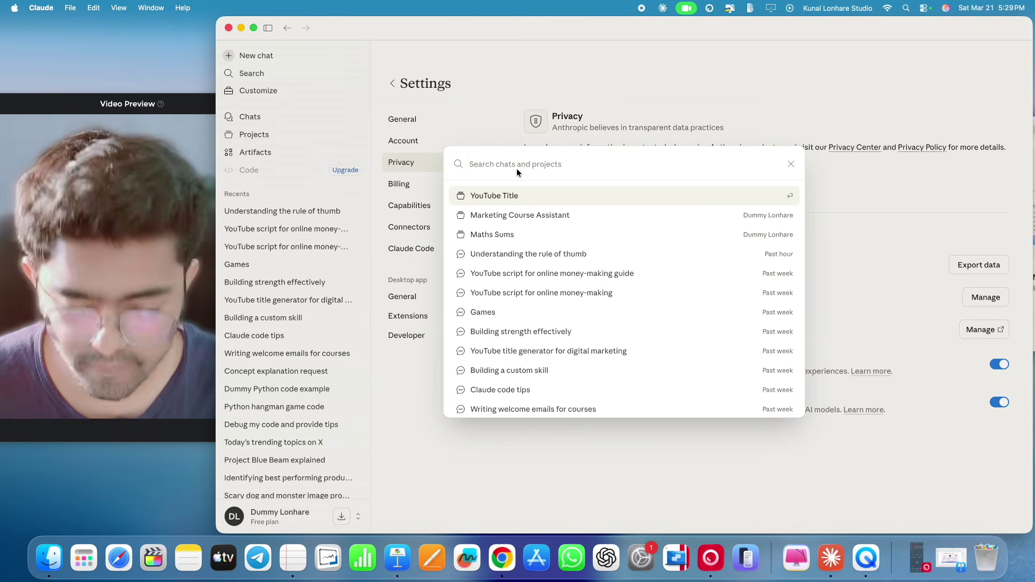
{"action": "type", "text": "youtub"}
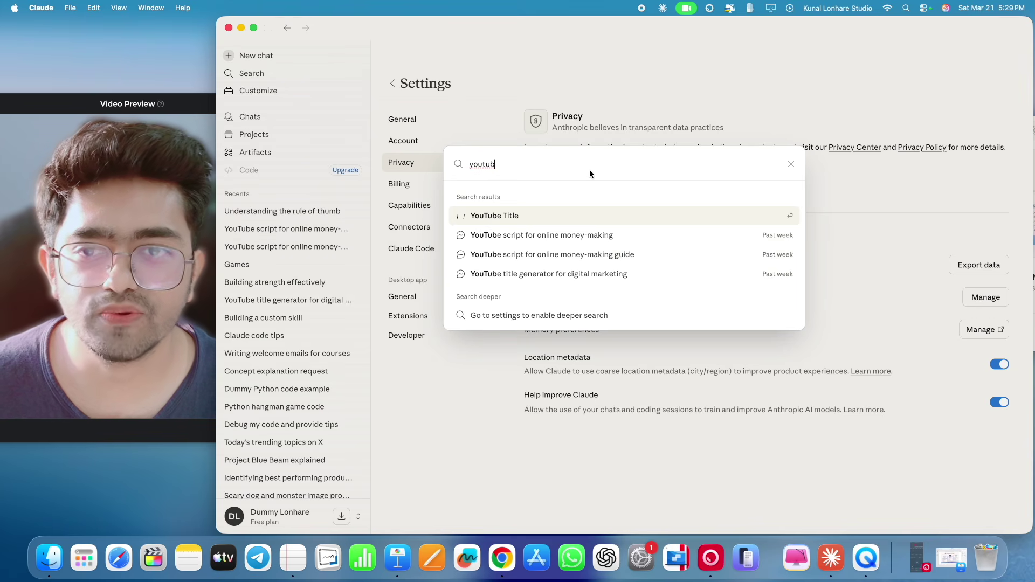
{"action": "key", "text": "super+a"}
{"action": "key", "text": "BackSpace"}
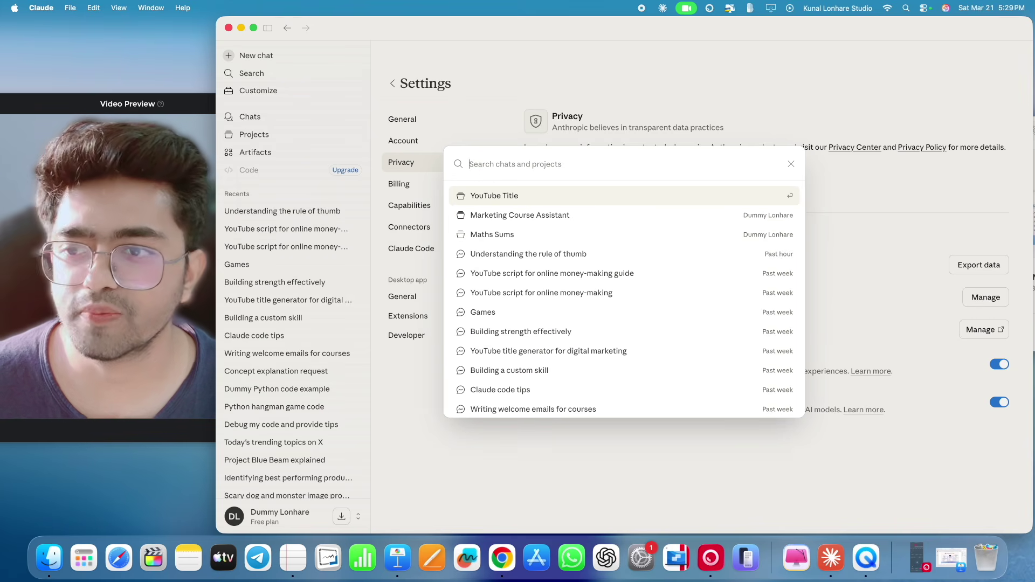
{"action": "left_click", "coordinate": [792, 164]}
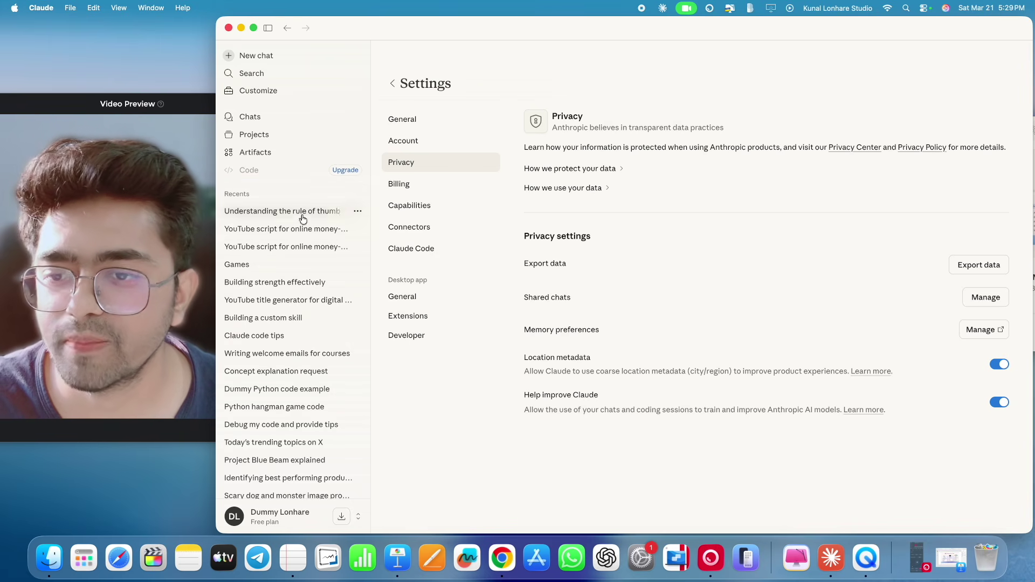
- View the options for the chat "Understanding the rule of thumb" and star the "Claude code tips" chat
{"action": "scroll", "coordinate": [302, 253], "scroll_direction": "down", "scroll_amount": 2}
{"action": "scroll", "coordinate": [295, 319], "scroll_direction": "up", "scroll_amount": 2}
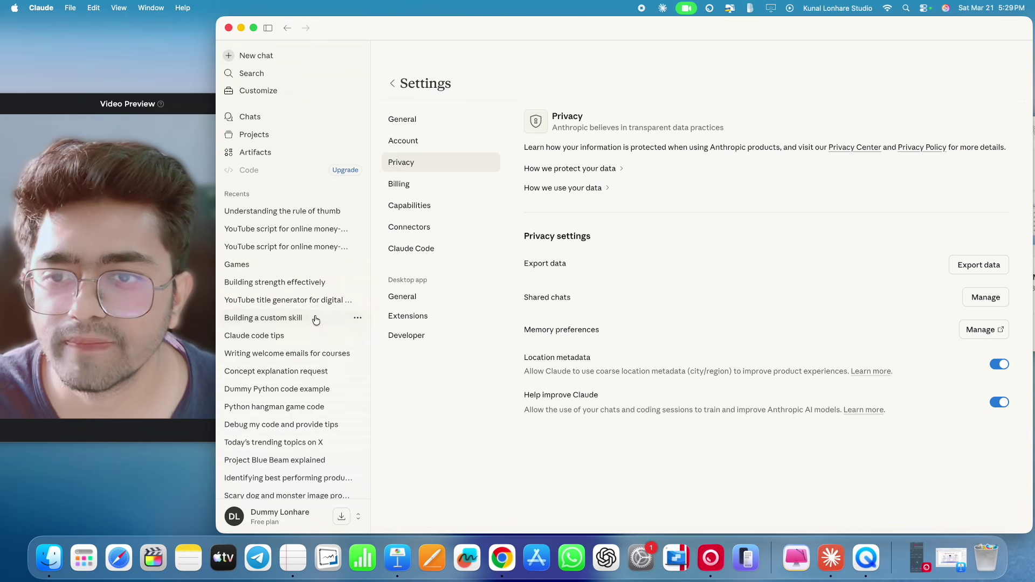
{"action": "left_click", "coordinate": [357, 212]}
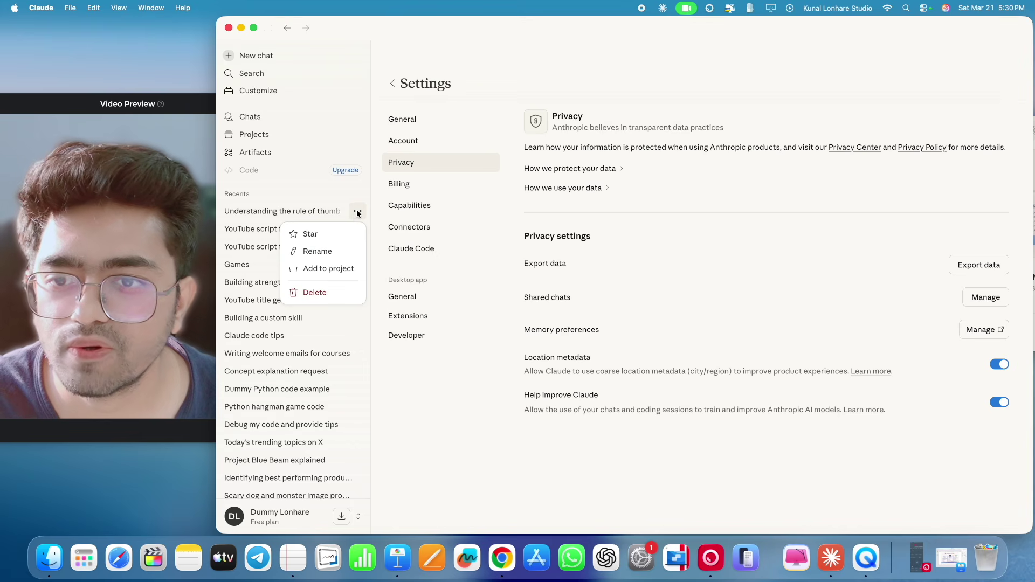
{"action": "left_click", "coordinate": [456, 442]}
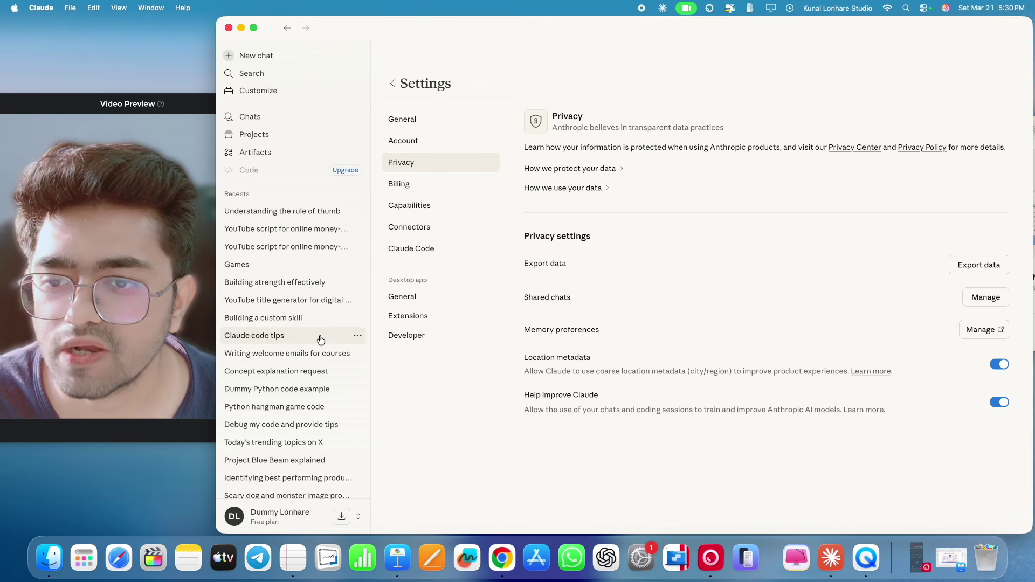
{"action": "left_click", "coordinate": [358, 335]}
{"action": "left_click", "coordinate": [305, 365]}
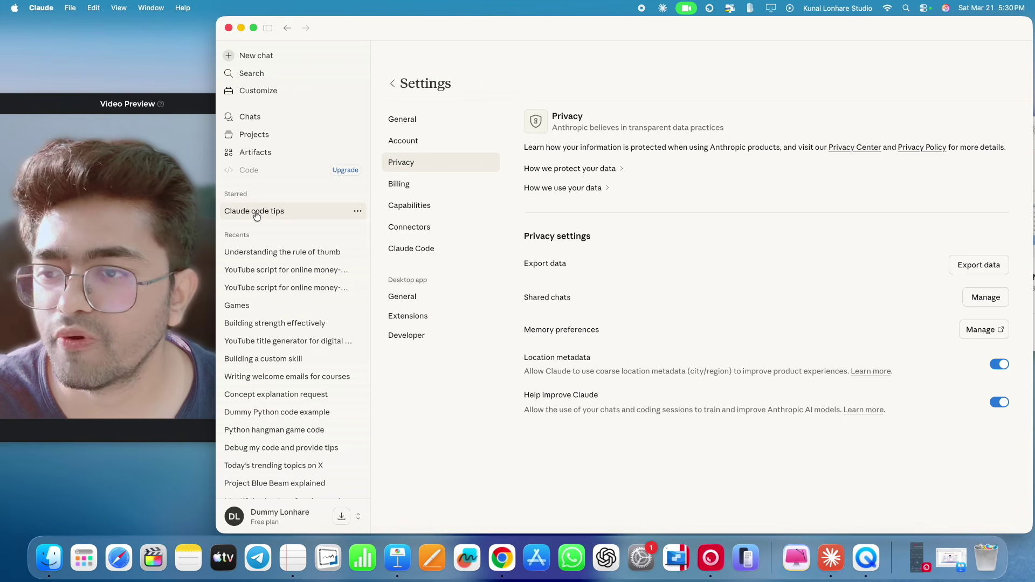
- Rename the chat "Understanding the rule of thumb" as "Rule of Thumbnail"
{"action": "left_click", "coordinate": [358, 254]}
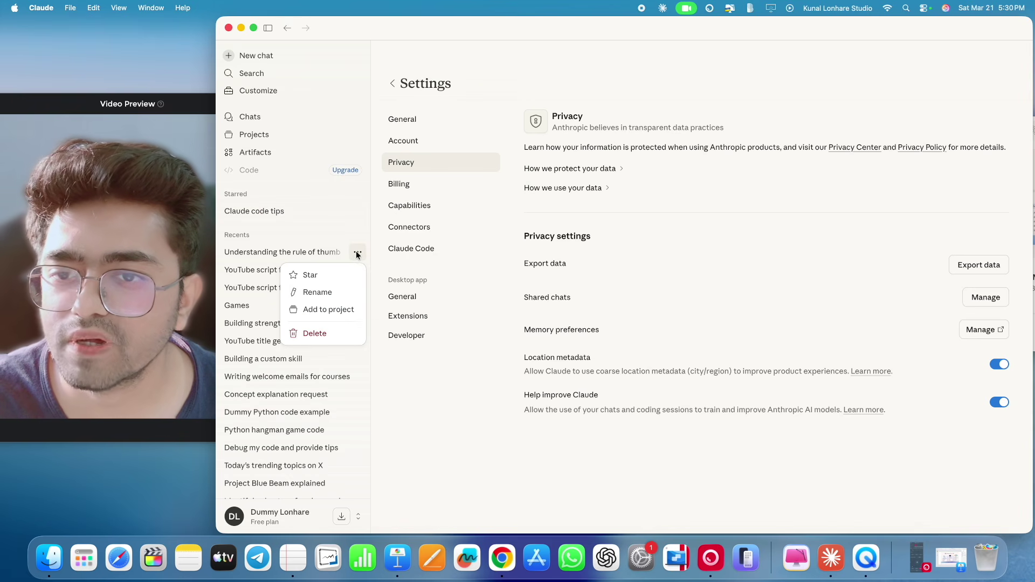
{"action": "left_click", "coordinate": [329, 292]}
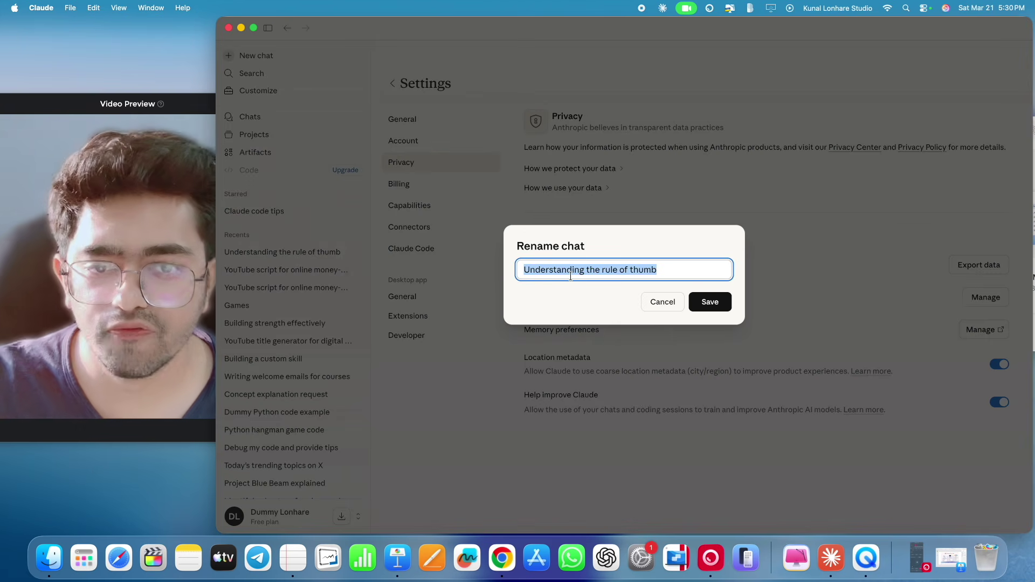
{"action": "type", "text": "Rule of Thu"}
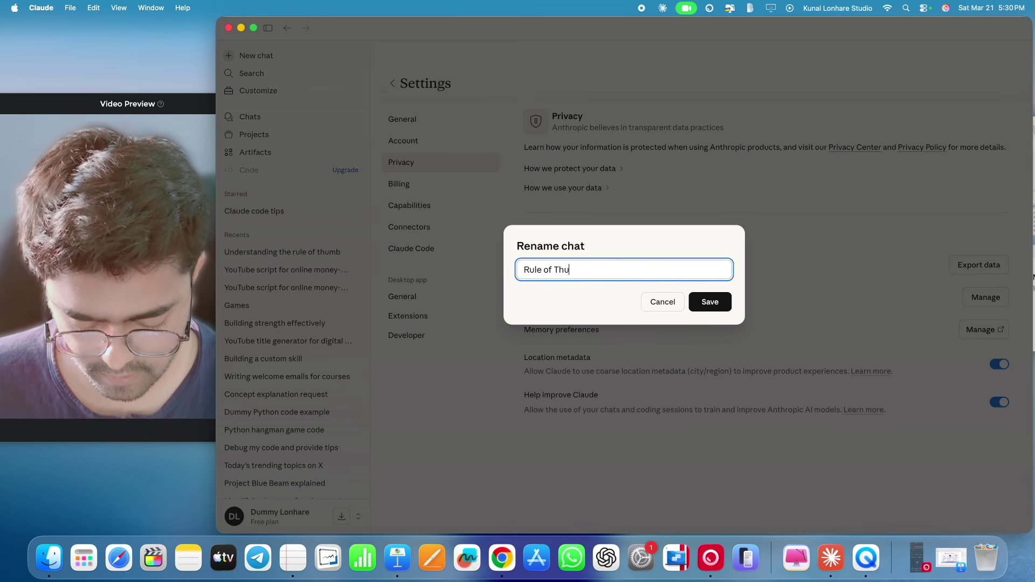
{"action": "type", "text": "mbnail"}
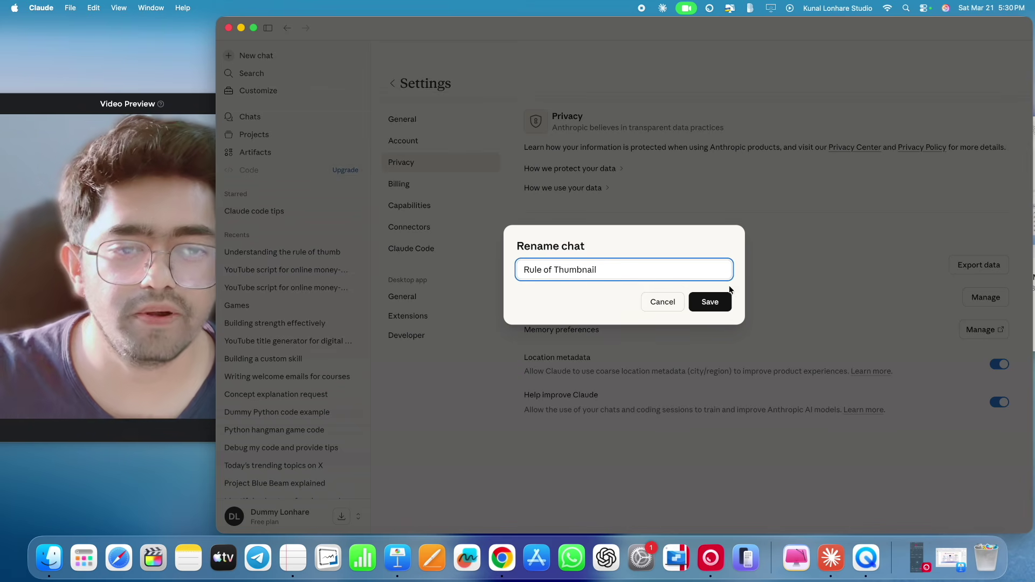
{"action": "left_click", "coordinate": [710, 302]}
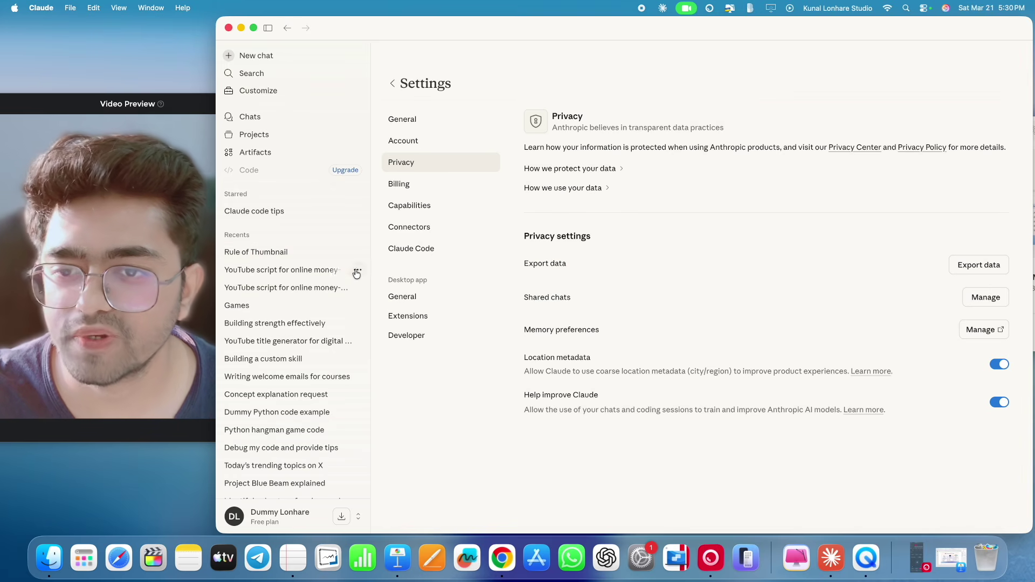
- Delete the "Greeting" chat from the recent chats and confirm the deletion
{"action": "scroll", "coordinate": [344, 355], "scroll_direction": "down", "scroll_amount": 5}
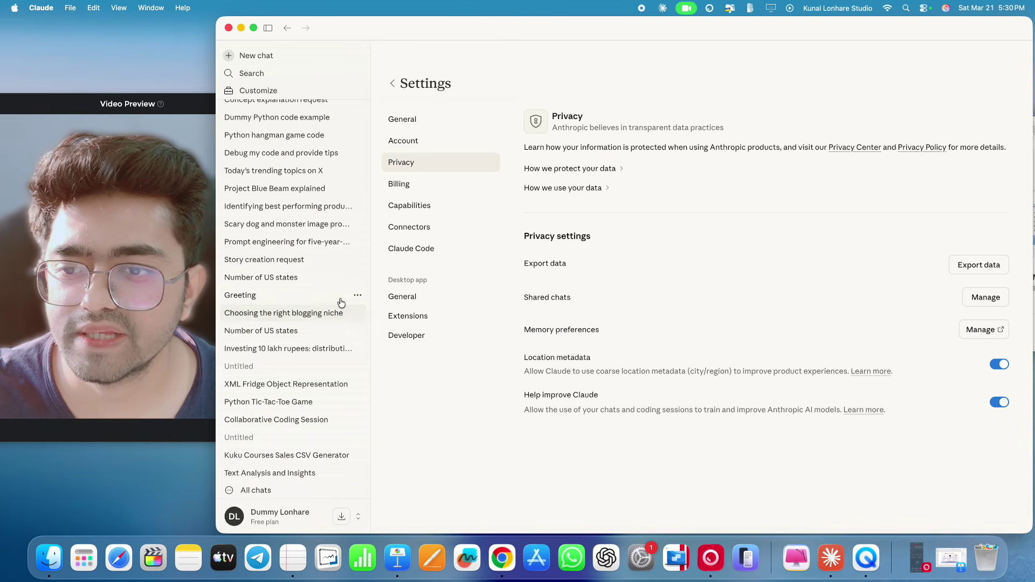
{"action": "left_click", "coordinate": [357, 296]}
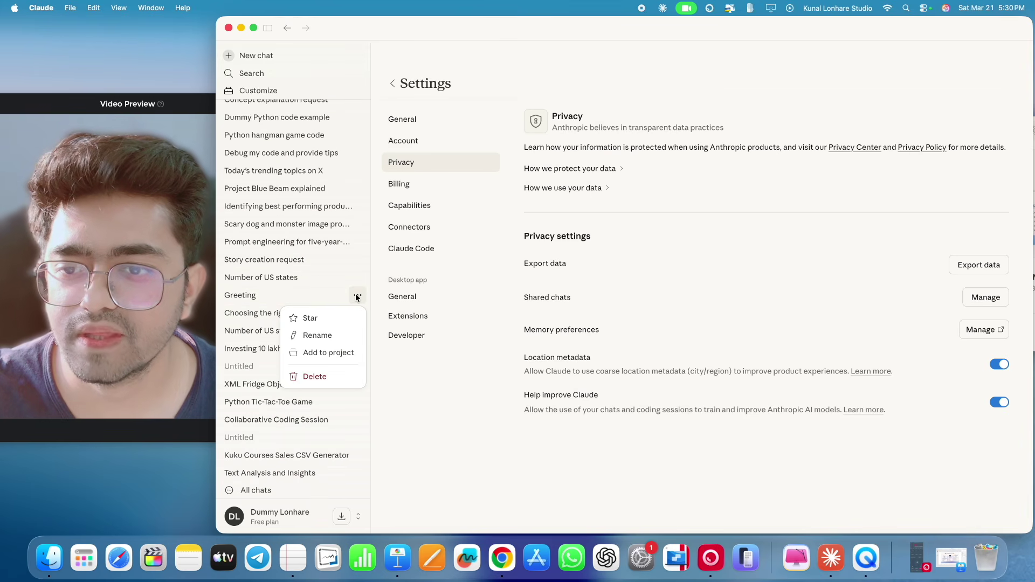
{"action": "left_click", "coordinate": [327, 376]}
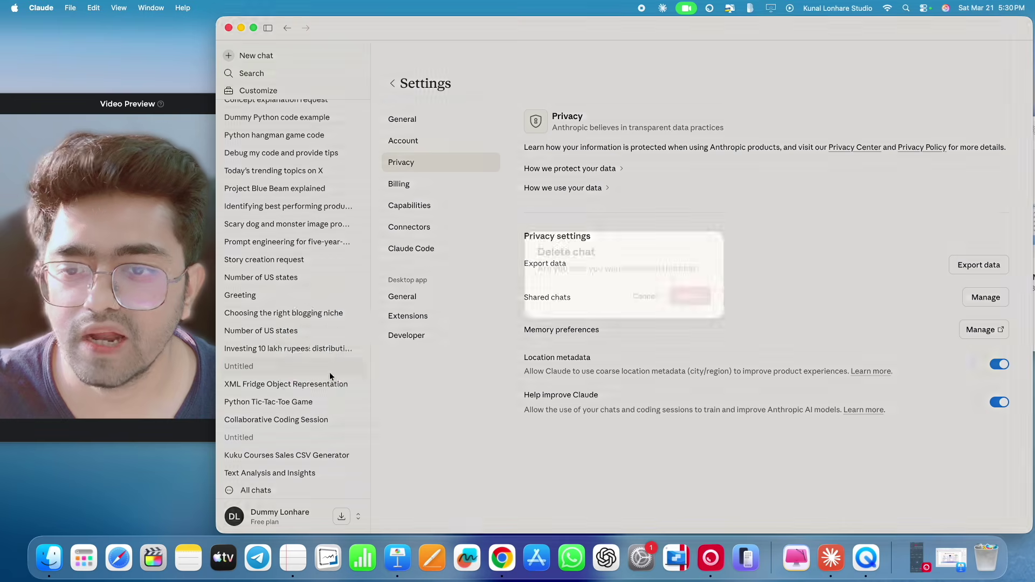
{"action": "left_click", "coordinate": [682, 299]}
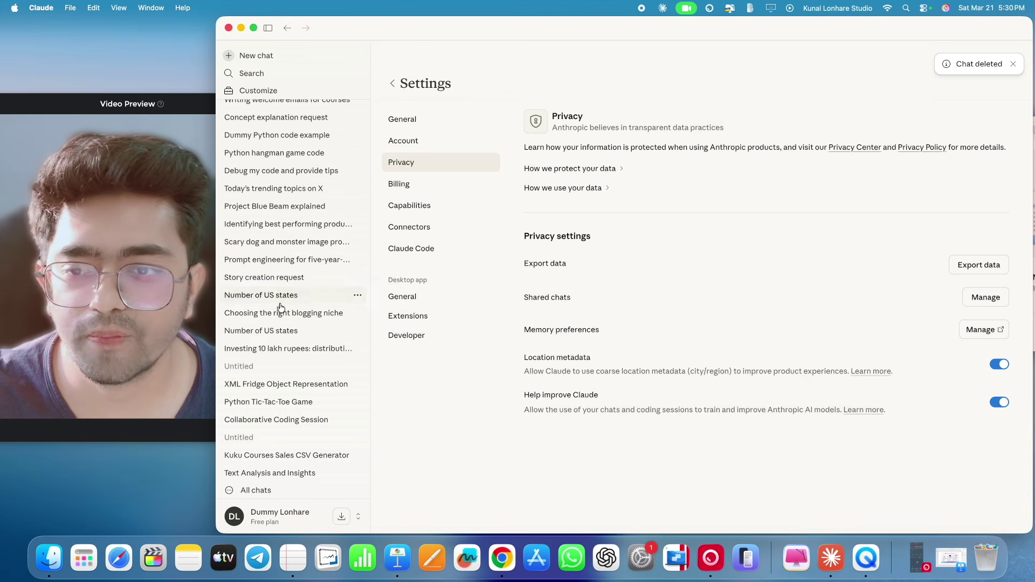
- Move the "Games" chat into the Marketing Course Assistant project
{"action": "scroll", "coordinate": [302, 293], "scroll_direction": "up", "scroll_amount": 10}
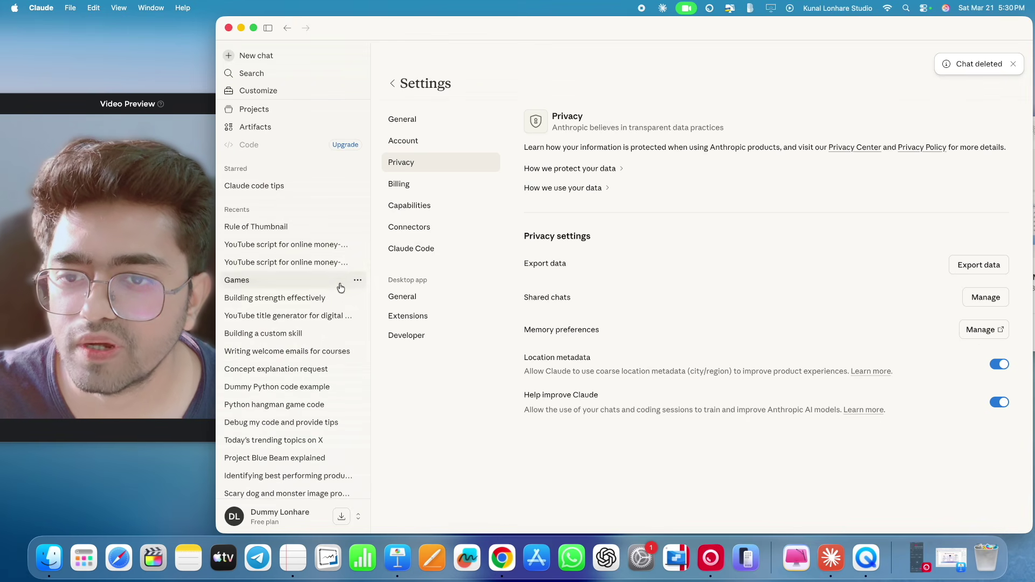
{"action": "left_click", "coordinate": [357, 282]}
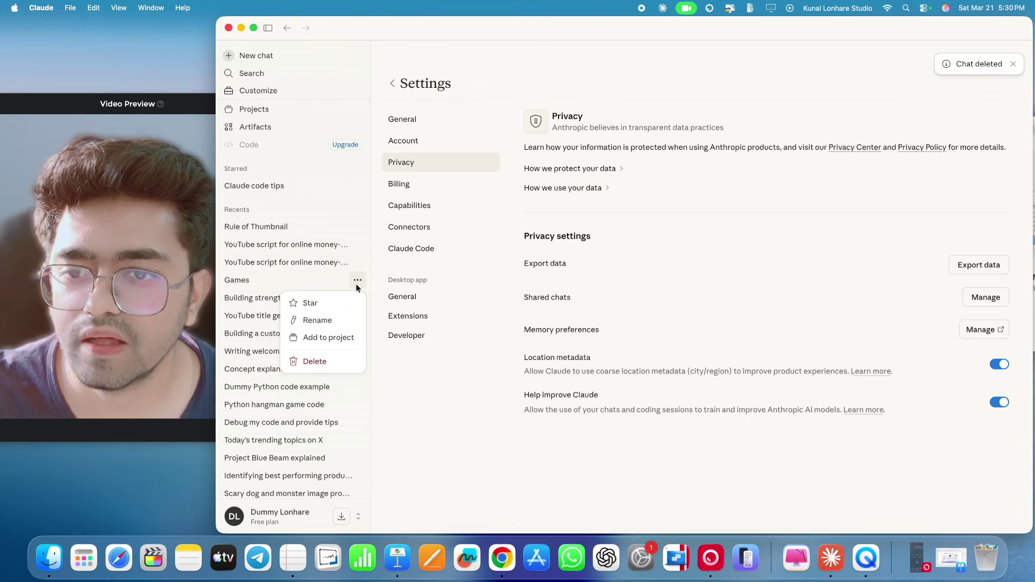
{"action": "left_click", "coordinate": [328, 338]}
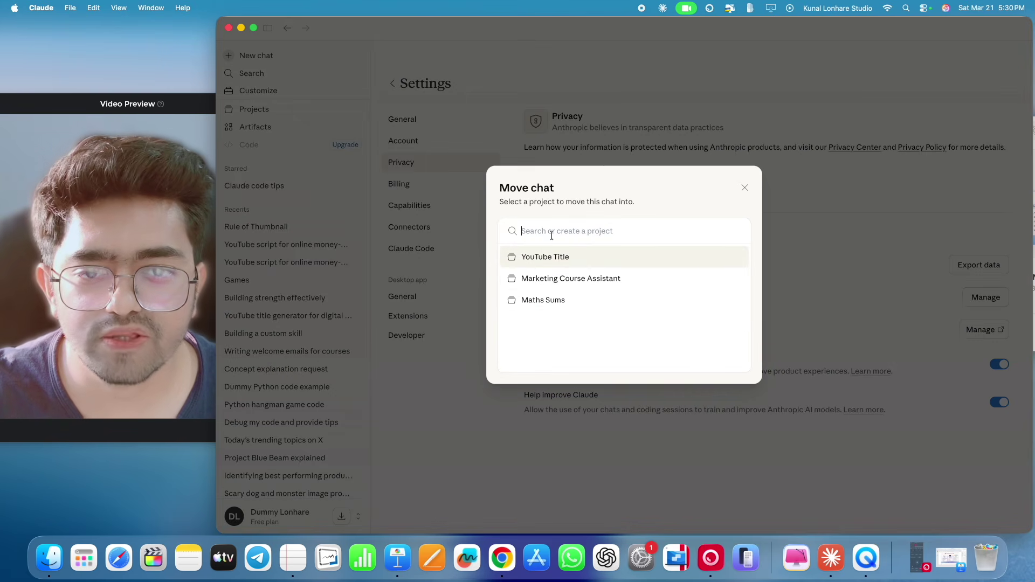
{"action": "left_click", "coordinate": [563, 279]}
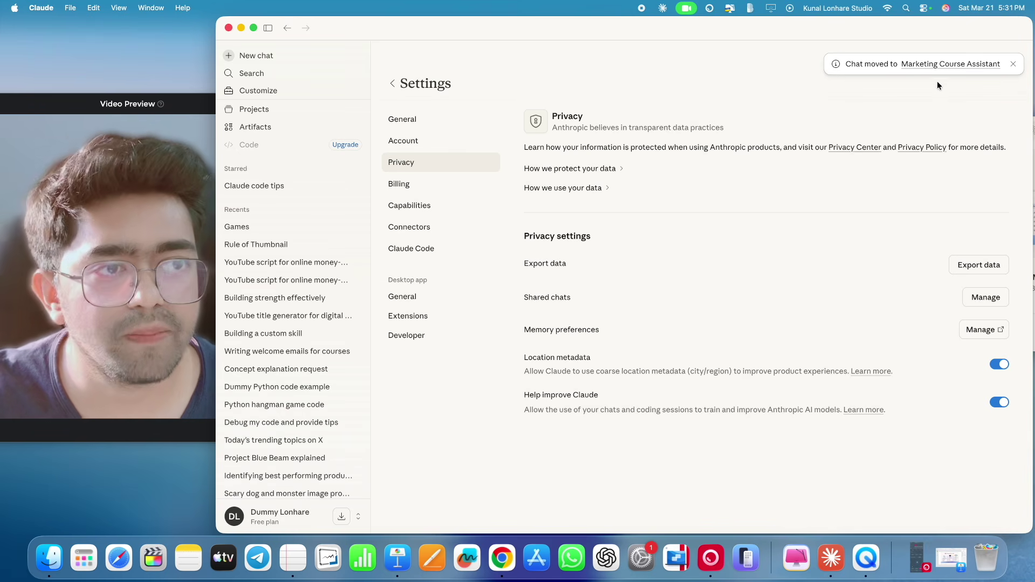
- Open the Marketing Course Assistant project and remove the "Games" chat from it without deleting the chat
{"action": "left_click", "coordinate": [949, 64]}
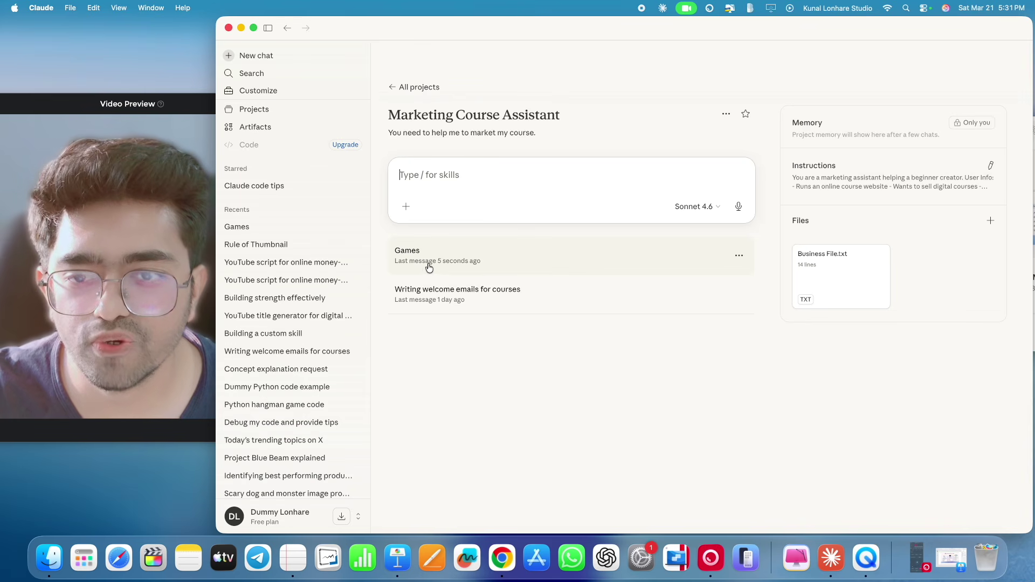
{"action": "left_click", "coordinate": [740, 255]}
{"action": "left_click", "coordinate": [713, 352]}
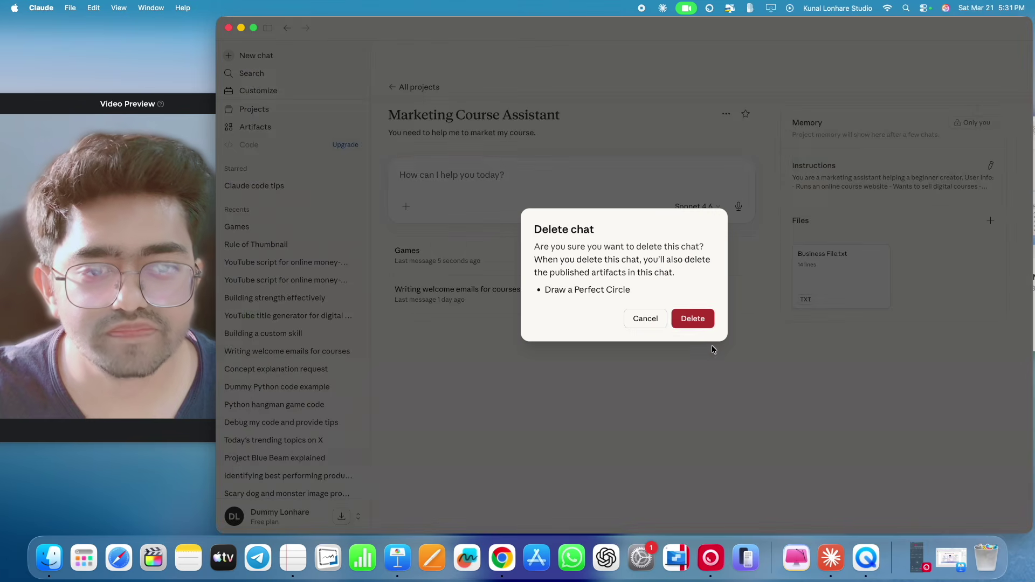
{"action": "left_click", "coordinate": [649, 319]}
{"action": "left_click", "coordinate": [745, 261]}
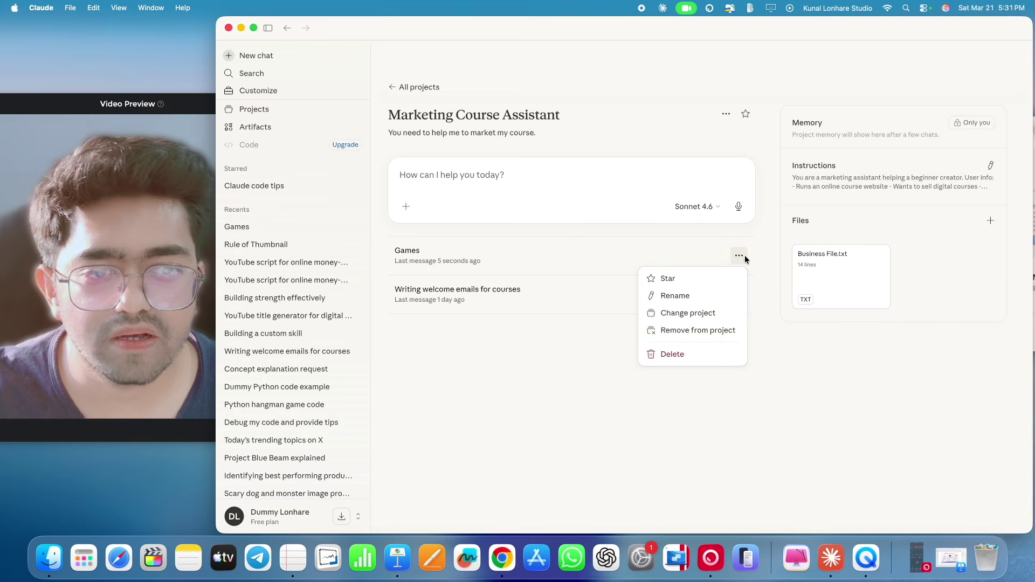
{"action": "left_click", "coordinate": [706, 331]}
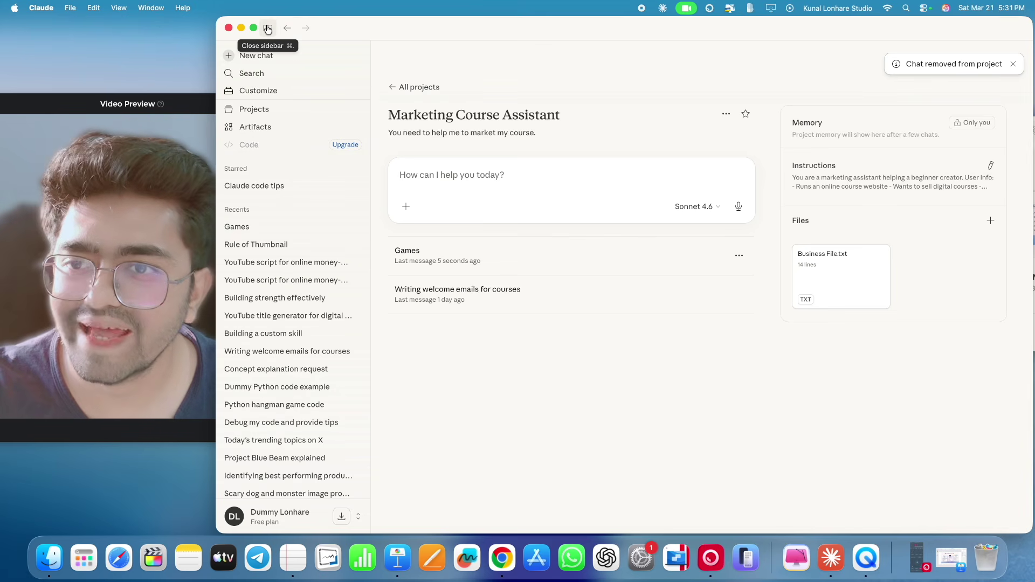
- Leave the project for a new chat with the sidebar collapsed, and switch to the Claude.key presentation in Keynote
{"action": "left_click", "coordinate": [413, 90]}
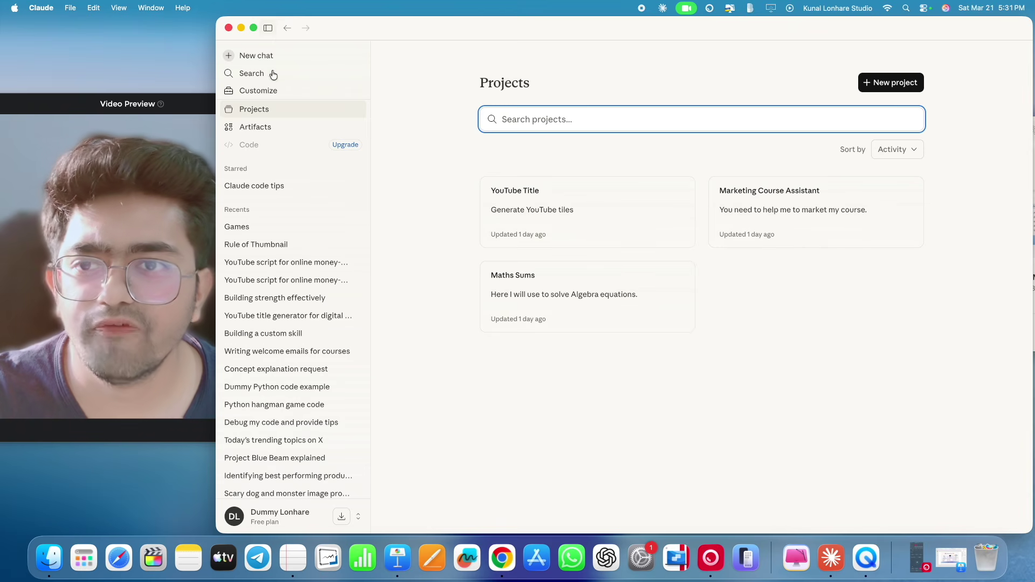
{"action": "left_click", "coordinate": [264, 53]}
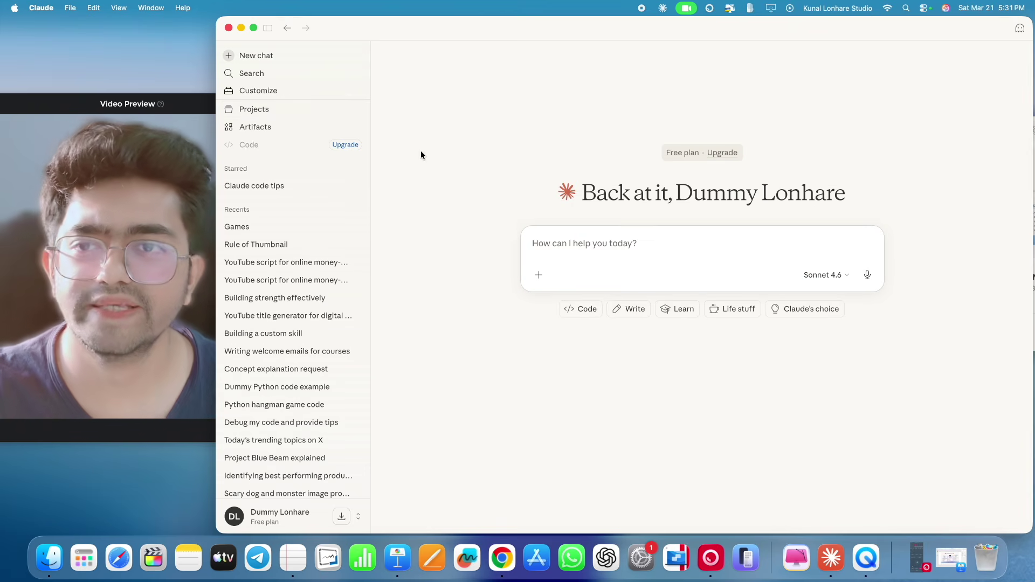
{"action": "left_click", "coordinate": [268, 28]}
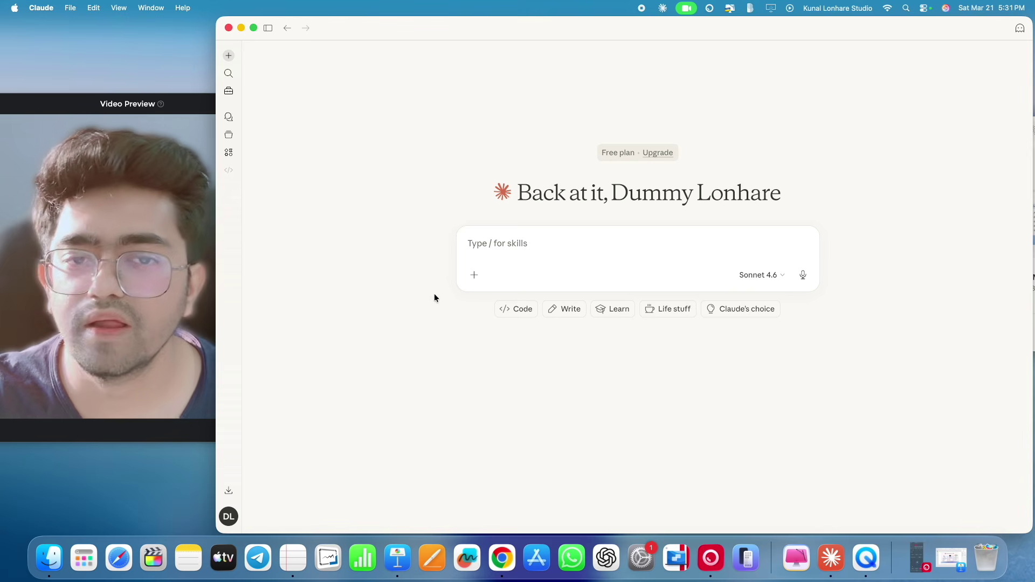
{"action": "left_click", "coordinate": [952, 557]}
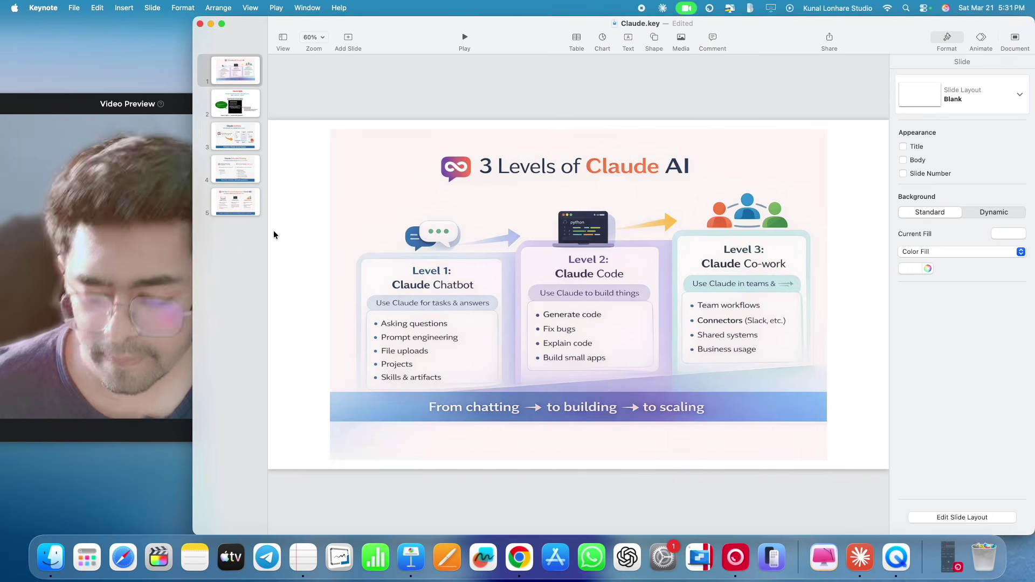